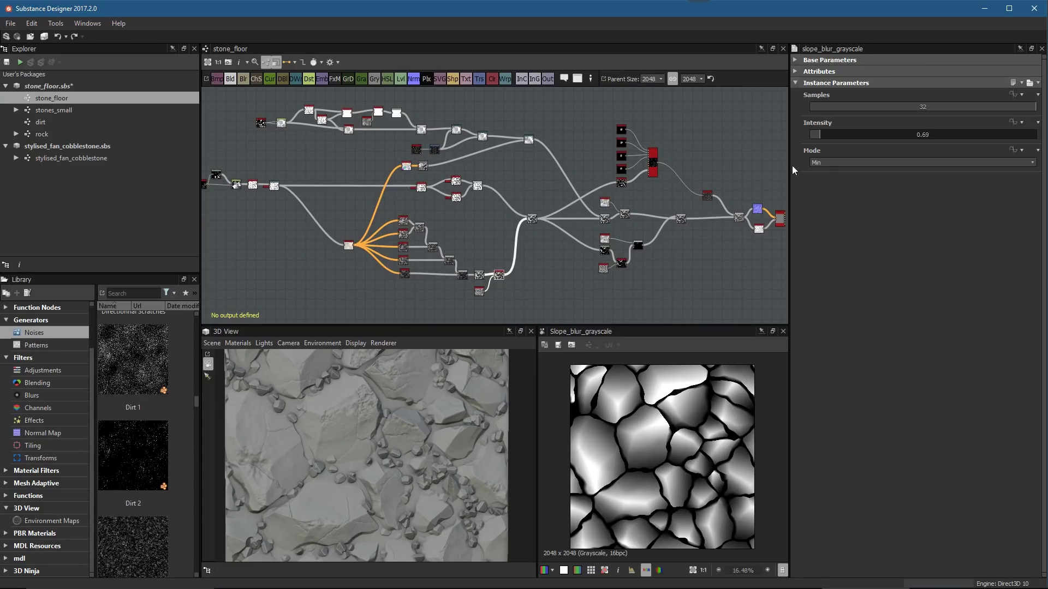
# Widen the graph view, start exporting it as an image, check the available file formats and cancel the export
pyautogui.moveTo(790, 169); pyautogui.dragTo(852, 169)
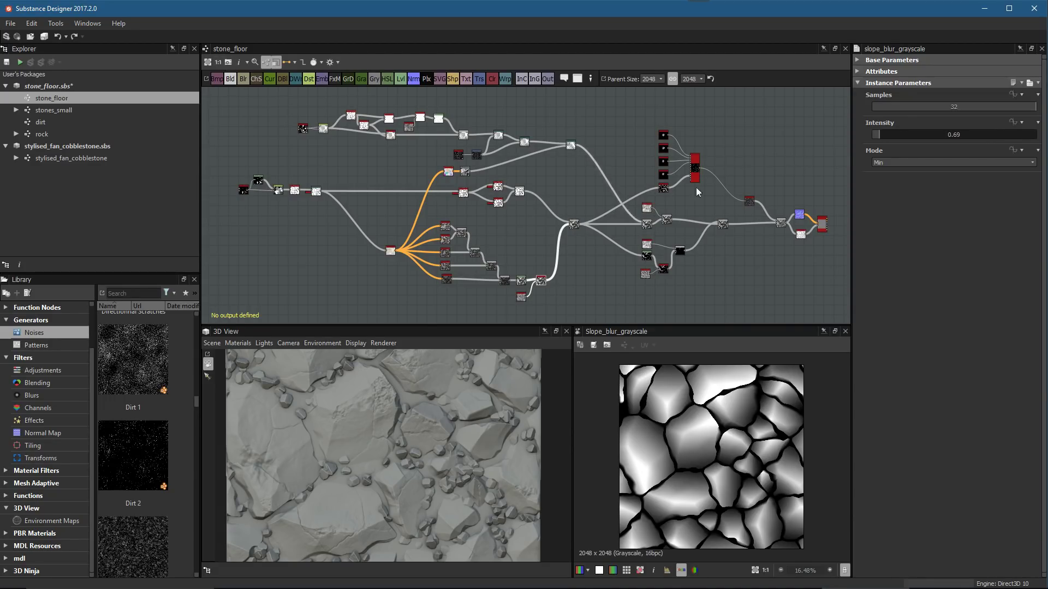
pyautogui.click(227, 62)
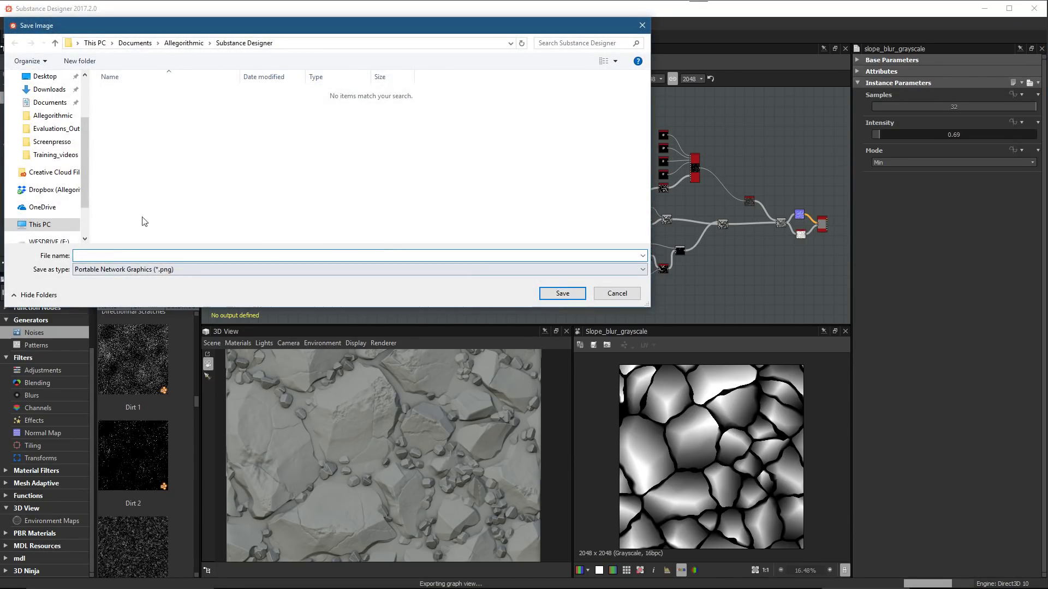
pyautogui.click(174, 269)
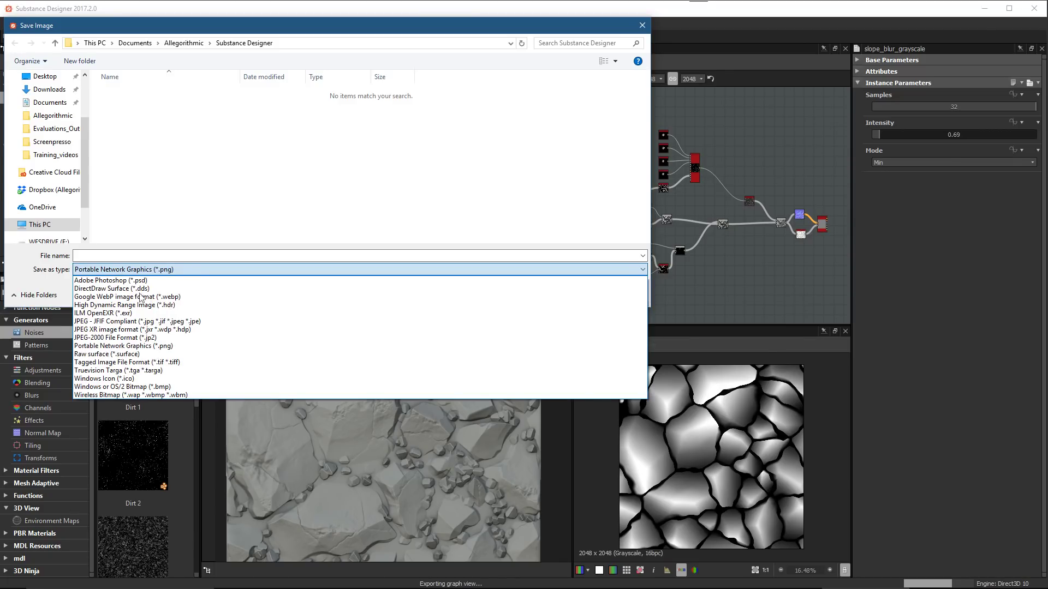
pyautogui.press('Escape')
pyautogui.click(616, 292)
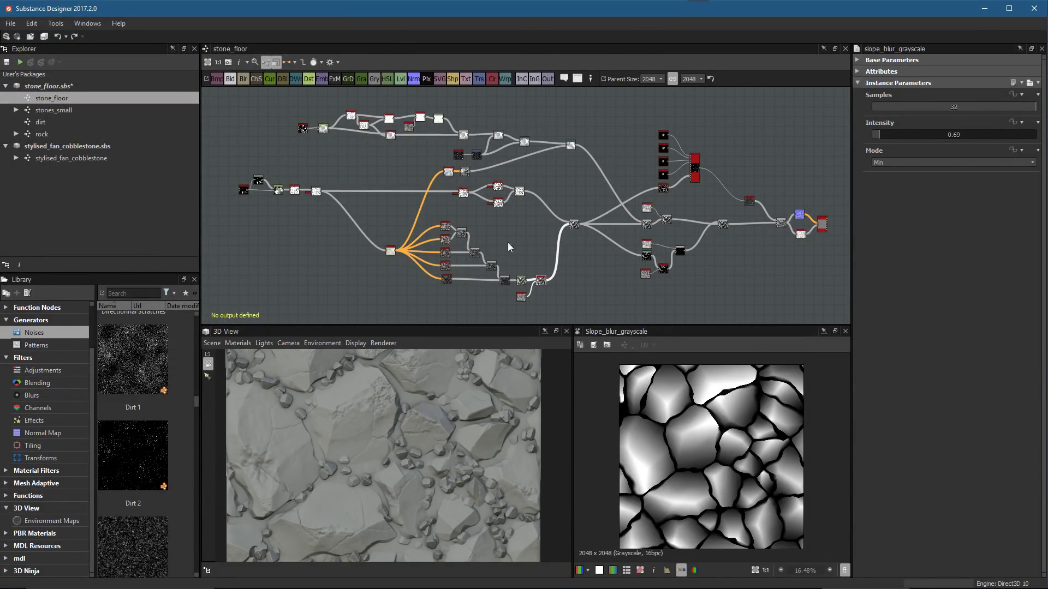
# Switch to Photoshop, hide Layer 1 in demo.png and examine the exported node graph on its transparent background
pyautogui.click(954, 578)
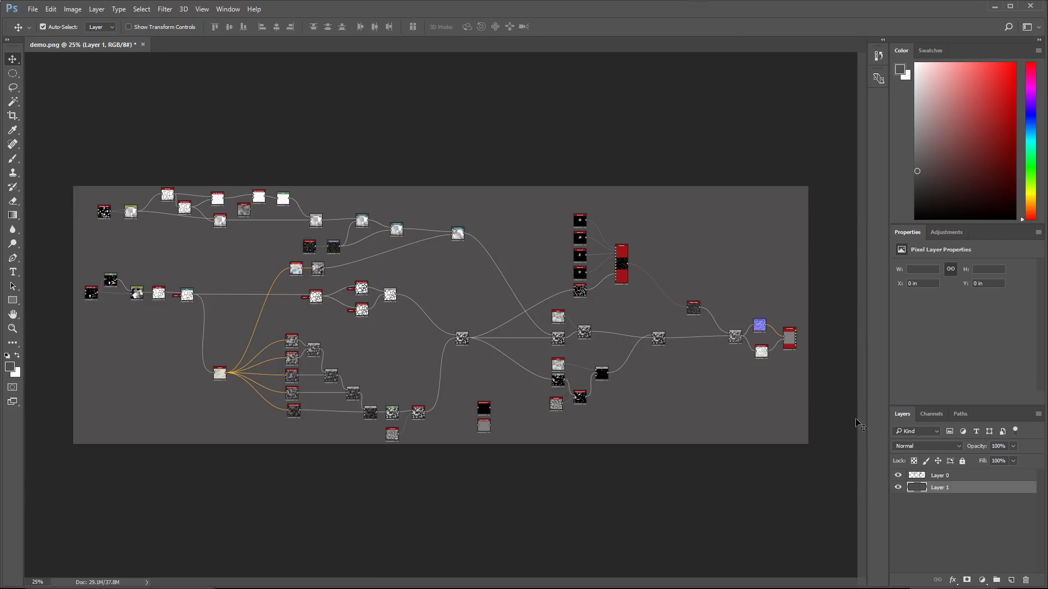
pyautogui.click(898, 488)
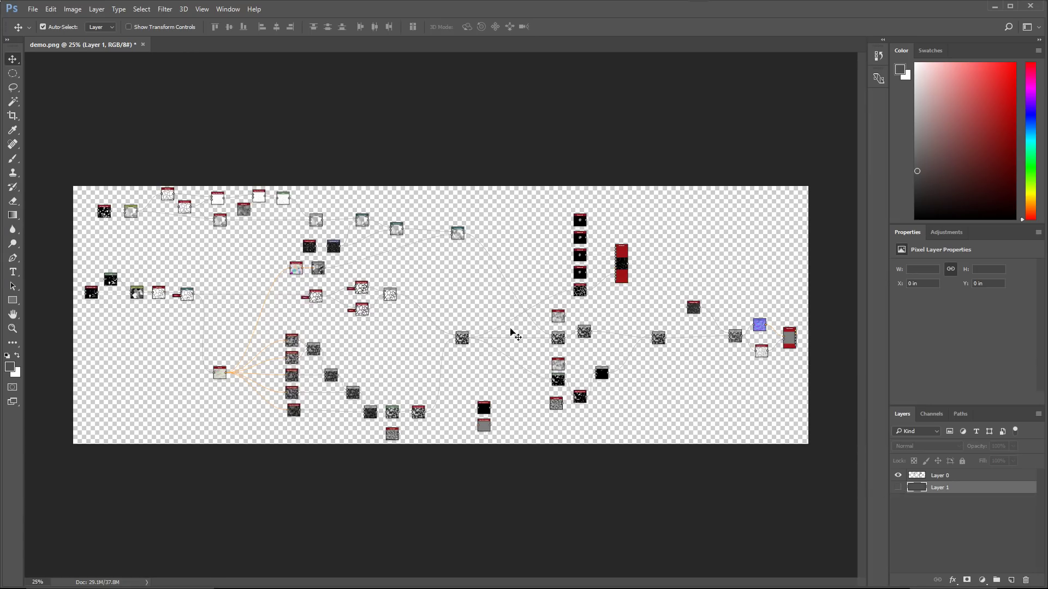
pyautogui.hotkey('ctrl', '+')
pyautogui.hotkey('ctrl', '+')
pyautogui.hotkey('ctrl', '+')
pyautogui.scroll(-1, 502, 308)
pyautogui.moveTo(322, 267); pyautogui.dragTo(645, 295)
pyautogui.moveTo(402, 218); pyautogui.dragTo(443, 228)
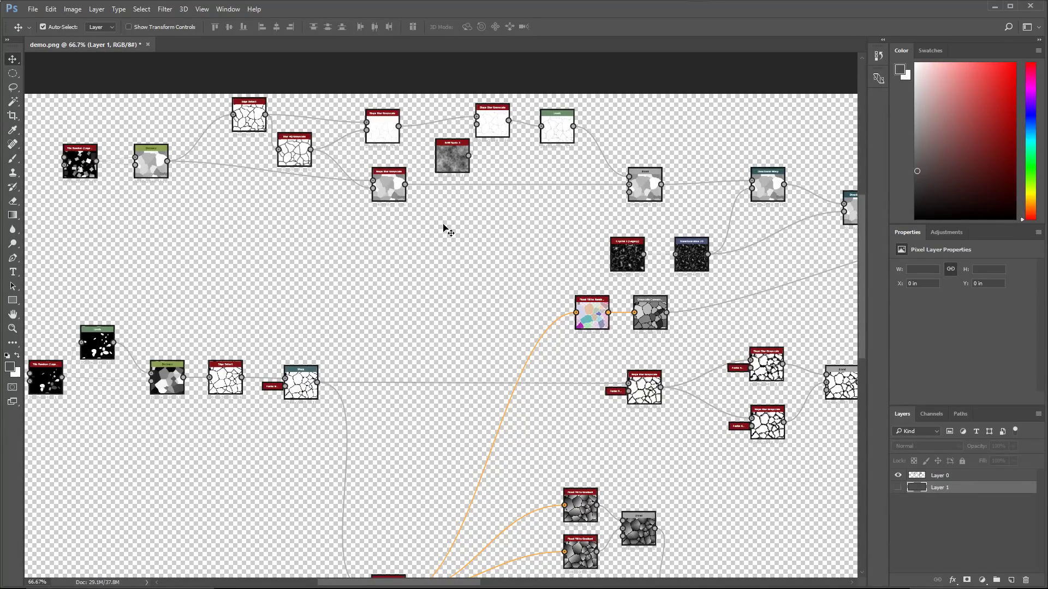
pyautogui.moveTo(703, 325); pyautogui.dragTo(521, 262)
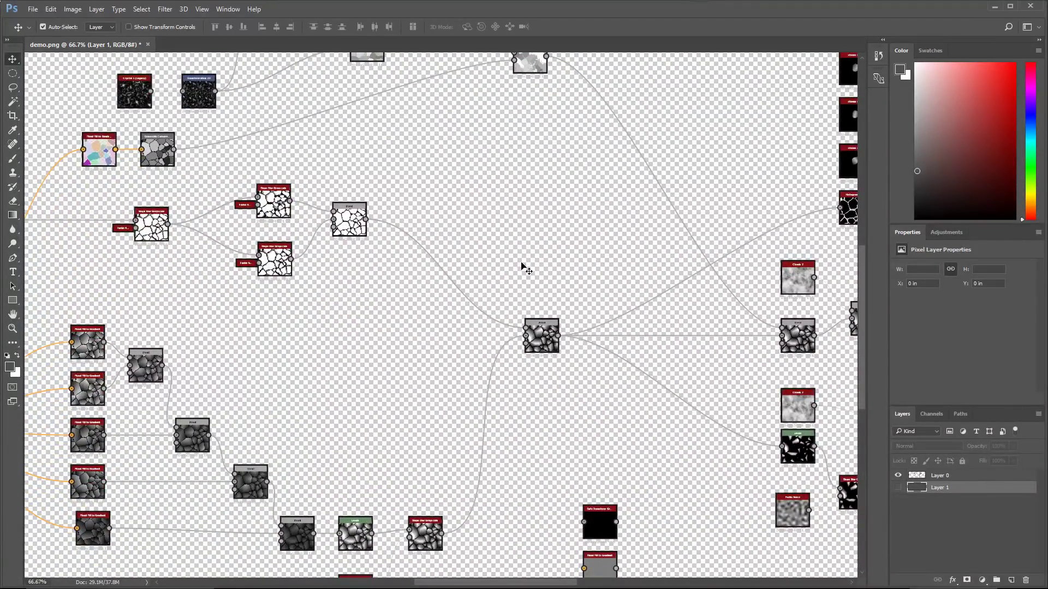
pyautogui.hscroll(5, 548, 264)
pyautogui.scroll(-1, 547, 264)
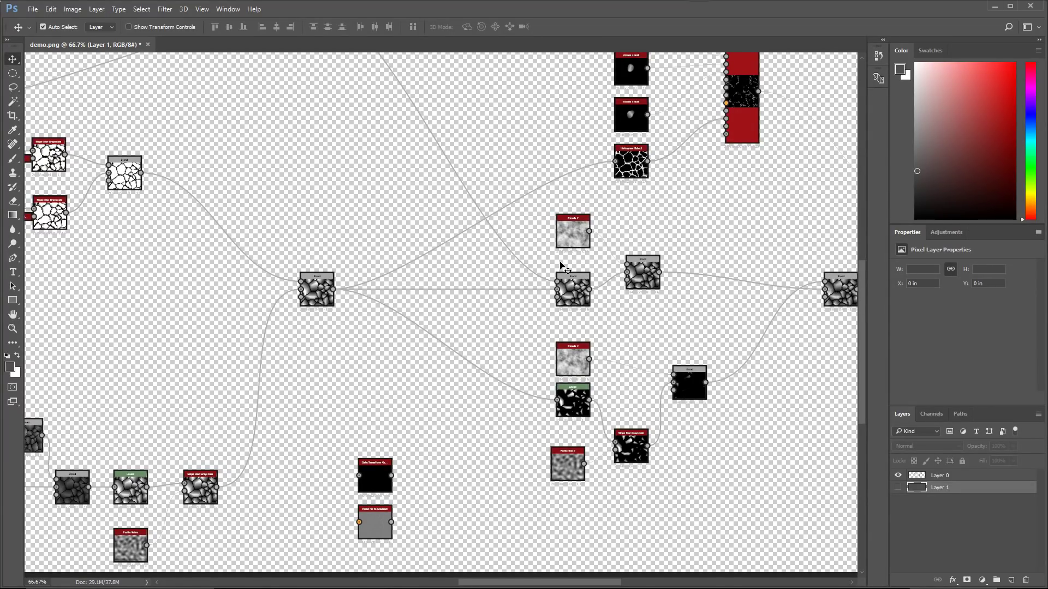
# Show Layer 1 again, examine the graph against the solid background and return to Substance Designer
pyautogui.click(898, 487)
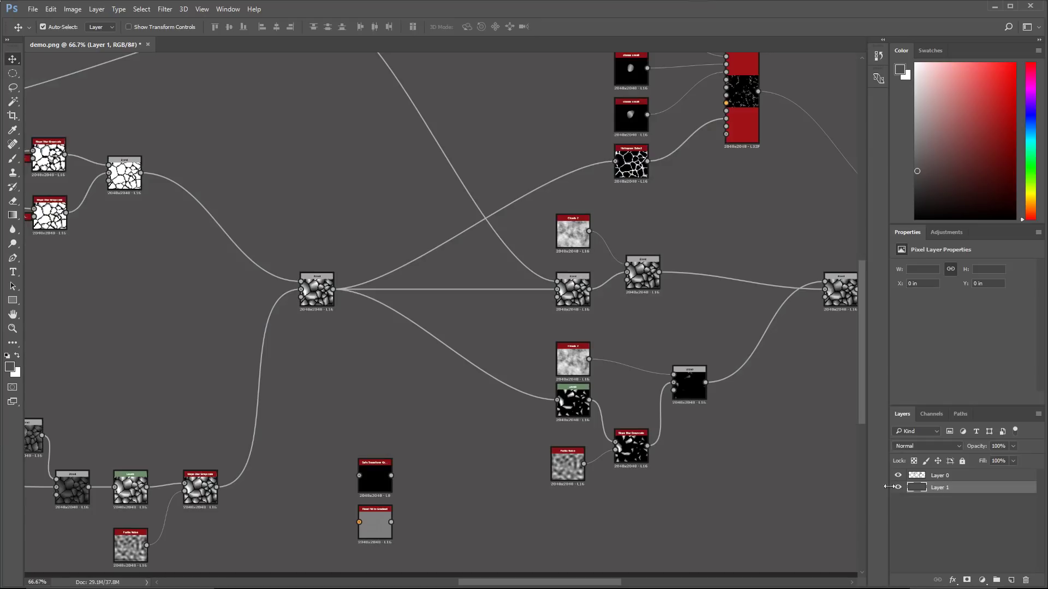
pyautogui.scroll(1, 555, 321)
pyautogui.hscroll(-5, 555, 321)
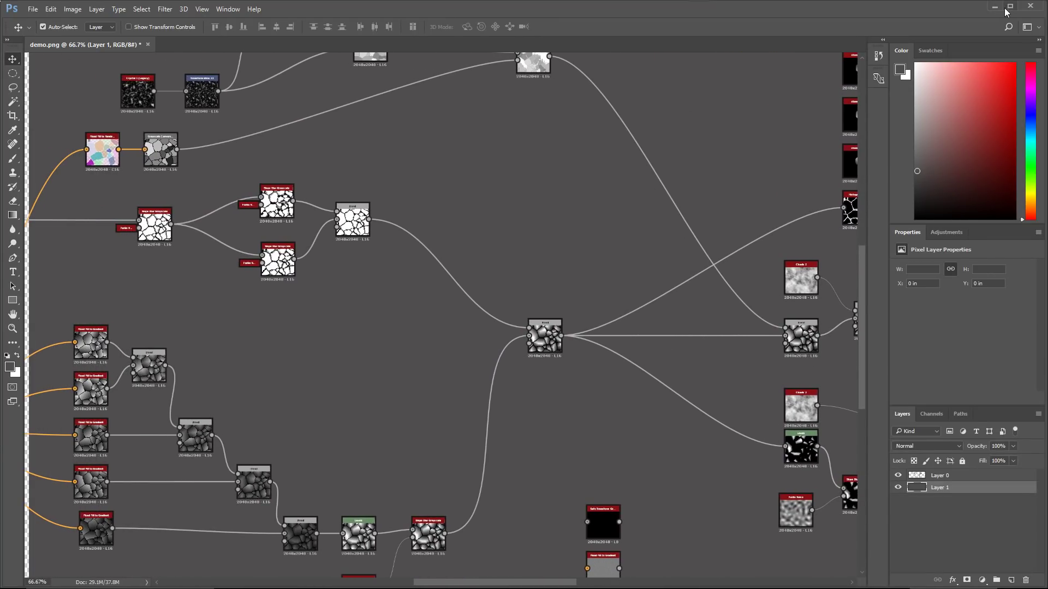
pyautogui.click(996, 6)
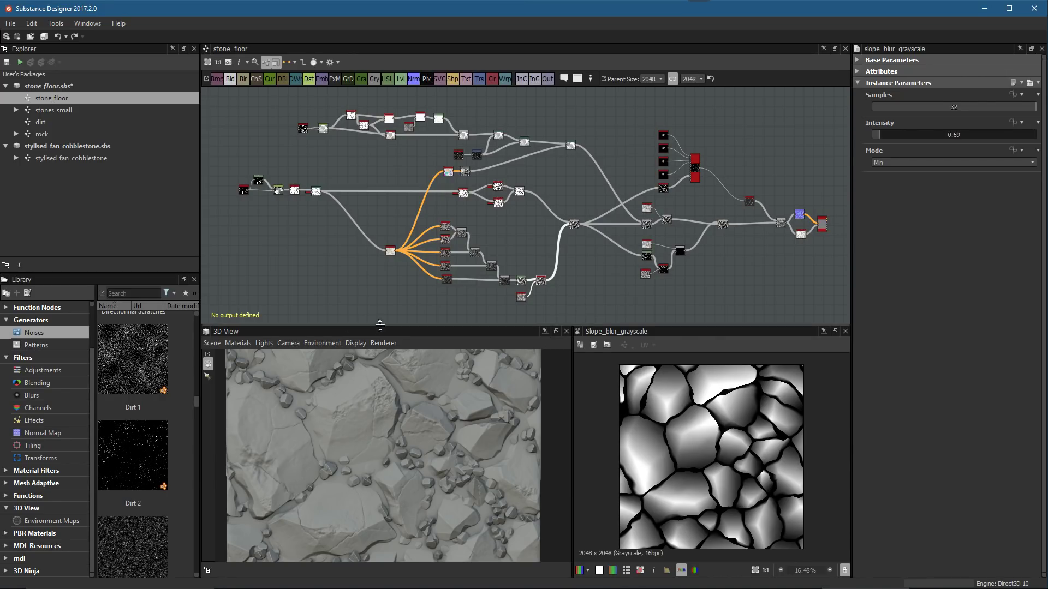
# Enlarge the 3D view, examine the stone material on the rounded cube from several angles and check the scene options
pyautogui.moveTo(380, 327); pyautogui.dragTo(380, 205)
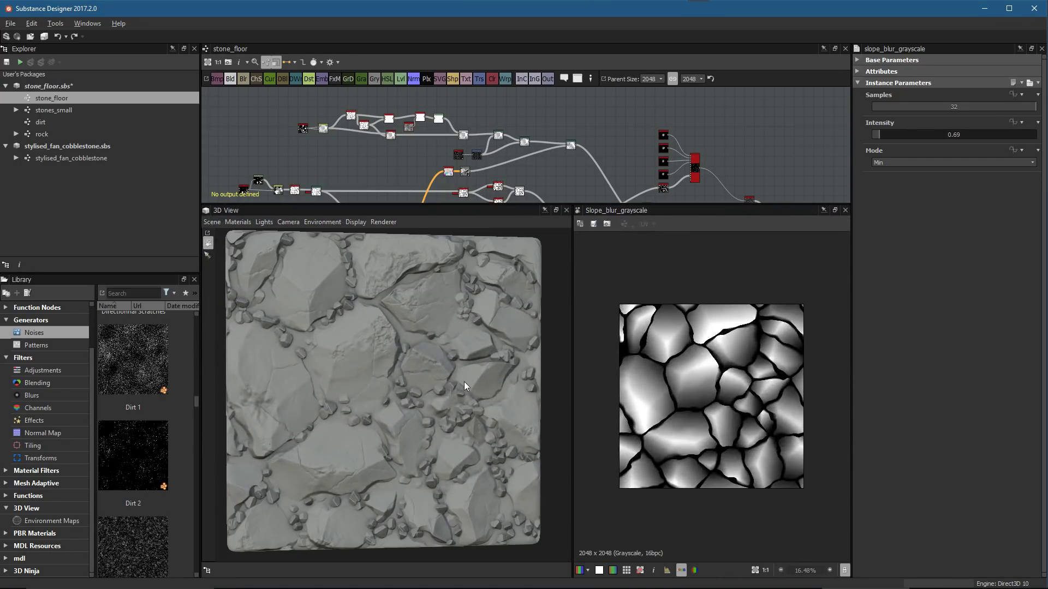
pyautogui.scroll(-3, 436, 365)
pyautogui.moveTo(404, 351)
pyautogui.mouseDown()
pyautogui.moveTo(408, 335)
pyautogui.moveTo(427, 350)
pyautogui.moveTo(430, 340)
pyautogui.moveTo(424, 351)
pyautogui.mouseUp()
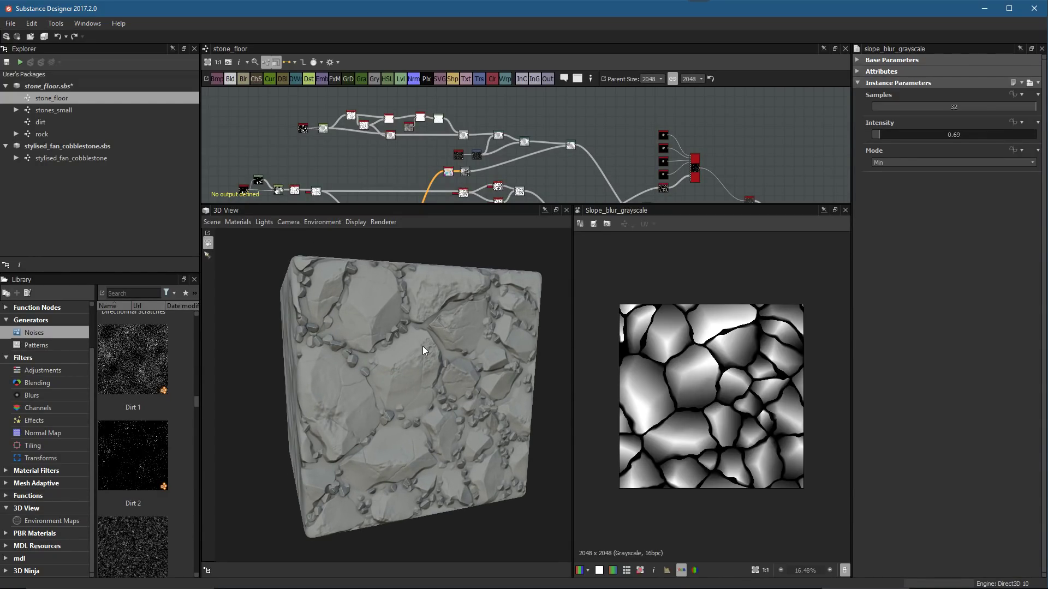
pyautogui.click(212, 222)
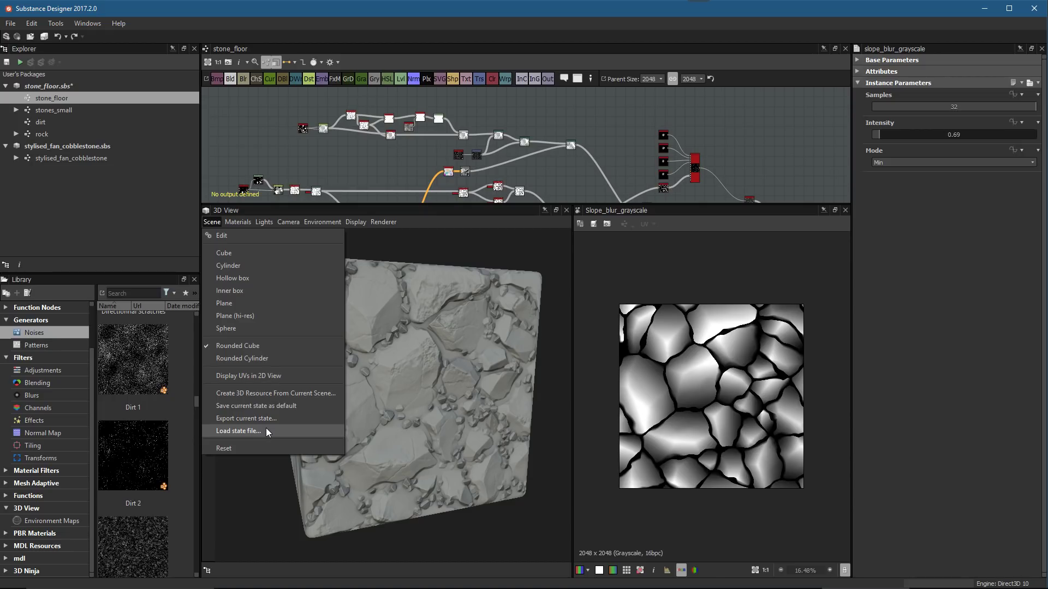
pyautogui.click(425, 210)
pyautogui.moveTo(434, 342)
pyautogui.mouseDown()
pyautogui.moveTo(437, 372)
pyautogui.moveTo(428, 362)
pyautogui.mouseUp()
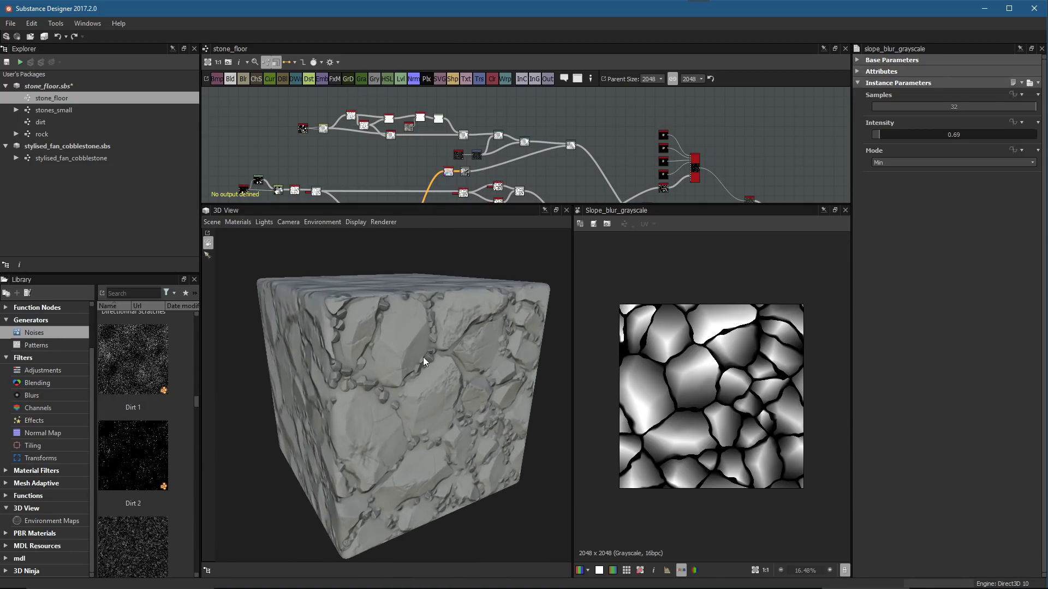
# Open the 3D view's environment settings and browse the environment maps in the library
pyautogui.click(314, 235)
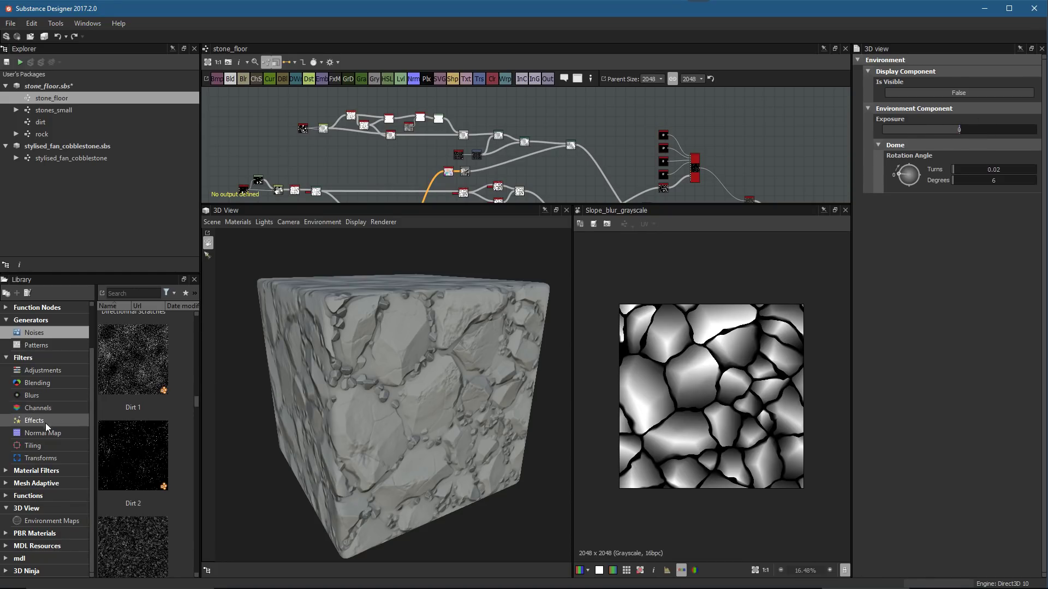
pyautogui.click(48, 520)
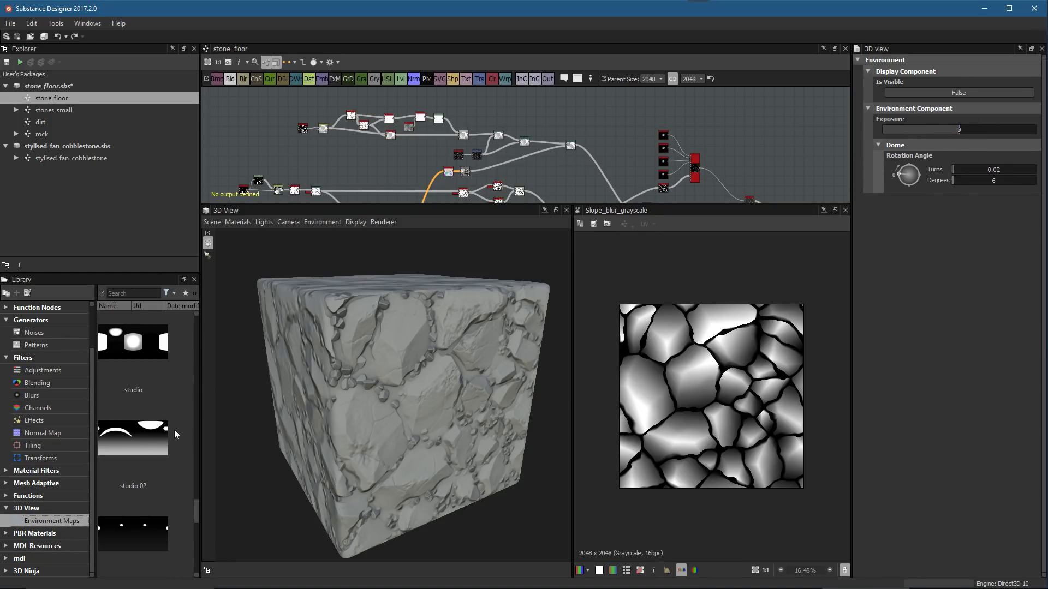
pyautogui.moveTo(197, 499); pyautogui.dragTo(183, 357)
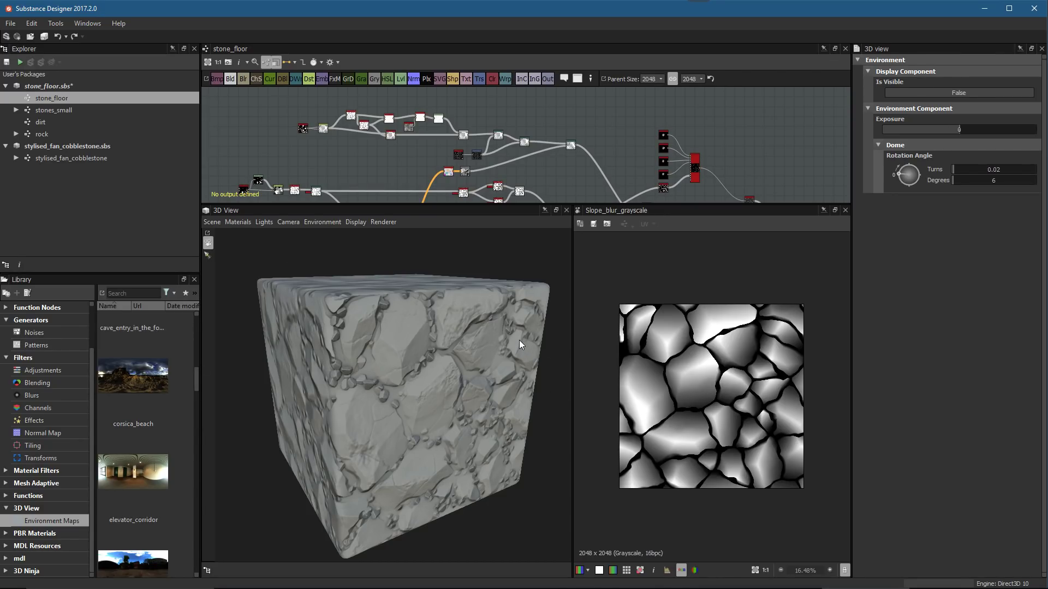
# Review the project's default 3D shader, environment map and state file in the preferences, cancel, and check the scene state options
pyautogui.click(212, 222)
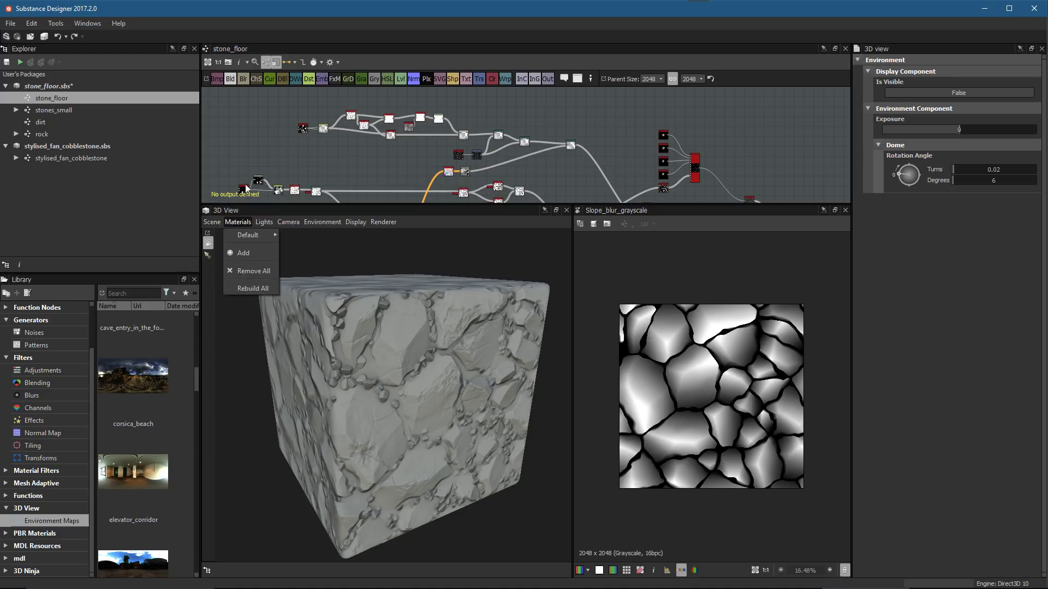
pyautogui.click(31, 21)
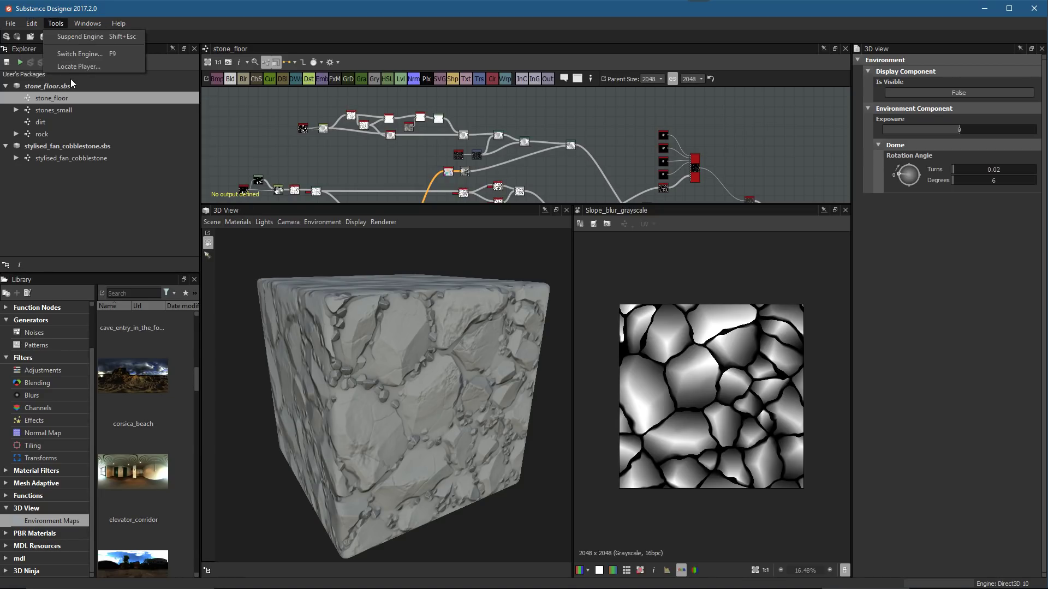
pyautogui.click(37, 65)
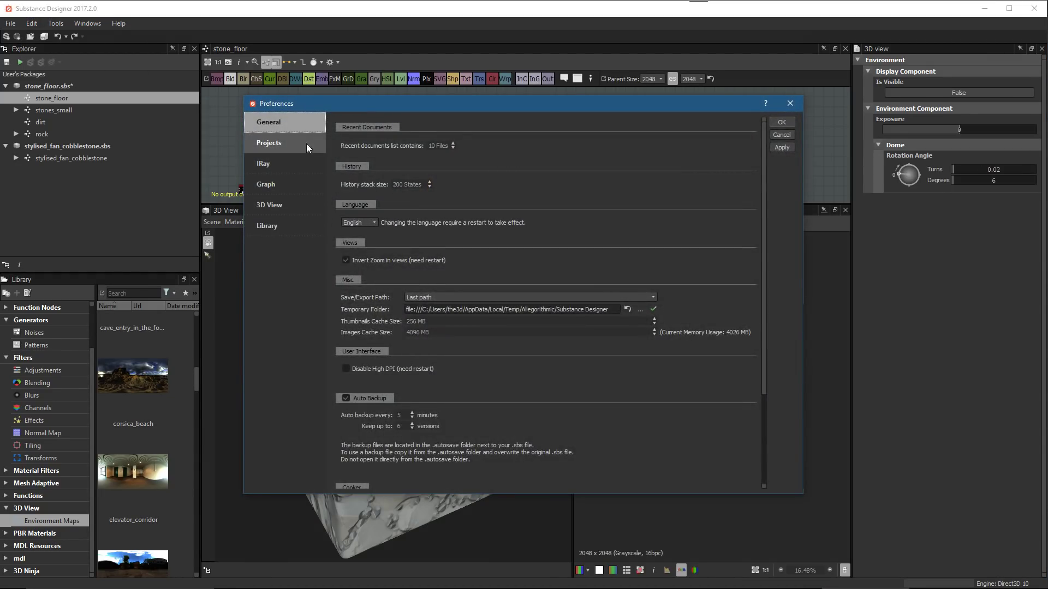
pyautogui.click(271, 145)
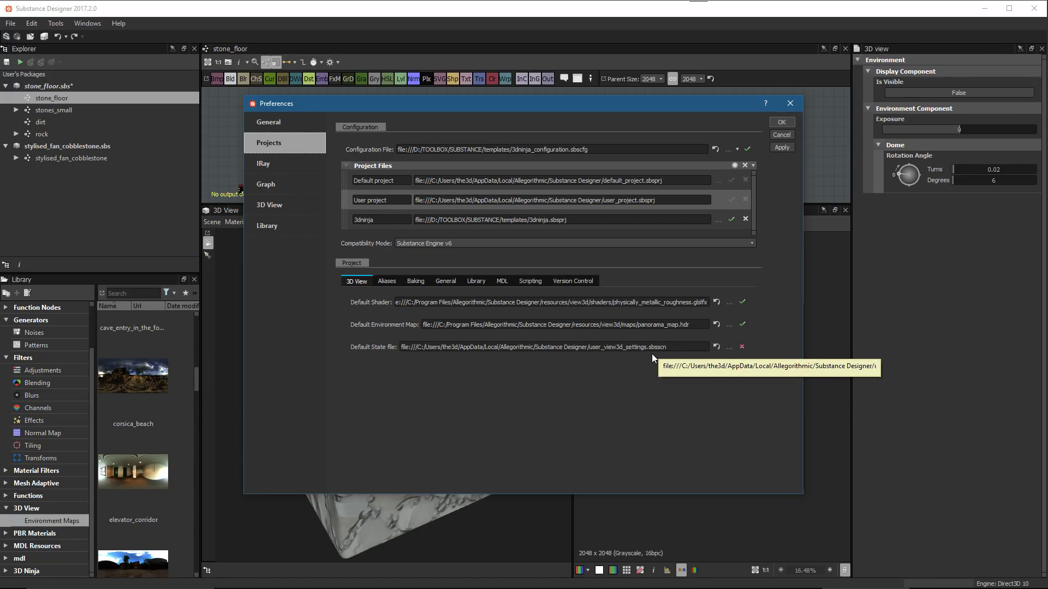
pyautogui.moveTo(383, 97); pyautogui.dragTo(564, 103)
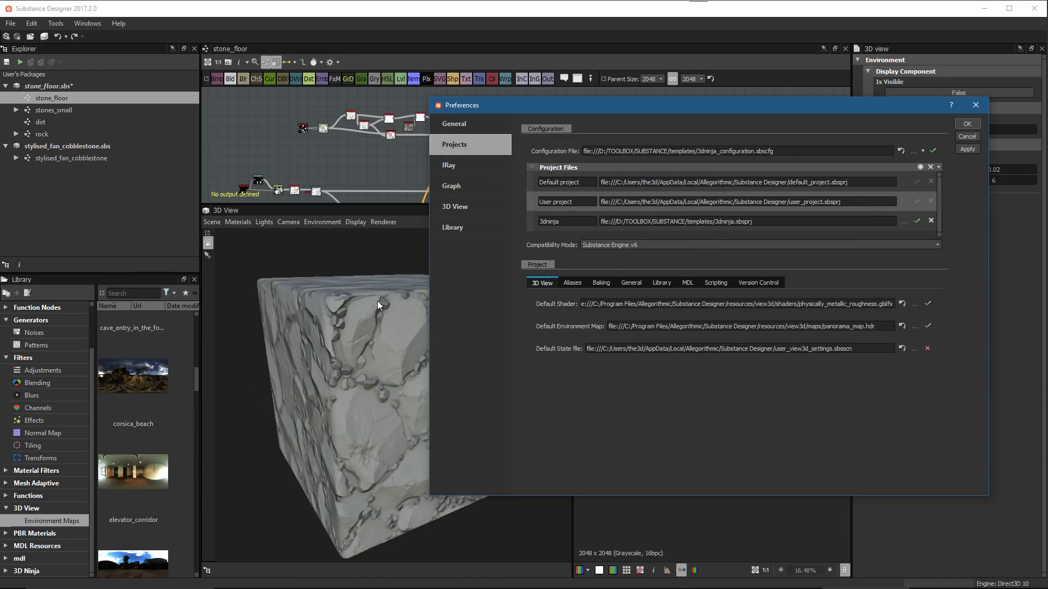
pyautogui.click(967, 137)
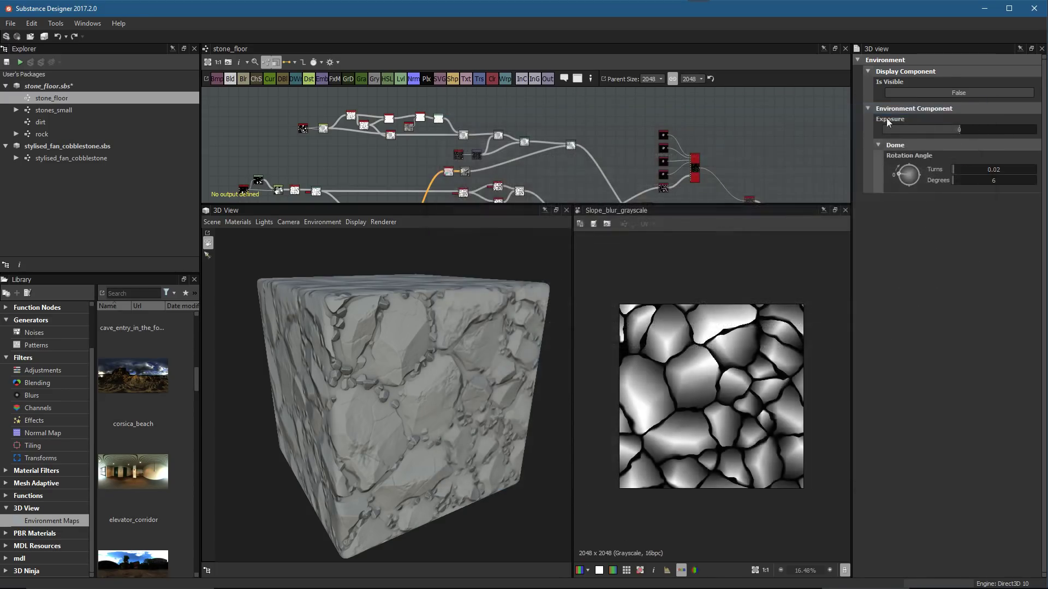
pyautogui.click(214, 223)
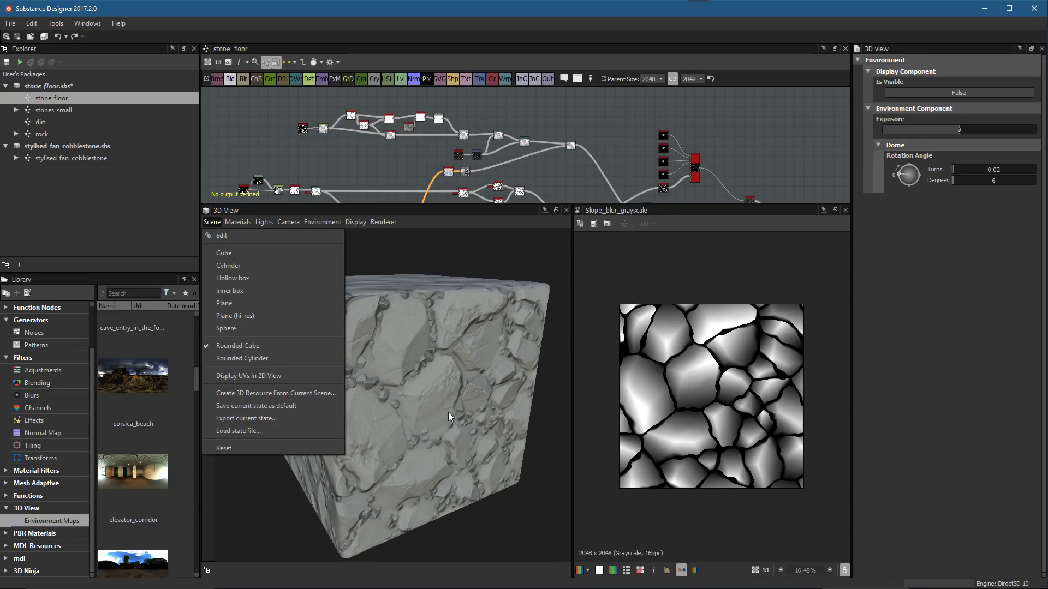
pyautogui.click(410, 209)
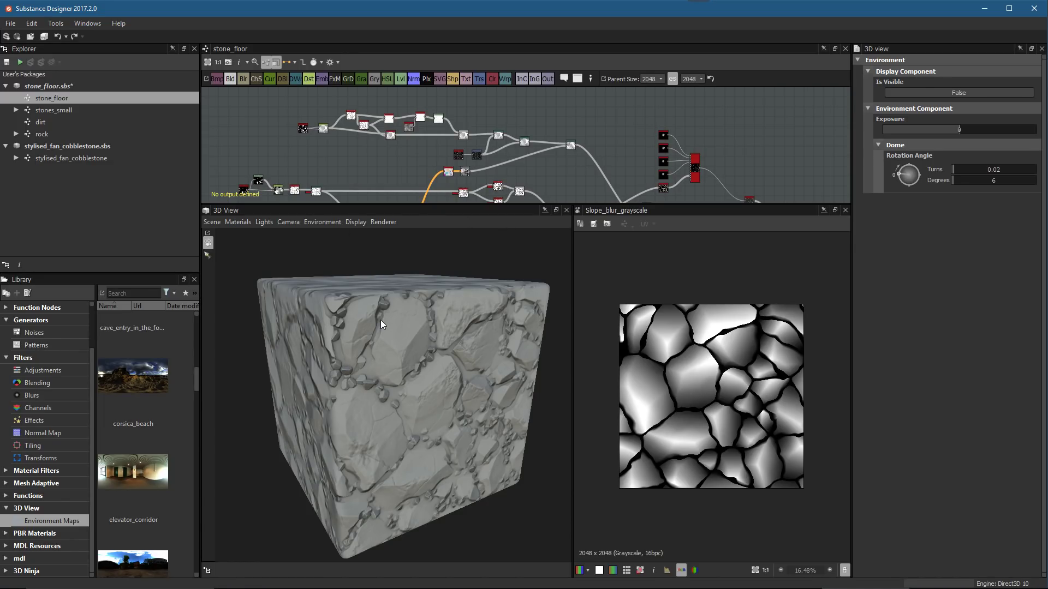
# Link the tracer_low.fbx mesh to the stone_floor package and open it in the 3D view
pyautogui.rightClick(59, 87)
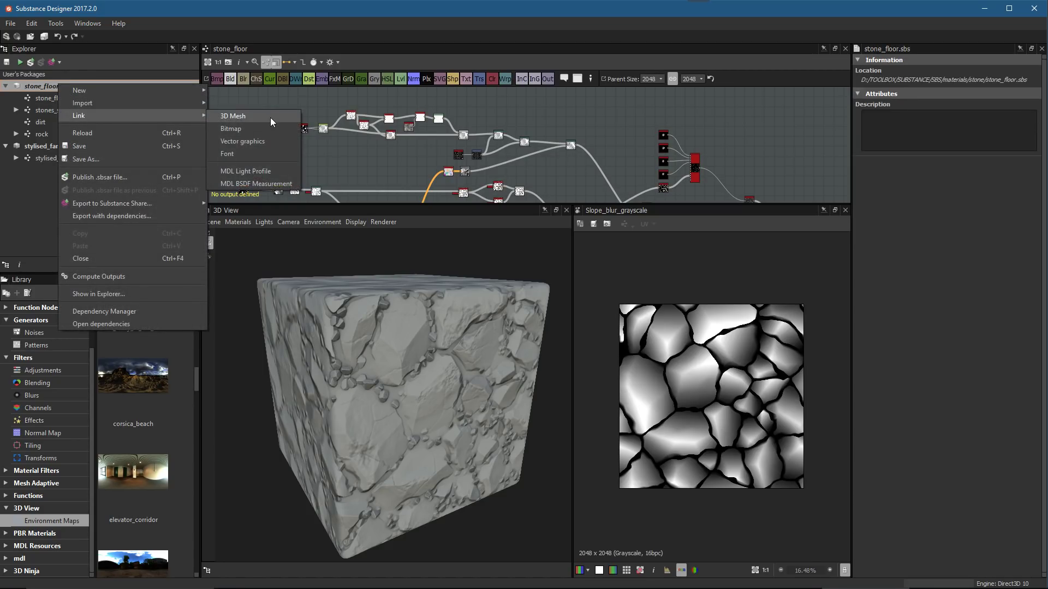
pyautogui.click(275, 123)
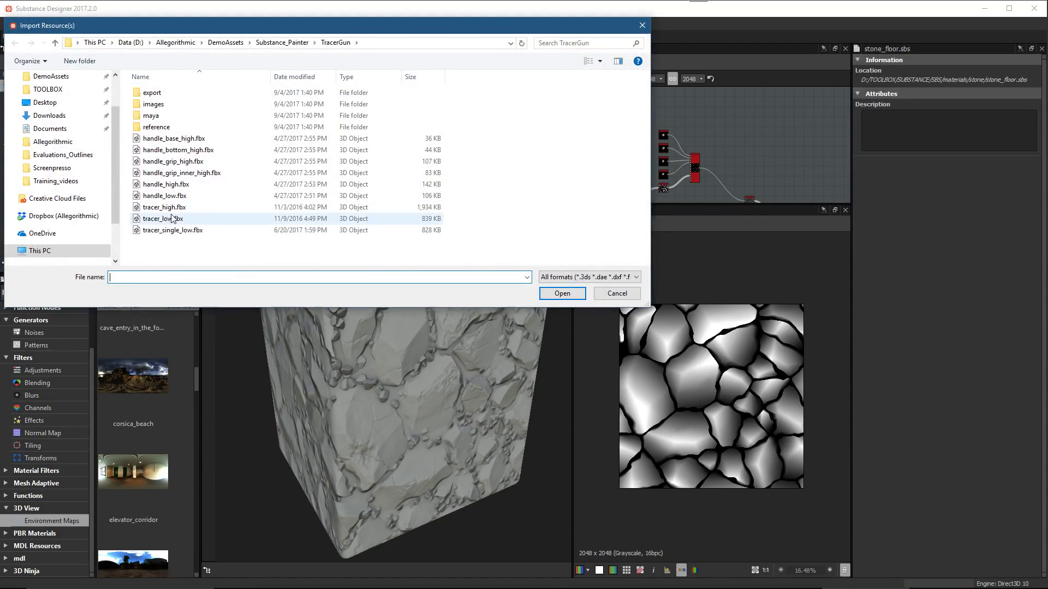
pyautogui.click(210, 220)
pyautogui.click(562, 294)
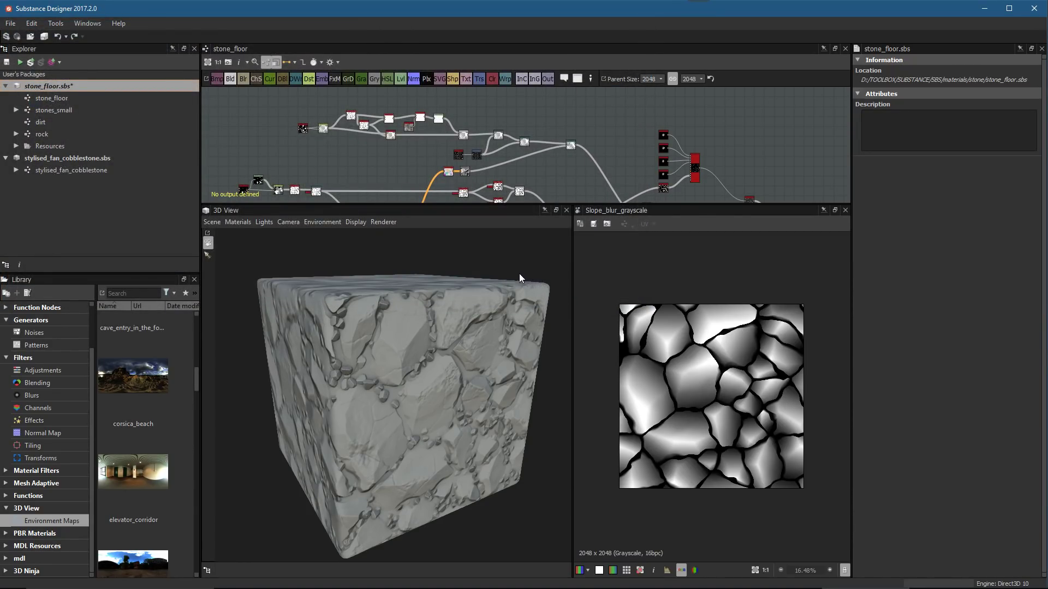
pyautogui.click(54, 159)
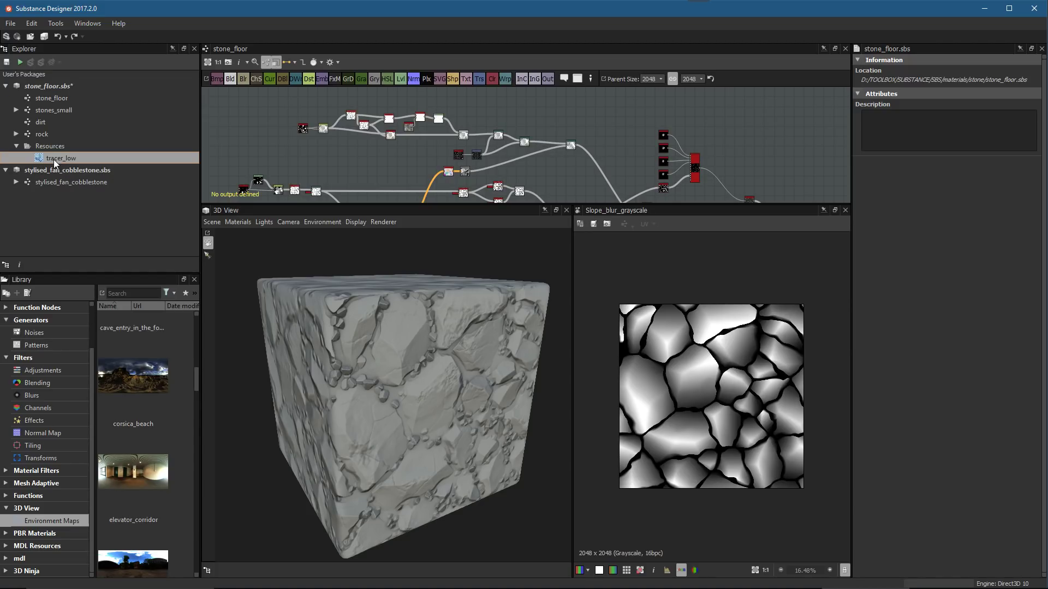
pyautogui.doubleClick(55, 159)
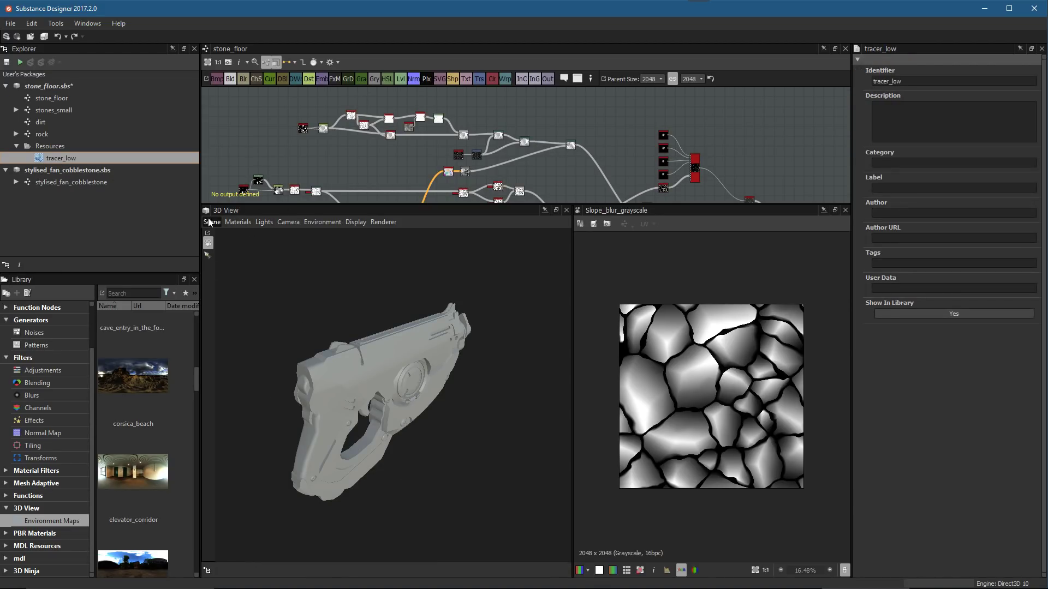
# Reset the 3D view's scene to its default state
pyautogui.click(232, 224)
pyautogui.moveTo(212, 222)
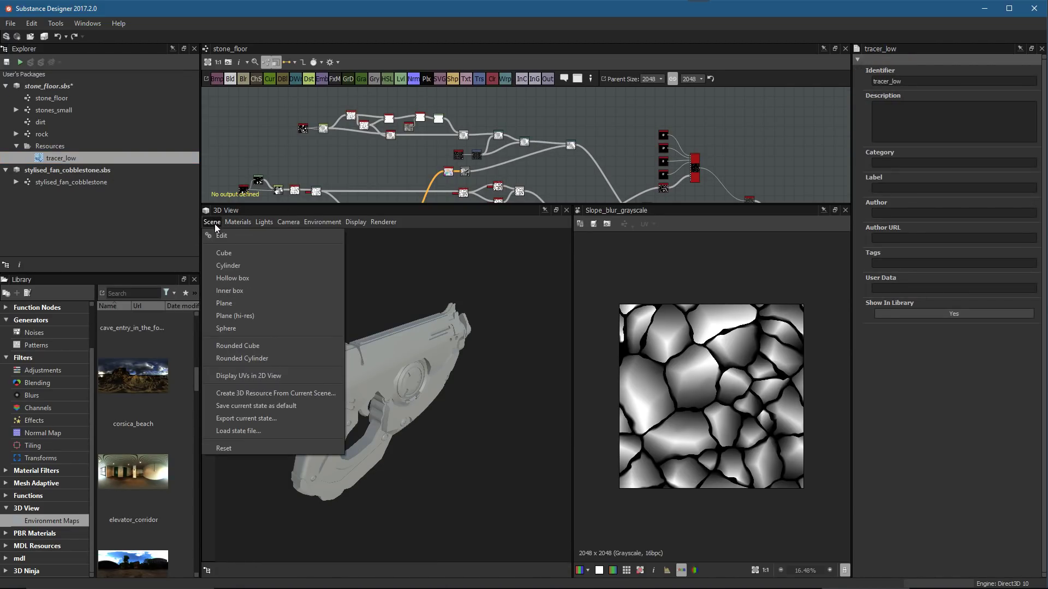
pyautogui.click(224, 448)
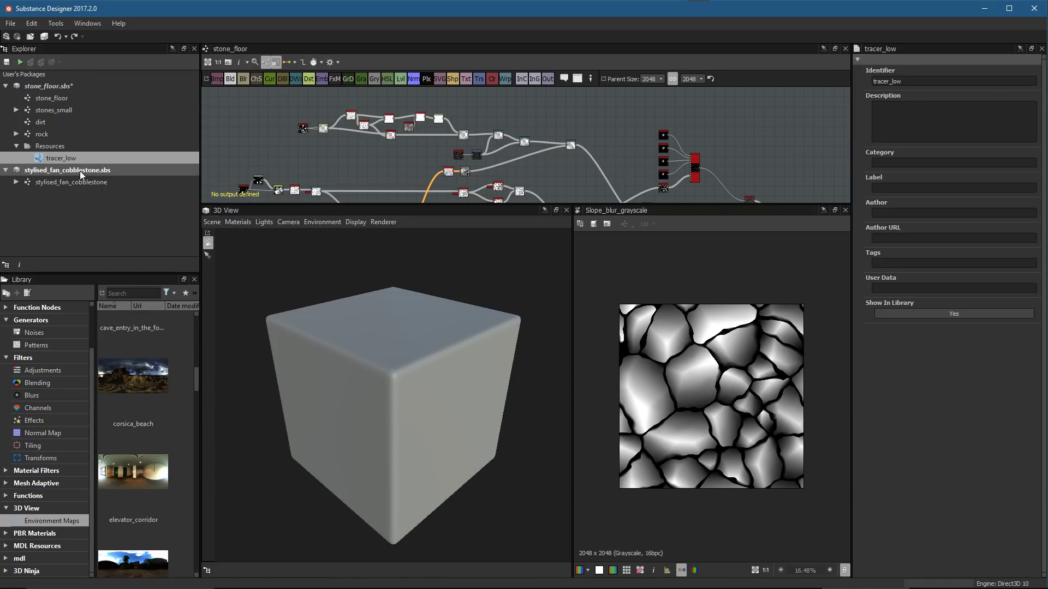
# Open the model information baking window for the tracer_low mesh and enlarge the window and its baker parameters area
pyautogui.rightClick(75, 158)
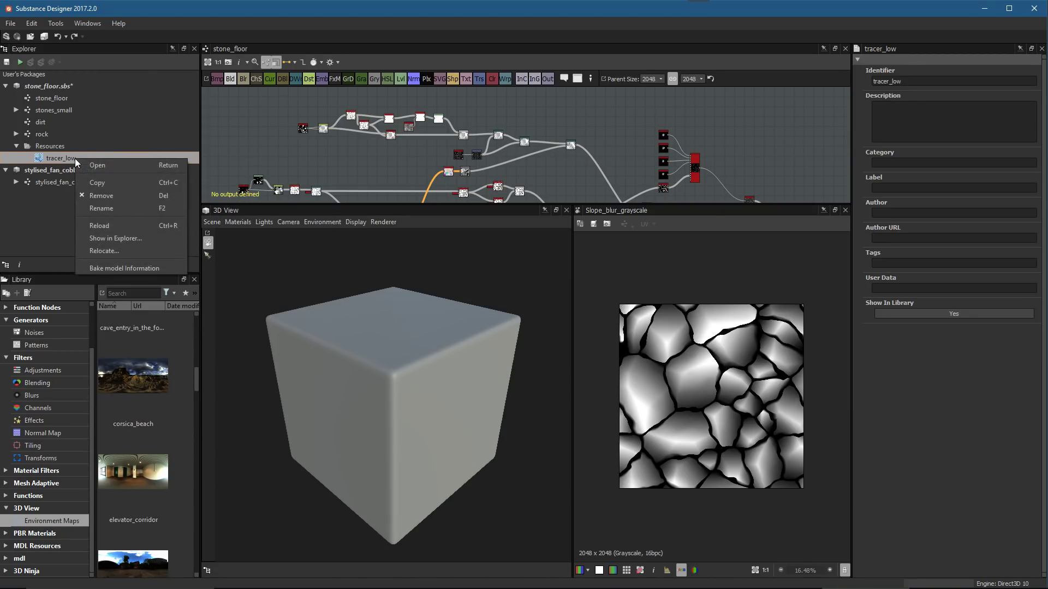
pyautogui.click(144, 268)
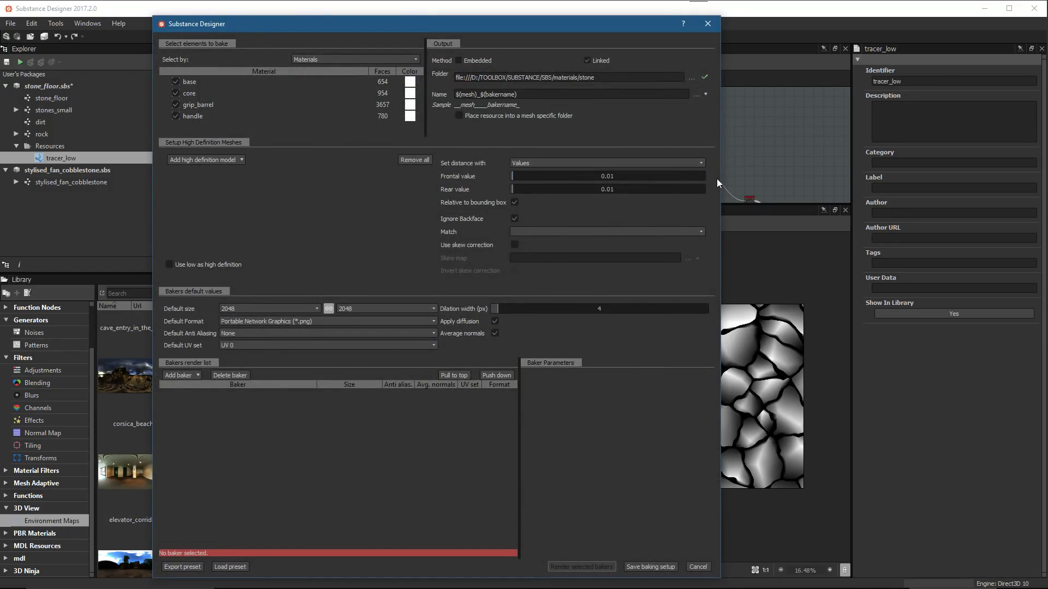
pyautogui.moveTo(720, 179); pyautogui.dragTo(811, 178)
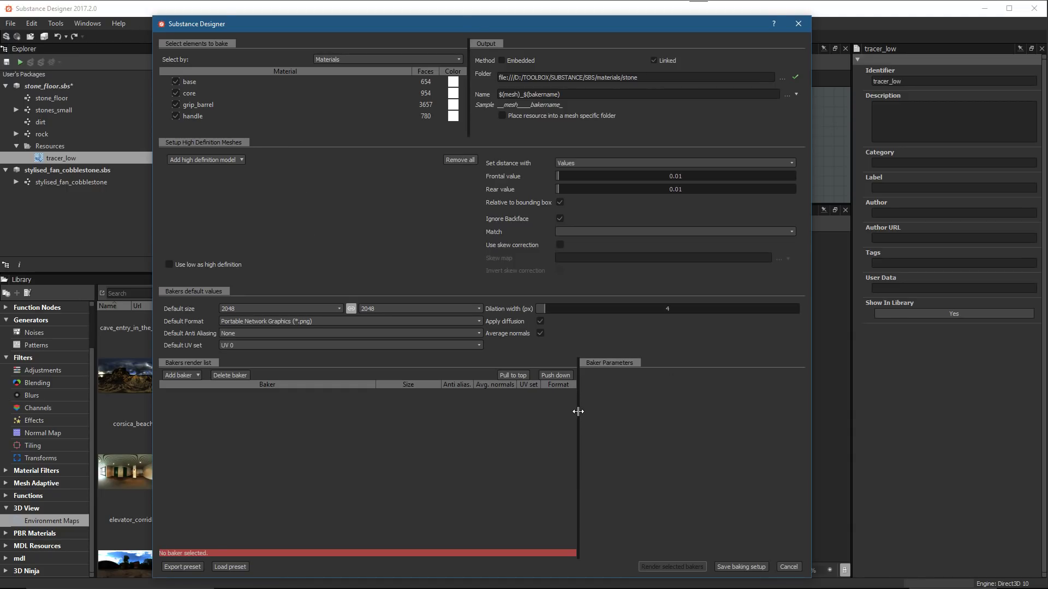
pyautogui.moveTo(578, 412); pyautogui.dragTo(498, 412)
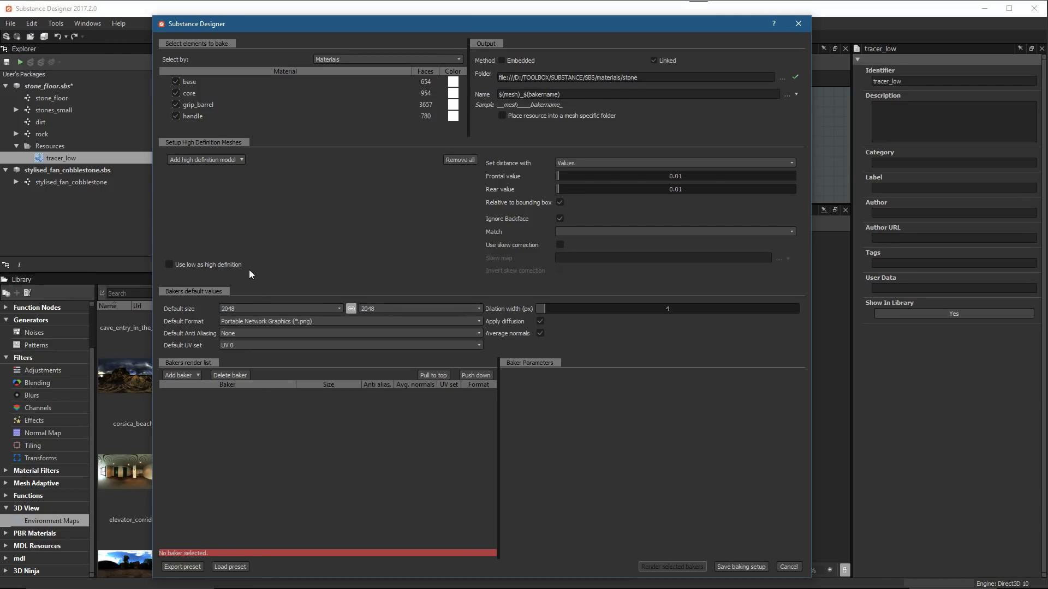
# Add Curvature, Ambient Occlusion and Position bakers to the bakers render list
pyautogui.click(182, 375)
pyautogui.click(218, 450)
pyautogui.click(185, 375)
pyautogui.click(199, 399)
pyautogui.click(189, 376)
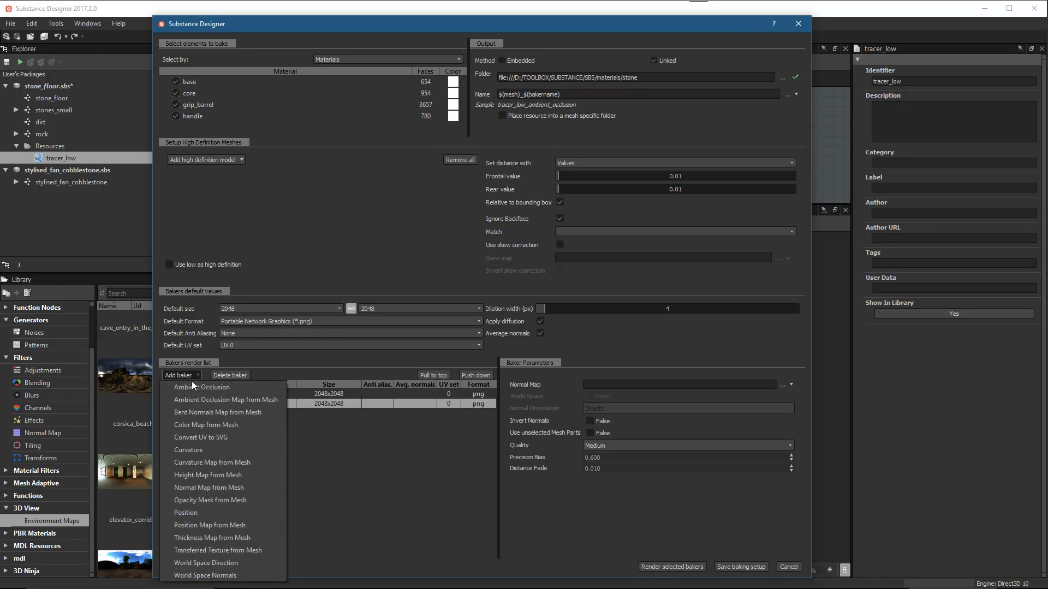
pyautogui.click(202, 512)
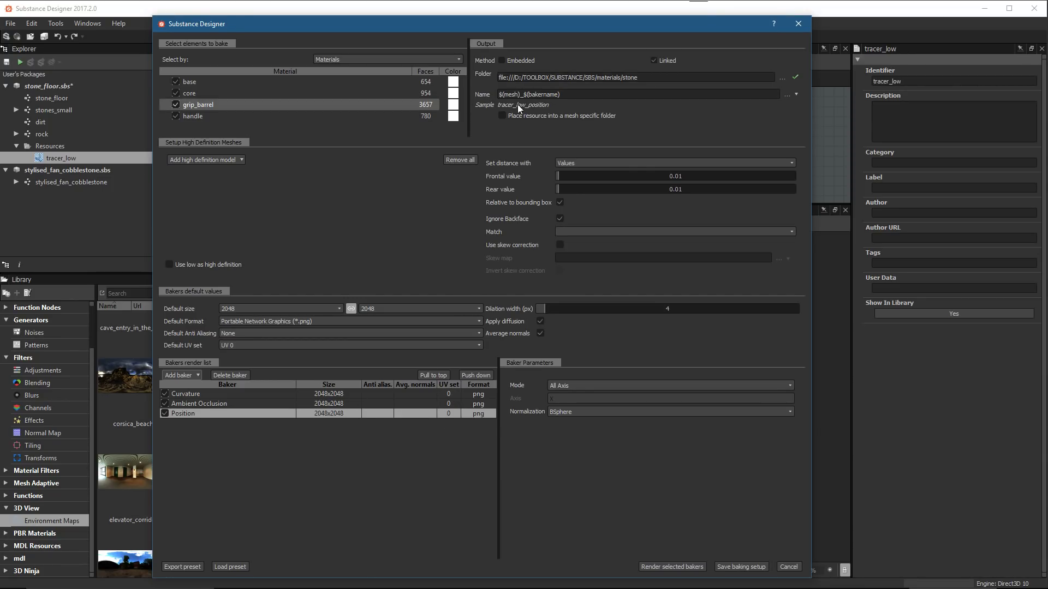
# Review the JSON export and import options for baking presets, cancelling both, and close the baking window without rendering
pyautogui.click(188, 568)
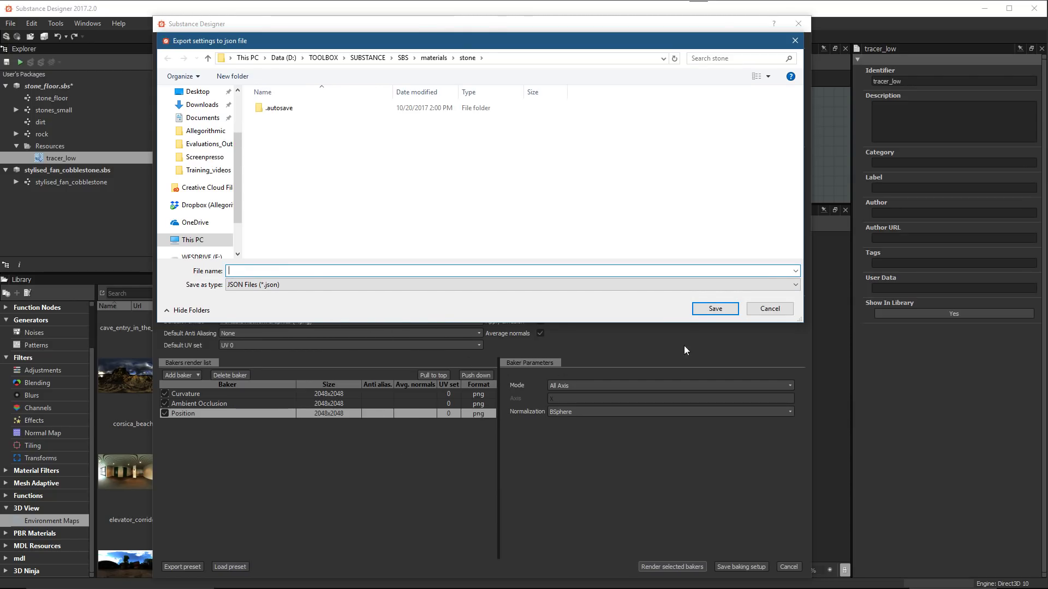
pyautogui.click(777, 309)
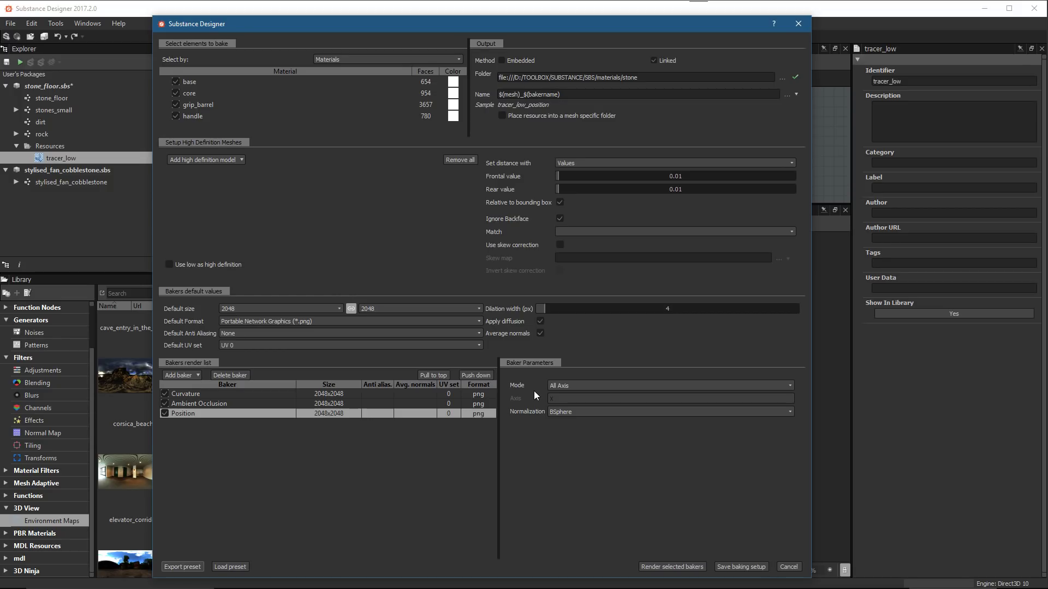
pyautogui.click(230, 567)
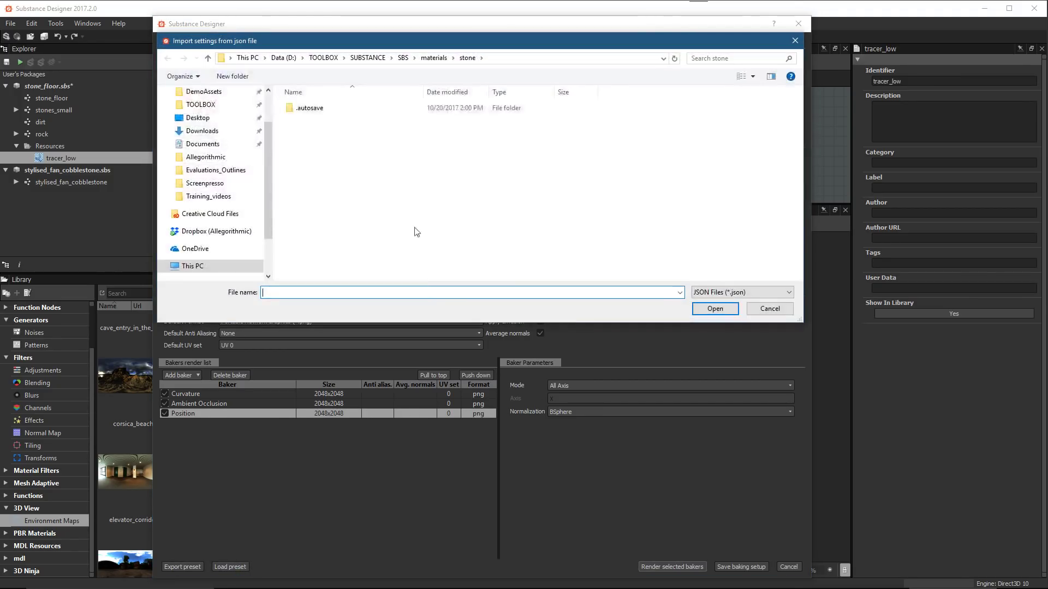
pyautogui.click(753, 307)
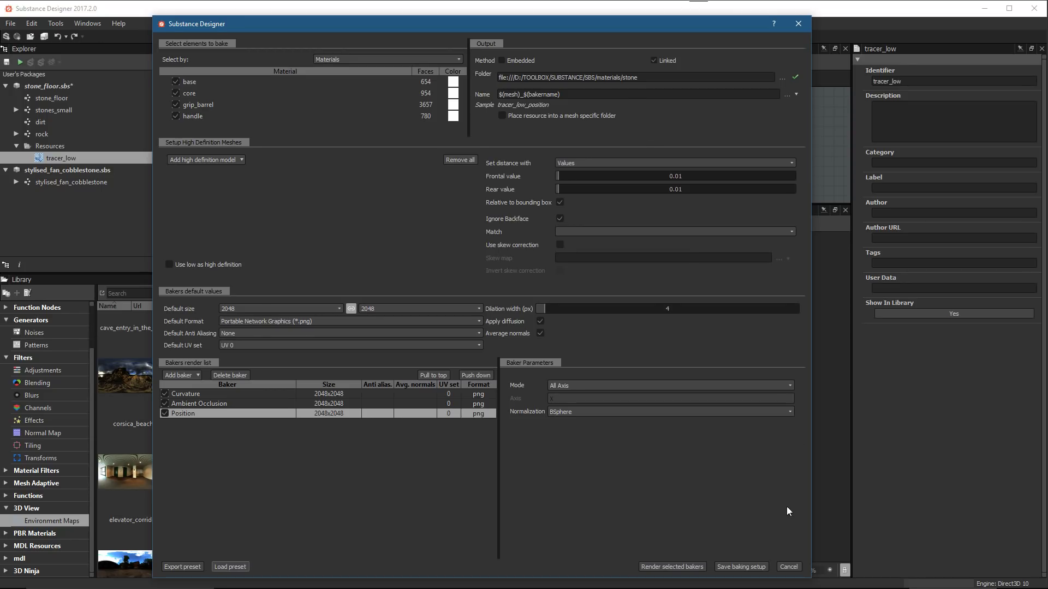
pyautogui.click(788, 567)
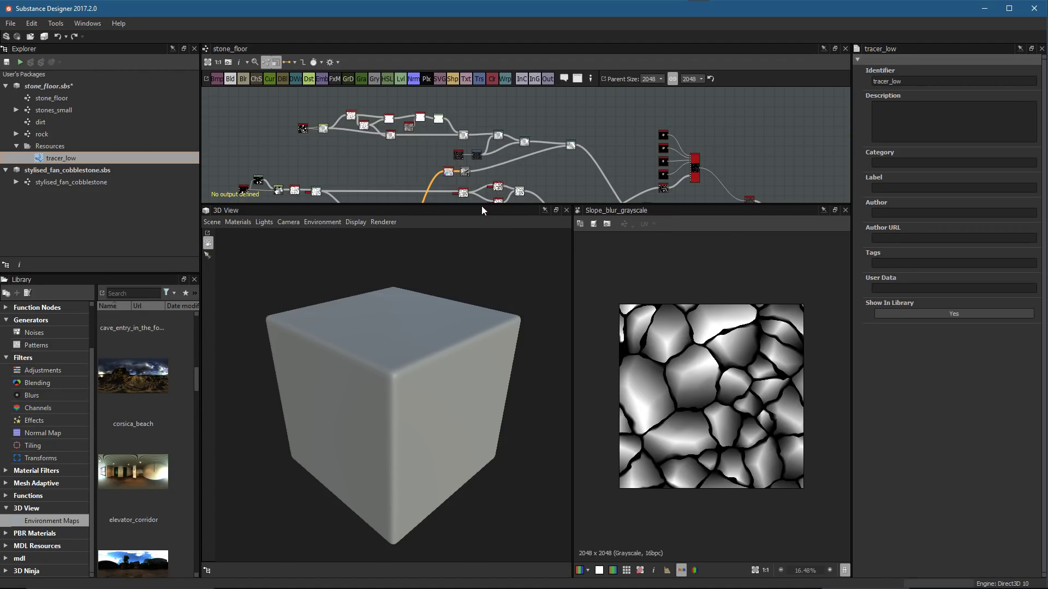
# Enlarge the graph and library areas and add a BnW Spots 1 noise in the empty space below the stone_floor nodes
pyautogui.moveTo(481, 205); pyautogui.dragTo(482, 365)
pyautogui.scroll(1, 558, 238)
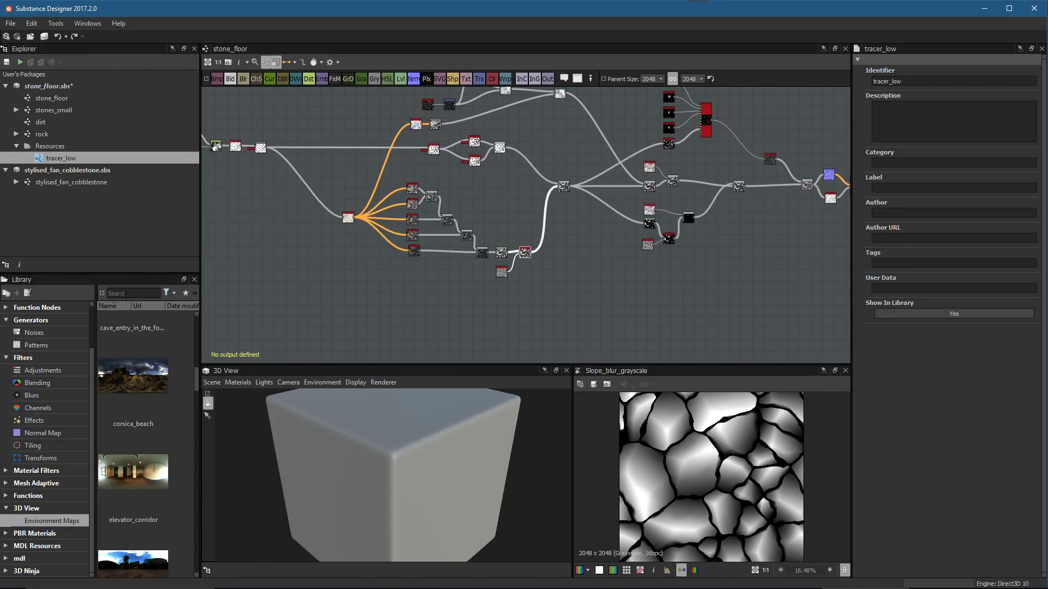
pyautogui.scroll(1, 57, 372)
pyautogui.click(34, 358)
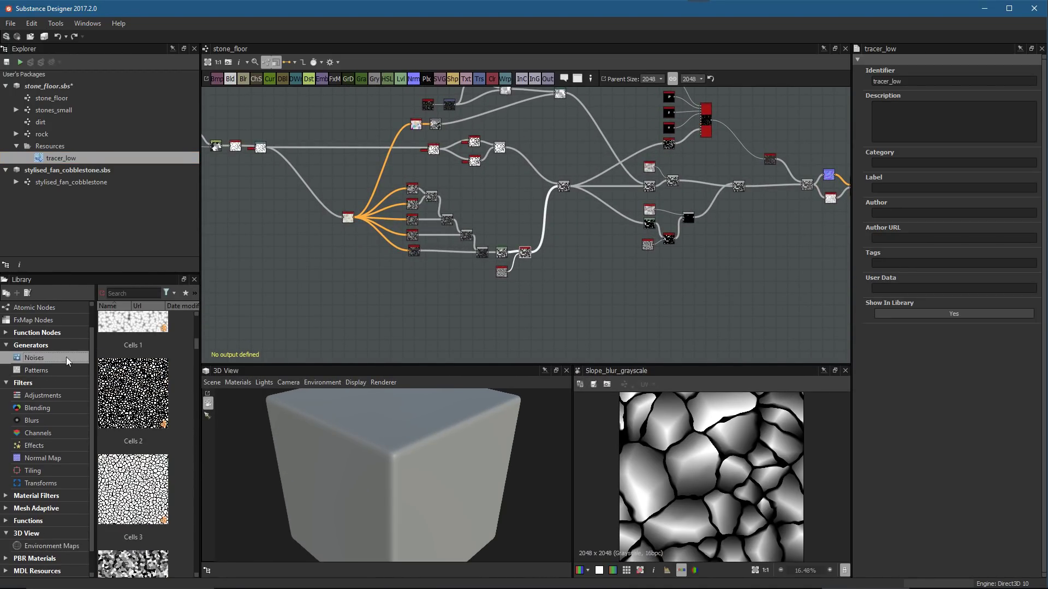
pyautogui.moveTo(201, 282); pyautogui.dragTo(248, 329)
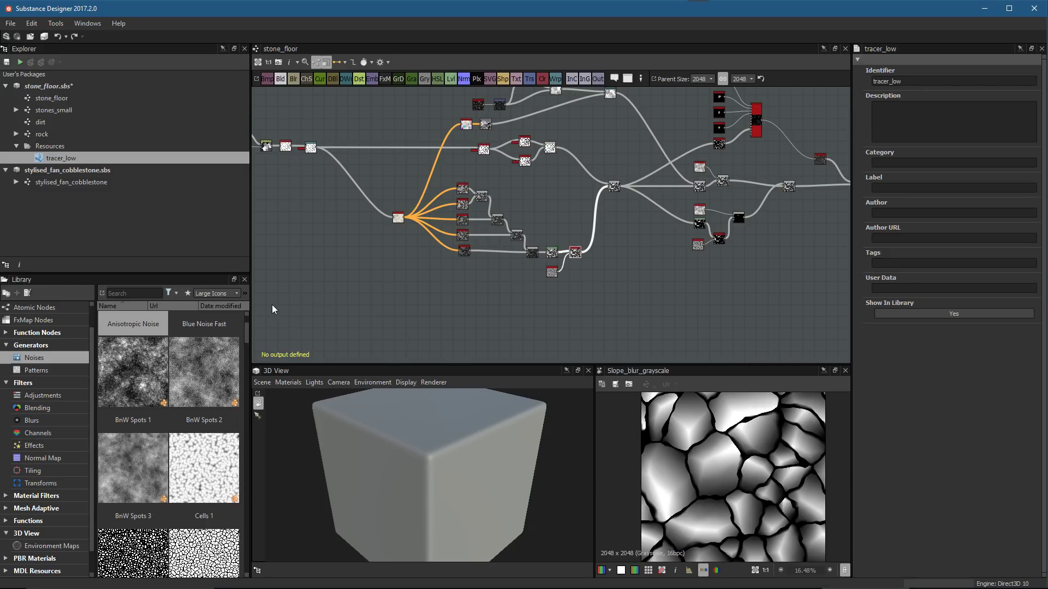
pyautogui.moveTo(136, 375); pyautogui.dragTo(630, 318)
pyautogui.scroll(3, 686, 331)
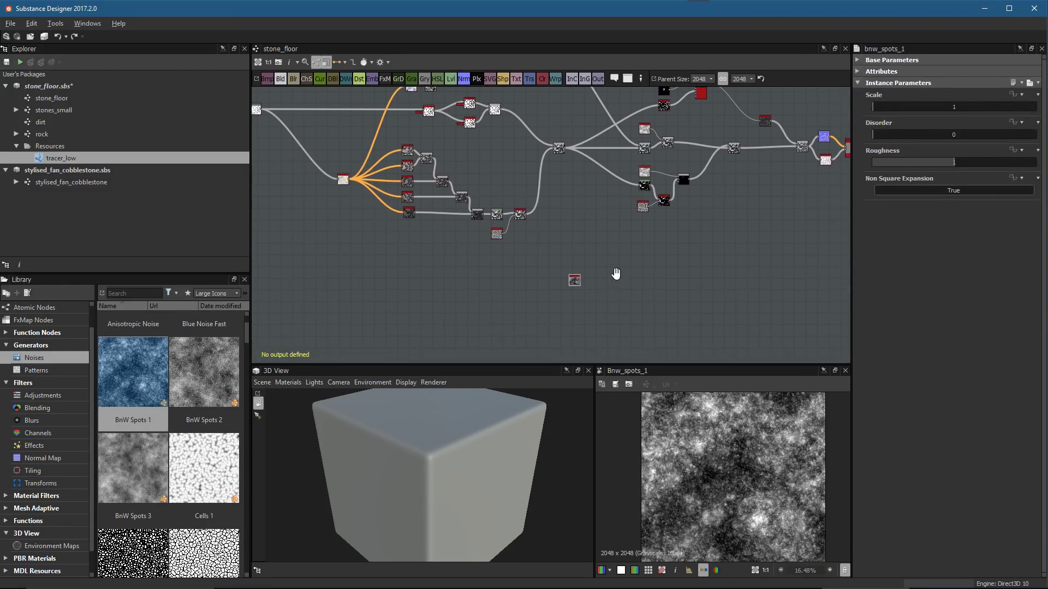
# Enlarge the 2D preview and set the stone_floor graph's parent size to 2048 x 1024 with the BnW Spots 1 node in view
pyautogui.moveTo(688, 365); pyautogui.dragTo(688, 268)
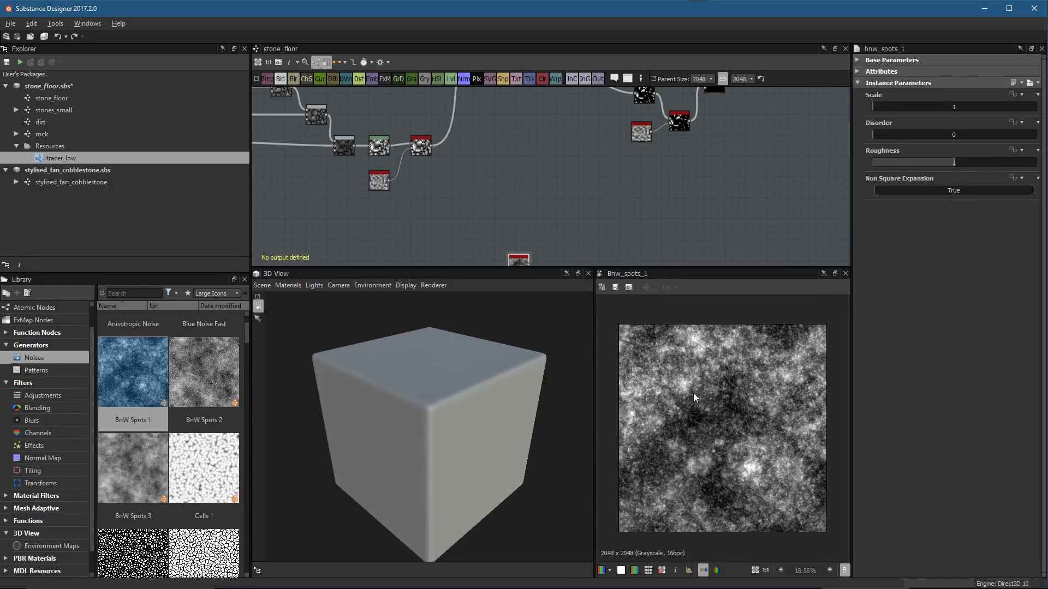
pyautogui.moveTo(595, 386); pyautogui.dragTo(484, 397)
pyautogui.moveTo(543, 215); pyautogui.dragTo(543, 162, button='middle')
pyautogui.scroll(6, 611, 218)
pyautogui.scroll(1, 625, 231)
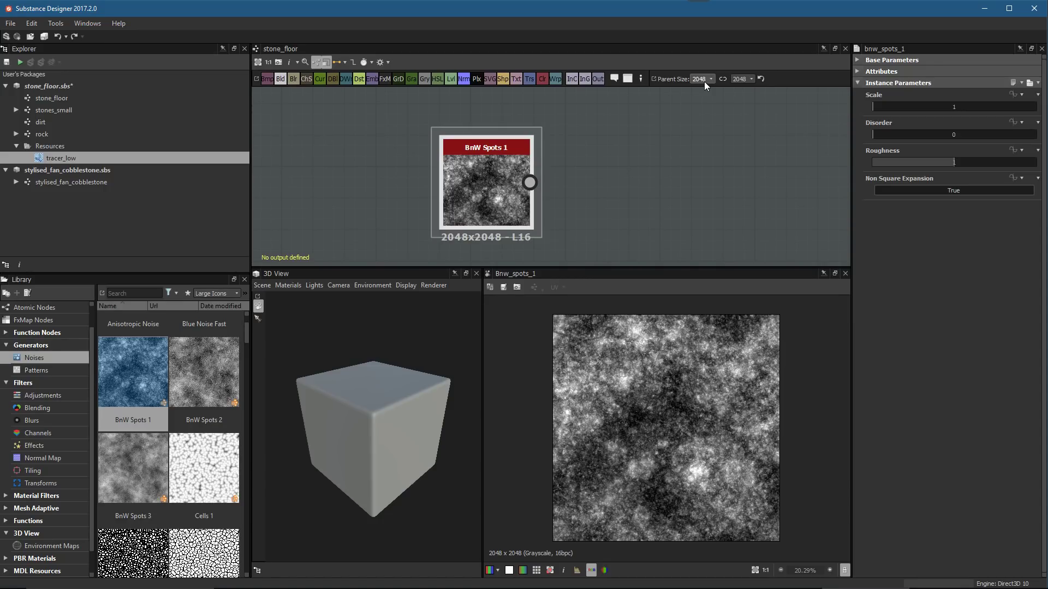
pyautogui.click(743, 79)
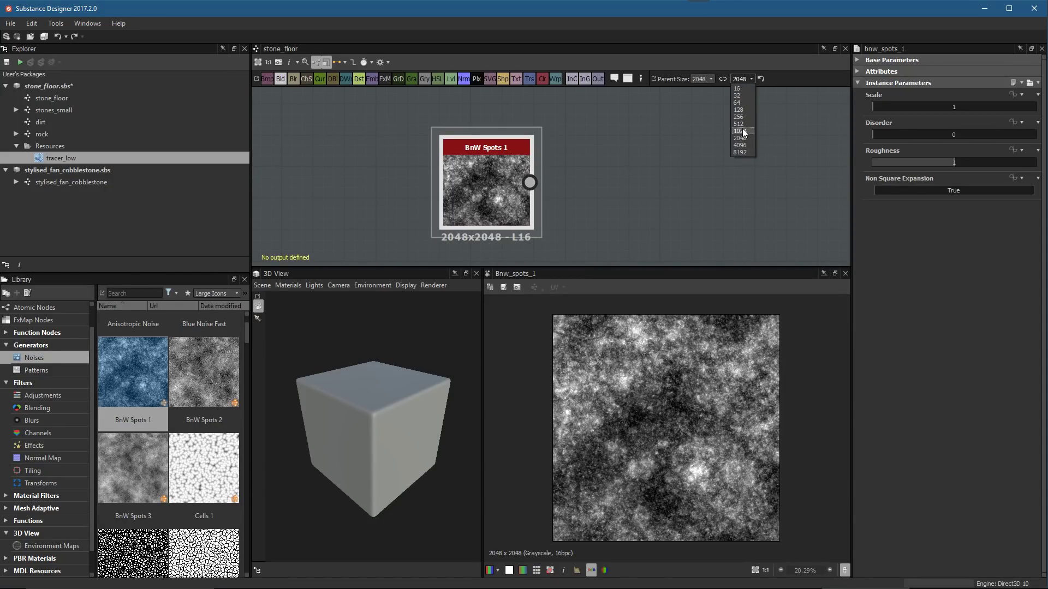
pyautogui.click(741, 131)
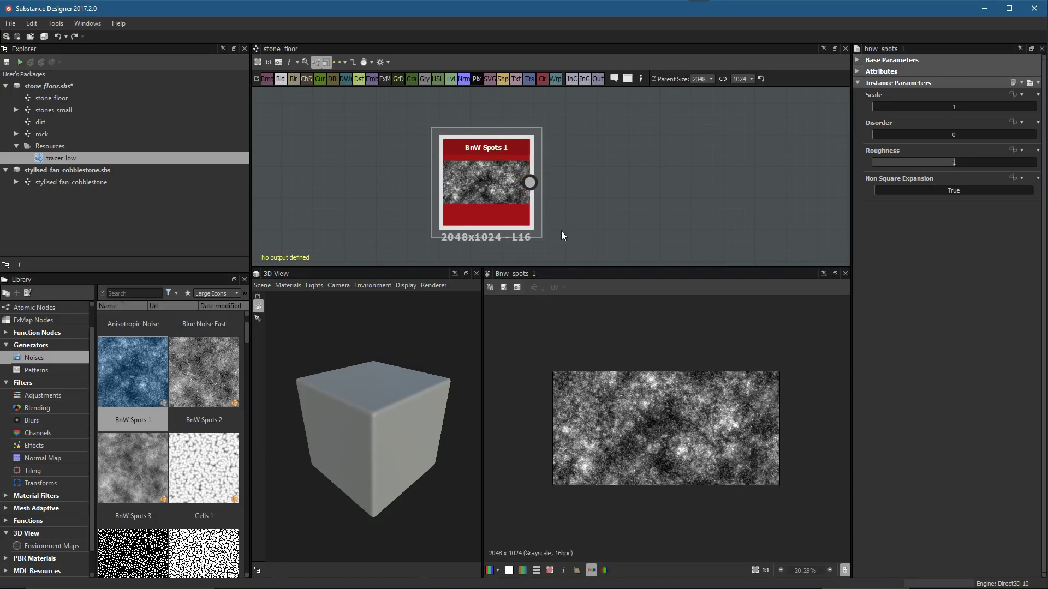
# Compare the BnW Spots 1 noise with Non Square Expansion set to False and back to True
pyautogui.scroll(3, 551, 195)
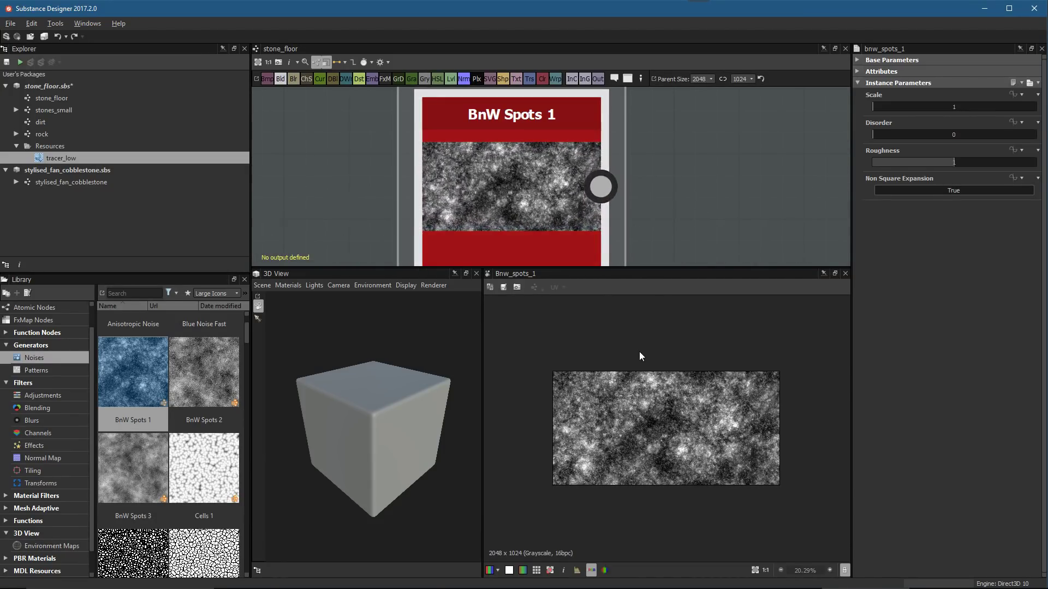
pyautogui.scroll(3, 639, 356)
pyautogui.scroll(-1, 654, 402)
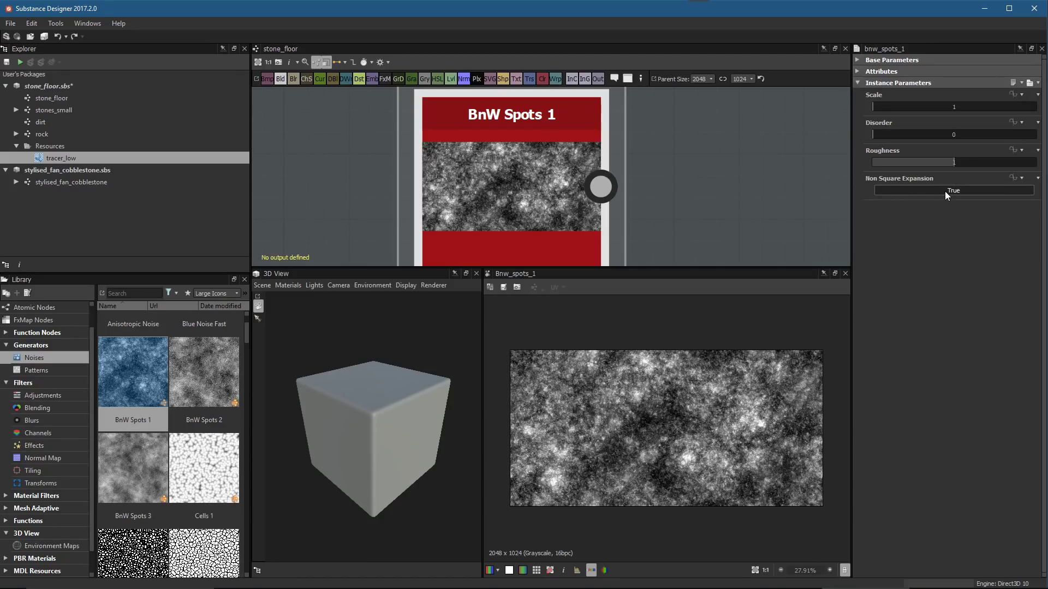
pyautogui.click(906, 190)
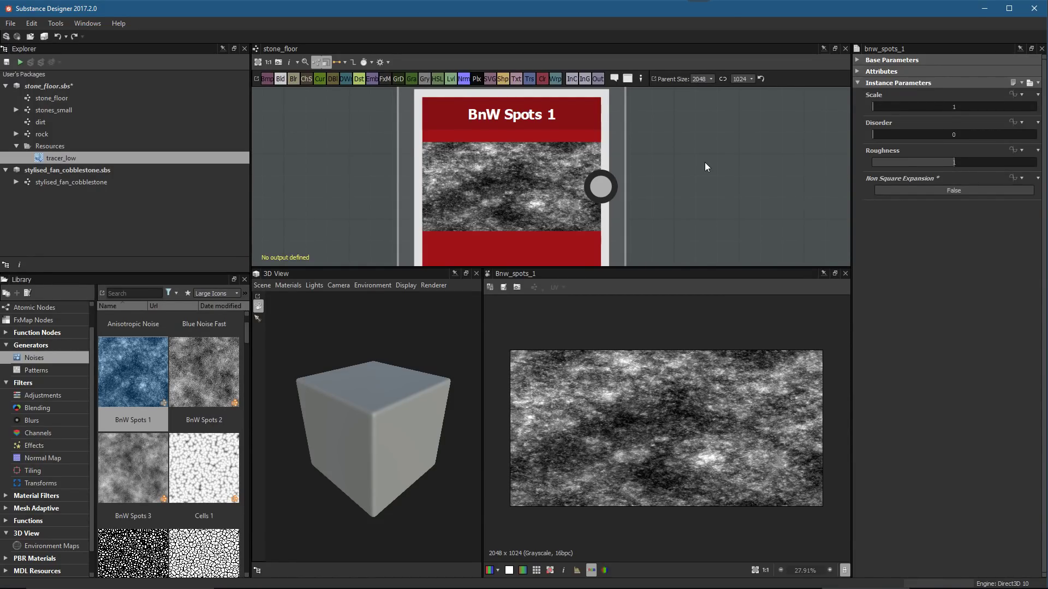
pyautogui.click(958, 189)
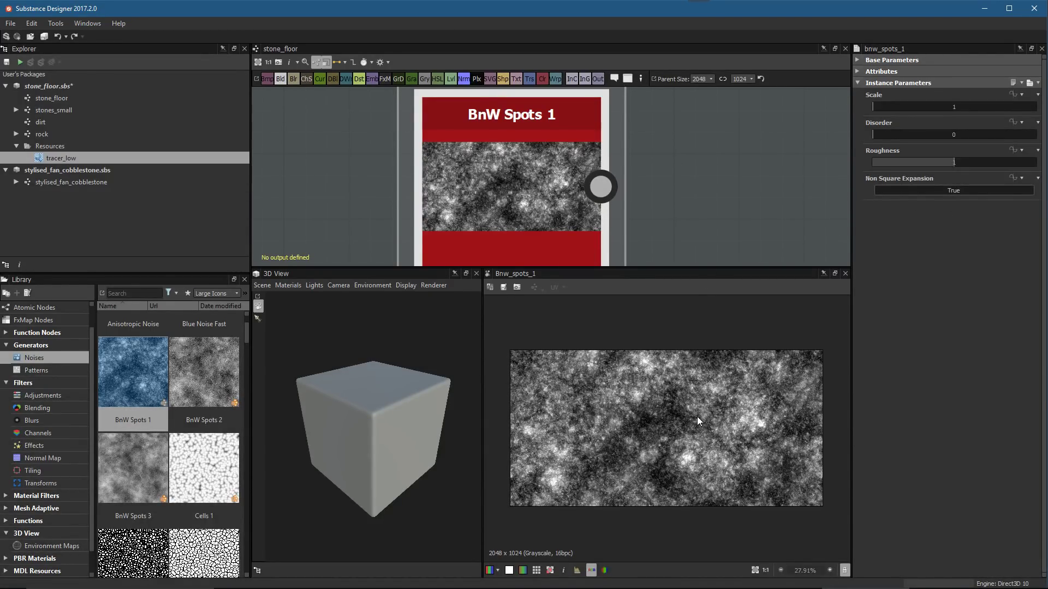
pyautogui.scroll(1, 693, 420)
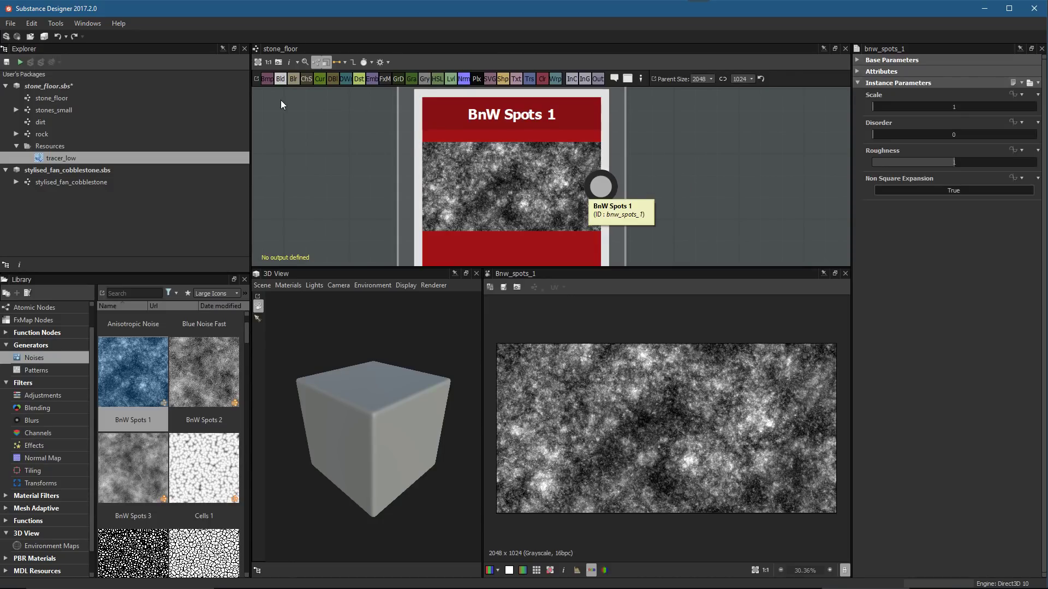
# Load the Tree Bark material from the library's 3D Ninja category as a package, accept all format updates and dismiss the update report
pyautogui.scroll(-1, 39, 461)
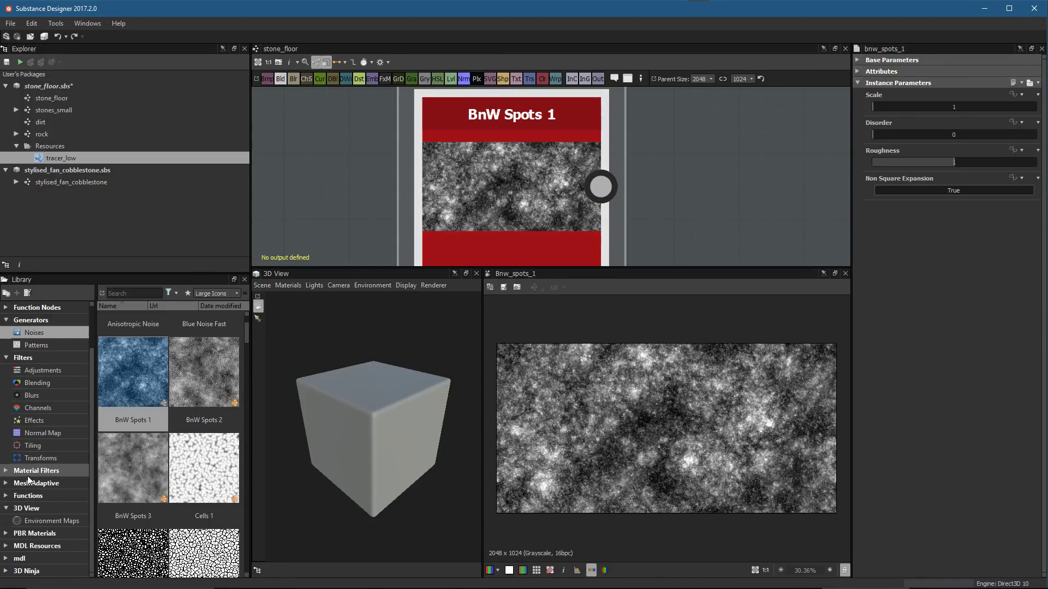
pyautogui.click(26, 571)
pyautogui.moveTo(120, 374); pyautogui.dragTo(90, 234)
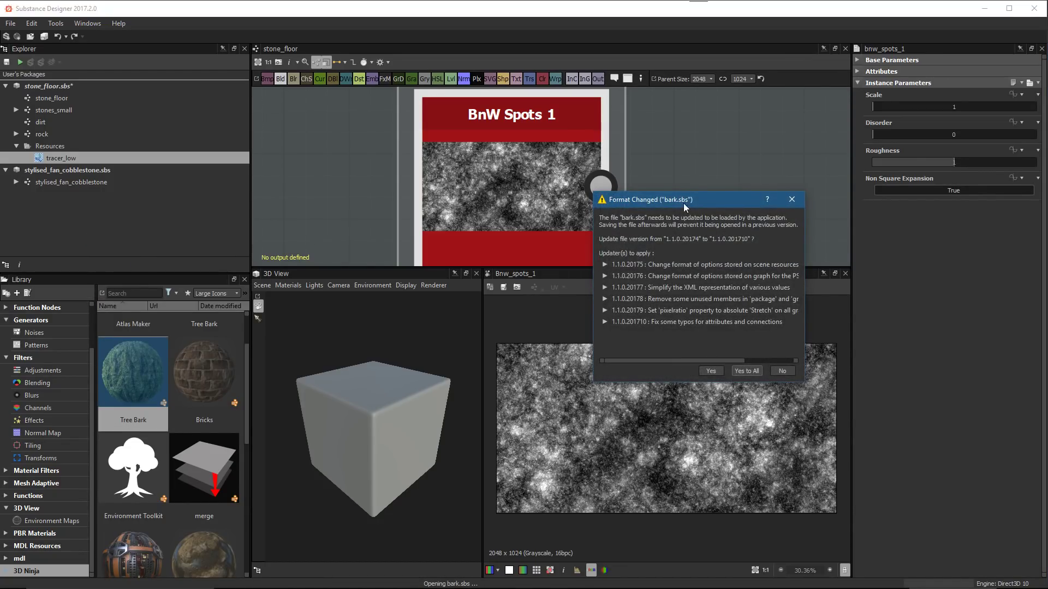
pyautogui.moveTo(679, 201); pyautogui.dragTo(654, 211)
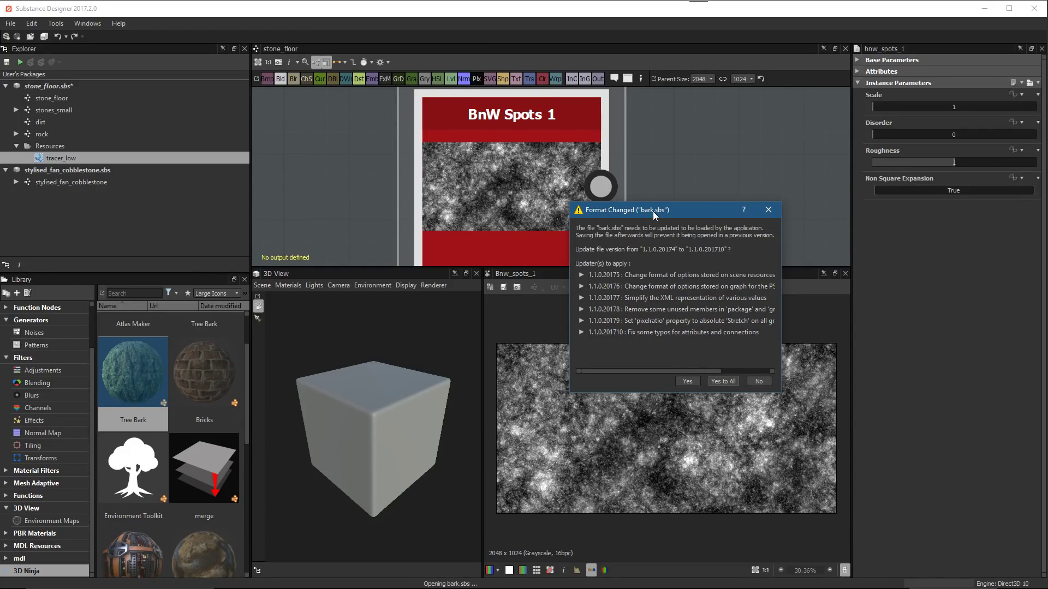
pyautogui.click(726, 381)
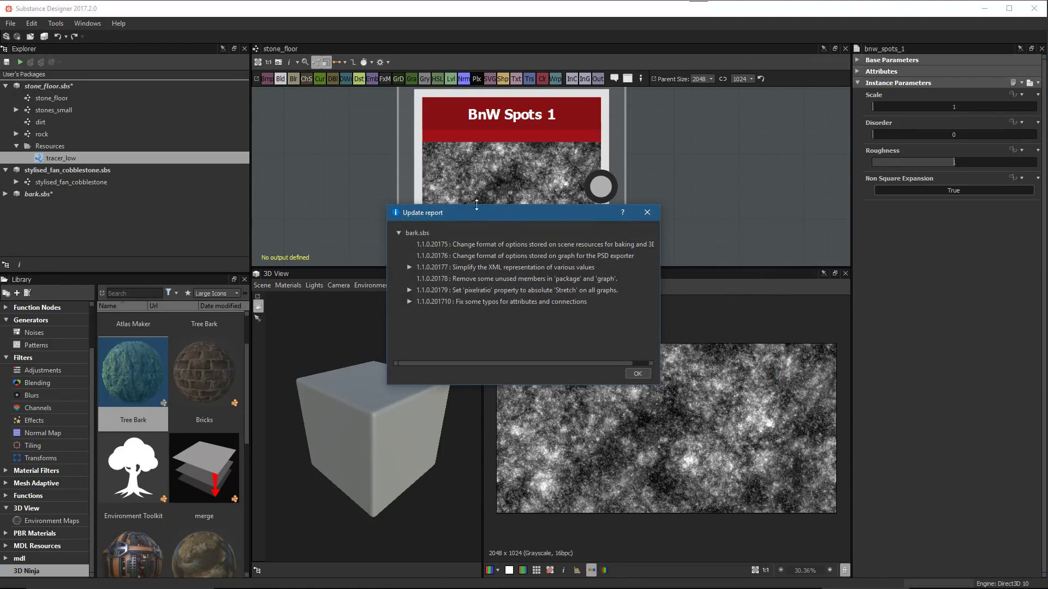
pyautogui.moveTo(483, 207); pyautogui.dragTo(533, 216)
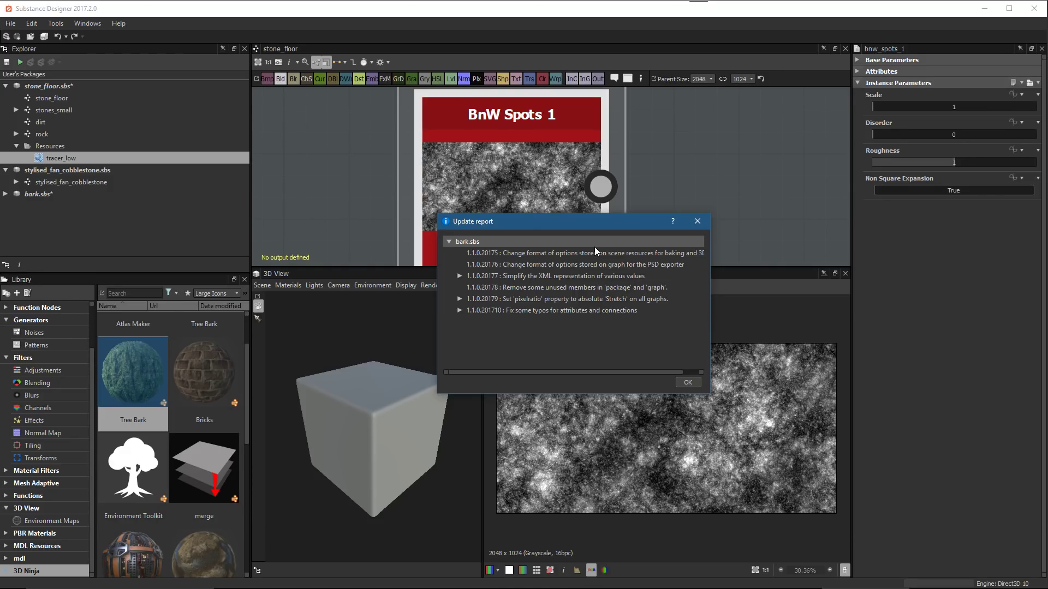
pyautogui.click(683, 379)
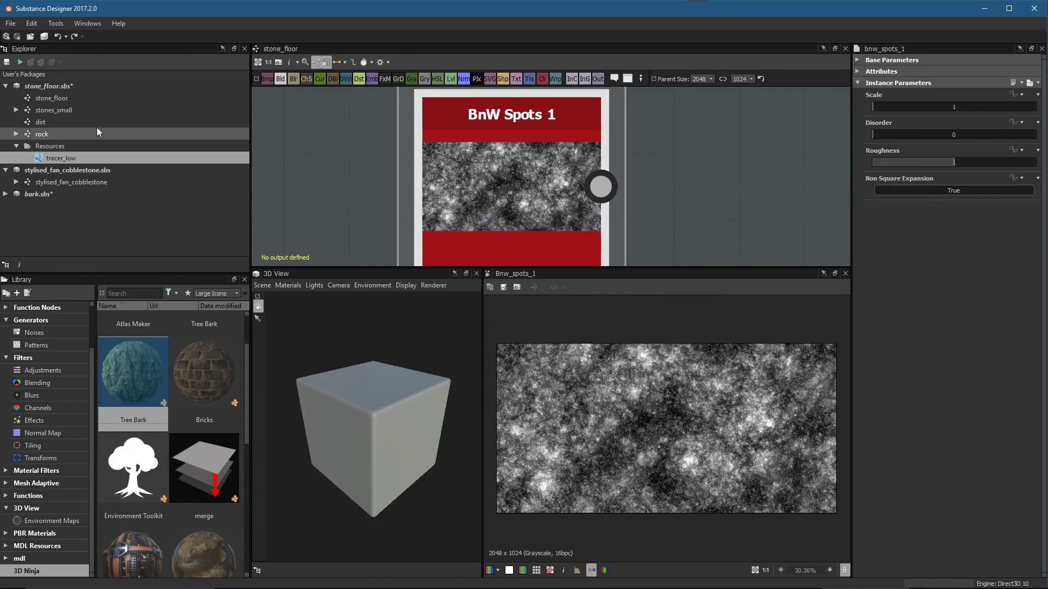
# Expand the bark.sbs package in the explorer and save it in the updated format
pyautogui.click(6, 194)
pyautogui.click(53, 195)
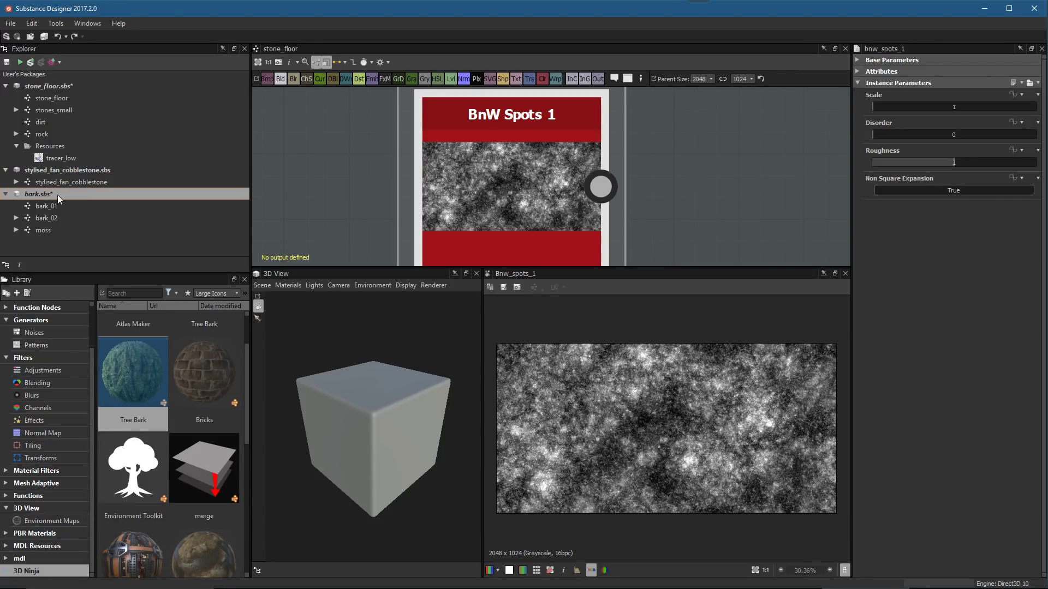
pyautogui.click(7, 62)
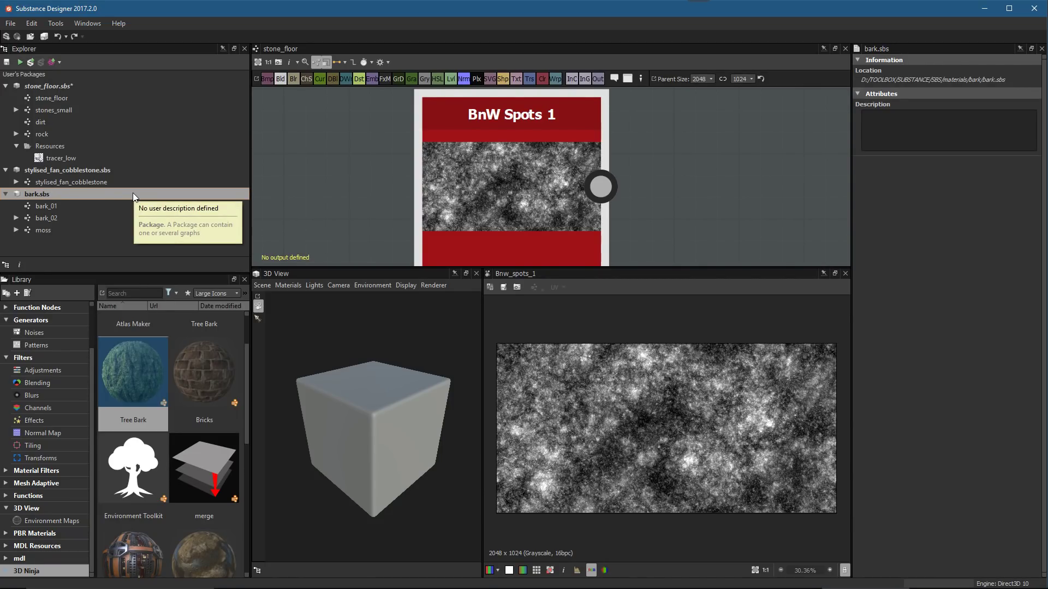
# Open the bark_02 graph from the bark.sbs package and inspect its material on the cube in the 3D view
pyautogui.click(39, 218)
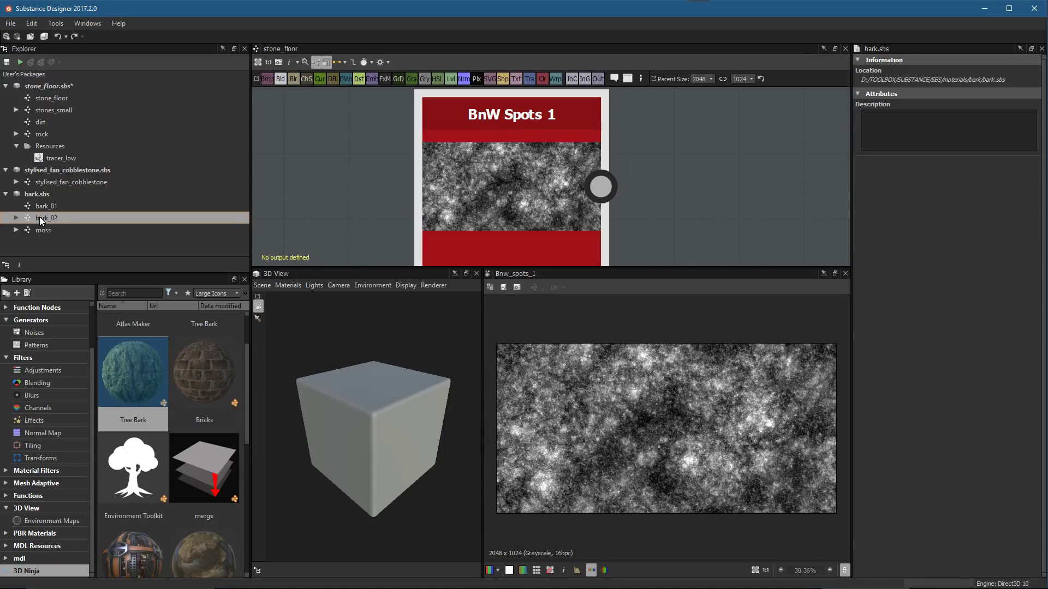
pyautogui.doubleClick(40, 217)
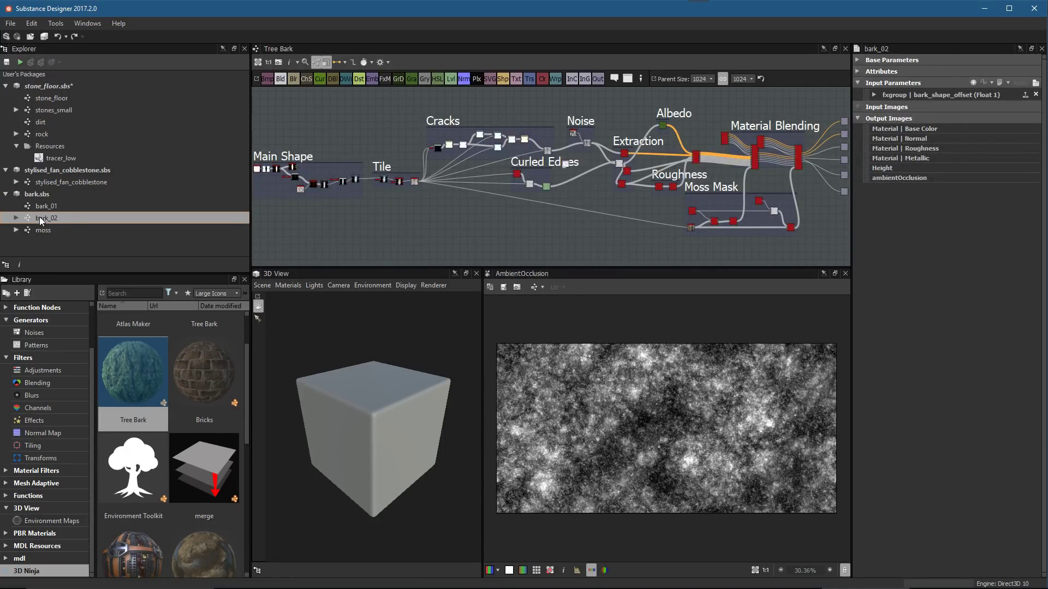
pyautogui.moveTo(436, 339); pyautogui.dragTo(456, 380)
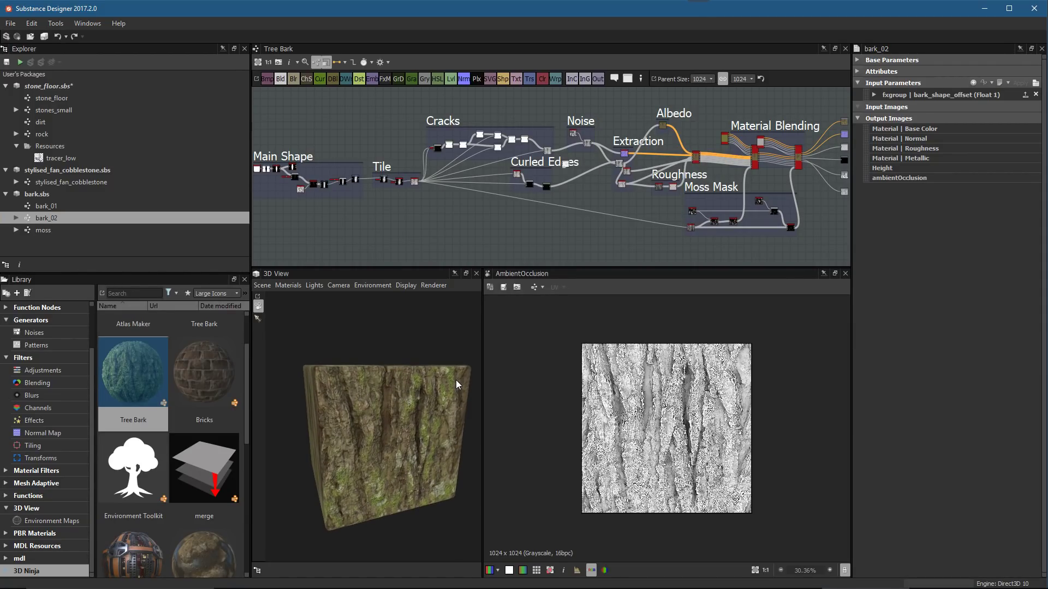
# Set the bark_02 graph's parent size to a non-square 1024 × 512 resolution
pyautogui.scroll(3, 656, 210)
pyautogui.scroll(8, 526, 126)
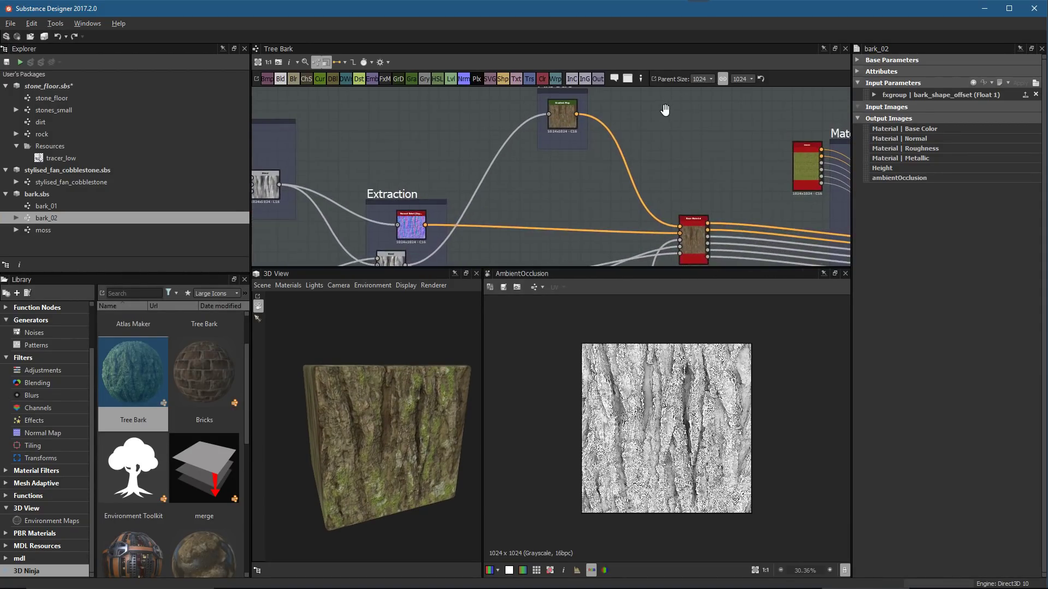
pyautogui.scroll(2, 728, 103)
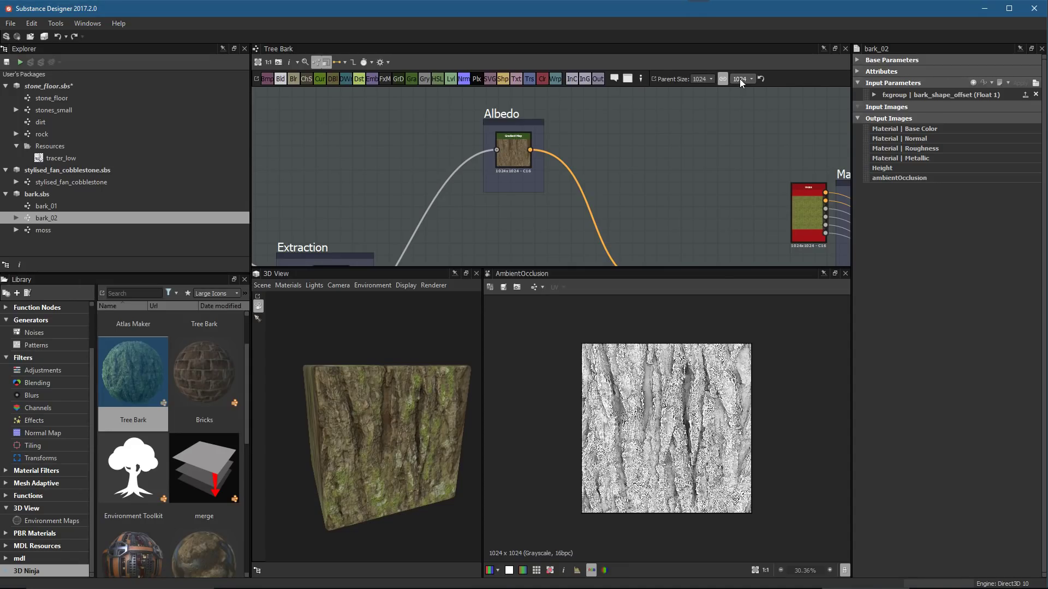
pyautogui.click(740, 79)
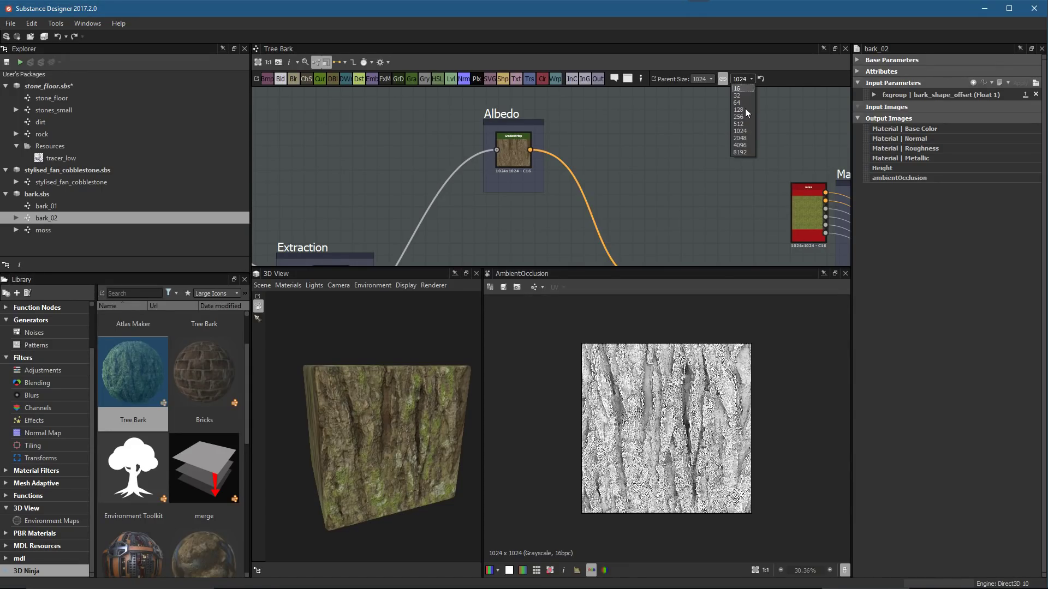
pyautogui.click(742, 124)
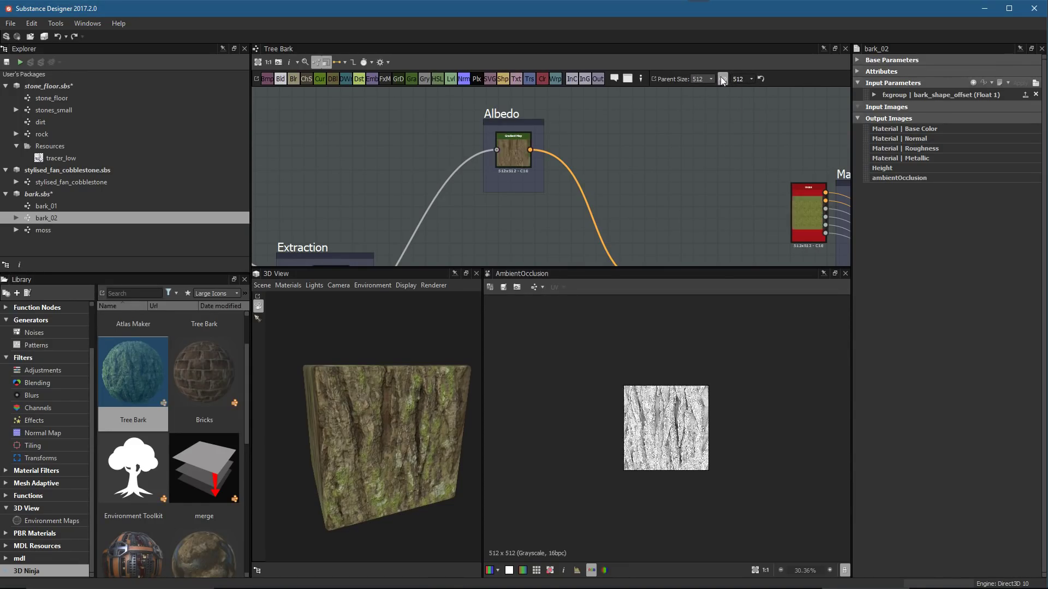
pyautogui.click(698, 134)
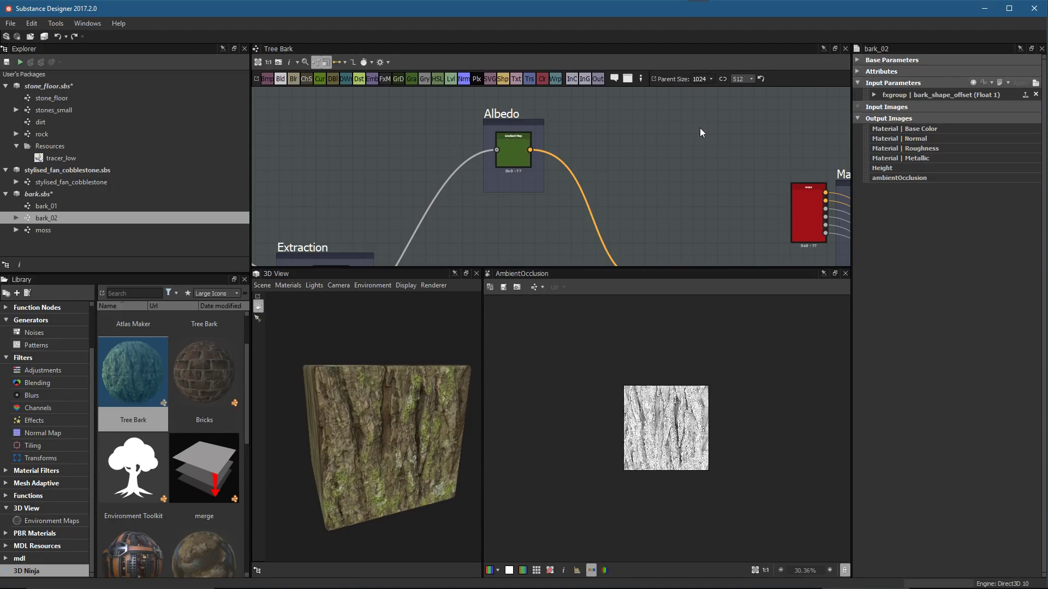
# Inspect the legacy Moisture Noise node in the Noise frame, including its 2D output and instance parameters
pyautogui.moveTo(510, 230); pyautogui.dragTo(588, 186, button='middle')
pyautogui.scroll(3, 673, 389)
pyautogui.scroll(3, 589, 185)
pyautogui.scroll(4, 589, 180)
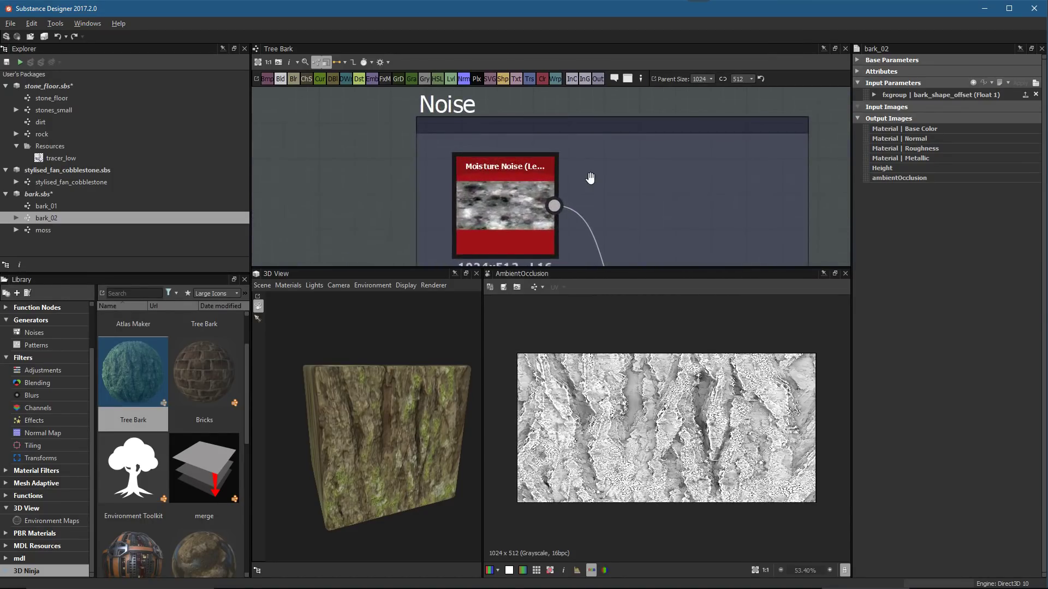
pyautogui.doubleClick(502, 168)
pyautogui.scroll(2, 566, 224)
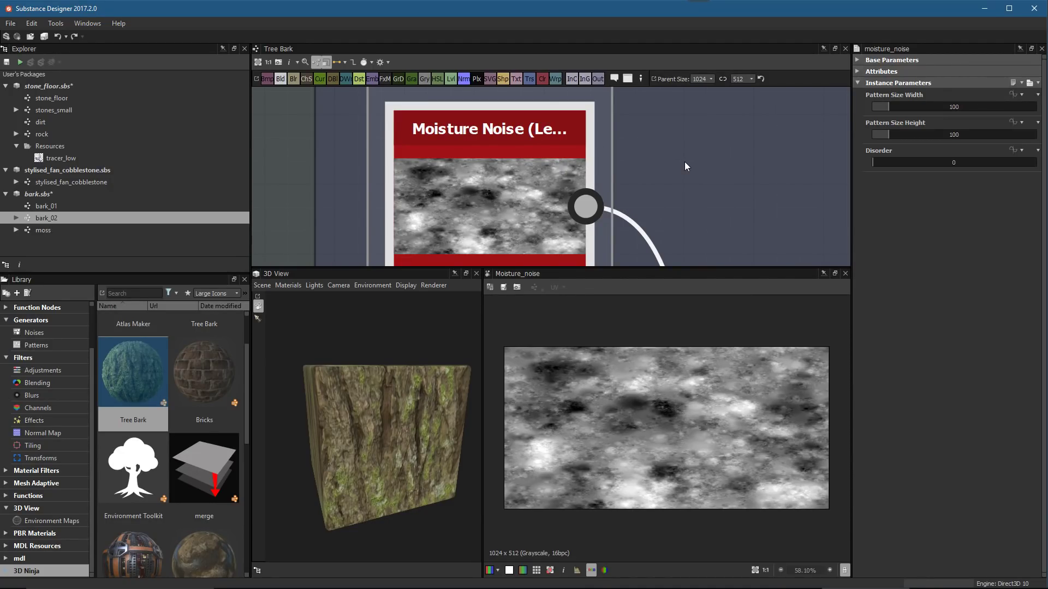
pyautogui.scroll(-4, 704, 206)
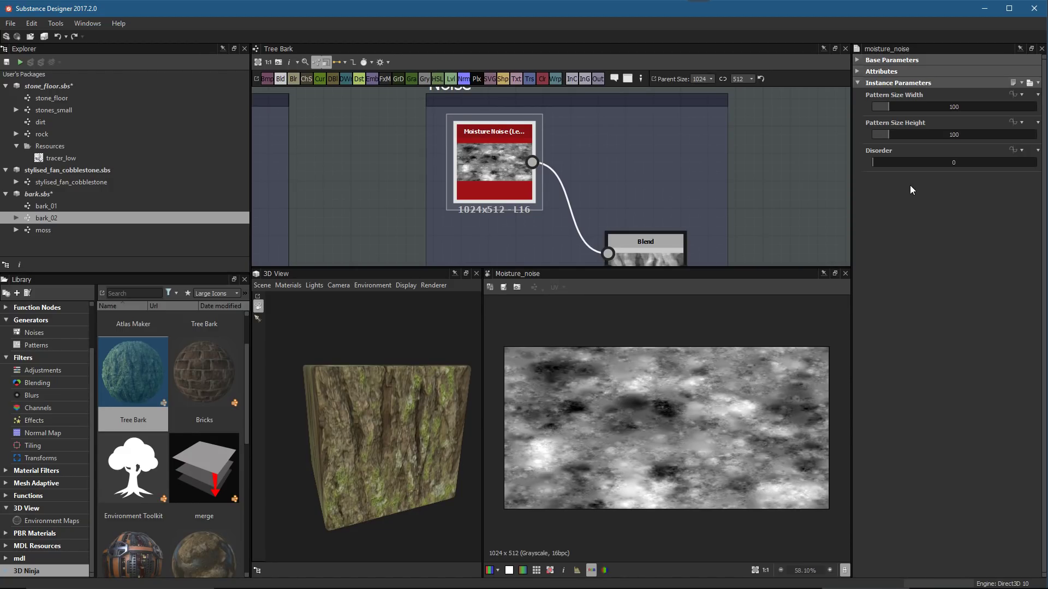
# Find the current Moisture Noise in the library, add it beside the Noise frame and preview its output
pyautogui.click(134, 292)
pyautogui.write('mois')
pyautogui.moveTo(137, 334); pyautogui.dragTo(768, 154)
pyautogui.doubleClick(768, 154)
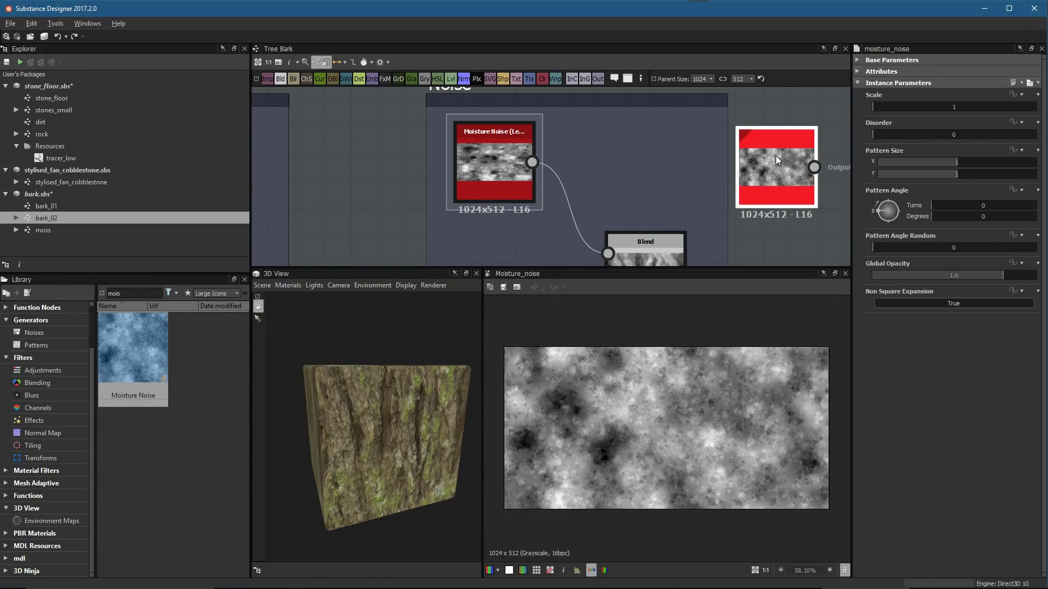
pyautogui.scroll(2, 777, 155)
pyautogui.moveTo(777, 155); pyautogui.dragTo(682, 183, button='middle')
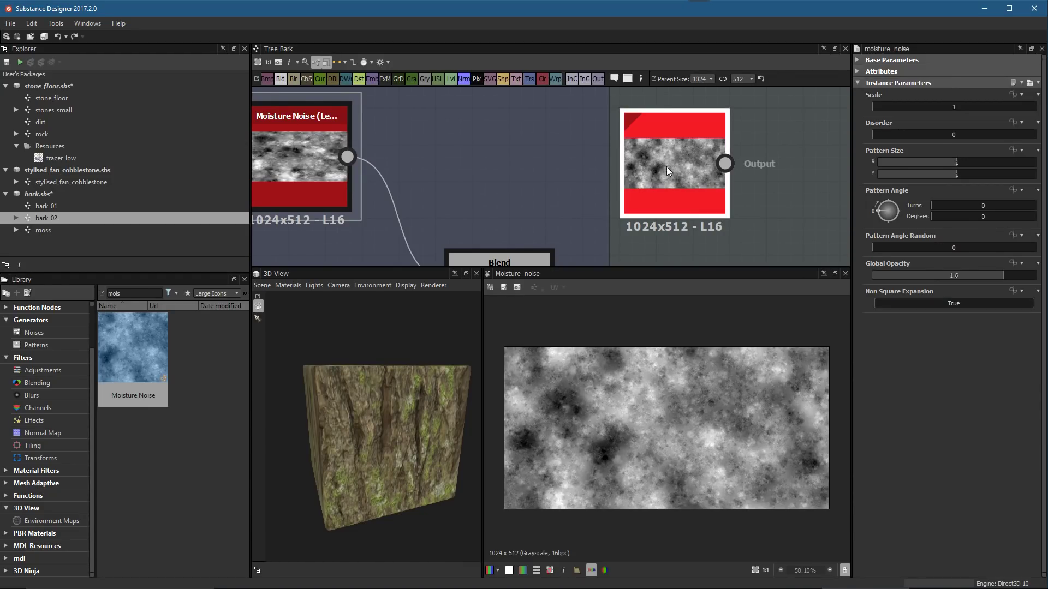
# Delete the added Moisture Noise node and preview the legacy Moisture Noise node again
pyautogui.scroll(-3, 723, 163)
pyautogui.press('Delete')
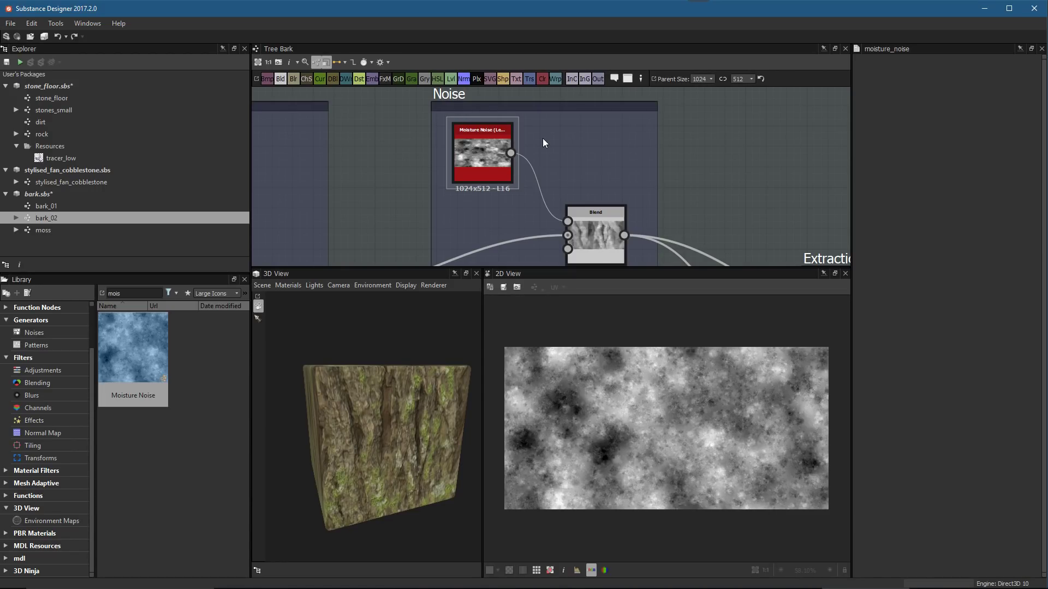
pyautogui.doubleClick(473, 149)
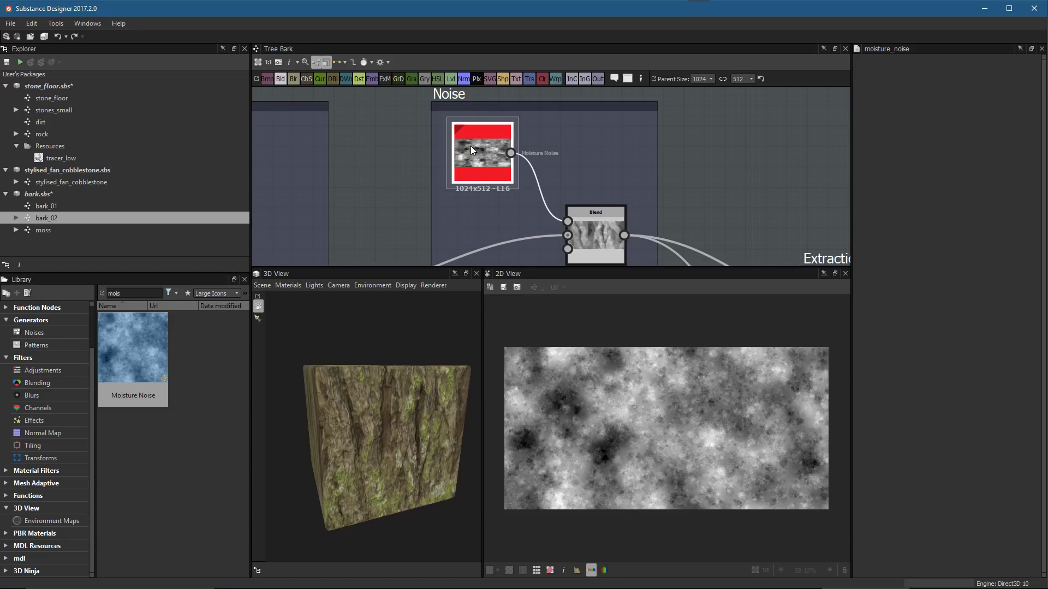
pyautogui.scroll(-4, 585, 183)
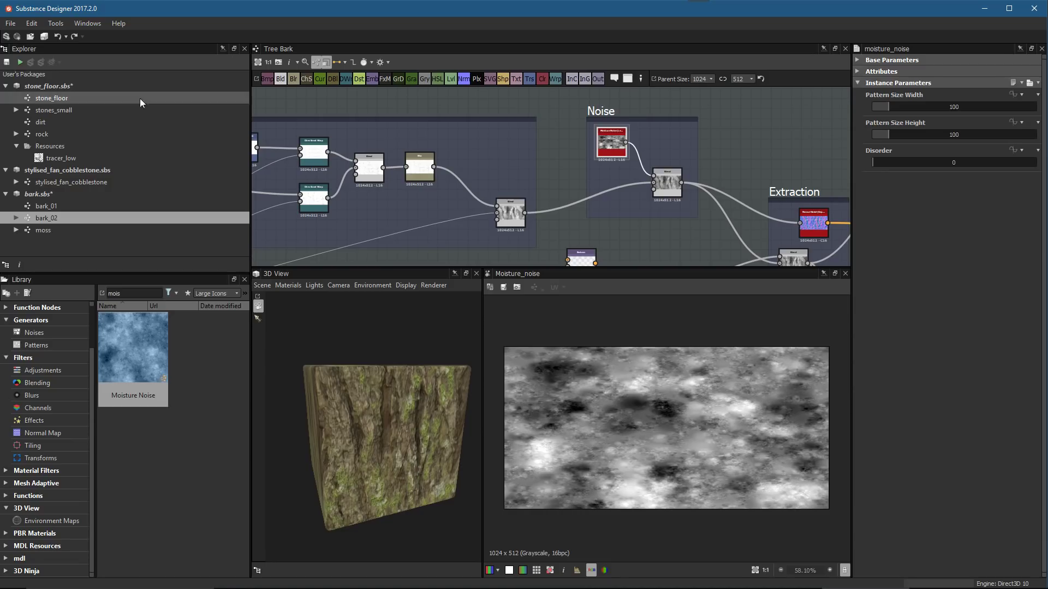
# Open the stone_floor graph, set its parent size to 2048 × 2048 and check the material on the cube
pyautogui.doubleClick(53, 99)
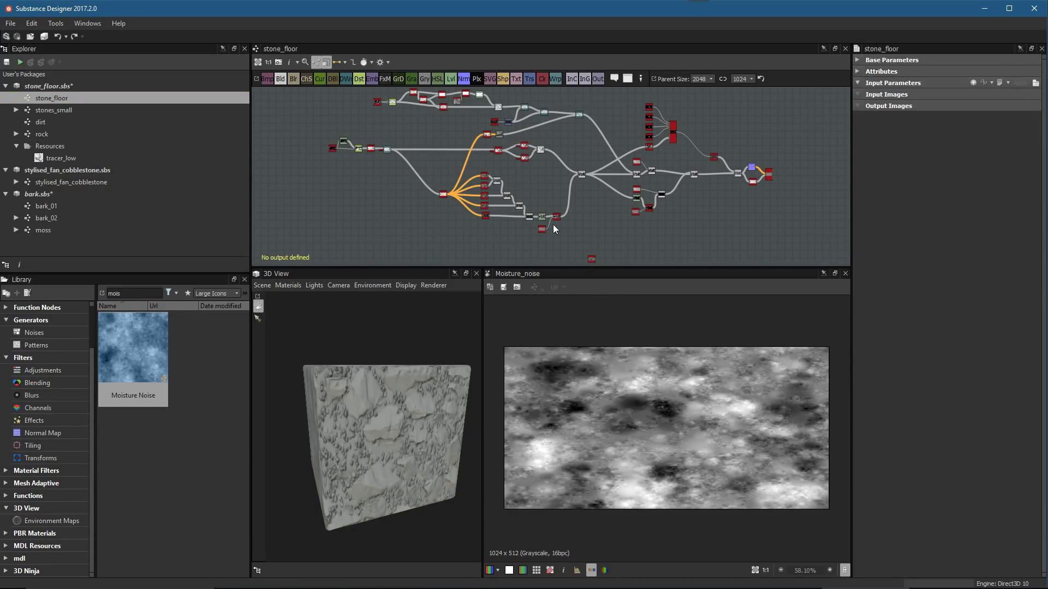
pyautogui.keyDown('alt'); pyautogui.moveTo(561, 218); pyautogui.dragTo(551, 184, button='middle'); pyautogui.keyUp('alt')
pyautogui.keyDown('alt'); pyautogui.moveTo(551, 185); pyautogui.dragTo(626, 200, button='right'); pyautogui.keyUp('alt')
pyautogui.keyDown('alt'); pyautogui.moveTo(626, 199); pyautogui.dragTo(544, 221, button='middle'); pyautogui.keyUp('alt')
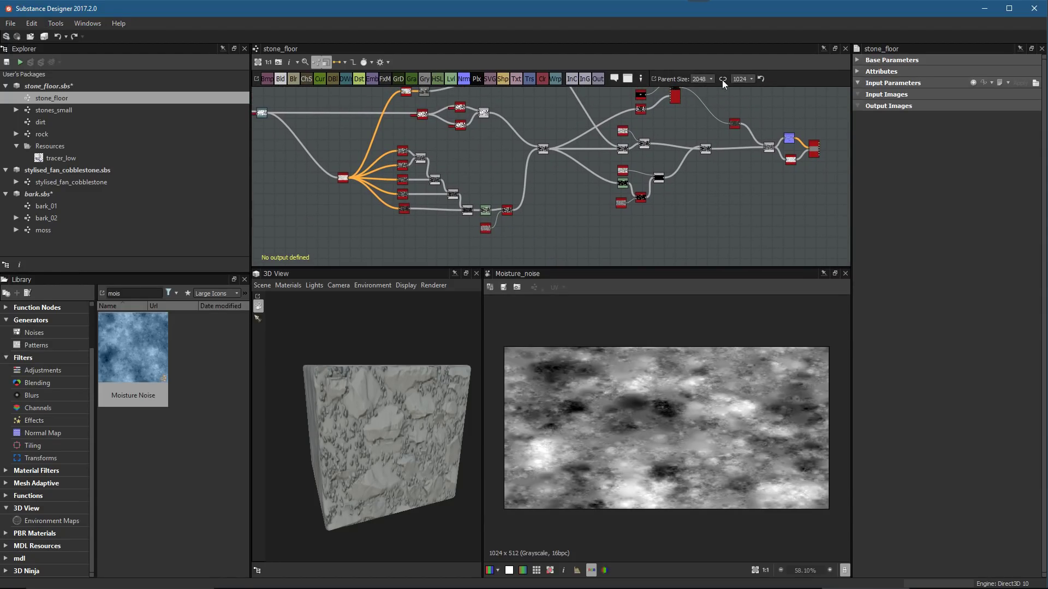
pyautogui.click(699, 80)
pyautogui.click(742, 79)
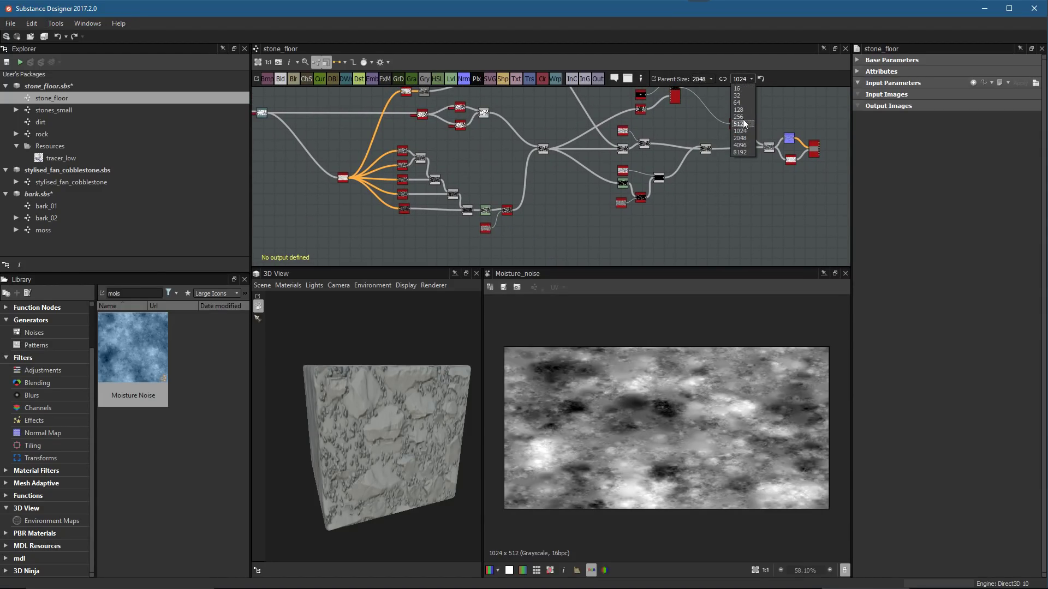
pyautogui.click(741, 138)
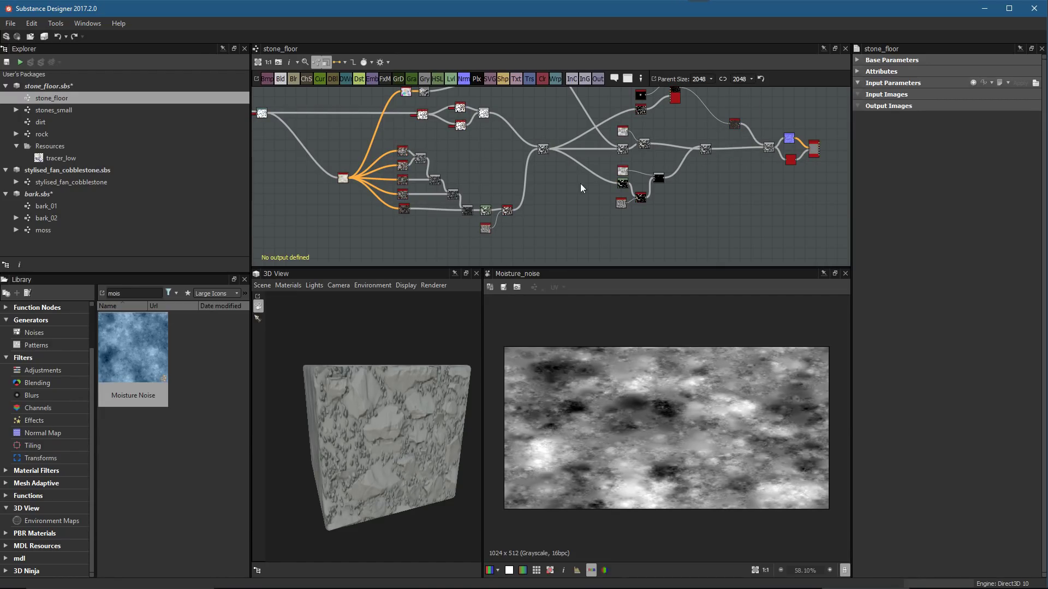
pyautogui.moveTo(449, 416); pyautogui.dragTo(396, 433)
# Add a Shape node in the empty graph area beside the BnW Spots 1 node
pyautogui.moveTo(587, 188); pyautogui.dragTo(774, 265, button='middle')
pyautogui.scroll(2, 569, 215)
pyautogui.scroll(-1, 569, 215)
pyautogui.moveTo(569, 215); pyautogui.dragTo(437, 158, button='middle')
pyautogui.moveTo(674, 235); pyautogui.dragTo(576, 165, button='middle')
pyautogui.scroll(4, 575, 165)
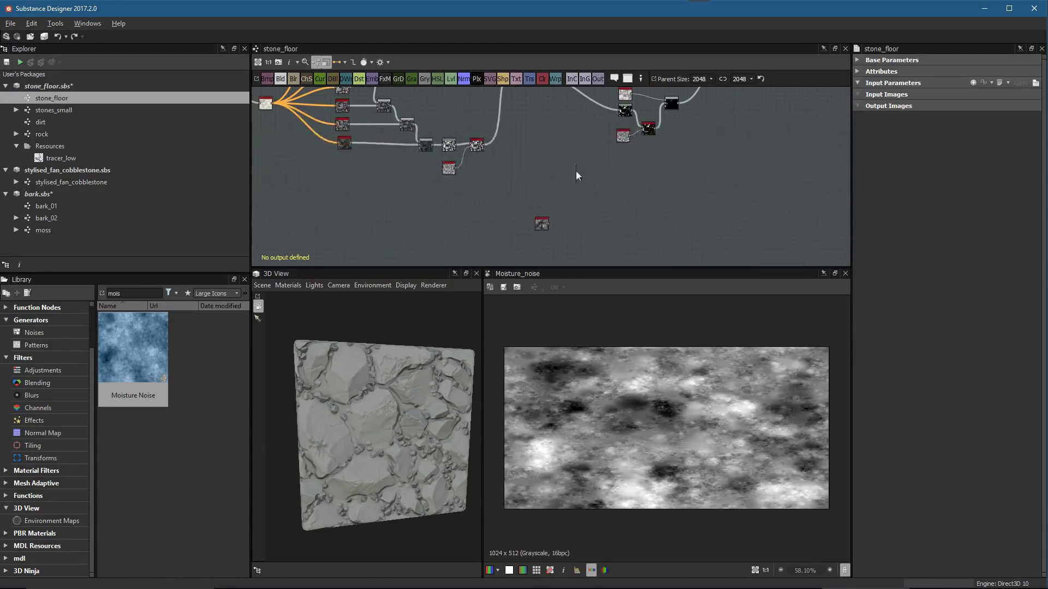
pyautogui.moveTo(587, 241); pyautogui.dragTo(552, 225, button='middle')
pyautogui.scroll(2, 552, 224)
pyautogui.press('space')
pyautogui.write('sh')
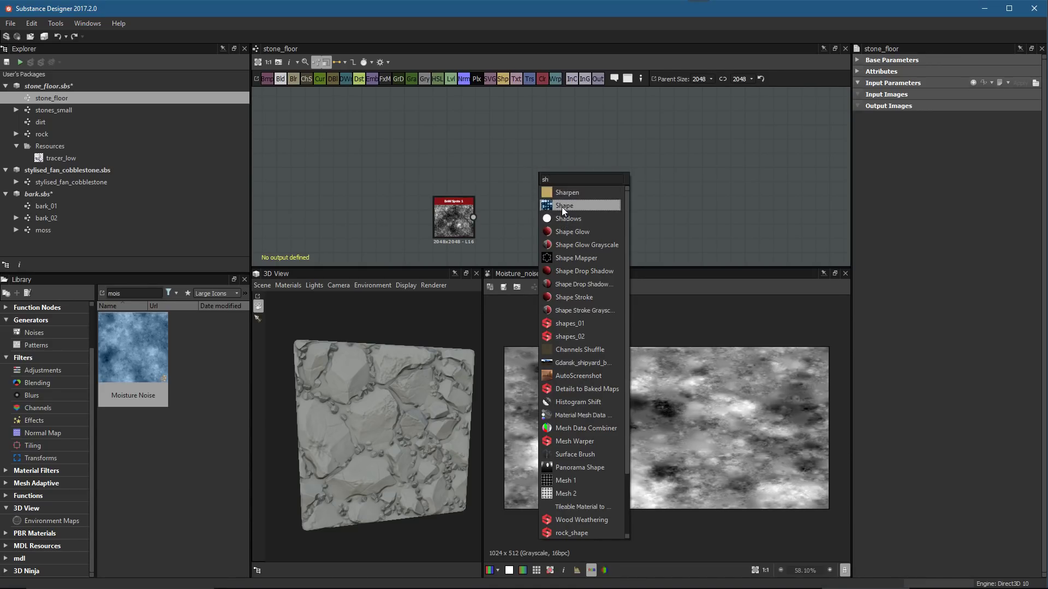
pyautogui.click(562, 206)
pyautogui.scroll(1, 588, 202)
pyautogui.click(540, 171)
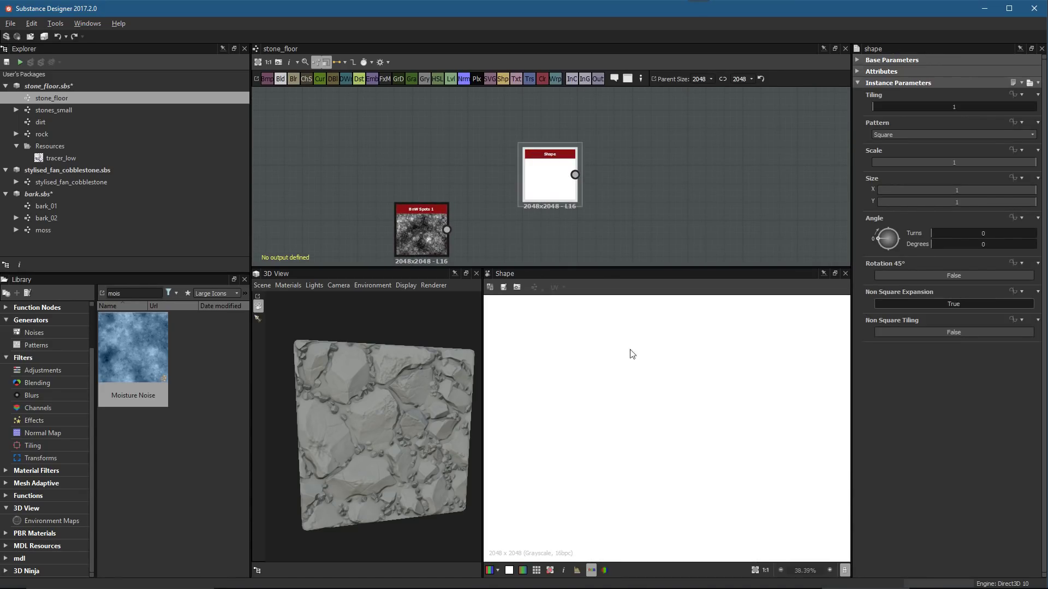
# Move the Shape node further away from BnW Spots 1 and set its Scale to about 0.53
pyautogui.scroll(-5, 612, 339)
pyautogui.scroll(1, 554, 170)
pyautogui.moveTo(552, 164); pyautogui.dragTo(596, 161)
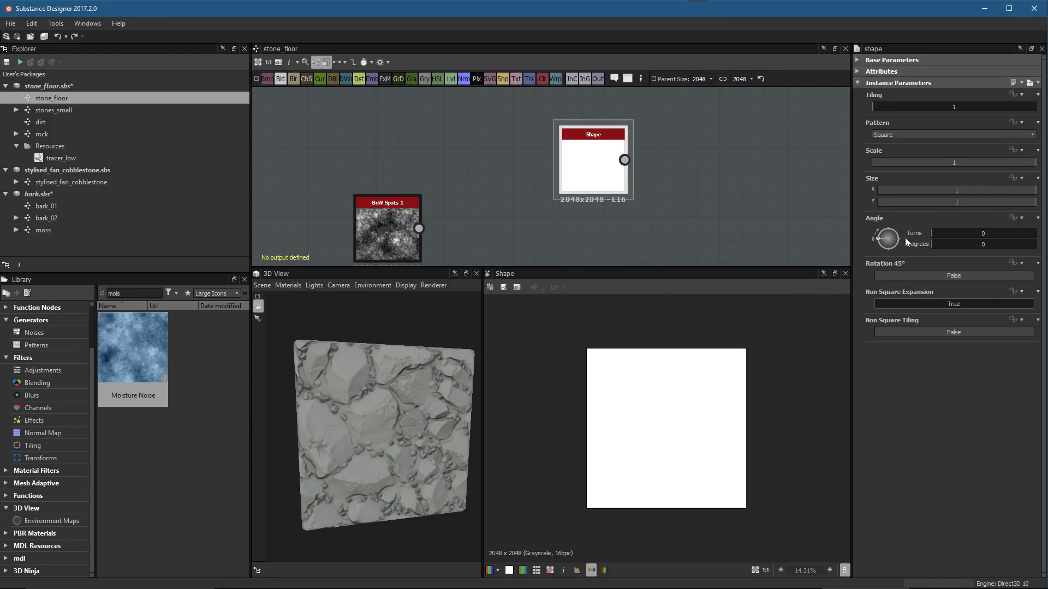
pyautogui.moveTo(993, 163); pyautogui.dragTo(958, 164)
pyautogui.scroll(3, 700, 191)
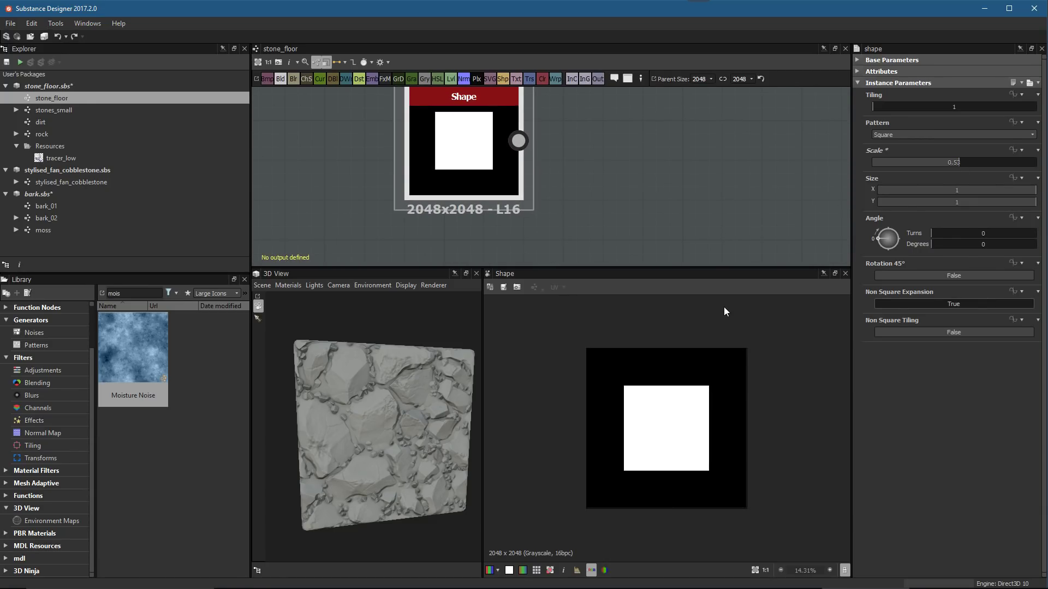
pyautogui.moveTo(576, 156); pyautogui.dragTo(591, 170, button='middle')
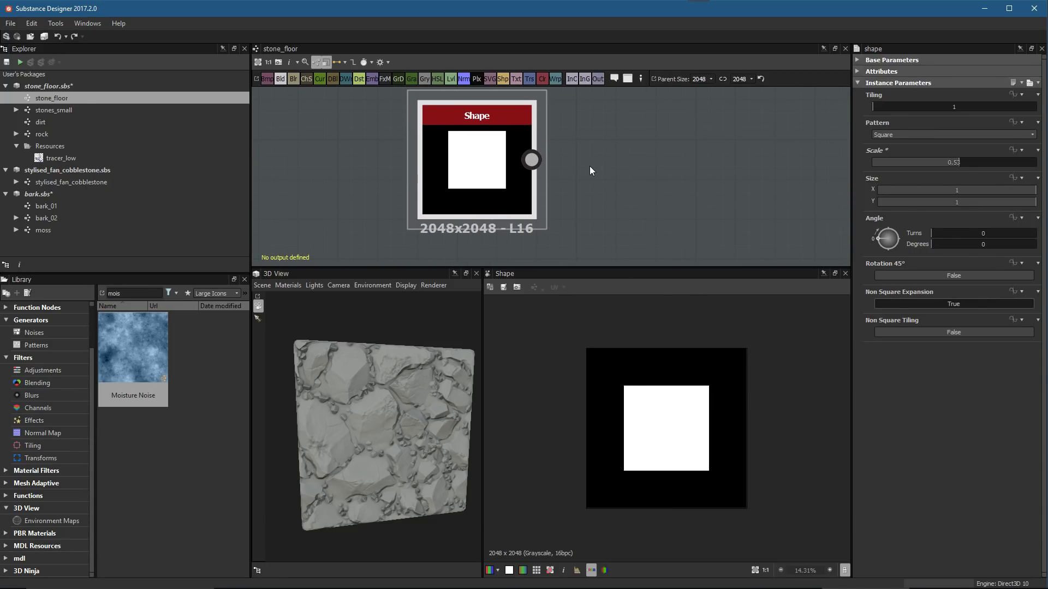
# Set the stone_floor graph's parent size to 2048 × 1024 and check the Shape output in 2D
pyautogui.click(723, 79)
pyautogui.click(742, 79)
pyautogui.click(741, 129)
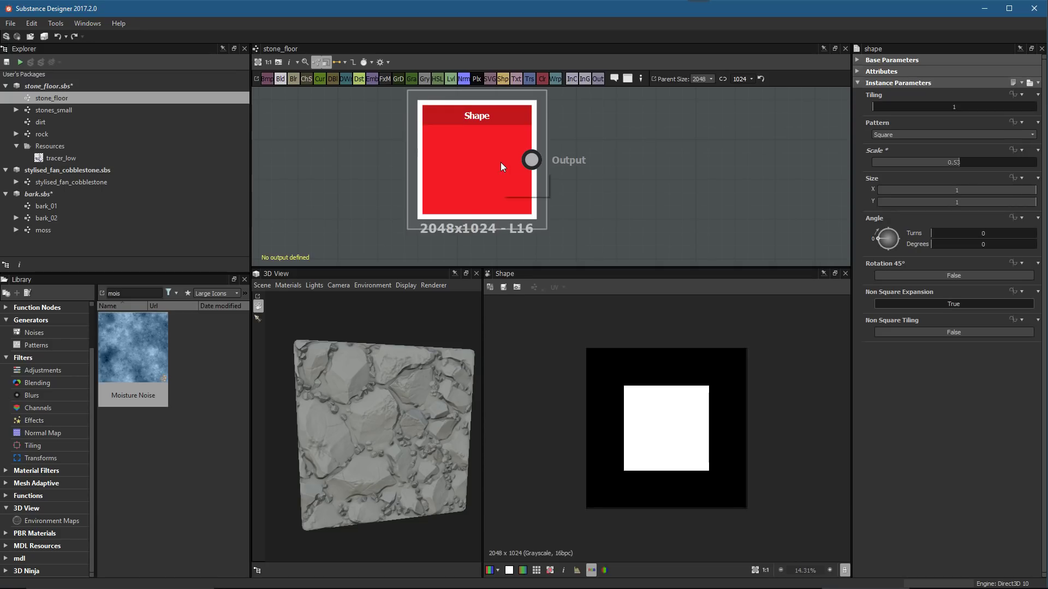
pyautogui.scroll(4, 678, 470)
pyautogui.scroll(1, 678, 470)
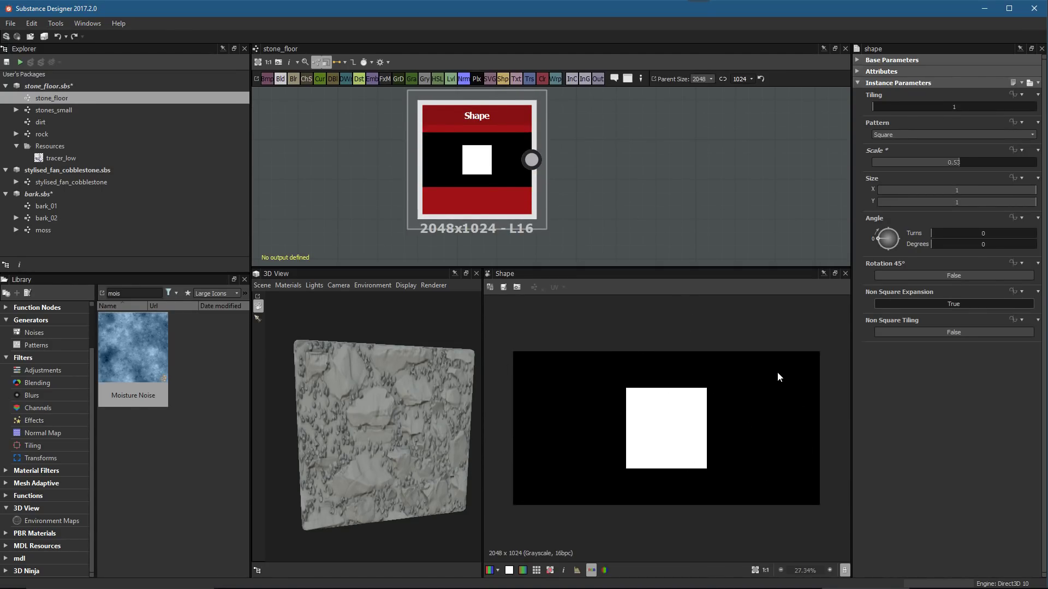
# Compare the Shape output with Non Square Expansion set to False and back to True
pyautogui.click(912, 303)
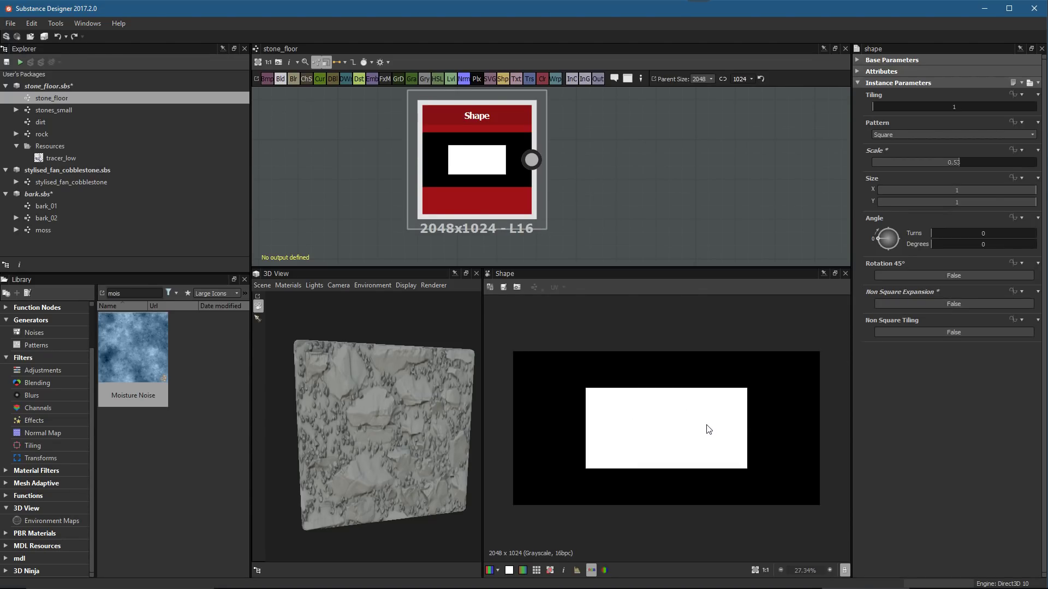
pyautogui.click(911, 304)
pyautogui.scroll(1, 600, 174)
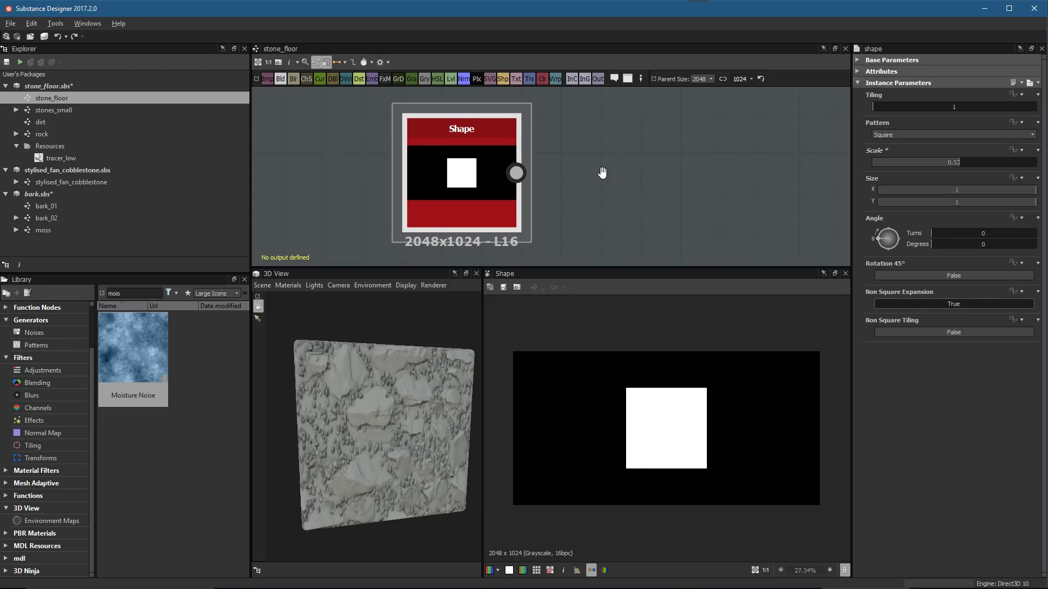
pyautogui.moveTo(589, 183); pyautogui.dragTo(566, 174, button='middle')
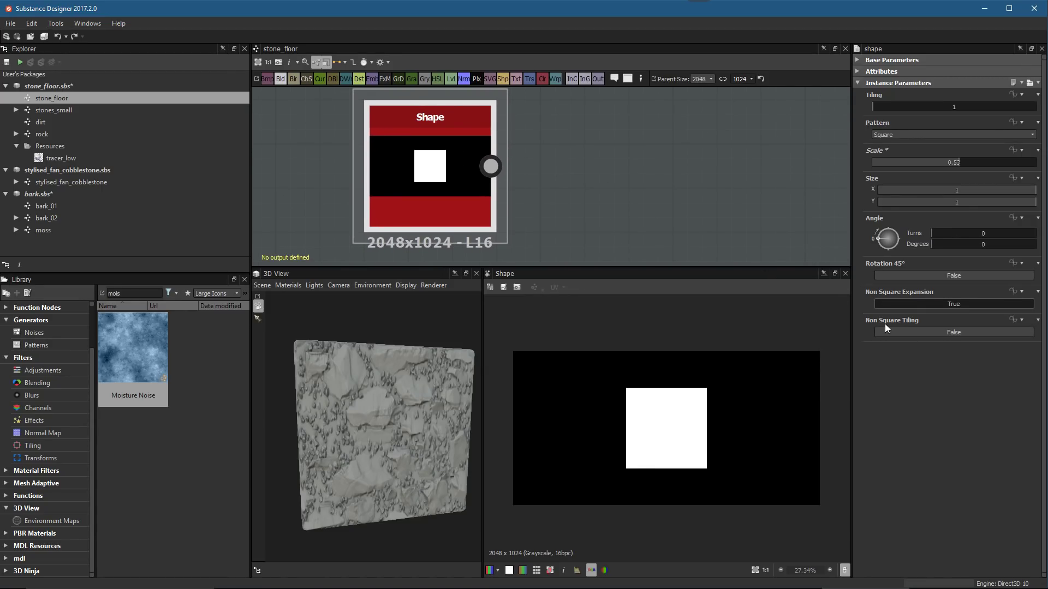
# Toggle the Shape node's Non Square Tiling between True and False repeatedly to compare the outputs, ending on False
pyautogui.click(916, 333)
pyautogui.scroll(-1, 707, 434)
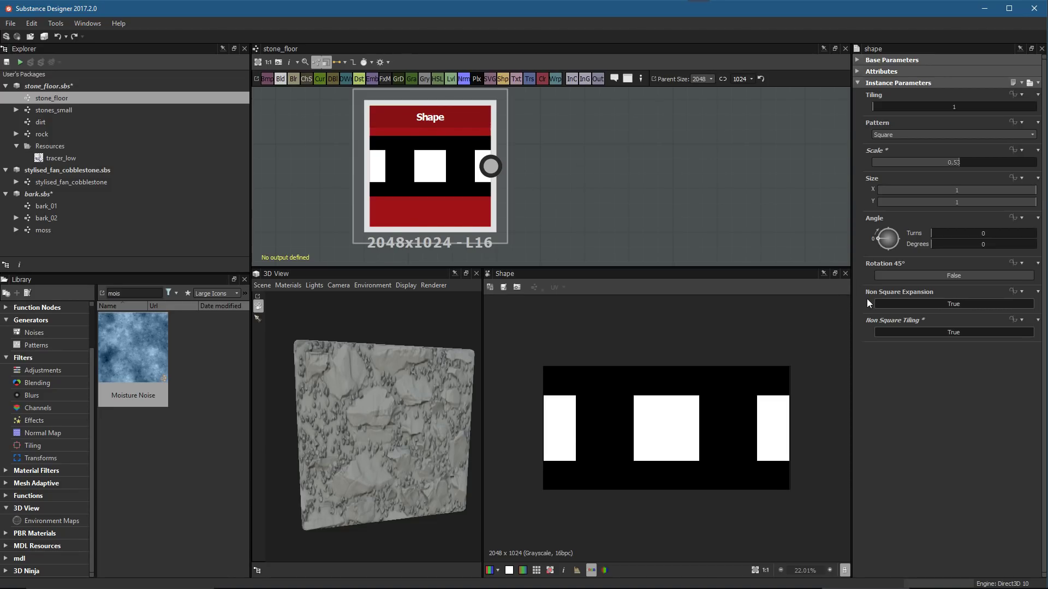
pyautogui.click(901, 331)
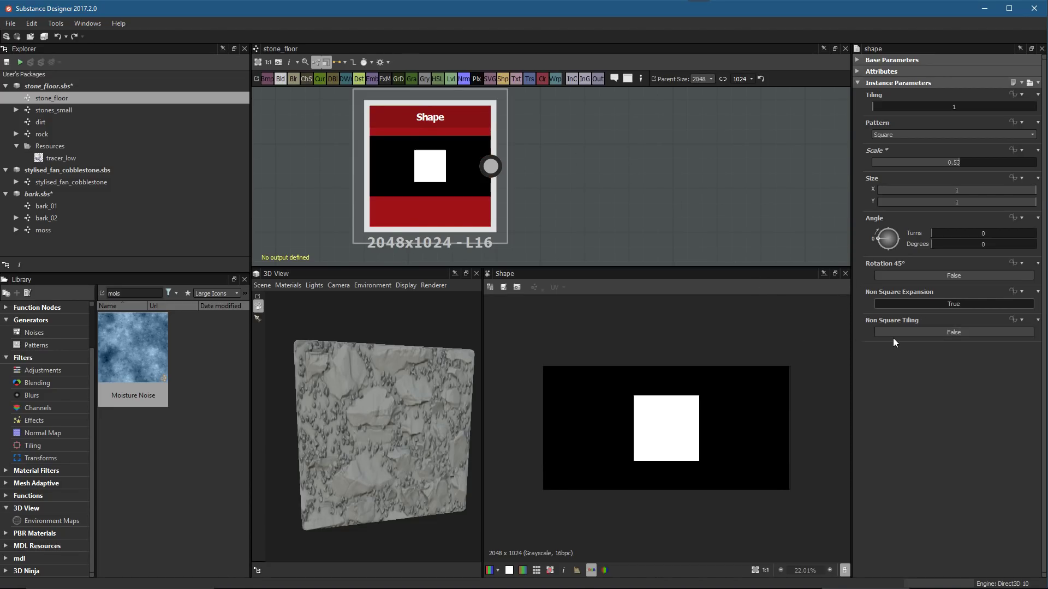
pyautogui.click(883, 331)
pyautogui.click(884, 331)
pyautogui.click(884, 331)
pyautogui.click(883, 332)
pyautogui.click(915, 333)
pyautogui.click(912, 334)
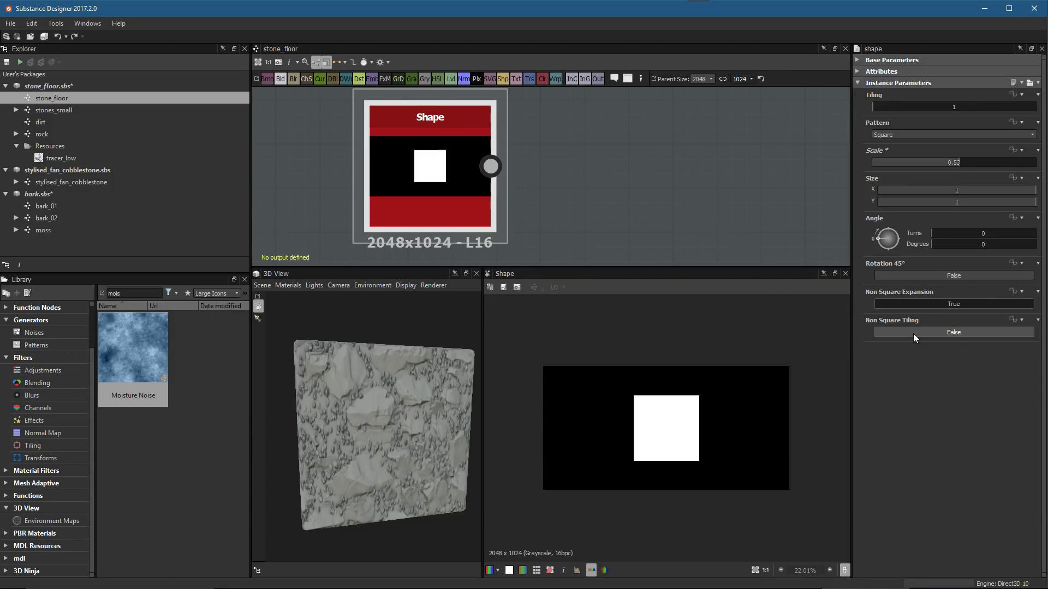
# Add a Blur HQ Grayscale node fed by the Shape node and fit its output in the 2D view
pyautogui.scroll(1, 516, 189)
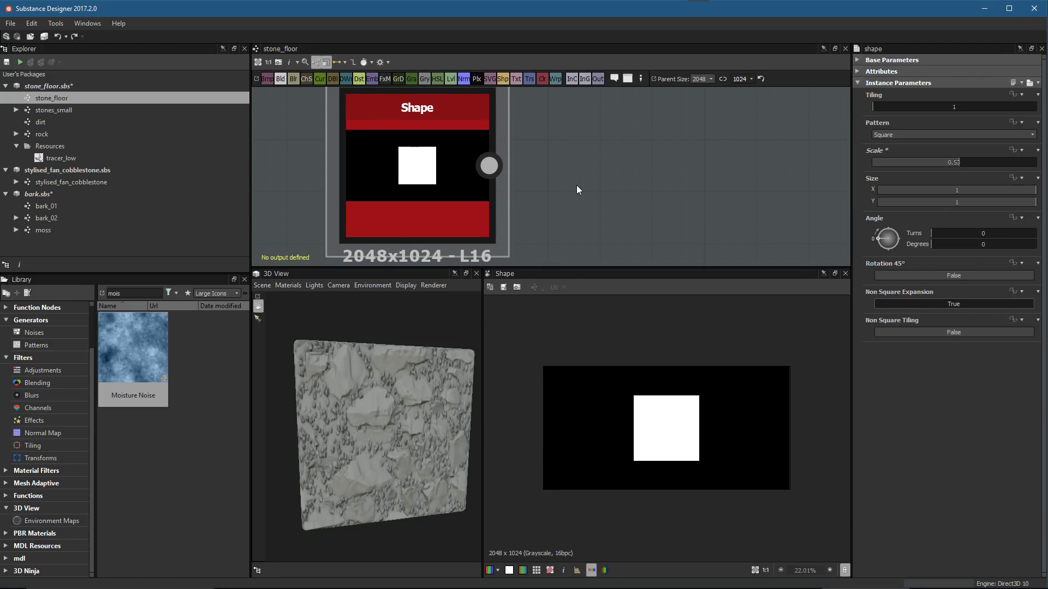
pyautogui.press('space')
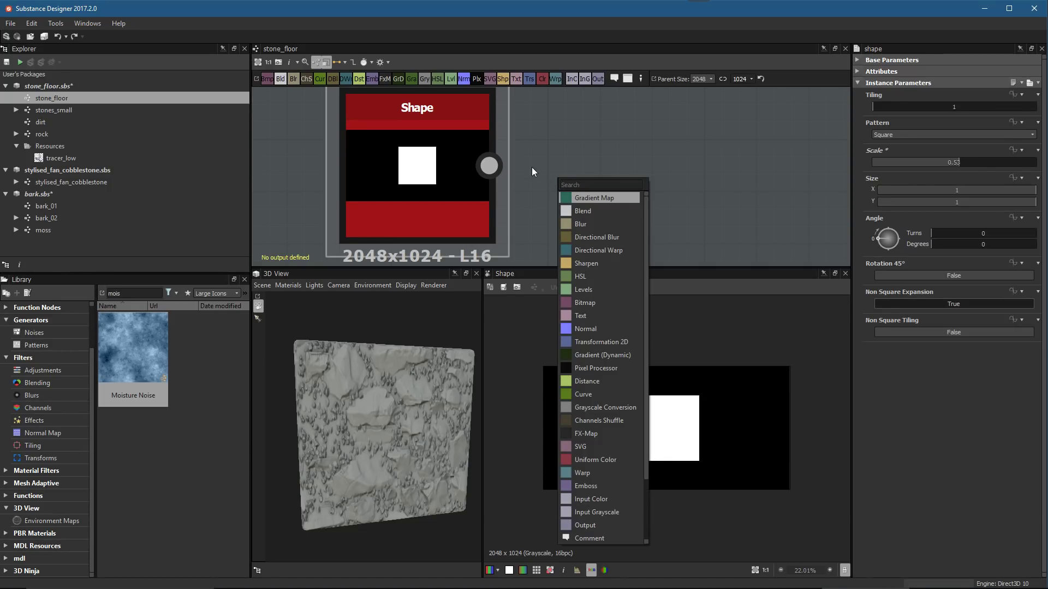
pyautogui.write('blu')
pyautogui.click(606, 237)
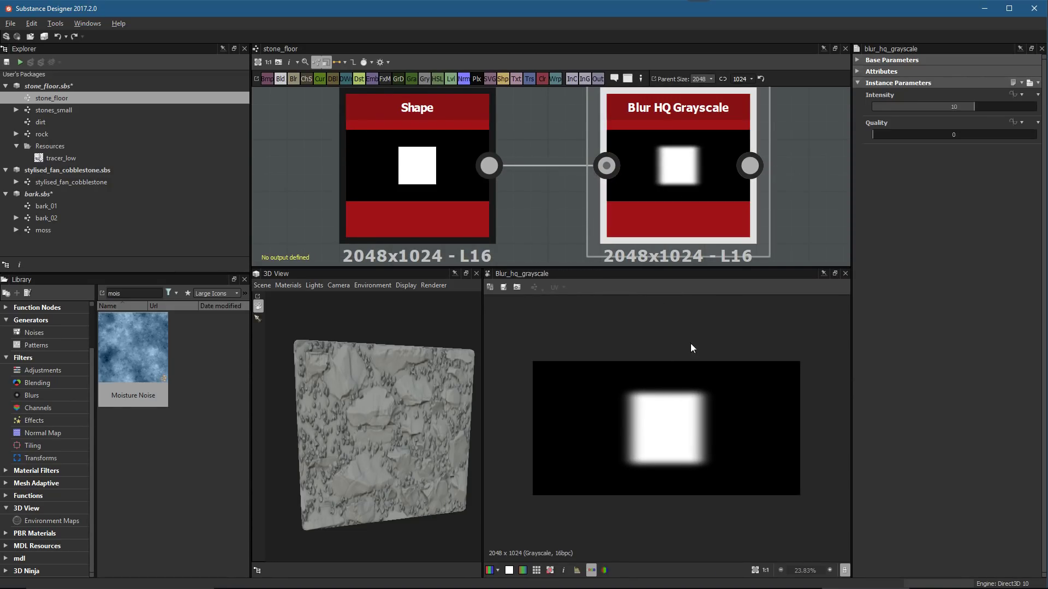
pyautogui.press('f')
pyautogui.click(477, 181)
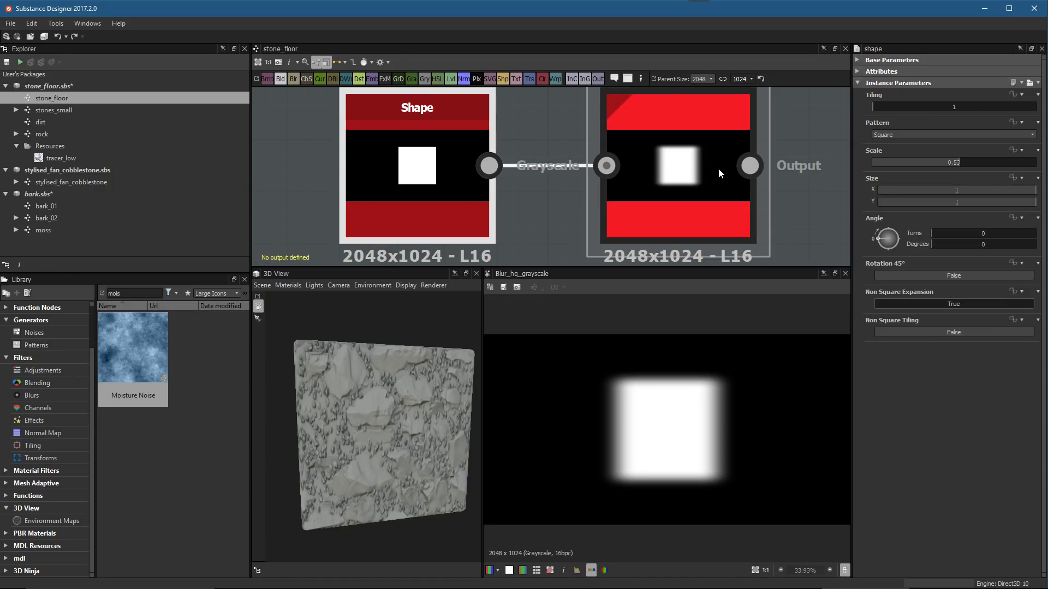
# Lower the Blur HQ Grayscale node's intensity
pyautogui.click(719, 153)
pyautogui.moveTo(951, 107); pyautogui.dragTo(928, 107)
pyautogui.scroll(-1, 687, 179)
# Show the stone_floor graph's base parameters and examine the Pixel Ratio setting against the blurred output
pyautogui.click(764, 181)
pyautogui.click(857, 60)
pyautogui.scroll(-1, 742, 193)
pyautogui.moveTo(720, 179); pyautogui.dragTo(700, 172, button='middle')
pyautogui.scroll(1, 699, 172)
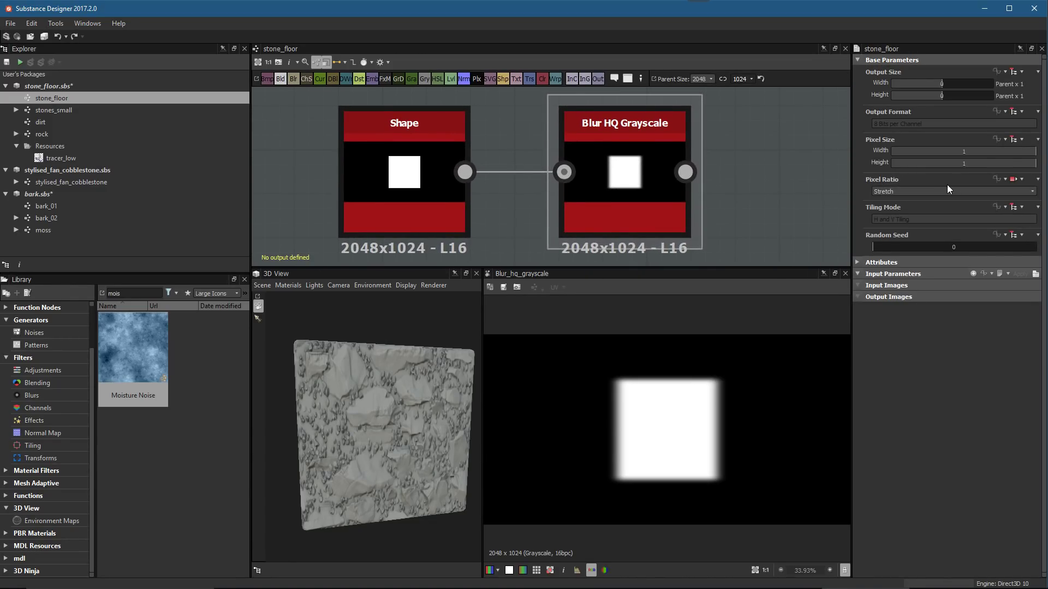
pyautogui.scroll(-1, 712, 210)
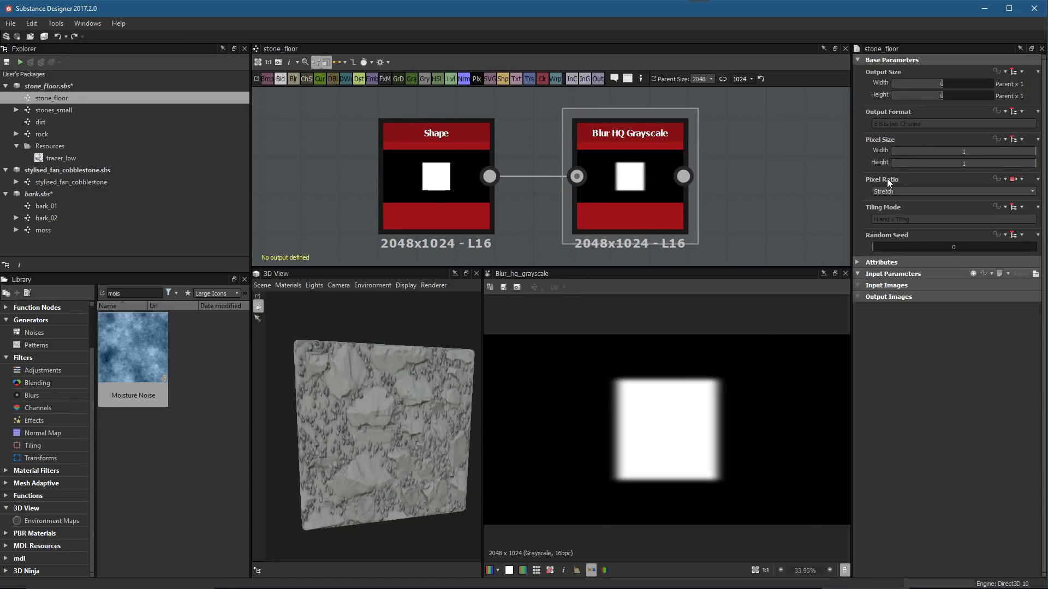
pyautogui.scroll(3, 709, 444)
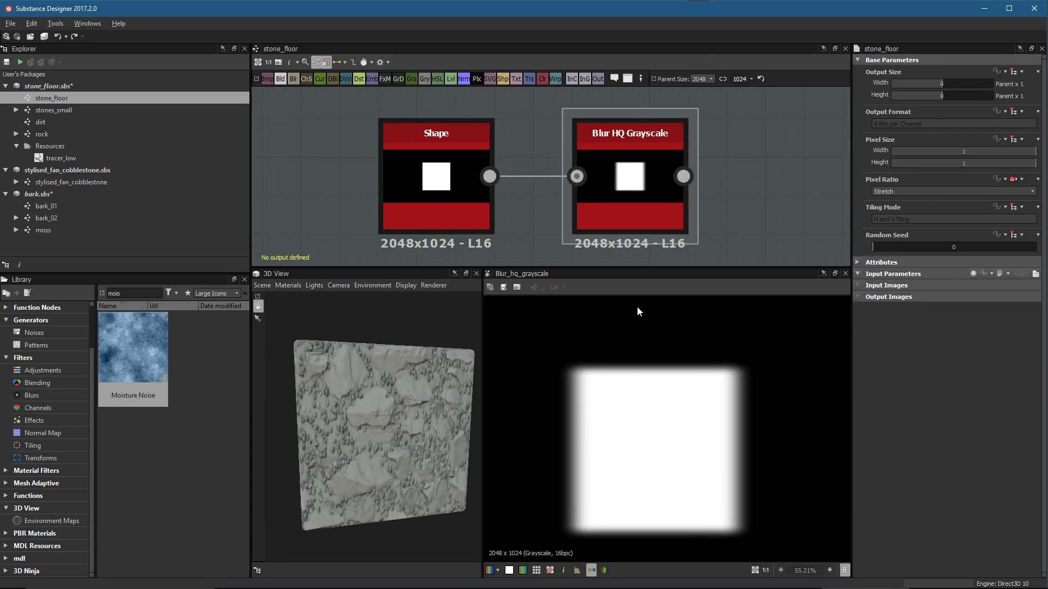
# Raise the Blur HQ Grayscale node's intensity to about 10.01
pyautogui.click(598, 159)
pyautogui.moveTo(952, 297); pyautogui.dragTo(973, 297)
pyautogui.scroll(-3, 528, 194)
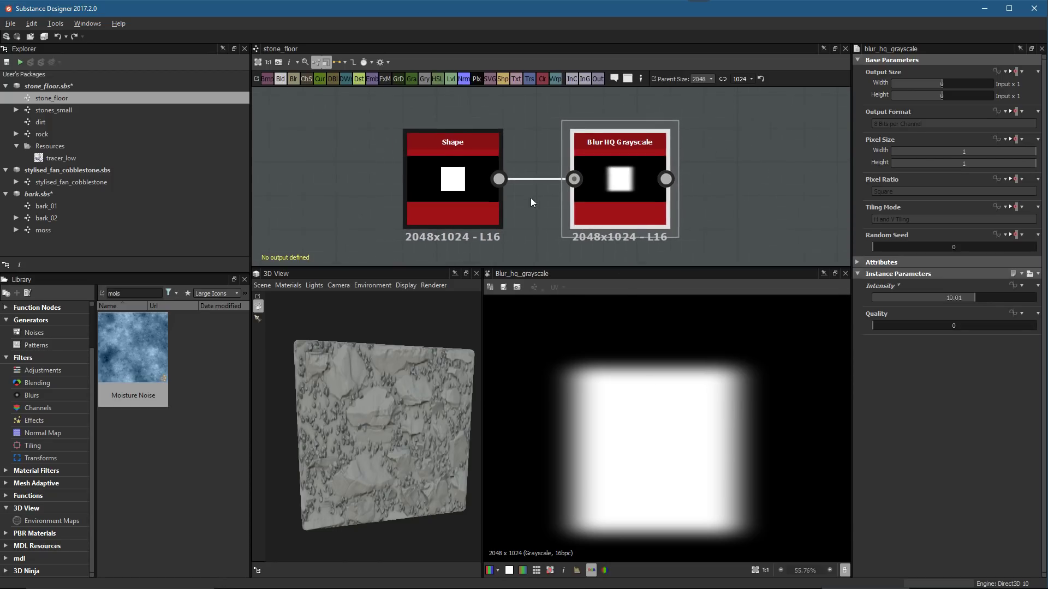
pyautogui.keyDown('alt'); pyautogui.moveTo(719, 421); pyautogui.dragTo(727, 399, button='right'); pyautogui.keyUp('alt')
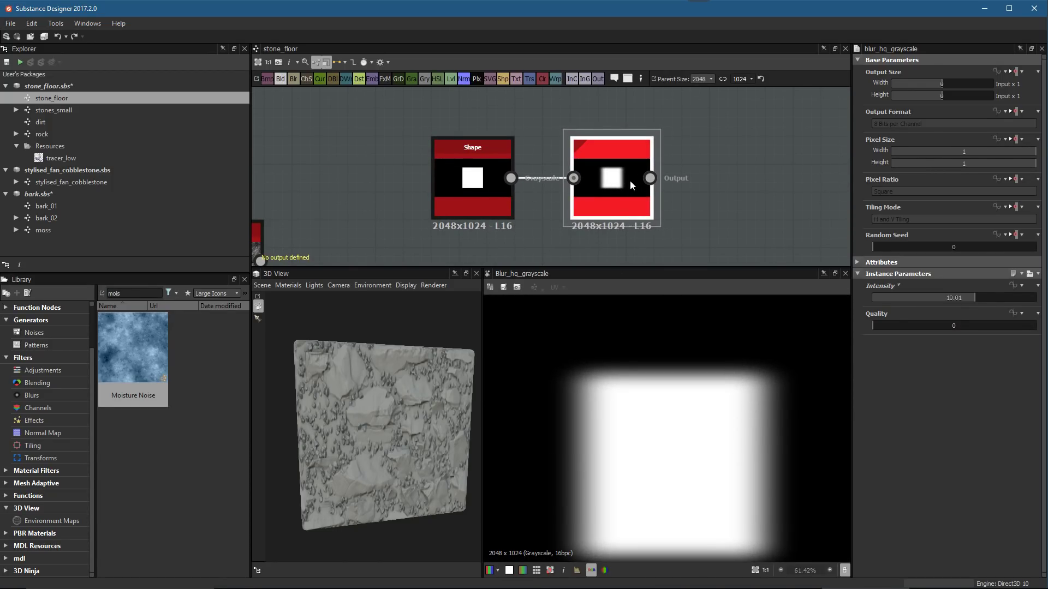
# Add a Blur node and connect the Shape node's output to its input
pyautogui.moveTo(703, 213); pyautogui.dragTo(687, 177, button='middle')
pyautogui.press('space')
pyautogui.write('bl')
pyautogui.click(710, 210)
pyautogui.moveTo(658, 195); pyautogui.dragTo(573, 215)
pyautogui.moveTo(494, 141); pyautogui.dragTo(544, 224)
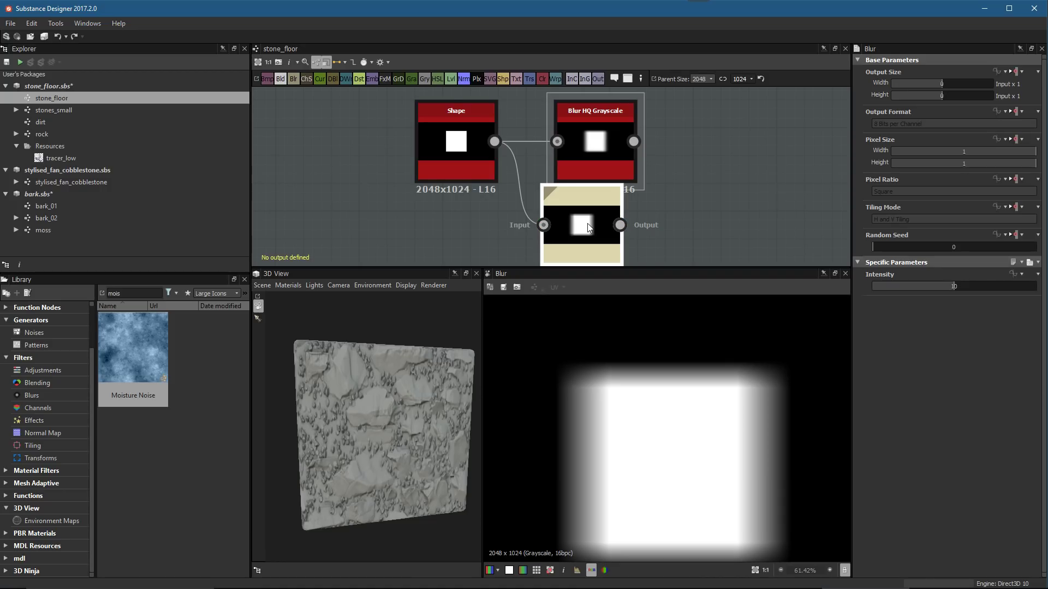
# Arrange the Blur HQ Grayscale and Blur nodes one above the other beside the Shape node
pyautogui.scroll(-2, 692, 249)
pyautogui.scroll(1, 712, 428)
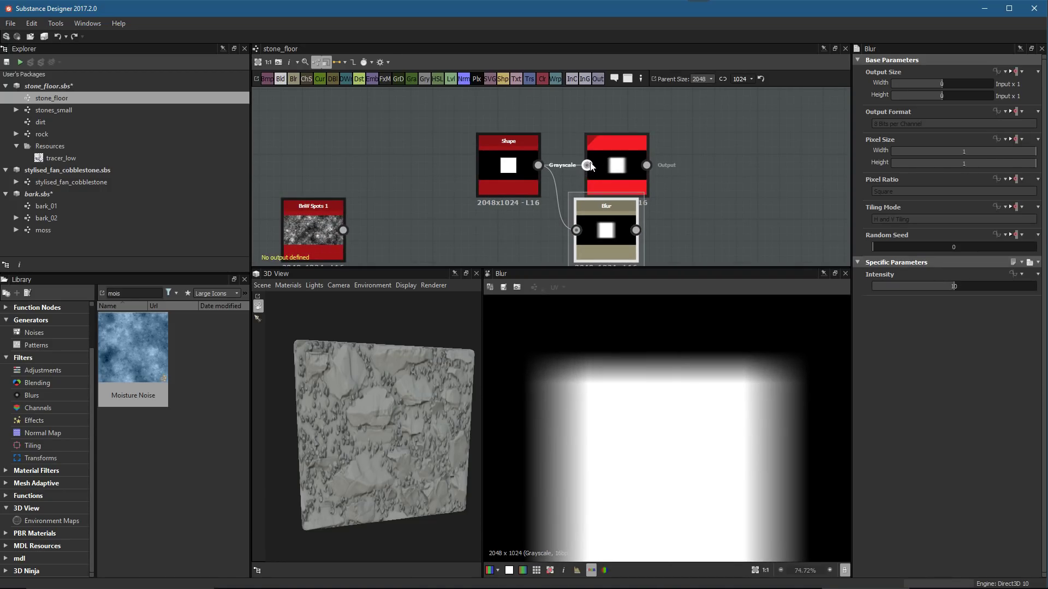
pyautogui.moveTo(620, 190); pyautogui.dragTo(642, 148)
pyautogui.moveTo(600, 212); pyautogui.dragTo(632, 190)
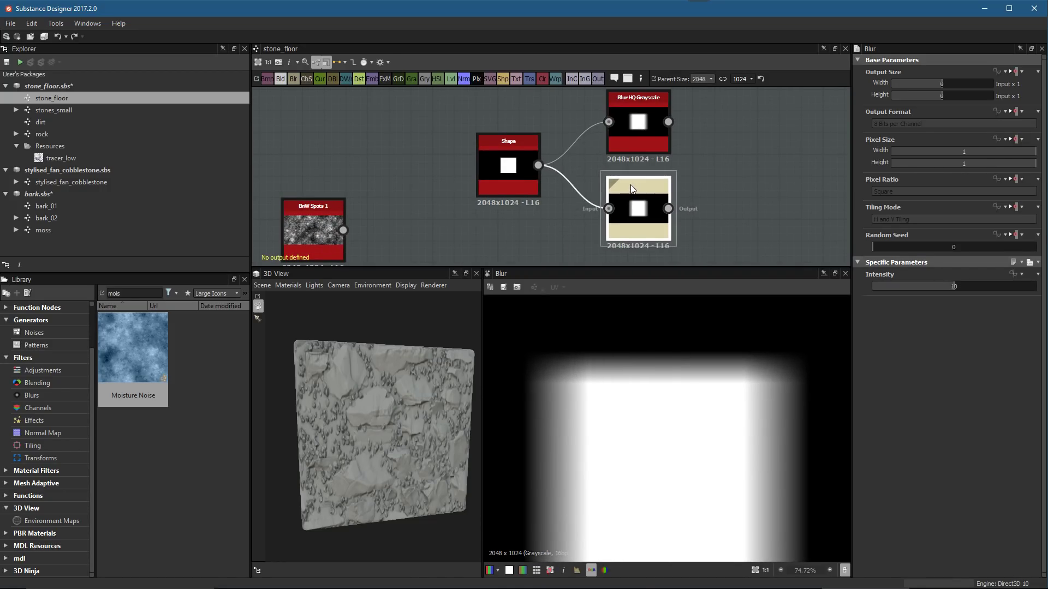
pyautogui.scroll(-3, 662, 416)
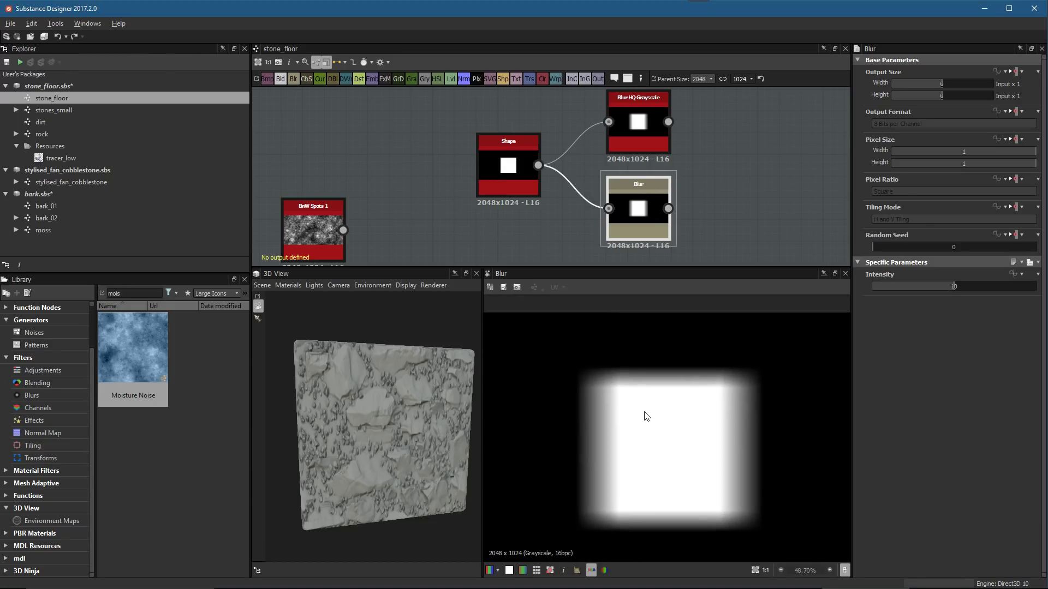
# Compare the Shape node's output with the Blur node's output in 2D
pyautogui.doubleClick(508, 166)
pyautogui.doubleClick(634, 199)
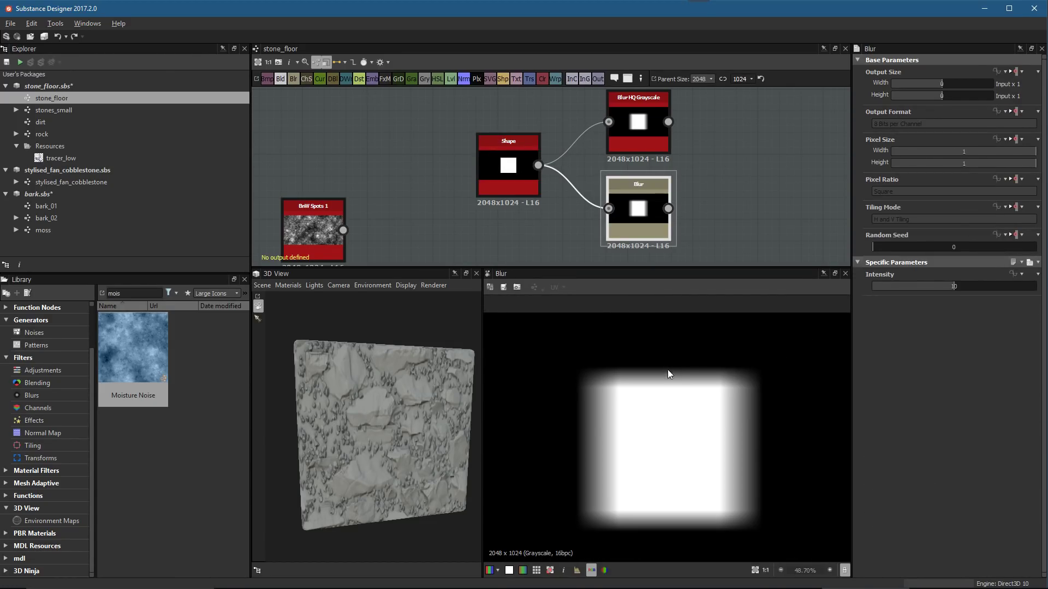
pyautogui.scroll(1, 667, 368)
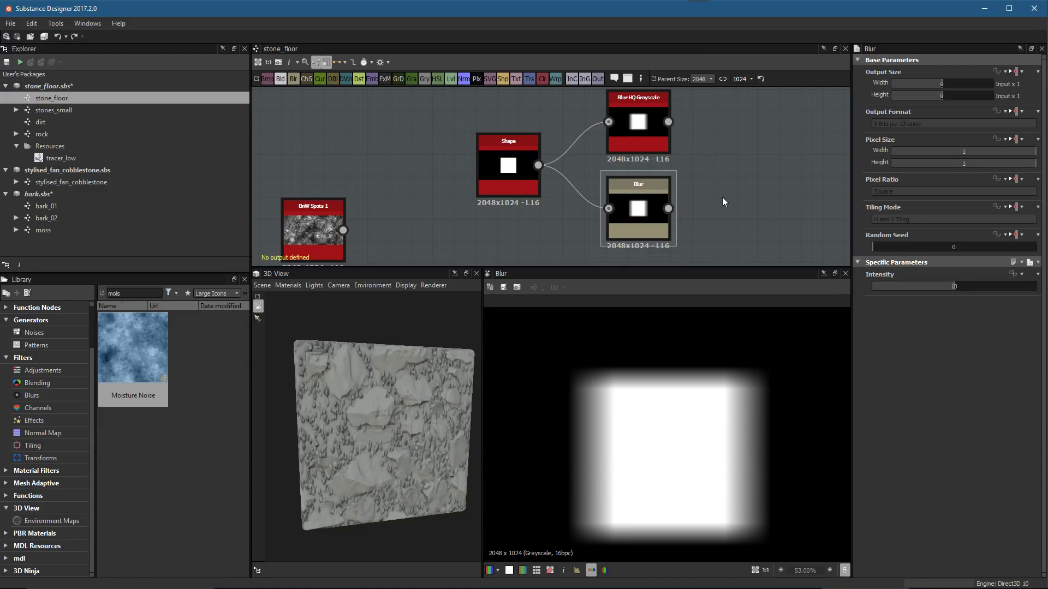
# Set the stone_floor graph's Pixel Ratio to Square and check the Blur node's output
pyautogui.click(766, 182)
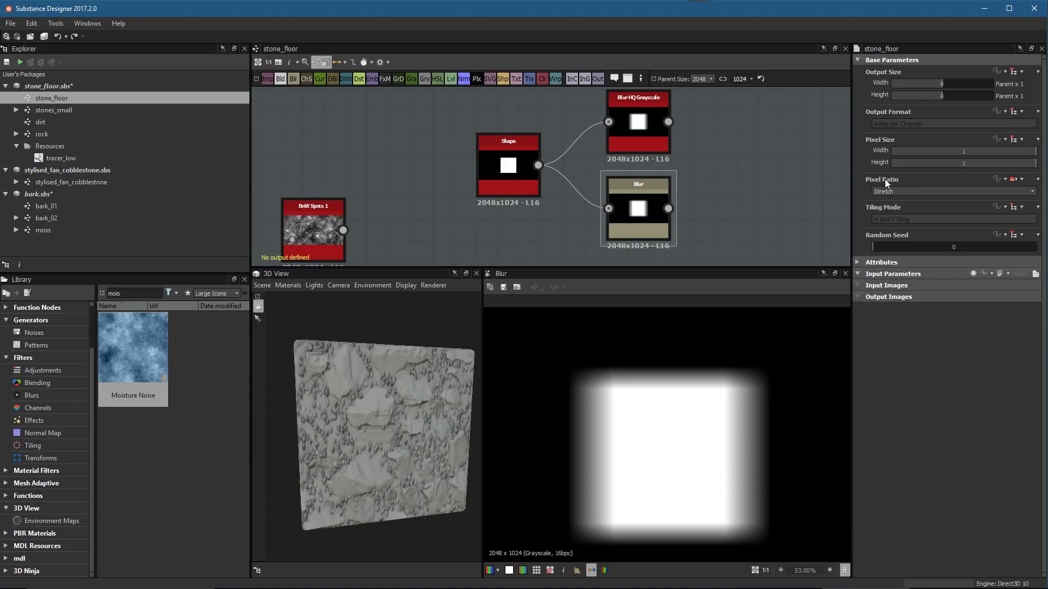
pyautogui.click(895, 191)
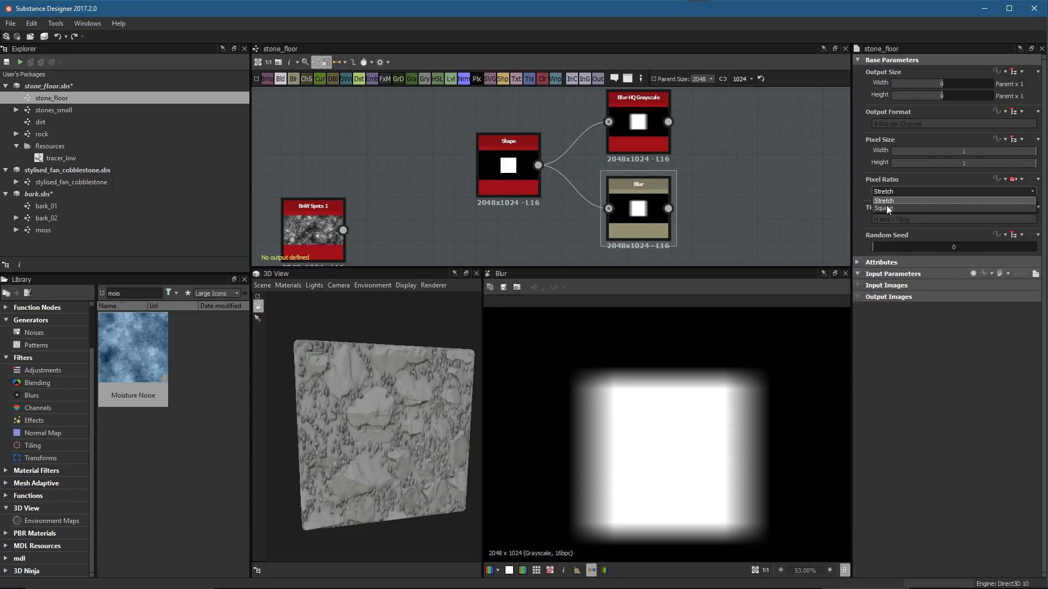
pyautogui.click(886, 206)
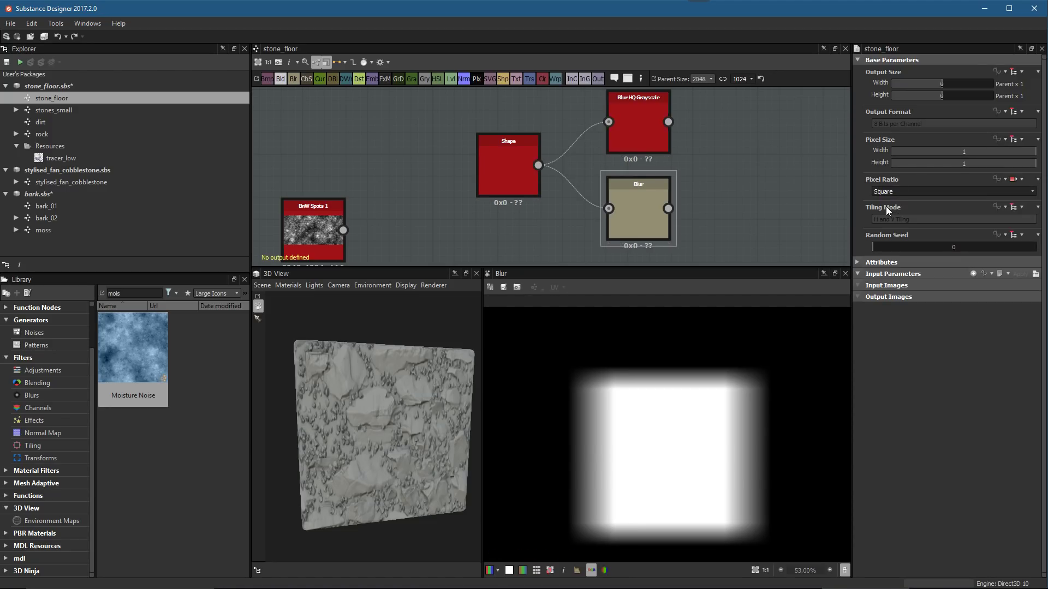
pyautogui.click(647, 208)
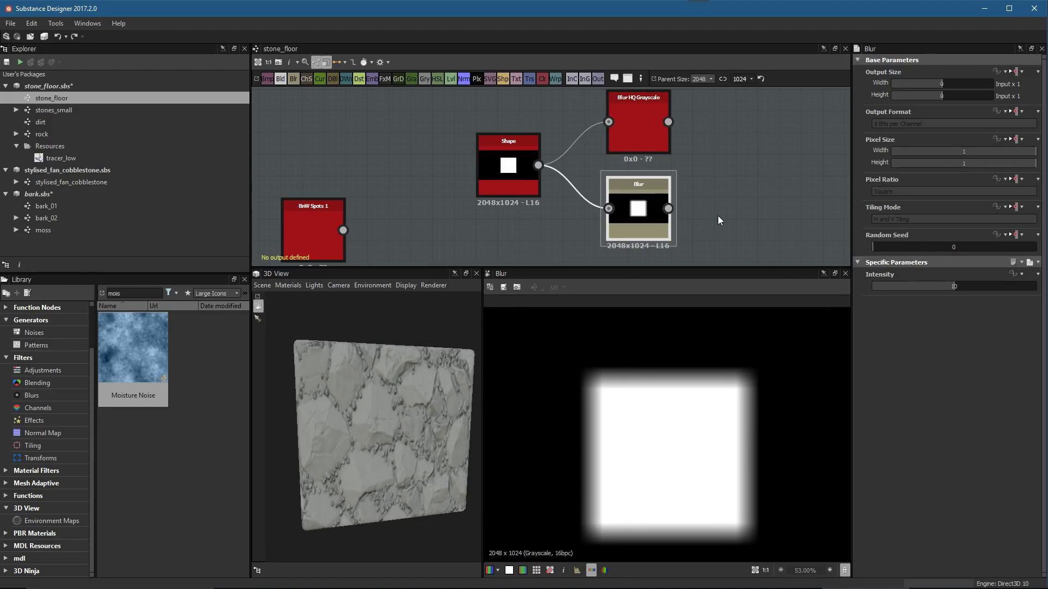
pyautogui.scroll(1, 710, 214)
pyautogui.scroll(1, 672, 378)
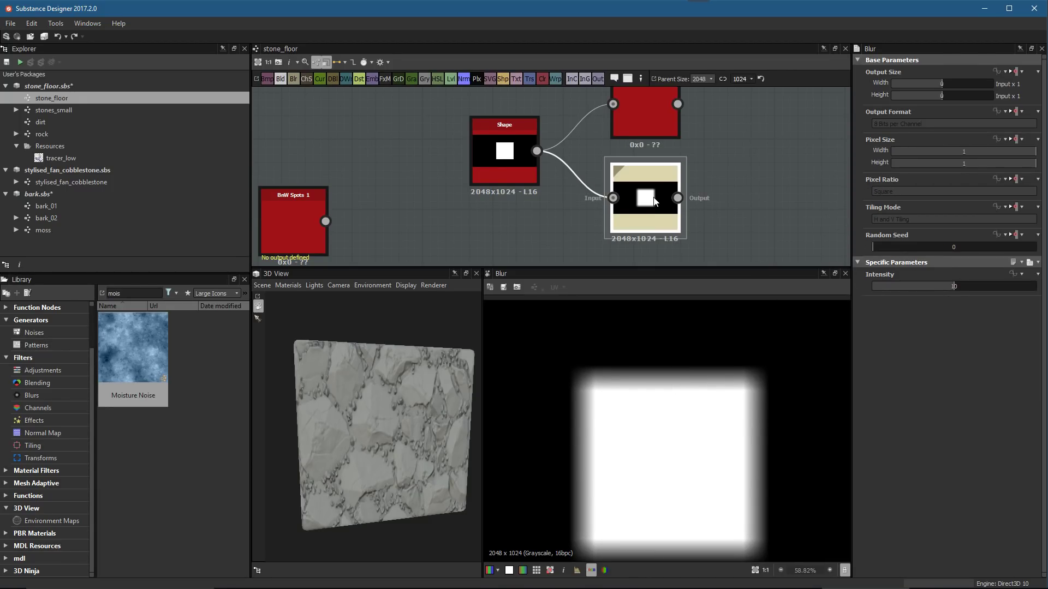
pyautogui.click(756, 163)
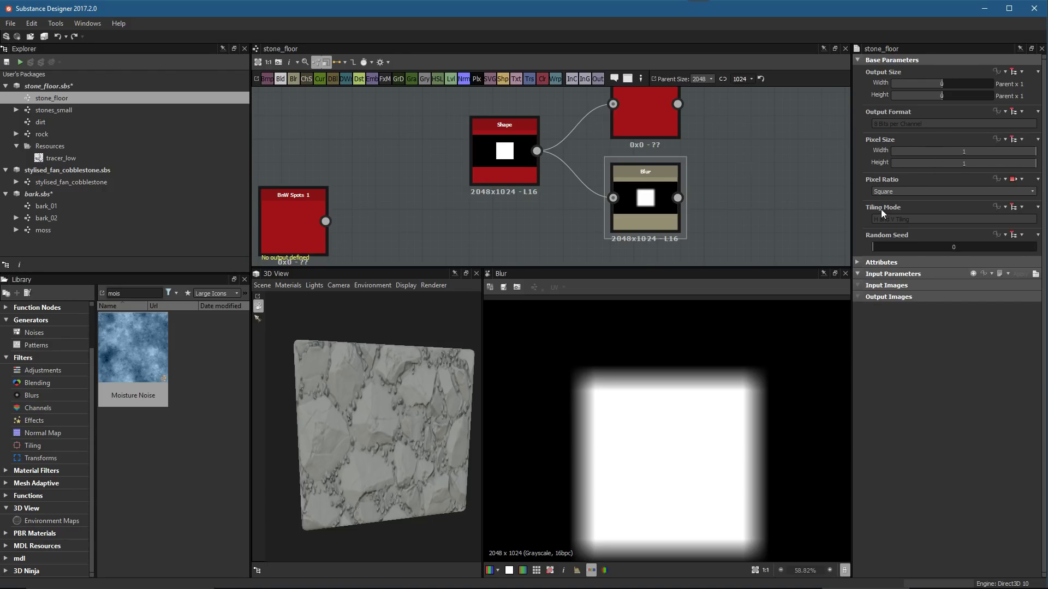
pyautogui.moveTo(898, 186)
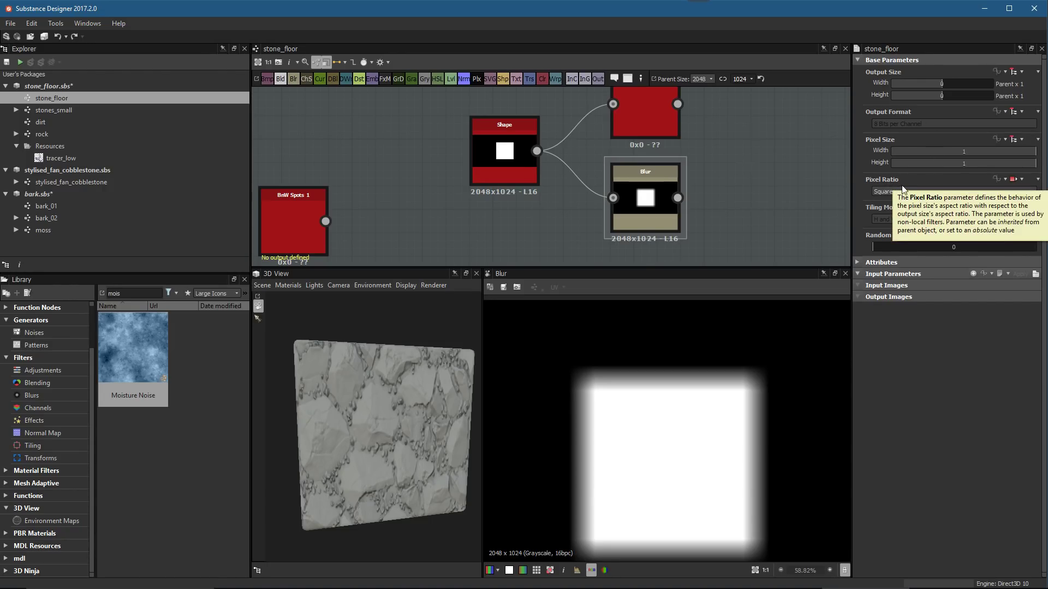
# Switch the Blur node's Pixel Ratio to an absolute value, set it to Stretch and inspect the output
pyautogui.click(666, 192)
pyautogui.moveTo(662, 202); pyautogui.dragTo(685, 203)
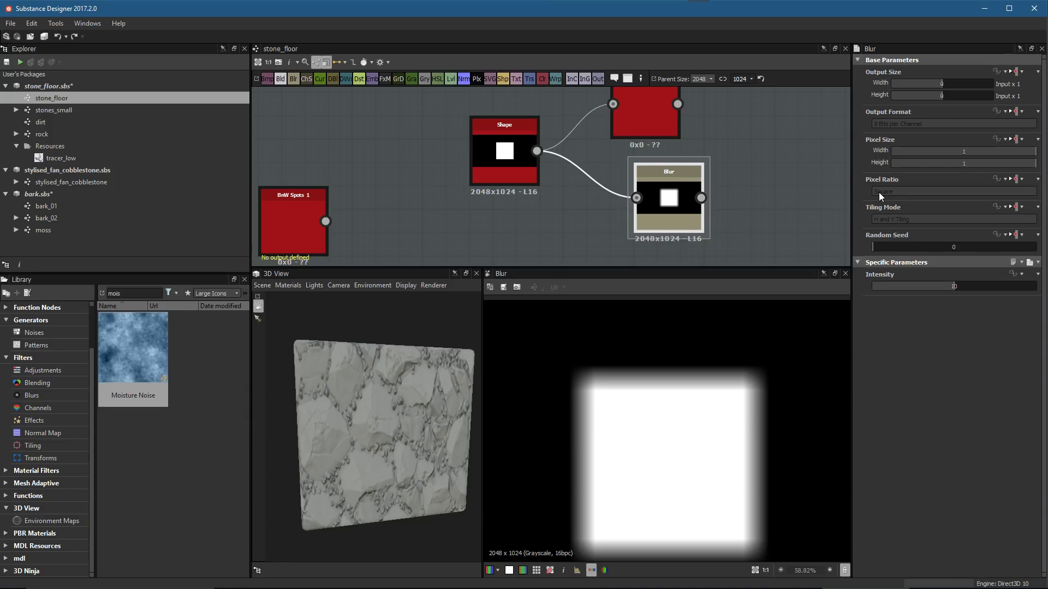
pyautogui.scroll(2, 736, 214)
pyautogui.click(1016, 179)
pyautogui.click(1026, 221)
pyautogui.click(908, 192)
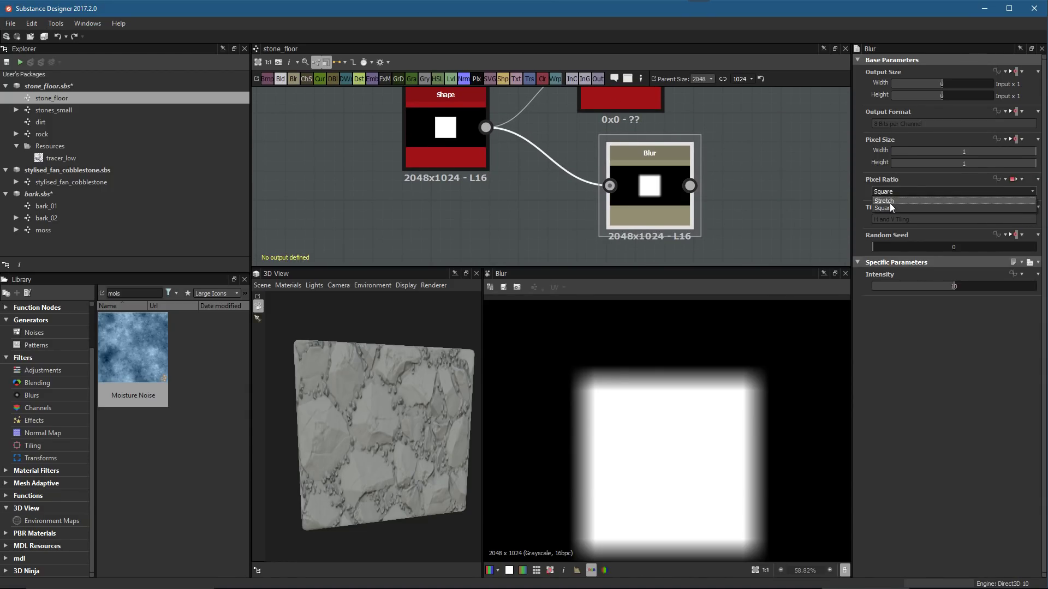
pyautogui.click(889, 201)
pyautogui.scroll(2, 662, 435)
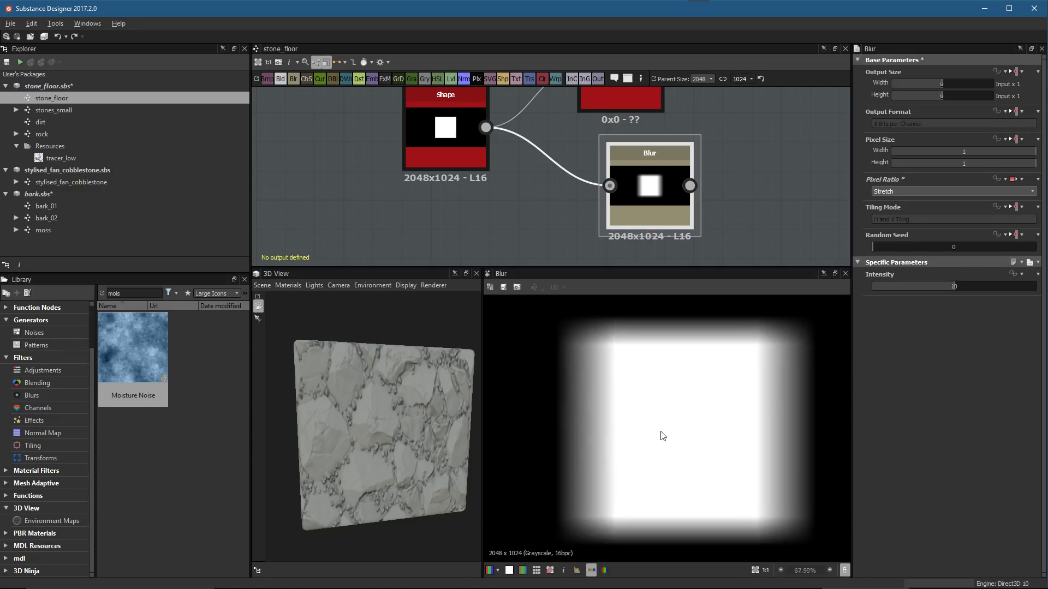
# Set the Blur node's own Pixel Ratio to Square and inspect the blurred edges
pyautogui.click(883, 192)
pyautogui.click(883, 207)
pyautogui.scroll(-2, 664, 439)
pyautogui.scroll(-2, 636, 257)
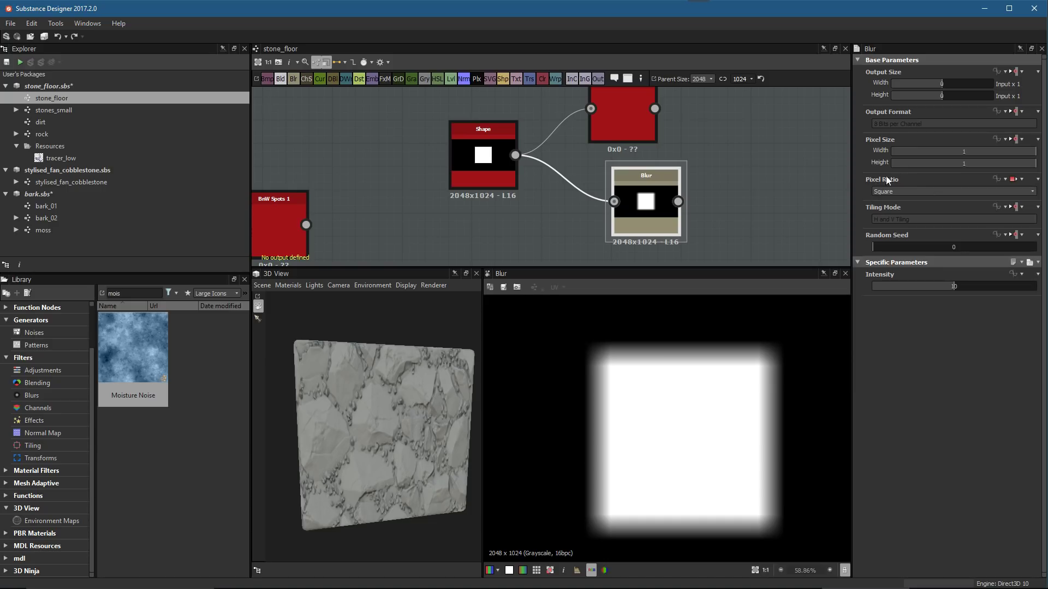
# Set the graph's parent height to 2048 and delete the Shape, Blur HQ Grayscale and Blur nodes
pyautogui.scroll(-3, 600, 142)
pyautogui.moveTo(566, 158); pyautogui.dragTo(548, 167, button='middle')
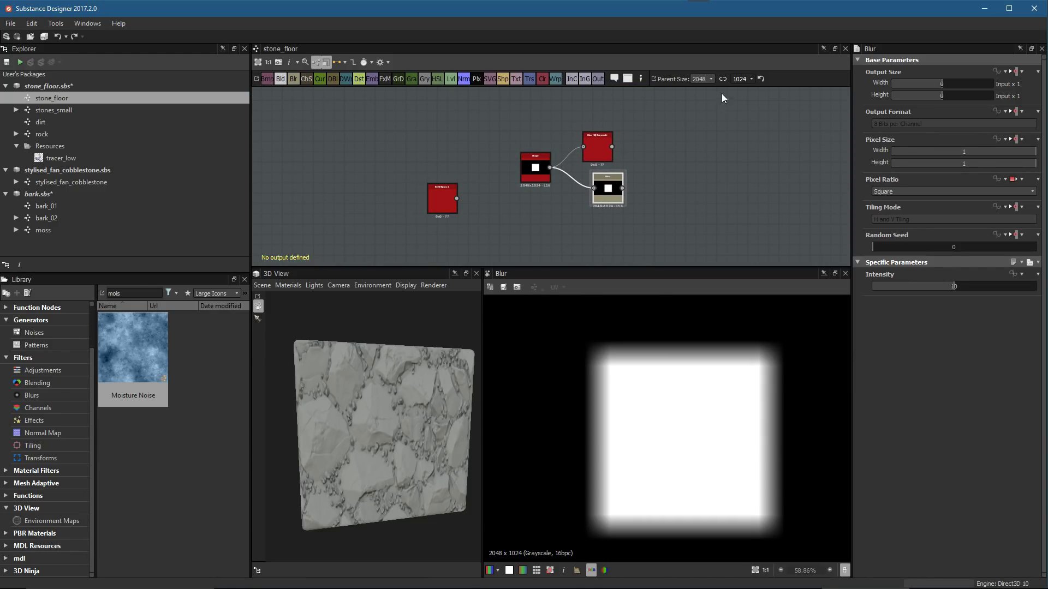
pyautogui.click(737, 80)
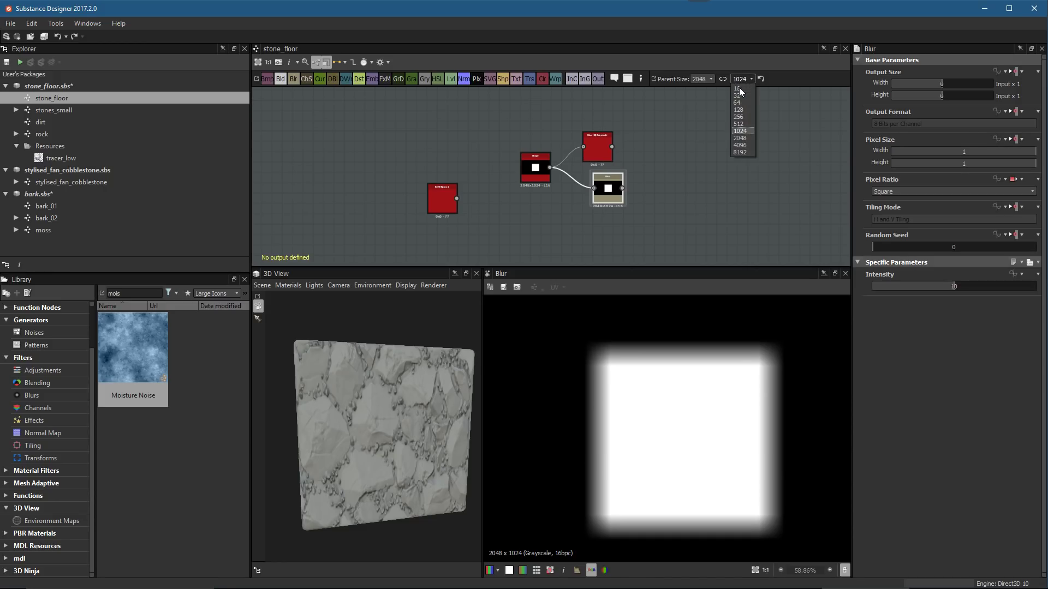
pyautogui.click(742, 139)
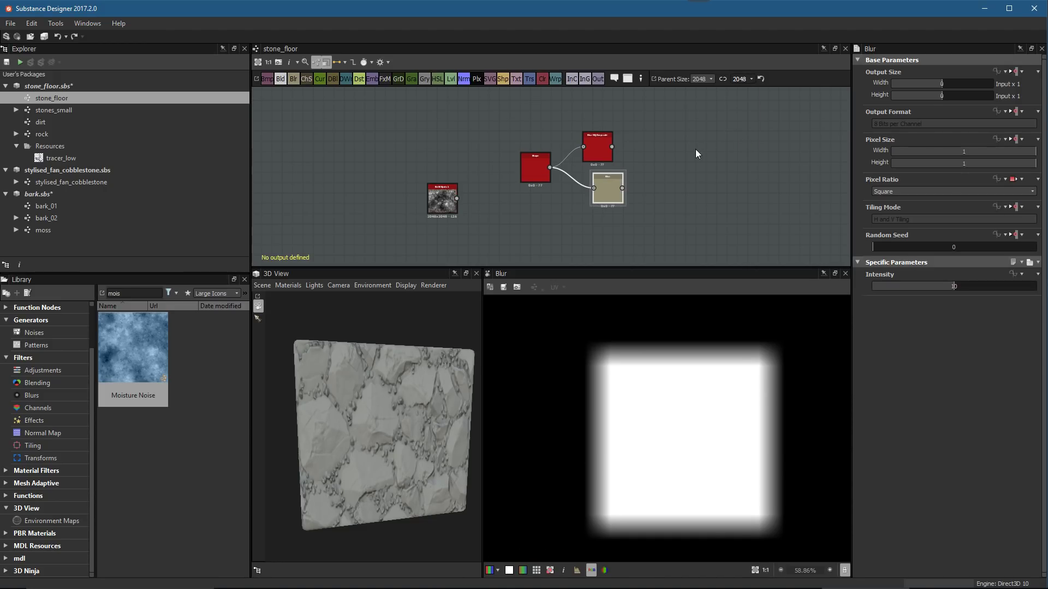
pyautogui.moveTo(513, 124); pyautogui.dragTo(622, 205)
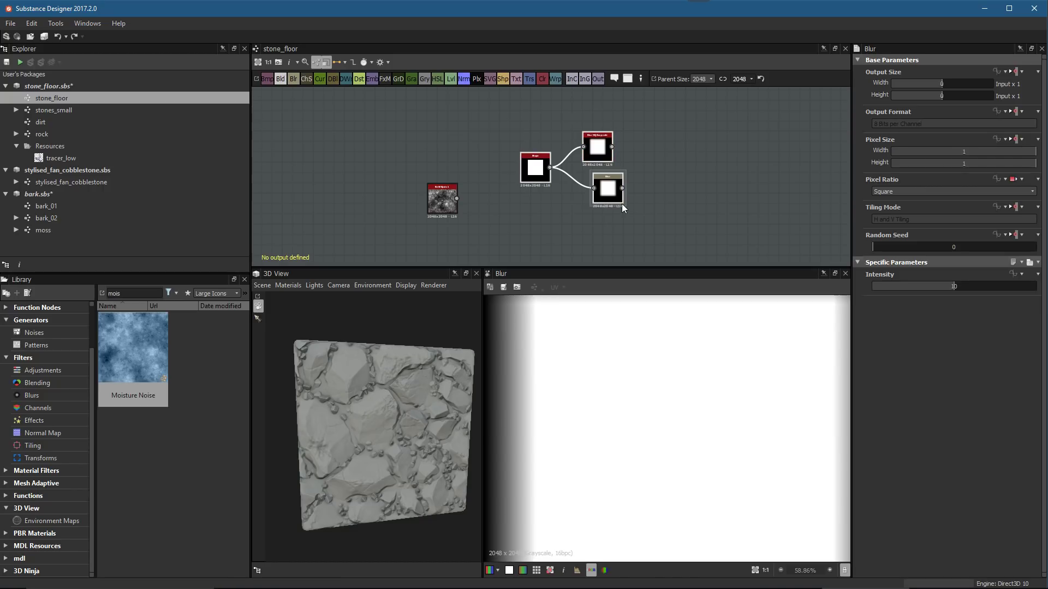
pyautogui.press('Delete')
# Display the BnW Spots 1 node's whole output in the 2D view and examine the noise
pyautogui.doubleClick(441, 205)
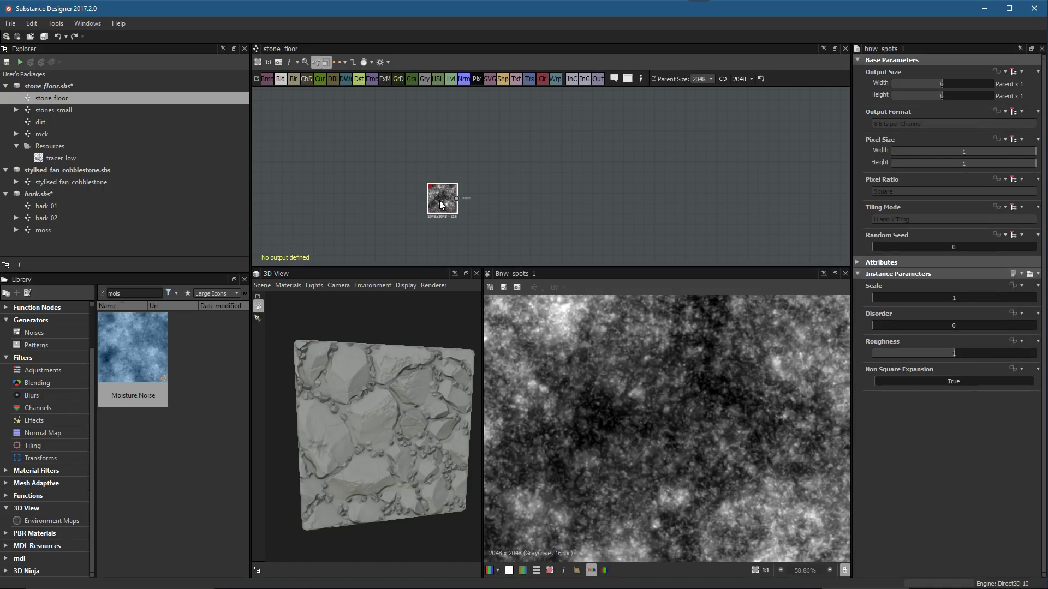
pyautogui.scroll(-5, 644, 382)
pyautogui.scroll(2, 593, 192)
pyautogui.moveTo(519, 222); pyautogui.dragTo(735, 225, button='middle')
pyautogui.scroll(2, 647, 214)
pyautogui.moveTo(644, 220); pyautogui.dragTo(655, 202, button='middle')
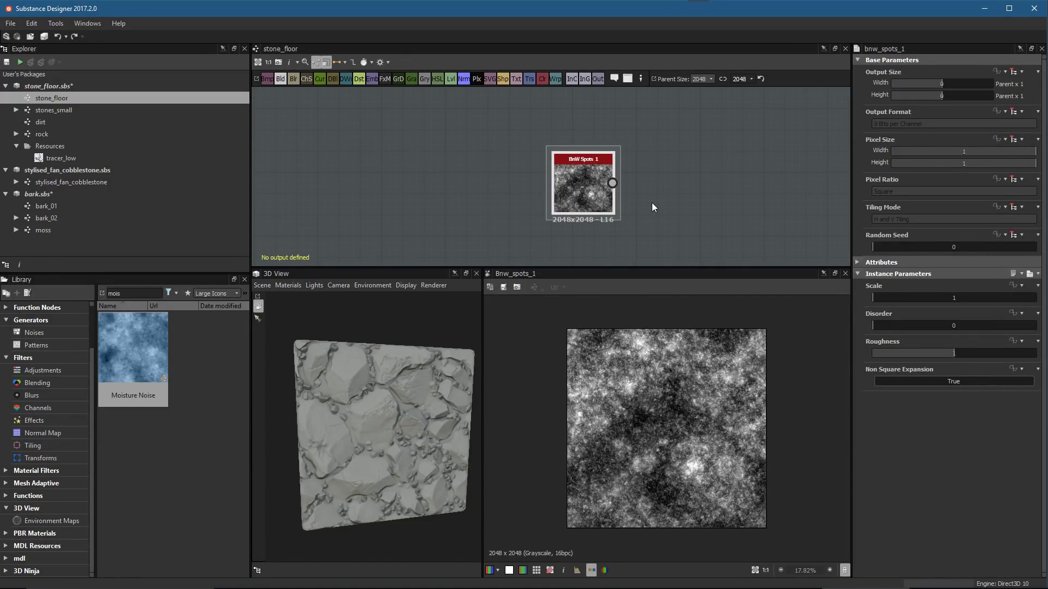
pyautogui.scroll(3, 584, 191)
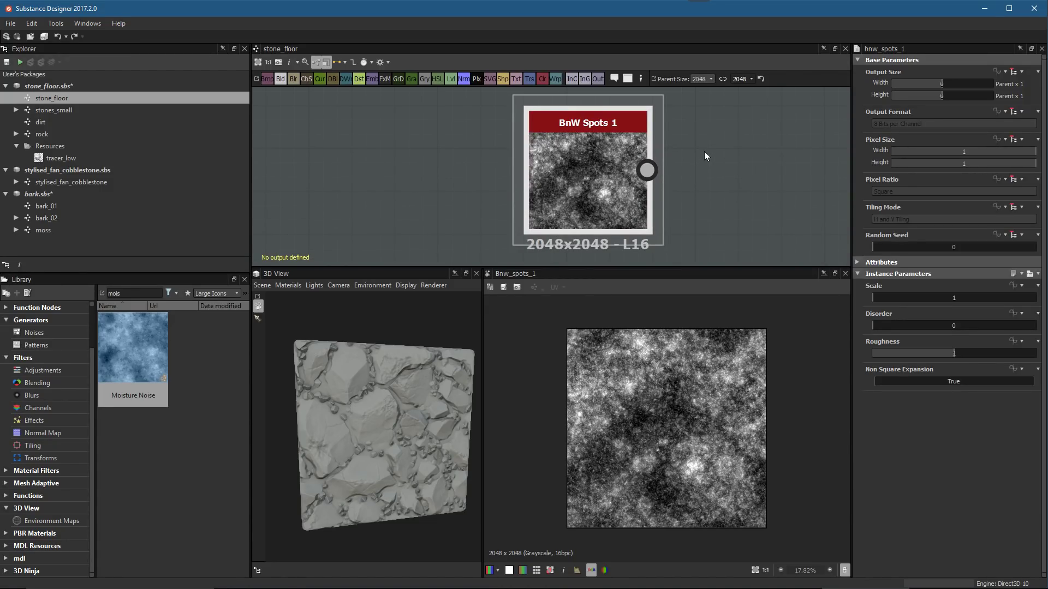
pyautogui.scroll(1, 689, 175)
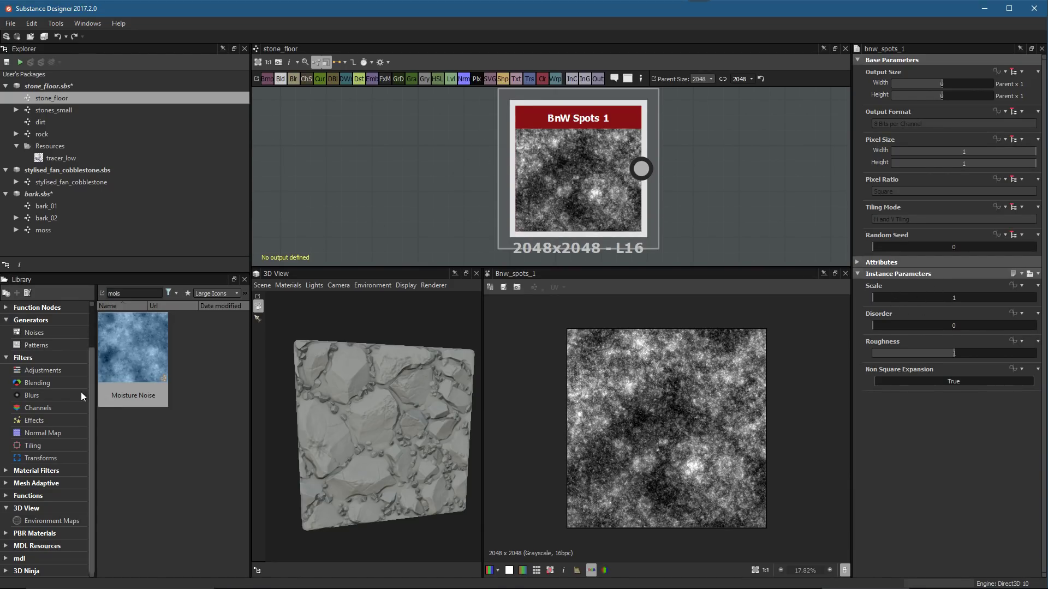
# Browse the Noises library category and try a Cells 3 node beside BnW Spots 1, removing it again
pyautogui.click(33, 333)
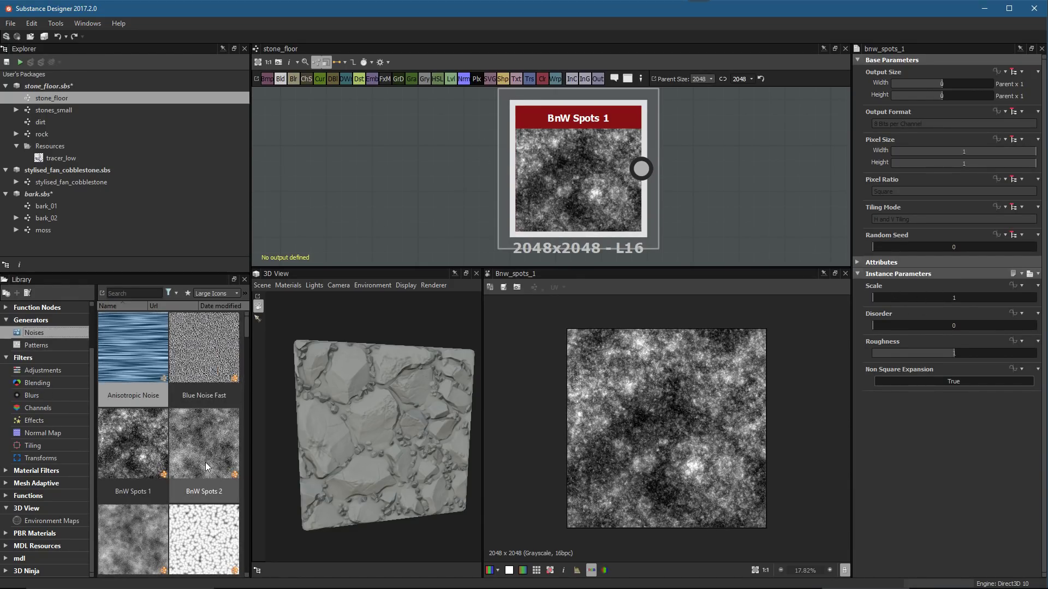
pyautogui.scroll(-3, 182, 477)
pyautogui.scroll(-3, 186, 472)
pyautogui.scroll(-4, 190, 451)
pyautogui.scroll(8, 190, 450)
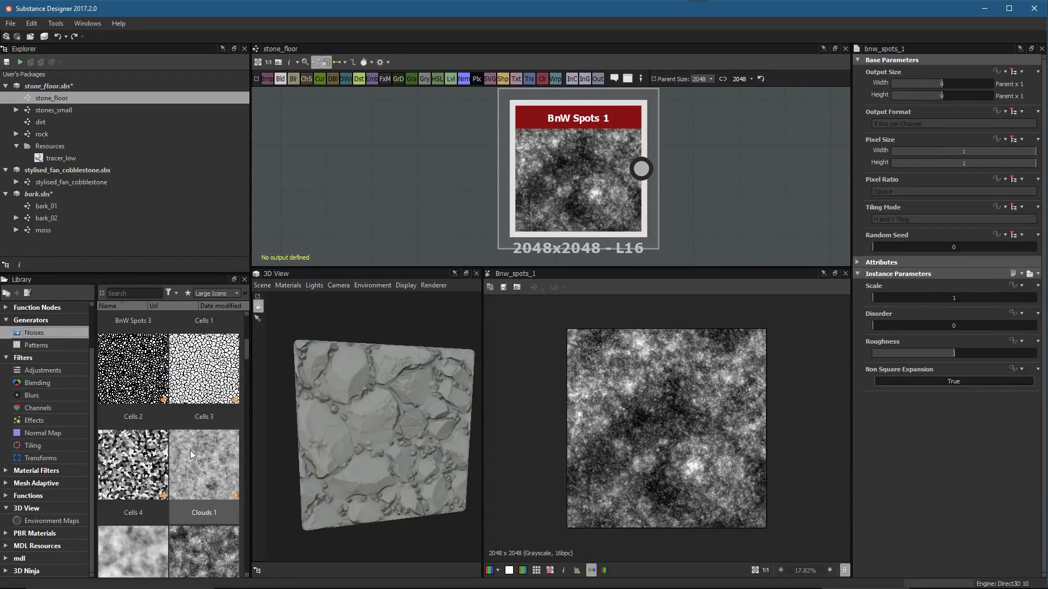
pyautogui.moveTo(203, 369); pyautogui.dragTo(748, 167)
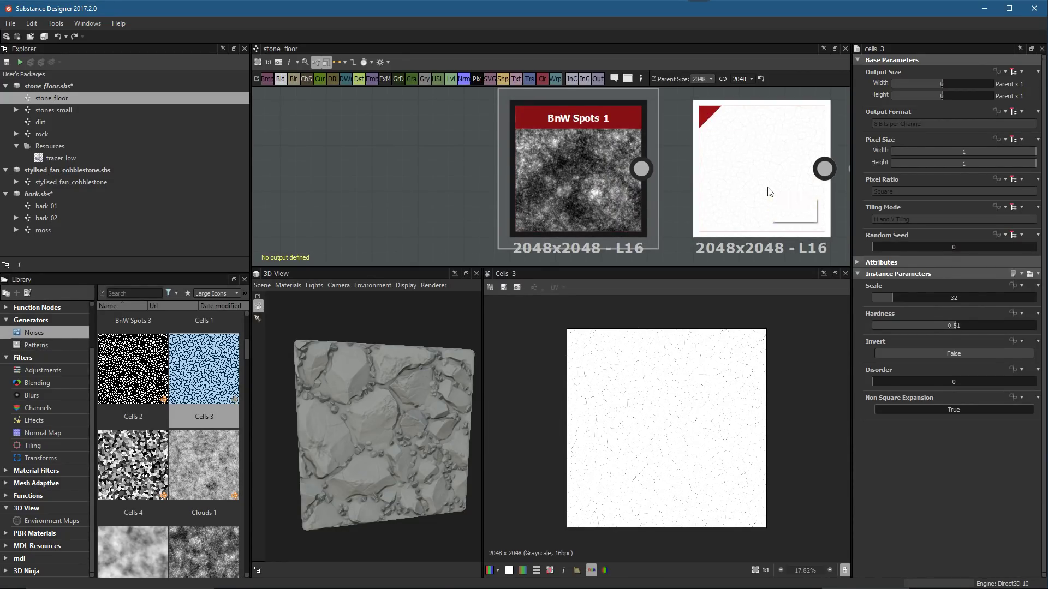
pyautogui.press('Delete')
# Add a Cells 4 noise node beside BnW Spots 1 and set its Scale to 107
pyautogui.moveTo(106, 461); pyautogui.dragTo(715, 166)
pyautogui.moveTo(634, 175); pyautogui.dragTo(543, 175)
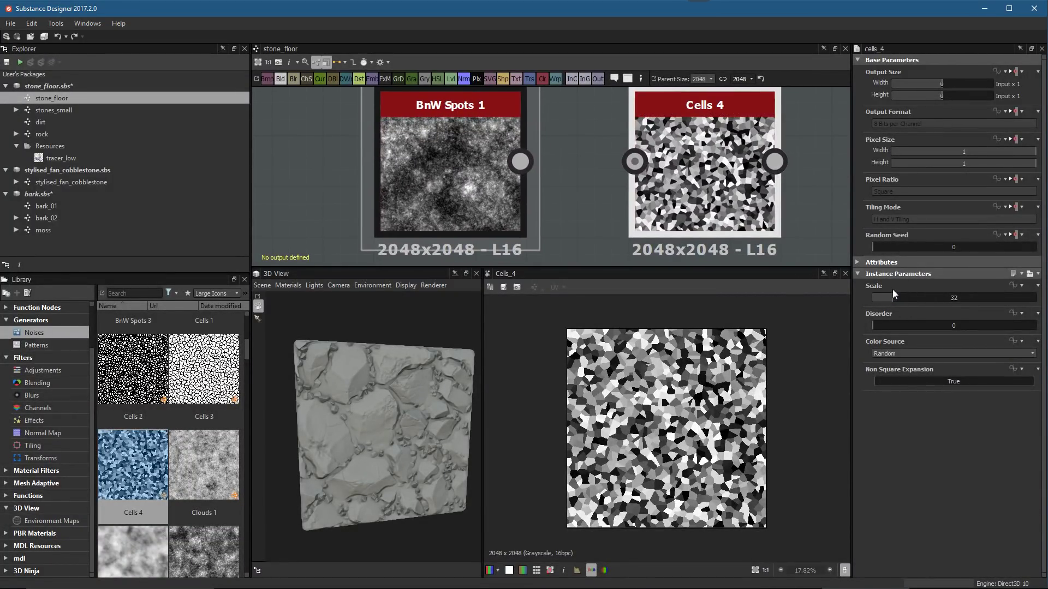
pyautogui.moveTo(897, 297); pyautogui.dragTo(940, 306)
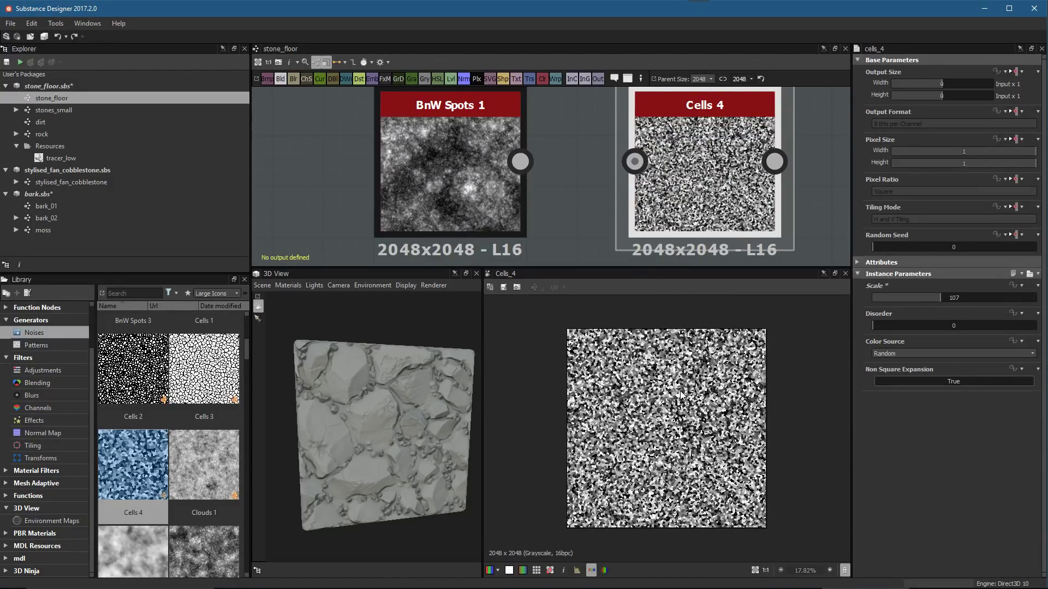
# Display the BnW Spots 1 node's output in the 2D view and set its Scale to 4
pyautogui.moveTo(701, 181); pyautogui.dragTo(630, 179, button='middle')
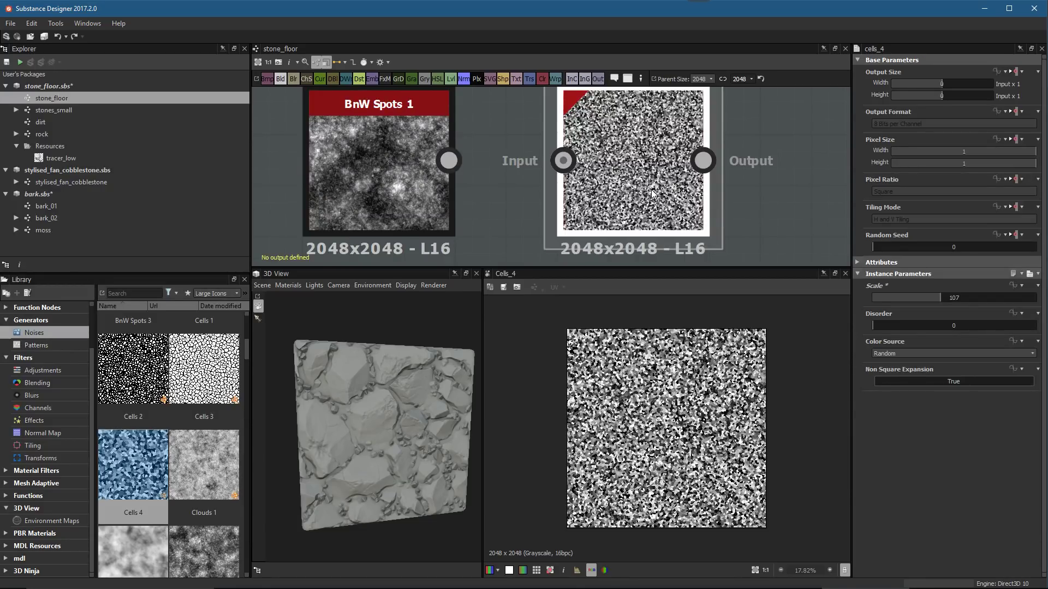
pyautogui.doubleClick(422, 189)
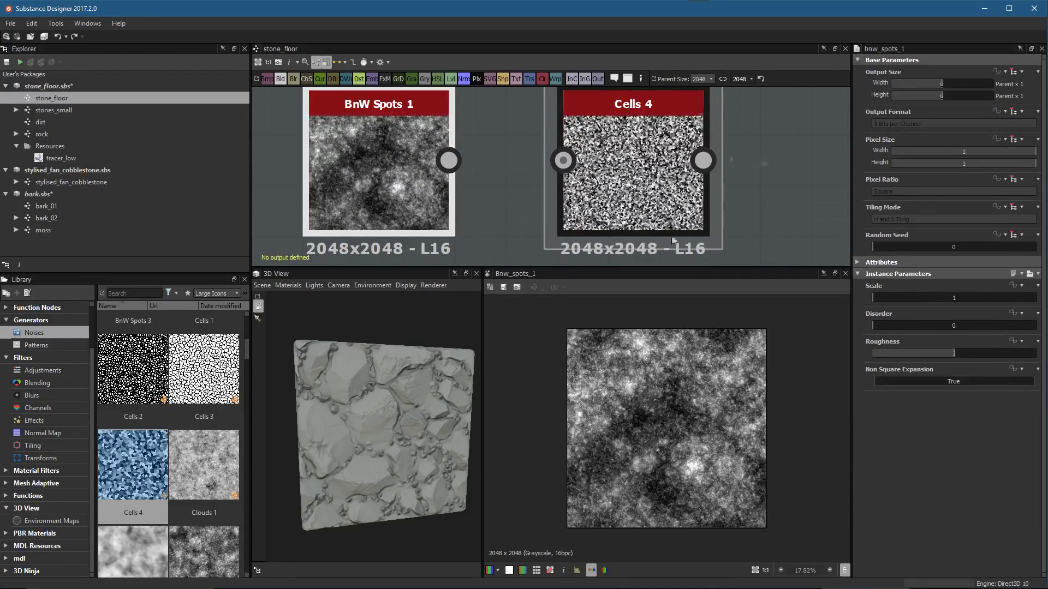
pyautogui.moveTo(895, 300); pyautogui.dragTo(949, 300)
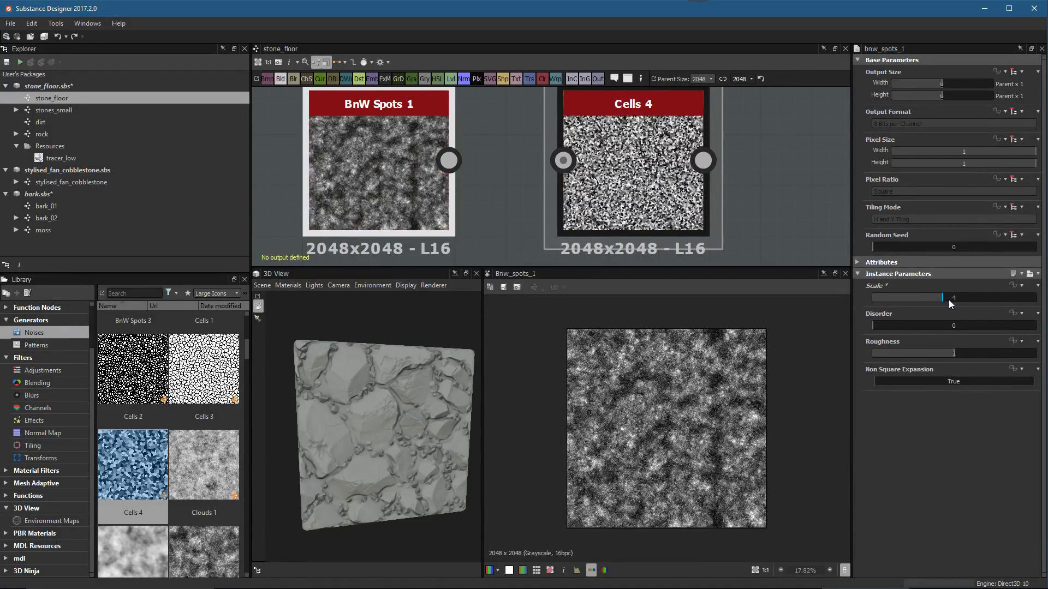
# Set the graph's parent height to 1024 for a non-square output and inspect the BnW Spots 1 noise
pyautogui.scroll(-3, 587, 204)
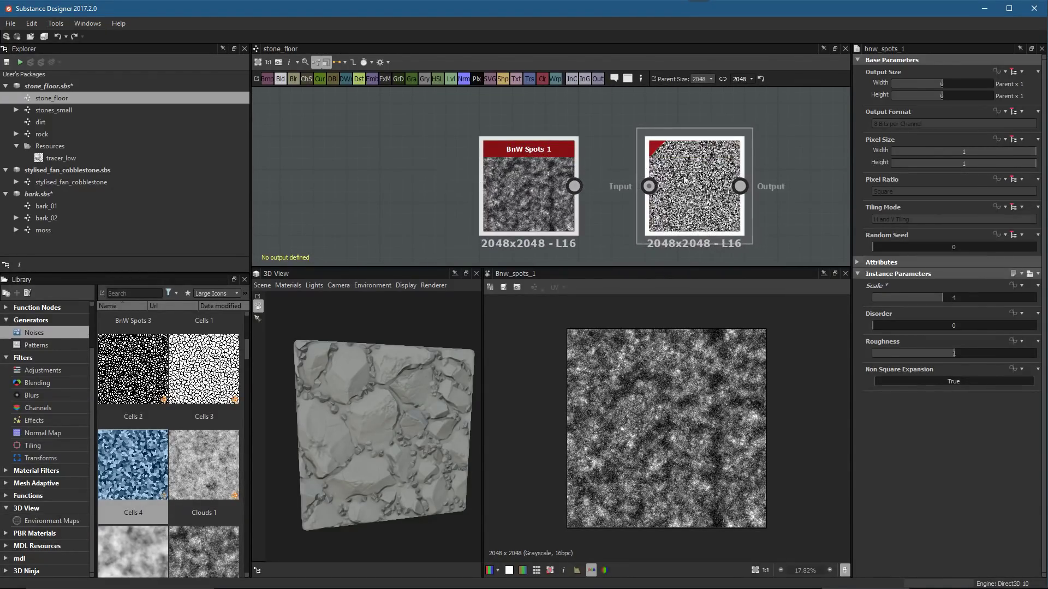
pyautogui.scroll(1, 716, 194)
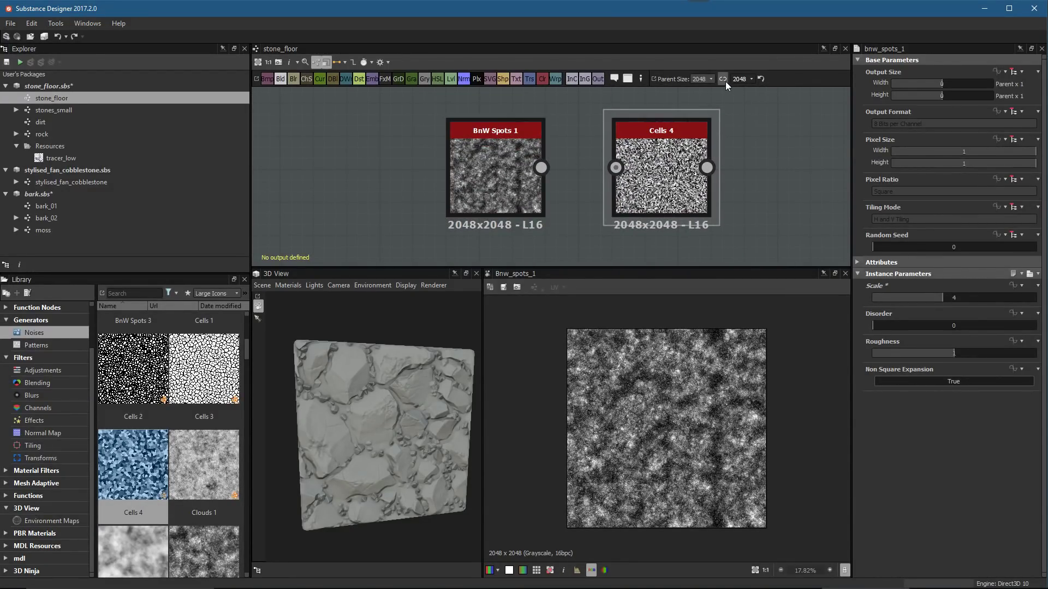
pyautogui.click(741, 78)
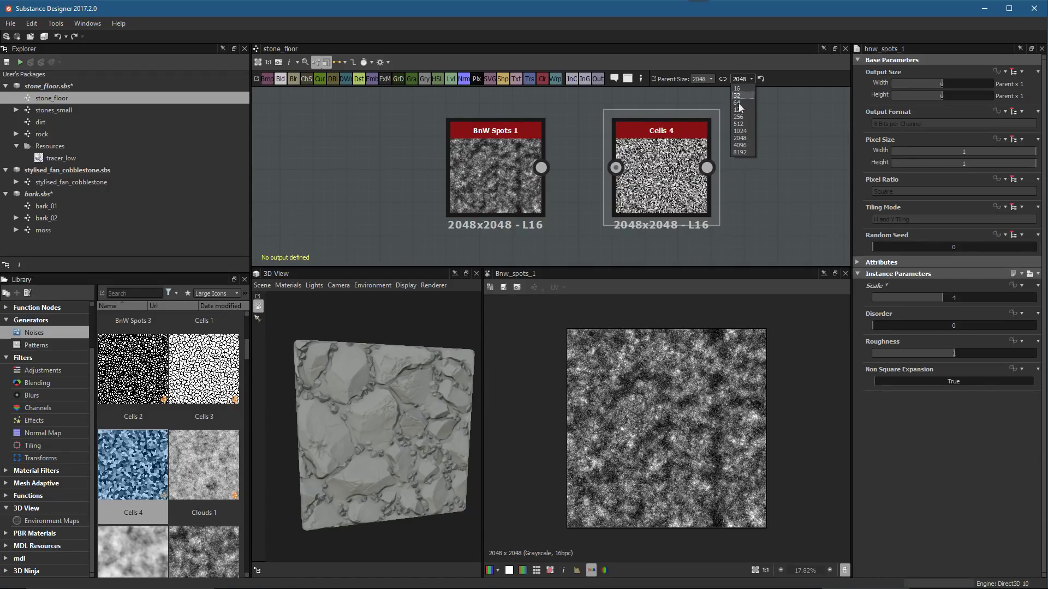
pyautogui.click(743, 132)
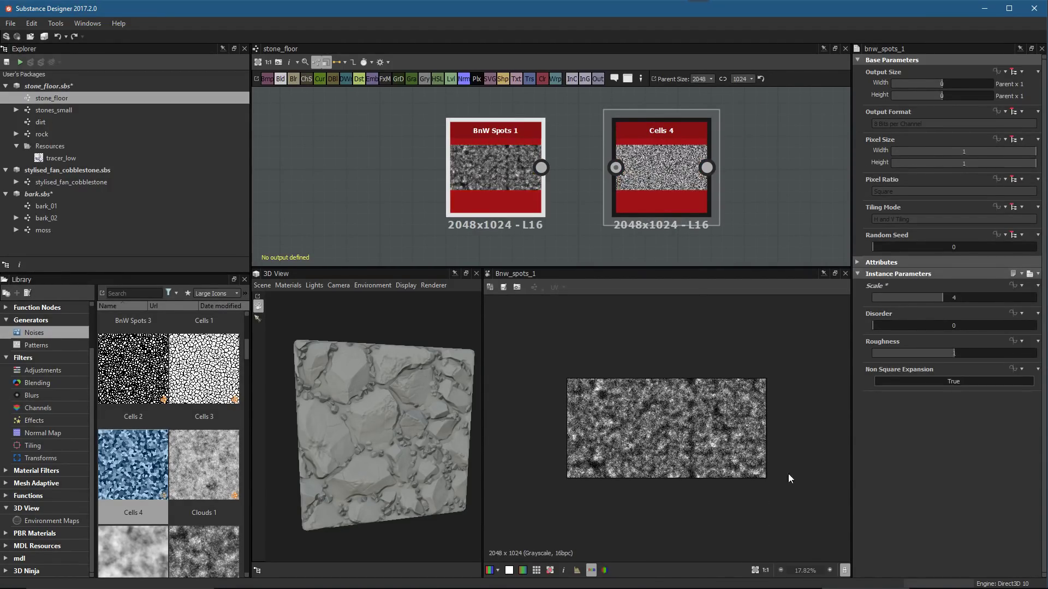
pyautogui.scroll(3, 707, 453)
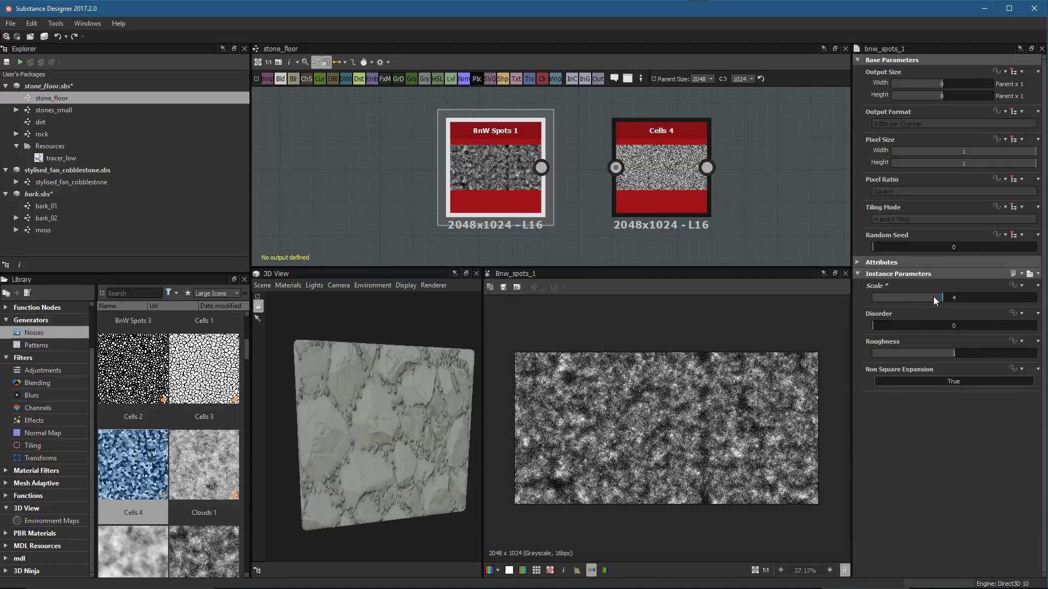
# Set the Scale of BnW Spots 1 to 2 and the Scale of Cells 4 to 21
pyautogui.moveTo(935, 297); pyautogui.dragTo(916, 298)
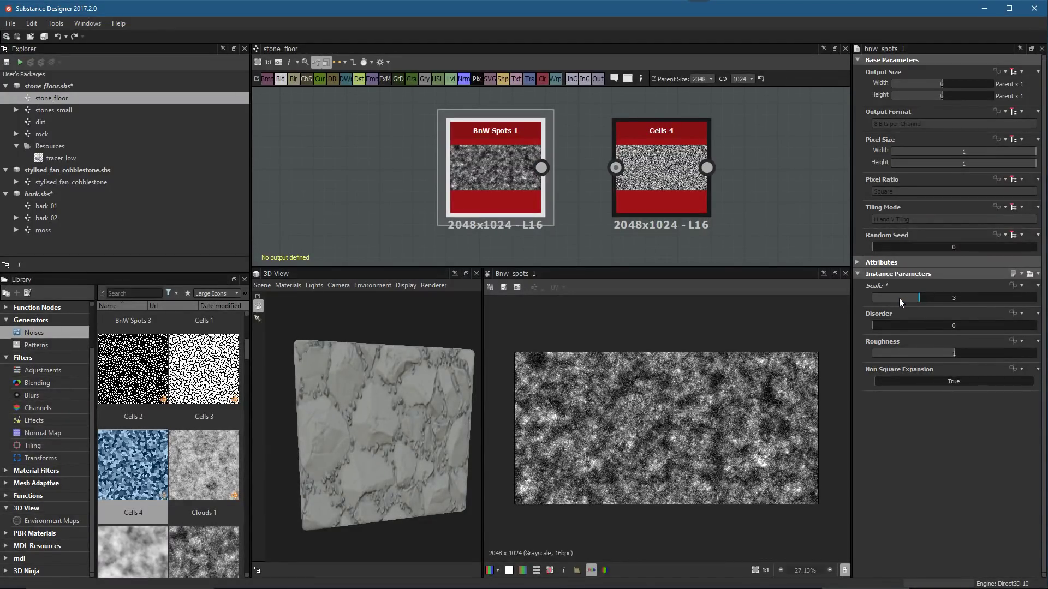
pyautogui.moveTo(876, 296); pyautogui.dragTo(897, 300)
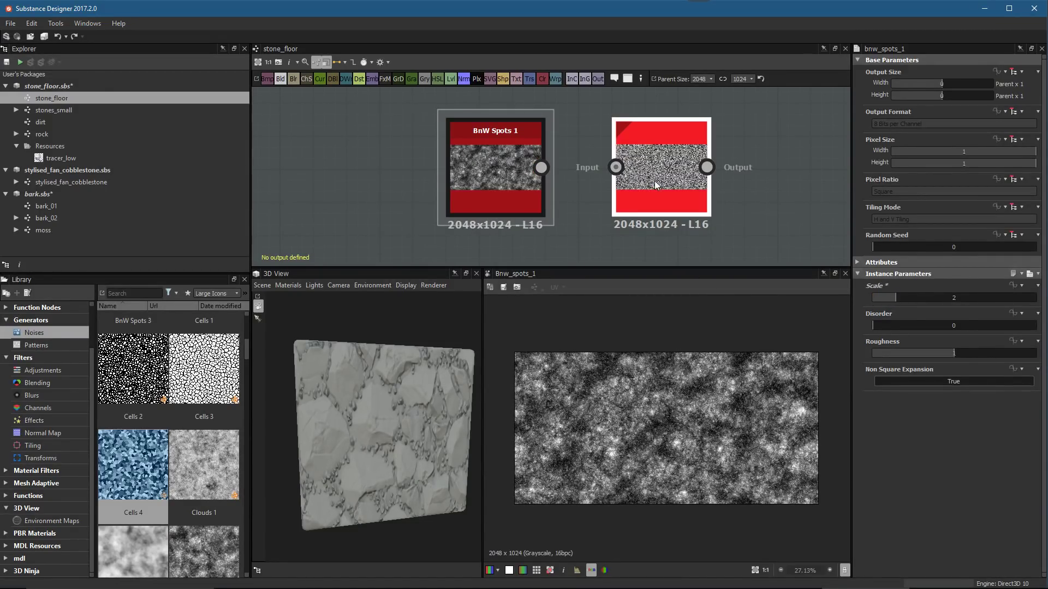
pyautogui.moveTo(654, 182); pyautogui.dragTo(654, 181)
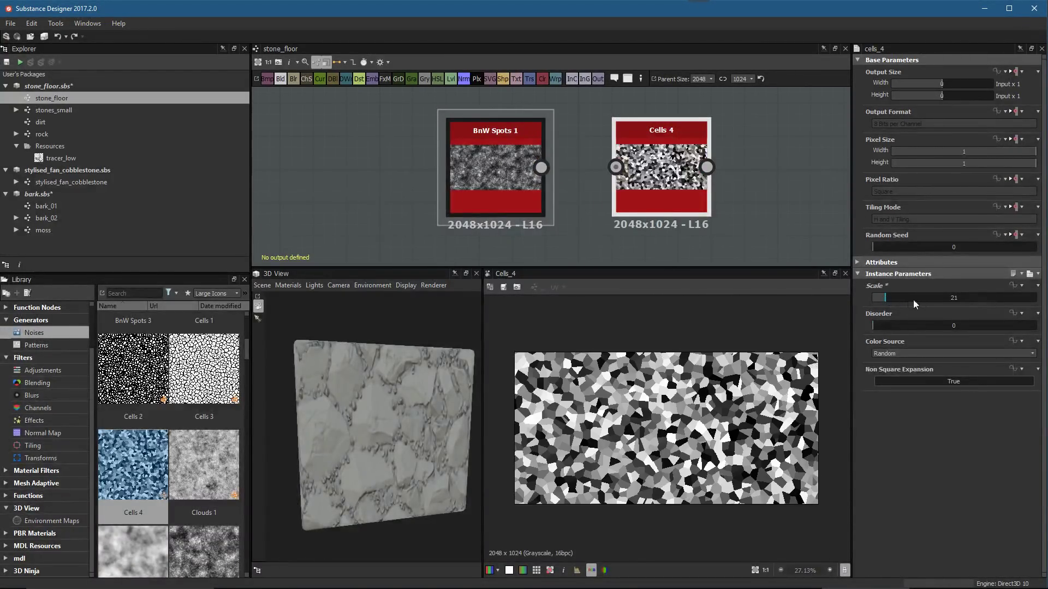
pyautogui.moveTo(891, 299)
pyautogui.mouseDown()
pyautogui.moveTo(909, 300)
pyautogui.moveTo(885, 303)
pyautogui.mouseUp()
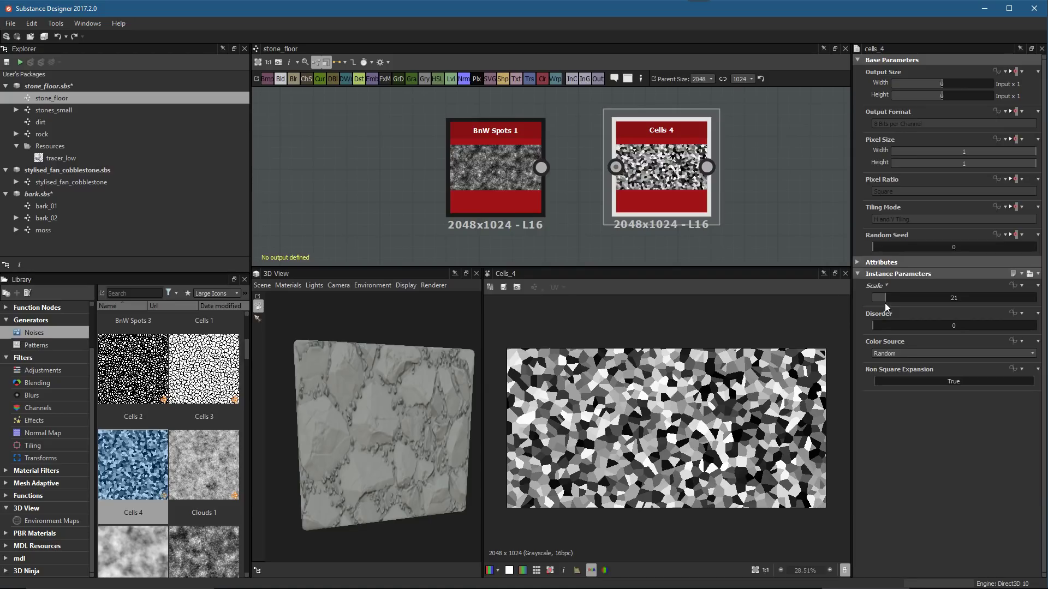
# Display BnW Spots 1, set the graph's parent height back to 2048 and link the parent width and height
pyautogui.moveTo(411, 179); pyautogui.dragTo(451, 166, button='middle')
pyautogui.doubleClick(557, 150)
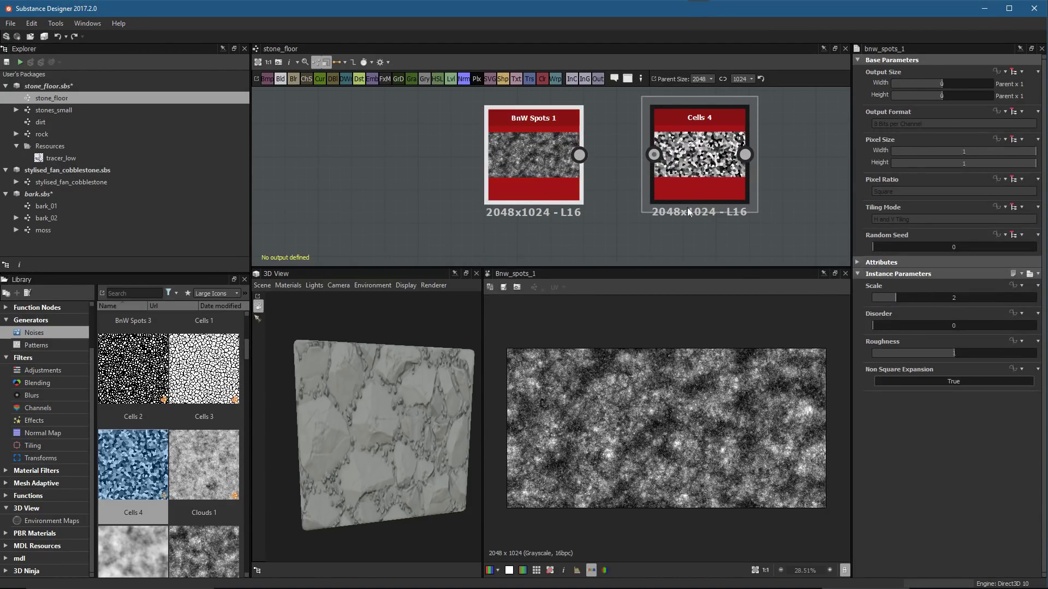
pyautogui.click(736, 78)
pyautogui.click(738, 138)
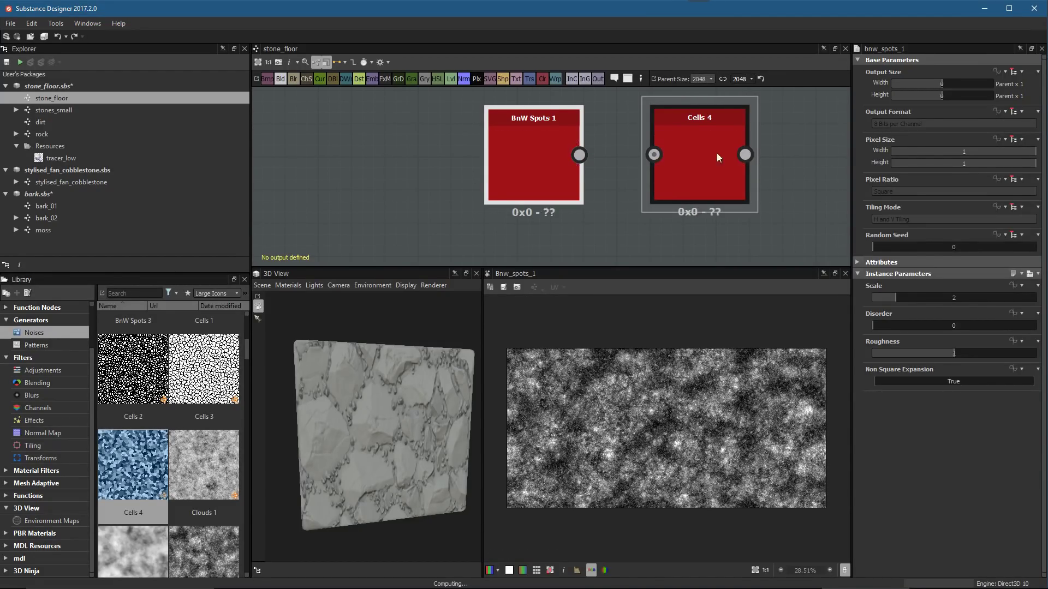
pyautogui.click(722, 79)
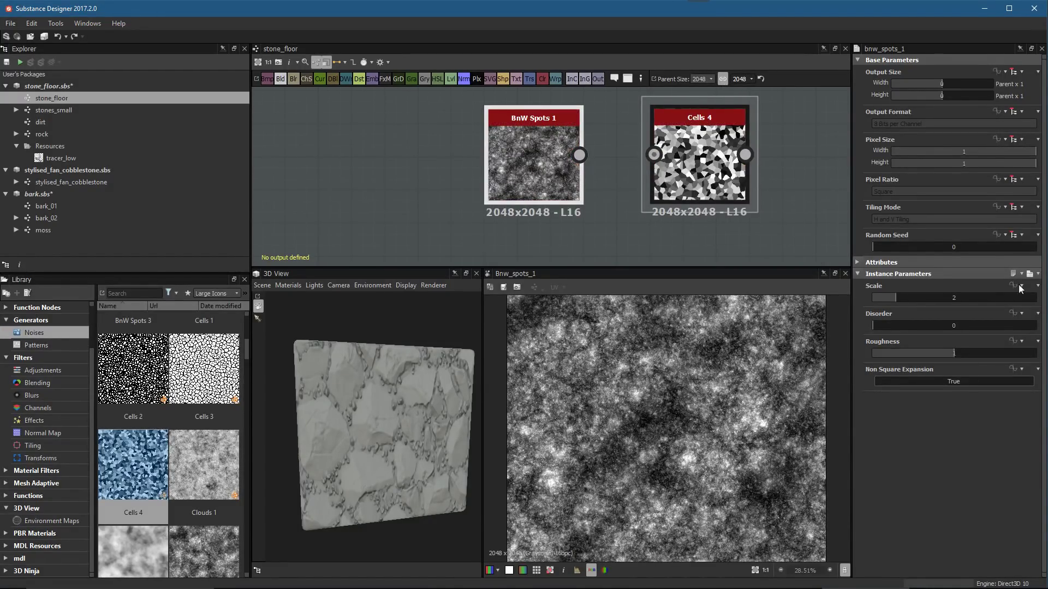
# Set the BnW Spots 1 node's Scale to 8 and examine the whole noise in the 2D view
pyautogui.moveTo(902, 297); pyautogui.dragTo(1039, 304)
pyautogui.scroll(-2, 679, 369)
pyautogui.scroll(-1, 679, 369)
pyautogui.moveTo(1028, 301)
pyautogui.mouseDown()
pyautogui.moveTo(956, 299)
pyautogui.moveTo(1040, 301)
pyautogui.mouseUp()
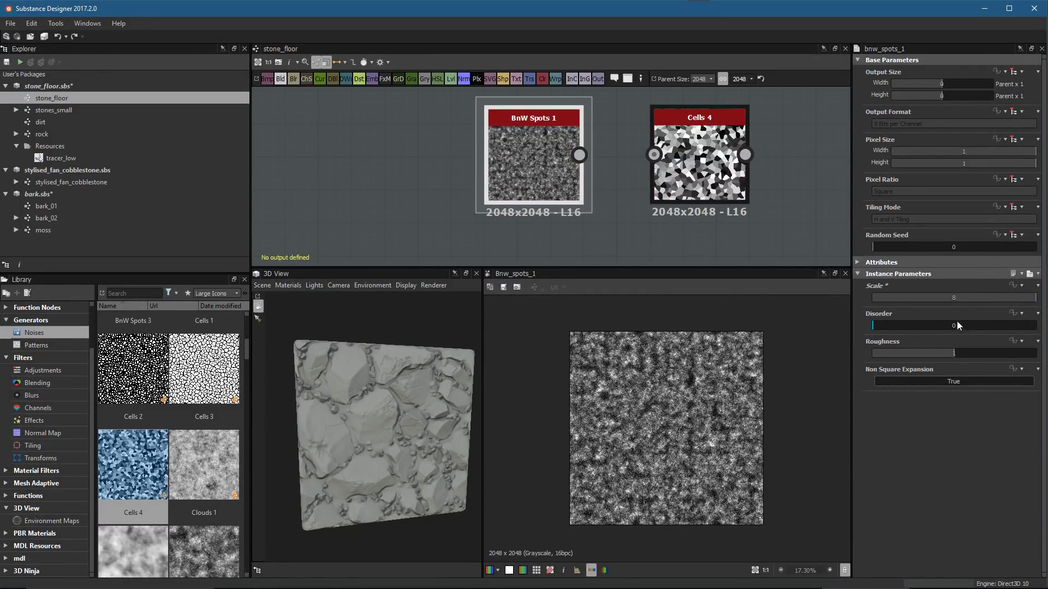
pyautogui.press('Return')
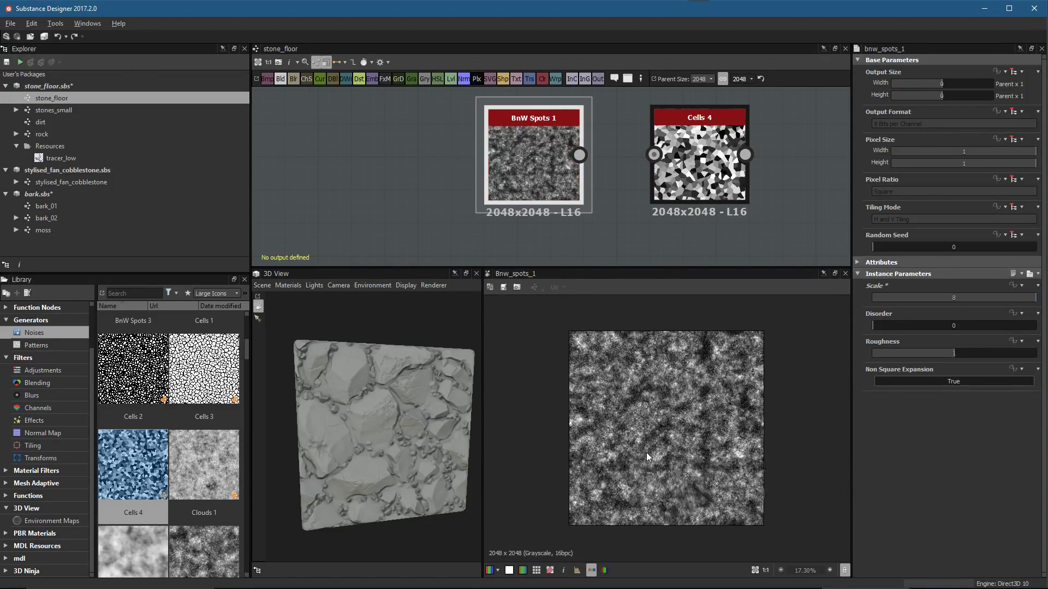
pyautogui.scroll(1, 643, 450)
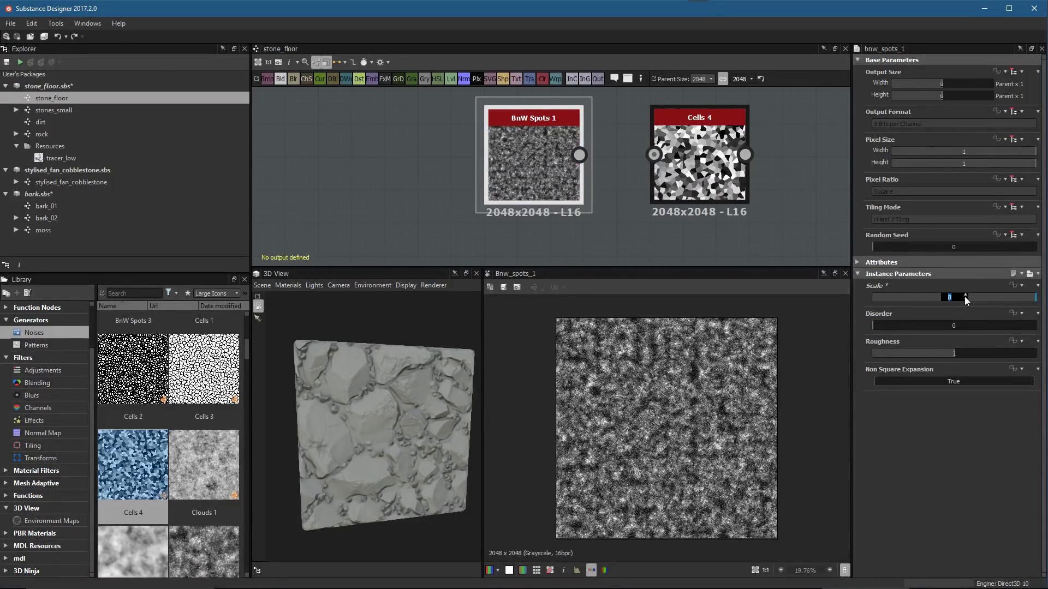
# Move the BnW Spots 1 node farther from Cells 4, and set the Cells 4 Scale to 111
pyautogui.scroll(3, 646, 184)
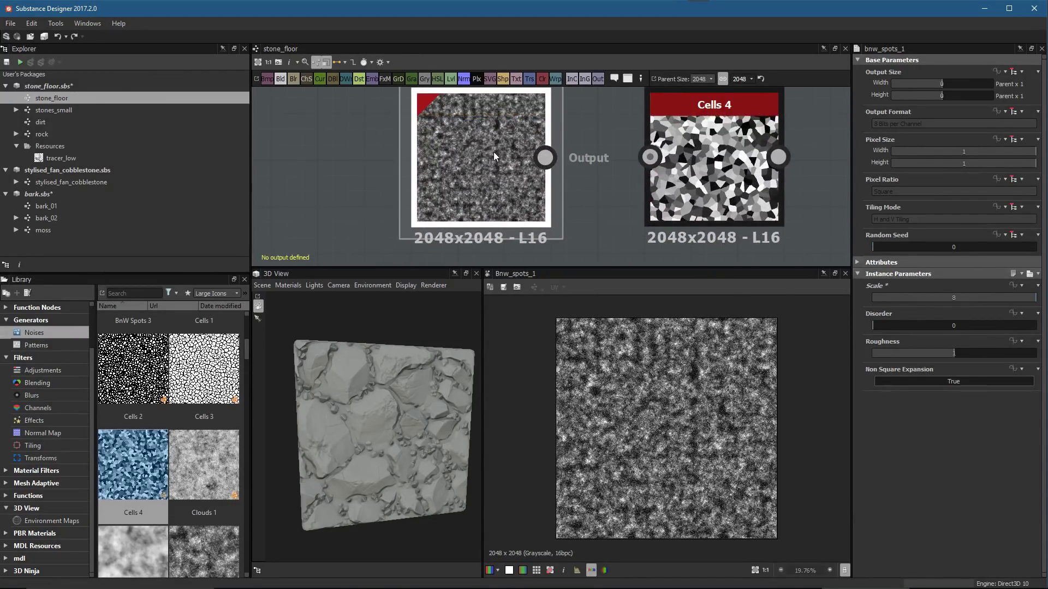
pyautogui.moveTo(493, 154); pyautogui.dragTo(447, 156)
pyautogui.scroll(-1, 557, 164)
pyautogui.click(664, 158)
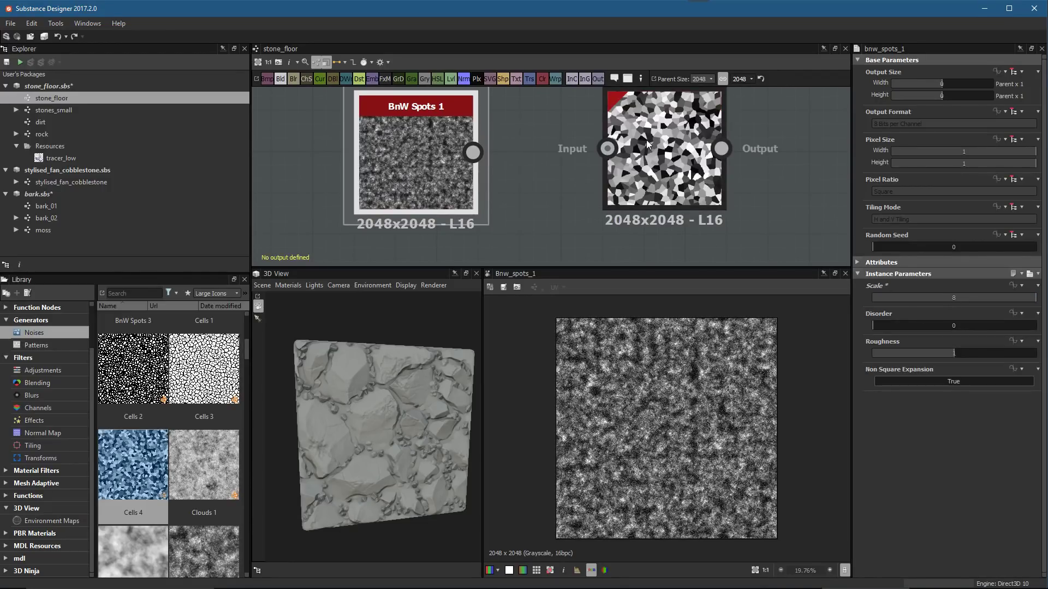
pyautogui.moveTo(890, 298); pyautogui.dragTo(949, 302)
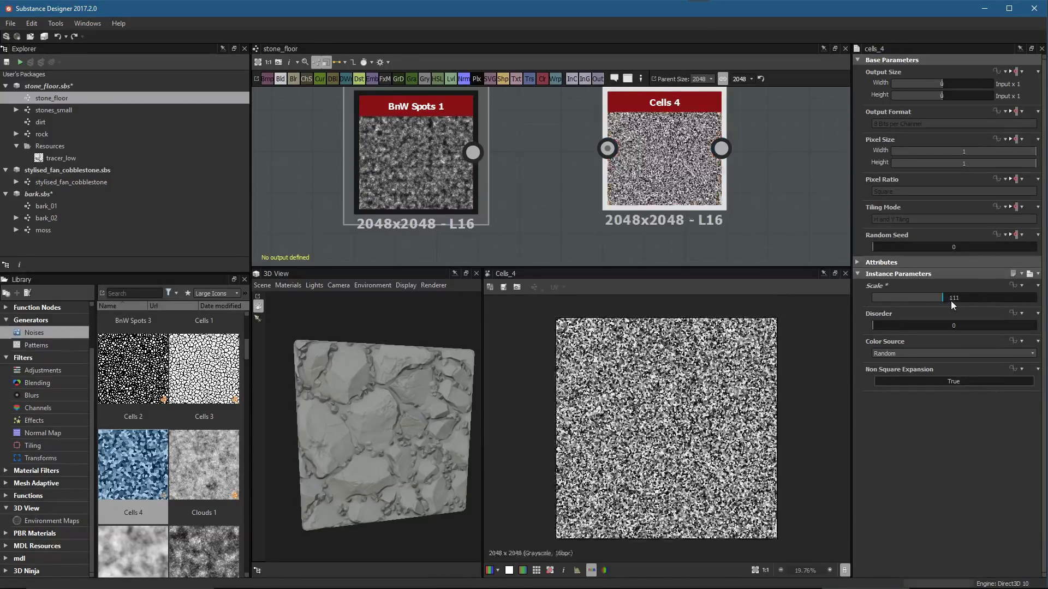
# Move BnW Spots 1 closer to Cells 4, set its Scale to 5 and collapse its instance parameters
pyautogui.click(439, 147)
pyautogui.scroll(-1, 551, 171)
pyautogui.moveTo(571, 171); pyautogui.dragTo(582, 174, button='middle')
pyautogui.scroll(2, 573, 175)
pyautogui.moveTo(456, 170); pyautogui.dragTo(501, 169)
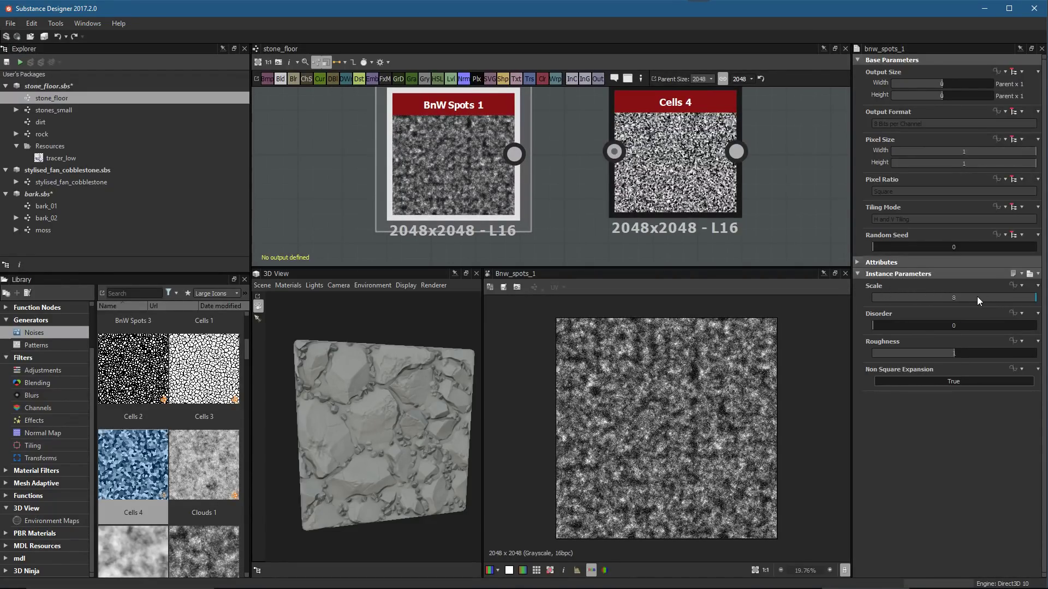
pyautogui.moveTo(978, 296); pyautogui.dragTo(927, 300)
pyautogui.doubleClick(955, 299)
pyautogui.write('3')
pyautogui.press('Return')
pyautogui.click(898, 274)
# Add a Clouds 1 noise node beside BnW Spots 1 and set its Scale to 12
pyautogui.moveTo(177, 457); pyautogui.dragTo(293, 187)
pyautogui.moveTo(273, 180); pyautogui.dragTo(382, 172, button='middle')
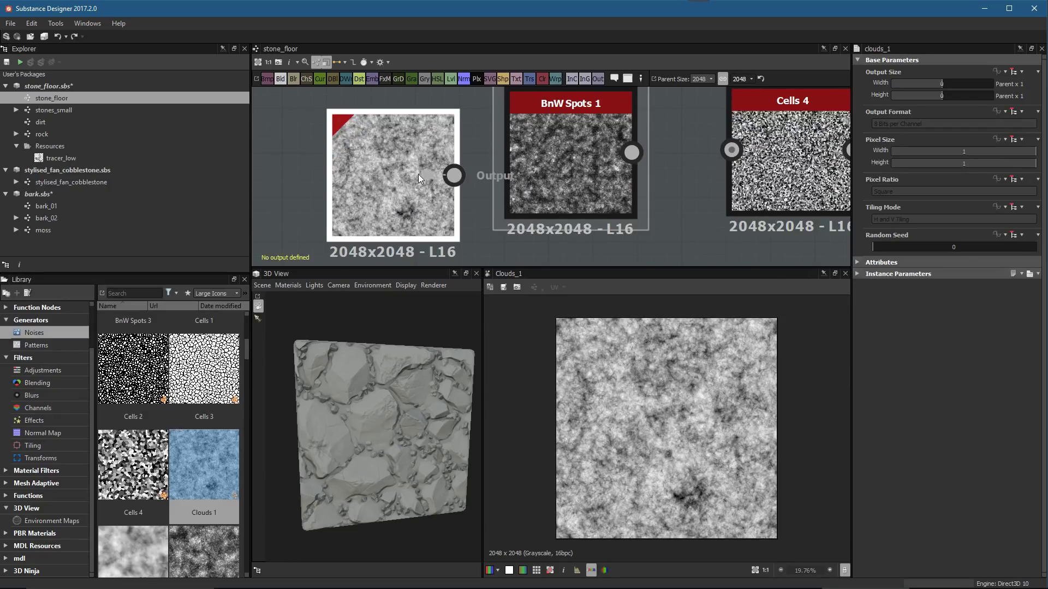
pyautogui.click(858, 273)
pyautogui.moveTo(988, 301); pyautogui.dragTo(1035, 299)
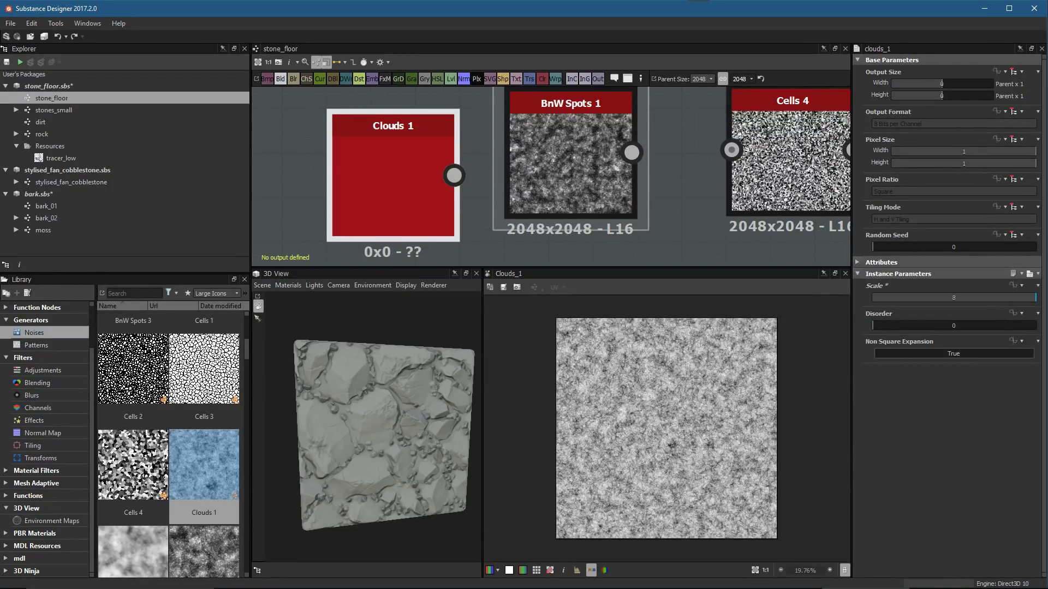
pyautogui.doubleClick(959, 298)
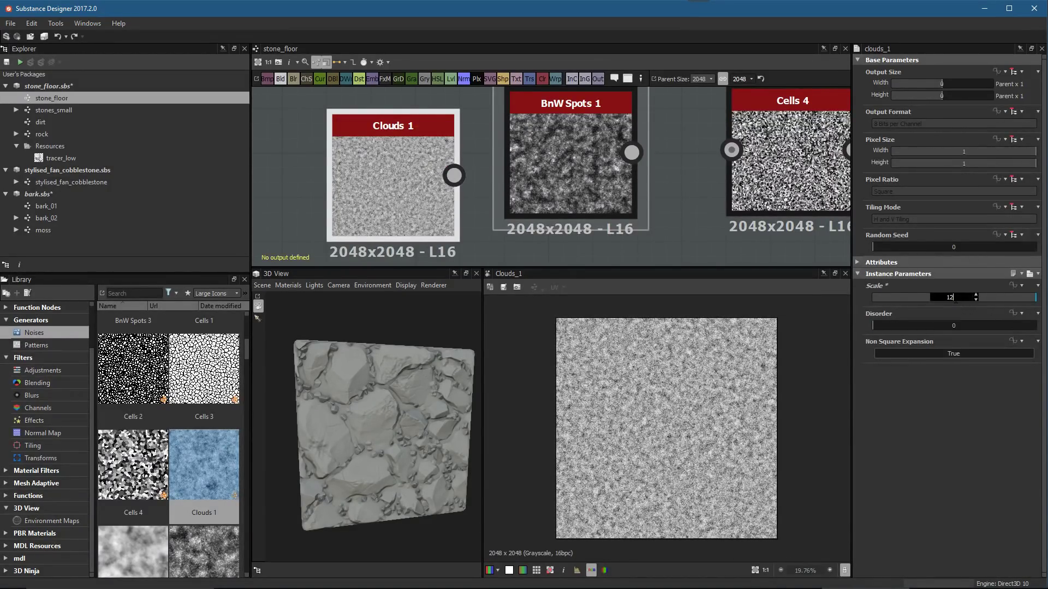
pyautogui.write('12')
pyautogui.press('Return')
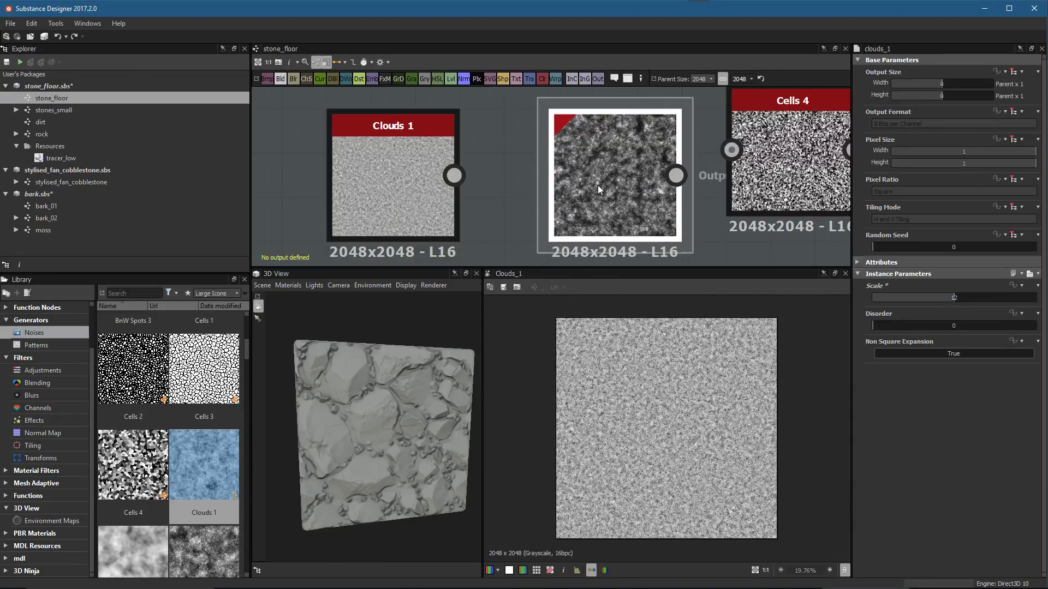
# Compare the BnW Spots 1 and Clouds 1 outputs in the 2D view and slightly enlarge the graph area
pyautogui.scroll(-2, 597, 185)
pyautogui.click(633, 158)
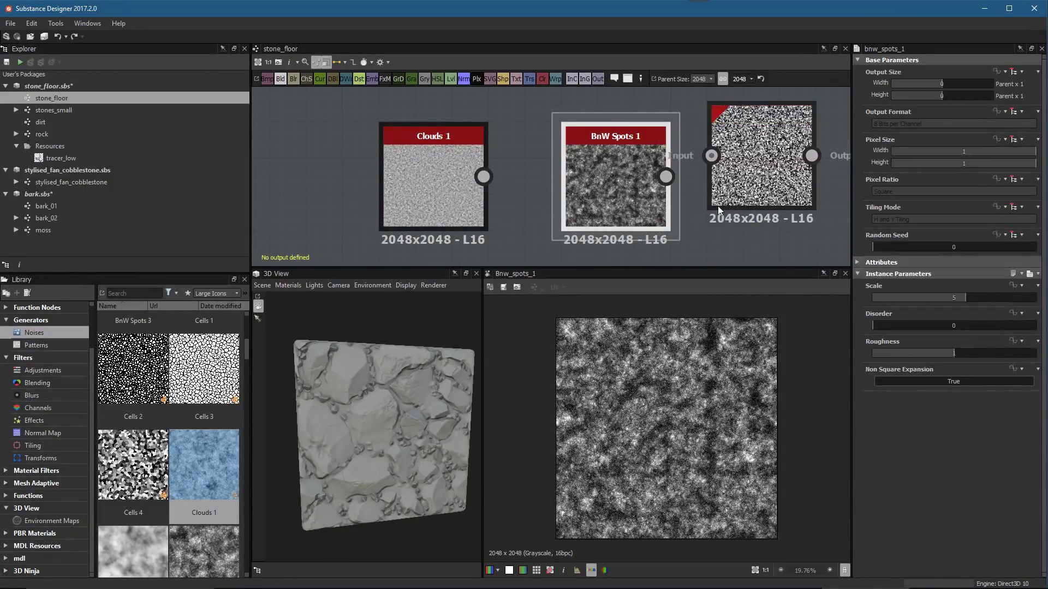
pyautogui.click(431, 177)
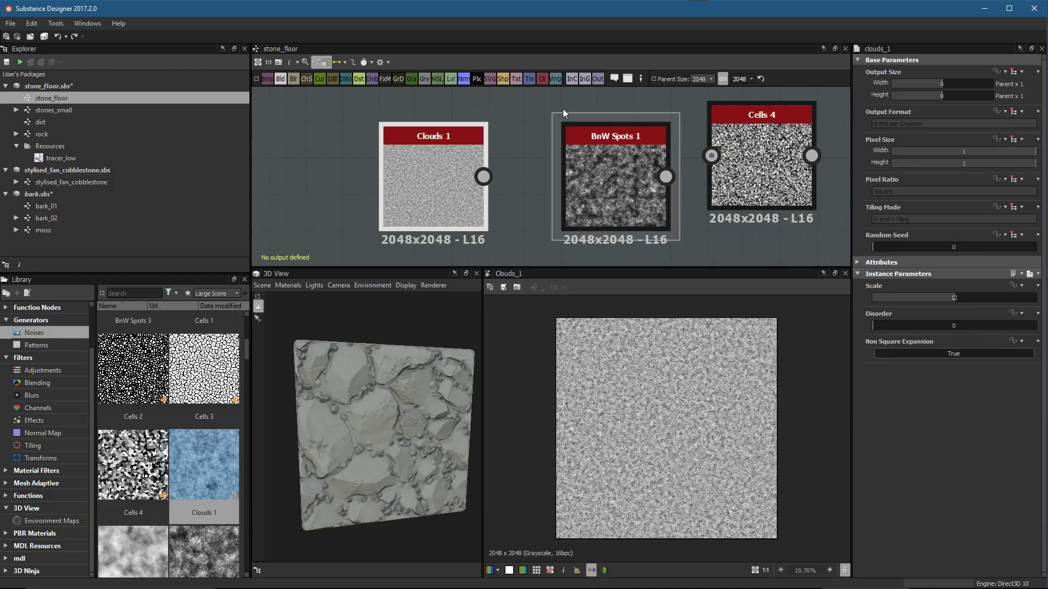
pyautogui.scroll(-2, 538, 166)
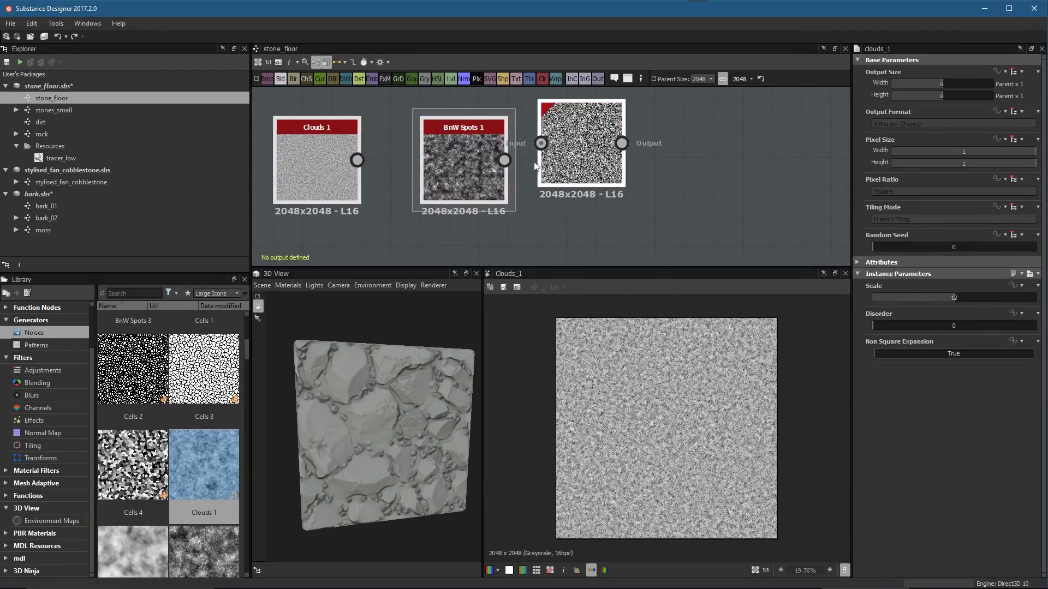
pyautogui.moveTo(538, 167); pyautogui.dragTo(508, 166, button='middle')
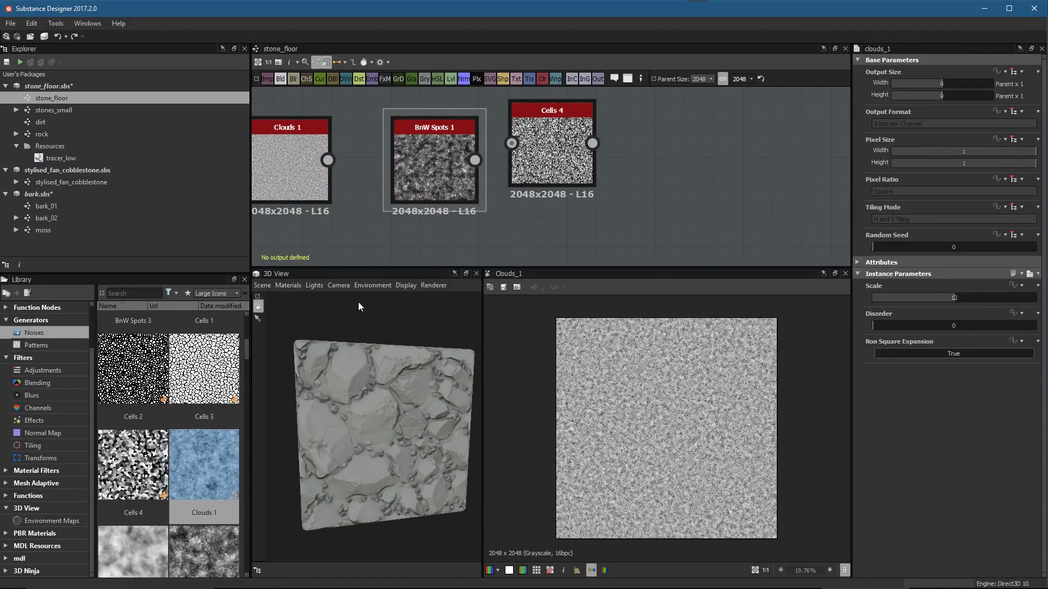
pyautogui.moveTo(354, 267); pyautogui.dragTo(355, 278)
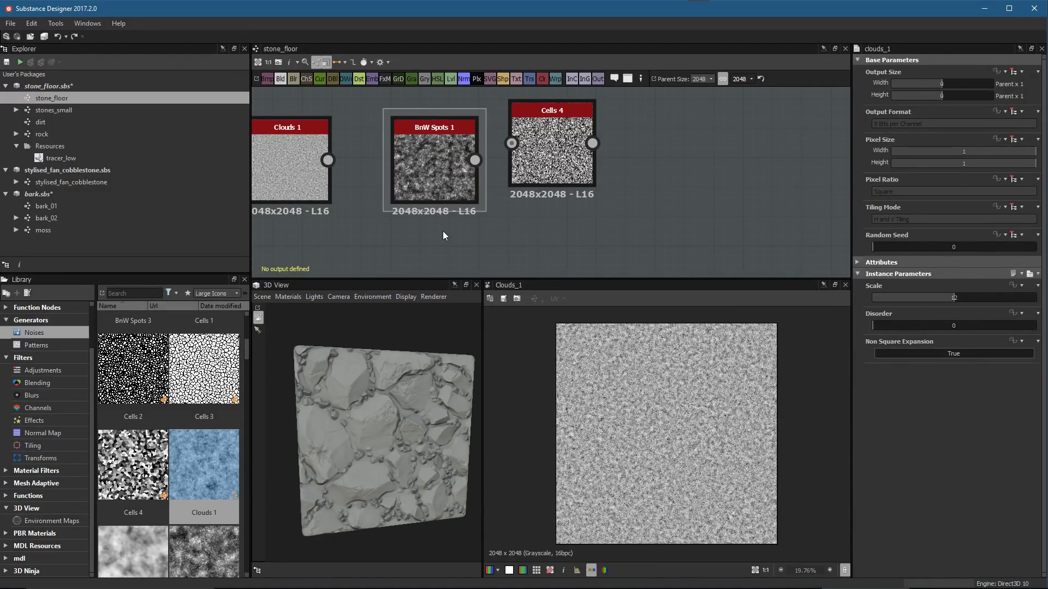
# Search the library for perlin and add a Perlin Noise node below and beside Cells 4
pyautogui.click(109, 293)
pyautogui.write('perl')
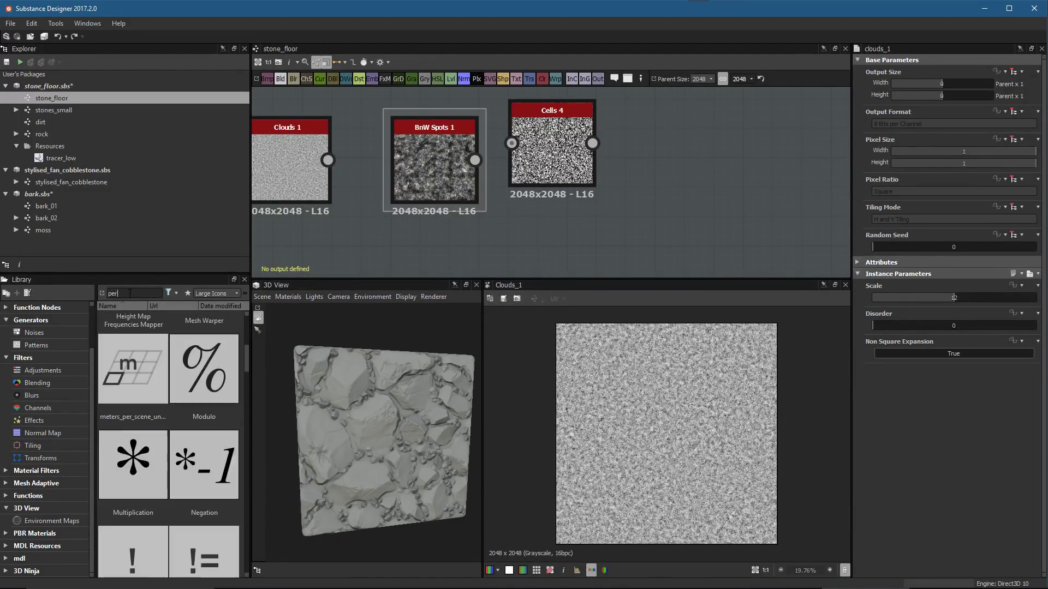
pyautogui.scroll(1, 197, 381)
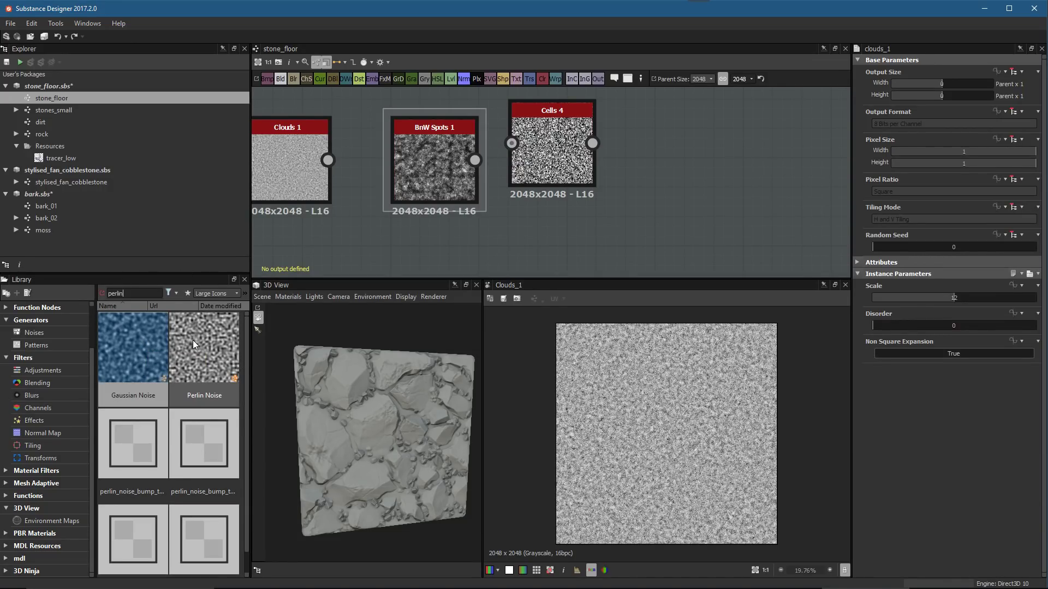
pyautogui.click(209, 341)
pyautogui.moveTo(209, 338); pyautogui.dragTo(680, 195)
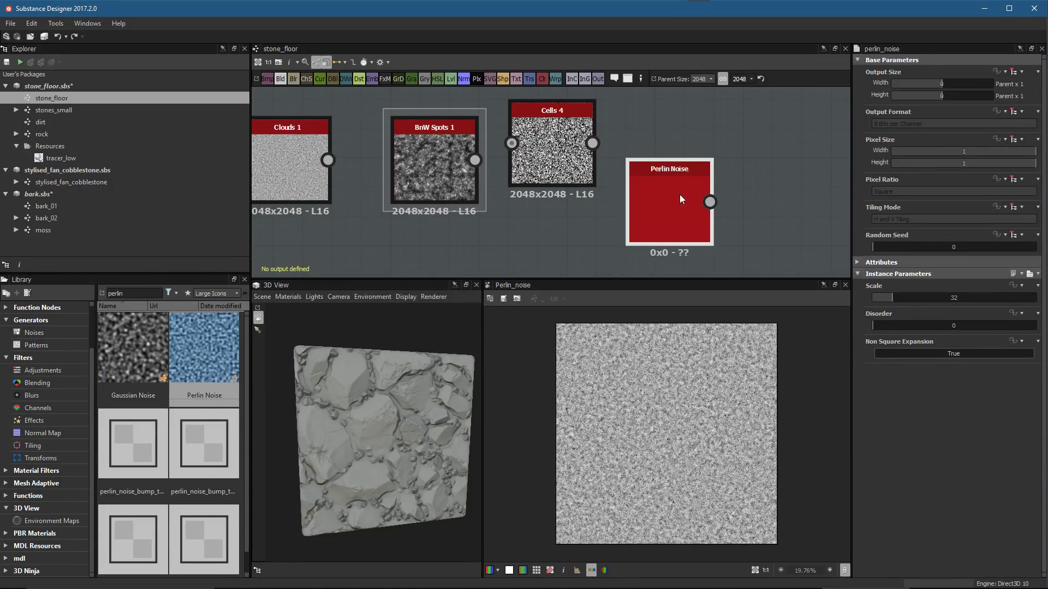
pyautogui.scroll(4, 744, 210)
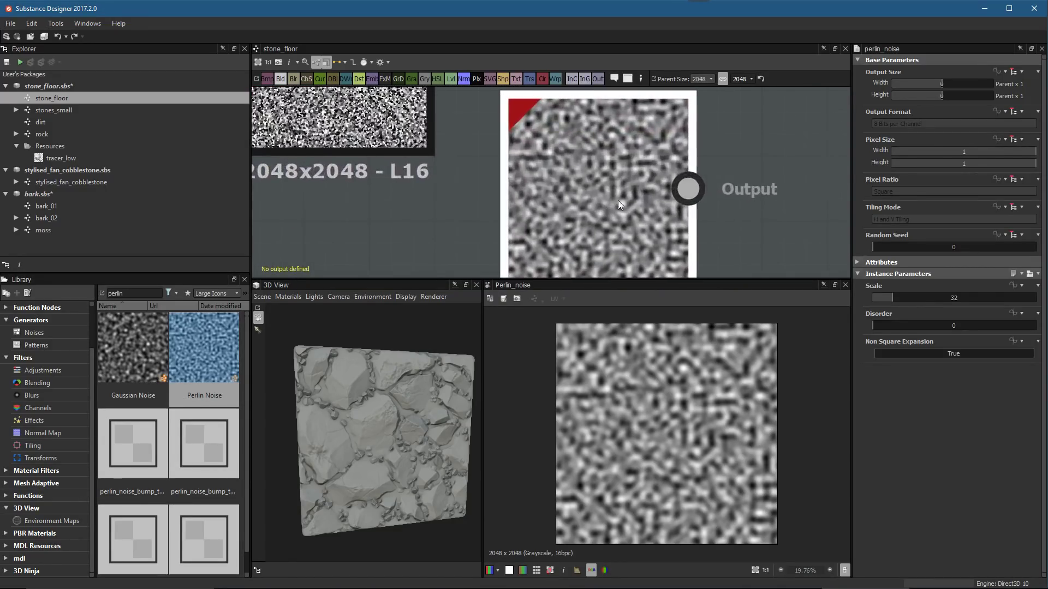
# Set Perlin Noise's Scale to 15 and move the node closer to Cells 4
pyautogui.moveTo(890, 299)
pyautogui.mouseDown()
pyautogui.moveTo(870, 299)
pyautogui.moveTo(896, 306)
pyautogui.moveTo(881, 303)
pyautogui.mouseUp()
pyautogui.scroll(-3, 683, 194)
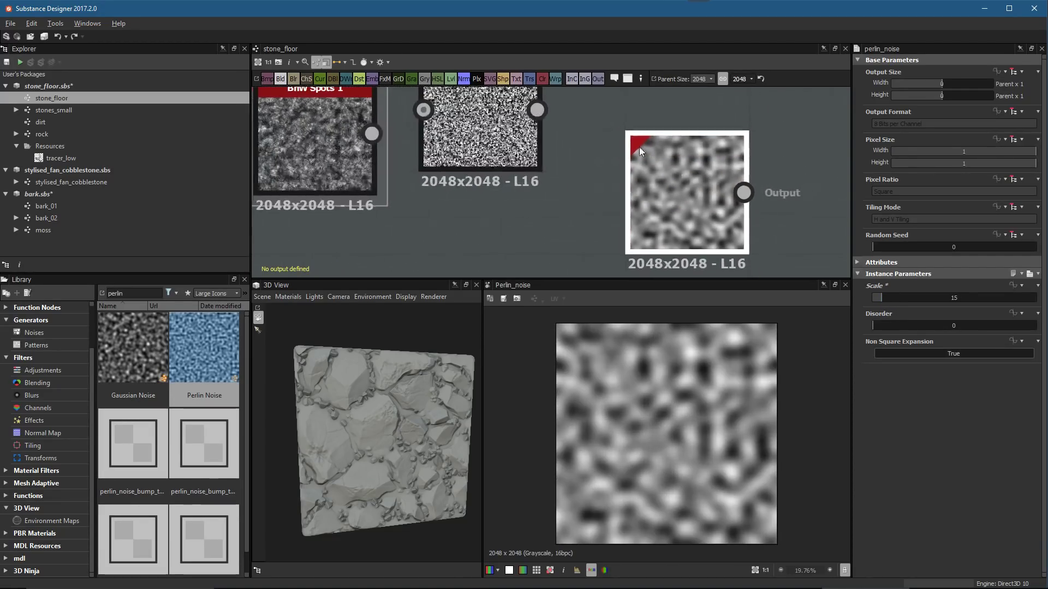
pyautogui.scroll(-2, 663, 200)
pyautogui.moveTo(615, 165); pyautogui.dragTo(552, 164)
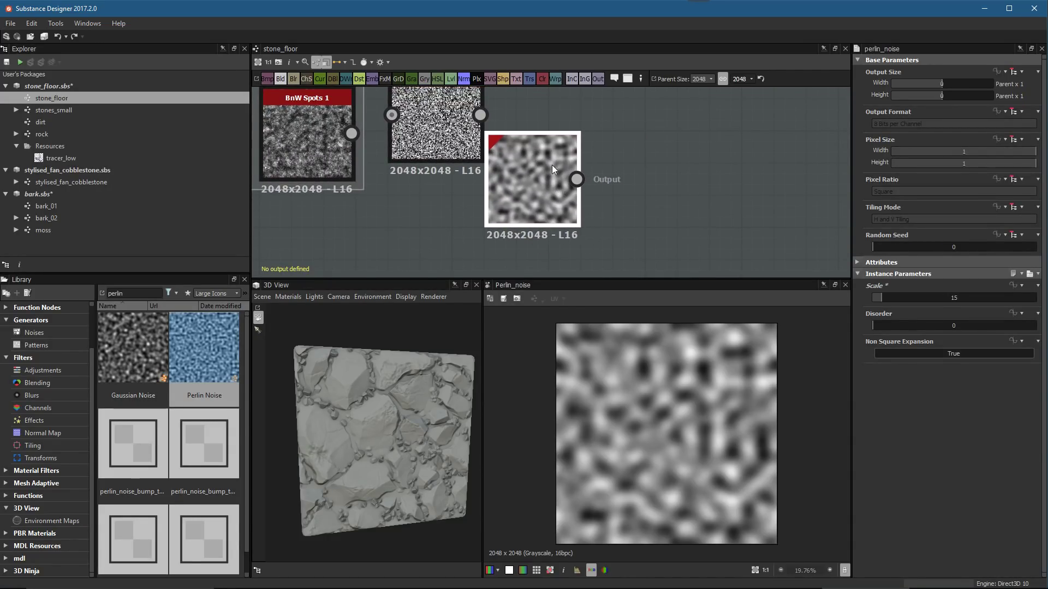
# Move BnW Spots 1 and Cells 4 farther away from Perlin Noise, then select Perlin Noise
pyautogui.moveTo(508, 157); pyautogui.dragTo(535, 186, button='middle')
pyautogui.scroll(-2, 535, 186)
pyautogui.moveTo(405, 166); pyautogui.dragTo(370, 173)
pyautogui.moveTo(483, 155); pyautogui.dragTo(432, 158)
pyautogui.scroll(1, 485, 189)
pyautogui.click(584, 174)
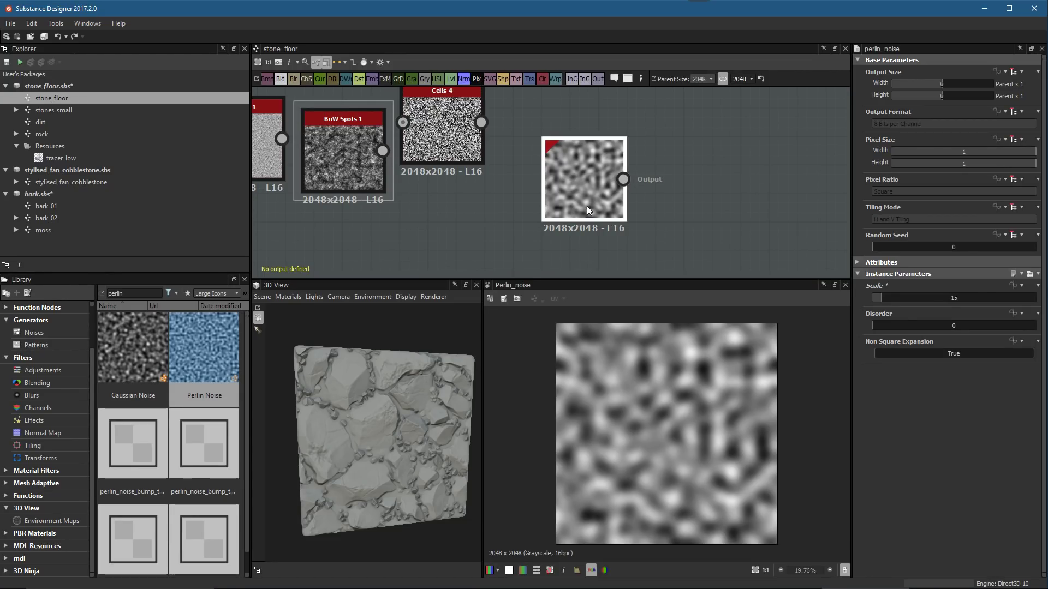
# Add a Gaussian Noise node beside Perlin Noise and set its Scale to 13
pyautogui.scroll(3, 636, 185)
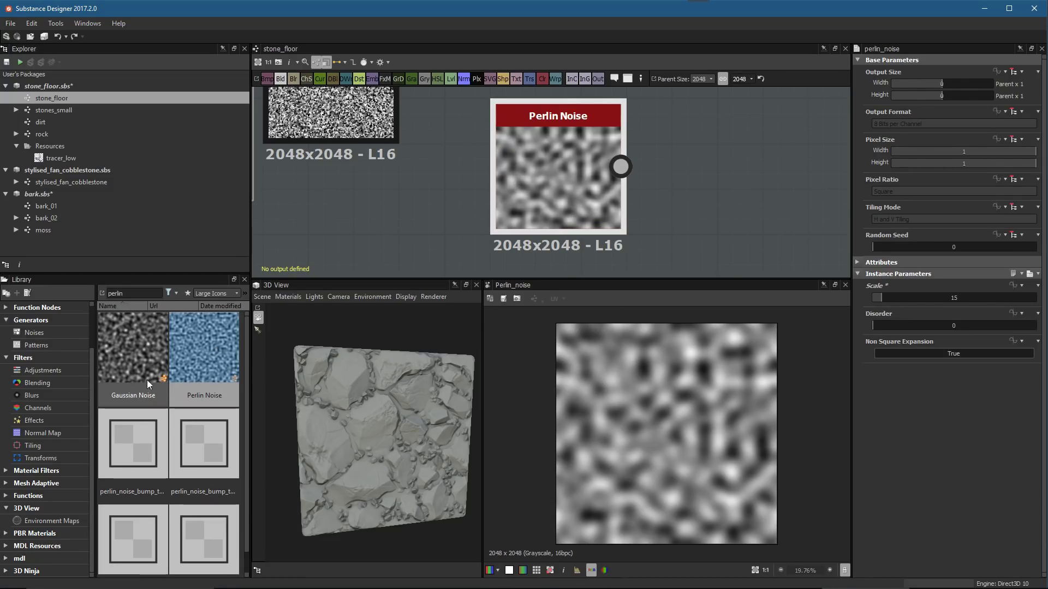
pyautogui.moveTo(122, 343); pyautogui.dragTo(716, 175)
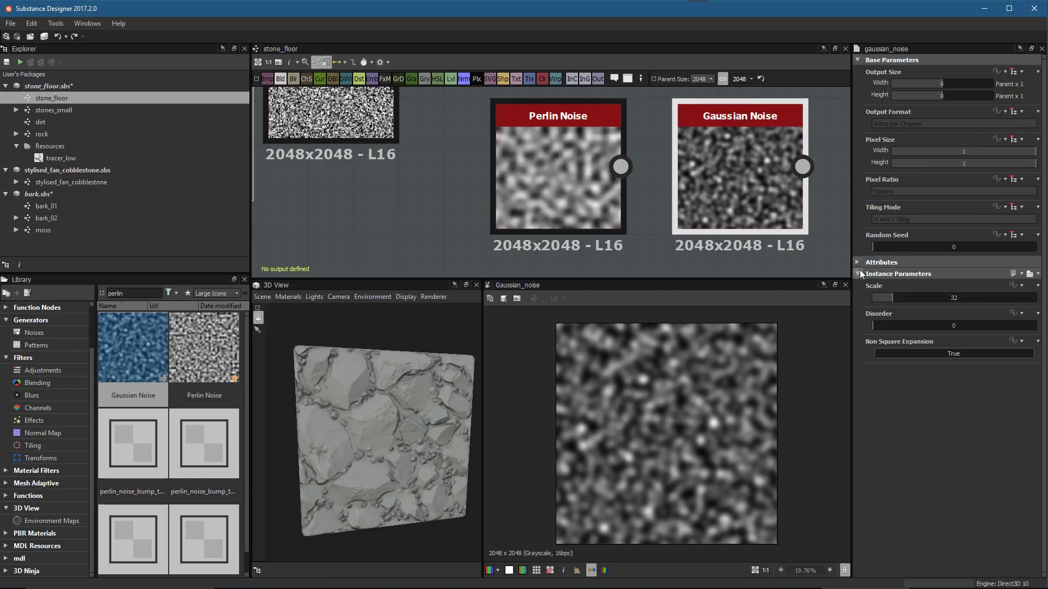
pyautogui.click(874, 297)
# Move Perlin Noise slightly away from Gaussian Noise and compare the two outputs in the 2D view
pyautogui.click(545, 208)
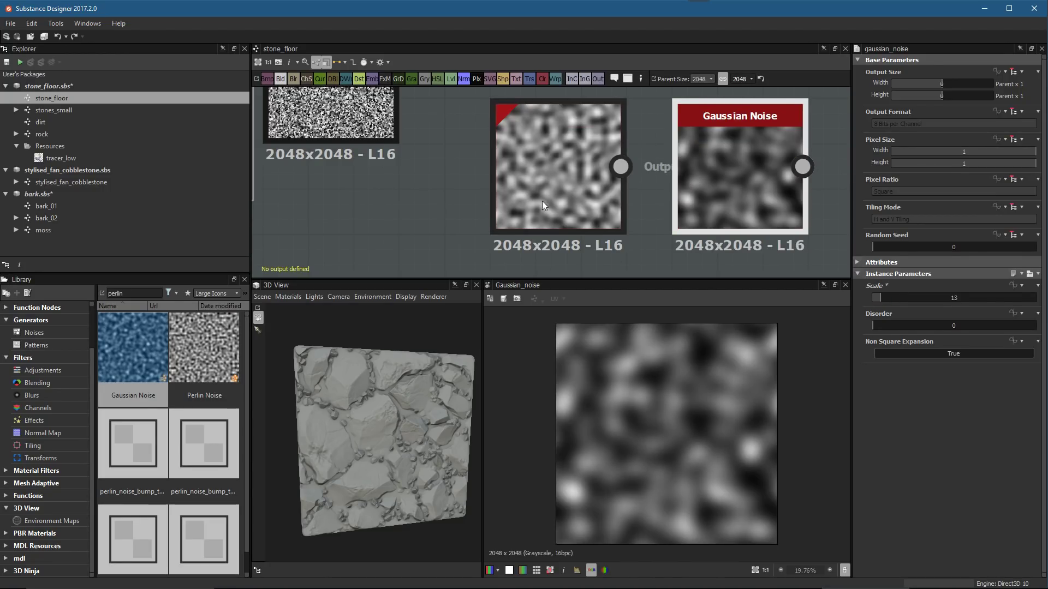
pyautogui.moveTo(559, 188); pyautogui.dragTo(513, 189)
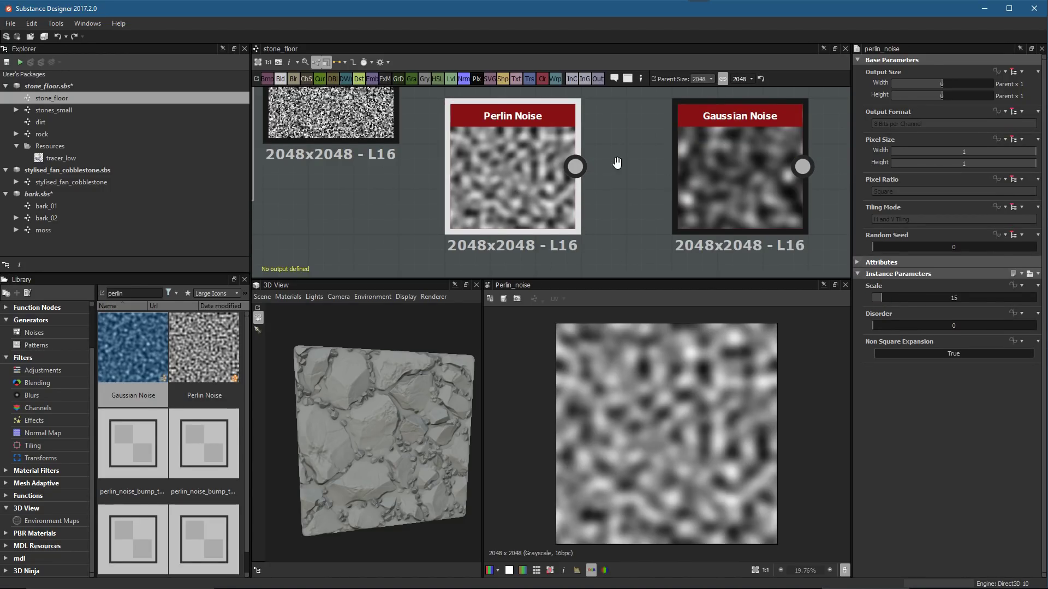
pyautogui.moveTo(588, 167); pyautogui.dragTo(582, 176, button='middle')
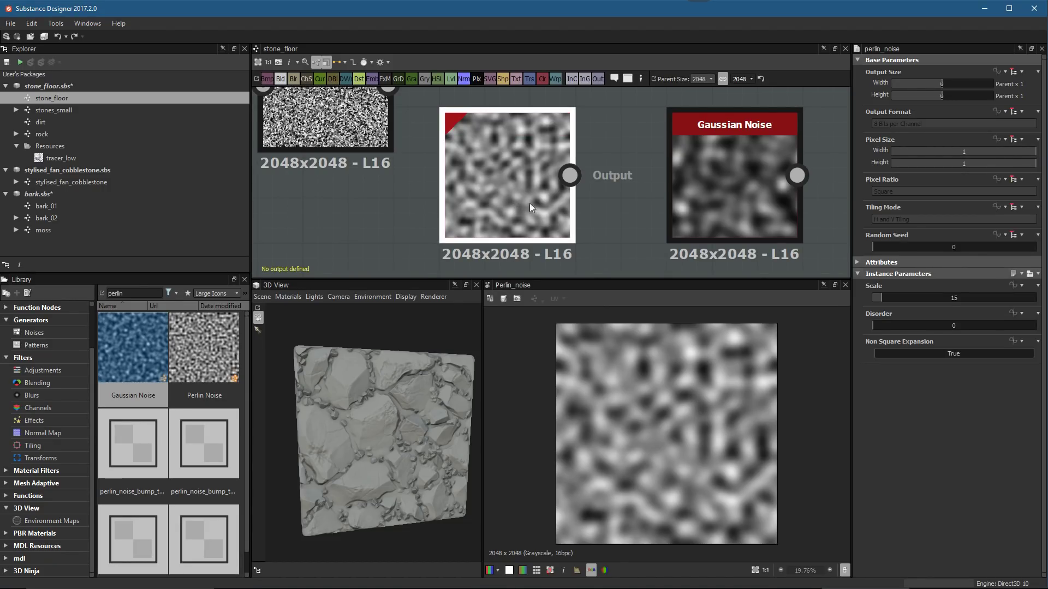
pyautogui.click(732, 188)
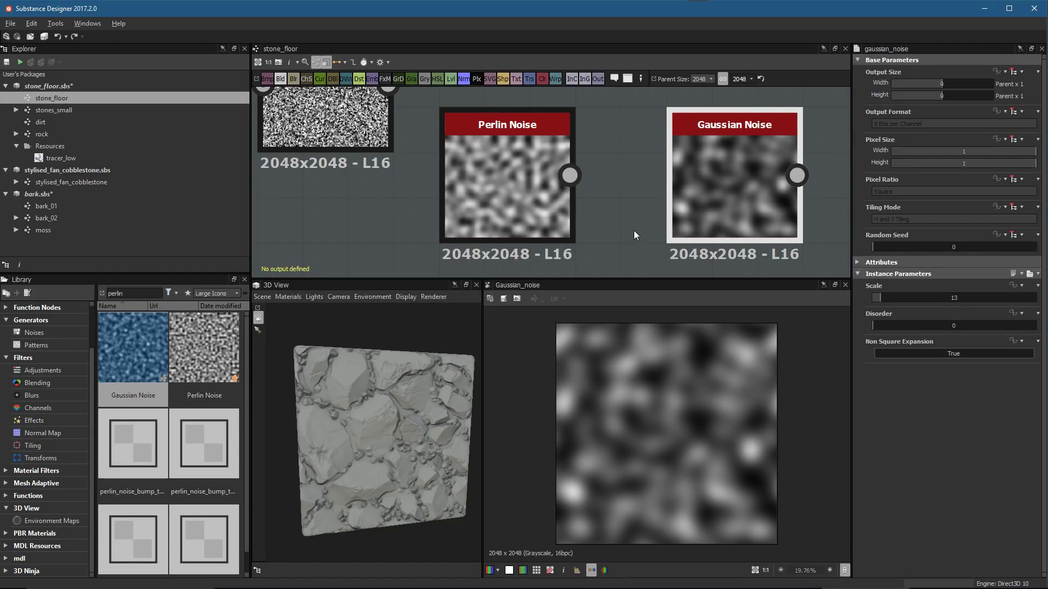
# Delete all five noise nodes from the stone_floor graph
pyautogui.scroll(-5, 634, 234)
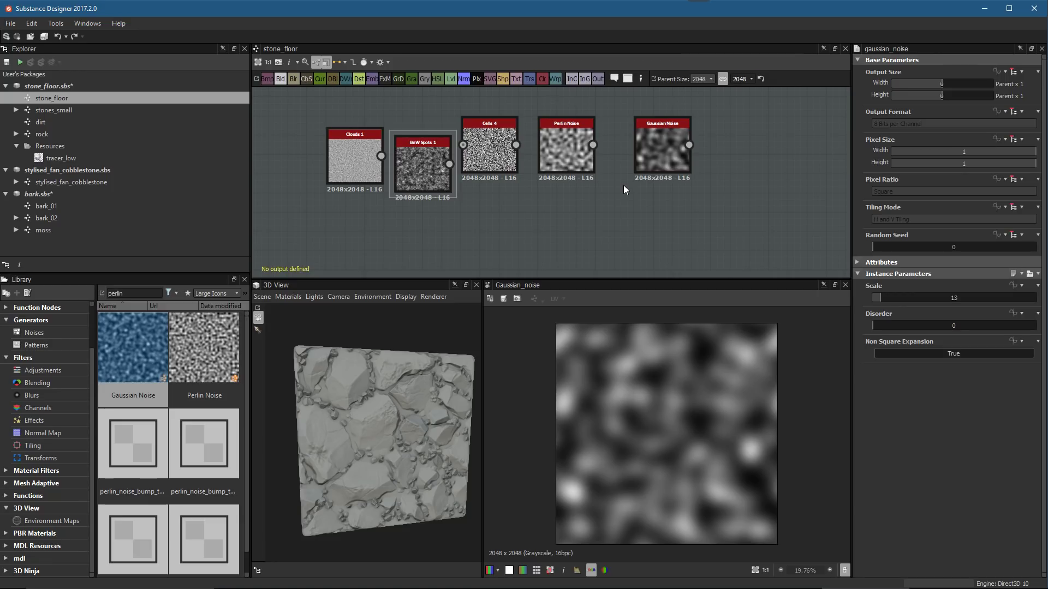
pyautogui.moveTo(547, 139); pyautogui.dragTo(564, 138, button='middle')
pyautogui.moveTo(328, 119); pyautogui.dragTo(704, 157)
pyautogui.press('Delete')
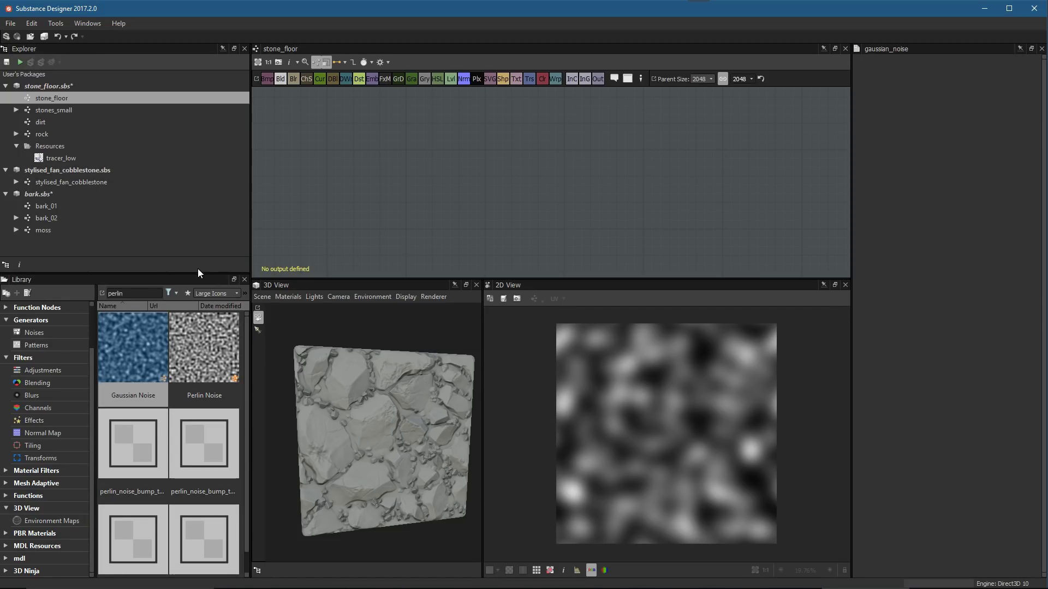
# Enlarge the library area, search it for wood and browse the matching items
pyautogui.moveTo(198, 273); pyautogui.dragTo(163, 244)
pyautogui.click(142, 261)
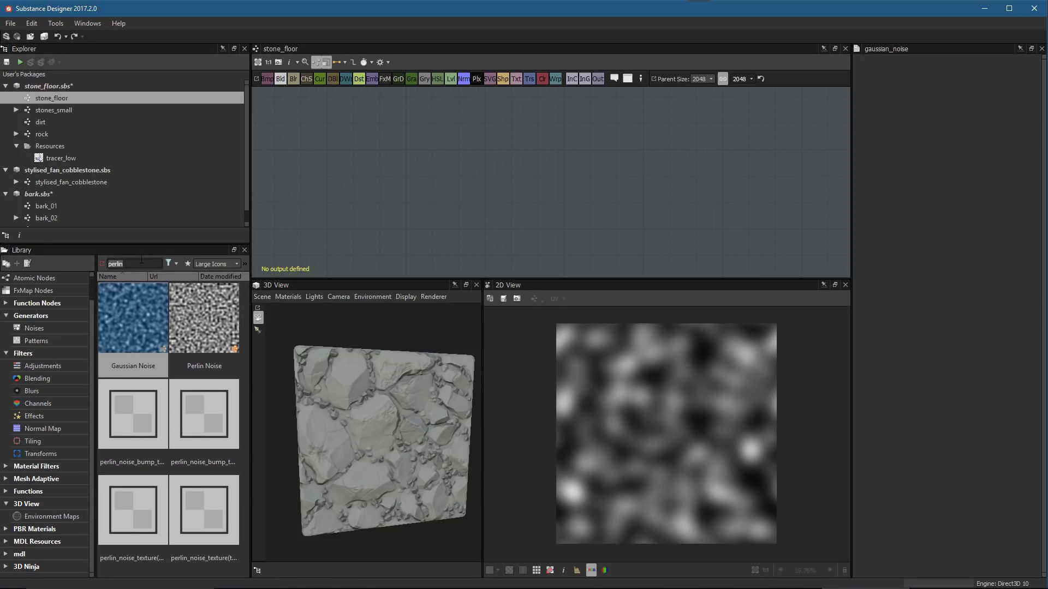
pyautogui.write('wood')
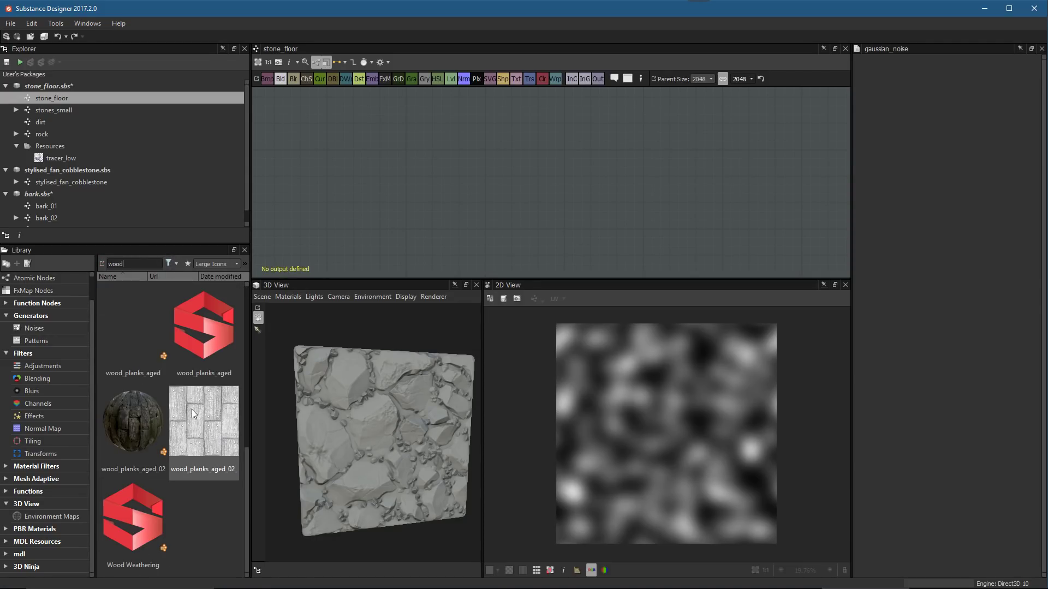
pyautogui.scroll(5, 207, 372)
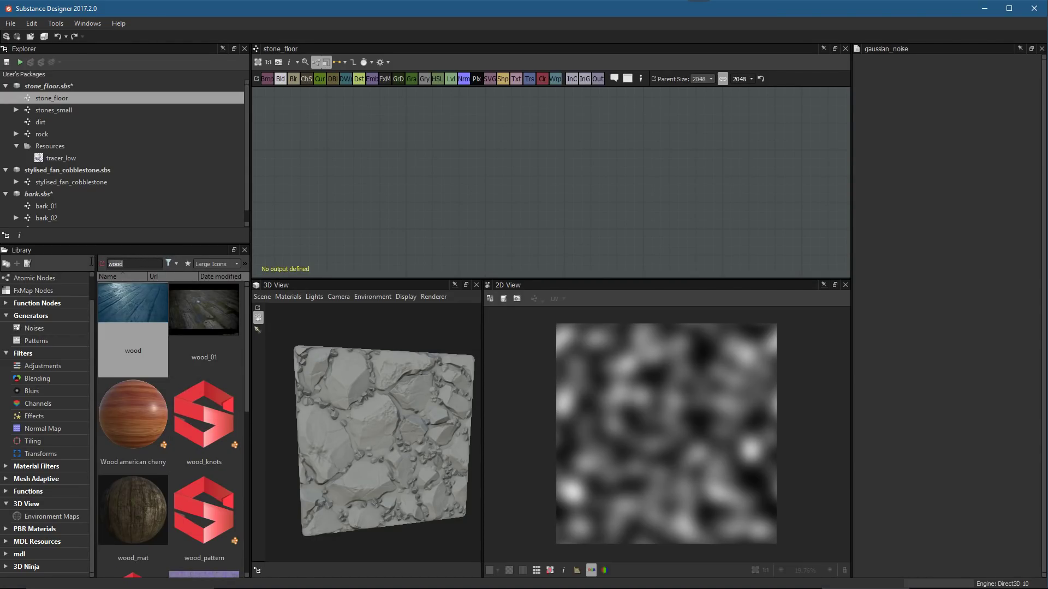
# Show the library's Noises category, search for directional and look through the directional noises
pyautogui.click(60, 327)
pyautogui.moveTo(246, 303); pyautogui.dragTo(234, 246)
pyautogui.click(141, 266)
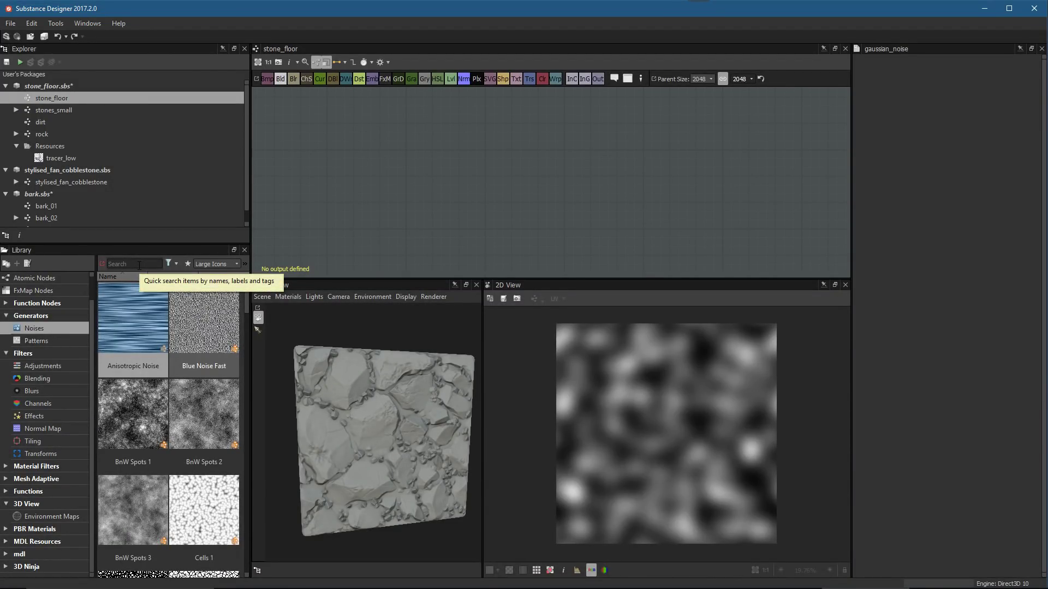
pyautogui.write('dirct')
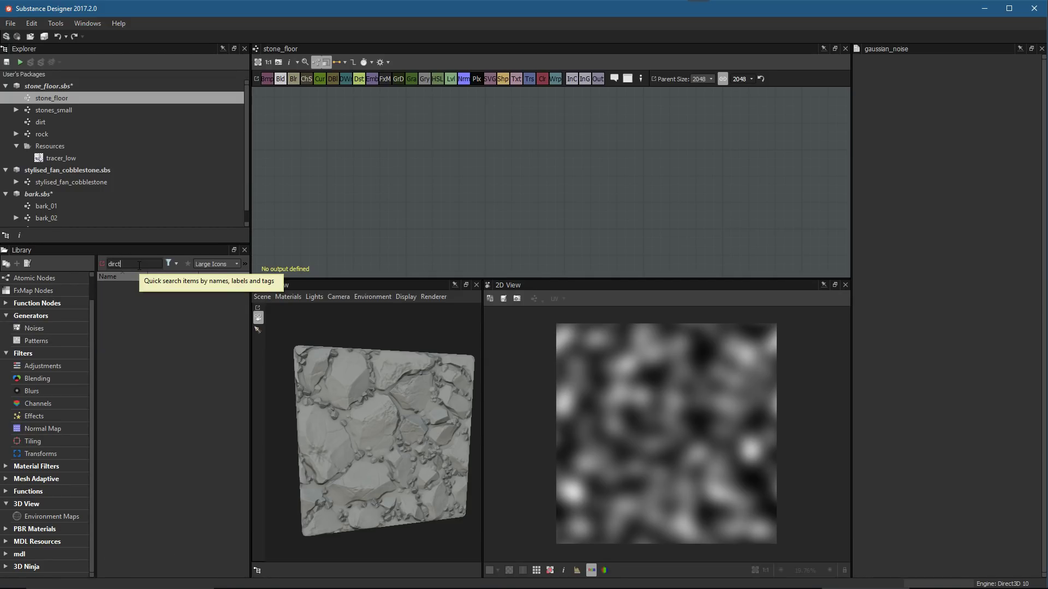
pyautogui.press('BackSpace')
pyautogui.press('BackSpace')
pyautogui.write('ectional')
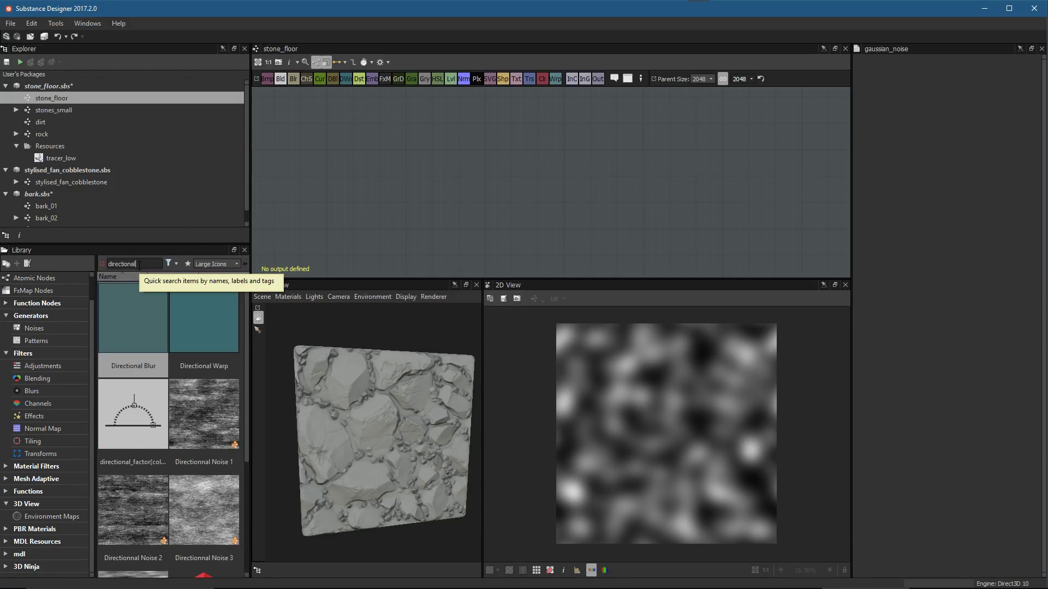
pyautogui.scroll(-3, 191, 341)
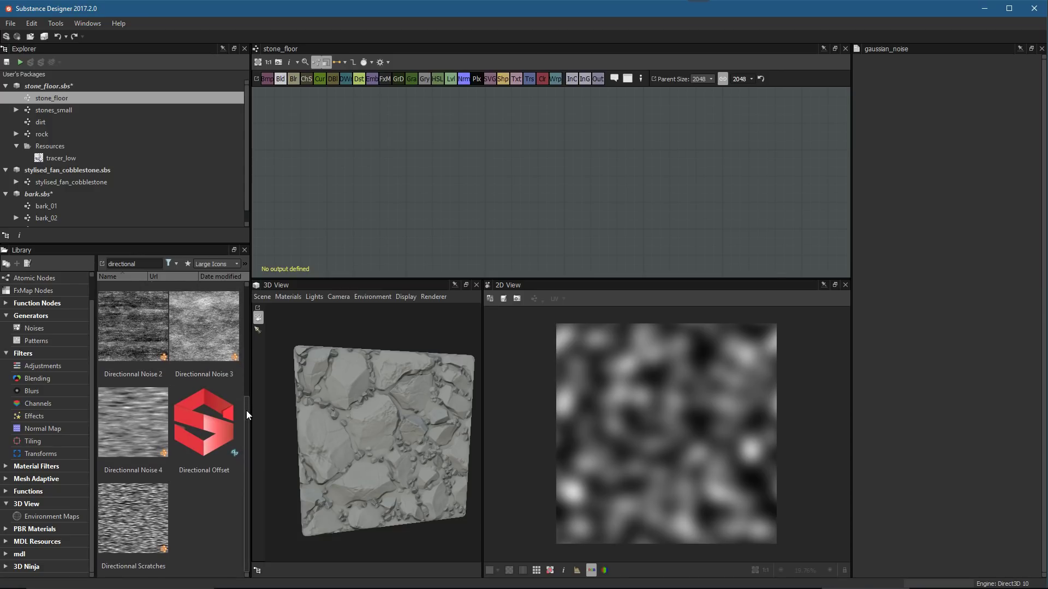
pyautogui.scroll(2, 247, 411)
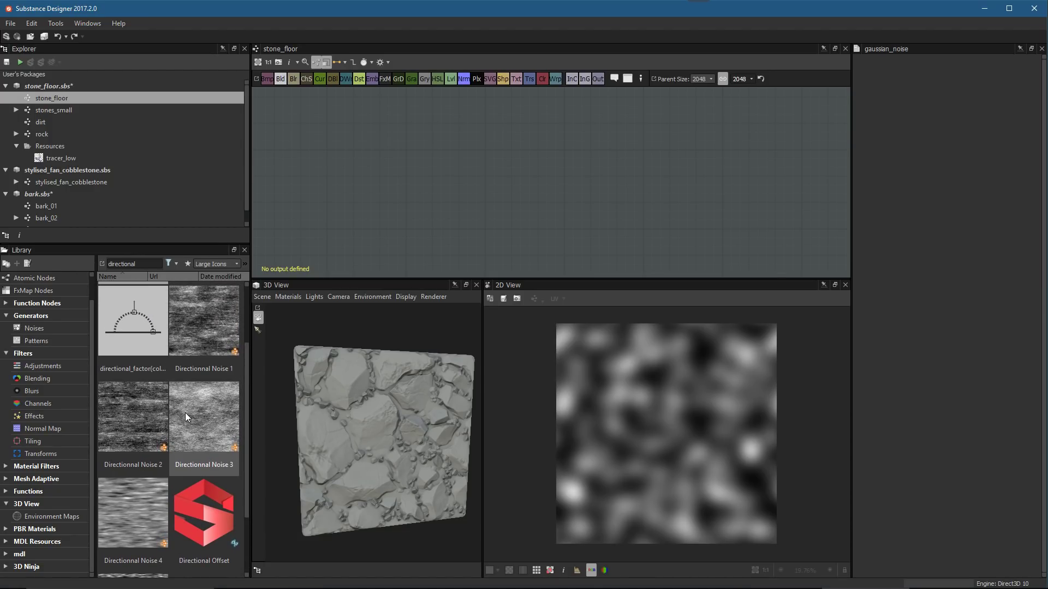
pyautogui.moveTo(246, 362); pyautogui.dragTo(247, 331)
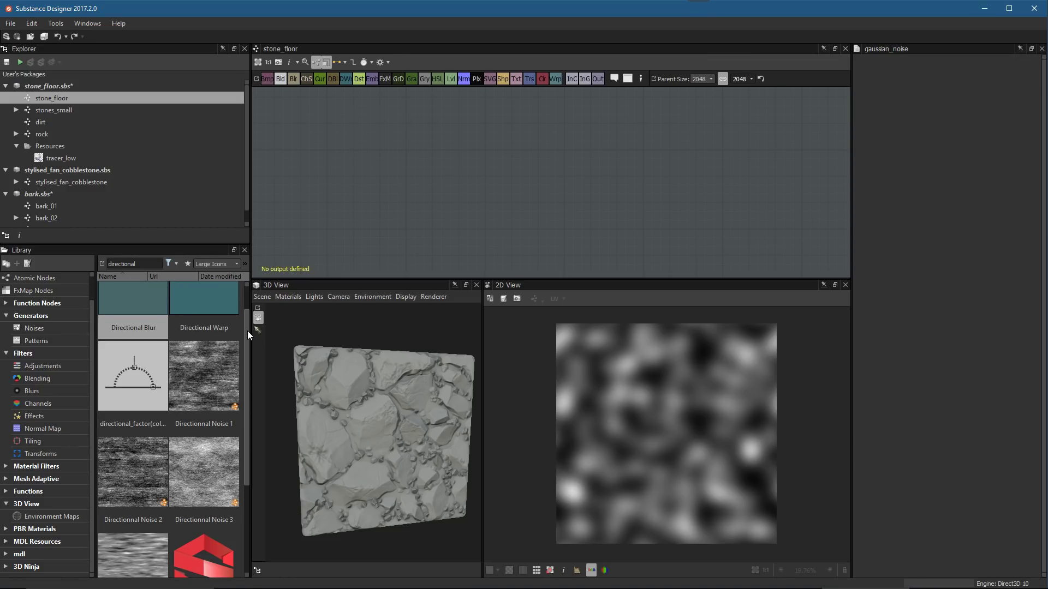
# Add a Directionnal Noise 1 node to the empty graph and display its output in the 2D view
pyautogui.moveTo(208, 362); pyautogui.dragTo(484, 182)
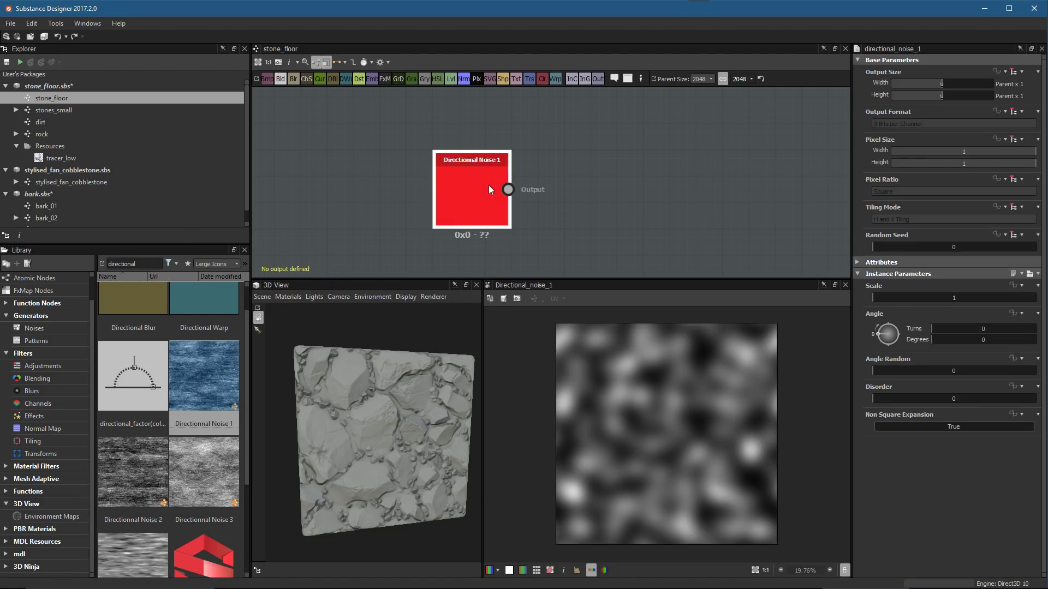
pyautogui.doubleClick(480, 187)
pyautogui.scroll(1, 756, 412)
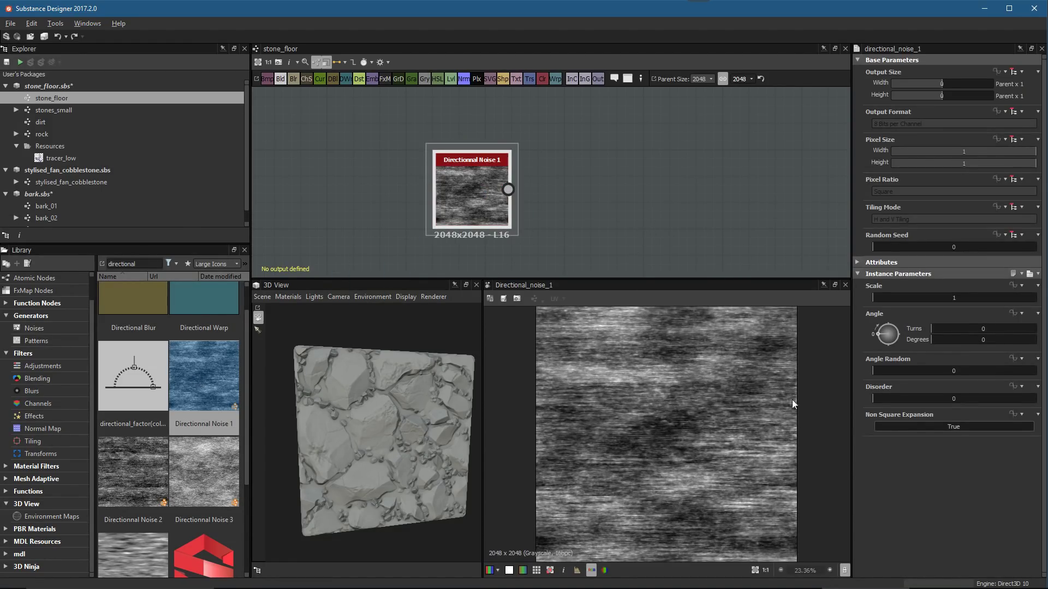
# Set Directionnal Noise 1's Angle to -89 degrees and Disorder to 0.08, keeping Angle Random at 0
pyautogui.moveTo(882, 339); pyautogui.dragTo(890, 399)
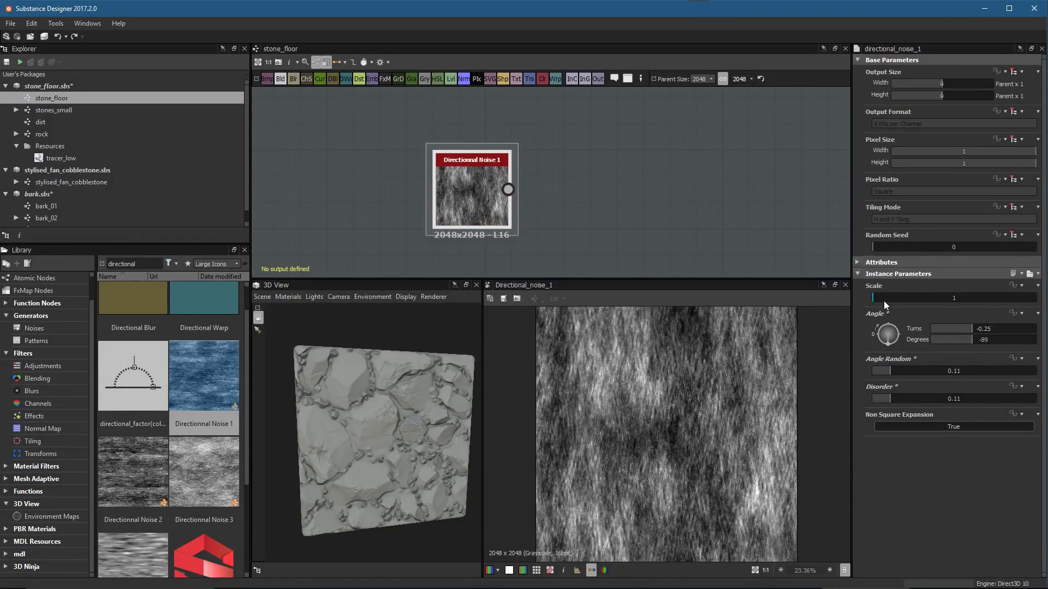
pyautogui.moveTo(891, 398)
pyautogui.mouseDown()
pyautogui.moveTo(855, 399)
pyautogui.moveTo(886, 371)
pyautogui.moveTo(872, 369)
pyautogui.moveTo(885, 398)
pyautogui.mouseUp()
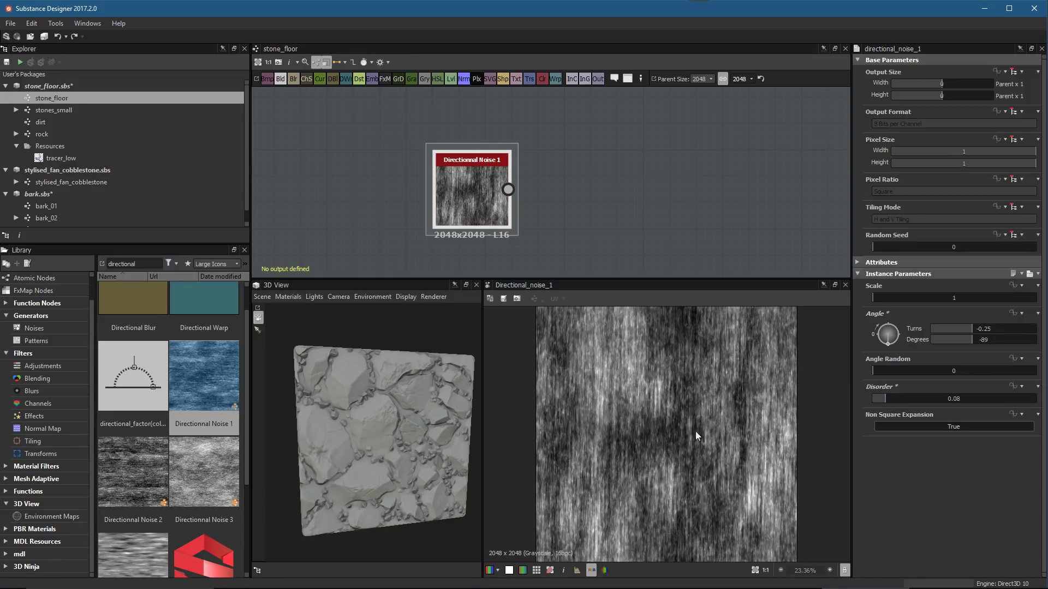
pyautogui.scroll(-1, 726, 428)
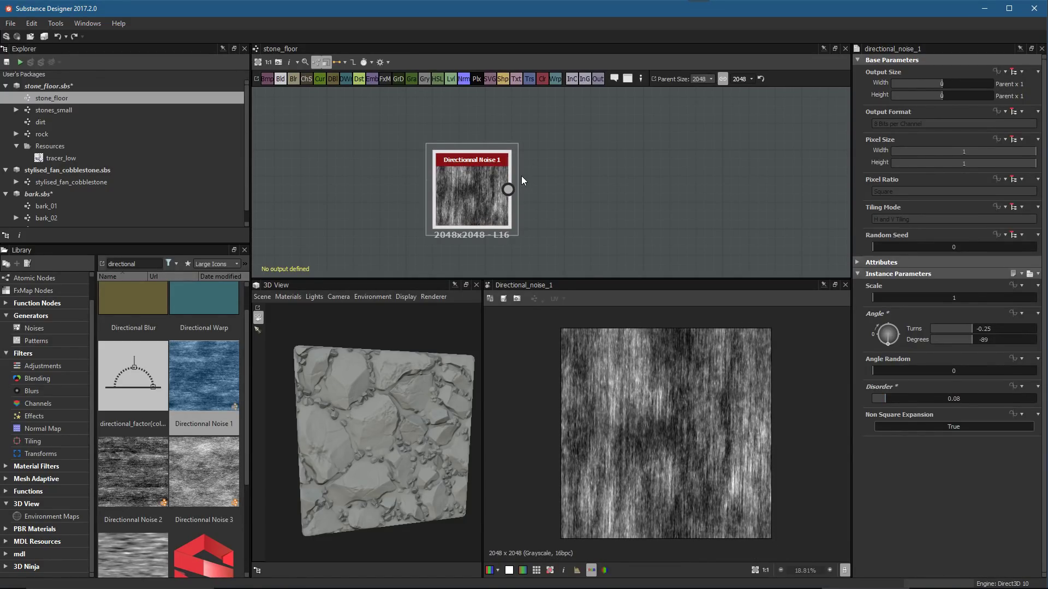
# Move Directionnal Noise 1 aside, search the library for cells and add a Cells 4 node beside it
pyautogui.moveTo(508, 192); pyautogui.dragTo(391, 159)
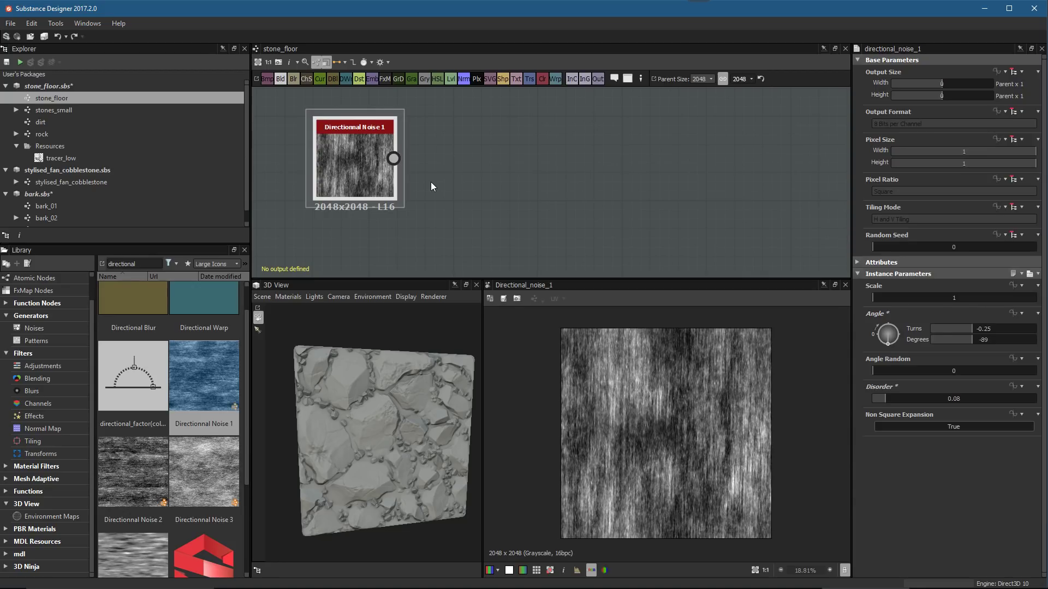
pyautogui.doubleClick(122, 263)
pyautogui.write('cell4')
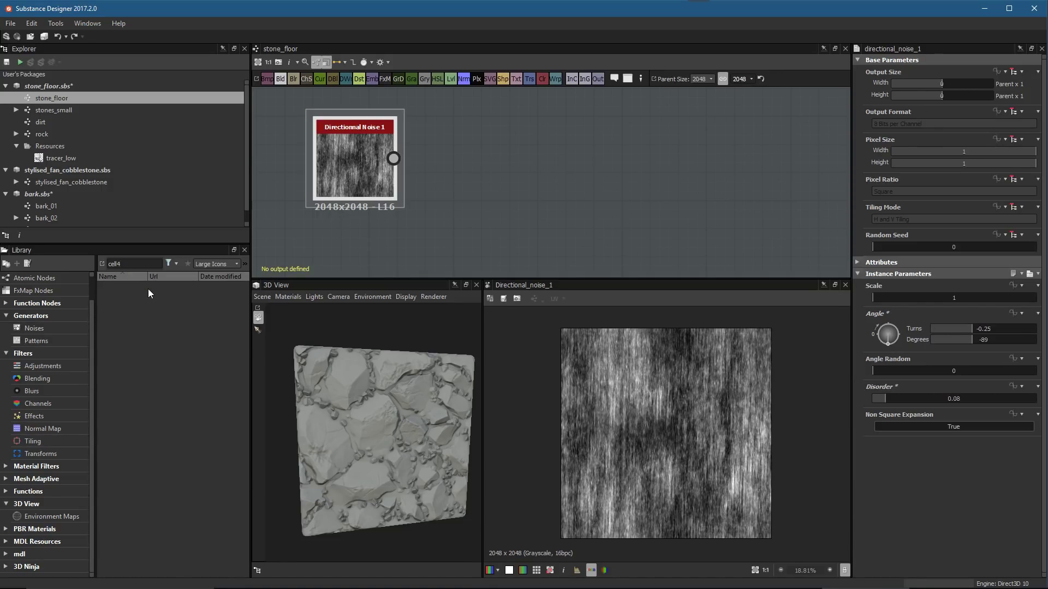
pyautogui.press('BackSpace')
pyautogui.write('s')
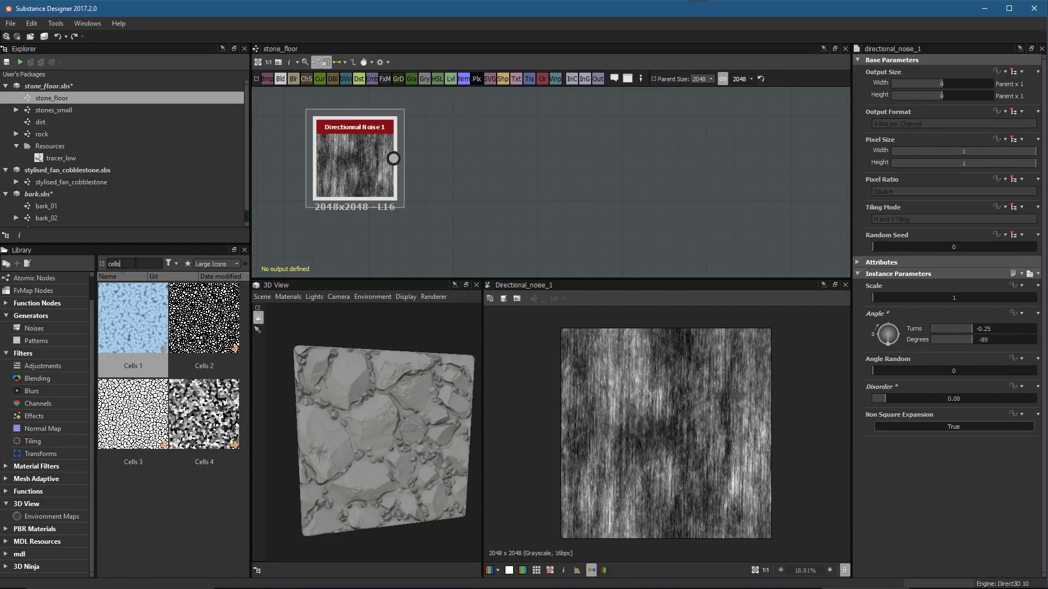
pyautogui.moveTo(204, 415); pyautogui.dragTo(611, 185)
pyautogui.scroll(2, 612, 186)
pyautogui.moveTo(611, 186); pyautogui.dragTo(577, 213, button='middle')
pyautogui.scroll(1, 577, 213)
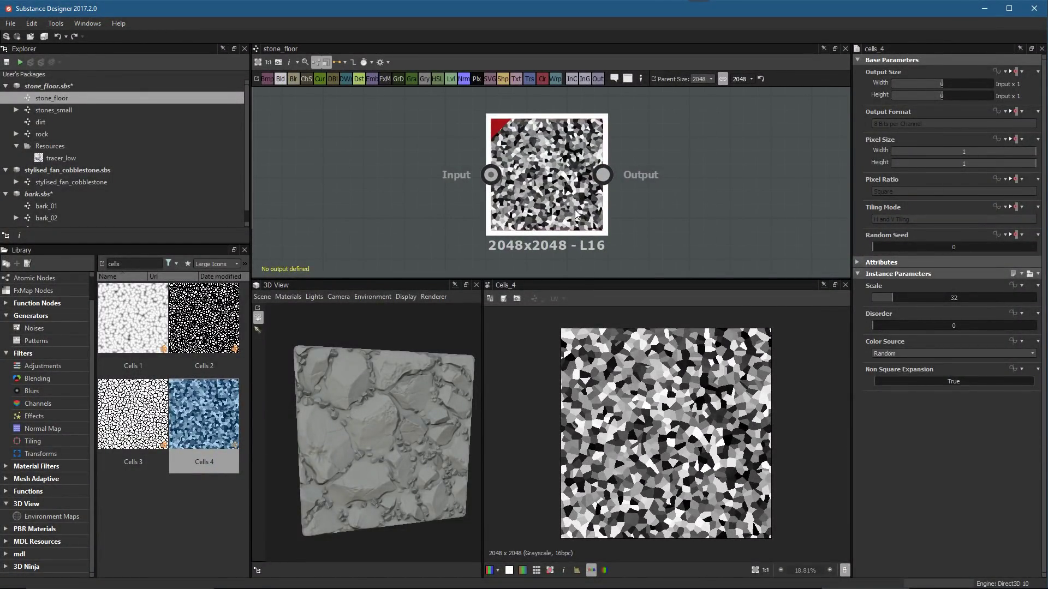
# Set the Cells 4 node's Scale to 34
pyautogui.moveTo(608, 176); pyautogui.dragTo(682, 187, button='middle')
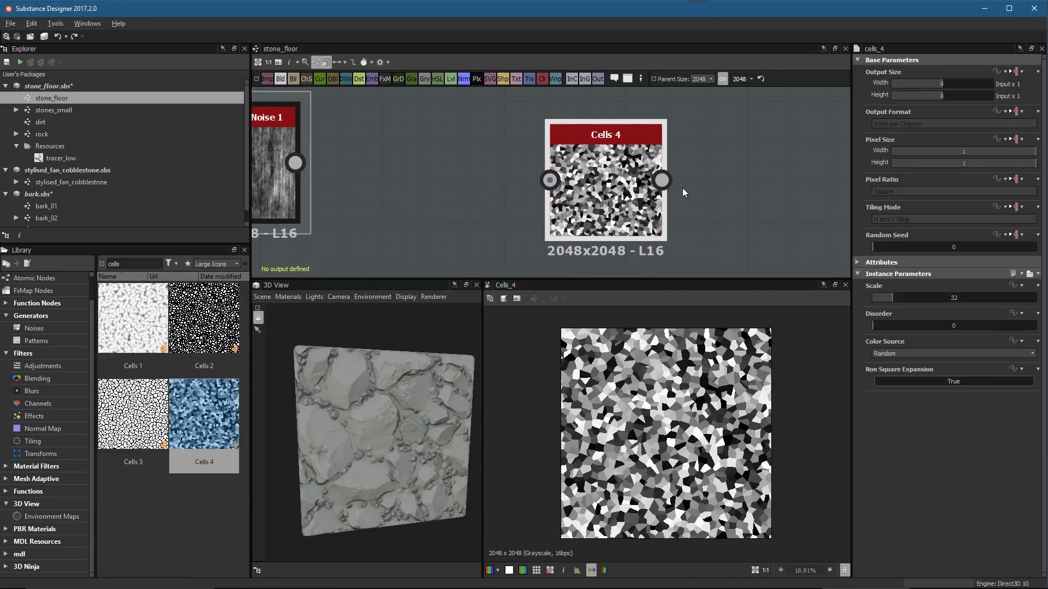
pyautogui.moveTo(917, 299); pyautogui.dragTo(896, 302)
pyautogui.scroll(1, 627, 164)
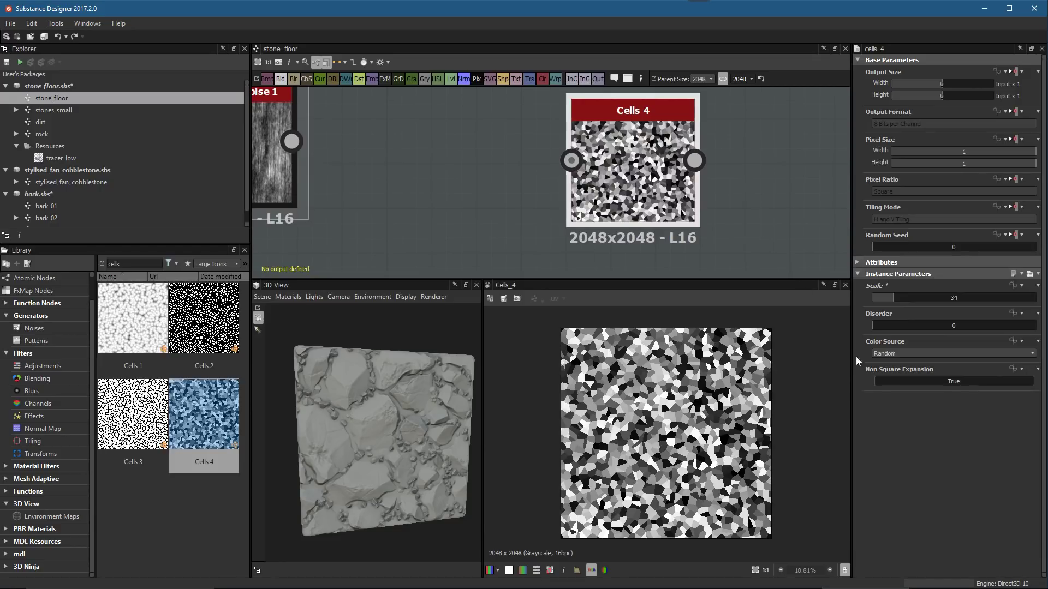
# Set Cells 4's Color Source to Pseudo Random (manual seed) and its Pseudo Random Seed to 3
pyautogui.click(892, 355)
pyautogui.click(884, 356)
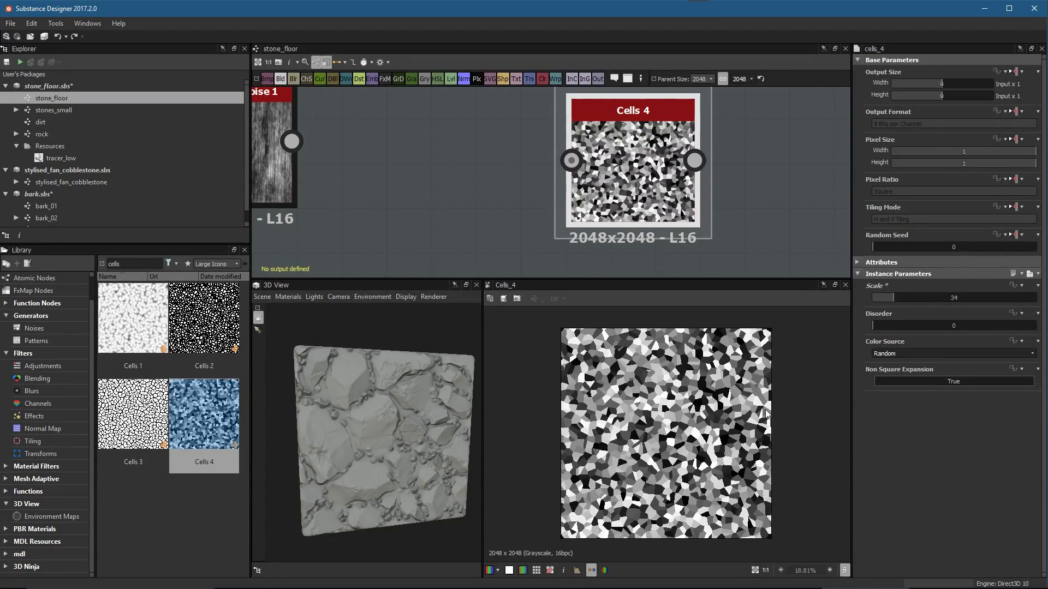
pyautogui.scroll(2, 685, 407)
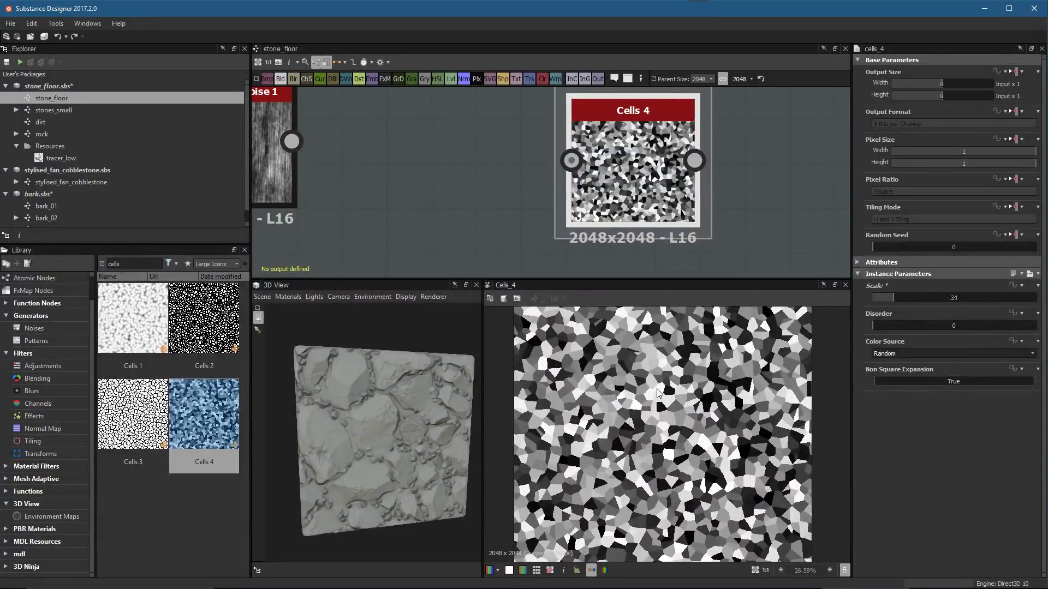
pyautogui.click(889, 354)
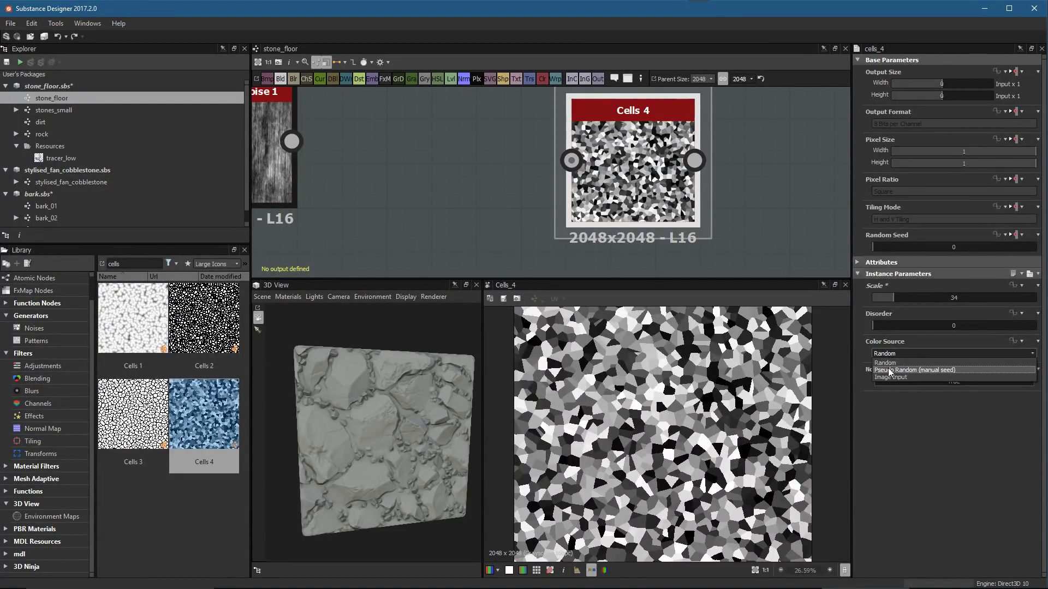
pyautogui.click(888, 366)
pyautogui.moveTo(884, 378); pyautogui.dragTo(929, 377)
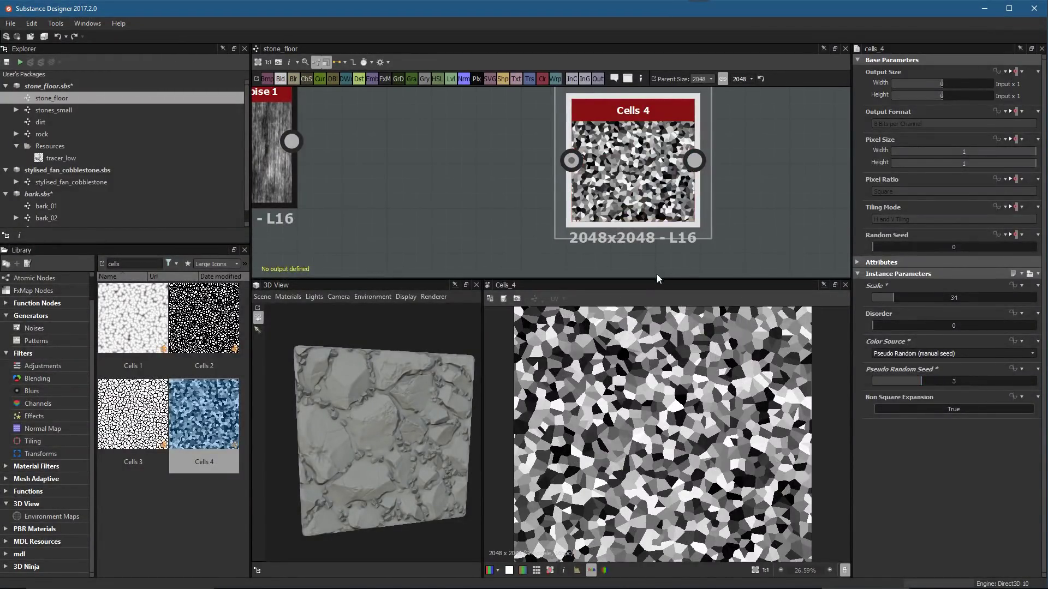
# Switch the Cells 4 node's Color Source to Image Input
pyautogui.moveTo(657, 278); pyautogui.dragTo(660, 162)
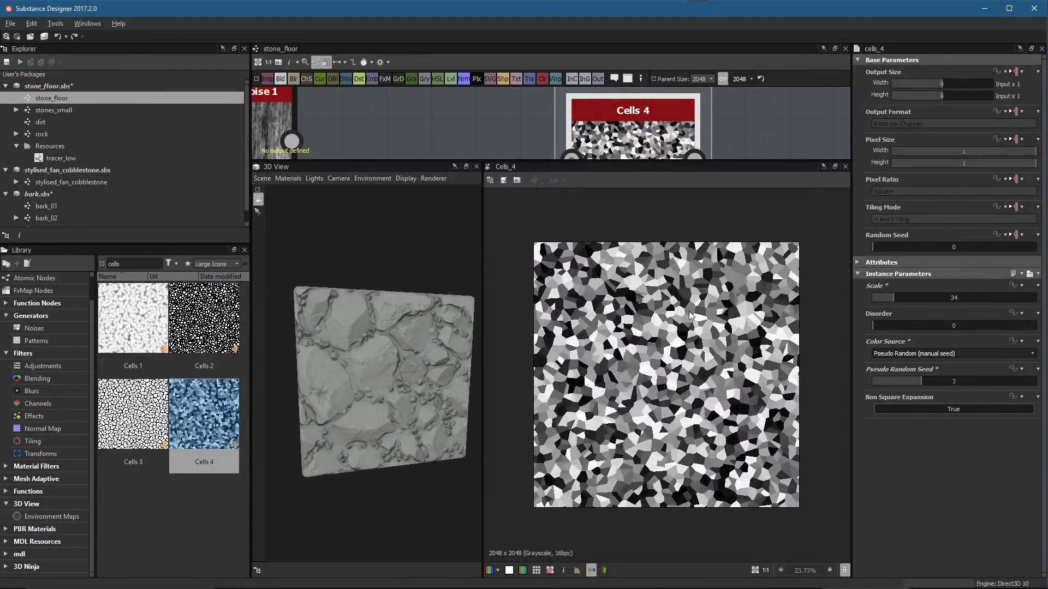
pyautogui.moveTo(927, 379); pyautogui.dragTo(906, 381)
pyautogui.click(912, 354)
pyautogui.click(888, 370)
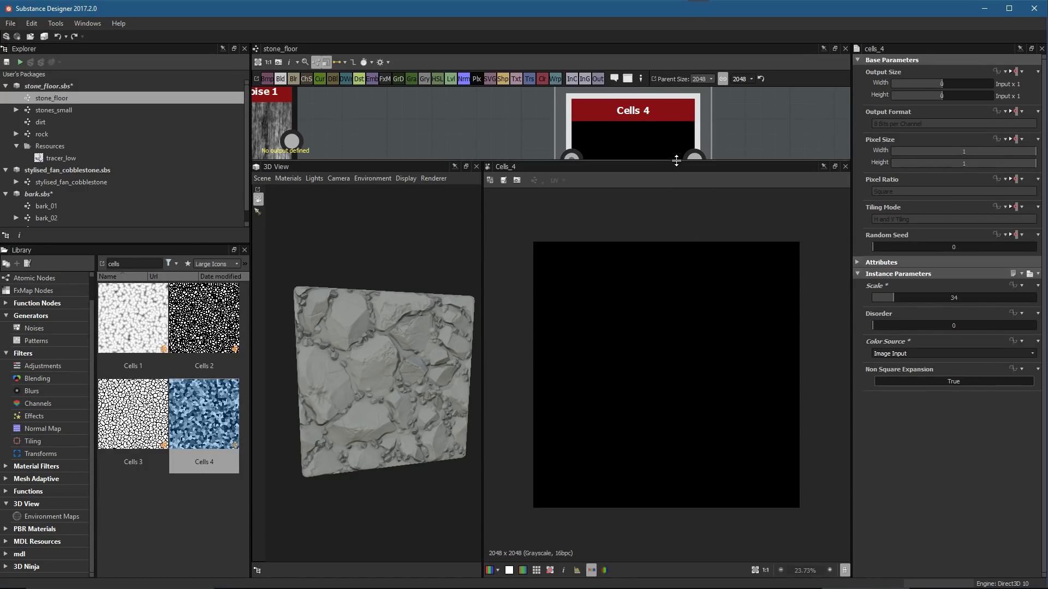
# Add a Shape node between Directionnal Noise 1 and Cells 4 and set its Pattern to Paraboloid
pyautogui.moveTo(677, 164); pyautogui.dragTo(677, 289)
pyautogui.scroll(-5, 650, 195)
pyautogui.scroll(5, 655, 196)
pyautogui.moveTo(666, 197); pyautogui.dragTo(539, 178)
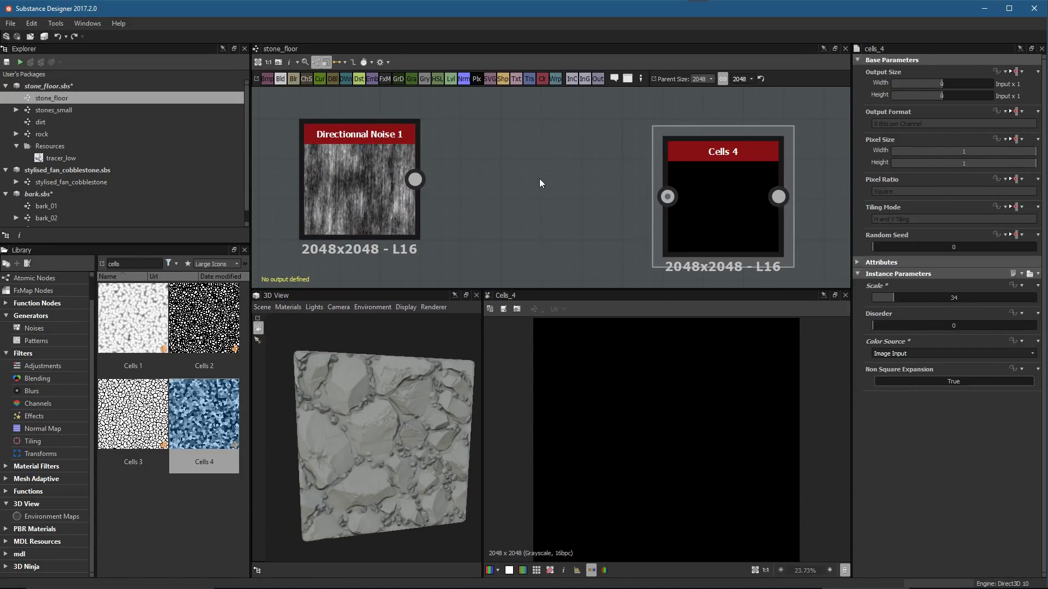
pyautogui.write('shape')
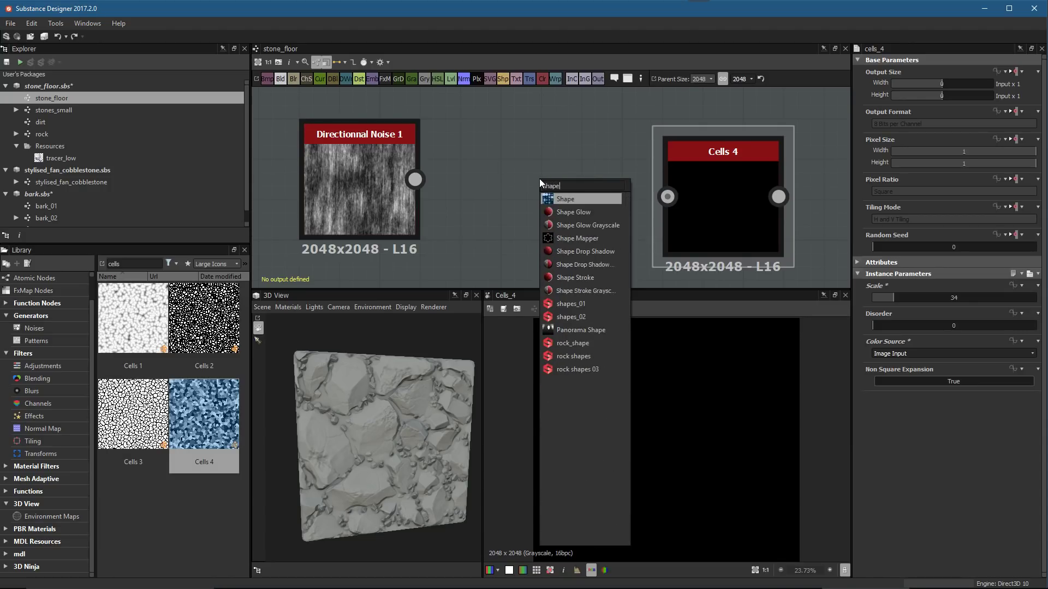
pyautogui.click(565, 199)
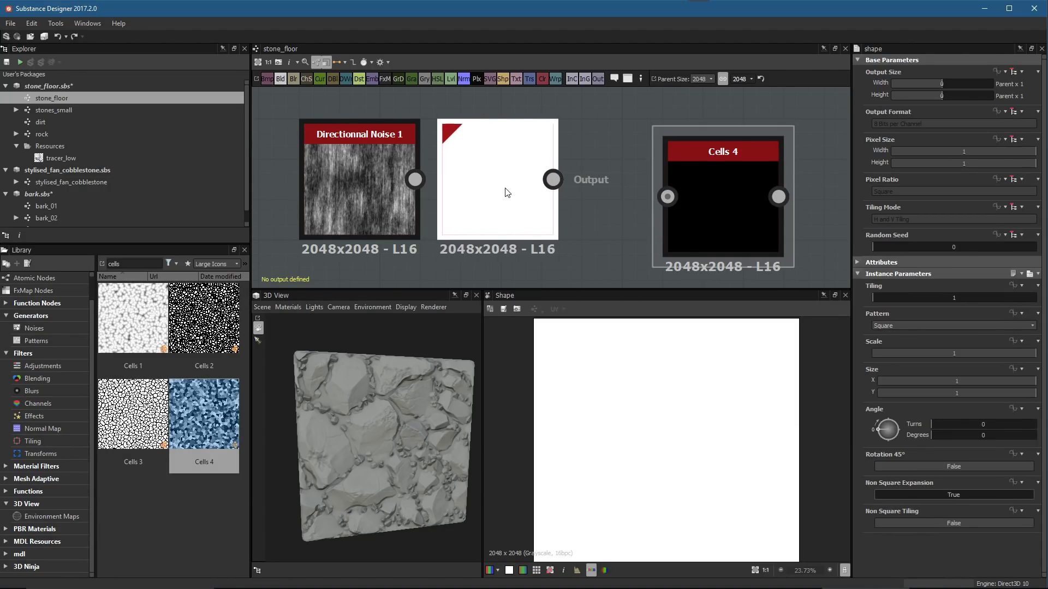
pyautogui.click(898, 326)
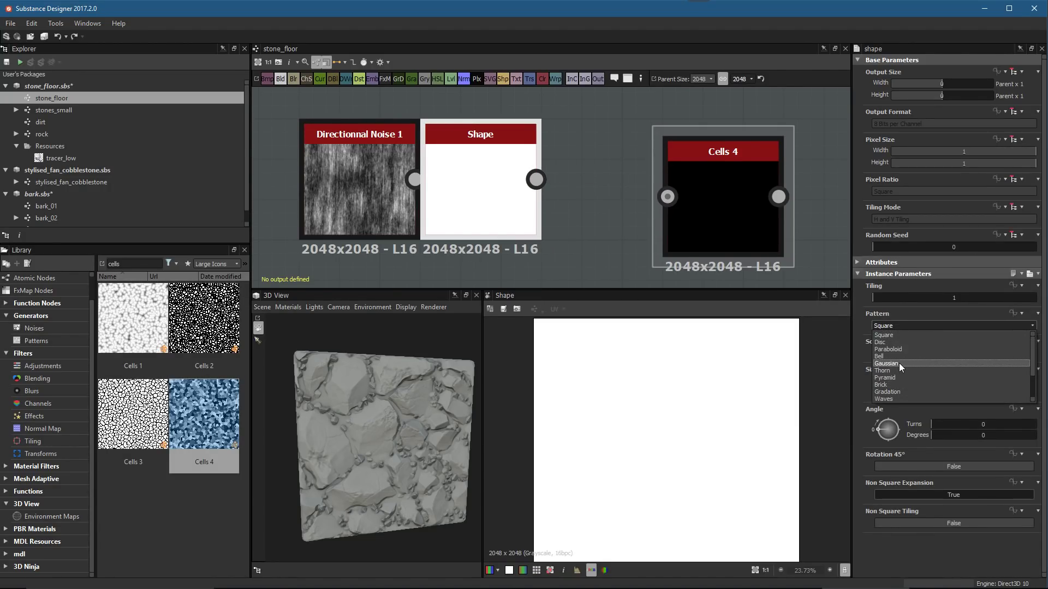
pyautogui.click(902, 349)
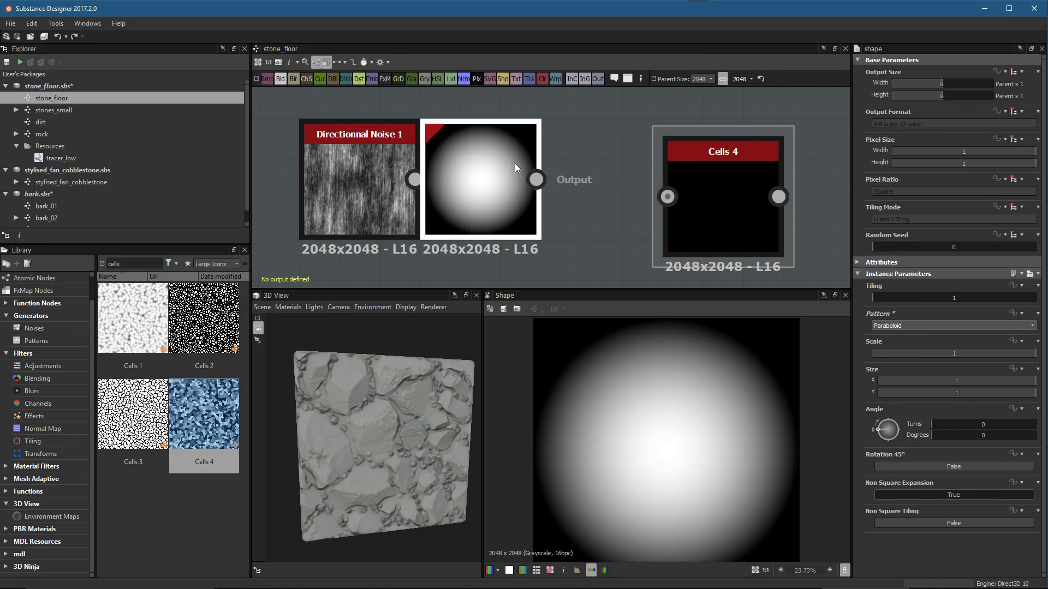
# Space out the nodes, connect the Shape output to the Cells 4 input and show Cells 4 in the 2D view
pyautogui.moveTo(512, 164); pyautogui.dragTo(534, 165)
pyautogui.scroll(-1, 584, 193)
pyautogui.moveTo(542, 175); pyautogui.dragTo(523, 167, button='middle')
pyautogui.moveTo(414, 175); pyautogui.dragTo(381, 175)
pyautogui.moveTo(540, 172); pyautogui.dragTo(629, 186)
pyautogui.moveTo(666, 201); pyautogui.dragTo(639, 192, button='middle')
pyautogui.doubleClick(637, 187)
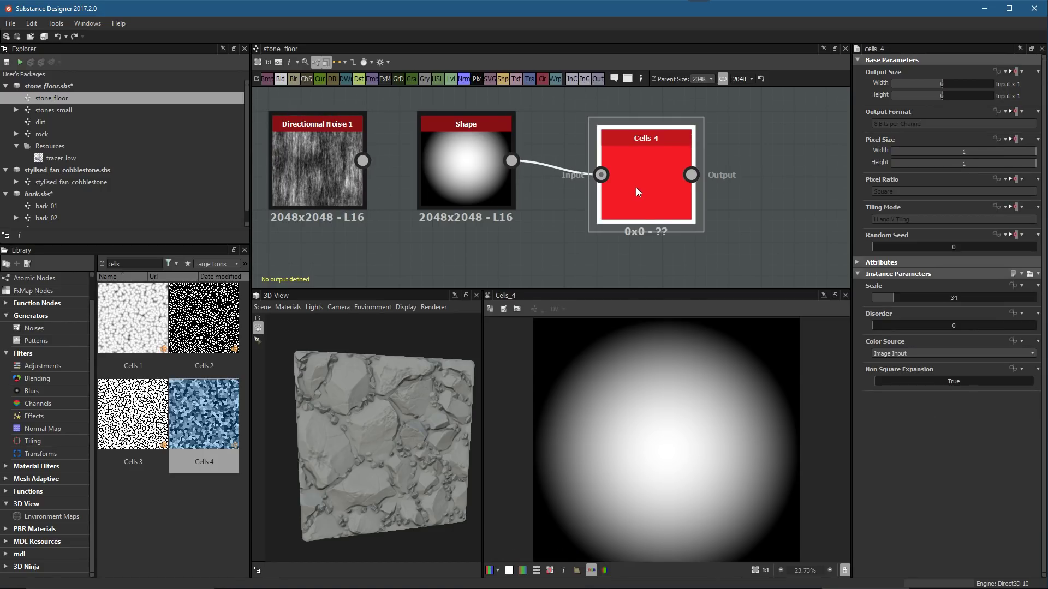
# Reduce the Shape node's Scale to 0.59
pyautogui.click(494, 179)
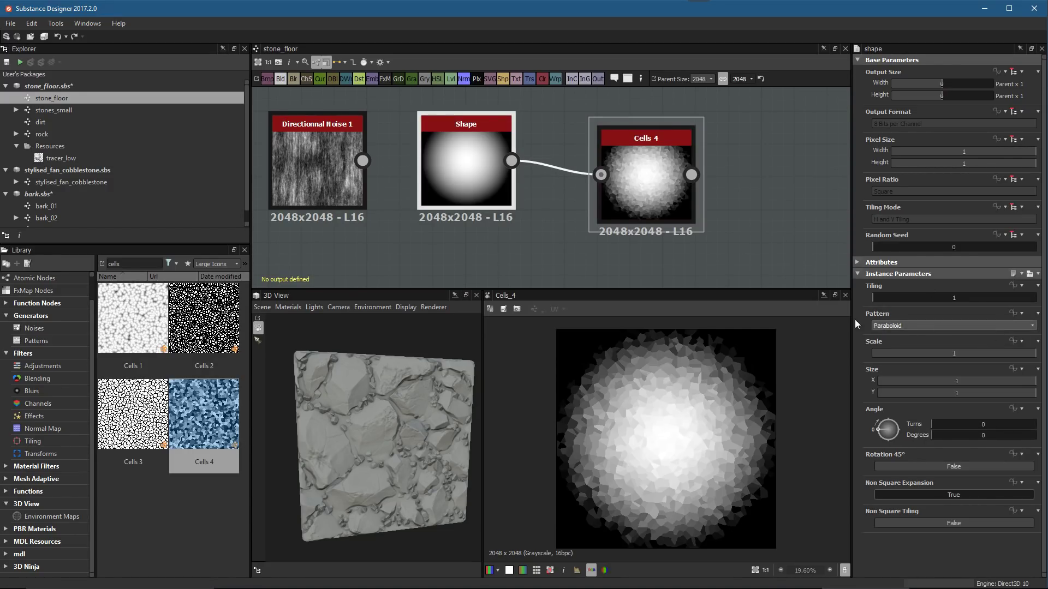
pyautogui.click(982, 355)
pyautogui.moveTo(983, 356); pyautogui.dragTo(969, 354)
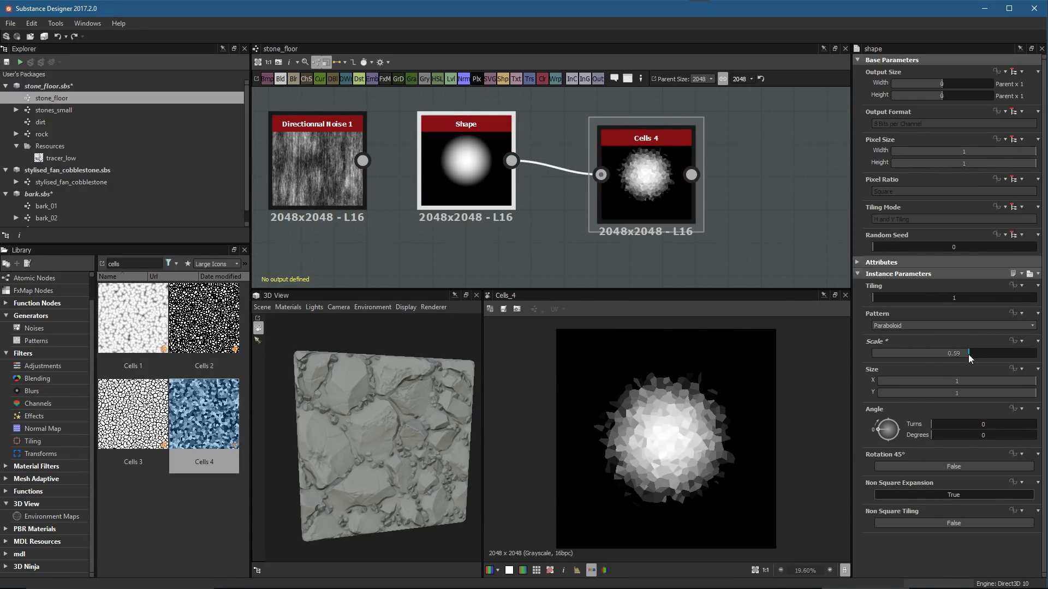
# Set Cells 4's Scale to 19 and Disorder to 0.15, and line the node up with Shape
pyautogui.scroll(2, 618, 189)
pyautogui.click(659, 170)
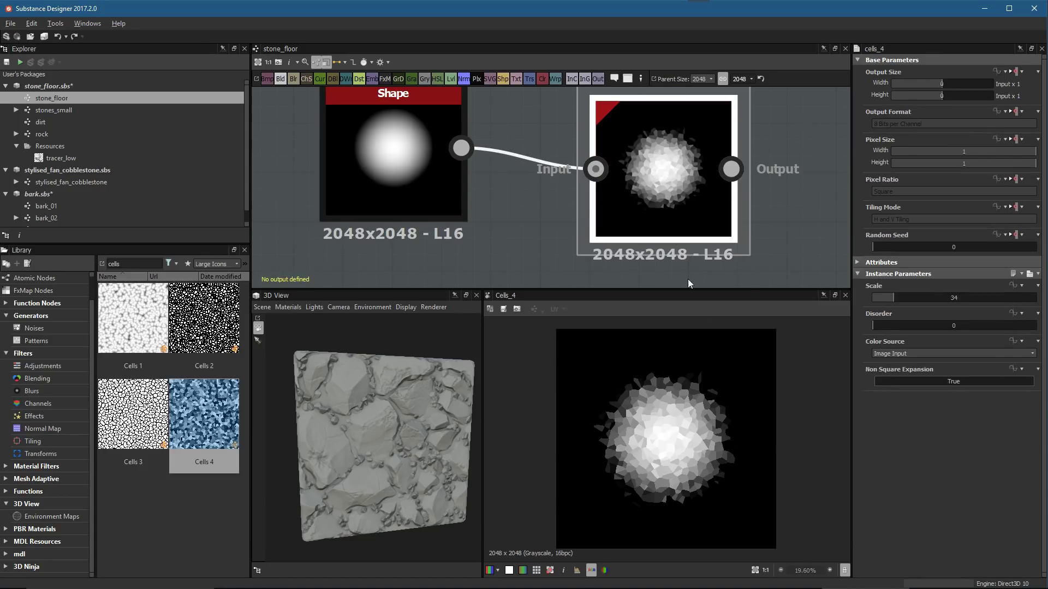
pyautogui.scroll(1, 694, 418)
pyautogui.scroll(1, 682, 416)
pyautogui.moveTo(885, 302); pyautogui.dragTo(897, 330)
pyautogui.scroll(-2, 626, 195)
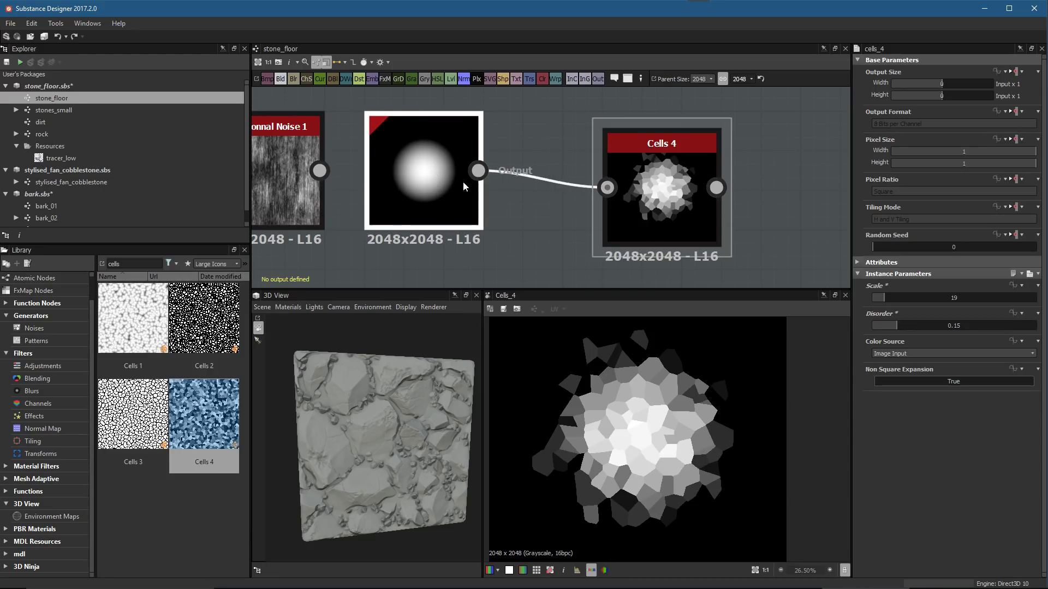
pyautogui.moveTo(677, 194); pyautogui.dragTo(717, 178)
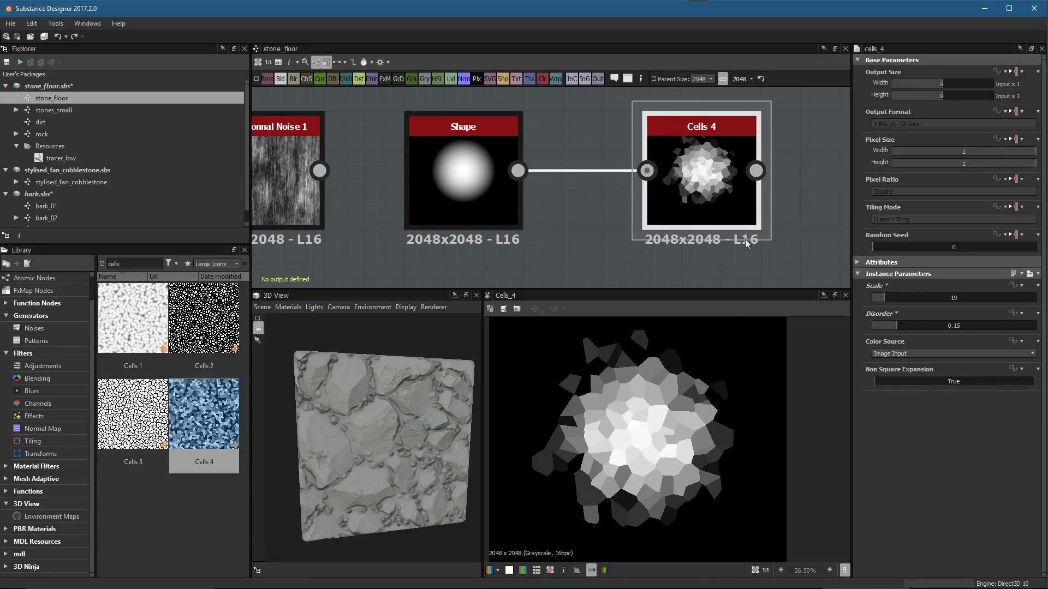
pyautogui.scroll(-1, 656, 168)
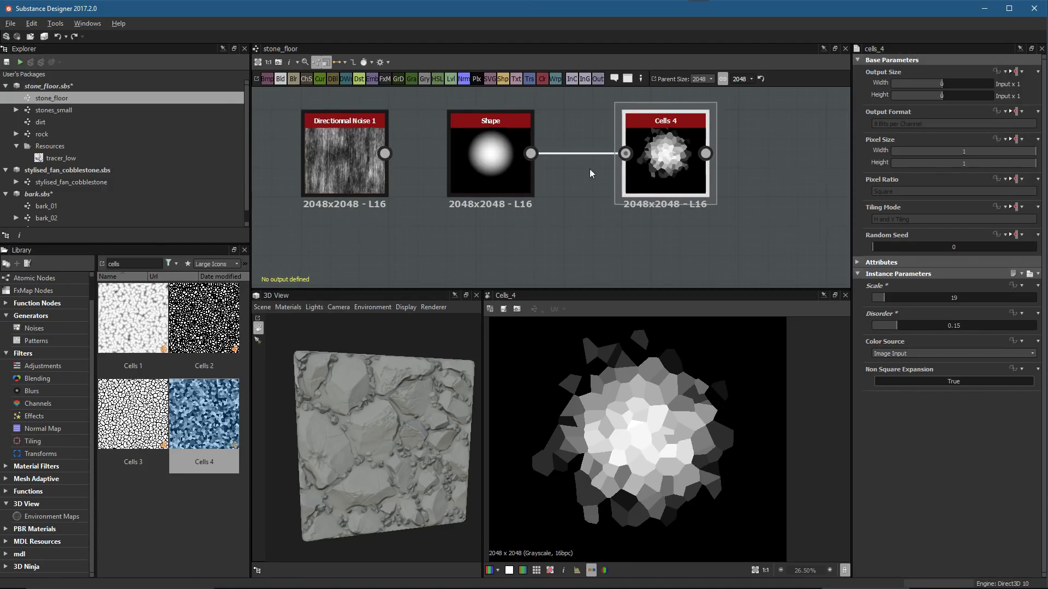
# Delete all nodes from the stone_floor graph
pyautogui.scroll(-1, 599, 181)
pyautogui.hotkey('ctrl', 'a')
pyautogui.press('Delete')
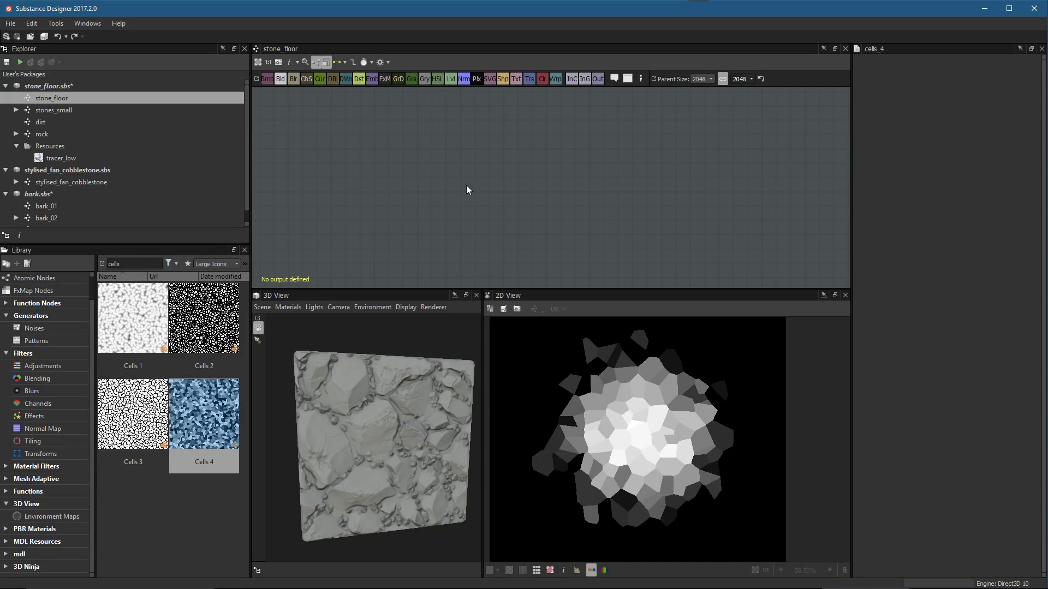
# Add a Tile Generator node to the empty graph and show its output in the 2D view
pyautogui.press('space')
pyautogui.write('tile')
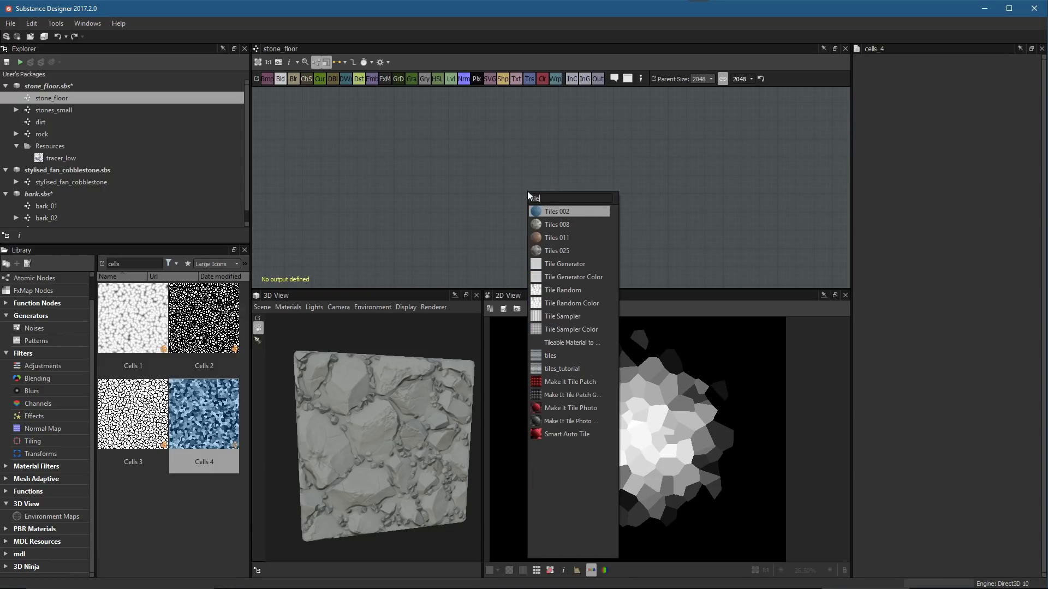
pyautogui.click(582, 265)
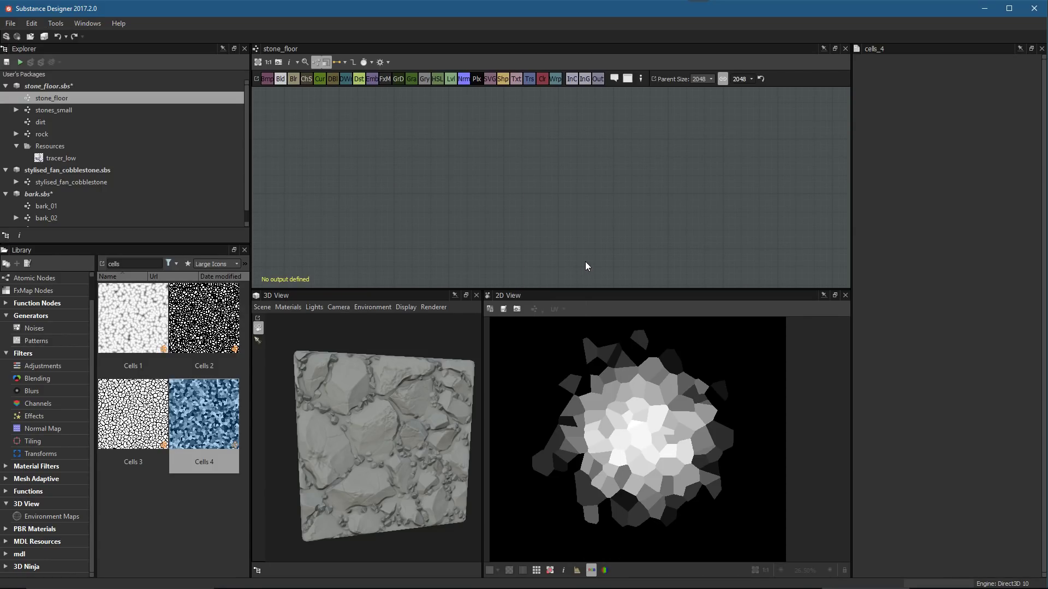
pyautogui.scroll(2, 542, 209)
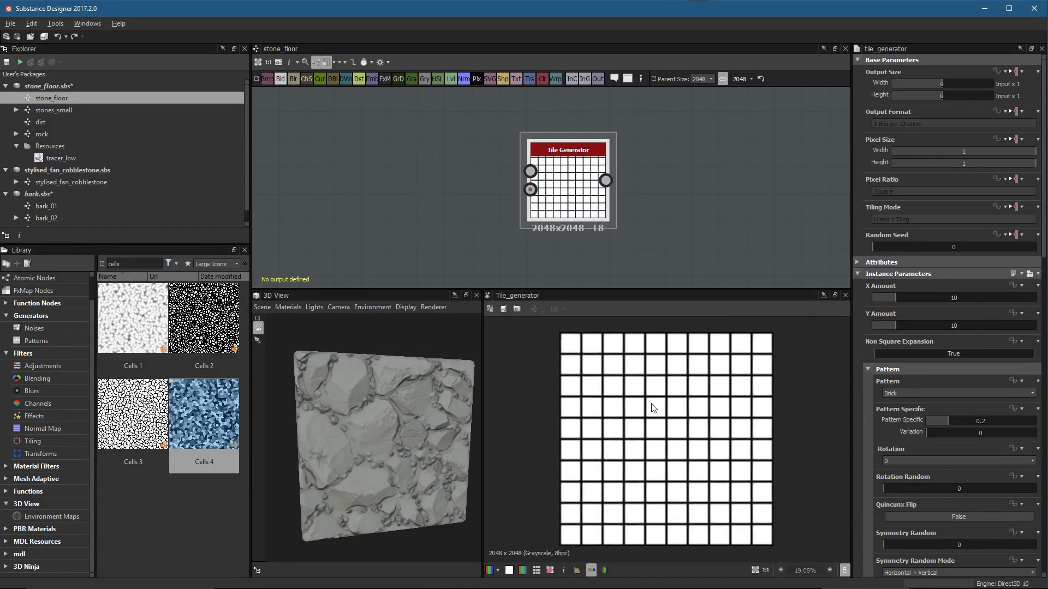
pyautogui.moveTo(621, 180); pyautogui.dragTo(648, 166)
pyautogui.moveTo(521, 286); pyautogui.dragTo(521, 275)
pyautogui.scroll(2, 634, 184)
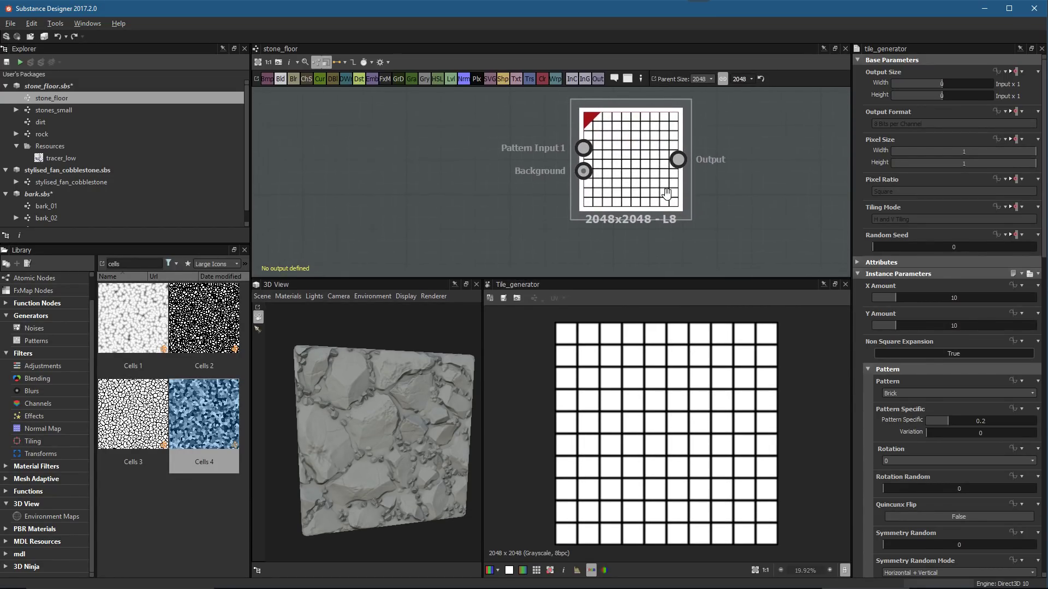
# Make more room for the Tile Generator's parameters and collapse its parameter groups, leaving only Instance Parameters and Position expanded
pyautogui.click(857, 61)
pyautogui.scroll(1, 753, 197)
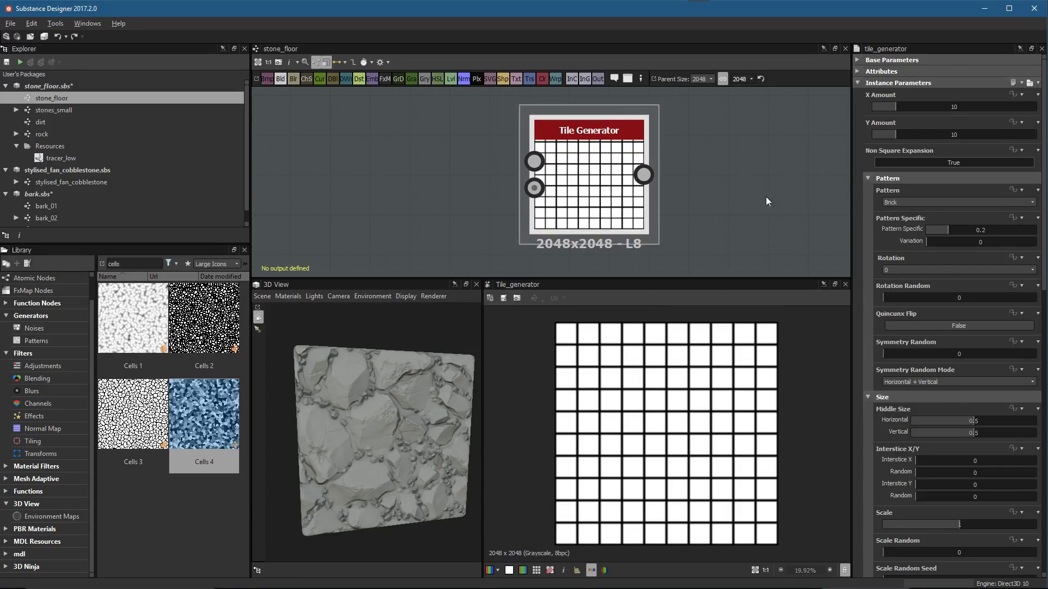
pyautogui.moveTo(852, 175); pyautogui.dragTo(801, 175)
pyautogui.scroll(1, 767, 189)
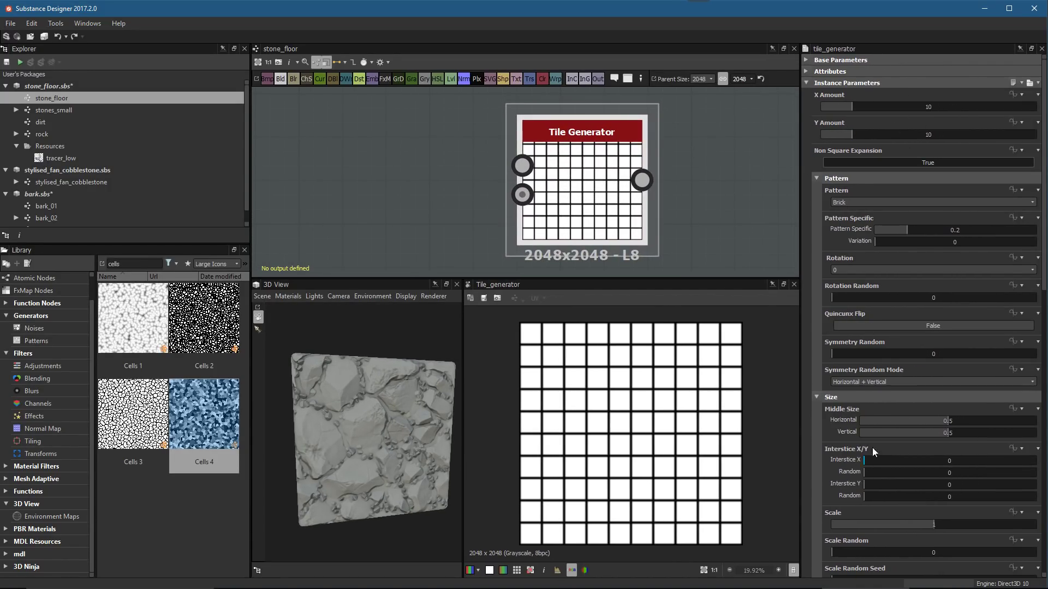
pyautogui.click(816, 178)
pyautogui.click(816, 189)
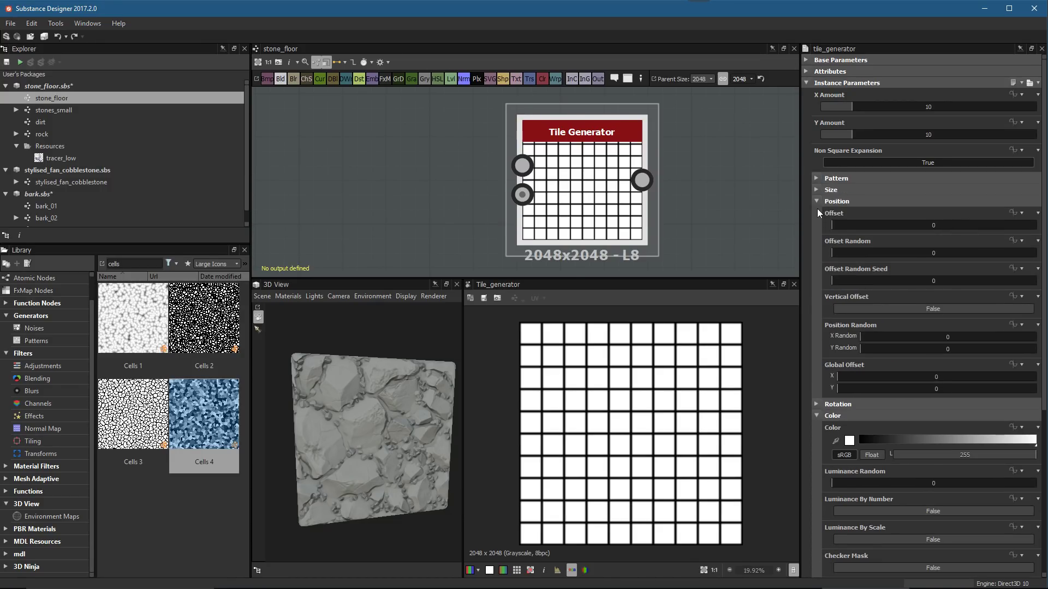
pyautogui.click(816, 201)
pyautogui.click(817, 223)
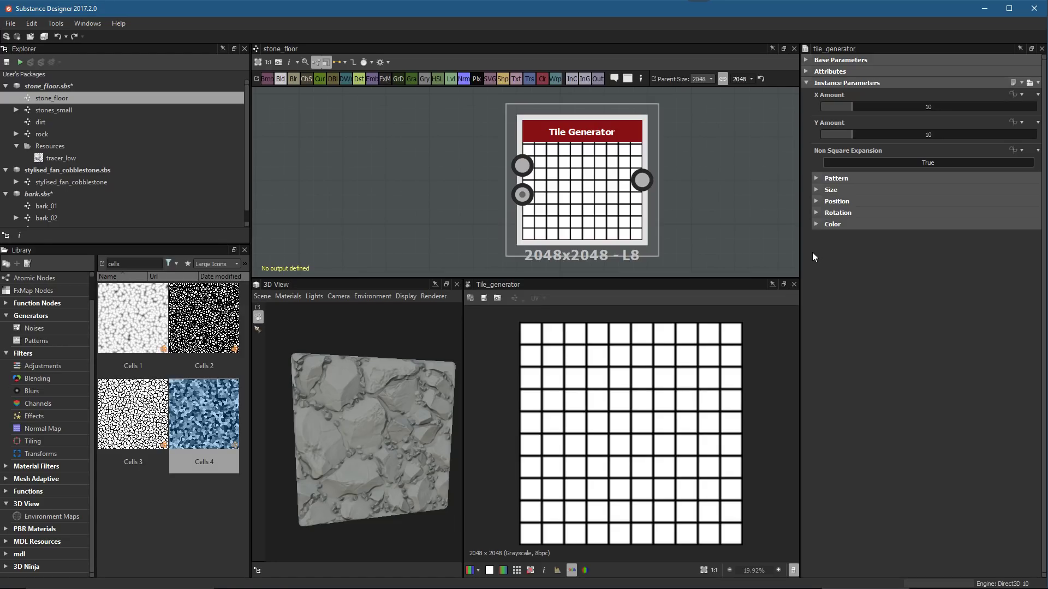
pyautogui.click(817, 201)
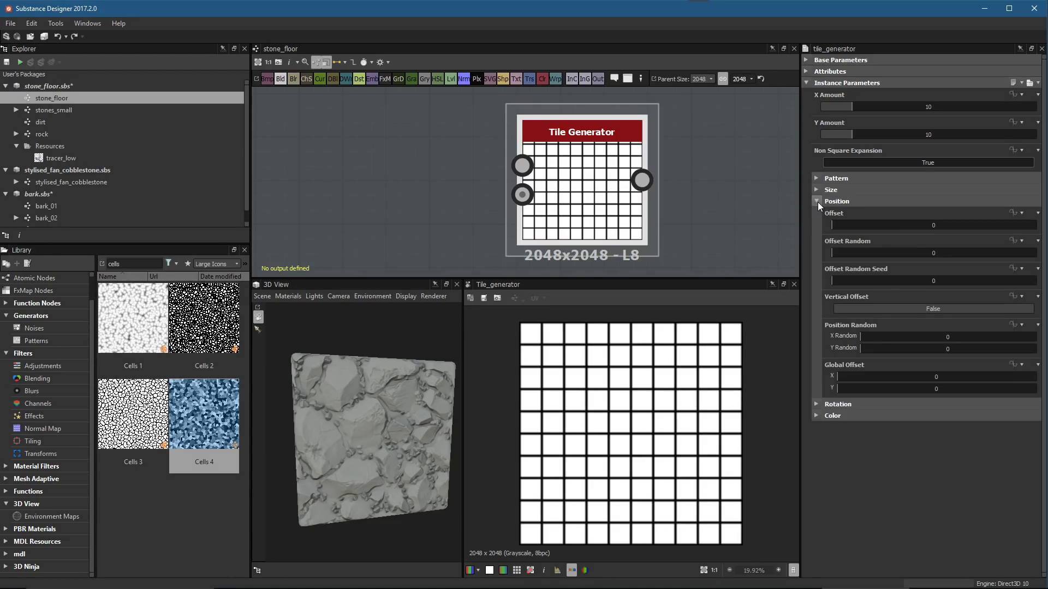
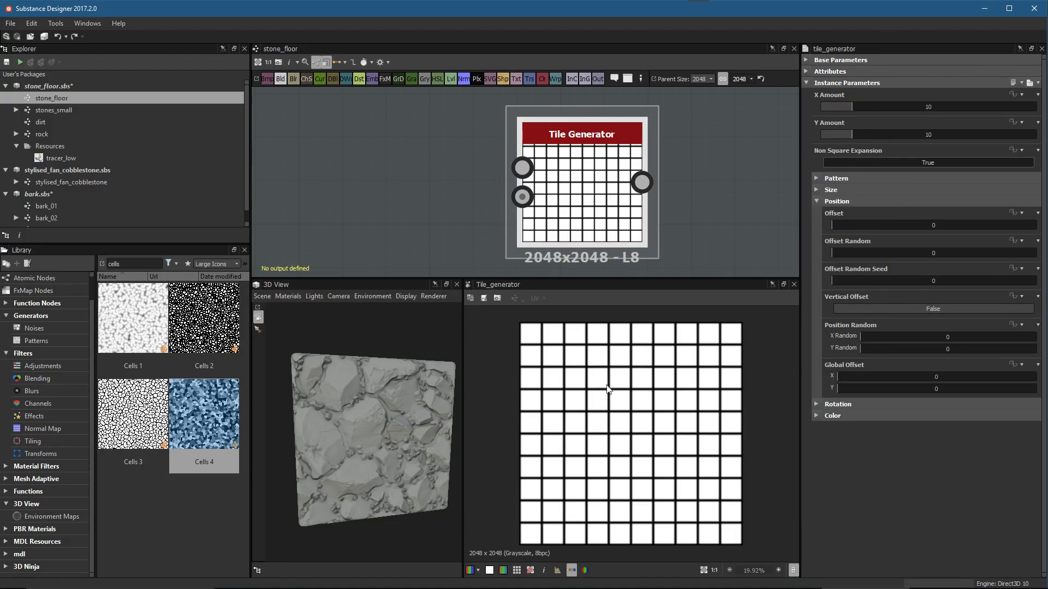
# Set the graph's parent size to 1024, then unlink the dimensions and make the height 512
pyautogui.scroll(-2, 613, 383)
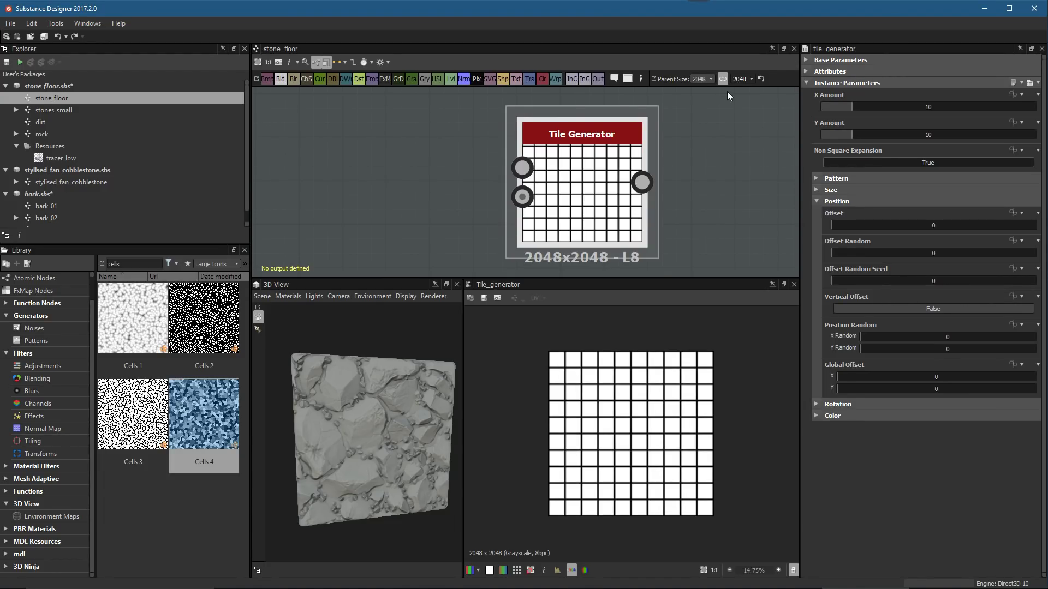
pyautogui.click(742, 77)
pyautogui.click(743, 130)
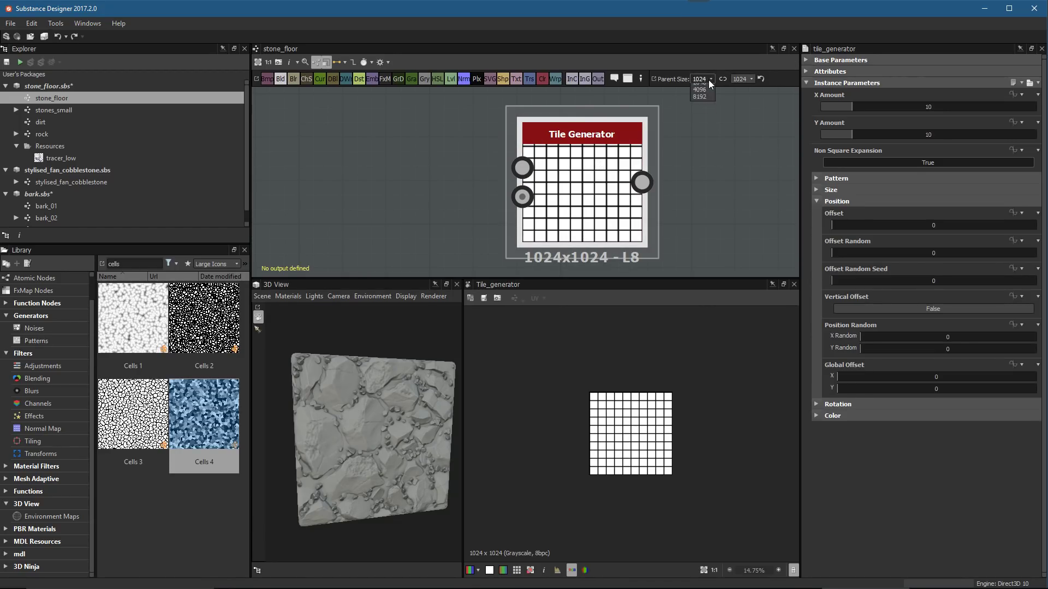
pyautogui.click(741, 113)
pyautogui.click(745, 80)
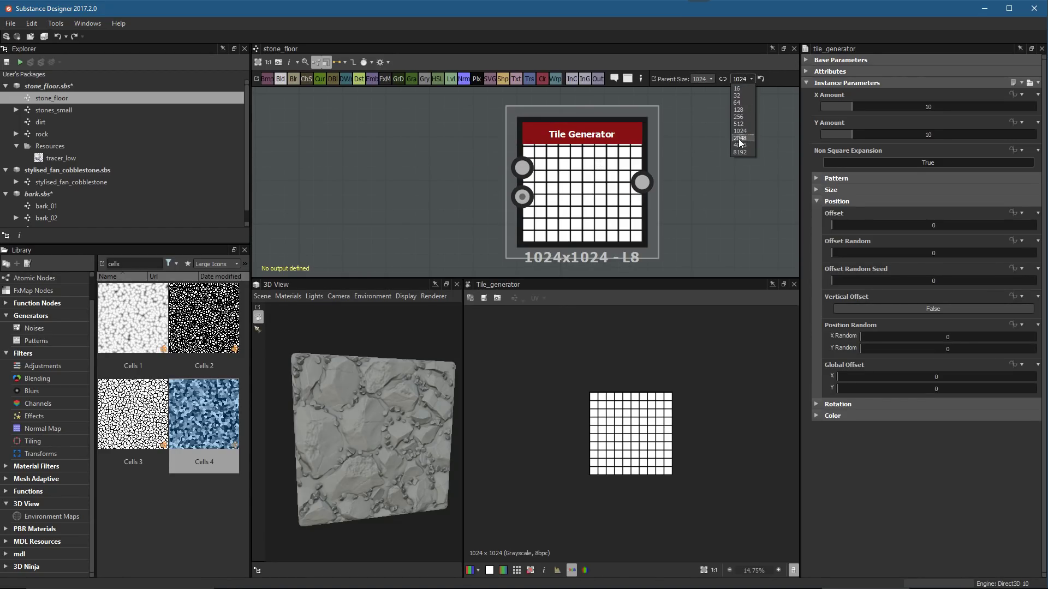
pyautogui.click(743, 122)
pyautogui.scroll(5, 670, 480)
pyautogui.scroll(1, 650, 477)
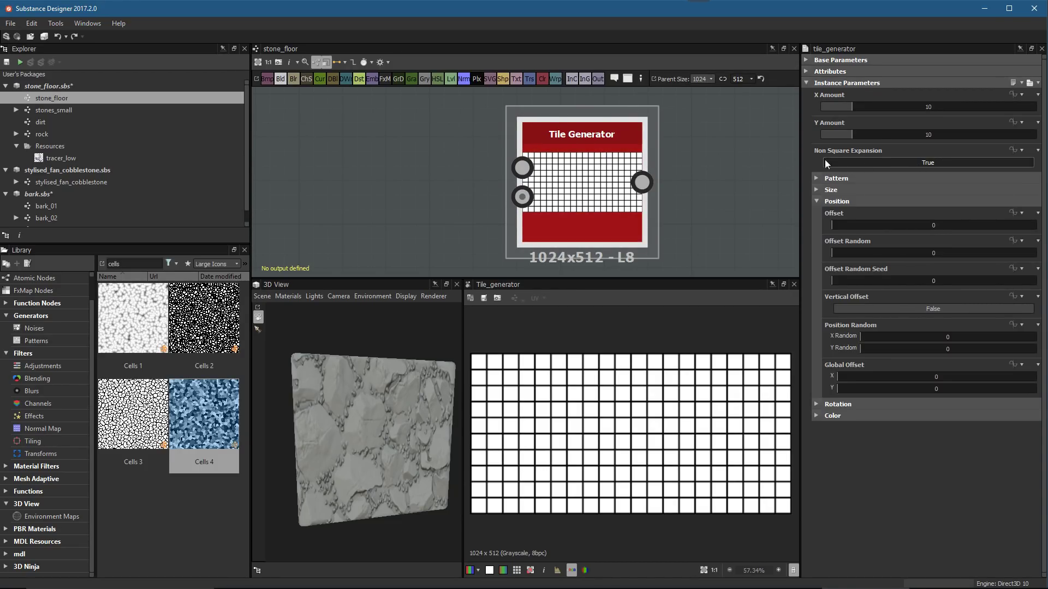
# Relink the parent size's width and height to return the graph to a square 1024 x 1024
pyautogui.click(721, 79)
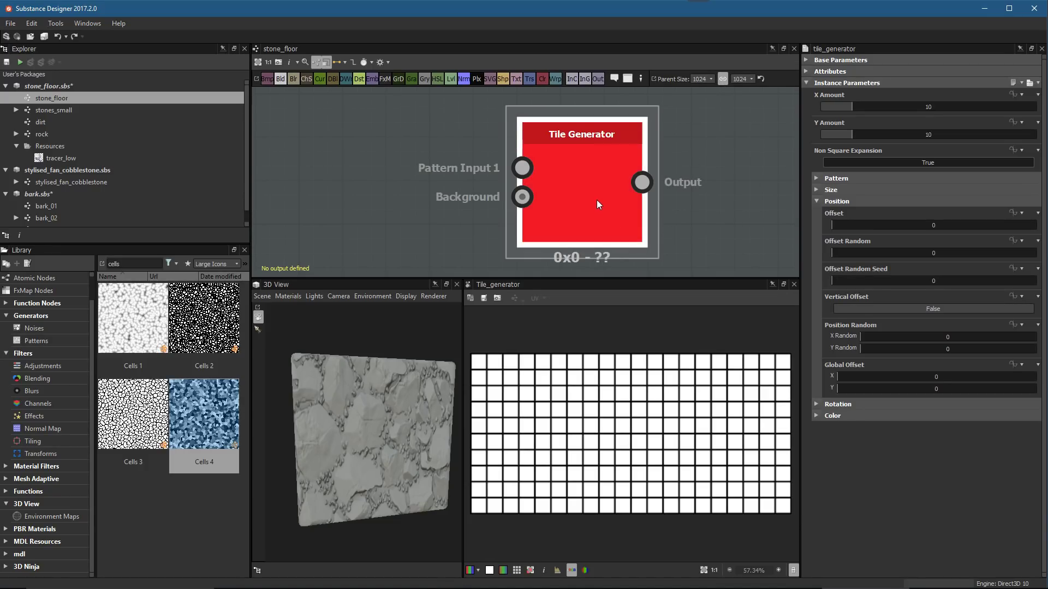
pyautogui.scroll(-6, 641, 437)
pyautogui.moveTo(600, 196); pyautogui.dragTo(623, 184, button='middle')
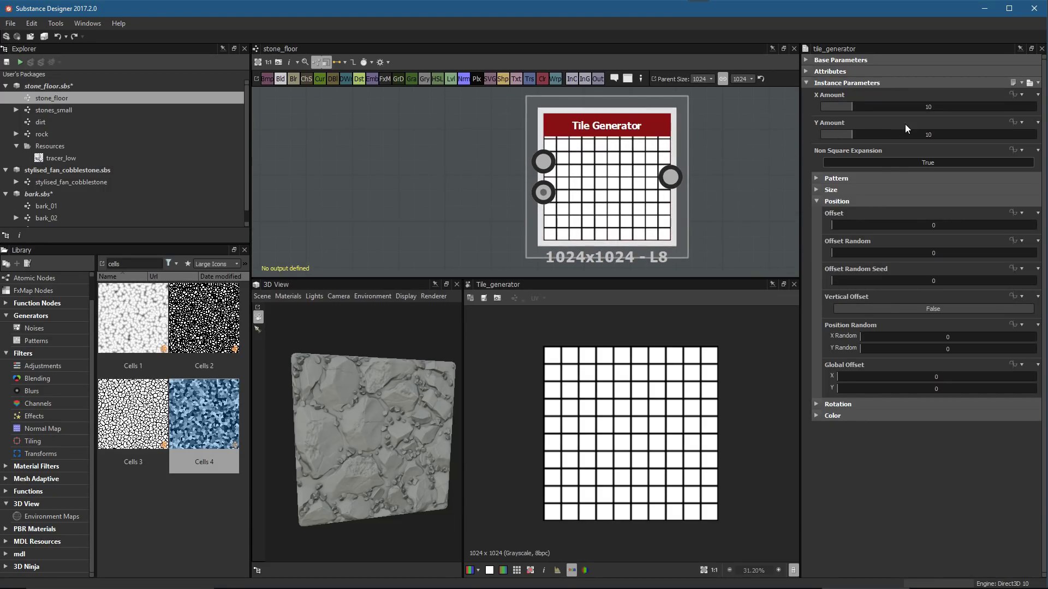
# Collapse the Position group, expand Pattern and set the Tile Generator's Pattern to Image Input
pyautogui.click(816, 202)
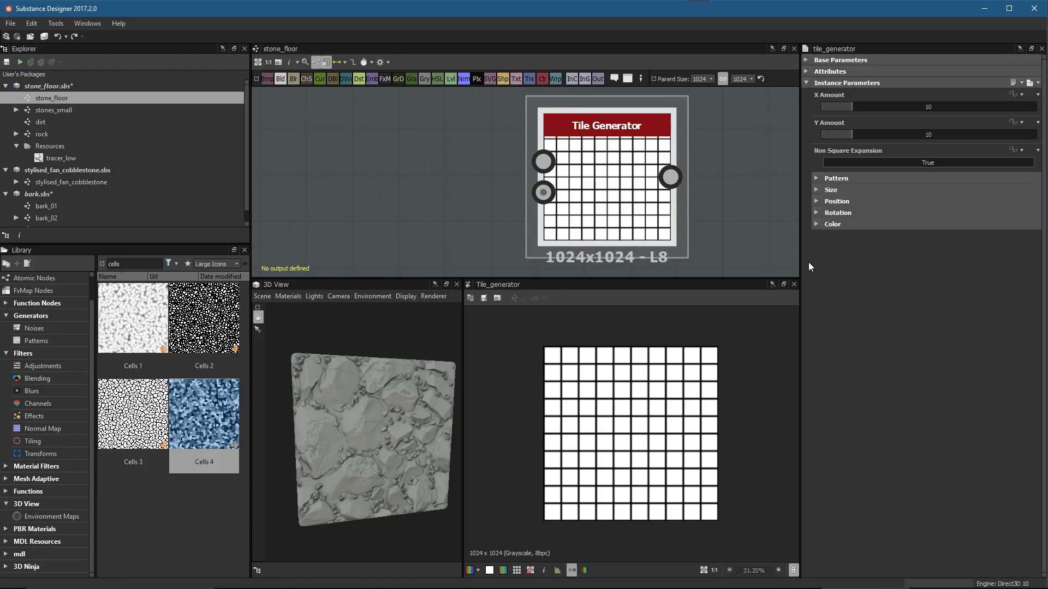
pyautogui.click(818, 178)
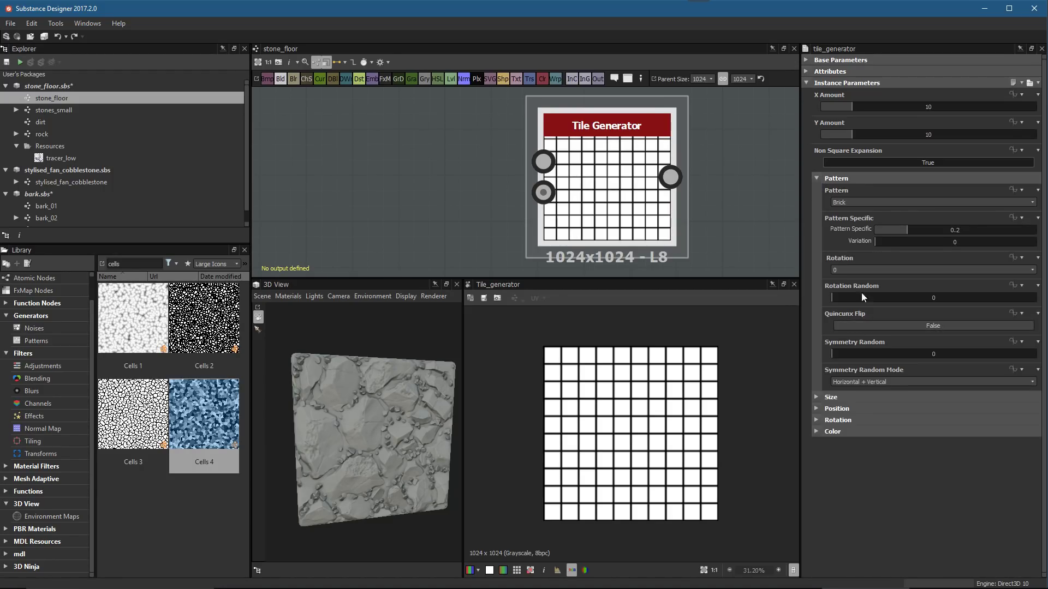
pyautogui.click(846, 200)
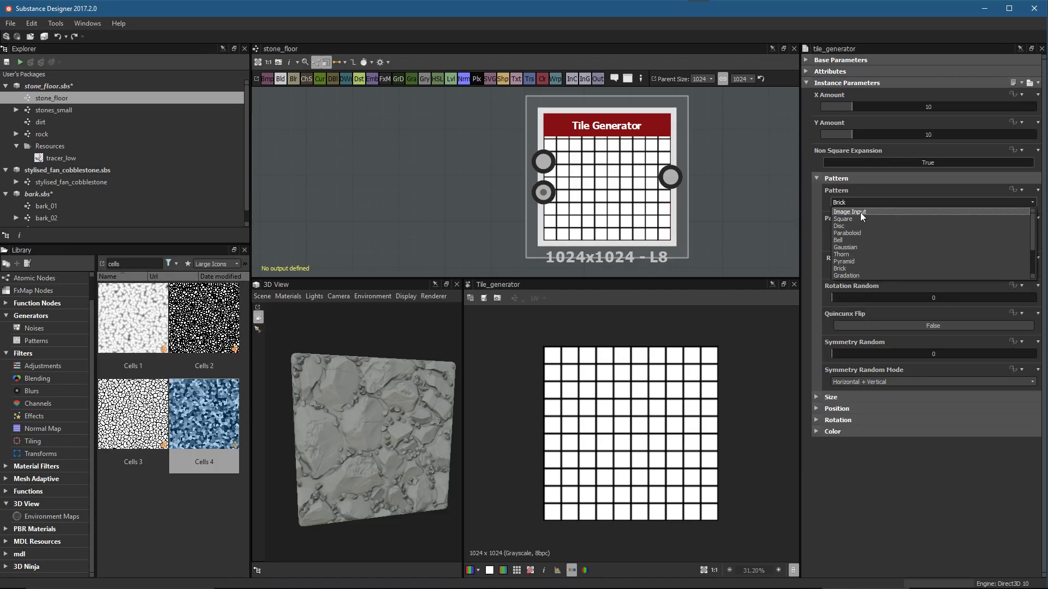
pyautogui.click(860, 211)
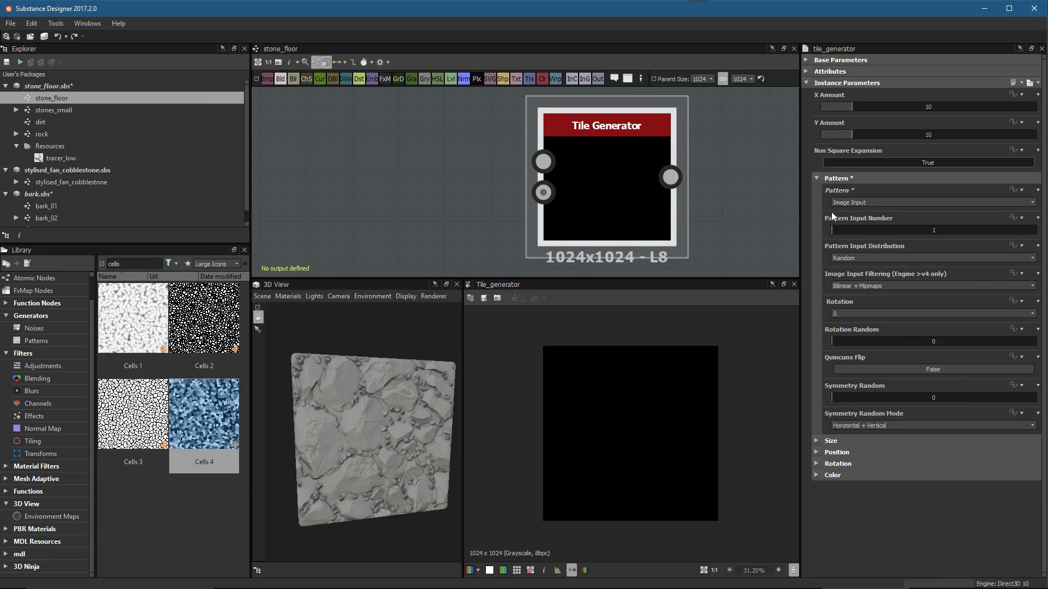
# Add a Shape node beside the Tile Generator and set its Scale to 0.5
pyautogui.moveTo(487, 167); pyautogui.dragTo(497, 170, button='middle')
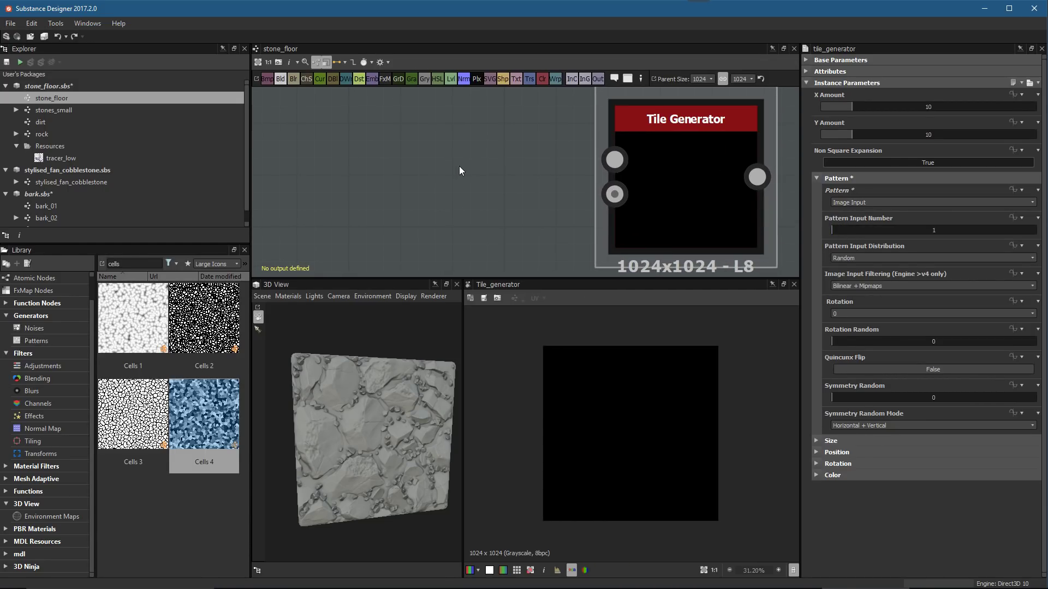
pyautogui.press('space')
pyautogui.write('shape')
pyautogui.click(505, 186)
pyautogui.scroll(-2, 480, 164)
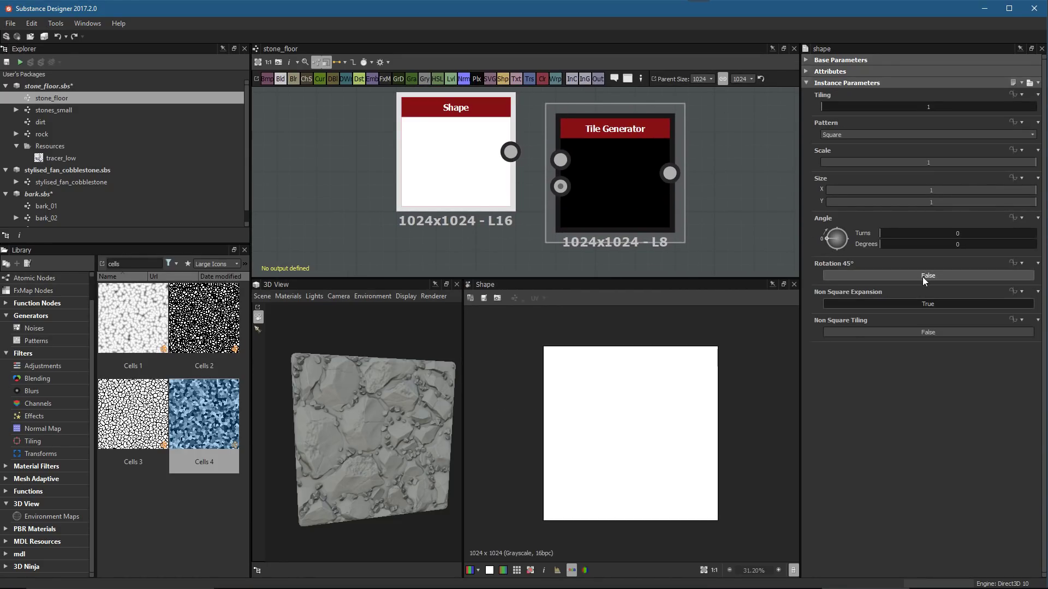
pyautogui.click(928, 163)
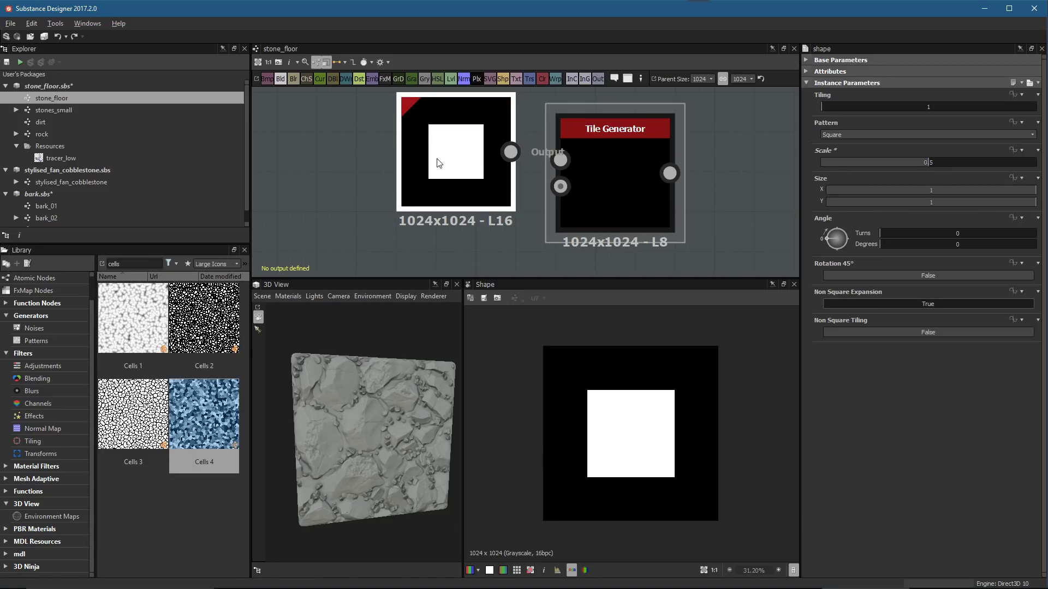
# Connect the square Shape to the Tile Generator's first pattern input and display the Tile Generator in the 2D view
pyautogui.scroll(-2, 480, 169)
pyautogui.moveTo(481, 168); pyautogui.dragTo(586, 160)
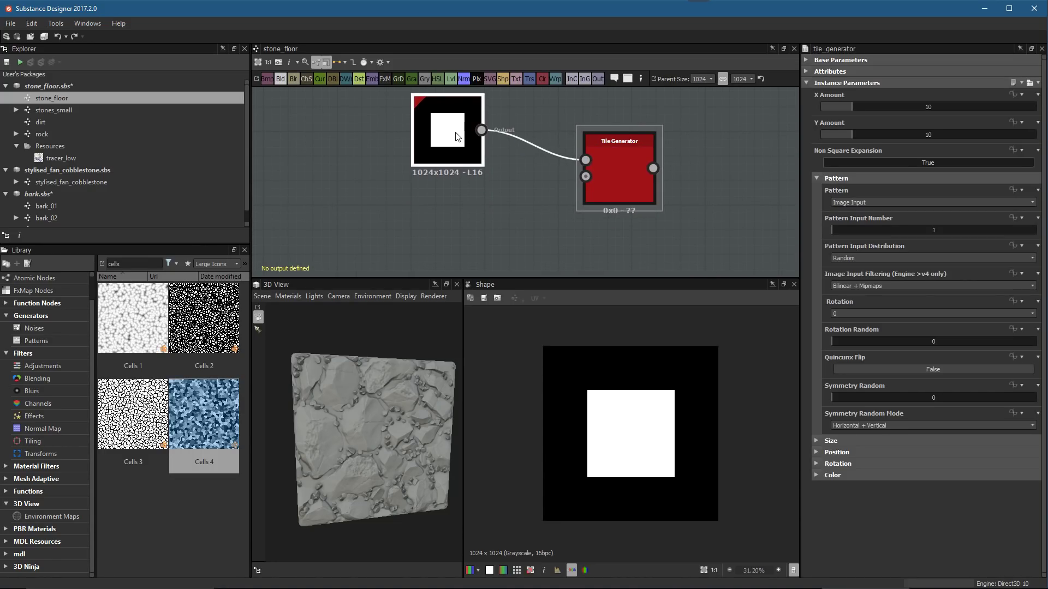
pyautogui.scroll(3, 549, 193)
pyautogui.doubleClick(604, 171)
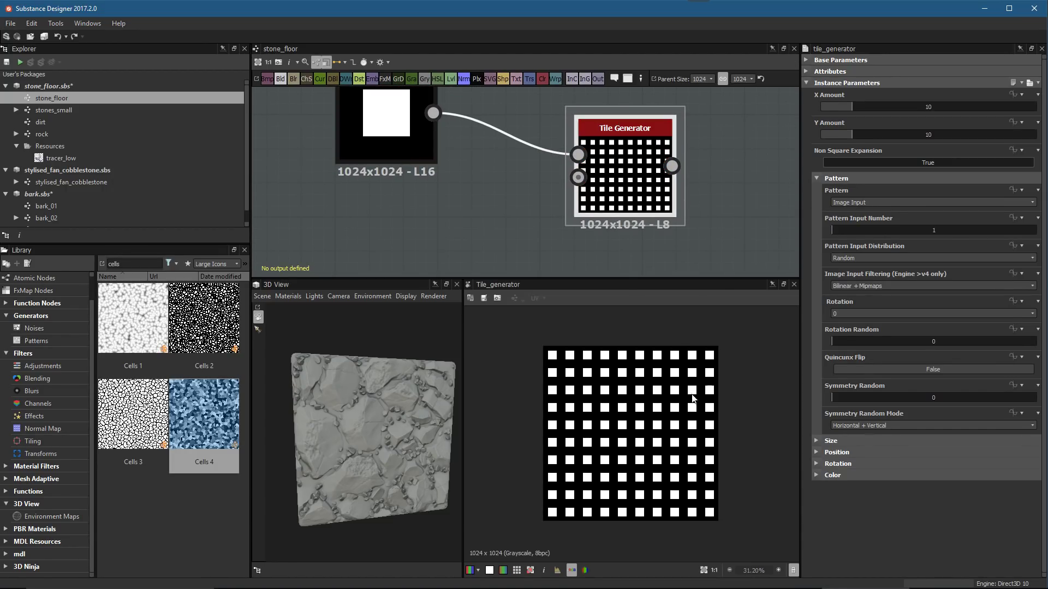
pyautogui.scroll(1, 631, 415)
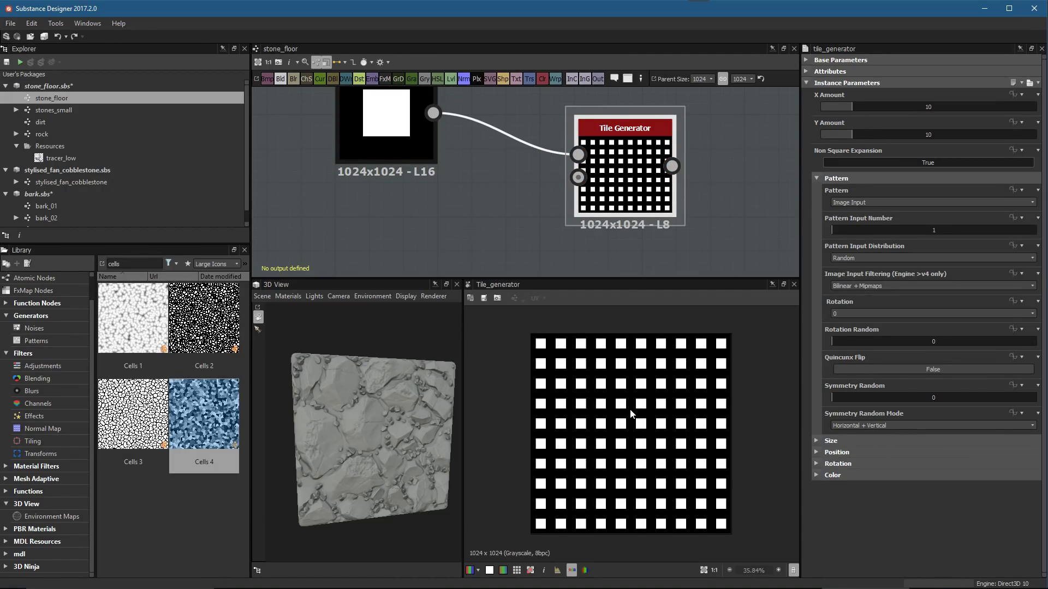
# Duplicate the square Shape node, place the copy below it and set its Pattern to Pyramid
pyautogui.moveTo(549, 191); pyautogui.dragTo(591, 191, button='middle')
pyautogui.scroll(-1, 462, 152)
pyautogui.click(463, 158)
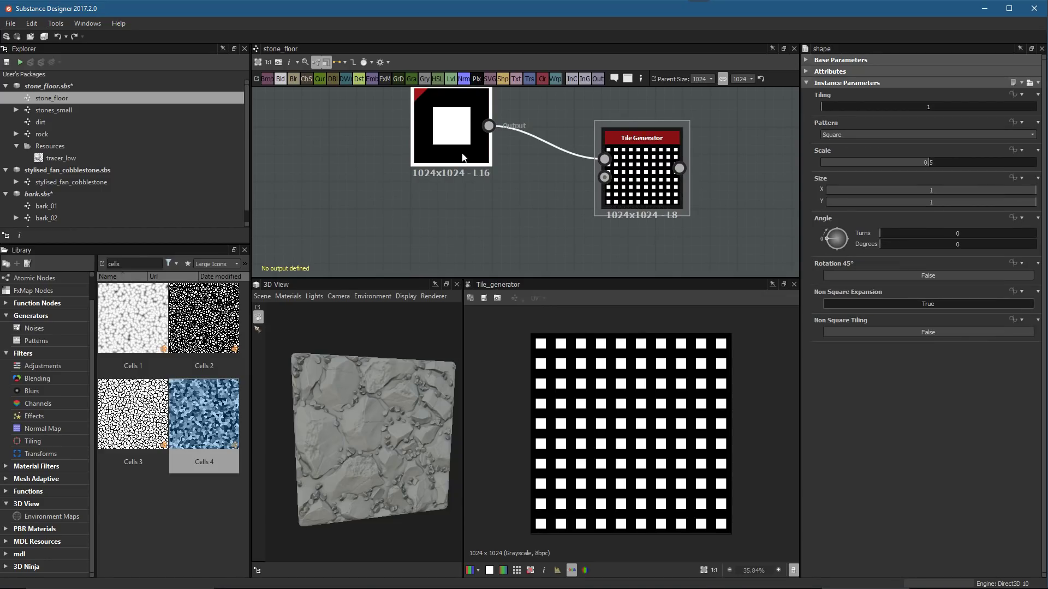
pyautogui.click(480, 184)
pyautogui.hotkey('ctrl', 'v')
pyautogui.moveTo(526, 162); pyautogui.dragTo(452, 204)
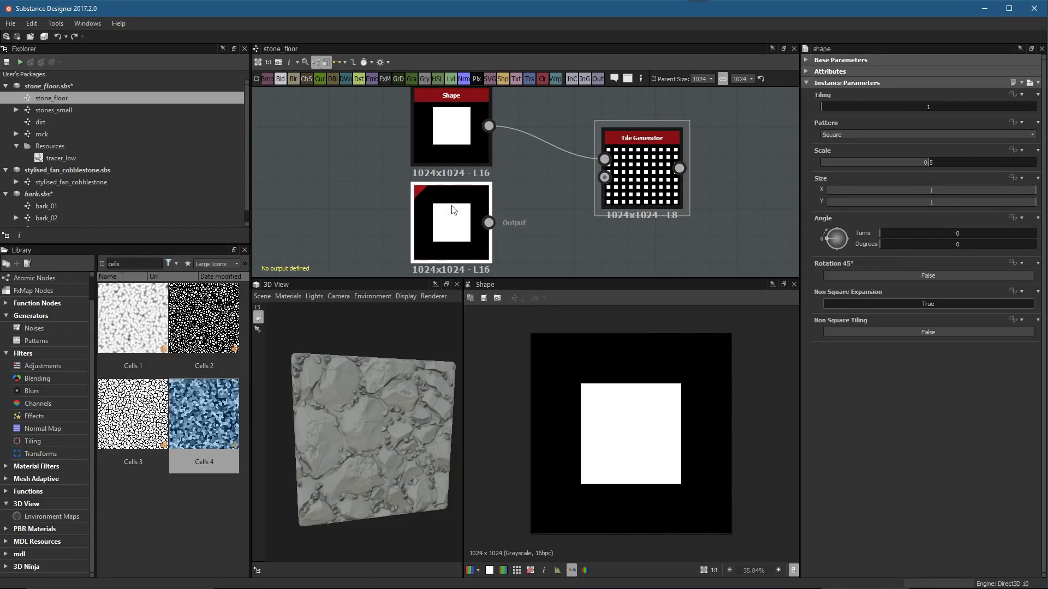
pyautogui.scroll(1, 458, 204)
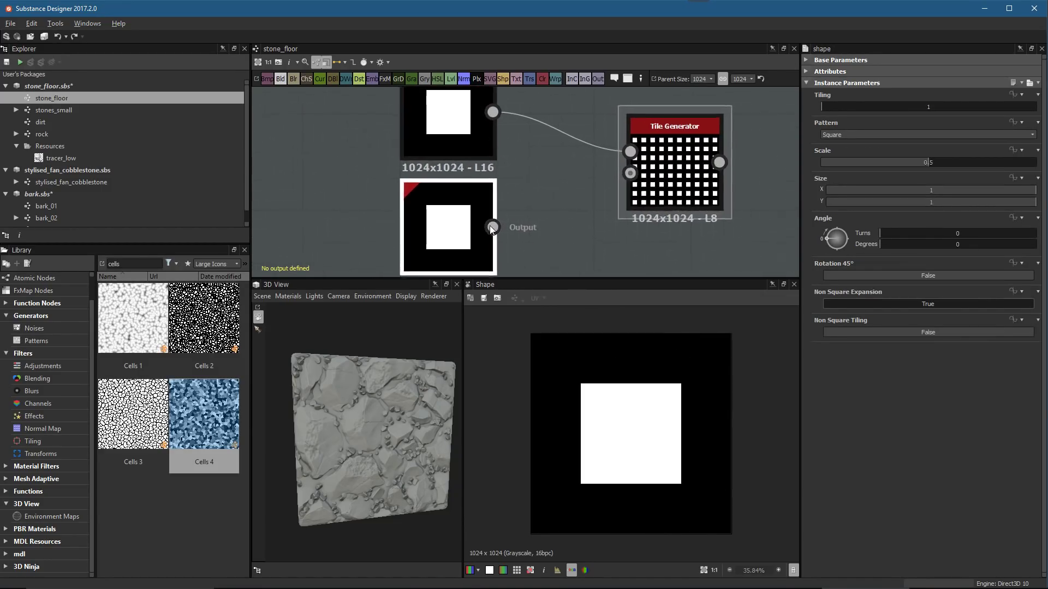
pyautogui.click(871, 135)
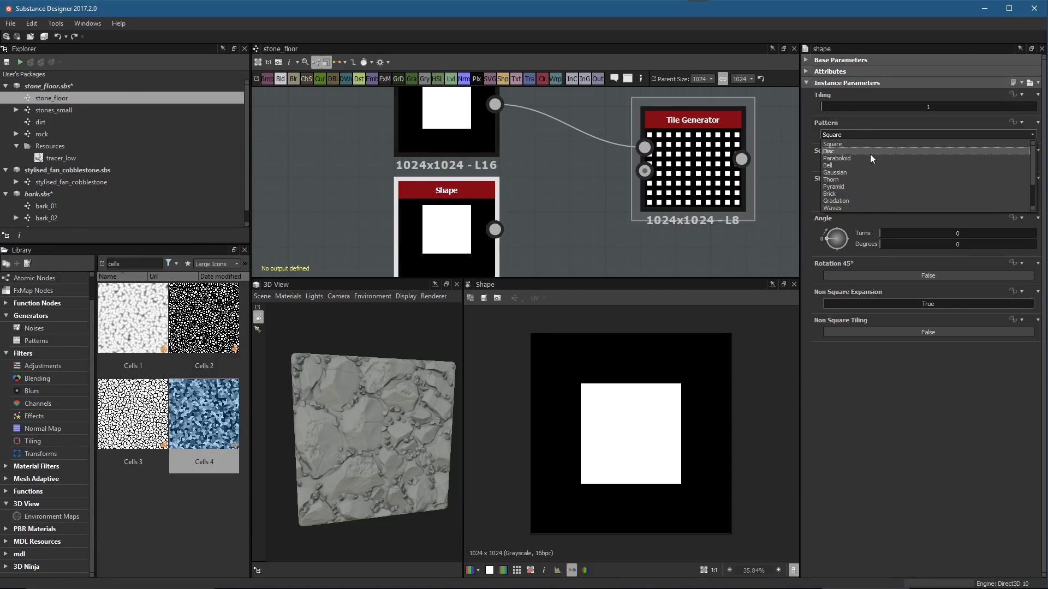
pyautogui.click(846, 186)
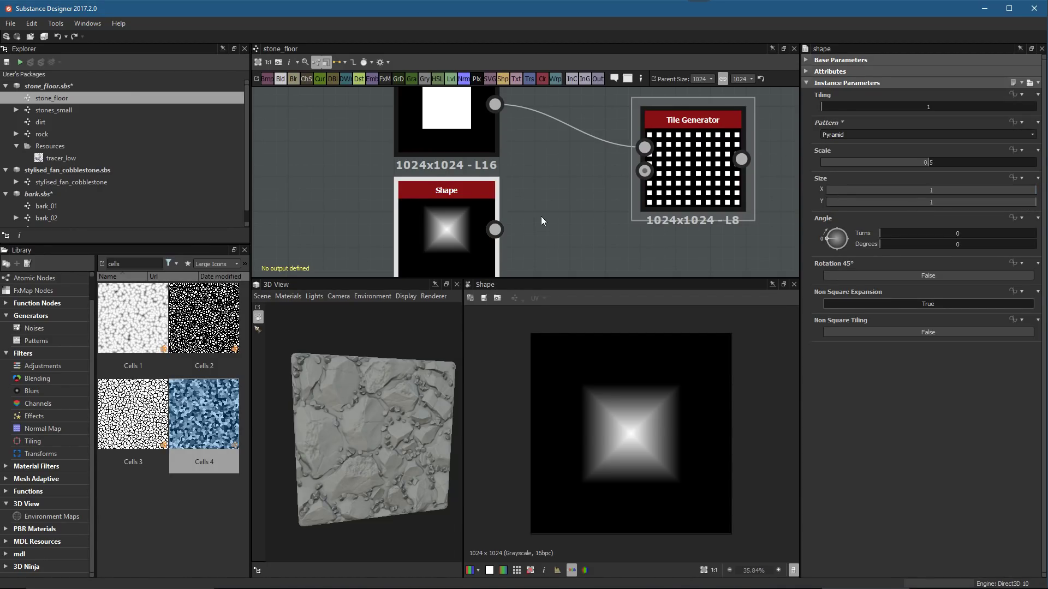
# Duplicate the pyramid Shape node, place the copy below it and set its Pattern to Waves
pyautogui.scroll(-4, 538, 215)
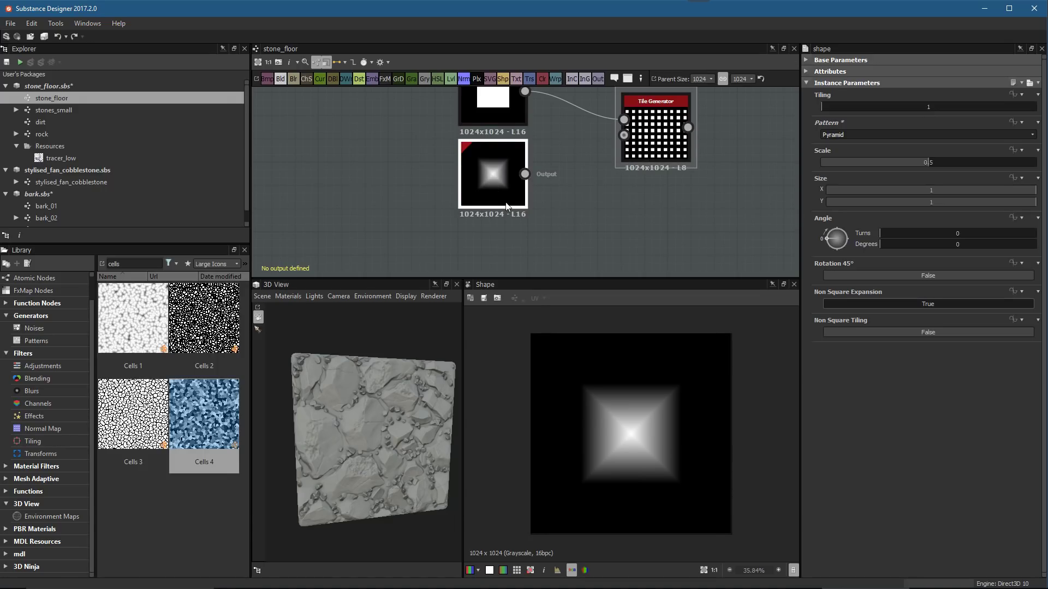
pyautogui.hotkey('ctrl', 'd')
pyautogui.click(504, 262)
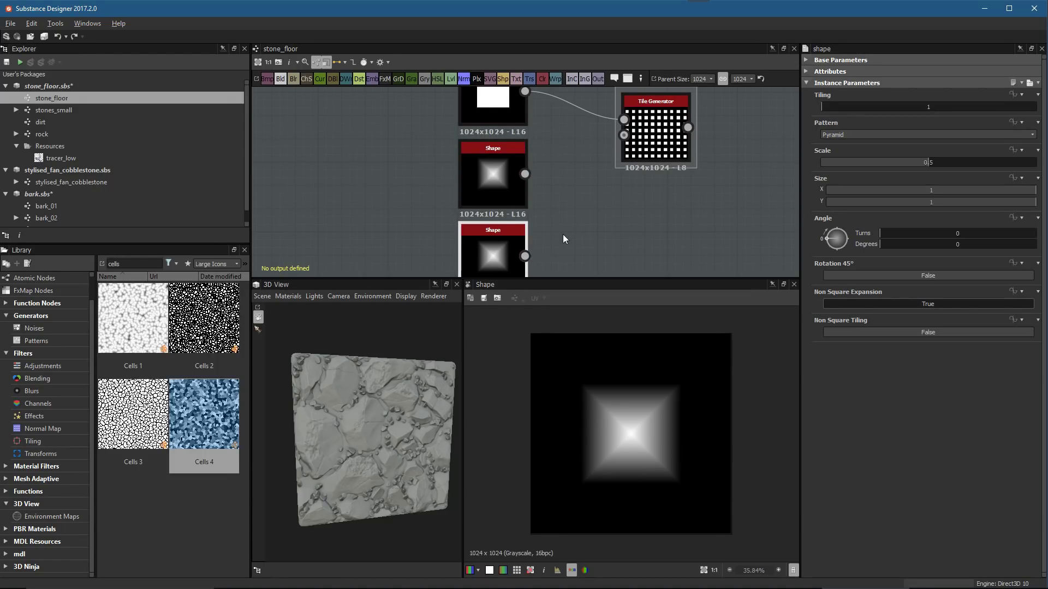
pyautogui.click(852, 134)
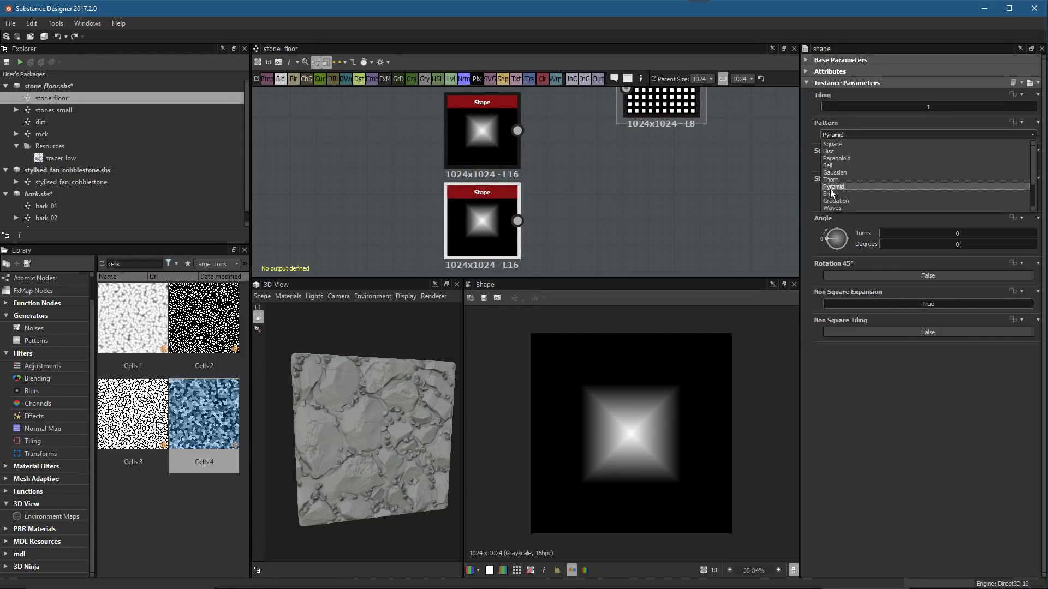
pyautogui.click(833, 208)
pyautogui.moveTo(543, 153); pyautogui.dragTo(496, 189, button='middle')
pyautogui.scroll(-3, 496, 189)
pyautogui.moveTo(581, 134); pyautogui.dragTo(582, 153)
pyautogui.scroll(2, 518, 195)
pyautogui.moveTo(518, 194); pyautogui.dragTo(493, 187, button='middle')
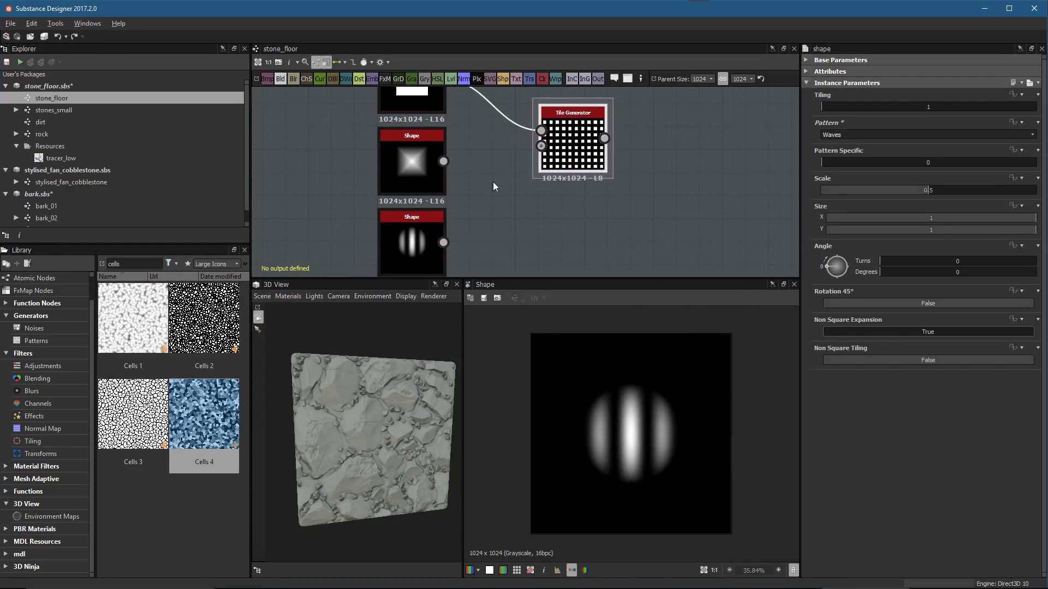
# Set the Tile Generator's Pattern Input Number to 3 and connect the pyramid and waves Shapes to pattern inputs 2 and 3
pyautogui.doubleClick(563, 145)
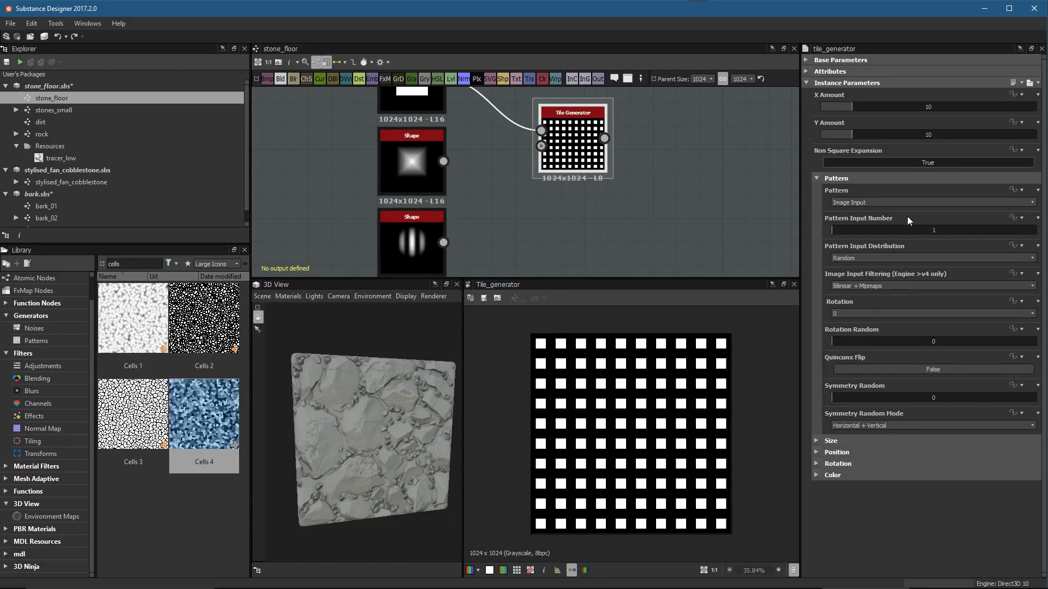
pyautogui.moveTo(844, 231); pyautogui.dragTo(898, 231)
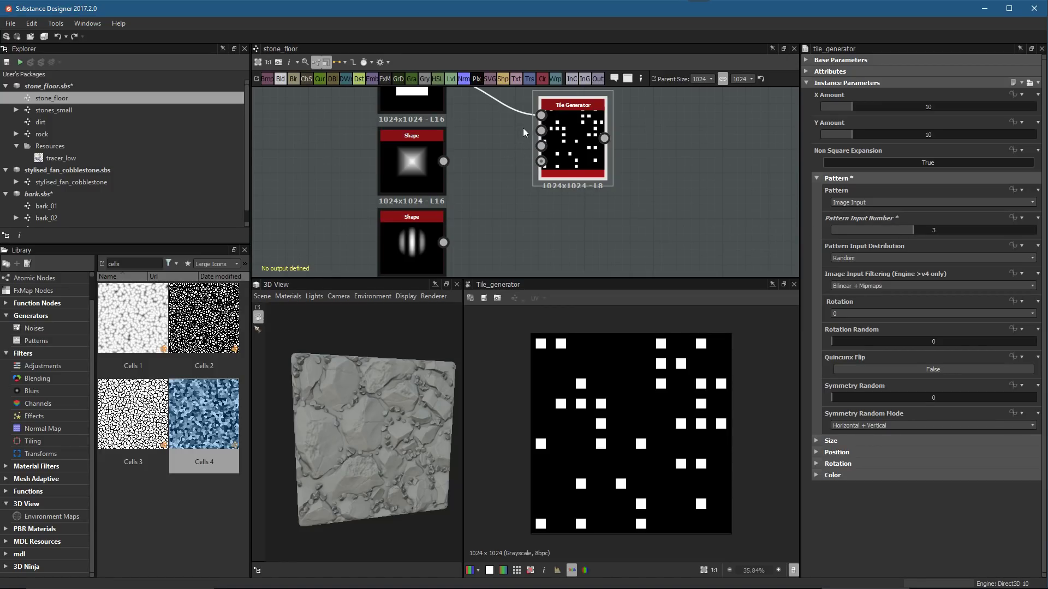
pyautogui.scroll(2, 522, 128)
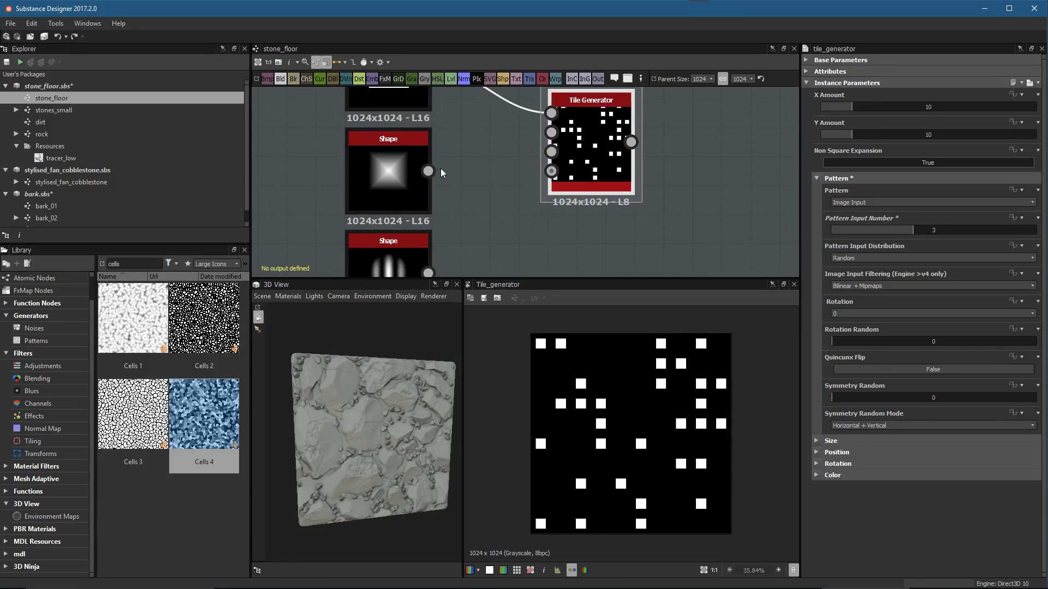
pyautogui.moveTo(428, 171); pyautogui.dragTo(550, 134)
pyautogui.moveTo(428, 273); pyautogui.dragTo(550, 152)
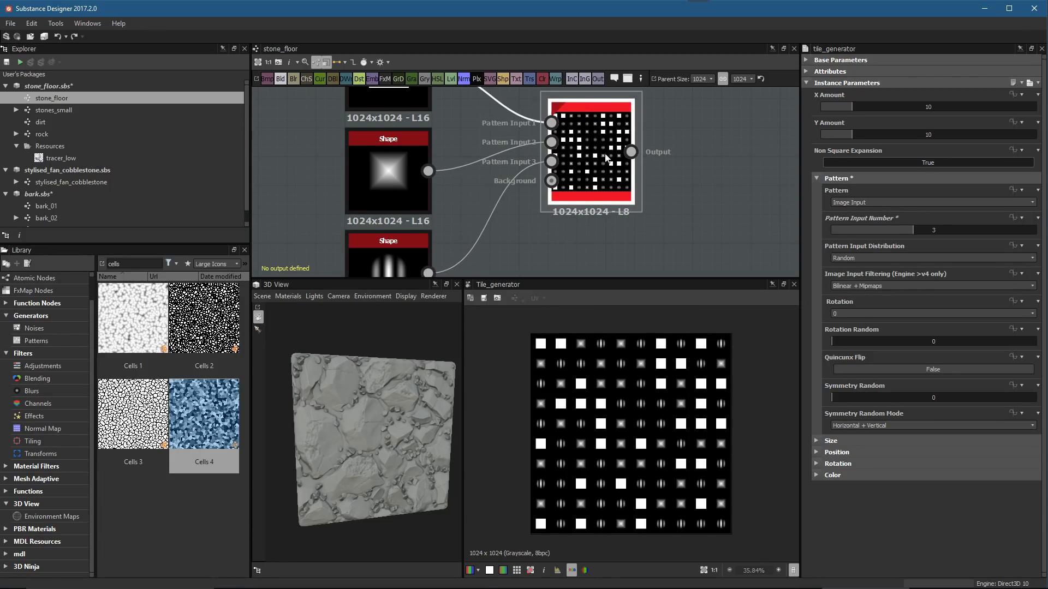
# Enlarge the 2D view area and set the Tile Generator's X Amount and Y Amount to 6
pyautogui.scroll(1, 630, 393)
pyautogui.moveTo(558, 279); pyautogui.dragTo(557, 182)
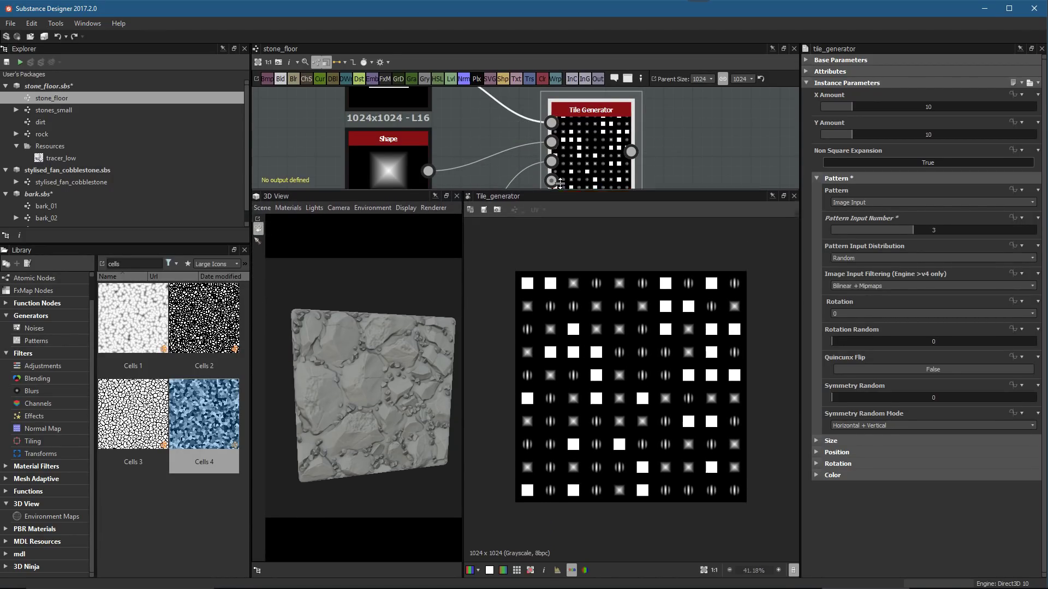
pyautogui.scroll(2, 648, 338)
pyautogui.scroll(-1, 595, 123)
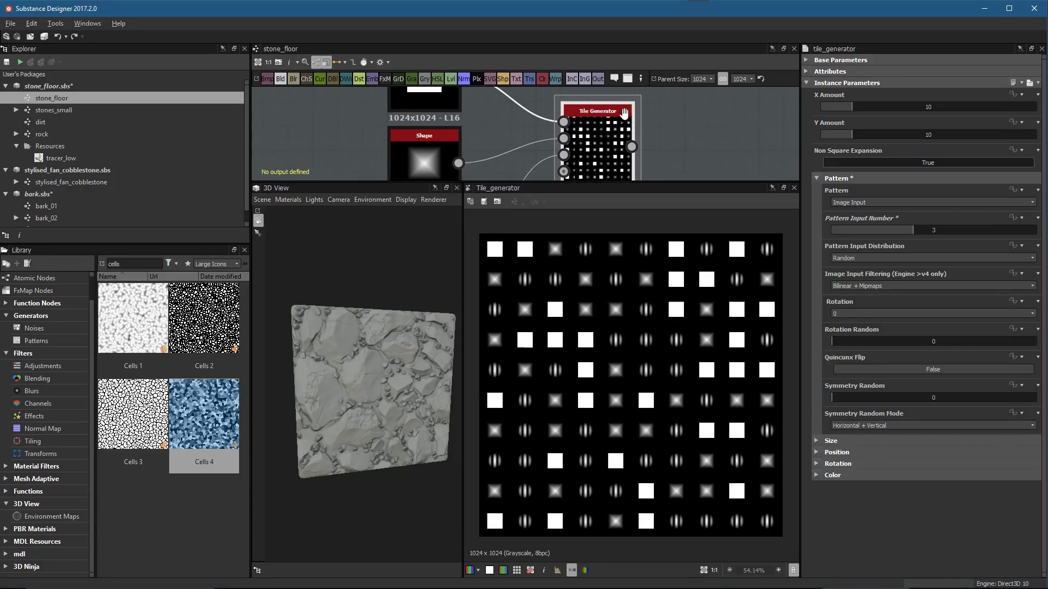
pyautogui.moveTo(852, 107)
pyautogui.mouseDown()
pyautogui.moveTo(872, 110)
pyautogui.moveTo(872, 139)
pyautogui.moveTo(840, 139)
pyautogui.moveTo(839, 110)
pyautogui.mouseUp()
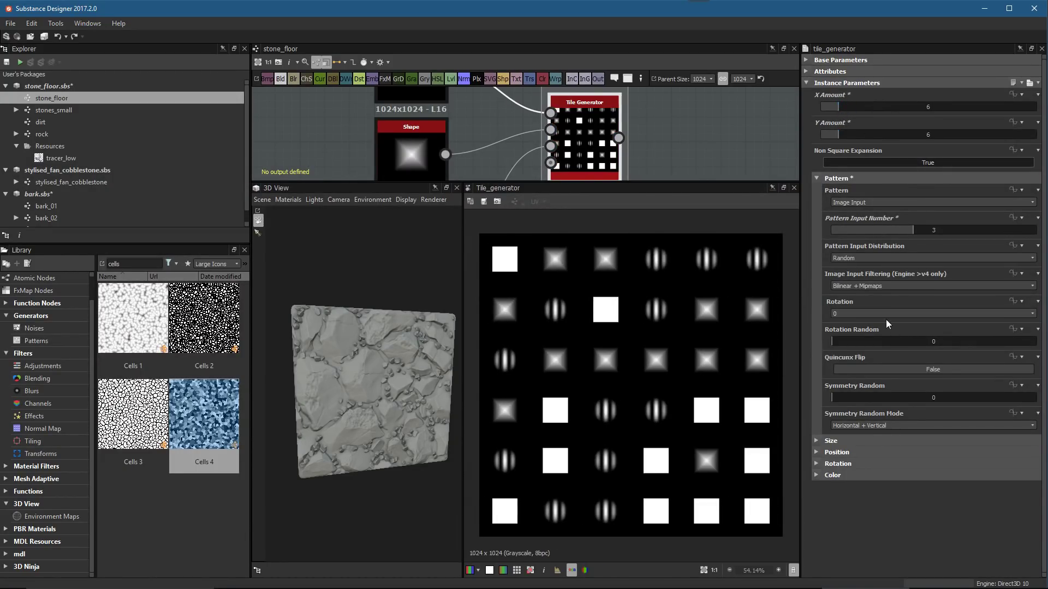
# In the Size group, set Scale to 0.94 and Scale Random to 0.55, then collapse the group
pyautogui.click(816, 441)
pyautogui.scroll(-2, 857, 486)
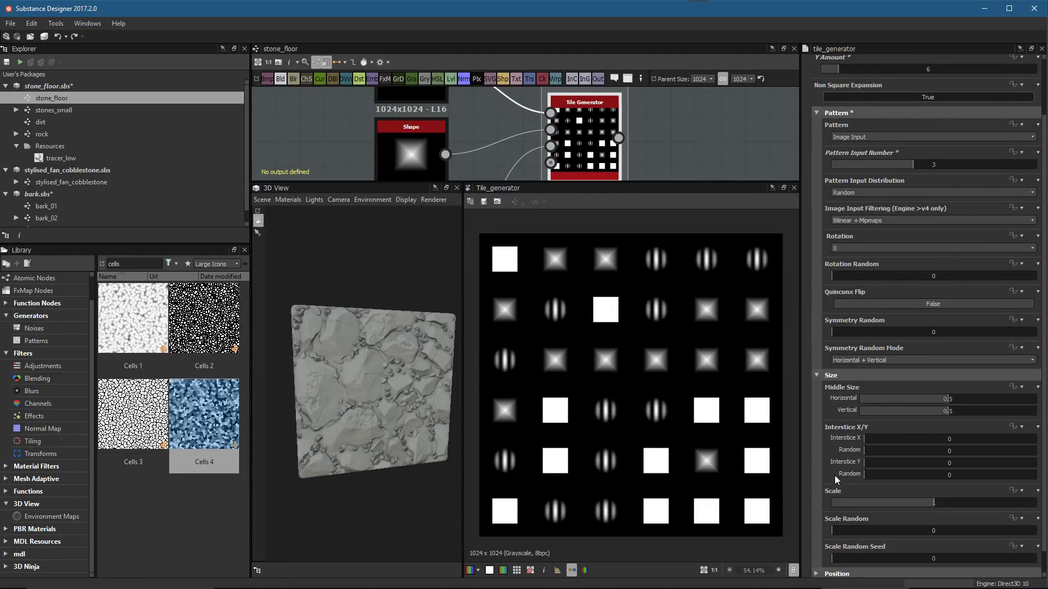
pyautogui.click(928, 503)
pyautogui.click(944, 531)
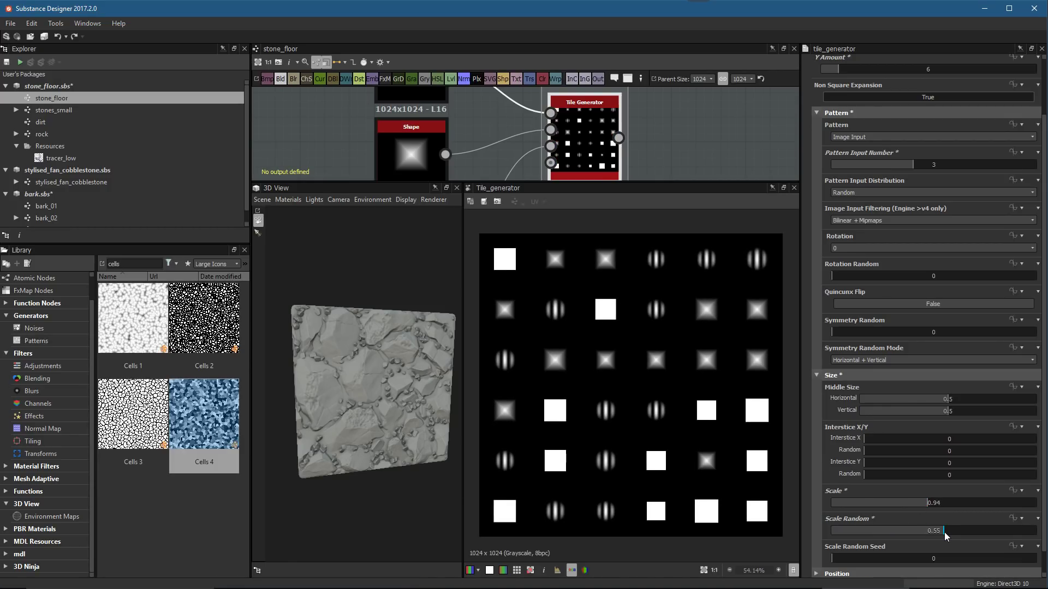
pyautogui.click(822, 377)
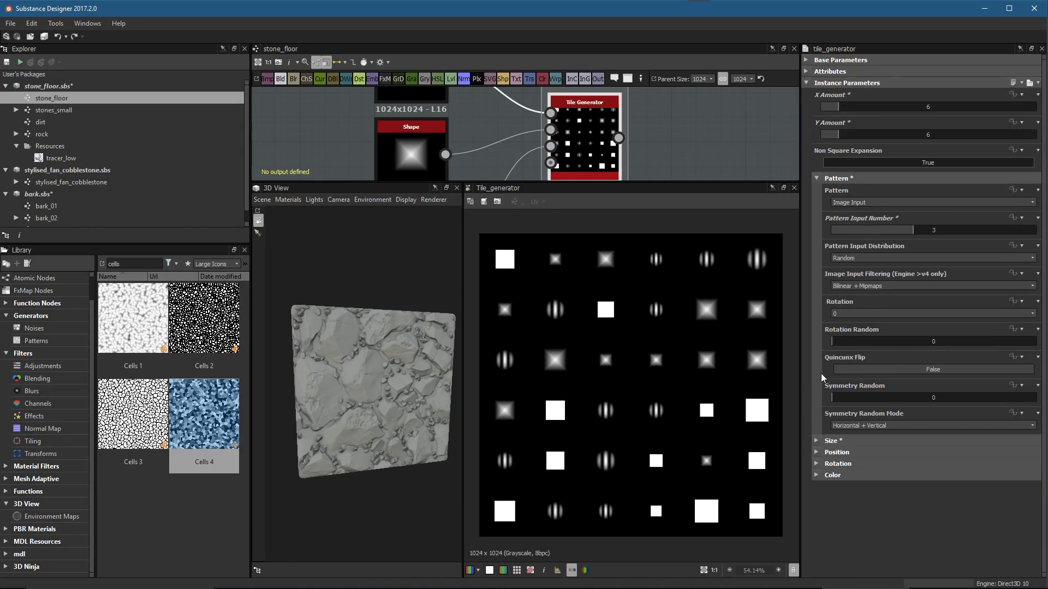
# Expand the Position group, try an Offset Random of 0.84 and an Offset of 0.41, and undo the Offset change
pyautogui.click(835, 452)
pyautogui.scroll(-3, 873, 415)
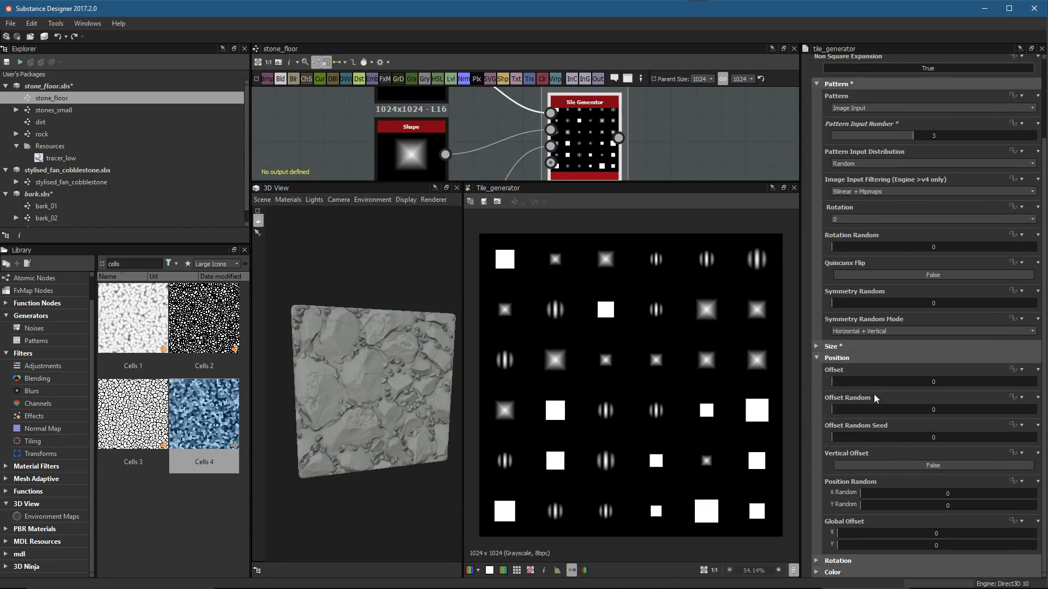
pyautogui.moveTo(848, 386); pyautogui.dragTo(981, 410)
pyautogui.hotkey('ctrl', 'z')
pyautogui.moveTo(868, 388); pyautogui.dragTo(923, 389)
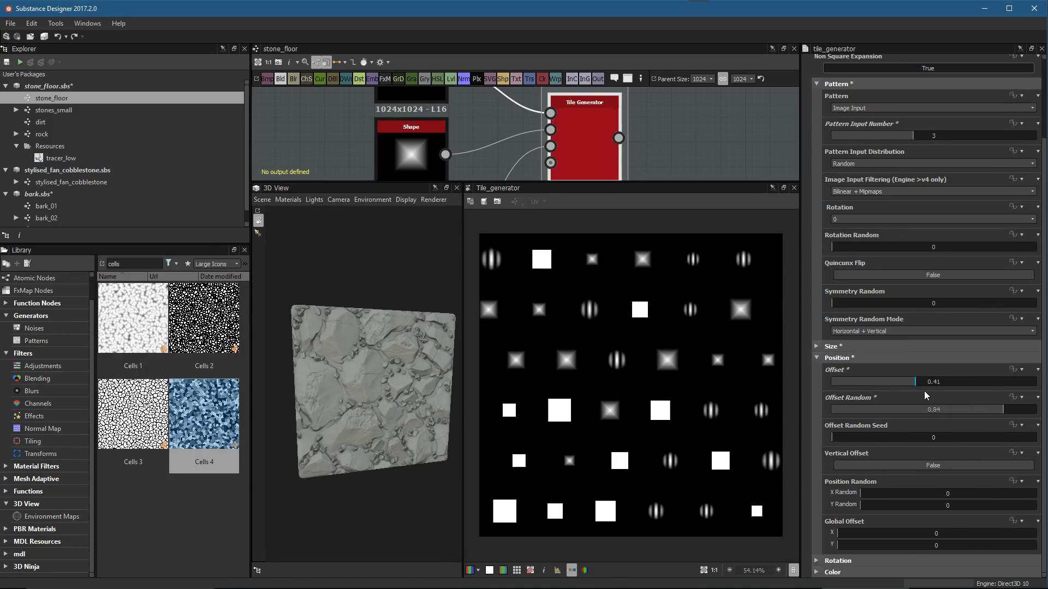
pyautogui.hotkey('ctrl', 'z')
# Try a Position Random X of 0.39, undo it, and return Offset Random to 0
pyautogui.moveTo(891, 494); pyautogui.dragTo(938, 505)
pyautogui.hotkey('ctrl', 'z')
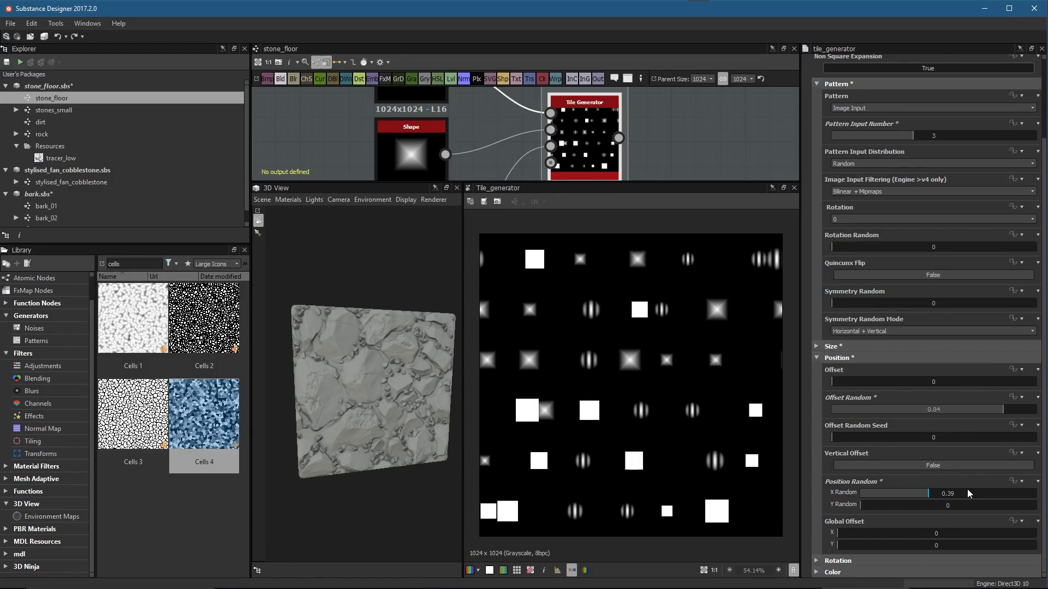
pyautogui.hotkey('ctrl', 'z')
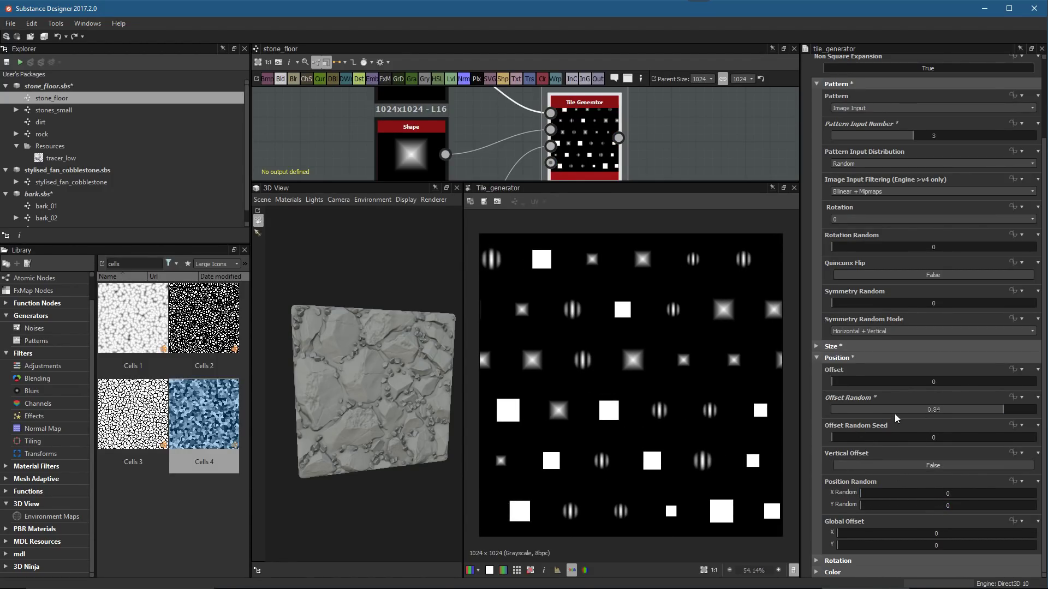
pyautogui.moveTo(916, 409); pyautogui.dragTo(808, 413)
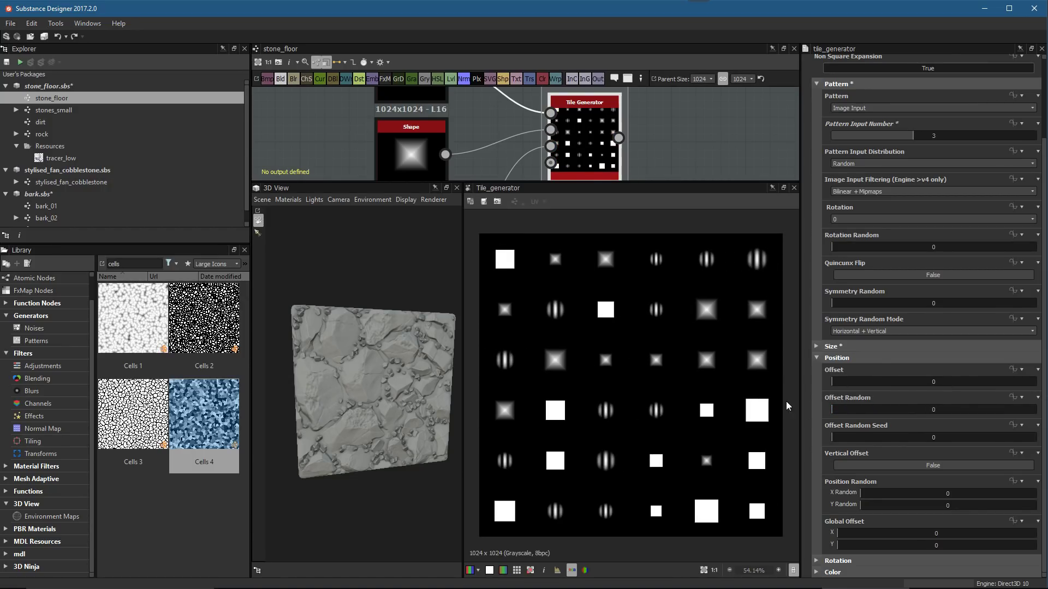
# Enlarge the graph area and frame the Tile Generator with its Shape inputs
pyautogui.moveTo(680, 191); pyautogui.dragTo(680, 259)
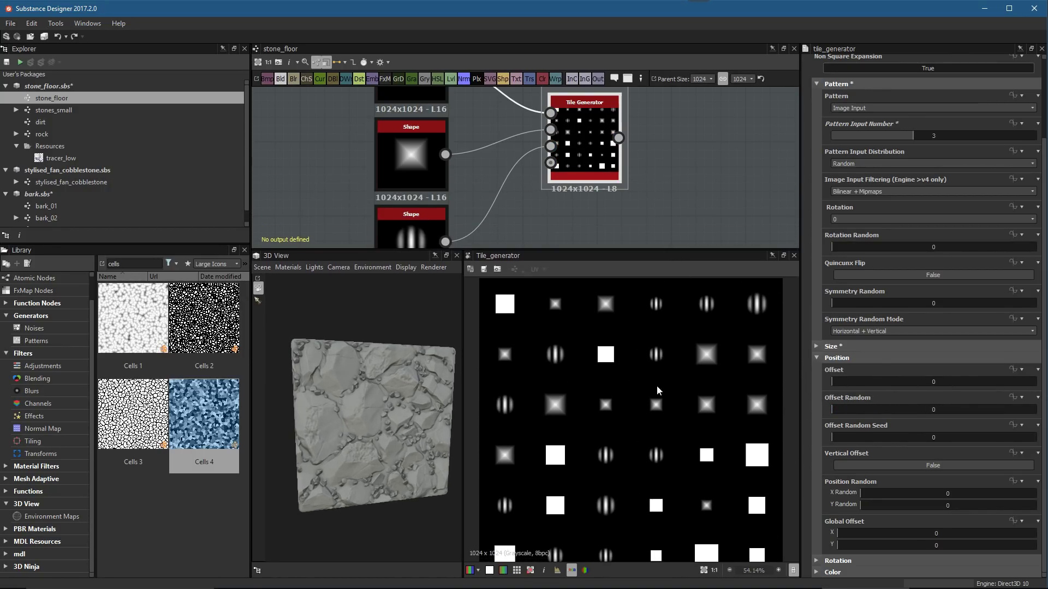
pyautogui.scroll(-2, 613, 441)
pyautogui.moveTo(546, 179); pyautogui.dragTo(525, 213, button='middle')
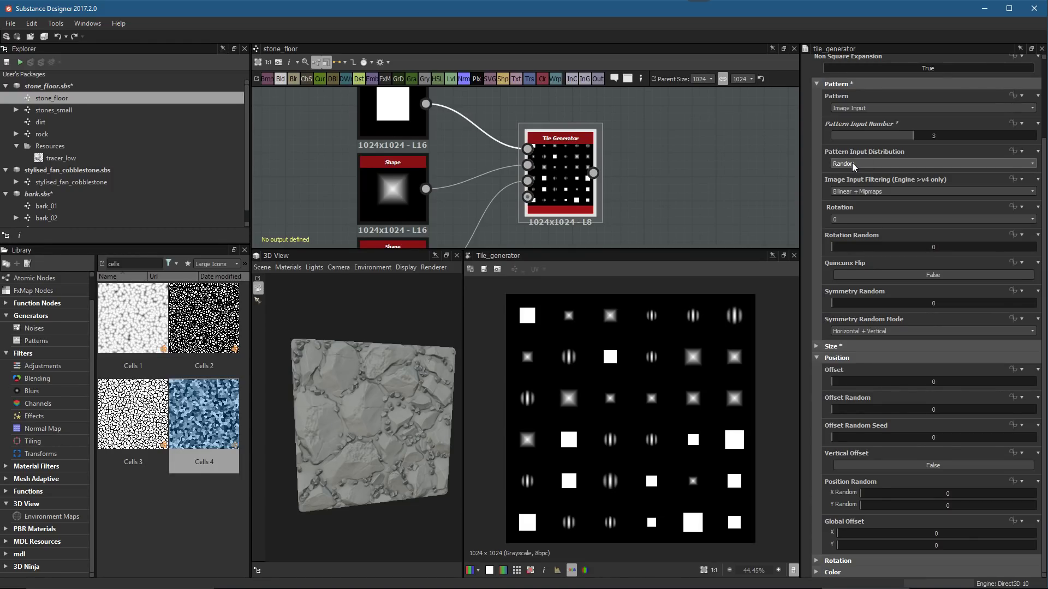
pyautogui.scroll(-2, 682, 208)
pyautogui.moveTo(552, 249); pyautogui.dragTo(551, 327)
pyautogui.scroll(5, 528, 187)
# Examine each Shape node feeding the Tile Generator's three pattern inputs, then display the Tile Generator and its parameters
pyautogui.click(396, 159)
pyautogui.moveTo(535, 236); pyautogui.dragTo(559, 97, button='middle')
pyautogui.click(424, 199)
pyautogui.moveTo(528, 224); pyautogui.dragTo(525, 123, button='middle')
pyautogui.click(441, 244)
pyautogui.scroll(-2, 489, 235)
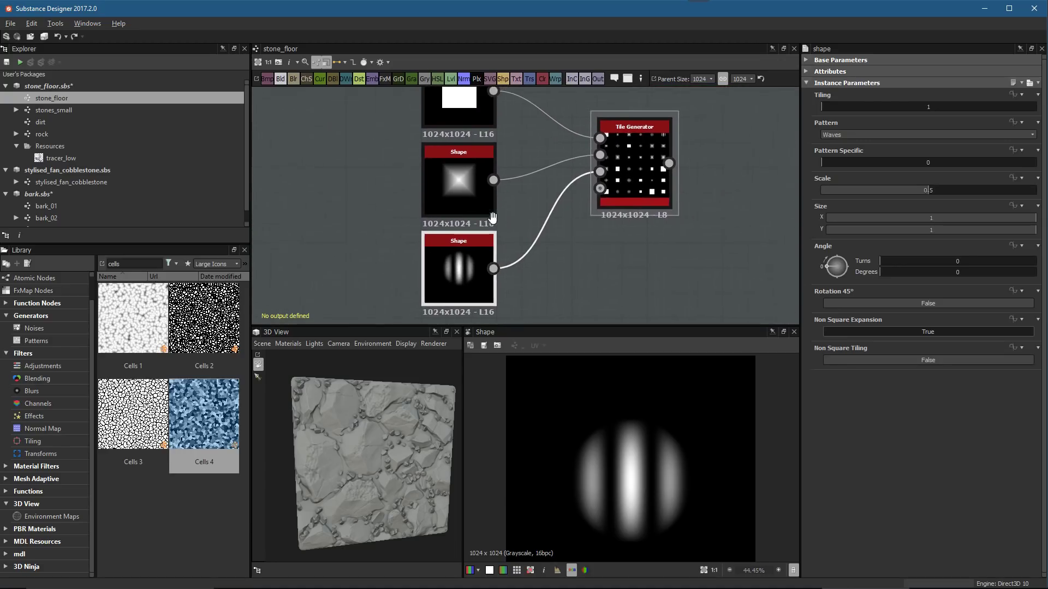
pyautogui.moveTo(506, 212); pyautogui.dragTo(419, 240, button='middle')
pyautogui.scroll(2, 516, 176)
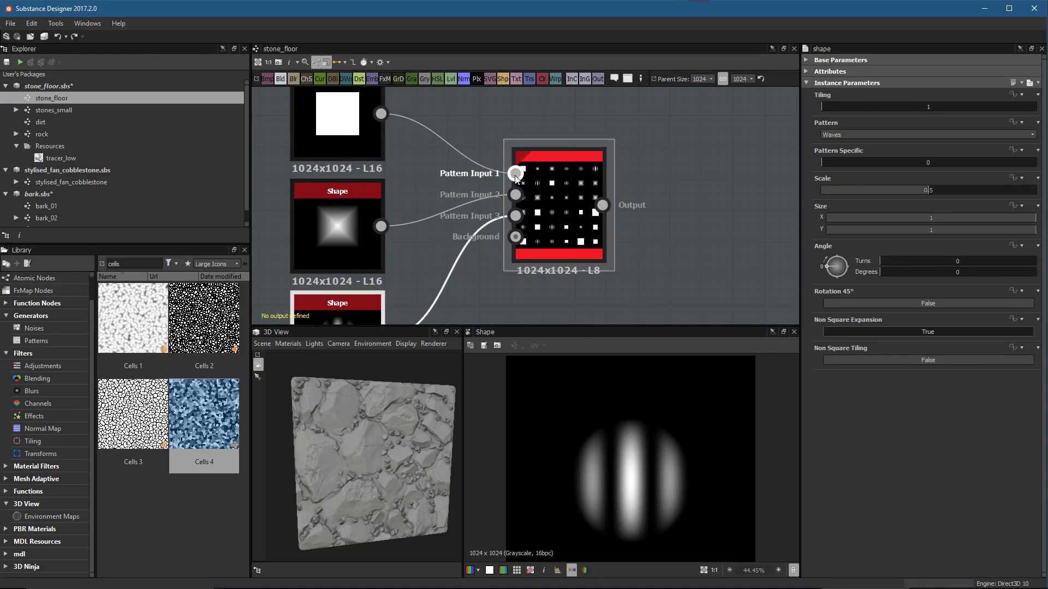
pyautogui.click(545, 210)
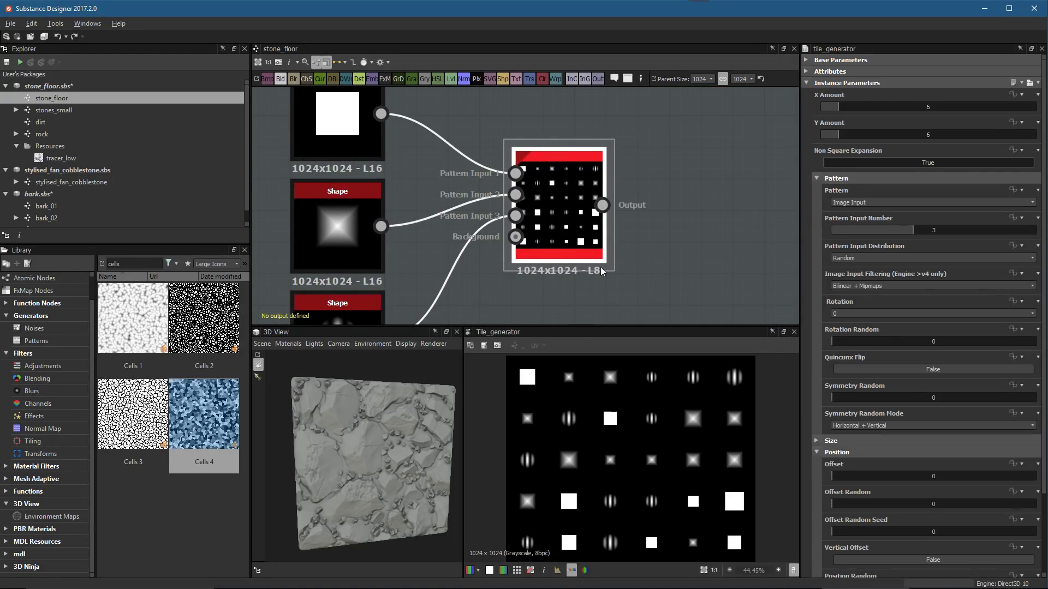
# Set the Tile Generator's Pattern Input Distribution to By Pattern Number
pyautogui.scroll(2, 546, 382)
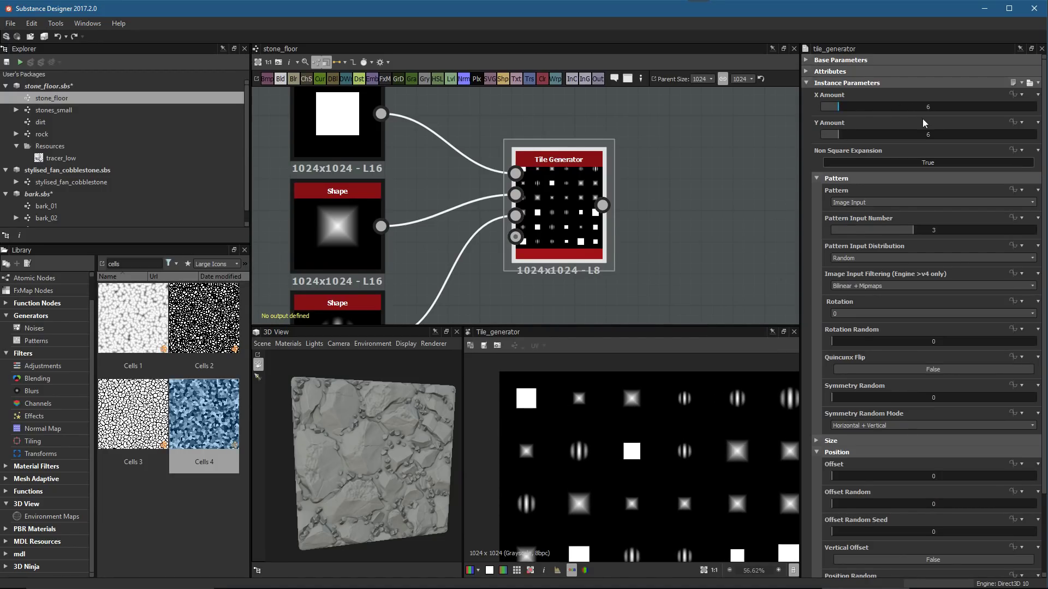
pyautogui.scroll(-2, 681, 426)
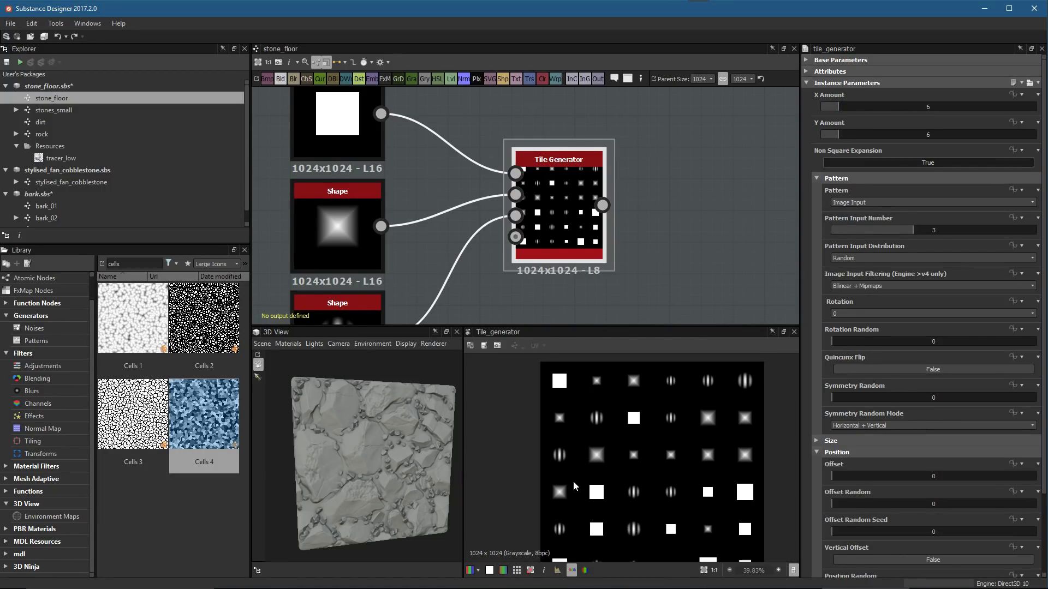
pyautogui.scroll(5, 575, 486)
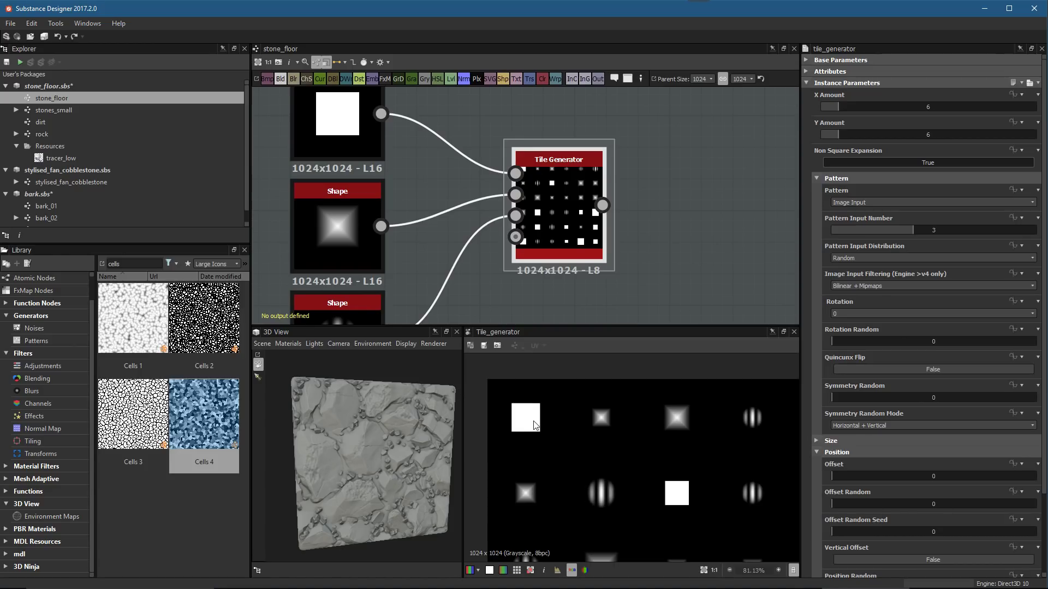
pyautogui.scroll(-4, 706, 487)
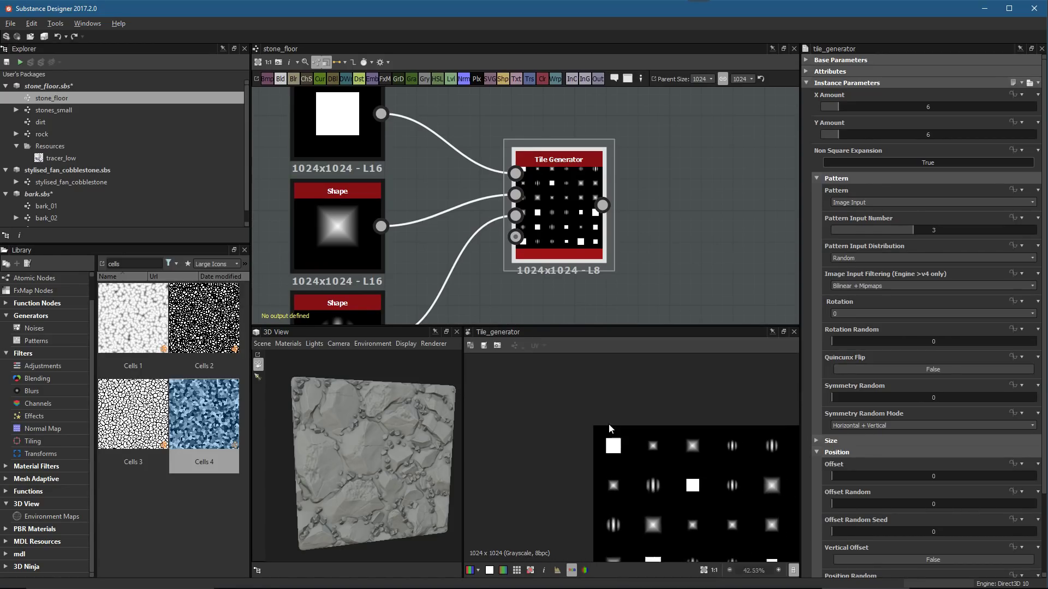
pyautogui.click(865, 260)
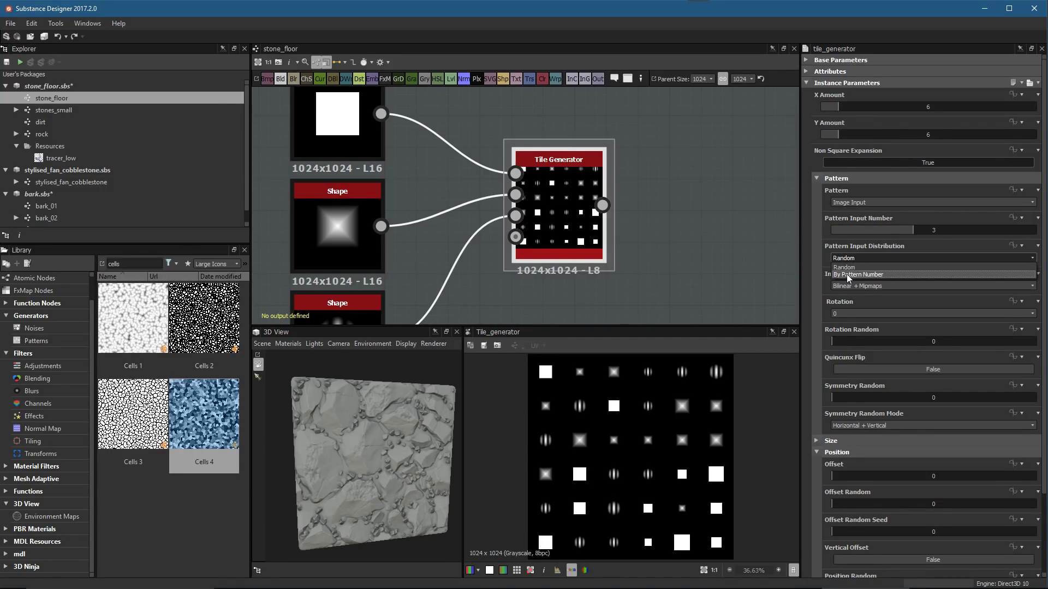
pyautogui.click(848, 274)
pyautogui.scroll(1, 579, 382)
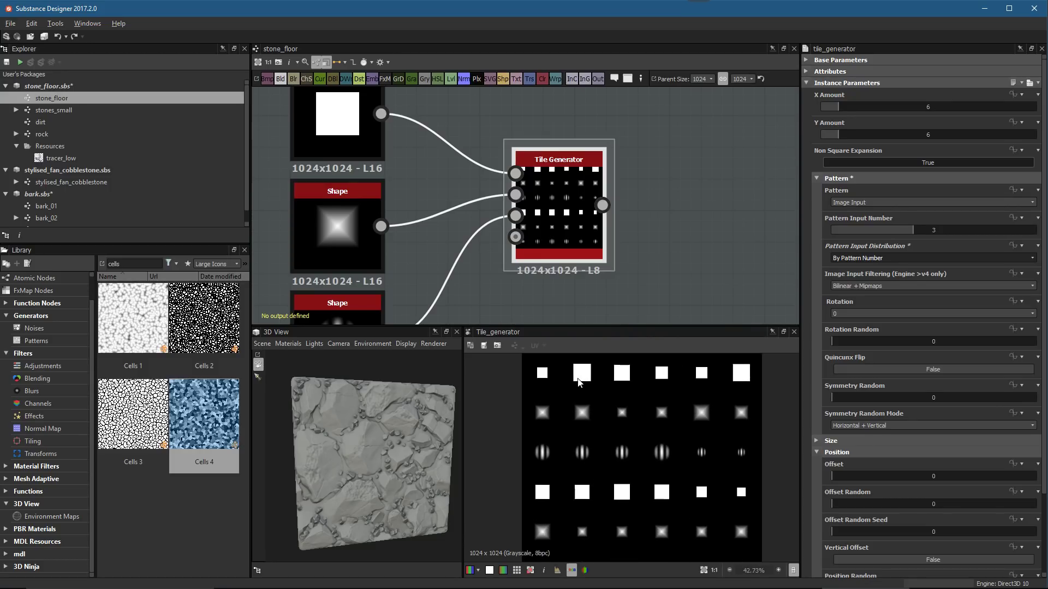
# Enlarge the 2D preview and compare the rows of tiled patterns with the Shape nodes feeding the Tile Generator
pyautogui.moveTo(603, 333); pyautogui.dragTo(589, 267)
pyautogui.moveTo(555, 221); pyautogui.dragTo(599, 185, button='middle')
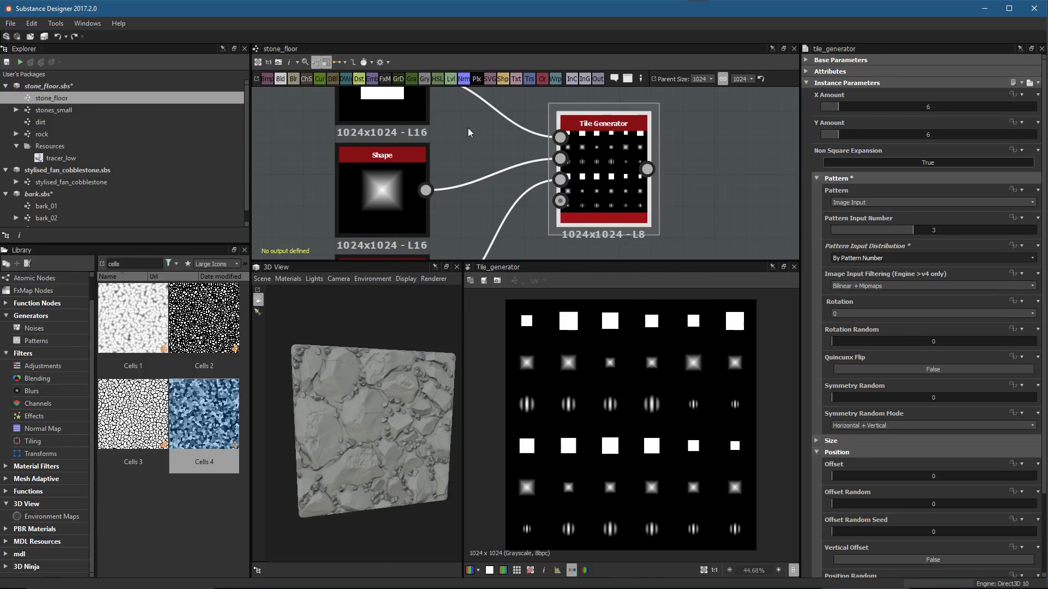
pyautogui.moveTo(469, 136); pyautogui.dragTo(461, 200, button='middle')
pyautogui.moveTo(554, 202); pyautogui.dragTo(565, 164, button='middle')
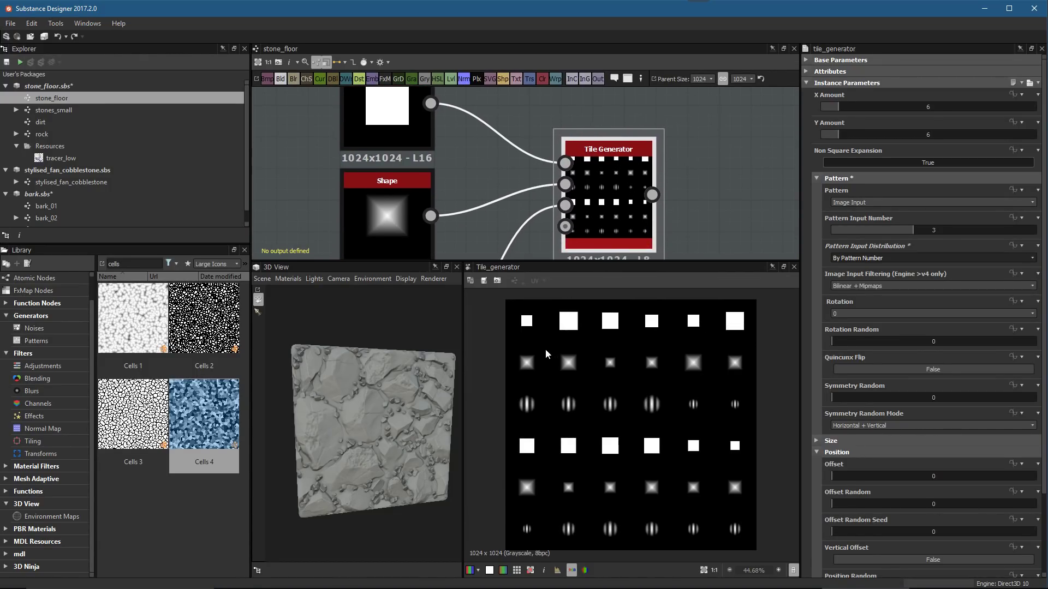
pyautogui.moveTo(467, 211); pyautogui.dragTo(470, 173, button='middle')
pyautogui.moveTo(415, 191); pyautogui.dragTo(417, 166, button='middle')
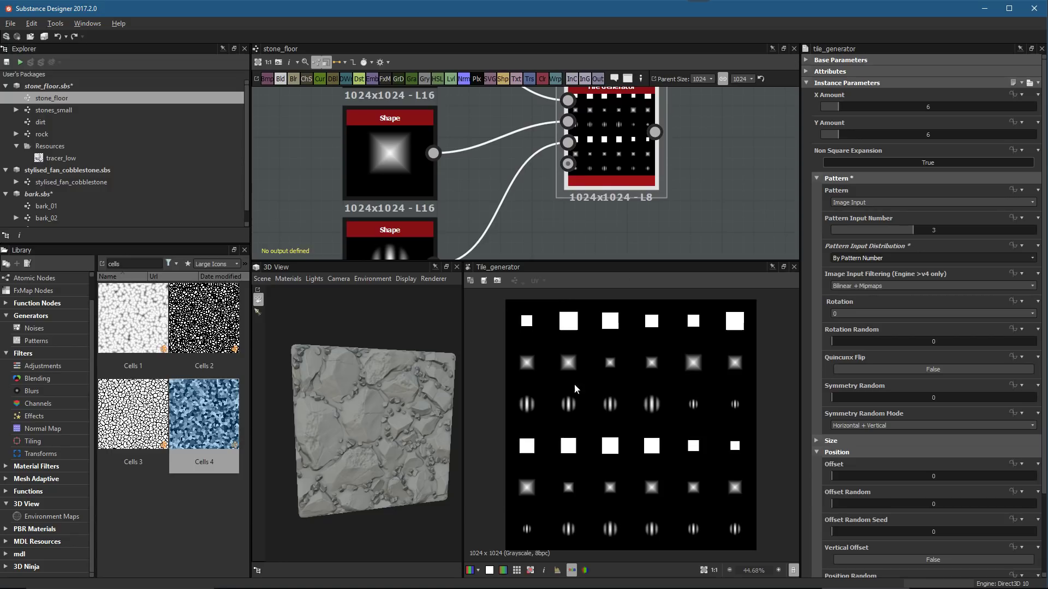
pyautogui.moveTo(486, 192); pyautogui.dragTo(494, 151, button='middle')
pyautogui.moveTo(600, 221); pyautogui.dragTo(608, 188, button='middle')
pyautogui.scroll(-3, 633, 170)
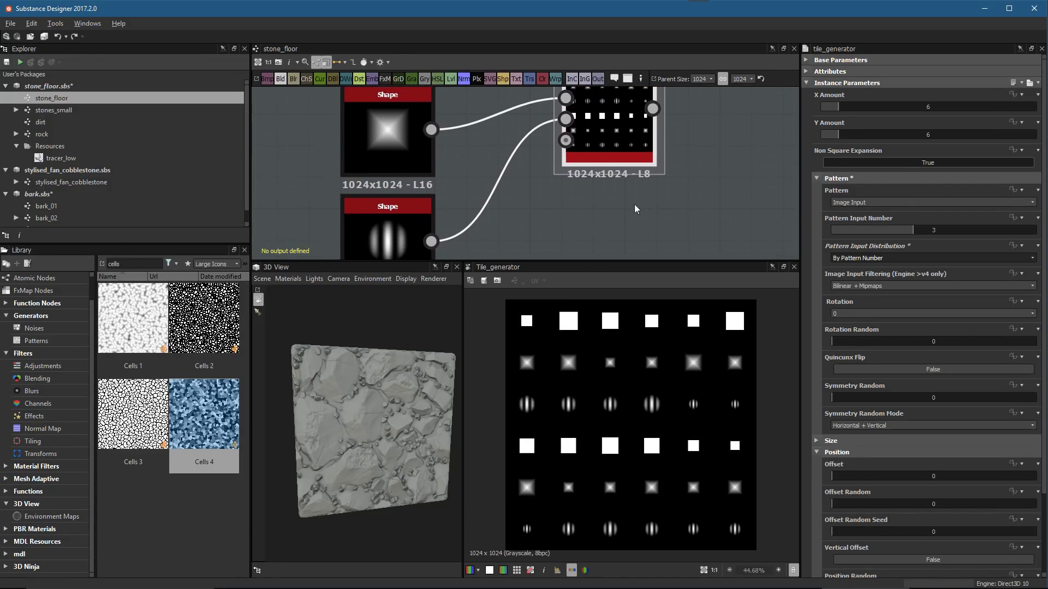
# Switch the Tile Generator's Pattern Input Distribution to Random and back to By Pattern Number
pyautogui.click(860, 258)
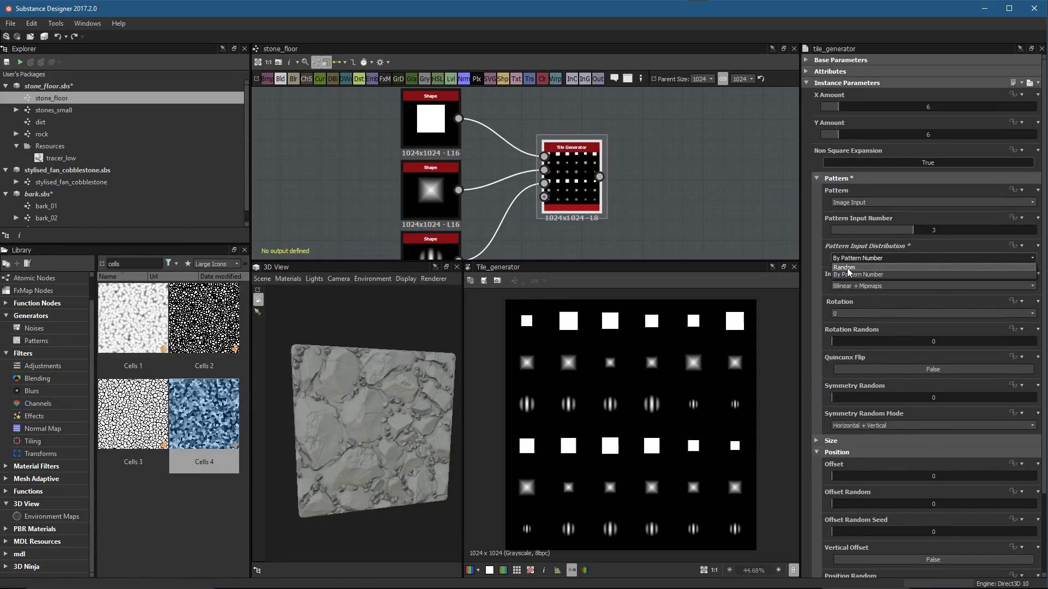
pyautogui.click(851, 267)
pyautogui.click(850, 259)
pyautogui.click(856, 275)
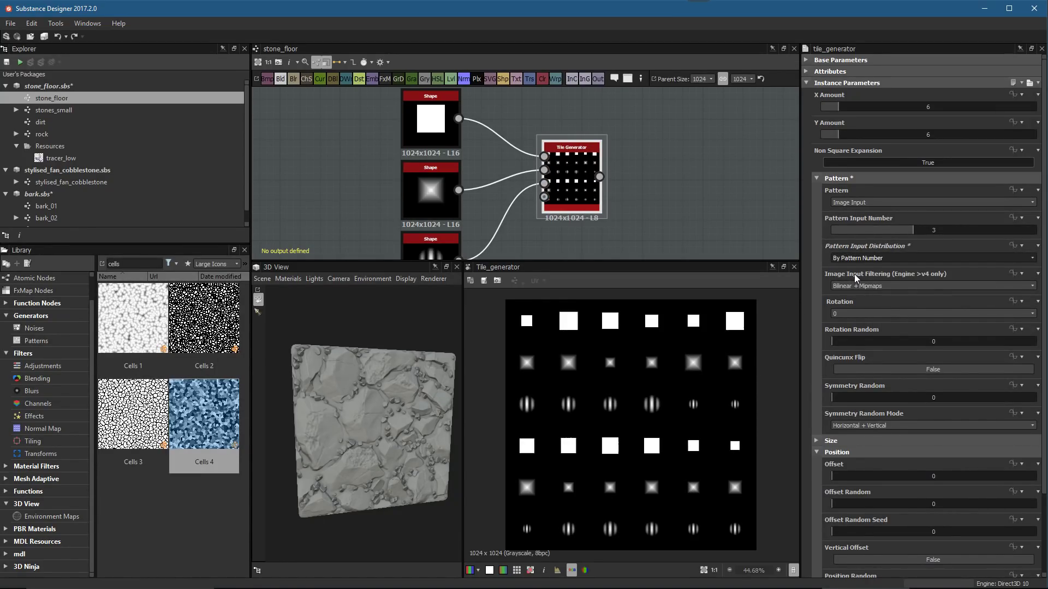
# Add a Tile Sampler node to the graph in the empty area beside the Tile Generator
pyautogui.scroll(-3, 578, 193)
pyautogui.moveTo(650, 211); pyautogui.dragTo(558, 176, button='middle')
pyautogui.scroll(1, 554, 201)
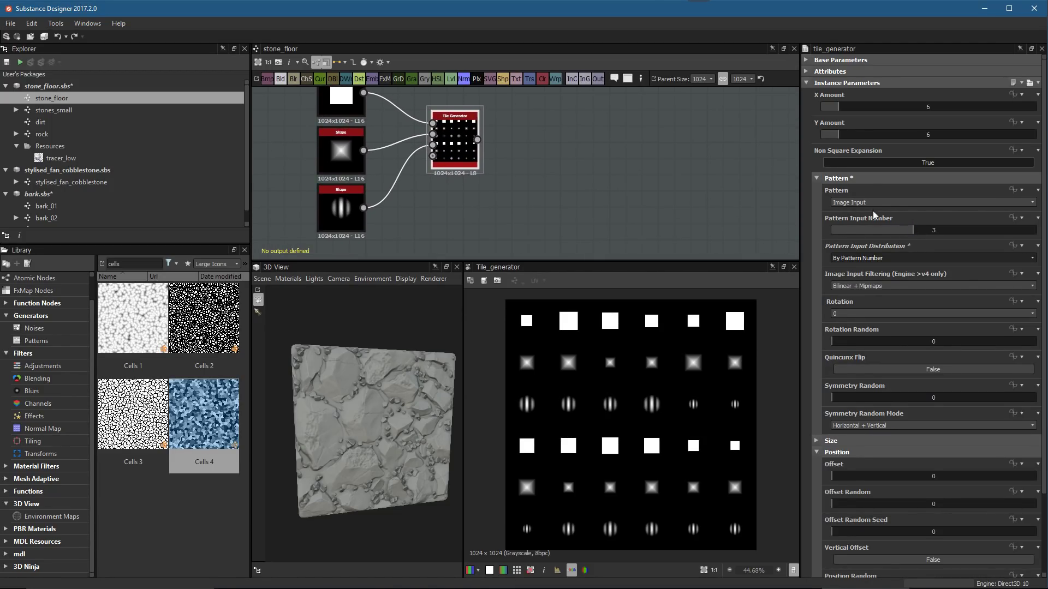
pyautogui.scroll(-1, 624, 194)
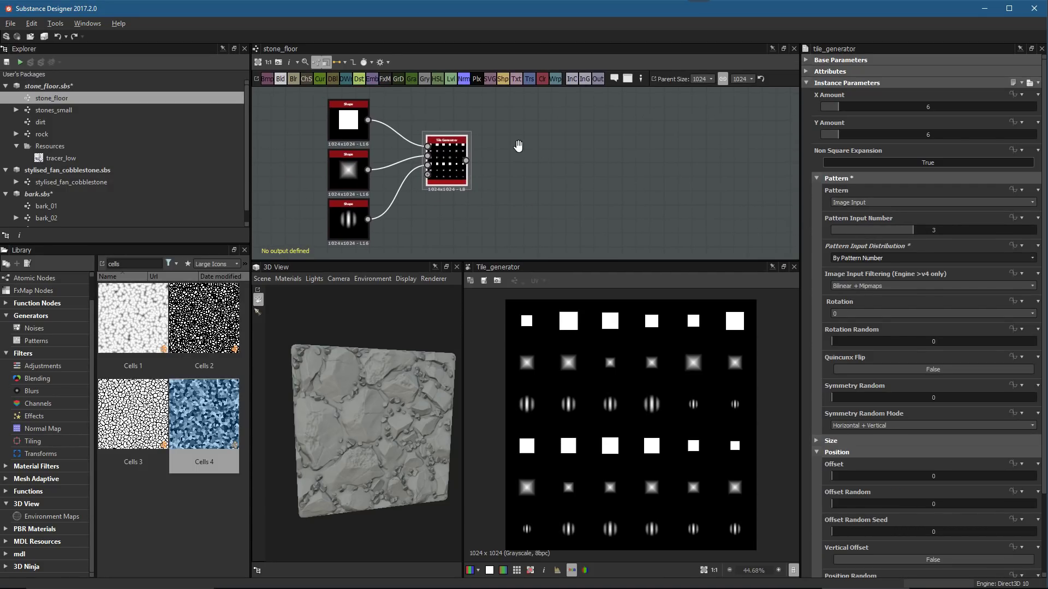
pyautogui.scroll(2, 520, 158)
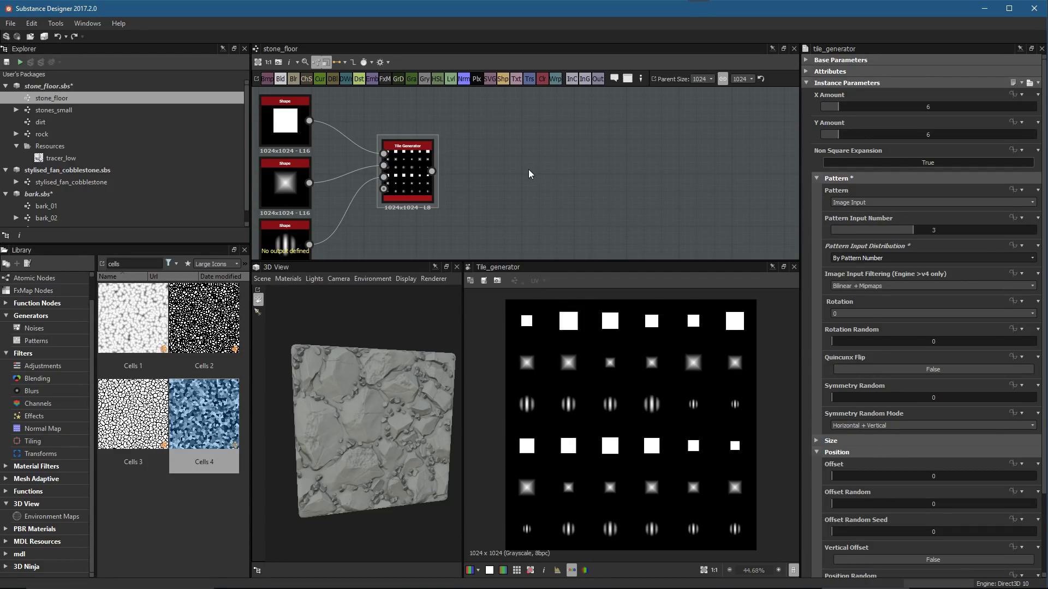
pyautogui.press('space')
pyautogui.write('t')
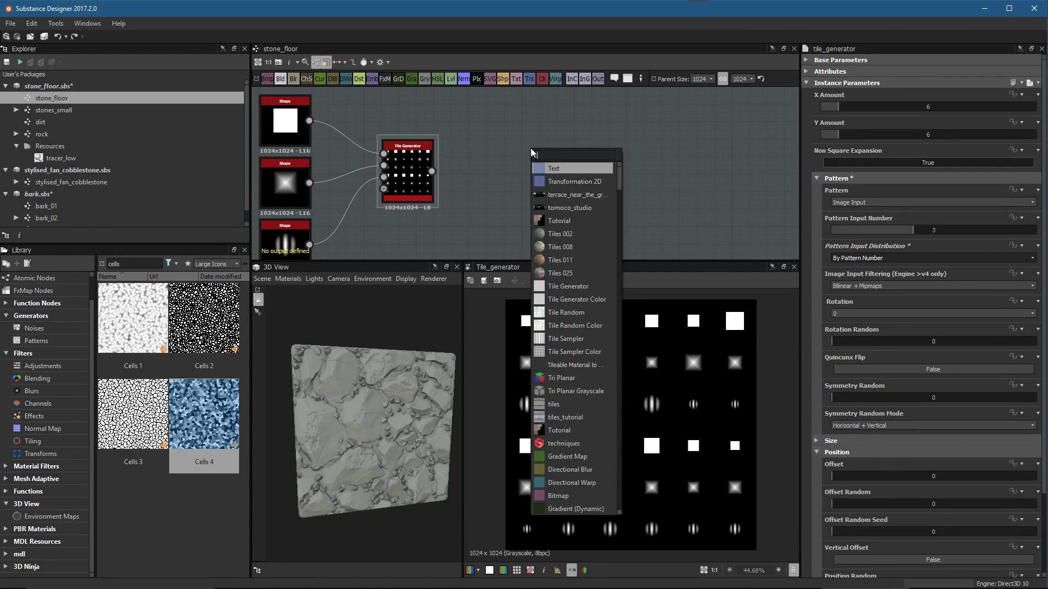
pyautogui.write('ile sam')
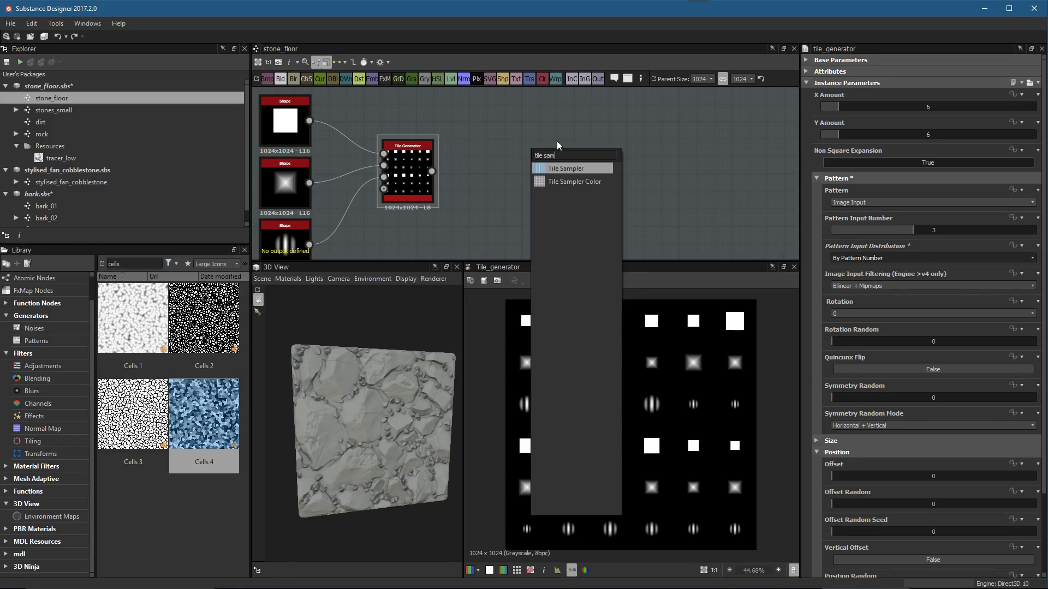
pyautogui.click(563, 170)
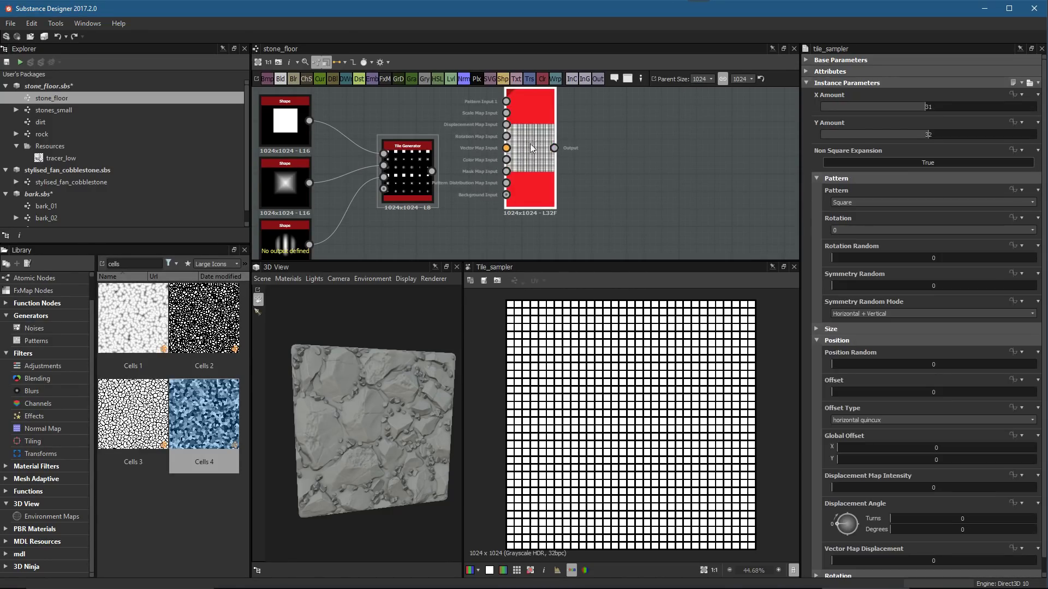
# Delete the Tile Generator node and move the Tile Sampler closer to the Shape nodes
pyautogui.click(418, 166)
pyautogui.press('Delete')
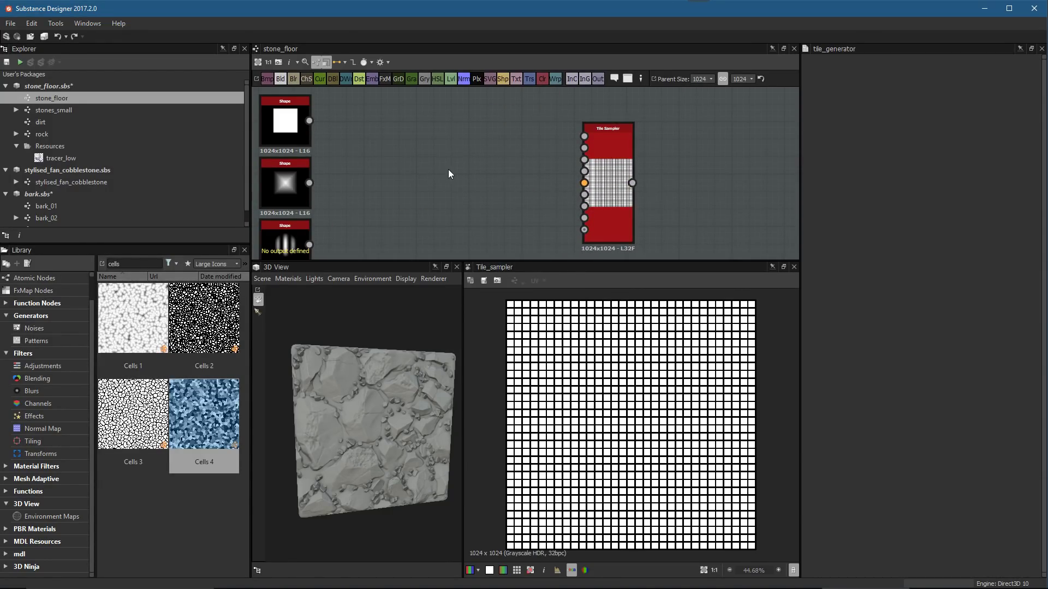
pyautogui.moveTo(595, 174); pyautogui.dragTo(464, 174)
pyautogui.scroll(3, 491, 164)
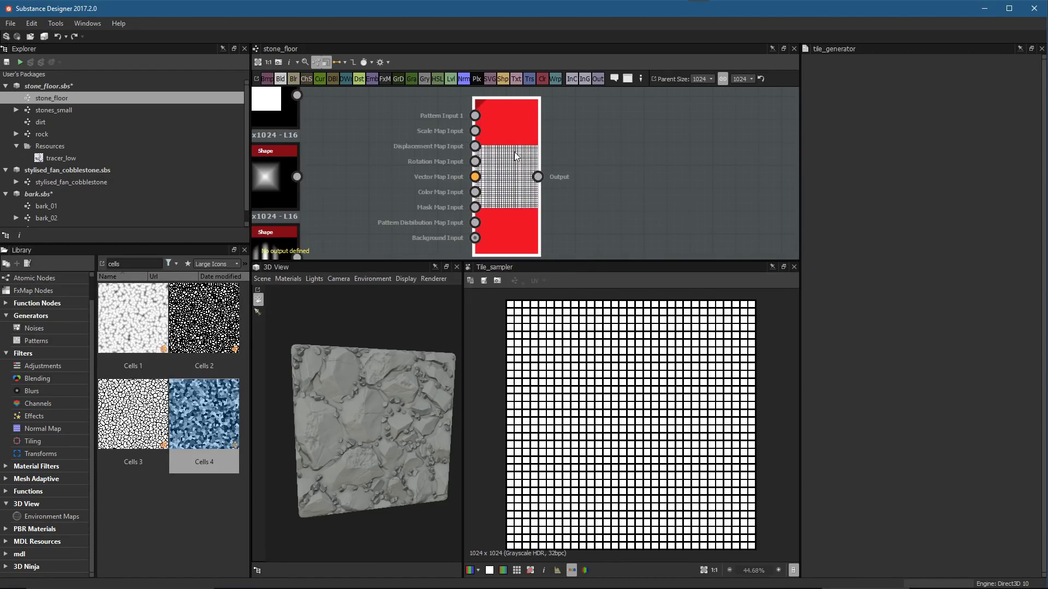
# Set the Tile Sampler's Pattern to Pattern Input with a Pattern Input Number of 3
pyautogui.click(512, 155)
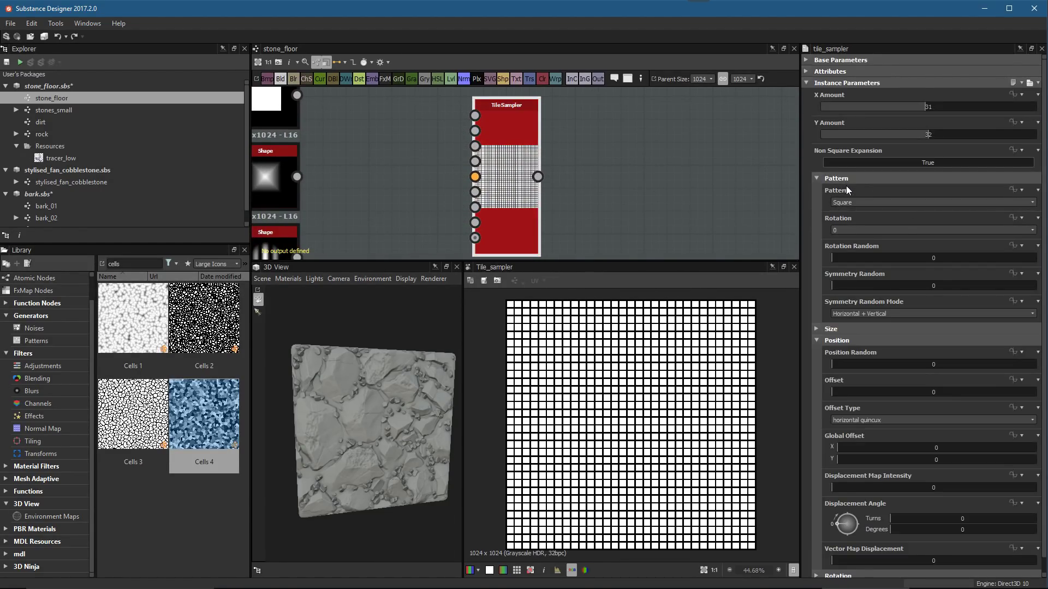
pyautogui.click(848, 202)
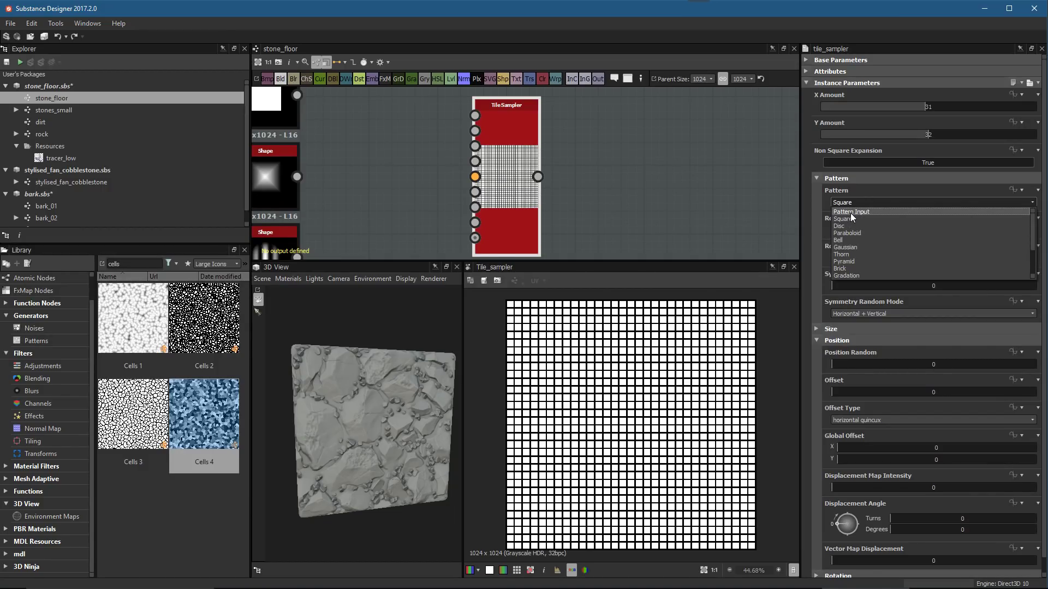
pyautogui.click(851, 212)
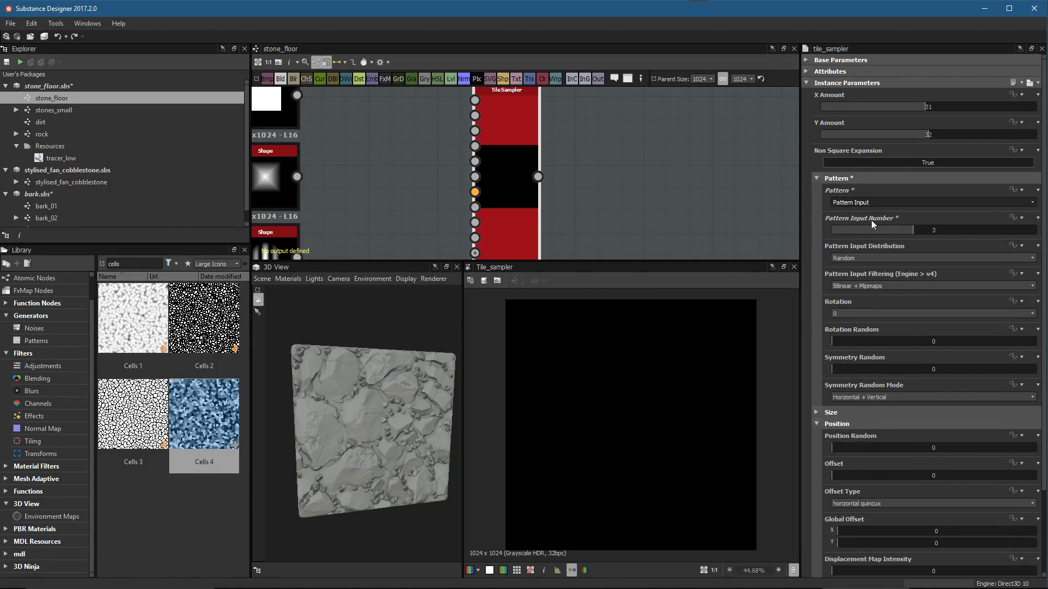
# Connect the square, pyramid and striped Shape nodes to the Tile Sampler's Pattern Input 1, 2 and 3 respectively
pyautogui.press('f')
pyautogui.moveTo(352, 151); pyautogui.dragTo(542, 157)
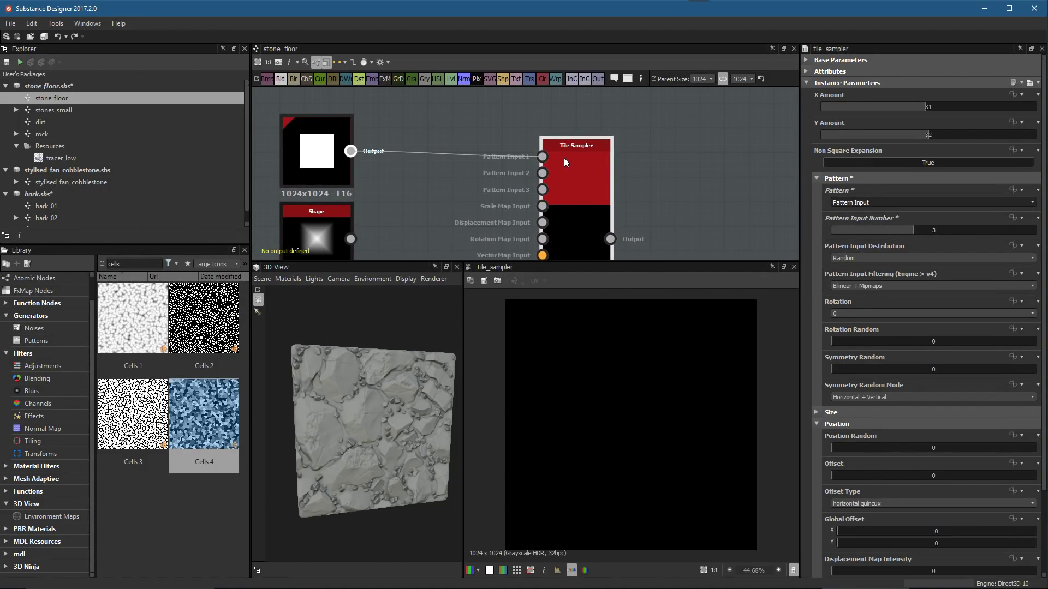
pyautogui.moveTo(351, 238); pyautogui.dragTo(542, 173)
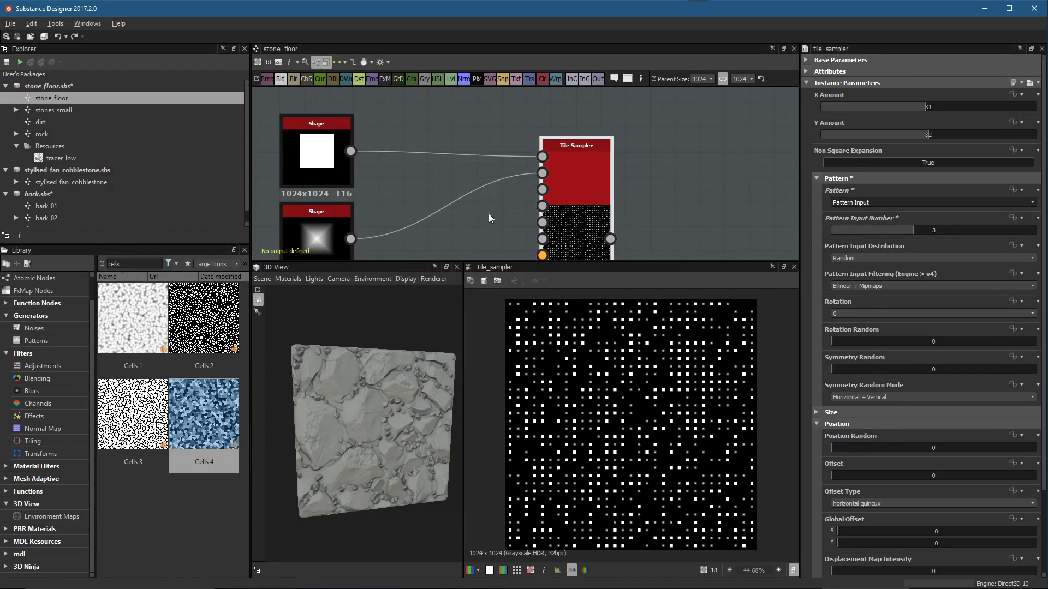
pyautogui.scroll(-3, 392, 218)
pyautogui.moveTo(364, 238); pyautogui.dragTo(554, 134)
# Preview the shape arriving at each of the Tile Sampler's three pattern inputs, then display the Tile Sampler's output
pyautogui.scroll(3, 555, 163)
pyautogui.click(533, 154)
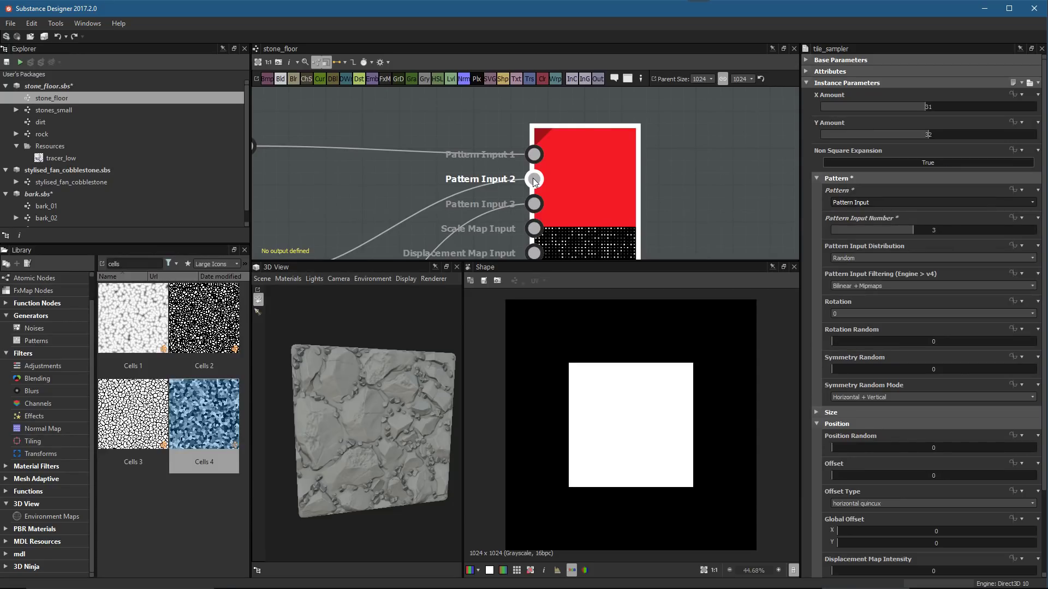
pyautogui.click(534, 179)
pyautogui.click(536, 202)
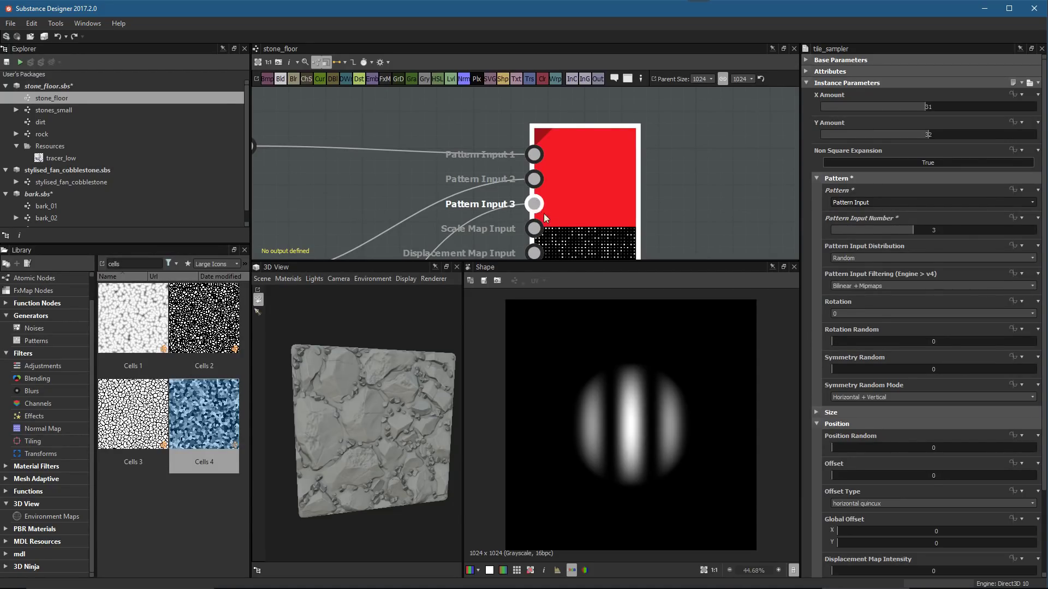
pyautogui.scroll(-2, 595, 194)
pyautogui.doubleClick(584, 178)
# Set the Tile Sampler's X Amount and Y Amount both to 6
pyautogui.click(836, 106)
pyautogui.moveTo(835, 106); pyautogui.dragTo(842, 133)
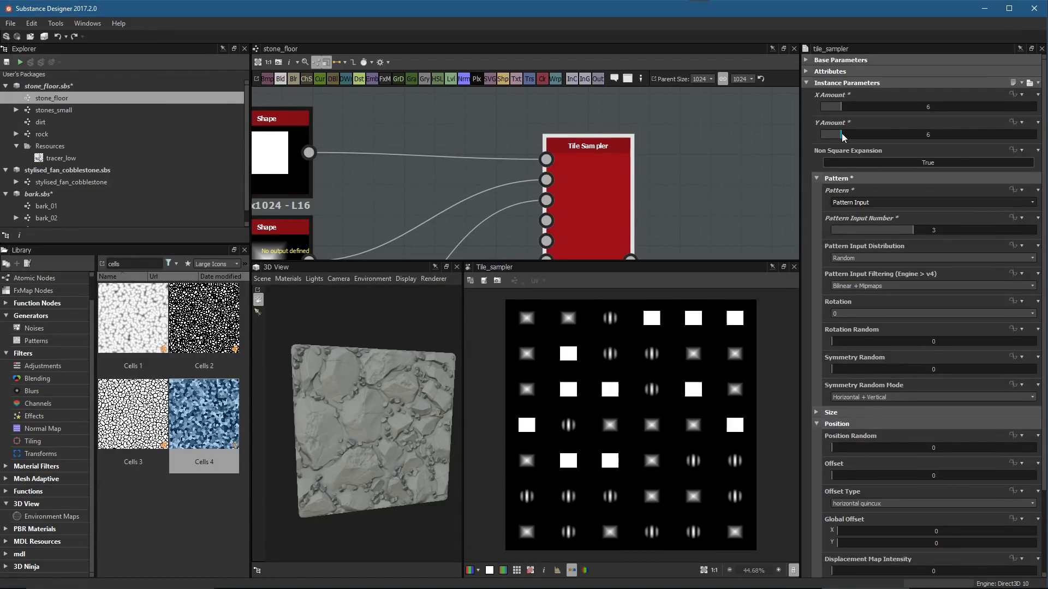
pyautogui.scroll(-1, 654, 385)
pyautogui.scroll(-2, 628, 257)
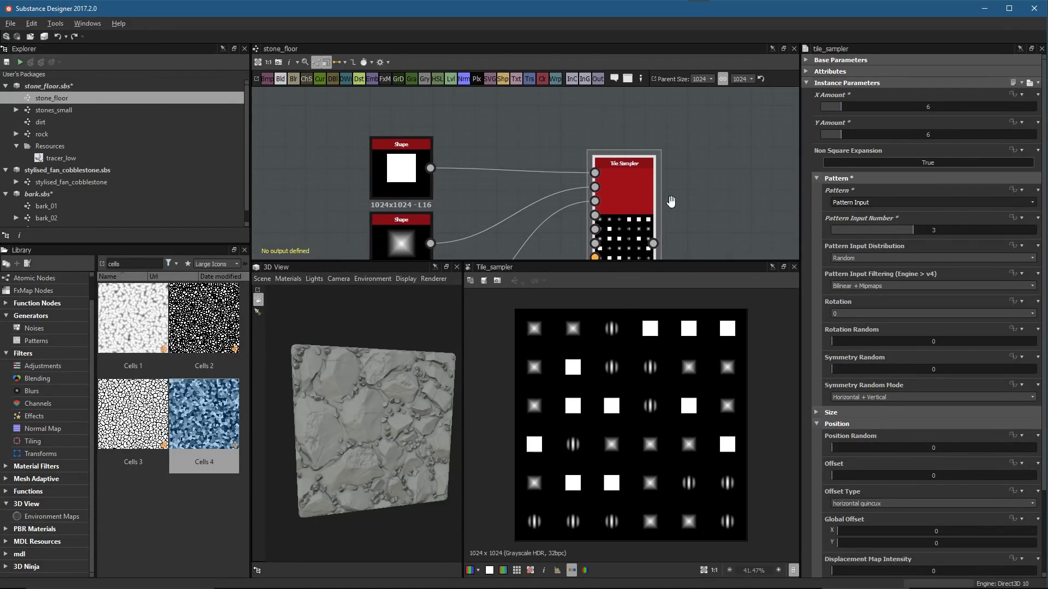
# Try Pattern Number as the Tile Sampler's Pattern Input Distribution, then set it to Distribution Map
pyautogui.moveTo(678, 223); pyautogui.dragTo(665, 164, button='middle')
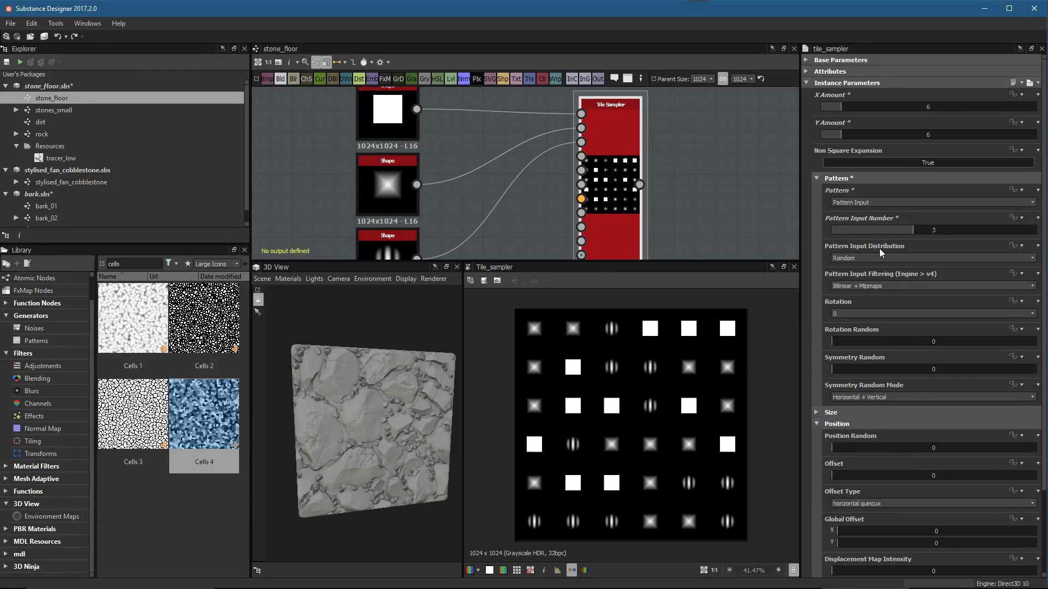
pyautogui.click(863, 259)
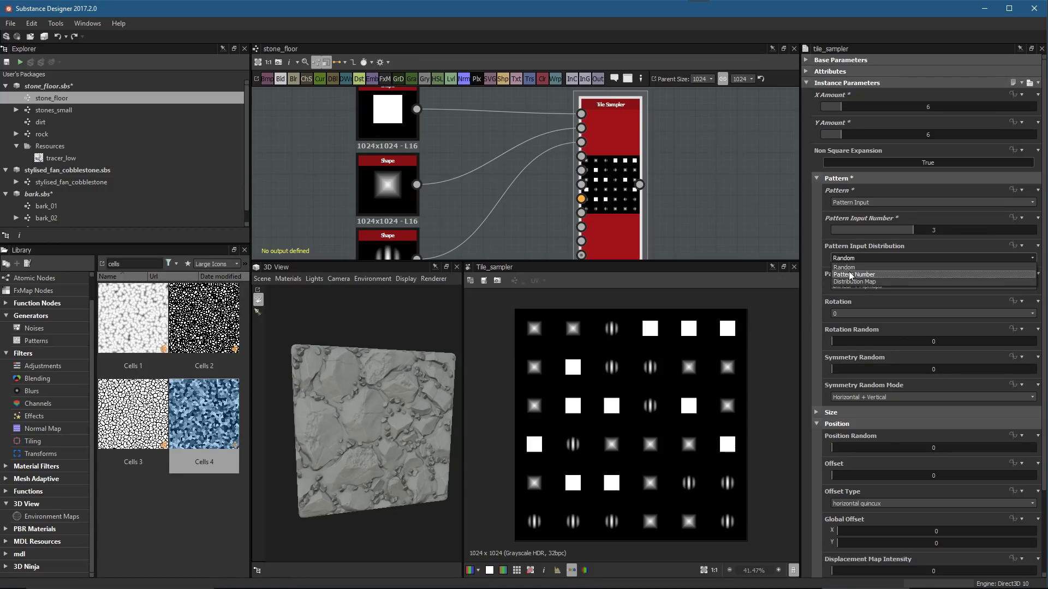
pyautogui.click(850, 275)
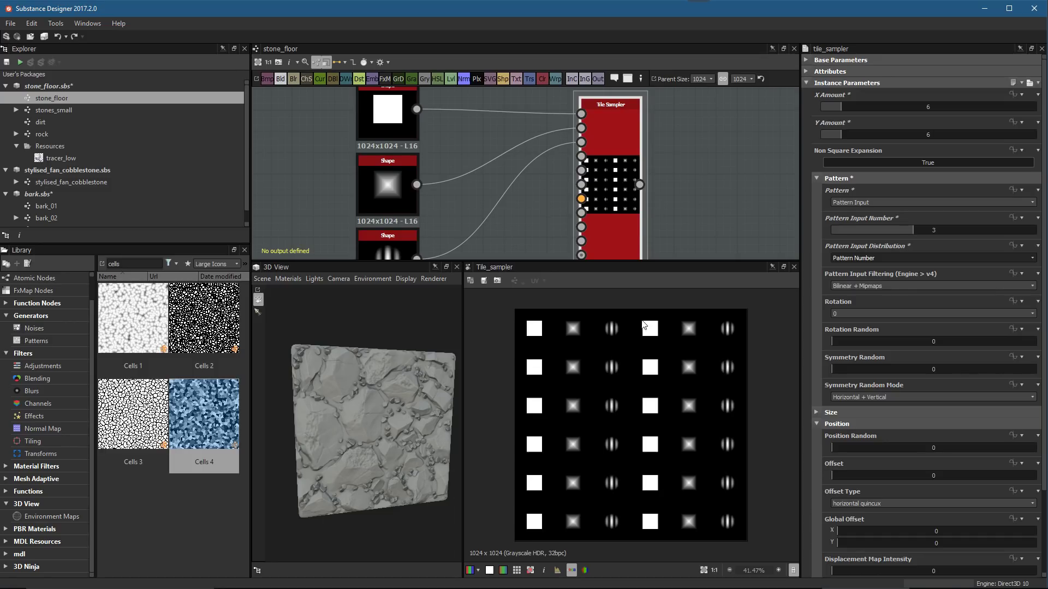
pyautogui.click(873, 258)
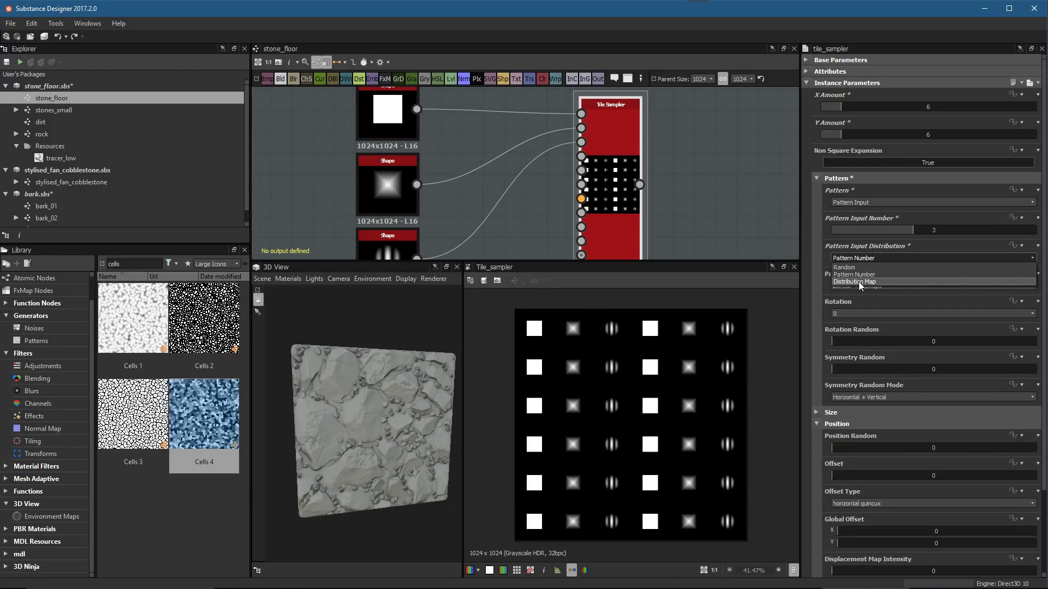
pyautogui.click(859, 282)
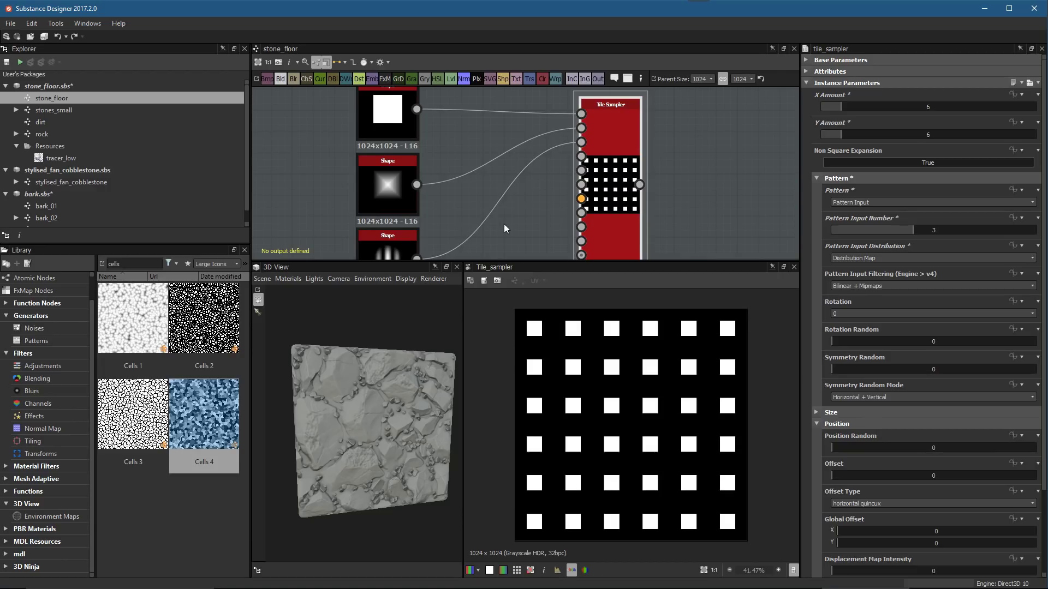
pyautogui.scroll(-2, 492, 191)
pyautogui.scroll(4, 480, 180)
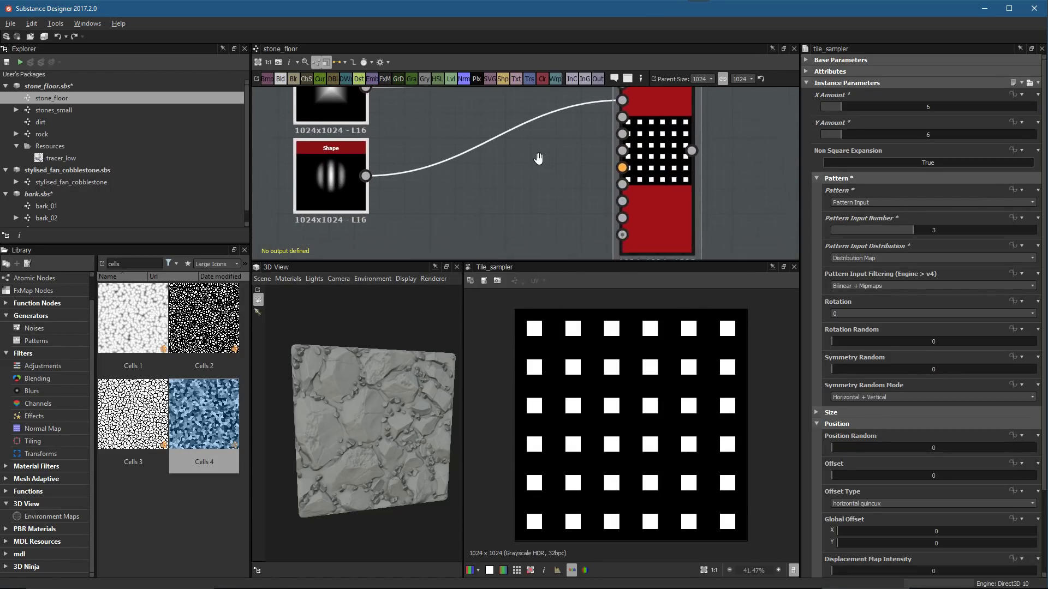
# Locate the Tile Sampler's Pattern Distribution Map Input and add a Shape node below the existing Shape nodes
pyautogui.scroll(2, 606, 229)
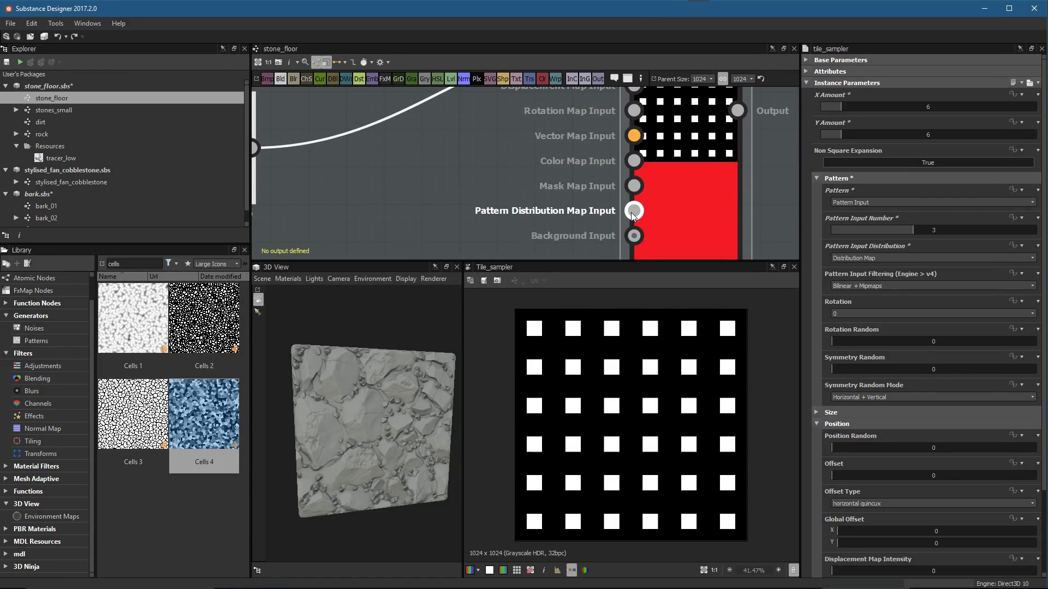
pyautogui.scroll(-3, 562, 220)
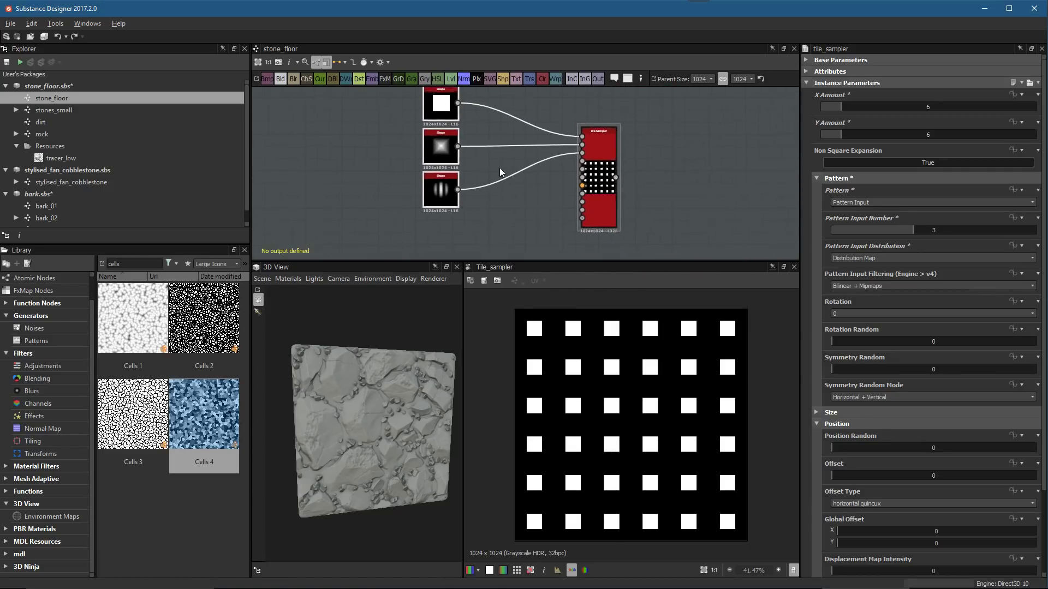
pyautogui.press('space')
pyautogui.write('shape')
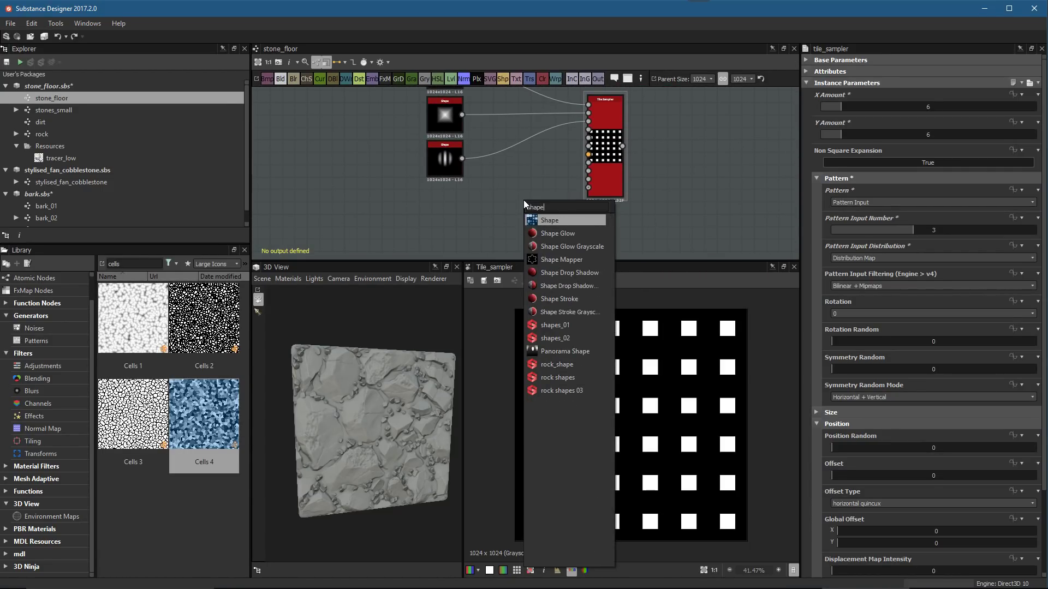
pyautogui.click(530, 216)
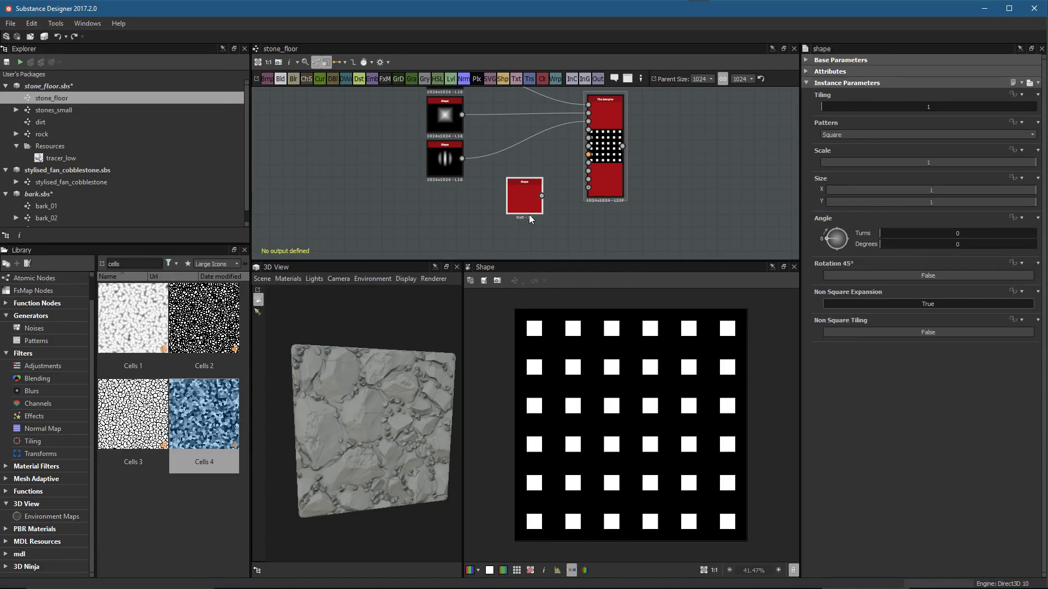
# Set the new Shape node's Pattern to Cone and its Scale to 0.77
pyautogui.scroll(1, 567, 208)
pyautogui.click(844, 134)
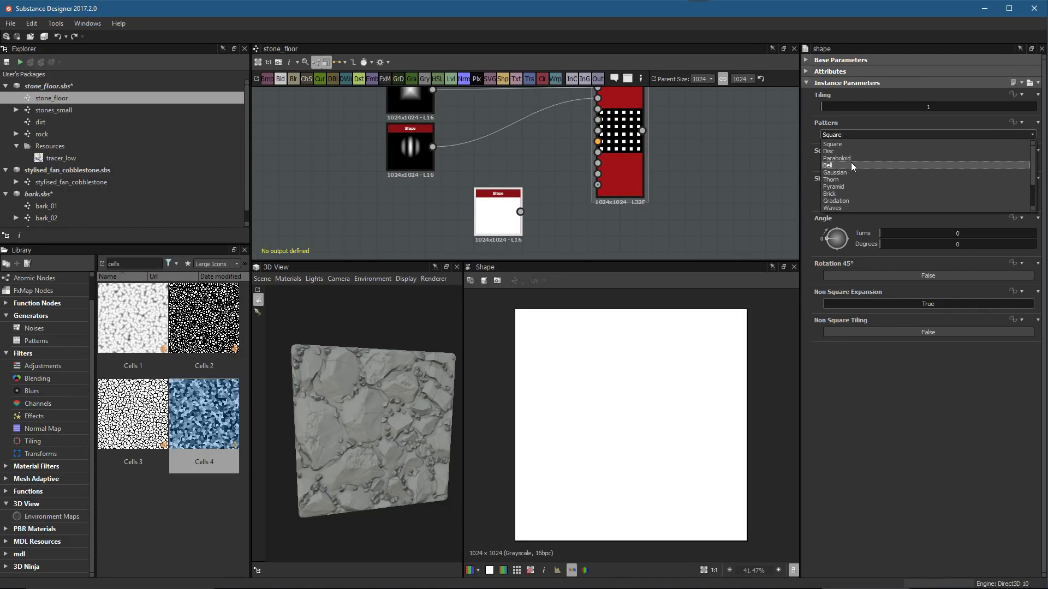
pyautogui.scroll(-2, 850, 162)
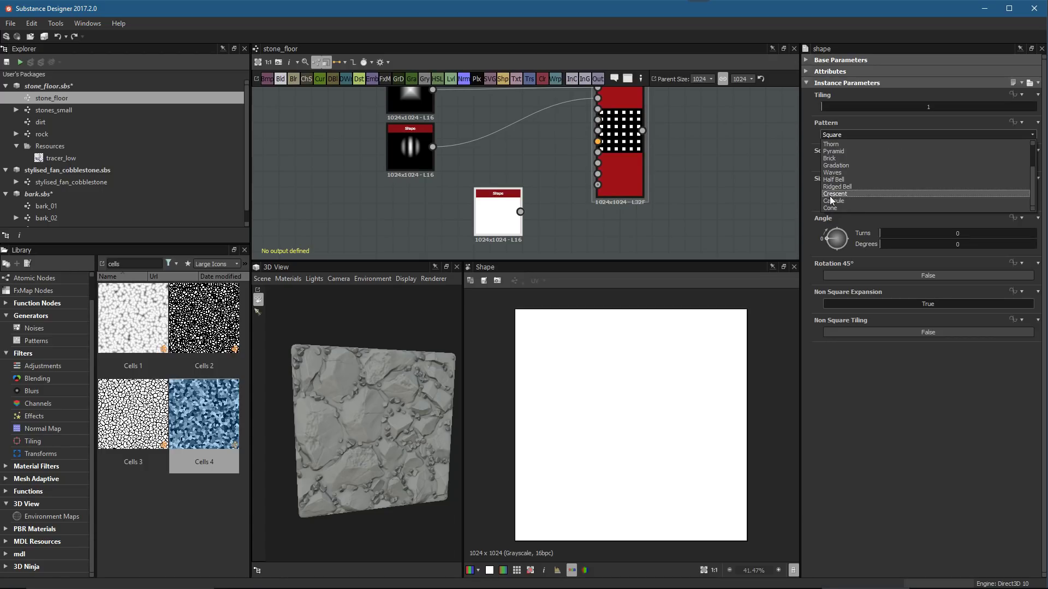
pyautogui.click(829, 208)
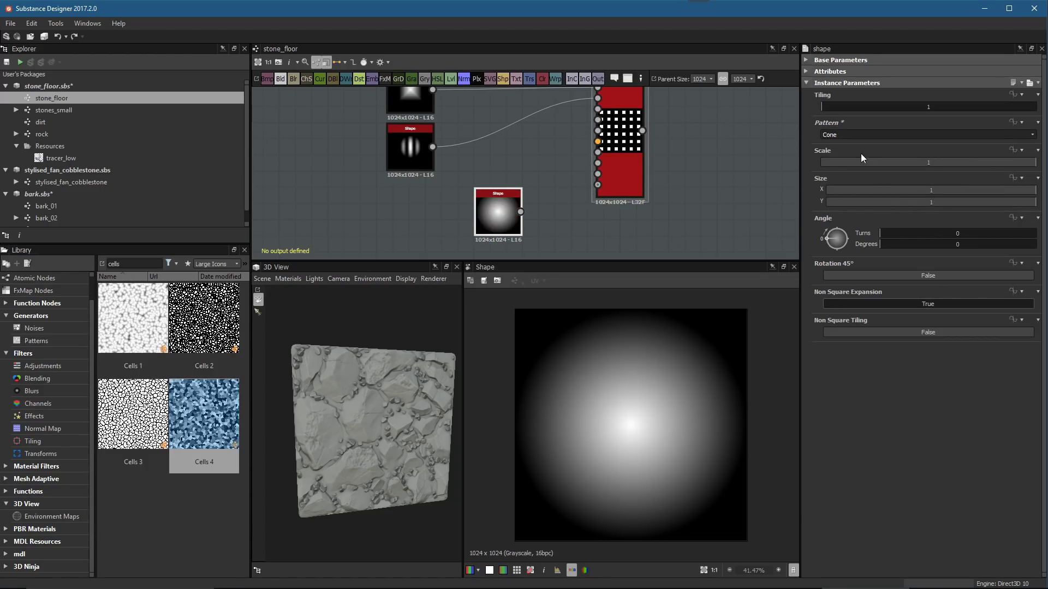
pyautogui.moveTo(992, 162); pyautogui.dragTo(983, 163)
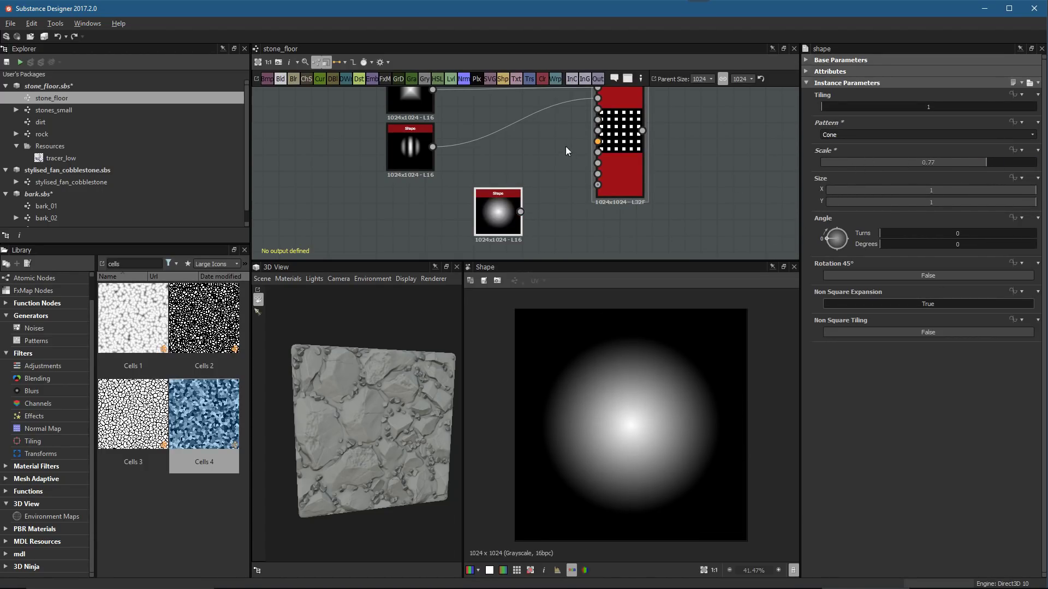
# Connect the cone Shape to the Tile Sampler's Pattern Distribution Map Input and display the Tile Sampler's output
pyautogui.moveTo(568, 147); pyautogui.dragTo(502, 151, button='middle')
pyautogui.scroll(1, 462, 214)
pyautogui.moveTo(434, 219); pyautogui.dragTo(413, 198)
pyautogui.moveTo(531, 208); pyautogui.dragTo(573, 220, button='middle')
pyautogui.scroll(2, 598, 179)
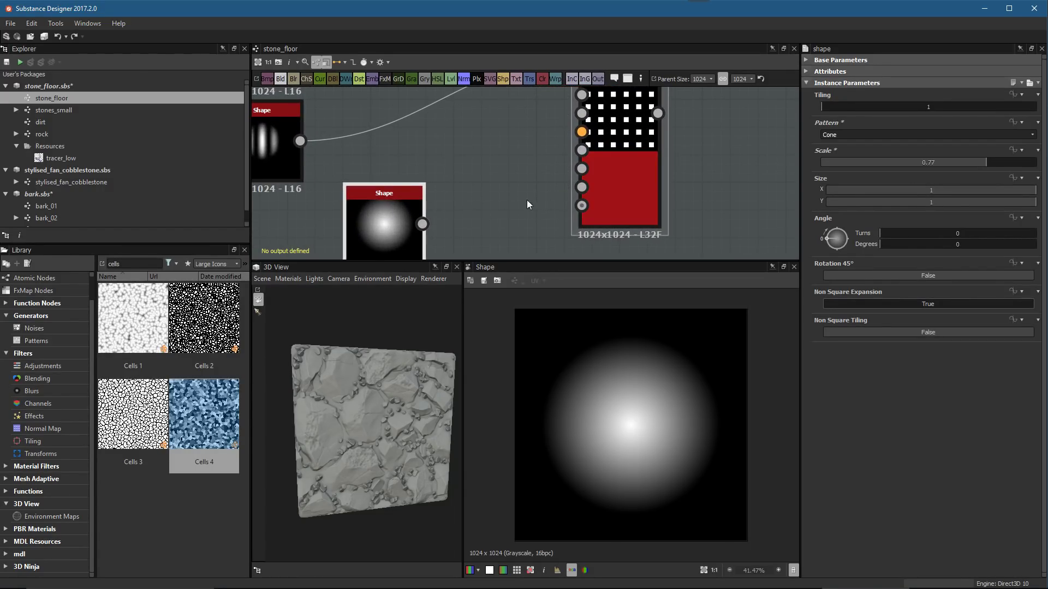
pyautogui.moveTo(423, 224); pyautogui.dragTo(582, 187)
pyautogui.doubleClick(640, 174)
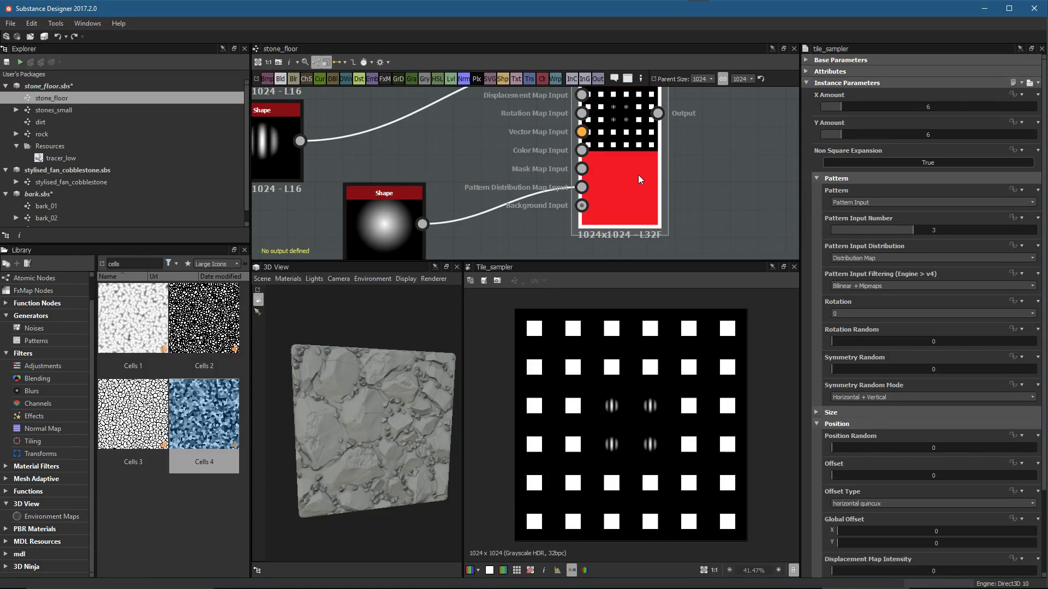
# Shift the Tile Sampler node away from the Shape nodes and set the cone Shape's Scale to 1
pyautogui.scroll(-3, 630, 172)
pyautogui.moveTo(630, 173); pyautogui.dragTo(642, 199, button='middle')
pyautogui.scroll(-1, 636, 191)
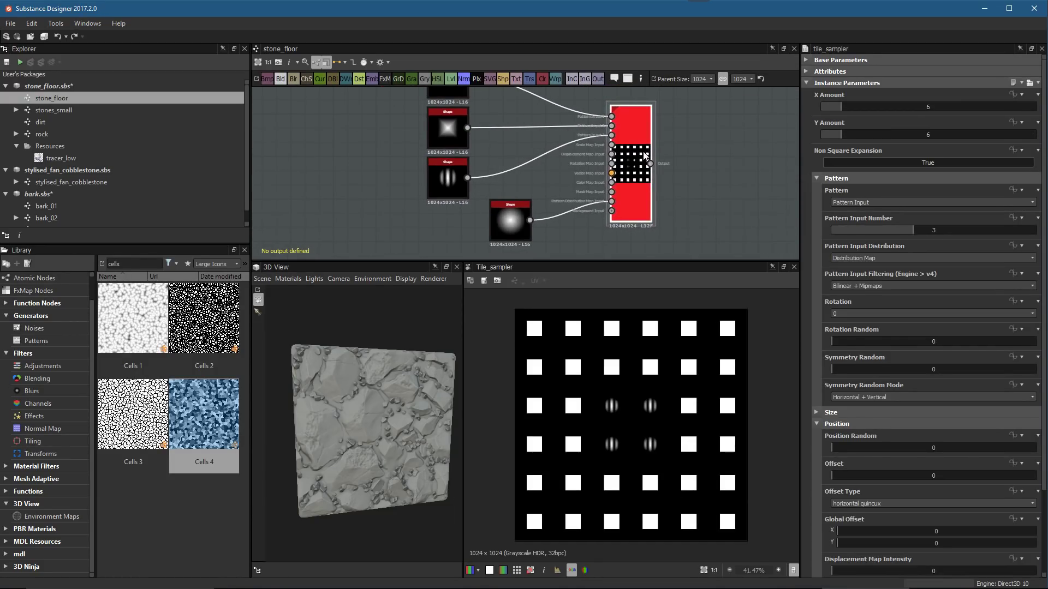
pyautogui.moveTo(625, 158); pyautogui.dragTo(660, 154)
pyautogui.scroll(1, 633, 408)
pyautogui.scroll(3, 535, 175)
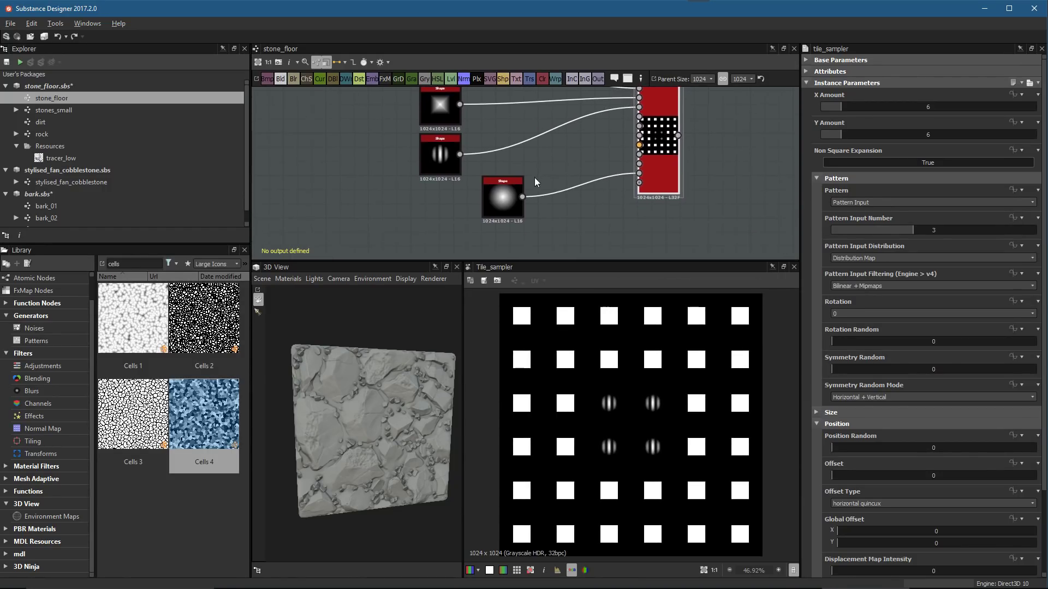
pyautogui.click(480, 198)
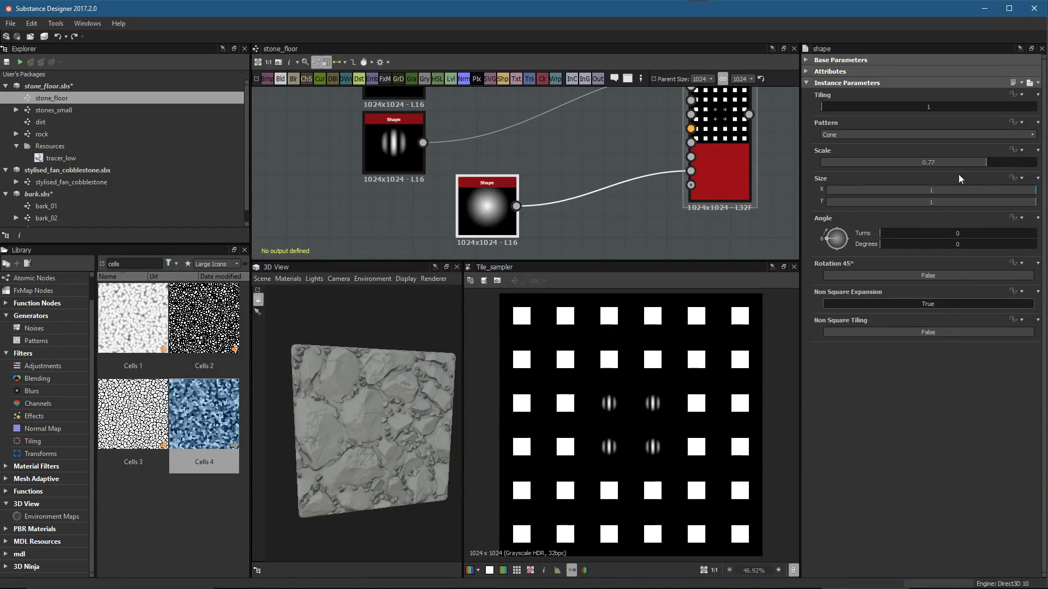
pyautogui.moveTo(988, 161); pyautogui.dragTo(1046, 168)
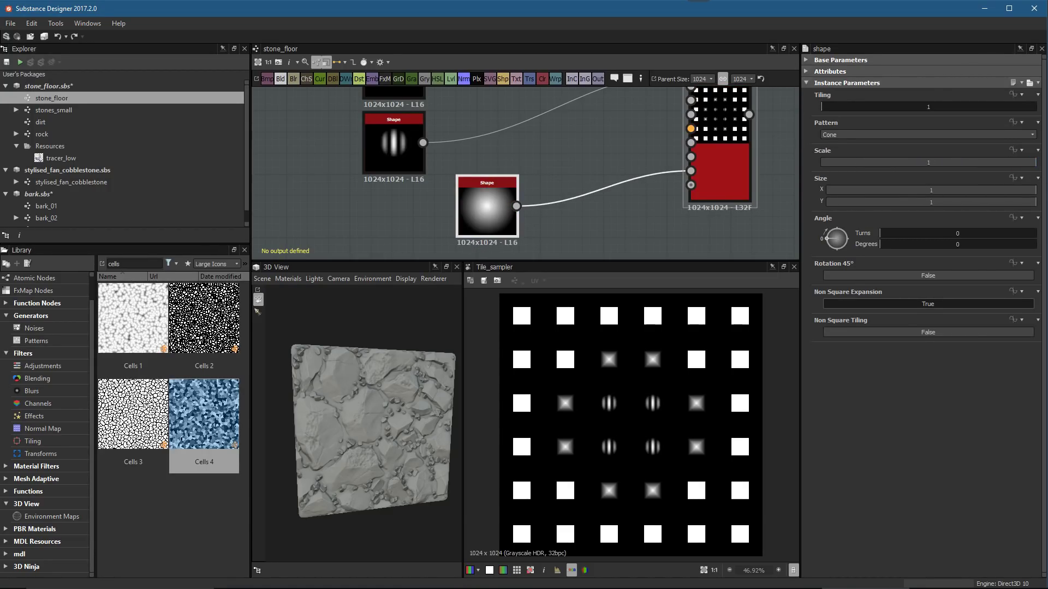
# Move the cone Shape node closer to the Tile Sampler's distribution map input
pyautogui.scroll(-2, 562, 159)
pyautogui.moveTo(491, 191); pyautogui.dragTo(578, 210)
pyautogui.moveTo(428, 93); pyautogui.dragTo(418, 155, button='middle')
pyautogui.moveTo(535, 178); pyautogui.dragTo(516, 116, button='middle')
pyautogui.scroll(1, 608, 389)
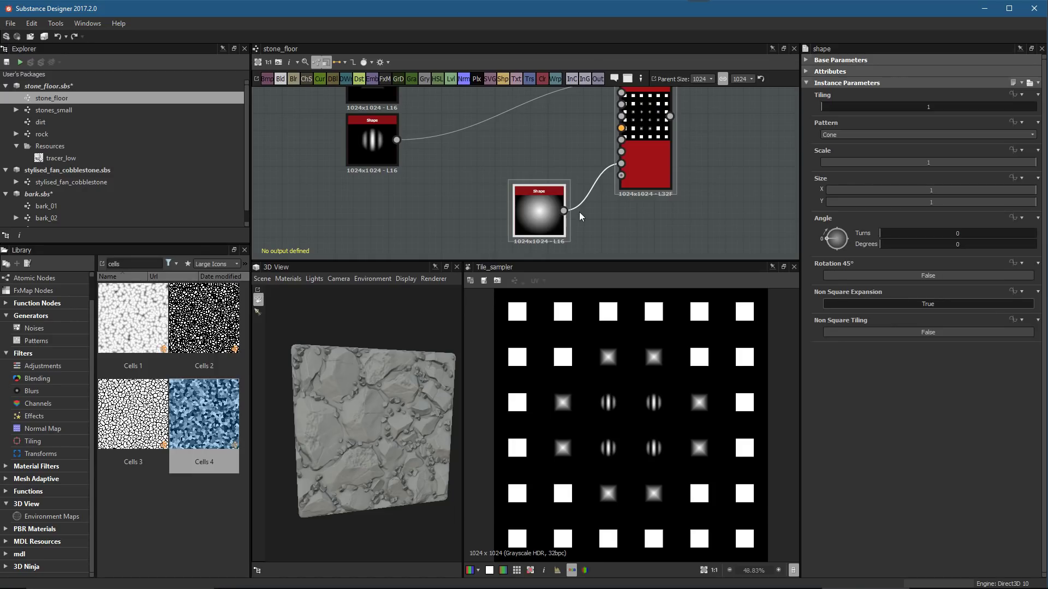
# Preview the cone Shape's gradient in the 2D view, then display the Tile Sampler's output again
pyautogui.scroll(4, 567, 202)
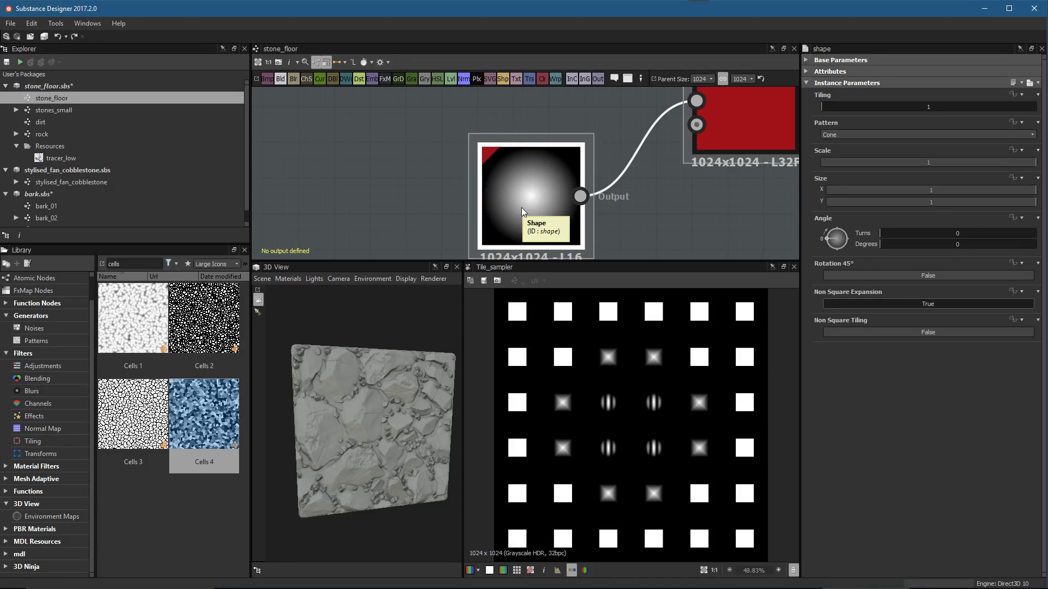
pyautogui.scroll(2, 546, 189)
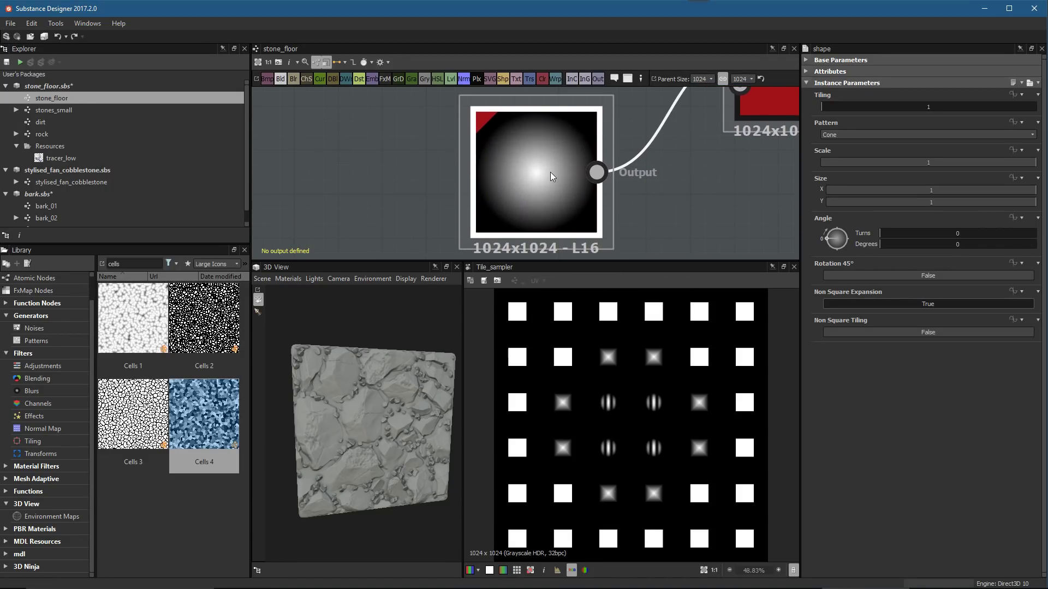
pyautogui.doubleClick(550, 172)
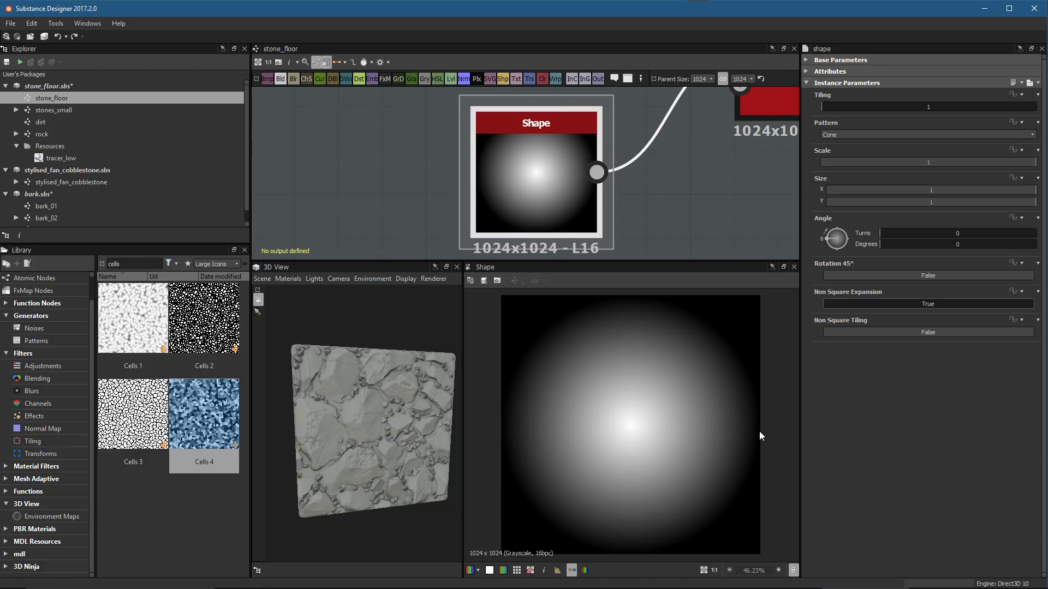
pyautogui.doubleClick(759, 105)
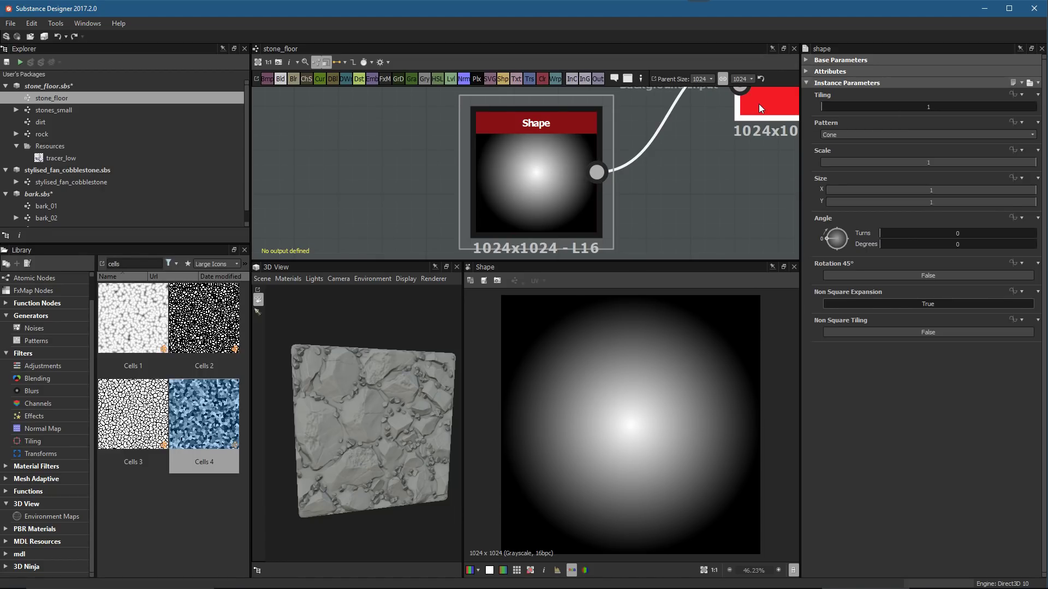
pyautogui.moveTo(759, 104); pyautogui.dragTo(688, 142, button='middle')
pyautogui.scroll(-2, 704, 142)
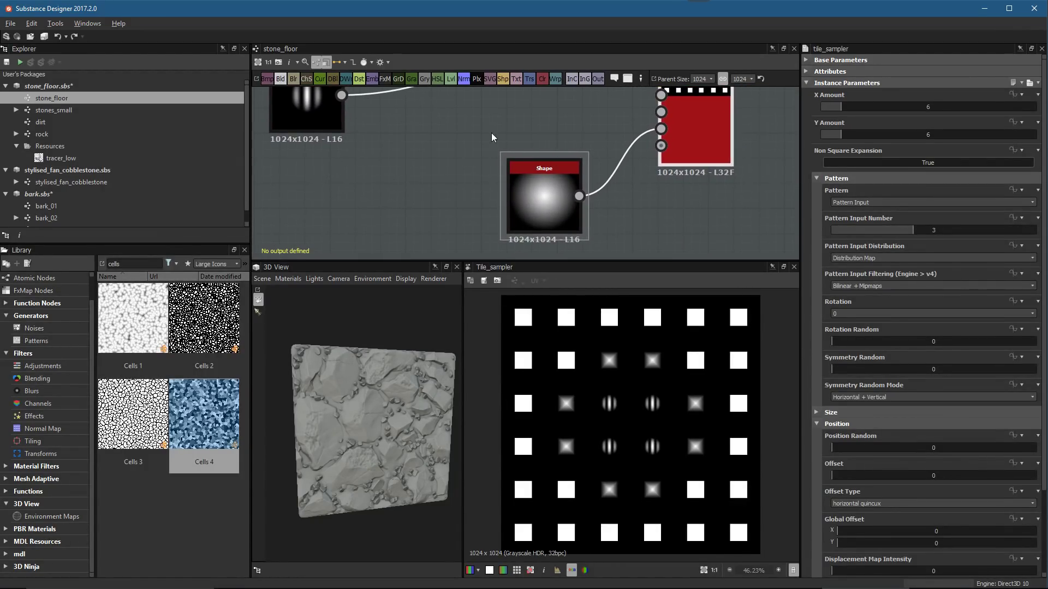
# Inspect the striped and cone Shape nodes, preview the cone's dark outer areas, and return to the Tile Sampler's output
pyautogui.scroll(-1, 520, 139)
pyautogui.scroll(-1, 520, 138)
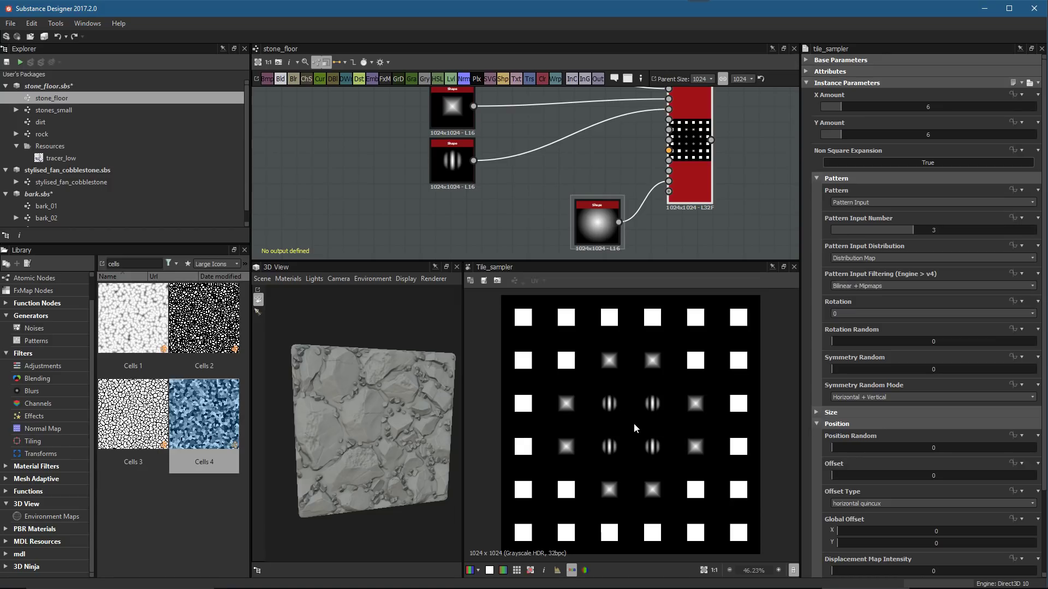
pyautogui.scroll(3, 484, 192)
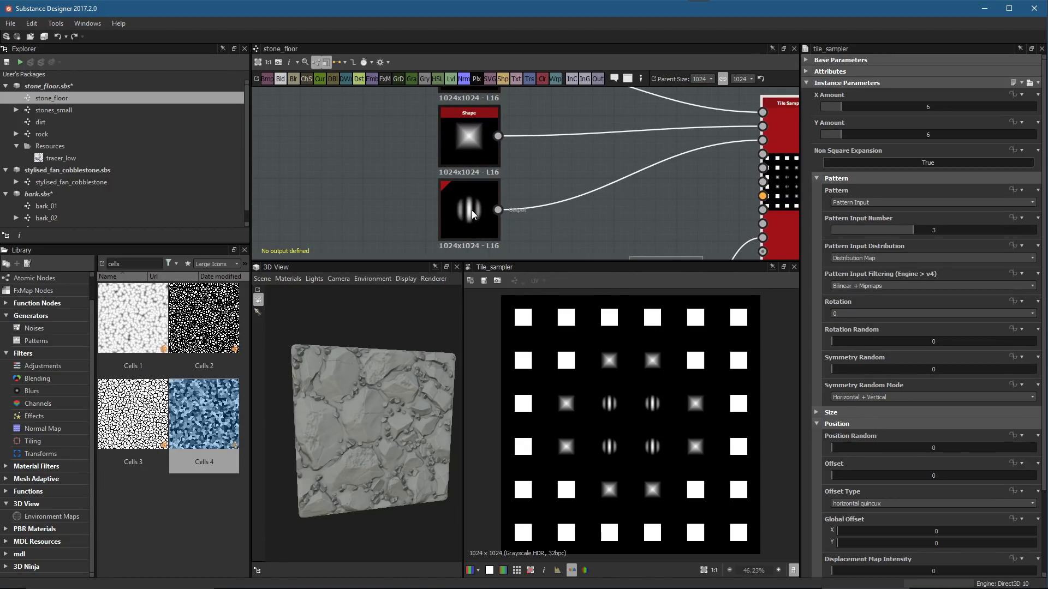
pyautogui.scroll(2, 626, 137)
pyautogui.click(641, 217)
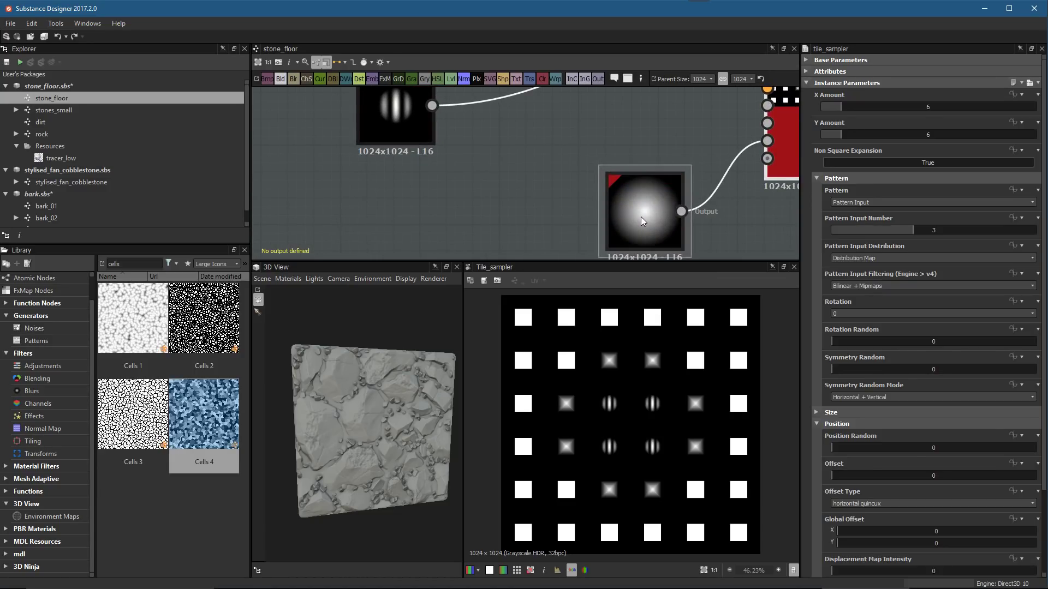
pyautogui.doubleClick(641, 218)
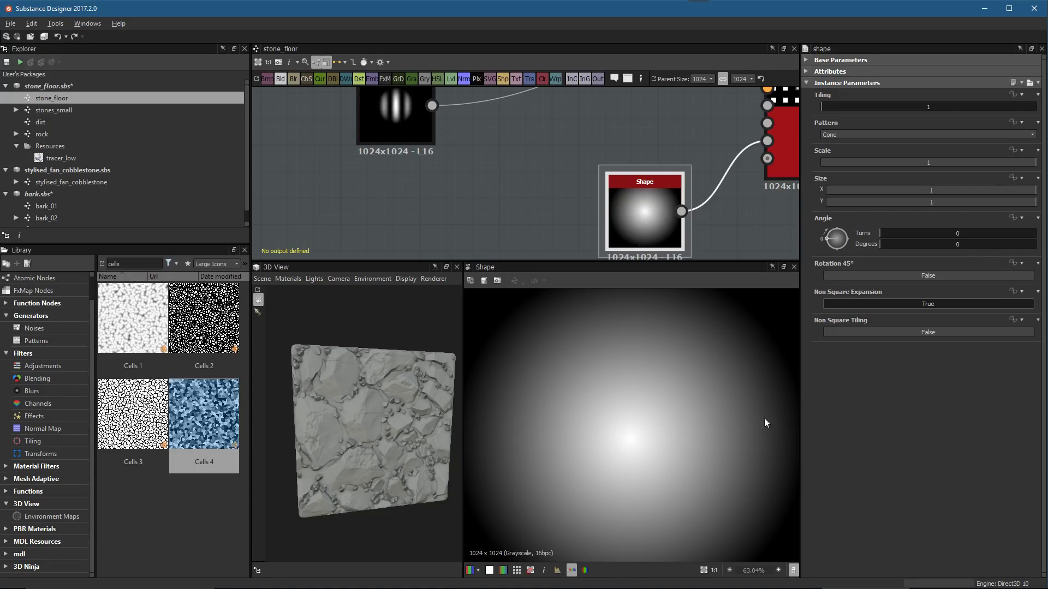
pyautogui.moveTo(771, 426); pyautogui.dragTo(701, 400, button='middle')
pyautogui.scroll(-4, 544, 147)
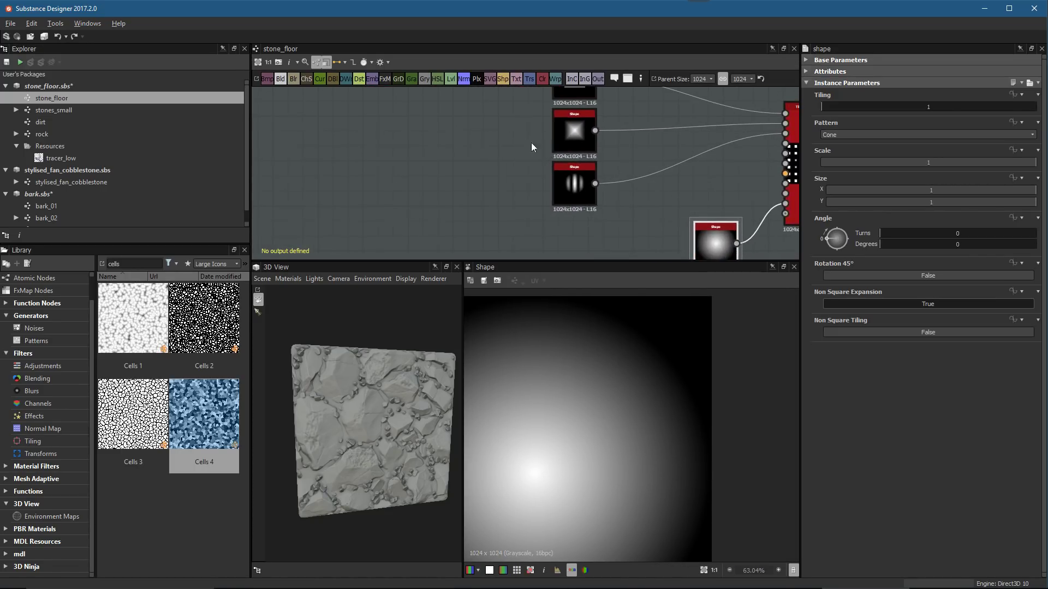
pyautogui.moveTo(726, 246); pyautogui.dragTo(722, 150, button='middle')
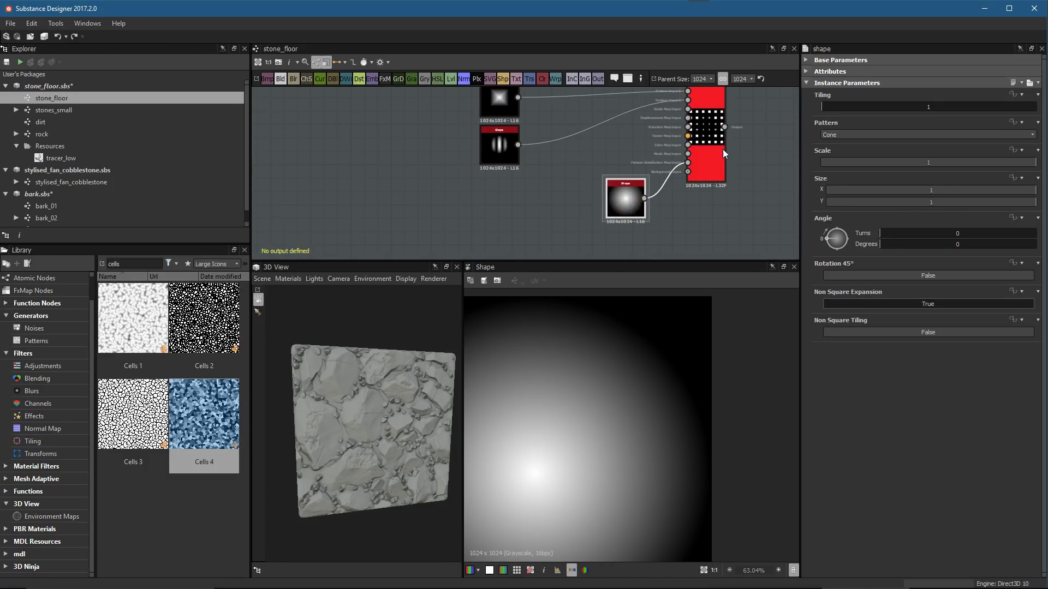
pyautogui.click(696, 139)
pyautogui.doubleClick(696, 138)
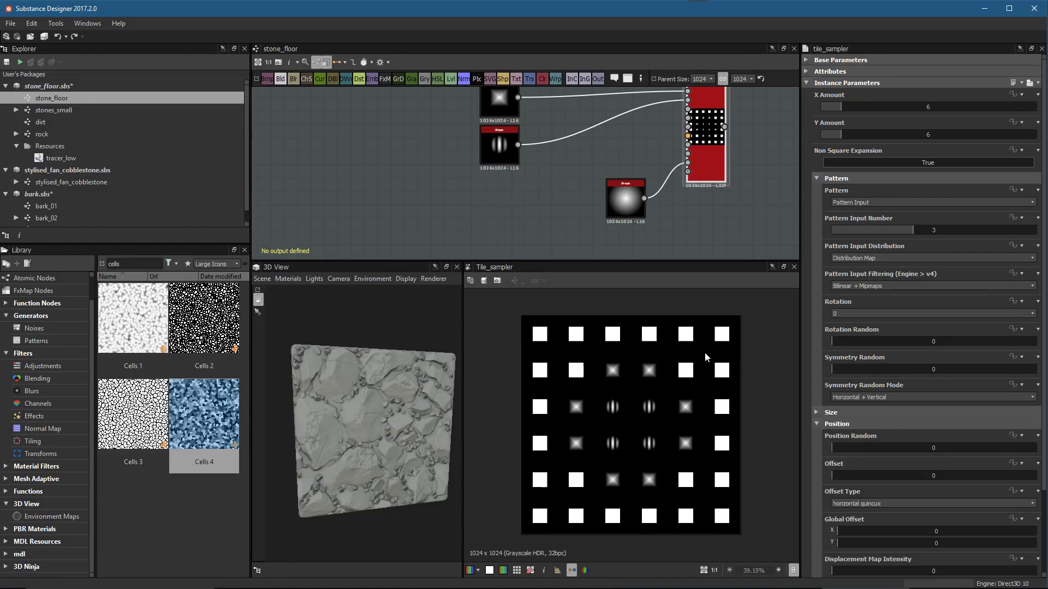
# Examine which of the three input shapes the Tile Sampler places from the centre to the edges of the grid
pyautogui.scroll(3, 652, 401)
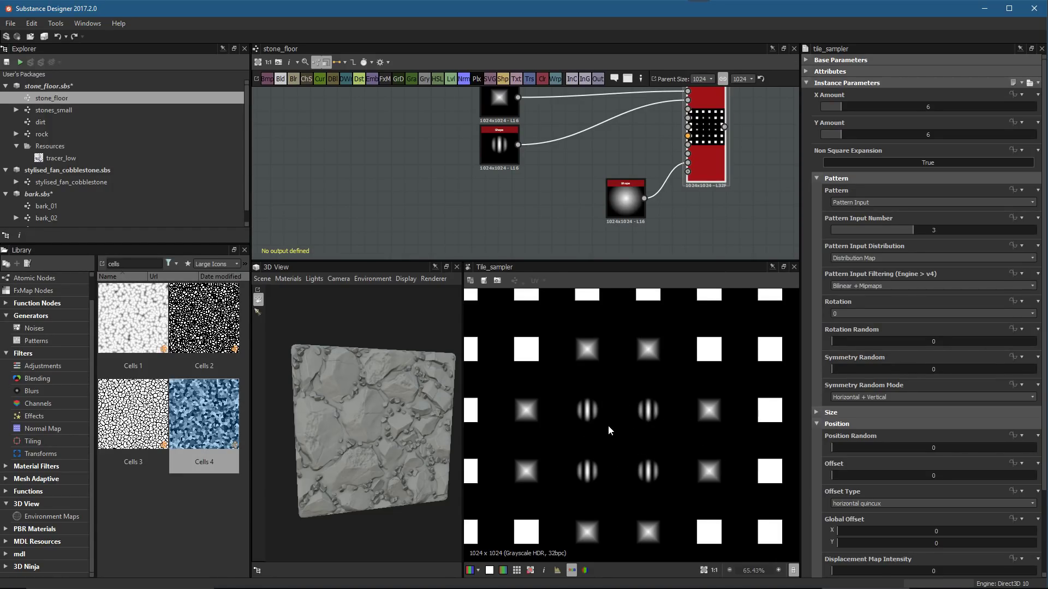
pyautogui.moveTo(572, 162); pyautogui.dragTo(537, 220, button='middle')
pyautogui.scroll(1, 637, 417)
pyautogui.scroll(2, 518, 174)
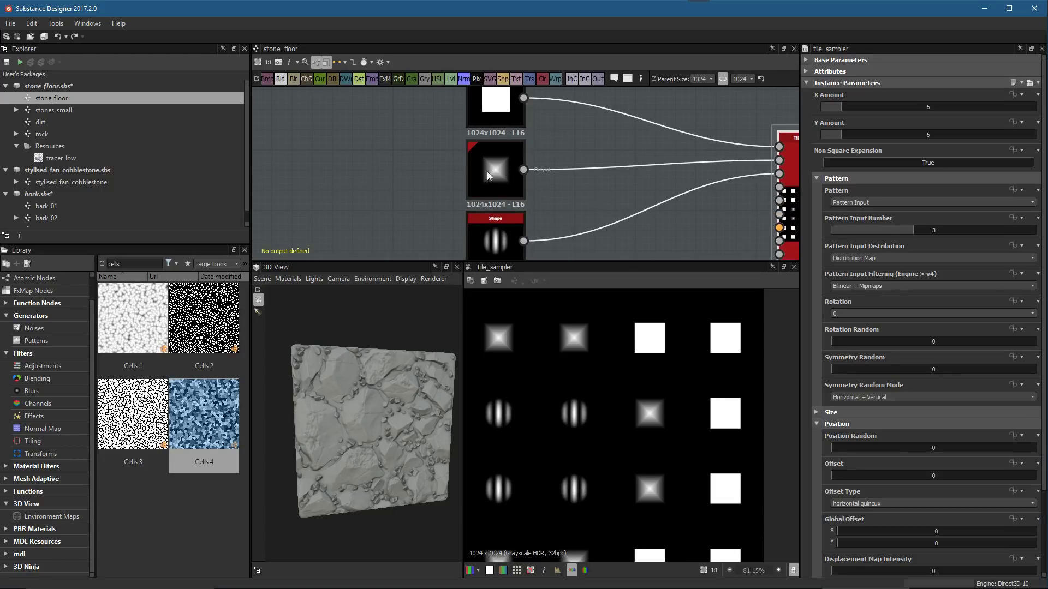
pyautogui.scroll(-1, 676, 431)
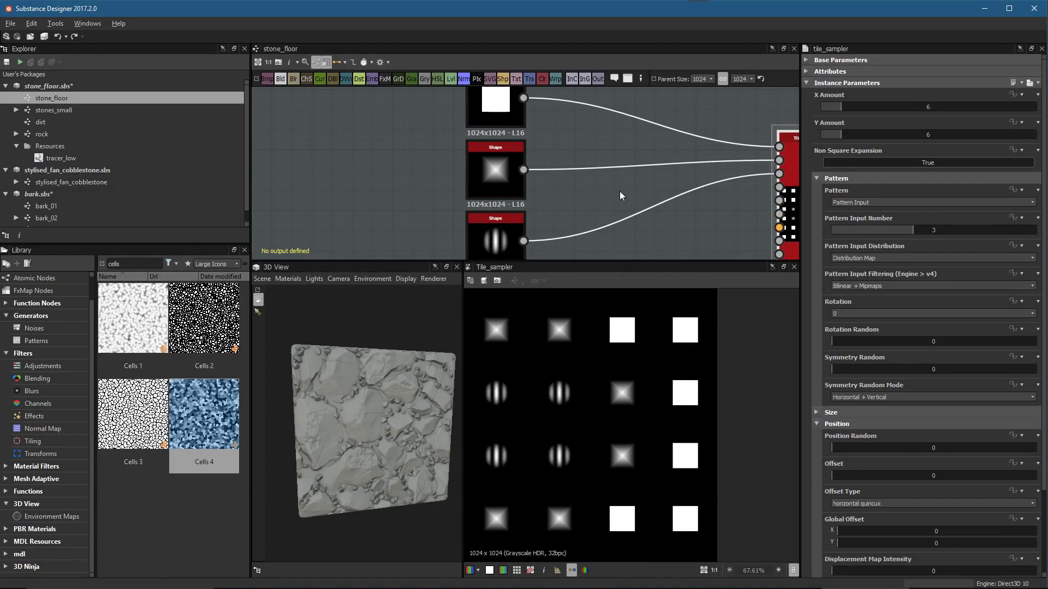
pyautogui.moveTo(627, 215); pyautogui.dragTo(634, 260, button='middle')
pyautogui.scroll(-5, 595, 393)
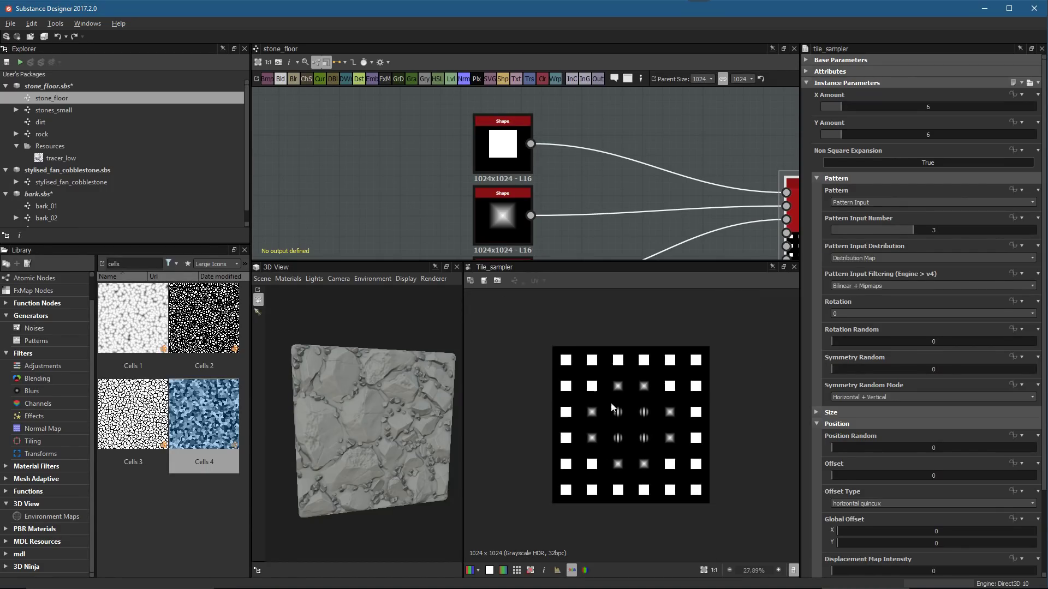
pyautogui.scroll(1, 634, 216)
pyautogui.moveTo(634, 216); pyautogui.dragTo(593, 162, button='middle')
pyautogui.scroll(-2, 593, 162)
pyautogui.scroll(1, 630, 200)
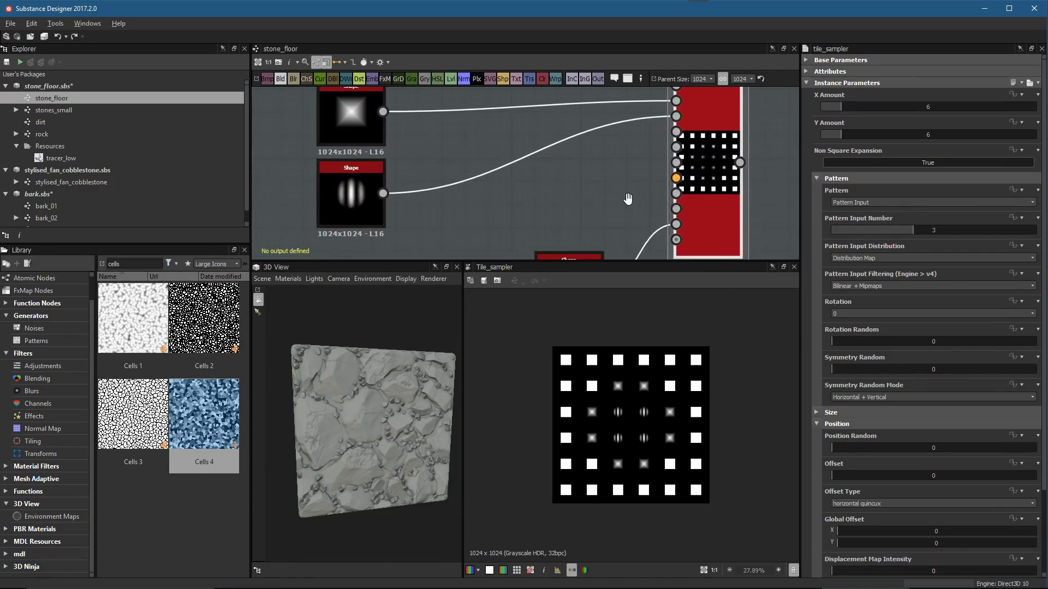
# Preview the cone Shape and space it away from the Tile Sampler, then redisplay the Tile Sampler's output
pyautogui.moveTo(630, 199); pyautogui.dragTo(566, 213, button='middle')
pyautogui.click(565, 213)
pyautogui.scroll(-1, 574, 179)
pyautogui.moveTo(588, 188); pyautogui.dragTo(462, 179)
pyautogui.moveTo(571, 160); pyautogui.dragTo(561, 214, button='middle')
pyautogui.scroll(-1, 573, 214)
pyautogui.click(645, 179)
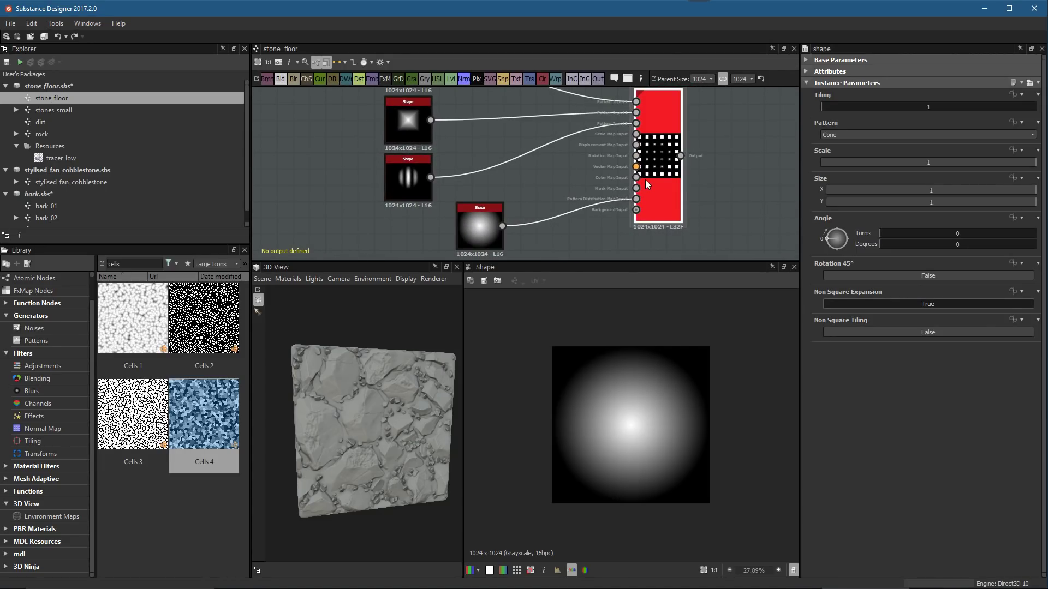
# Move the cone Shape node beside the Tile Sampler and inspect its link to the Pattern Distribution Map Input
pyautogui.scroll(1, 503, 170)
pyautogui.scroll(1, 503, 171)
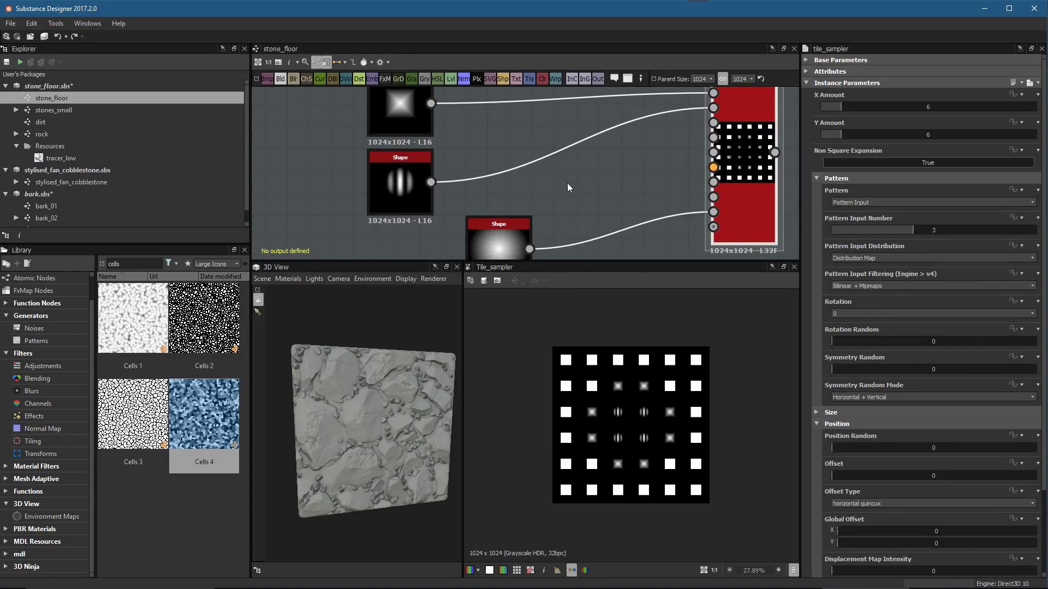
pyautogui.moveTo(519, 226); pyautogui.dragTo(600, 199)
pyautogui.scroll(2, 661, 227)
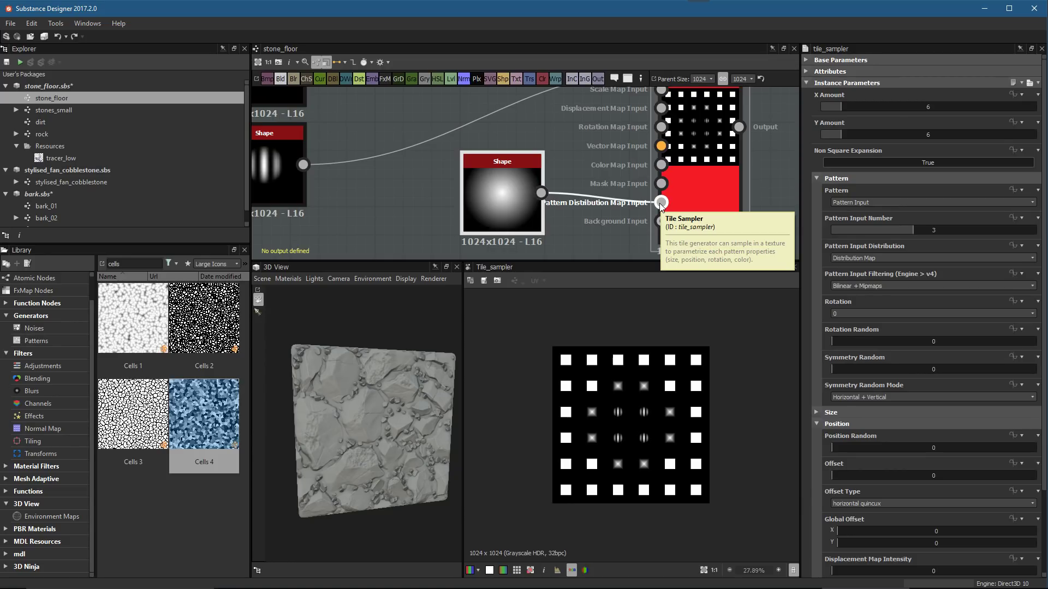
# Review how the three pattern Shapes and the cone distribution map feed into the Tile Sampler
pyautogui.scroll(-3, 574, 132)
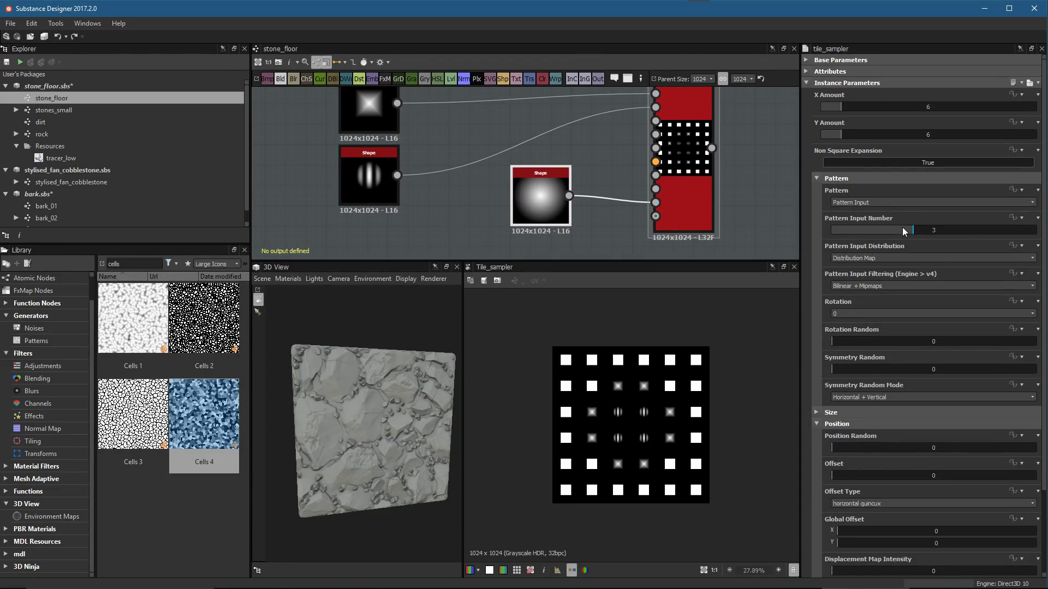
pyautogui.scroll(-2, 552, 196)
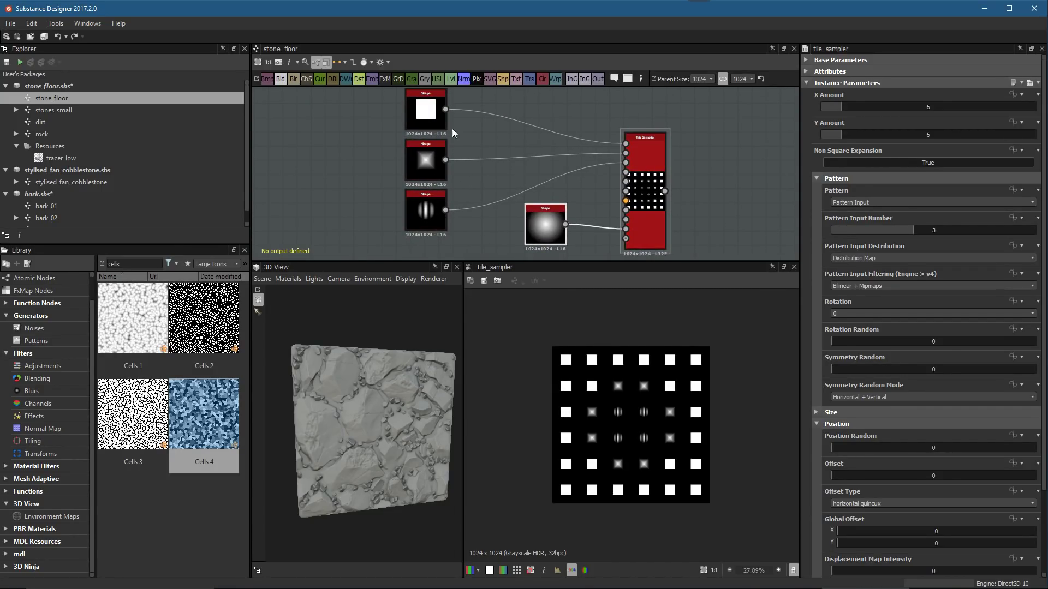
pyautogui.scroll(1, 662, 149)
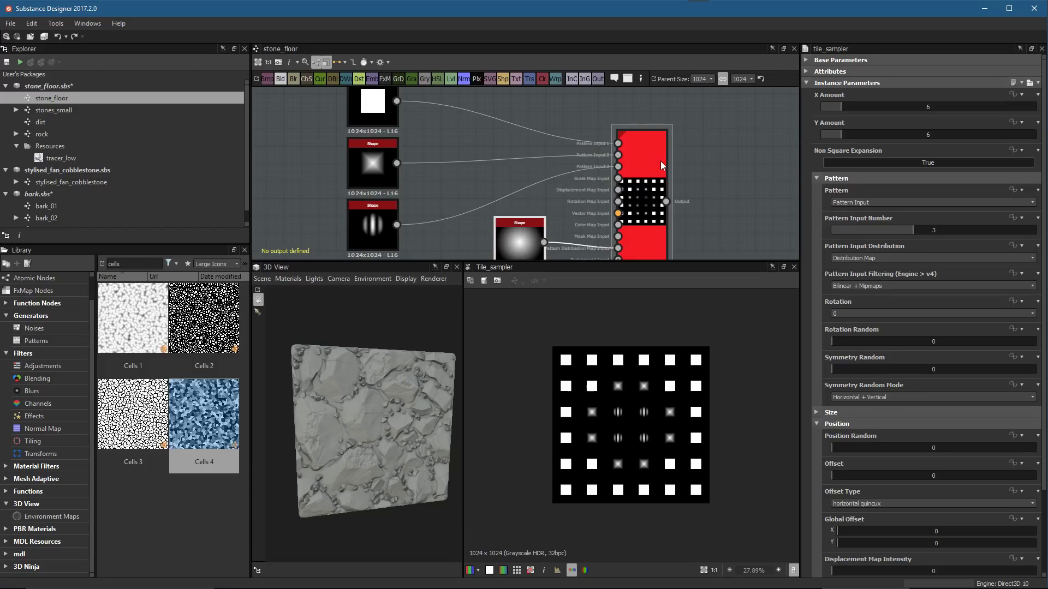
pyautogui.scroll(-1, 553, 159)
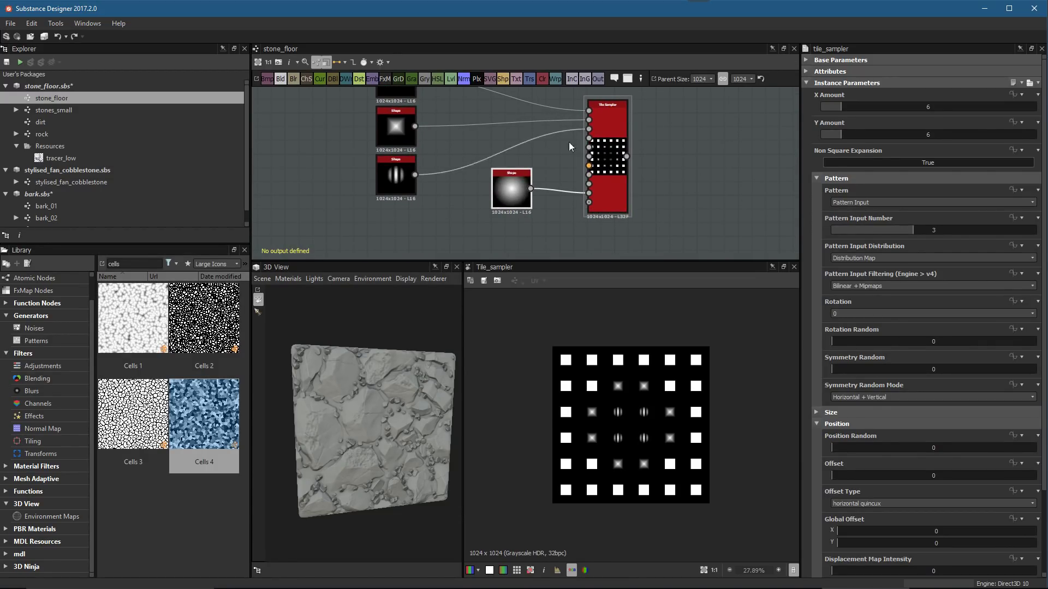
pyautogui.scroll(3, 602, 159)
pyautogui.moveTo(582, 221); pyautogui.dragTo(535, 161, button='middle')
pyautogui.scroll(1, 584, 160)
pyautogui.scroll(2, 510, 215)
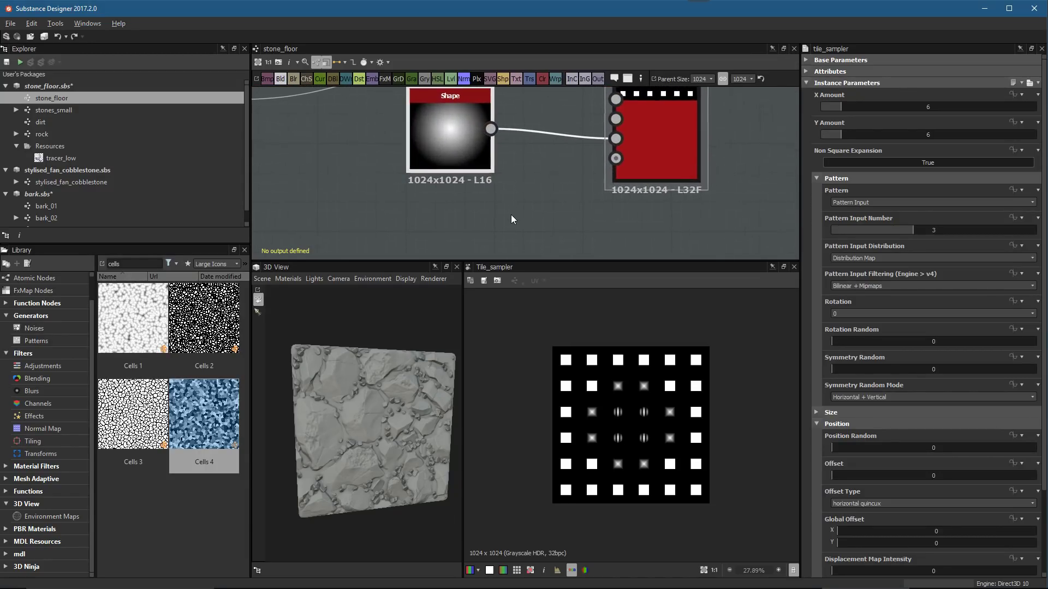
# Add a Perlin Noise node in the empty area below the cone Shape
pyautogui.press('space')
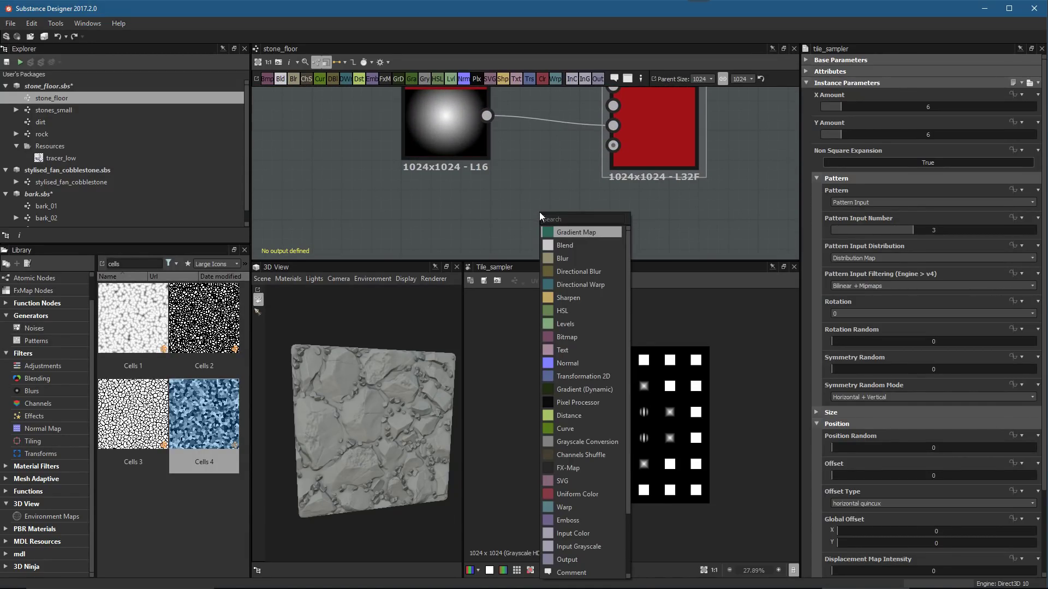
pyautogui.write('pli')
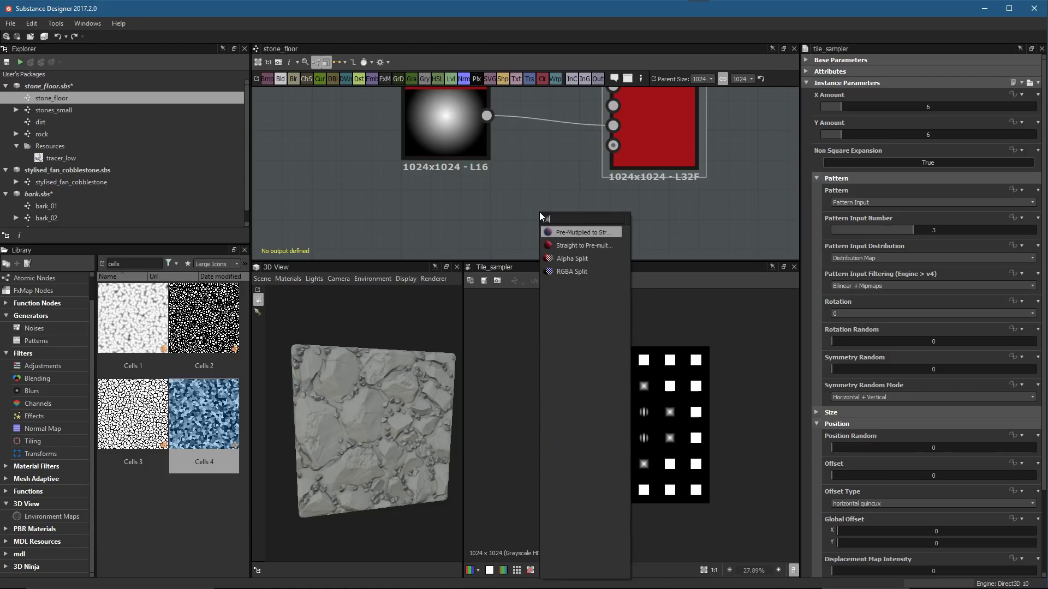
pyautogui.press('BackSpace')
pyautogui.press('BackSpace')
pyautogui.press('BackSpace')
pyautogui.write('perli')
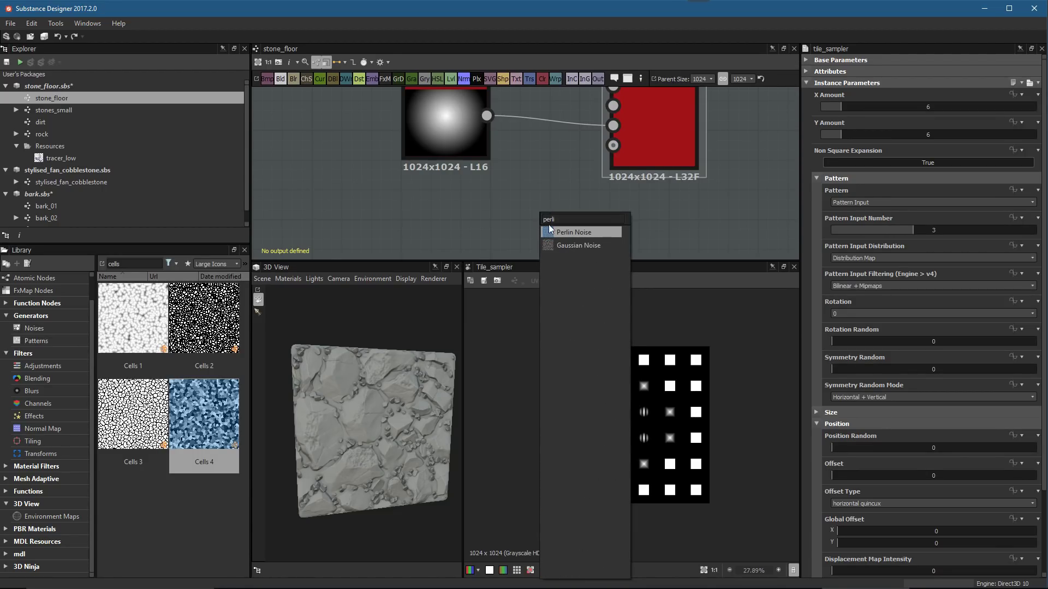
pyautogui.click(549, 230)
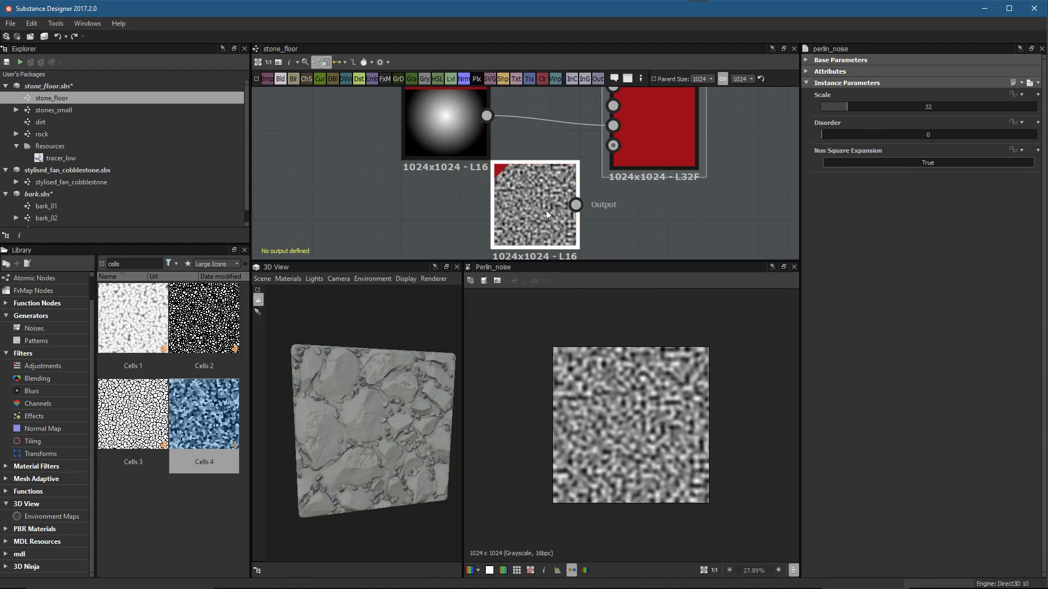
# Lower the Perlin Noise's Scale to get large soft blobs and reposition the node below the cone Shape
pyautogui.scroll(1, 601, 210)
pyautogui.moveTo(845, 110); pyautogui.dragTo(823, 109)
pyautogui.moveTo(545, 214); pyautogui.dragTo(513, 187, button='middle')
pyautogui.moveTo(513, 187); pyautogui.dragTo(458, 199)
# Add a Levels node after the Perlin Noise and pull its input black and white points inward for strong contrast
pyautogui.press('space')
pyautogui.write('le')
pyautogui.press('Return')
pyautogui.moveTo(1027, 112); pyautogui.dragTo(957, 112)
pyautogui.moveTo(820, 112); pyautogui.dragTo(912, 124)
# Group the Perlin Noise with its Levels node, connect the Levels output to the Tile Sampler's Mask Map Input, and display the Tile Sampler
pyautogui.scroll(-2, 588, 156)
pyautogui.moveTo(588, 156); pyautogui.dragTo(573, 166, button='middle')
pyautogui.moveTo(340, 177); pyautogui.dragTo(422, 186)
pyautogui.moveTo(600, 163); pyautogui.dragTo(617, 220, button='middle')
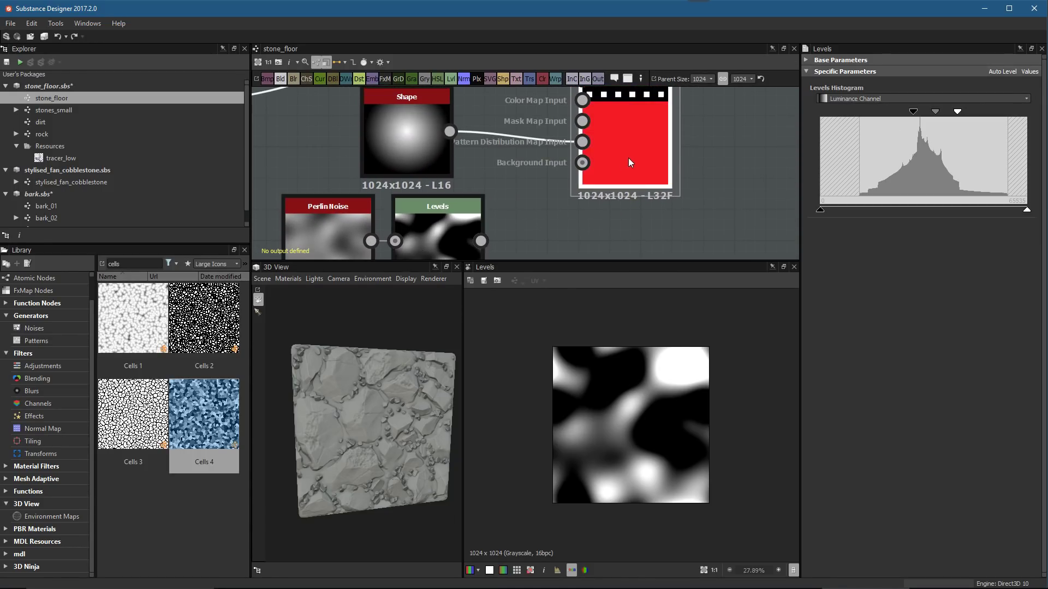
pyautogui.moveTo(613, 165); pyautogui.dragTo(481, 241)
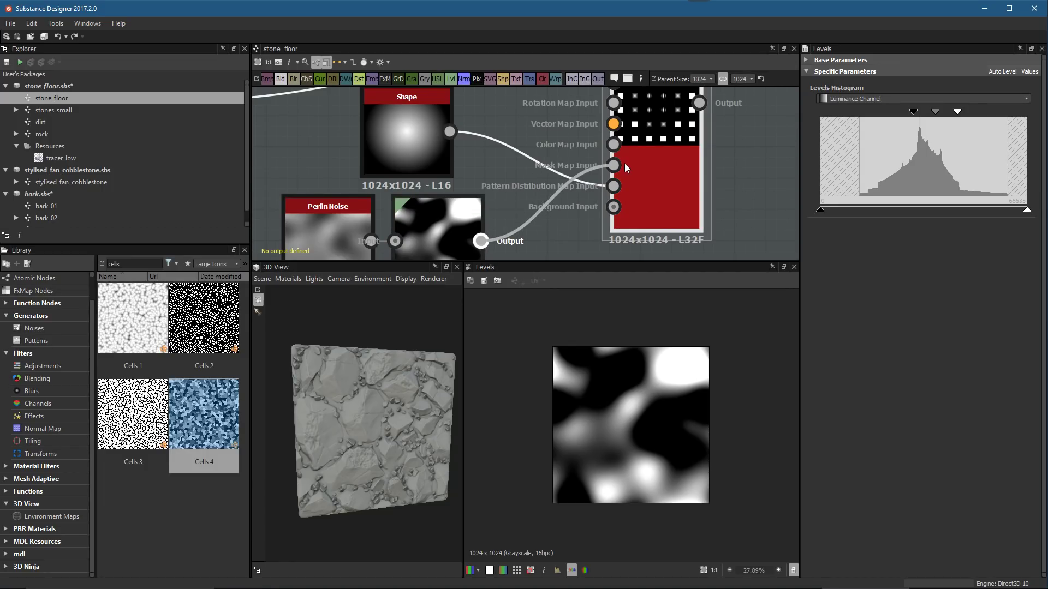
pyautogui.doubleClick(656, 173)
# Set the Tile Sampler's Mask Map Threshold to 0.11 in its Color parameters
pyautogui.scroll(-2, 705, 212)
pyautogui.scroll(-5, 904, 421)
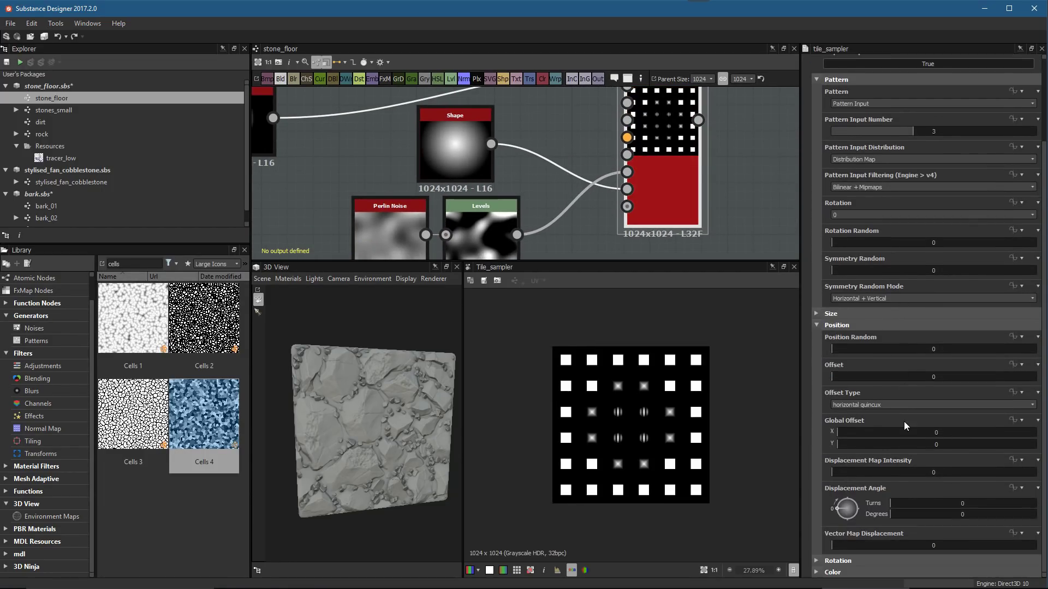
pyautogui.click(827, 573)
pyautogui.scroll(-3, 867, 482)
pyautogui.scroll(-3, 866, 482)
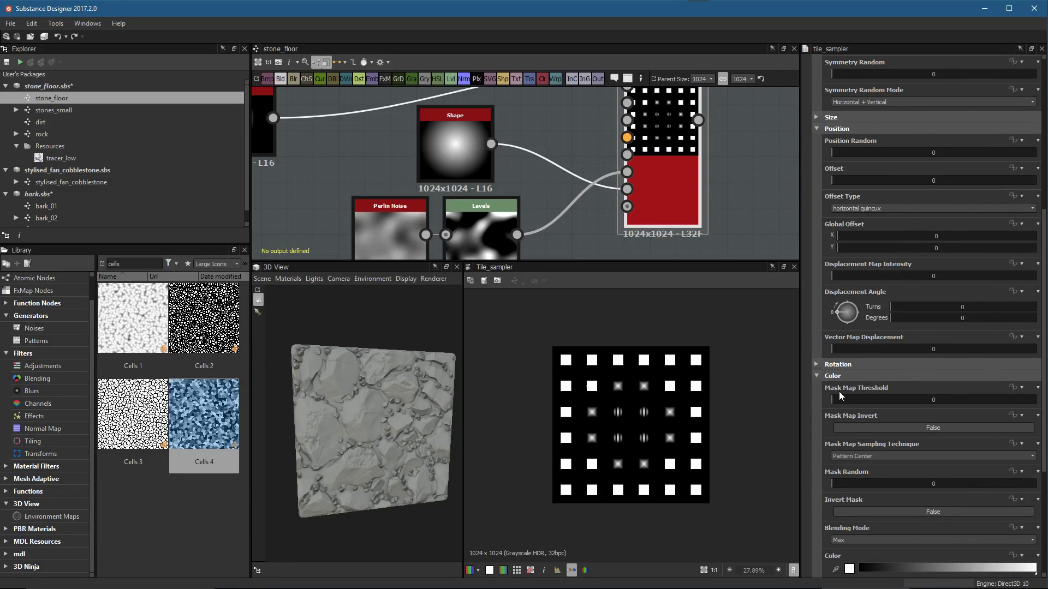
pyautogui.moveTo(836, 400); pyautogui.dragTo(852, 400)
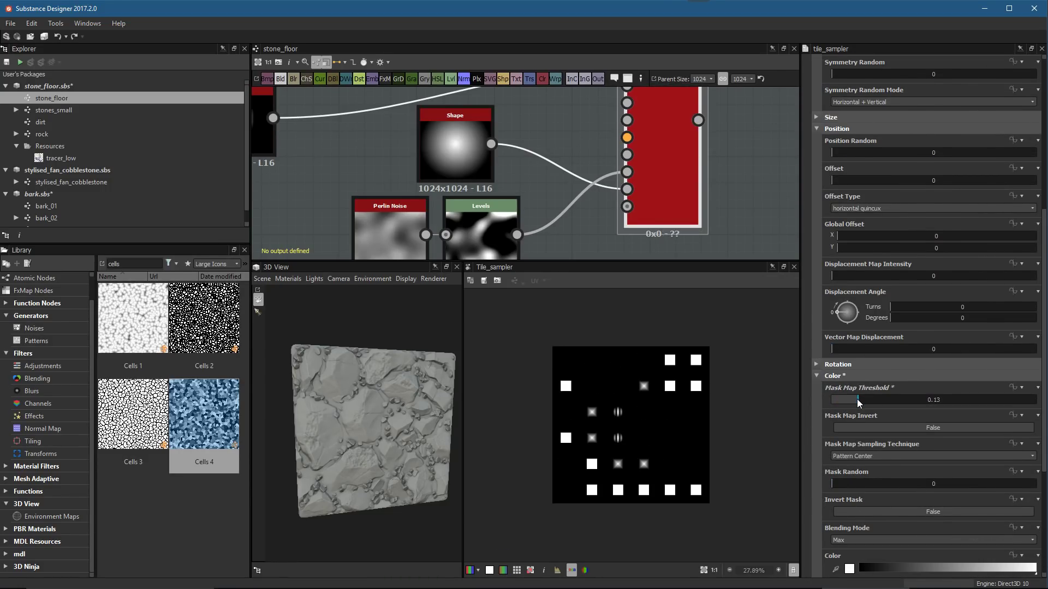
pyautogui.click(853, 403)
# Move the Perlin Noise and Levels pair and the cone Shape closer to the Tile Sampler's map inputs
pyautogui.scroll(-1, 565, 223)
pyautogui.moveTo(557, 187); pyautogui.dragTo(560, 139, button='middle')
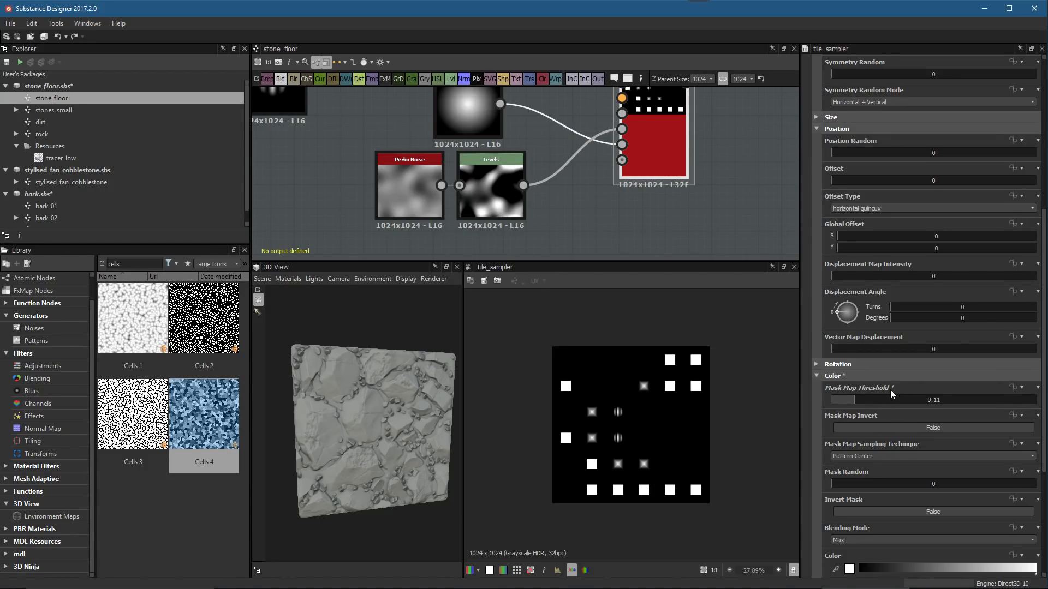
pyautogui.moveTo(488, 200); pyautogui.dragTo(508, 248, button='middle')
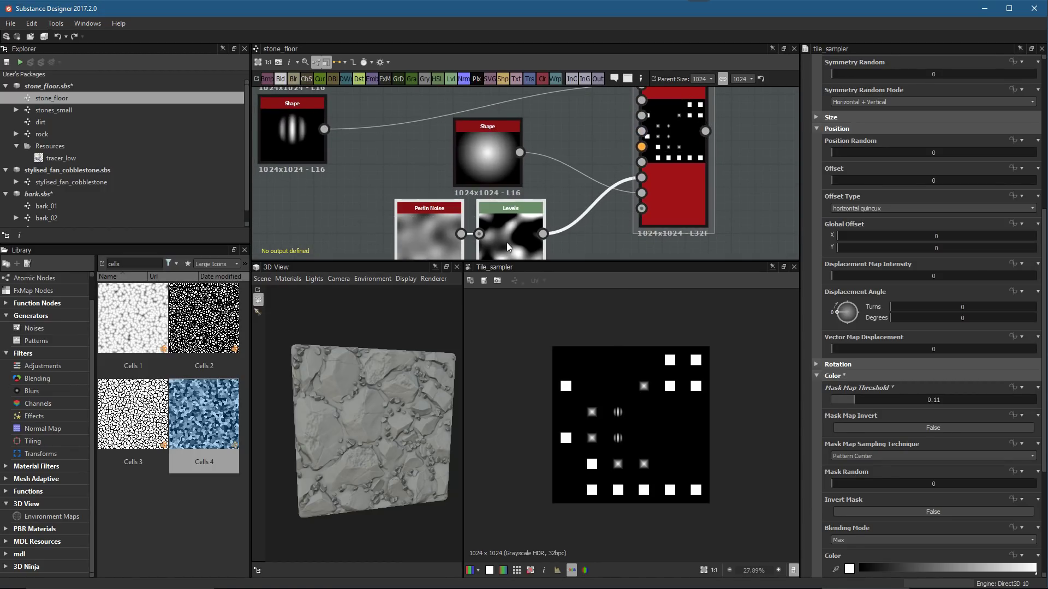
pyautogui.moveTo(509, 239); pyautogui.dragTo(556, 250)
pyautogui.moveTo(491, 152); pyautogui.dragTo(490, 188, button='middle')
pyautogui.moveTo(491, 200); pyautogui.dragTo(585, 225)
pyautogui.scroll(-1, 454, 177)
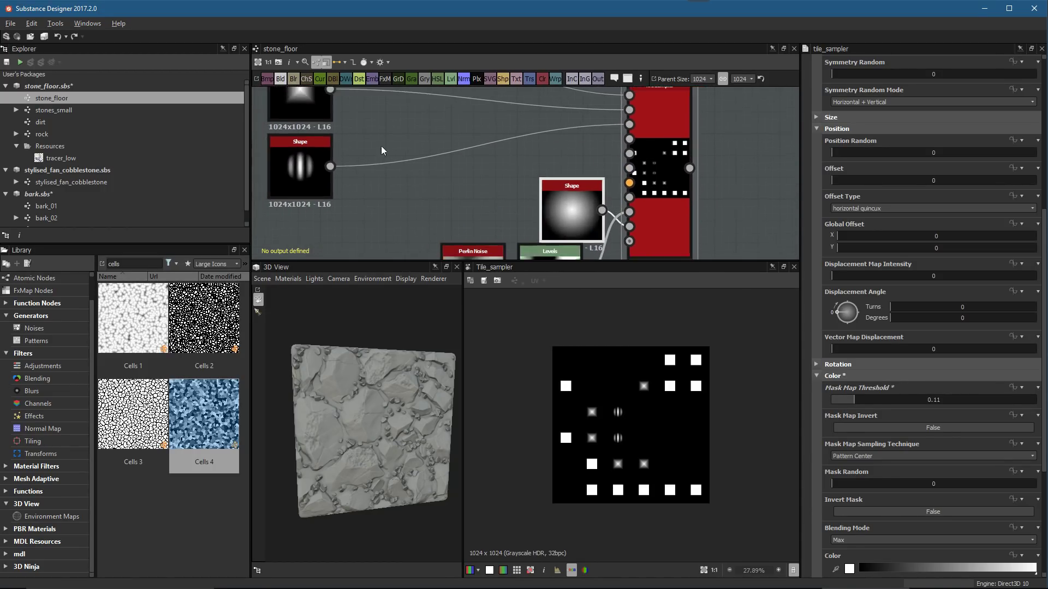
# Select the three pattern Shape nodes together and examine their connections to the Tile Sampler
pyautogui.scroll(-2, 441, 154)
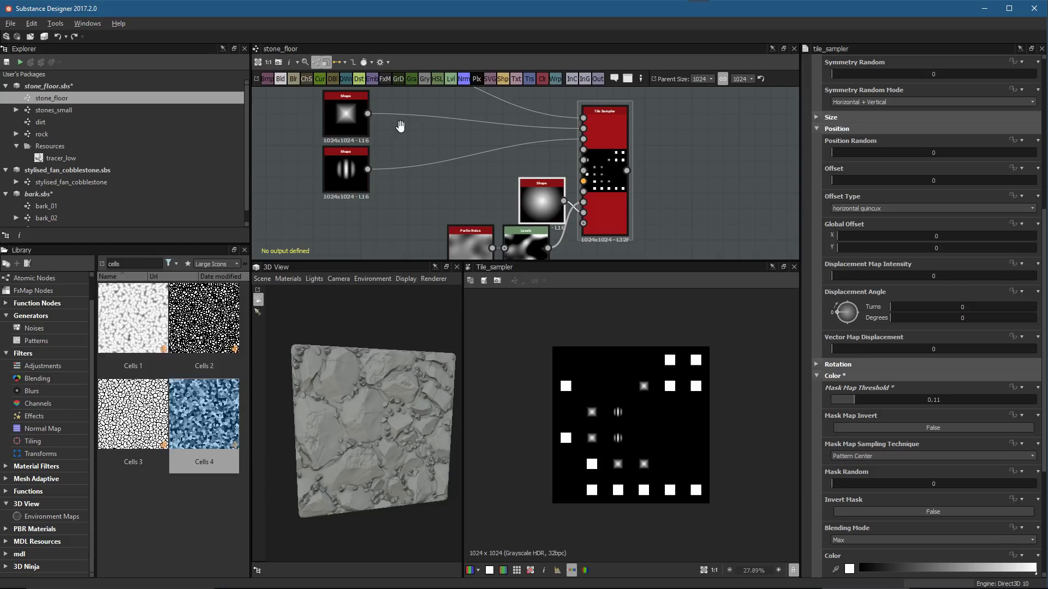
pyautogui.moveTo(398, 125); pyautogui.dragTo(448, 163, button='middle')
pyautogui.moveTo(349, 103); pyautogui.dragTo(419, 213)
pyautogui.moveTo(420, 190); pyautogui.dragTo(426, 203, button='middle')
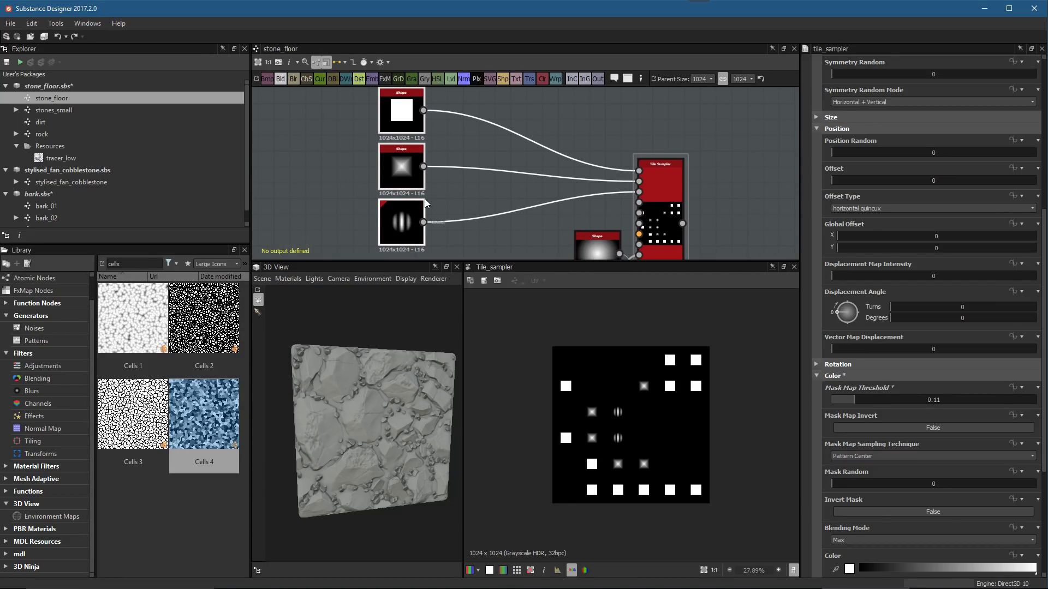
pyautogui.scroll(-4, 549, 190)
pyautogui.moveTo(565, 220); pyautogui.dragTo(565, 180, button='middle')
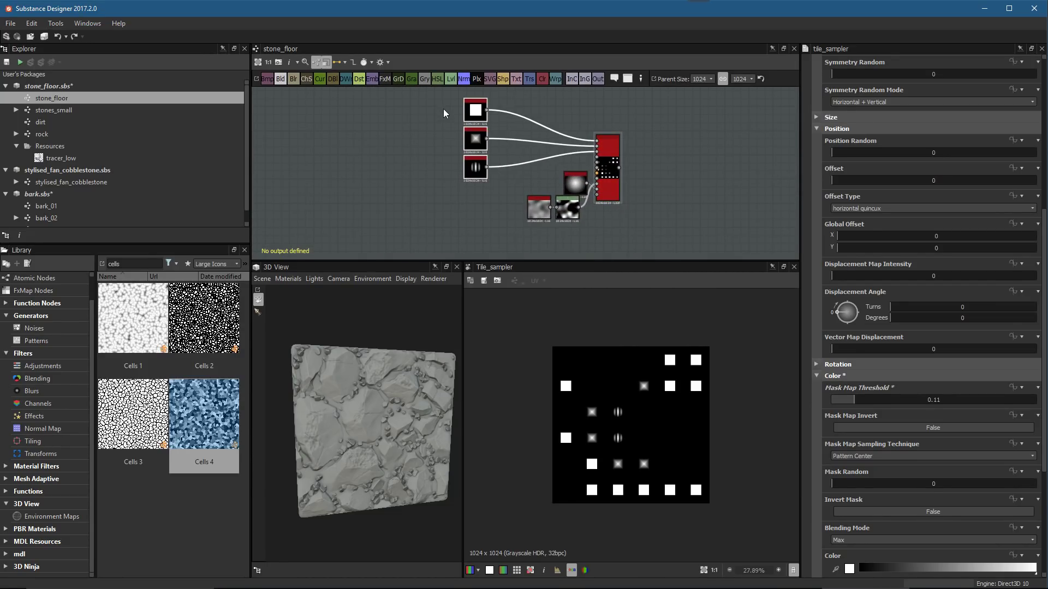
pyautogui.scroll(4, 601, 142)
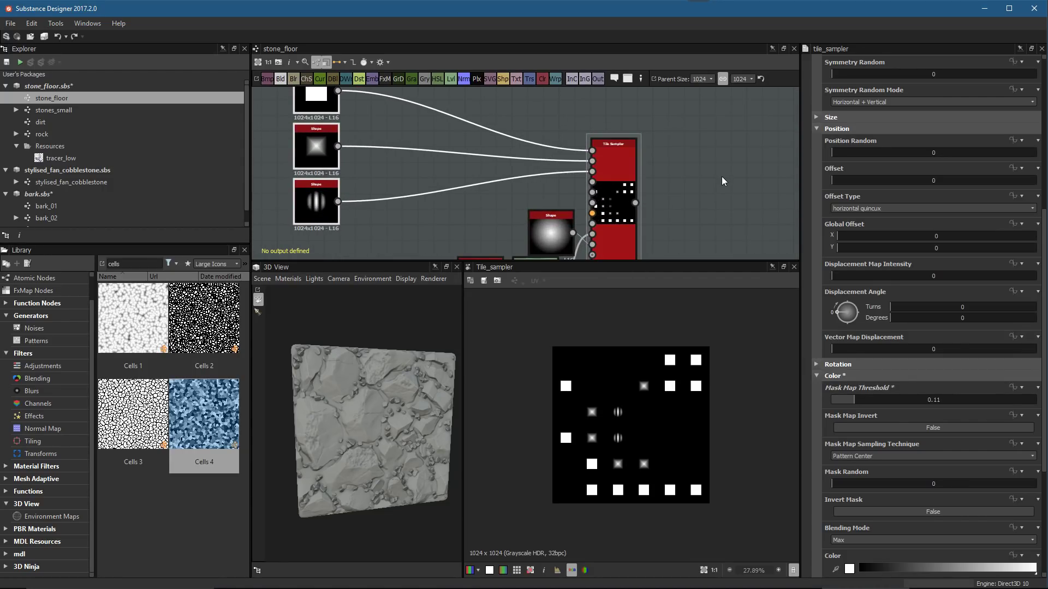
# Delete the Tile Sampler node together with the shape and noise nodes that feed it in the stone_floor graph
pyautogui.scroll(-3, 628, 180)
pyautogui.scroll(-1, 486, 166)
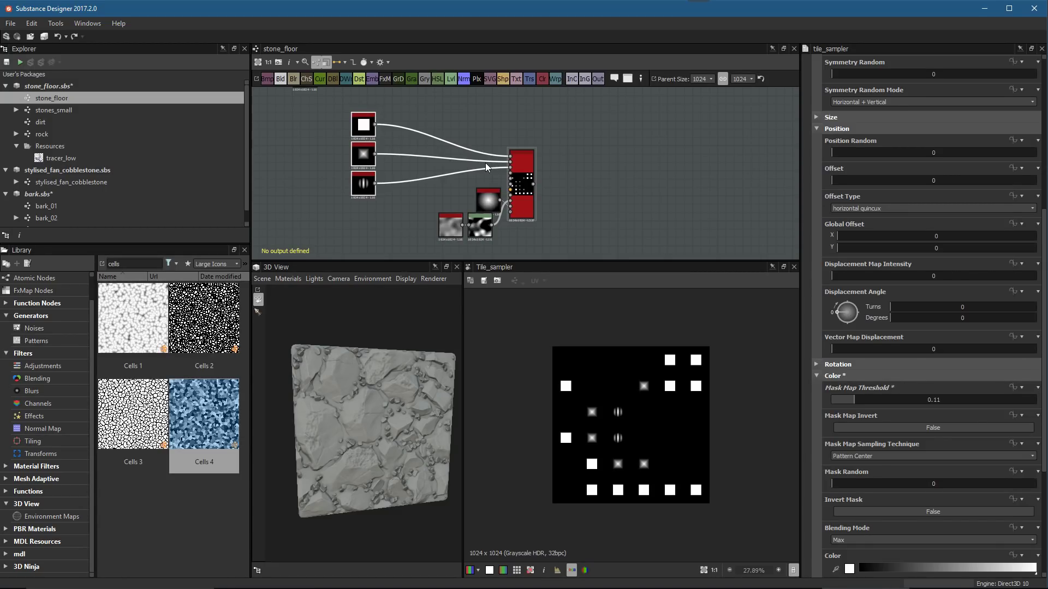
pyautogui.scroll(-1, 524, 125)
pyautogui.moveTo(357, 124); pyautogui.dragTo(553, 221)
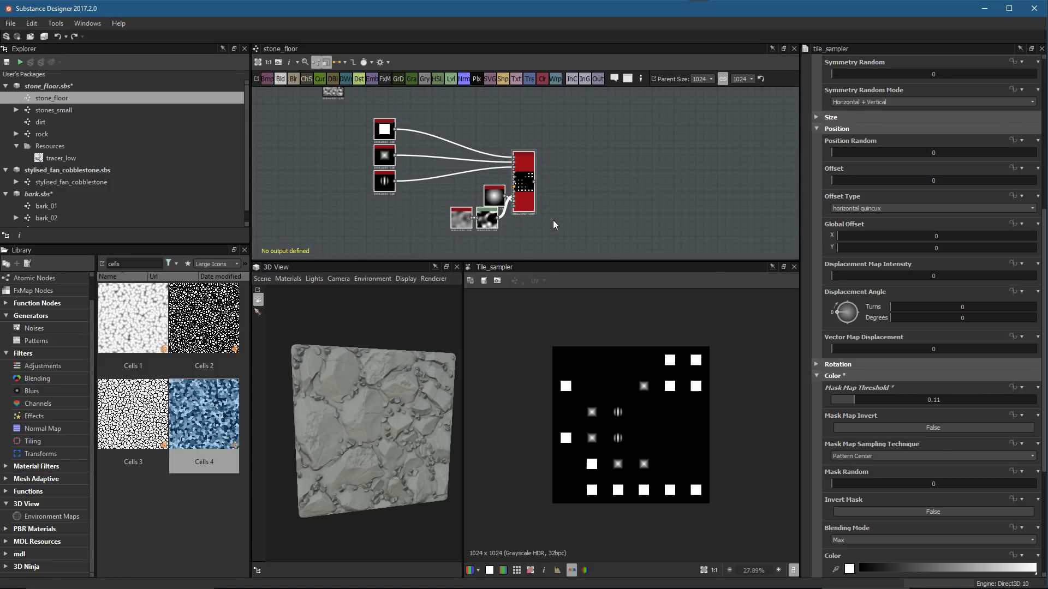
pyautogui.press('Delete')
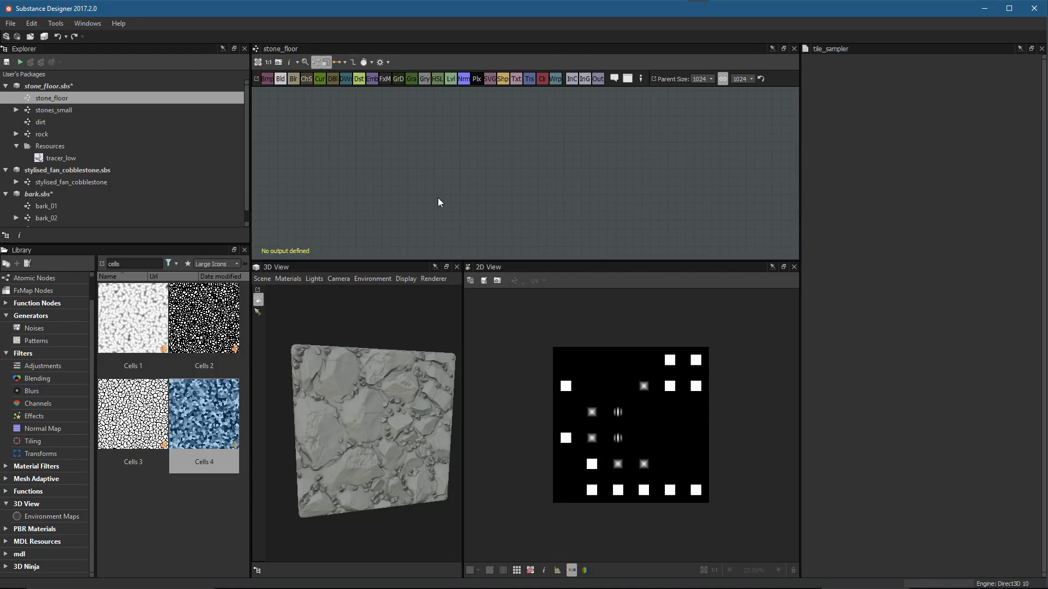
# Add an Arc Pavement node from the library's generator patterns to the stone_floor graph and display its output
pyautogui.click(29, 329)
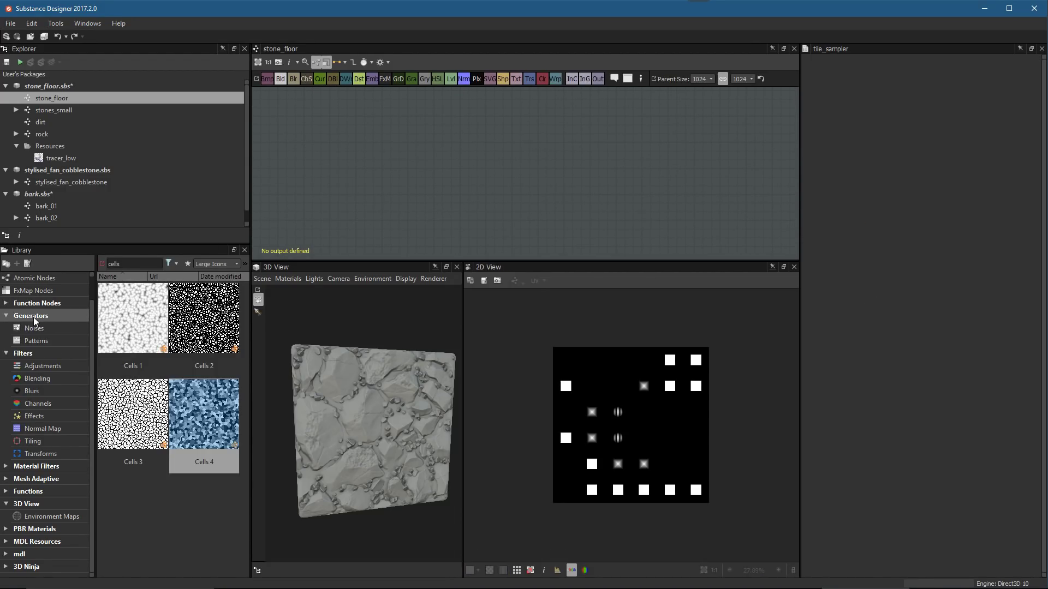
pyautogui.click(36, 341)
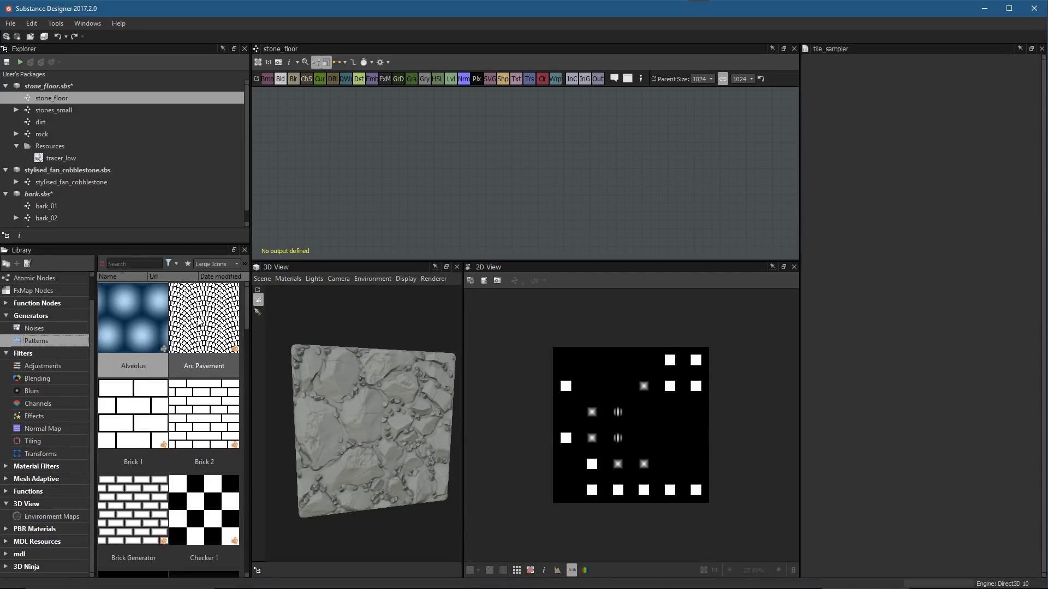
pyautogui.moveTo(197, 324); pyautogui.dragTo(516, 189)
pyautogui.scroll(5, 516, 189)
pyautogui.click(498, 194)
pyautogui.scroll(2, 671, 483)
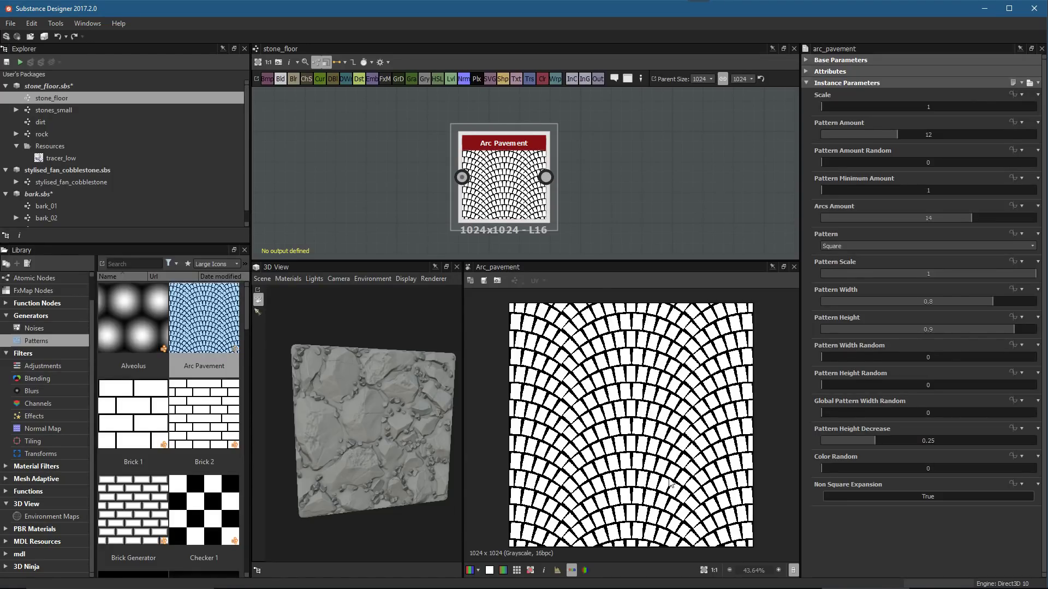
# Set the Arc Pavement's Scale to 2, Pattern Amount to 7 and Pattern Amount Random to 0.03
pyautogui.scroll(1, 491, 181)
pyautogui.moveTo(834, 108)
pyautogui.mouseDown()
pyautogui.moveTo(869, 109)
pyautogui.moveTo(849, 109)
pyautogui.mouseUp()
pyautogui.scroll(1, 650, 164)
pyautogui.moveTo(650, 160); pyautogui.dragTo(668, 158, button='middle')
pyautogui.moveTo(898, 139); pyautogui.dragTo(826, 165)
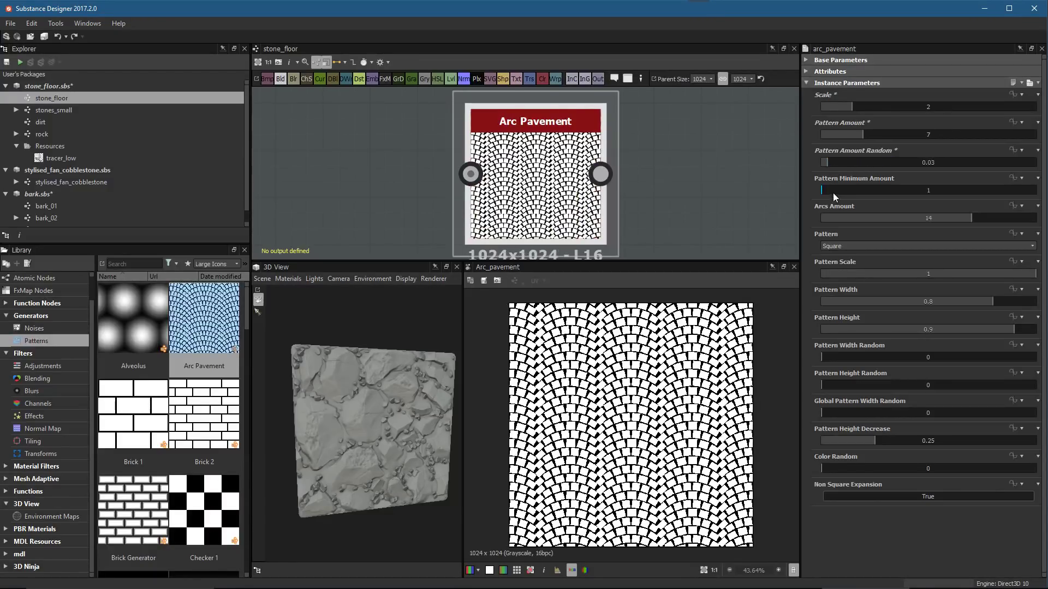
# Set Pattern Minimum Amount to 3, Arcs Amount to 10, Pattern Width Random to 0.3, Pattern Height Random to 0.2 and Global Pattern Width Random to 0.21
pyautogui.moveTo(898, 192); pyautogui.dragTo(925, 223)
pyautogui.moveTo(852, 358); pyautogui.dragTo(879, 359)
pyautogui.moveTo(853, 358); pyautogui.dragTo(866, 413)
pyautogui.scroll(2, 627, 426)
pyautogui.scroll(2, 750, 425)
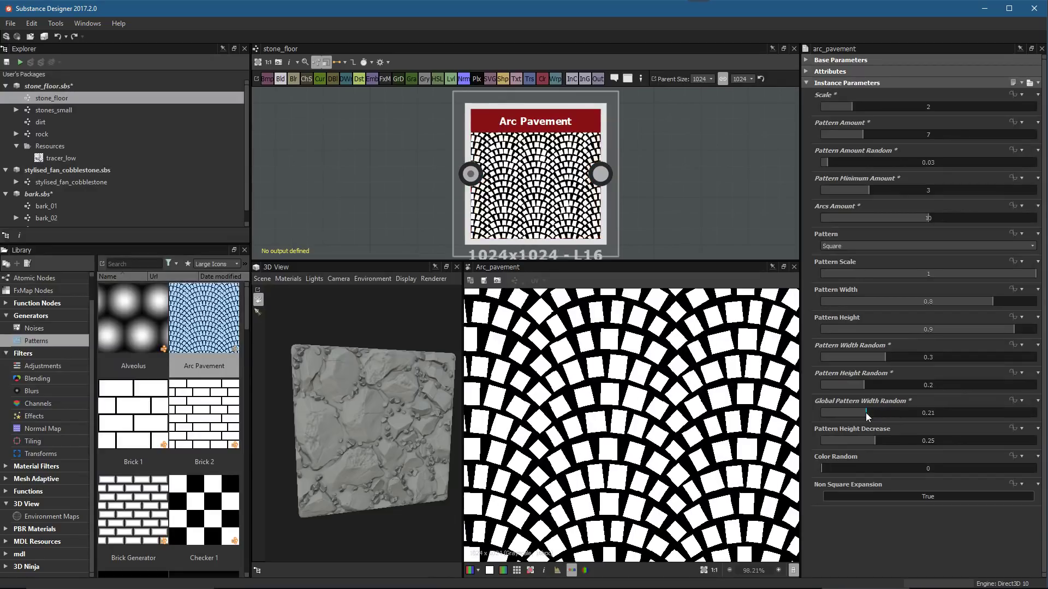
pyautogui.scroll(-1, 680, 191)
pyautogui.scroll(-1, 677, 199)
pyautogui.scroll(2, 704, 221)
# Try the Gaussian pattern on the Arc Pavement node, and switch its Pattern to Input Image
pyautogui.click(840, 246)
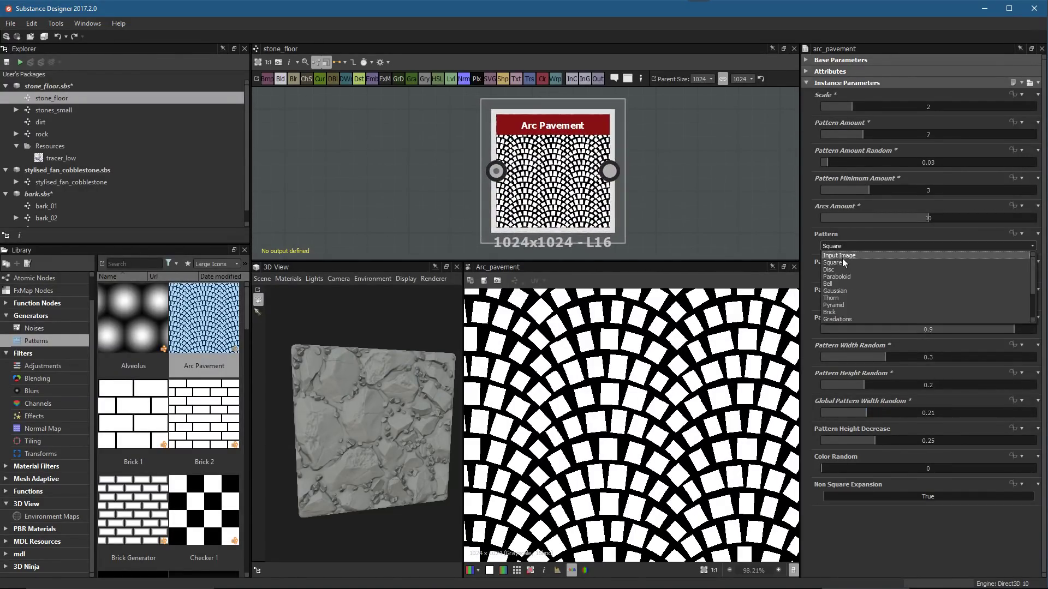
pyautogui.click(840, 290)
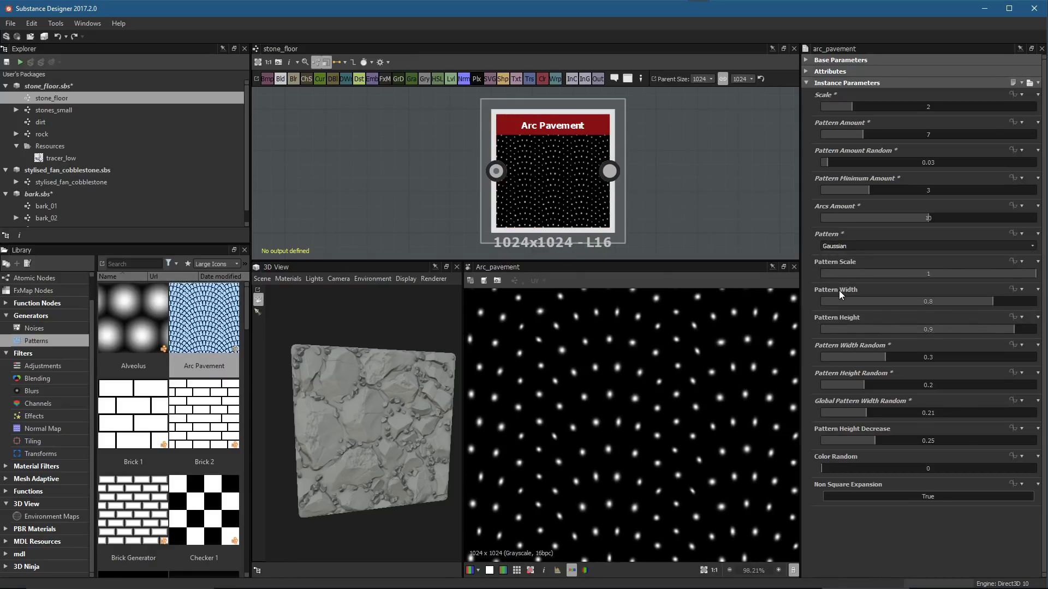
pyautogui.click(849, 247)
pyautogui.click(843, 247)
pyautogui.click(841, 245)
pyautogui.click(839, 255)
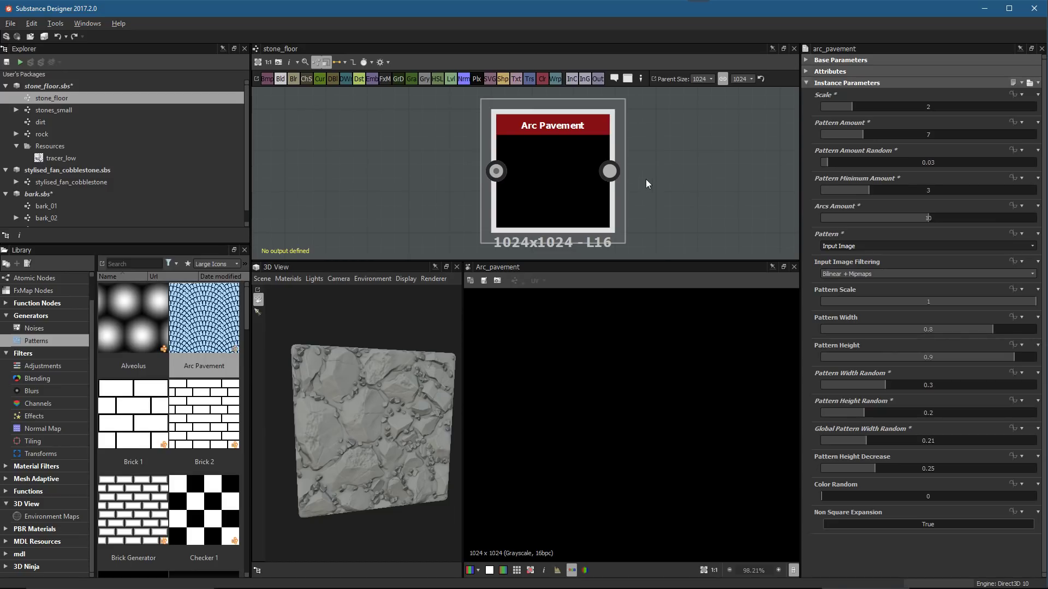
# Open the stylised_fan_cobblestone graph and enlarge the 3D view to examine its cobblestone material up close
pyautogui.click(5, 86)
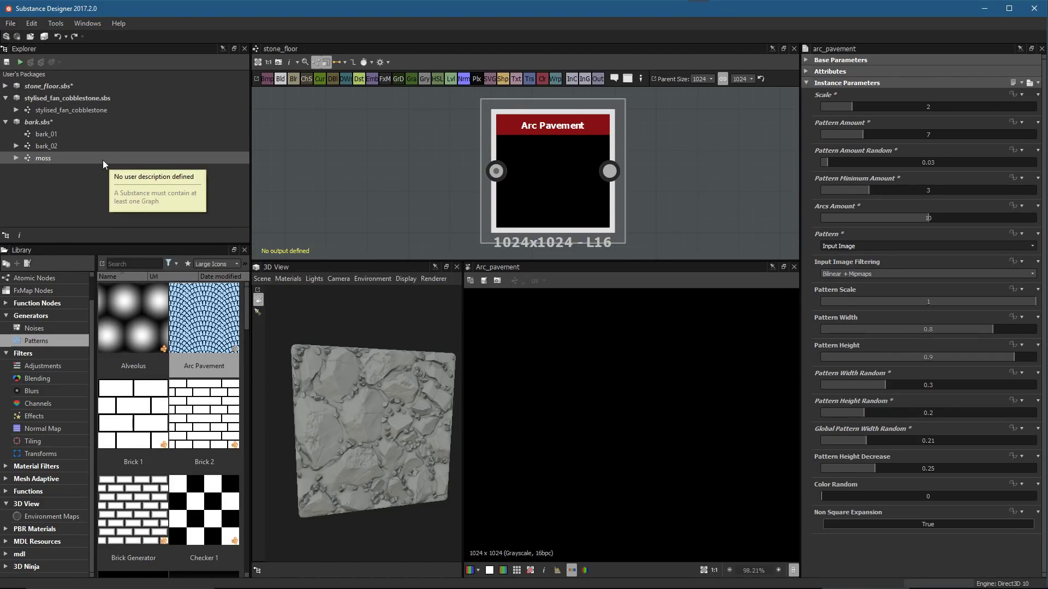
pyautogui.doubleClick(44, 110)
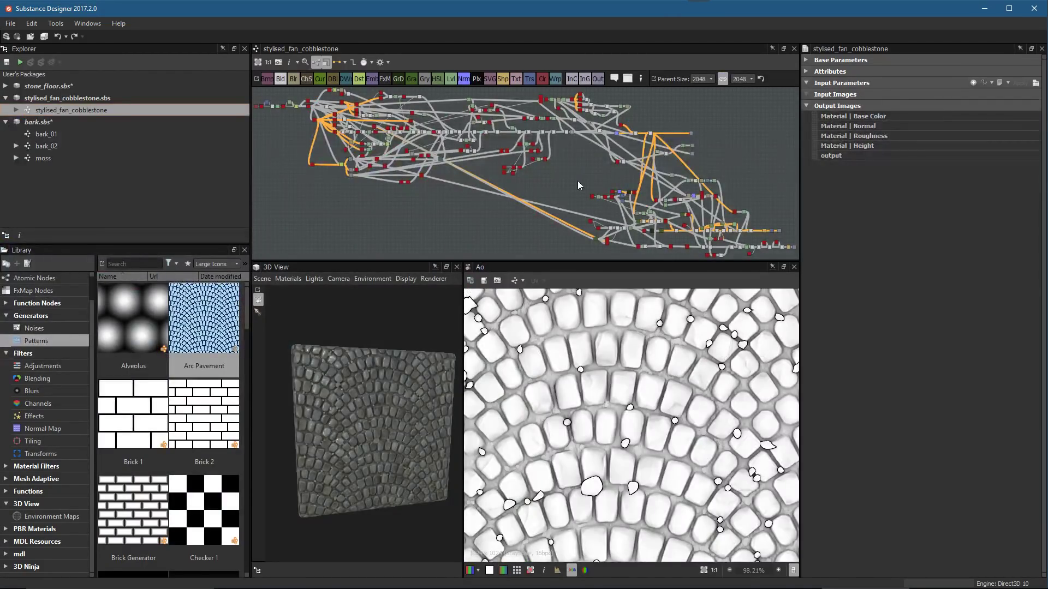
pyautogui.scroll(2, 402, 429)
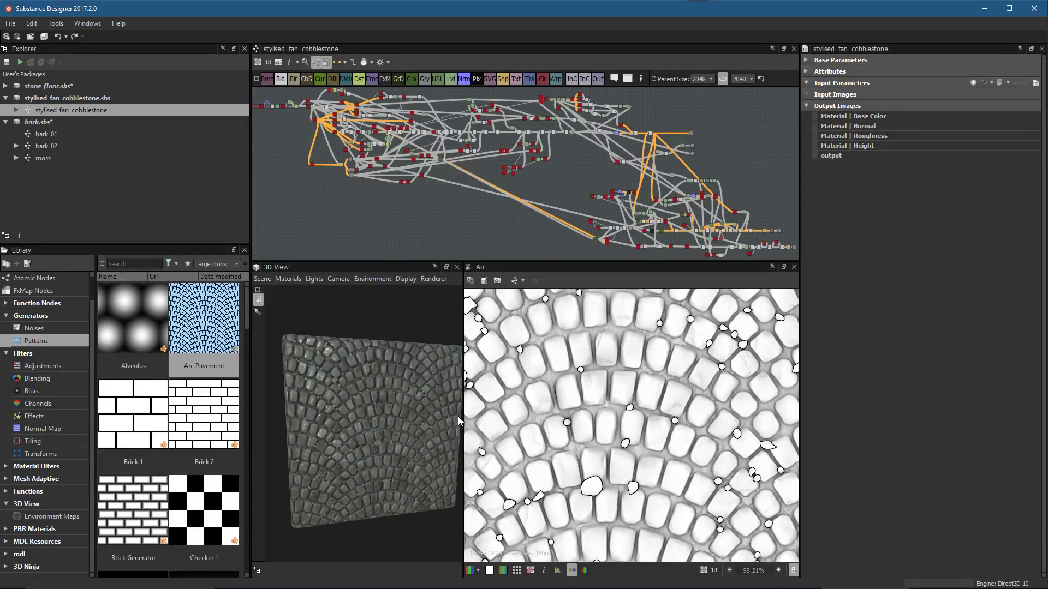
pyautogui.moveTo(462, 418); pyautogui.dragTo(568, 415)
pyautogui.scroll(4, 444, 403)
pyautogui.scroll(3, 466, 446)
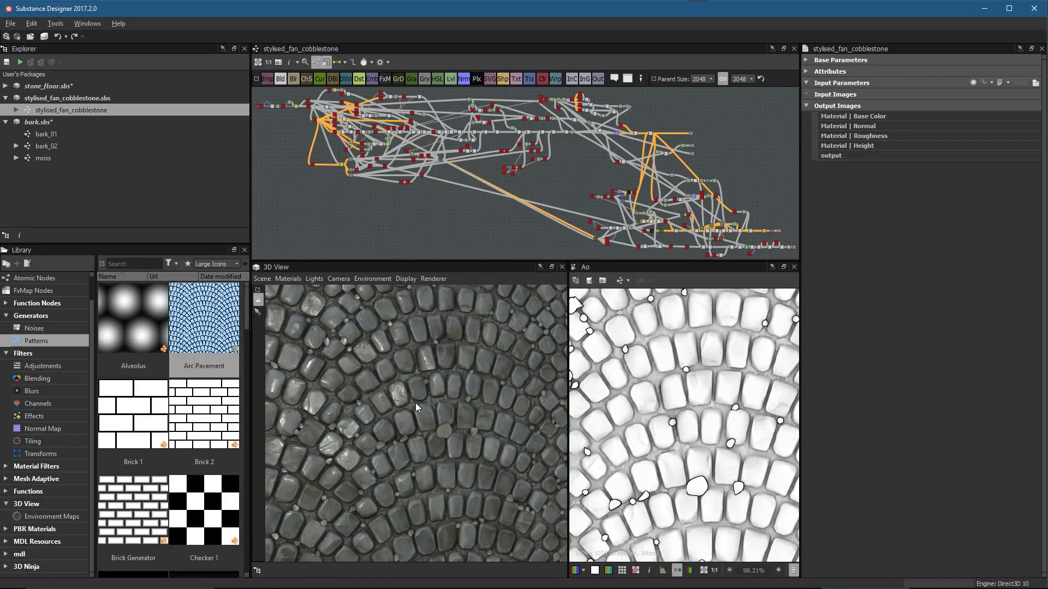
# Display the output and parameters of the Arc Pavement node at the start of the cobblestone graph
pyautogui.scroll(4, 491, 180)
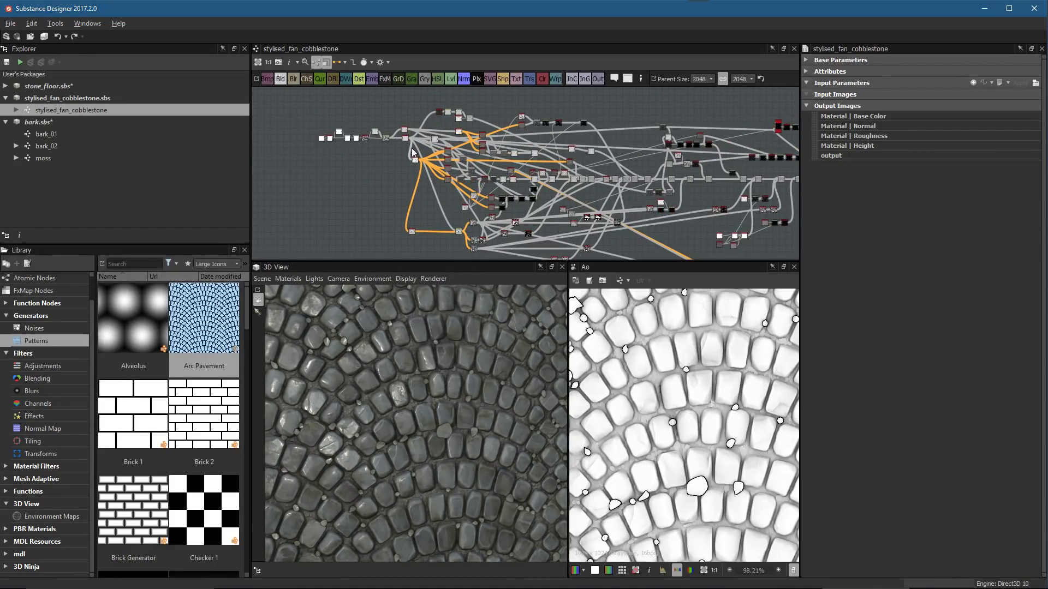
pyautogui.scroll(2, 411, 148)
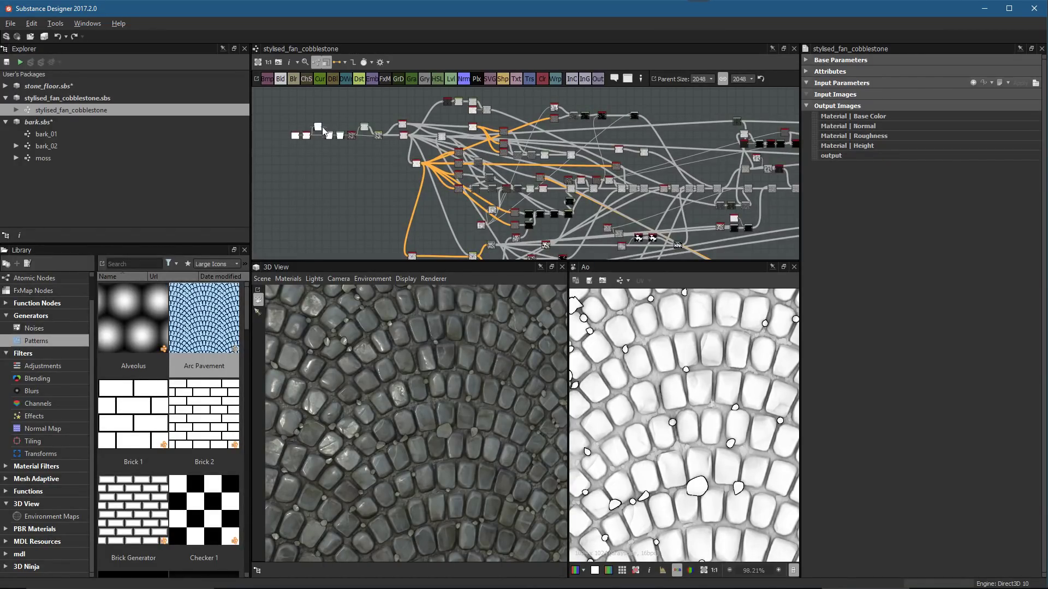
pyautogui.scroll(6, 407, 212)
pyautogui.doubleClick(527, 197)
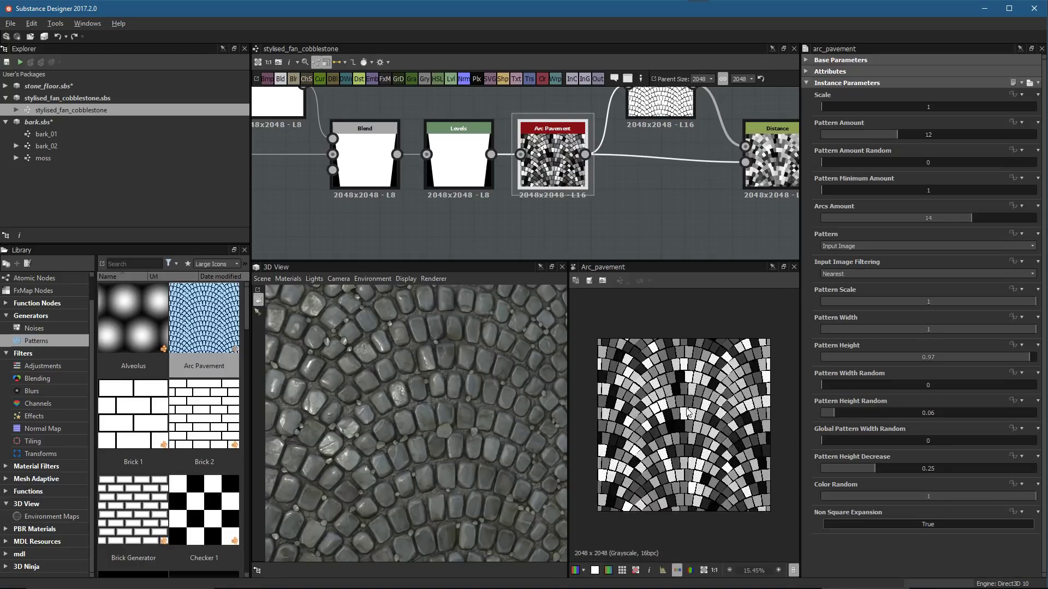
pyautogui.scroll(1, 660, 384)
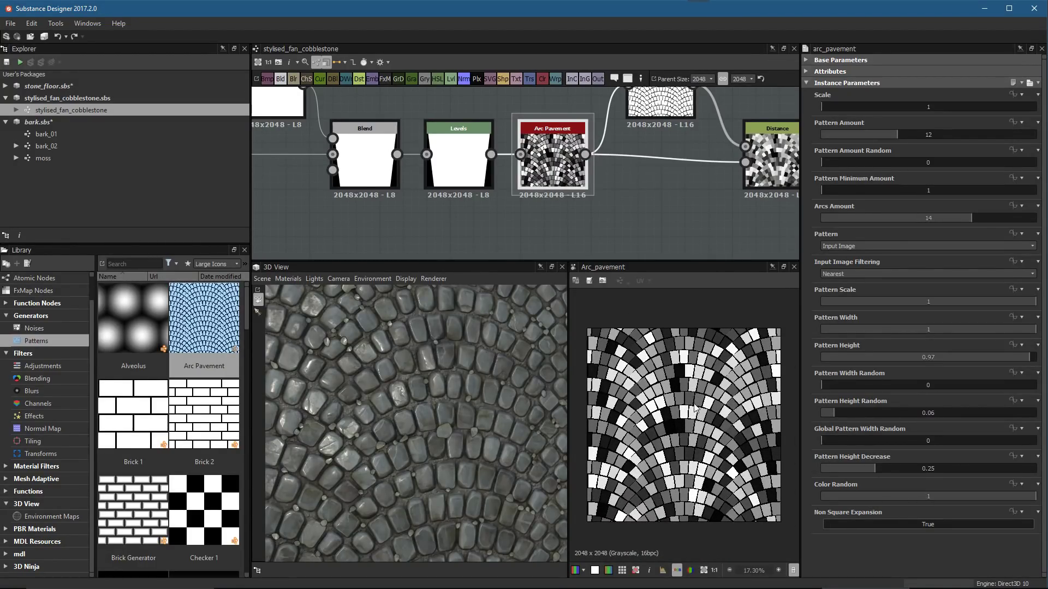
# Examine the Skew Grayscale, Blend and Levels nodes that build the tapered input shape, ending on the Arc Pavement node
pyautogui.moveTo(415, 129); pyautogui.dragTo(432, 170, button='middle')
pyautogui.doubleClick(472, 169)
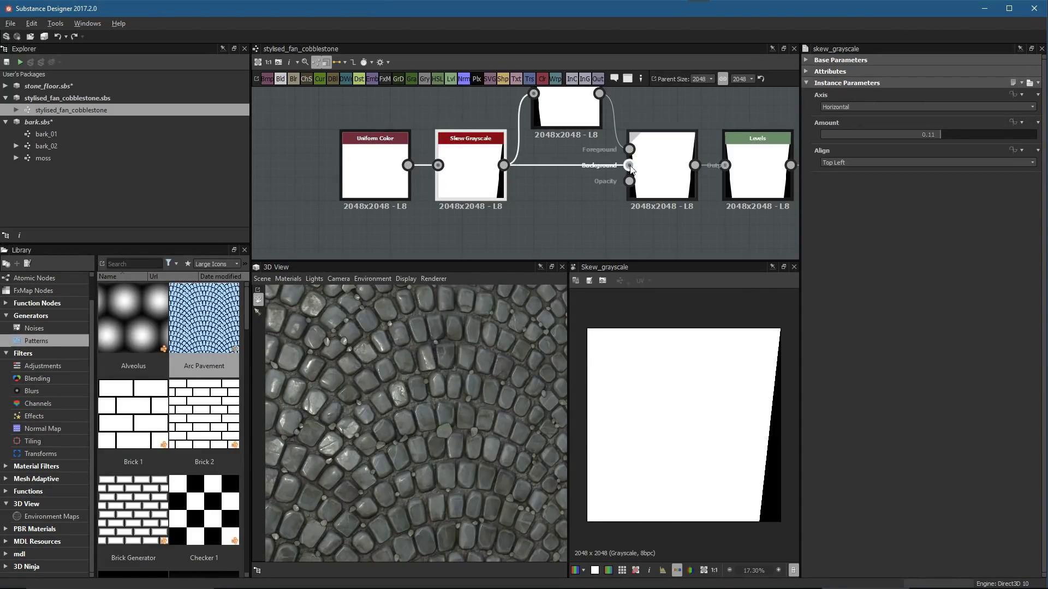
pyautogui.doubleClick(662, 168)
pyautogui.moveTo(751, 175); pyautogui.dragTo(604, 180, button='middle')
pyautogui.doubleClick(608, 175)
pyautogui.scroll(-1, 682, 386)
pyautogui.scroll(3, 611, 180)
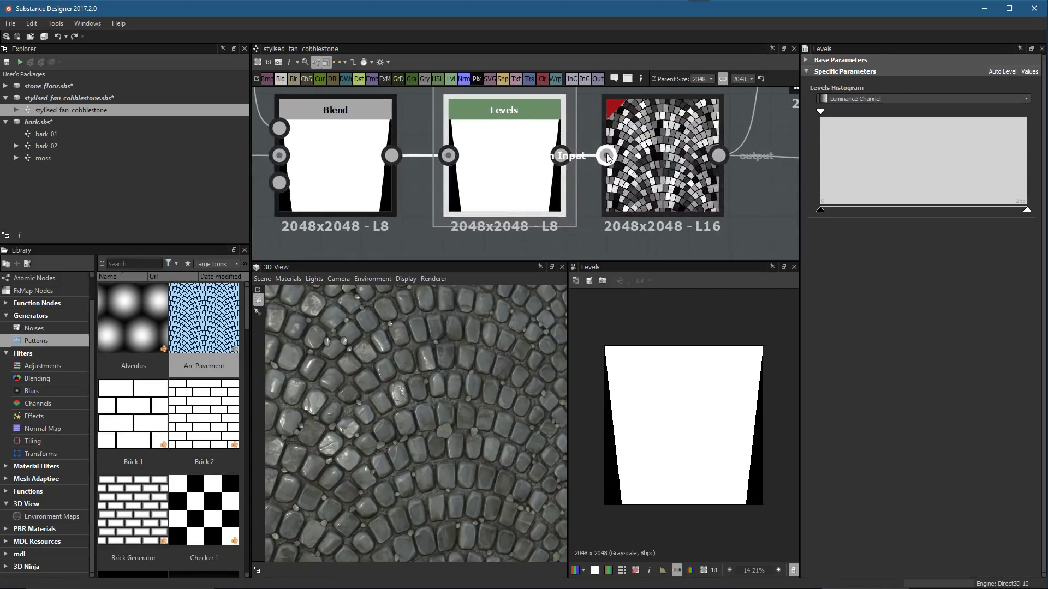
pyautogui.doubleClick(654, 159)
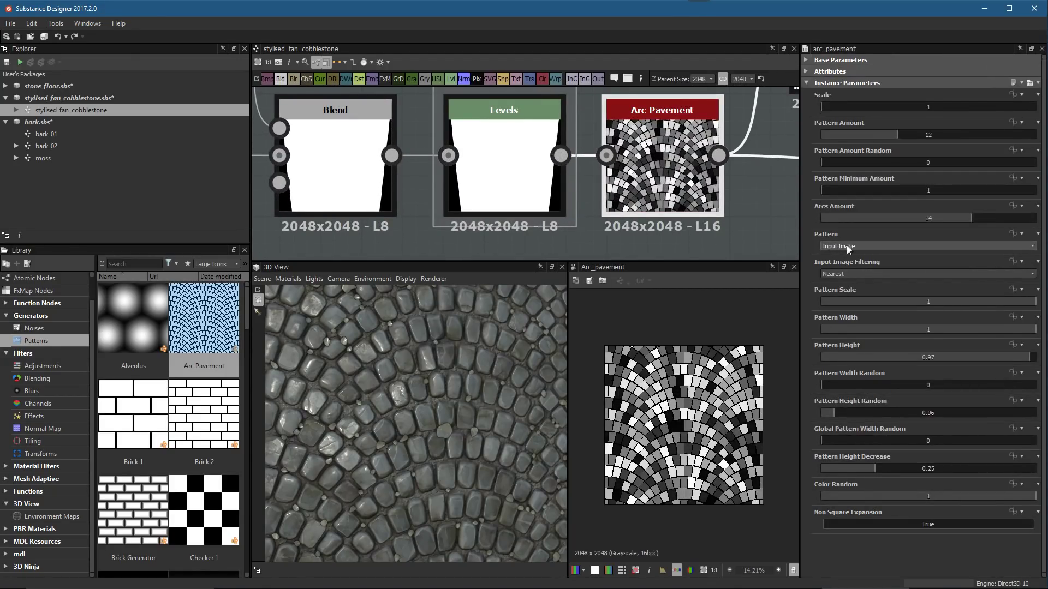
# Compare the Arc Pavement output with the finished cobblestones in 3D and examine the nodes around it
pyautogui.scroll(8, 690, 434)
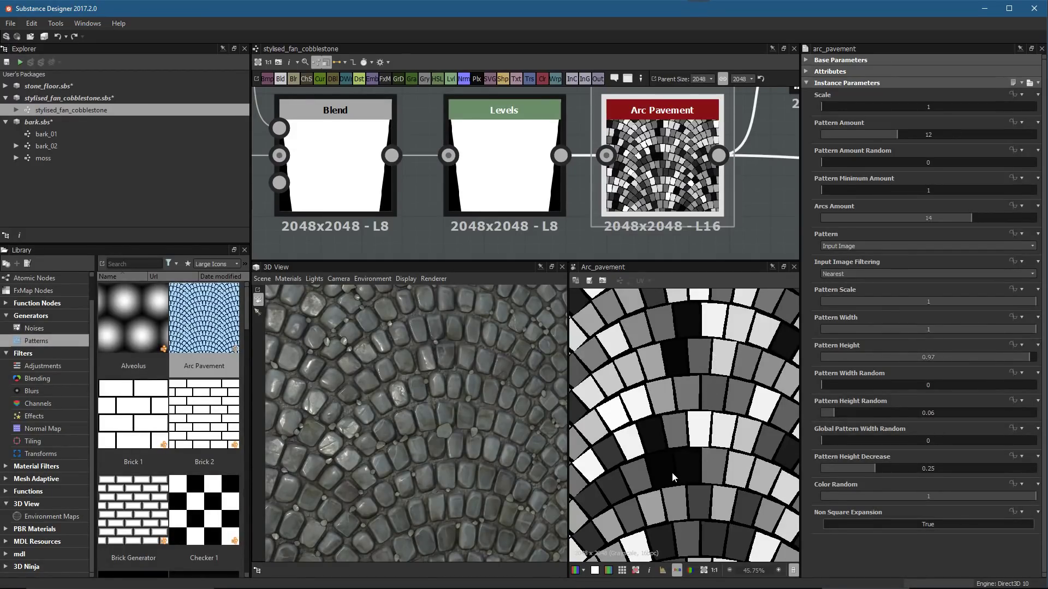
pyautogui.scroll(-3, 429, 423)
pyautogui.keyDown('ctrl'); pyautogui.moveTo(460, 440); pyautogui.dragTo(493, 447); pyautogui.keyUp('ctrl')
pyautogui.scroll(-3, 646, 371)
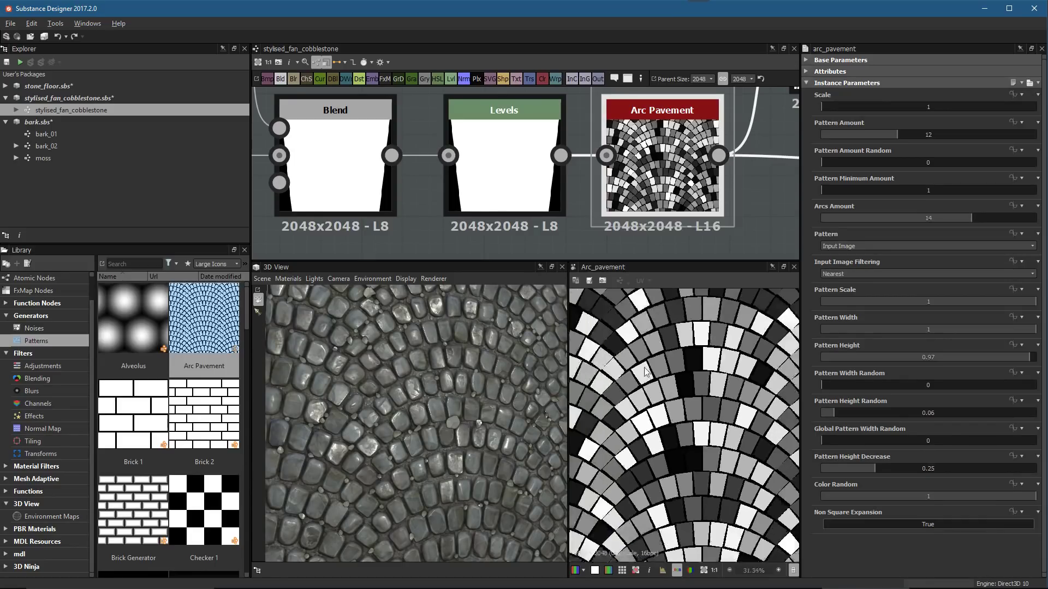
pyautogui.scroll(-5, 646, 372)
pyautogui.scroll(-2, 630, 189)
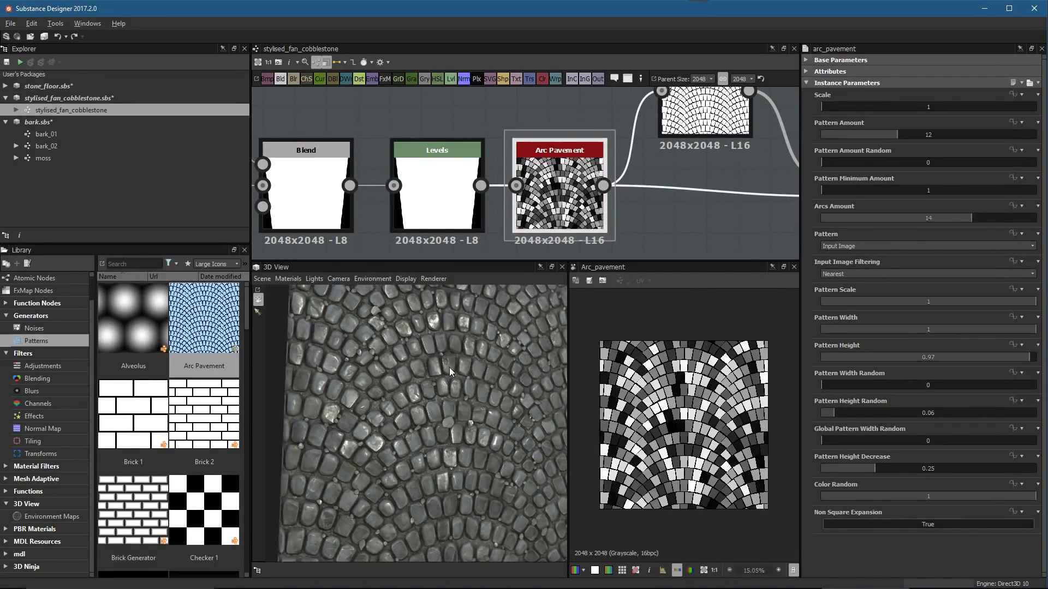
pyautogui.scroll(-2, 628, 175)
pyautogui.scroll(-2, 632, 168)
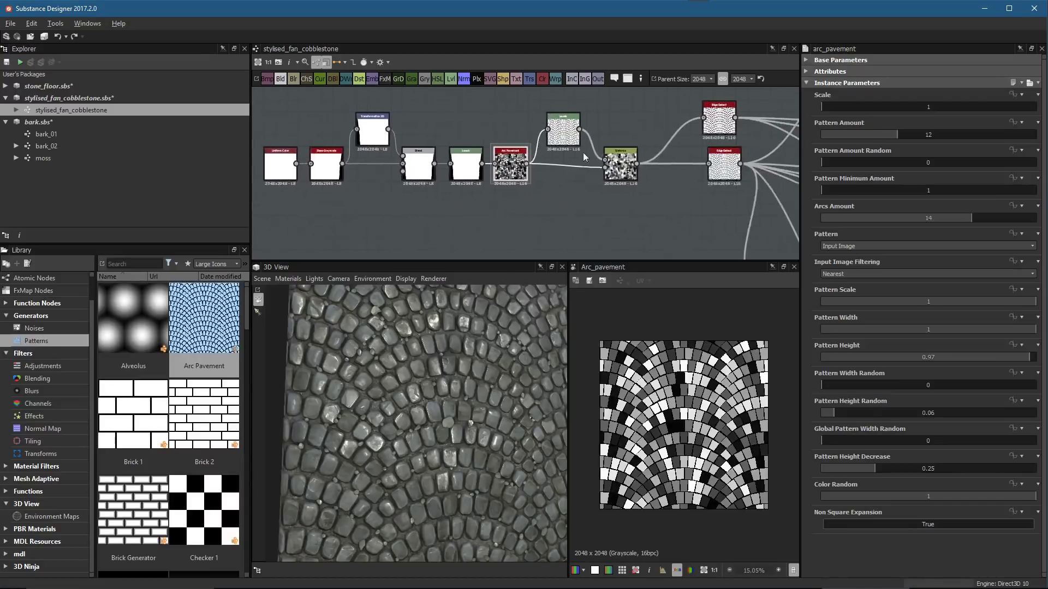
# Reopen the stone_floor graph and delete its Arc Pavement node
pyautogui.click(6, 86)
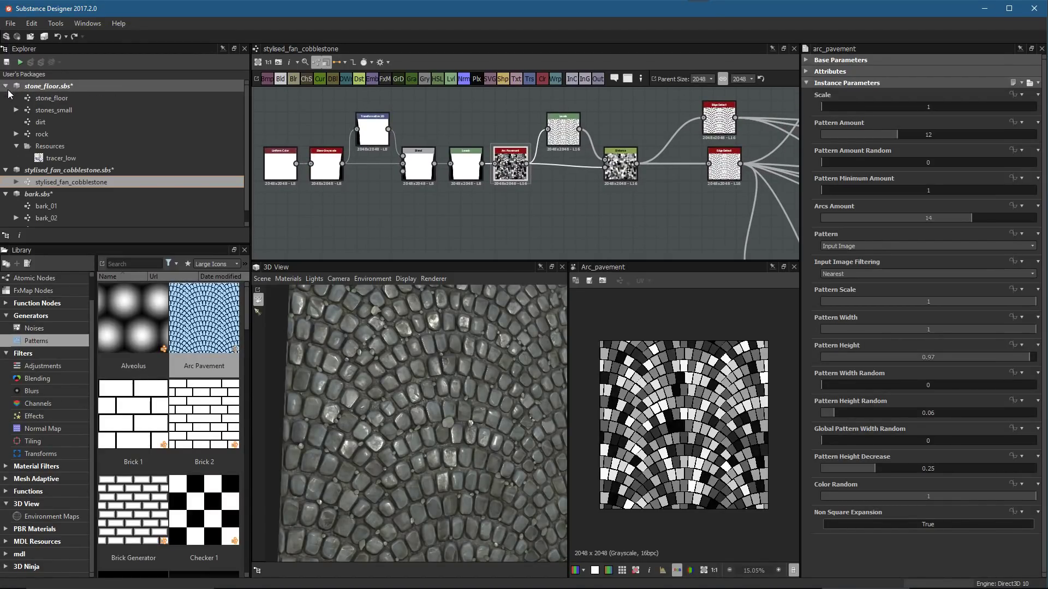
pyautogui.click(43, 98)
pyautogui.doubleClick(40, 98)
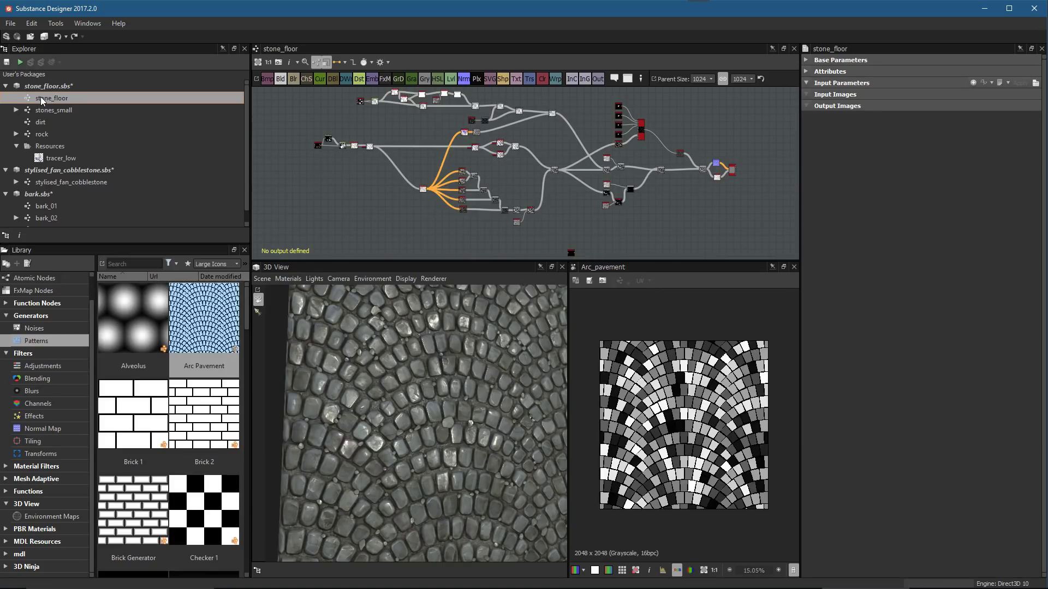
pyautogui.scroll(5, 535, 214)
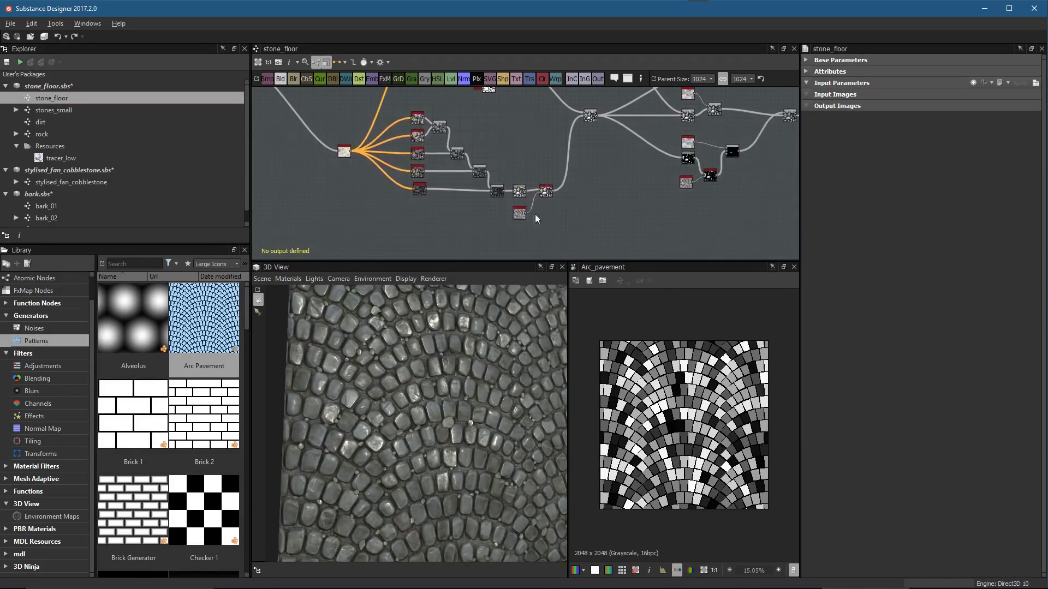
pyautogui.scroll(1, 581, 231)
pyautogui.moveTo(604, 203); pyautogui.dragTo(544, 159, button='middle')
pyautogui.moveTo(549, 155); pyautogui.dragTo(620, 189)
pyautogui.press('Delete')
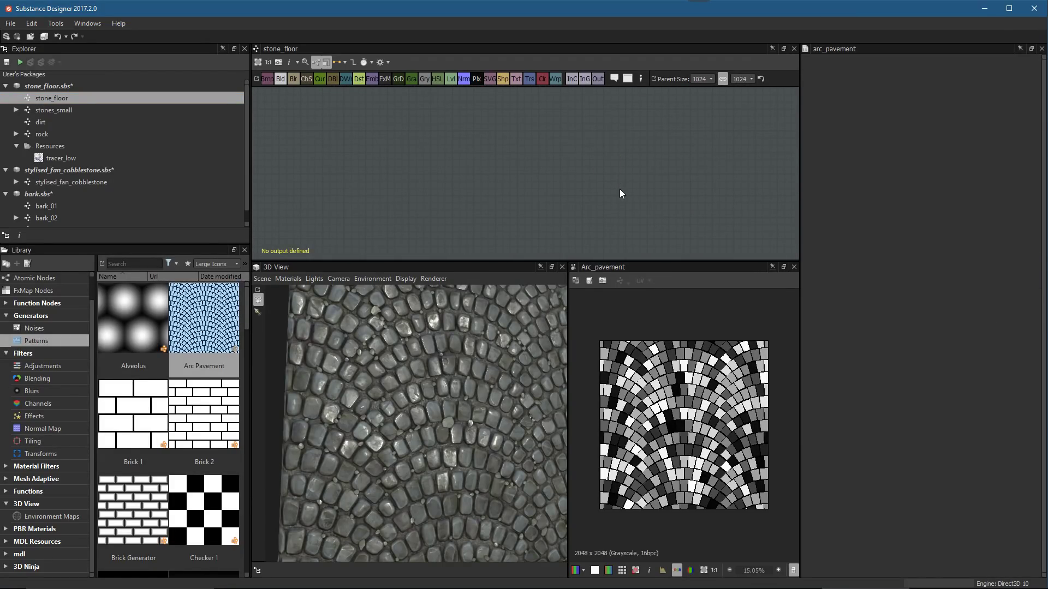
# Add a Cube 3D node to the stone_floor graph and enlarge the 2D view to inspect its output
pyautogui.press('space')
pyautogui.write('cu')
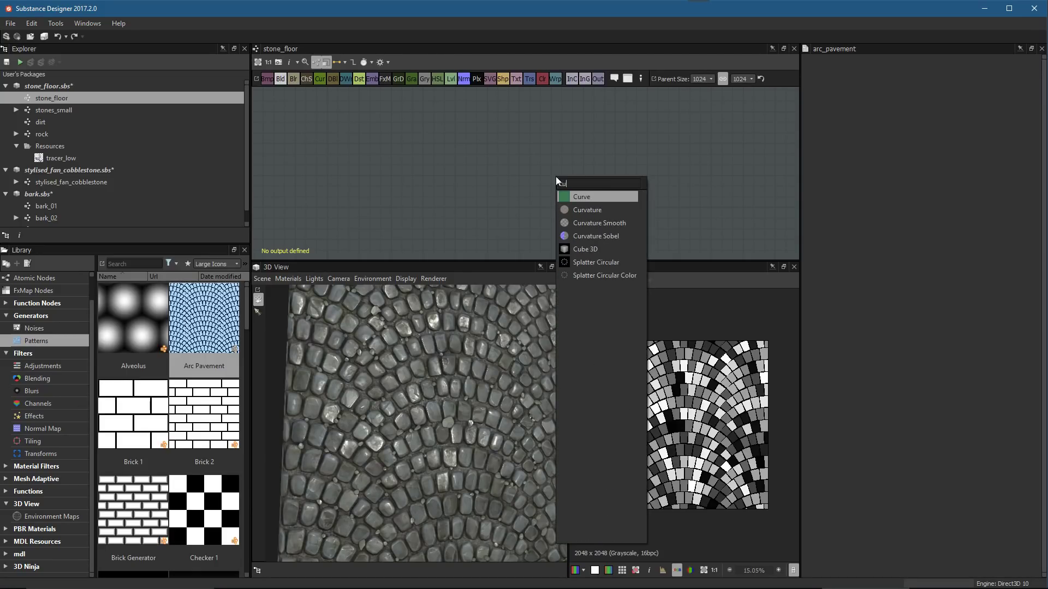
pyautogui.click(585, 250)
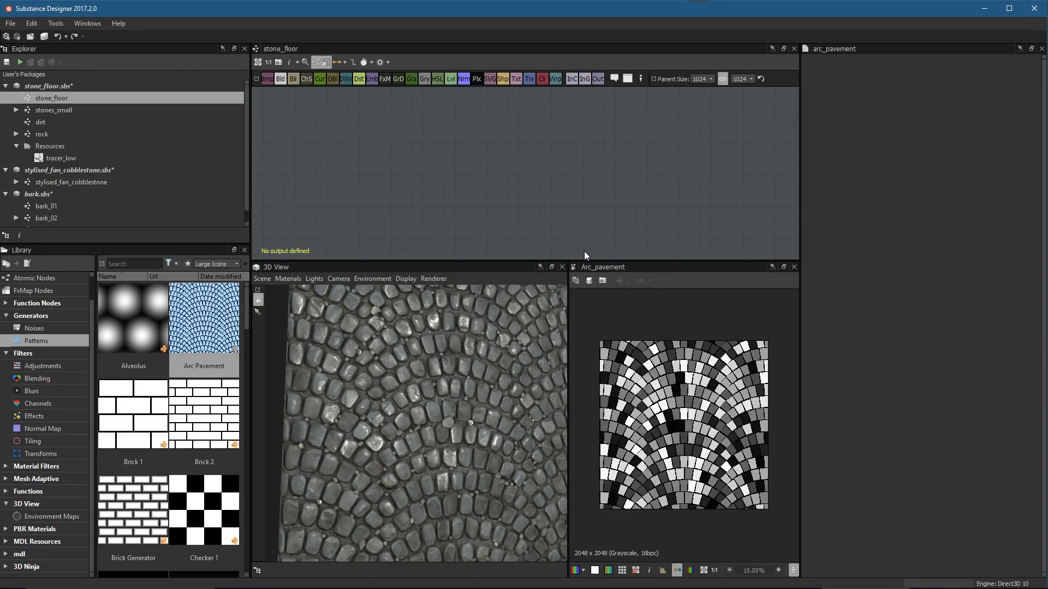
pyautogui.scroll(5, 555, 173)
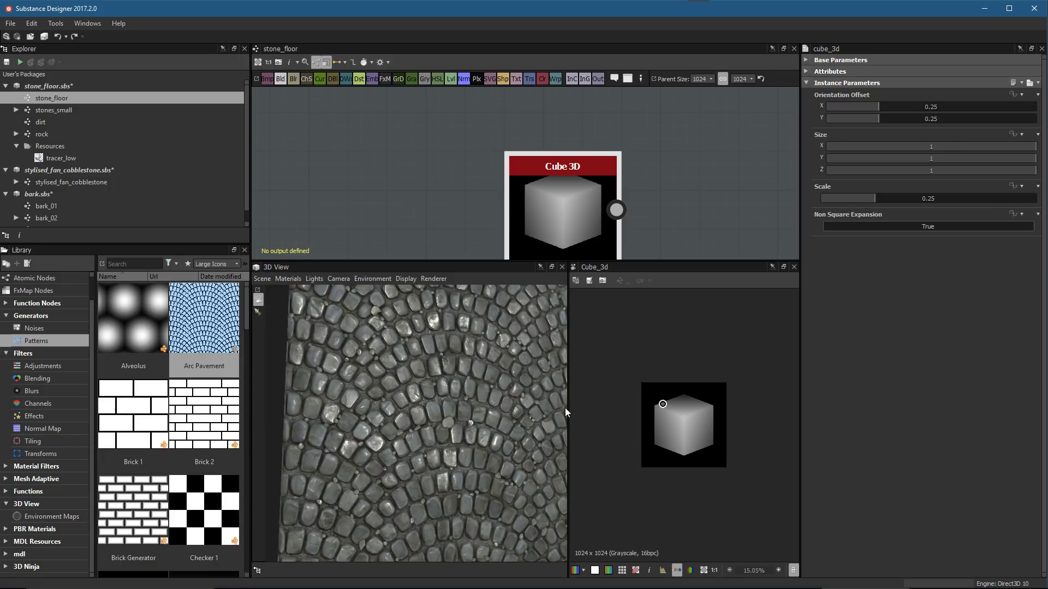
pyautogui.moveTo(568, 412); pyautogui.dragTo(417, 426)
pyautogui.scroll(5, 623, 441)
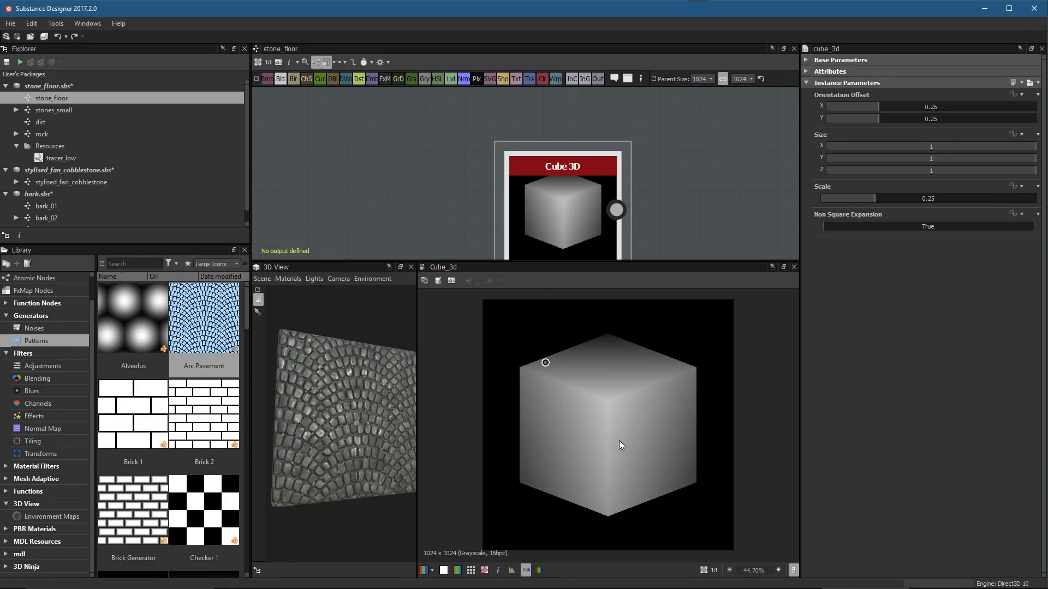
pyautogui.scroll(-3, 572, 169)
pyautogui.scroll(1, 572, 169)
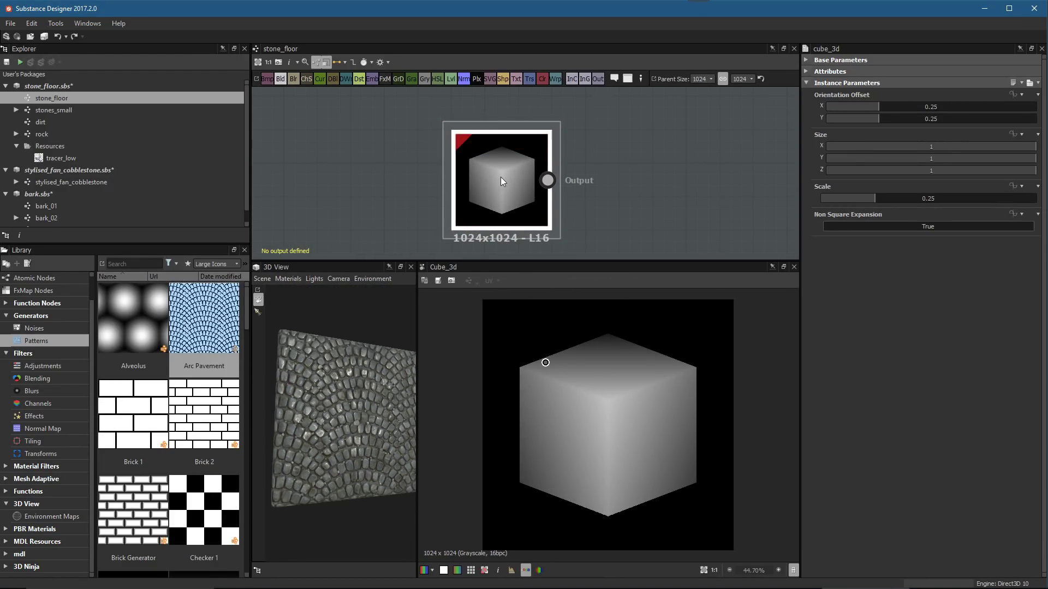
# Rotate the Cube 3D shape to an orientation offset of about 0.24, 0.16 and set its scale to 0.29
pyautogui.moveTo(546, 364); pyautogui.dragTo(548, 358)
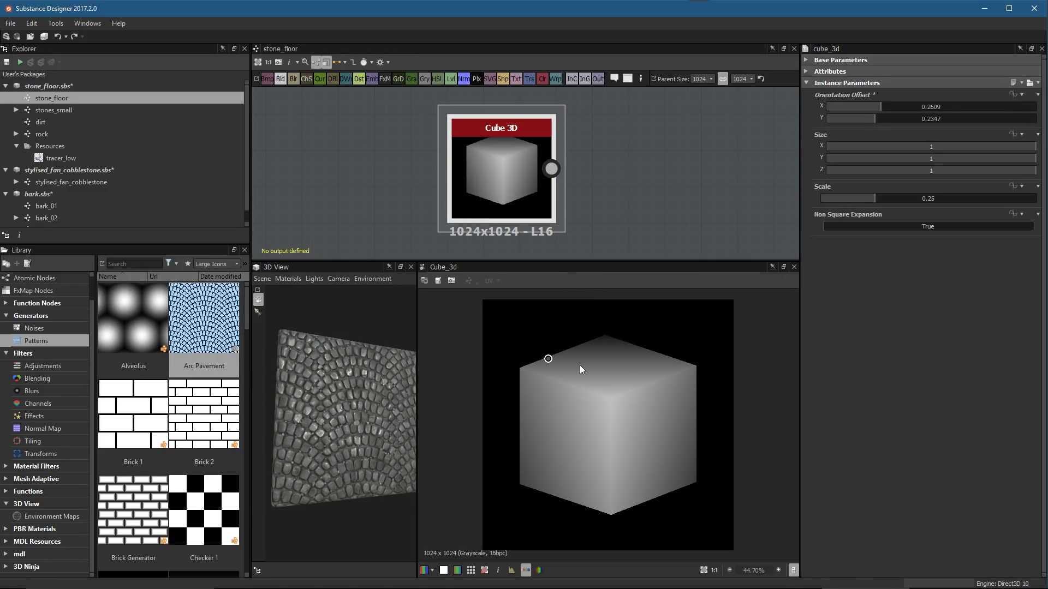
pyautogui.moveTo(548, 361); pyautogui.dragTo(550, 334)
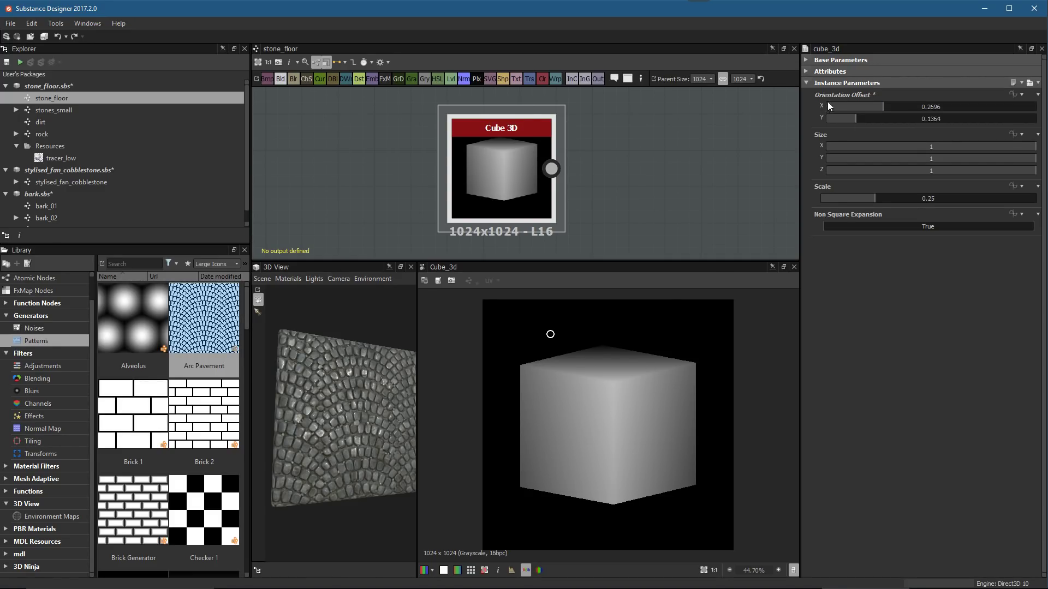
pyautogui.moveTo(553, 333)
pyautogui.mouseDown()
pyautogui.moveTo(549, 373)
pyautogui.moveTo(661, 427)
pyautogui.moveTo(608, 367)
pyautogui.moveTo(688, 347)
pyautogui.moveTo(563, 345)
pyautogui.moveTo(534, 387)
pyautogui.moveTo(527, 355)
pyautogui.moveTo(542, 339)
pyautogui.mouseUp()
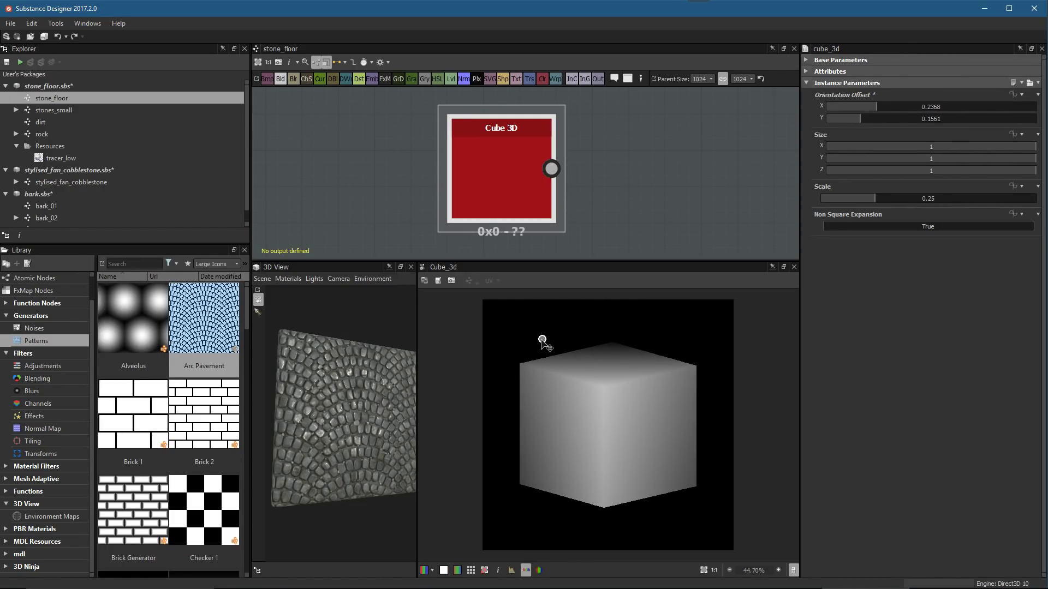
pyautogui.click(894, 198)
pyautogui.moveTo(894, 198); pyautogui.dragTo(883, 197)
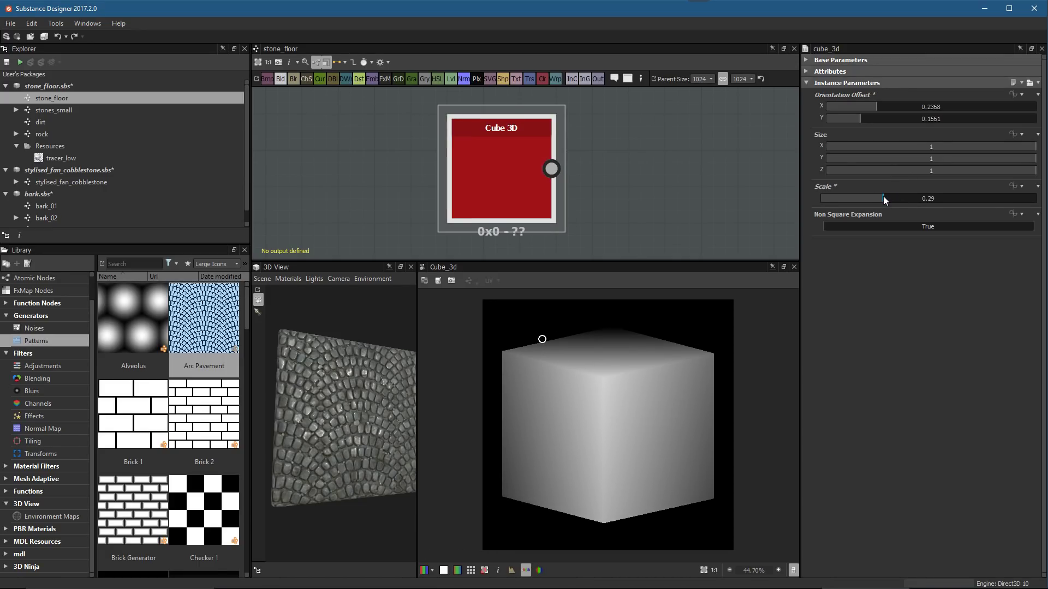
# Resize the Cube 3D to 0.64 × 0.51 × 0.9 and rotate it to an orientation offset of about 0.30, 0.15
pyautogui.moveTo(974, 145); pyautogui.dragTo(1014, 171)
pyautogui.moveTo(912, 146); pyautogui.dragTo(933, 159)
pyautogui.moveTo(885, 107); pyautogui.dragTo(882, 106)
pyautogui.moveTo(530, 339); pyautogui.dragTo(556, 340)
pyautogui.scroll(2, 618, 421)
pyautogui.scroll(-1, 627, 397)
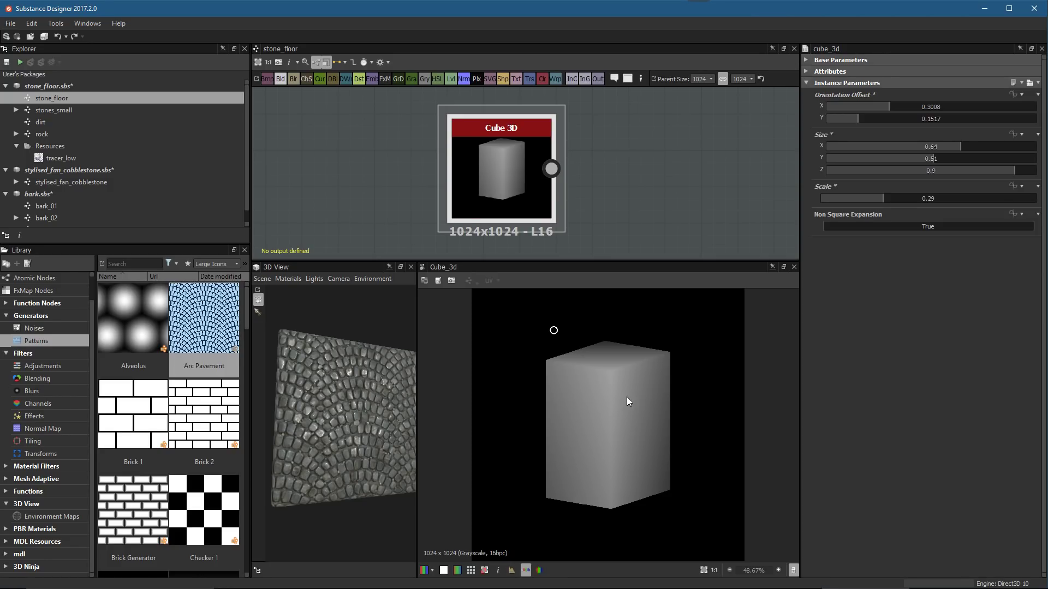
# Add a Splatter Circular node beside the Cube 3D node in the stone_floor graph
pyautogui.moveTo(540, 196); pyautogui.dragTo(437, 178, button='middle')
pyautogui.scroll(2, 437, 178)
pyautogui.click(562, 165)
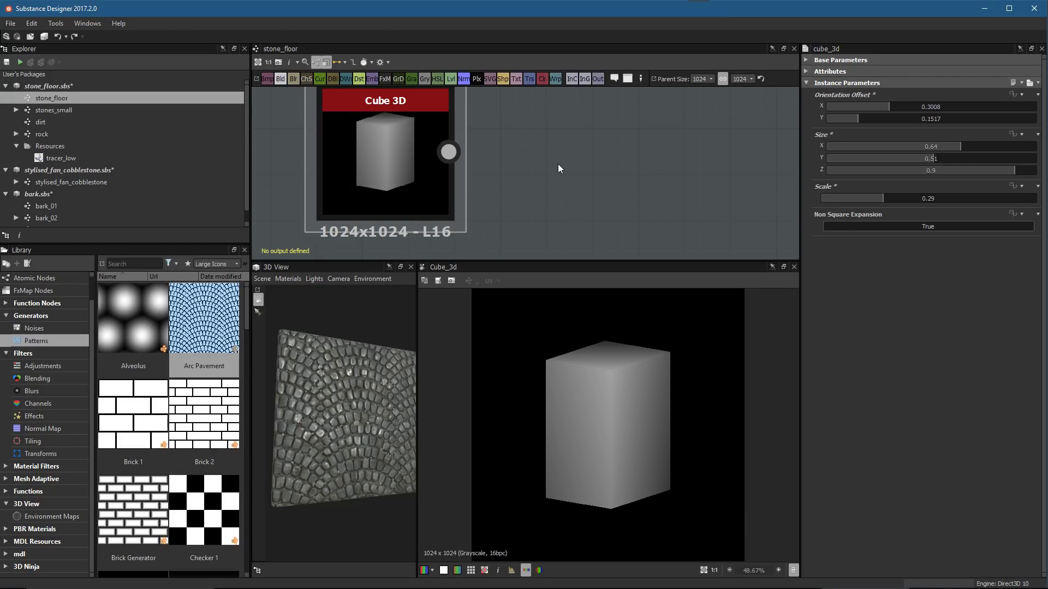
pyautogui.scroll(1, 530, 162)
pyautogui.press('space')
pyautogui.write('spa')
pyautogui.press('BackSpace')
pyautogui.press('BackSpace')
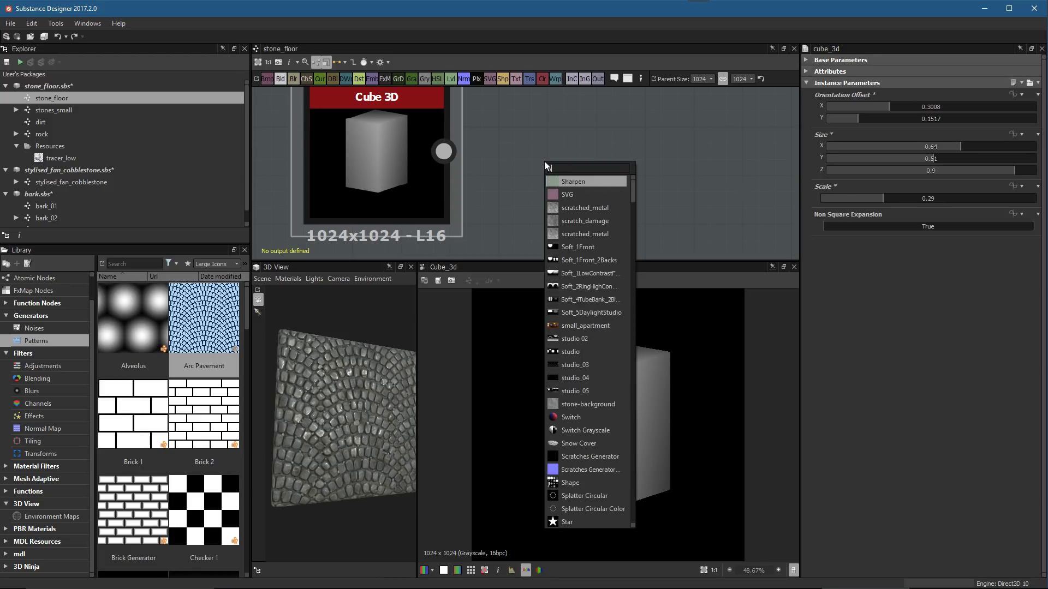
pyautogui.press('BackSpace')
pyautogui.write('sa')
pyautogui.press('BackSpace')
pyautogui.write('p')
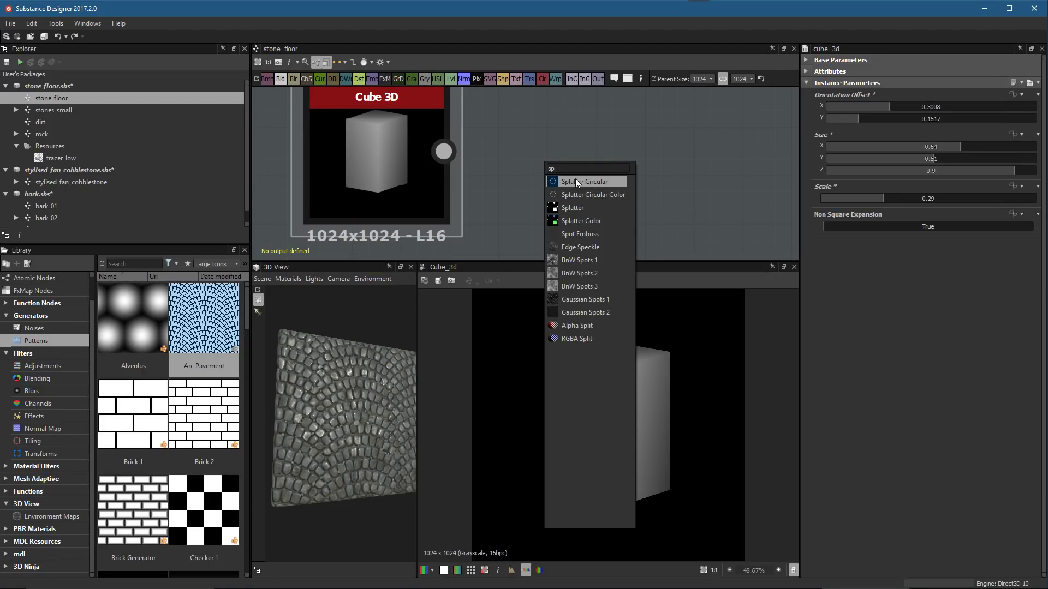
pyautogui.click(573, 180)
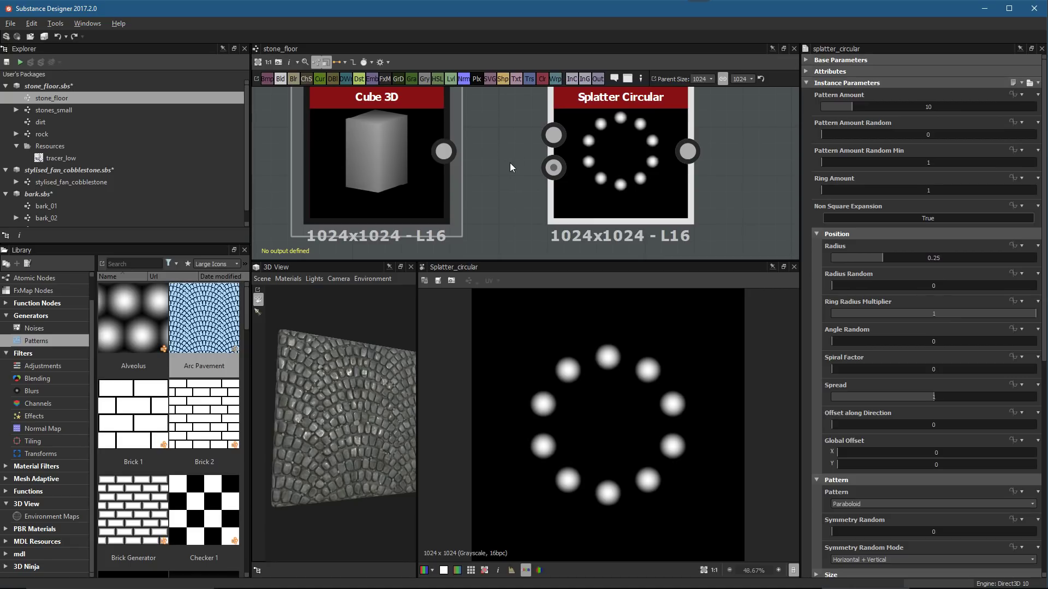
# Connect the Cube 3D output to the Splatter Circular's Pattern Input 1 and set its pattern to Image Input
pyautogui.moveTo(444, 151); pyautogui.dragTo(554, 135)
pyautogui.scroll(-2, 878, 230)
pyautogui.click(856, 438)
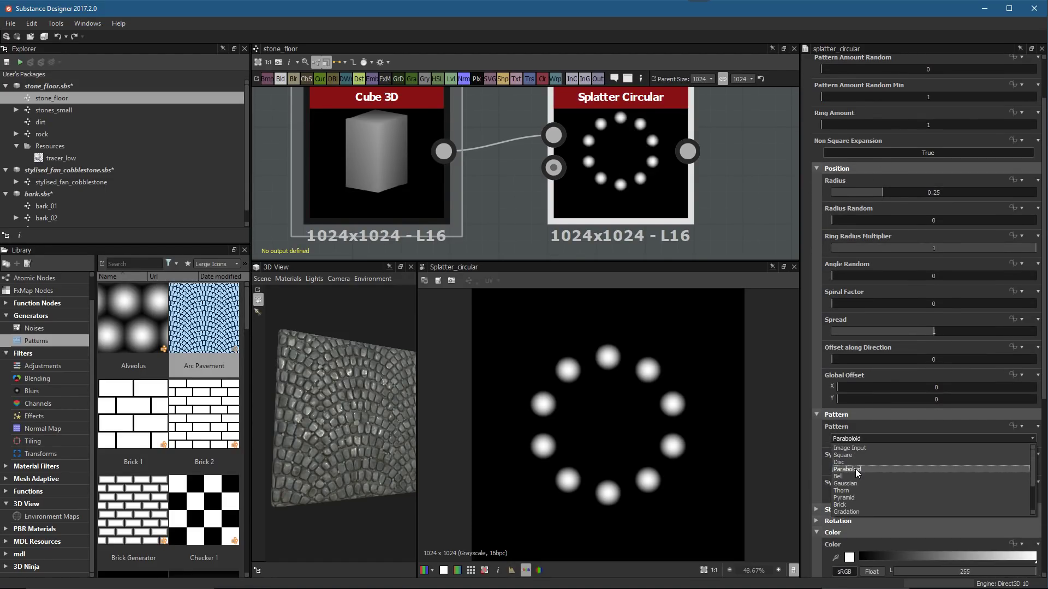
pyautogui.click(860, 447)
pyautogui.scroll(2, 634, 404)
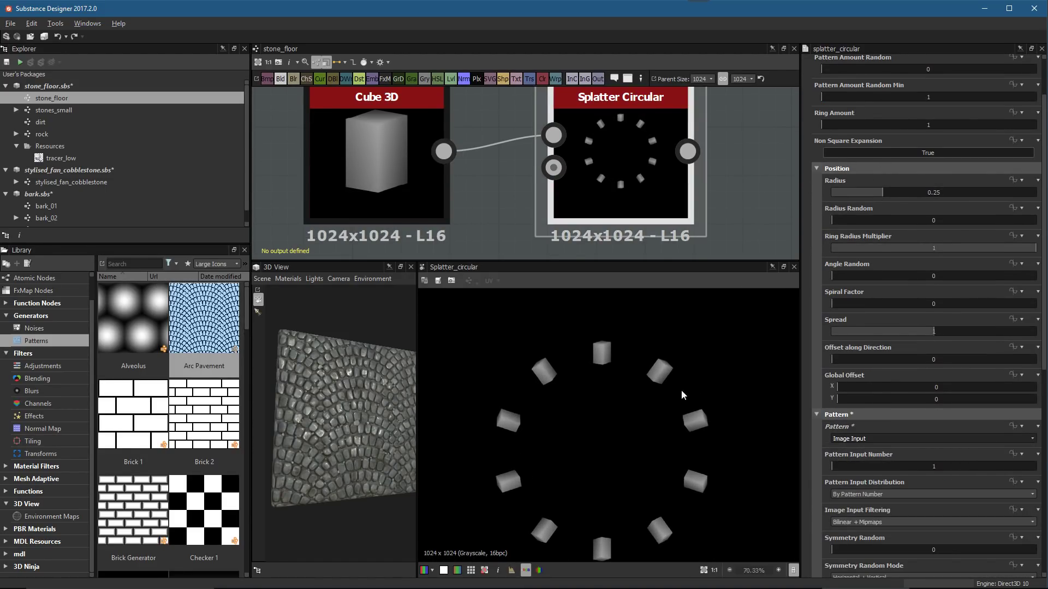
pyautogui.scroll(-1, 689, 400)
# Set the Splatter Circular's Spread to 0.95, Pattern Amount to 48 and Pattern Amount Random Min to 5
pyautogui.moveTo(934, 331); pyautogui.dragTo(930, 333)
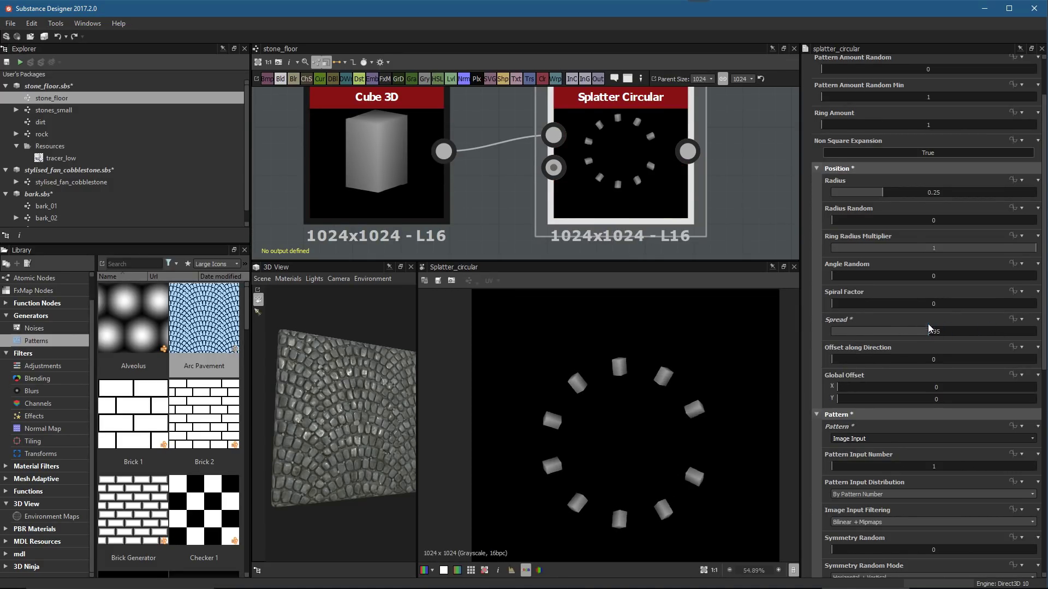
pyautogui.moveTo(855, 70); pyautogui.dragTo(943, 68)
pyautogui.click(878, 98)
pyautogui.moveTo(879, 98); pyautogui.dragTo(917, 98)
pyautogui.scroll(2, 866, 148)
pyautogui.moveTo(845, 107); pyautogui.dragTo(981, 107)
pyautogui.moveTo(942, 135); pyautogui.dragTo(820, 132)
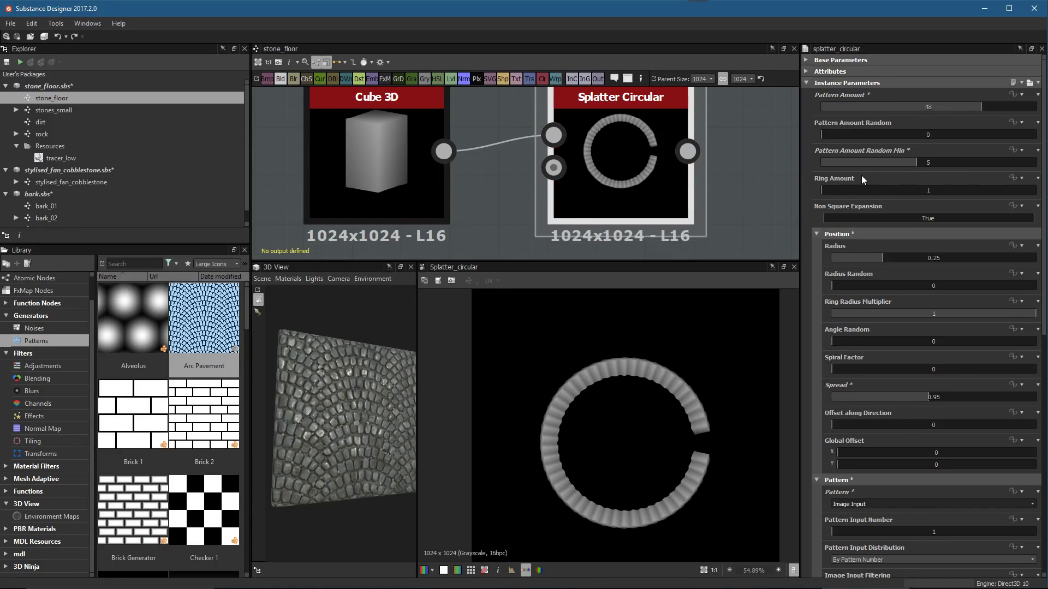
# Set the Splatter Circular's Pattern Amount Random Min to 6, Spread to 2, Radius to 0.53 and Radius Random to 0.63
pyautogui.moveTo(891, 162); pyautogui.dragTo(952, 163)
pyautogui.moveTo(885, 257); pyautogui.dragTo(915, 260)
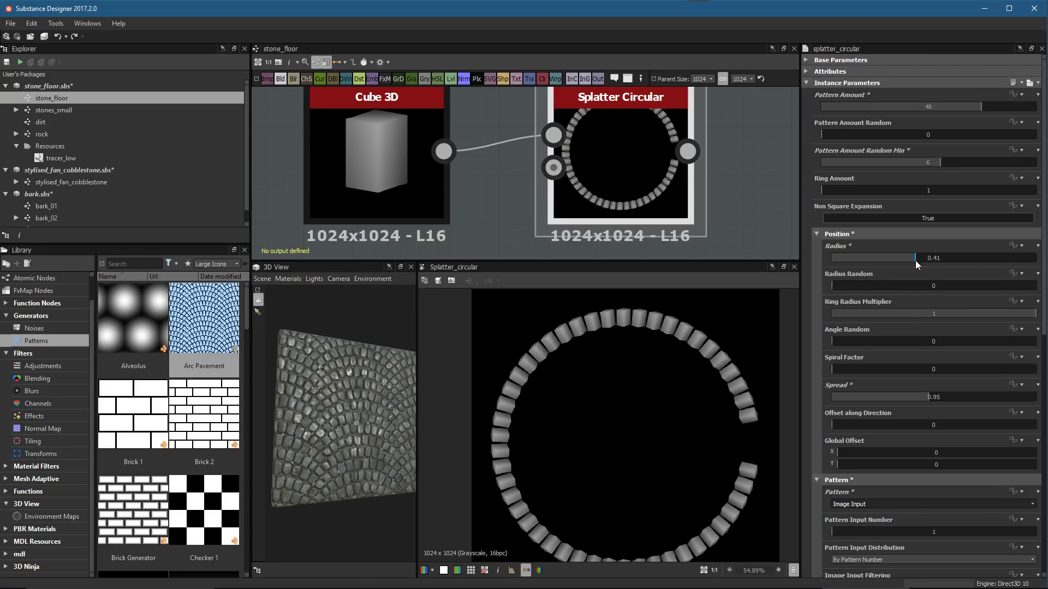
pyautogui.moveTo(906, 398); pyautogui.dragTo(1037, 397)
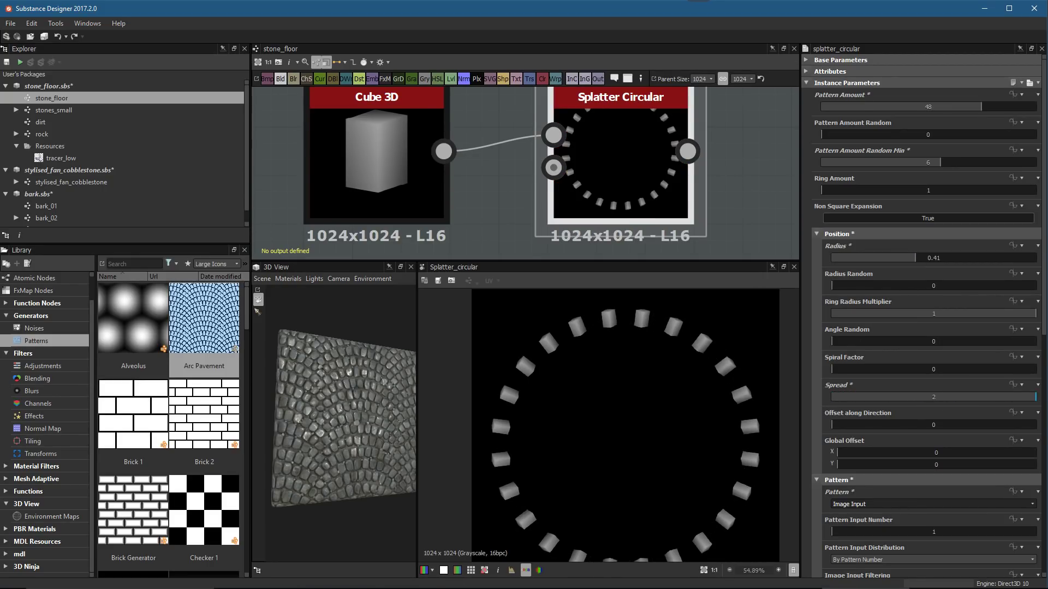
pyautogui.scroll(-1, 670, 432)
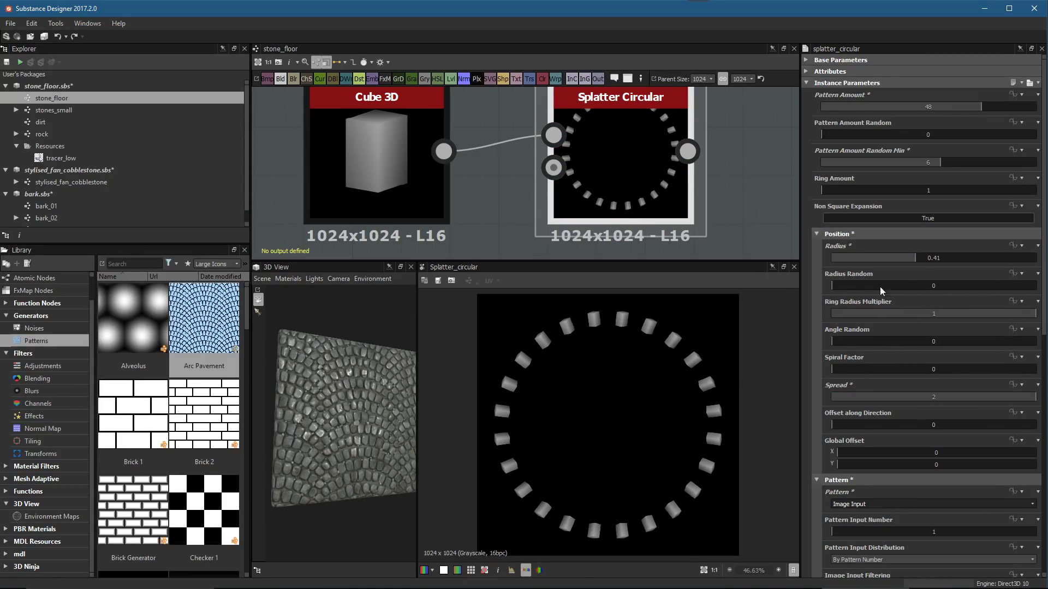
pyautogui.moveTo(923, 258); pyautogui.dragTo(940, 257)
pyautogui.moveTo(869, 285); pyautogui.dragTo(949, 299)
pyautogui.moveTo(975, 298); pyautogui.dragTo(960, 298)
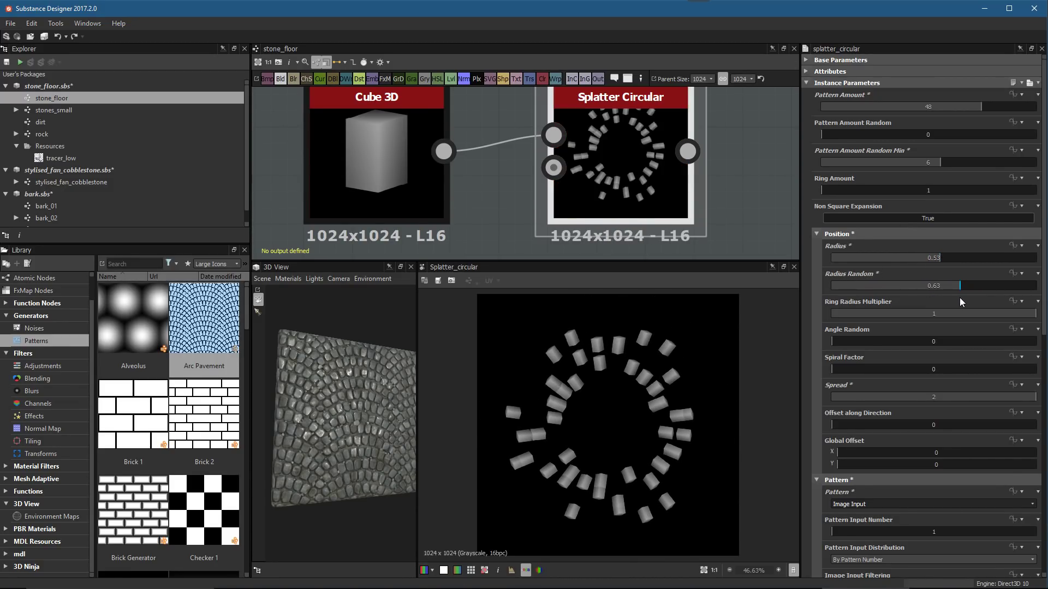
# Try a Pattern Input Number of 2 on the Splatter Circular, restore it to 1 and keep Image Input as the pattern
pyautogui.scroll(-3, 858, 406)
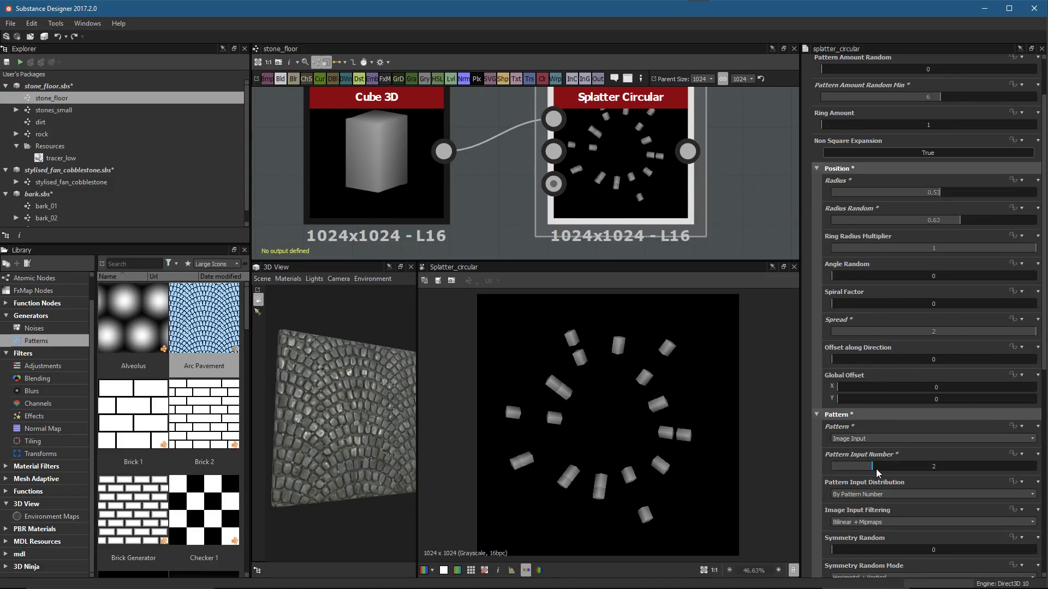
pyautogui.scroll(3, 624, 127)
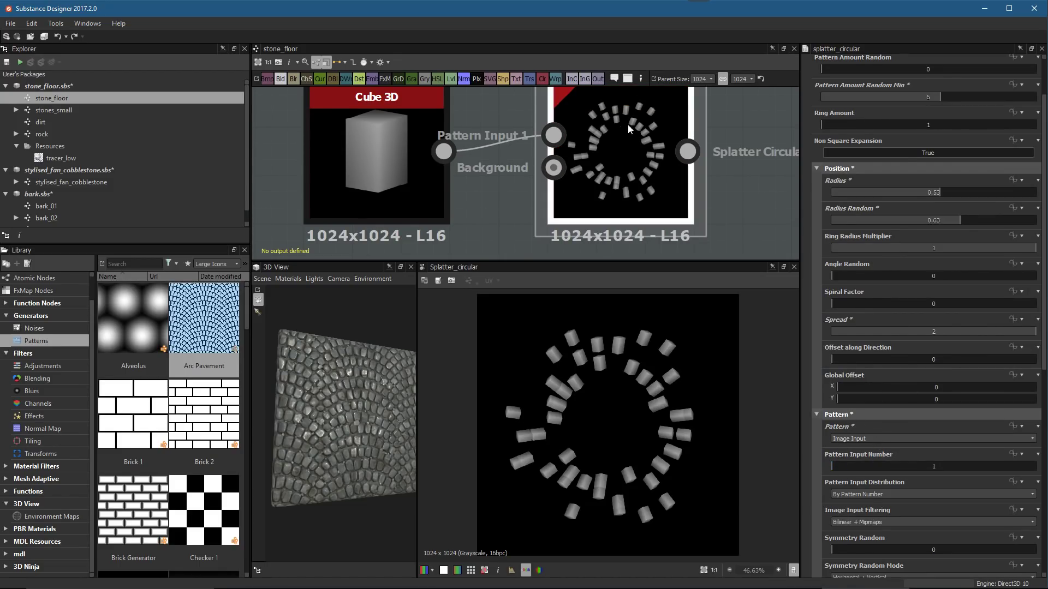
pyautogui.click(852, 443)
pyautogui.click(851, 453)
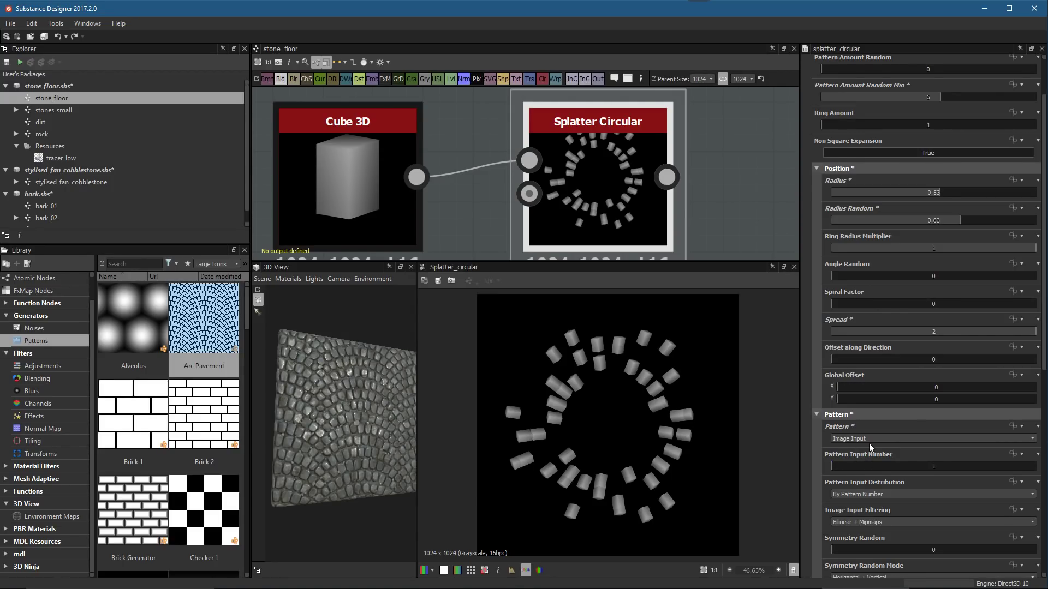
# Increase the pattern size in the Splatter Circular's Size parameters until the boxes overlap, and inspect the result
pyautogui.scroll(-3, 901, 435)
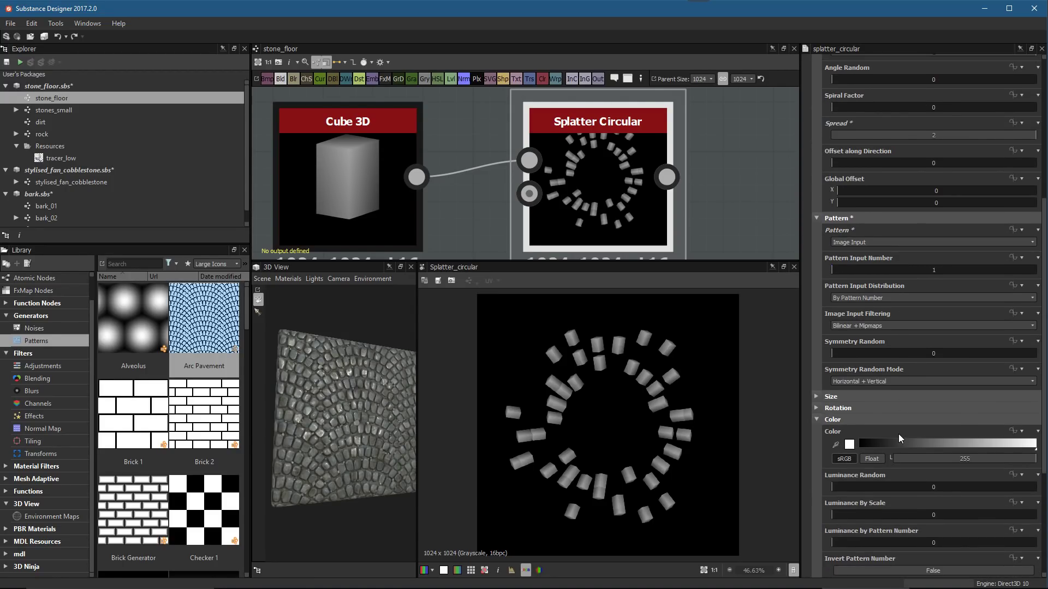
pyautogui.click(816, 396)
pyautogui.moveTo(876, 449); pyautogui.dragTo(936, 469)
pyautogui.scroll(-3, 874, 481)
pyautogui.scroll(-4, 874, 476)
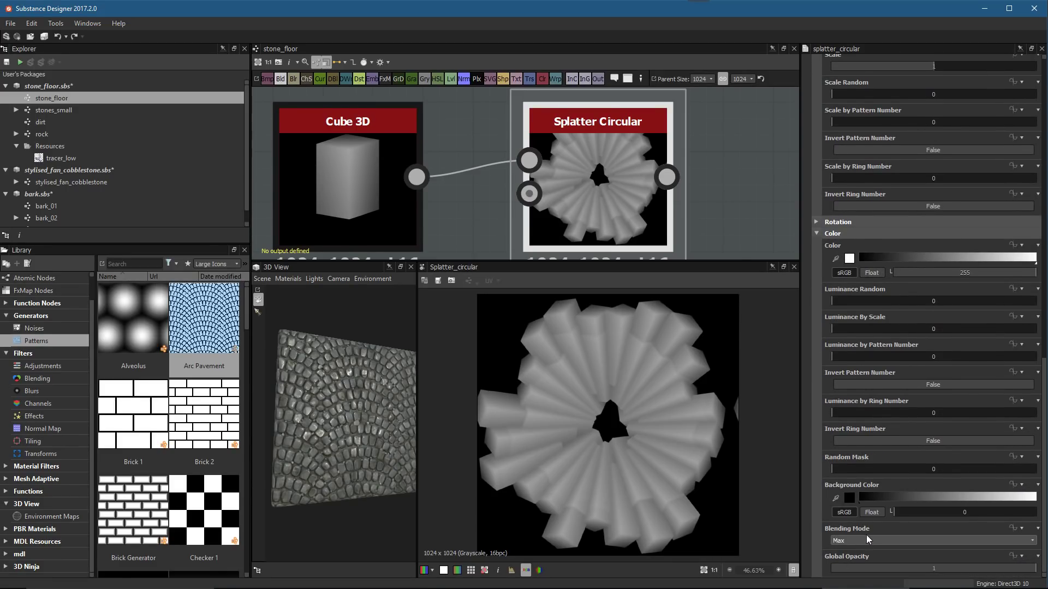
pyautogui.scroll(1, 632, 421)
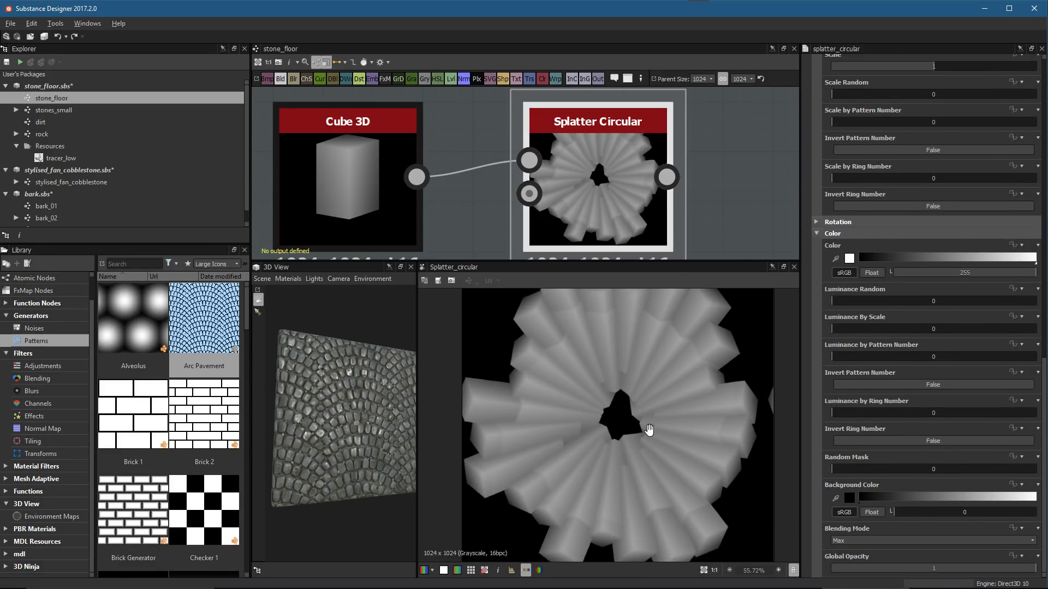
pyautogui.scroll(1, 535, 360)
# Rotate the Cube 3D to an orientation offset of about 0.64, 0.31 and set its scale to 0.39 while viewing the splatter output
pyautogui.click(379, 220)
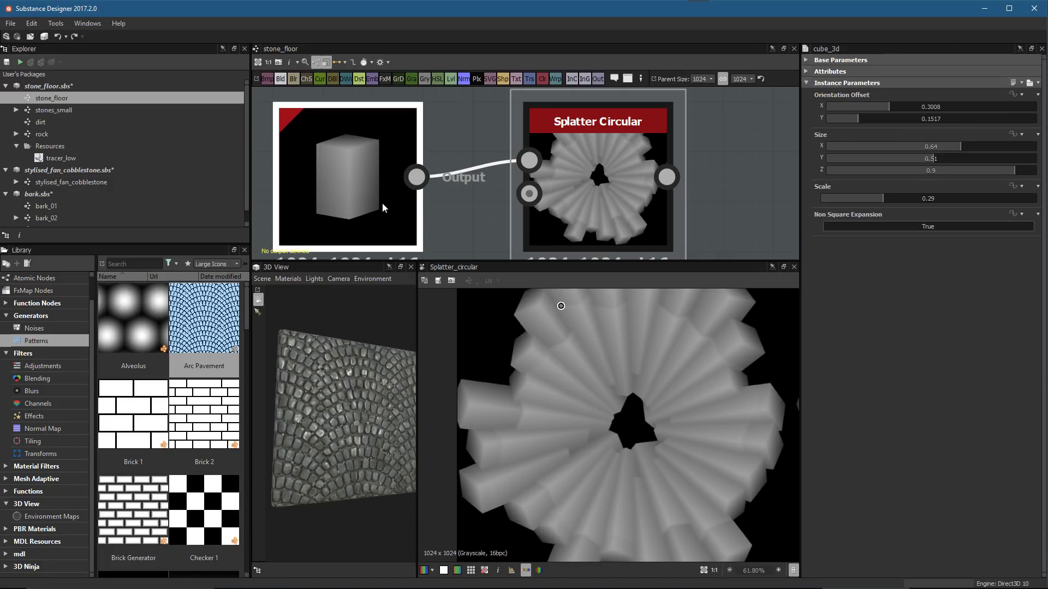
pyautogui.click(587, 190)
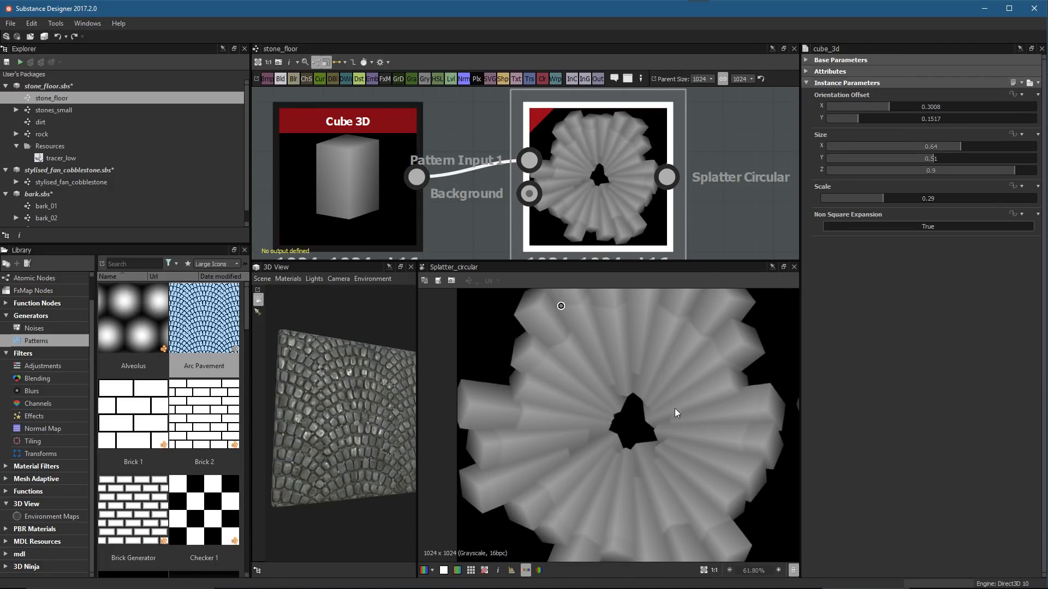
pyautogui.scroll(-1, 683, 437)
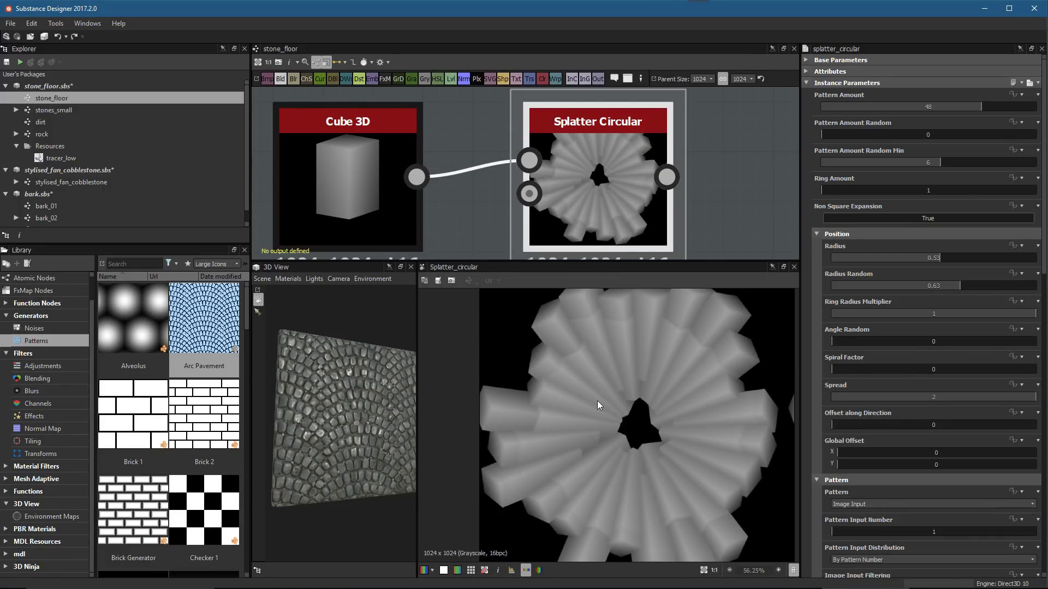
pyautogui.click(356, 175)
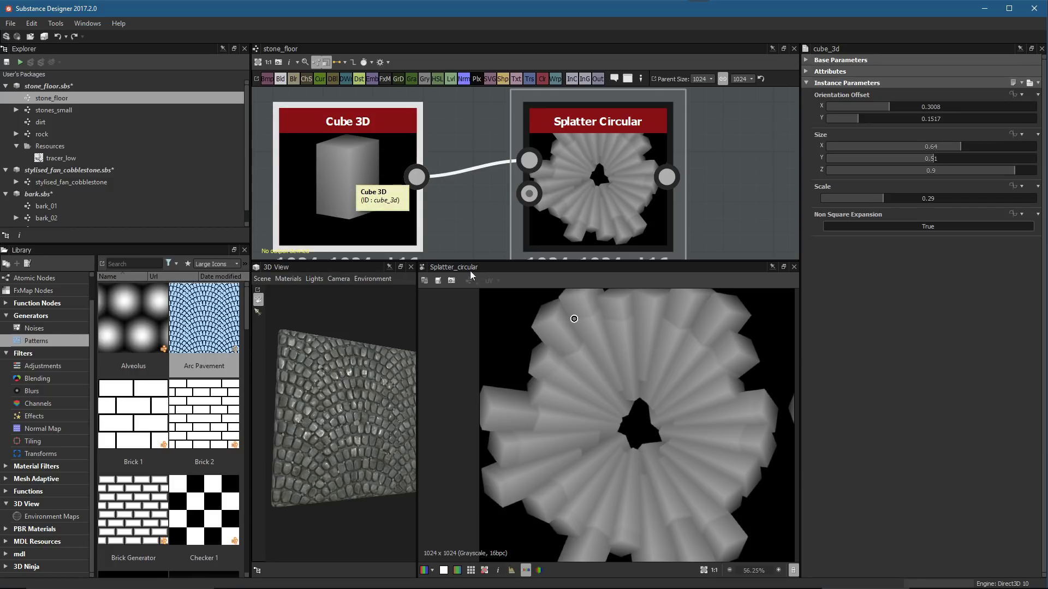
pyautogui.moveTo(575, 328); pyautogui.dragTo(681, 370)
pyautogui.click(904, 199)
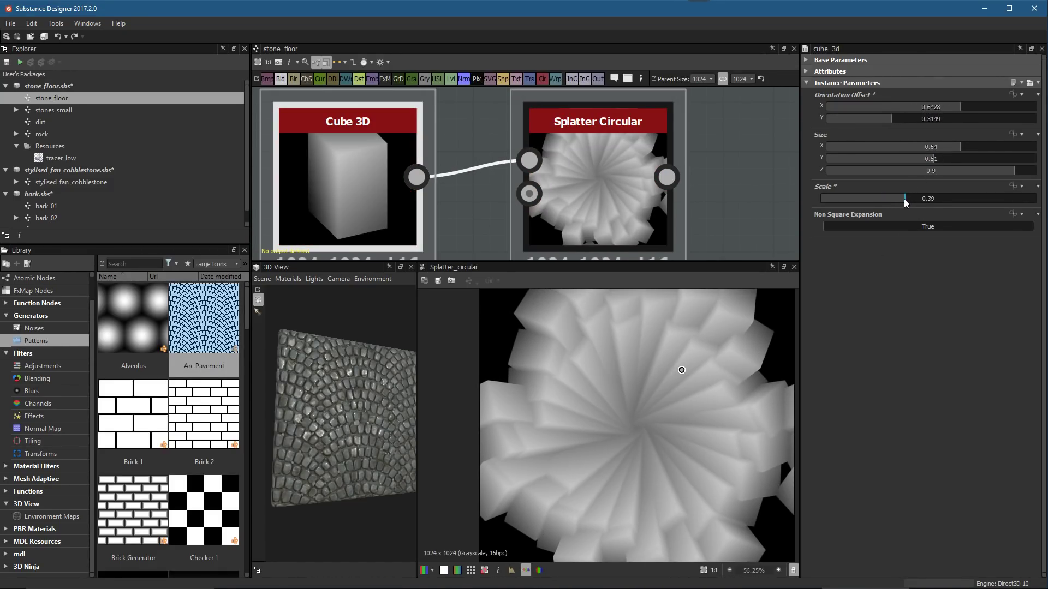
# Resize the Cube 3D to 0.68 × 0.61 × 0.58 and turn it to an orientation offset of about 0.60, 0.35
pyautogui.moveTo(931, 162)
pyautogui.mouseDown()
pyautogui.moveTo(1003, 162)
pyautogui.moveTo(870, 149)
pyautogui.moveTo(968, 158)
pyautogui.moveTo(934, 171)
pyautogui.moveTo(948, 171)
pyautogui.mouseUp()
pyautogui.click(924, 146)
pyautogui.moveTo(682, 371)
pyautogui.mouseDown()
pyautogui.moveTo(635, 418)
pyautogui.moveTo(639, 406)
pyautogui.moveTo(699, 394)
pyautogui.moveTo(621, 386)
pyautogui.moveTo(623, 361)
pyautogui.moveTo(667, 388)
pyautogui.moveTo(669, 404)
pyautogui.moveTo(646, 429)
pyautogui.moveTo(667, 382)
pyautogui.mouseUp()
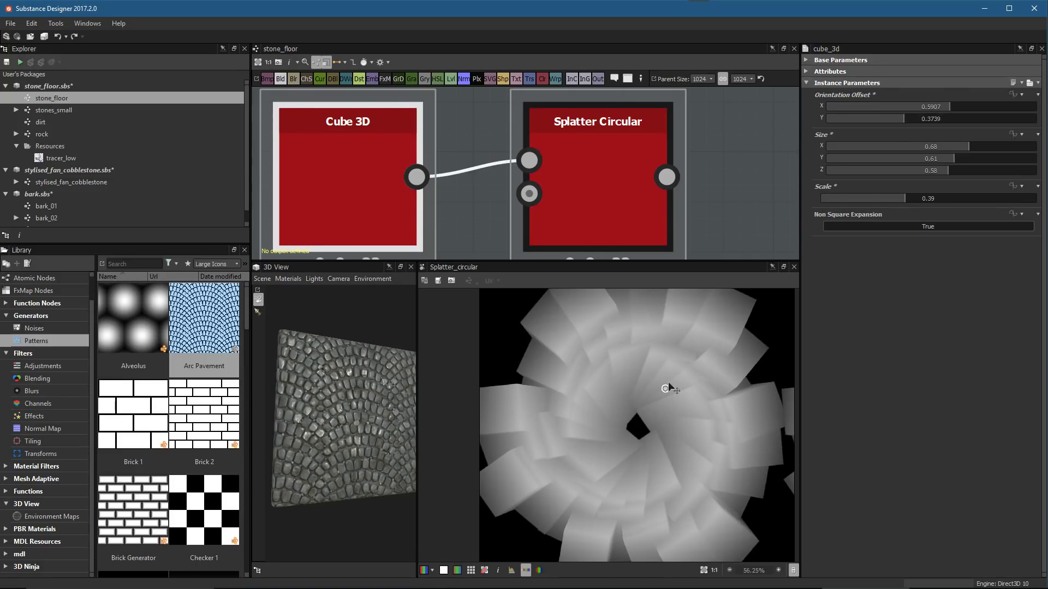
pyautogui.scroll(-2, 531, 416)
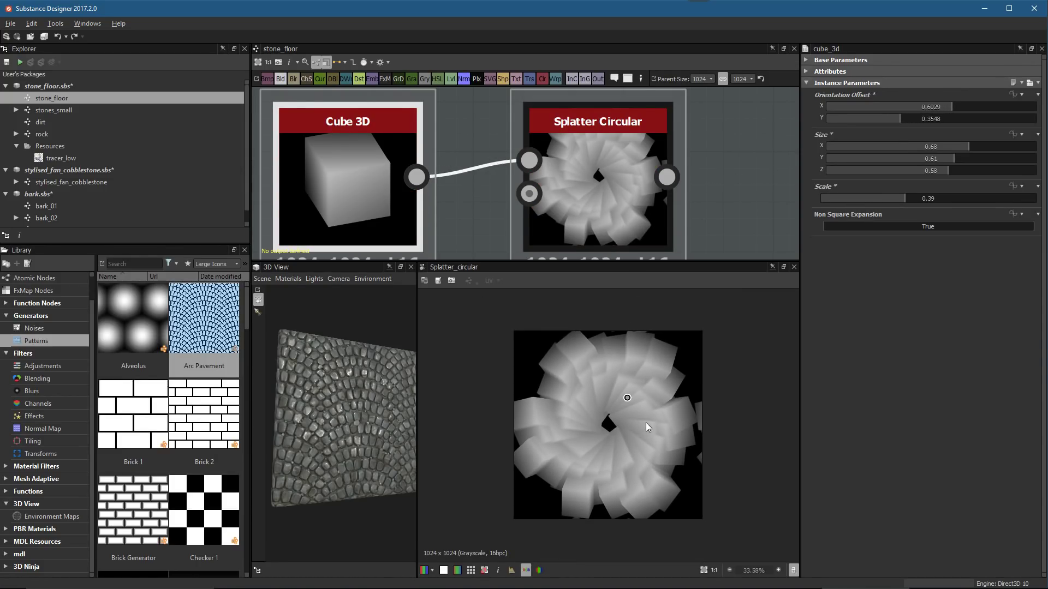
# Preview the Cube 3D output, and delete the Cube 3D and Splatter Circular nodes from the stone_floor graph
pyautogui.scroll(-3, 599, 153)
pyautogui.doubleClick(469, 167)
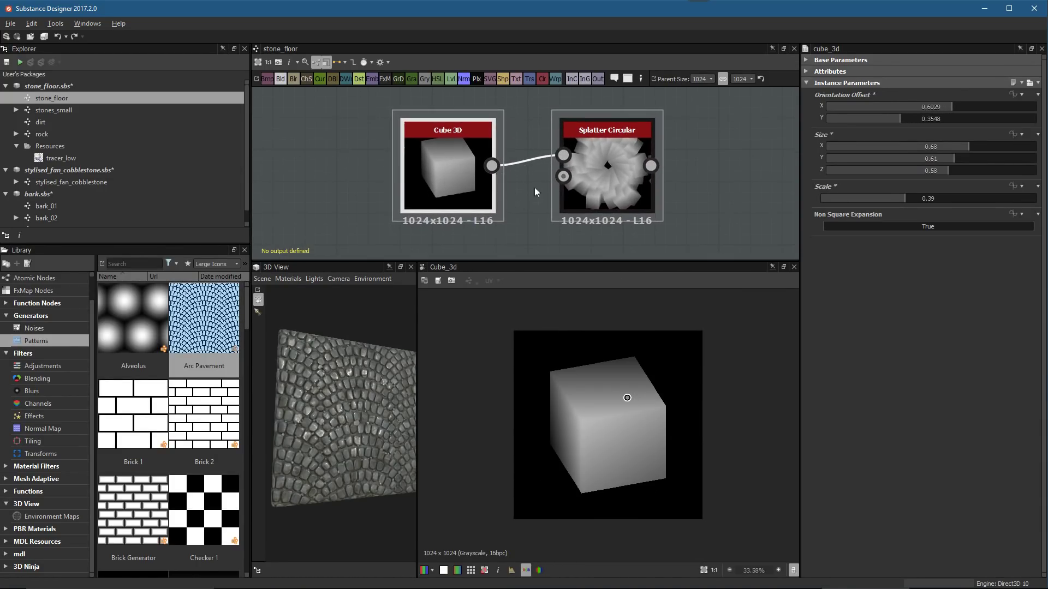
pyautogui.moveTo(626, 192); pyautogui.dragTo(429, 155, button='middle')
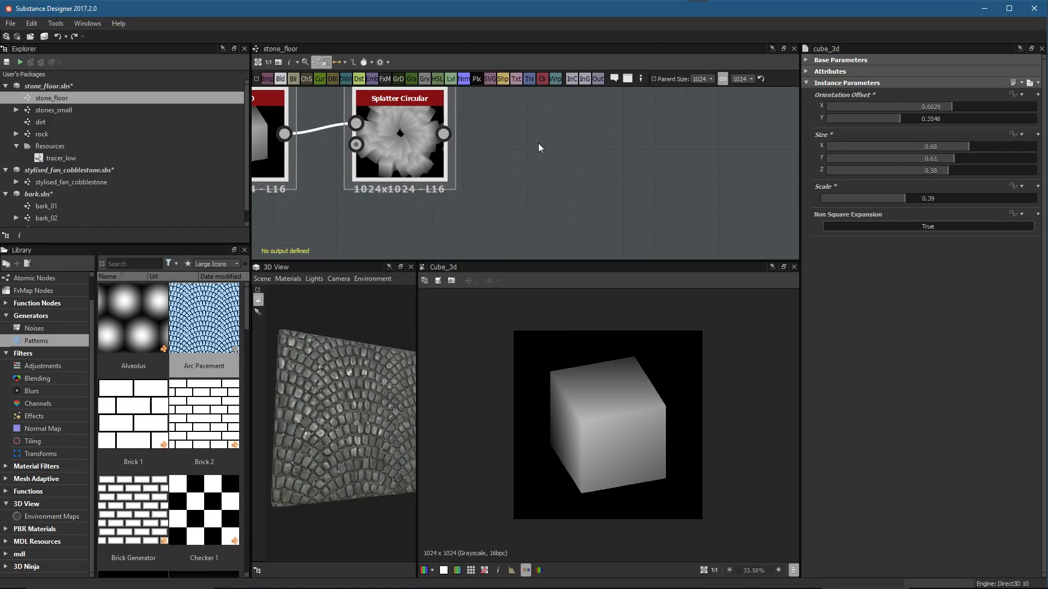
pyautogui.press('Delete')
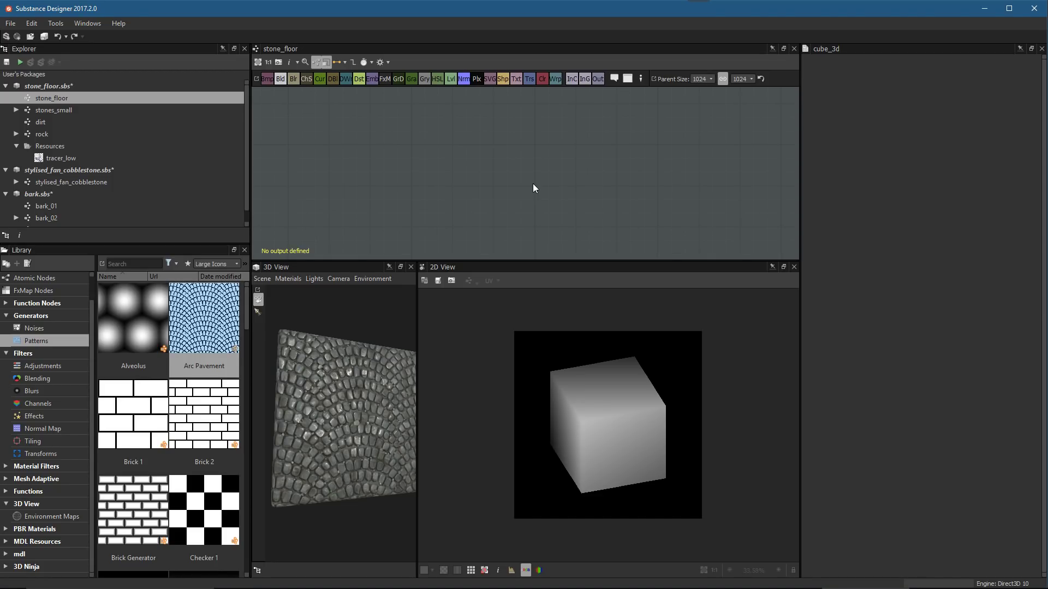
# Add a Shape Mapper node to the empty stone_floor graph
pyautogui.press('space')
pyautogui.write('shap')
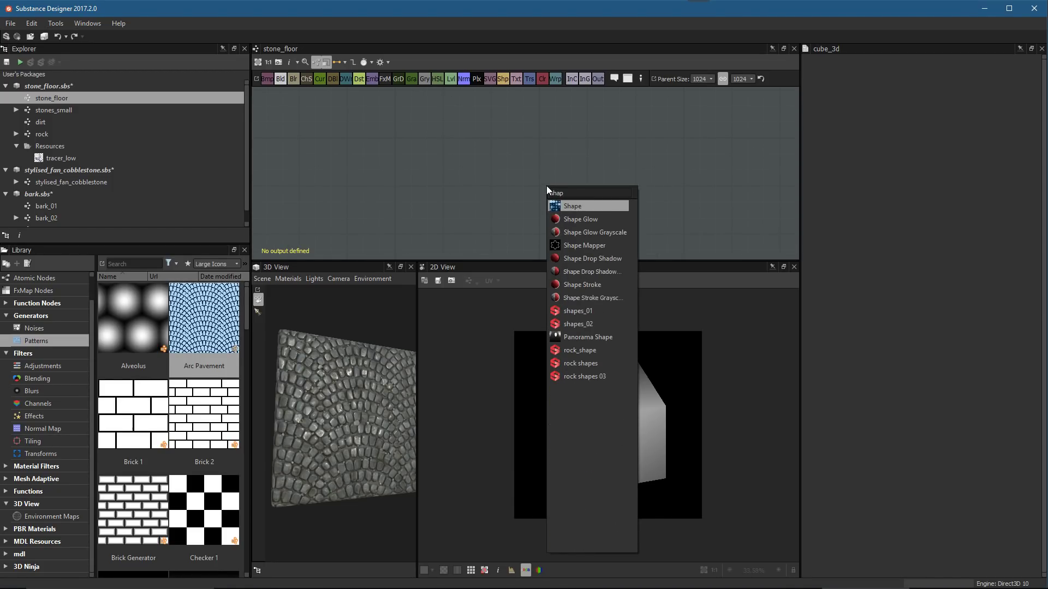
pyautogui.click(595, 244)
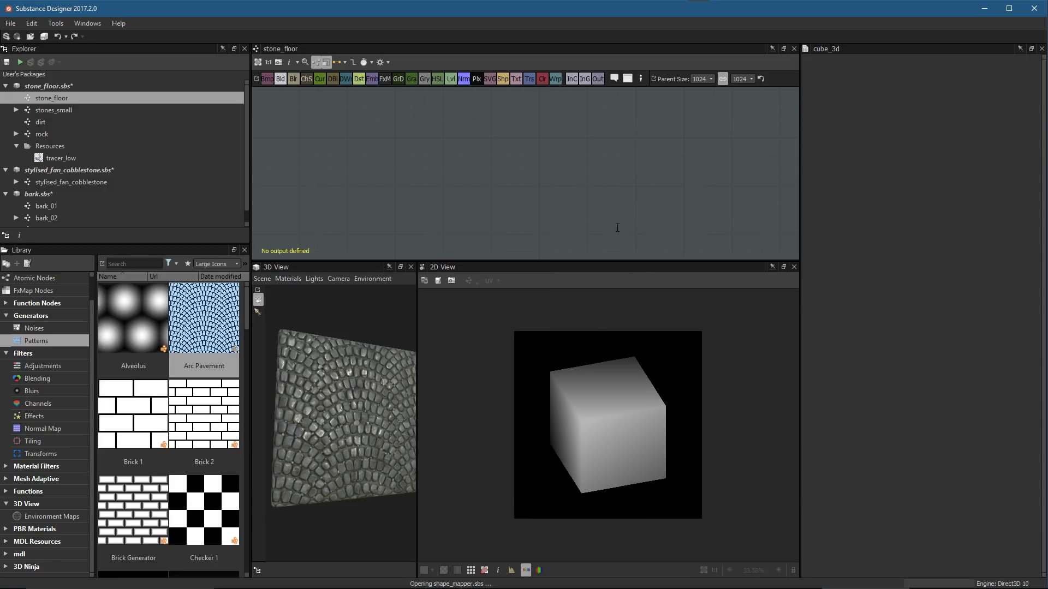
# Add a Cube 3D node beside the Shape Mapper in the stone_floor graph
pyautogui.moveTo(583, 186); pyautogui.dragTo(676, 187)
pyautogui.scroll(-2, 612, 222)
pyautogui.moveTo(544, 199); pyautogui.dragTo(525, 196, button='middle')
pyautogui.scroll(1, 515, 189)
pyautogui.press('space')
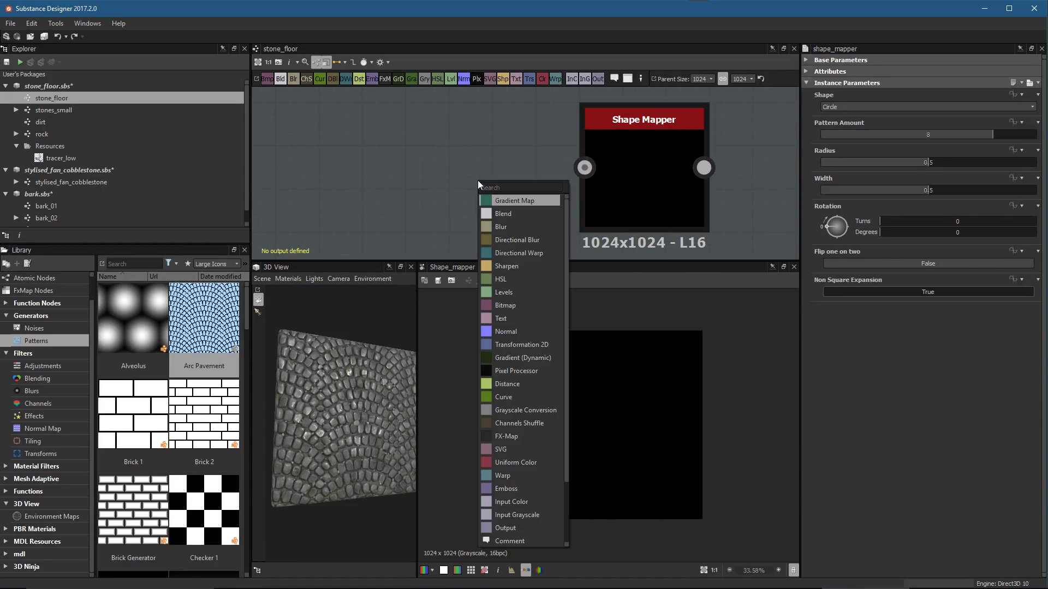
pyautogui.write('cuc')
pyautogui.press('BackSpace')
pyautogui.press('BackSpace')
pyautogui.write('ub')
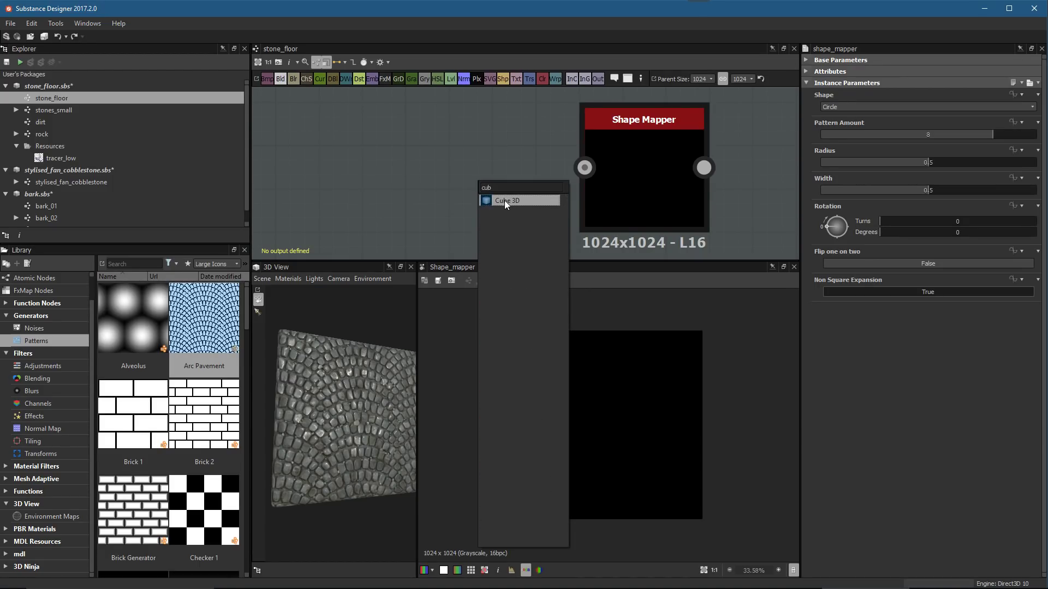
pyautogui.click(504, 201)
pyautogui.scroll(1, 467, 174)
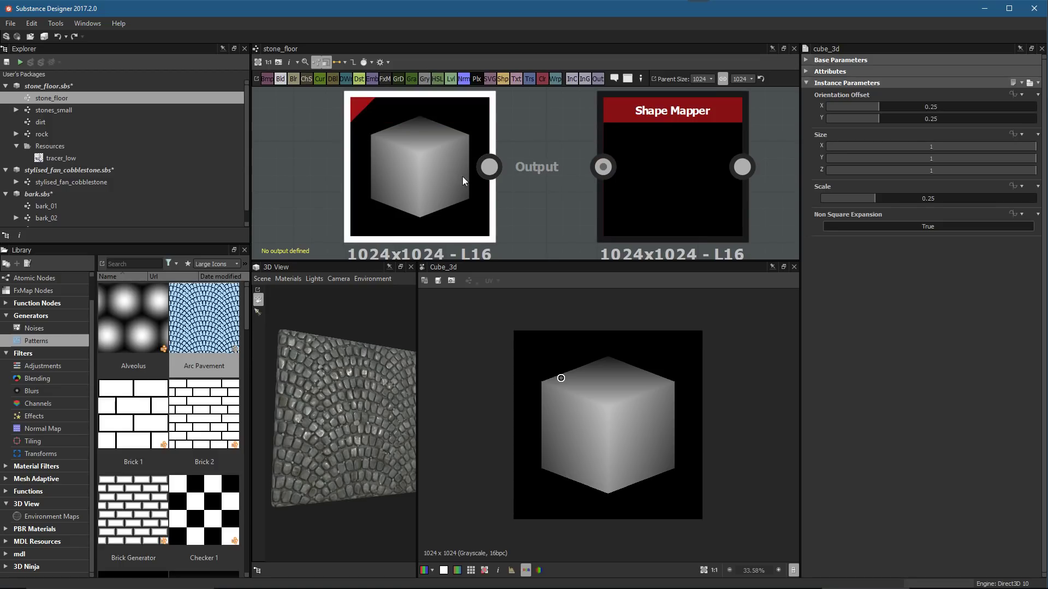
# Preview the Shape Mapper and connect the Cube 3D output to its input
pyautogui.doubleClick(676, 173)
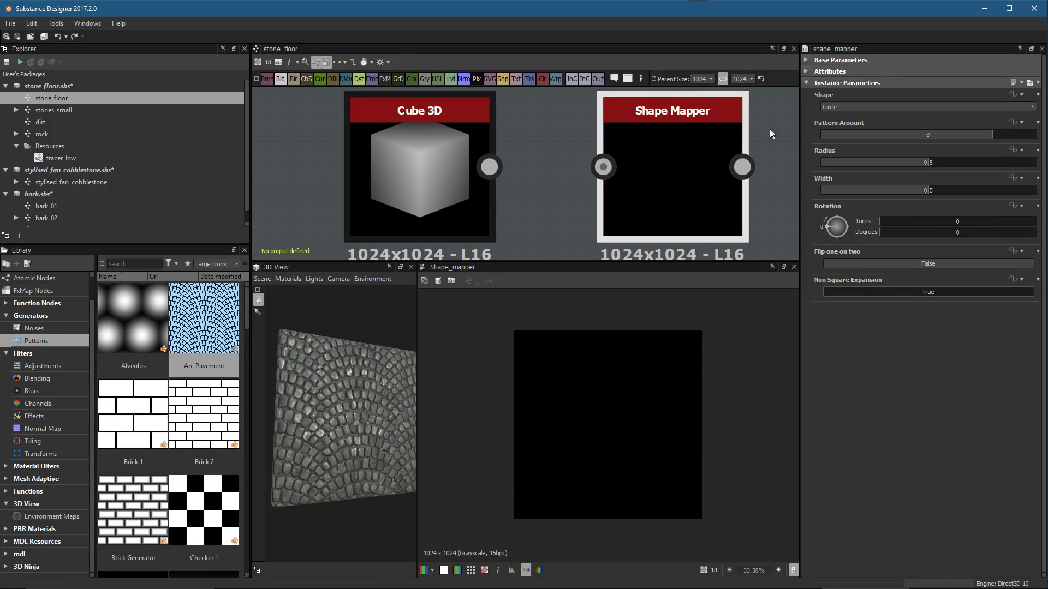
pyautogui.moveTo(489, 167); pyautogui.dragTo(603, 167)
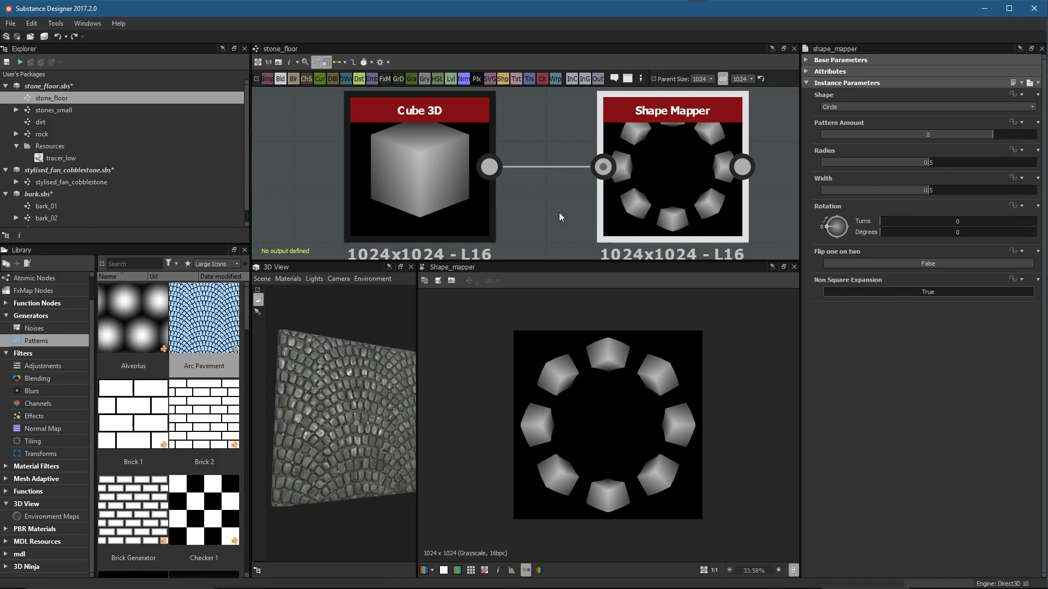
pyautogui.scroll(2, 600, 180)
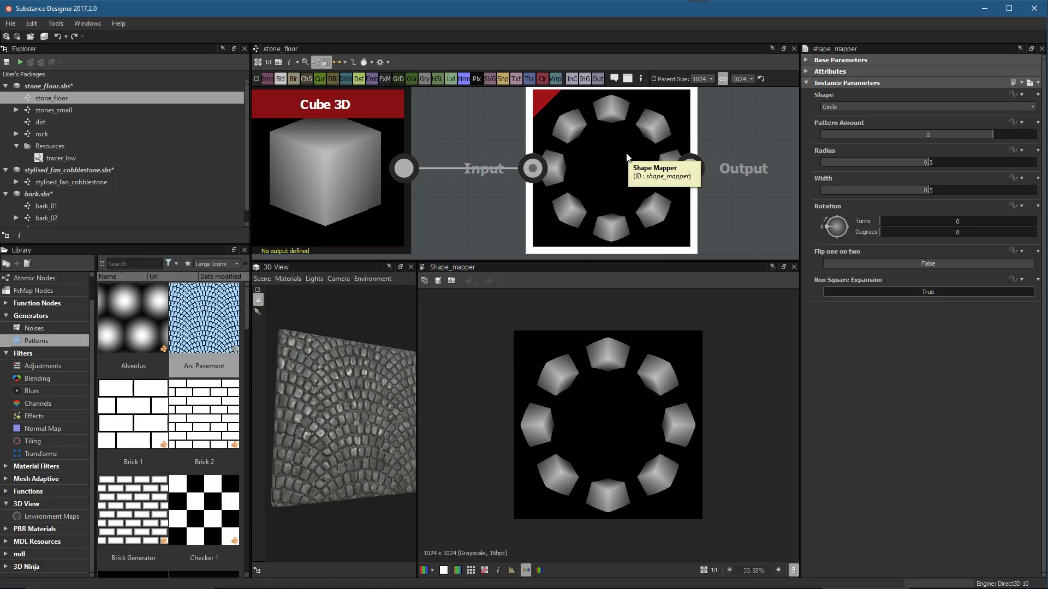
pyautogui.scroll(-2, 626, 158)
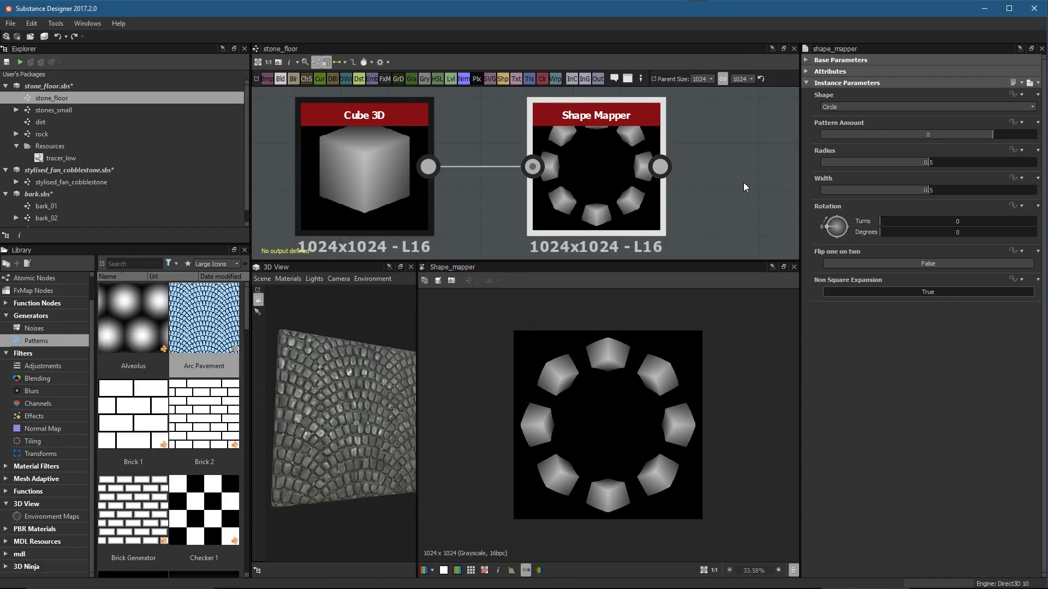
# Try the Polygon shape on the Shape Mapper and return it to Circle
pyautogui.click(852, 105)
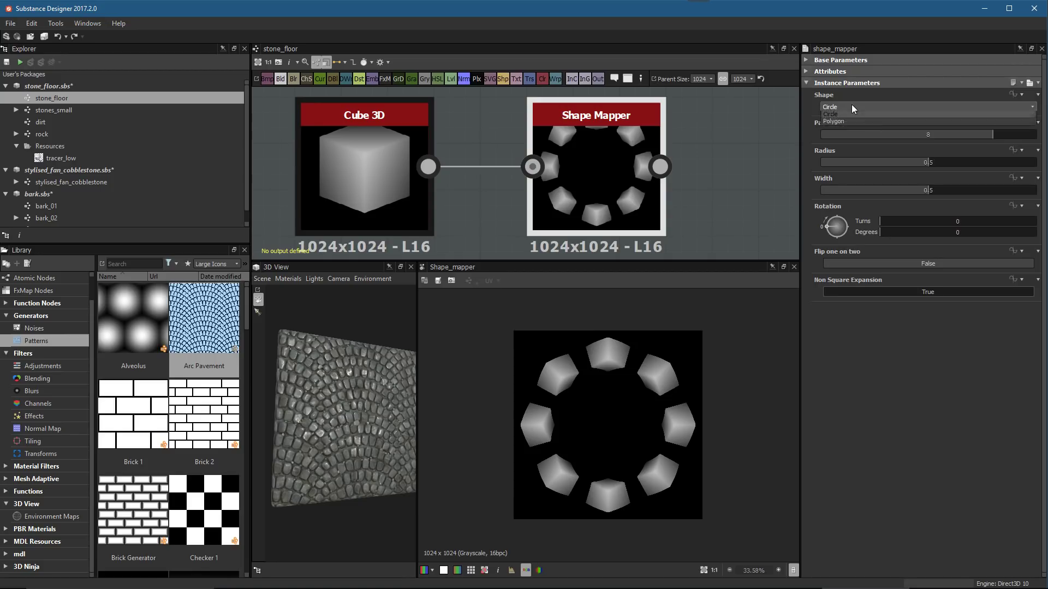
pyautogui.click(843, 118)
pyautogui.click(848, 109)
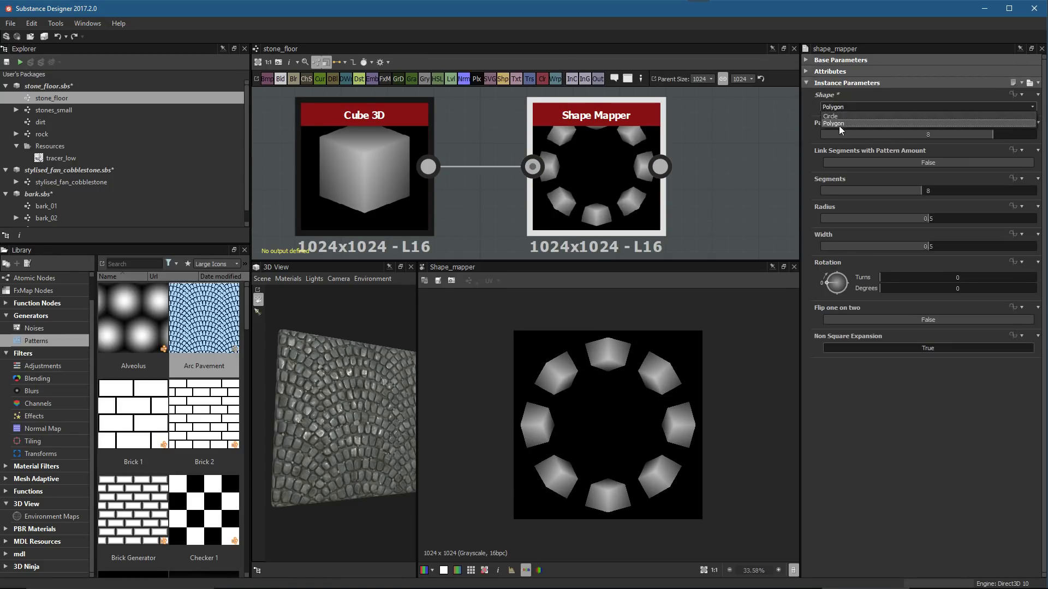
pyautogui.click(834, 115)
# Set the Shape Mapper's pattern amount to 4, radius to 0.39 and width to 0.6, and enable Flip one on two
pyautogui.moveTo(972, 135); pyautogui.dragTo(949, 191)
pyautogui.moveTo(899, 218); pyautogui.dragTo(862, 218)
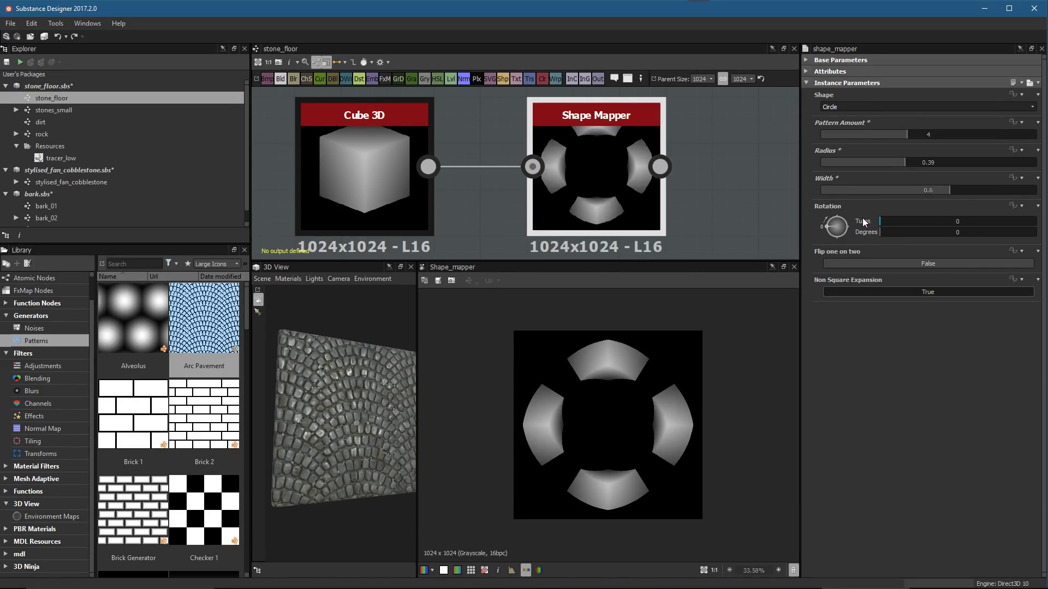
pyautogui.click(847, 266)
pyautogui.click(848, 265)
pyautogui.click(849, 264)
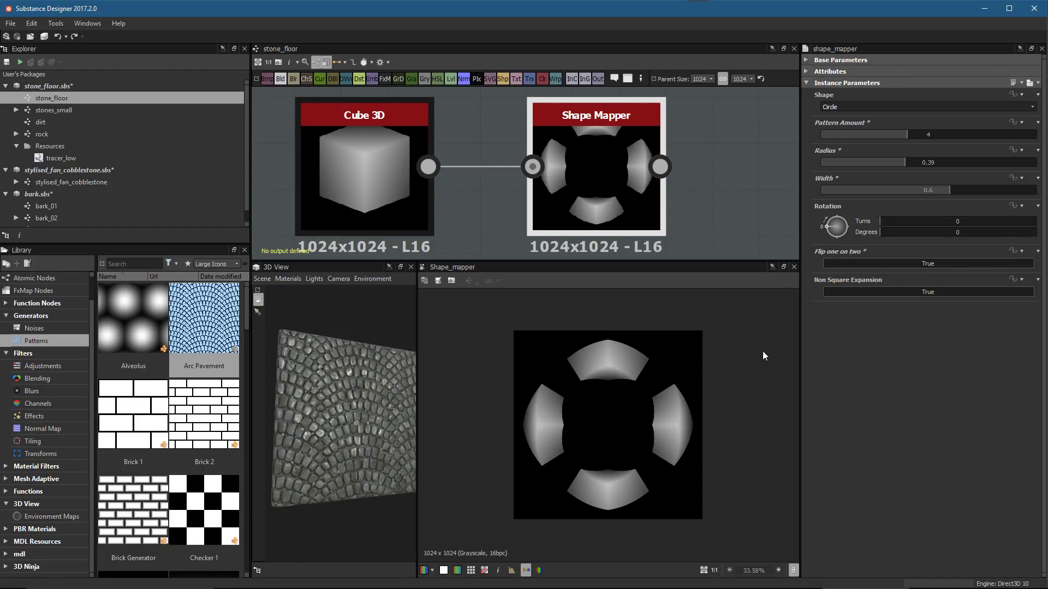
# Change the Shape Mapper's shape to Polygon with 3 segments and rotate it 0.23 turns
pyautogui.click(860, 107)
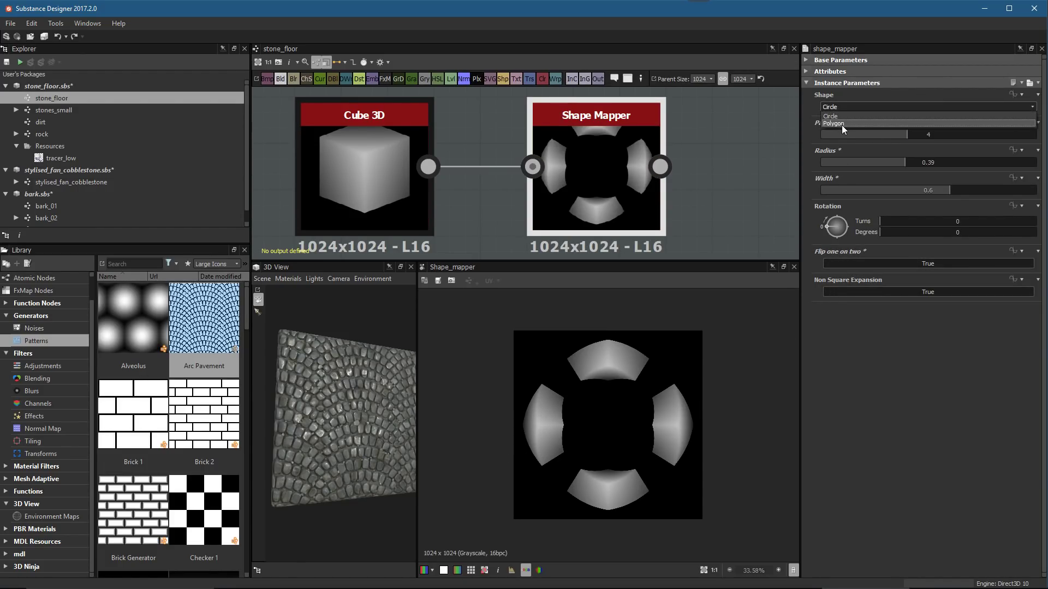
pyautogui.click(837, 123)
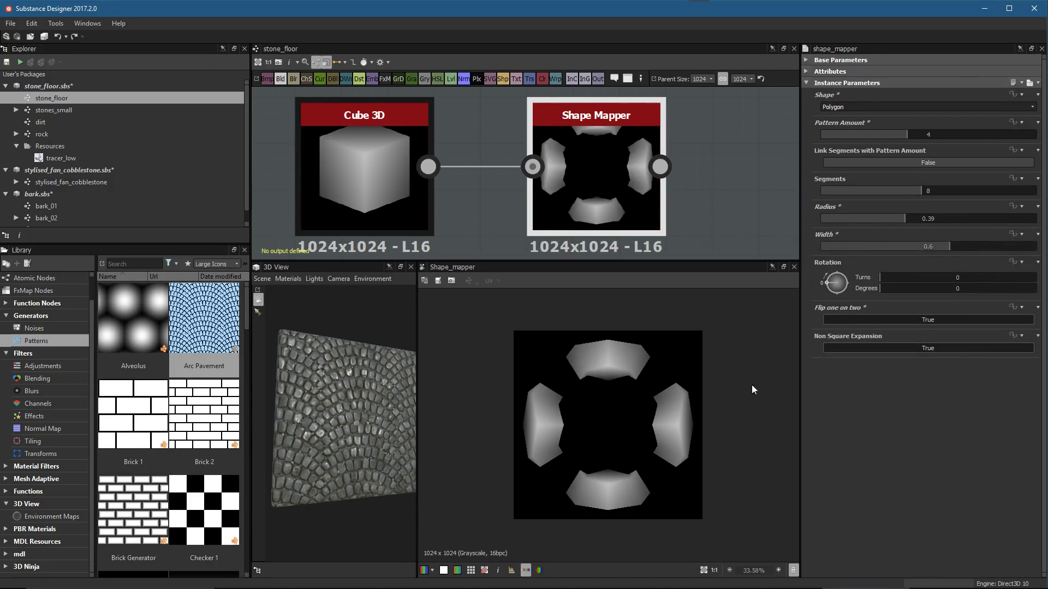
pyautogui.moveTo(919, 189); pyautogui.dragTo(855, 202)
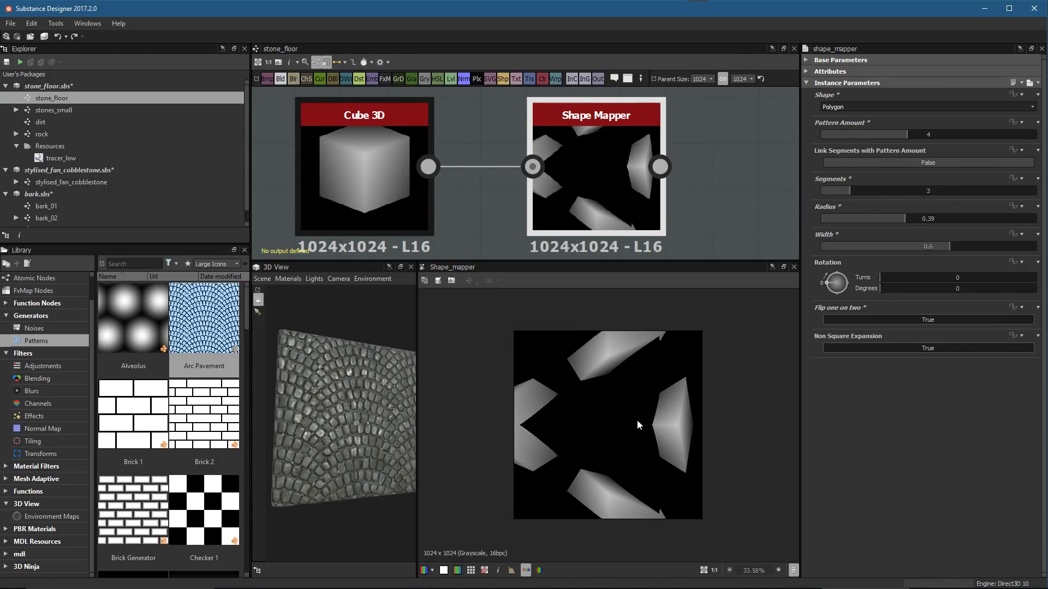
pyautogui.scroll(-1, 637, 420)
pyautogui.moveTo(900, 281); pyautogui.dragTo(915, 286)
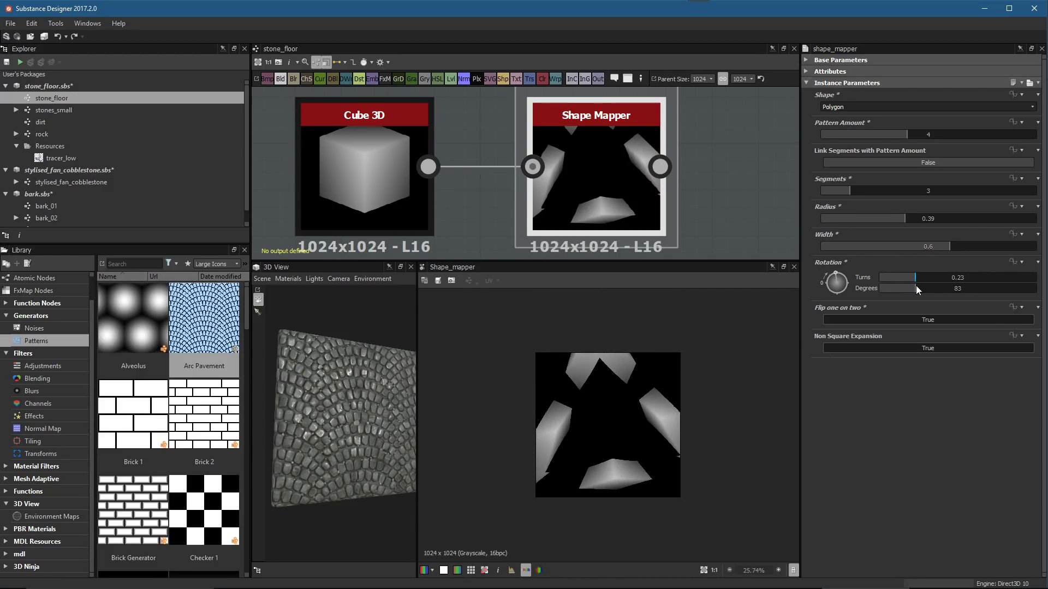
# Set the Shape Mapper's pattern amount to 8, radius to 0.02, width to 0.55 and rotation to 0.25 turns
pyautogui.moveTo(916, 135); pyautogui.dragTo(1001, 151)
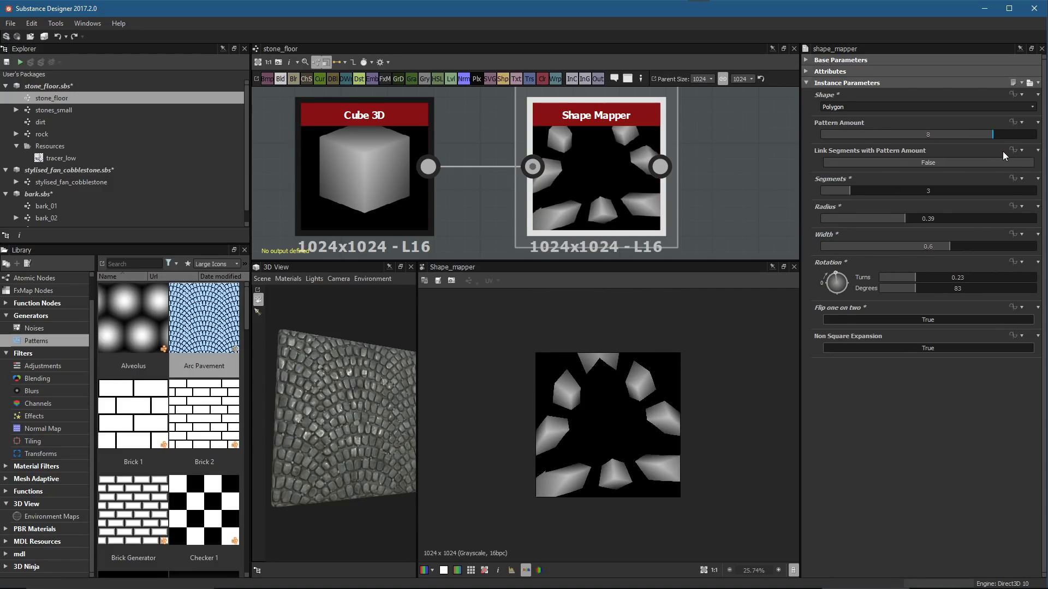
pyautogui.moveTo(889, 218); pyautogui.dragTo(825, 226)
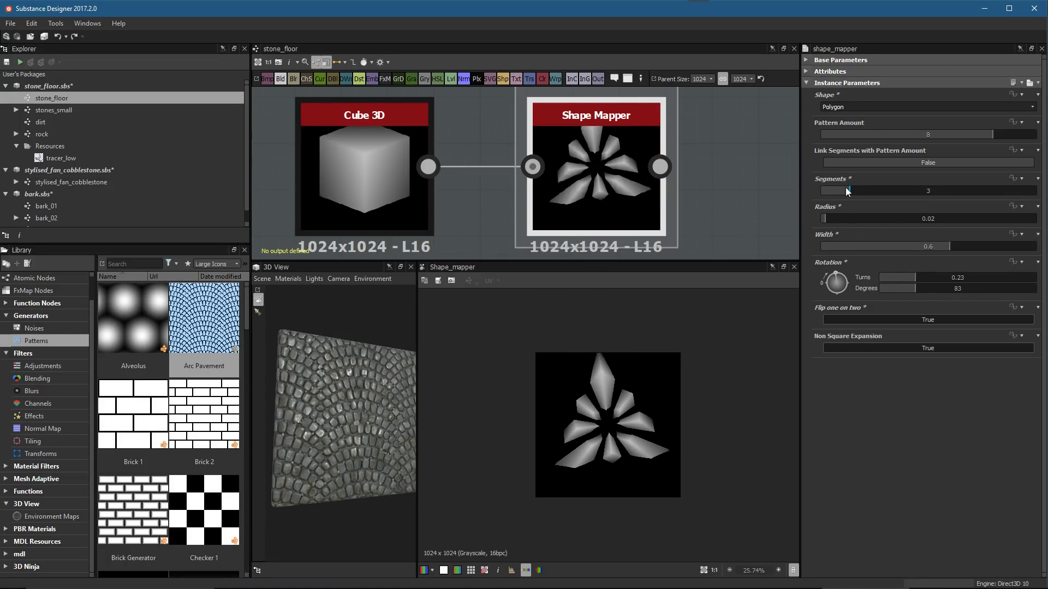
pyautogui.moveTo(902, 245); pyautogui.dragTo(918, 273)
pyautogui.click(925, 277)
pyautogui.scroll(3, 607, 467)
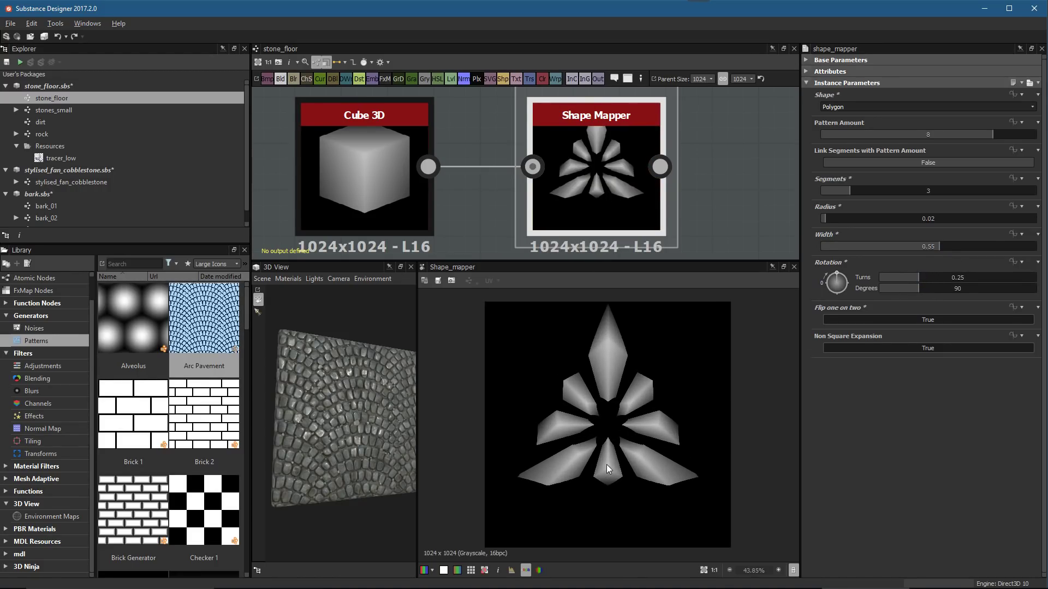
pyautogui.scroll(1, 635, 409)
# Toggle Flip one on two off and back on to compare the Shape Mapper's output
pyautogui.click(856, 319)
pyautogui.click(856, 319)
pyautogui.click(856, 319)
pyautogui.click(855, 319)
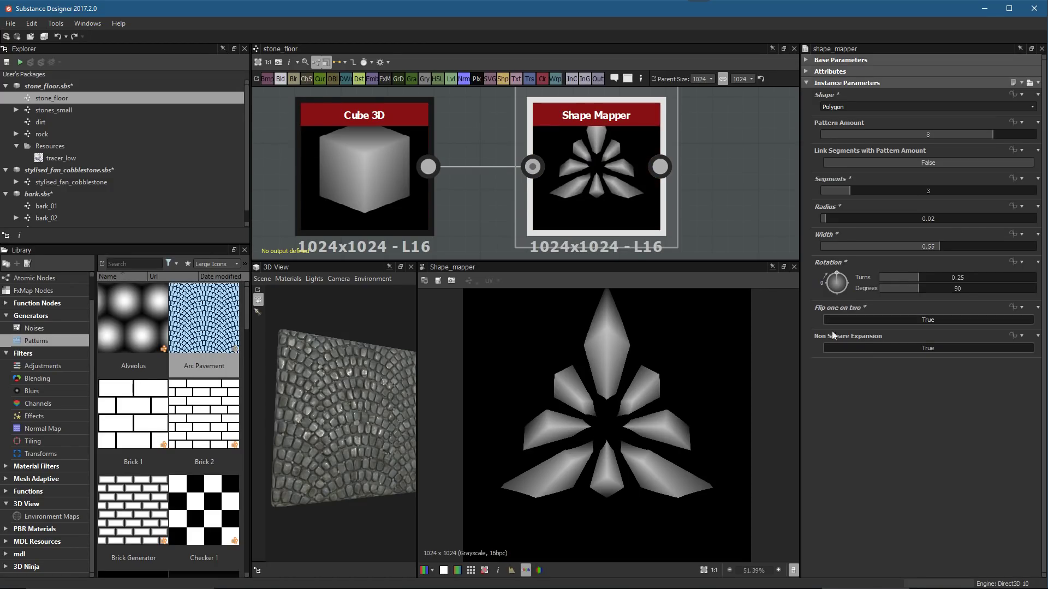
pyautogui.scroll(-1, 565, 426)
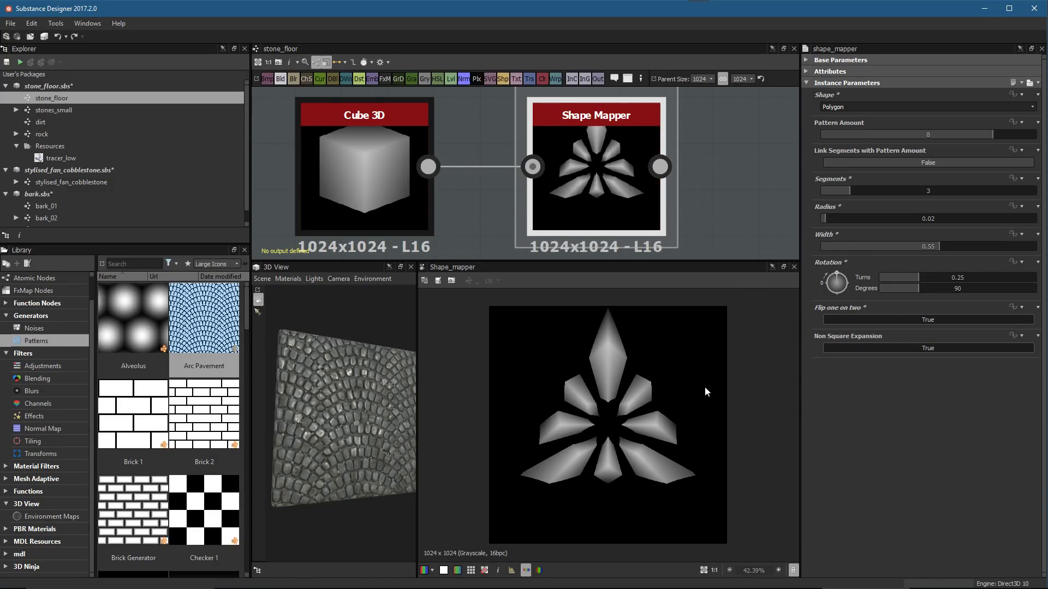
pyautogui.scroll(-2, 633, 109)
# Move the Cube 3D node farther away from and slightly above the Shape Mapper in the graph
pyautogui.moveTo(467, 149); pyautogui.dragTo(378, 122)
pyautogui.moveTo(541, 169); pyautogui.dragTo(517, 150, button='middle')
pyautogui.scroll(-3, 550, 179)
pyautogui.click(570, 202)
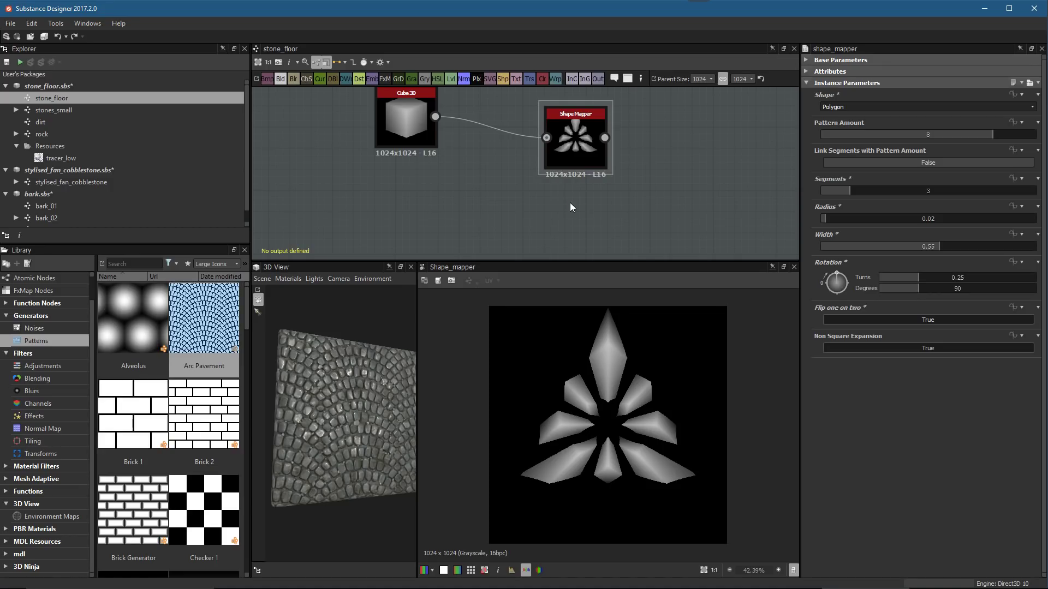
pyautogui.scroll(2, 609, 172)
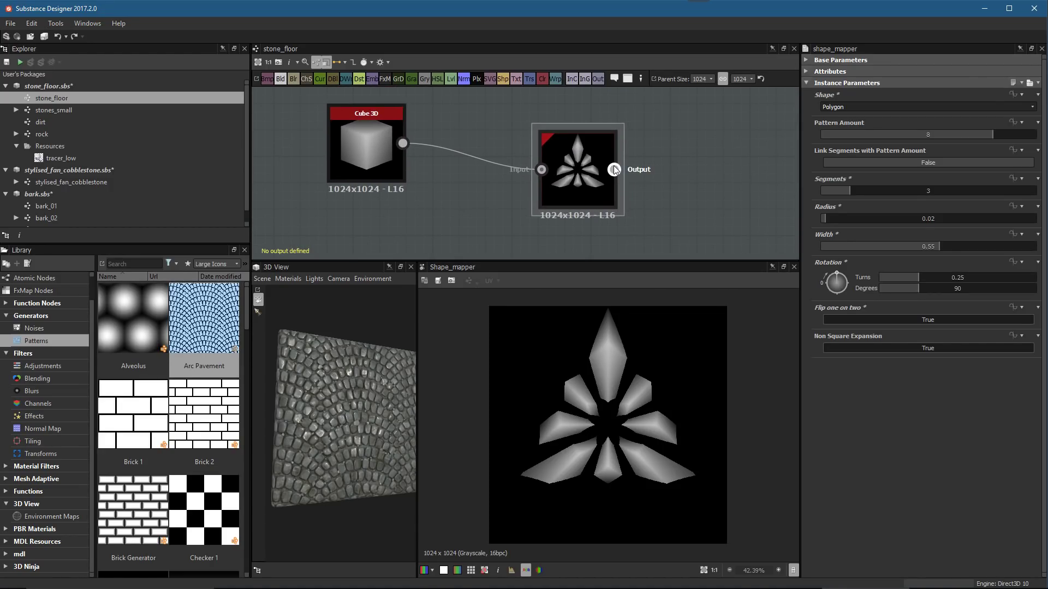
# Switch the Shape Mapper's shape to Circle, inspect the pattern, and return it to Polygon
pyautogui.click(605, 164)
pyautogui.click(837, 107)
pyautogui.click(841, 114)
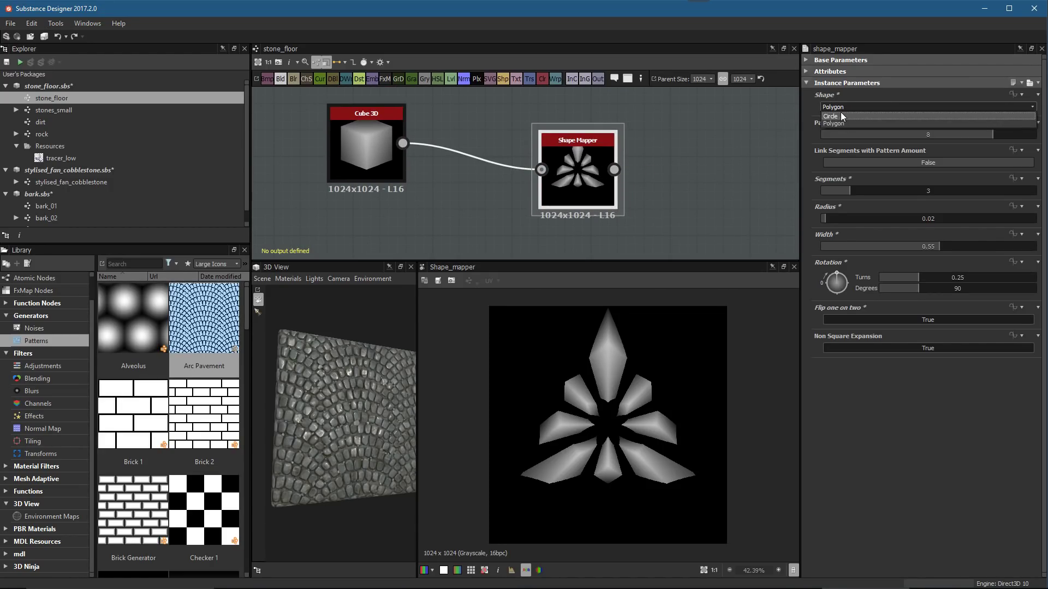
pyautogui.scroll(2, 655, 437)
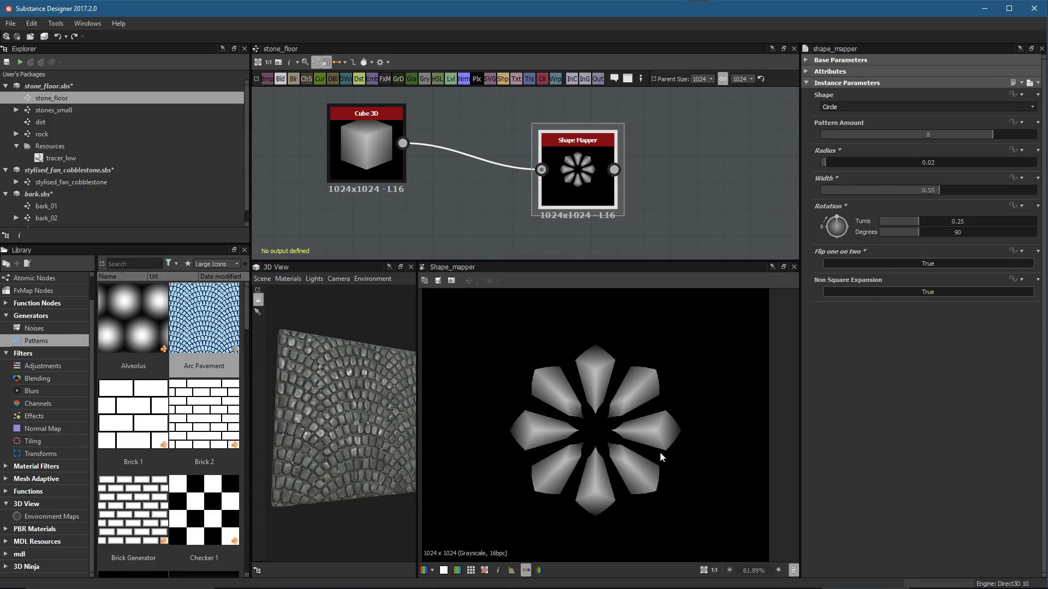
pyautogui.scroll(-2, 584, 180)
pyautogui.click(835, 107)
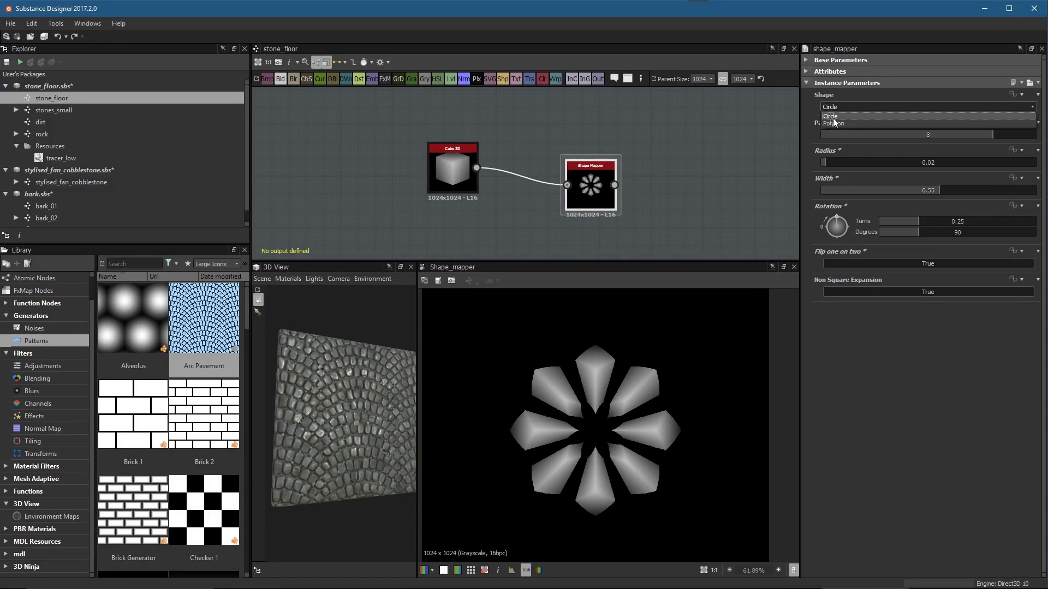
pyautogui.click(833, 117)
# Add a second Shape Mapper node below the first one
pyautogui.press('space')
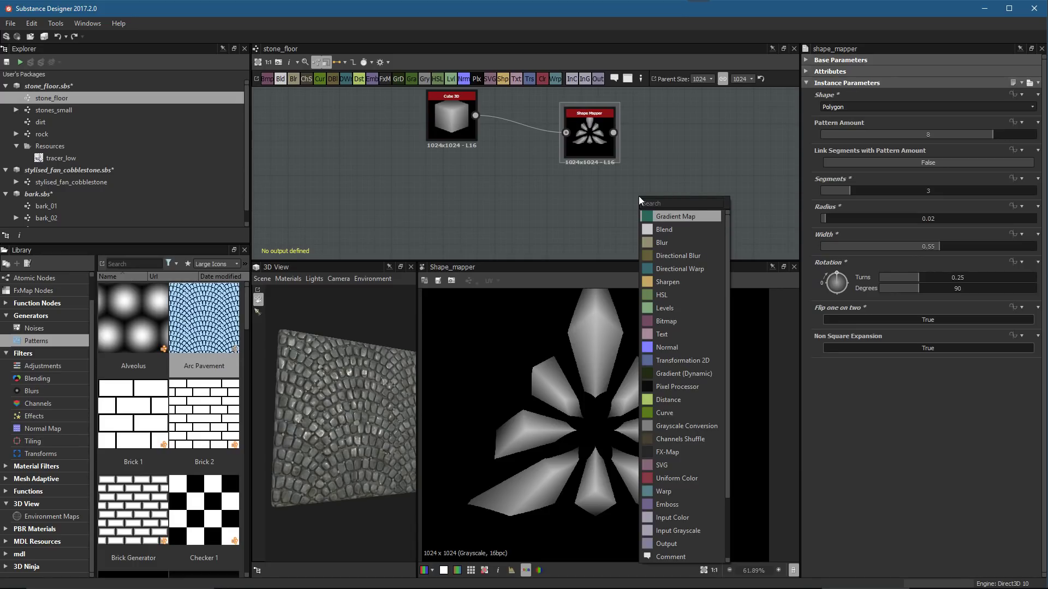
pyautogui.write('shap')
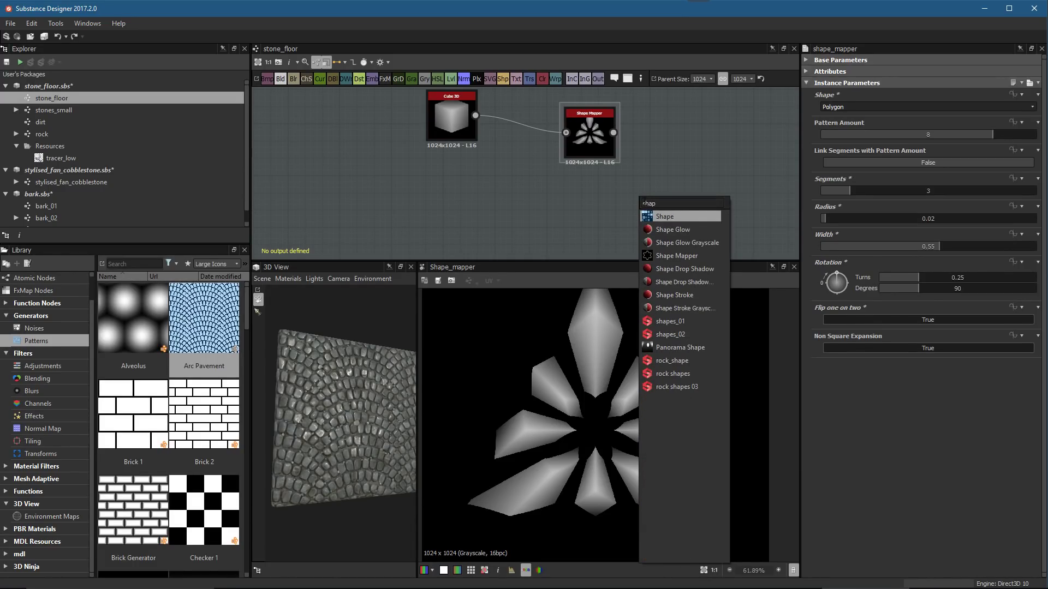
pyautogui.click(667, 256)
pyautogui.moveTo(631, 198); pyautogui.dragTo(544, 206)
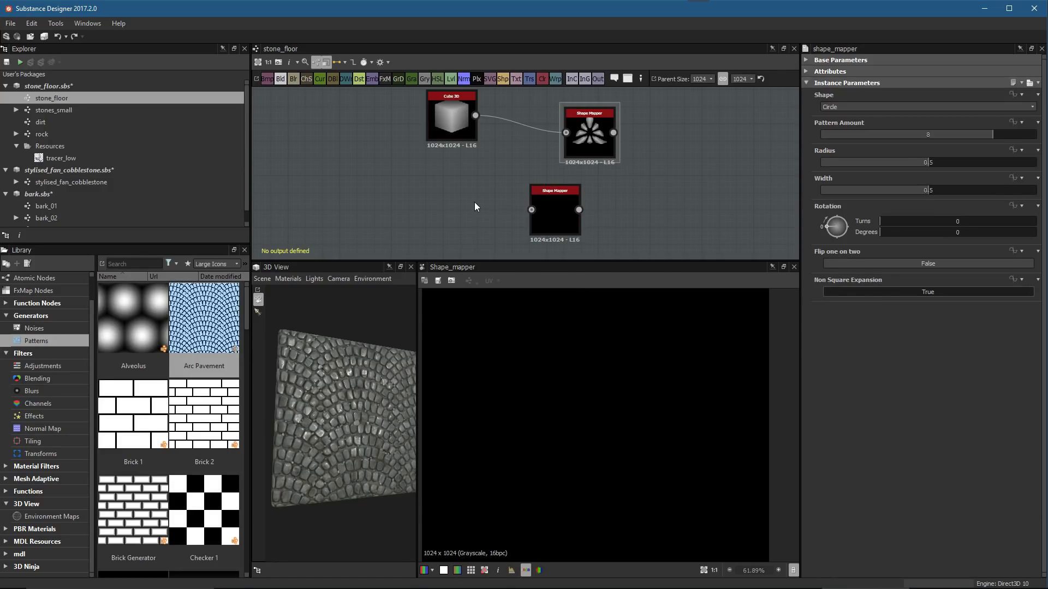
# Add a Shape node below the Cube 3D and set its scale to 0.77
pyautogui.press('space')
pyautogui.write('sha')
pyautogui.press('Down')
pyautogui.press('Return')
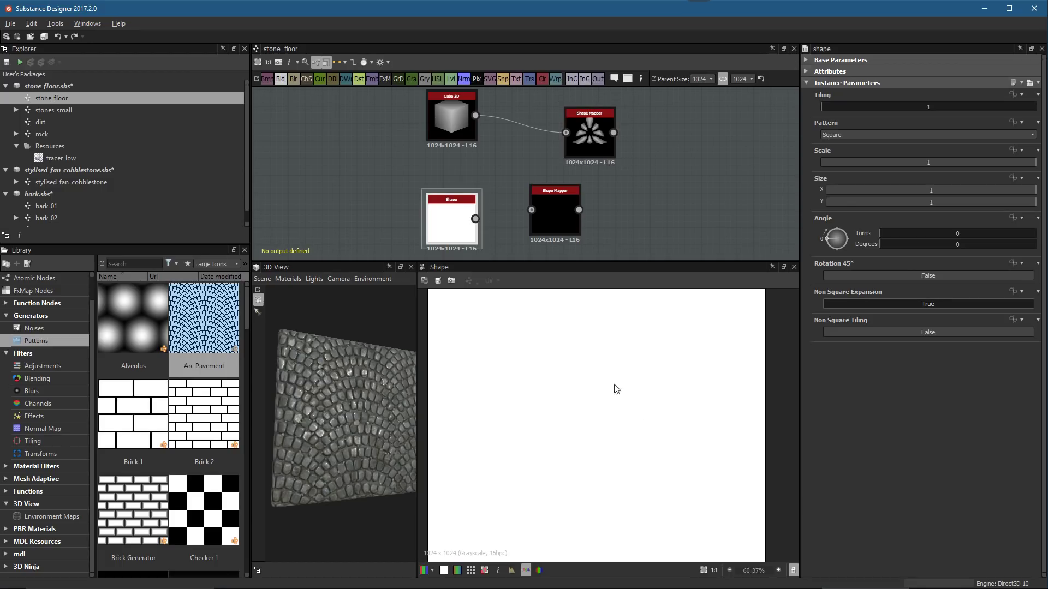
pyautogui.scroll(-3, 629, 398)
pyautogui.moveTo(1007, 162); pyautogui.dragTo(986, 163)
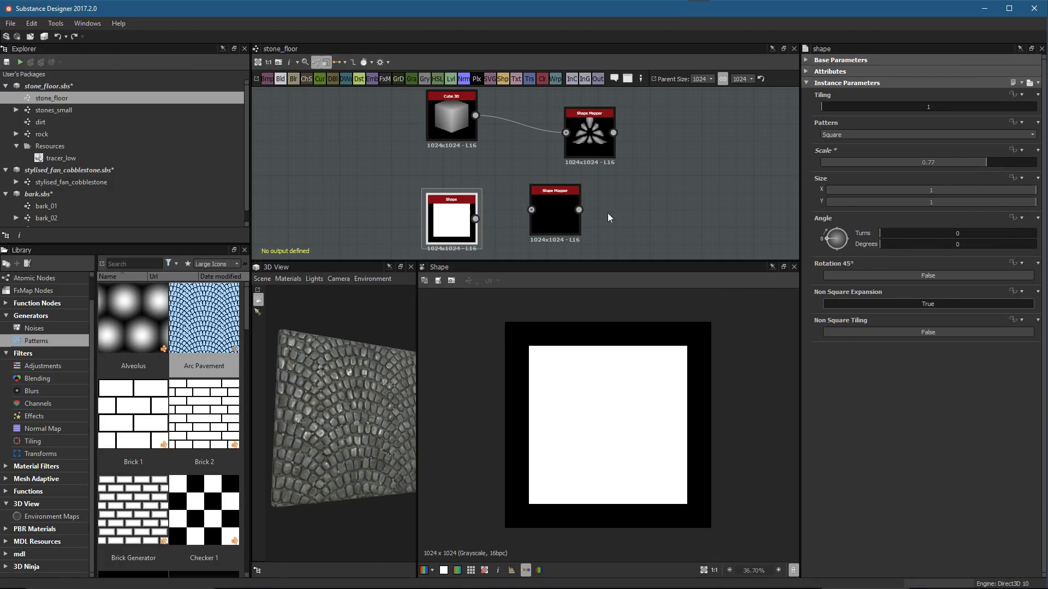
# Connect the Shape node to the second Shape Mapper and set that mapper's radius to 0.31
pyautogui.moveTo(560, 218); pyautogui.dragTo(578, 218)
pyautogui.moveTo(476, 219); pyautogui.dragTo(572, 212)
pyautogui.click(573, 213)
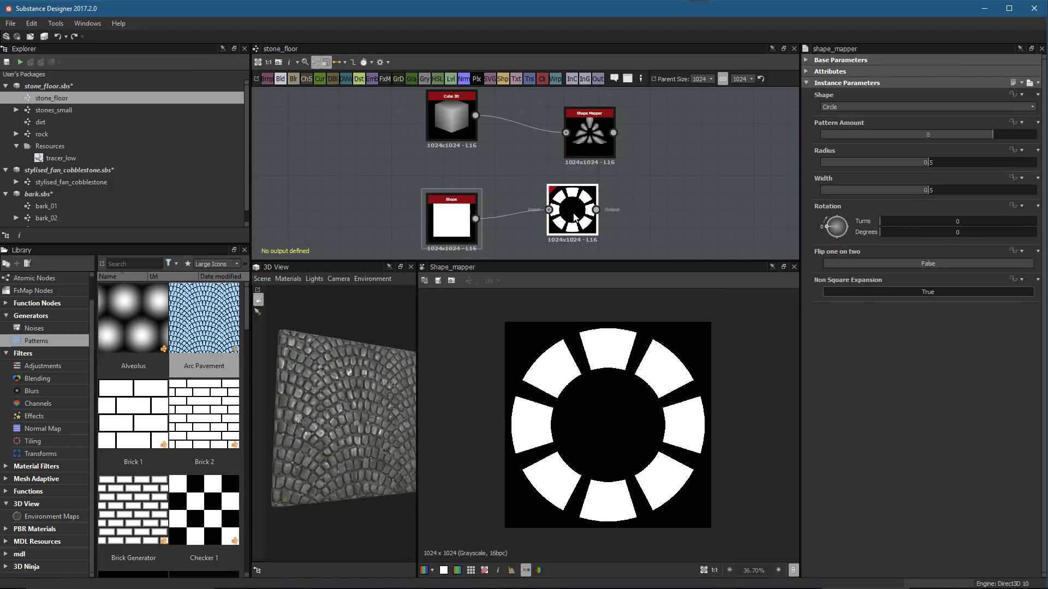
pyautogui.moveTo(902, 161); pyautogui.dragTo(887, 165)
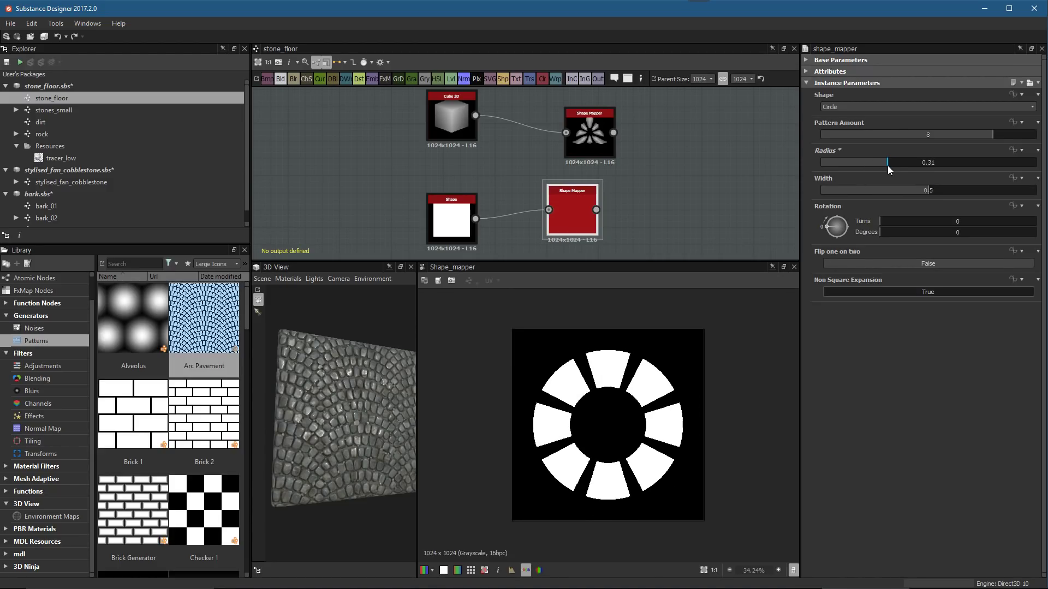
pyautogui.scroll(1, 596, 402)
# Set the Shape node's angle to 0.21 turns and its tiling to 4 while viewing the Shape Mapper output
pyautogui.click(443, 203)
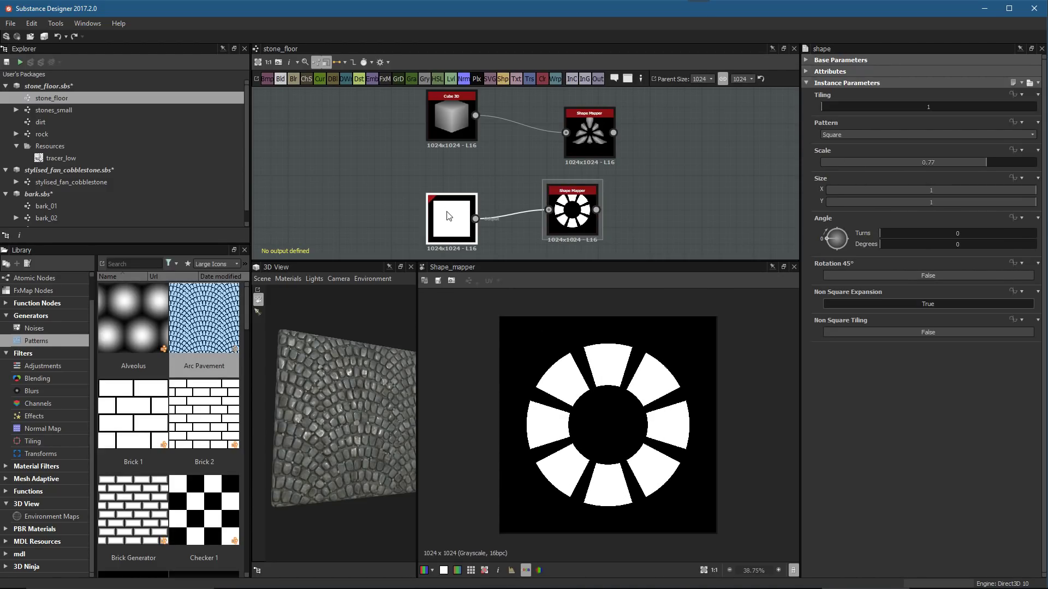
pyautogui.moveTo(899, 233); pyautogui.dragTo(912, 237)
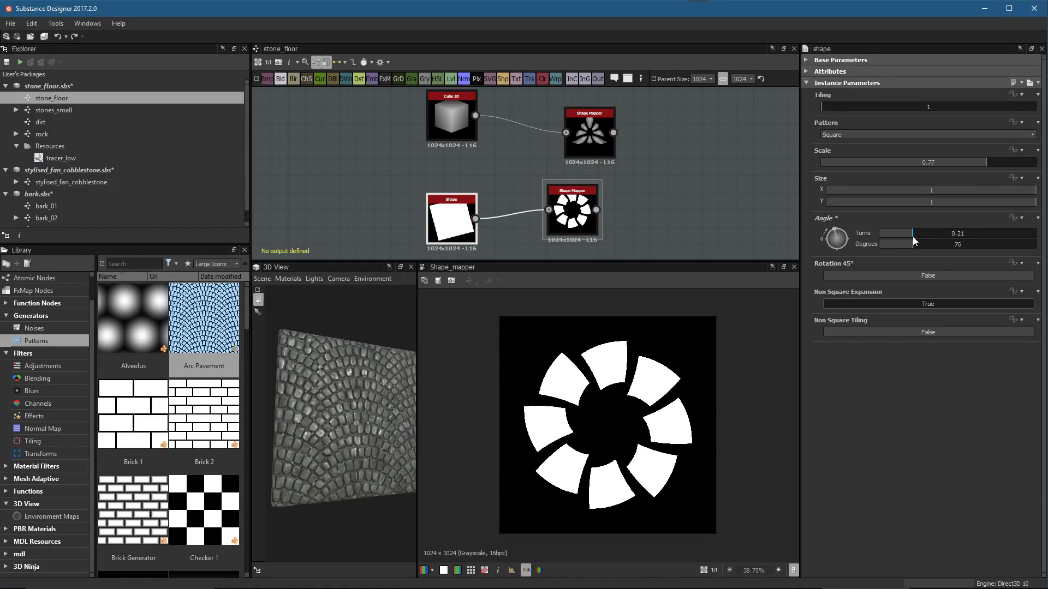
pyautogui.scroll(1, 765, 387)
pyautogui.moveTo(868, 109)
pyautogui.mouseDown()
pyautogui.moveTo(905, 113)
pyautogui.moveTo(867, 120)
pyautogui.mouseUp()
pyautogui.scroll(6, 602, 419)
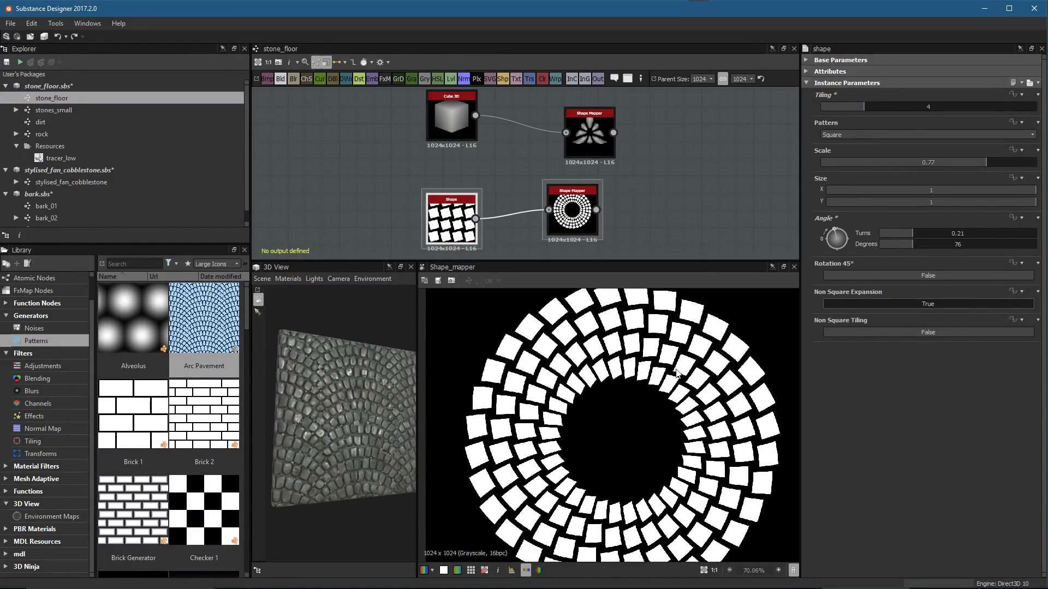
# Try the Flip one on two option on the Shape Mapper fed by the Shape node
pyautogui.click(573, 214)
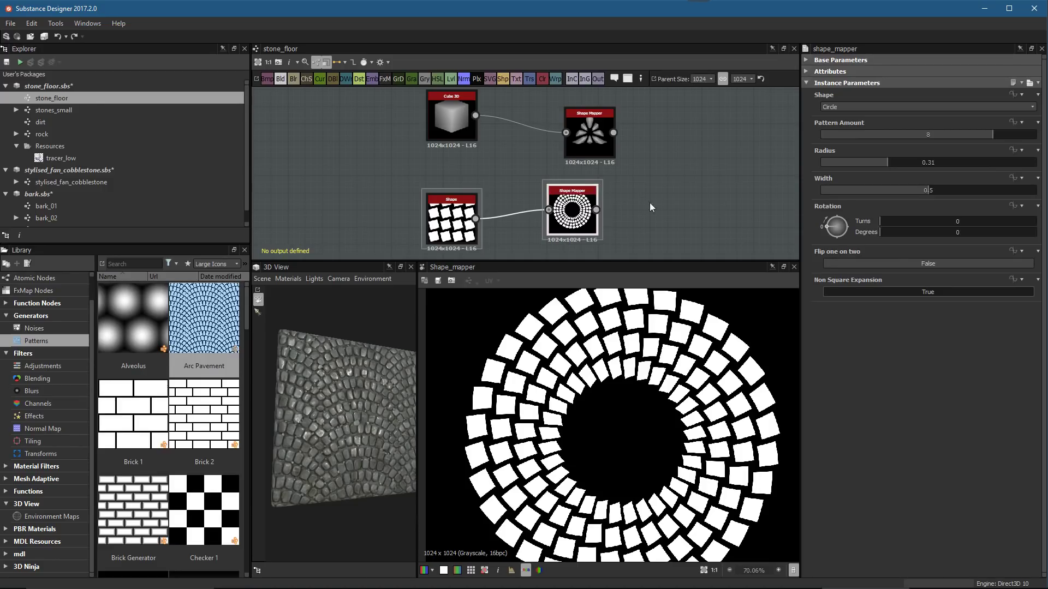
pyautogui.click(853, 261)
pyautogui.click(853, 261)
pyautogui.click(855, 263)
pyautogui.click(855, 263)
pyautogui.scroll(-3, 621, 475)
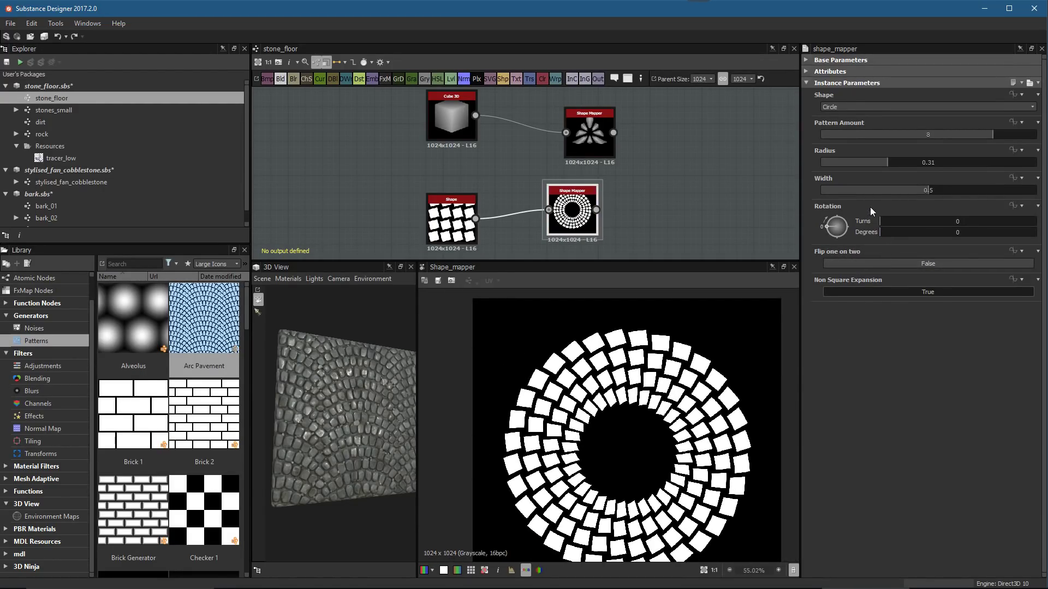
# Set the second Shape Mapper's width to 0.46 and its pattern amount to 4
pyautogui.moveTo(938, 192)
pyautogui.mouseDown()
pyautogui.moveTo(951, 190)
pyautogui.moveTo(905, 193)
pyautogui.moveTo(919, 195)
pyautogui.mouseUp()
pyautogui.moveTo(967, 133); pyautogui.dragTo(906, 134)
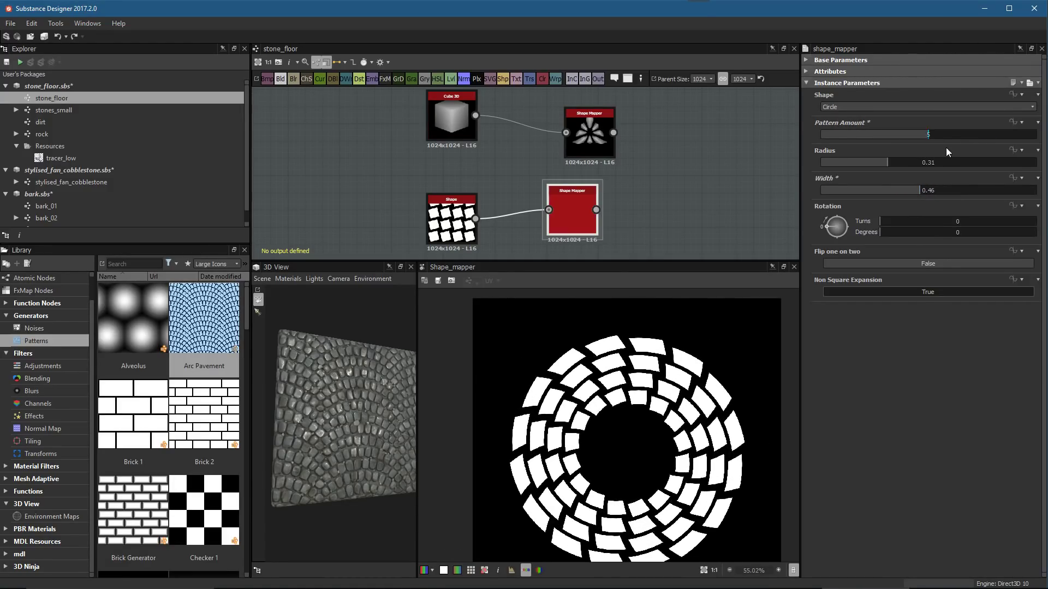
# Set the Shape node's angle to 0.38 turns while viewing the second Shape Mapper's output
pyautogui.click(452, 218)
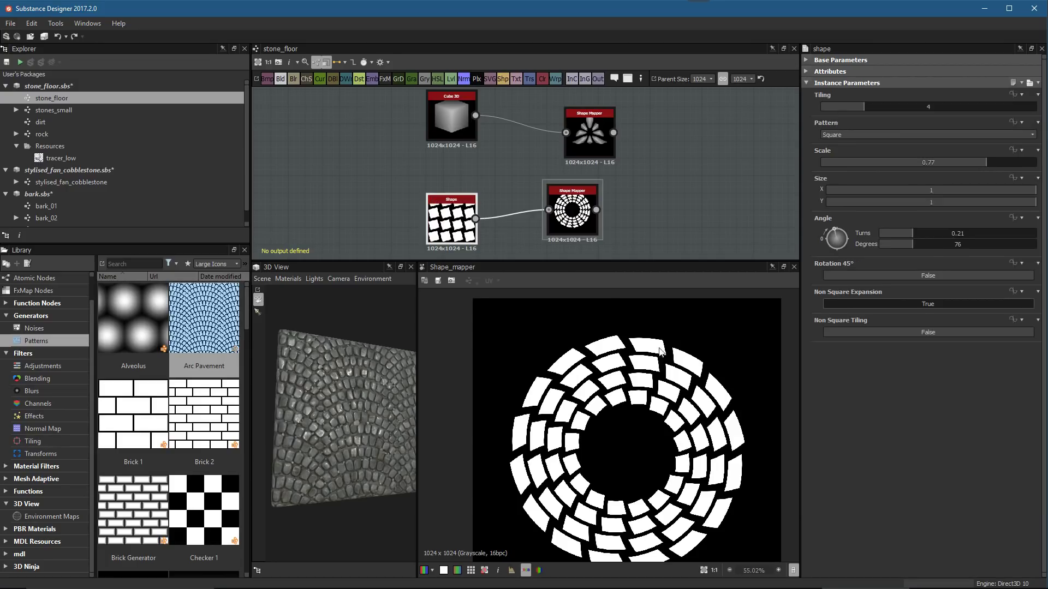
pyautogui.scroll(-1, 647, 365)
pyautogui.scroll(-1, 648, 364)
pyautogui.moveTo(955, 236); pyautogui.dragTo(939, 241)
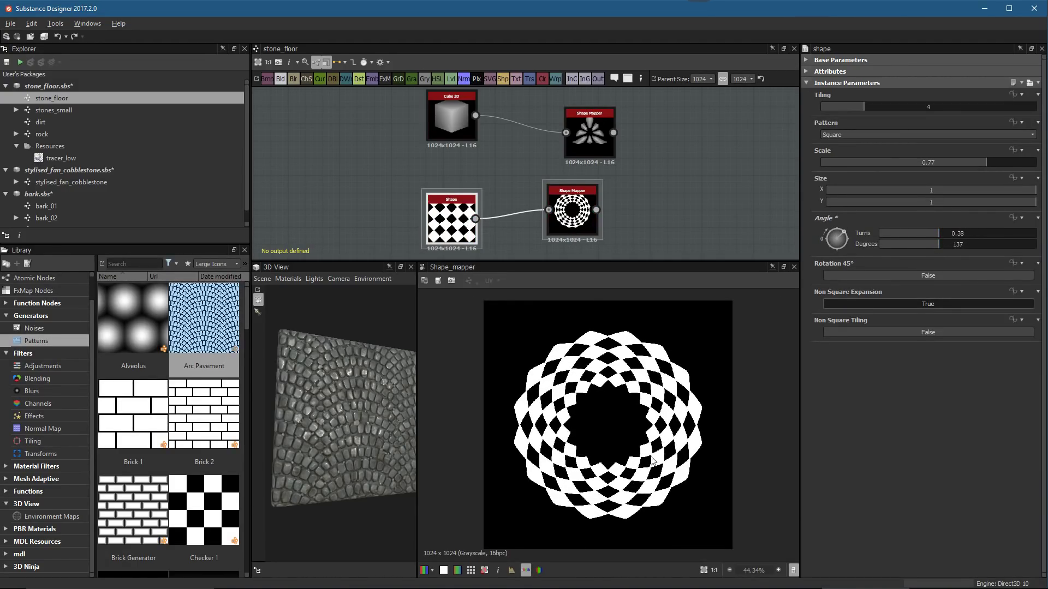
pyautogui.scroll(2, 650, 461)
# Try rotating the second Shape Mapper's pattern and return its rotation to 0
pyautogui.click(572, 210)
pyautogui.scroll(1, 616, 408)
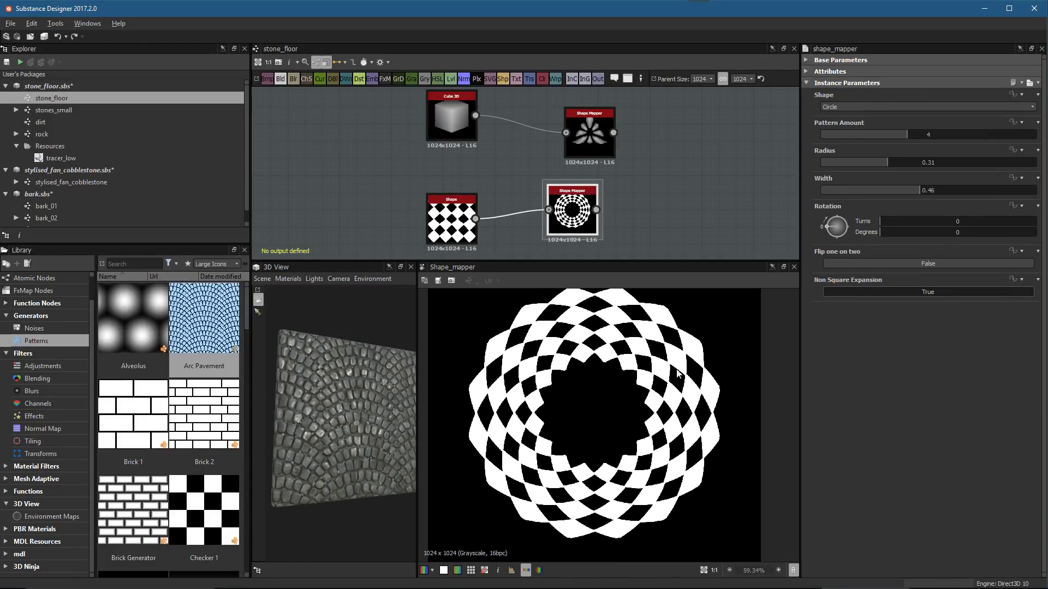
pyautogui.click(899, 221)
pyautogui.hotkey('ctrl', 'z')
pyautogui.moveTo(900, 221); pyautogui.dragTo(877, 226)
# Set the second Shape Mapper's radius to 0.1
pyautogui.scroll(-1, 592, 403)
pyautogui.moveTo(890, 162); pyautogui.dragTo(842, 172)
pyautogui.scroll(-1, 663, 429)
pyautogui.scroll(2, 619, 187)
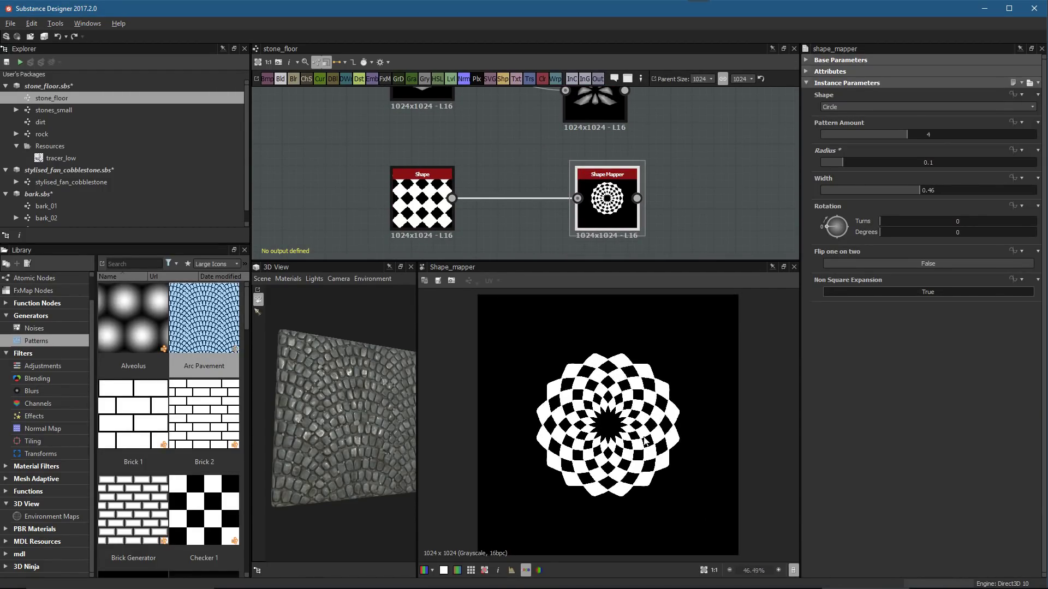
# Move the Cube 3D node and its Shape Mapper next to each other above the other pair
pyautogui.scroll(-1, 589, 203)
pyautogui.moveTo(437, 211); pyautogui.dragTo(493, 202)
pyautogui.moveTo(611, 138); pyautogui.dragTo(543, 121)
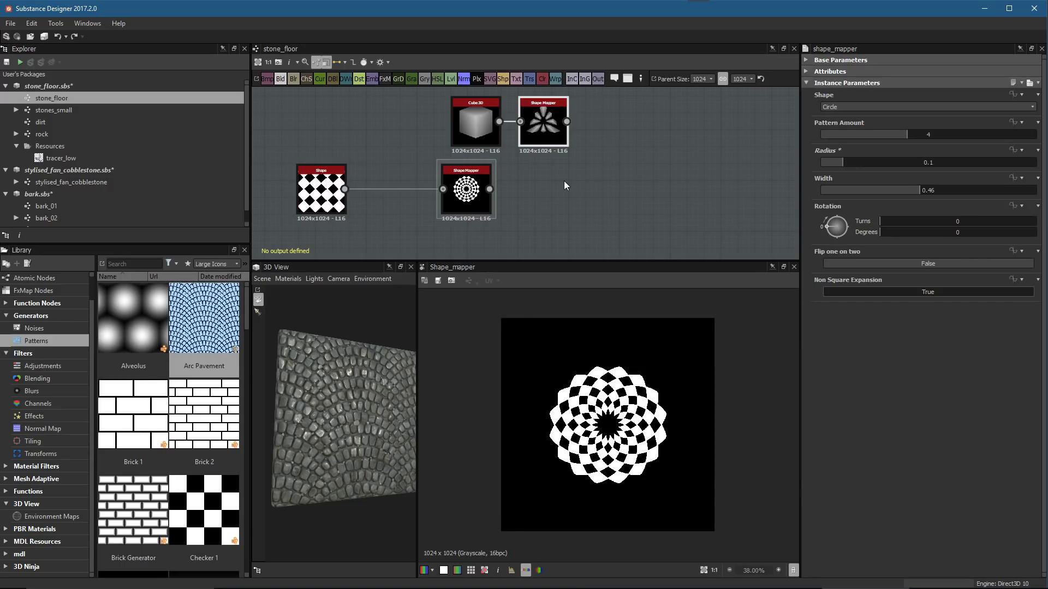
# Add a Splatter Circular node to the right of the second Shape Mapper
pyautogui.scroll(2, 578, 181)
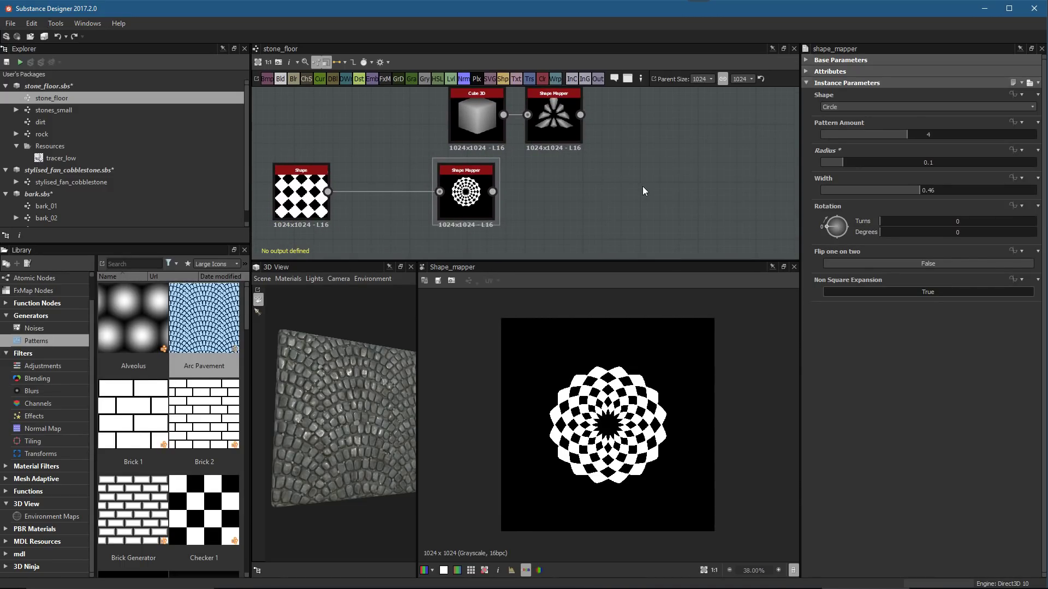
pyautogui.press('space')
pyautogui.write('spla')
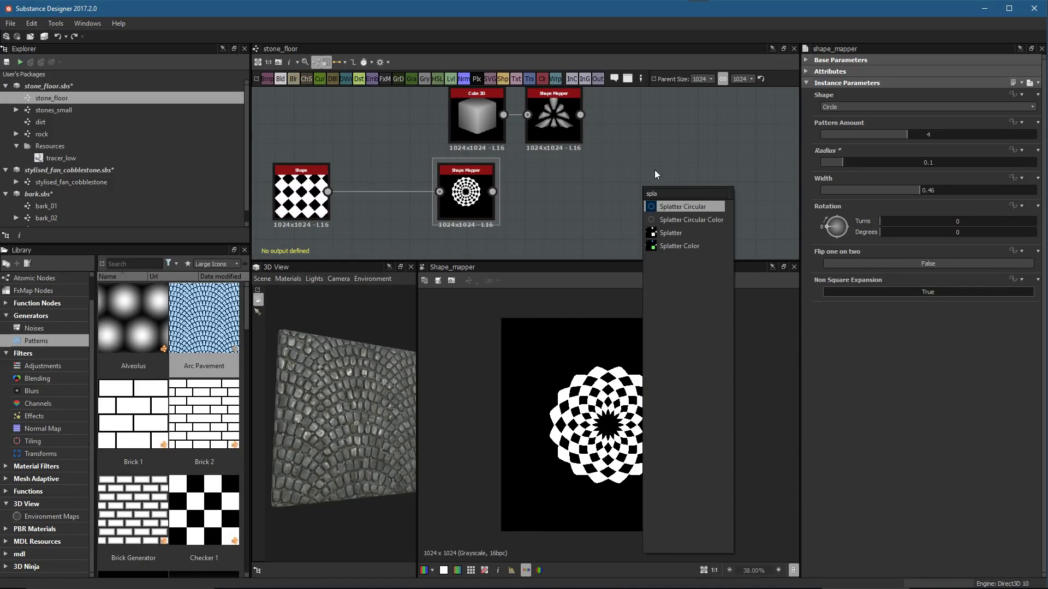
pyautogui.click(659, 207)
pyautogui.scroll(2, 671, 197)
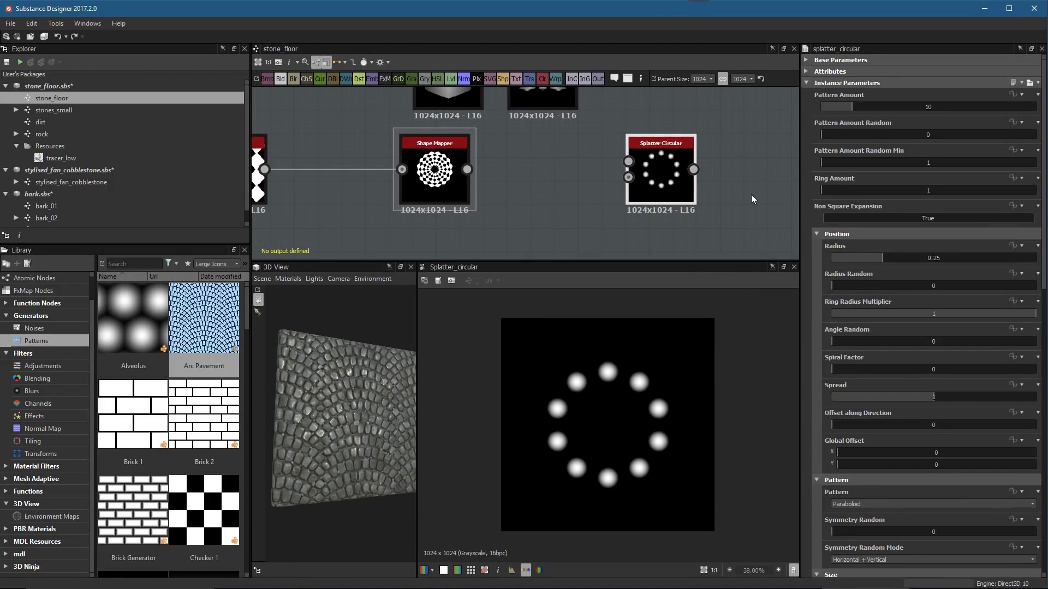
# Connect the Shape node to the Splatter Circular's pattern input and set its pattern to Image Input
pyautogui.scroll(1, 659, 183)
pyautogui.moveTo(633, 169); pyautogui.dragTo(642, 223, button='middle')
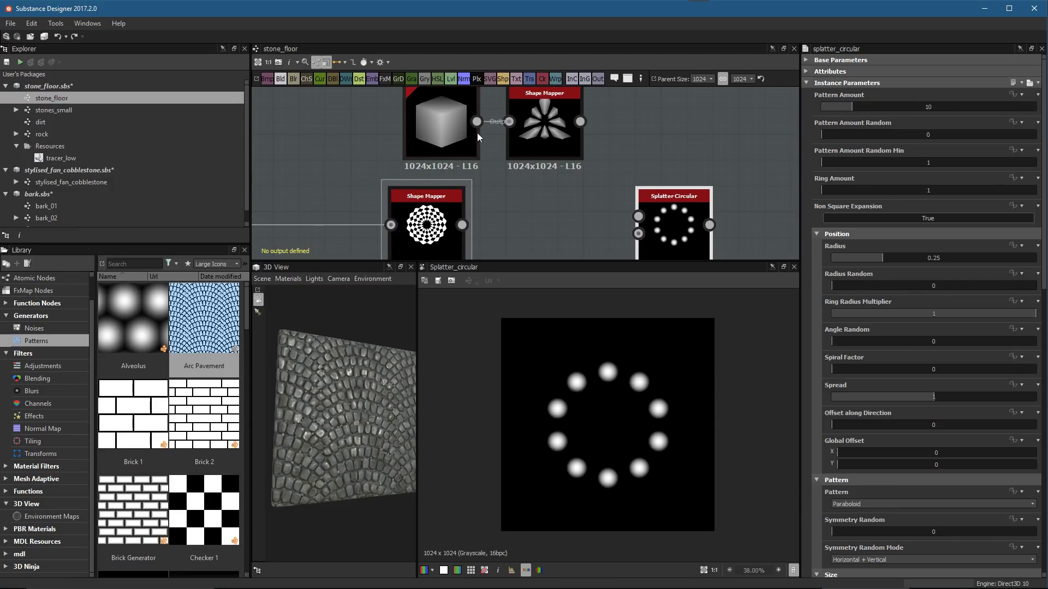
pyautogui.moveTo(477, 121); pyautogui.dragTo(546, 205, button='middle')
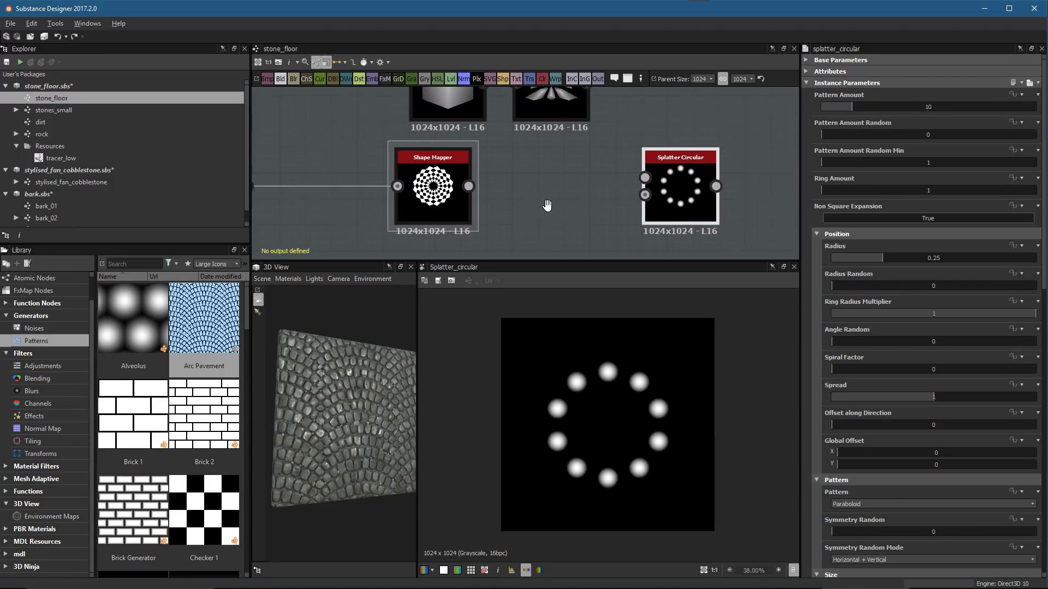
pyautogui.scroll(-2, 546, 205)
pyautogui.moveTo(328, 193); pyautogui.dragTo(604, 187)
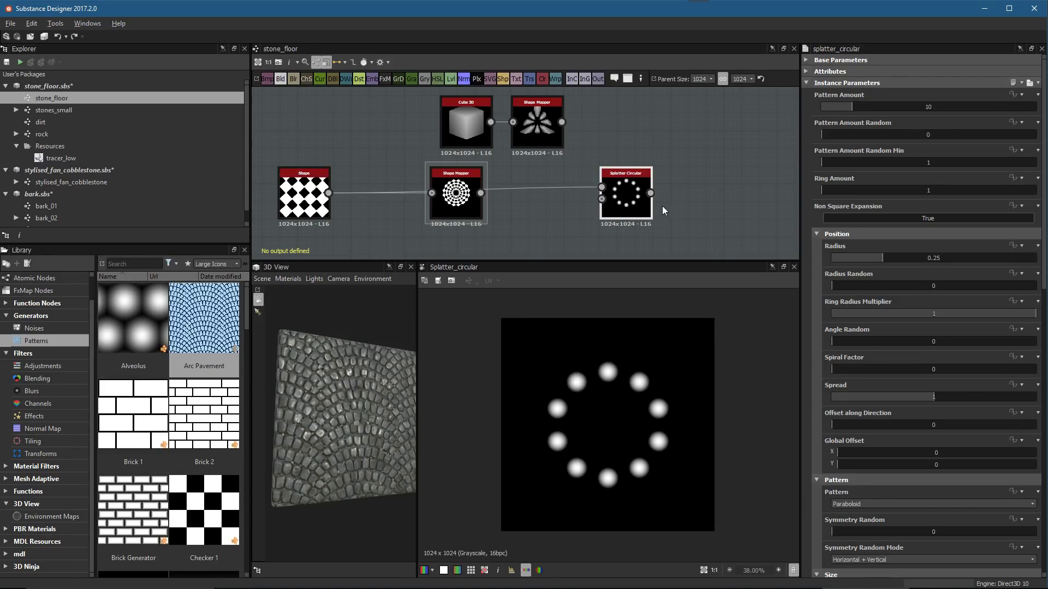
pyautogui.scroll(2, 664, 208)
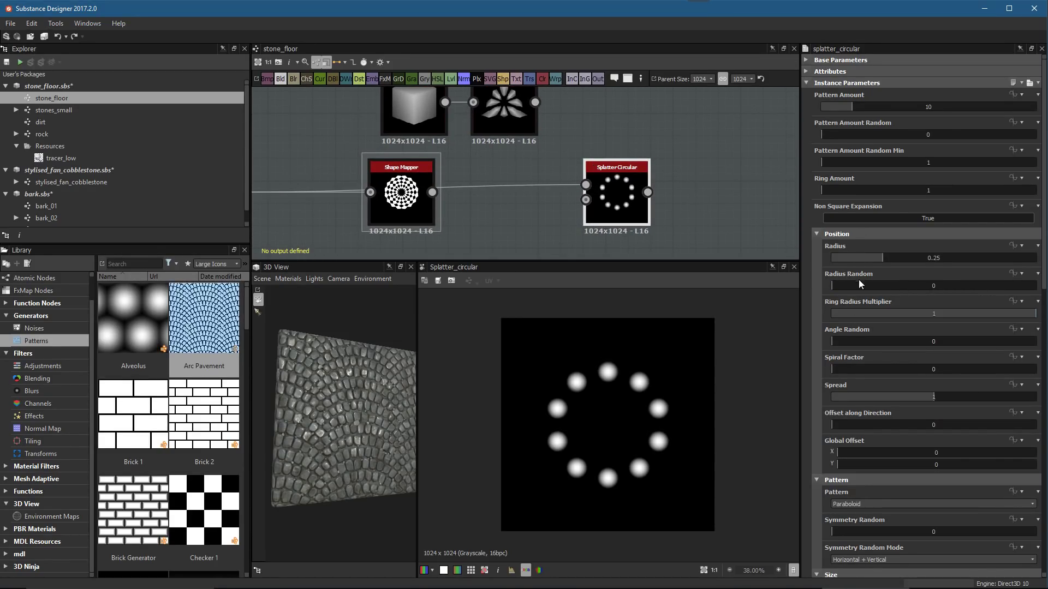
pyautogui.click(867, 503)
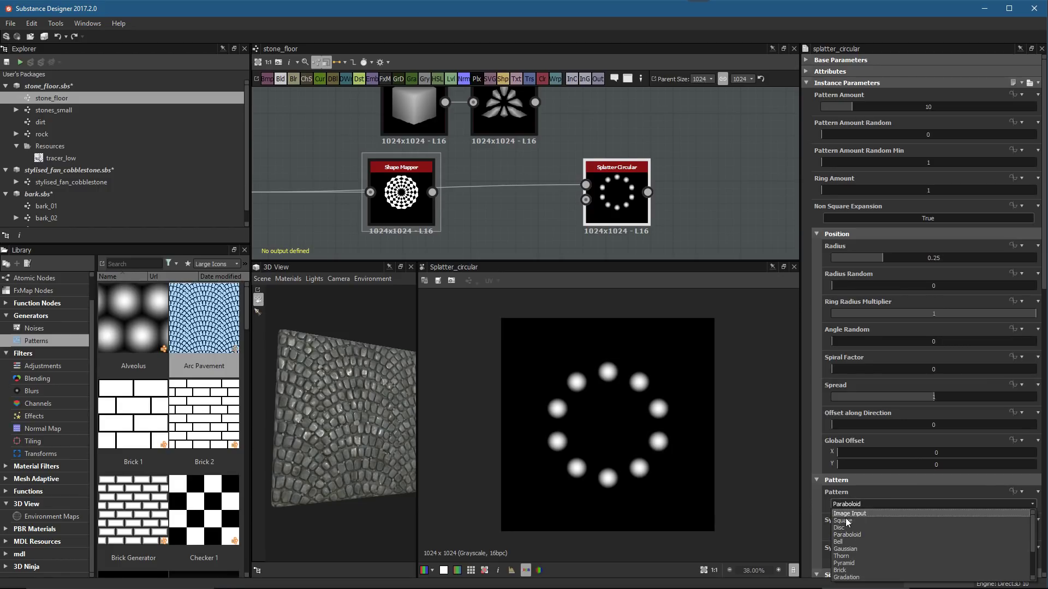
pyautogui.click(844, 513)
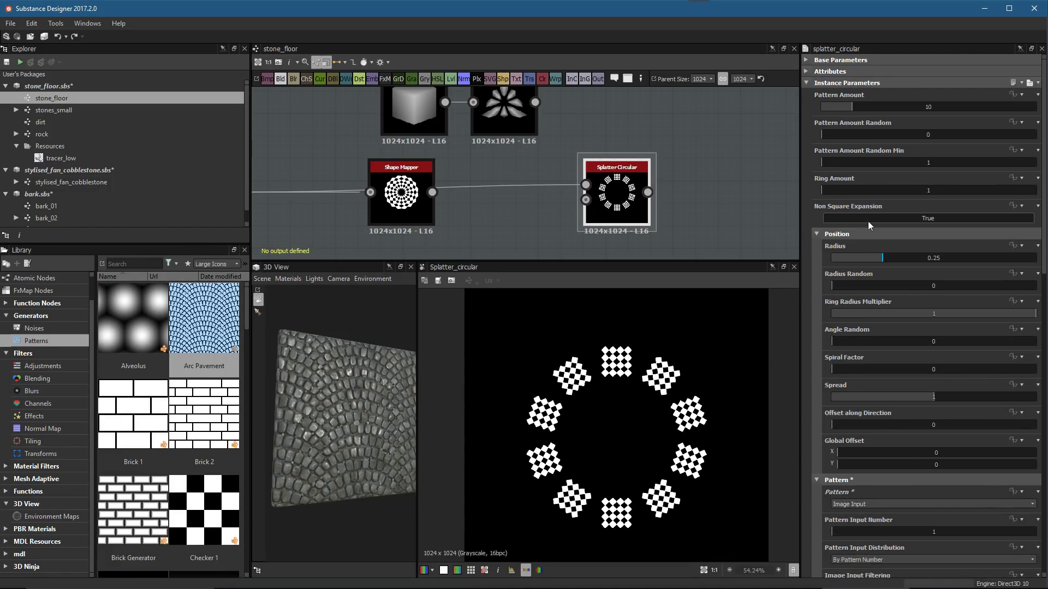
# Set the Splatter Circular's radius to 0.18 and look through its position, pattern and size parameters
pyautogui.moveTo(898, 257); pyautogui.dragTo(870, 261)
pyautogui.moveTo(496, 176); pyautogui.dragTo(736, 171, button='middle')
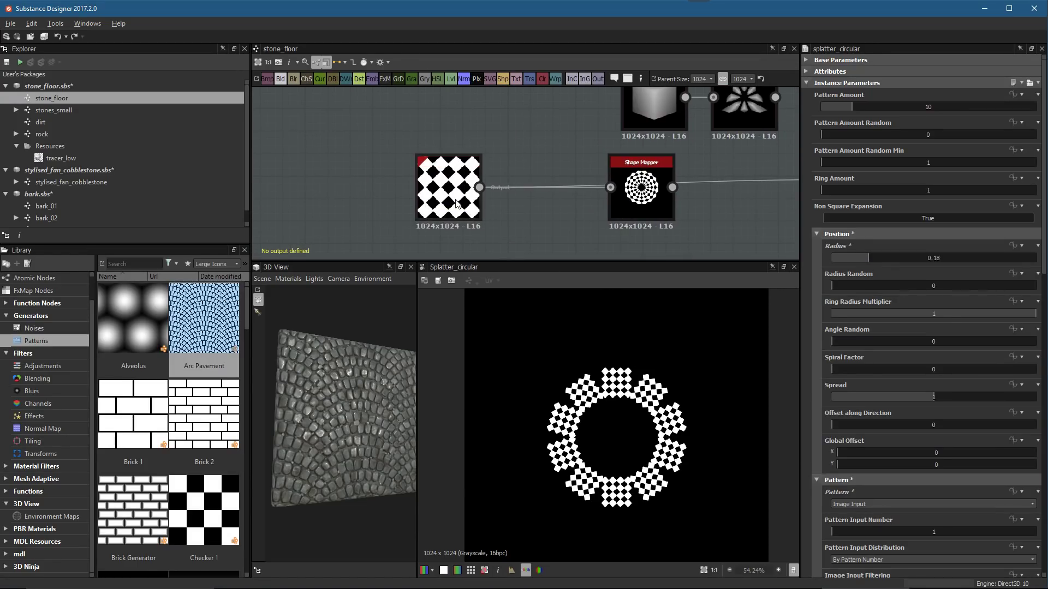
pyautogui.doubleClick(456, 204)
pyautogui.moveTo(697, 210); pyautogui.dragTo(507, 208, button='middle')
pyautogui.click(649, 175)
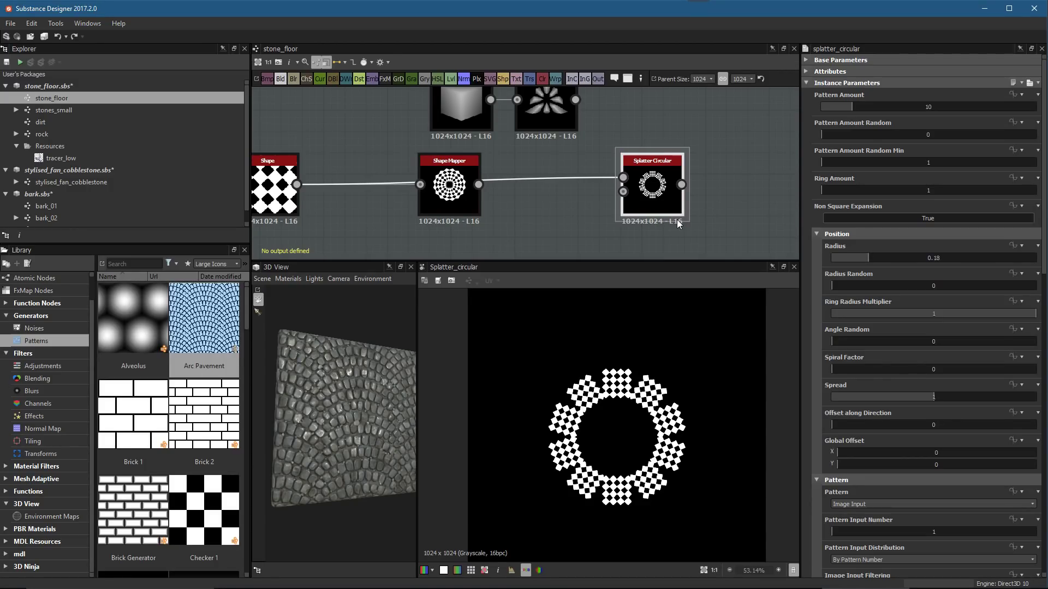
pyautogui.scroll(-5, 902, 179)
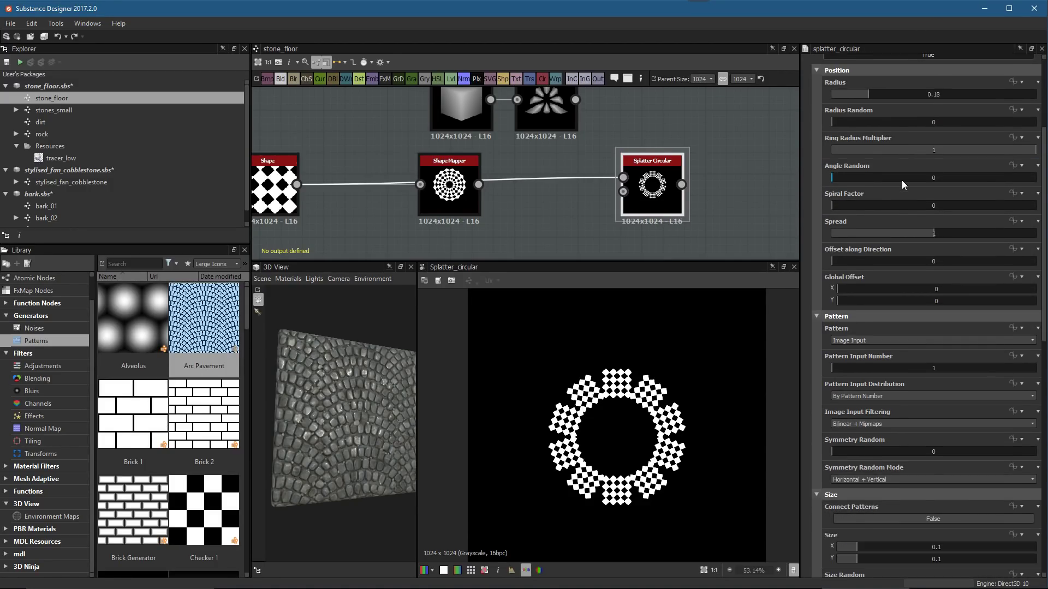
pyautogui.scroll(-1, 902, 181)
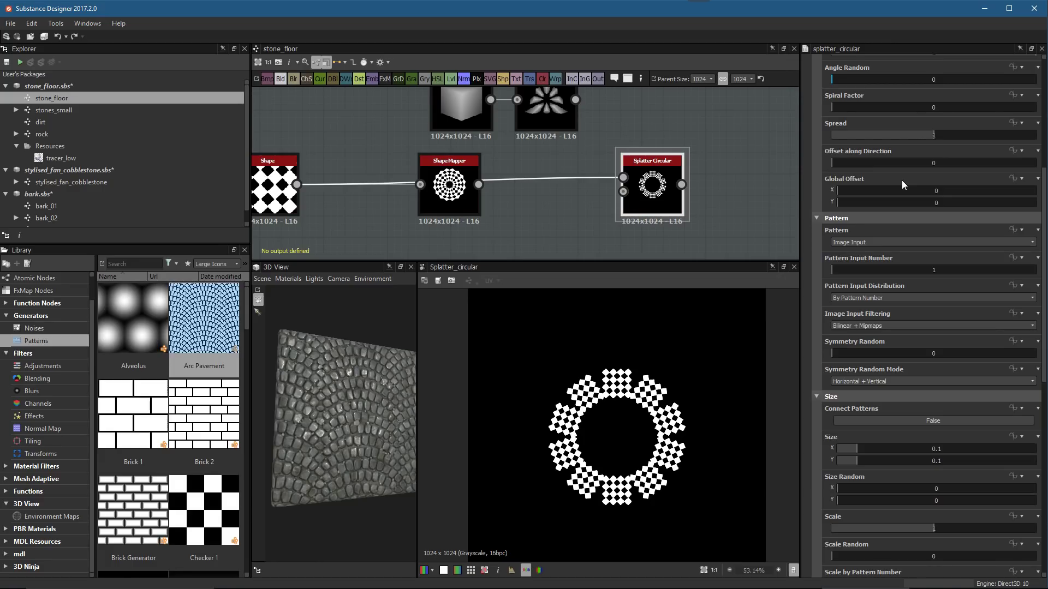
# Move the second Shape Mapper slightly up and add a new Shape node below it
pyautogui.moveTo(566, 173); pyautogui.dragTo(603, 159, button='middle')
pyautogui.moveTo(495, 176); pyautogui.dragTo(486, 153)
pyautogui.press('space')
pyautogui.write('sha')
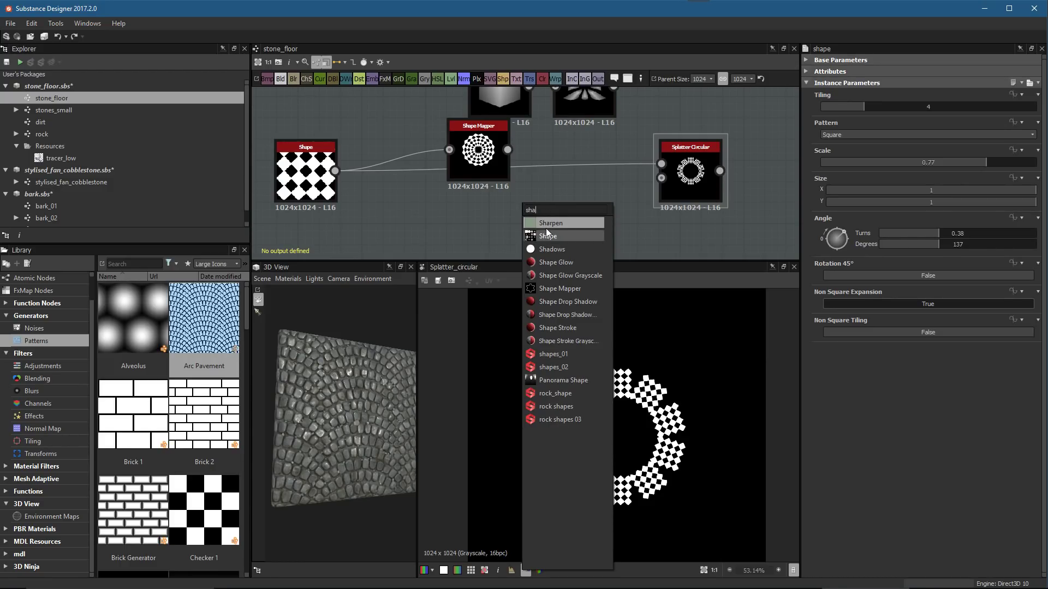
pyautogui.click(547, 238)
# Connect the new Shape node to the Splatter Circular's pattern input, reduce its scale and place it beside the Splatter Circular
pyautogui.moveTo(527, 198); pyautogui.dragTo(682, 168)
pyautogui.click(994, 162)
pyautogui.doubleClick(682, 168)
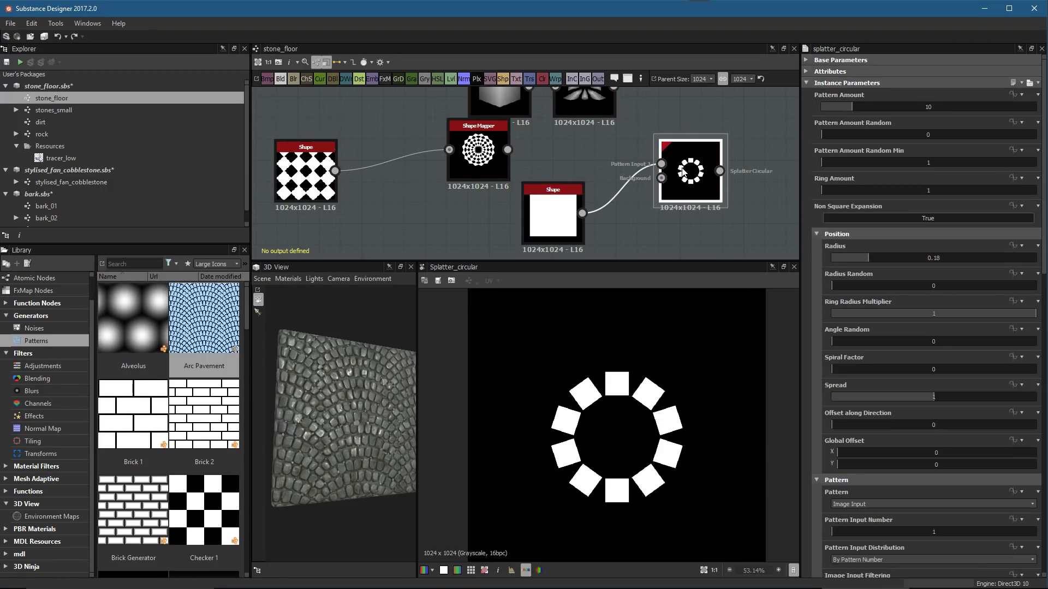
pyautogui.scroll(3, 603, 414)
pyautogui.moveTo(552, 215); pyautogui.dragTo(584, 176)
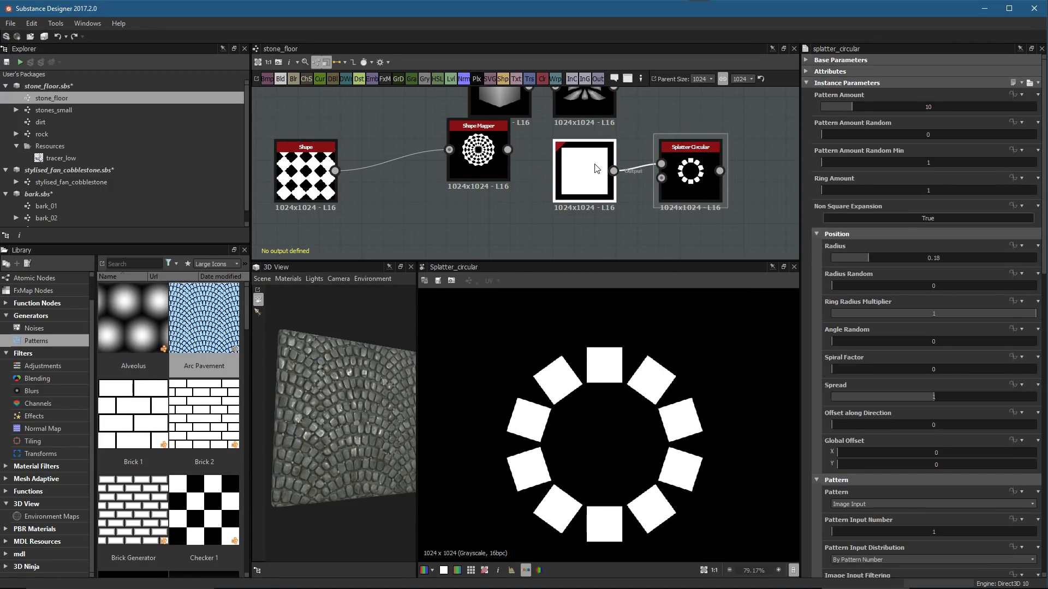
pyautogui.moveTo(640, 182); pyautogui.dragTo(602, 179, button='middle')
# Set the Splatter Circular's pattern amount to 14 and try a higher ring amount
pyautogui.moveTo(864, 109); pyautogui.dragTo(819, 138)
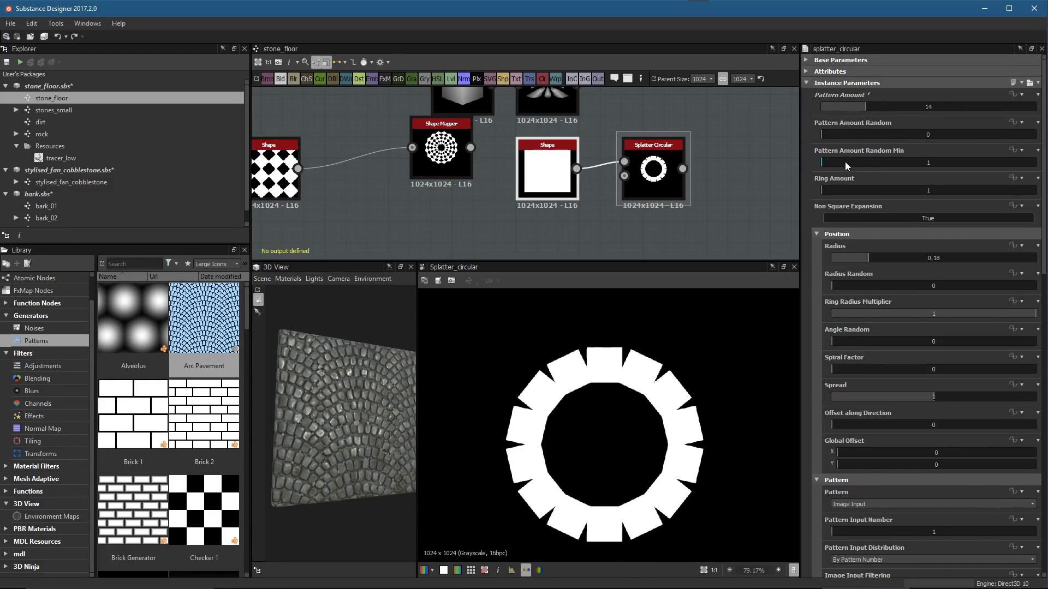
pyautogui.moveTo(850, 190); pyautogui.dragTo(822, 190)
pyautogui.scroll(-3, 637, 206)
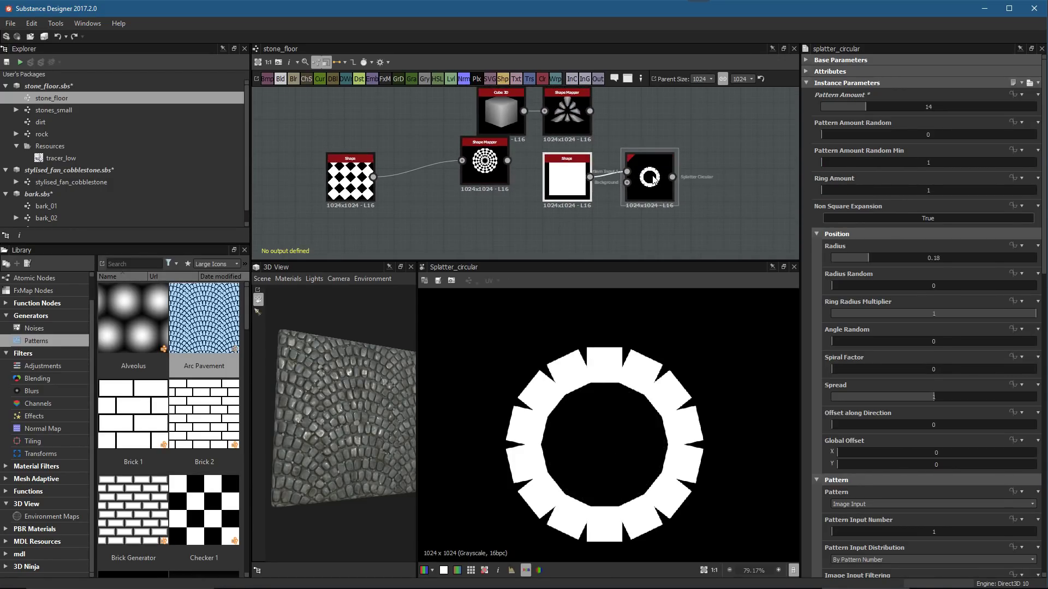
# Move the Splatter Circular farther from the new Shape node and set its ring amount to 2
pyautogui.moveTo(666, 197); pyautogui.dragTo(717, 198)
pyautogui.moveTo(718, 197); pyautogui.dragTo(669, 185, button='middle')
pyautogui.scroll(1, 669, 186)
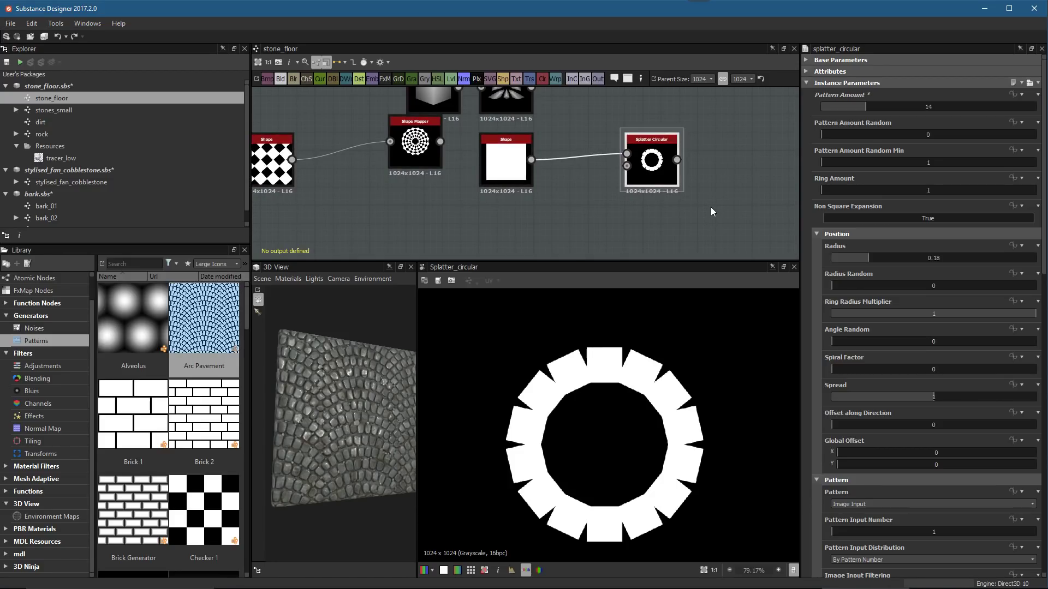
pyautogui.click(843, 190)
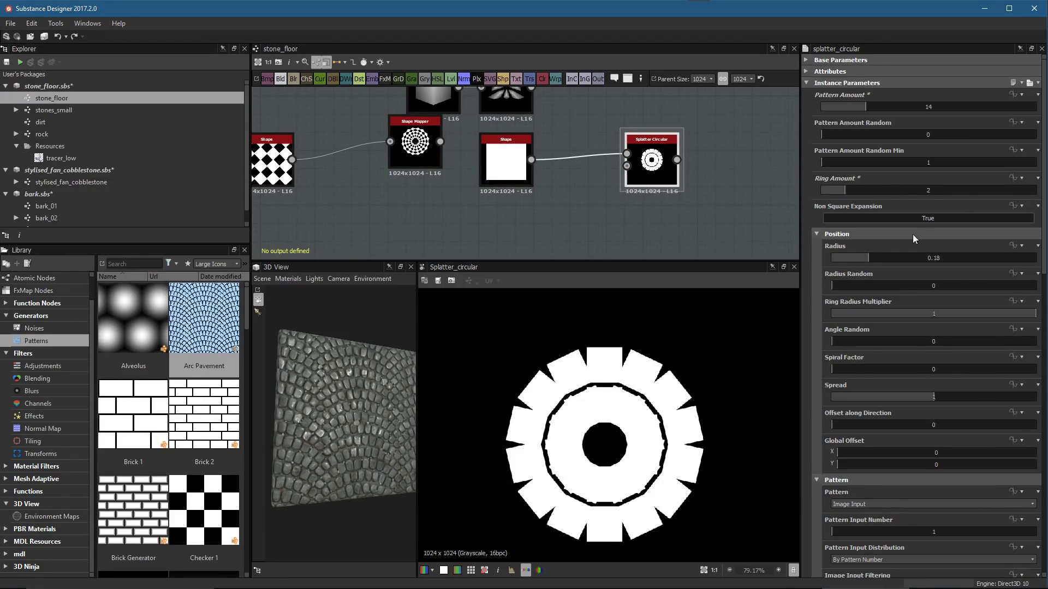
# Set the Splatter Circular's pattern scale to 0.39
pyautogui.scroll(-3, 906, 392)
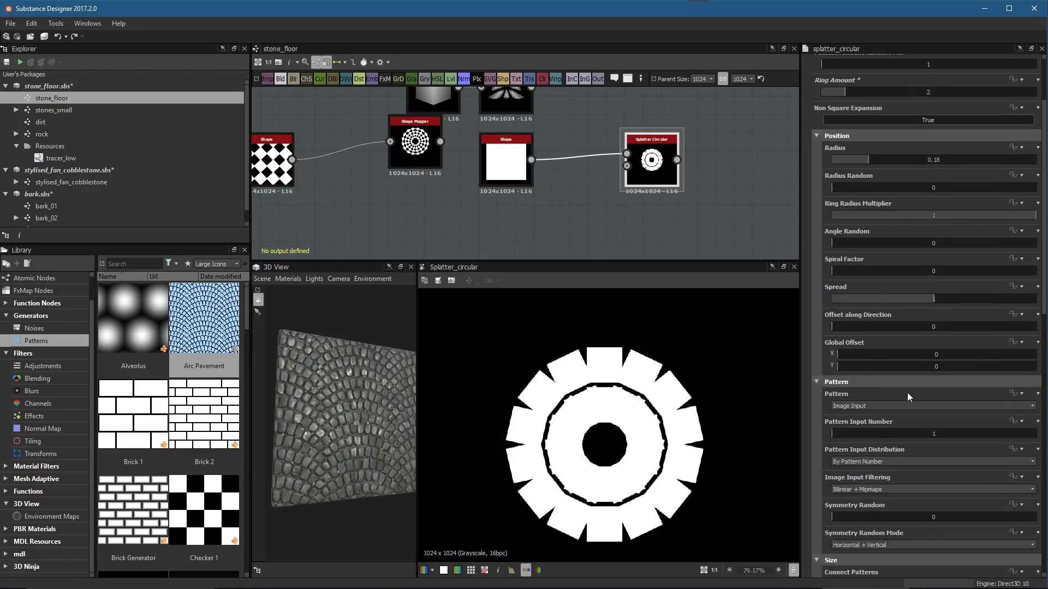
pyautogui.scroll(-7, 907, 391)
pyautogui.moveTo(917, 463); pyautogui.dragTo(871, 463)
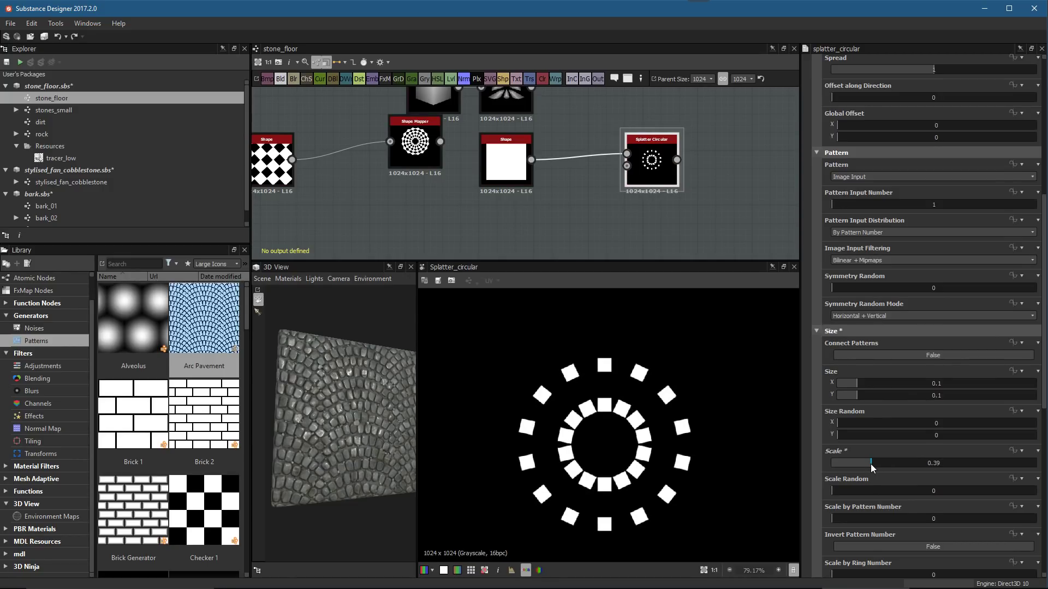
pyautogui.moveTo(653, 137); pyautogui.dragTo(651, 191, button='middle')
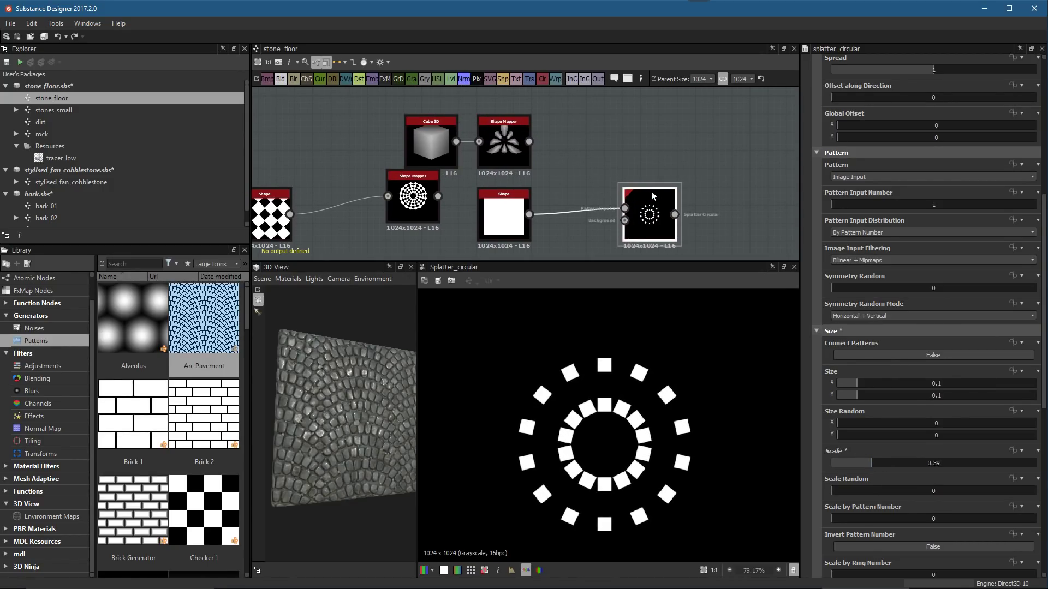
# Increase the Splatter Circular's ring amount to 4 and inspect the rings up close
pyautogui.scroll(6, 830, 176)
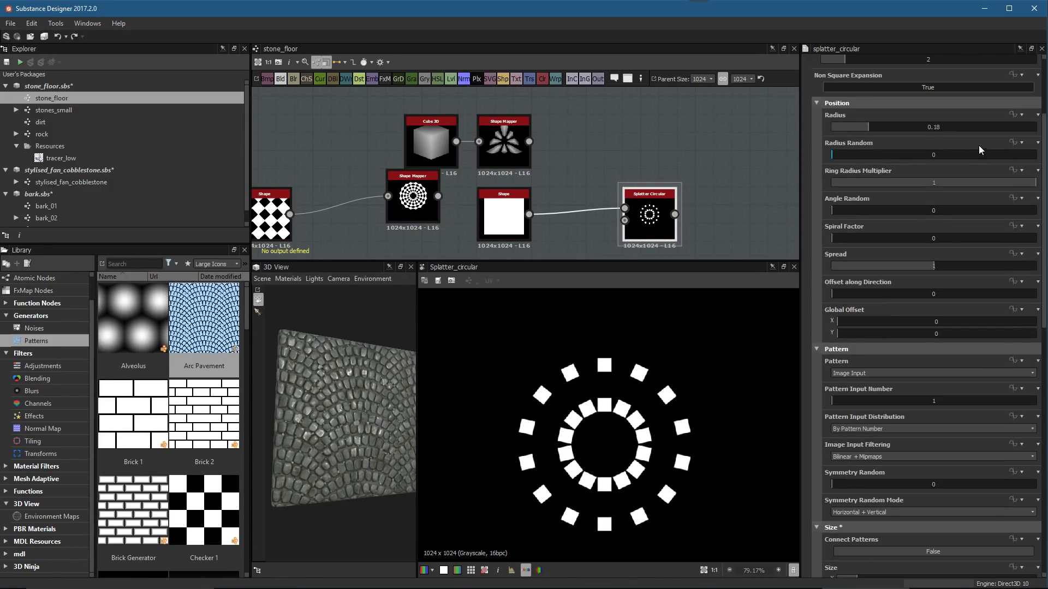
pyautogui.scroll(2, 917, 149)
pyautogui.moveTo(849, 126); pyautogui.dragTo(888, 133)
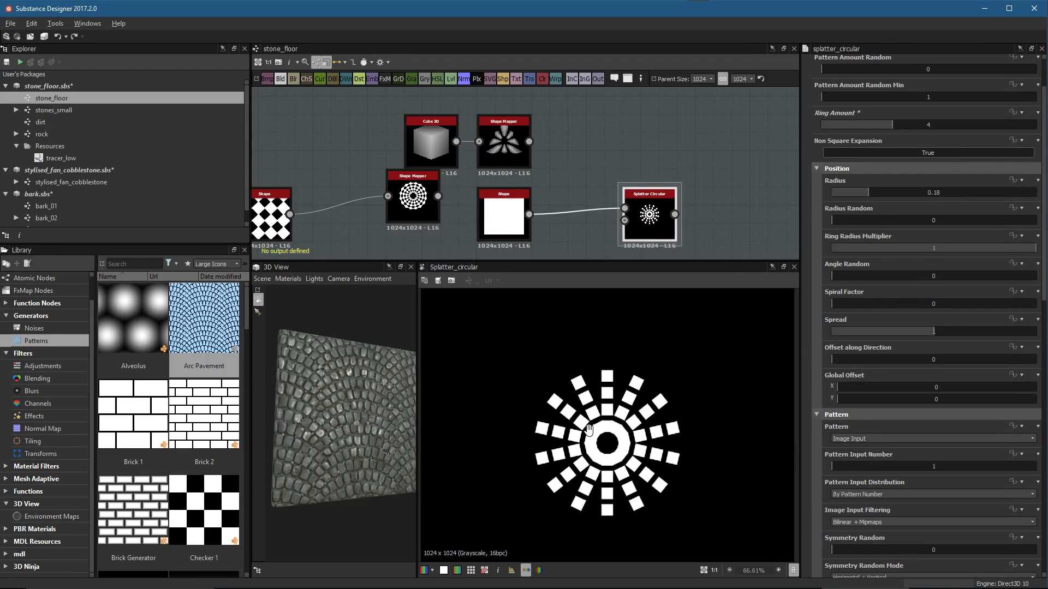
pyautogui.scroll(2, 631, 363)
pyautogui.moveTo(680, 222); pyautogui.dragTo(675, 192, button='middle')
pyautogui.scroll(2, 675, 192)
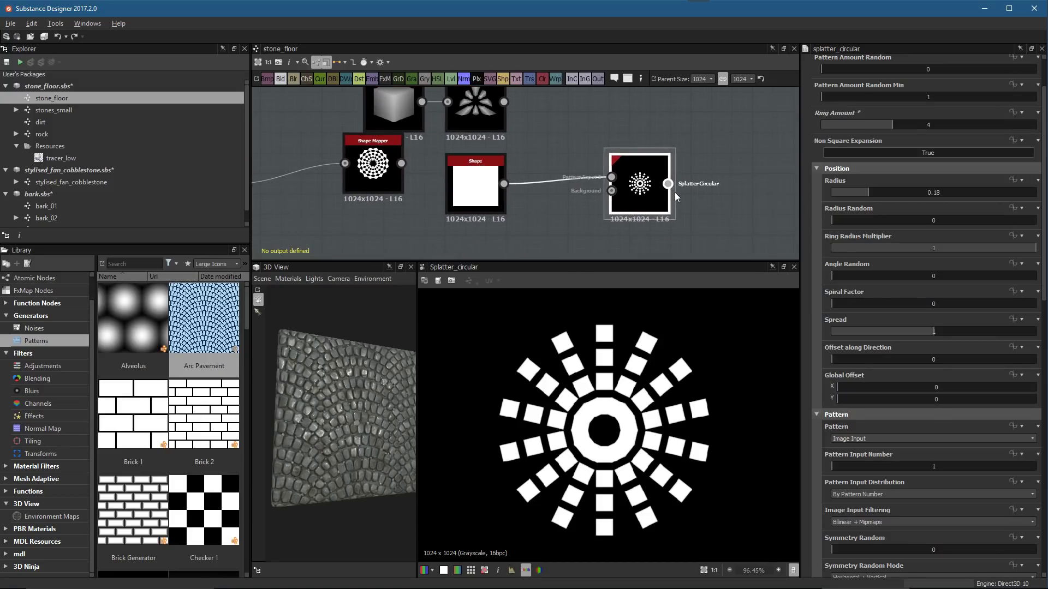
# Set the Splatter Circular's spiral factor to 1 and its spread to 1.58
pyautogui.moveTo(846, 305); pyautogui.dragTo(1040, 304)
pyautogui.moveTo(929, 334); pyautogui.dragTo(992, 338)
pyautogui.scroll(-3, 914, 440)
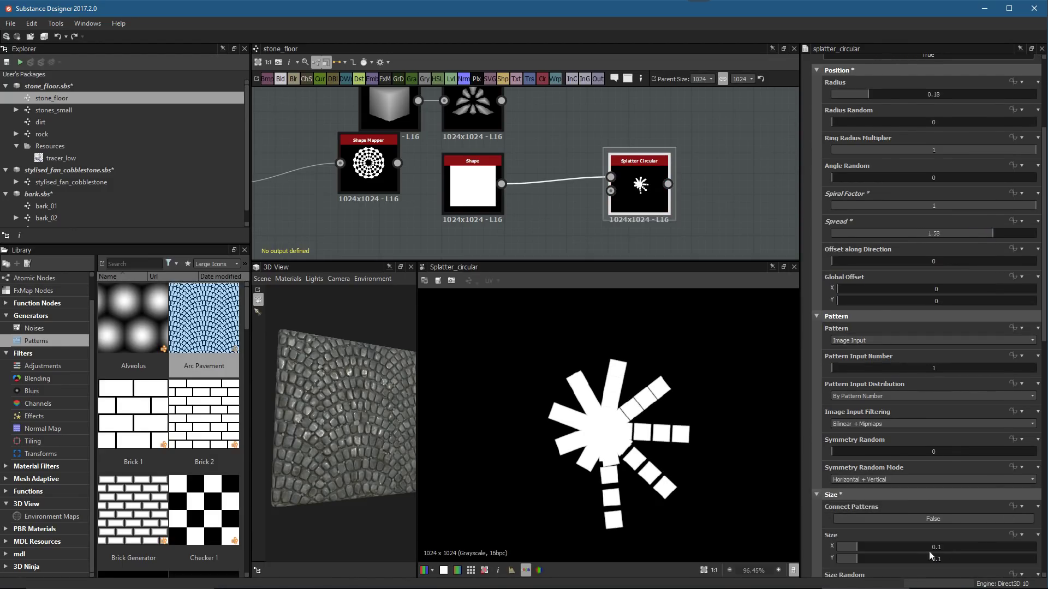
# Undo the Splatter Circular's latest changes, including its spiral factor and spread adjustments
pyautogui.scroll(-3, 895, 545)
pyautogui.moveTo(863, 533); pyautogui.dragTo(849, 534)
pyautogui.hotkey('ctrl', 'z')
pyautogui.hotkey('ctrl', 'z')
pyautogui.hotkey('ctrl', 'z')
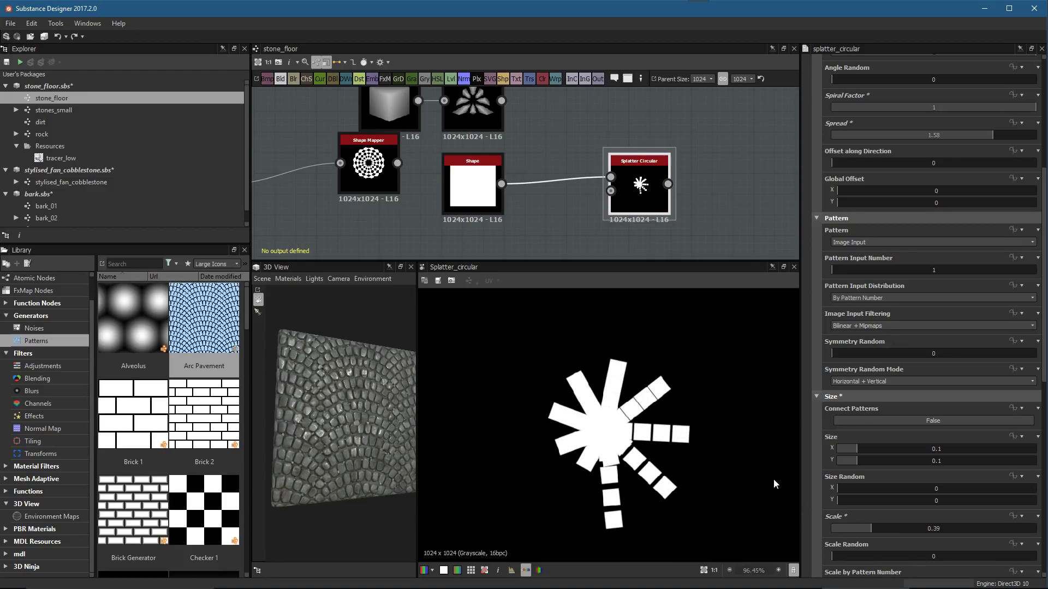
pyautogui.scroll(2, 639, 183)
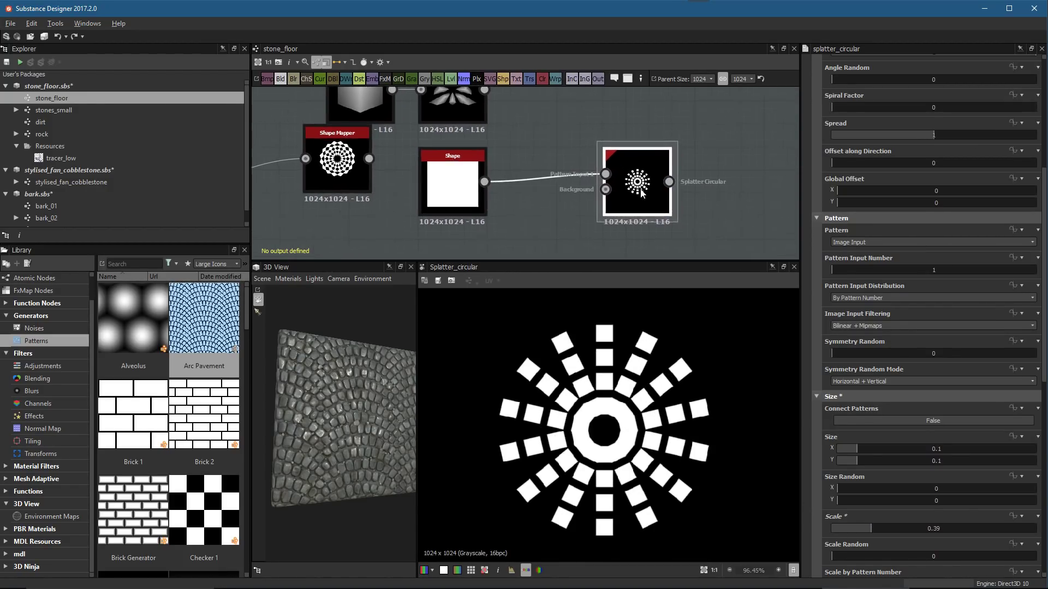
# Try out the Splatter Circular's scale random and pattern input number, returning them to 0 and 1
pyautogui.scroll(-5, 902, 273)
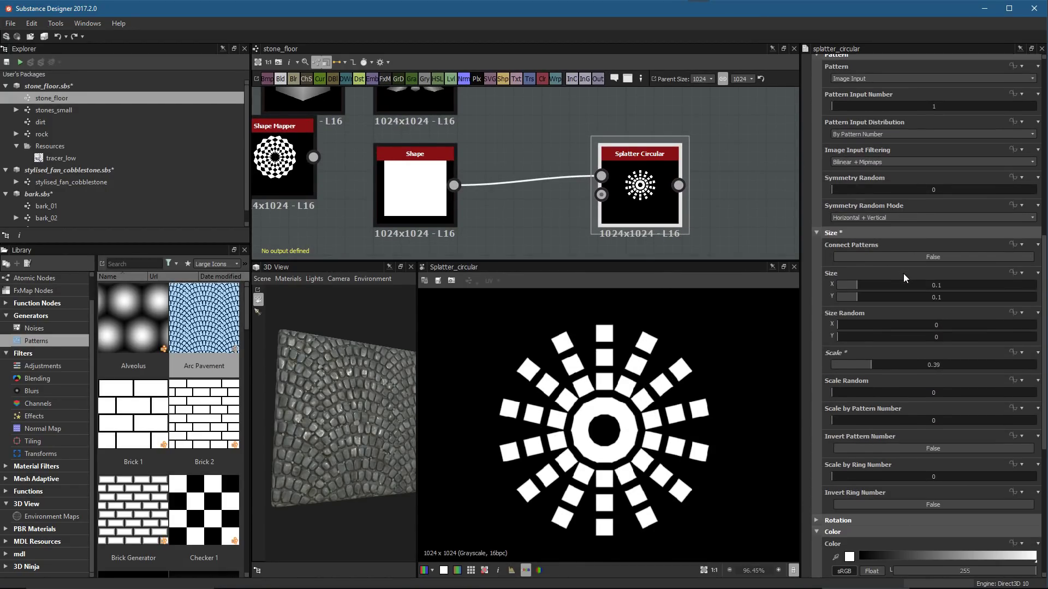
pyautogui.moveTo(859, 393)
pyautogui.mouseDown()
pyautogui.moveTo(890, 393)
pyautogui.moveTo(851, 394)
pyautogui.mouseUp()
pyautogui.scroll(-1, 899, 401)
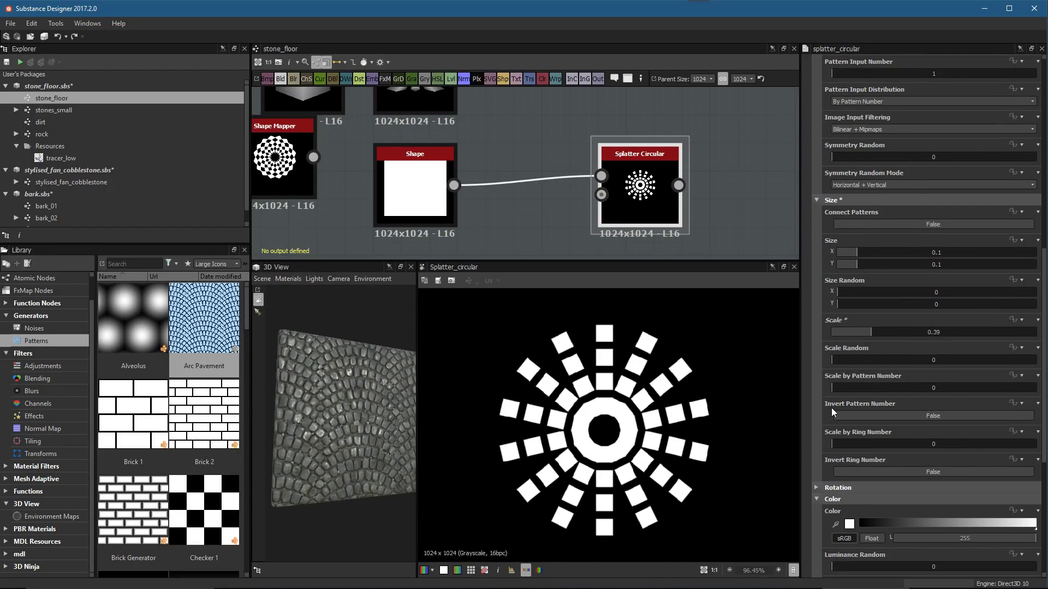
pyautogui.scroll(1, 883, 267)
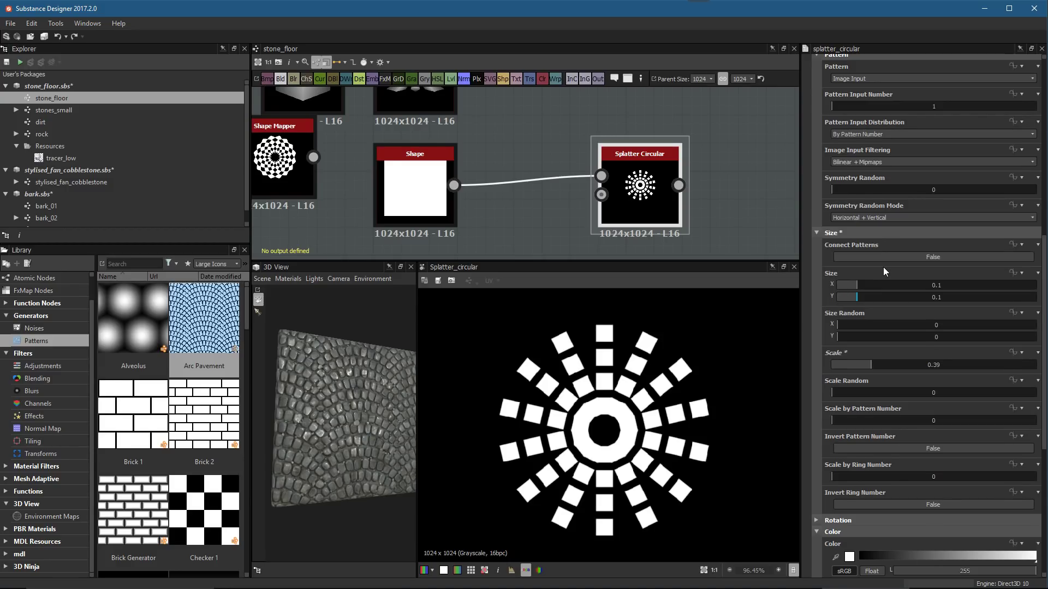
pyautogui.scroll(1, 883, 267)
pyautogui.scroll(1, 872, 166)
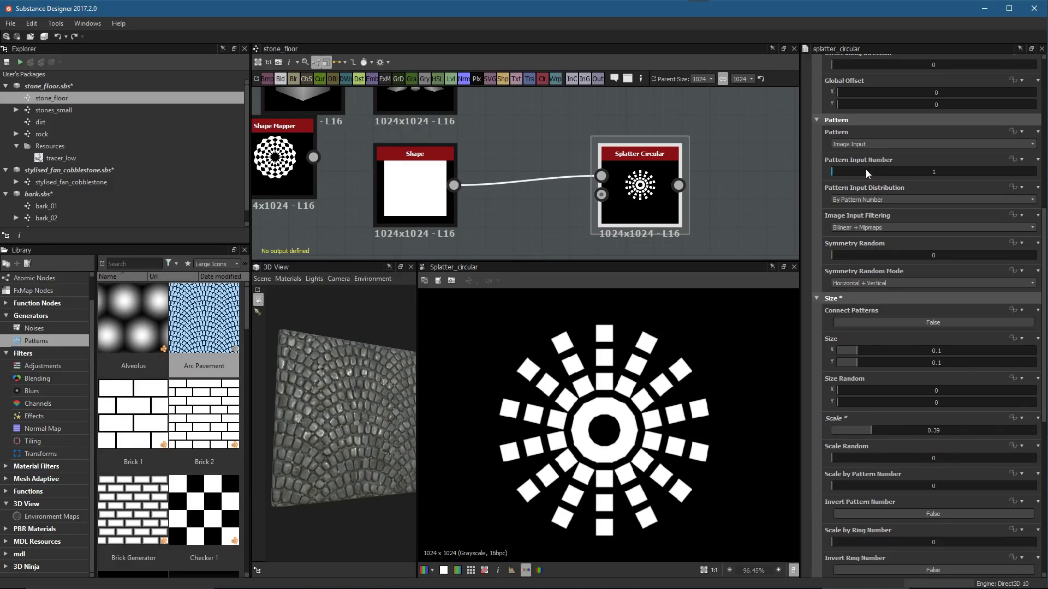
pyautogui.moveTo(853, 173); pyautogui.dragTo(828, 179)
pyautogui.scroll(-3, 595, 200)
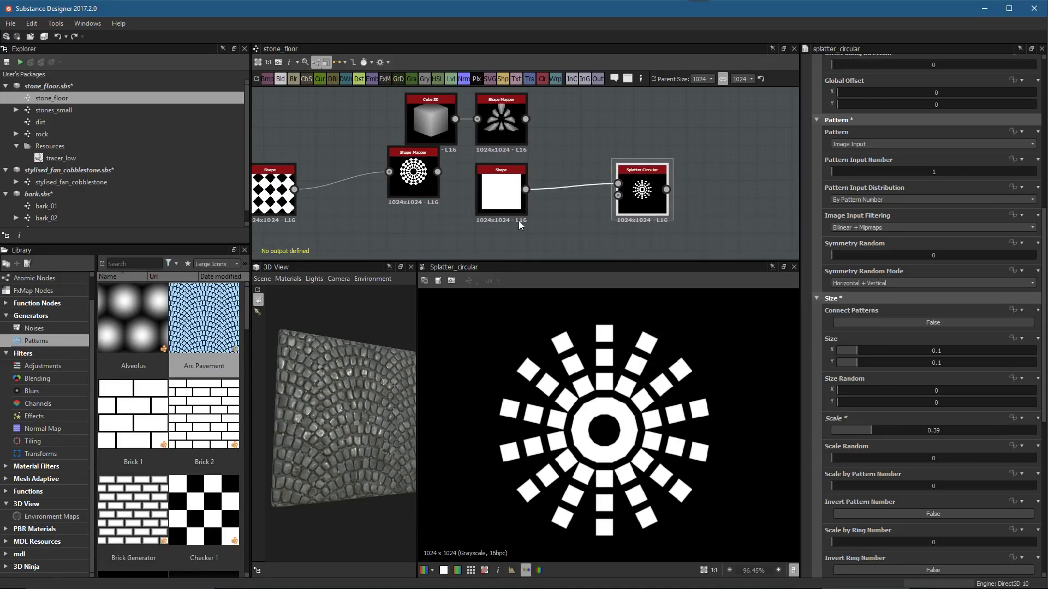
# Reposition the connected square Shape and Splatter Circular nodes, and set the Shape's scale to 0.53
pyautogui.moveTo(522, 222); pyautogui.dragTo(565, 200)
pyautogui.moveTo(633, 186); pyautogui.dragTo(688, 188)
pyautogui.scroll(3, 638, 205)
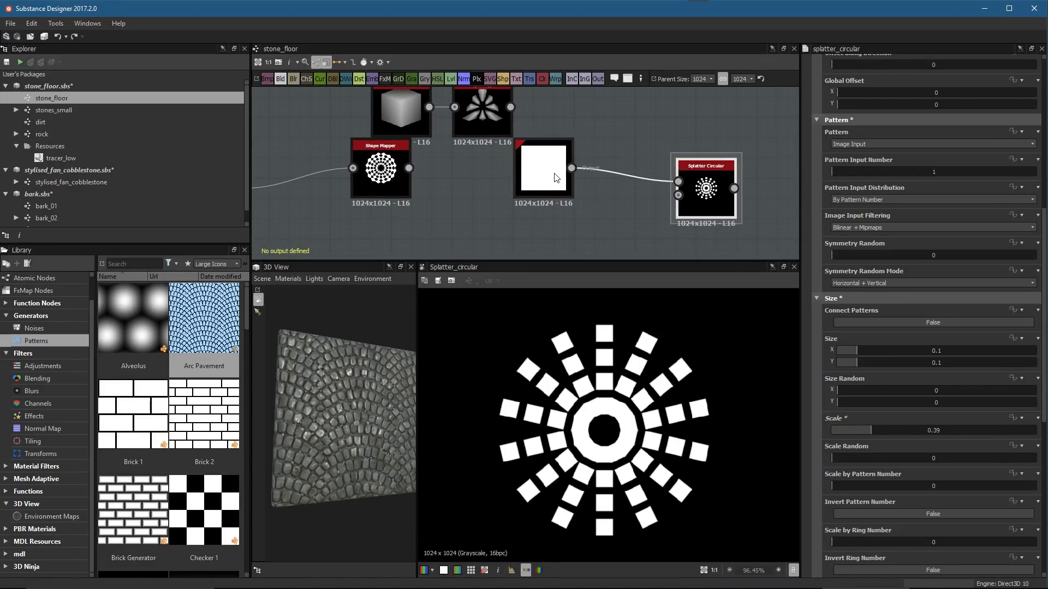
pyautogui.click(554, 175)
pyautogui.moveTo(955, 165)
pyautogui.mouseDown()
pyautogui.moveTo(974, 163)
pyautogui.moveTo(935, 165)
pyautogui.mouseUp()
pyautogui.moveTo(535, 184); pyautogui.dragTo(527, 164, button='middle')
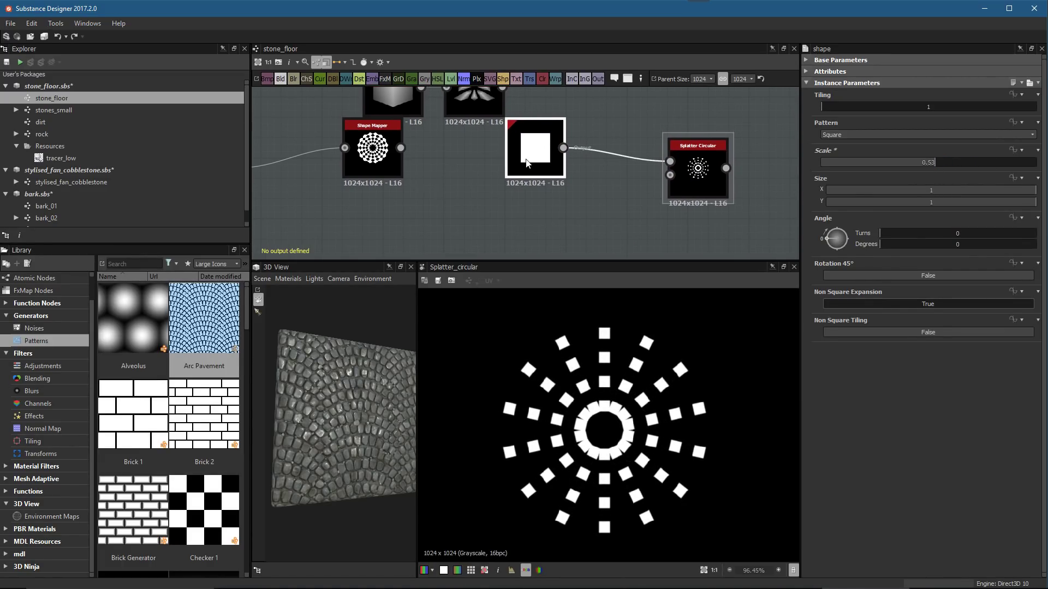
# Duplicate the square Shape node, place the copy directly below the original, and set its pattern to Waves
pyautogui.hotkey('ctrl', 'c')
pyautogui.click(541, 207)
pyautogui.hotkey('ctrl', 'v')
pyautogui.moveTo(520, 180); pyautogui.dragTo(529, 226)
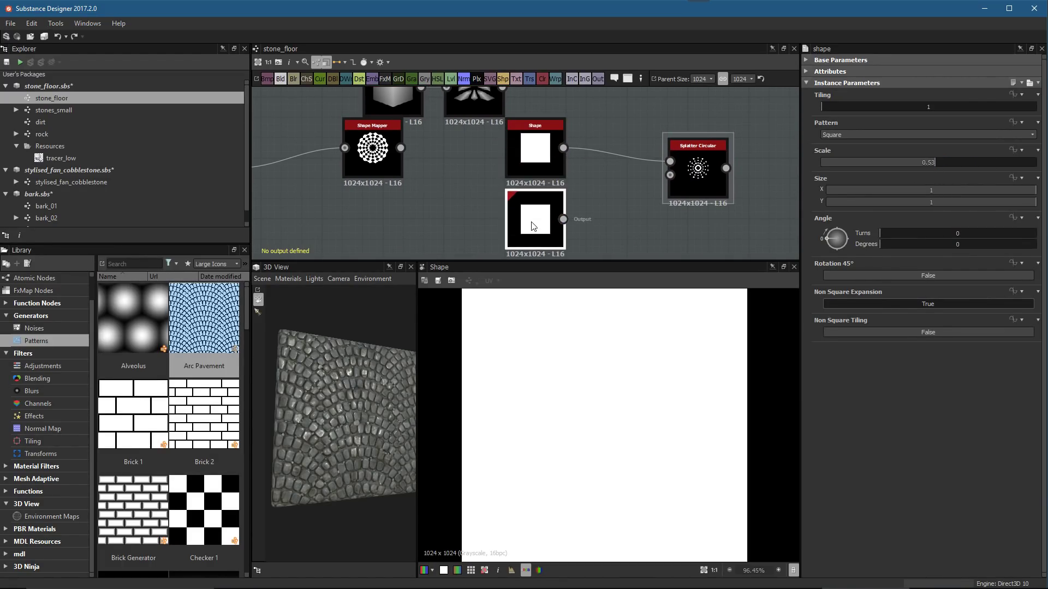
pyautogui.click(831, 135)
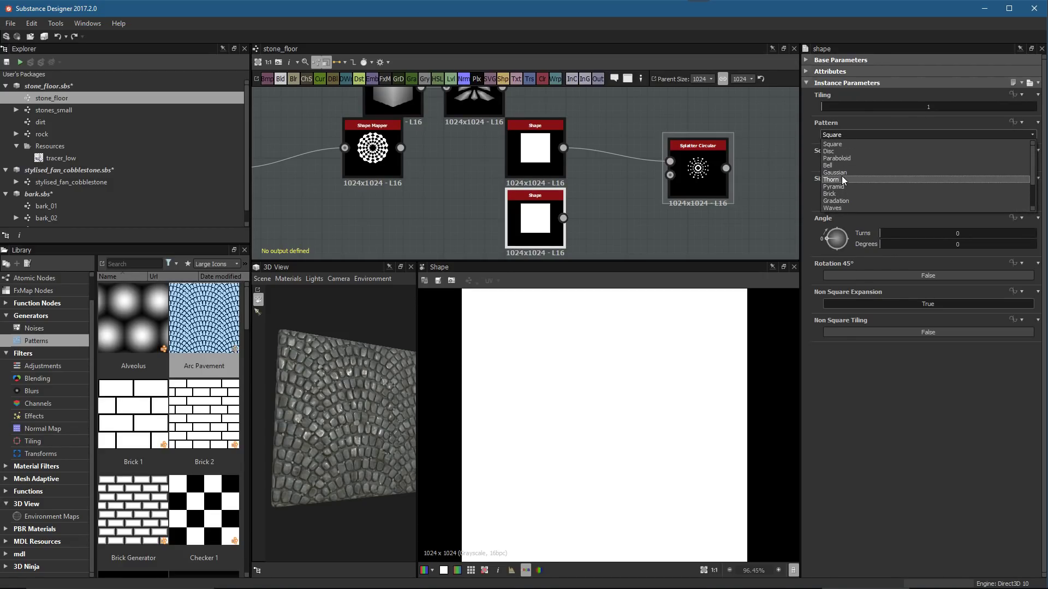
pyautogui.scroll(-2, 843, 174)
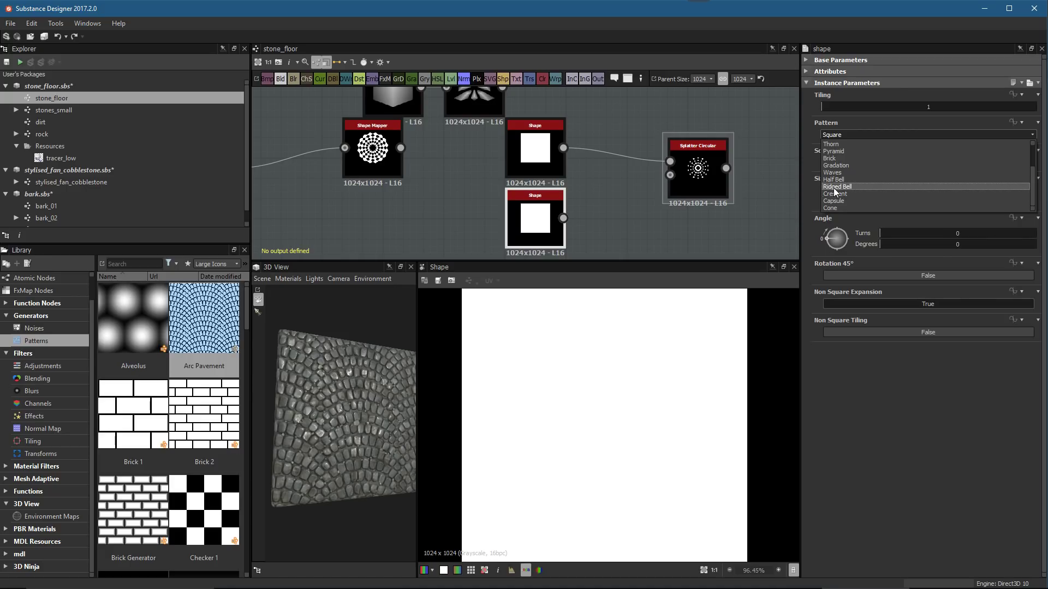
pyautogui.click(833, 172)
# Set the Splatter Circular's pattern input number to 2 and connect the Waves Shape to its second pattern input
pyautogui.moveTo(611, 194); pyautogui.dragTo(545, 186, button='middle')
pyautogui.scroll(1, 545, 185)
pyautogui.click(649, 165)
pyautogui.doubleClick(649, 164)
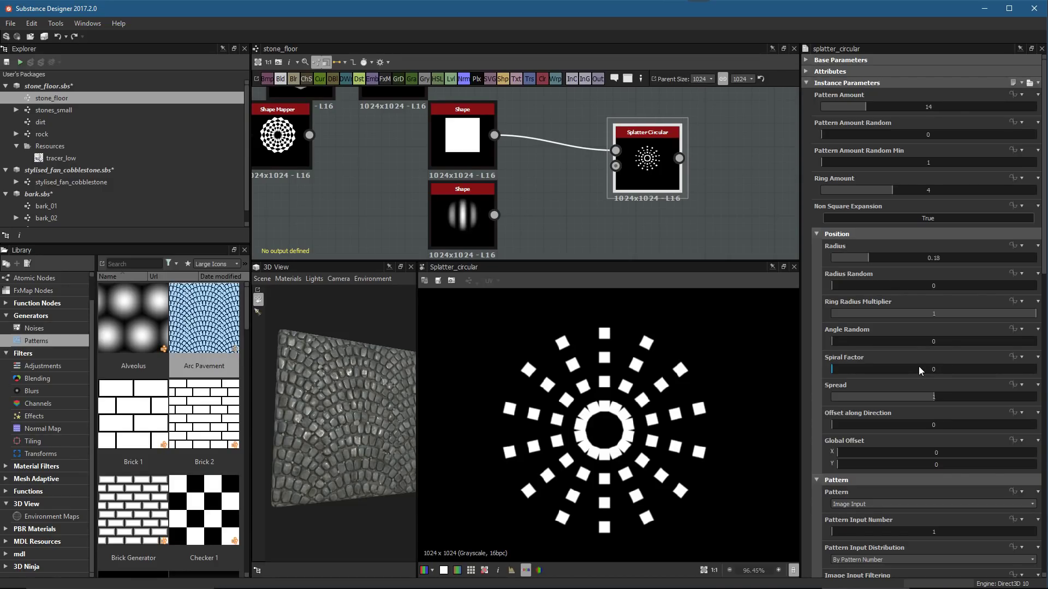
pyautogui.scroll(-2, 918, 366)
pyautogui.moveTo(840, 467); pyautogui.dragTo(866, 468)
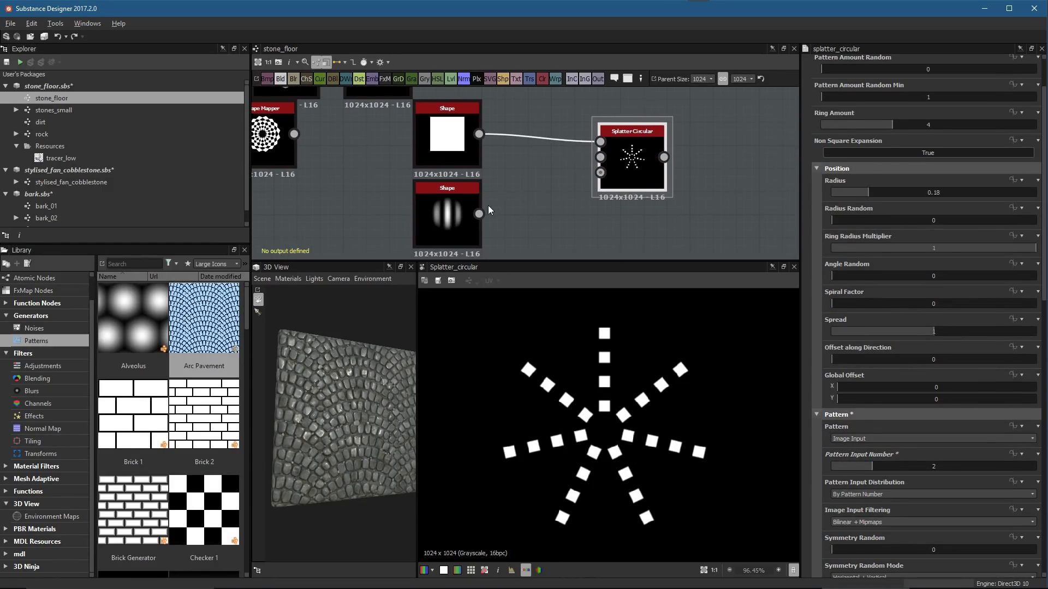
pyautogui.moveTo(479, 213); pyautogui.dragTo(600, 157)
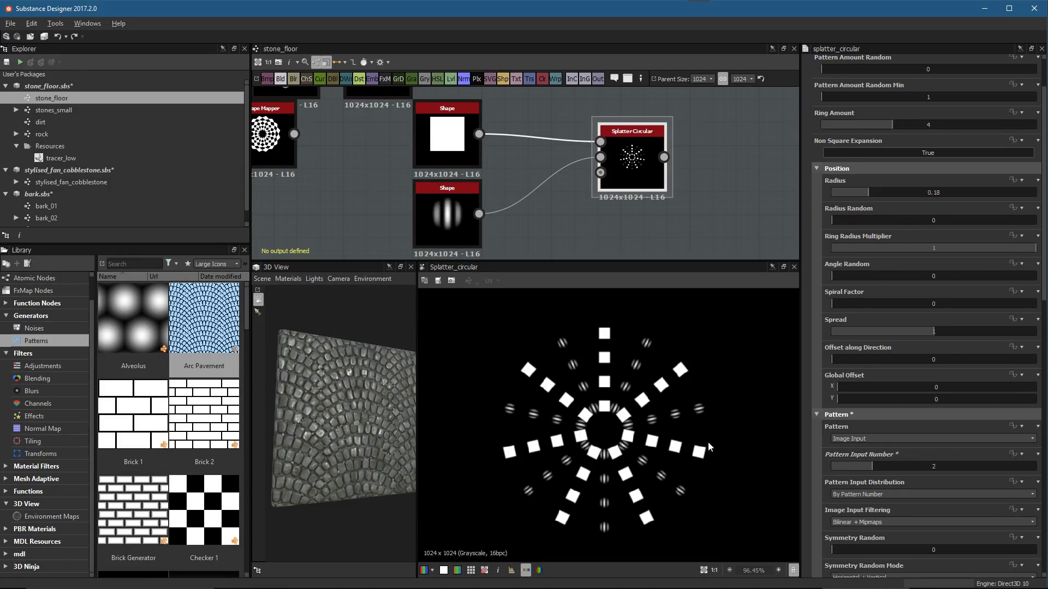
pyautogui.scroll(2, 675, 435)
pyautogui.scroll(-2, 667, 169)
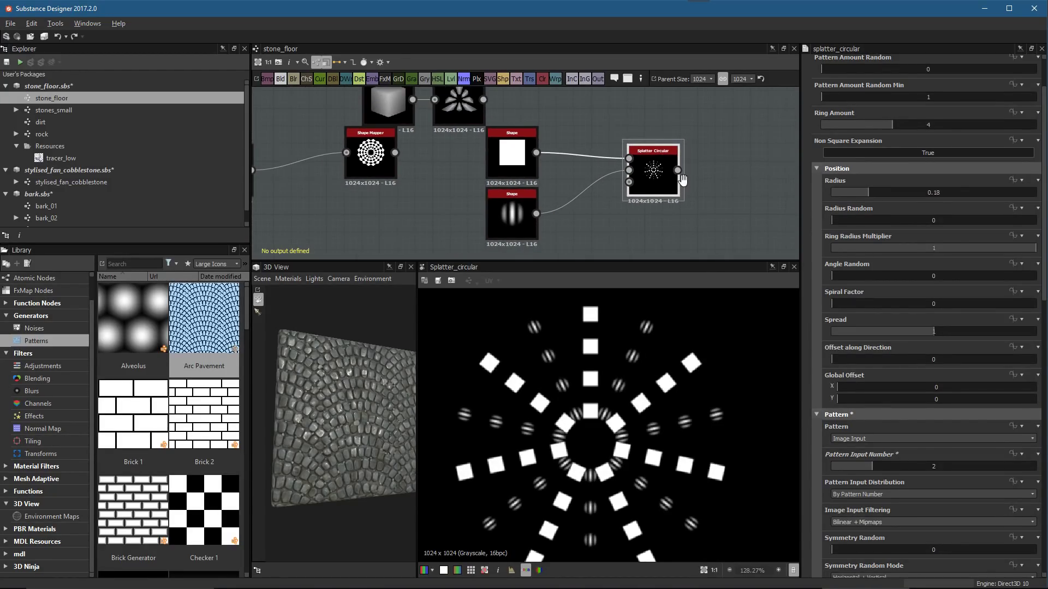
# Try the Splatter Circular's scale by pattern number, return it to 0, and set scale by ring number to 0.7
pyautogui.scroll(-3, 938, 304)
pyautogui.scroll(-3, 938, 303)
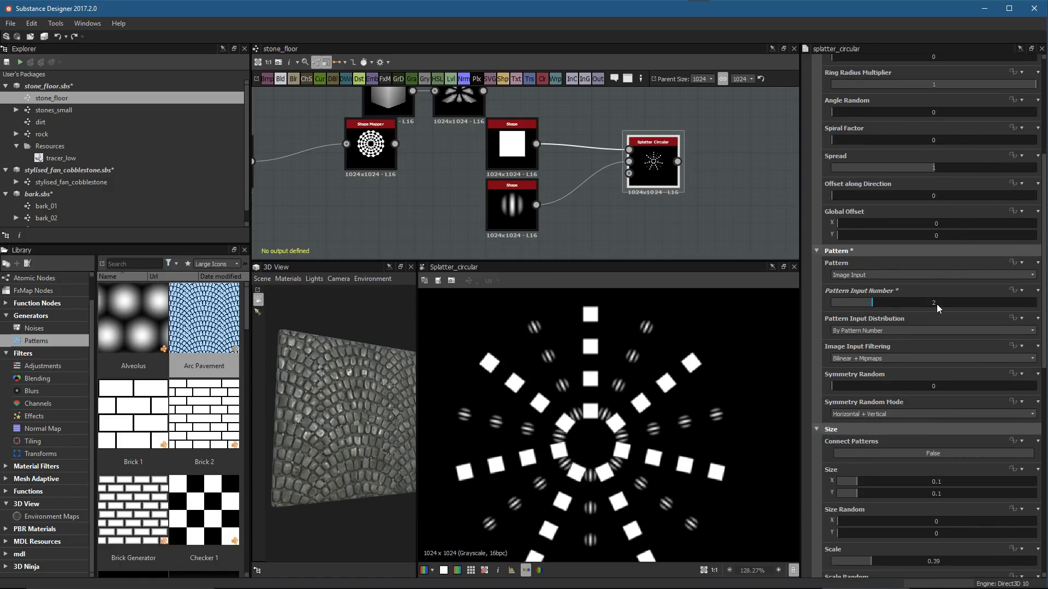
pyautogui.scroll(-9, 918, 302)
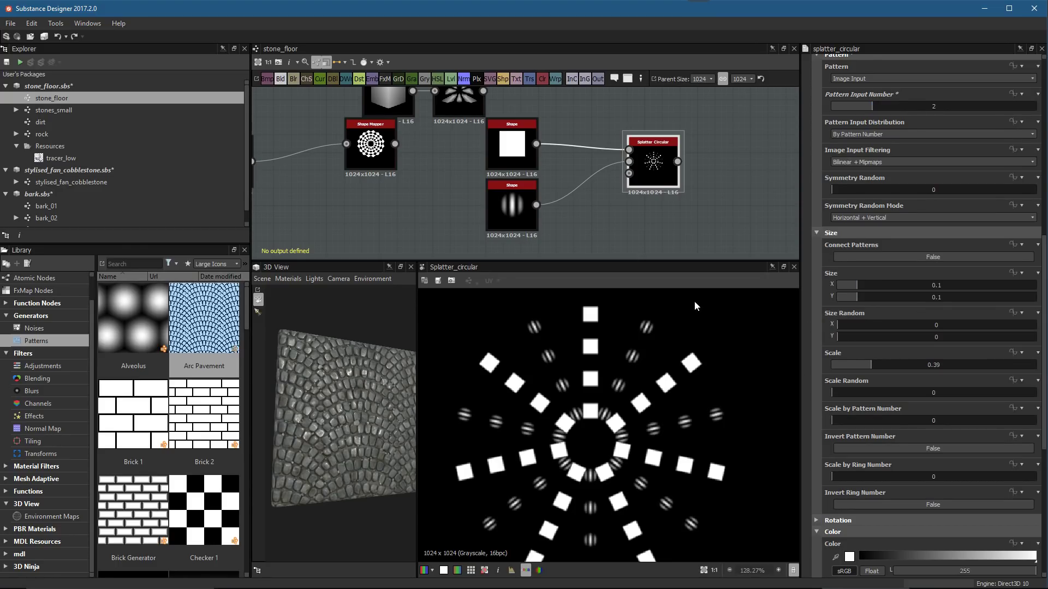
pyautogui.scroll(1, 701, 308)
pyautogui.scroll(1, 671, 184)
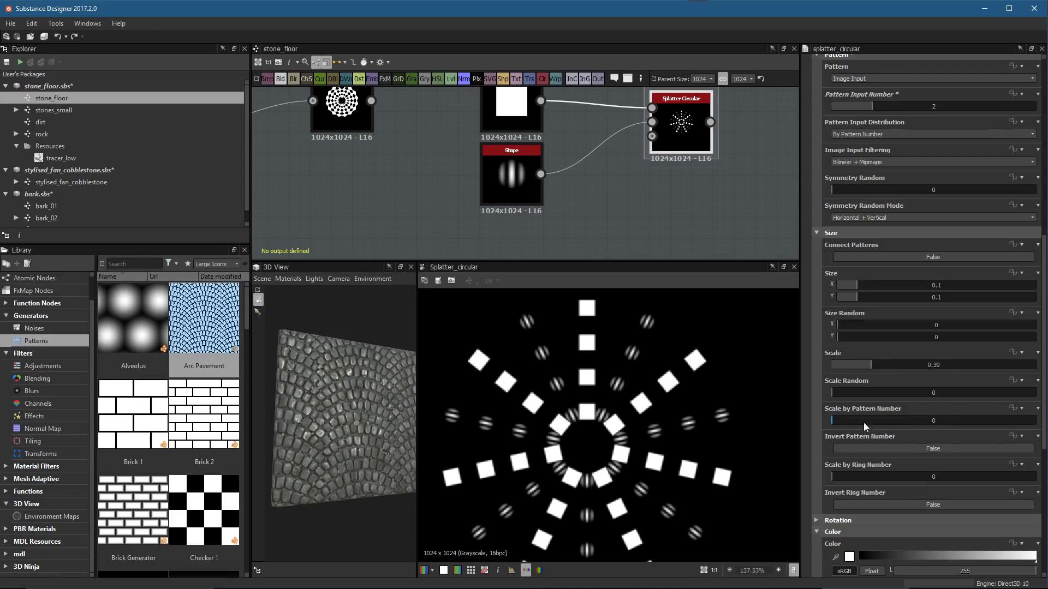
pyautogui.moveTo(844, 423); pyautogui.dragTo(821, 430)
pyautogui.moveTo(849, 476); pyautogui.dragTo(974, 481)
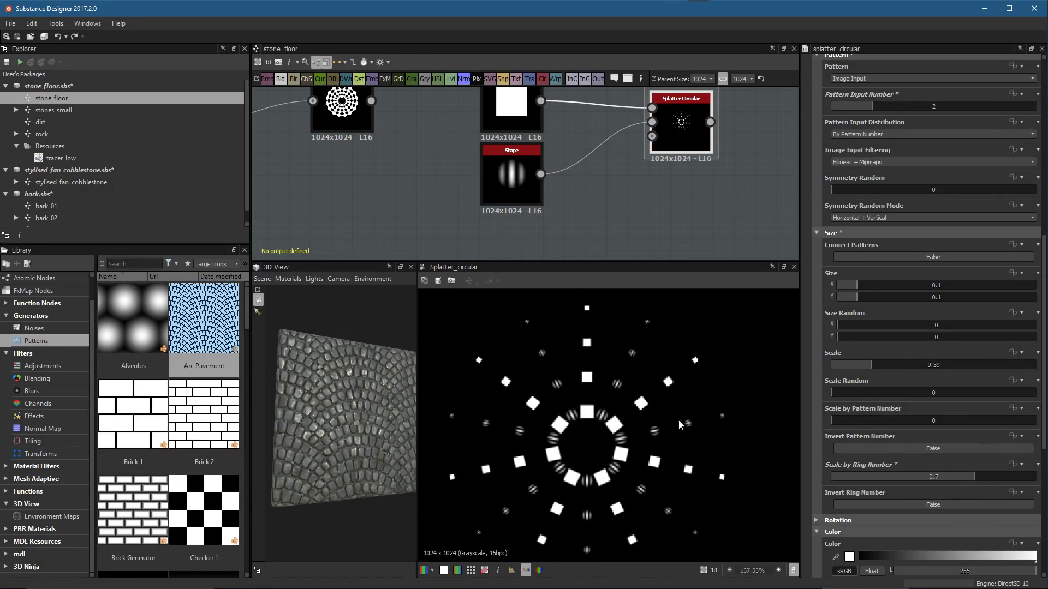
pyautogui.scroll(-2, 677, 399)
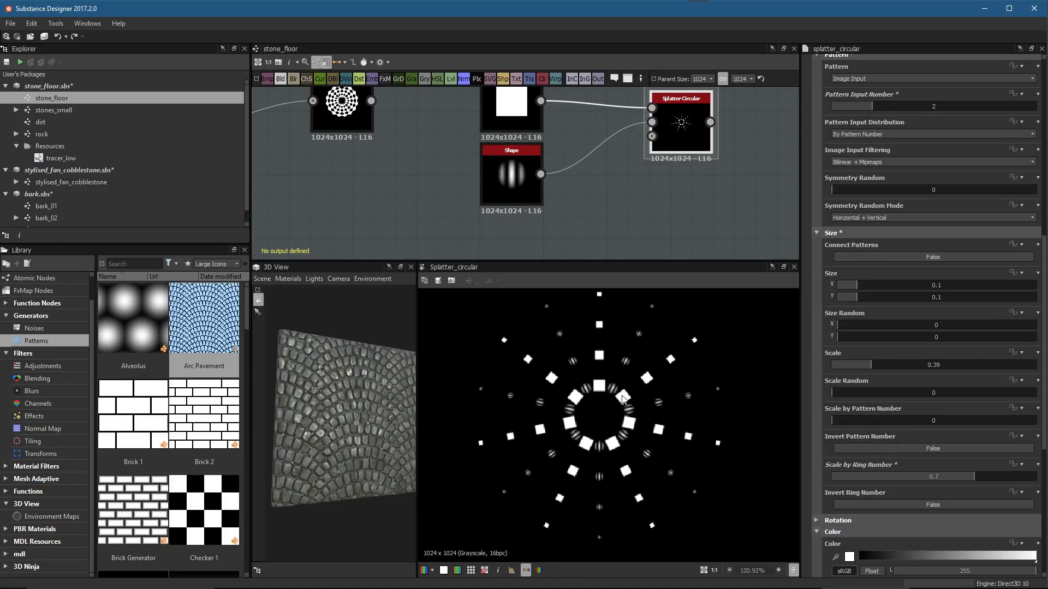
pyautogui.scroll(10, 623, 397)
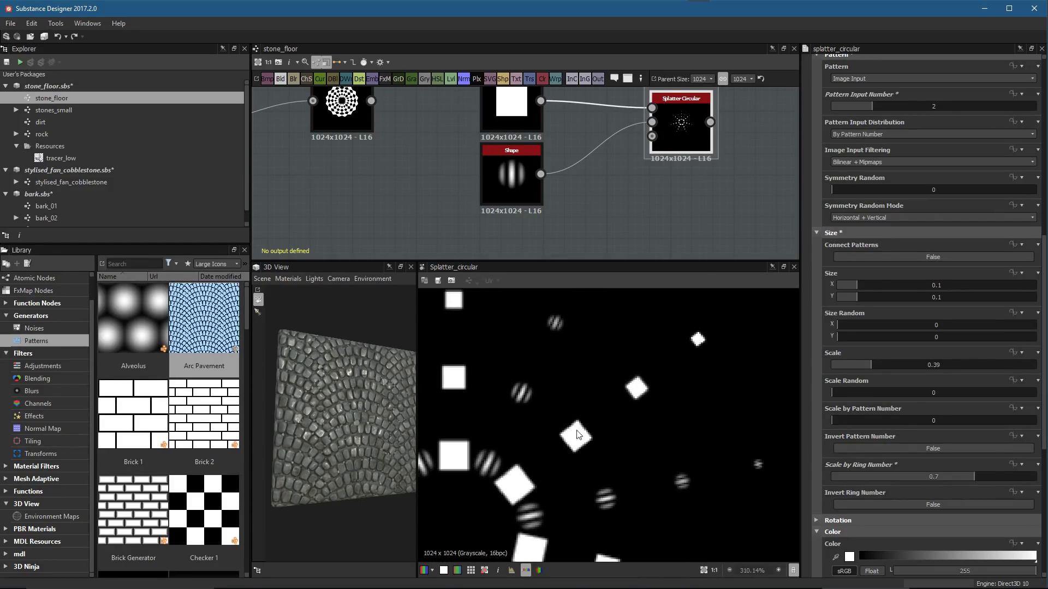
pyautogui.scroll(-10, 696, 415)
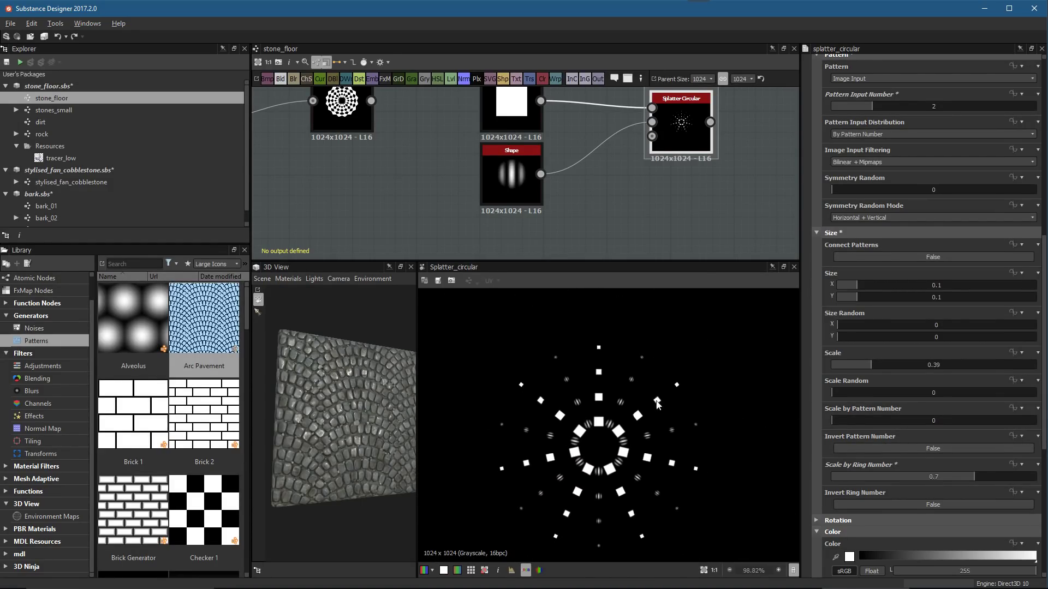
pyautogui.scroll(-1, 926, 418)
# Set the Splatter Circular's luminance by ring number to 1, keeping luminance by pattern number at 0, and inspect the rings
pyautogui.scroll(-4, 925, 418)
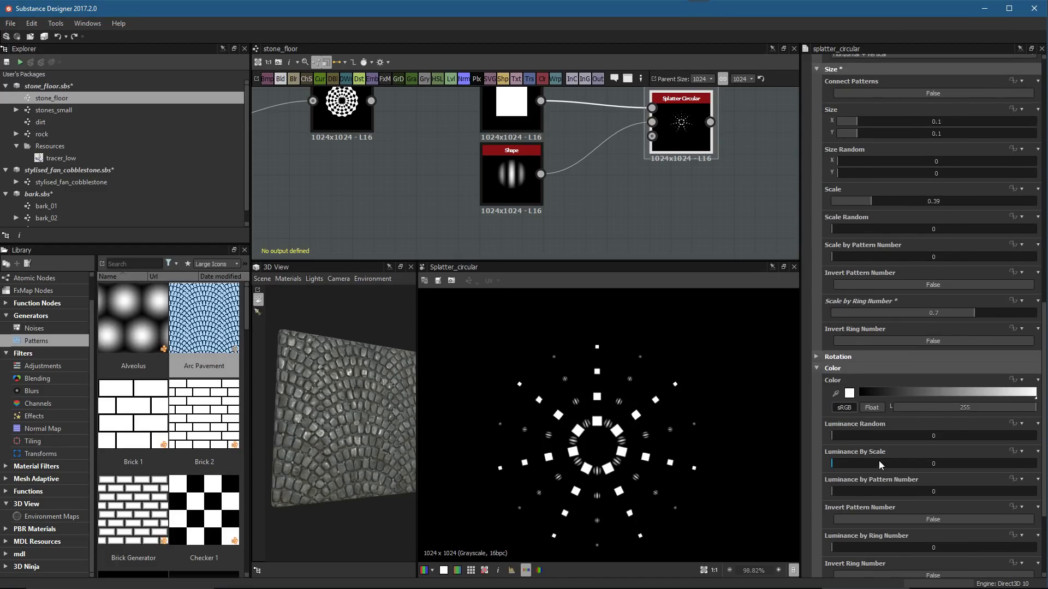
pyautogui.moveTo(702, 454); pyautogui.dragTo(701, 428, button='middle')
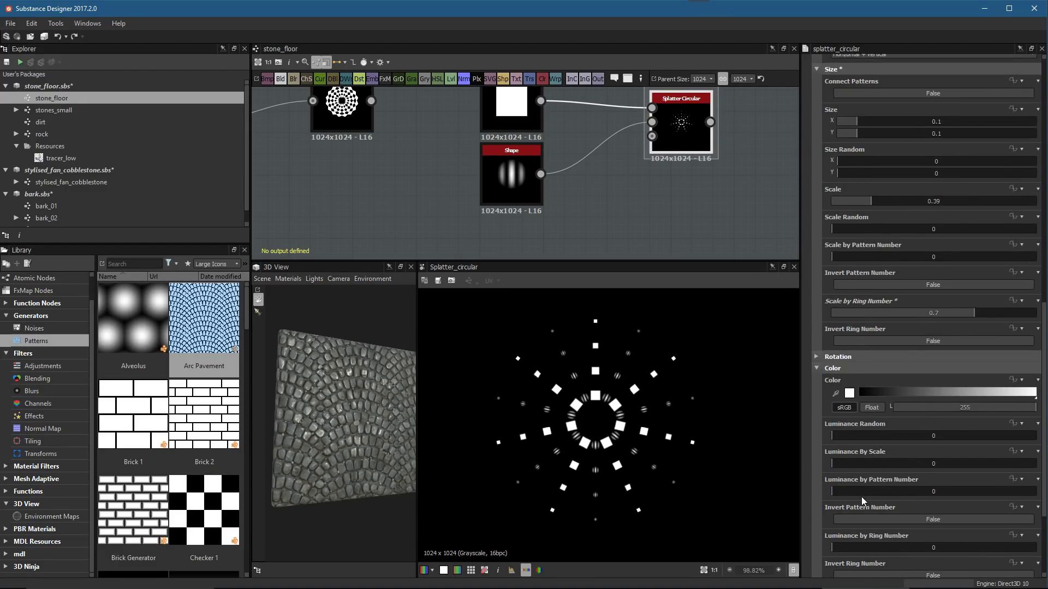
pyautogui.moveTo(855, 493); pyautogui.dragTo(816, 496)
pyautogui.moveTo(865, 548); pyautogui.dragTo(1037, 548)
pyautogui.scroll(5, 640, 440)
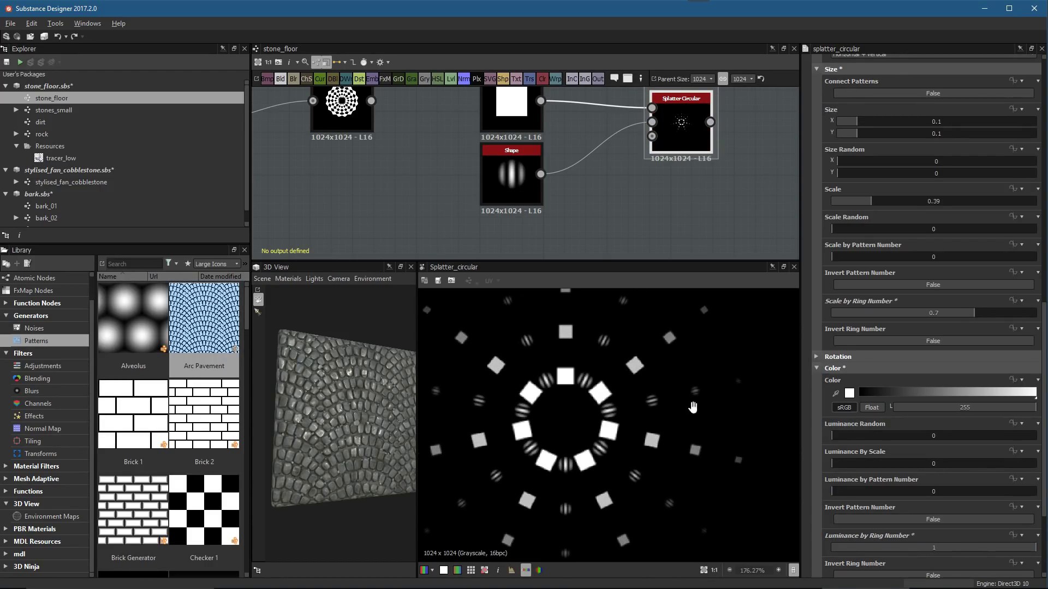
pyautogui.scroll(-10, 634, 413)
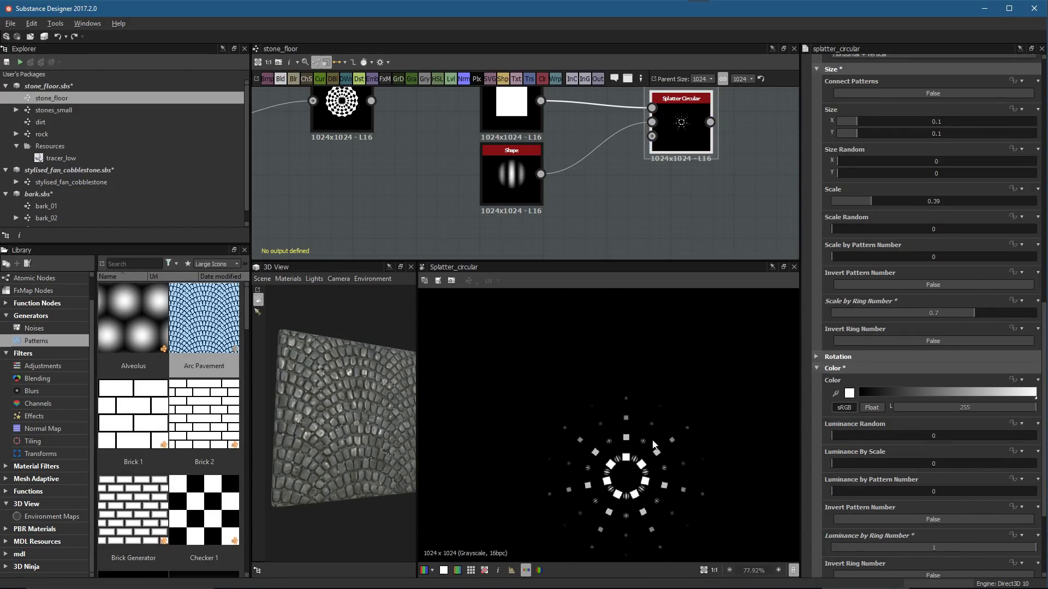
pyautogui.scroll(2, 628, 424)
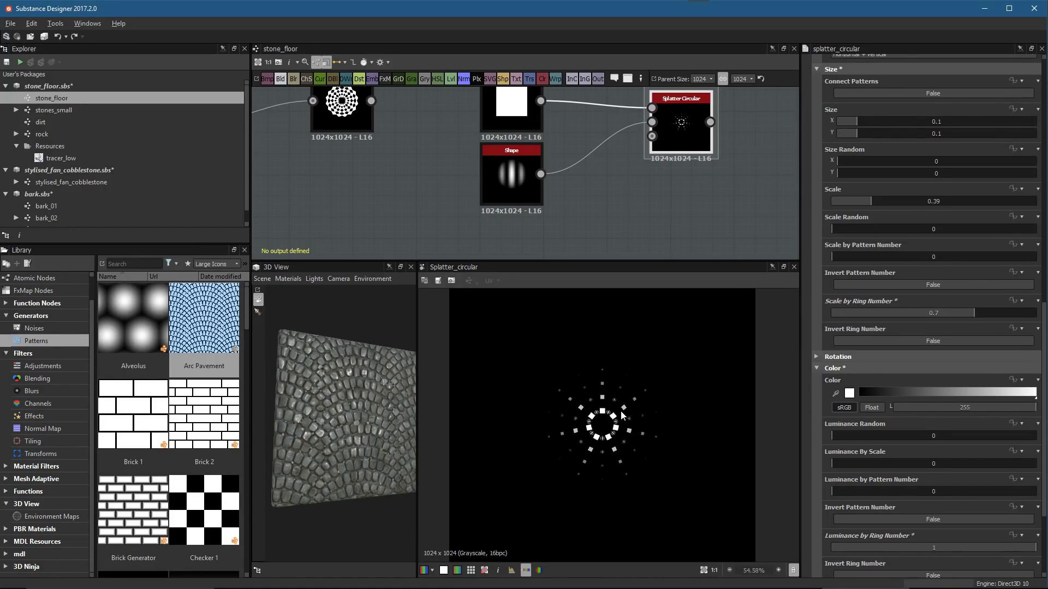
pyautogui.scroll(4, 616, 426)
pyautogui.scroll(3, 655, 504)
pyautogui.scroll(-2, 611, 438)
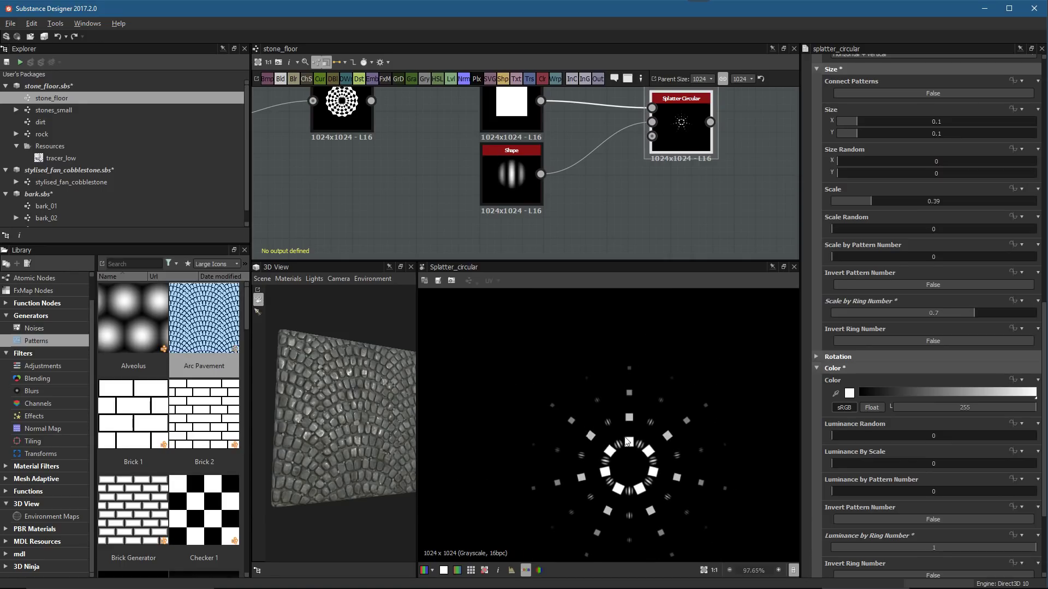
# Collapse the stylised_fan_cobblestone and bark packages and open the recent package splatter_circular_examples.sbs
pyautogui.scroll(-3, 613, 225)
pyautogui.scroll(-1, 561, 167)
pyautogui.moveTo(619, 207); pyautogui.dragTo(580, 189, button='middle')
pyautogui.scroll(2, 562, 187)
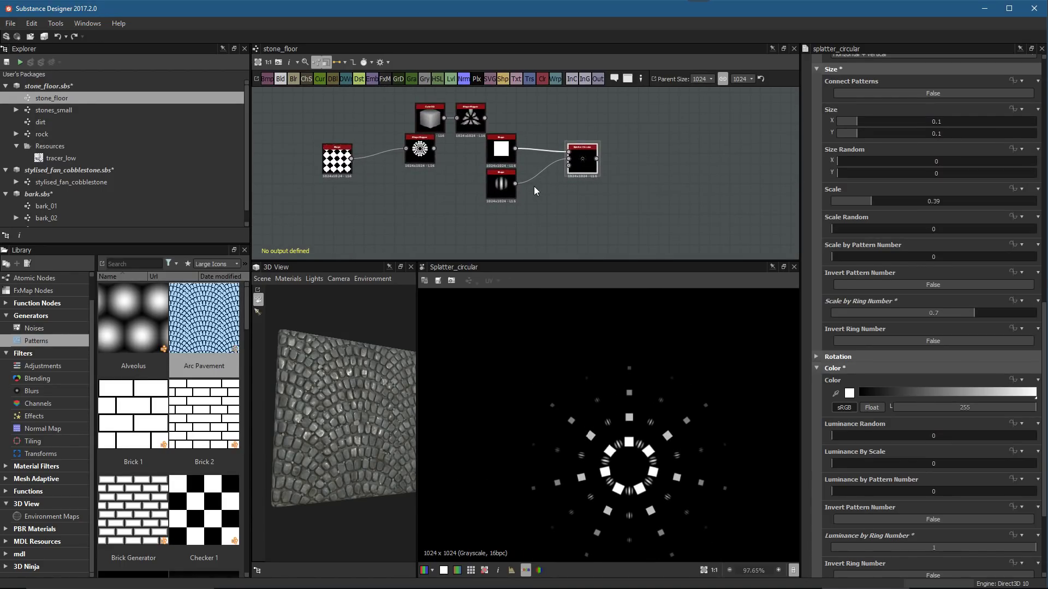
pyautogui.click(6, 170)
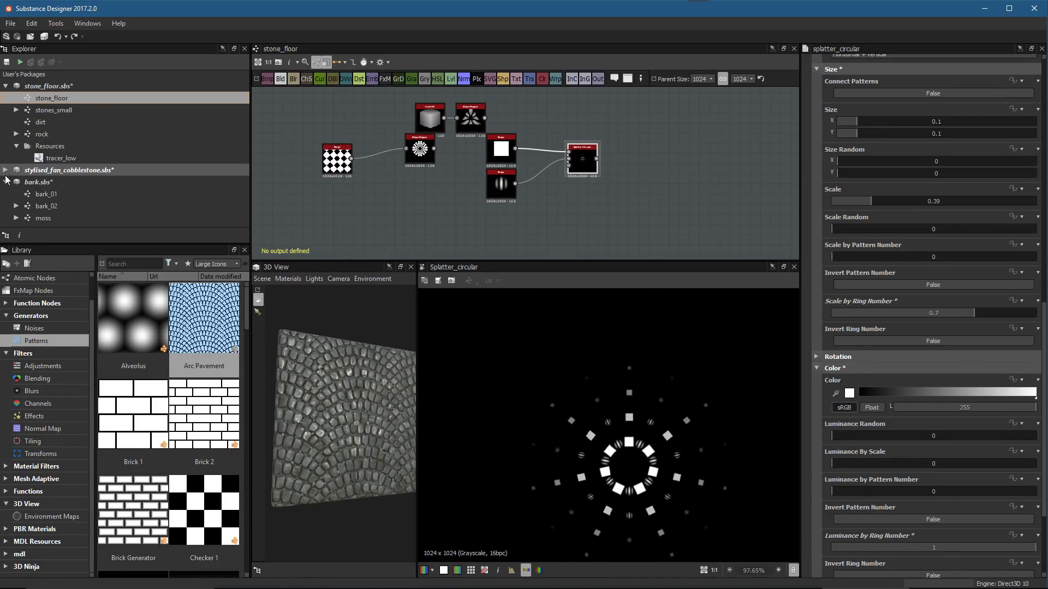
pyautogui.click(5, 182)
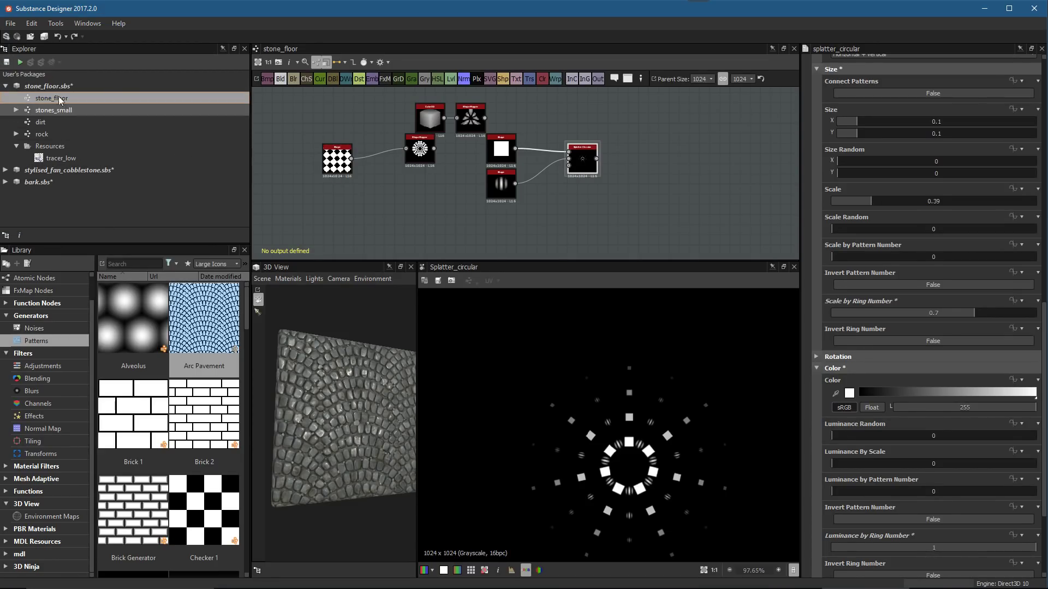
pyautogui.click(9, 23)
pyautogui.moveTo(40, 80)
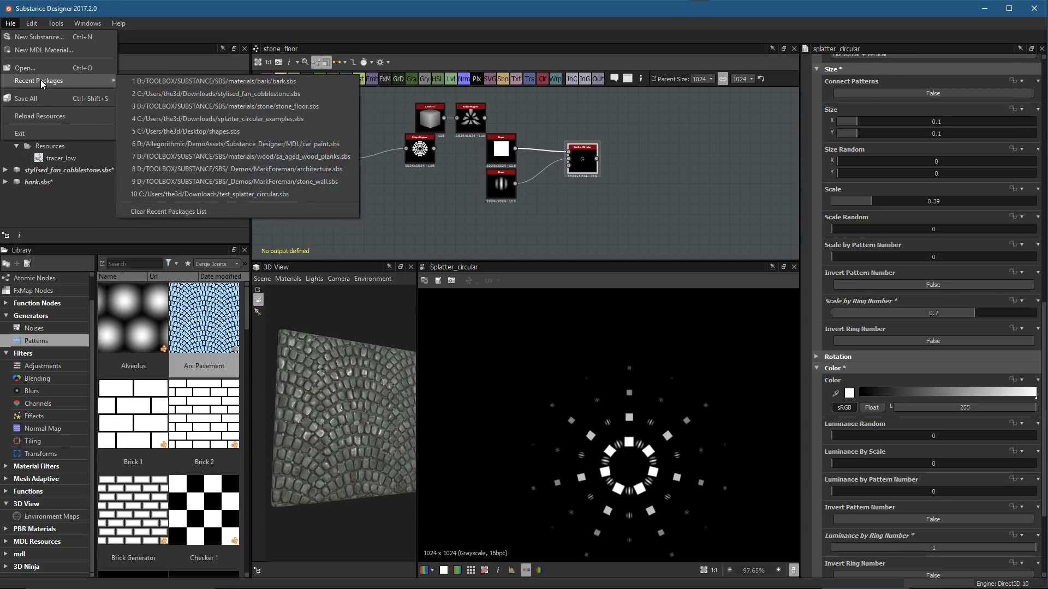
pyautogui.click(238, 120)
# Display the first Splatter Circular example of New_Graph in the 2D view and examine its whole pattern
pyautogui.click(445, 164)
pyautogui.scroll(4, 461, 157)
pyautogui.moveTo(460, 156); pyautogui.dragTo(559, 182, button='middle')
pyautogui.doubleClick(429, 152)
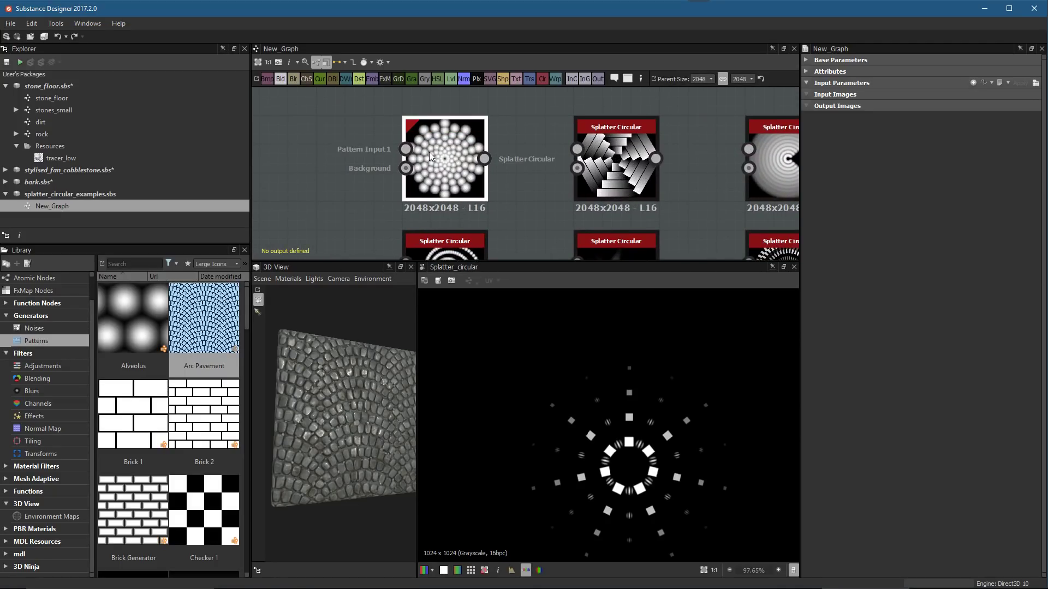
pyautogui.scroll(-4, 546, 360)
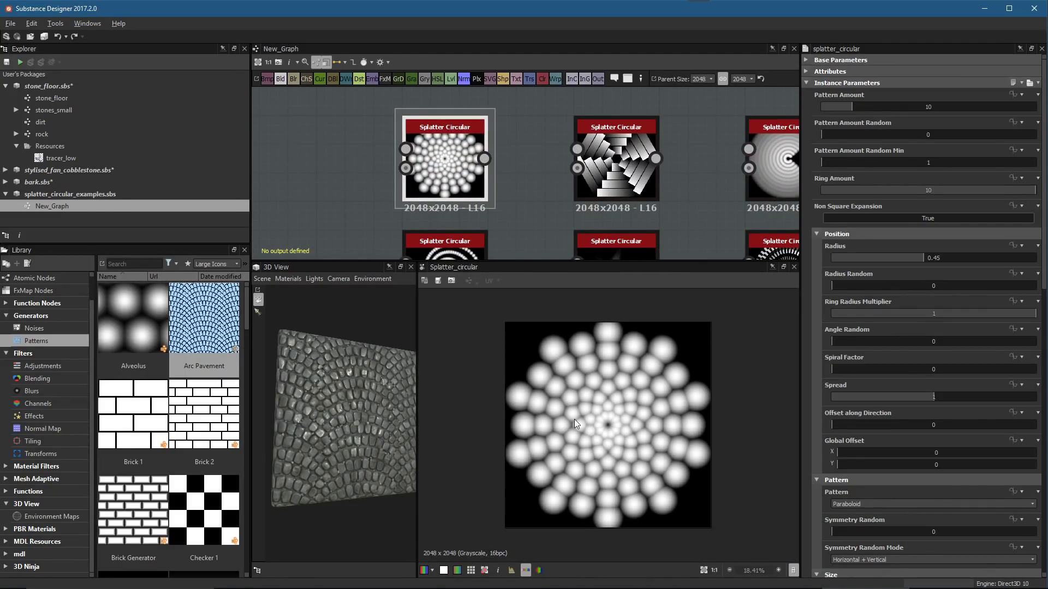
# Collapse the first Splatter Circular example's Position, Pattern, Size and Color parameters, leaving its Rotation parameters expanded
pyautogui.scroll(2, 486, 145)
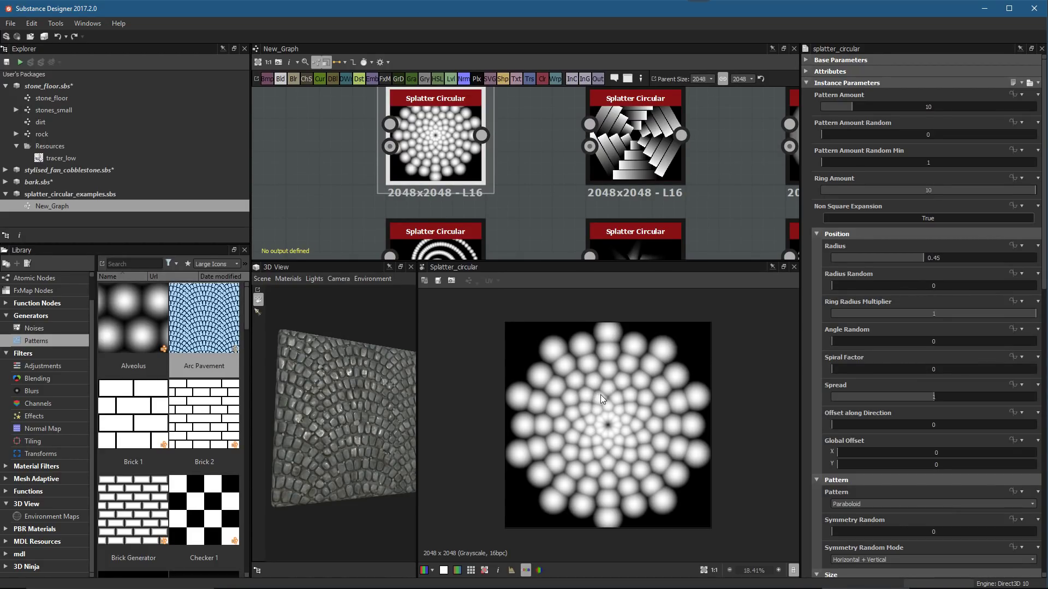
pyautogui.scroll(-10, 920, 381)
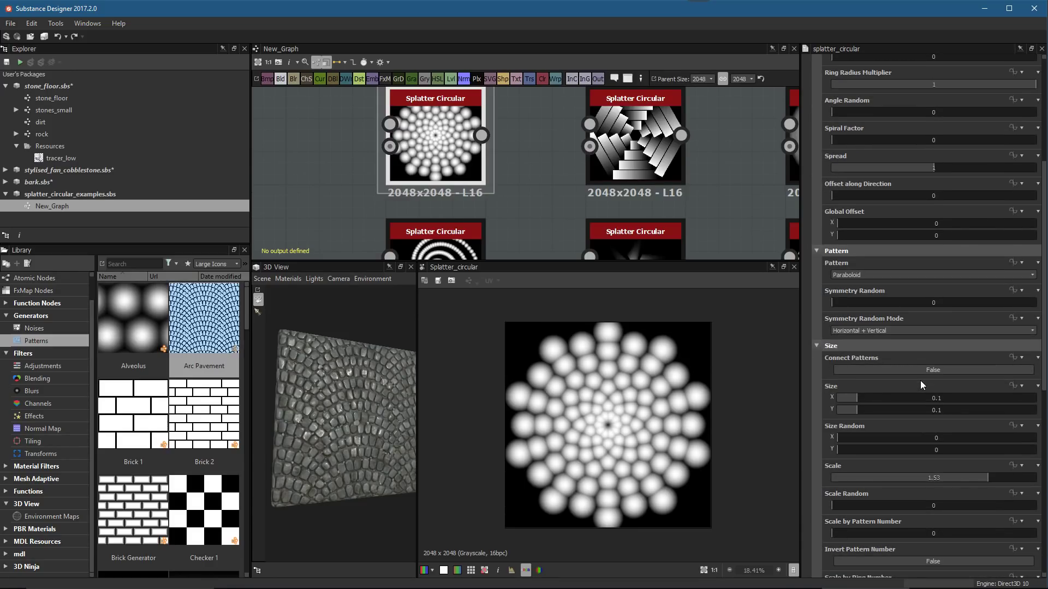
pyautogui.scroll(-1, 921, 381)
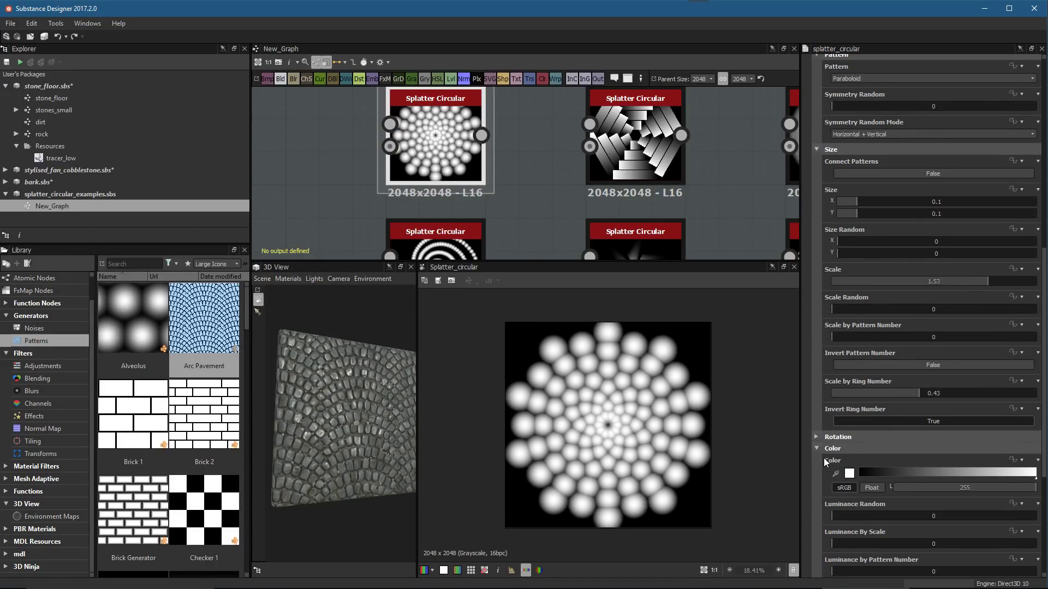
pyautogui.click(826, 457)
pyautogui.click(817, 276)
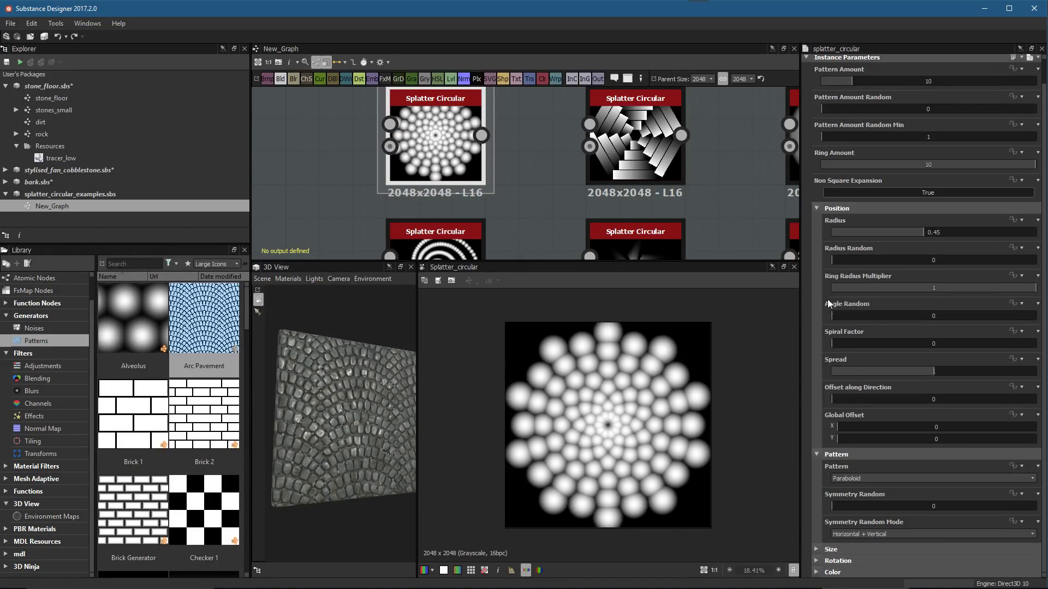
pyautogui.click(820, 211)
pyautogui.click(817, 246)
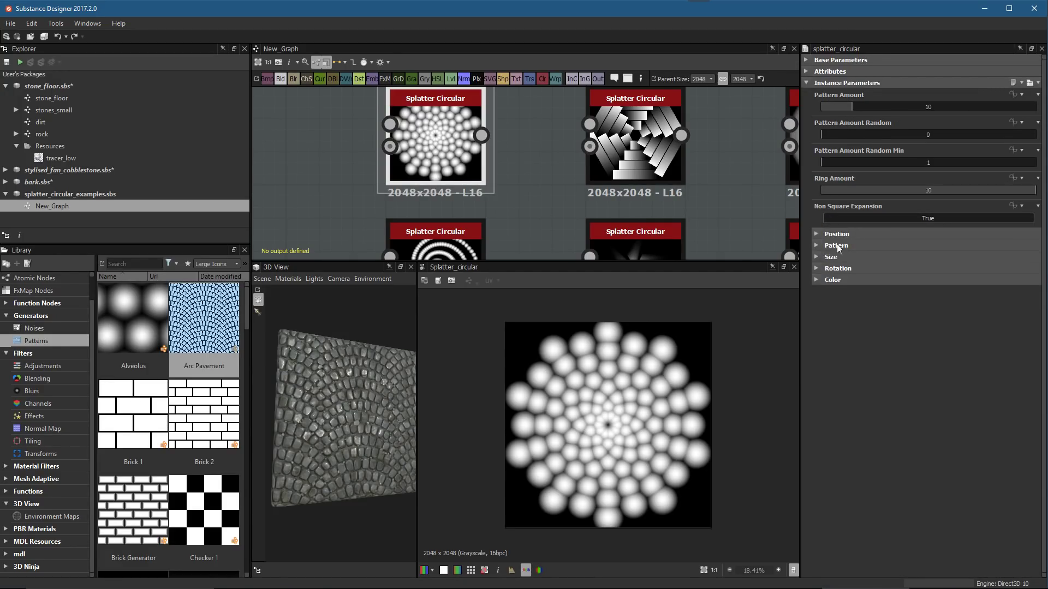
pyautogui.click(817, 268)
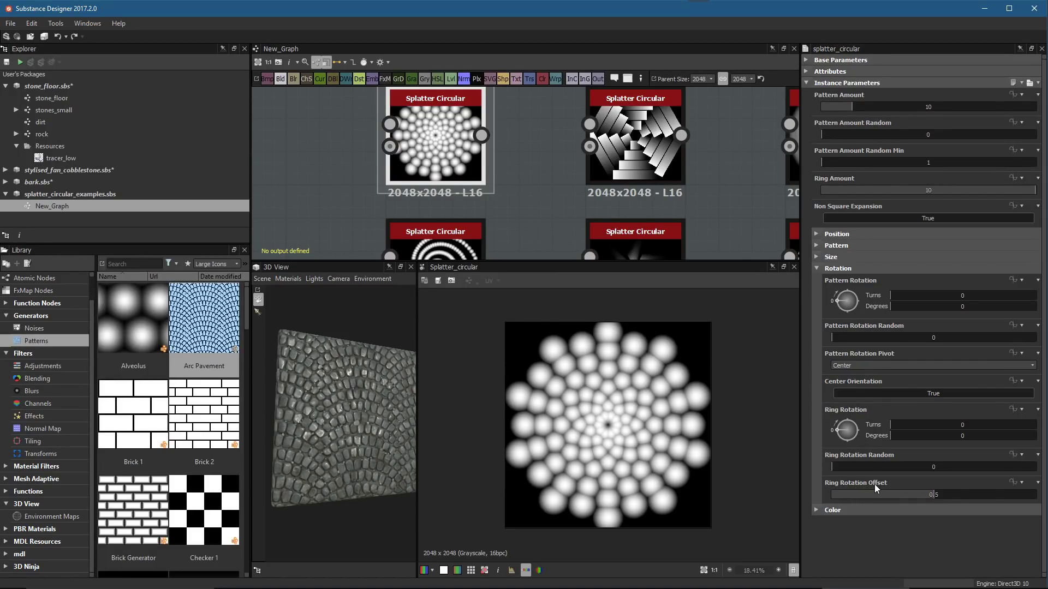
# Try a Ring Rotation Offset of 0 on the first Splatter Circular example
pyautogui.scroll(7, 672, 462)
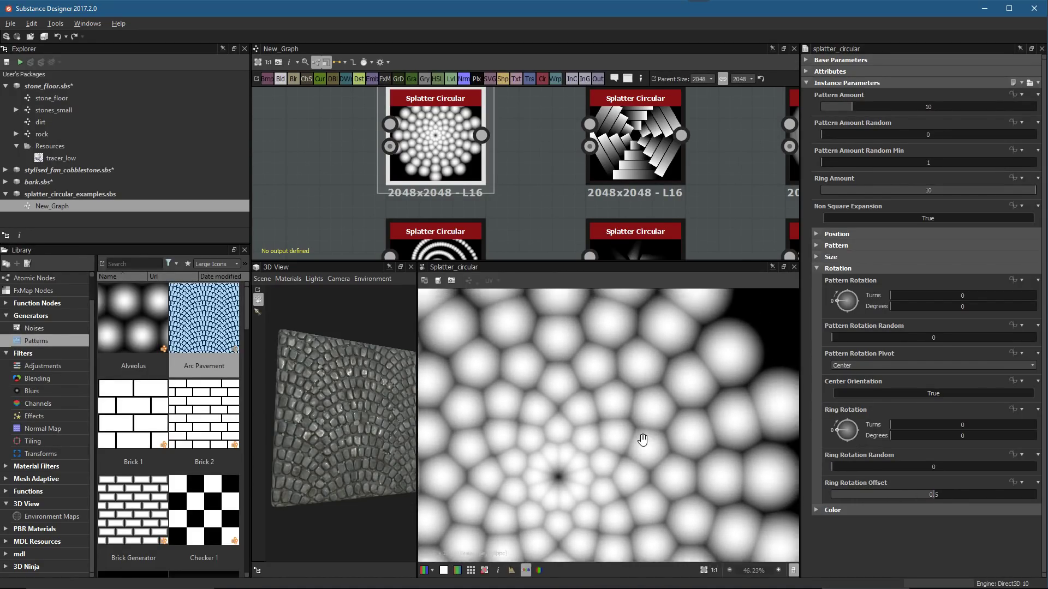
pyautogui.moveTo(667, 434); pyautogui.dragTo(641, 432, button='middle')
pyautogui.moveTo(870, 494); pyautogui.dragTo(824, 489)
pyautogui.press('f')
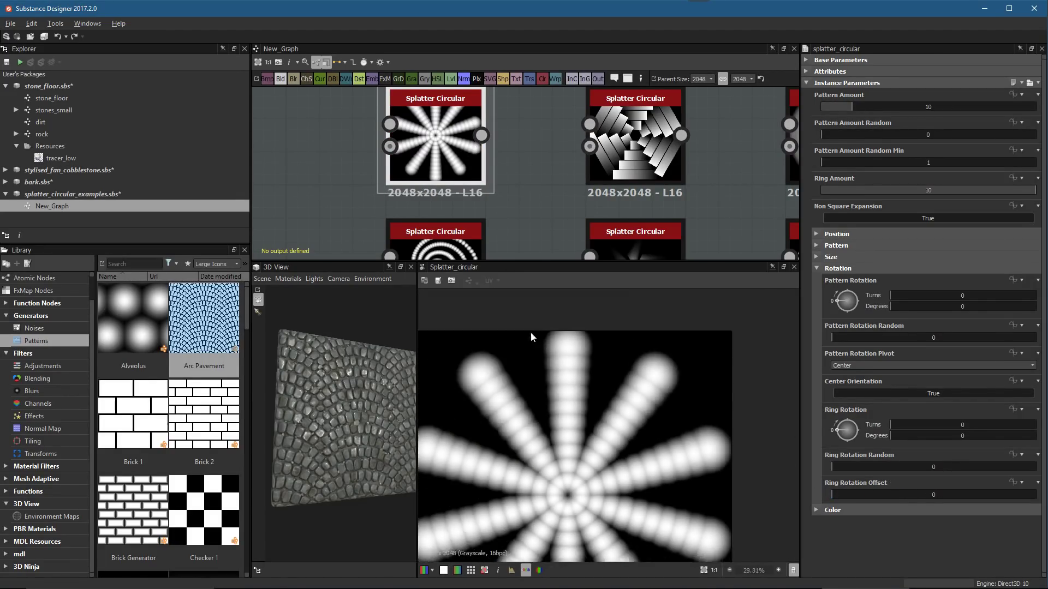
# Set the first example's Ring Rotation Offset to 0.5 and inspect how its rings interlock
pyautogui.moveTo(847, 497); pyautogui.dragTo(935, 499)
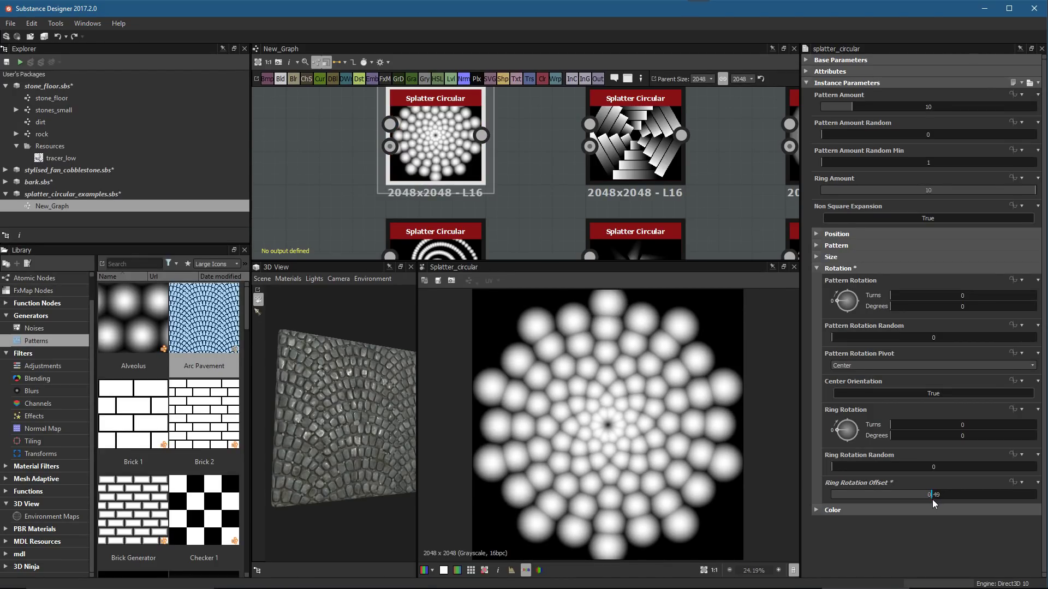
pyautogui.scroll(1, 715, 408)
pyautogui.scroll(6, 704, 410)
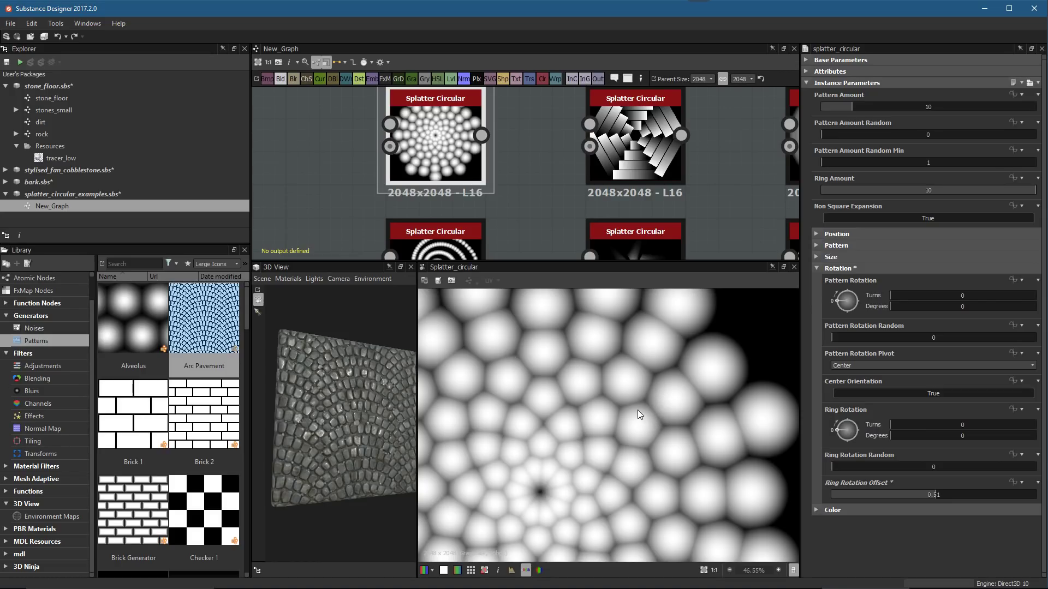
pyautogui.moveTo(951, 494)
pyautogui.mouseDown()
pyautogui.moveTo(997, 503)
pyautogui.moveTo(873, 495)
pyautogui.moveTo(933, 502)
pyautogui.mouseUp()
pyautogui.scroll(-5, 671, 475)
pyautogui.scroll(2, 552, 408)
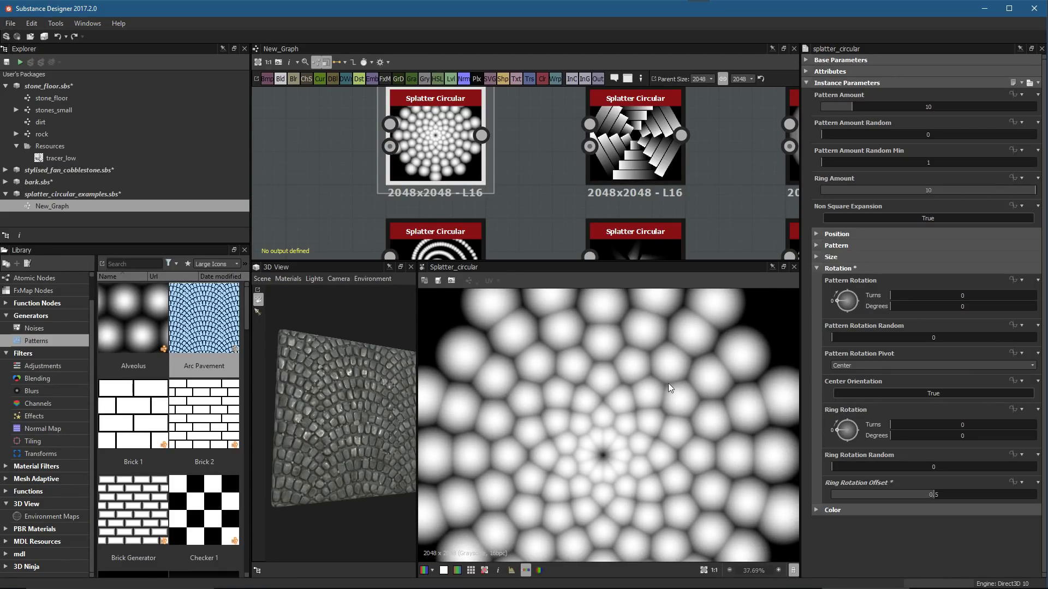
pyautogui.scroll(-2, 624, 434)
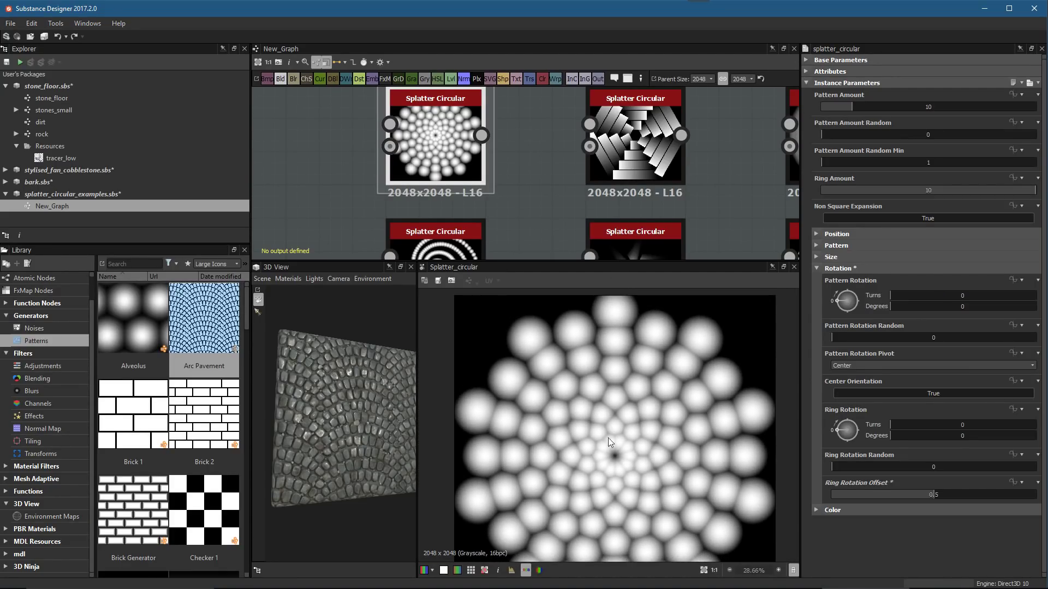
pyautogui.scroll(2, 655, 420)
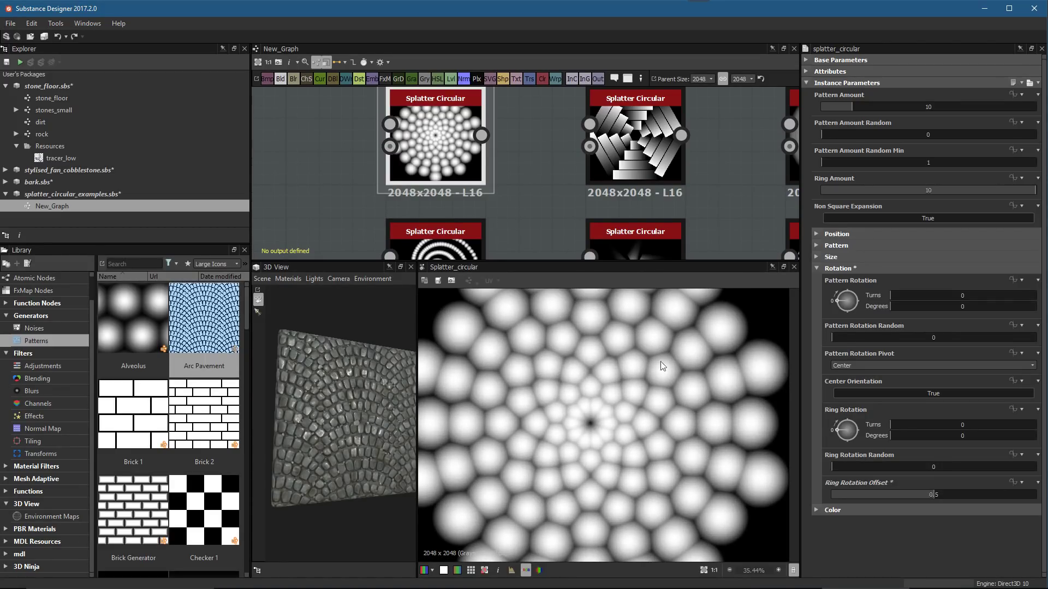
pyautogui.scroll(2, 677, 399)
pyautogui.scroll(-4, 628, 391)
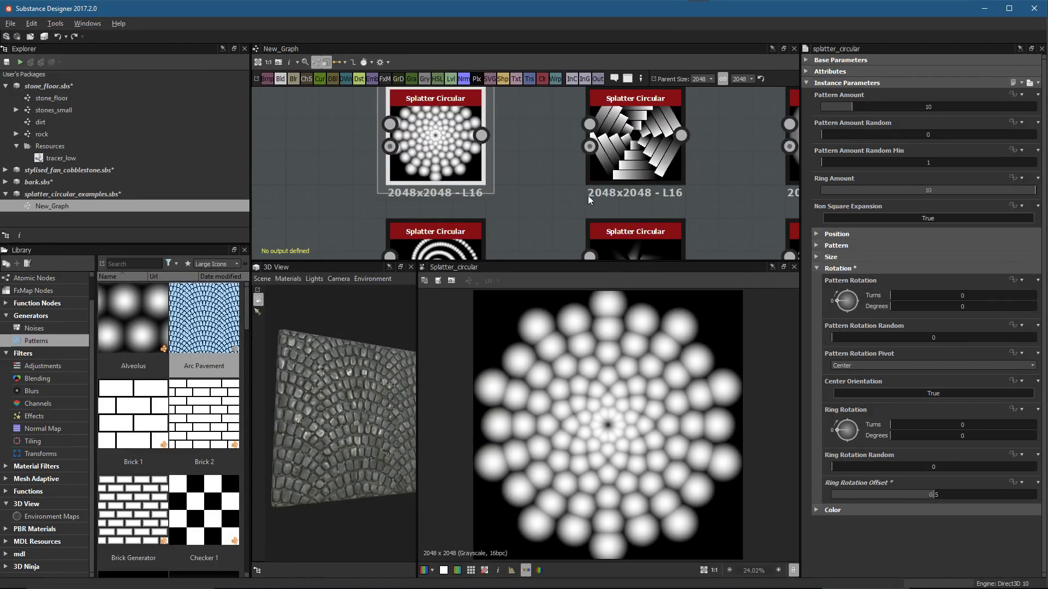
# Display the second Splatter Circular example of the upper row in the 2D view and expand its Pattern parameters
pyautogui.scroll(-3, 494, 107)
pyautogui.scroll(2, 456, 155)
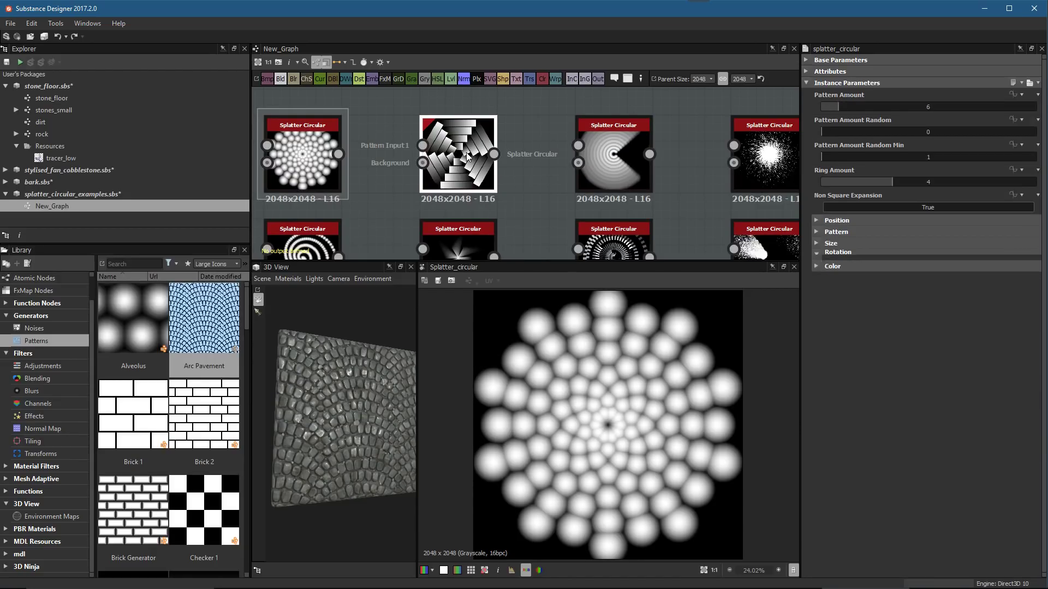
pyautogui.click(466, 155)
pyautogui.scroll(-1, 659, 465)
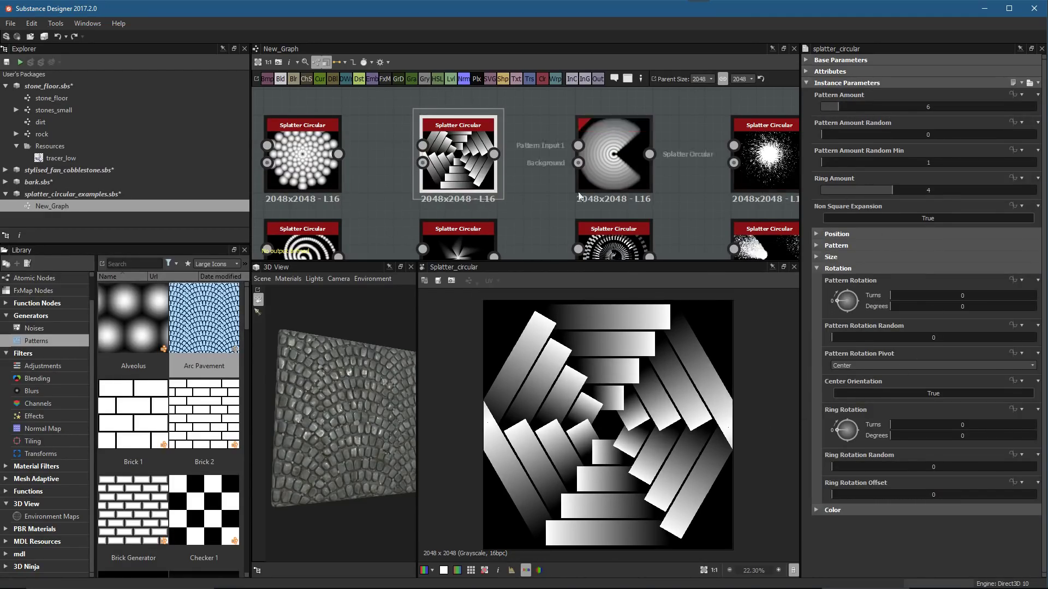
pyautogui.click(817, 245)
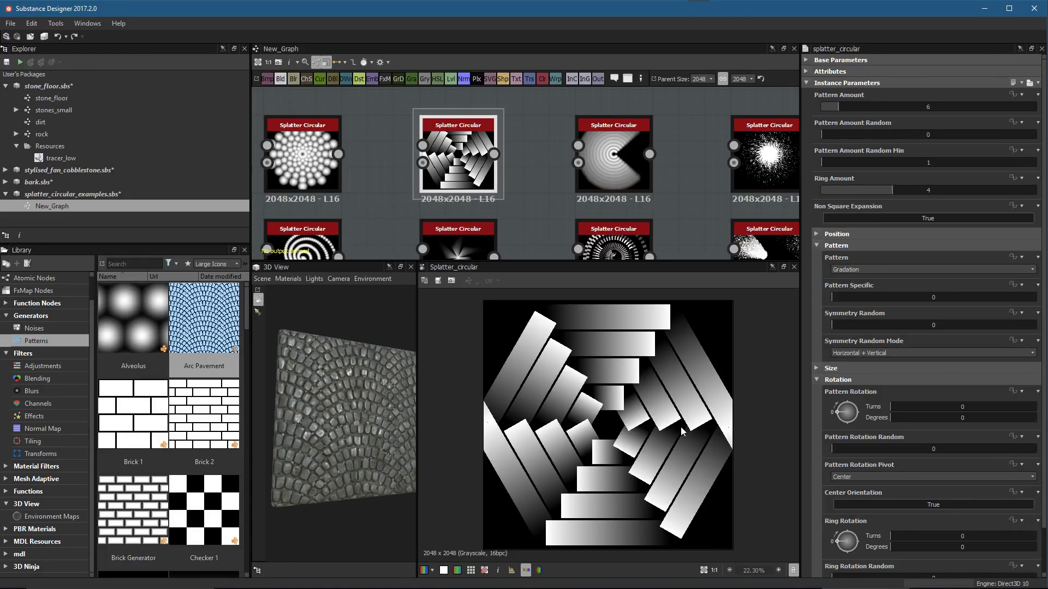
pyautogui.scroll(-1, 650, 428)
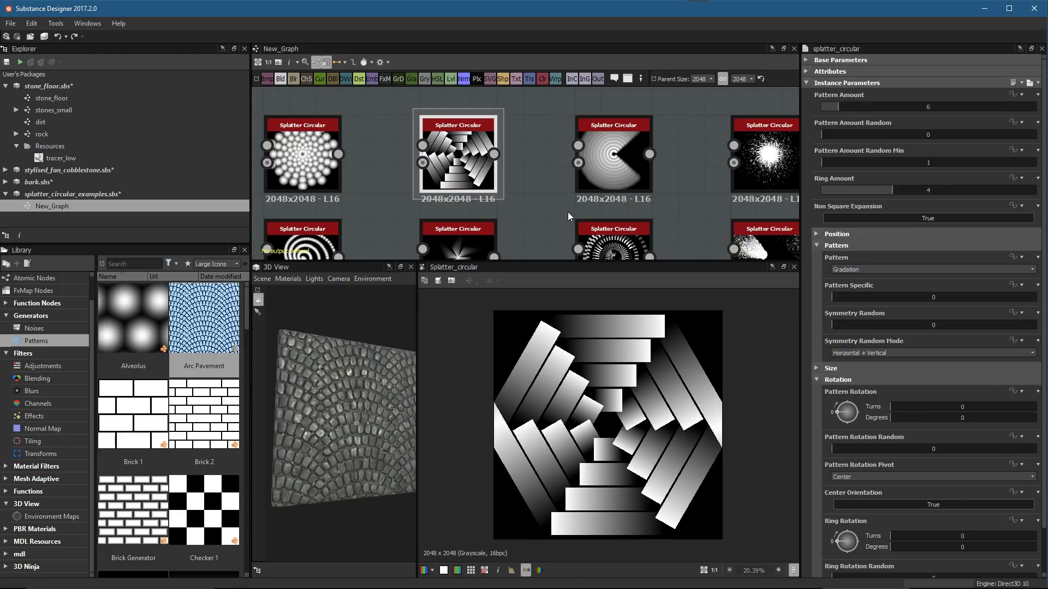
# Display the third Splatter Circular example of the upper row, the open concentric rings, in the 2D view
pyautogui.scroll(3, 404, 123)
pyautogui.moveTo(744, 221); pyautogui.dragTo(598, 198, button='middle')
pyautogui.doubleClick(595, 158)
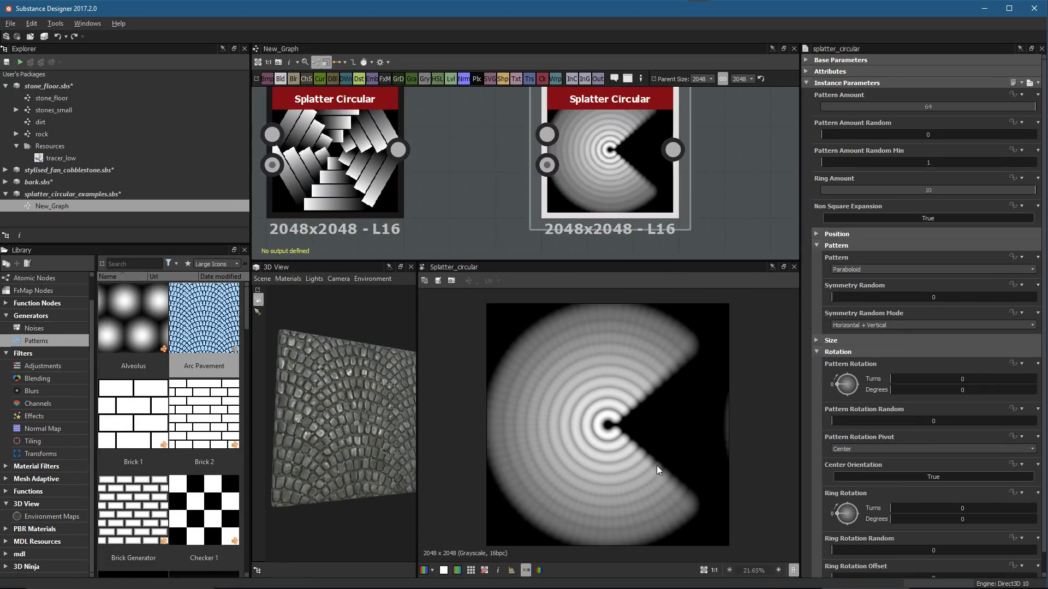
# Expand the third example's Position parameters, try a Spread of 1.01 and set it to 0.69
pyautogui.click(816, 247)
pyautogui.click(817, 237)
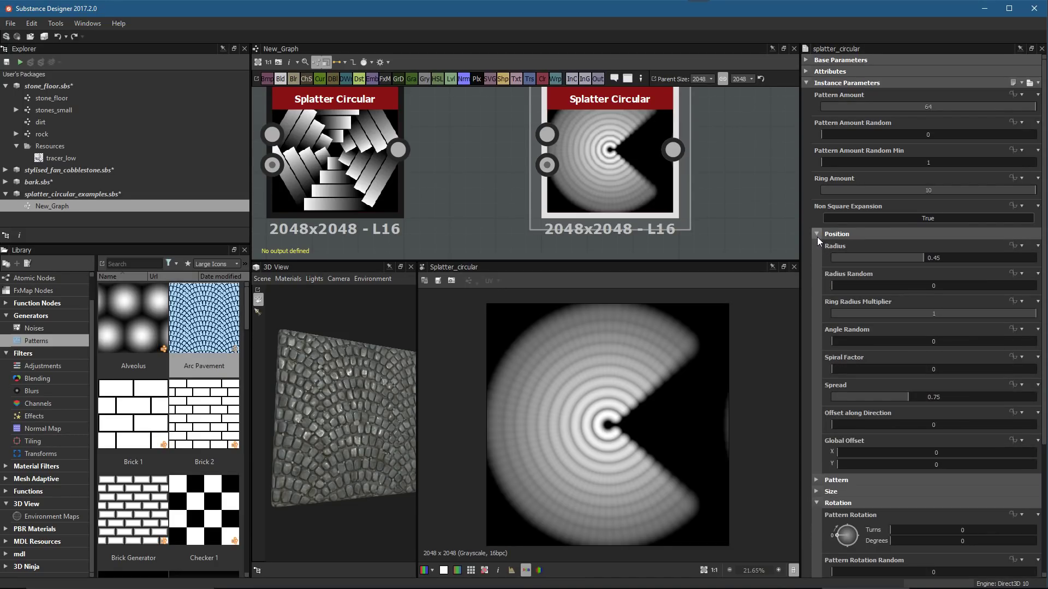
pyautogui.moveTo(908, 397); pyautogui.dragTo(934, 403)
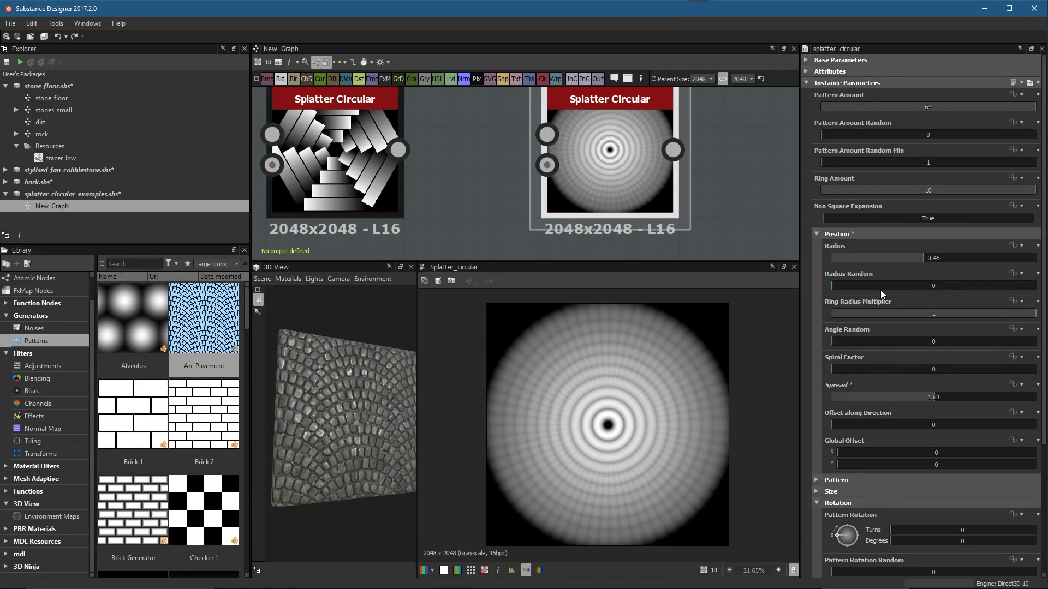
pyautogui.moveTo(923, 398); pyautogui.dragTo(902, 408)
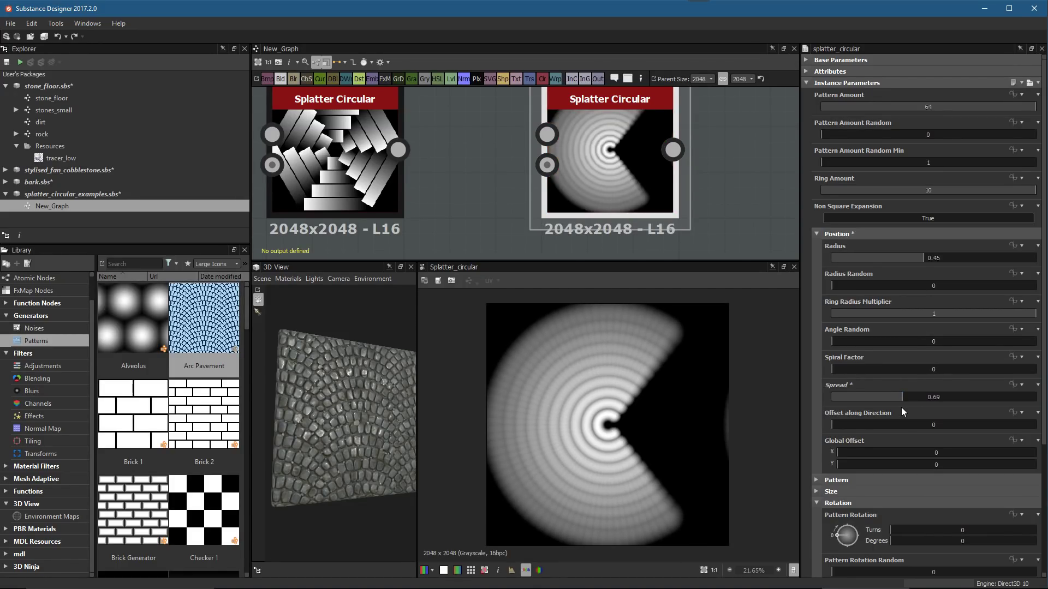
# Display the fourth Splatter Circular example, the particle burst, and enlarge the 2D view pane slightly
pyautogui.scroll(-4, 609, 256)
pyautogui.scroll(4, 612, 186)
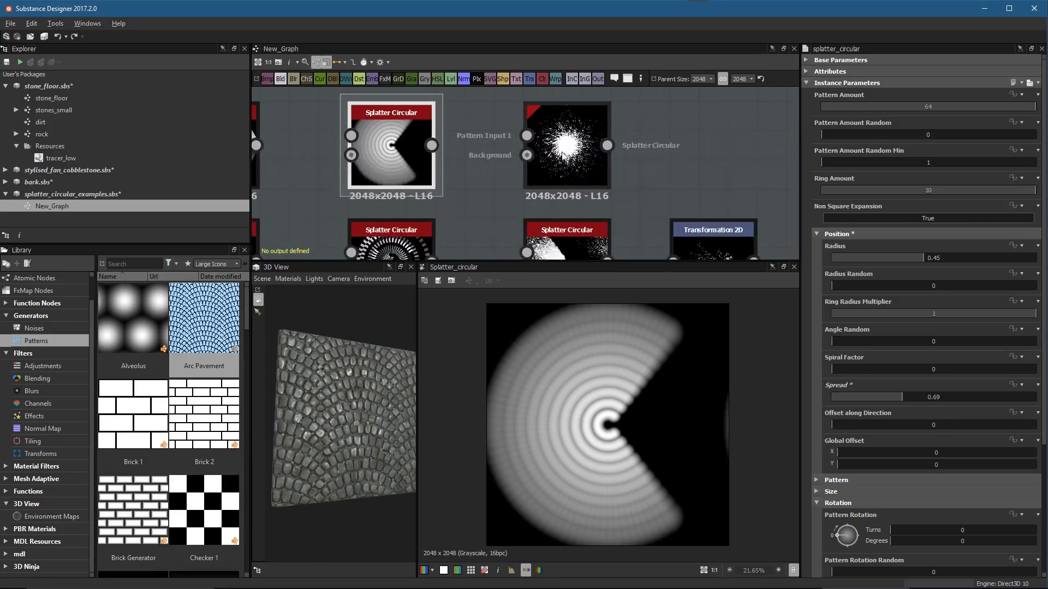
pyautogui.moveTo(612, 189); pyautogui.dragTo(594, 223, button='middle')
pyautogui.click(562, 165)
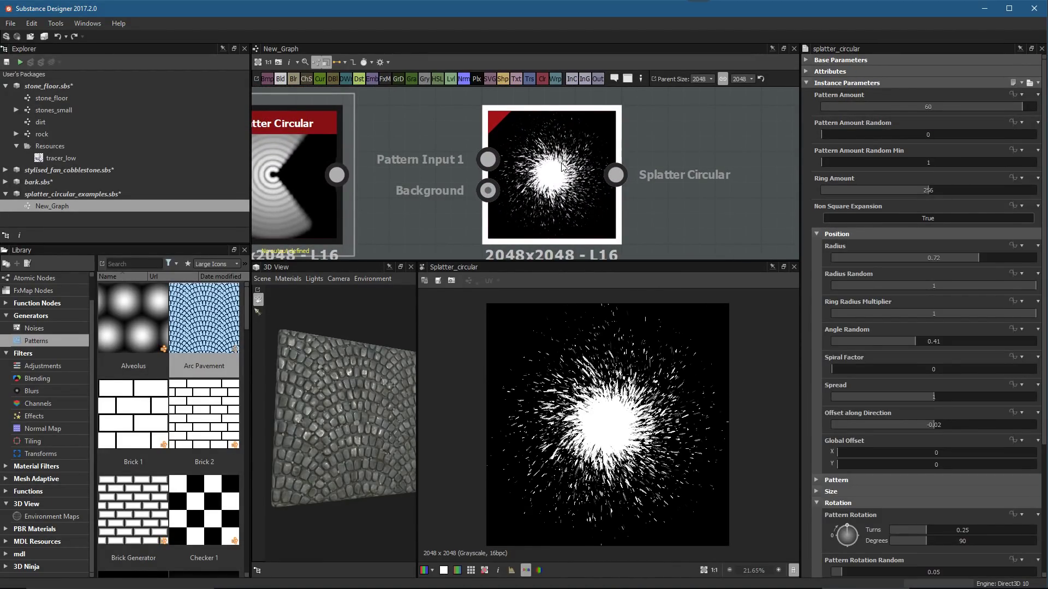
pyautogui.scroll(2, 611, 425)
pyautogui.moveTo(625, 261); pyautogui.dragTo(625, 235)
pyautogui.scroll(-1, 574, 181)
pyautogui.moveTo(574, 181); pyautogui.dragTo(579, 159, button='middle')
pyautogui.scroll(1, 614, 372)
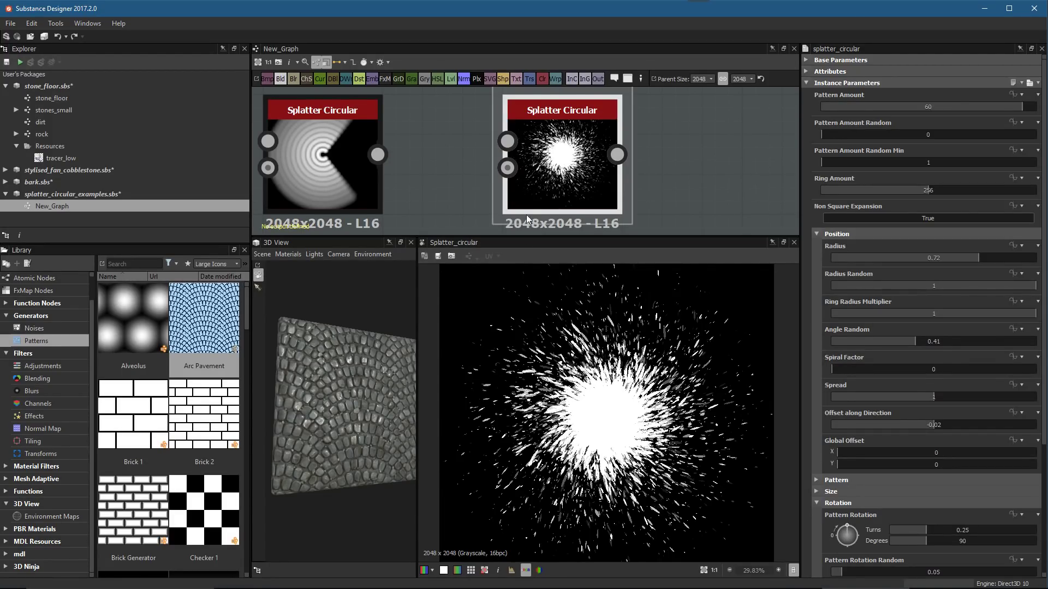
# Move the particle burst node slightly away from the third example and review its Position and Rotation parameters
pyautogui.scroll(-2, 559, 174)
pyautogui.moveTo(559, 149); pyautogui.dragTo(591, 152)
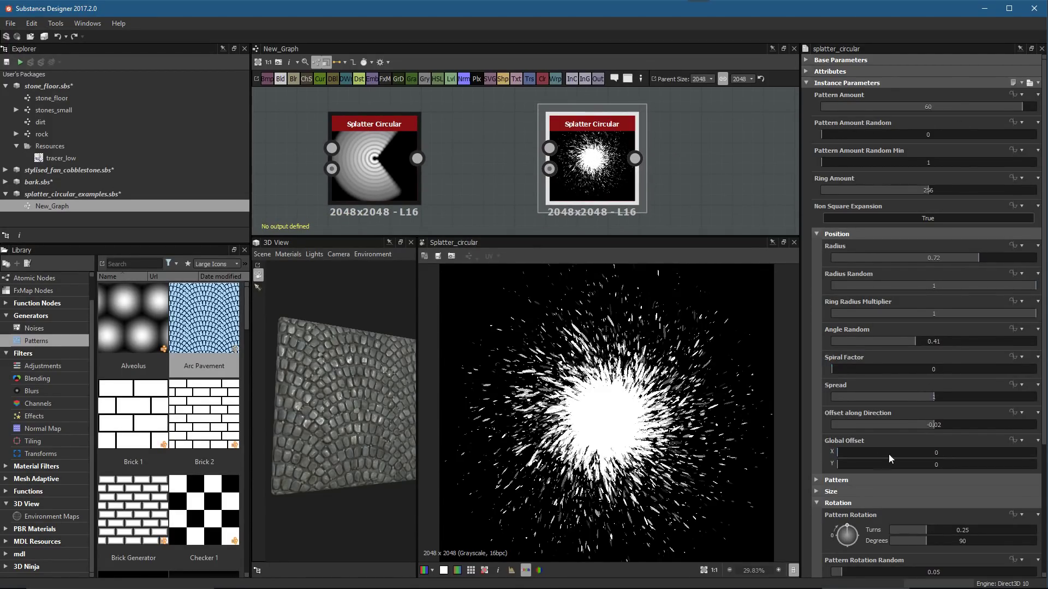
pyautogui.scroll(-5, 887, 463)
pyautogui.scroll(2, 618, 436)
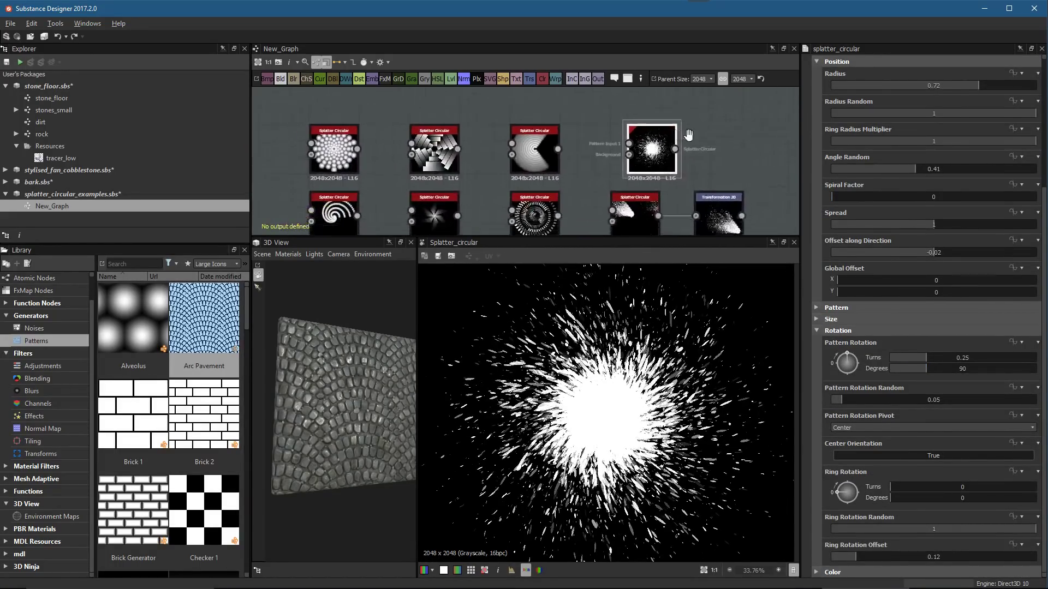
# Display the second row's spiral example and its star-shaped example one after the other in the 2D view
pyautogui.scroll(3, 546, 169)
pyautogui.doubleClick(524, 179)
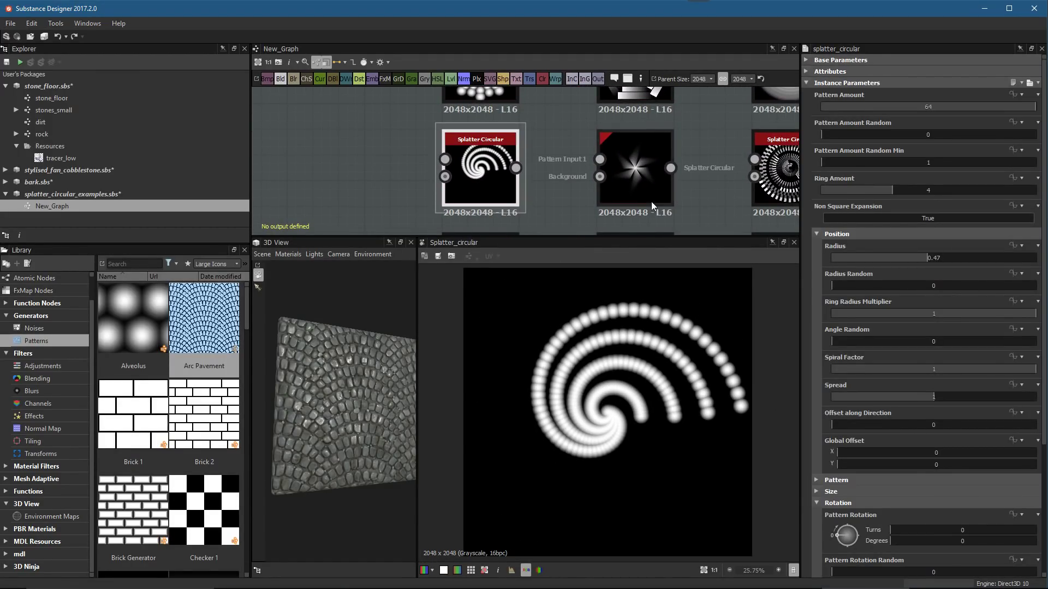
pyautogui.doubleClick(640, 172)
pyautogui.scroll(1, 662, 311)
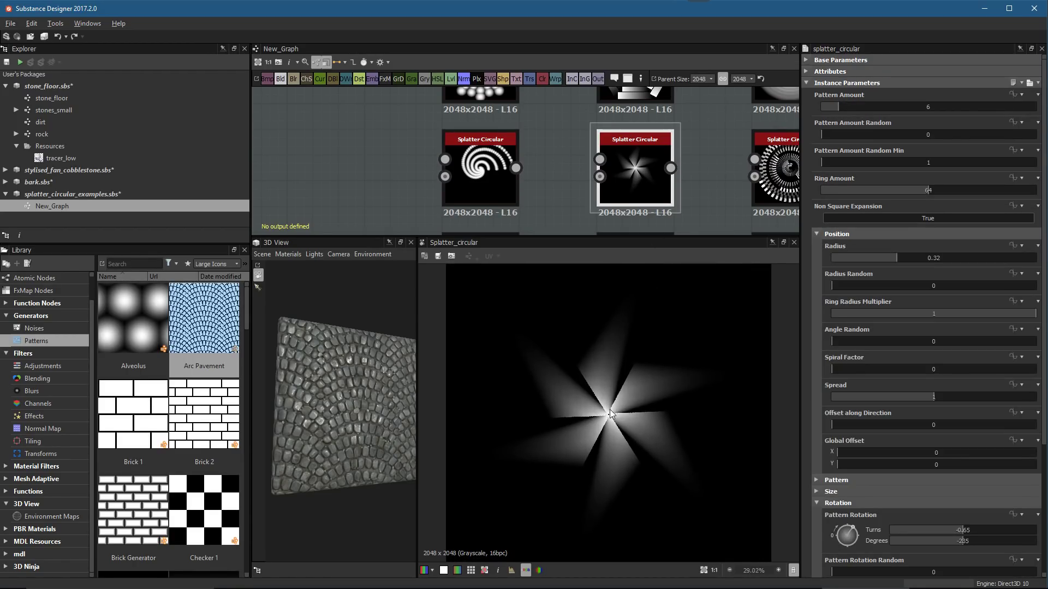
# Display the second row's Splatter Circular example with rings of small rectangles in the 2D view
pyautogui.moveTo(722, 196); pyautogui.dragTo(506, 182, button='middle')
pyautogui.doubleClick(573, 176)
pyautogui.scroll(-1, 680, 454)
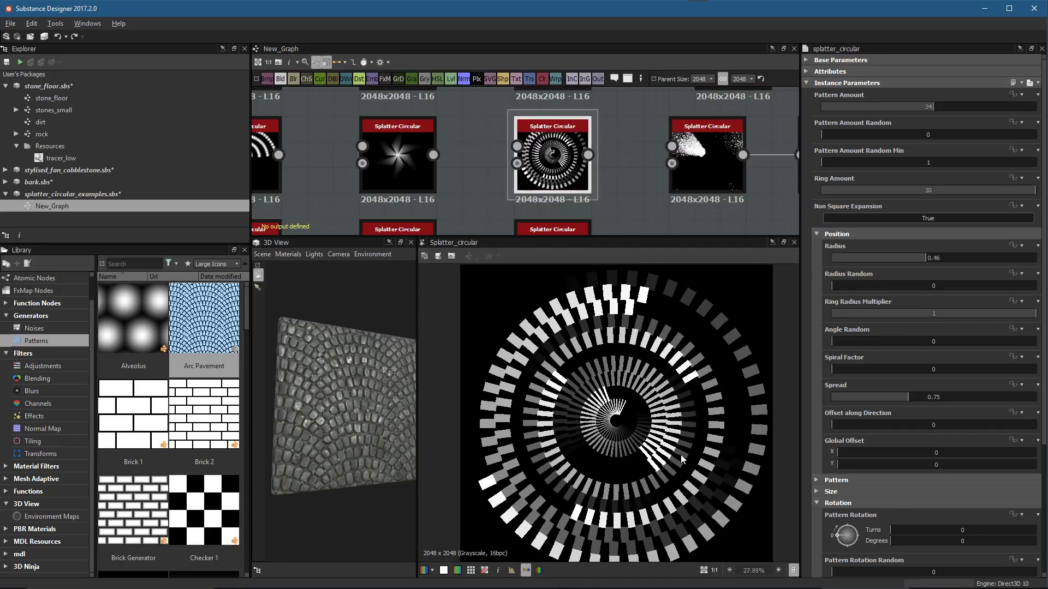
# Display the Splatter Circular spray example that feeds the Transformation 2D node and view its whole pattern
pyautogui.moveTo(616, 193); pyautogui.dragTo(493, 201, button='middle')
pyautogui.scroll(3, 644, 190)
pyautogui.scroll(-4, 657, 180)
pyautogui.click(535, 174)
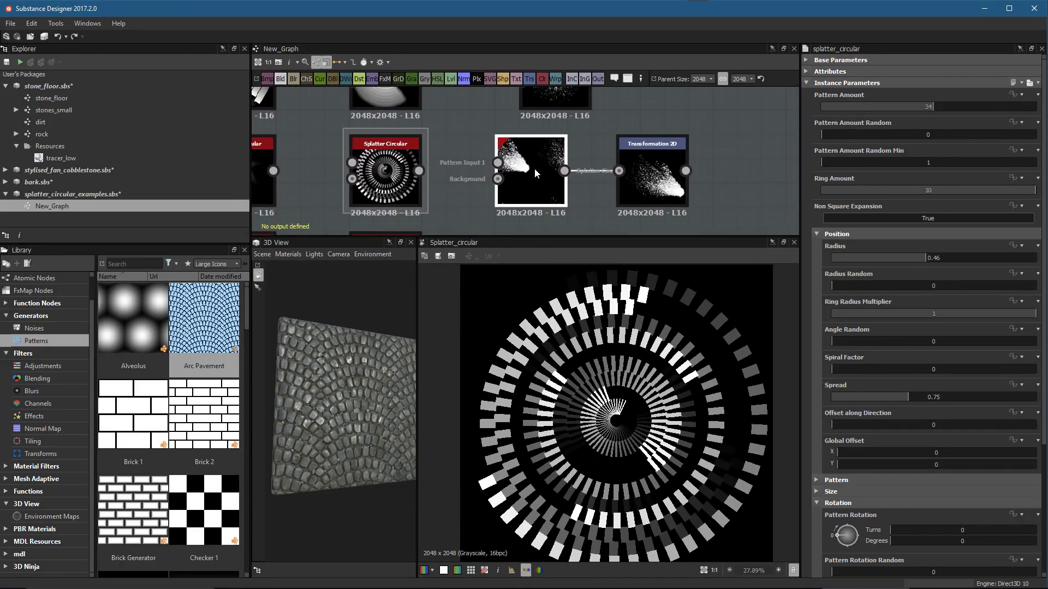
pyautogui.doubleClick(523, 194)
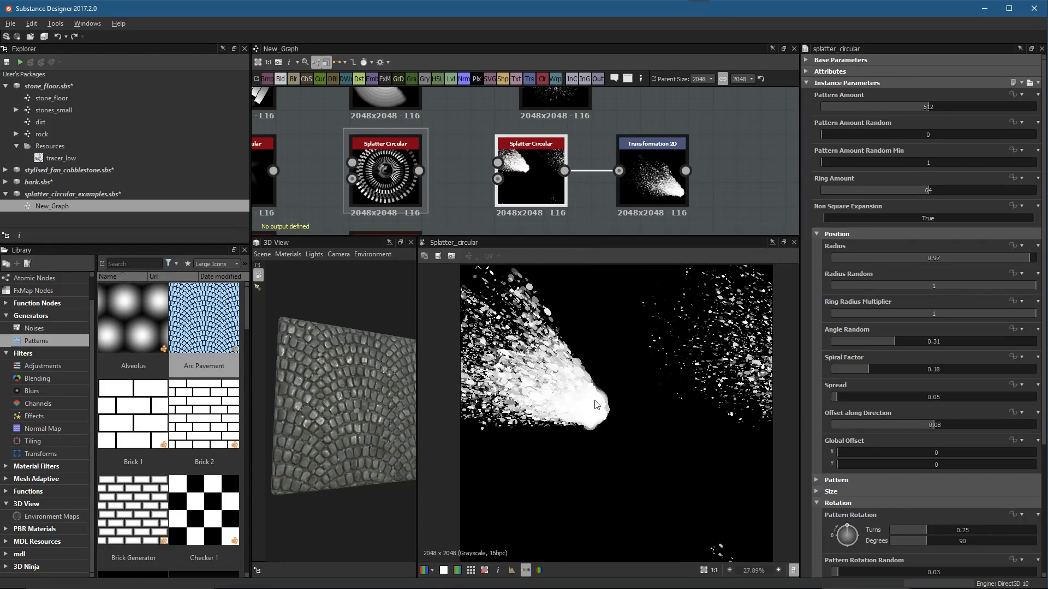
pyautogui.scroll(-4, 599, 394)
# Display the Transformation 2D node and shift the spray to an offset of X 0.5343 and Y -0.3406
pyautogui.doubleClick(638, 180)
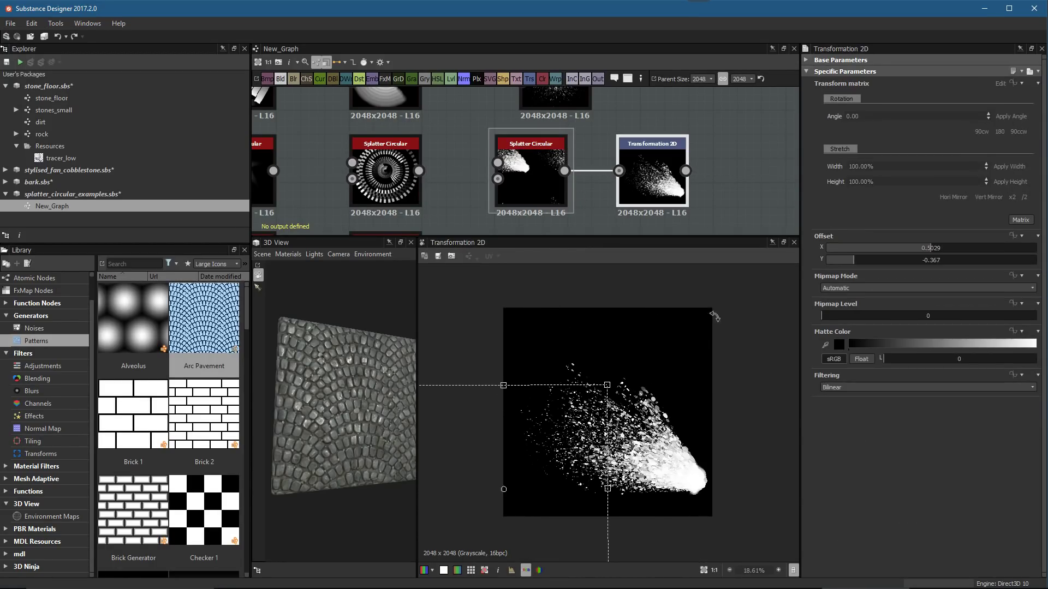
pyautogui.moveTo(573, 489); pyautogui.dragTo(564, 495)
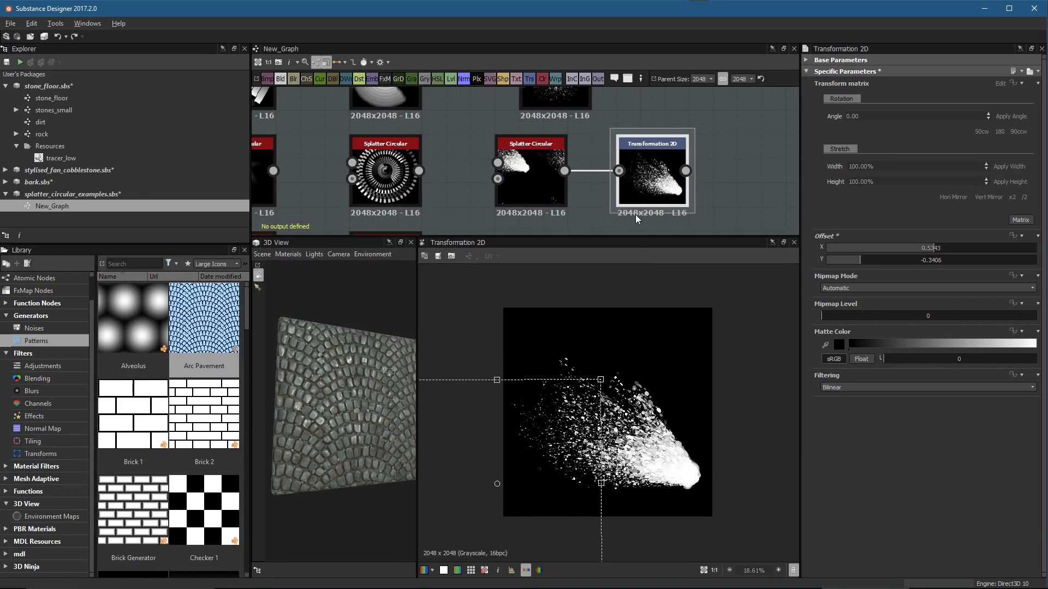
pyautogui.scroll(1, 644, 223)
pyautogui.scroll(3, 687, 426)
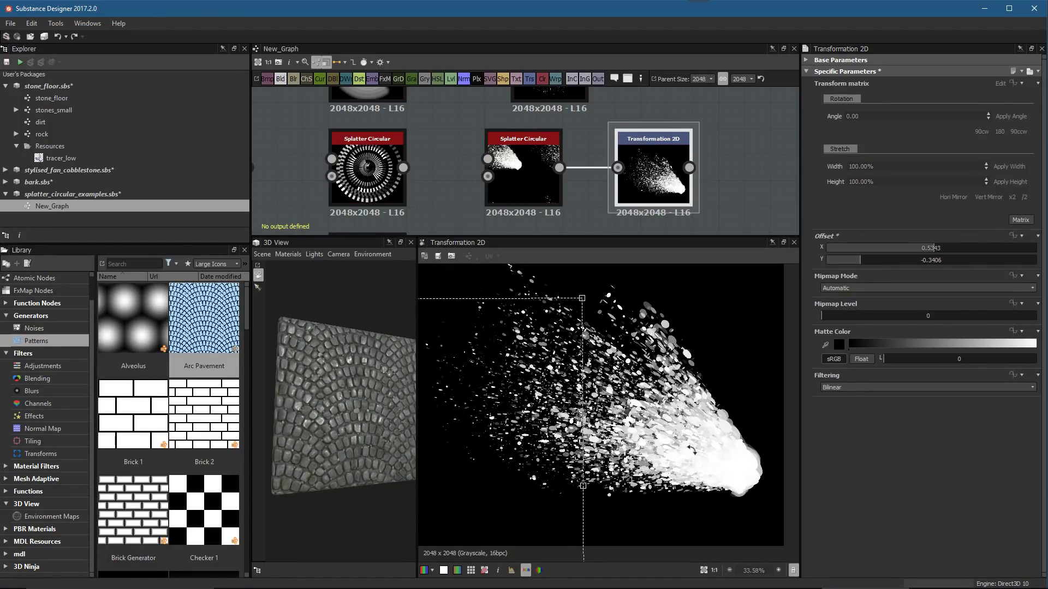
# Display the third row's tapering spiral Splatter Circular example in the 2D view with its whole pattern visible
pyautogui.scroll(-3, 592, 161)
pyautogui.moveTo(624, 171); pyautogui.dragTo(697, 125, button='middle')
pyautogui.scroll(4, 456, 178)
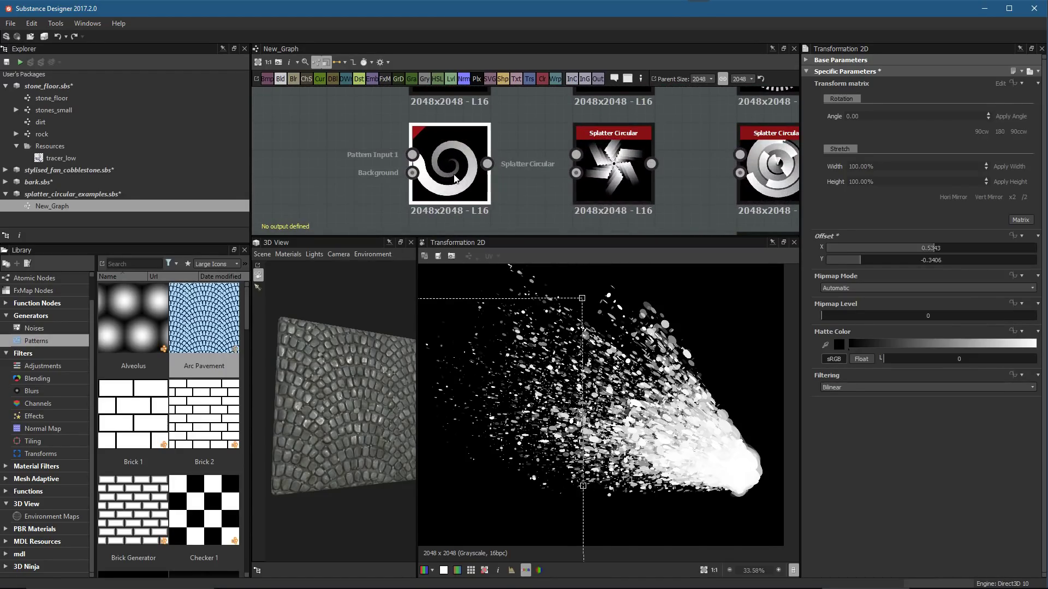
pyautogui.doubleClick(455, 178)
pyautogui.scroll(-3, 622, 363)
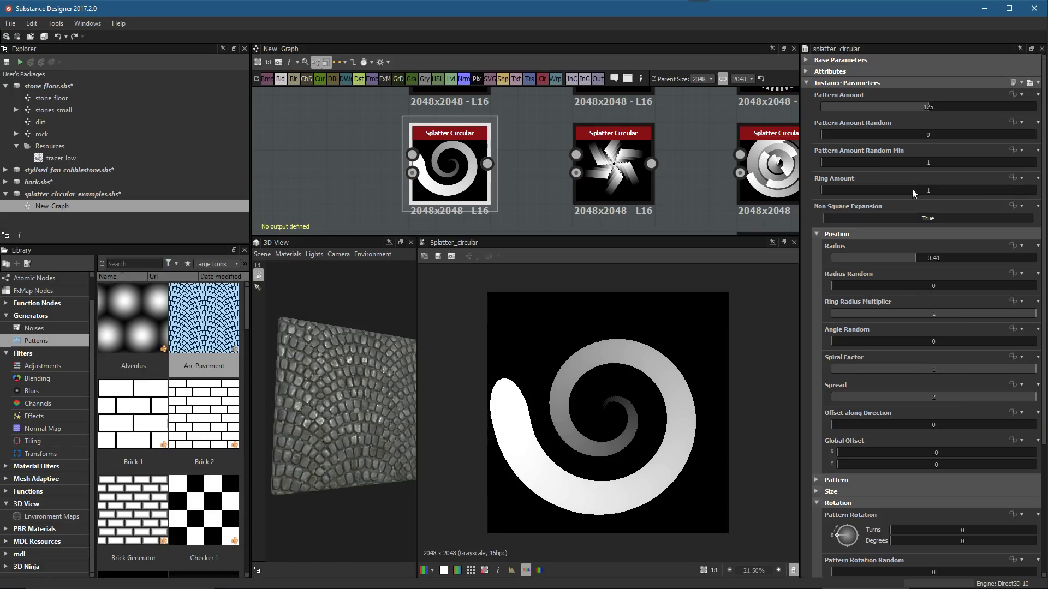
# Display the third row's six-armed pinwheel example and its layered gradient disc example one after the other in the 2D view
pyautogui.scroll(2, 555, 176)
pyautogui.doubleClick(555, 176)
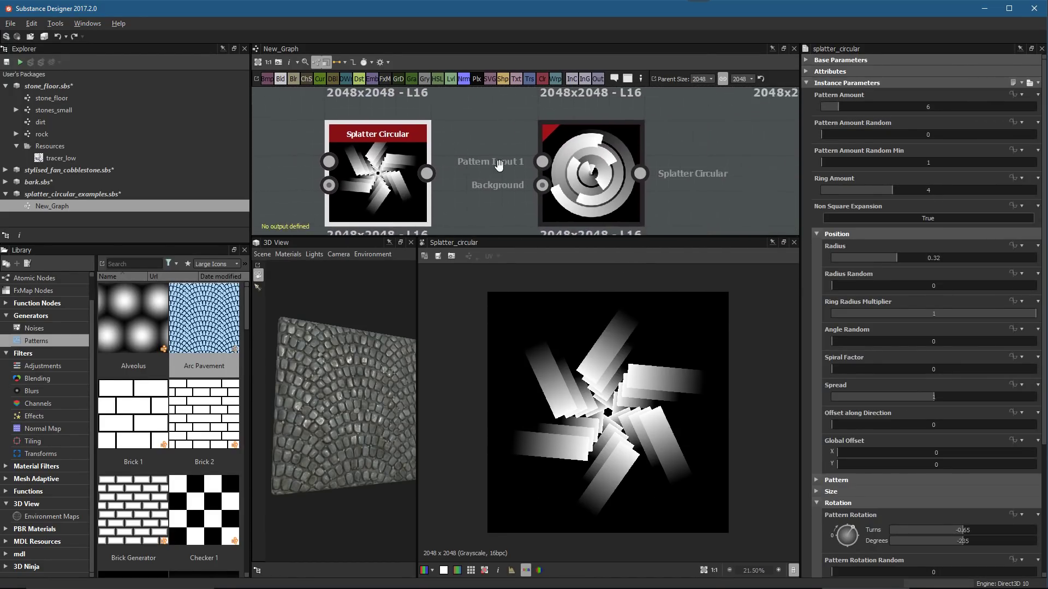
pyautogui.doubleClick(538, 171)
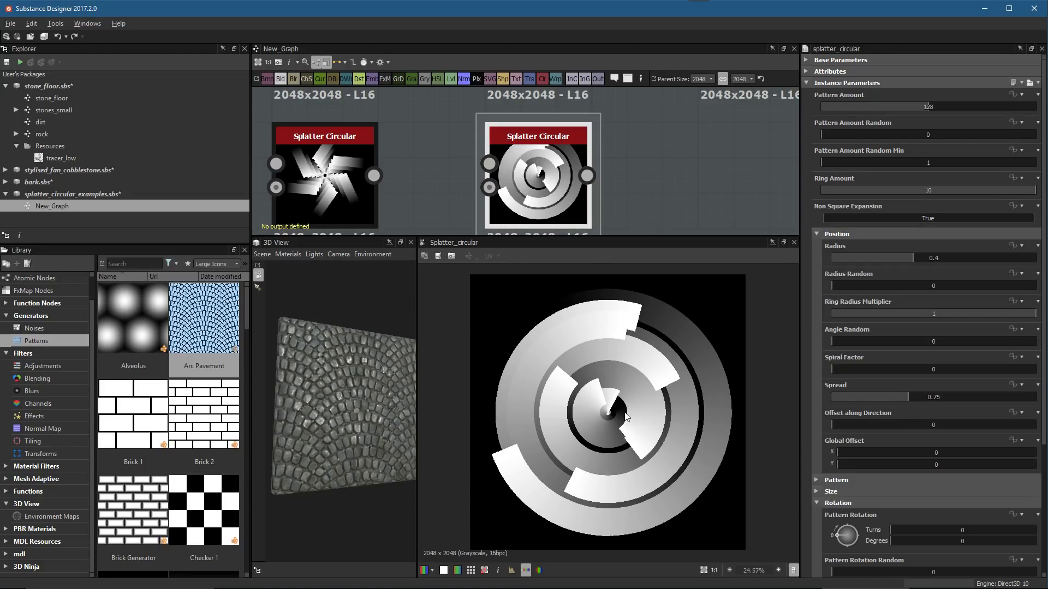
# Display the Splatter Circular example with thin concentric arcs, below the layered disc example, in the 2D view
pyautogui.scroll(-3, 588, 159)
pyautogui.moveTo(589, 159)
pyautogui.mouseDown(button='middle')
pyautogui.moveTo(607, 187)
pyautogui.moveTo(602, 143)
pyautogui.mouseUp(button='middle')
pyautogui.scroll(3, 602, 143)
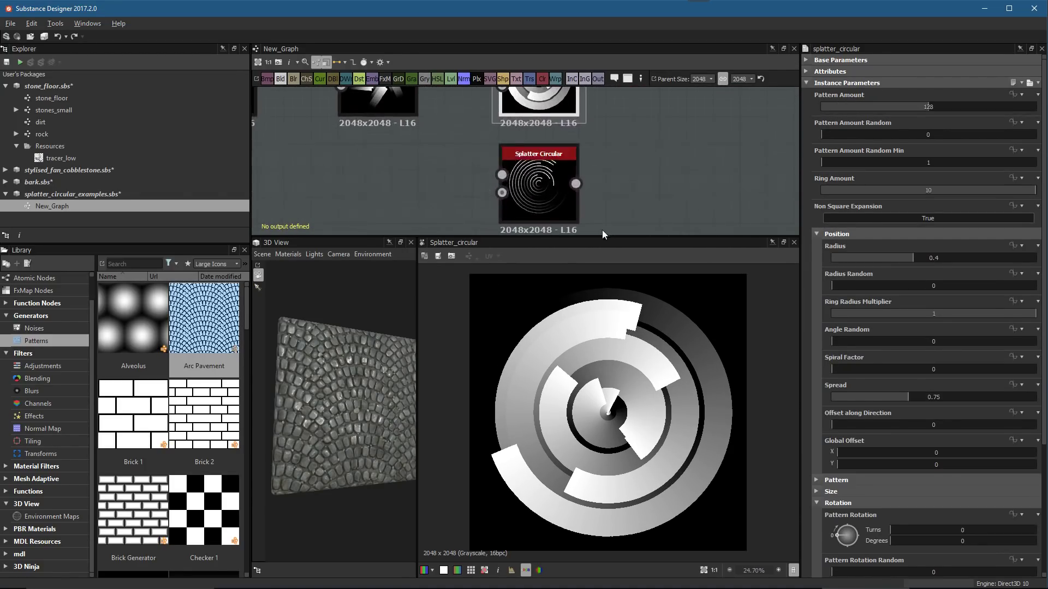
pyautogui.doubleClick(538, 183)
pyautogui.scroll(1, 610, 415)
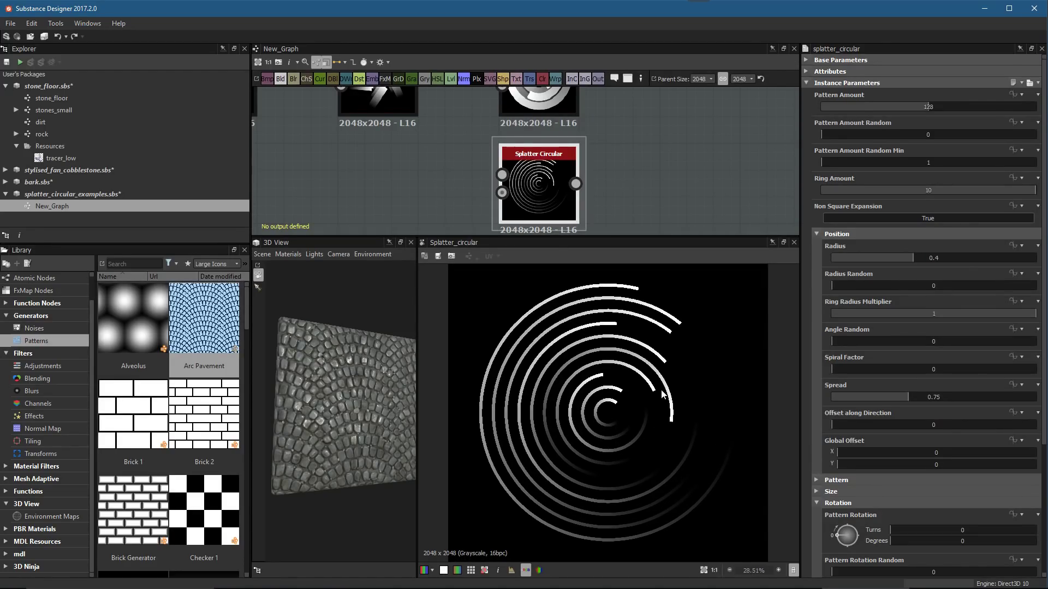
# Set the concentric arcs node's Ring Rotation Random to 0.21 and expand its Color parameters
pyautogui.scroll(-5, 859, 401)
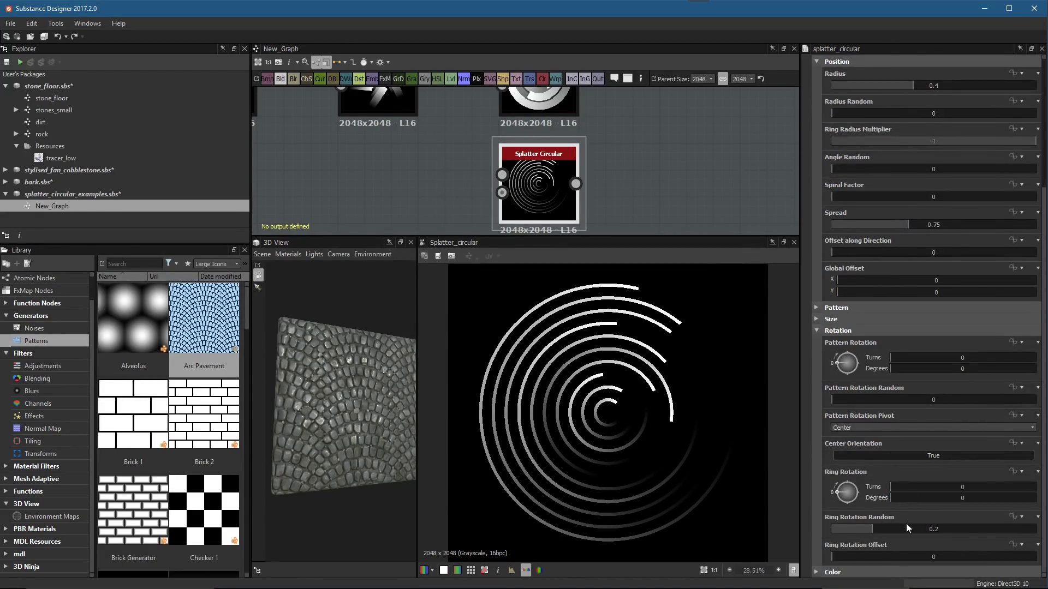
pyautogui.moveTo(878, 533)
pyautogui.mouseDown()
pyautogui.moveTo(805, 531)
pyautogui.moveTo(892, 529)
pyautogui.moveTo(874, 529)
pyautogui.mouseUp()
pyautogui.click(816, 572)
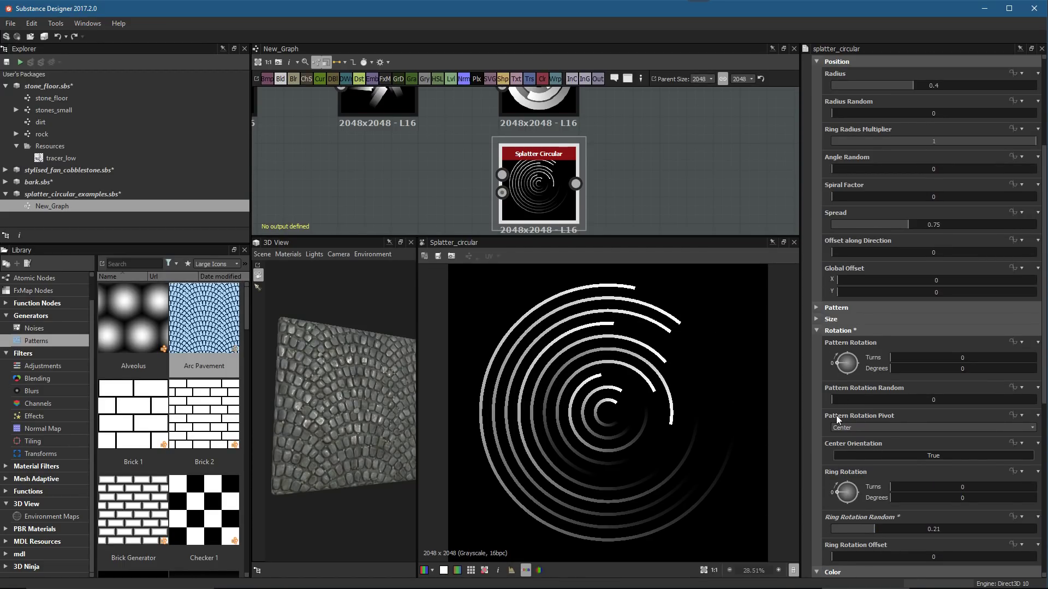
# Try Luminance by Pattern Number at 0 on the concentric arcs node and return it to 1
pyautogui.scroll(-5, 838, 419)
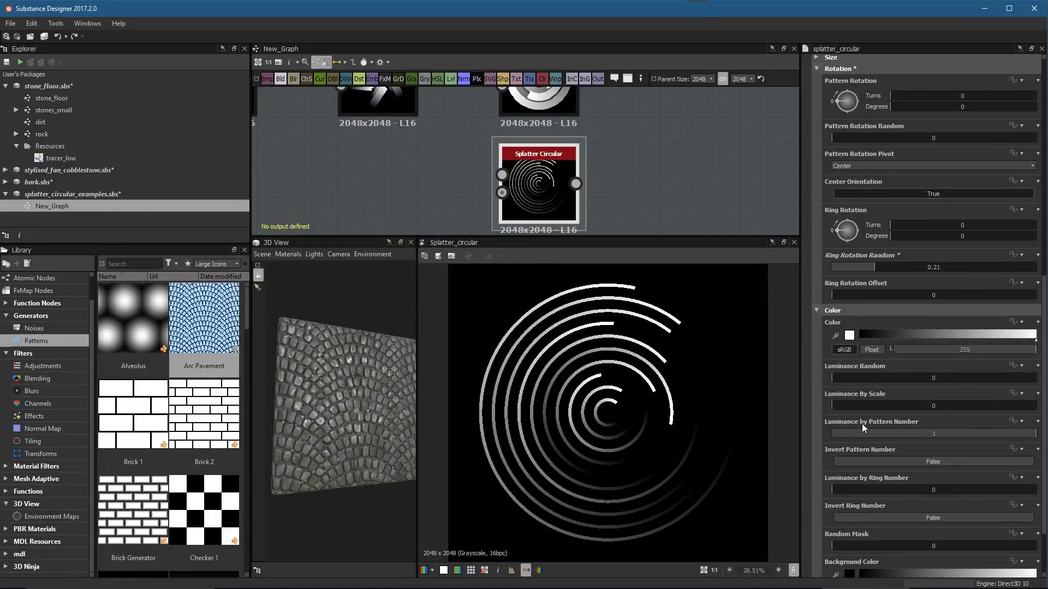
pyautogui.moveTo(1007, 436); pyautogui.dragTo(795, 445)
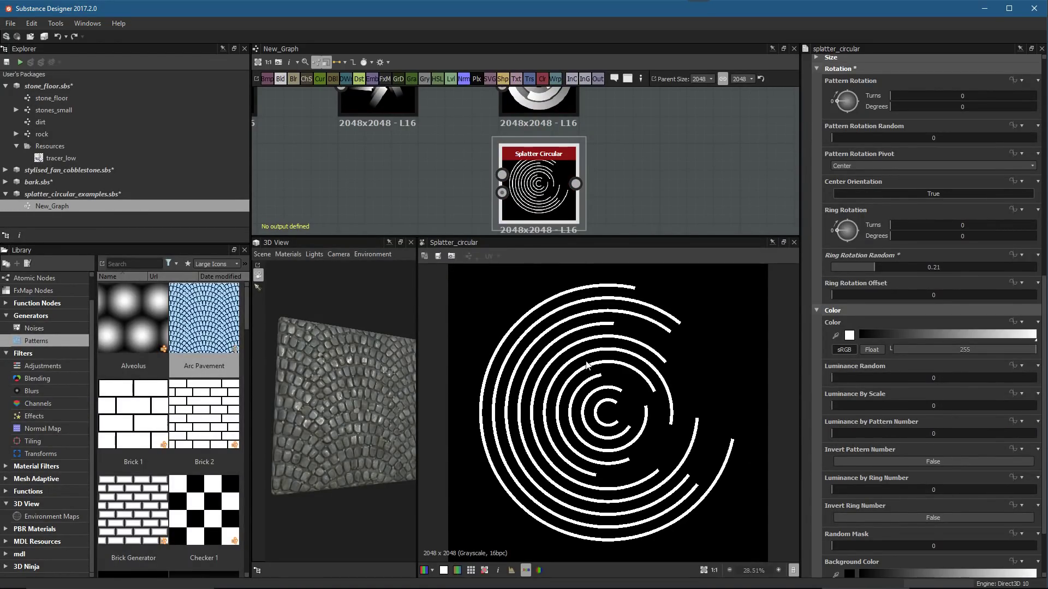
pyautogui.moveTo(848, 436); pyautogui.dragTo(1037, 439)
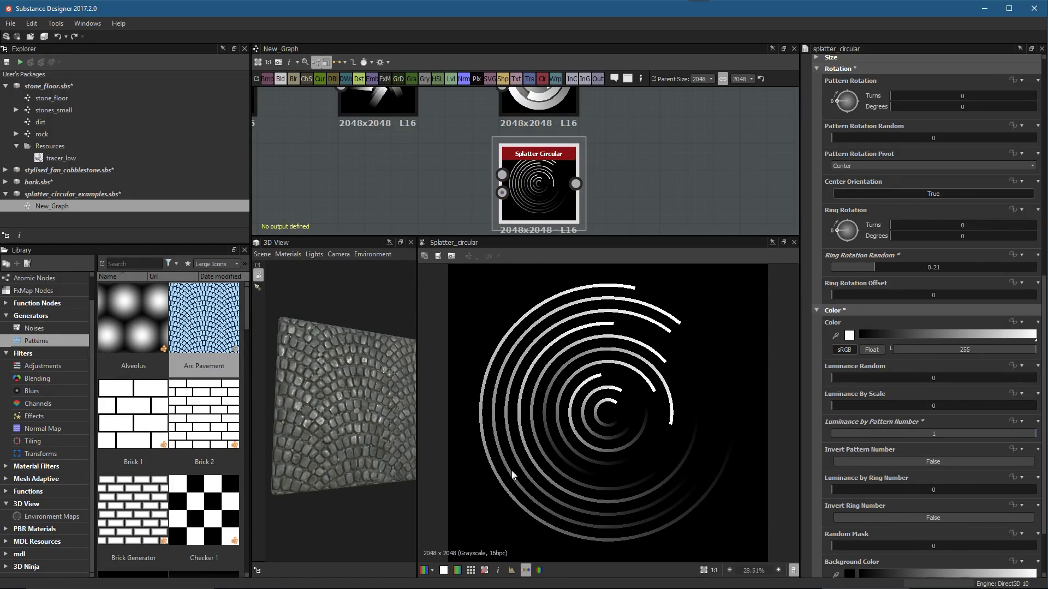
pyautogui.scroll(1, 634, 408)
pyautogui.scroll(-2, 634, 417)
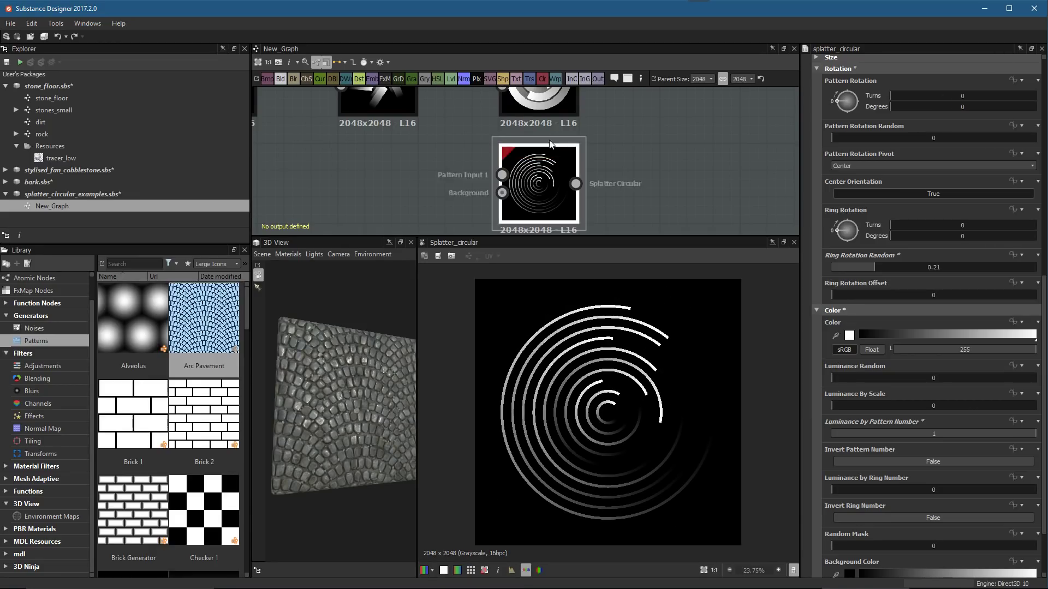
# Return to the first row's particle burst Splatter Circular example and display it with its parameters
pyautogui.scroll(-6, 550, 157)
pyautogui.moveTo(537, 166); pyautogui.dragTo(532, 143, button='middle')
pyautogui.scroll(2, 516, 165)
pyautogui.moveTo(500, 179); pyautogui.dragTo(487, 196, button='middle')
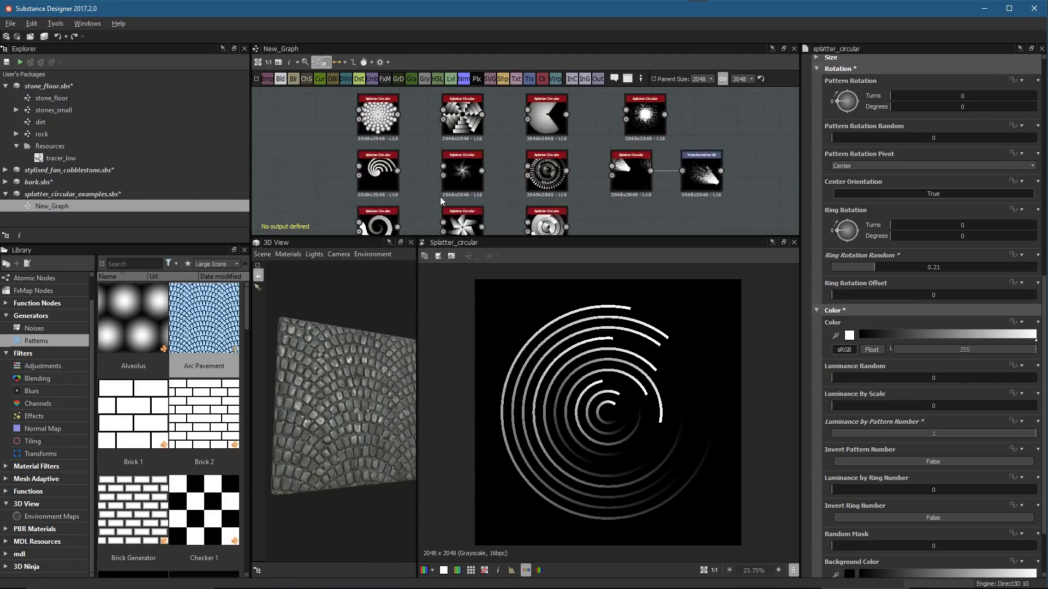
pyautogui.scroll(3, 368, 166)
pyautogui.click(425, 204)
pyautogui.moveTo(565, 227); pyautogui.dragTo(457, 284, button='middle')
pyautogui.click(590, 154)
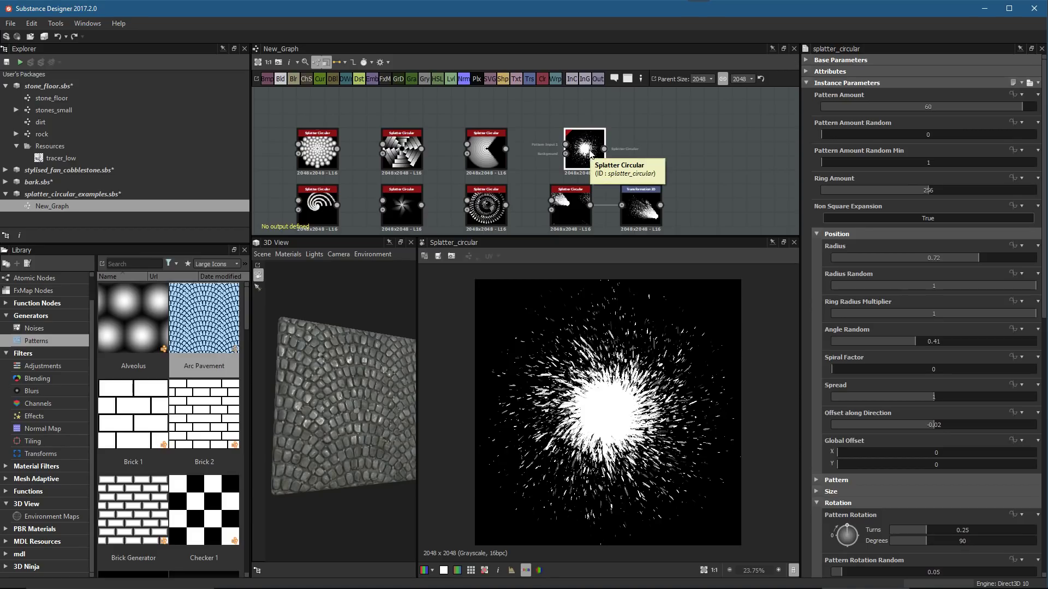
pyautogui.scroll(-4, 546, 158)
pyautogui.scroll(-2, 529, 158)
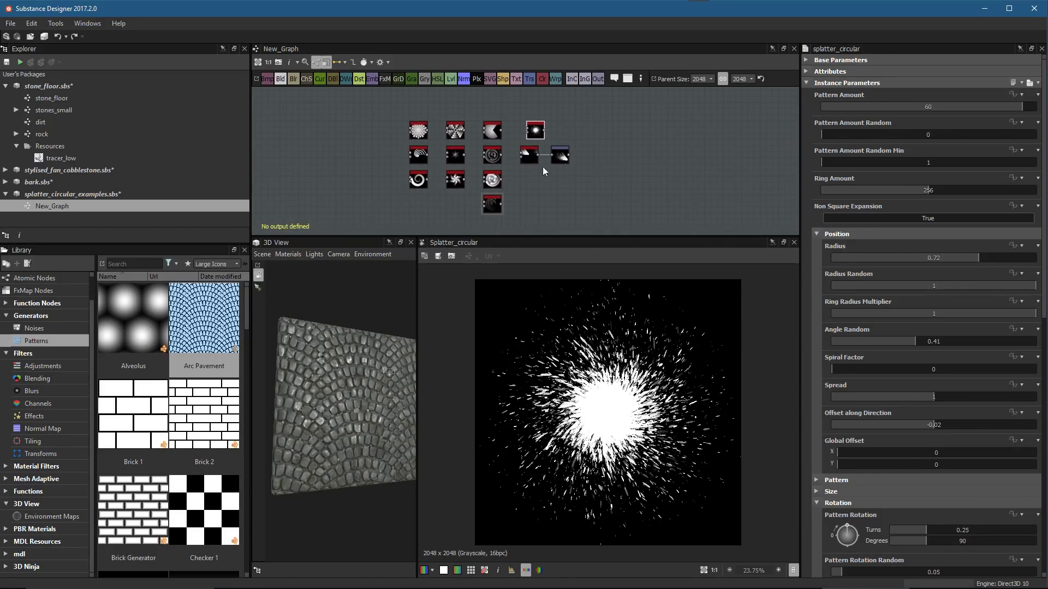
pyautogui.scroll(5, 526, 150)
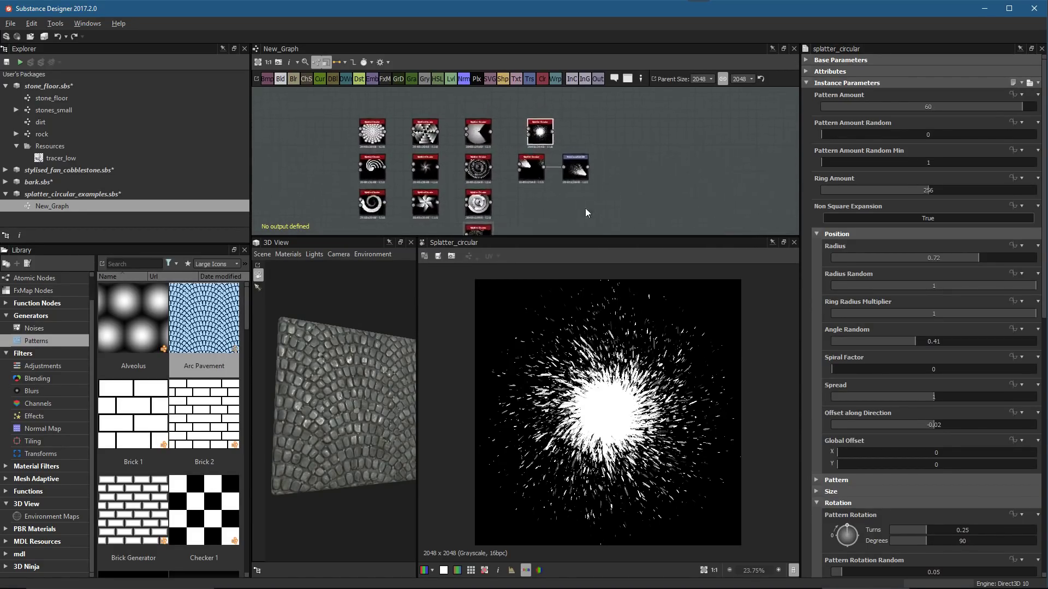
pyautogui.scroll(1, 616, 411)
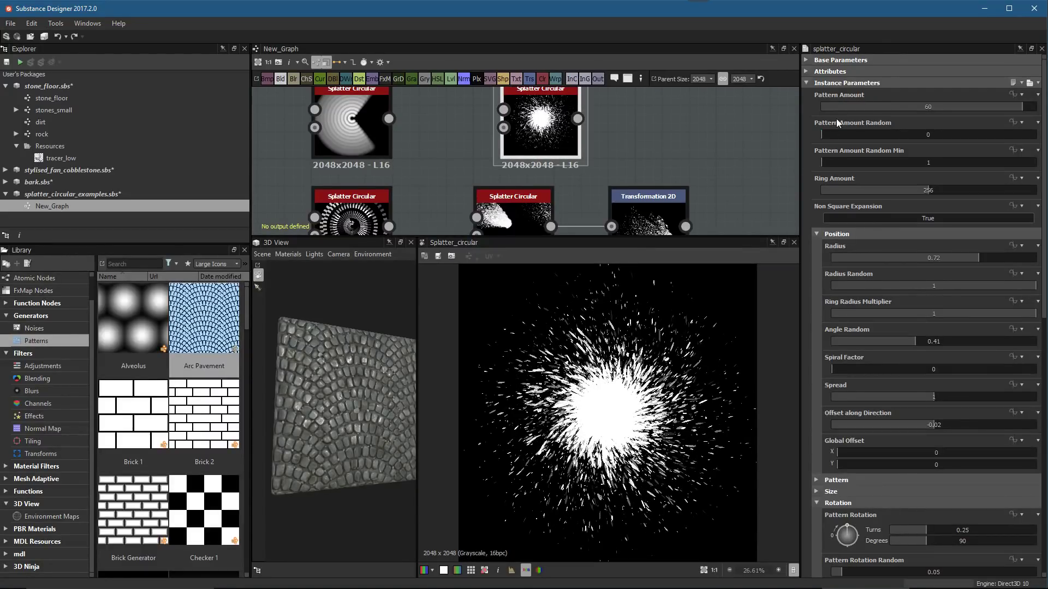
pyautogui.moveTo(633, 158); pyautogui.dragTo(633, 159, button='middle')
pyautogui.press('f')
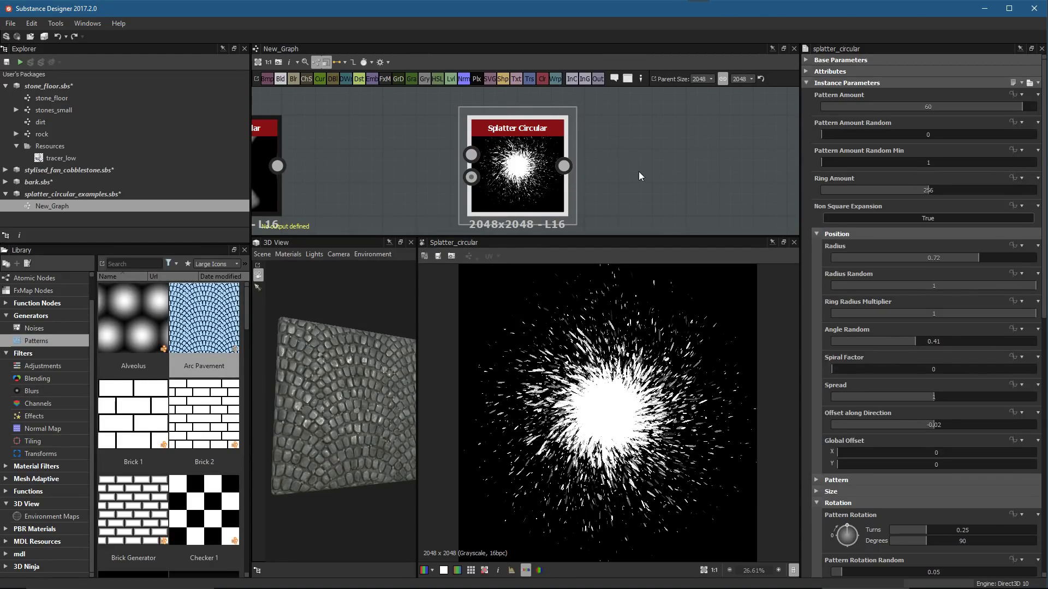
pyautogui.moveTo(647, 182); pyautogui.dragTo(649, 178, button='middle')
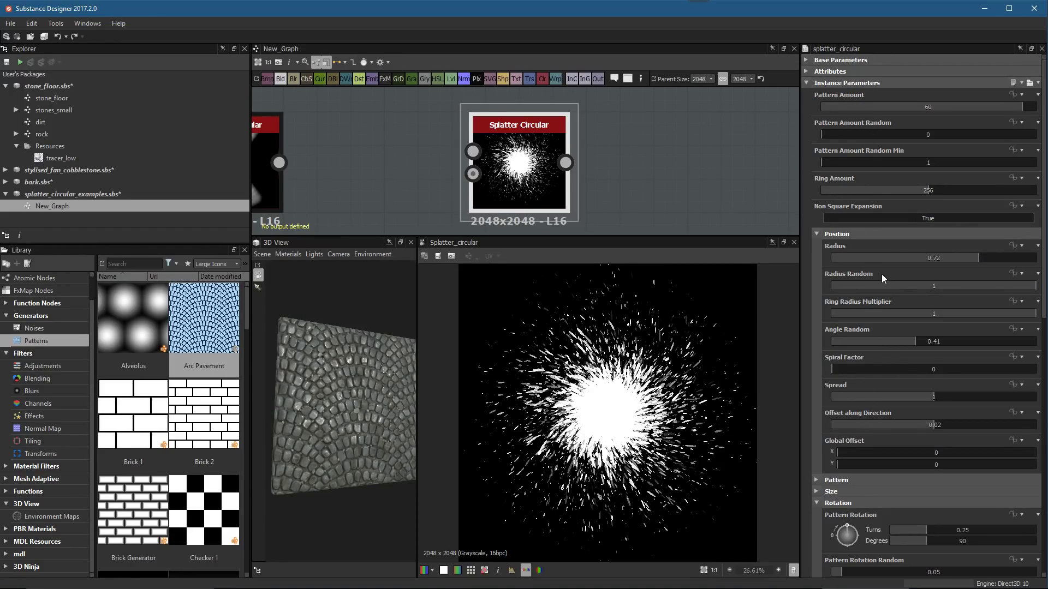
# Save the particle burst node's instance parameters to the Desktop as a Substance preset file named crazyawesome
pyautogui.click(1037, 84)
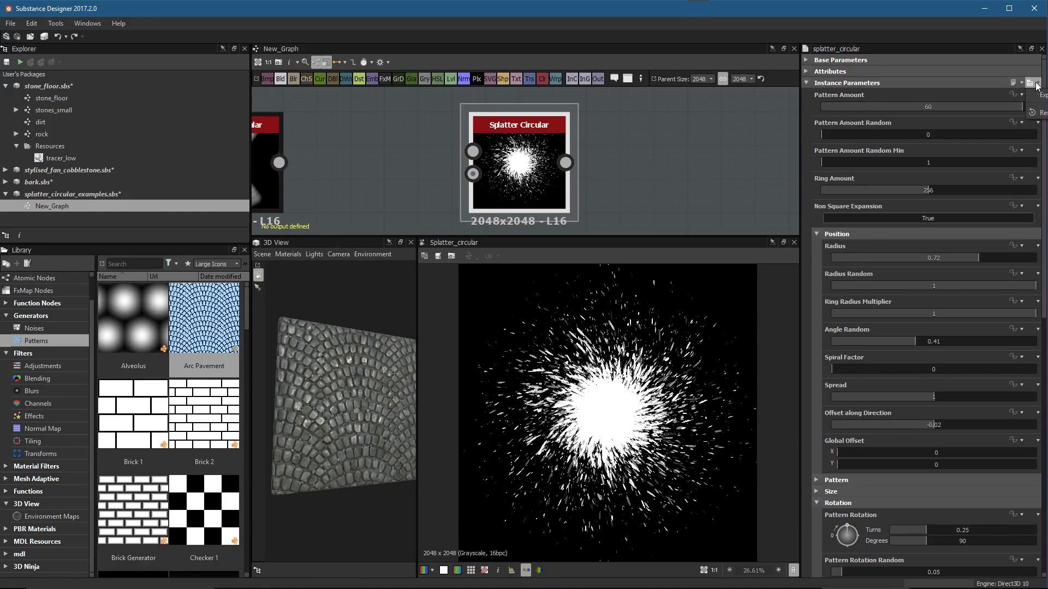
pyautogui.click(1014, 85)
pyautogui.click(1016, 85)
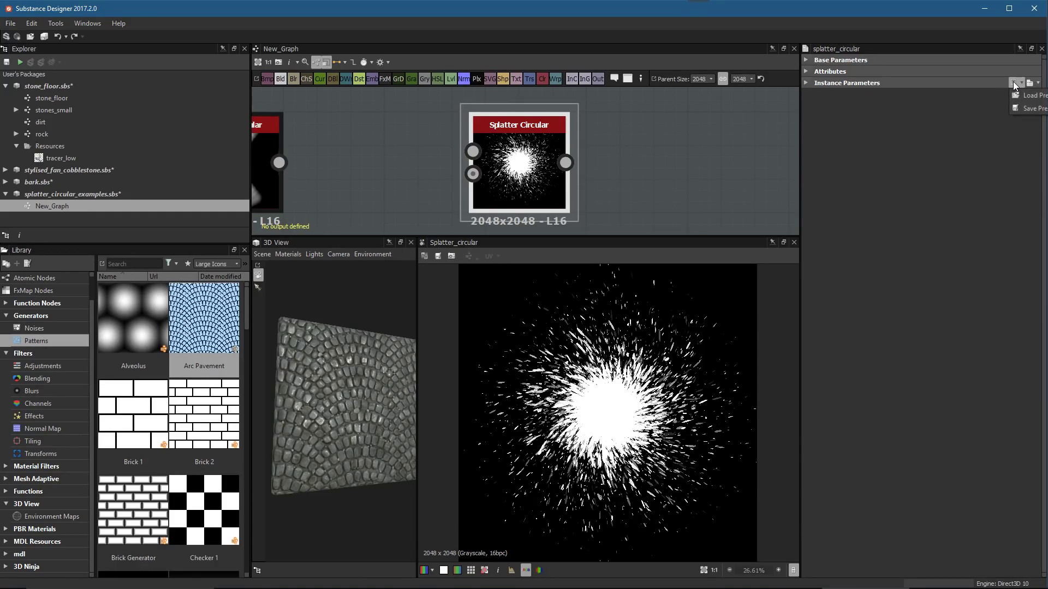
pyautogui.click(1030, 108)
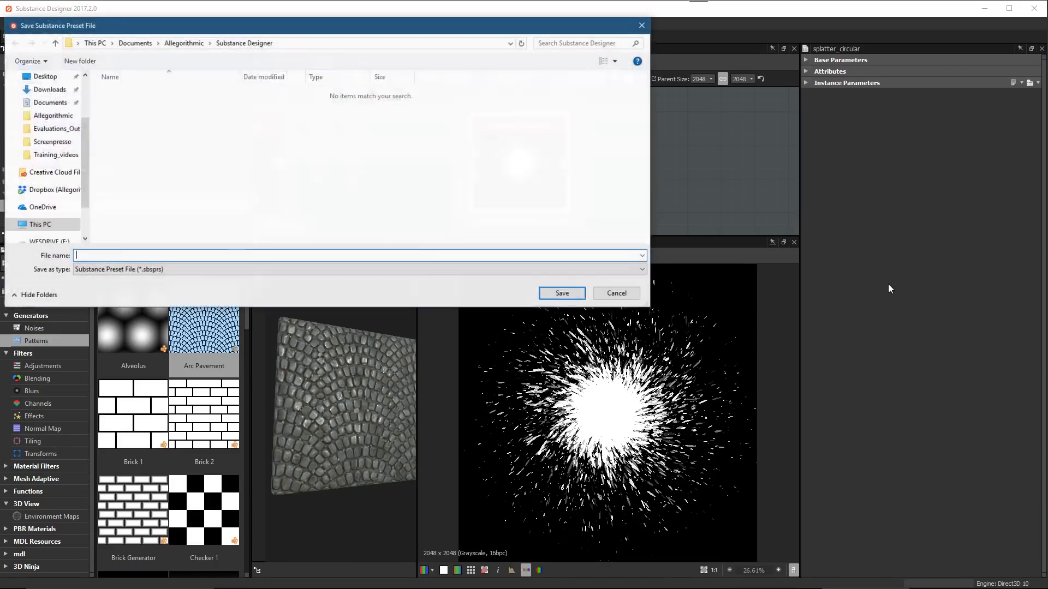
pyautogui.write('crayz')
pyautogui.write('zy')
pyautogui.write('awesome')
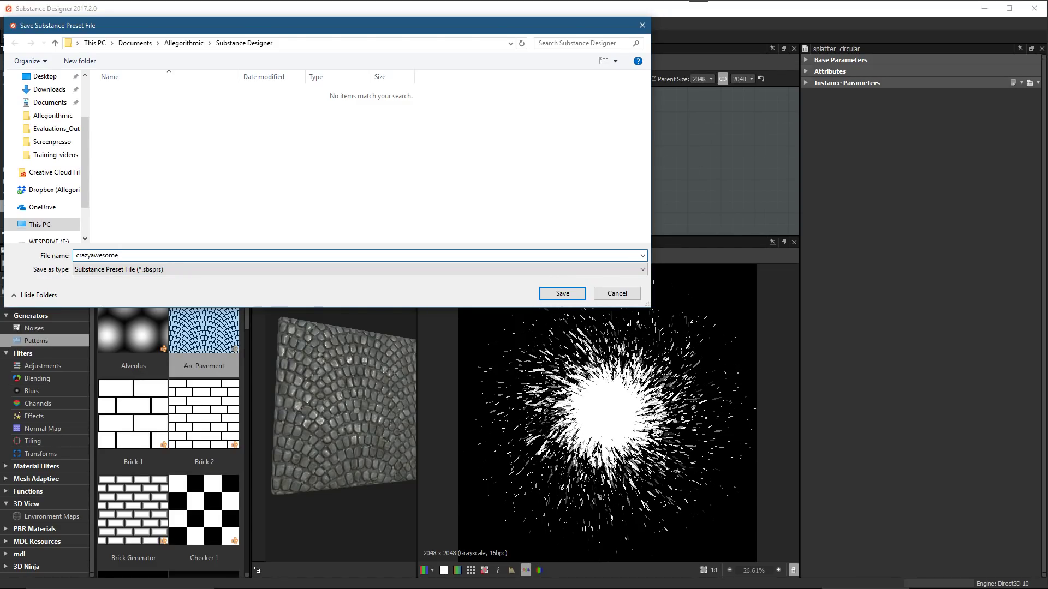
pyautogui.click(45, 76)
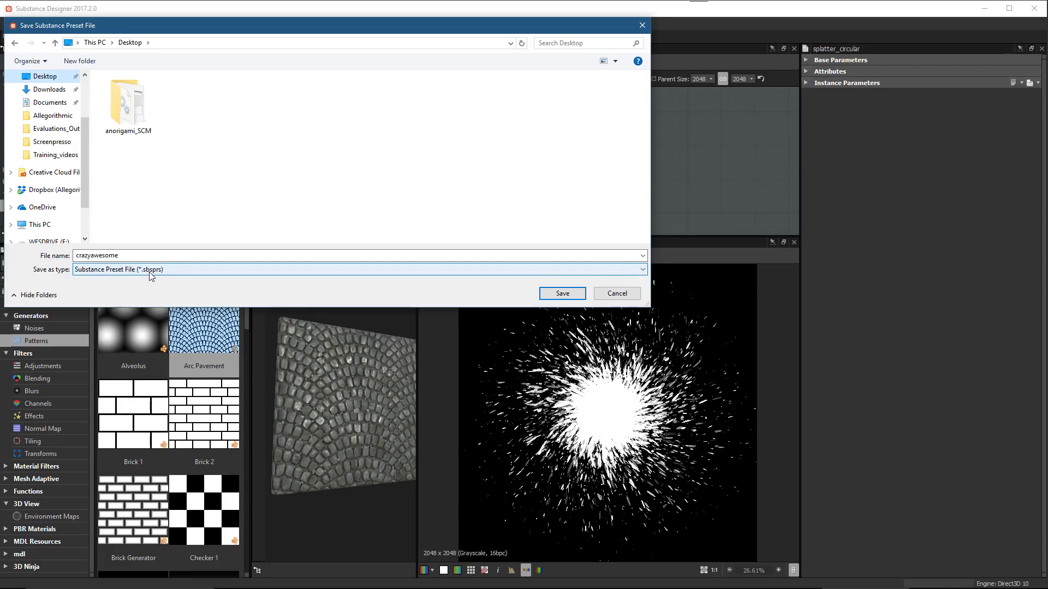
pyautogui.click(563, 294)
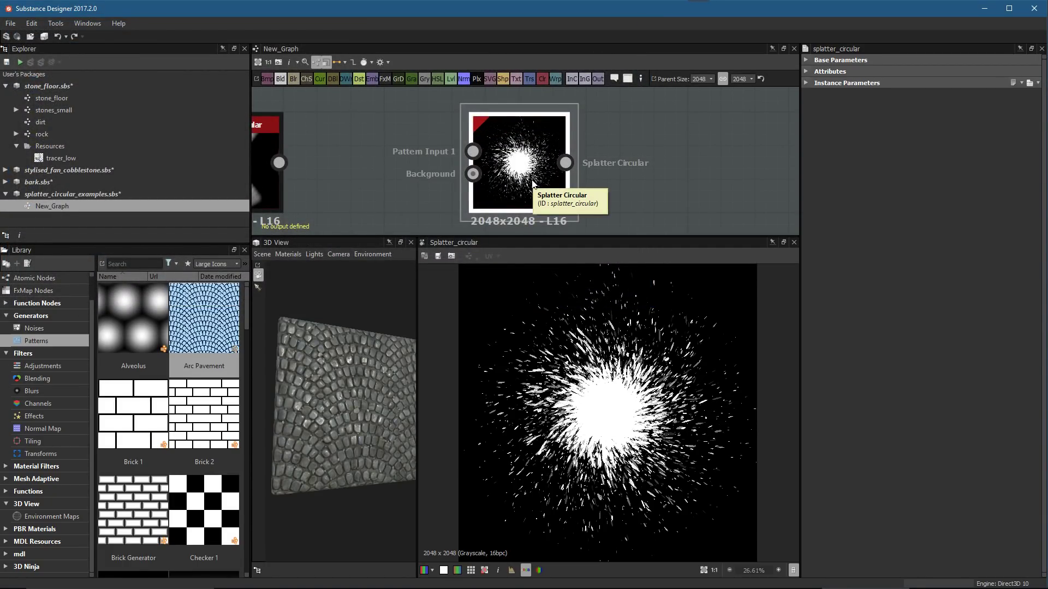
# Add a new Splatter Circular node to the graph and place it beside the particle burst node
pyautogui.moveTo(656, 174); pyautogui.dragTo(611, 156, button='middle')
pyautogui.press('space')
pyautogui.write('sa')
pyautogui.press('BackSpace')
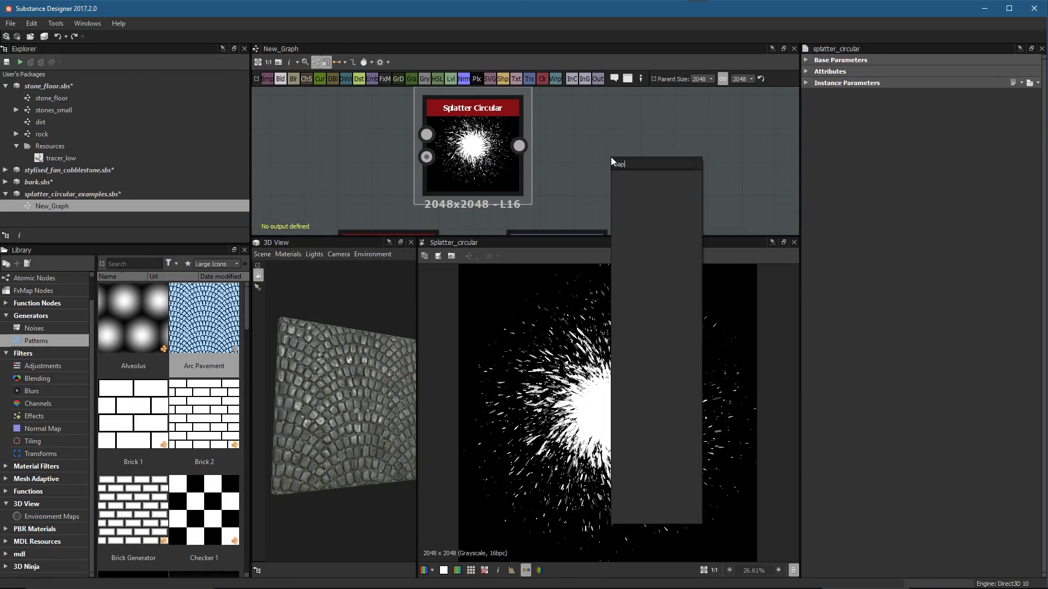
pyautogui.write('p')
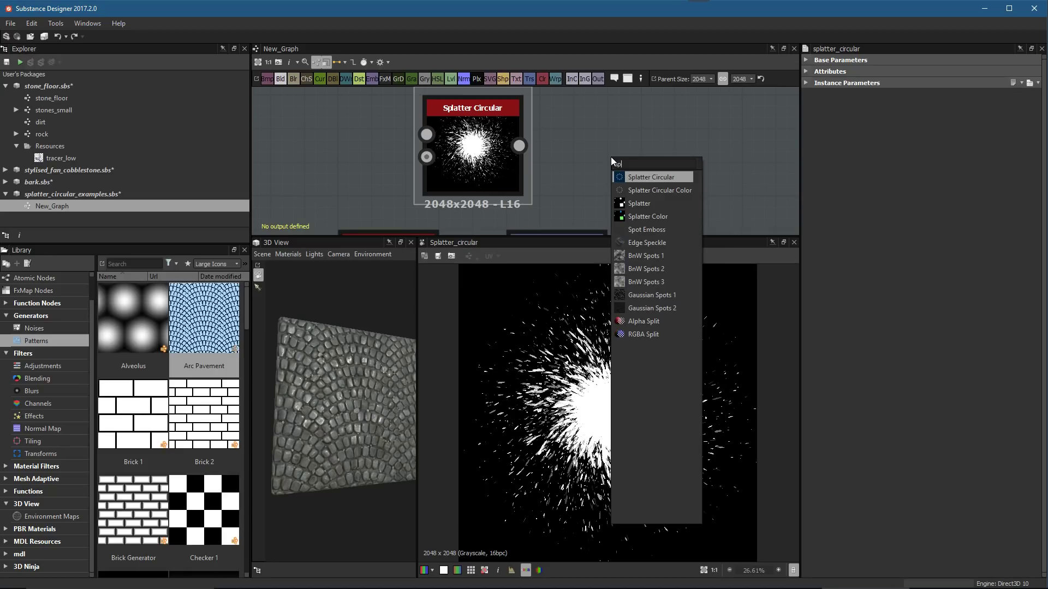
pyautogui.click(641, 176)
pyautogui.moveTo(648, 162); pyautogui.dragTo(586, 174, button='middle')
pyautogui.scroll(1, 595, 178)
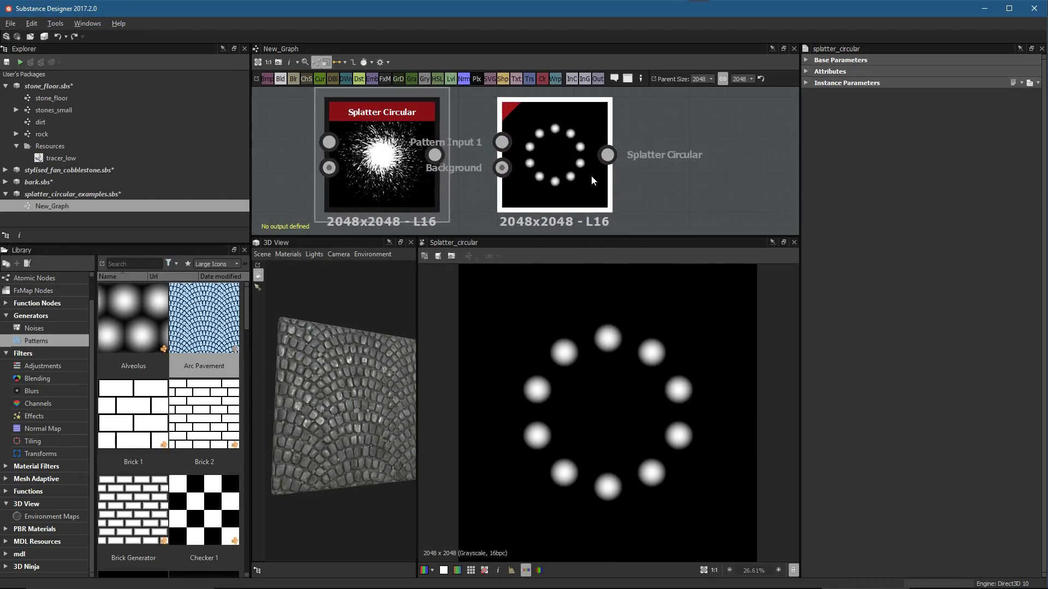
pyautogui.moveTo(598, 178); pyautogui.dragTo(614, 172)
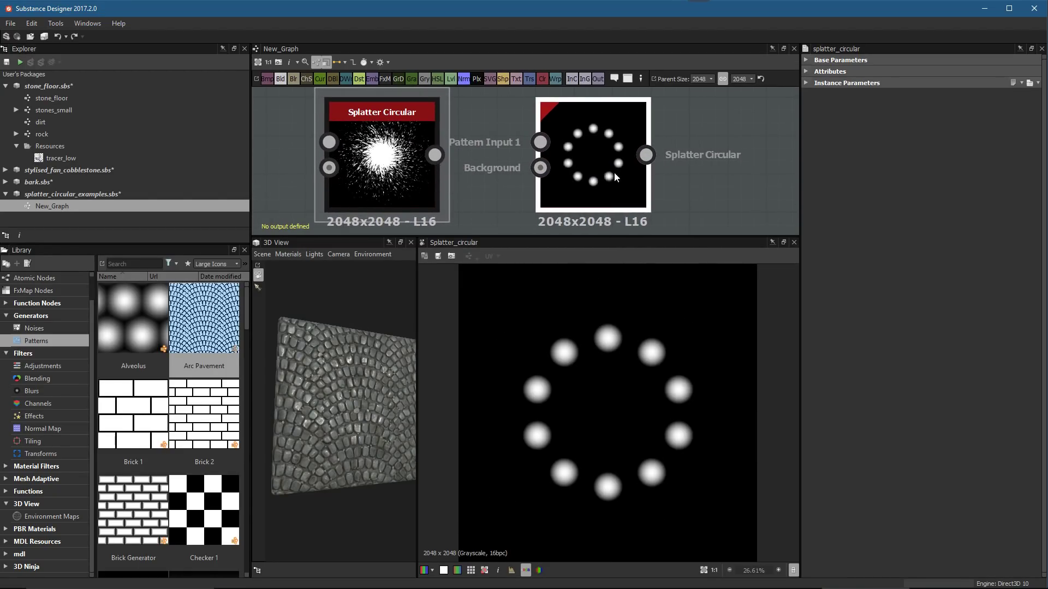
# Load the crazyawesome preset file into the new Splatter Circular node's instance parameters
pyautogui.click(806, 83)
pyautogui.click(1016, 83)
pyautogui.click(1031, 95)
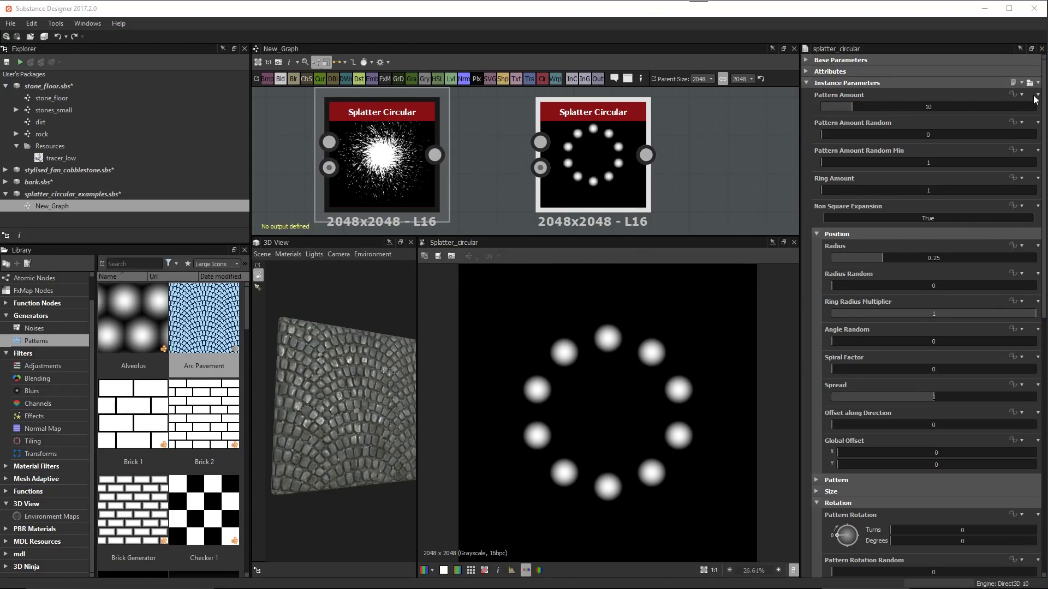
pyautogui.doubleClick(208, 109)
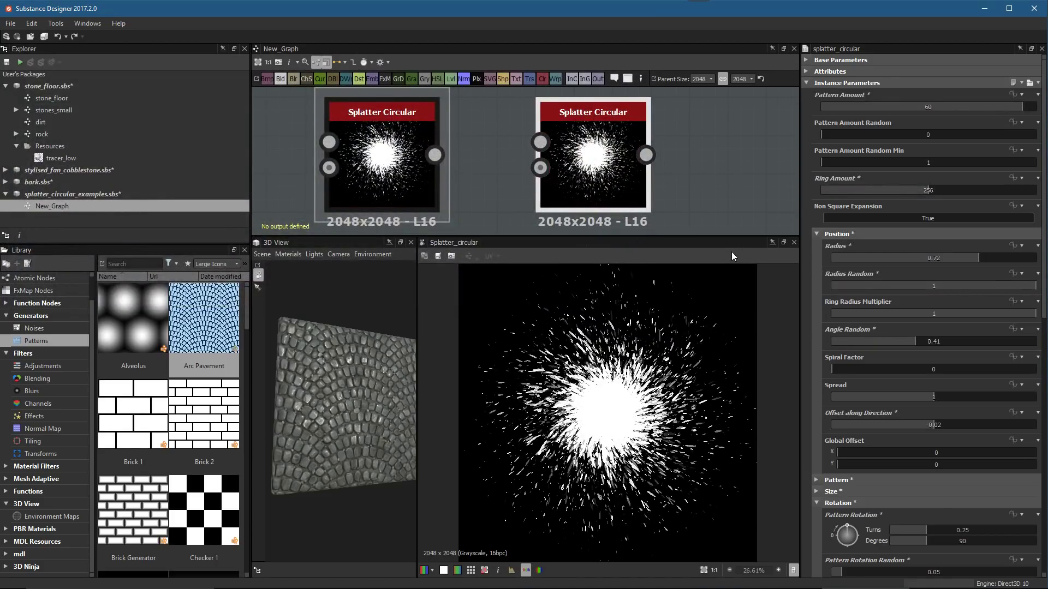
# Display the new Splatter Circular node in the 2D view and look over the whole graph of examples
pyautogui.doubleClick(633, 202)
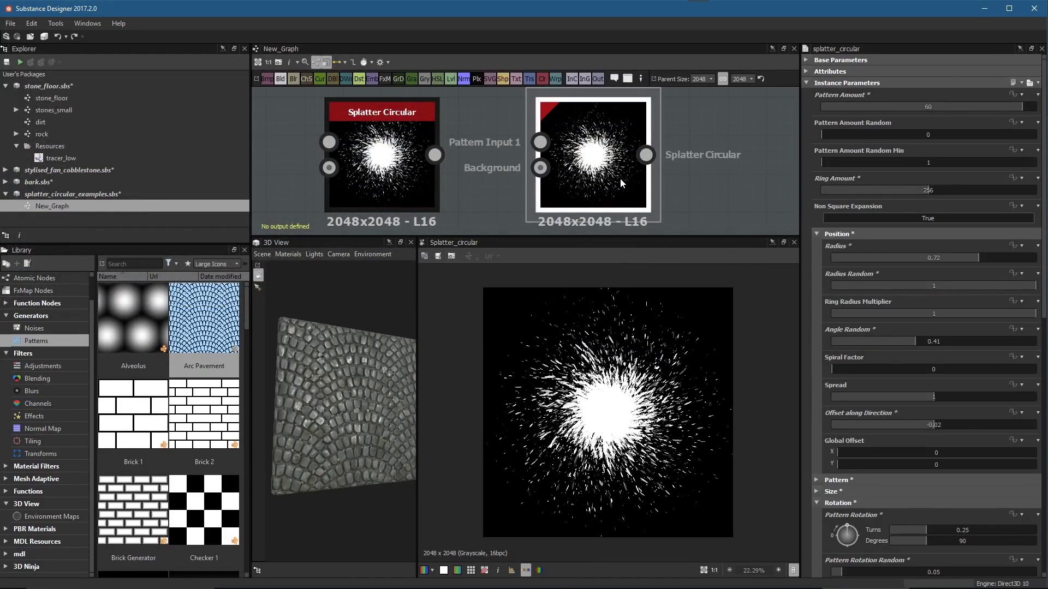
pyautogui.press('f')
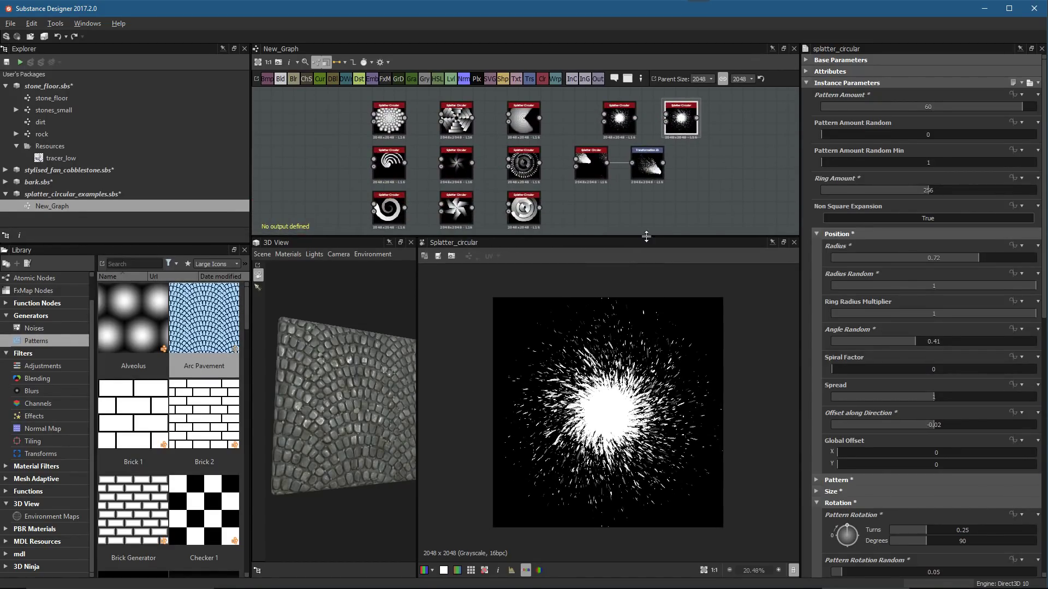
pyautogui.scroll(-1, 669, 194)
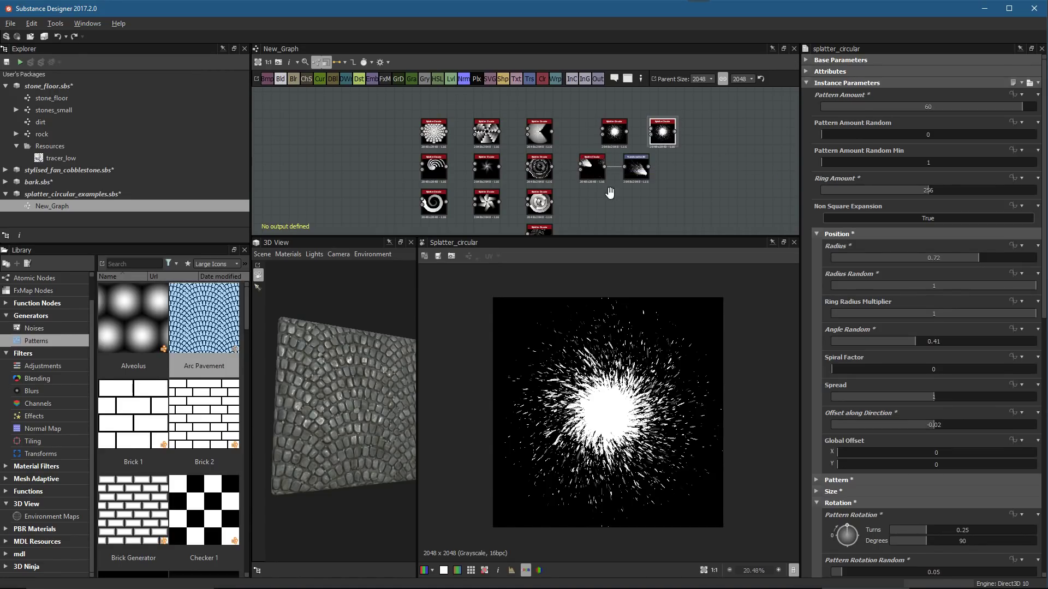
pyautogui.moveTo(611, 188); pyautogui.dragTo(582, 171, button='middle')
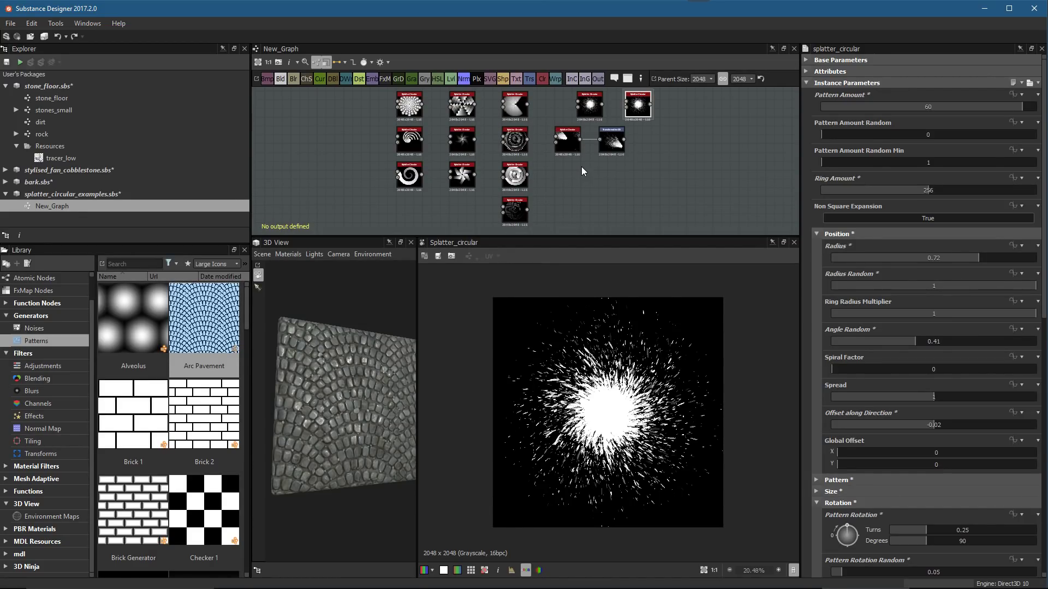
# Open the car_paint.sbs package from the list of recent packages
pyautogui.moveTo(577, 152); pyautogui.dragTo(520, 155, button='middle')
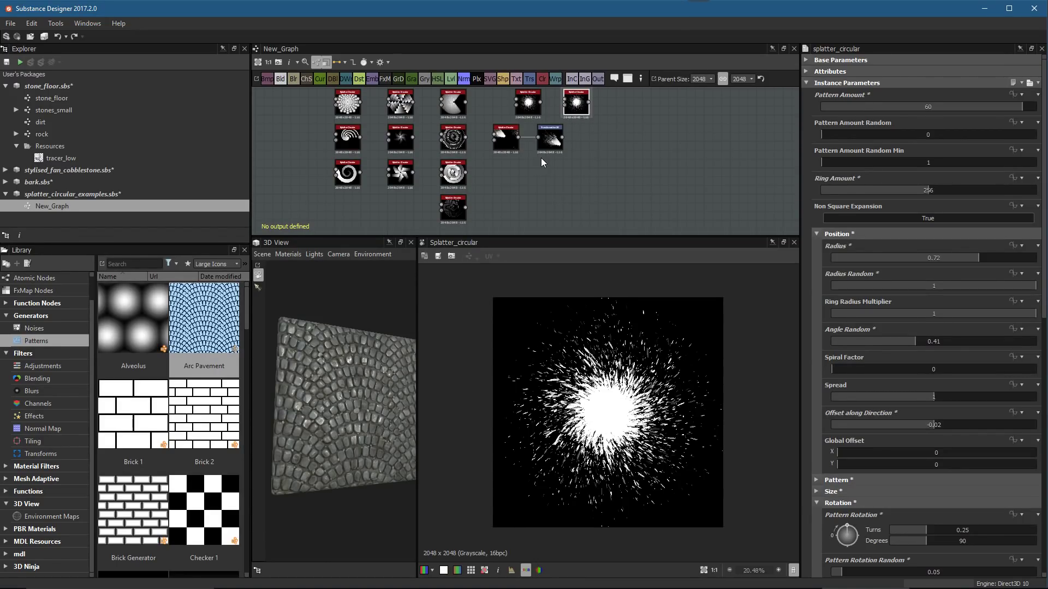
pyautogui.moveTo(539, 159); pyautogui.dragTo(537, 173, button='middle')
pyautogui.click(8, 26)
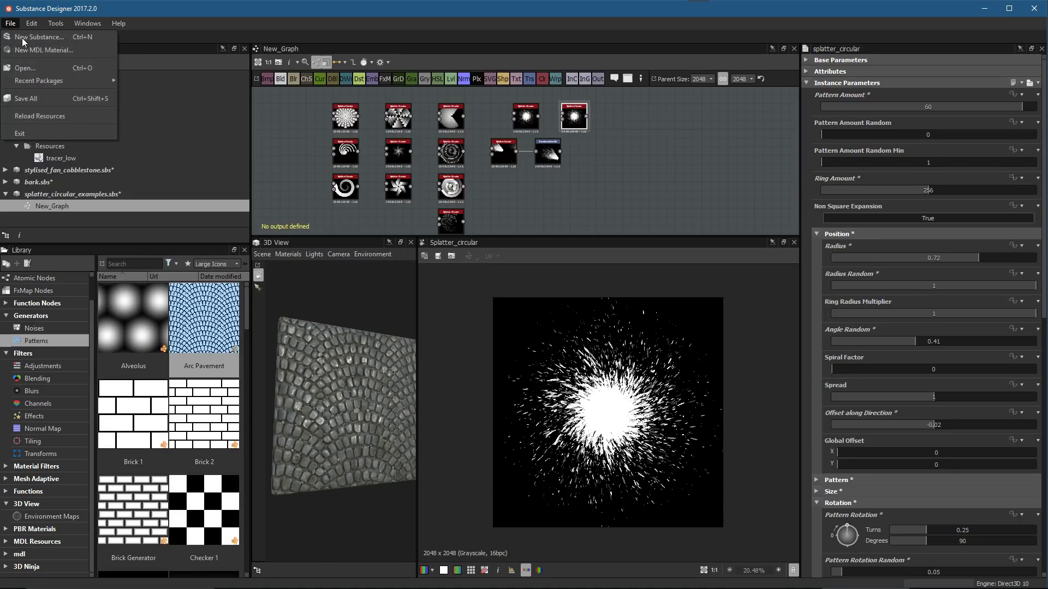
pyautogui.moveTo(49, 81)
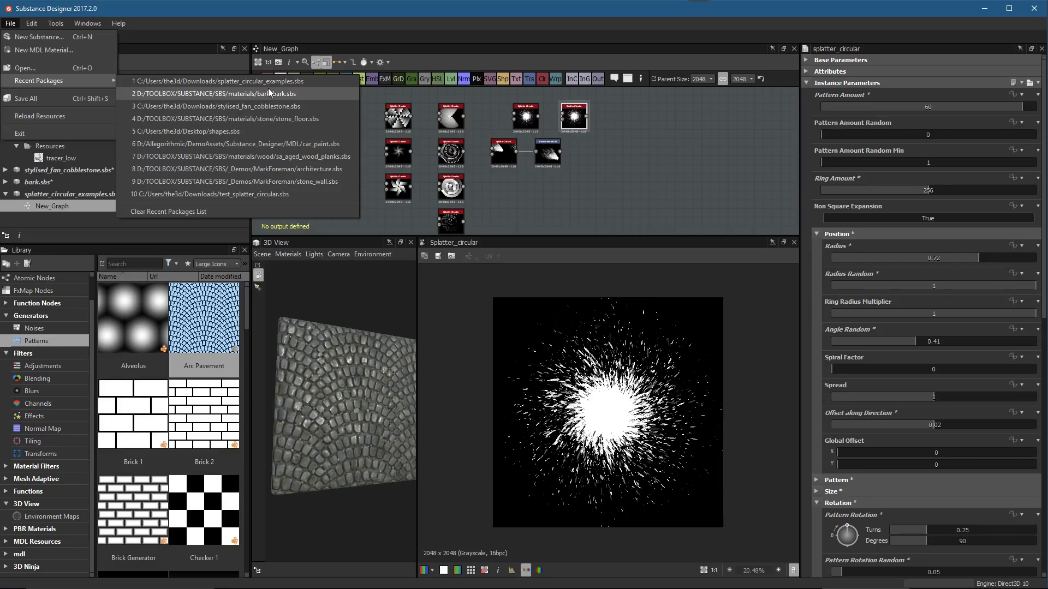
pyautogui.click(288, 144)
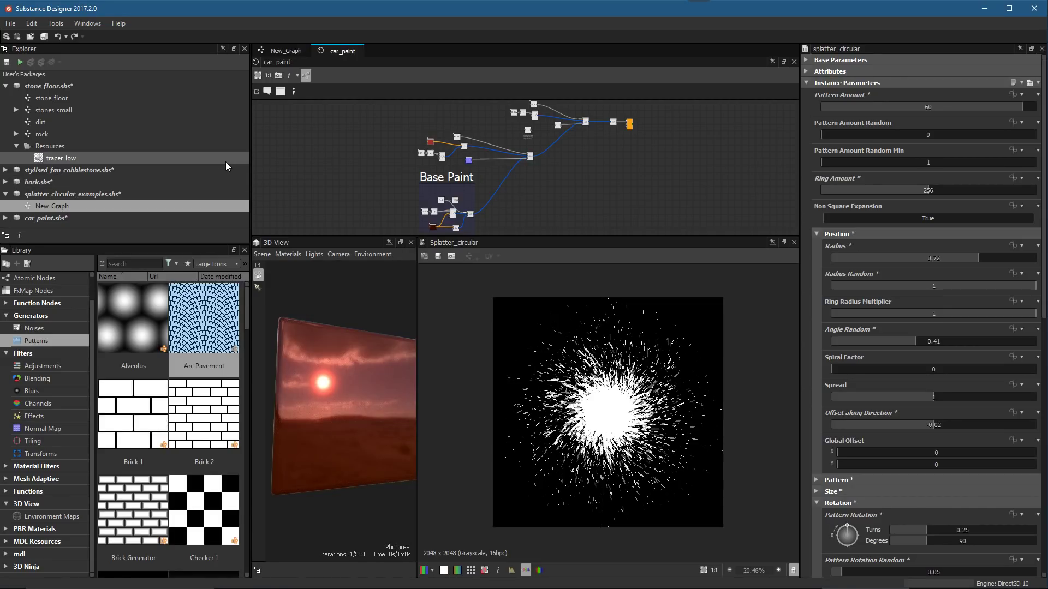
# Enlarge the 3D view and examine the rendered car paint material and its graph
pyautogui.moveTo(420, 371); pyautogui.dragTo(568, 366)
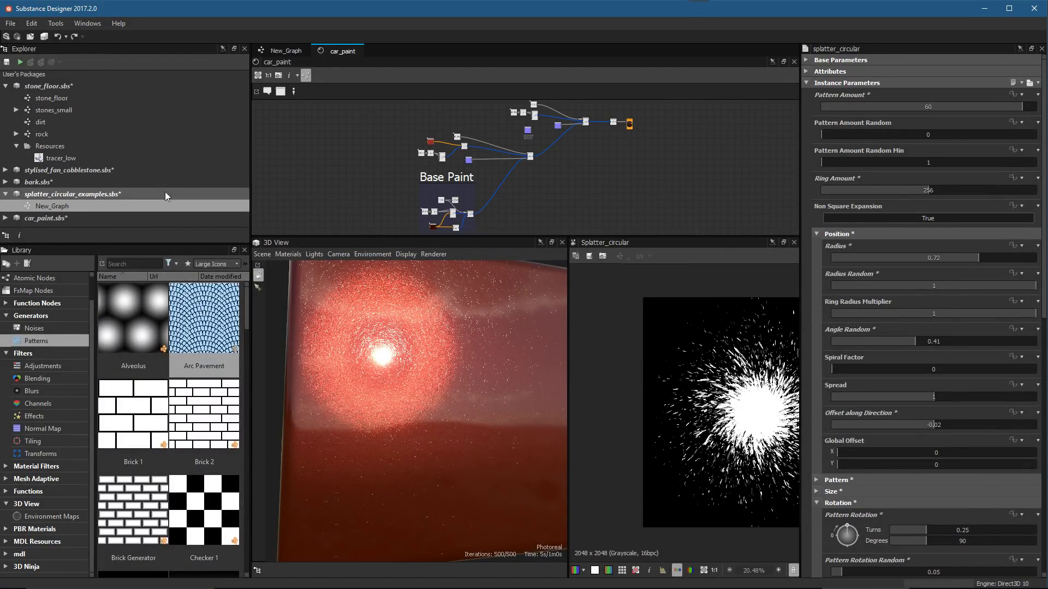
pyautogui.scroll(1, 497, 190)
pyautogui.scroll(3, 475, 206)
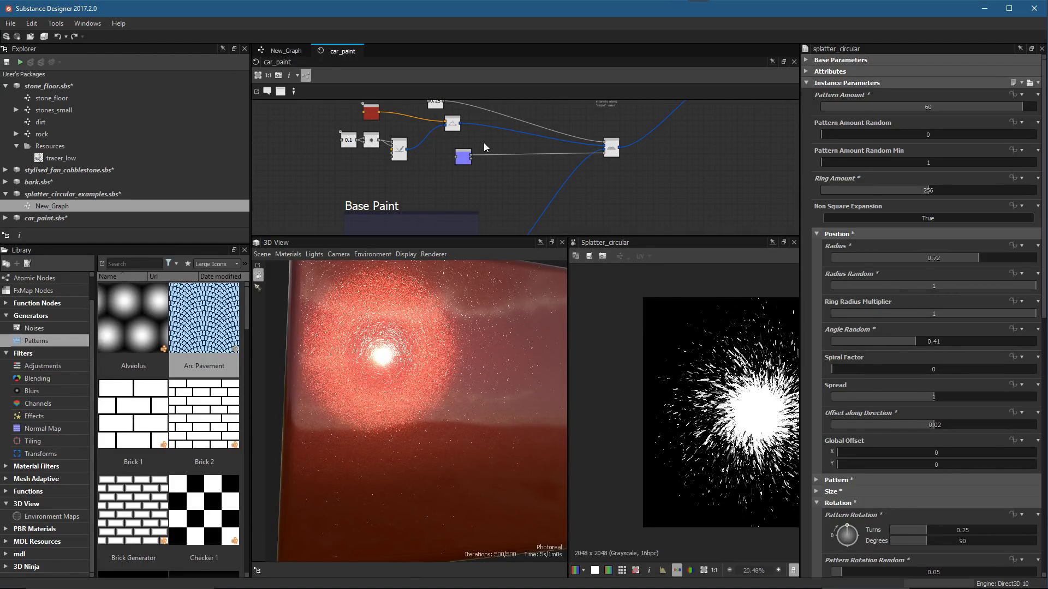
pyautogui.moveTo(417, 322); pyautogui.dragTo(442, 354)
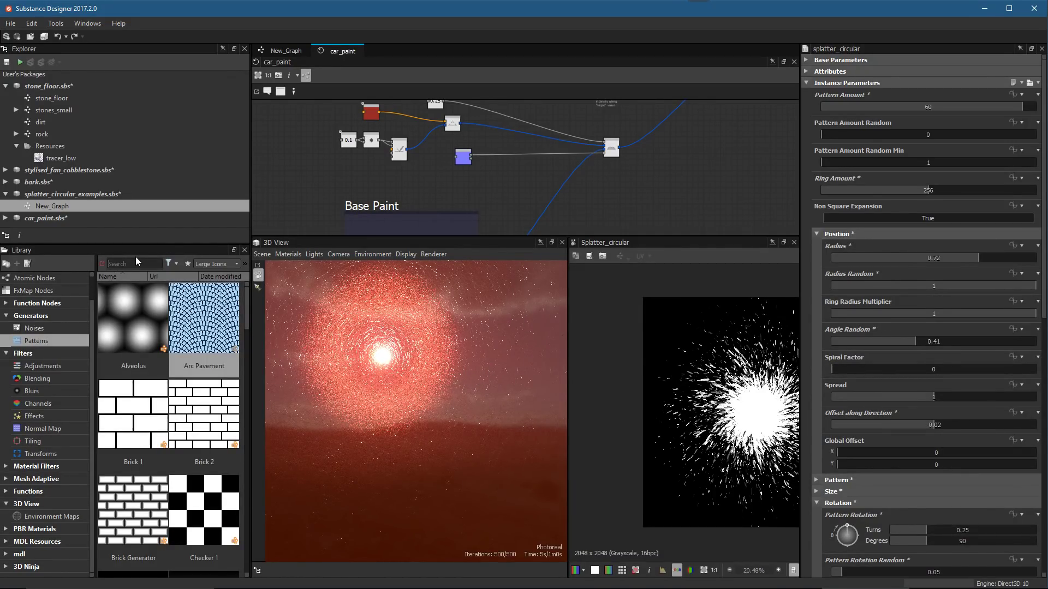
# Search the library for "scratch" and look through the scratch generator entries
pyautogui.write('sca')
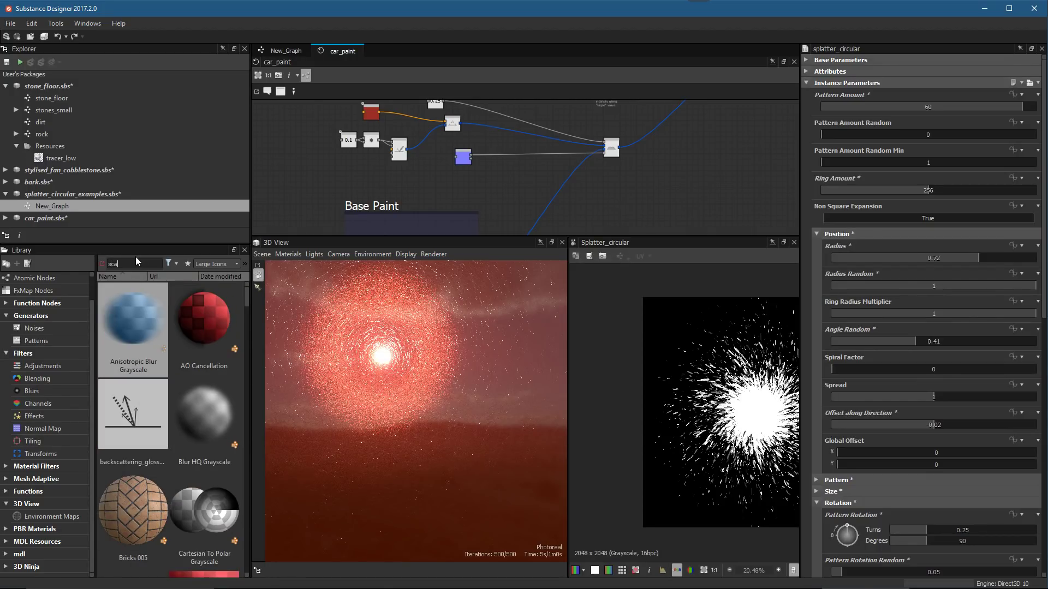
pyautogui.press('BackSpace')
pyautogui.write('ratch')
pyautogui.scroll(-3, 172, 385)
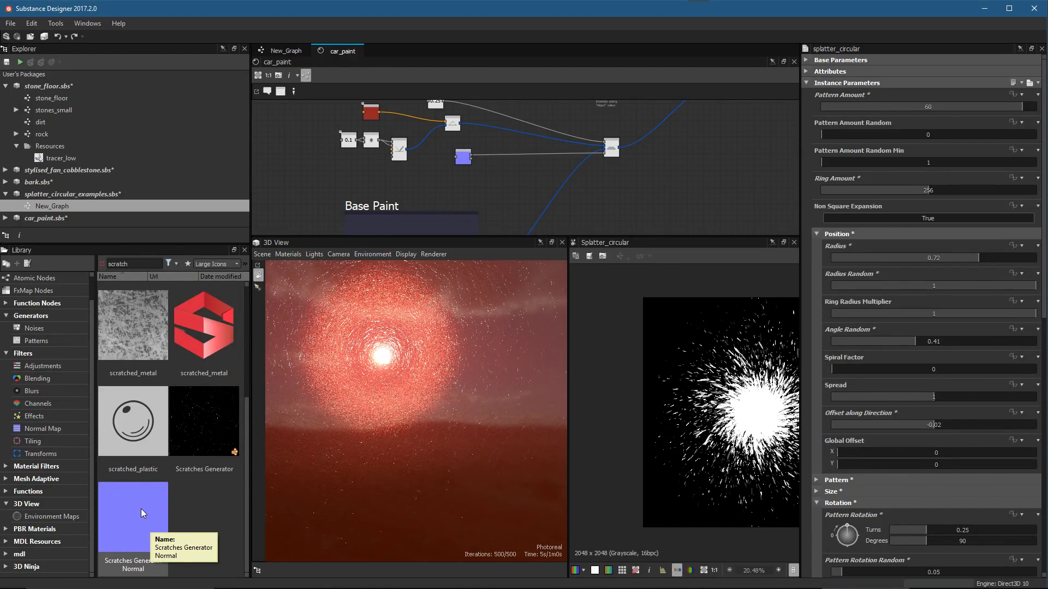
# Locate the Scratches Generator node in the car paint graph and display its mask output in the 2D view
pyautogui.scroll(1, 470, 158)
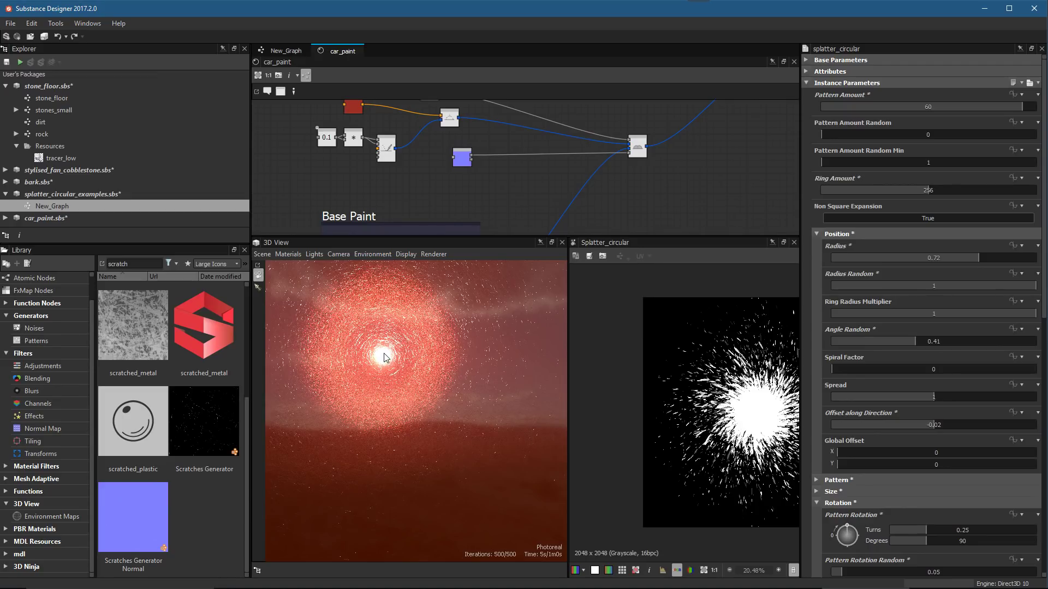
pyautogui.moveTo(613, 147); pyautogui.dragTo(646, 182, button='middle')
pyautogui.scroll(2, 706, 206)
pyautogui.scroll(2, 677, 196)
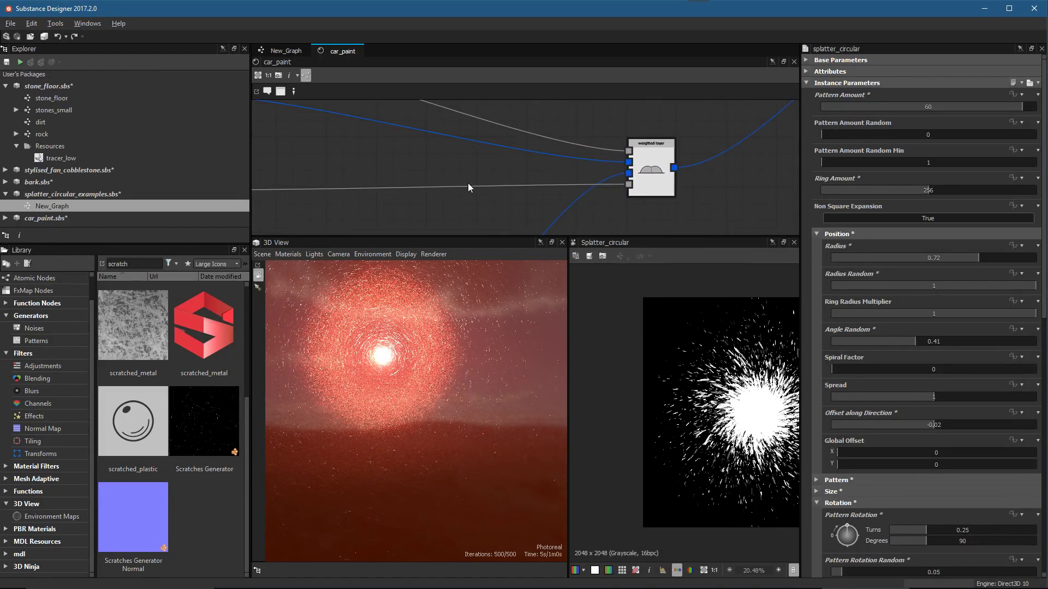
pyautogui.scroll(3, 483, 168)
pyautogui.scroll(2, 481, 164)
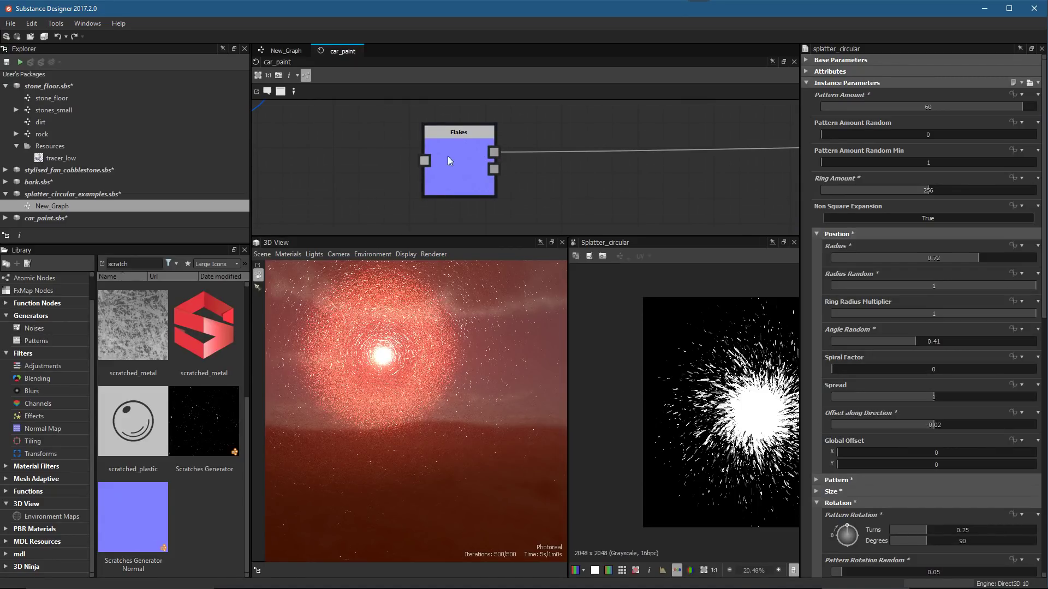
pyautogui.scroll(-4, 649, 166)
pyautogui.moveTo(639, 114); pyautogui.dragTo(532, 143, button='middle')
pyautogui.scroll(5, 495, 152)
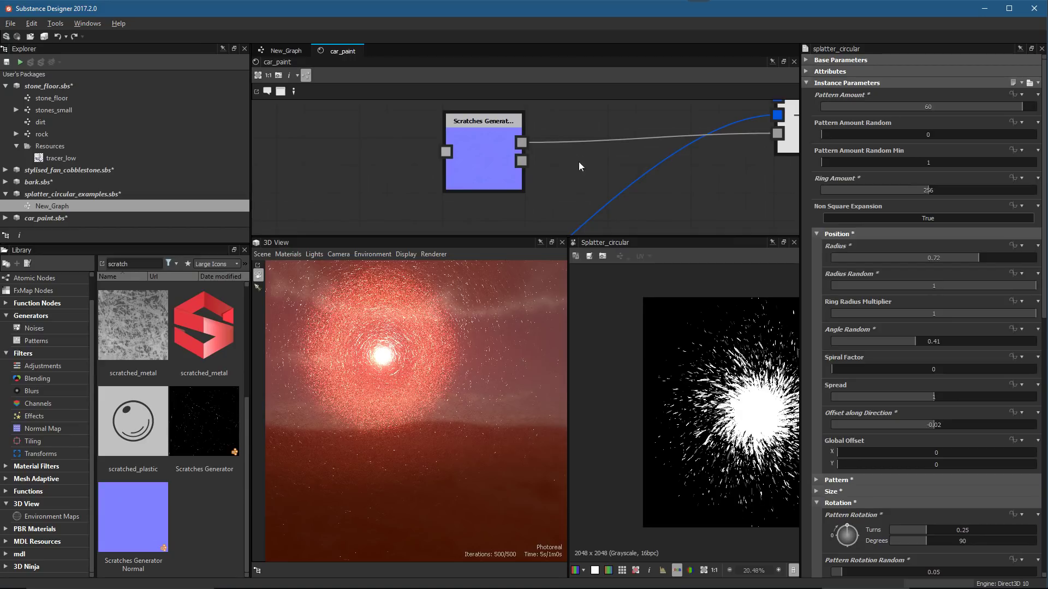
pyautogui.scroll(1, 557, 145)
pyautogui.click(503, 165)
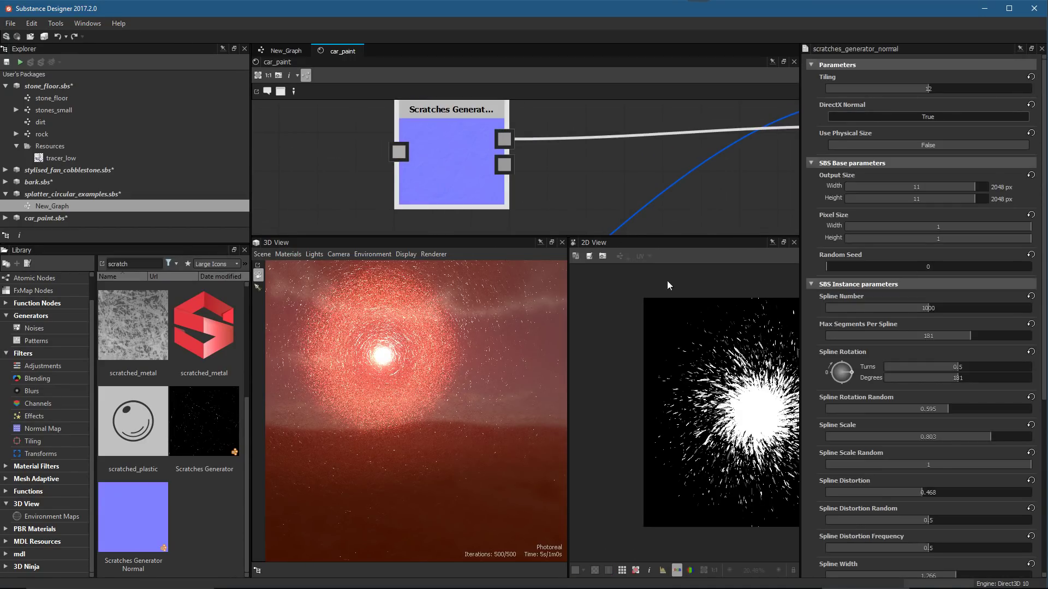
# Widen the 2D view and examine the spline scratch pattern up close
pyautogui.moveTo(801, 368); pyautogui.dragTo(833, 369)
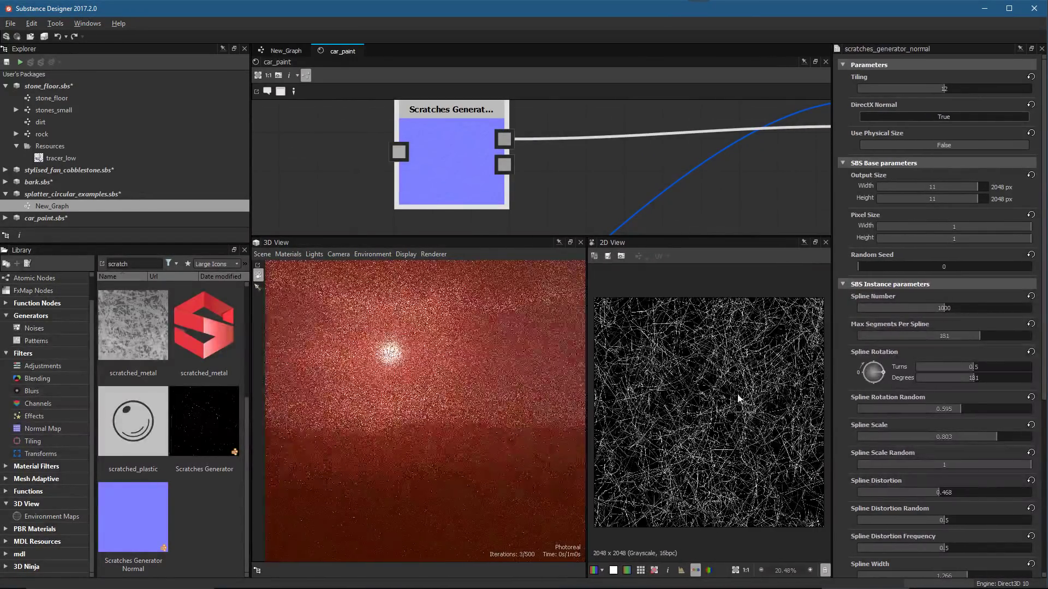
pyautogui.scroll(5, 743, 402)
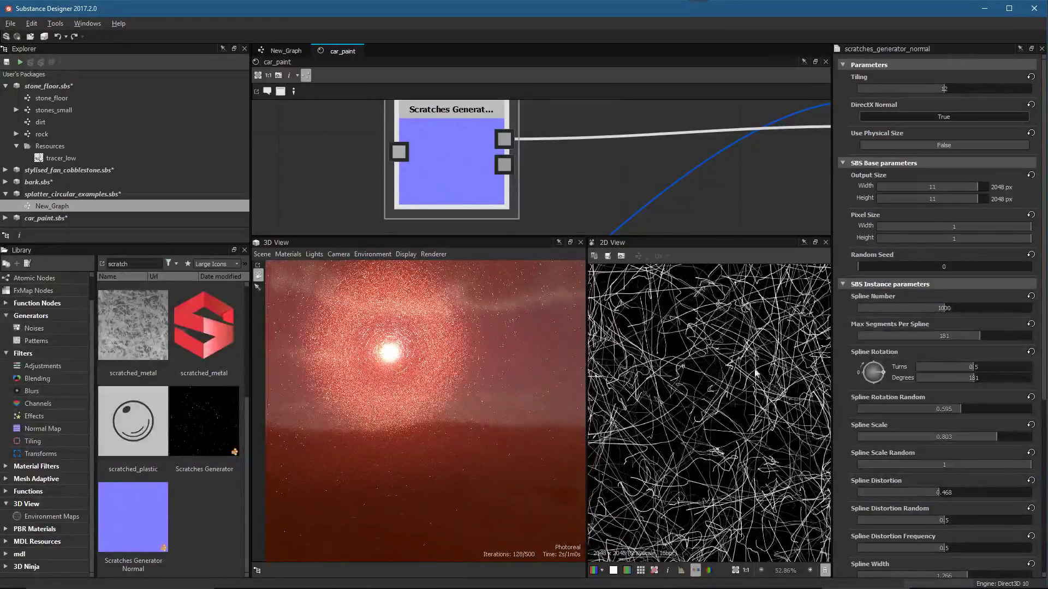
pyautogui.moveTo(713, 411); pyautogui.dragTo(736, 389, button='middle')
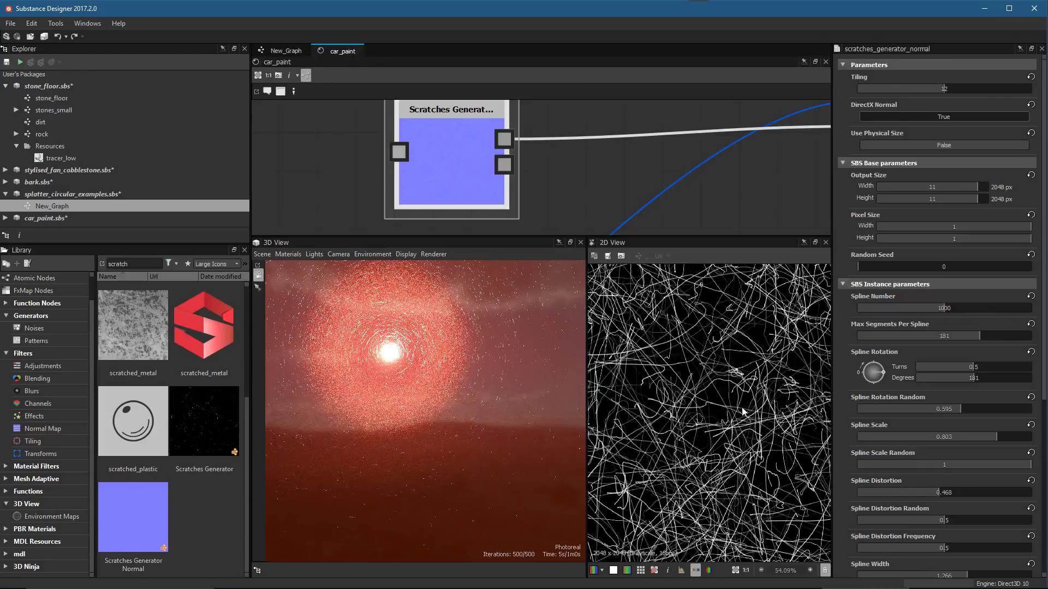
pyautogui.scroll(2, 715, 357)
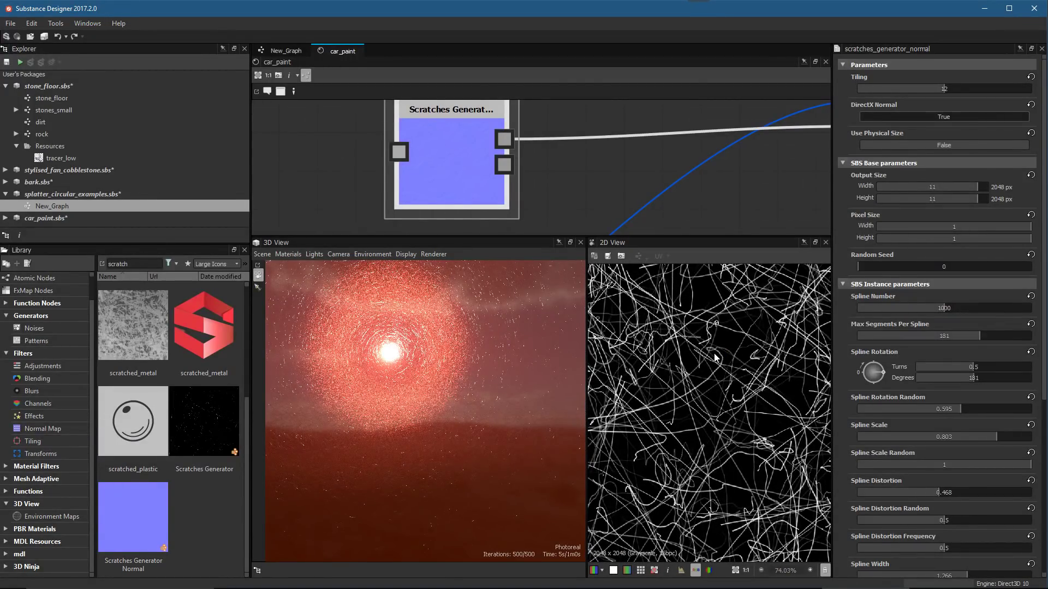
# Display the mask output of the separate Scratches node in the 2D view and inspect its pattern up close
pyautogui.scroll(-3, 437, 158)
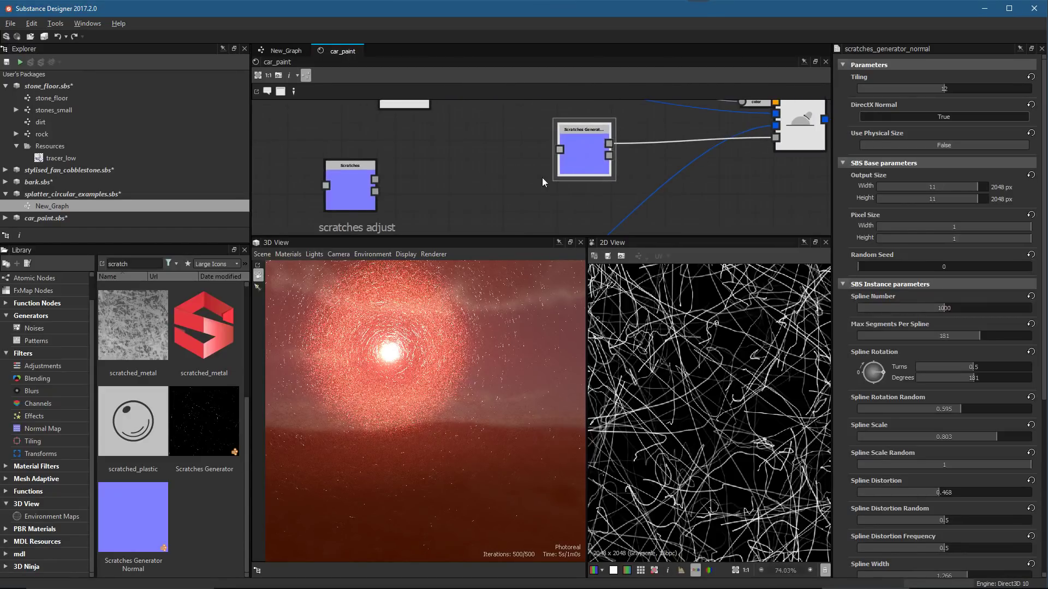
pyautogui.scroll(3, 437, 158)
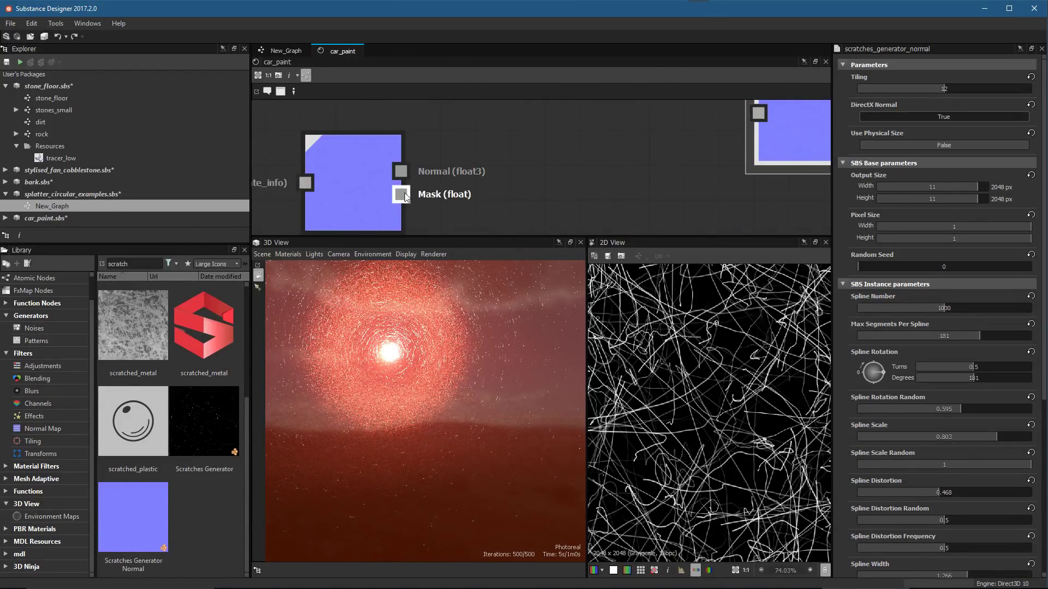
pyautogui.click(406, 195)
pyautogui.doubleClick(406, 196)
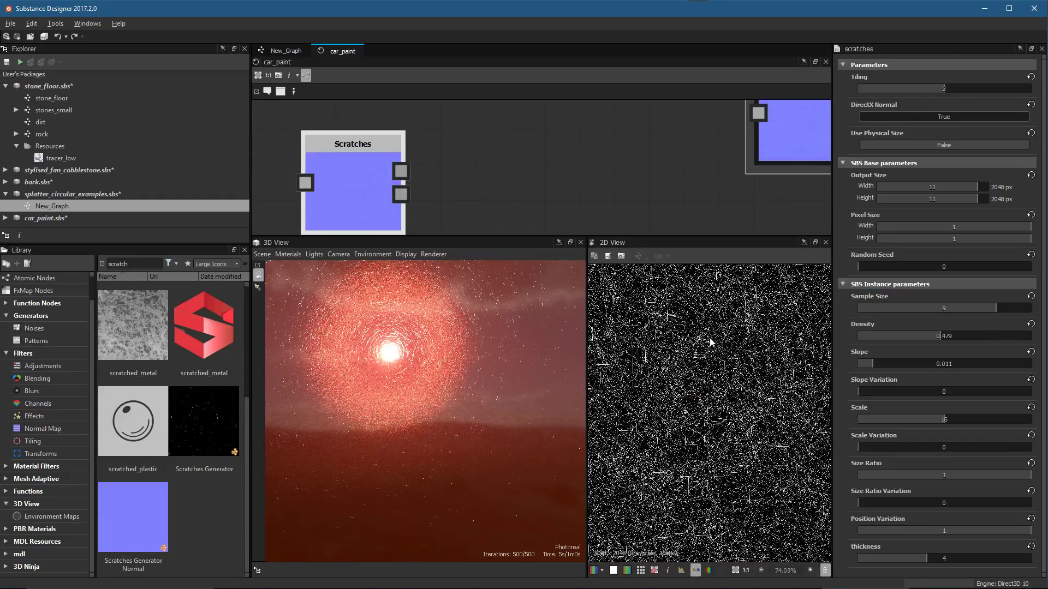
pyautogui.scroll(2, 705, 277)
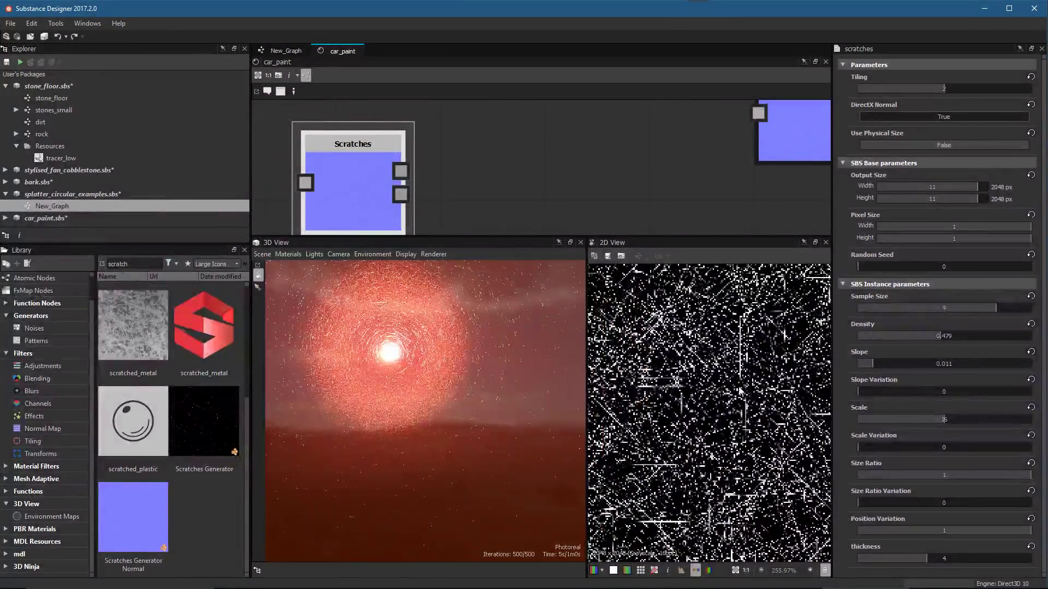
# Return to the Scratches Generator node and display its mask output again for comparison
pyautogui.scroll(-2, 705, 277)
pyautogui.moveTo(666, 163); pyautogui.dragTo(525, 199, button='middle')
pyautogui.scroll(3, 621, 162)
pyautogui.scroll(2, 622, 151)
pyautogui.doubleClick(598, 167)
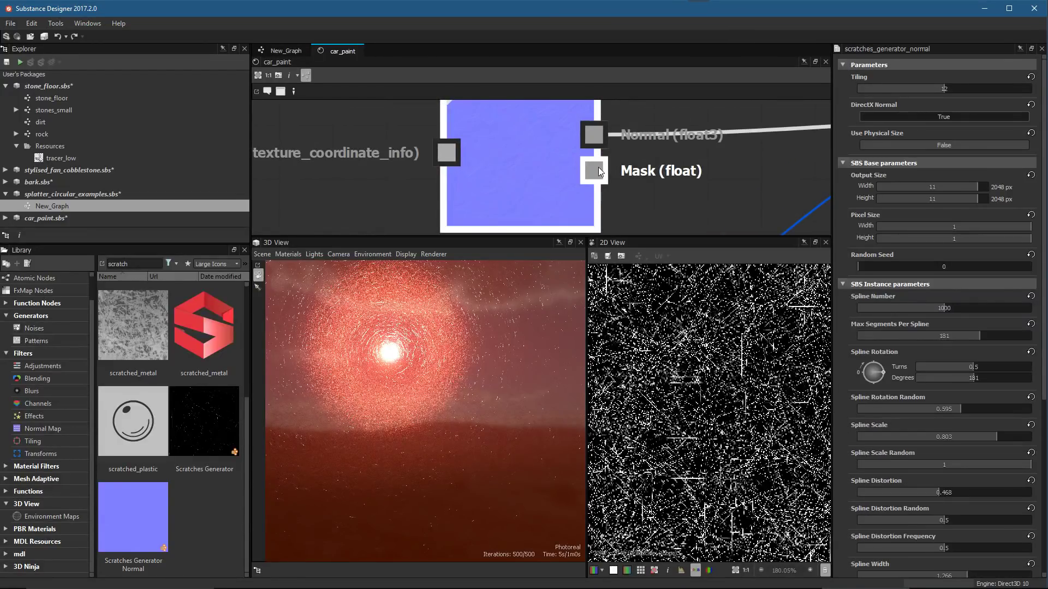
# Examine the curvature, thickness and distribution of the generated scratches across the mask in the 2D view
pyautogui.scroll(2, 739, 301)
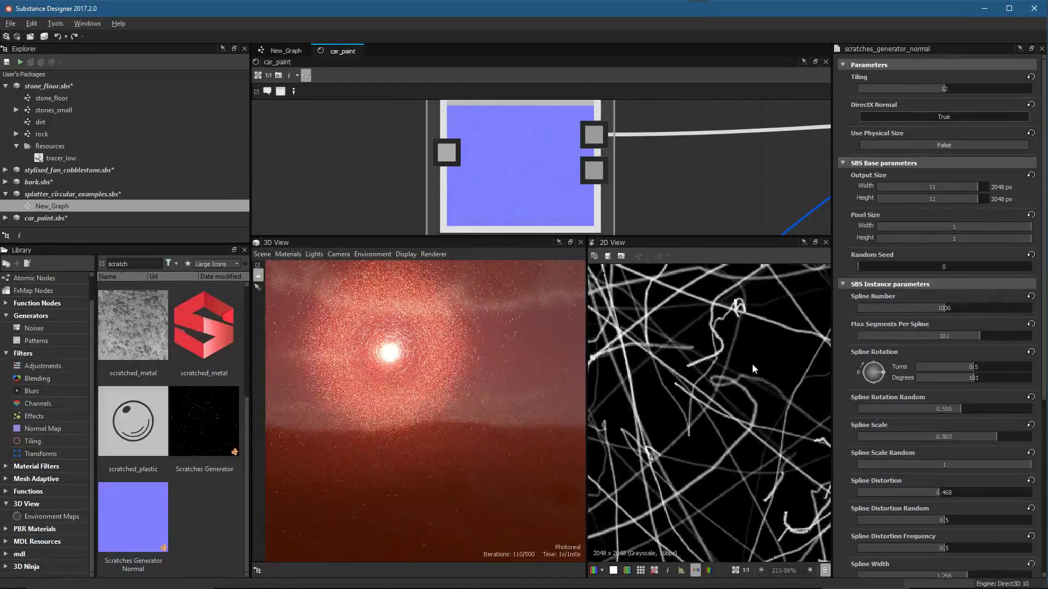
pyautogui.scroll(-4, 753, 423)
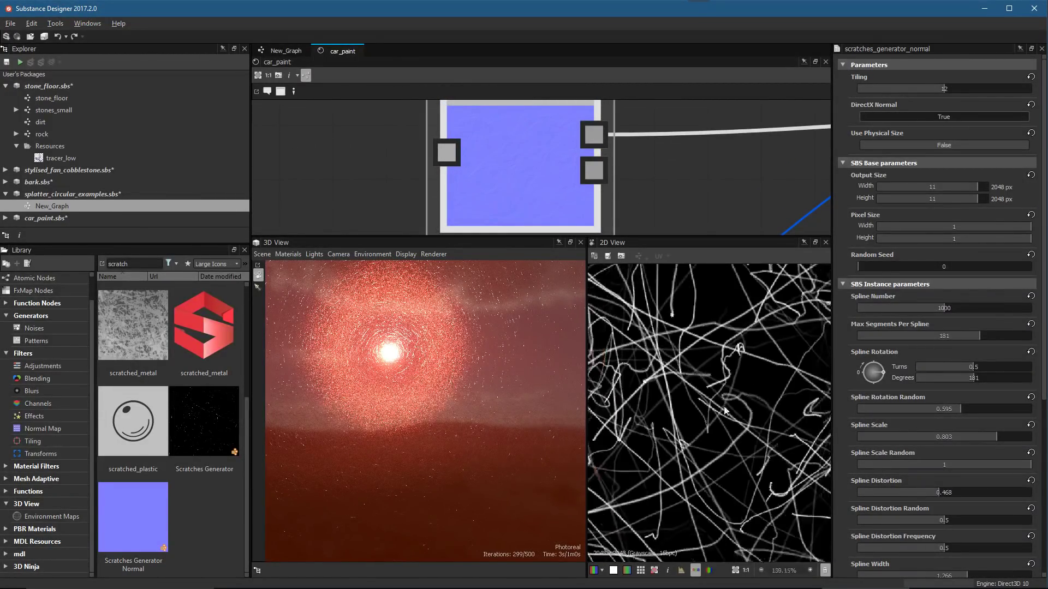
pyautogui.scroll(-3, 756, 426)
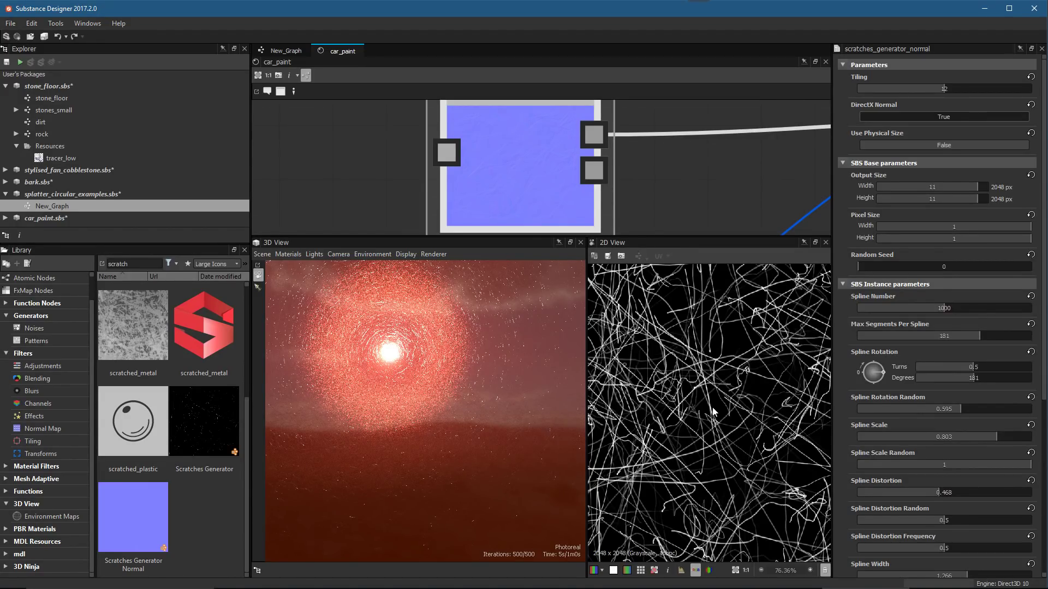
pyautogui.scroll(2, 715, 360)
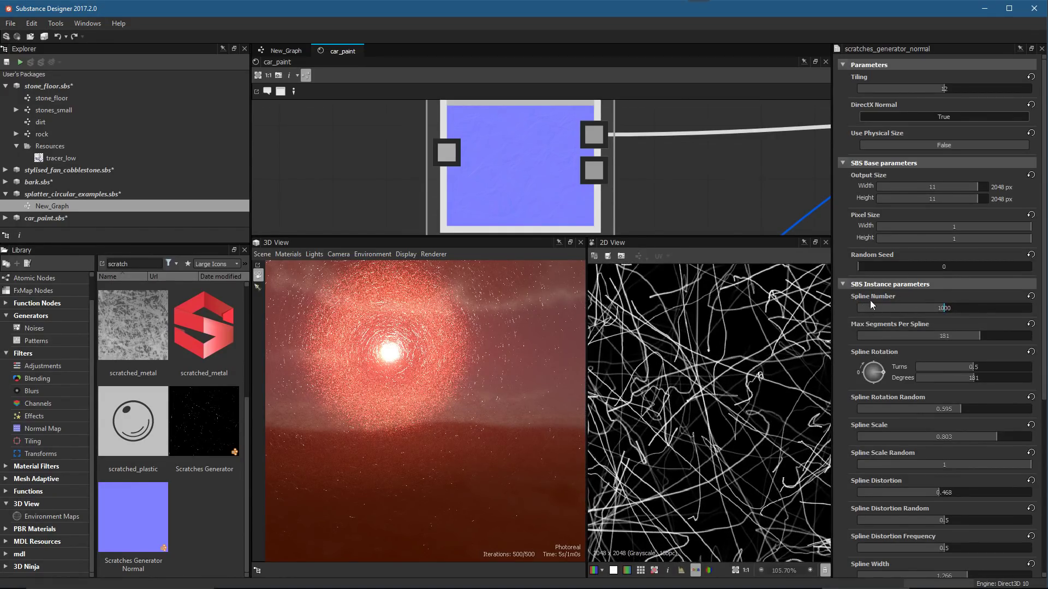
pyautogui.scroll(1, 742, 373)
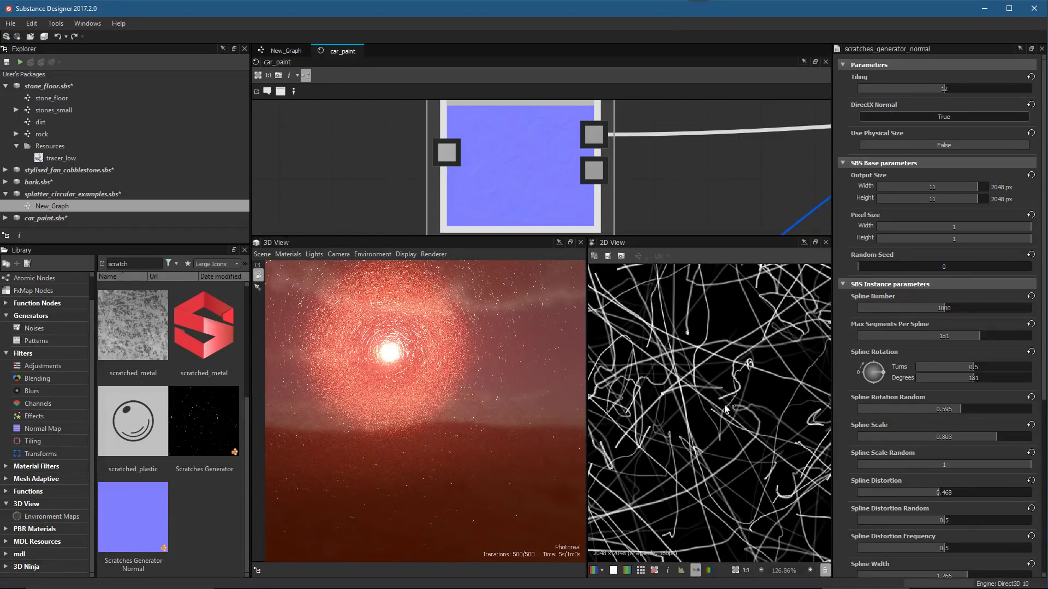
pyautogui.scroll(-1, 726, 470)
pyautogui.scroll(-1, 664, 368)
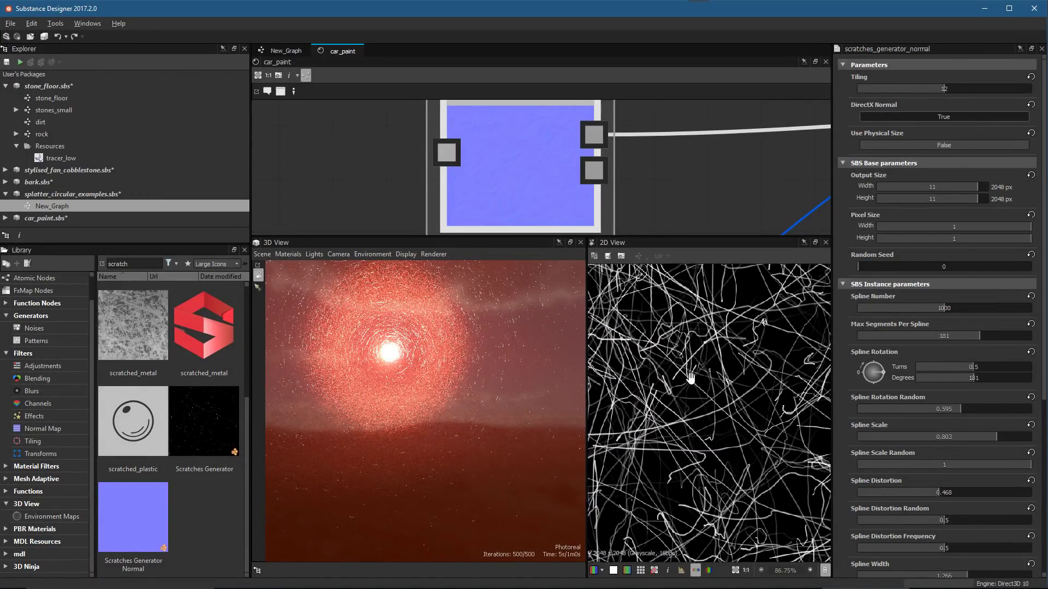
pyautogui.moveTo(681, 369); pyautogui.dragTo(718, 416, button='middle')
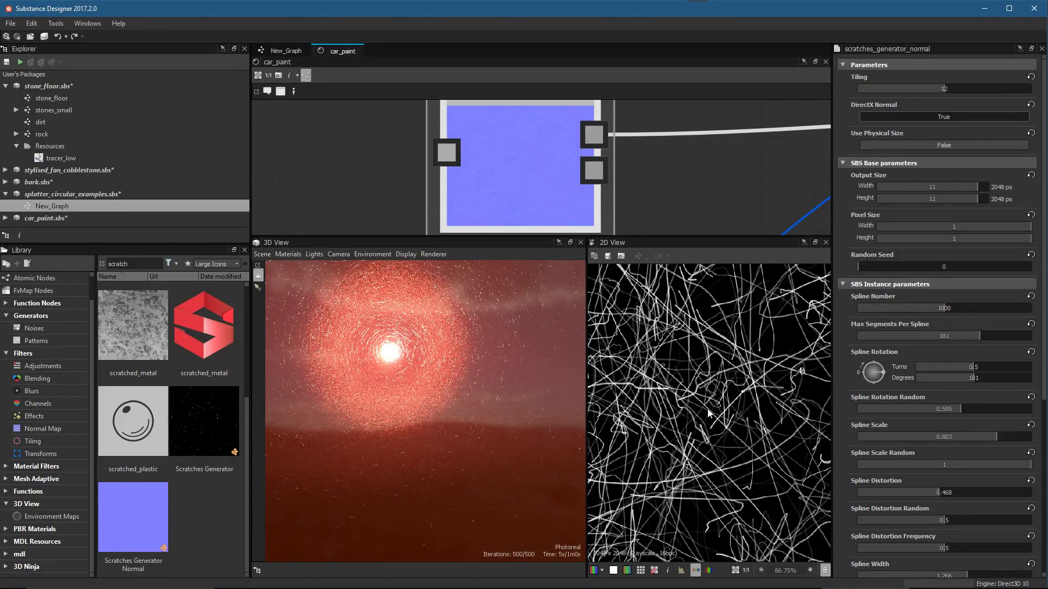
pyautogui.scroll(2, 694, 356)
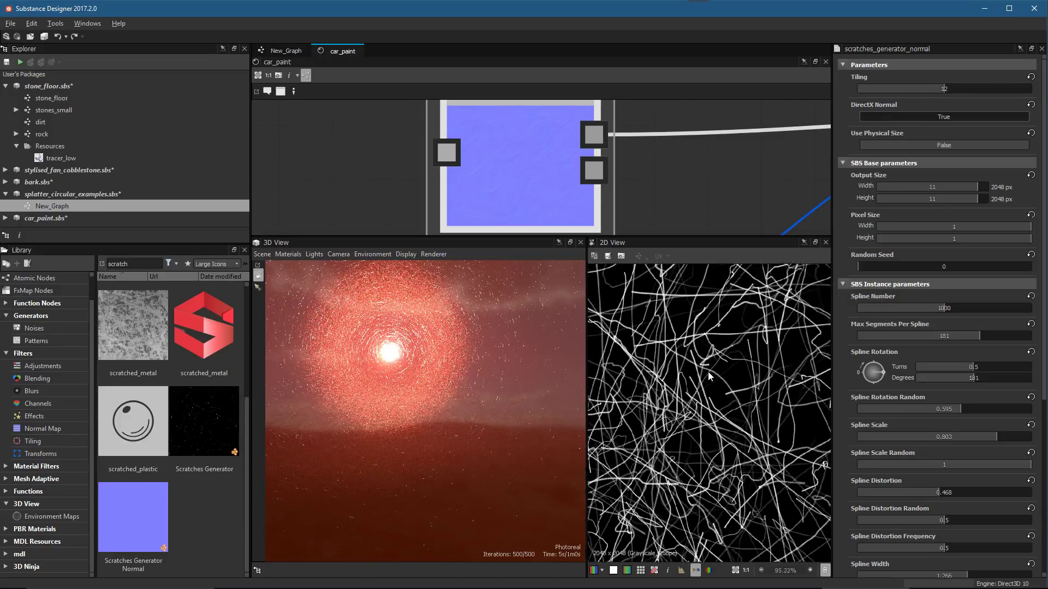
pyautogui.moveTo(678, 329); pyautogui.dragTo(728, 439, button='middle')
pyautogui.scroll(-1, 730, 441)
pyautogui.scroll(1, 729, 441)
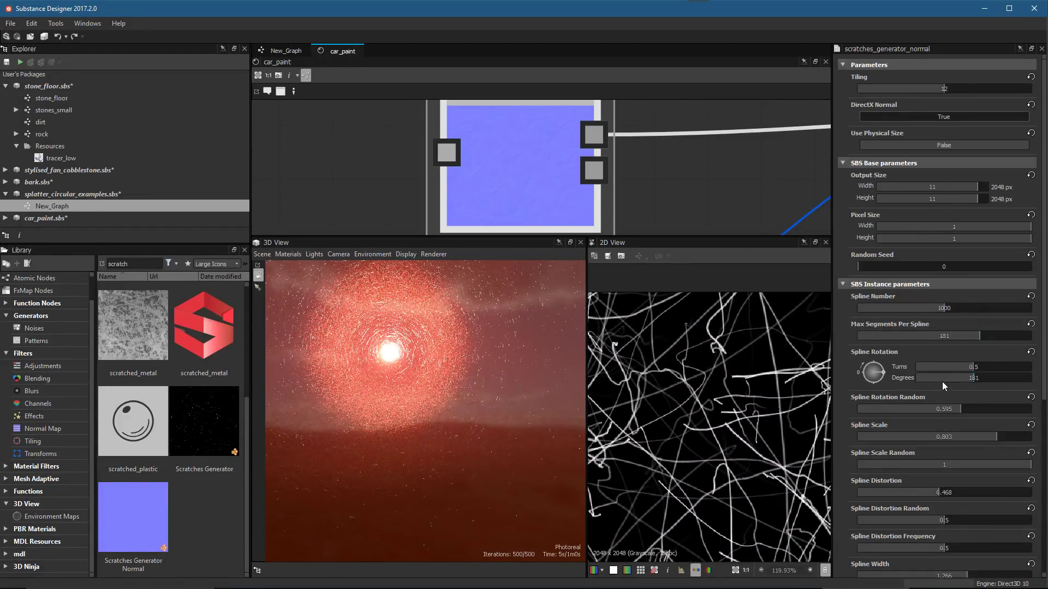
# Review the Scratches Generator node's spline and normal parameters alongside the overall scratch mask
pyautogui.scroll(-3, 940, 389)
pyautogui.scroll(-5, 717, 416)
pyautogui.moveTo(717, 415); pyautogui.dragTo(669, 313, button='middle')
pyautogui.scroll(-1, 713, 346)
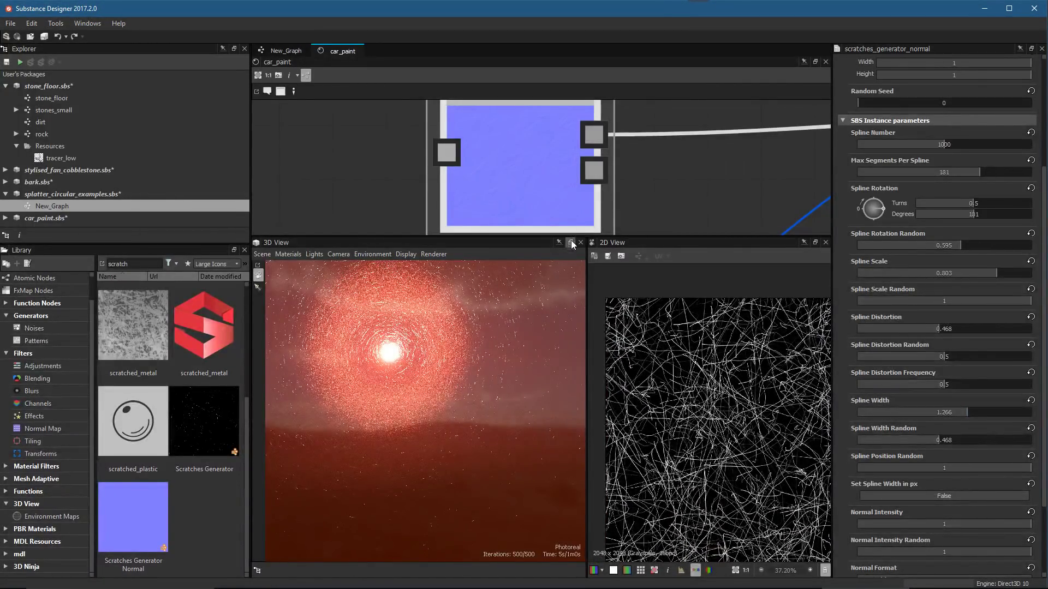
# Open the 3D view's renderer settings and raise Max Samples to 1000, followed by 8000
pyautogui.moveTo(512, 387); pyautogui.dragTo(558, 404)
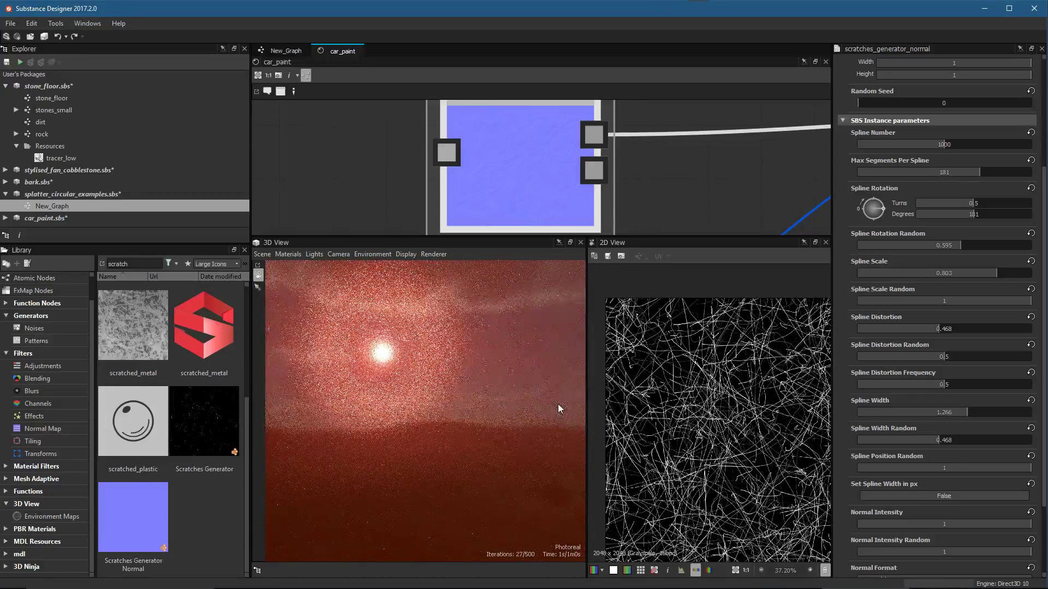
pyautogui.click(432, 254)
pyautogui.click(437, 270)
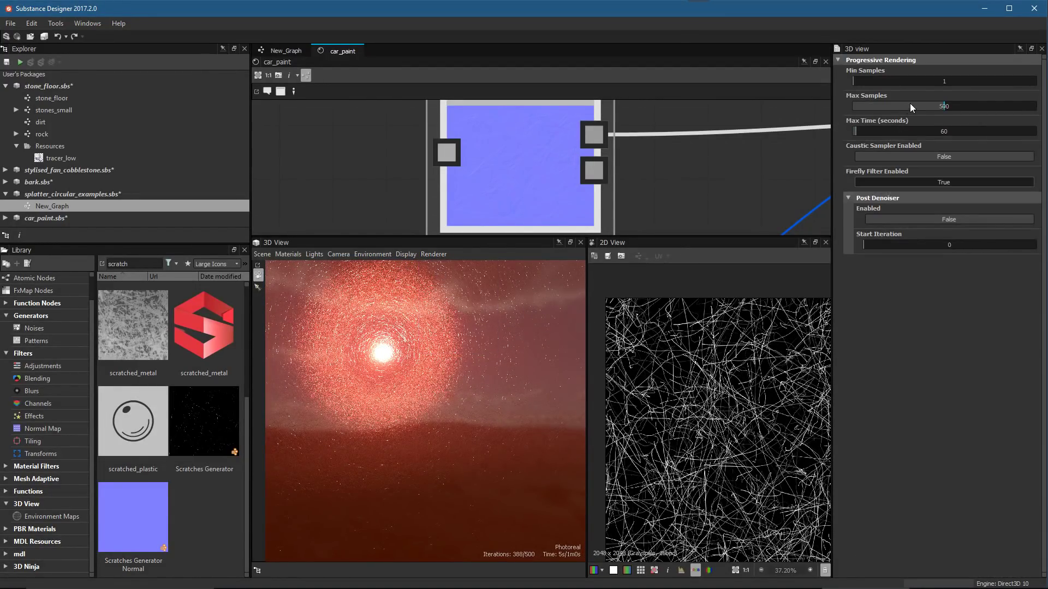
pyautogui.doubleClick(941, 106)
pyautogui.write('1000')
pyautogui.press('Return')
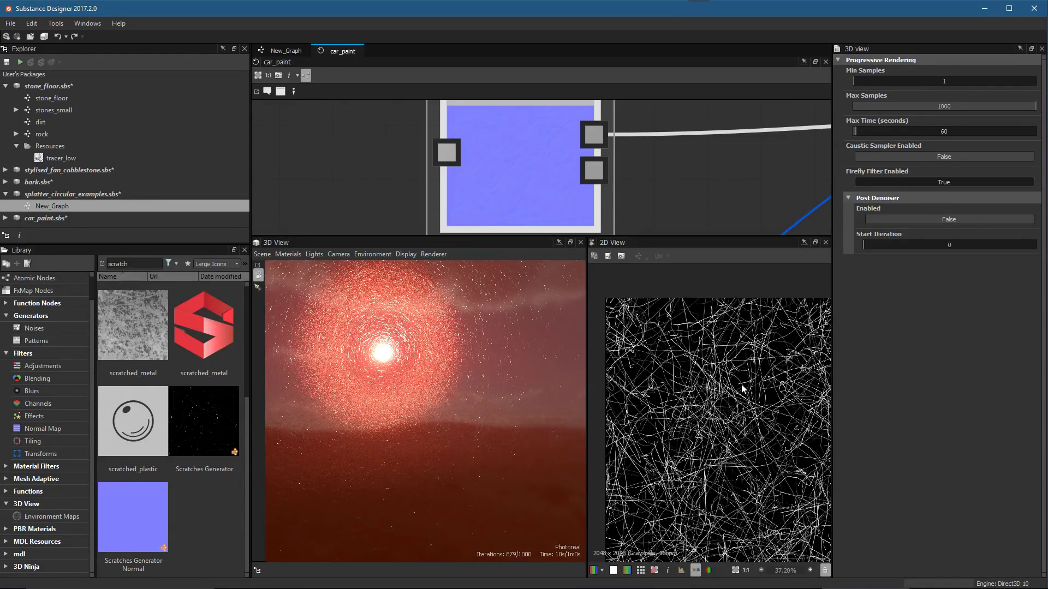
pyautogui.doubleClick(945, 106)
pyautogui.write('8000')
pyautogui.press('Return')
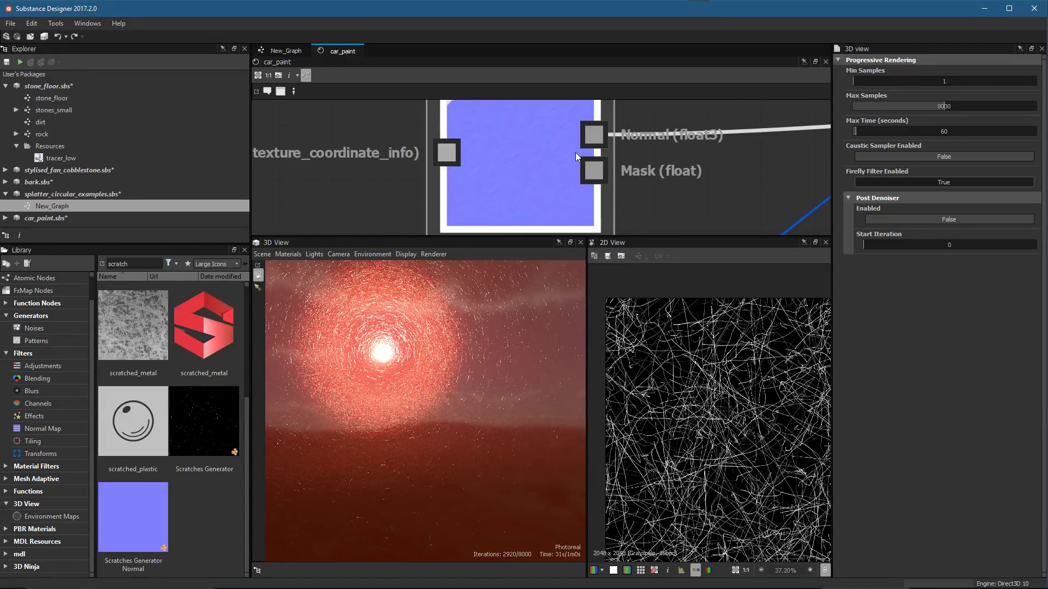
# Select the Scratches Generator node in the graph and pause rendering in the 3D view
pyautogui.scroll(-3, 575, 152)
pyautogui.scroll(2, 555, 173)
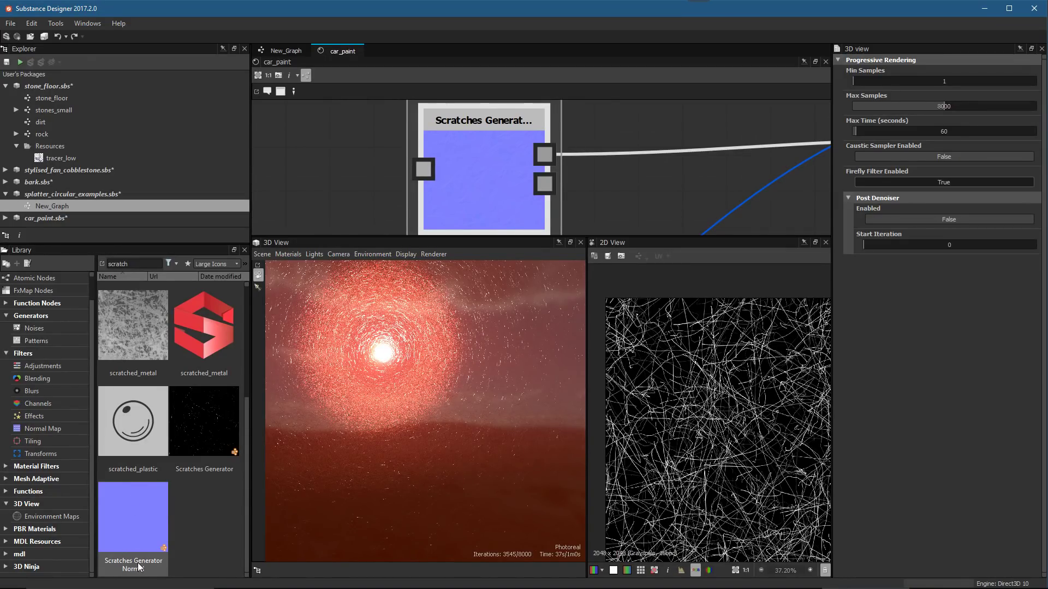
pyautogui.moveTo(554, 199); pyautogui.dragTo(552, 178, button='middle')
pyautogui.click(542, 165)
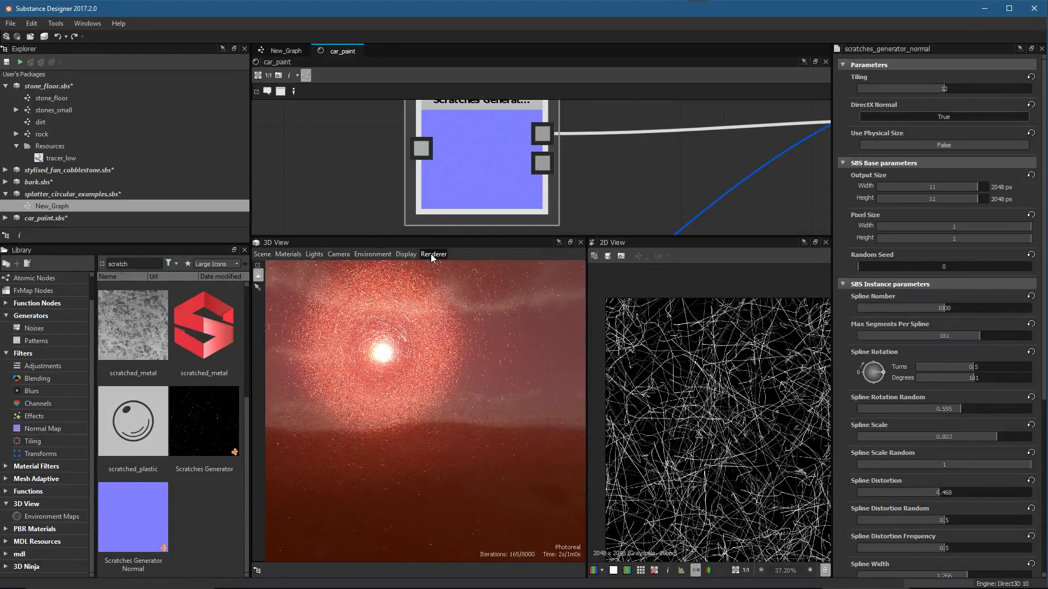
pyautogui.click(430, 254)
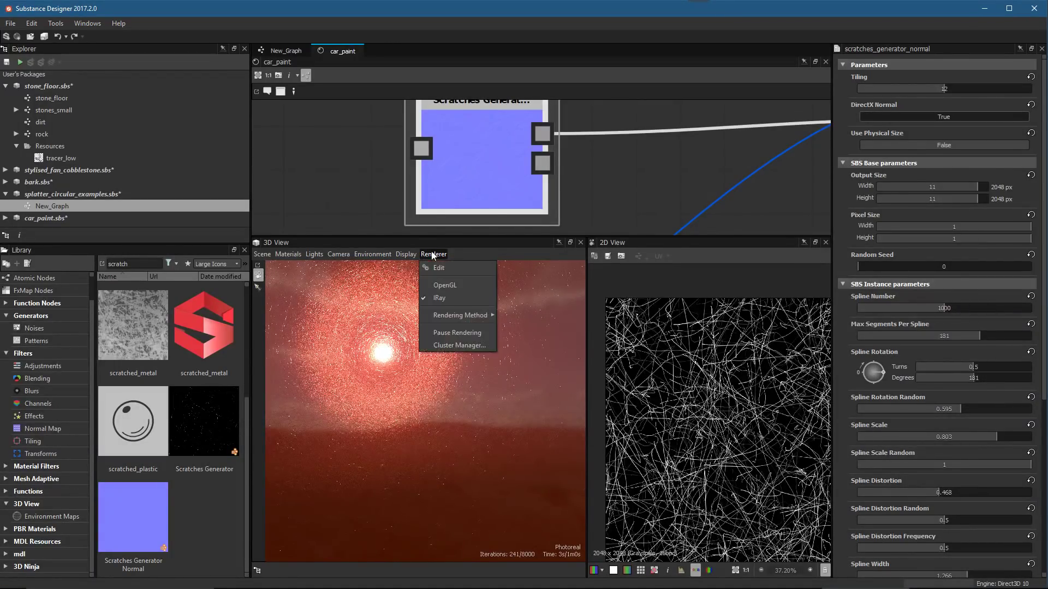
pyautogui.click(447, 332)
# Widen the 2D view and inspect the scratch mask at closer range
pyautogui.moveTo(505, 218); pyautogui.dragTo(439, 218, button='middle')
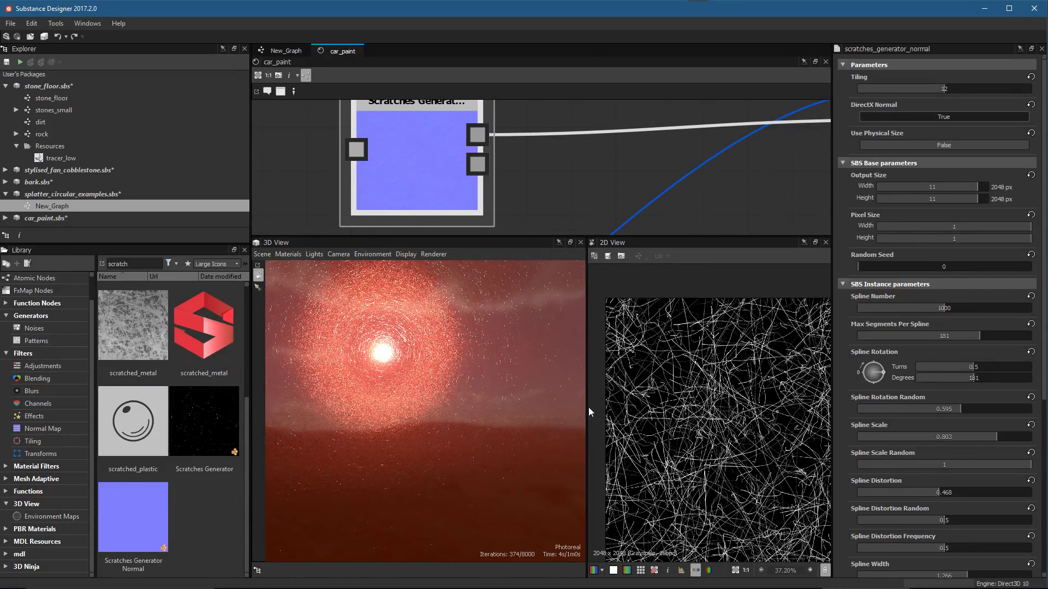
pyautogui.moveTo(587, 409); pyautogui.dragTo(414, 407)
pyautogui.scroll(3, 619, 372)
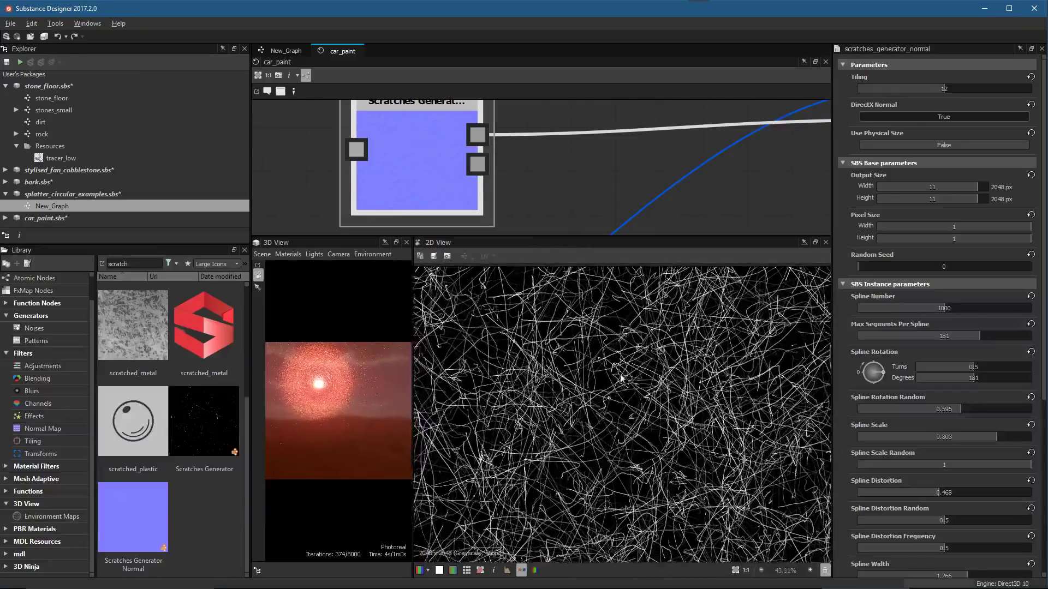
pyautogui.scroll(4, 618, 372)
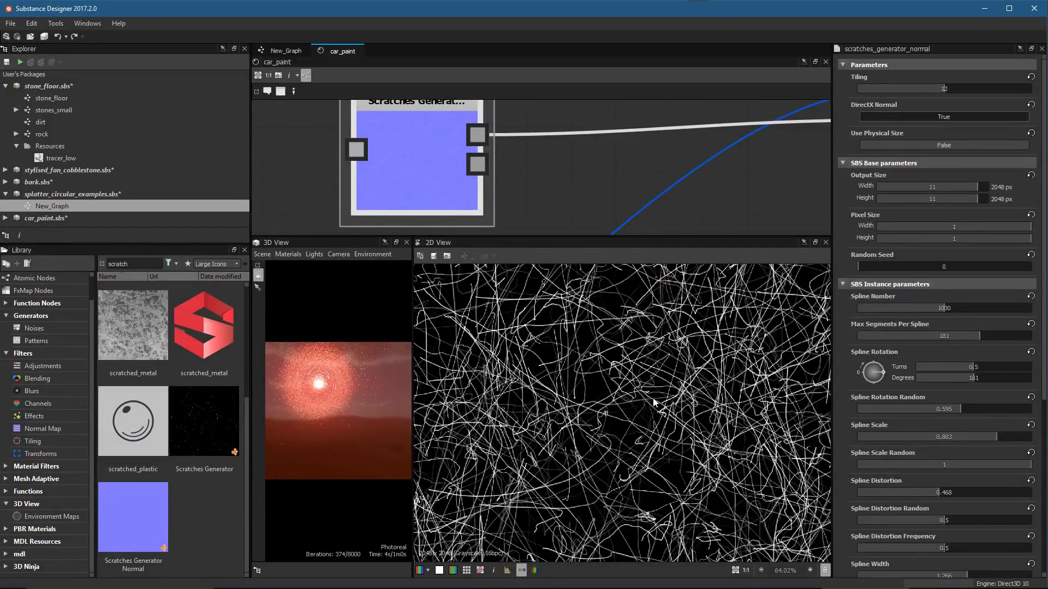
pyautogui.moveTo(640, 306); pyautogui.dragTo(640, 379, button='middle')
# Display the Scratches Generator's normal output in the 2D view and inspect individual scratches up close
pyautogui.moveTo(530, 149); pyautogui.dragTo(504, 156, button='middle')
pyautogui.scroll(3, 499, 159)
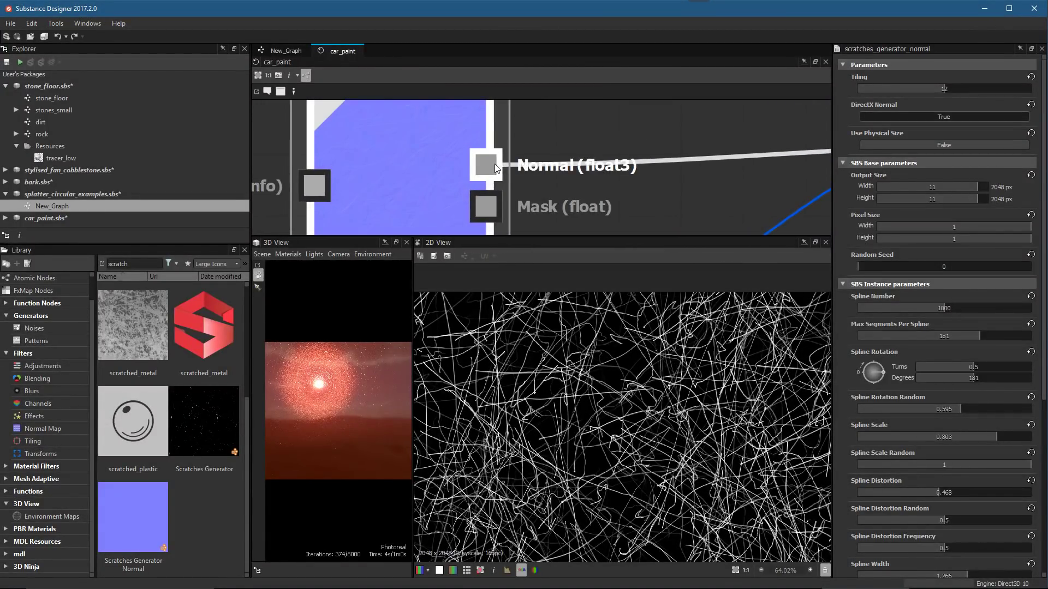
pyautogui.click(494, 163)
pyautogui.scroll(5, 646, 400)
pyautogui.scroll(5, 714, 397)
pyautogui.moveTo(634, 393); pyautogui.dragTo(639, 401, button='middle')
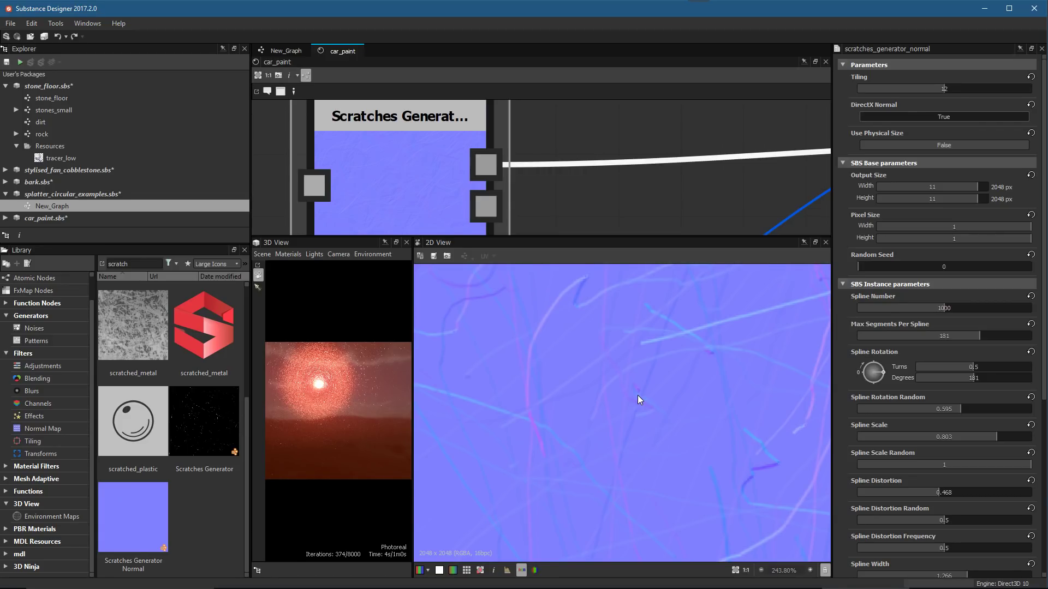
# Switch the 2D view to the Scratches Generator's mask output for comparison with the normals
pyautogui.moveTo(494, 210); pyautogui.dragTo(484, 148, button='middle')
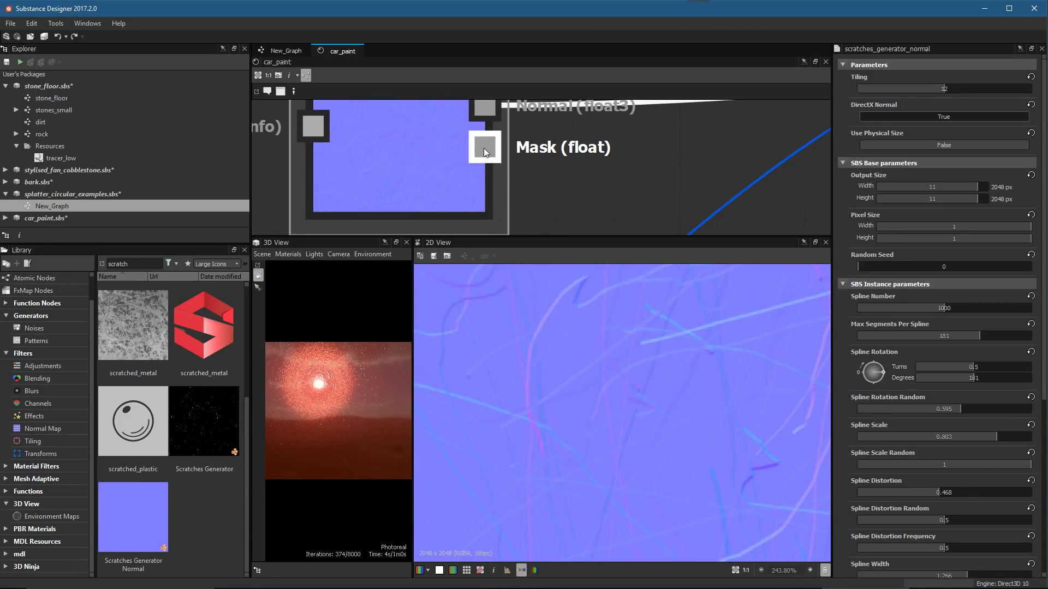
pyautogui.click(484, 148)
pyautogui.scroll(-2, 562, 174)
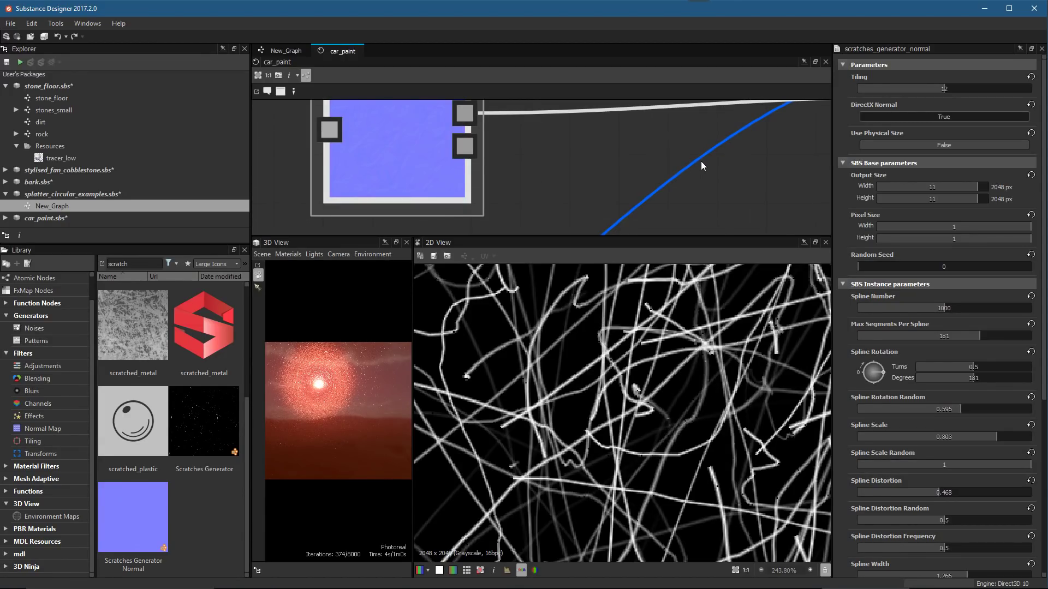
# Show the normal output again and examine the direction and shading of the scratches from close and farther away
pyautogui.click(468, 113)
pyautogui.scroll(-3, 653, 388)
pyautogui.moveTo(632, 334); pyautogui.dragTo(653, 351, button='middle')
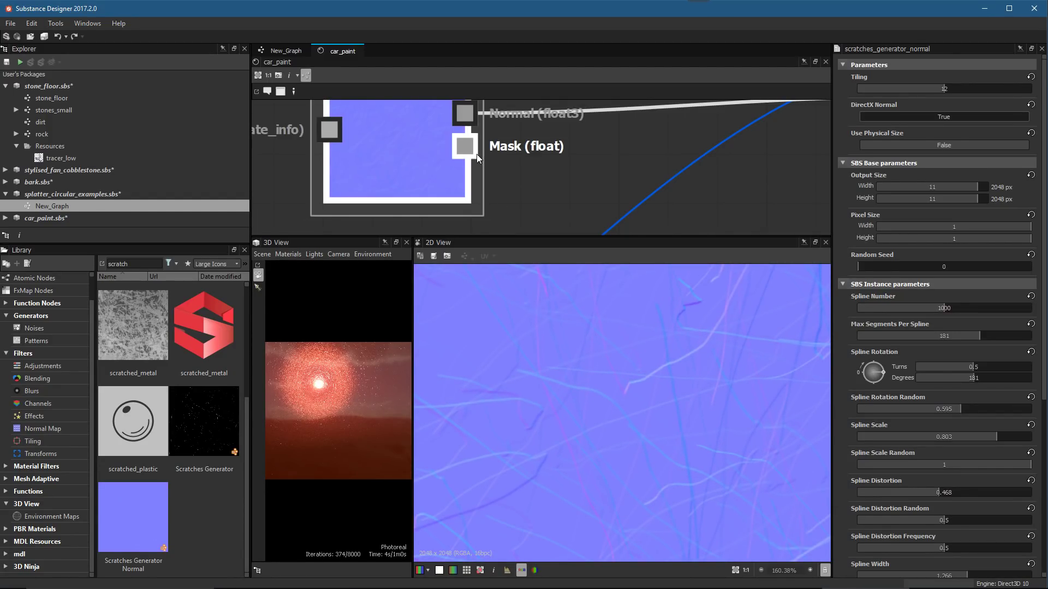
pyautogui.moveTo(676, 369); pyautogui.dragTo(687, 342, button='middle')
pyautogui.scroll(3, 686, 343)
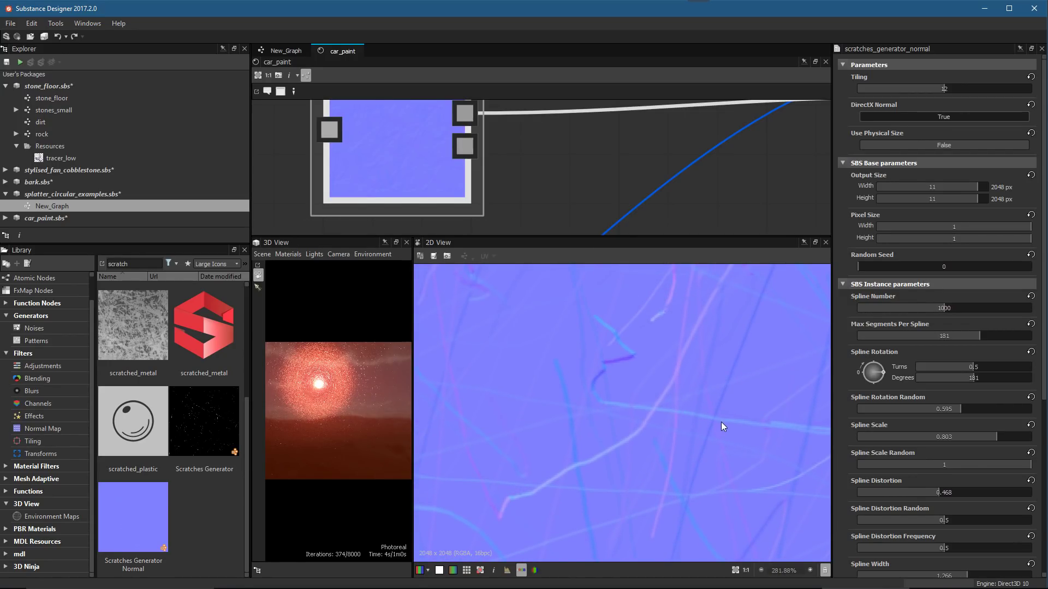
pyautogui.moveTo(681, 342); pyautogui.dragTo(722, 380, button='middle')
pyautogui.scroll(-4, 673, 421)
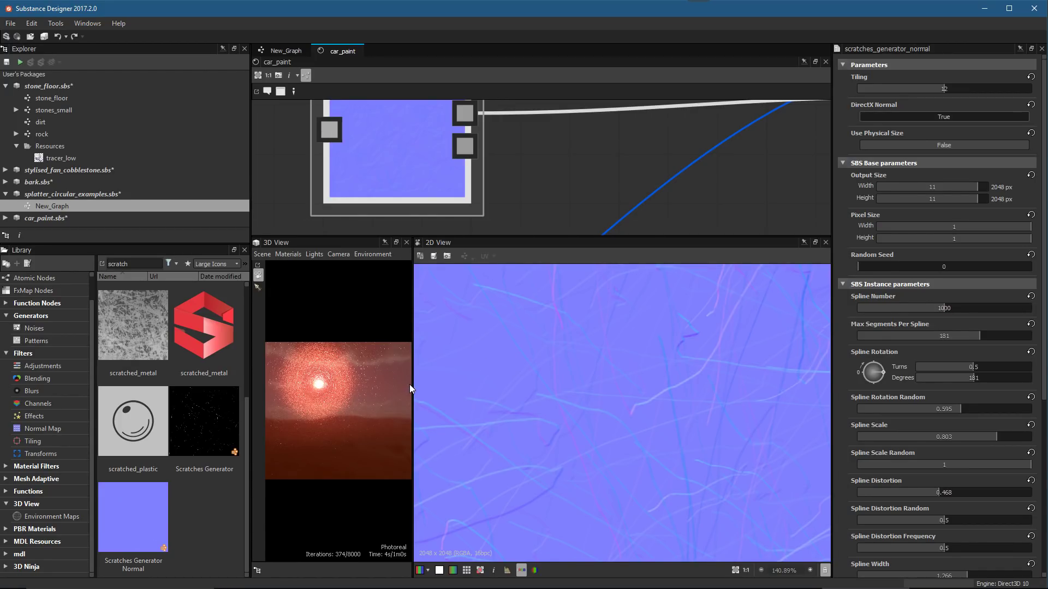
# Enlarge the 3D view to review the rendered scratches, and widen the 2D view to compare the overall normal map
pyautogui.moveTo(413, 384); pyautogui.dragTo(600, 387)
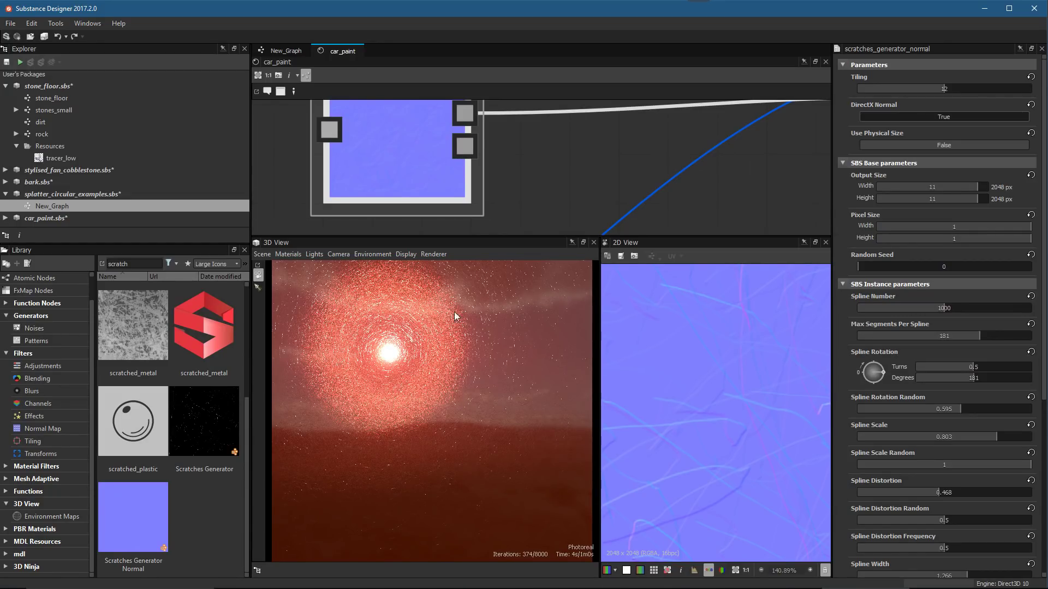
pyautogui.moveTo(598, 332); pyautogui.dragTo(477, 331)
pyautogui.moveTo(528, 150); pyautogui.dragTo(593, 193, button='middle')
pyautogui.scroll(-1, 593, 192)
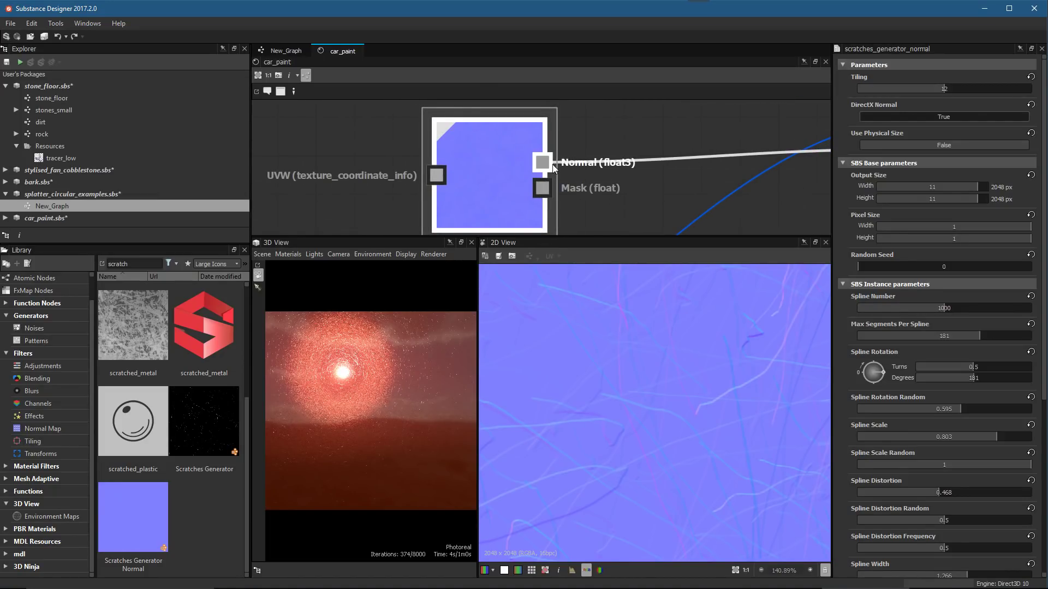
pyautogui.scroll(-4, 669, 391)
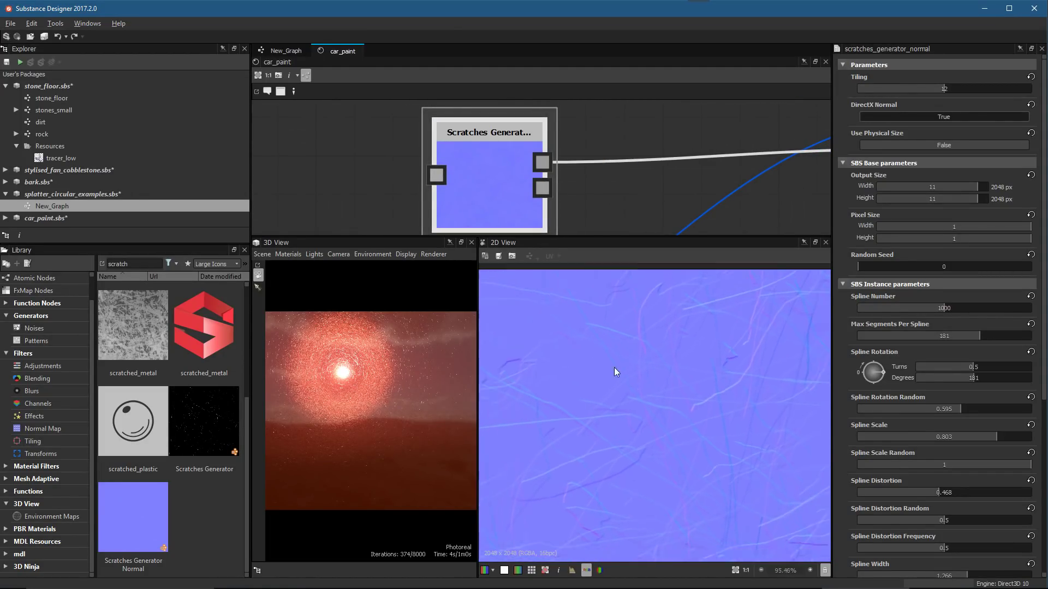
# Display the Scratches Generator's mask output and make the 3D and 2D views taller to see more of the pattern
pyautogui.moveTo(603, 179); pyautogui.dragTo(540, 155, button='middle')
pyautogui.scroll(-1, 540, 155)
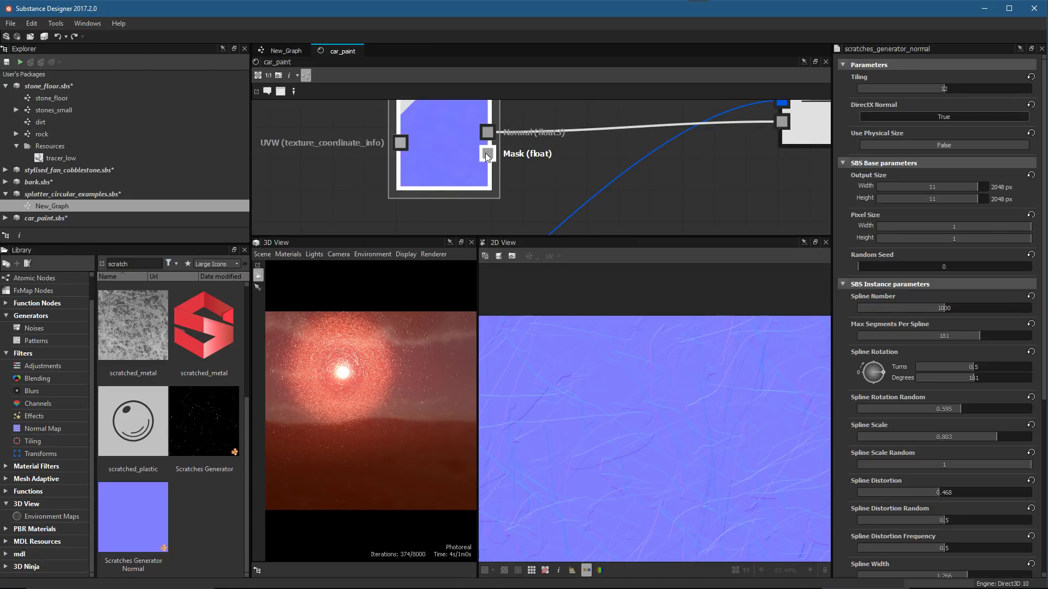
pyautogui.click(487, 154)
pyautogui.moveTo(597, 237); pyautogui.dragTo(597, 169)
pyautogui.scroll(-5, 682, 371)
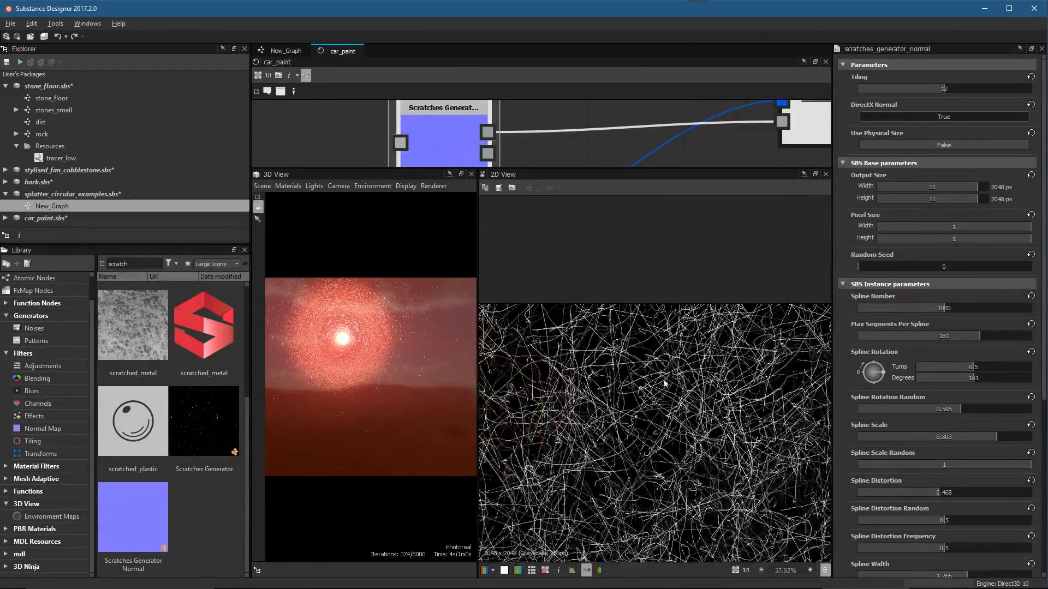
pyautogui.scroll(2, 682, 371)
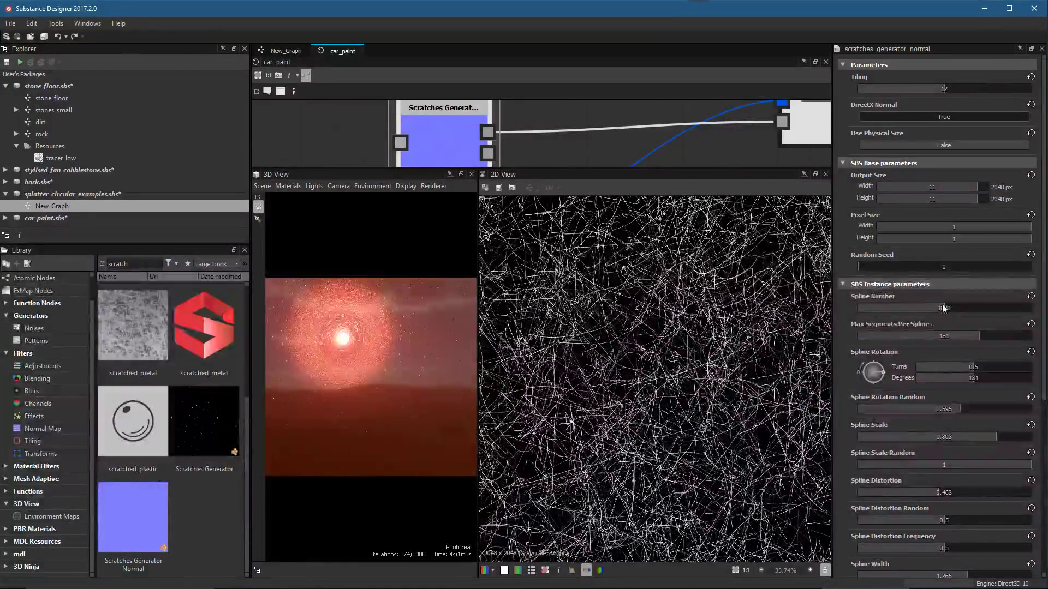
# Set the Scratches Generator's Spline Number to 411 and Max Segments Per Spline to 33
pyautogui.moveTo(942, 307); pyautogui.dragTo(893, 310)
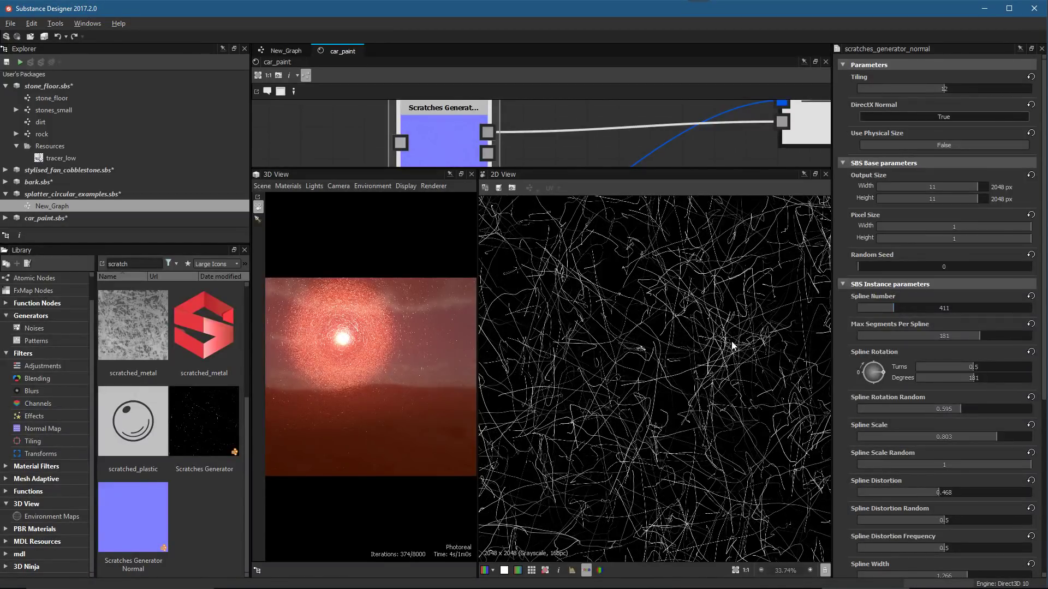
pyautogui.scroll(1, 730, 346)
pyautogui.scroll(4, 732, 316)
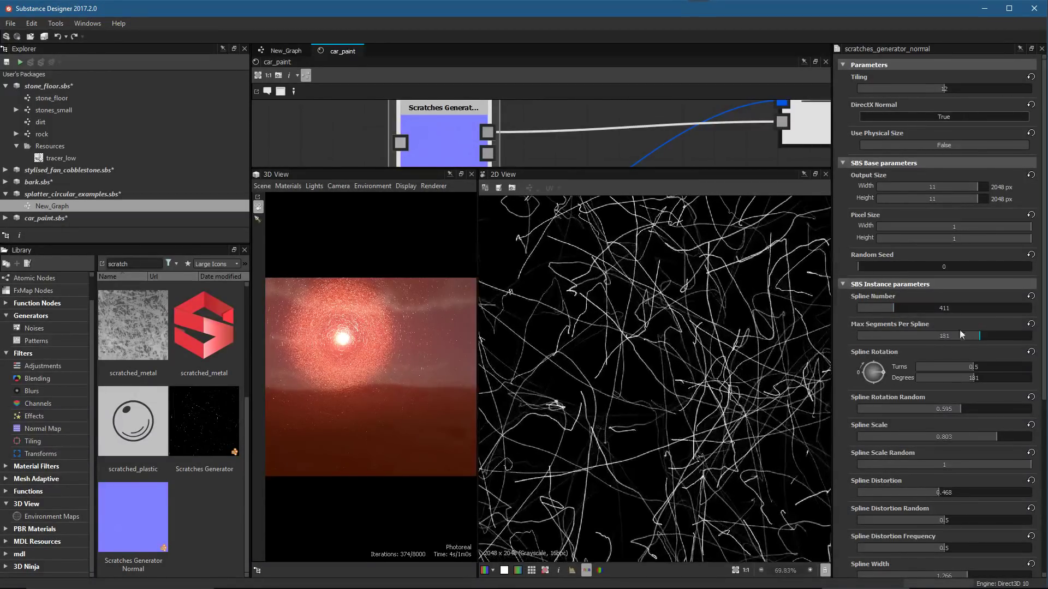
pyautogui.click(918, 335)
pyautogui.moveTo(941, 336); pyautogui.dragTo(878, 342)
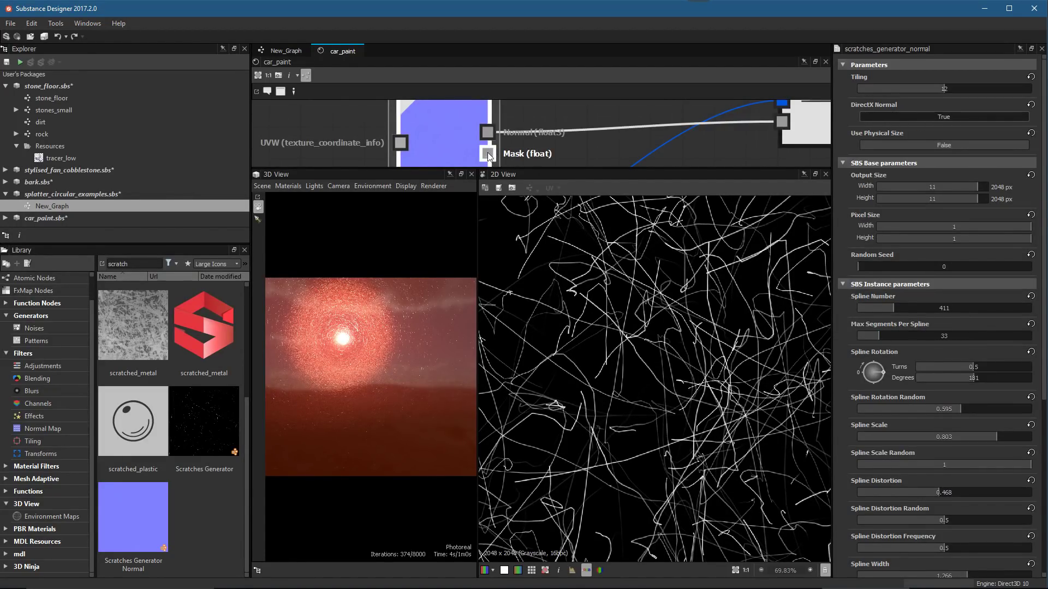
# Display the normal output, lower Max Segments Per Spline to 4 and inspect the curve of a single scratch up close
pyautogui.click(487, 132)
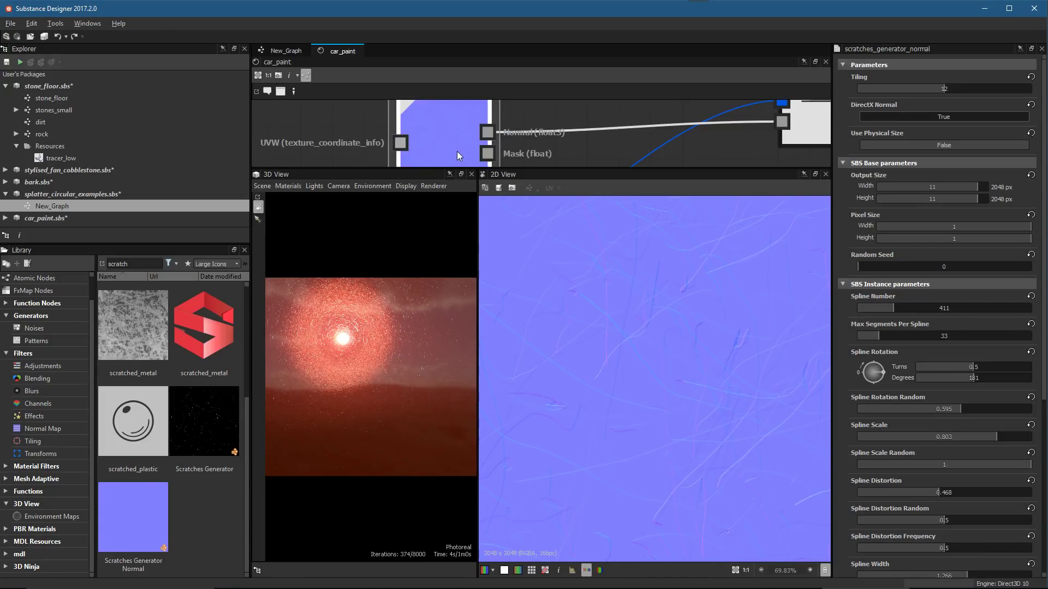
pyautogui.scroll(6, 622, 398)
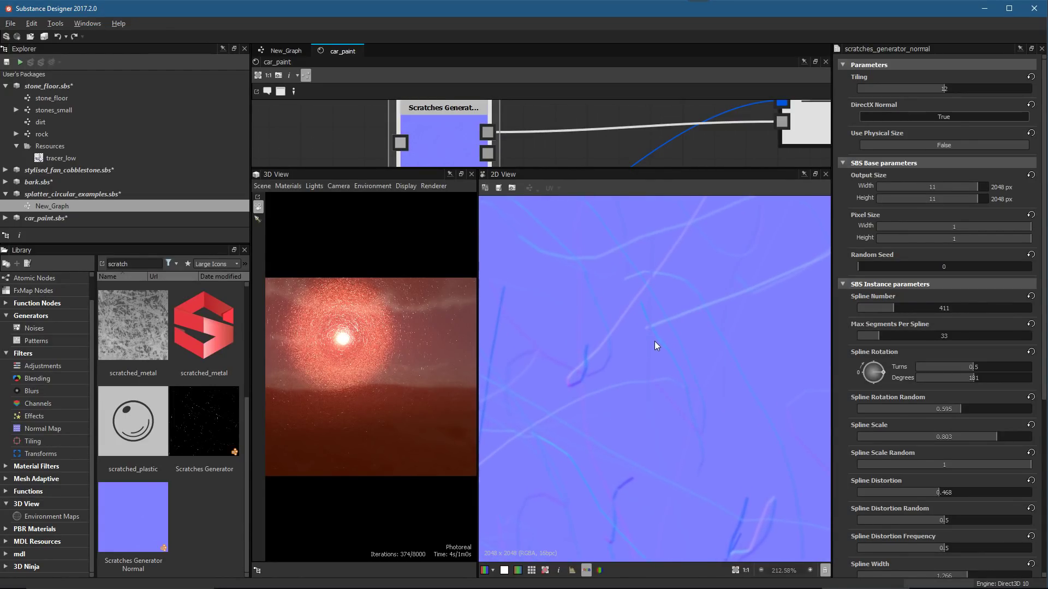
pyautogui.moveTo(877, 336); pyautogui.dragTo(860, 338)
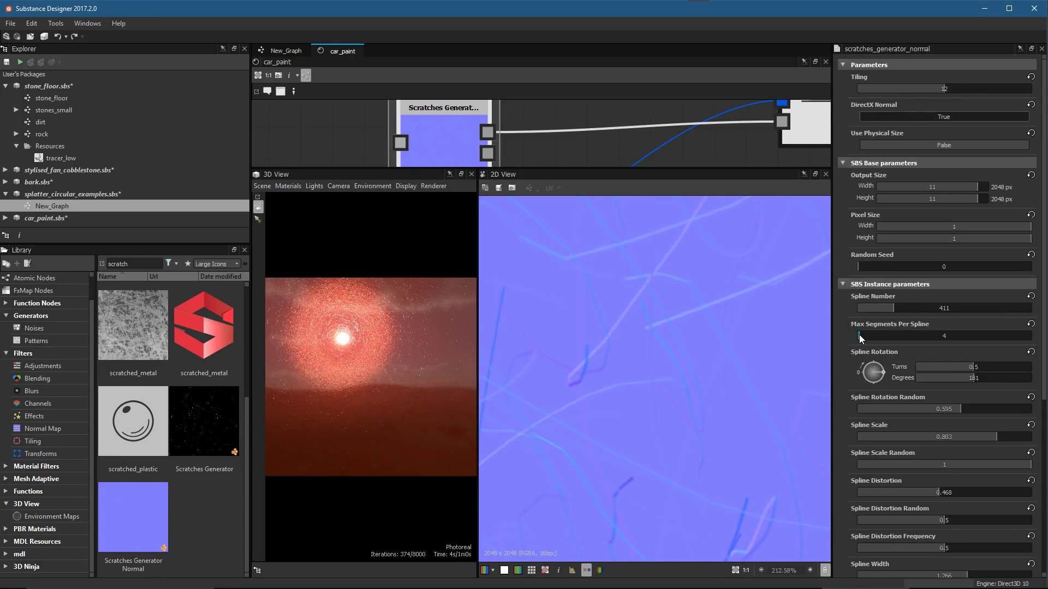
pyautogui.moveTo(678, 316); pyautogui.dragTo(681, 306, button='middle')
pyautogui.scroll(6, 686, 339)
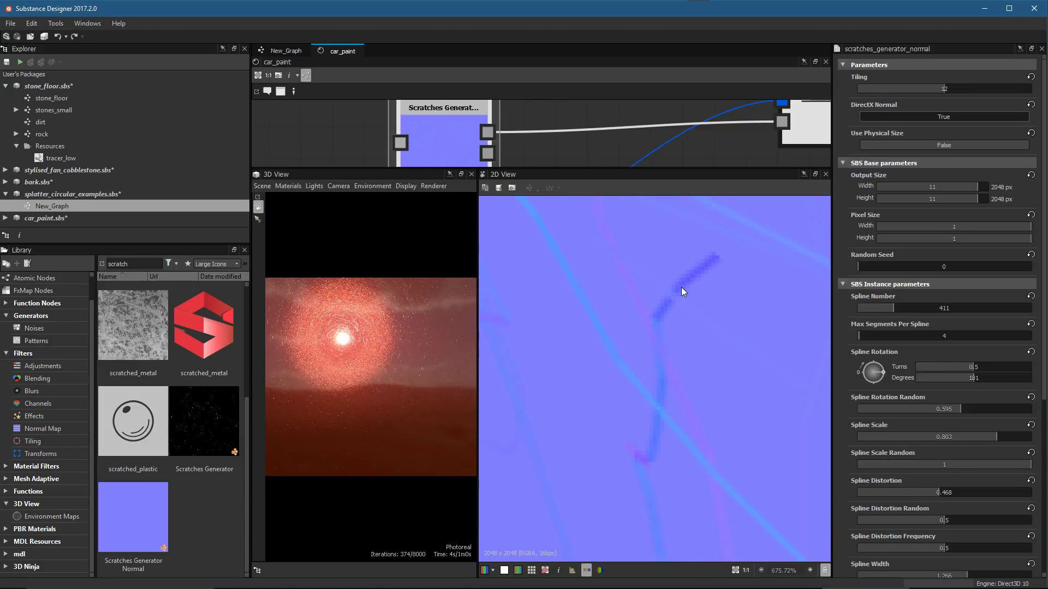
pyautogui.scroll(1, 734, 369)
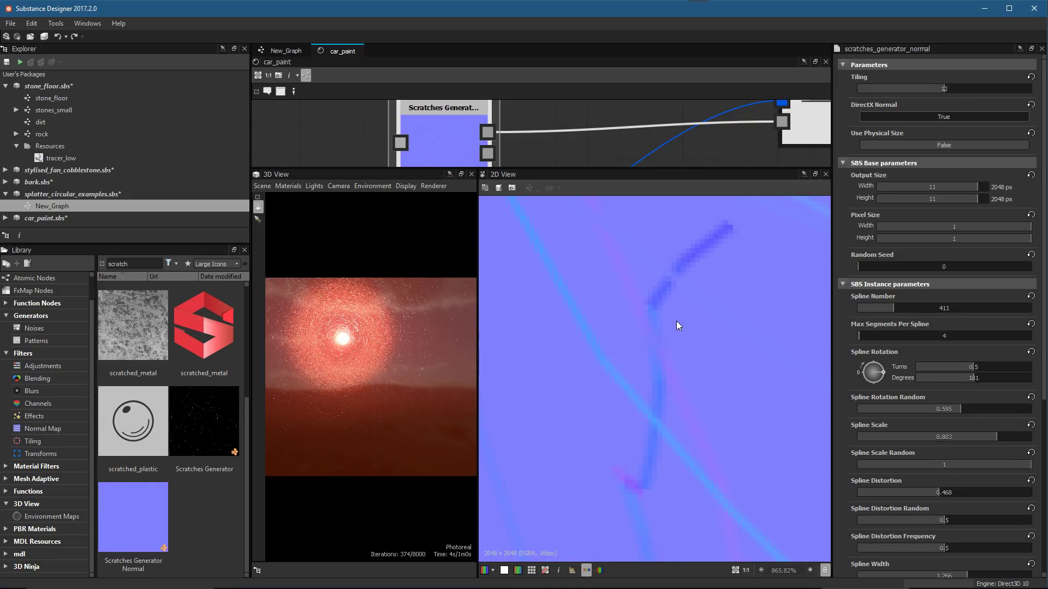
# Set Max Segments Per Spline to 52 and check the scratch curves in the normal output
pyautogui.moveTo(880, 338); pyautogui.dragTo(883, 335)
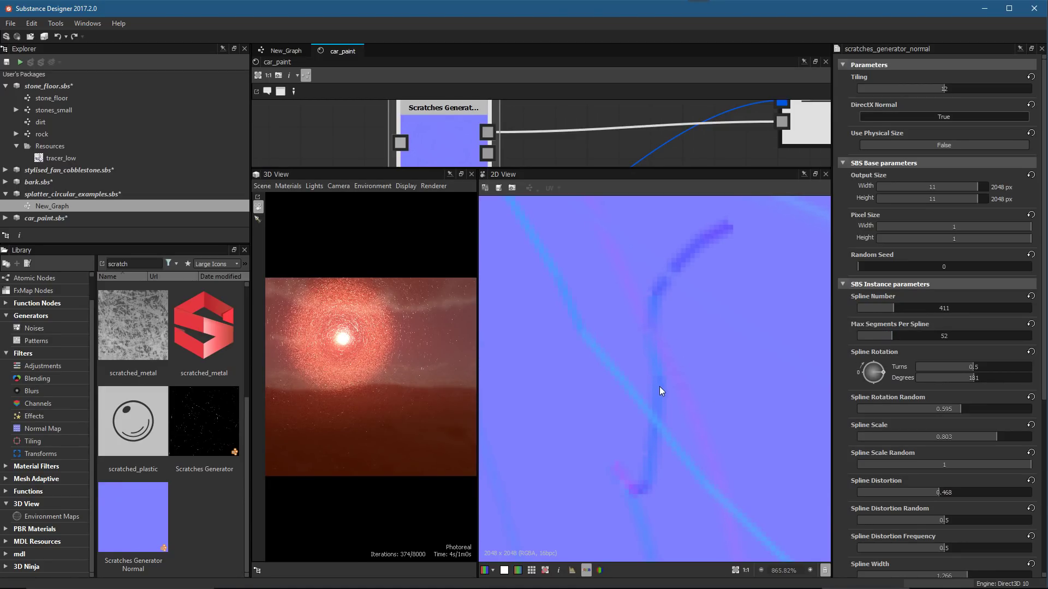
pyautogui.scroll(-6, 725, 395)
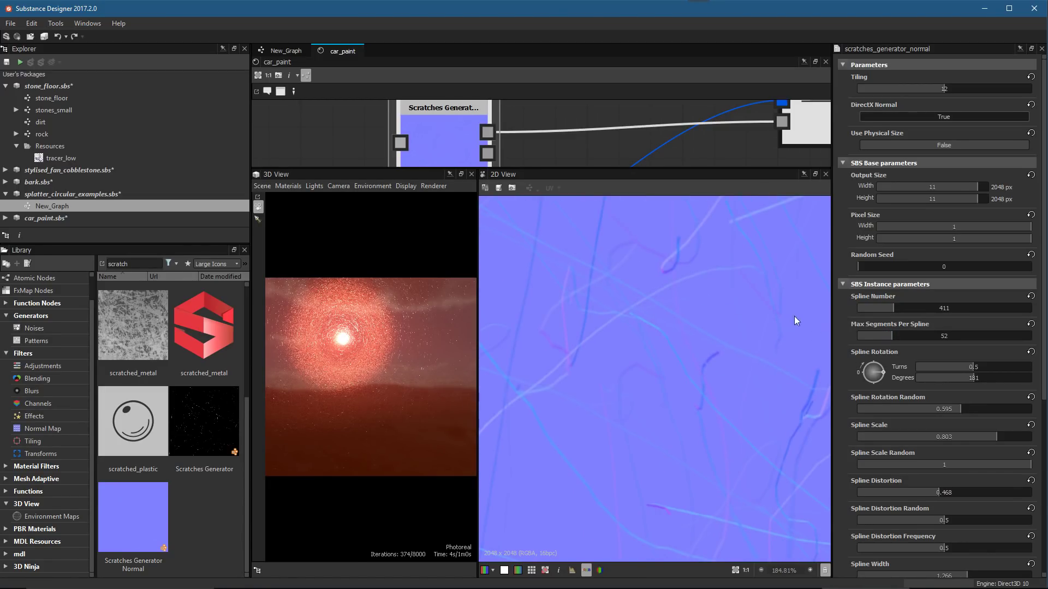
# Display the mask output and set both Spline Rotation Random and Spline Distortion to 0
pyautogui.click(486, 155)
pyautogui.scroll(-4, 674, 348)
pyautogui.moveTo(935, 411); pyautogui.dragTo(849, 411)
pyautogui.scroll(-4, 721, 399)
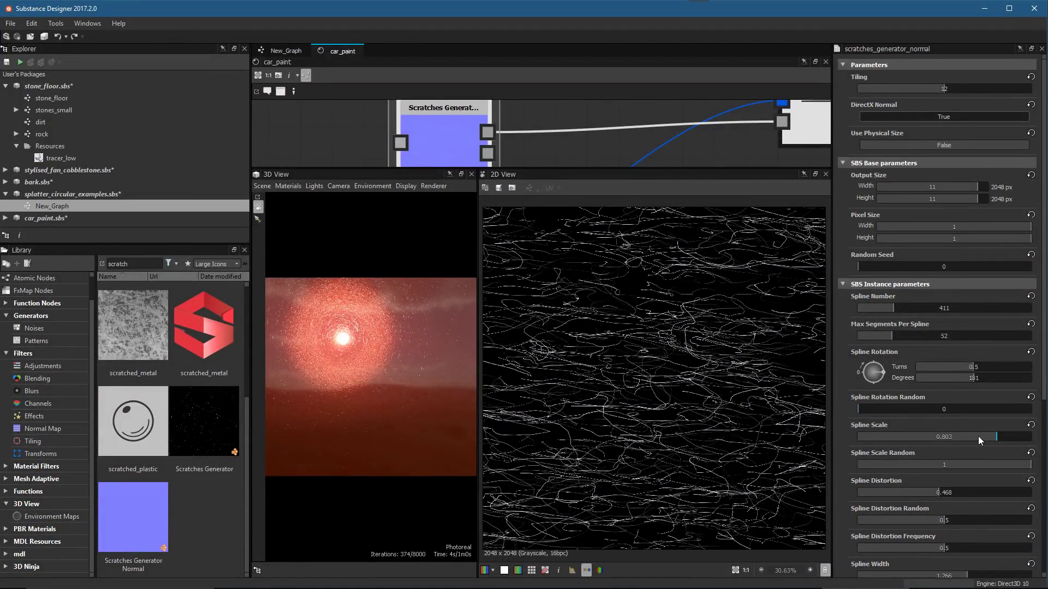
pyautogui.moveTo(916, 493); pyautogui.dragTo(835, 490)
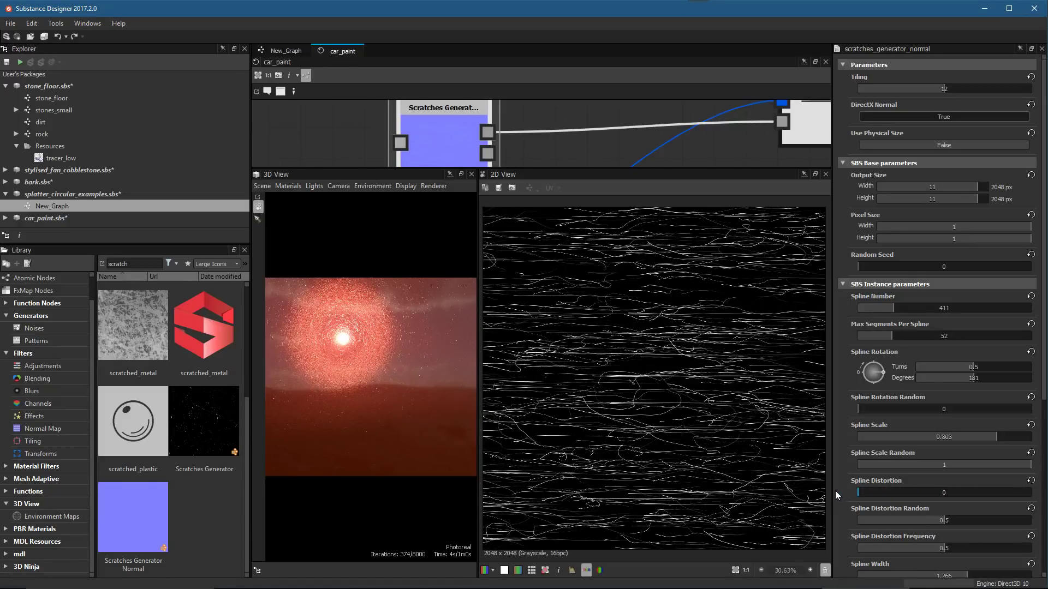
# Set Spline Distortion Random to 0.315 and inspect the resulting scratch curves in the mask output
pyautogui.moveTo(937, 520); pyautogui.dragTo(912, 522)
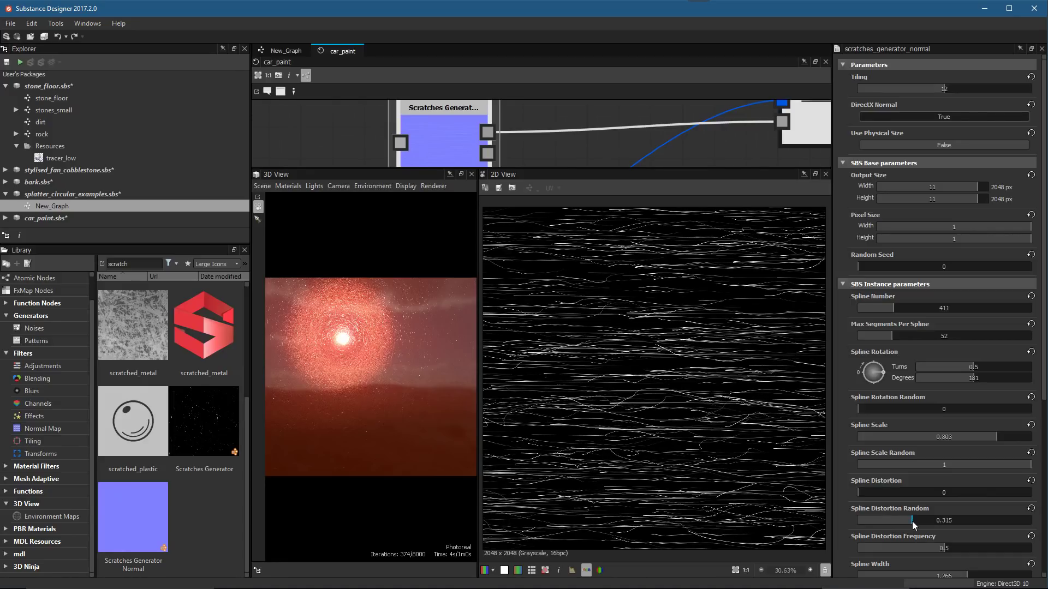
pyautogui.scroll(5, 704, 460)
pyautogui.scroll(-5, 952, 499)
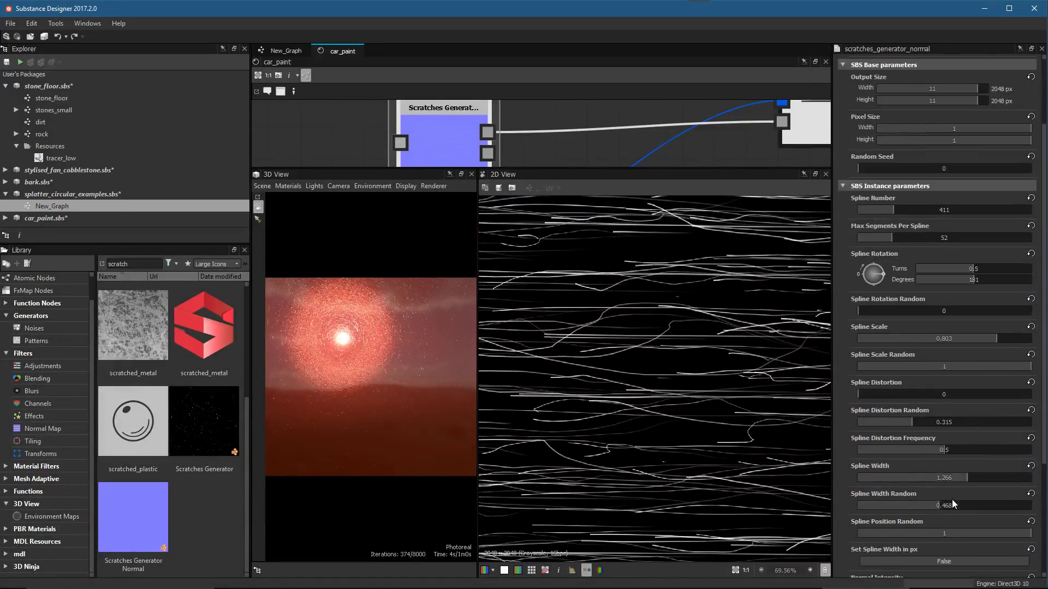
# Raise the Scratches Generator's Normal Intensity to 1 and display the normal output up close
pyautogui.moveTo(977, 525); pyautogui.dragTo(933, 491)
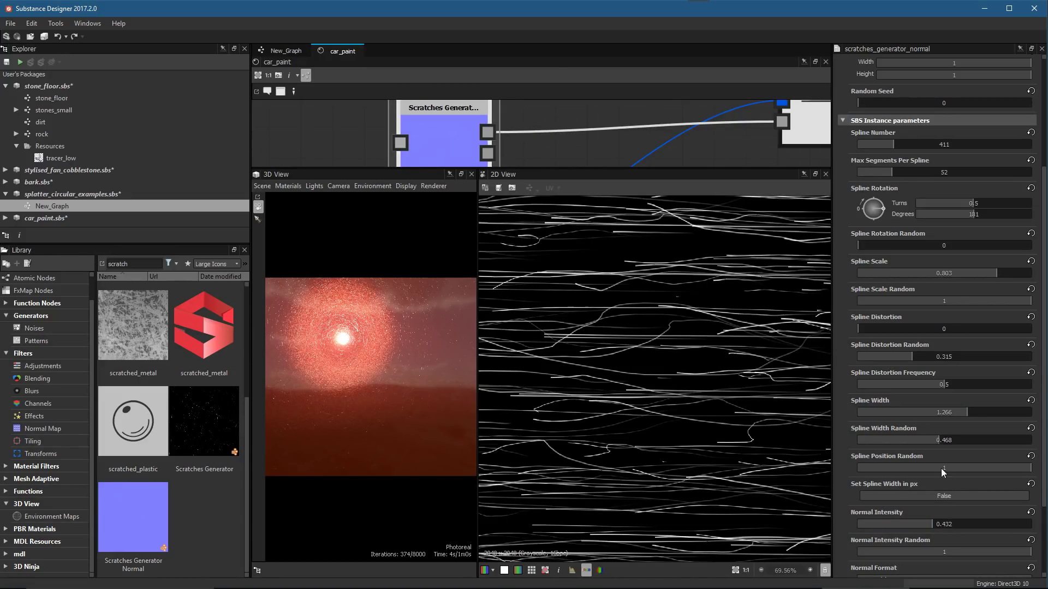
pyautogui.moveTo(981, 526); pyautogui.dragTo(957, 536)
pyautogui.scroll(-2, 922, 516)
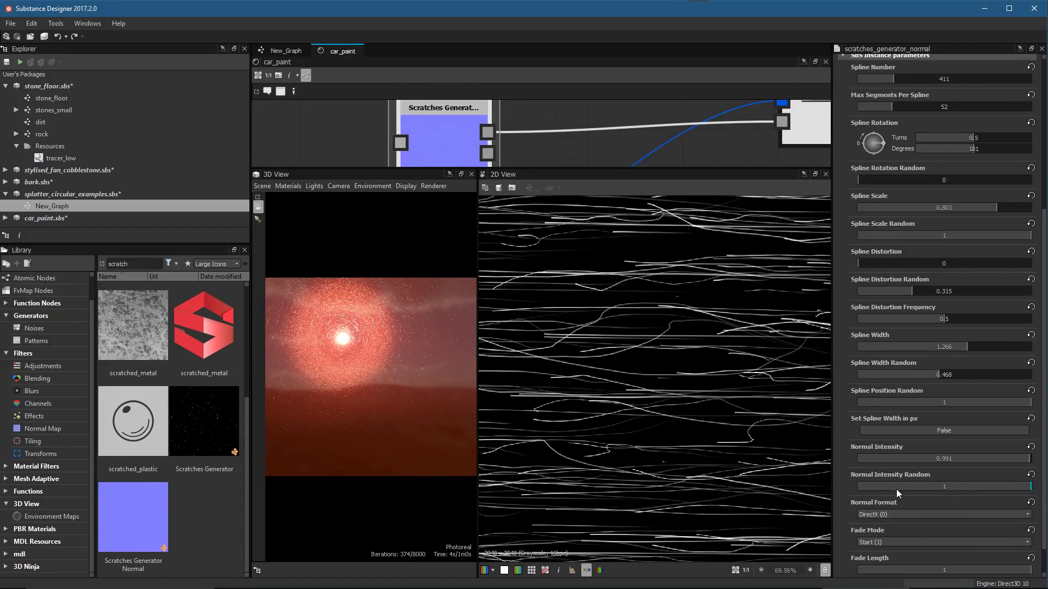
pyautogui.doubleClick(487, 132)
pyautogui.scroll(4, 706, 363)
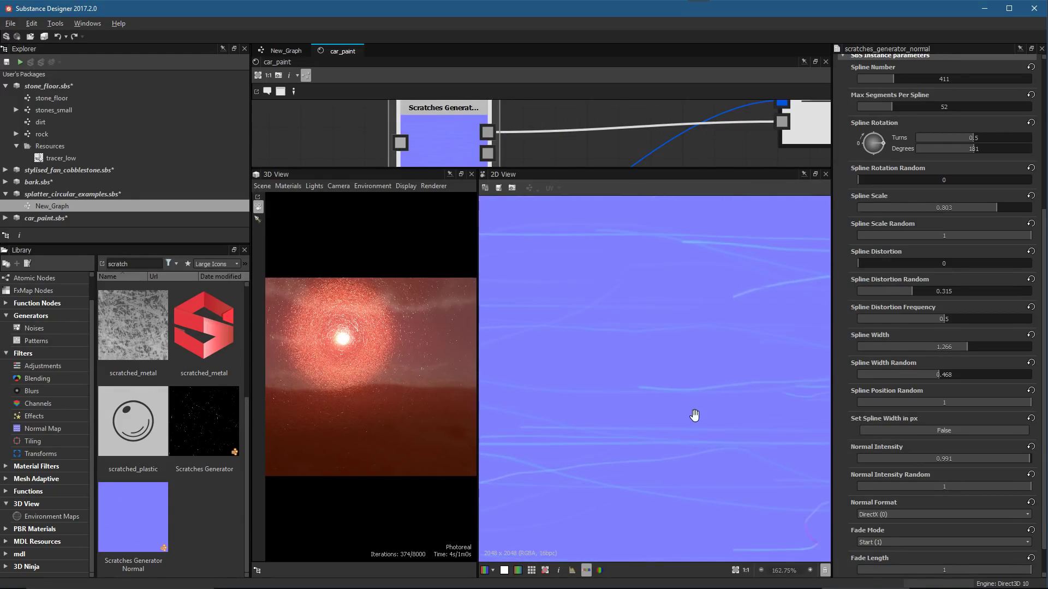
pyautogui.moveTo(948, 460); pyautogui.dragTo(981, 487)
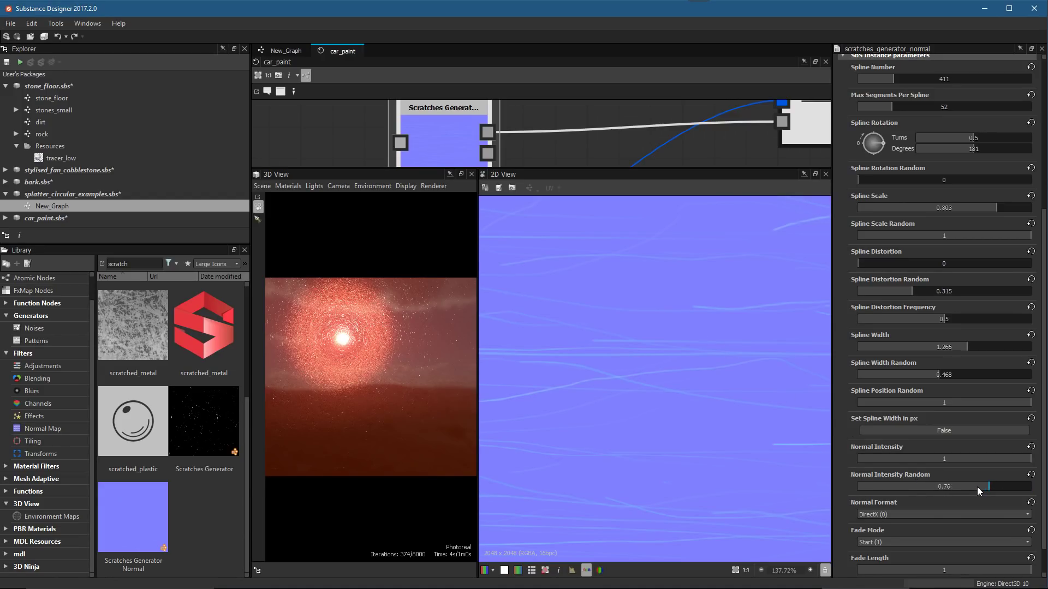
# Lower Normal Intensity Random to 0 and inspect the scratches in the normal output
pyautogui.moveTo(895, 485); pyautogui.dragTo(840, 486)
pyautogui.scroll(-4, 607, 358)
pyautogui.moveTo(722, 363); pyautogui.dragTo(707, 365, button='middle')
pyautogui.moveTo(890, 488); pyautogui.dragTo(773, 477)
pyautogui.scroll(8, 721, 411)
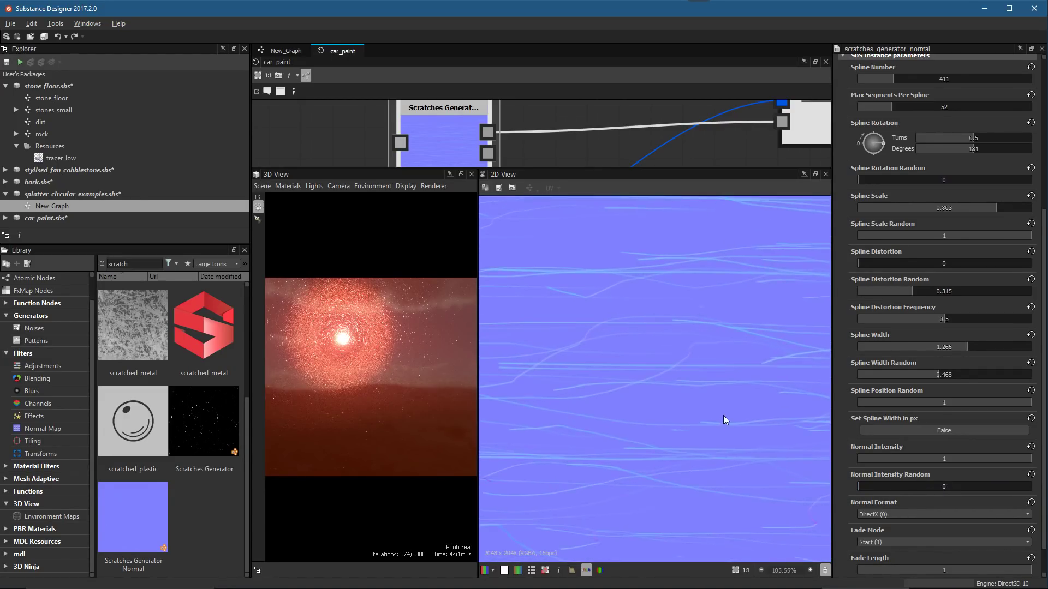
# Set Normal Intensity Random to 1 and check the scratches' varying strength
pyautogui.scroll(-4, 665, 409)
pyautogui.moveTo(883, 483); pyautogui.dragTo(1037, 486)
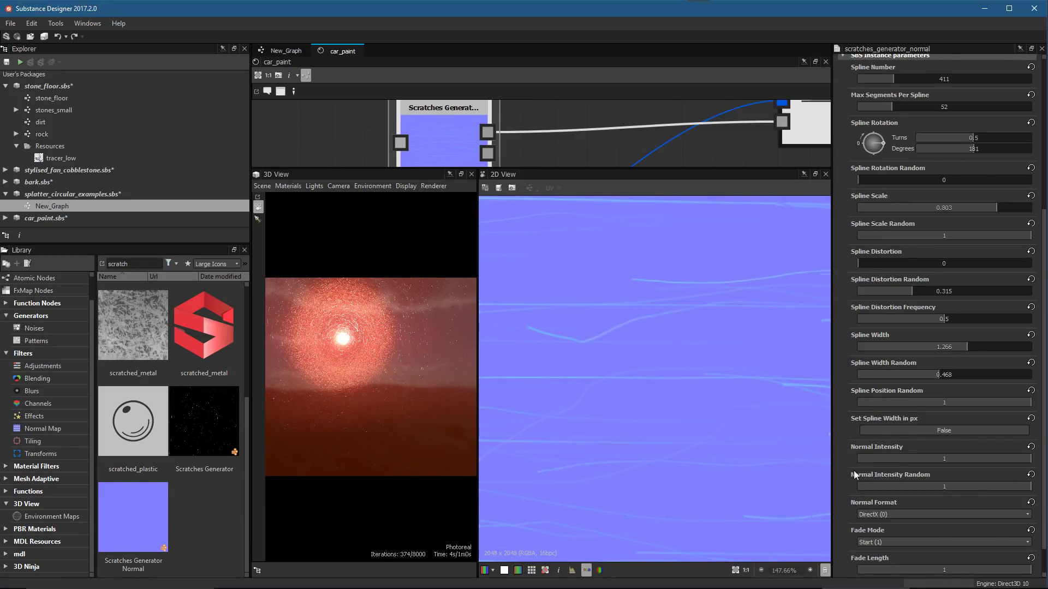
pyautogui.scroll(1, 716, 409)
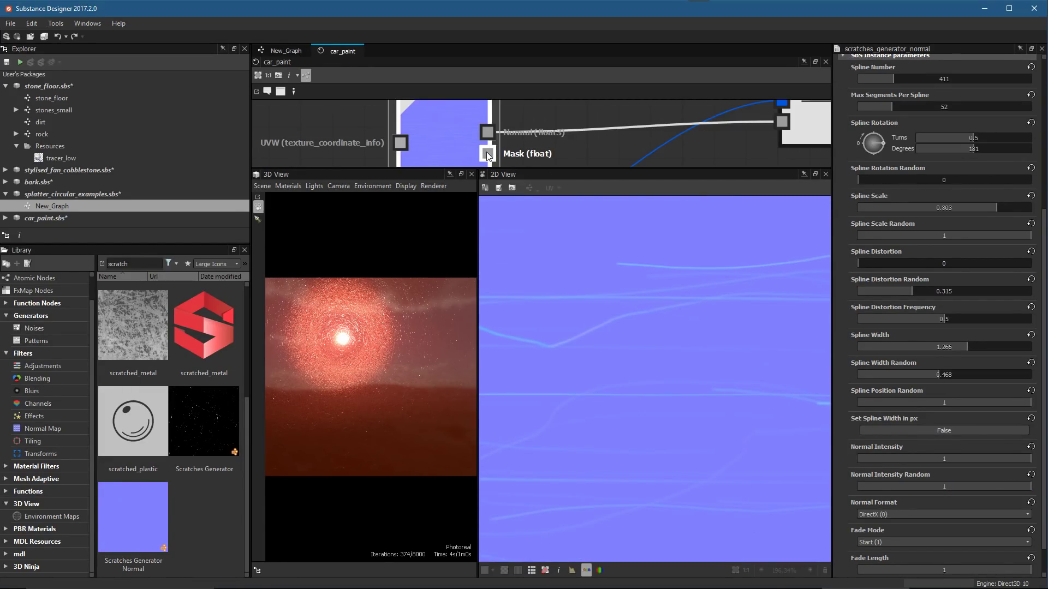
# Display the mask output up close and set the scratches' Fade Mode to End (2)
pyautogui.doubleClick(486, 151)
pyautogui.scroll(-2, 622, 305)
pyautogui.scroll(-1, 910, 421)
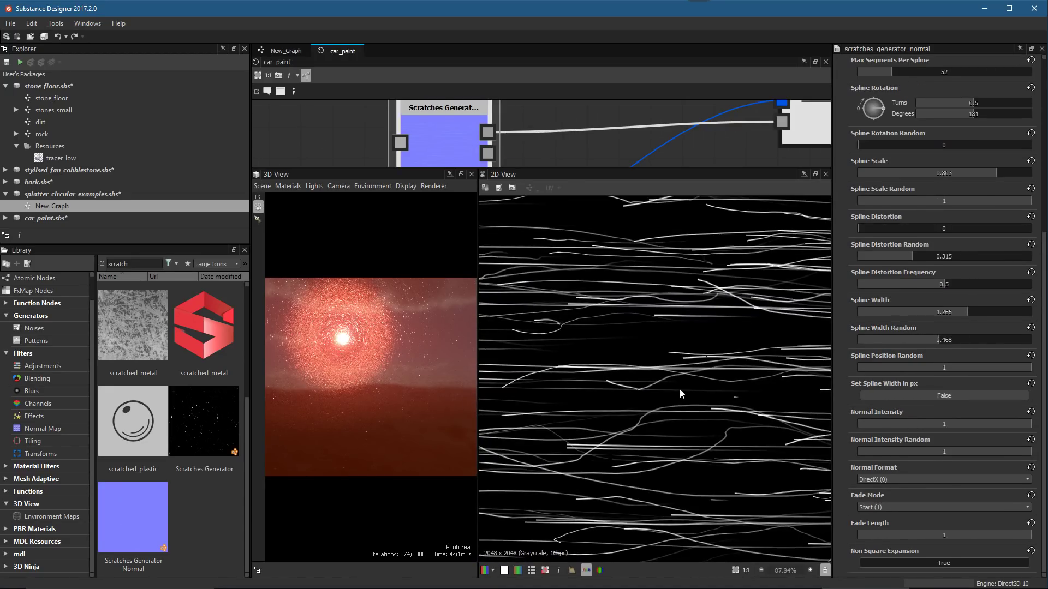
pyautogui.moveTo(676, 394); pyautogui.dragTo(669, 396, button='middle')
pyautogui.scroll(1, 670, 396)
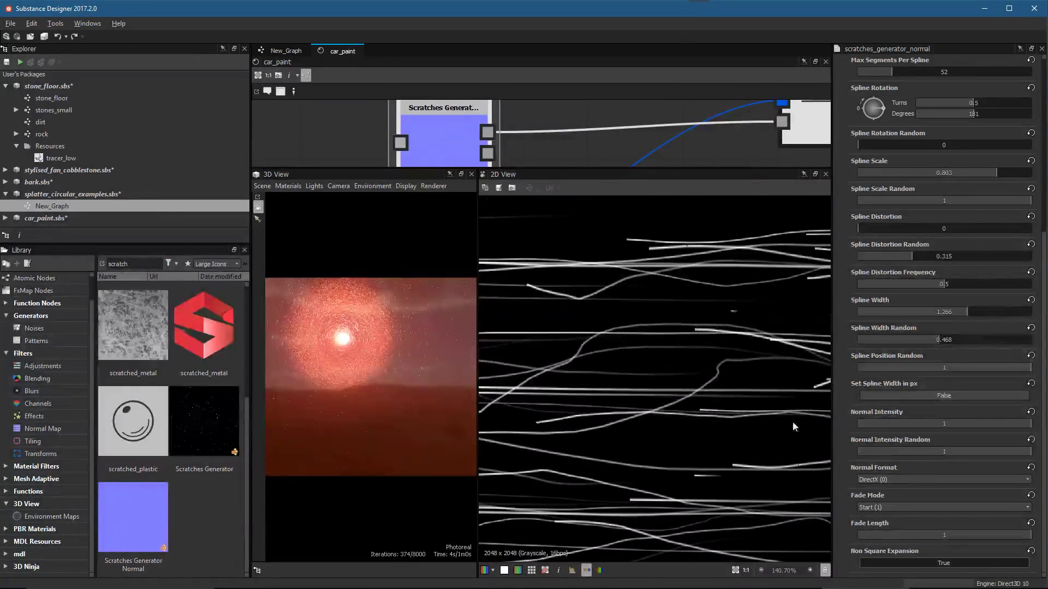
pyautogui.click(876, 508)
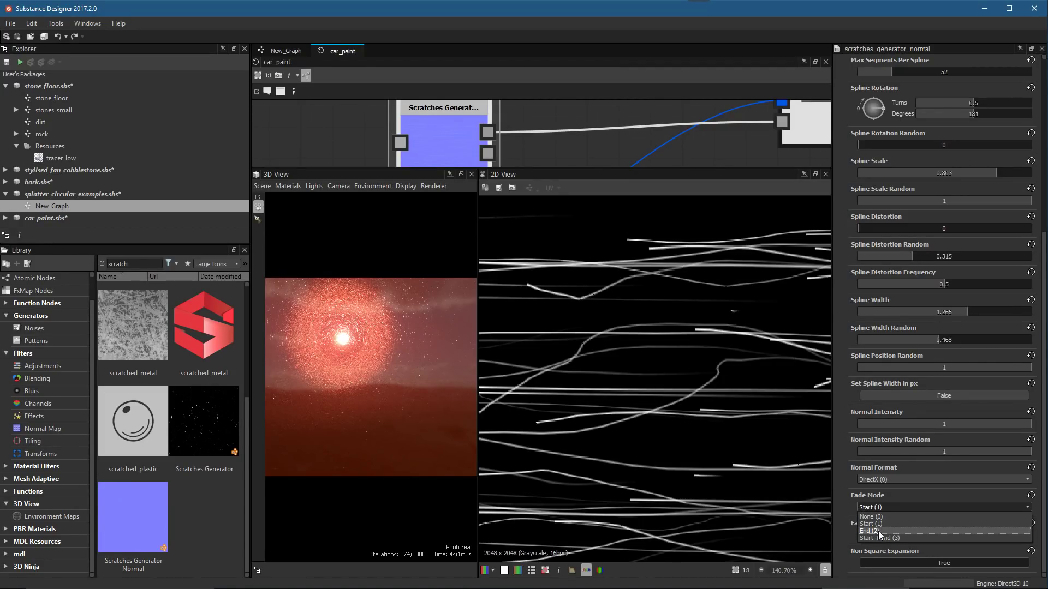
pyautogui.click(879, 532)
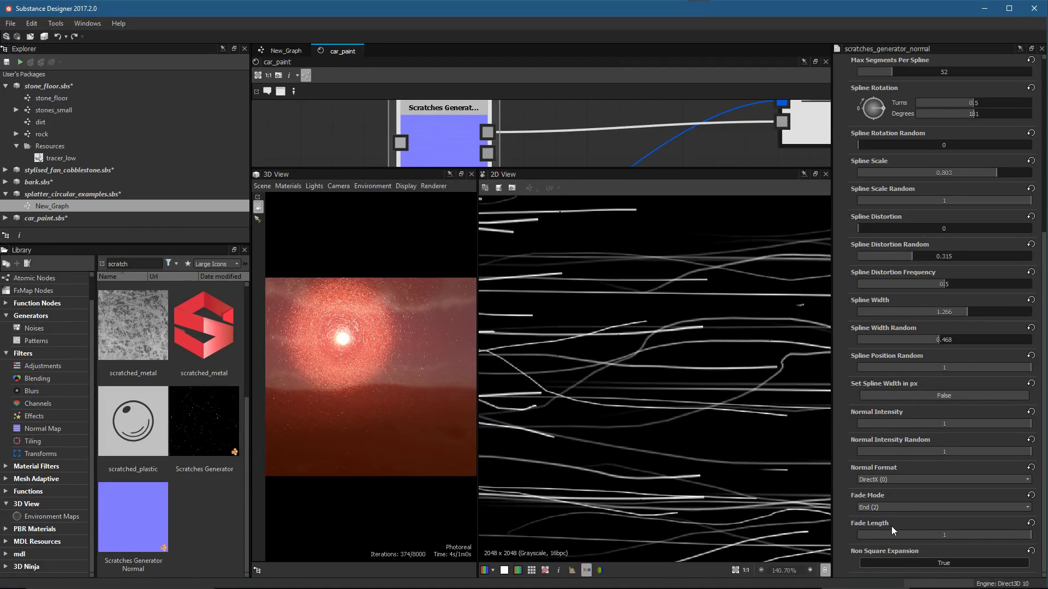
# Try a different Fade Length, return it to 1 and view the whole scratch mask
pyautogui.click(914, 535)
pyautogui.moveTo(940, 538); pyautogui.dragTo(1033, 539)
pyautogui.scroll(-3, 664, 407)
pyautogui.scroll(-5, 666, 373)
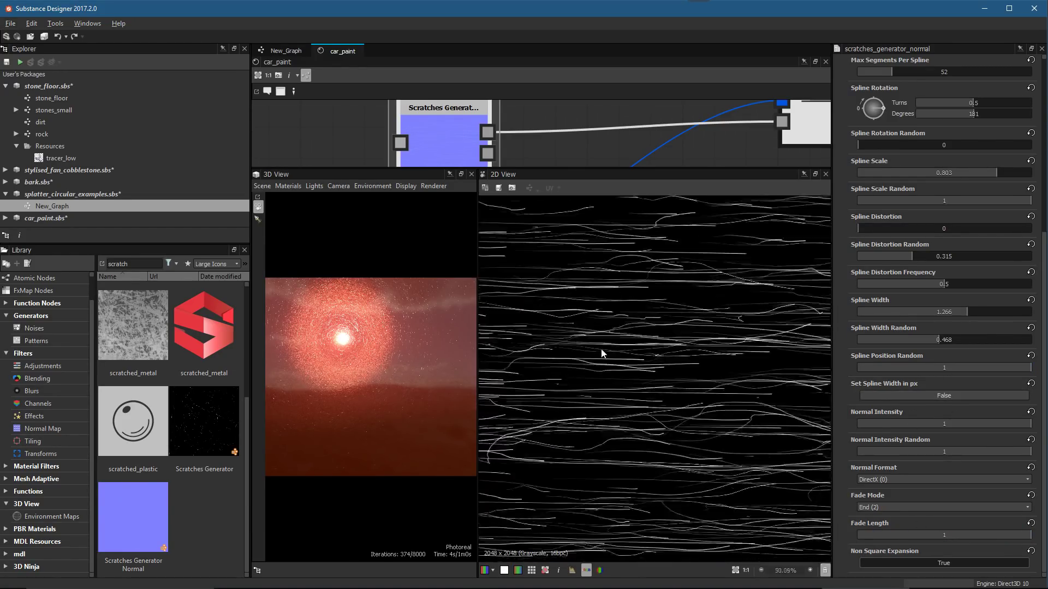
pyautogui.scroll(2, 688, 386)
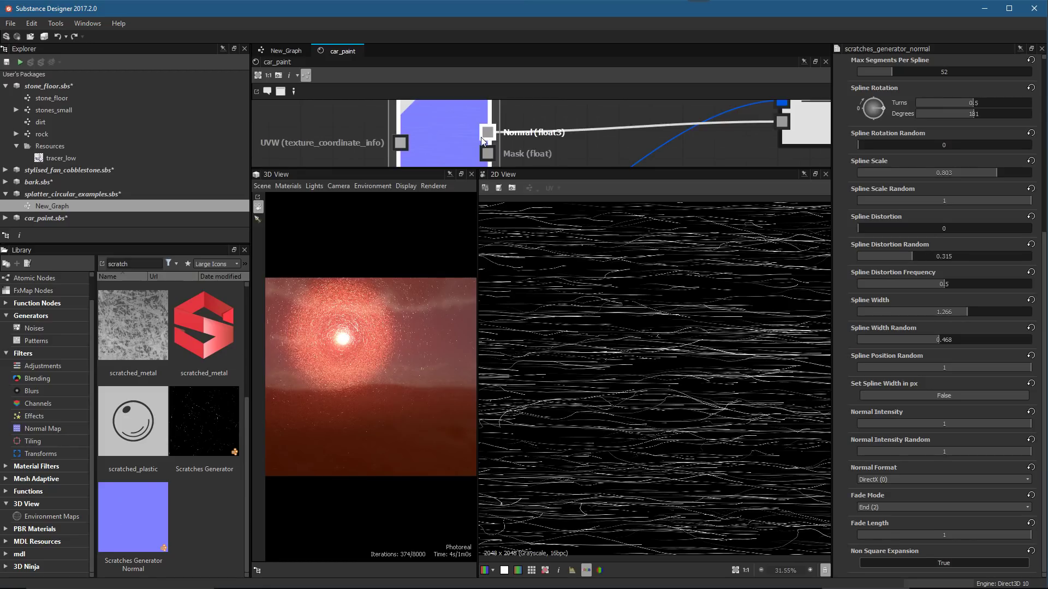
pyautogui.scroll(-1, 660, 380)
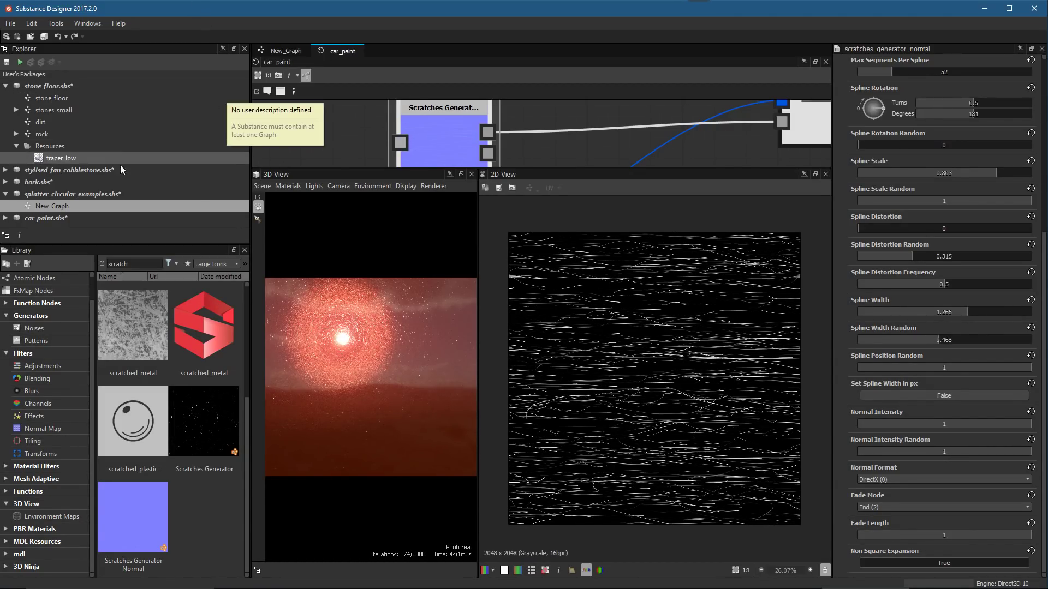
# Open the stone_floor graph and enlarge the graph area to show its nodes
pyautogui.click(77, 100)
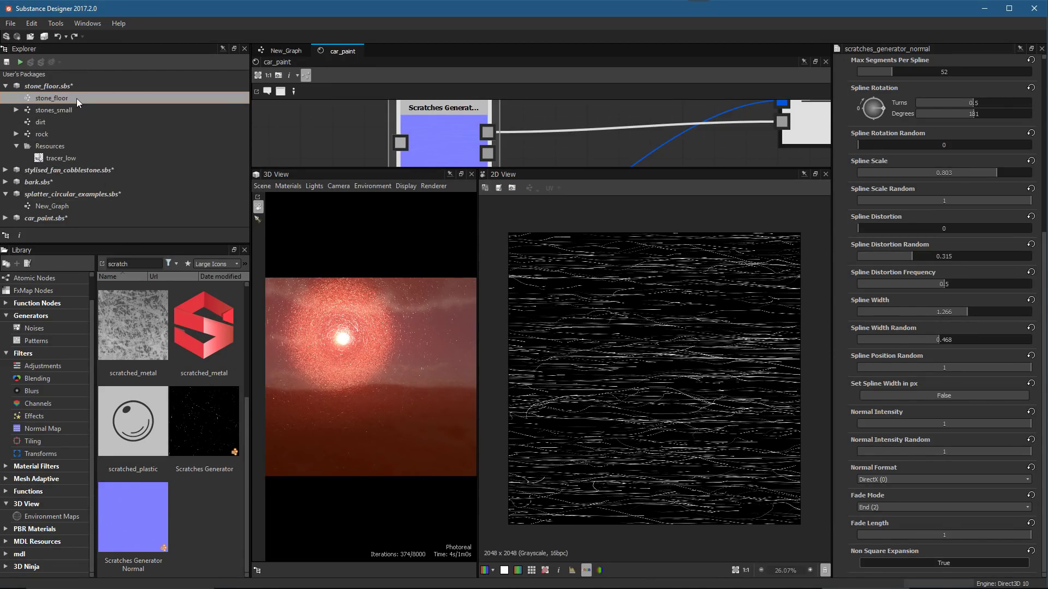
pyautogui.doubleClick(76, 98)
pyautogui.moveTo(609, 168); pyautogui.dragTo(609, 312)
pyautogui.scroll(2, 597, 147)
pyautogui.scroll(4, 620, 206)
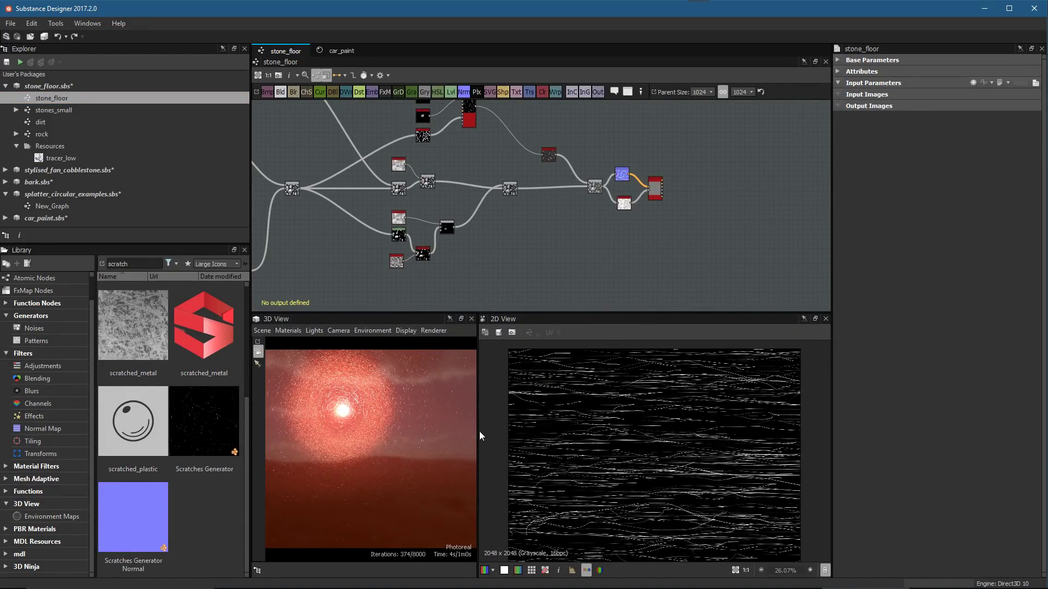
# Widen the 3D view and switch it from photoreal to real-time rendering
pyautogui.moveTo(478, 429); pyautogui.dragTo(600, 429)
pyautogui.click(433, 330)
pyautogui.click(437, 374)
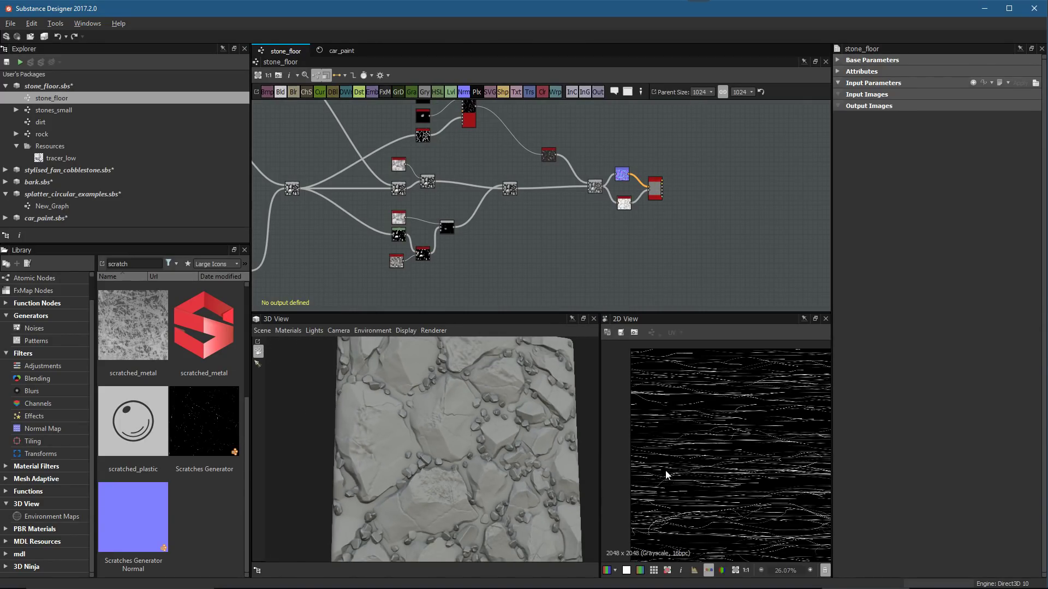
# Display the final height Blend node's result, then add a swirl_grayscale node in an empty area of the graph
pyautogui.doubleClick(597, 184)
pyautogui.moveTo(509, 226); pyautogui.dragTo(508, 187, button='middle')
pyautogui.scroll(5, 584, 242)
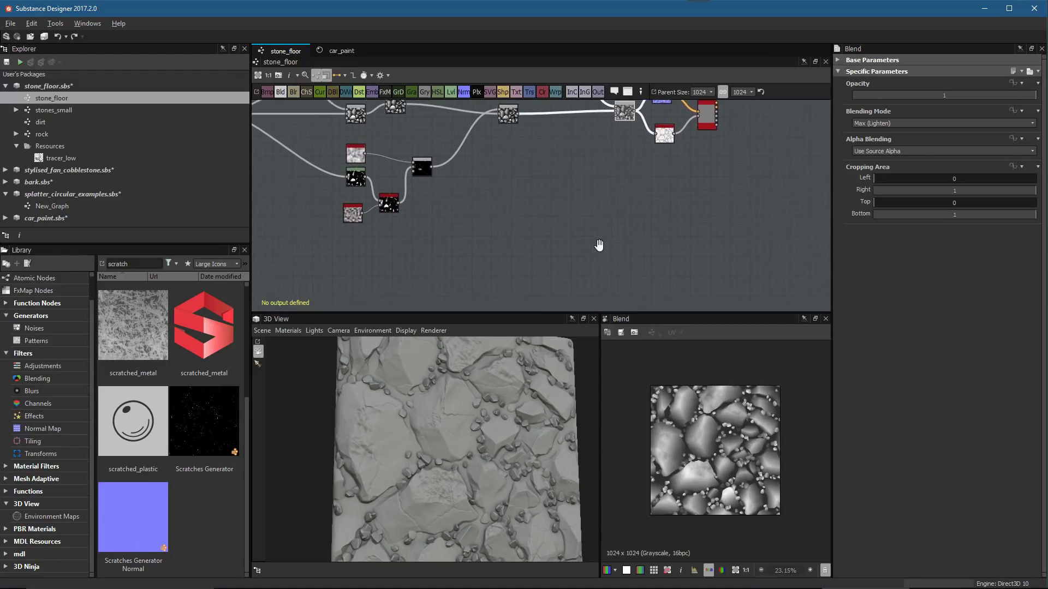
pyautogui.press('space')
pyautogui.write('swi')
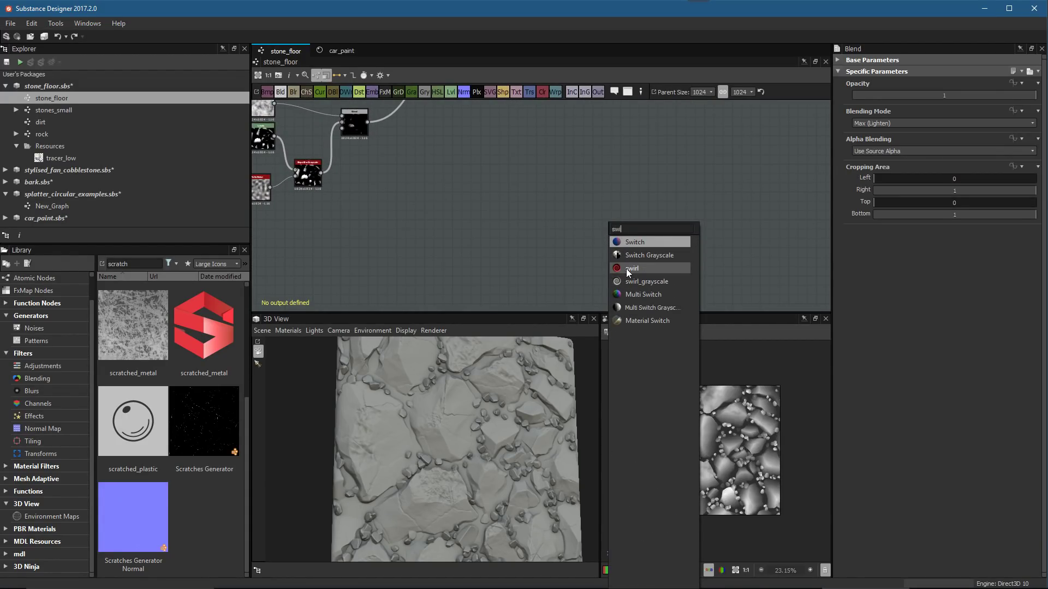
pyautogui.click(665, 280)
pyautogui.scroll(2, 633, 254)
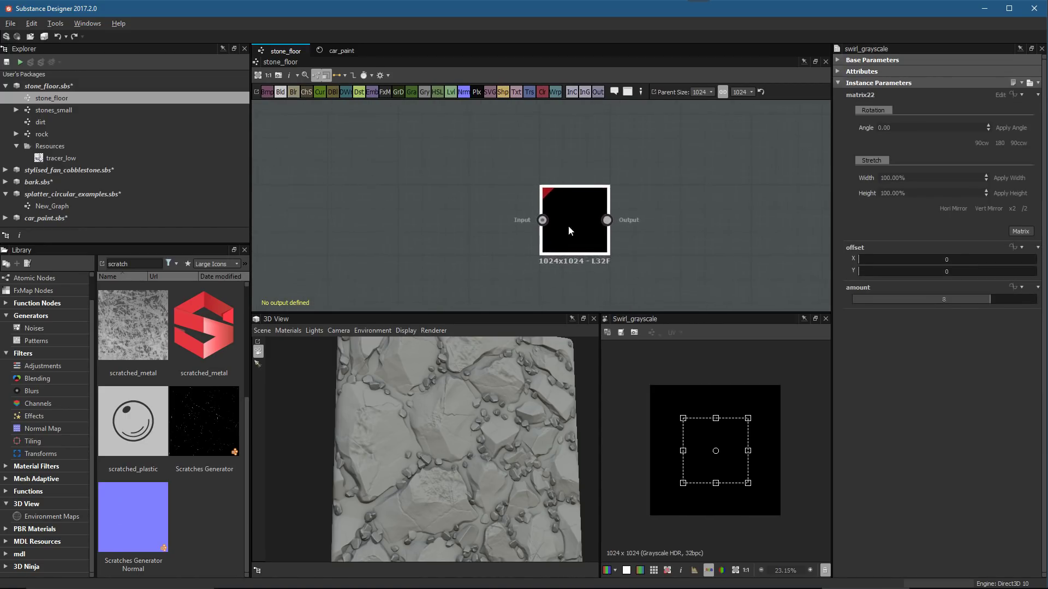
pyautogui.scroll(2, 572, 233)
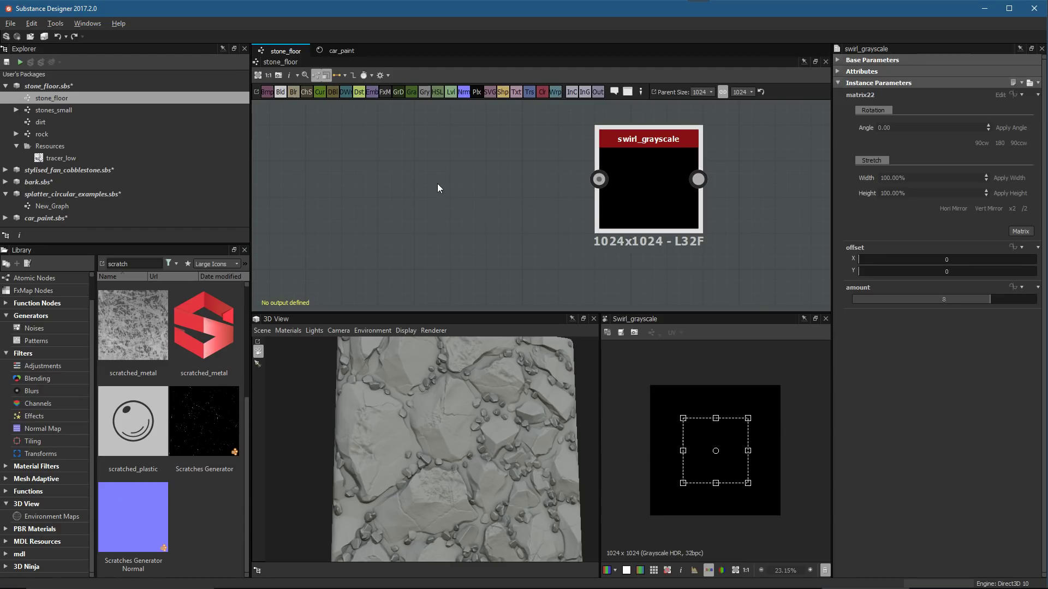
# Add a Checker 1 node and connect its output to the swirl_grayscale input
pyautogui.scroll(2, 437, 187)
pyautogui.press('space')
pyautogui.write('ch')
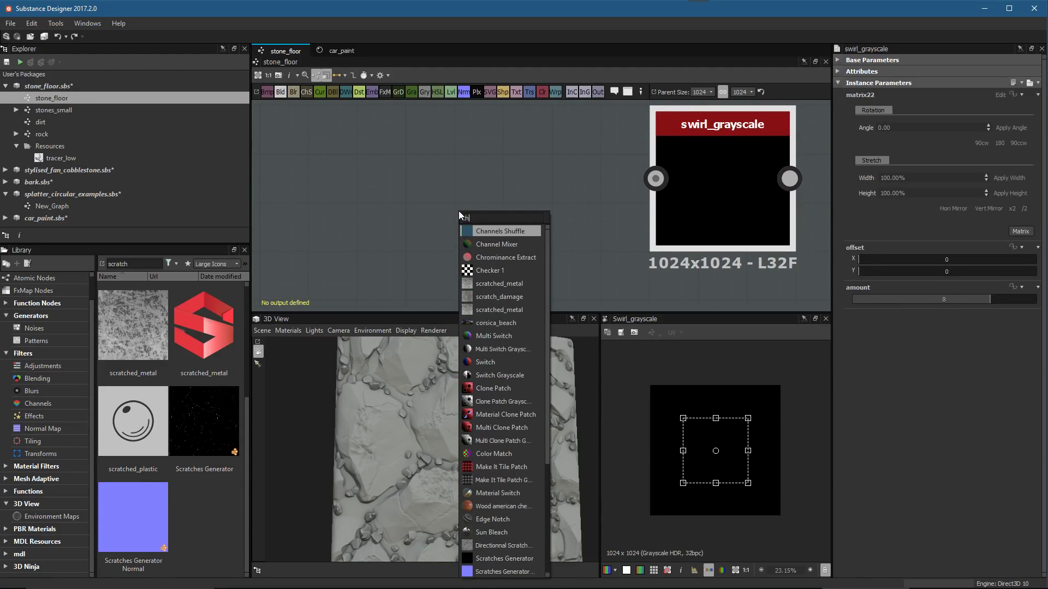
pyautogui.click(495, 271)
pyautogui.moveTo(498, 244); pyautogui.dragTo(655, 179)
pyautogui.moveTo(647, 196); pyautogui.dragTo(534, 218, button='middle')
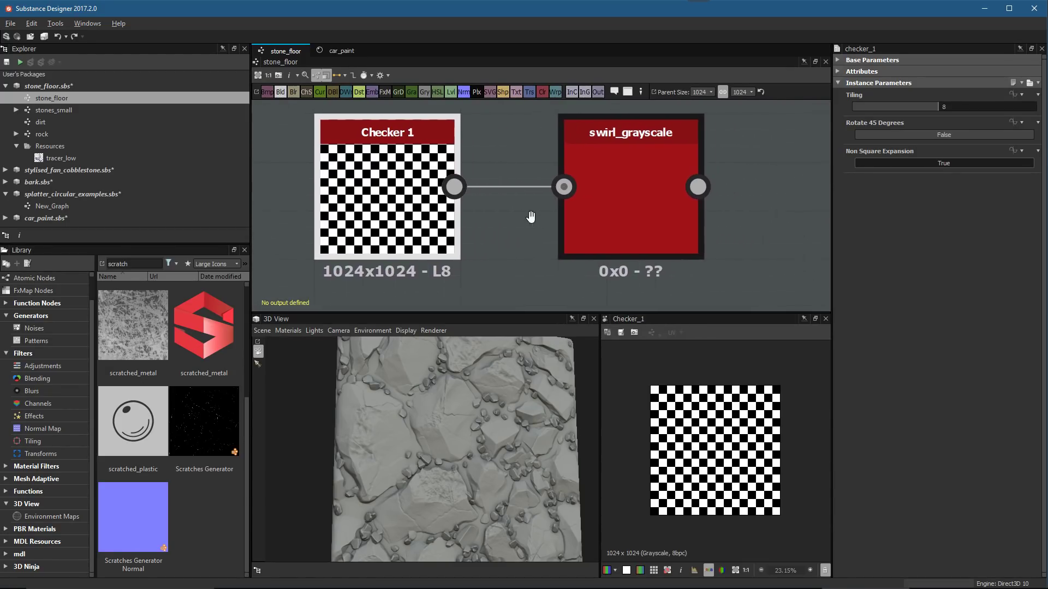
# Display the swirl_grayscale result and enlarge the 2D view to show the full pattern
pyautogui.doubleClick(592, 194)
pyautogui.scroll(2, 725, 344)
pyautogui.moveTo(717, 313); pyautogui.dragTo(717, 201)
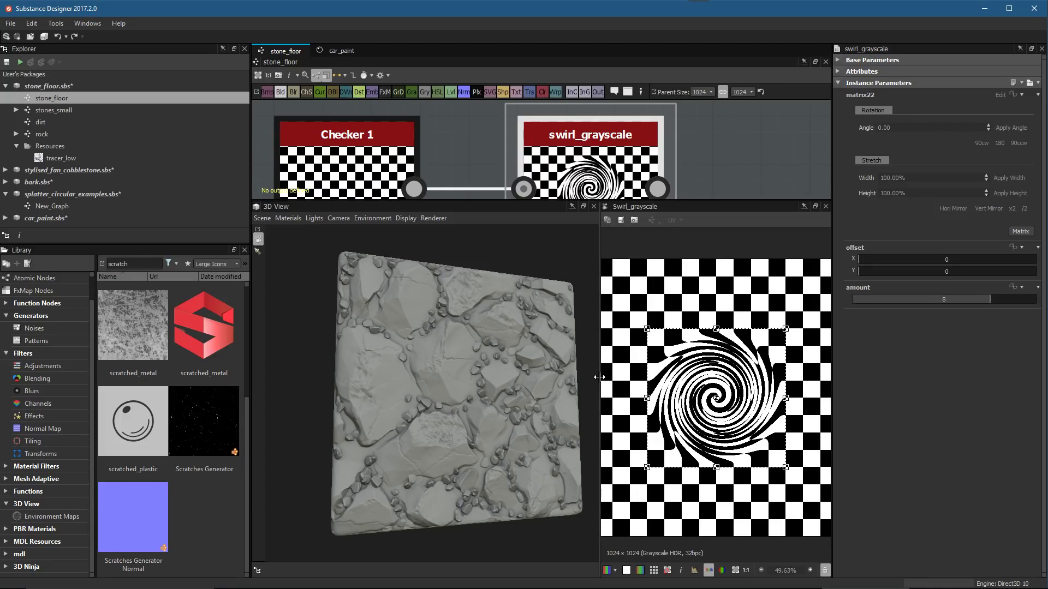
pyautogui.moveTo(599, 377); pyautogui.dragTo(484, 377)
# Rotate and enlarge the swirl area, offset it to X 0.0412 and Y 0.0592, and set the amount to -3.1
pyautogui.moveTo(959, 302); pyautogui.dragTo(936, 302)
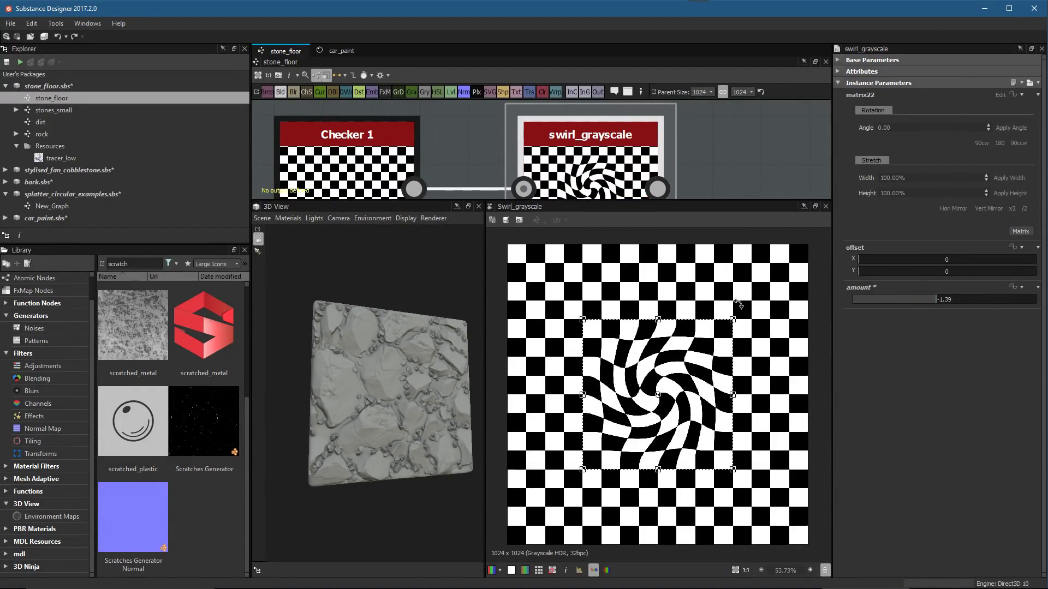
pyautogui.moveTo(722, 362); pyautogui.dragTo(703, 410)
pyautogui.moveTo(928, 299); pyautogui.dragTo(862, 303)
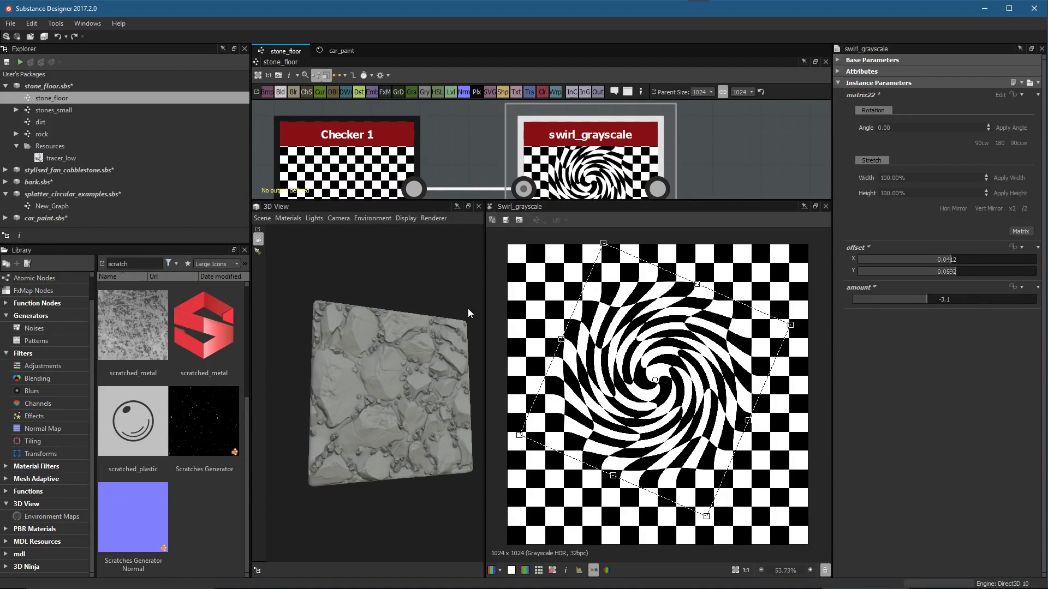
# Add a Vector Morph Grayscale node beside the swirl_grayscale node
pyautogui.scroll(-3, 637, 150)
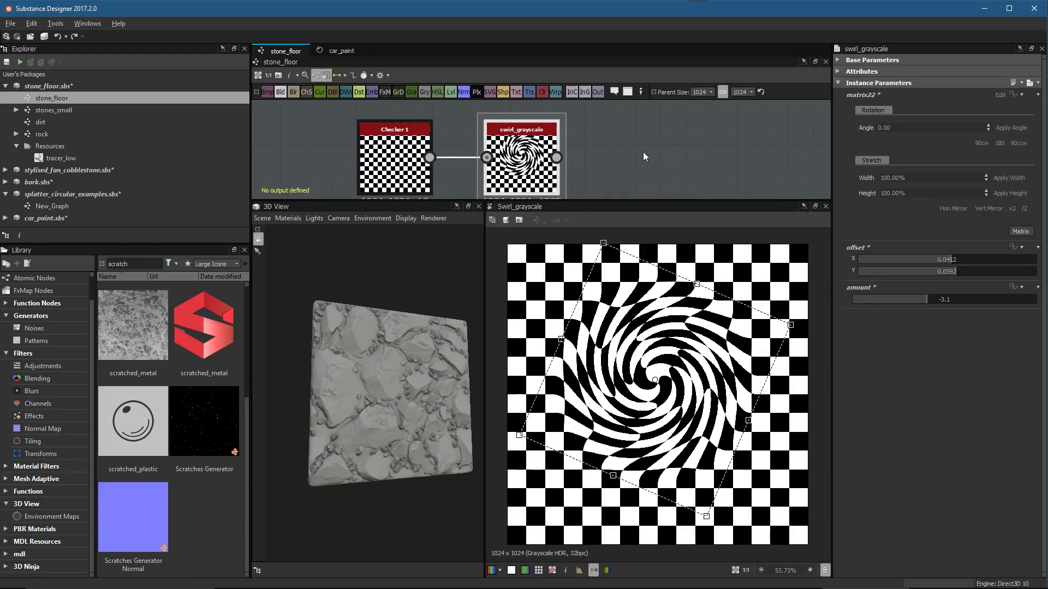
pyautogui.press('space')
pyautogui.write('vec')
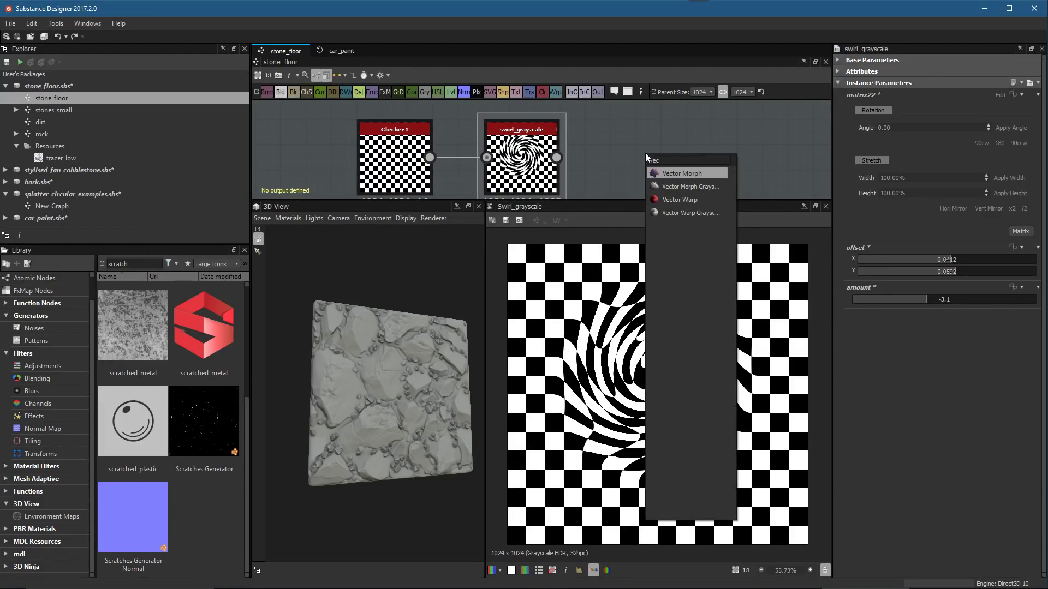
pyautogui.press('Down')
pyautogui.press('Return')
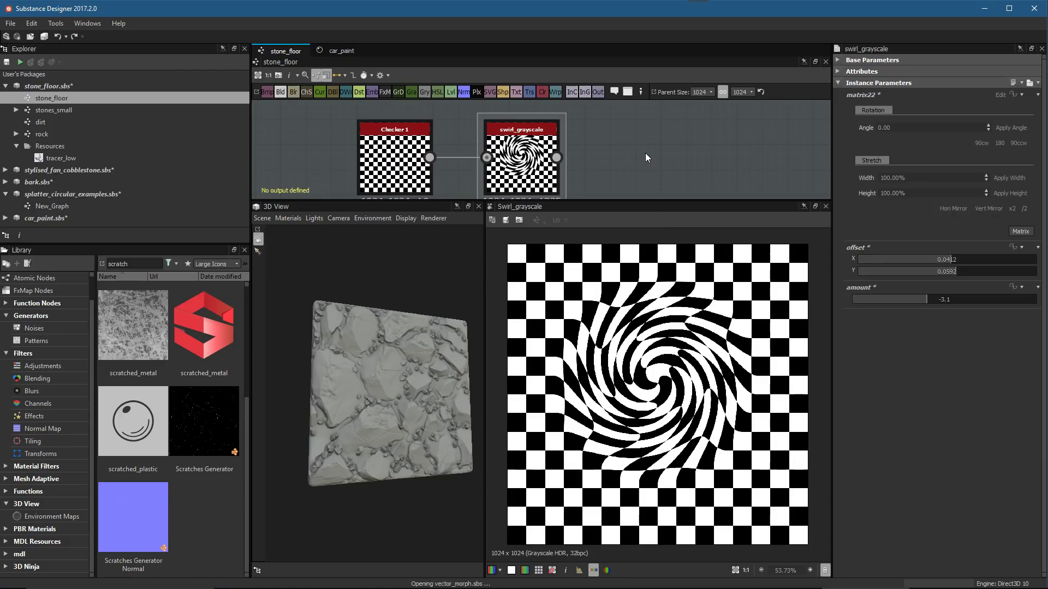
# Connect Checker 1 to the Vector Morph Grayscale's grayscale input and arrange swirl_grayscale below the checker in an enlarged graph area
pyautogui.moveTo(517, 151); pyautogui.dragTo(517, 196)
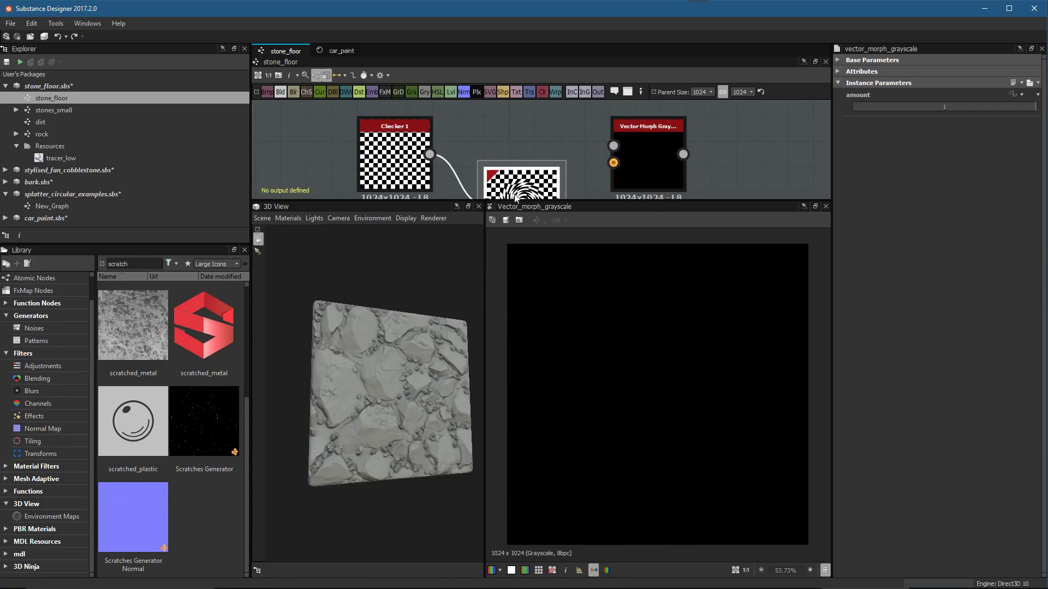
pyautogui.moveTo(568, 140); pyautogui.dragTo(570, 174, button='middle')
pyautogui.moveTo(407, 174); pyautogui.dragTo(600, 345)
pyautogui.moveTo(649, 163); pyautogui.dragTo(701, 164)
pyautogui.moveTo(572, 221); pyautogui.dragTo(442, 281)
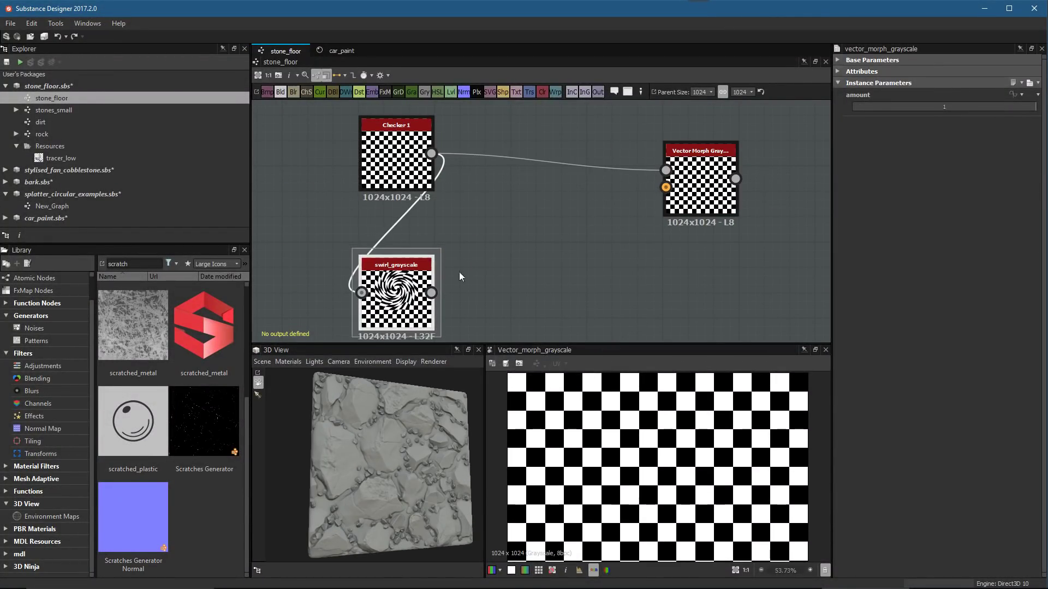
# Add a Perlin Noise node between swirl_grayscale and Vector Morph Grayscale and set its scale to 9
pyautogui.click(512, 248)
pyautogui.press('space')
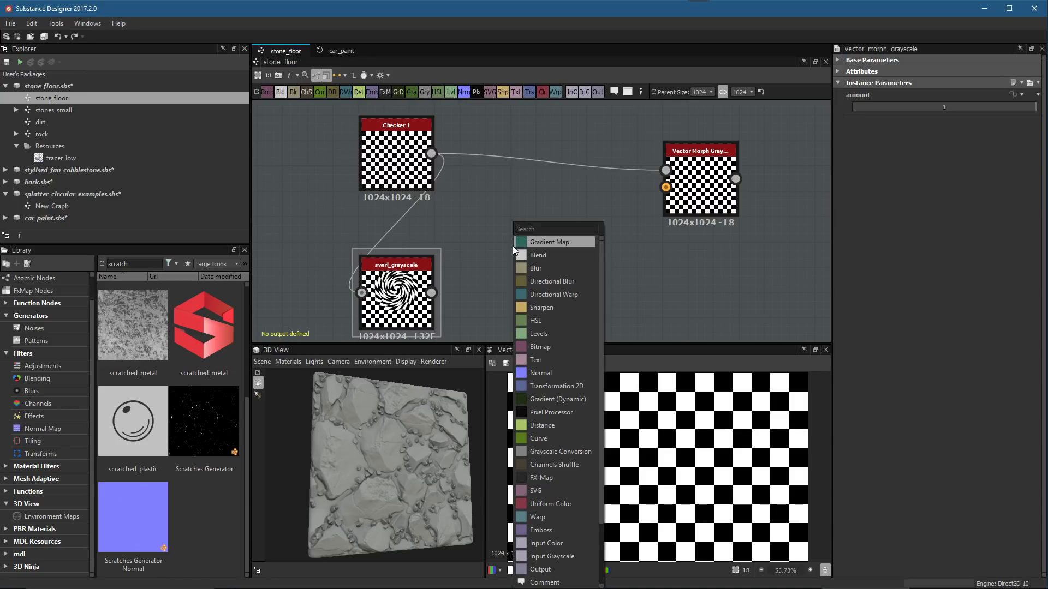
pyautogui.write('o')
pyautogui.press('BackSpace')
pyautogui.write('perl')
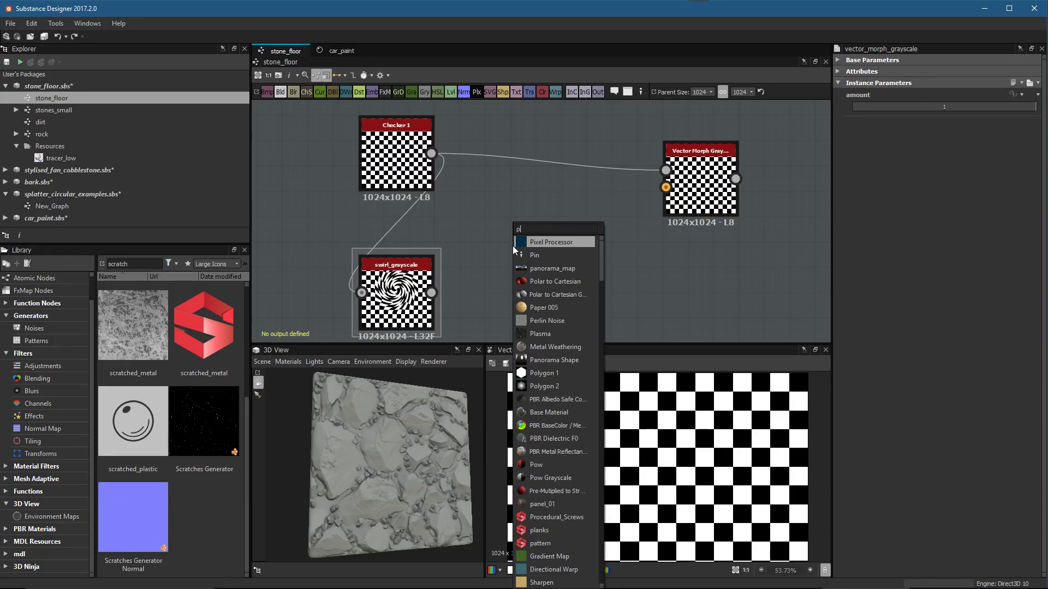
pyautogui.click(520, 242)
pyautogui.scroll(3, 566, 288)
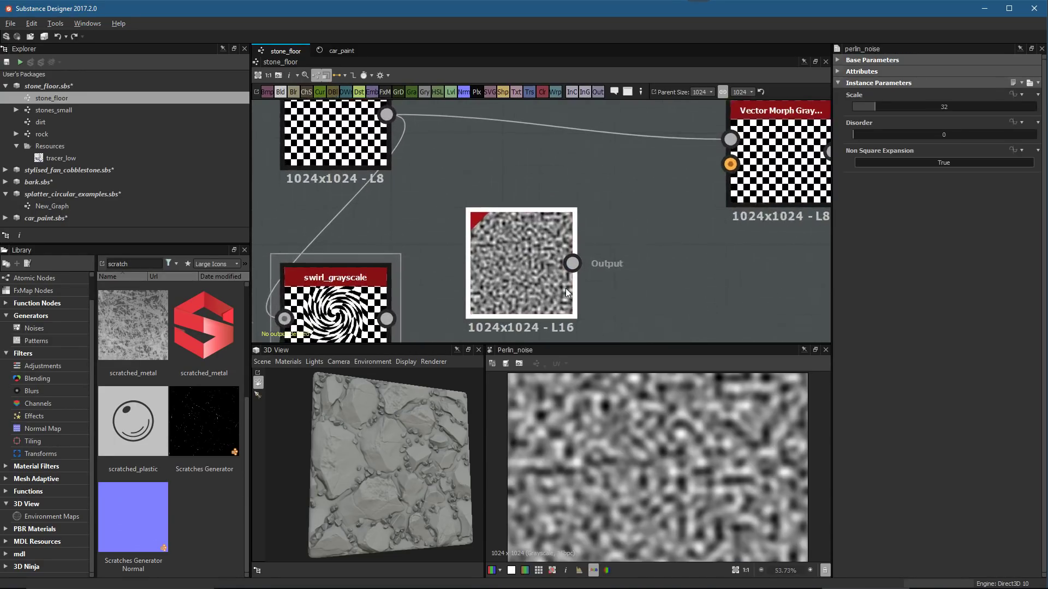
pyautogui.moveTo(868, 113); pyautogui.dragTo(858, 108)
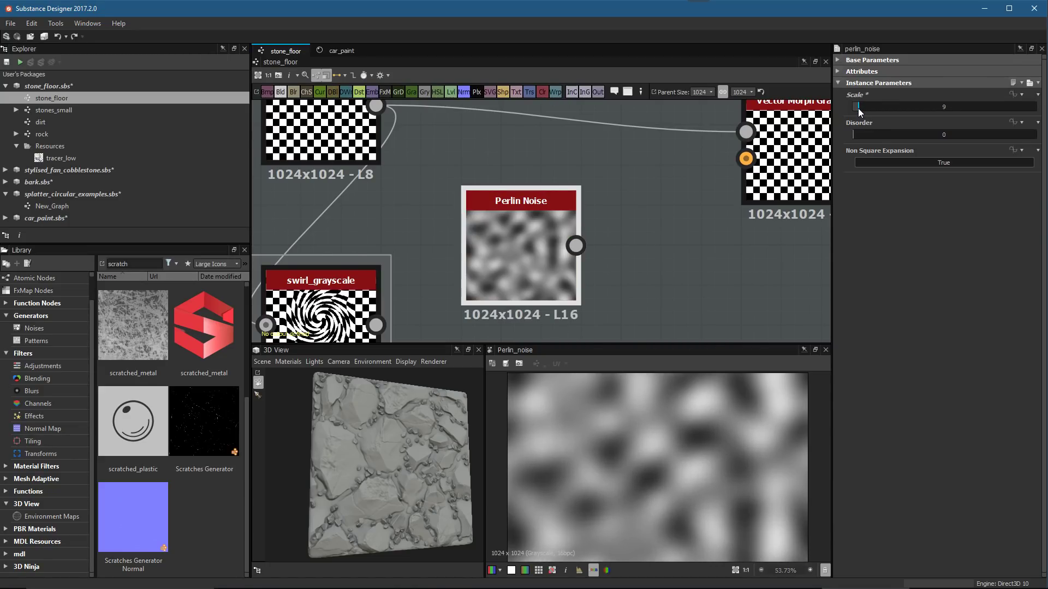
# Add a Normal node, feed it from the Perlin Noise output, and set its intensity to 25
pyautogui.moveTo(590, 274); pyautogui.dragTo(578, 237, button='middle')
pyautogui.press('space')
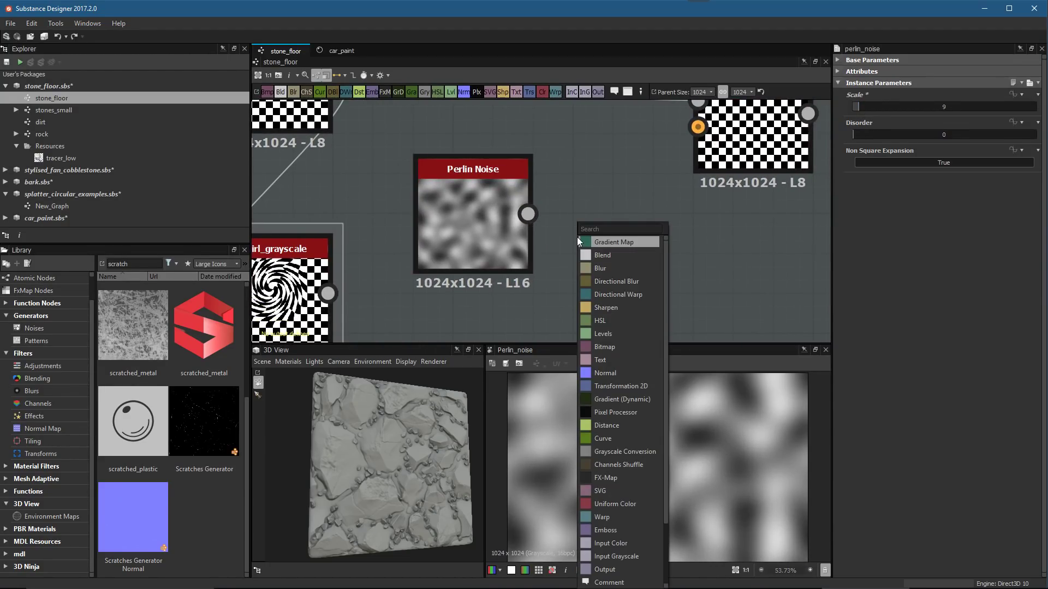
pyautogui.write('normal')
pyautogui.press('Return')
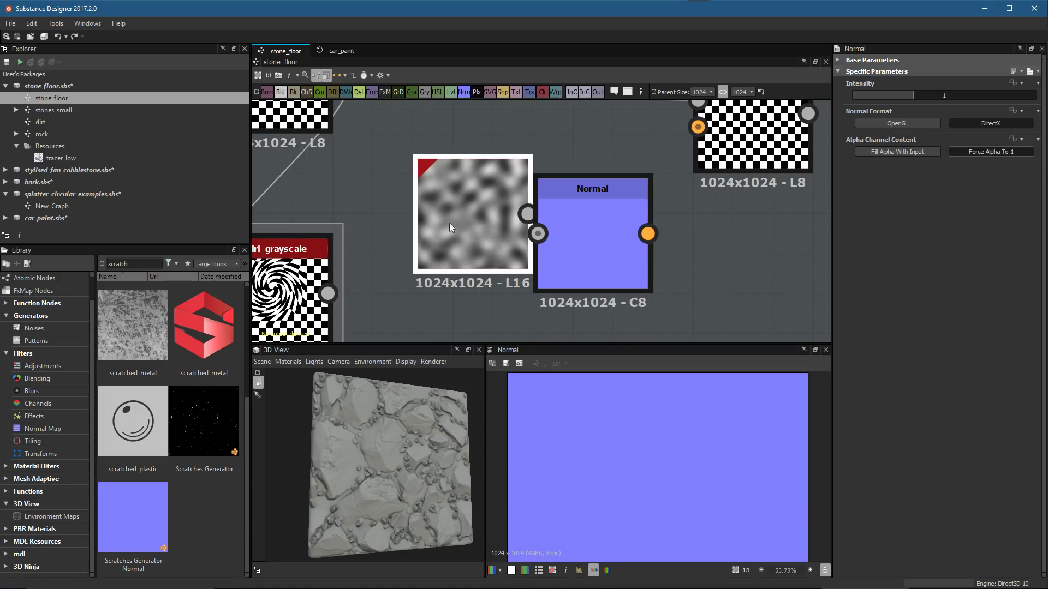
pyautogui.click(587, 252)
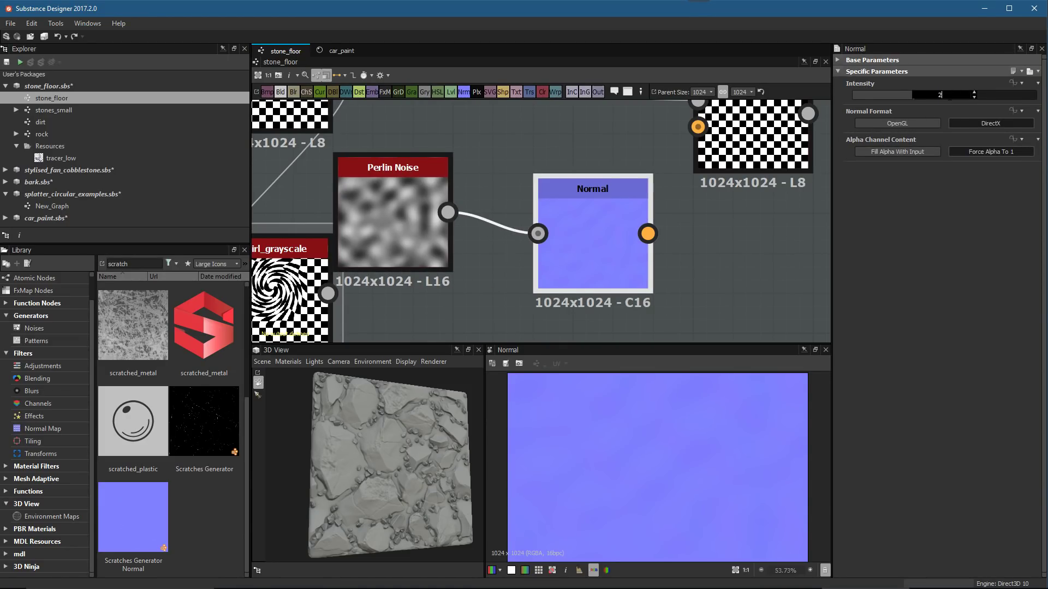
pyautogui.click(944, 95)
pyautogui.write('25')
pyautogui.press('Return')
# Connect the Normal output to the Vector Morph Grayscale's Vector Field input and display the morph result
pyautogui.moveTo(672, 235); pyautogui.dragTo(627, 268, button='middle')
pyautogui.scroll(2, 663, 246)
pyautogui.moveTo(674, 173); pyautogui.dragTo(674, 221)
pyautogui.scroll(-1, 669, 221)
pyautogui.moveTo(627, 233); pyautogui.dragTo(601, 226, button='middle')
pyautogui.moveTo(652, 201); pyautogui.dragTo(674, 201)
pyautogui.moveTo(571, 256); pyautogui.dragTo(651, 182)
pyautogui.doubleClick(714, 163)
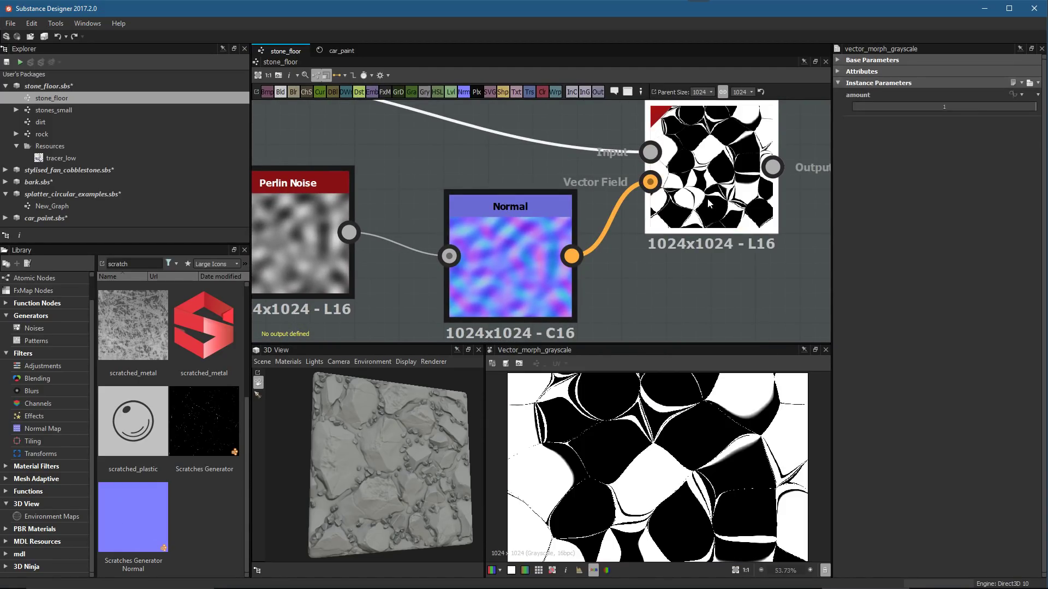
# Enlarge the 2D view and set the Vector Morph Grayscale amount to 0.06
pyautogui.moveTo(654, 344); pyautogui.dragTo(654, 222)
pyautogui.scroll(-2, 741, 304)
pyautogui.moveTo(973, 107); pyautogui.dragTo(862, 107)
# Add a Vector Warp Grayscale node to the graph near the Normal node
pyautogui.scroll(3, 638, 369)
pyautogui.moveTo(427, 153); pyautogui.dragTo(453, 165, button='middle')
pyautogui.press('space')
pyautogui.write('vect')
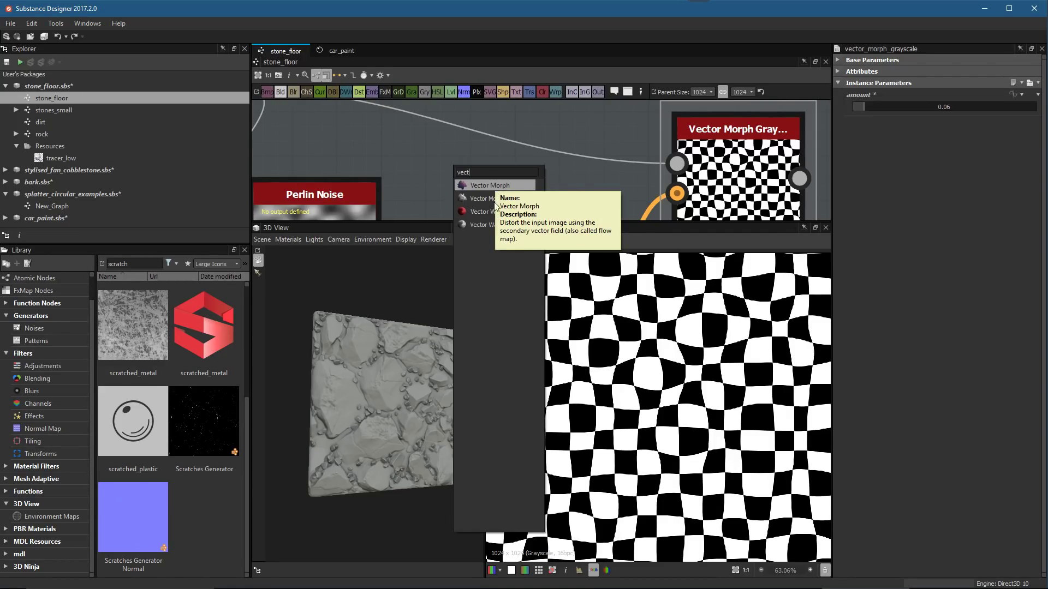
pyautogui.click(514, 225)
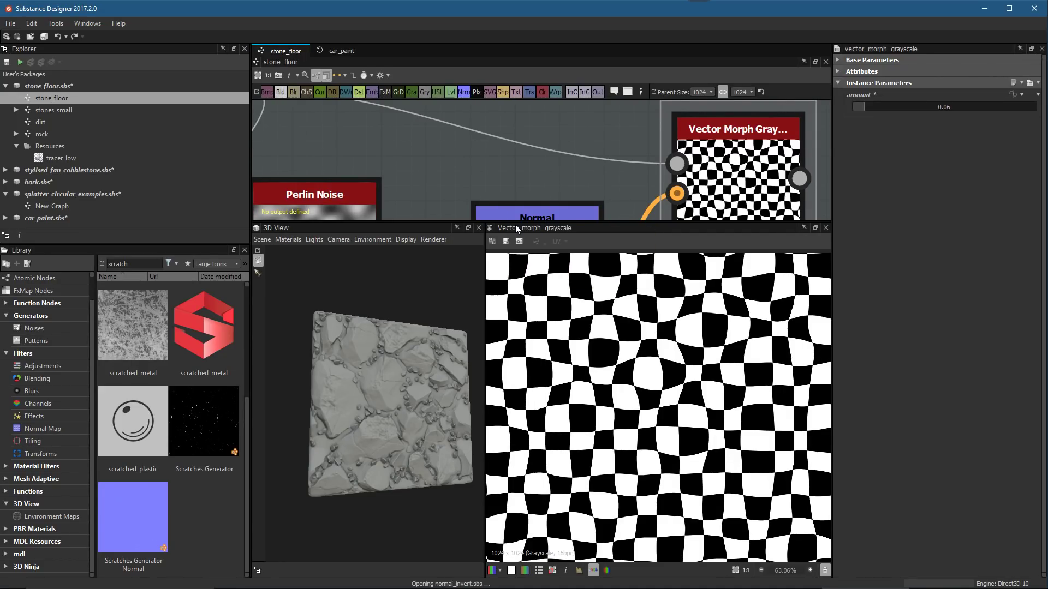
# Connect Checker 1 and the Normal output to the Vector Warp Grayscale inputs and set its intensity to 0.06
pyautogui.scroll(-5, 589, 166)
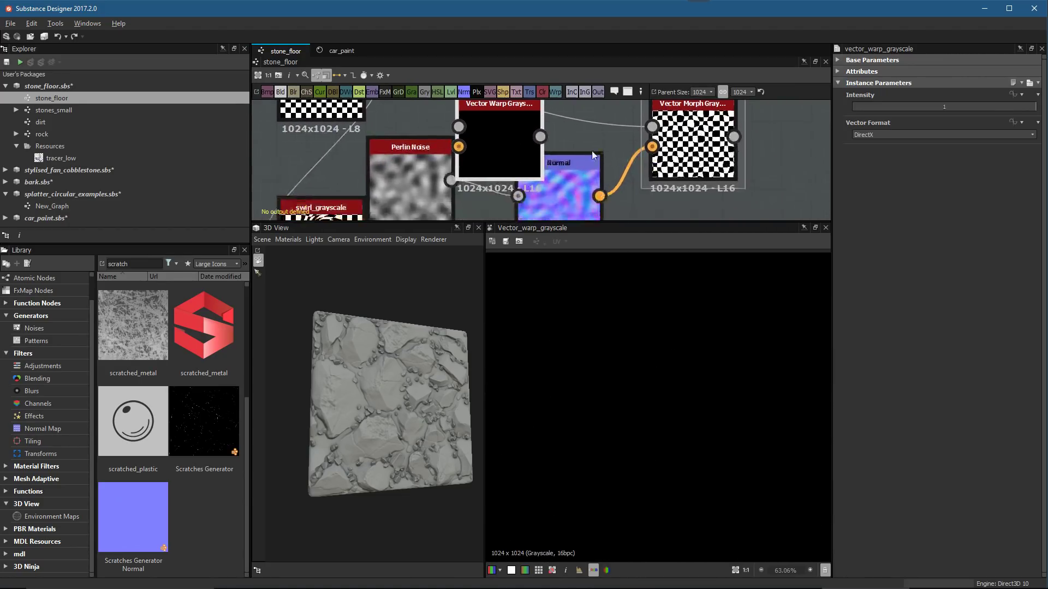
pyautogui.moveTo(422, 168); pyautogui.dragTo(486, 170, button='middle')
pyautogui.moveTo(365, 176); pyautogui.dragTo(541, 147)
pyautogui.moveTo(565, 199); pyautogui.dragTo(521, 149, button='middle')
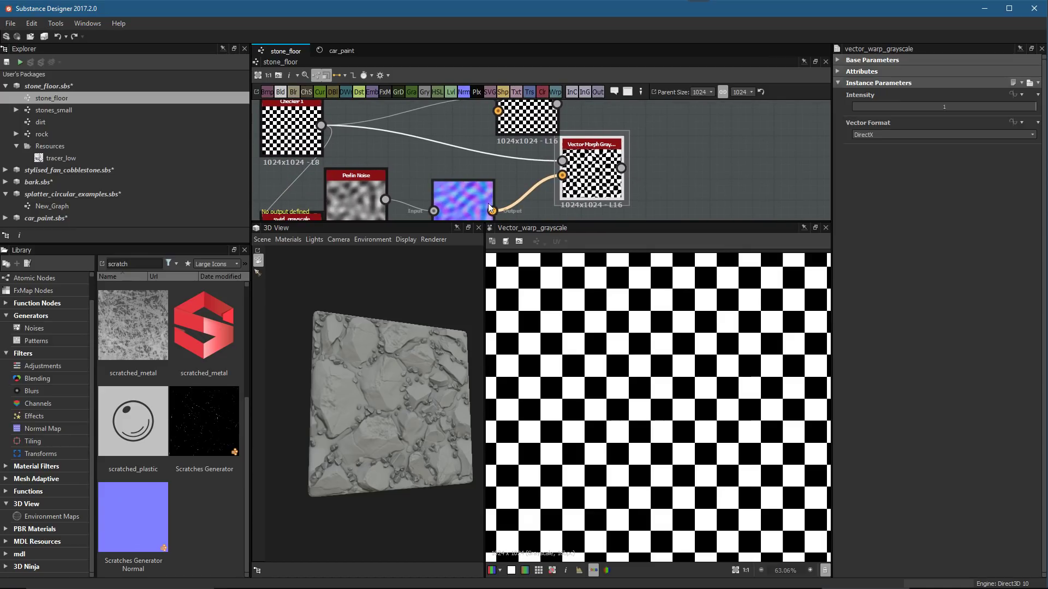
pyautogui.moveTo(496, 124); pyautogui.dragTo(498, 111)
pyautogui.moveTo(884, 109); pyautogui.dragTo(863, 106)
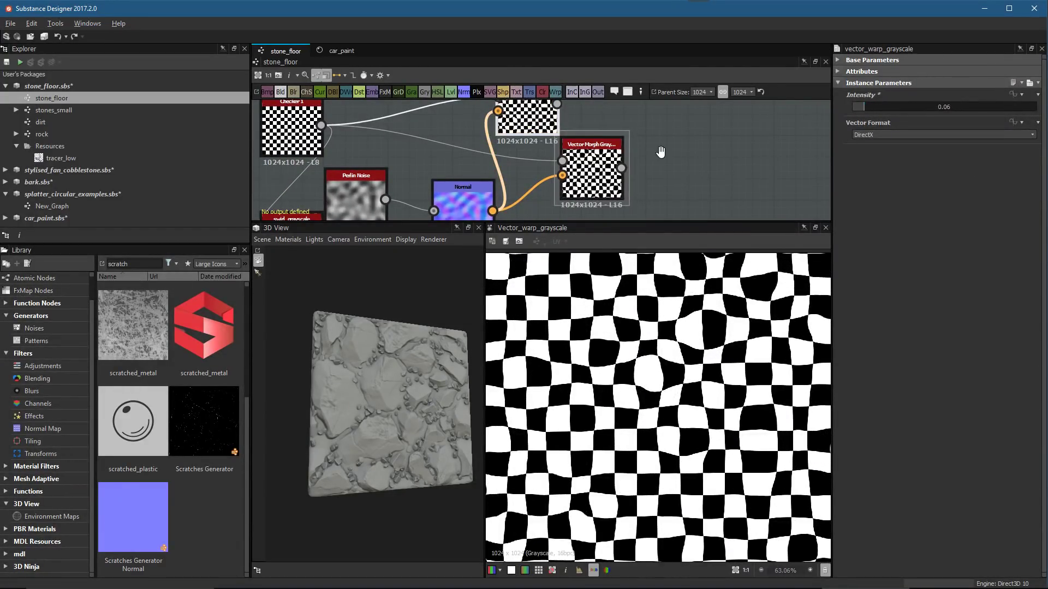
# Enlarge the graph area and spread the Vector Warp Grayscale and Vector Morph Grayscale nodes apart
pyautogui.moveTo(661, 152); pyautogui.dragTo(661, 166, button='middle')
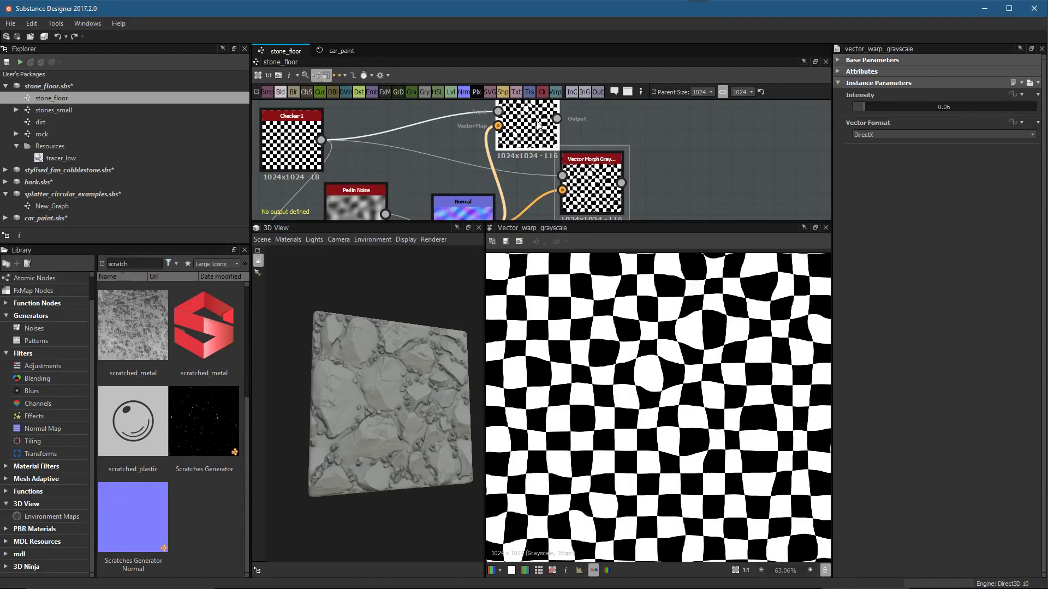
pyautogui.moveTo(610, 223); pyautogui.dragTo(609, 326)
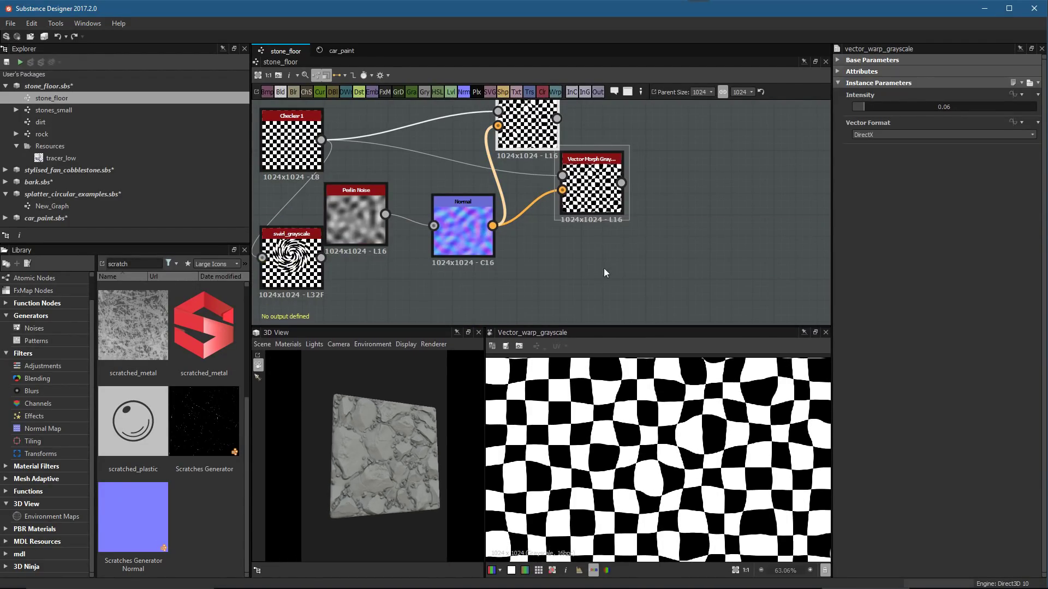
pyautogui.moveTo(563, 143); pyautogui.dragTo(575, 198, button='middle')
pyautogui.moveTo(606, 245); pyautogui.dragTo(646, 281)
pyautogui.moveTo(528, 189); pyautogui.dragTo(568, 178)
pyautogui.scroll(2, 567, 178)
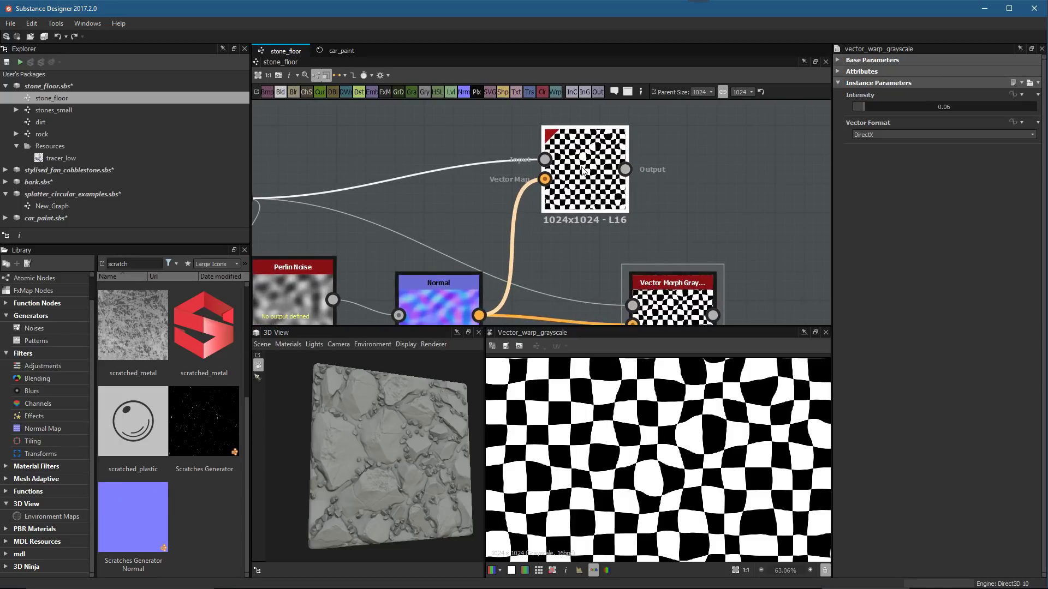
# Display the Vector Morph Grayscale and Vector Warp Grayscale results in turn to compare their distortion
pyautogui.doubleClick(683, 295)
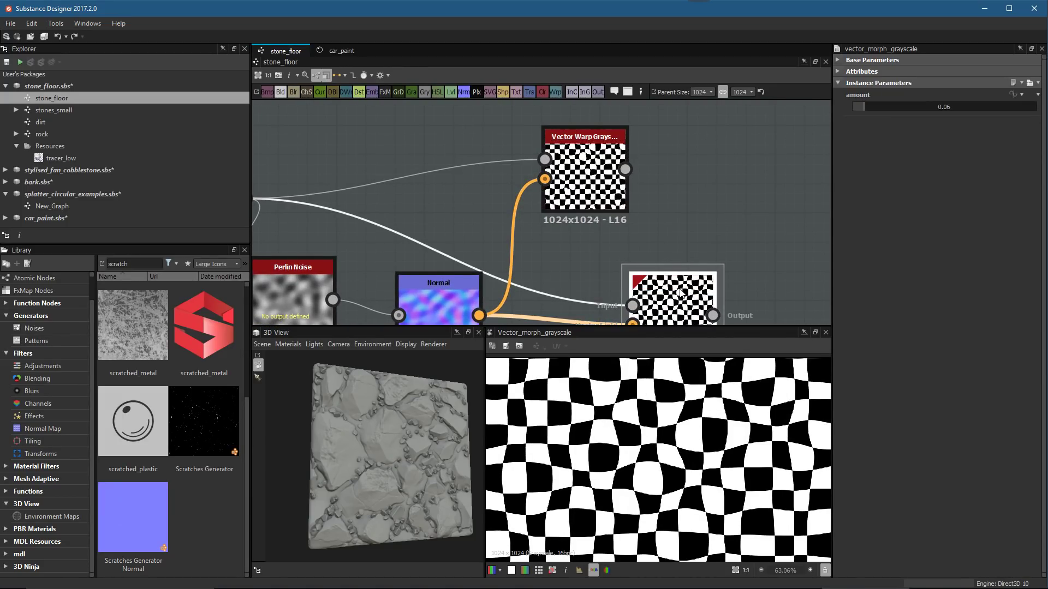
pyautogui.moveTo(682, 295); pyautogui.dragTo(674, 267, button='middle')
pyautogui.scroll(1, 646, 244)
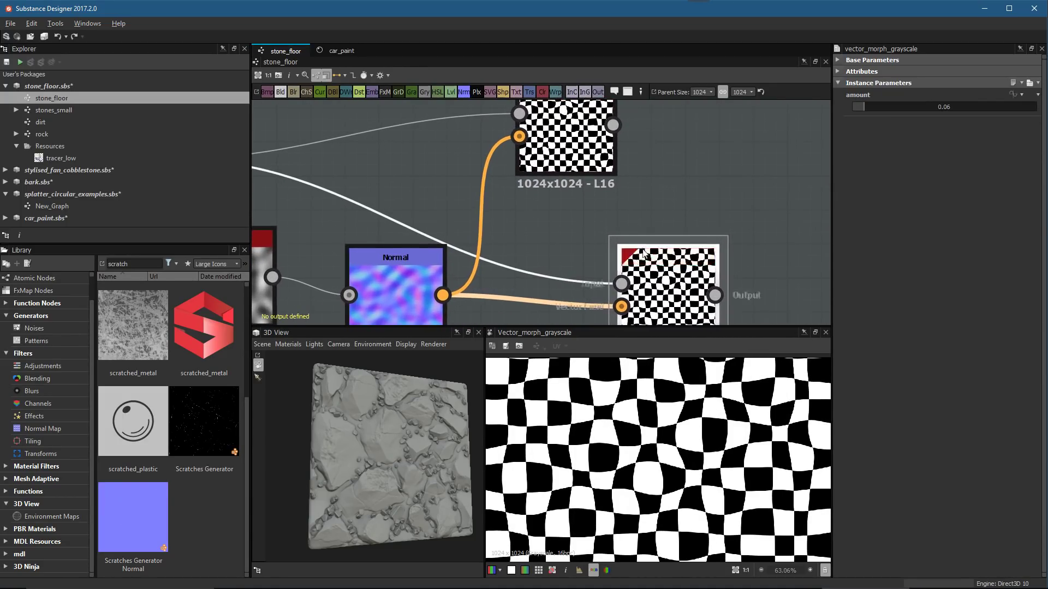
pyautogui.doubleClick(622, 201)
pyautogui.press('f')
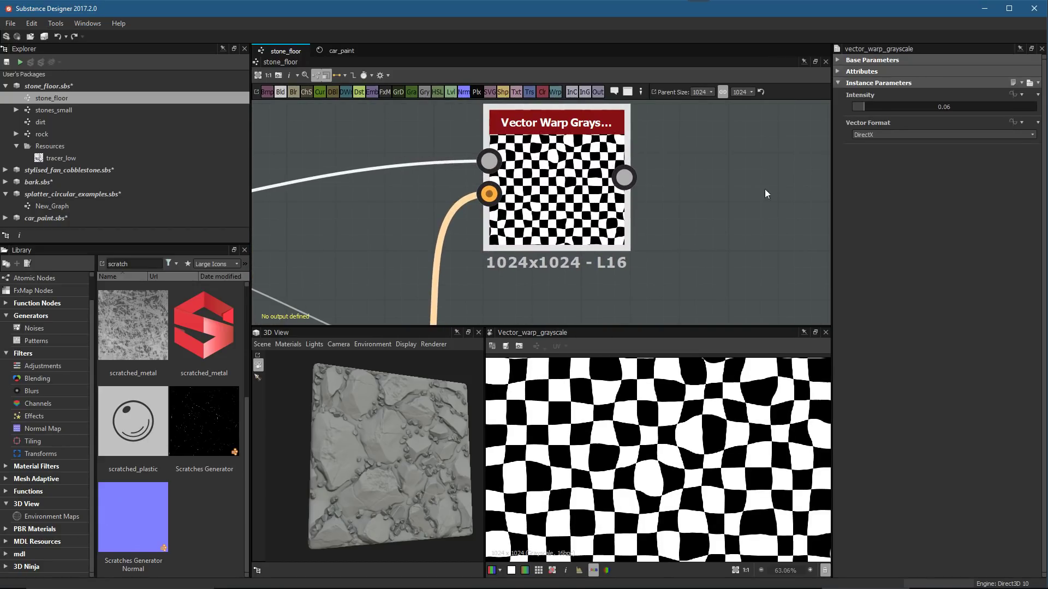
# Vary the Vector Warp Grayscale intensity through 0.21 and 0.14, settling on 0.24
pyautogui.moveTo(867, 107); pyautogui.dragTo(890, 119)
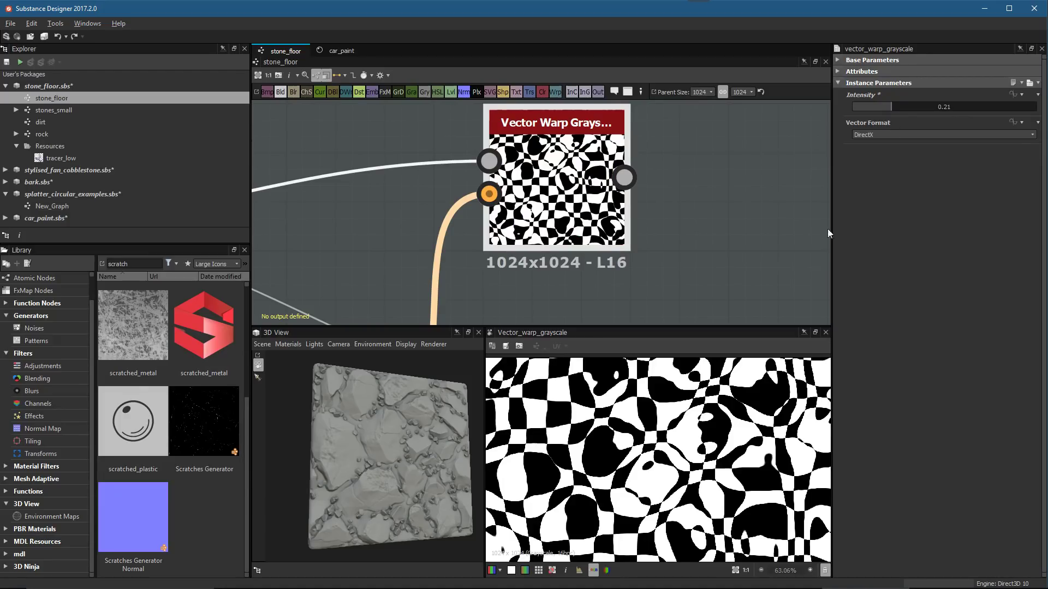
pyautogui.scroll(3, 710, 493)
pyautogui.moveTo(886, 106); pyautogui.dragTo(876, 106)
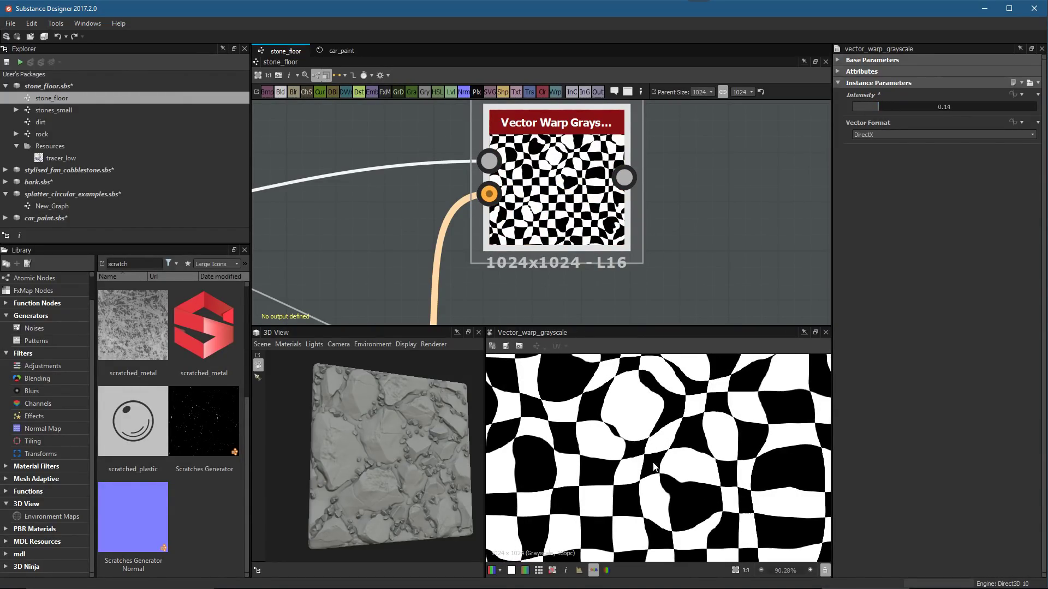
pyautogui.moveTo(880, 107); pyautogui.dragTo(896, 115)
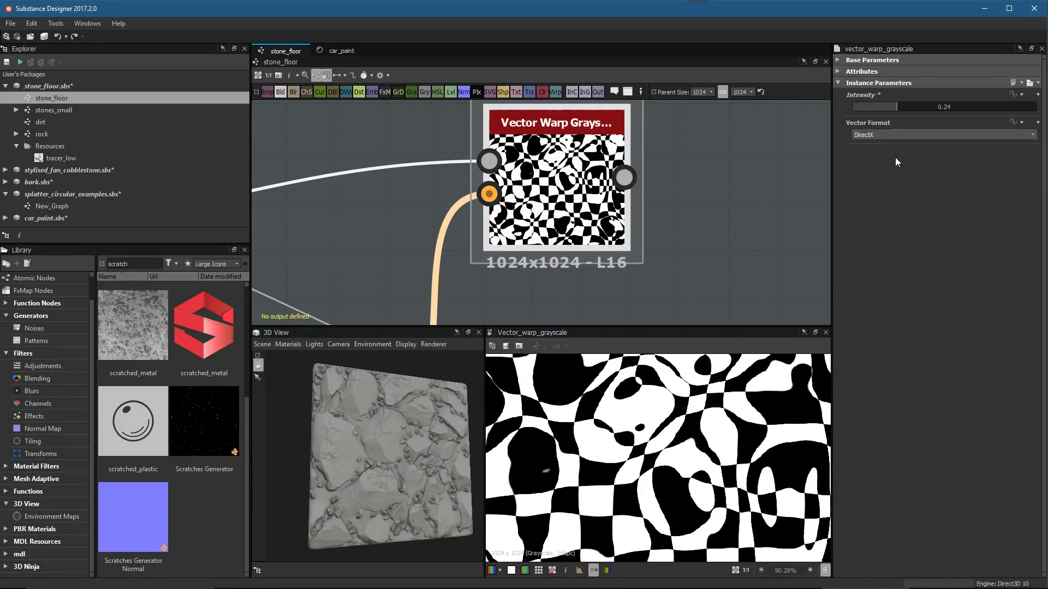
# Display the Vector Morph Grayscale result for comparison with the stronger vector warp
pyautogui.scroll(-5, 546, 218)
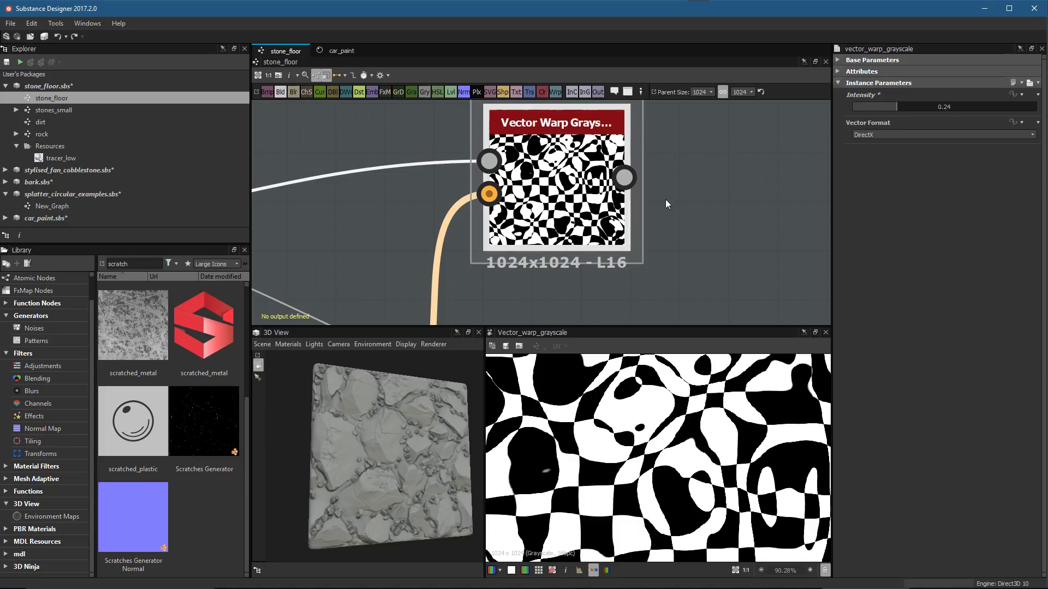
pyautogui.scroll(5, 710, 289)
pyautogui.doubleClick(626, 188)
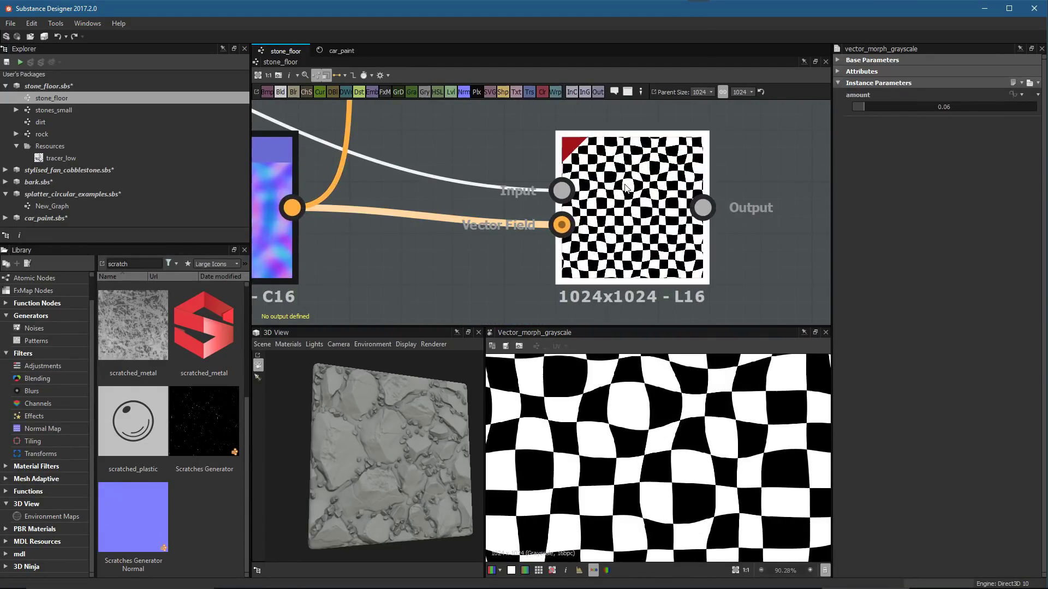
# Set the Vector Morph Grayscale amount to 0.13, after trying 0.24 and viewing the Normal map that feeds its vector field
pyautogui.moveTo(866, 106); pyautogui.dragTo(899, 127)
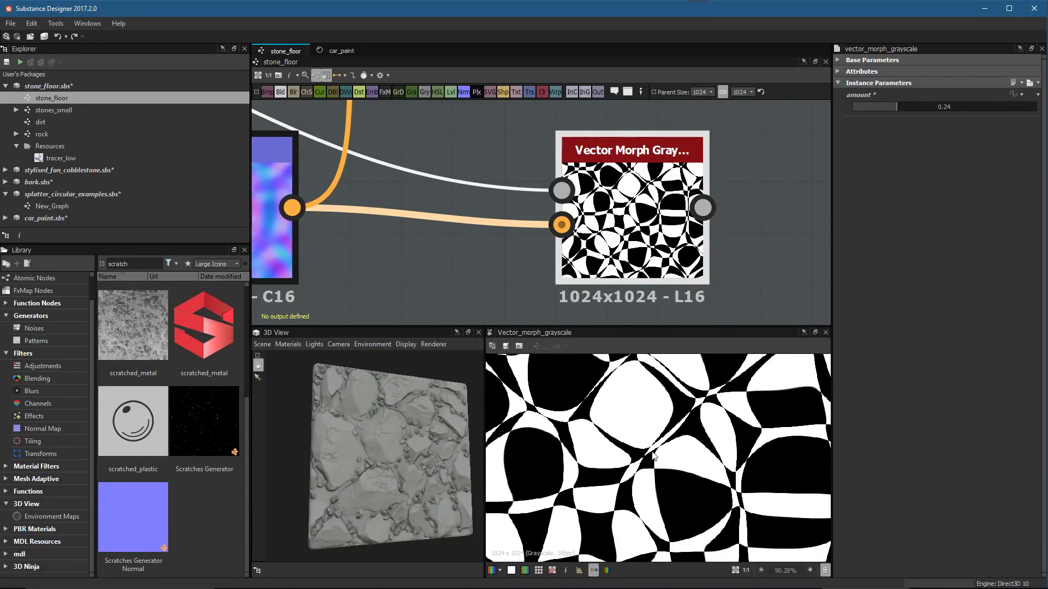
pyautogui.doubleClick(561, 226)
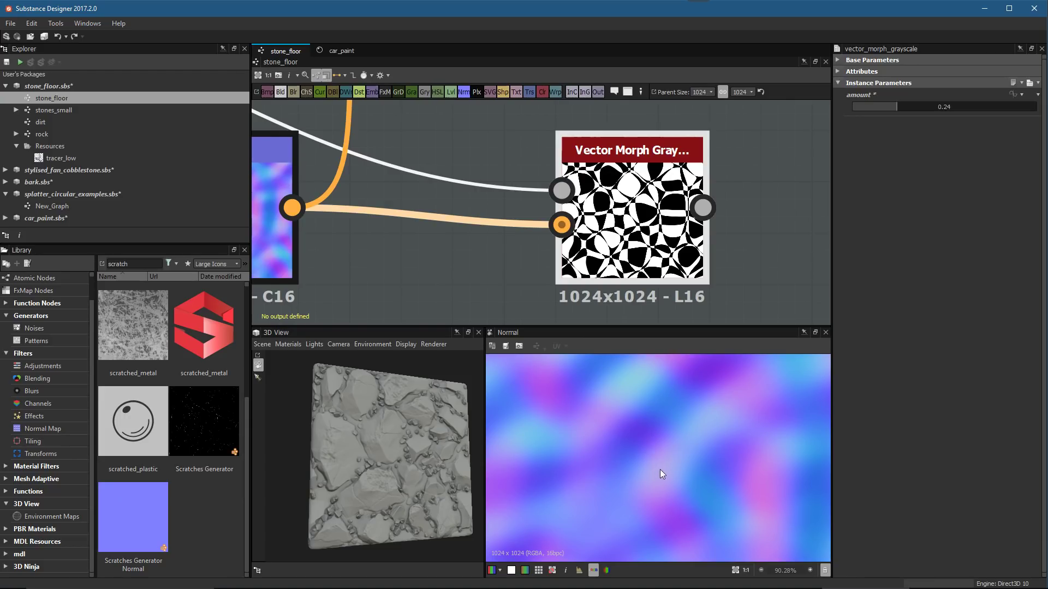
pyautogui.doubleClick(643, 238)
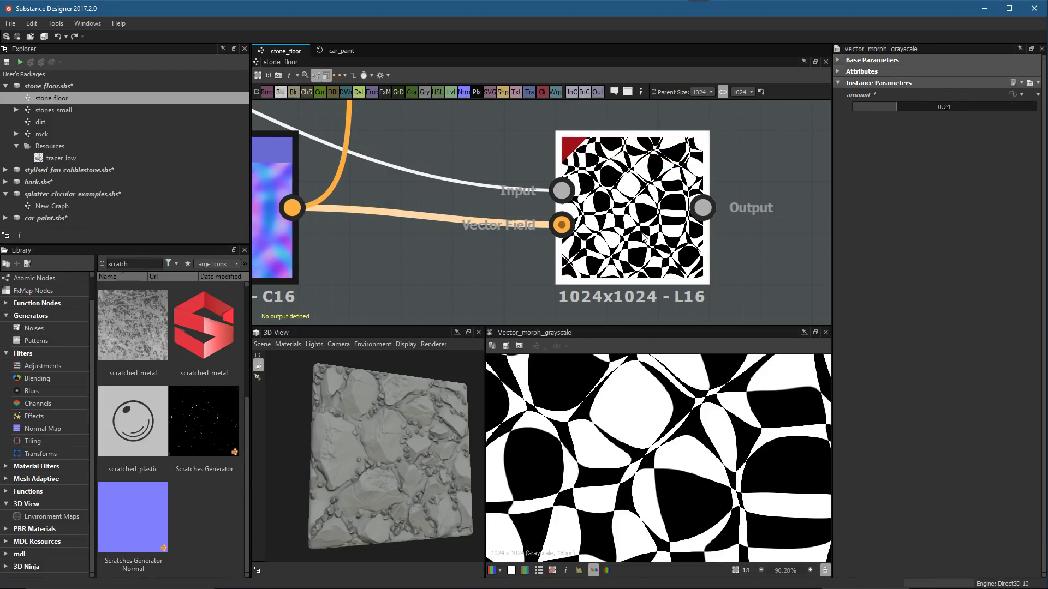
pyautogui.moveTo(903, 108); pyautogui.dragTo(876, 126)
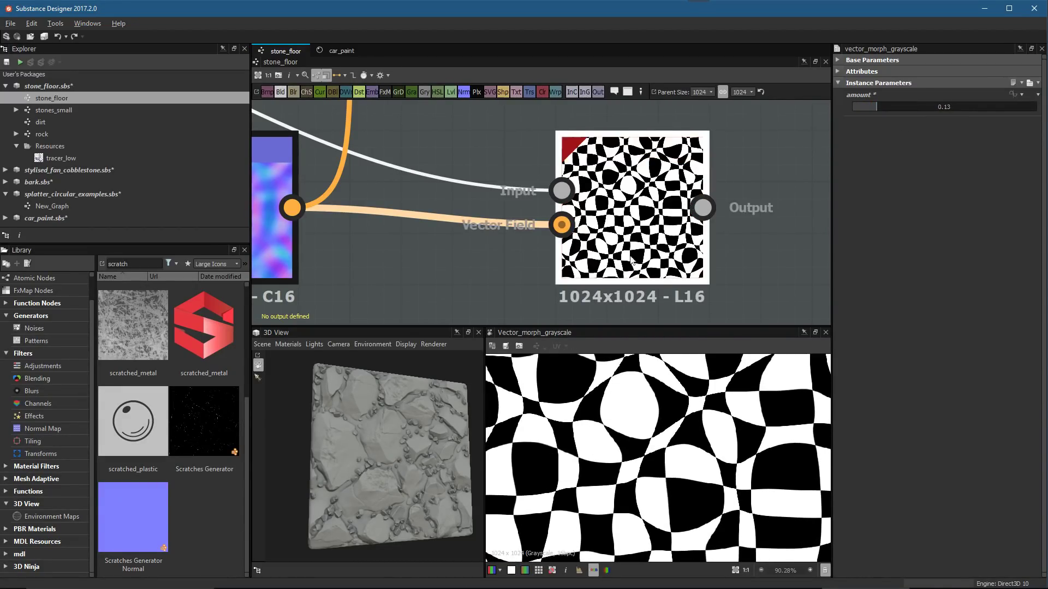
# Preview the Subtract Blend node in the main stone floor network, away from the checker pattern test nodes
pyautogui.scroll(-5, 600, 219)
pyautogui.scroll(3, 633, 194)
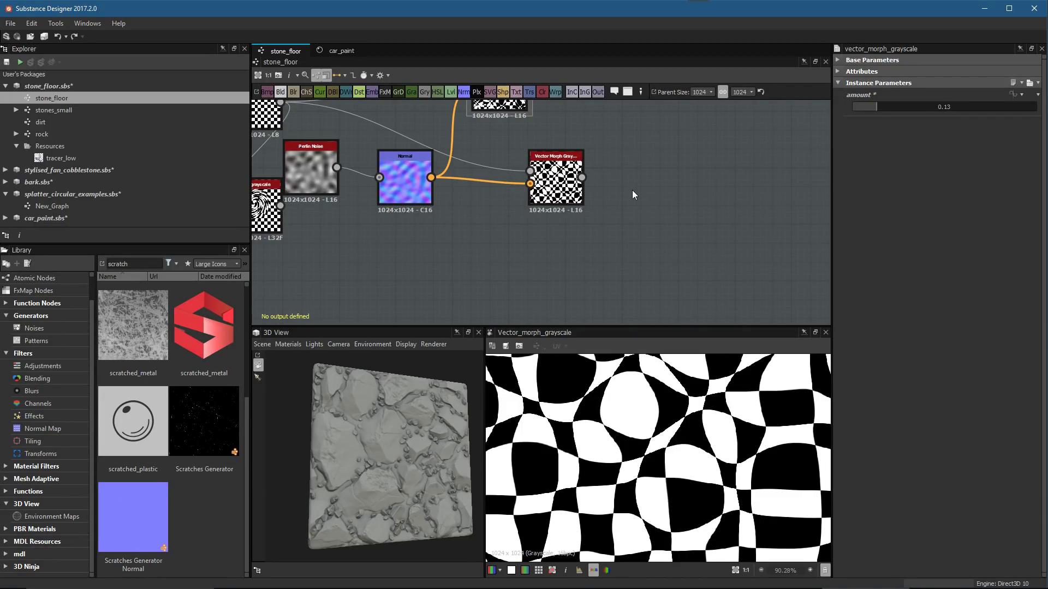
pyautogui.scroll(-3, 632, 191)
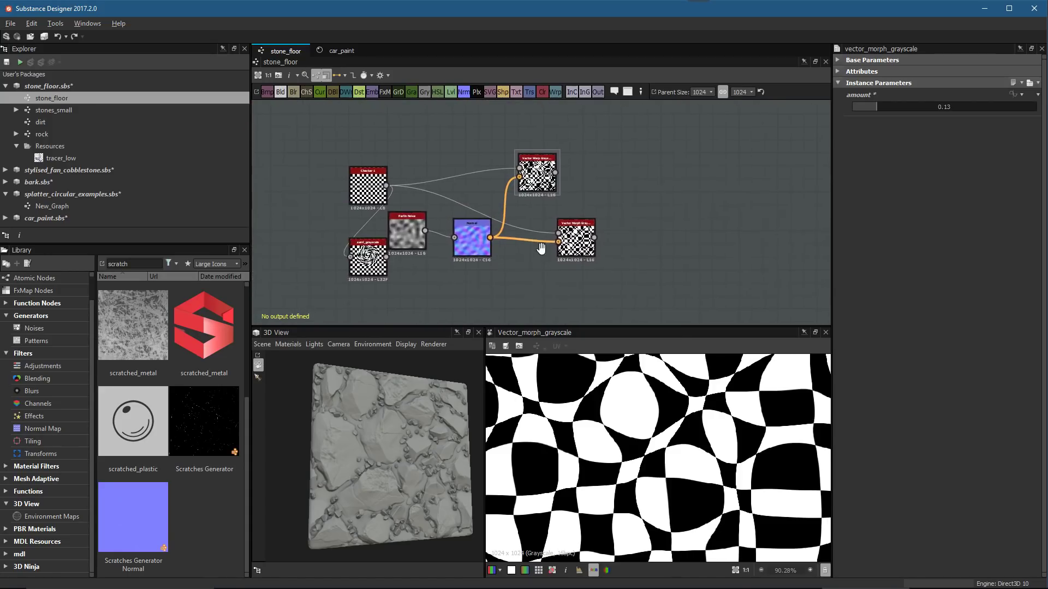
pyautogui.scroll(-4, 573, 235)
pyautogui.moveTo(576, 189); pyautogui.dragTo(642, 280, button='middle')
pyautogui.scroll(1, 508, 221)
pyautogui.moveTo(486, 233); pyautogui.dragTo(580, 222, button='middle')
pyautogui.scroll(4, 355, 252)
pyautogui.scroll(3, 478, 238)
pyautogui.scroll(-4, 419, 175)
pyautogui.moveTo(416, 163); pyautogui.dragTo(409, 211, button='middle')
pyautogui.scroll(-3, 552, 198)
pyautogui.moveTo(702, 192); pyautogui.dragTo(619, 178, button='middle')
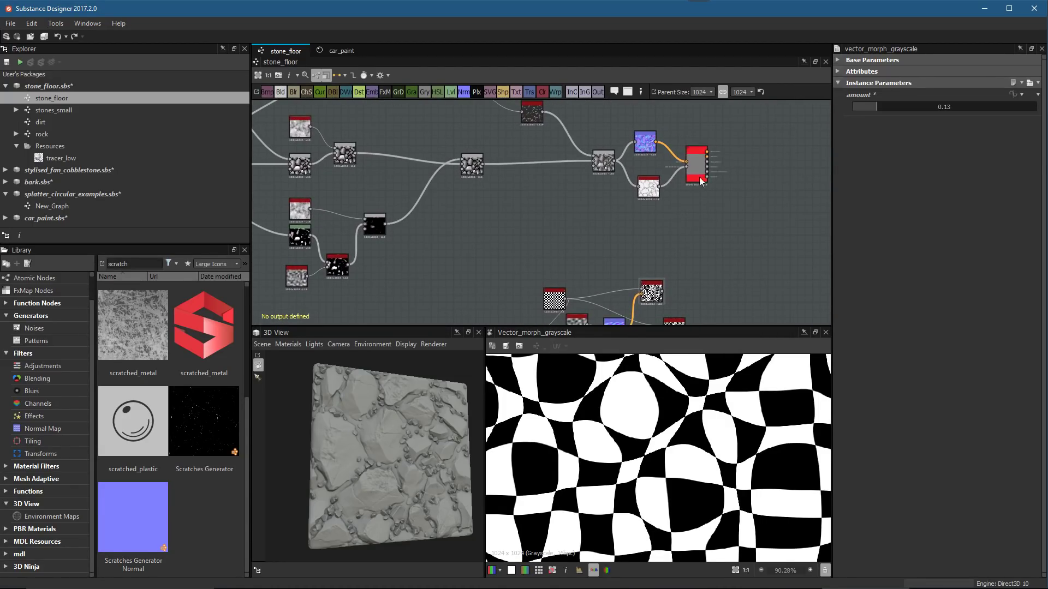
pyautogui.doubleClick(473, 163)
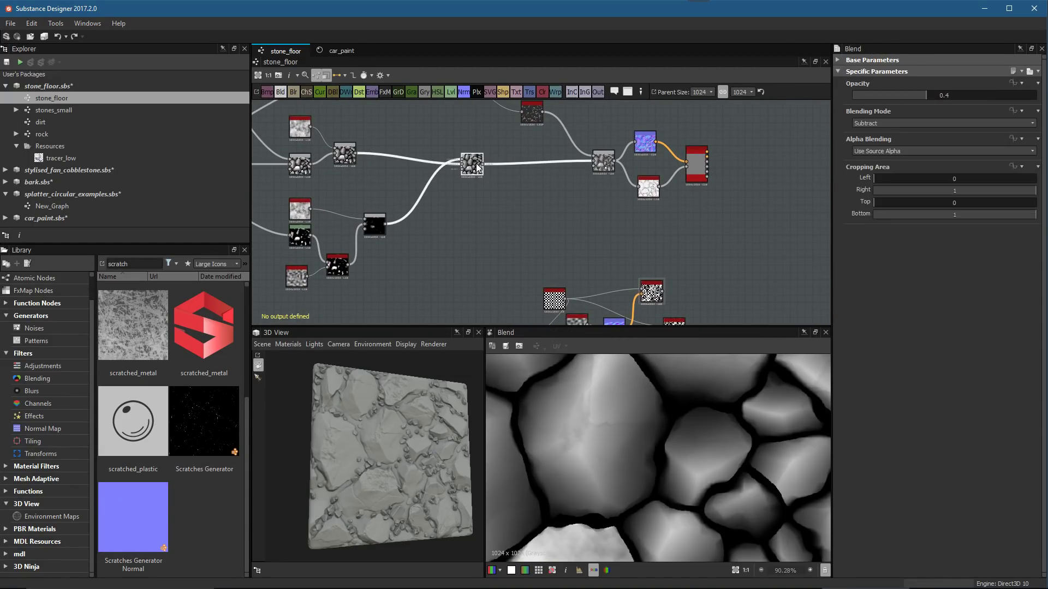
# Enlarge the 3D and 2D preview areas, fitting the whole height map in 2D and bringing the stone surface closer in 3D
pyautogui.moveTo(692, 324); pyautogui.dragTo(692, 245)
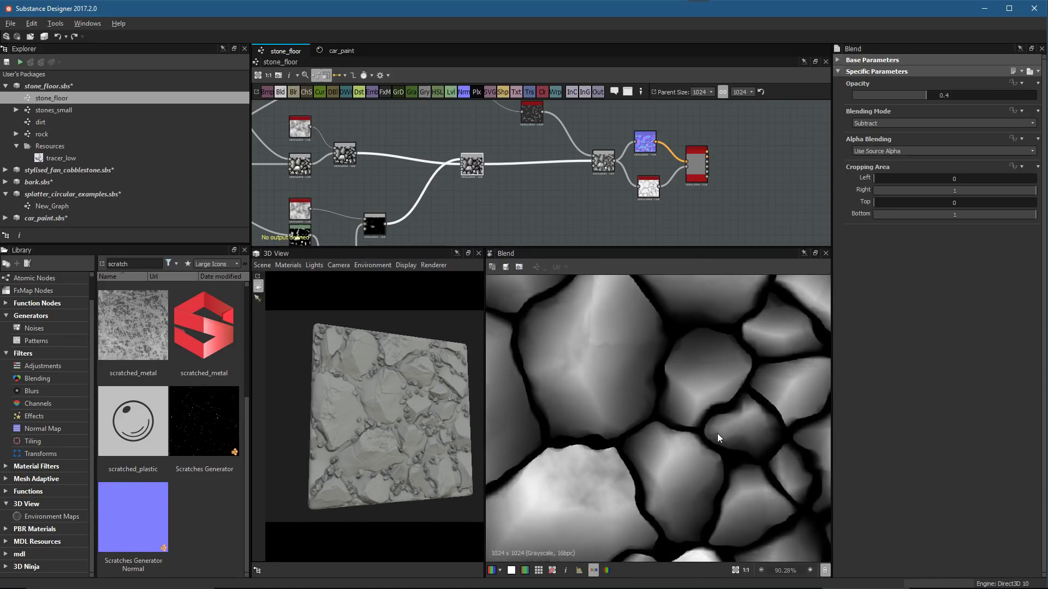
pyautogui.scroll(-5, 718, 433)
pyautogui.moveTo(484, 386); pyautogui.dragTo(537, 389)
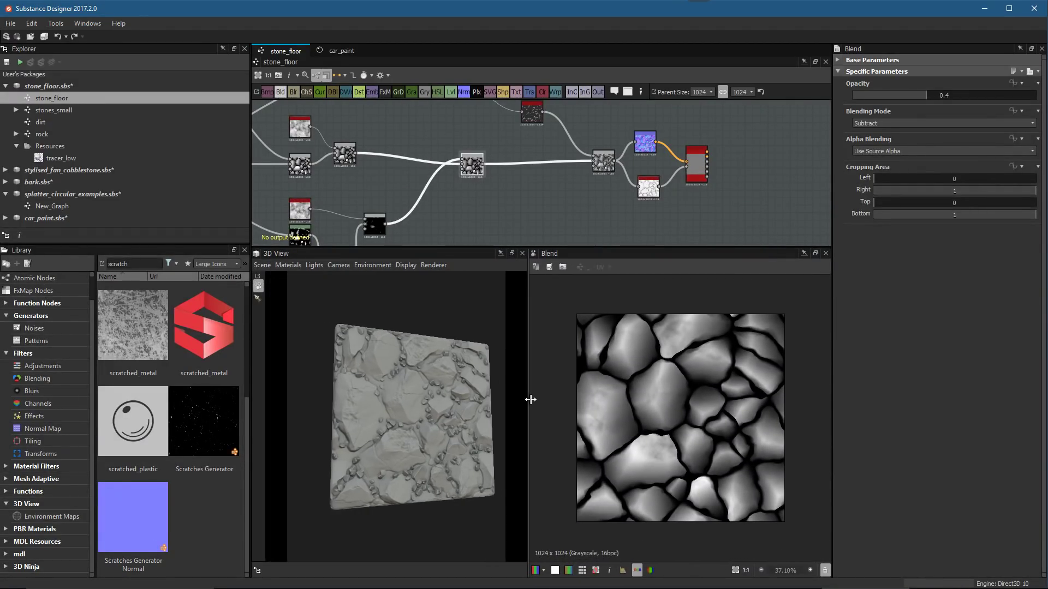
pyautogui.moveTo(447, 420); pyautogui.dragTo(431, 414)
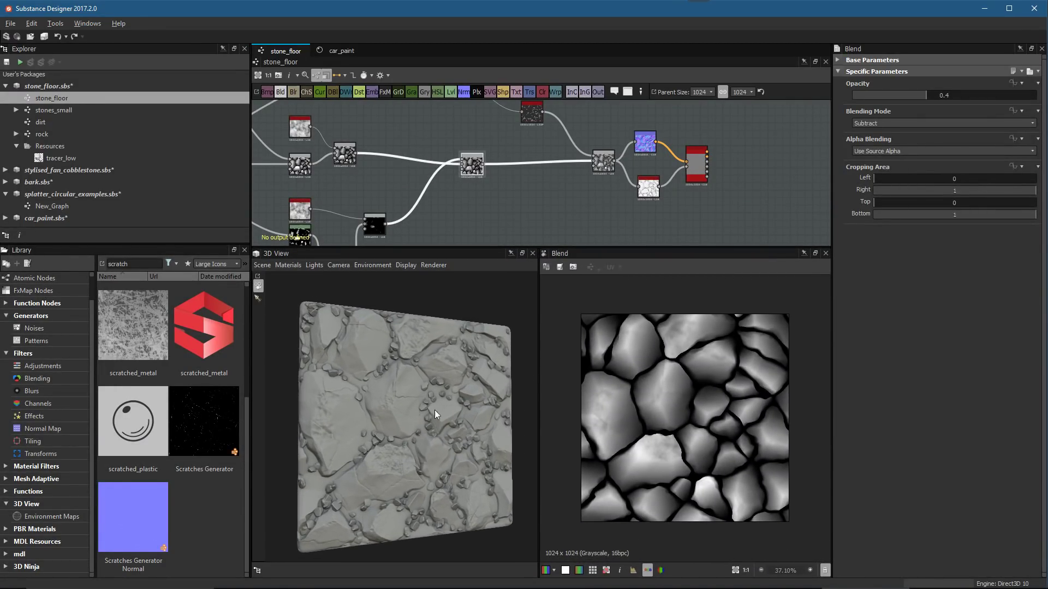
pyautogui.moveTo(611, 248); pyautogui.dragTo(611, 298)
pyautogui.scroll(5, 435, 483)
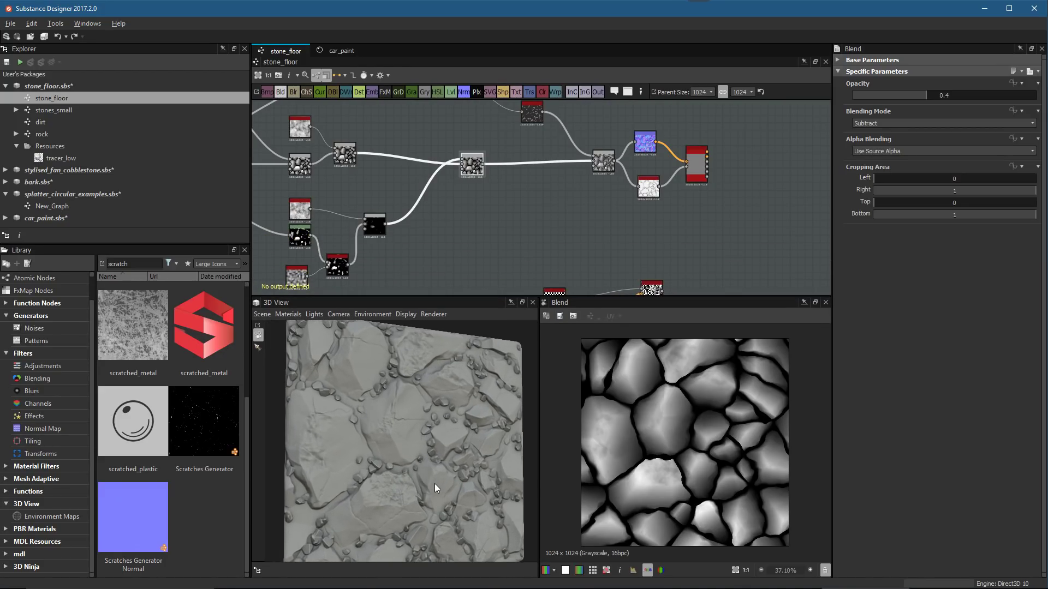
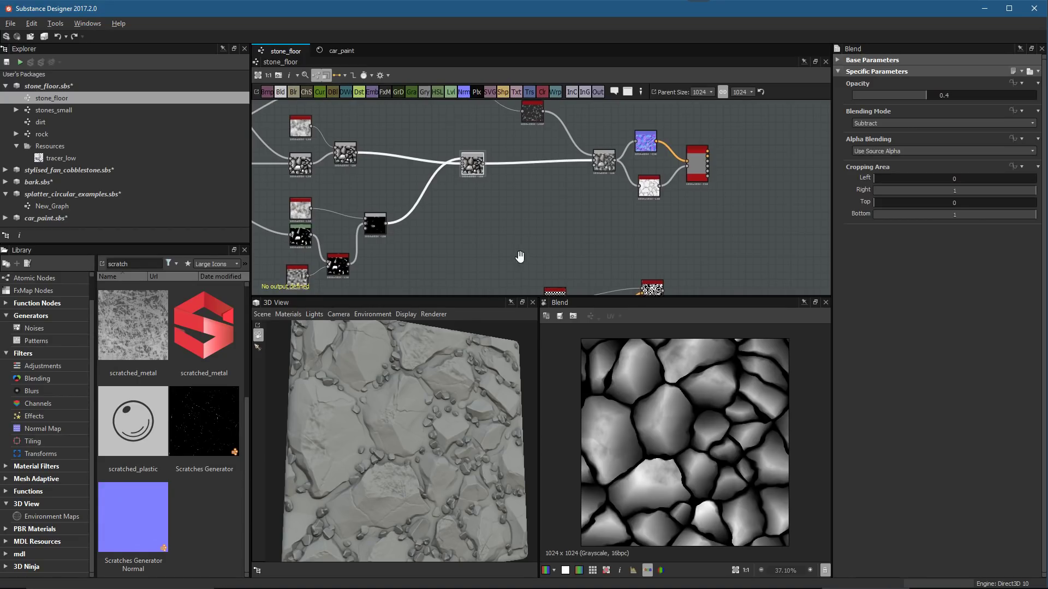
# Preview the upstream Multiply Blend node whose output branches to the edge damage part of the stone network
pyautogui.moveTo(509, 259); pyautogui.dragTo(559, 234, button='middle')
pyautogui.moveTo(582, 179); pyautogui.dragTo(646, 180, button='middle')
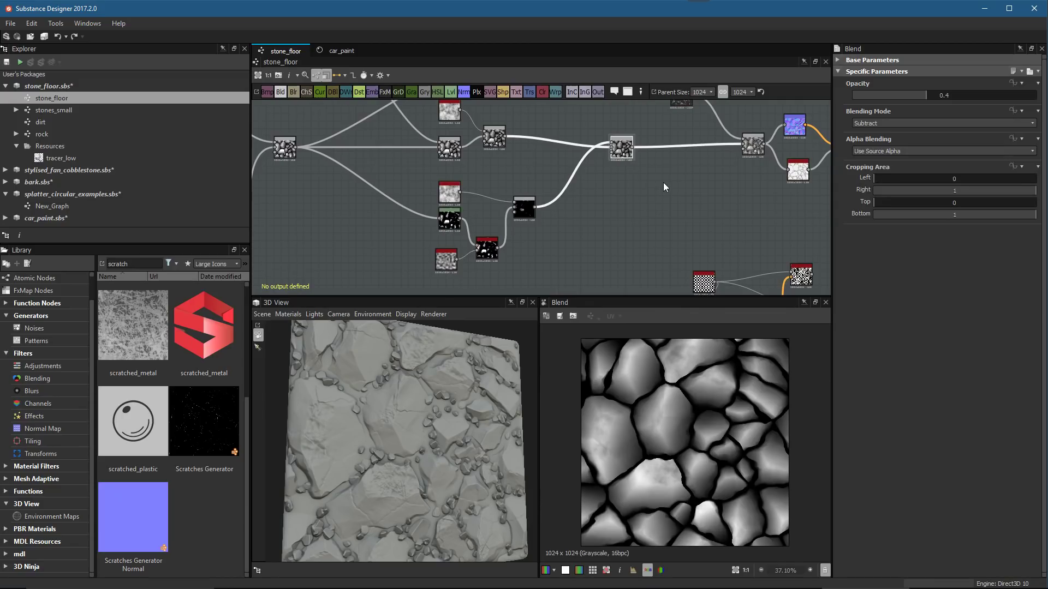
pyautogui.moveTo(437, 188); pyautogui.dragTo(647, 245, button='middle')
pyautogui.scroll(3, 434, 178)
pyautogui.scroll(2, 577, 199)
pyautogui.doubleClick(444, 155)
pyautogui.scroll(1, 710, 476)
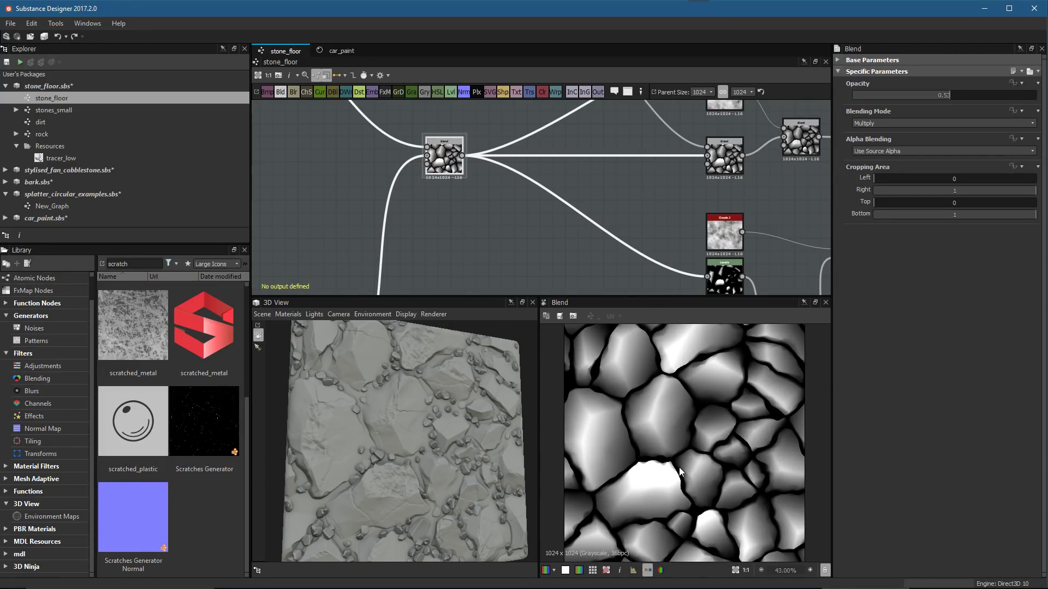
pyautogui.scroll(2, 520, 210)
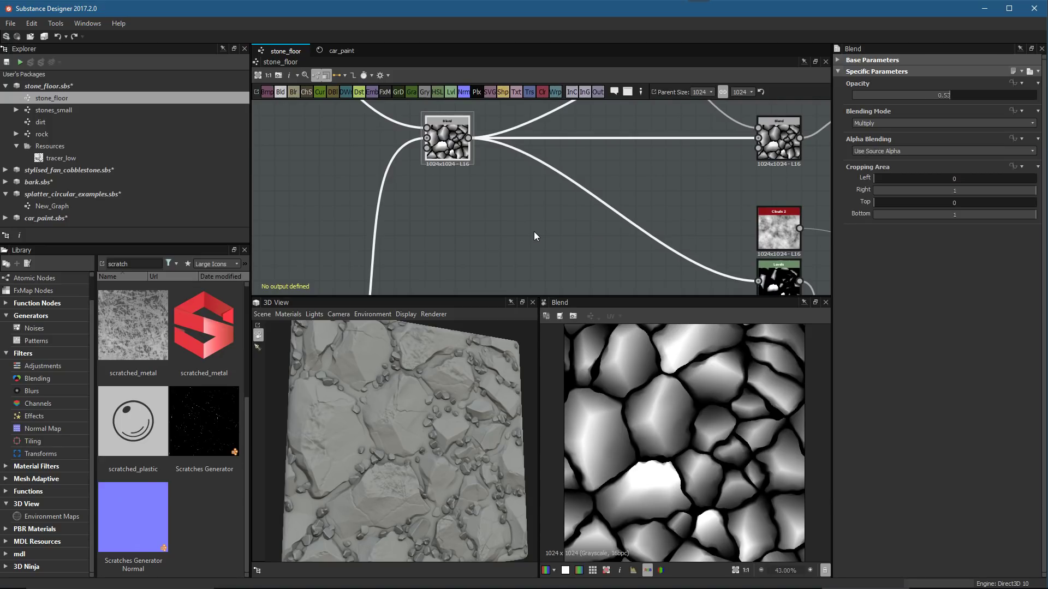
# Add a Histogram Select node to the graph in the empty area below the Multiply Blend node
pyautogui.moveTo(533, 210); pyautogui.dragTo(532, 221, button='middle')
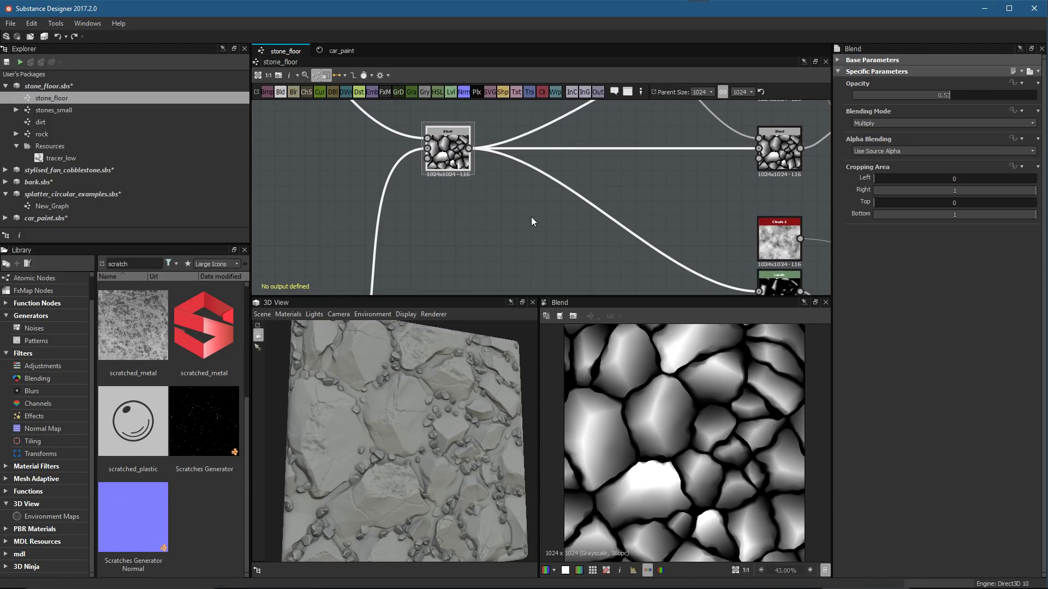
pyautogui.scroll(1, 538, 214)
pyautogui.press('space')
pyautogui.write('hist')
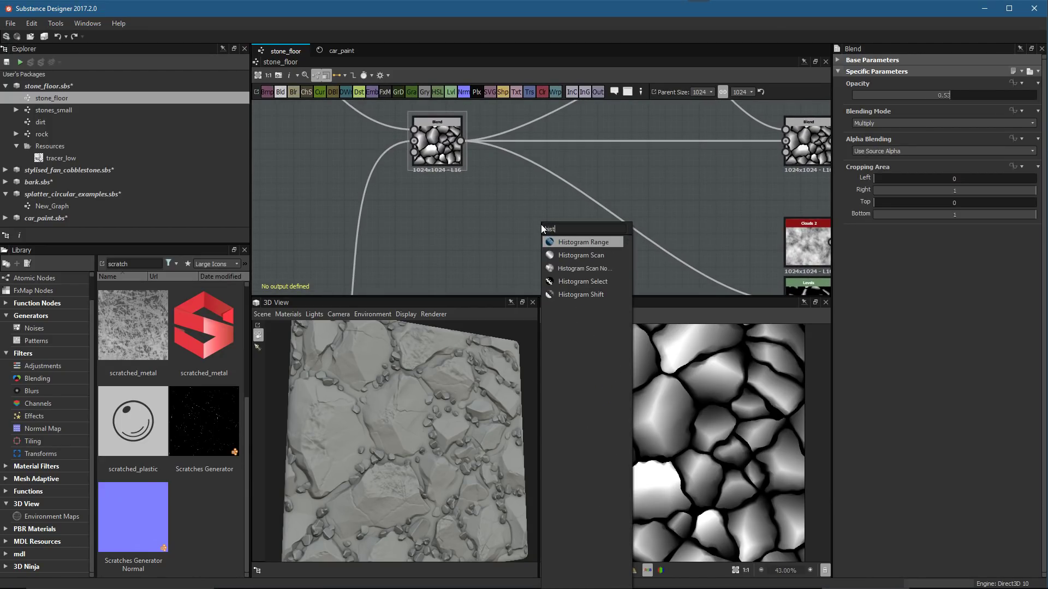
pyautogui.click(599, 283)
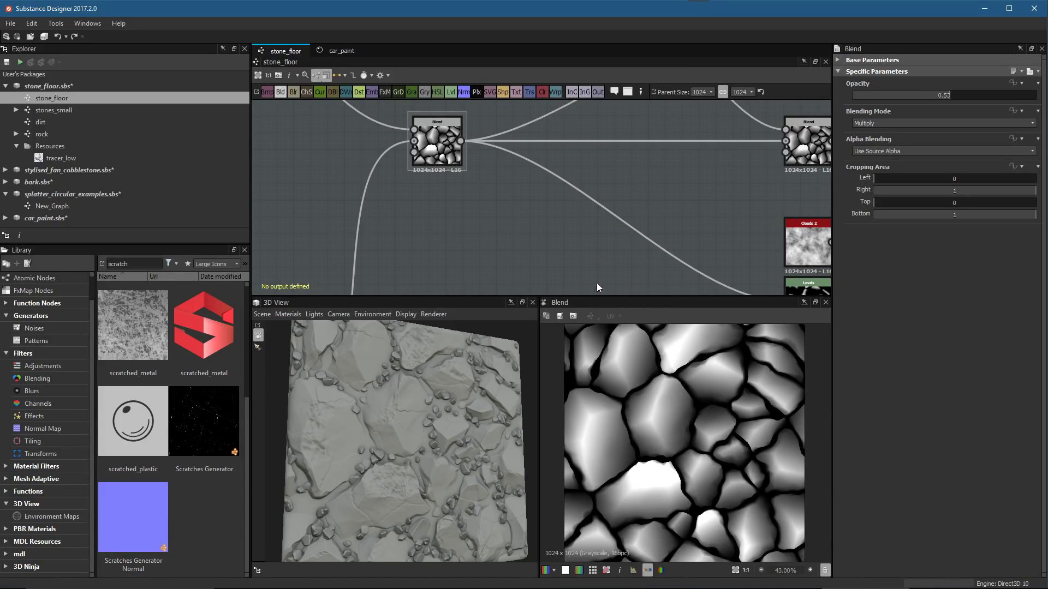
pyautogui.scroll(2, 509, 246)
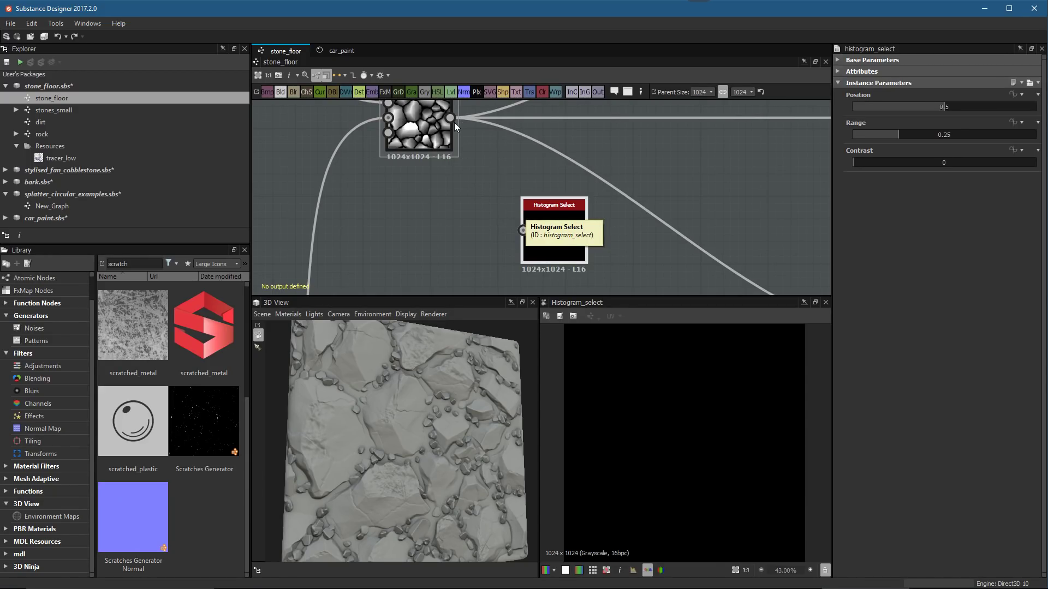
# Connect the Multiply Blend's output to the Histogram Select input and preview the resulting mask
pyautogui.click(428, 136)
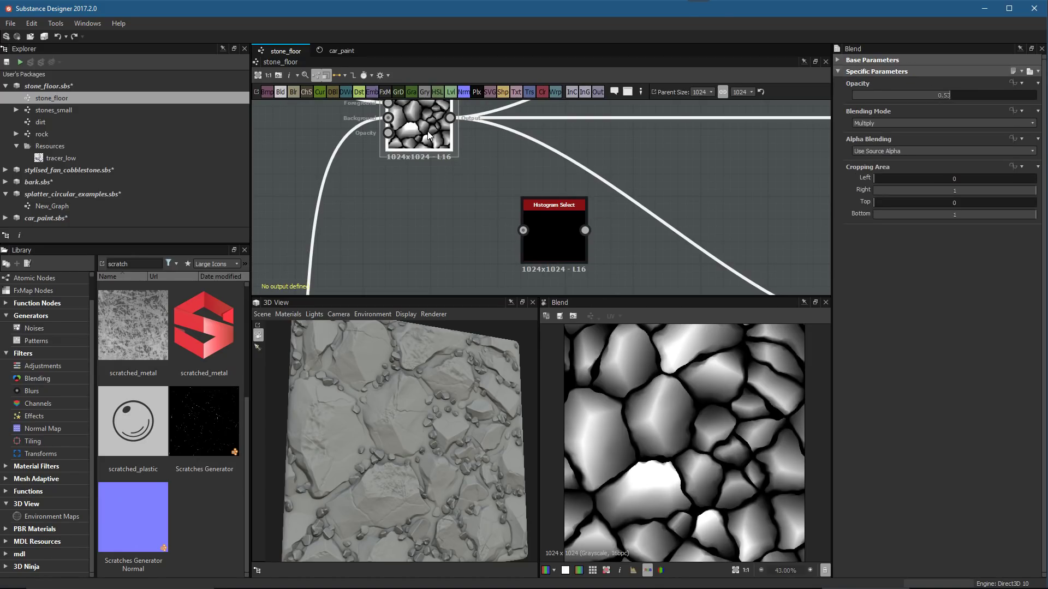
pyautogui.moveTo(449, 117); pyautogui.dragTo(523, 230)
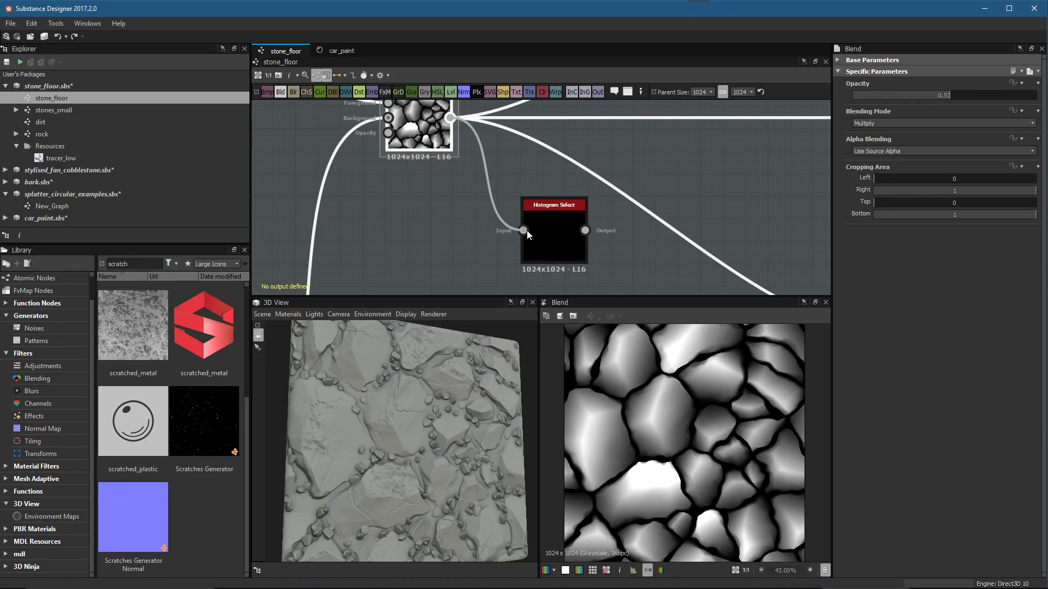
pyautogui.click(562, 241)
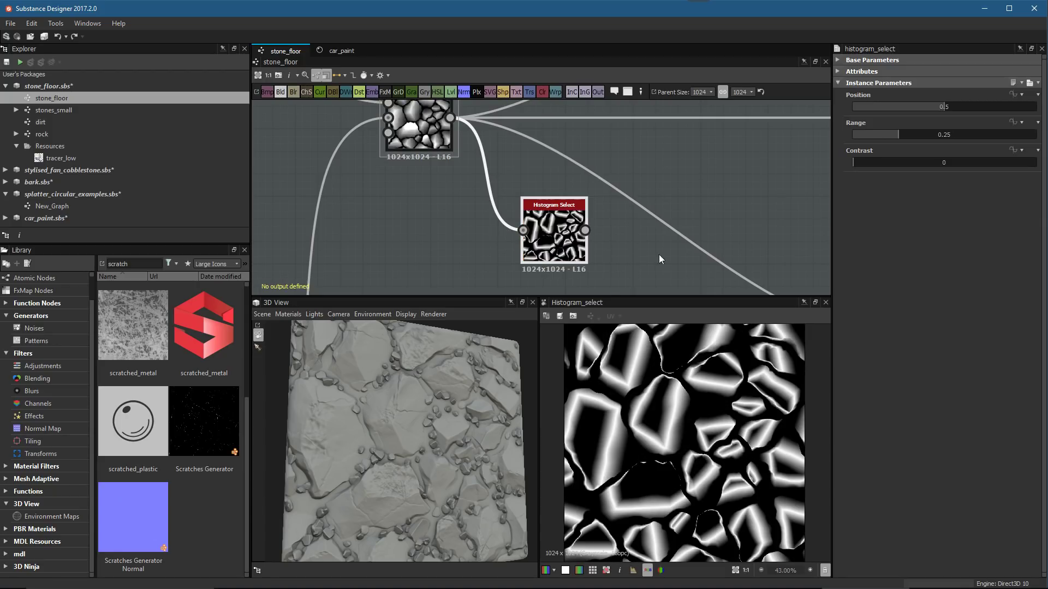
# Set the Histogram Select's position to 0.95, range to 0.5 and contrast to 0.33, checking the mask against the source Blend
pyautogui.scroll(2, 601, 221)
pyautogui.scroll(2, 602, 225)
pyautogui.moveTo(896, 134); pyautogui.dragTo(964, 123)
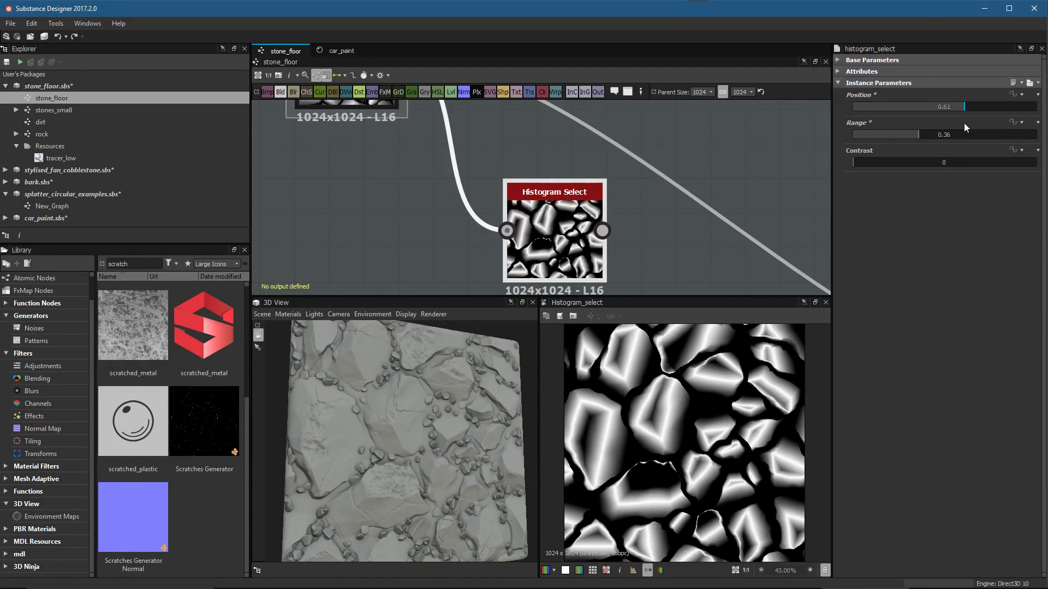
pyautogui.moveTo(470, 176); pyautogui.dragTo(561, 261, button='middle')
pyautogui.click(449, 170)
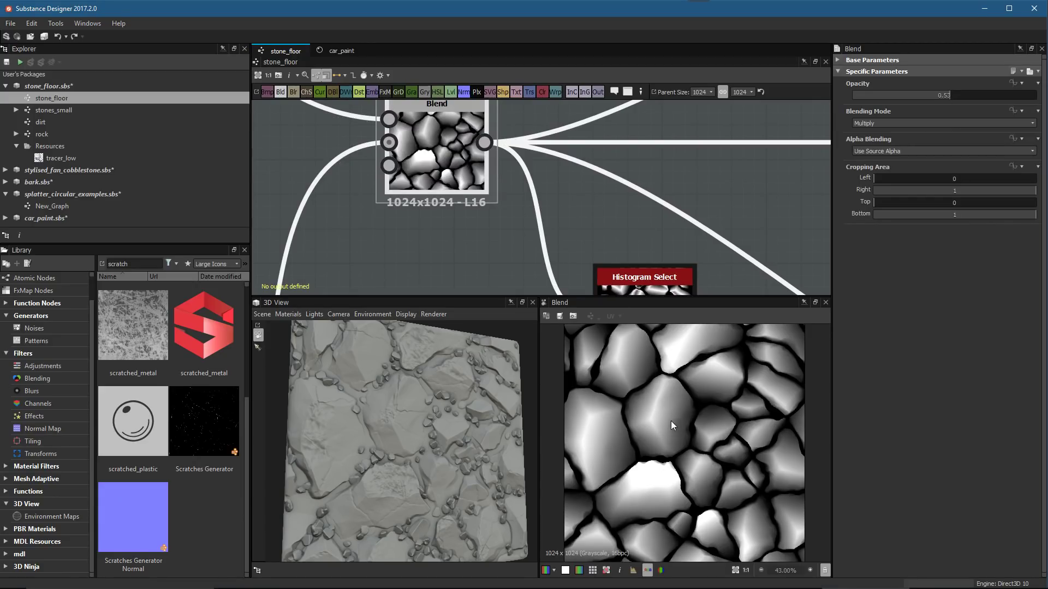
pyautogui.click(639, 278)
pyautogui.moveTo(641, 270); pyautogui.dragTo(633, 195, button='middle')
pyautogui.click(868, 135)
pyautogui.moveTo(869, 138); pyautogui.dragTo(895, 140)
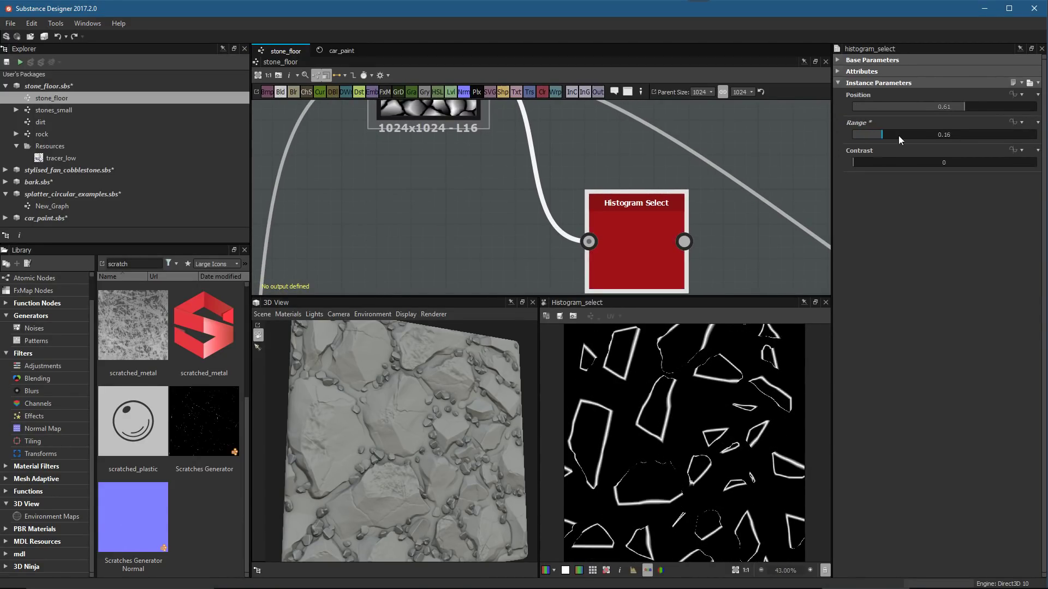
pyautogui.moveTo(1000, 137); pyautogui.dragTo(1026, 114)
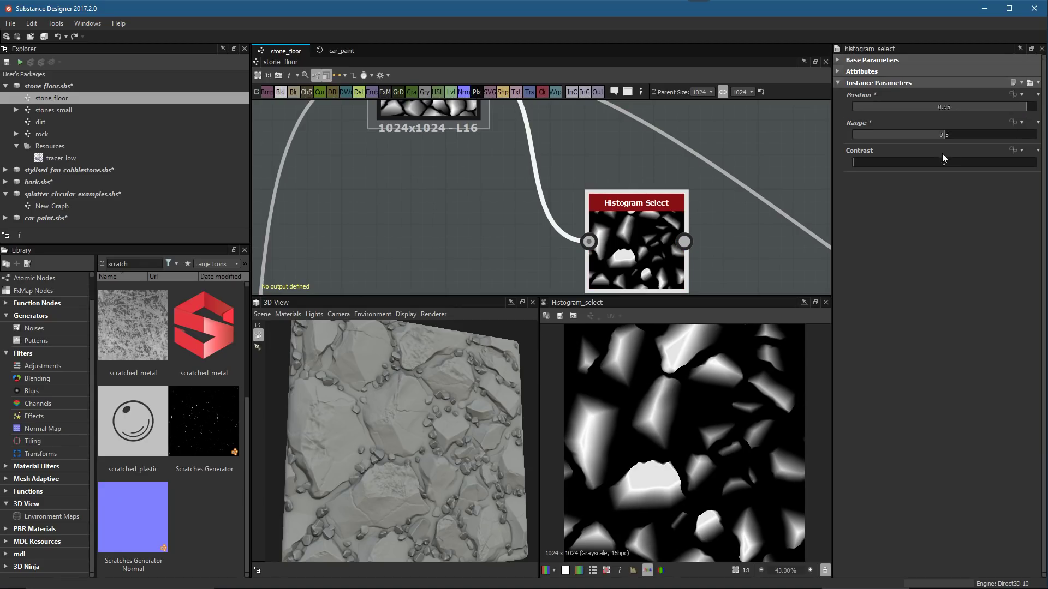
pyautogui.moveTo(889, 162); pyautogui.dragTo(913, 165)
# Compare the source Blend's stone heights with the adjusted Histogram Select mask
pyautogui.moveTo(684, 234); pyautogui.dragTo(677, 248, button='middle')
pyautogui.scroll(-3, 676, 249)
pyautogui.click(516, 149)
pyautogui.doubleClick(639, 225)
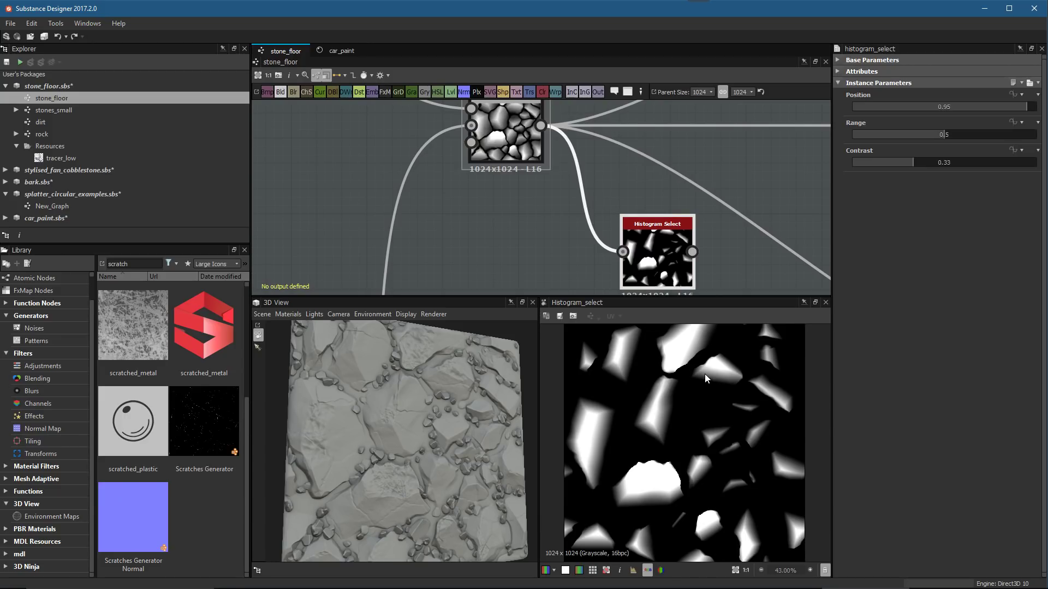
# Preview the downstream Subtract Blend again and examine its stone surfaces up close
pyautogui.scroll(-2, 519, 171)
pyautogui.moveTo(788, 280); pyautogui.dragTo(650, 206, button='middle')
pyautogui.scroll(1, 602, 215)
pyautogui.scroll(1, 650, 188)
pyautogui.doubleClick(650, 187)
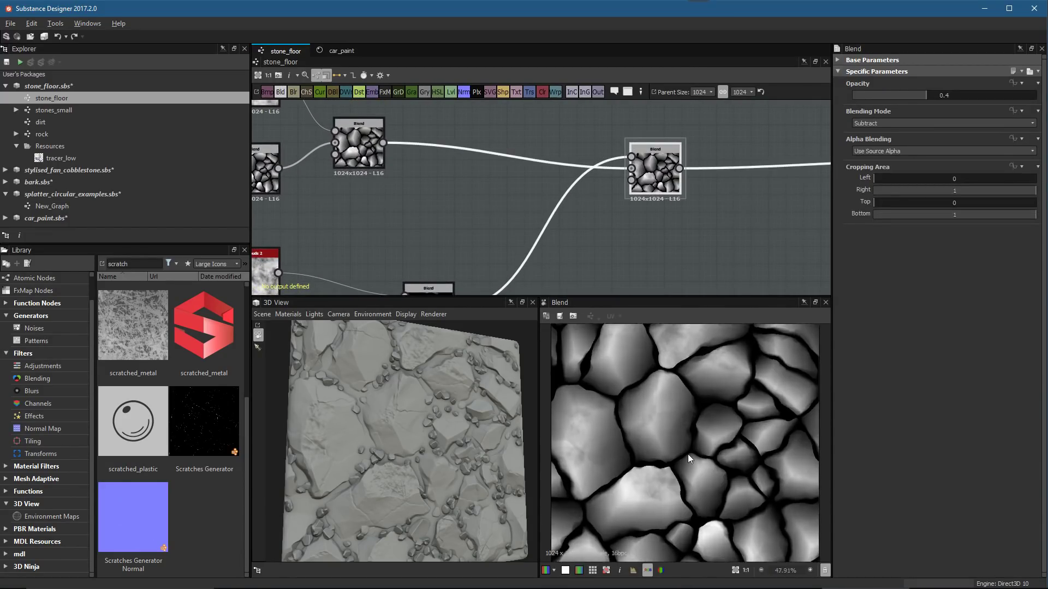
pyautogui.scroll(3, 386, 513)
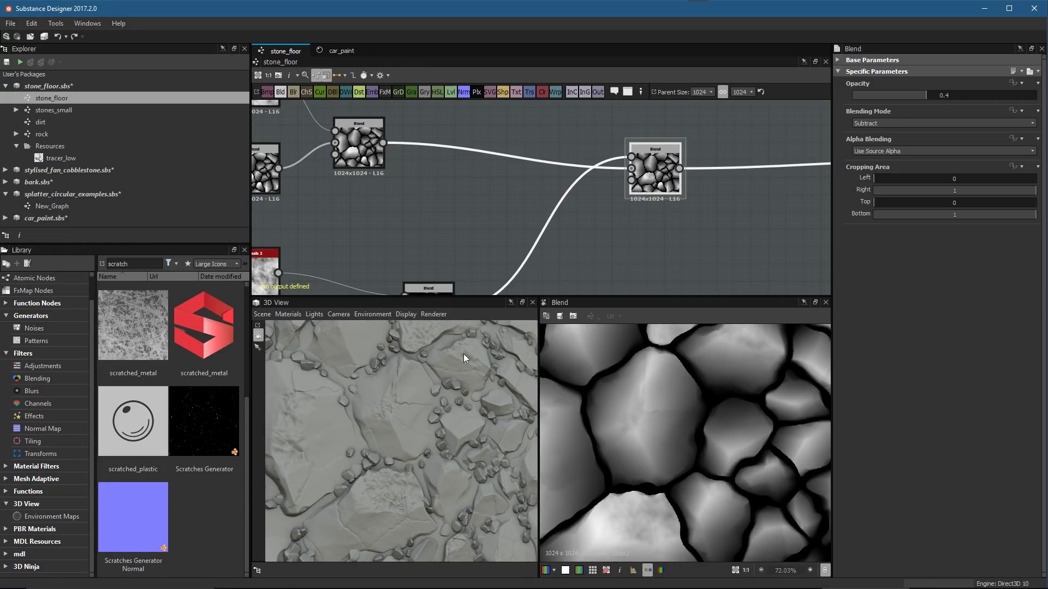
# Trace the Subtract Blend's lower branch back to its Levels node and preview that mask
pyautogui.moveTo(586, 229); pyautogui.dragTo(706, 171, button='middle')
pyautogui.scroll(-2, 502, 214)
pyautogui.moveTo(502, 214); pyautogui.dragTo(709, 198, button='middle')
pyautogui.scroll(1, 507, 213)
pyautogui.moveTo(589, 236); pyautogui.dragTo(479, 195, button='middle')
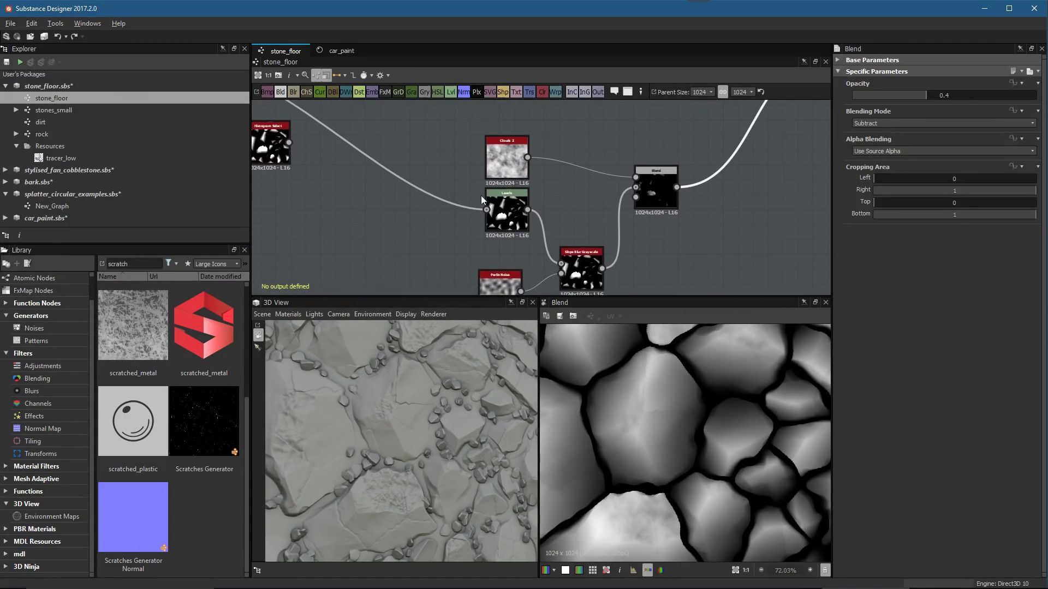
pyautogui.scroll(1, 529, 197)
pyautogui.doubleClick(499, 218)
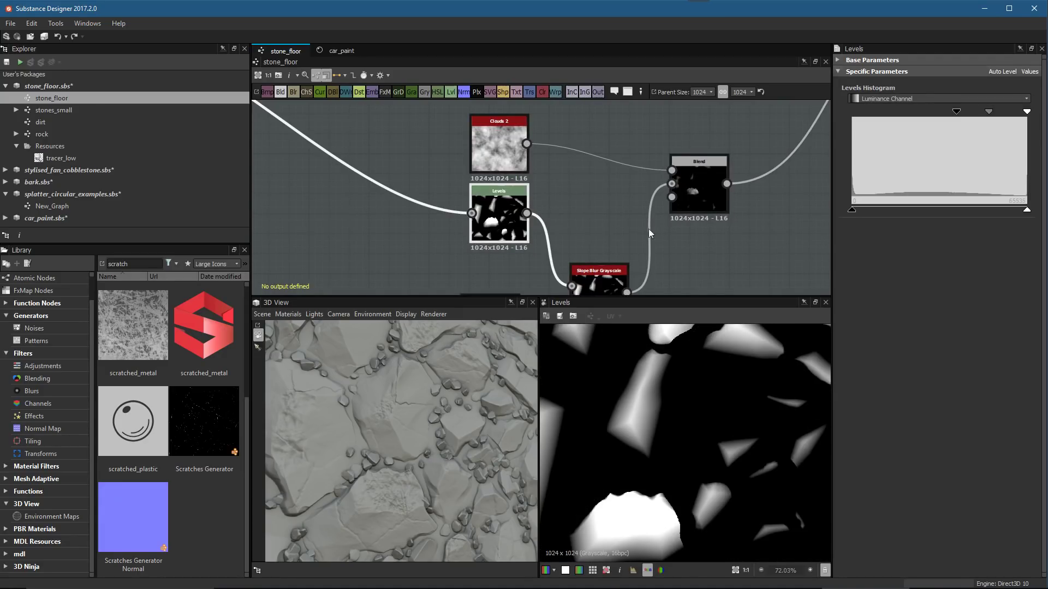
# Move the Histogram Select node beside the Levels node in the lower branch
pyautogui.moveTo(514, 209); pyautogui.dragTo(574, 199, button='middle')
pyautogui.scroll(-2, 565, 221)
pyautogui.moveTo(338, 133); pyautogui.dragTo(482, 211)
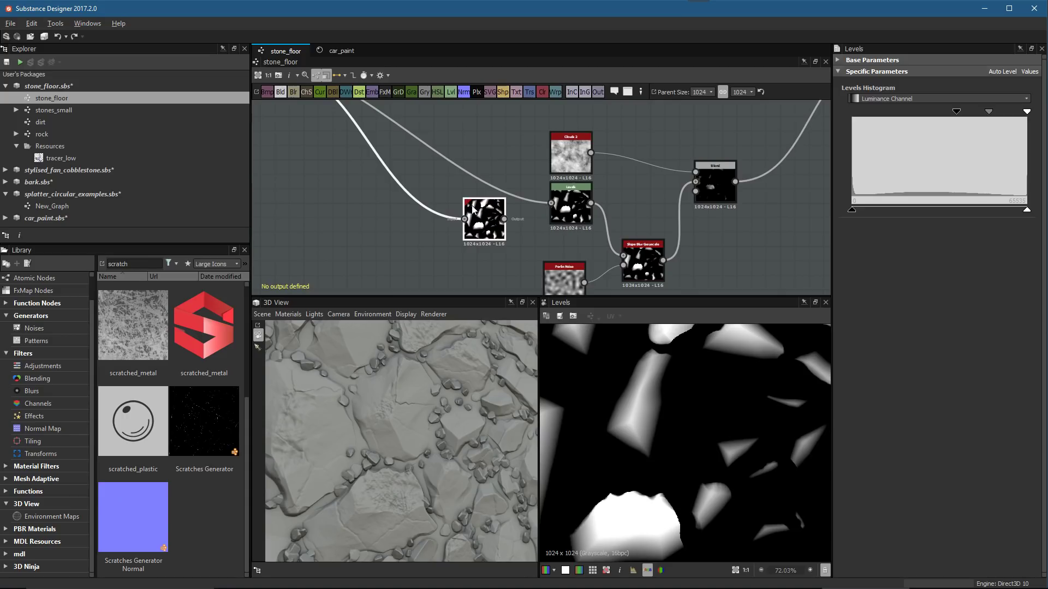
# Compare the Histogram Select mask with the Levels mask by previewing each one in turn
pyautogui.scroll(3, 482, 210)
pyautogui.doubleClick(522, 216)
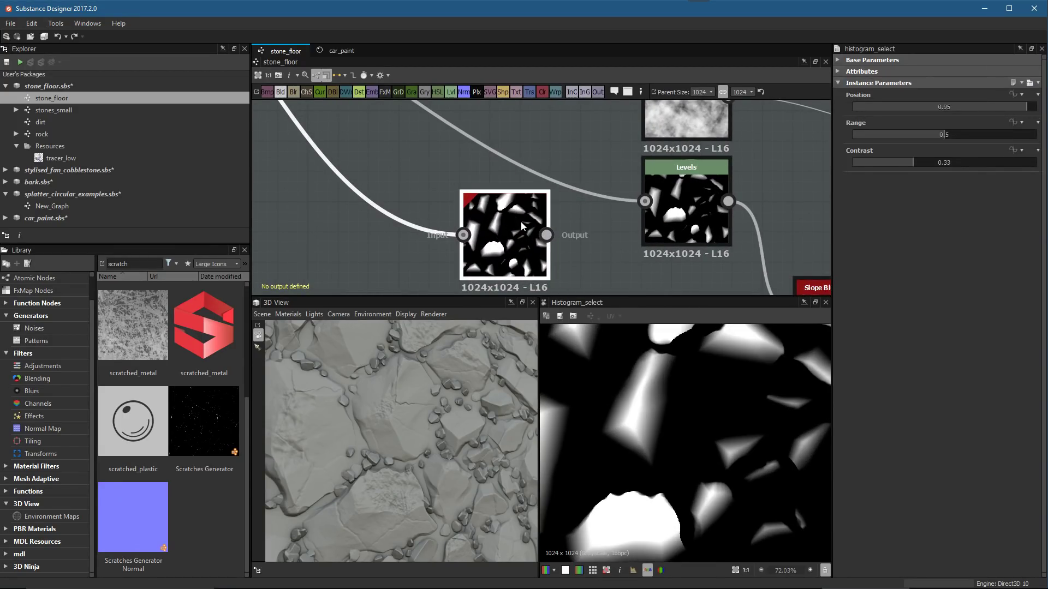
pyautogui.doubleClick(708, 197)
pyautogui.doubleClick(513, 234)
pyautogui.scroll(-3, 601, 241)
pyautogui.scroll(-2, 556, 215)
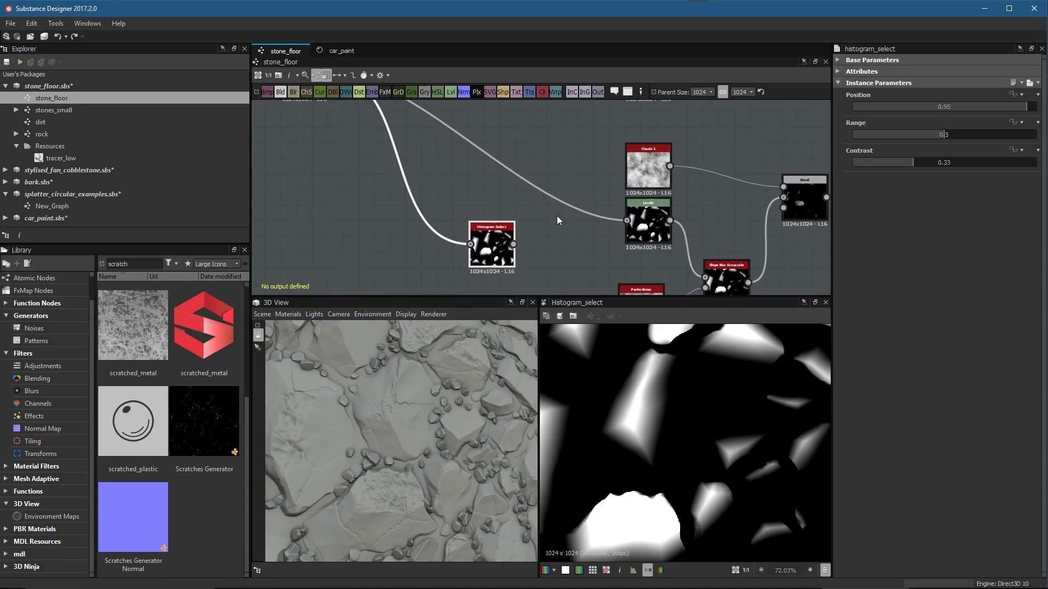
# Trace the graph upstream from the Histogram Select node to the Tile Random, Distance, Edge Detect and Warp nodes
pyautogui.scroll(-2, 608, 165)
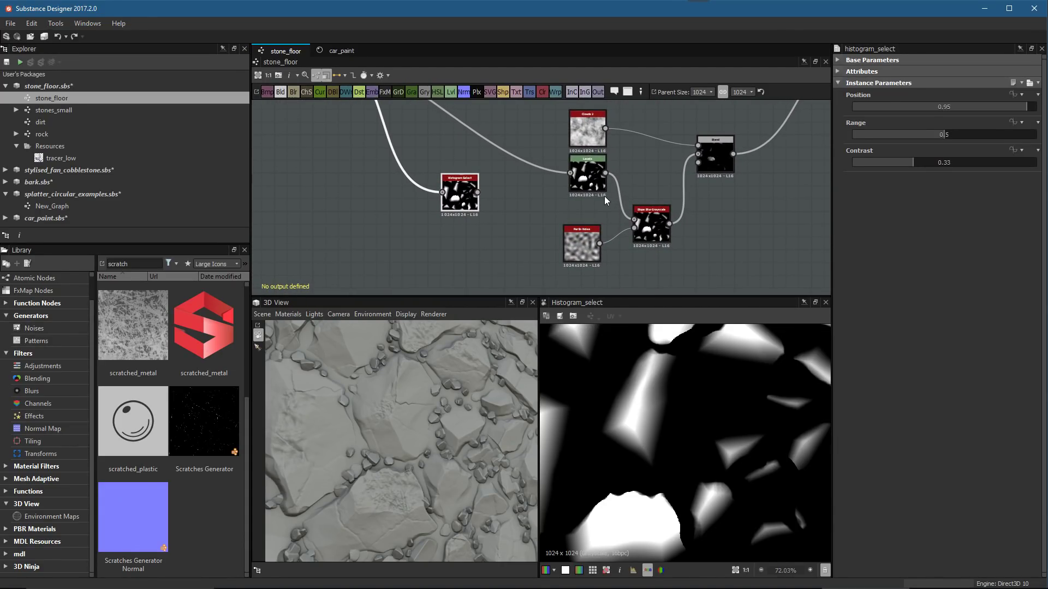
pyautogui.scroll(3, 478, 205)
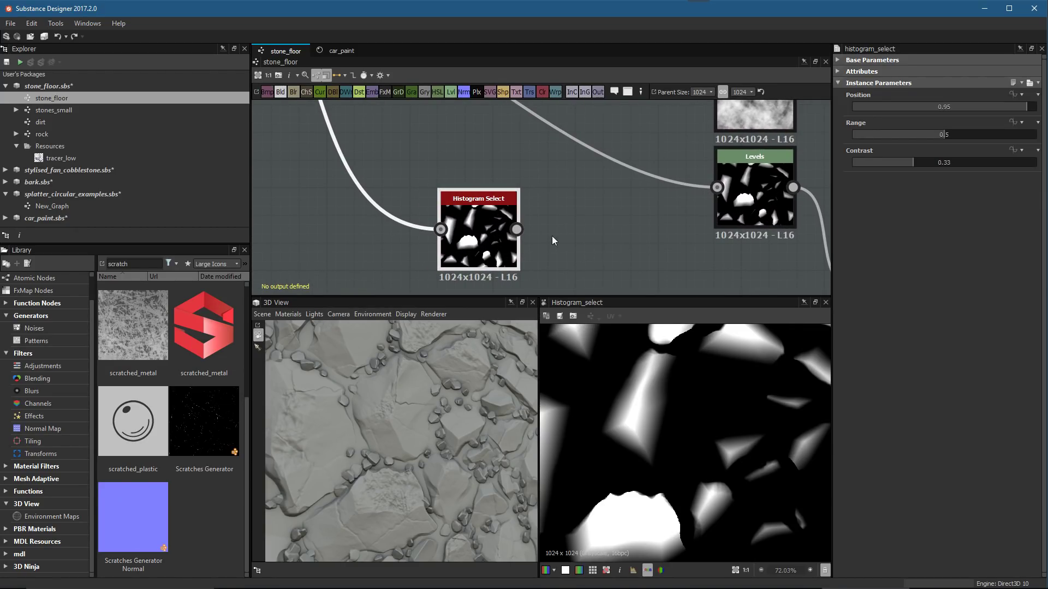
pyautogui.scroll(-5, 551, 196)
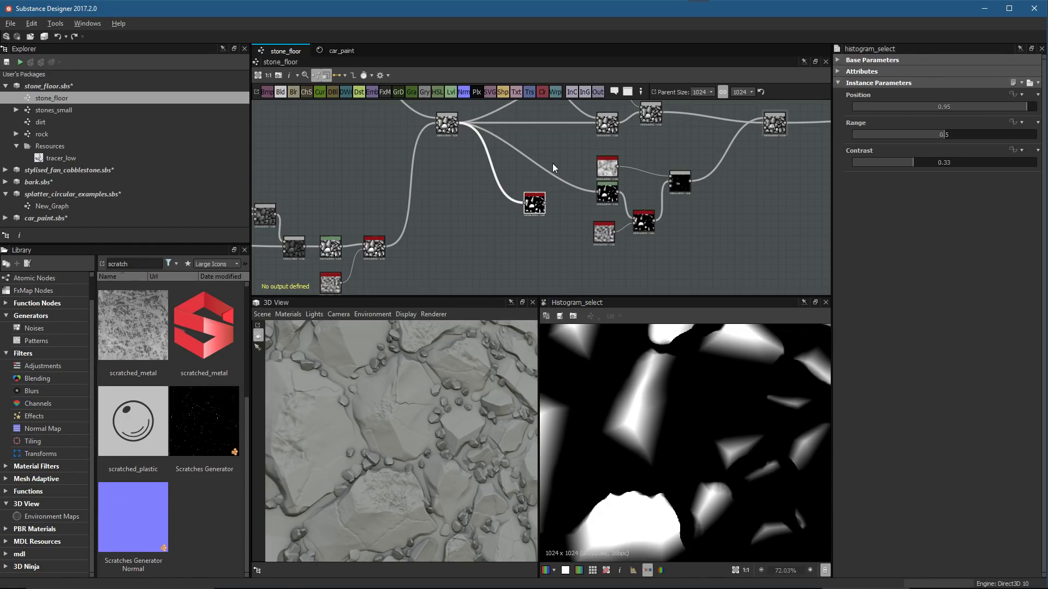
pyautogui.scroll(-3, 667, 231)
pyautogui.moveTo(384, 163); pyautogui.dragTo(602, 157, button='middle')
pyautogui.scroll(2, 581, 216)
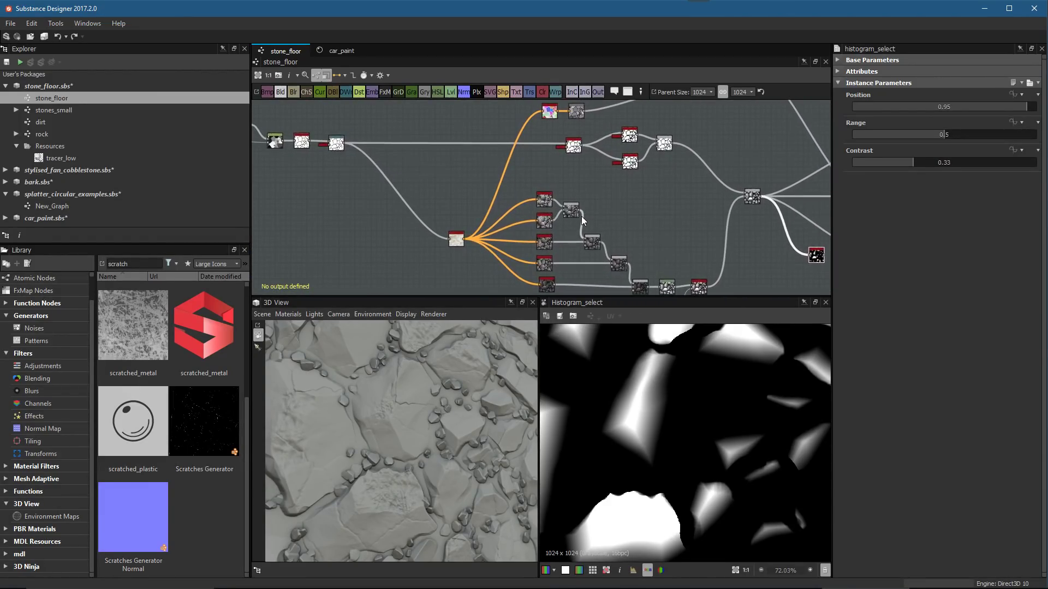
pyautogui.scroll(3, 581, 216)
pyautogui.moveTo(495, 239); pyautogui.dragTo(624, 189, button='middle')
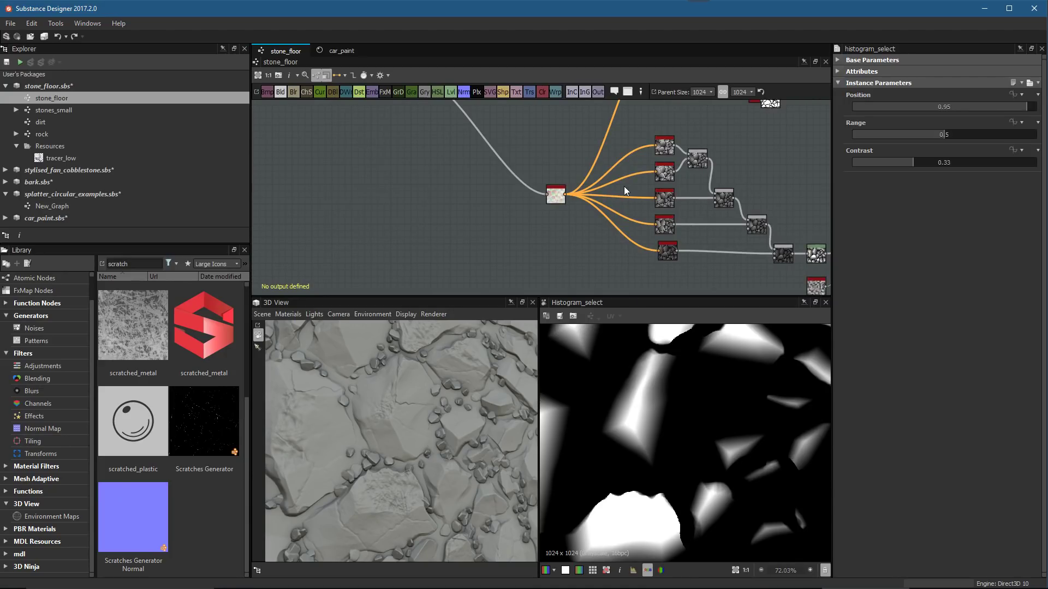
pyautogui.moveTo(505, 165); pyautogui.dragTo(586, 209, button='middle')
pyautogui.scroll(-1, 558, 206)
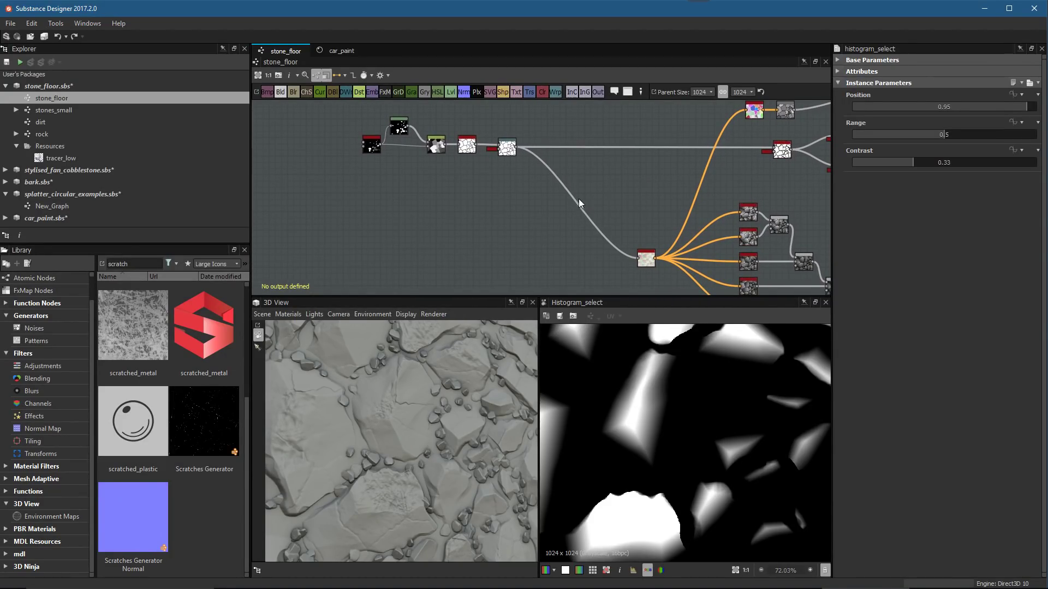
pyautogui.scroll(4, 527, 224)
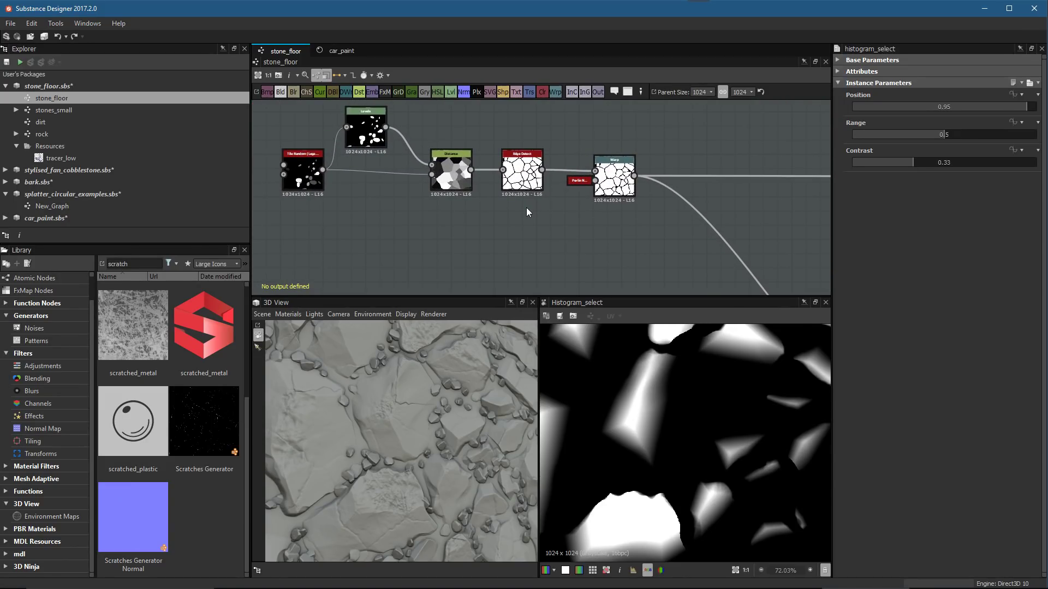
pyautogui.moveTo(526, 206); pyautogui.dragTo(547, 219, button='middle')
pyautogui.scroll(2, 524, 210)
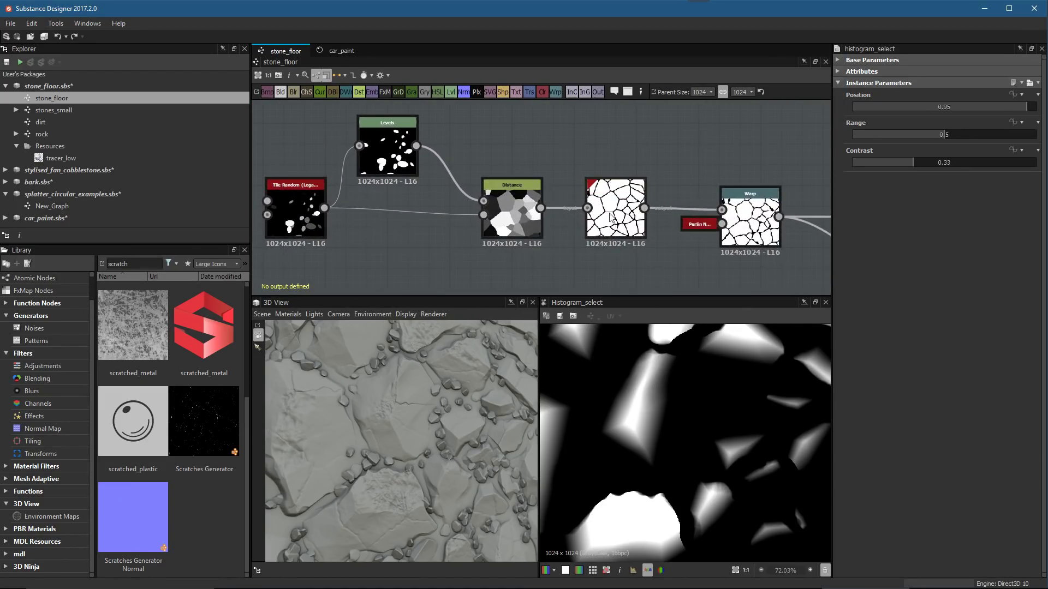
# Preview the Distance node's cell pattern, followed by the Warp node's stone outlines
pyautogui.doubleClick(522, 209)
pyautogui.scroll(-2, 693, 426)
pyautogui.moveTo(734, 214); pyautogui.dragTo(638, 168, button='middle')
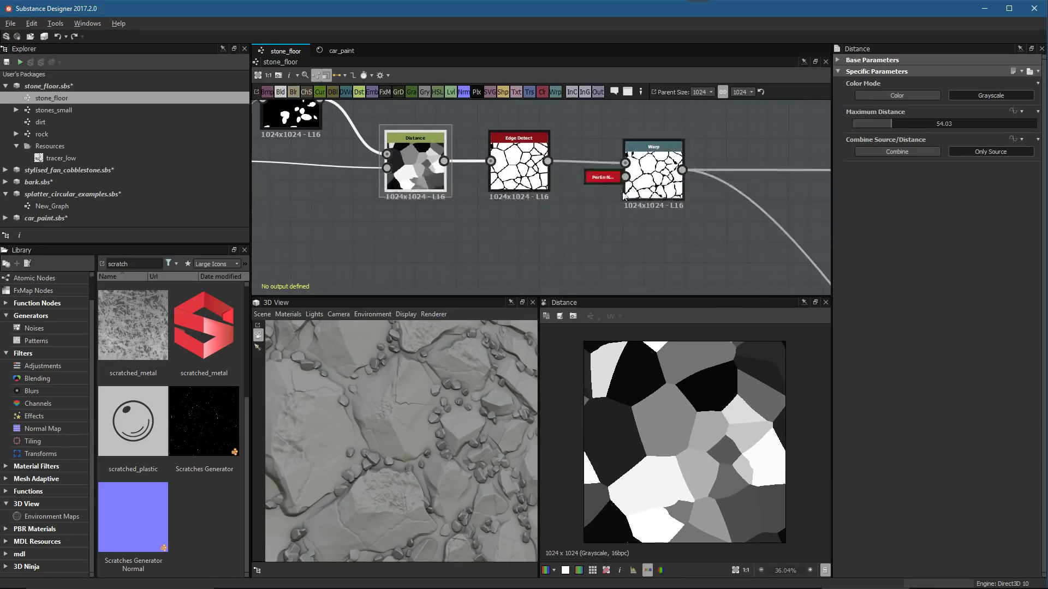
pyautogui.doubleClick(637, 168)
pyautogui.scroll(1, 704, 437)
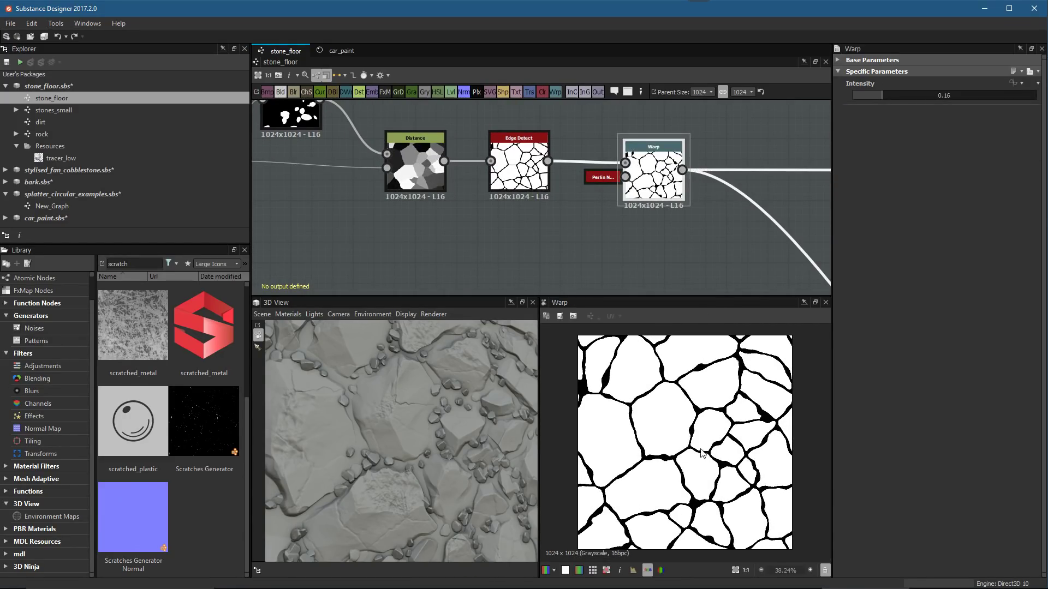
# Preview the Tile Random source node, and return to the Warp preview for a closer look at its outlines
pyautogui.moveTo(257, 180); pyautogui.dragTo(313, 192, button='middle')
pyautogui.click(364, 200)
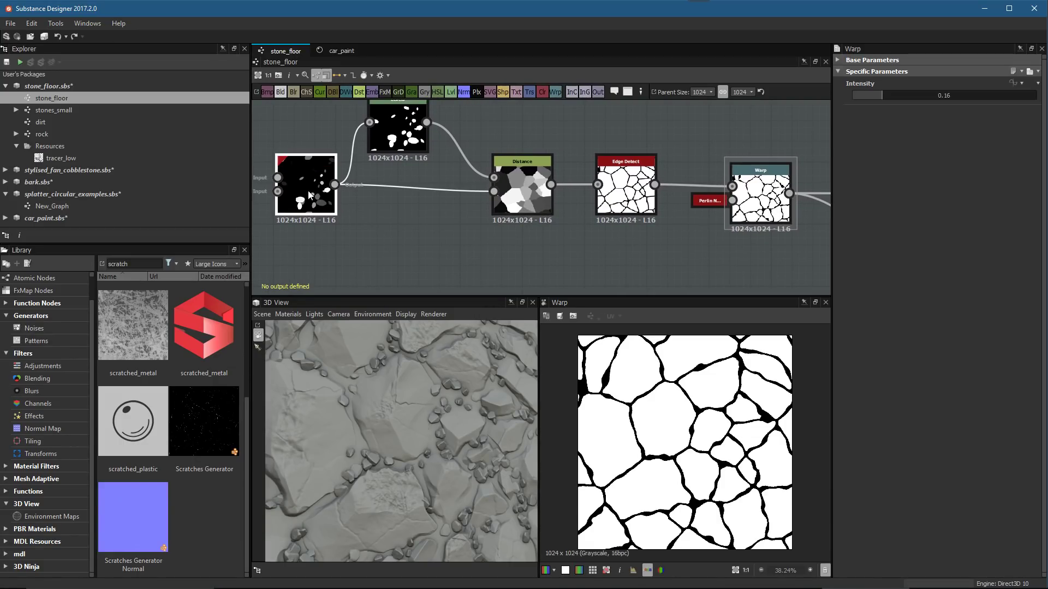
pyautogui.doubleClick(309, 195)
pyautogui.doubleClick(761, 193)
pyautogui.scroll(2, 673, 437)
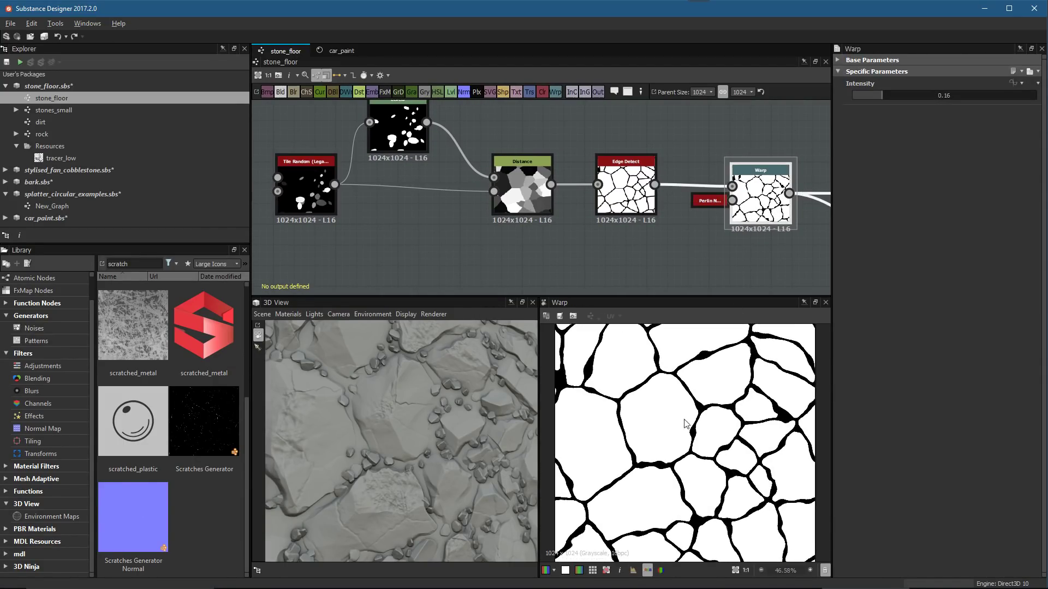
# Add a Tile Generator node below the Edge Detect node and set its Luminance Random to 1
pyautogui.moveTo(640, 281); pyautogui.dragTo(623, 203, button='middle')
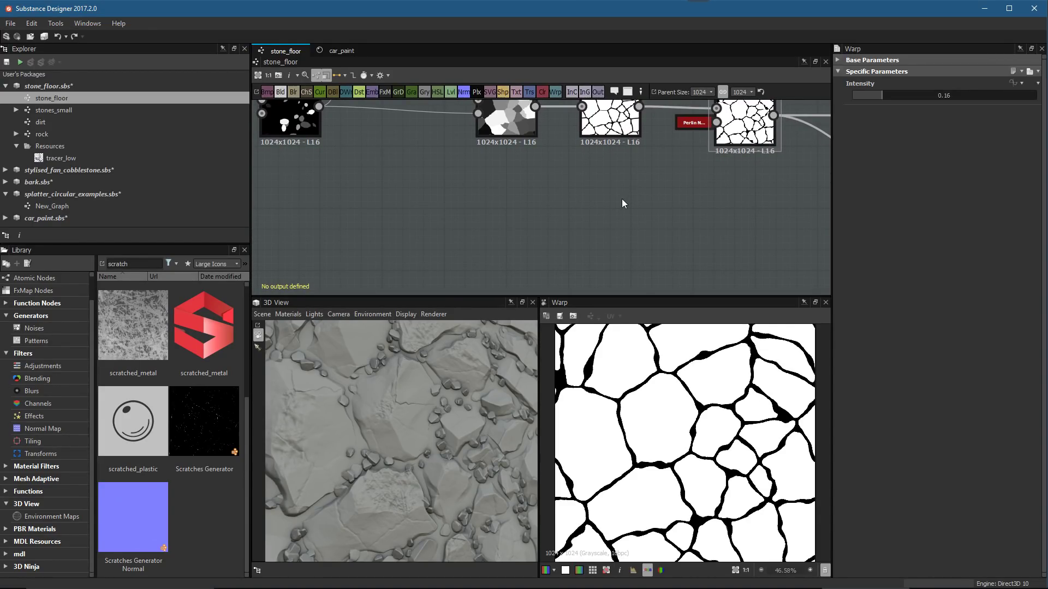
pyautogui.press('space')
pyautogui.write('tile')
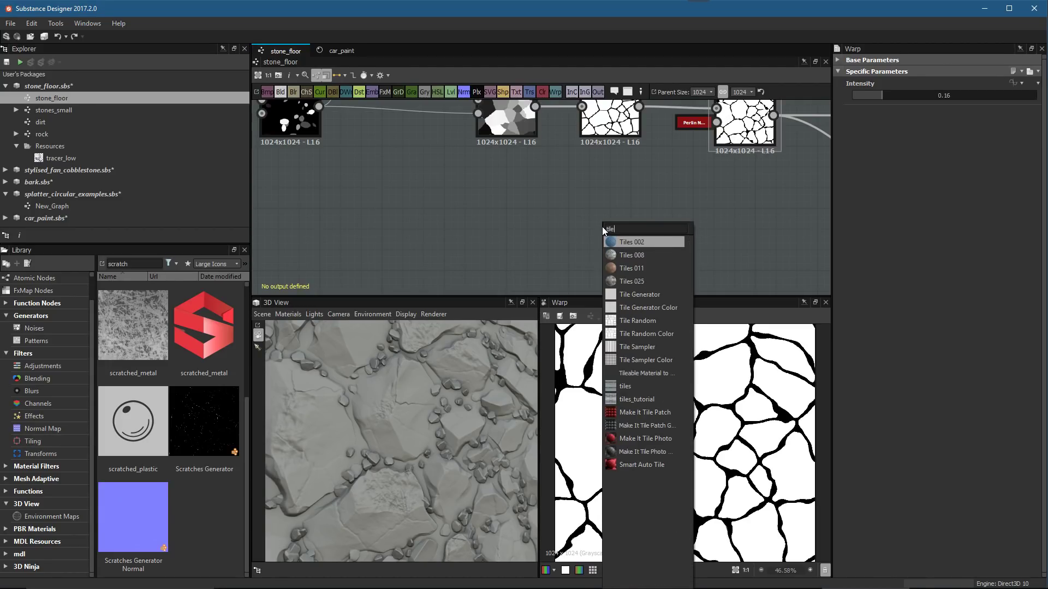
pyautogui.click(633, 294)
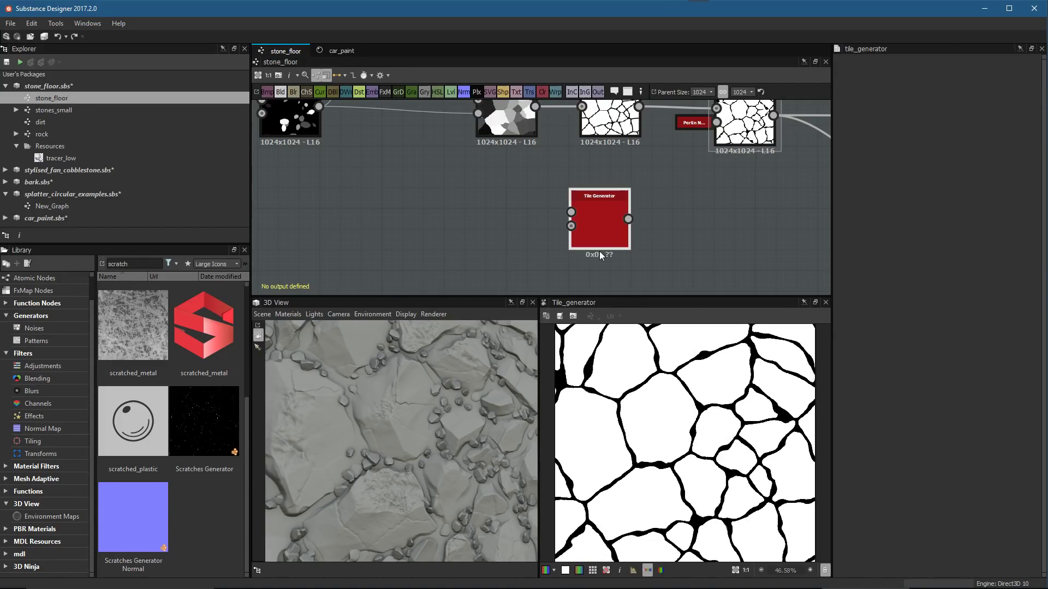
pyautogui.scroll(-7, 898, 457)
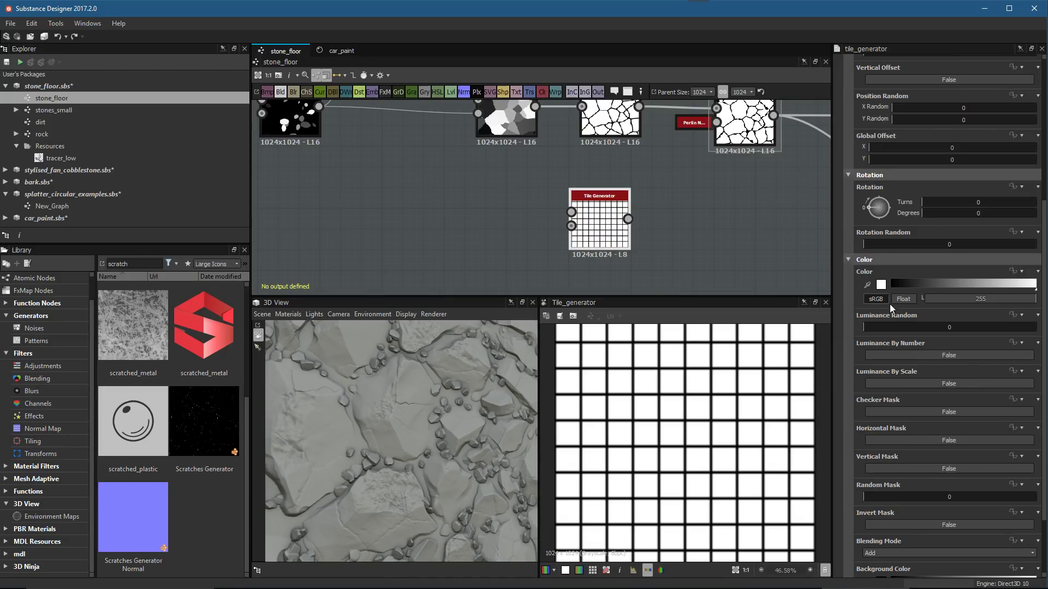
pyautogui.moveTo(909, 328); pyautogui.dragTo(1044, 330)
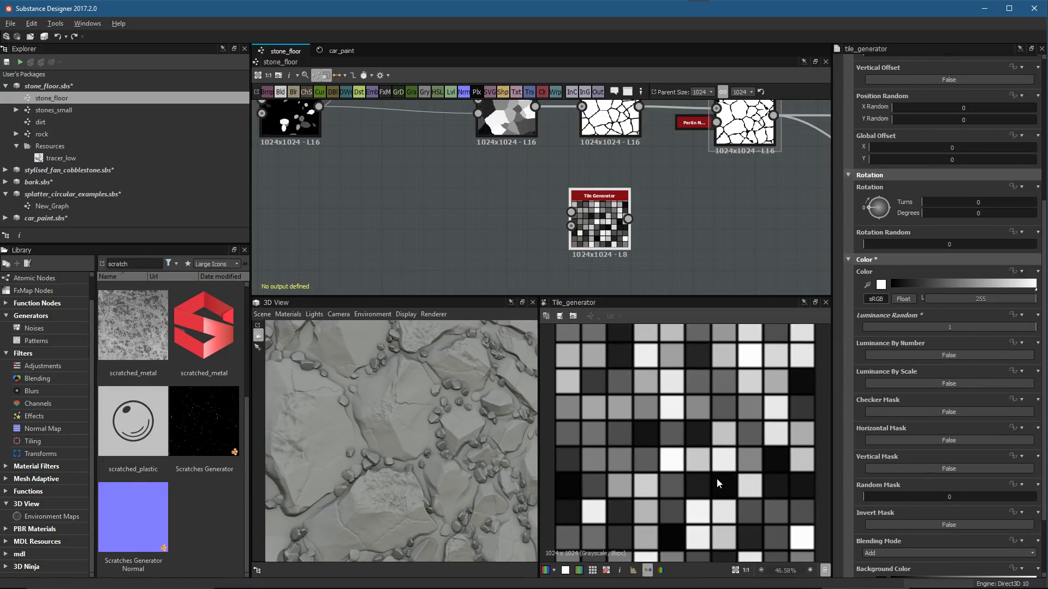
# Fit the Tile Generator preview to the view and preview the Warp node for comparison
pyautogui.press('f')
pyautogui.moveTo(689, 198); pyautogui.dragTo(569, 250, button='middle')
pyautogui.doubleClick(629, 171)
pyautogui.scroll(2, 638, 189)
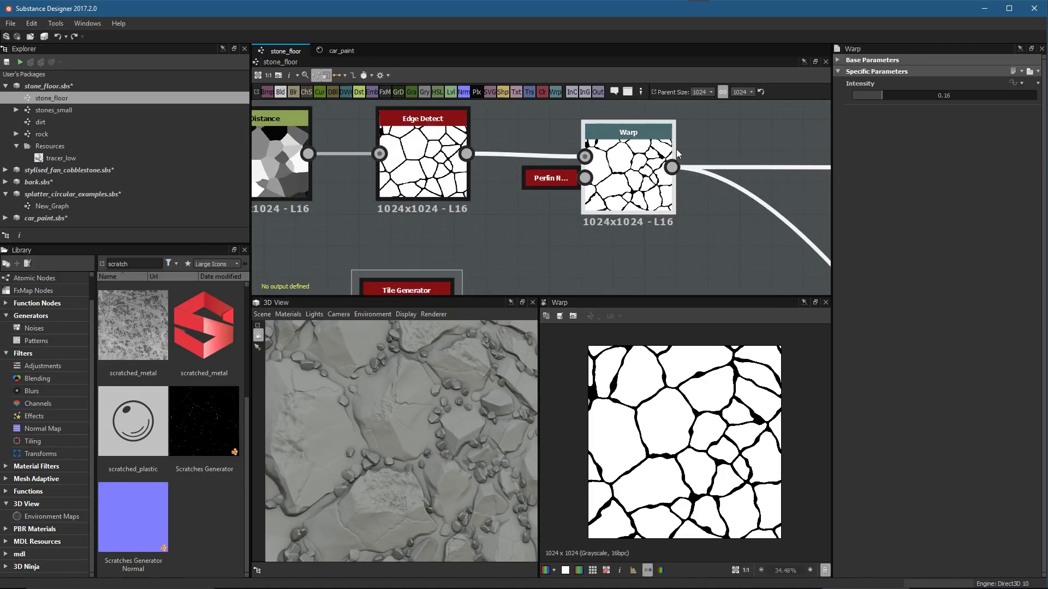
# Follow the Warp node's lower output to the existing Flood Fill node and preview it
pyautogui.scroll(-5, 677, 218)
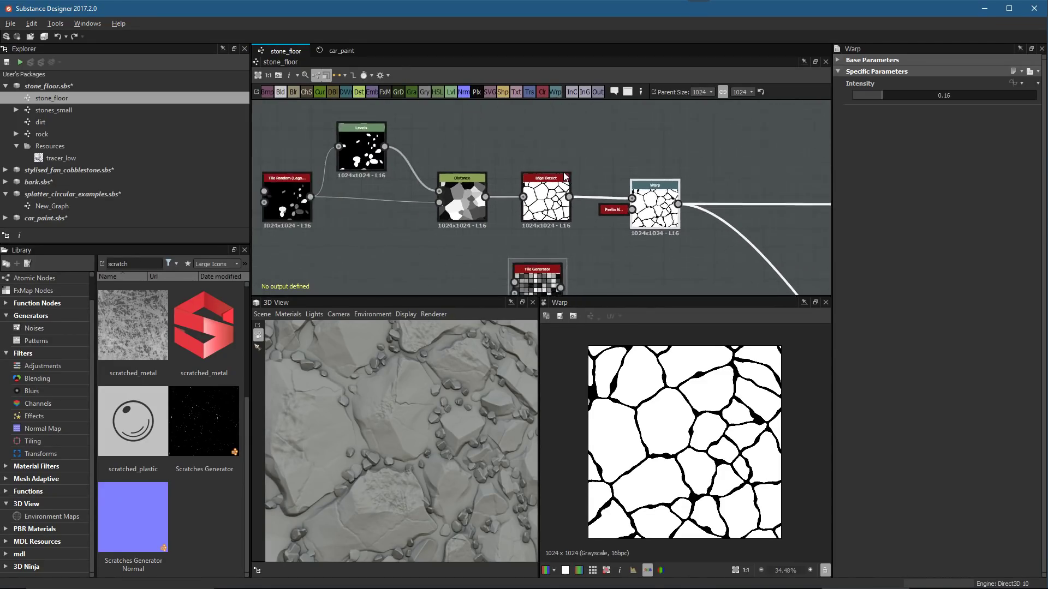
pyautogui.moveTo(743, 256); pyautogui.dragTo(634, 180, button='middle')
pyautogui.scroll(-2, 636, 181)
pyautogui.moveTo(727, 233); pyautogui.dragTo(615, 184, button='middle')
pyautogui.scroll(2, 633, 190)
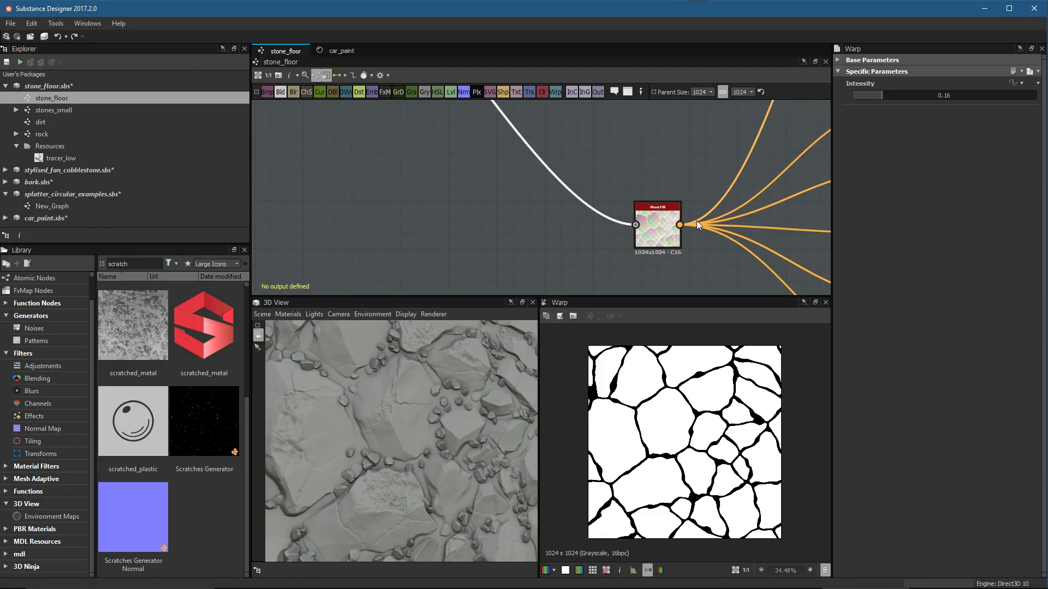
pyautogui.scroll(-2, 666, 224)
pyautogui.moveTo(589, 172); pyautogui.dragTo(559, 181, button='middle')
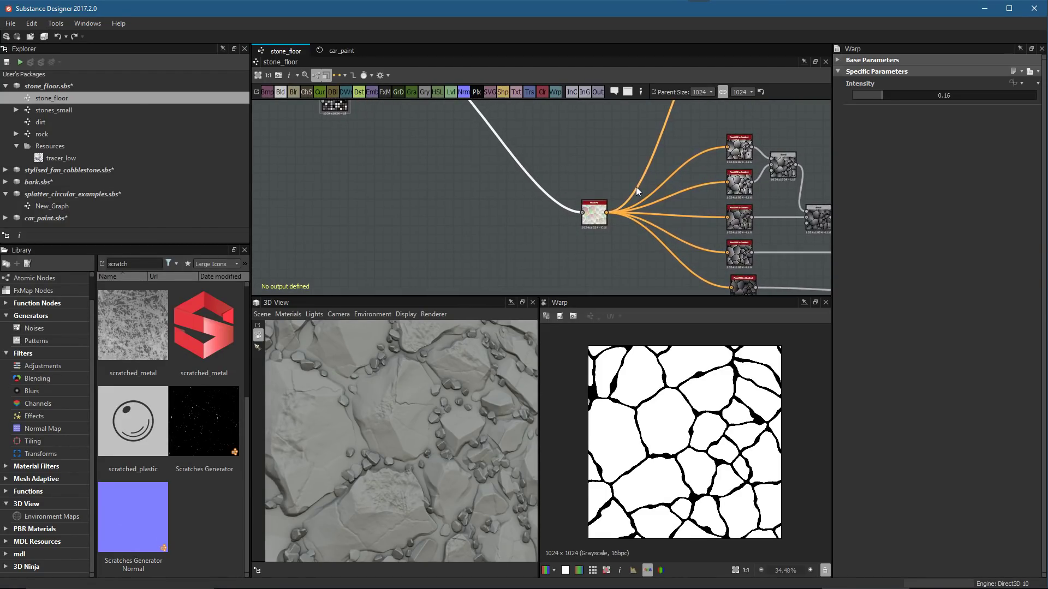
pyautogui.scroll(3, 637, 186)
pyautogui.doubleClick(509, 185)
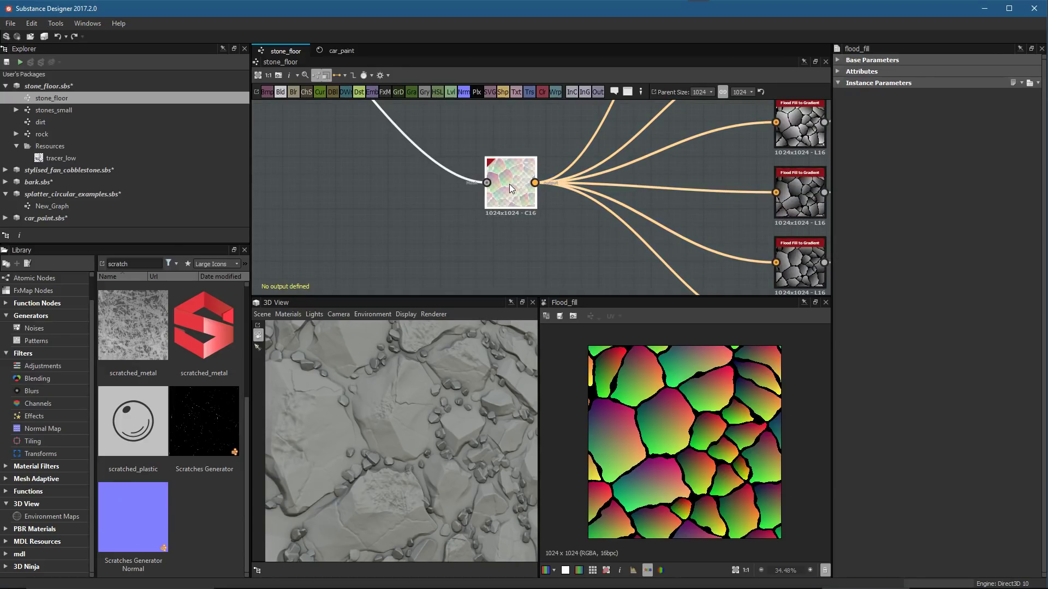
# Enlarge the preview area and examine the Flood Fill's coloured gradients on each stone
pyautogui.scroll(1, 666, 408)
pyautogui.moveTo(634, 297); pyautogui.dragTo(635, 229)
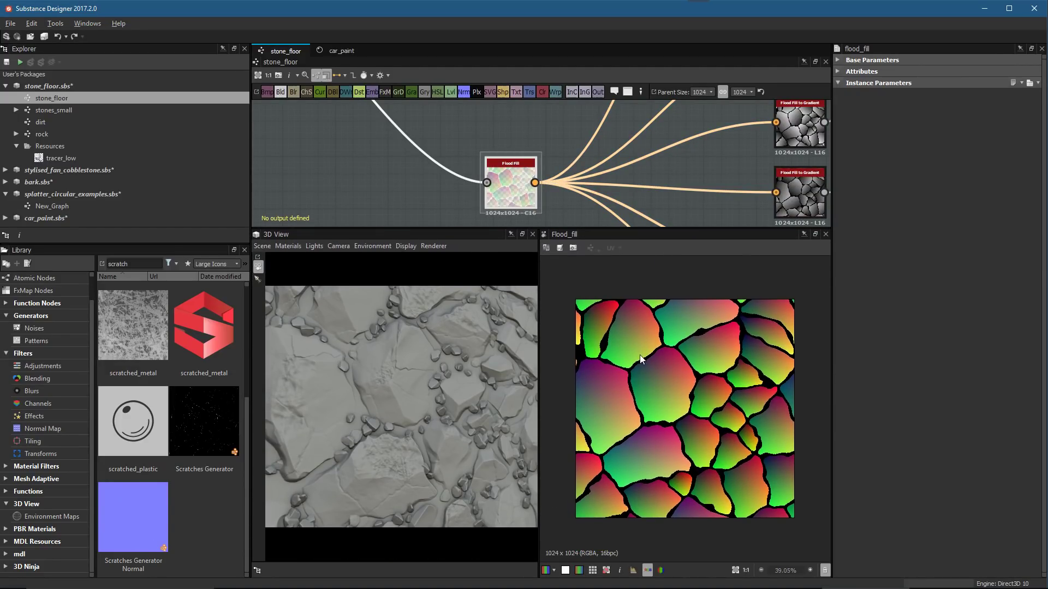
pyautogui.scroll(1, 719, 379)
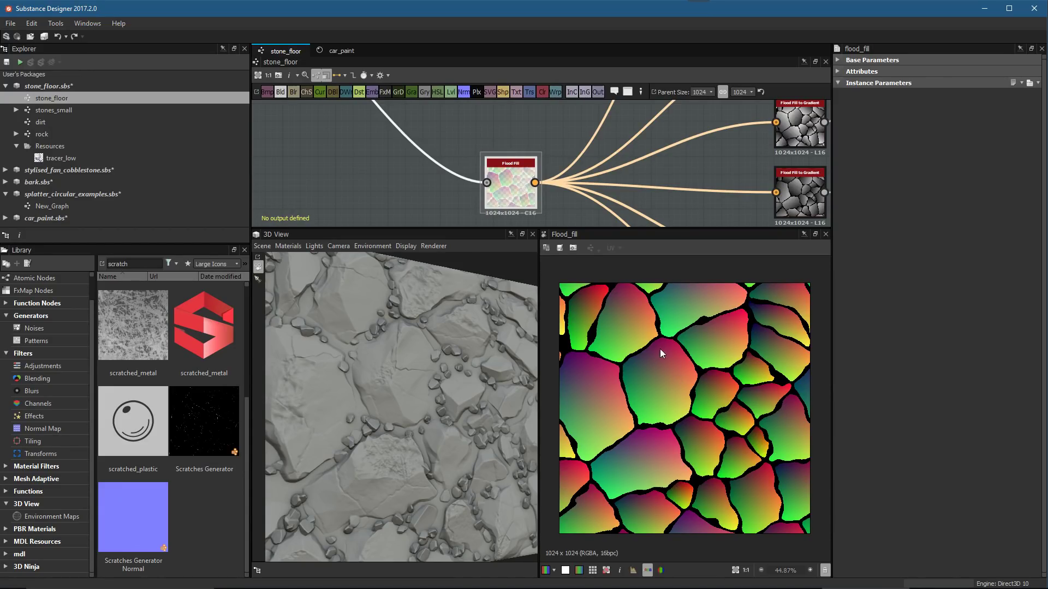
pyautogui.moveTo(664, 229); pyautogui.dragTo(666, 265)
pyautogui.moveTo(727, 218); pyautogui.dragTo(679, 195, button='middle')
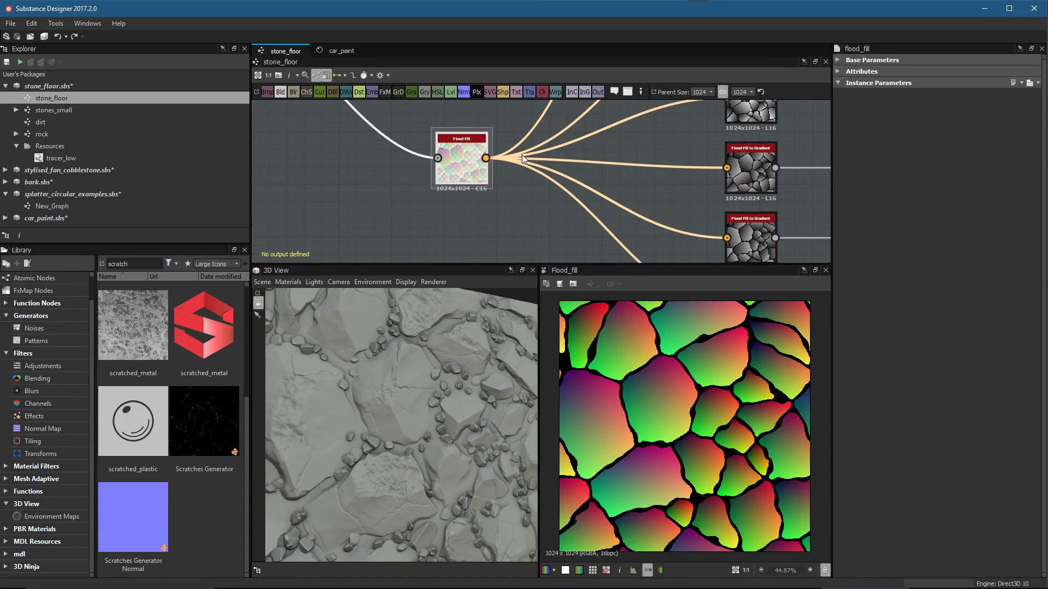
# Add a new Flood Fill node to the graph next to the Warp node
pyautogui.scroll(-4, 679, 196)
pyautogui.moveTo(447, 142); pyautogui.dragTo(540, 201, button='middle')
pyautogui.scroll(1, 568, 213)
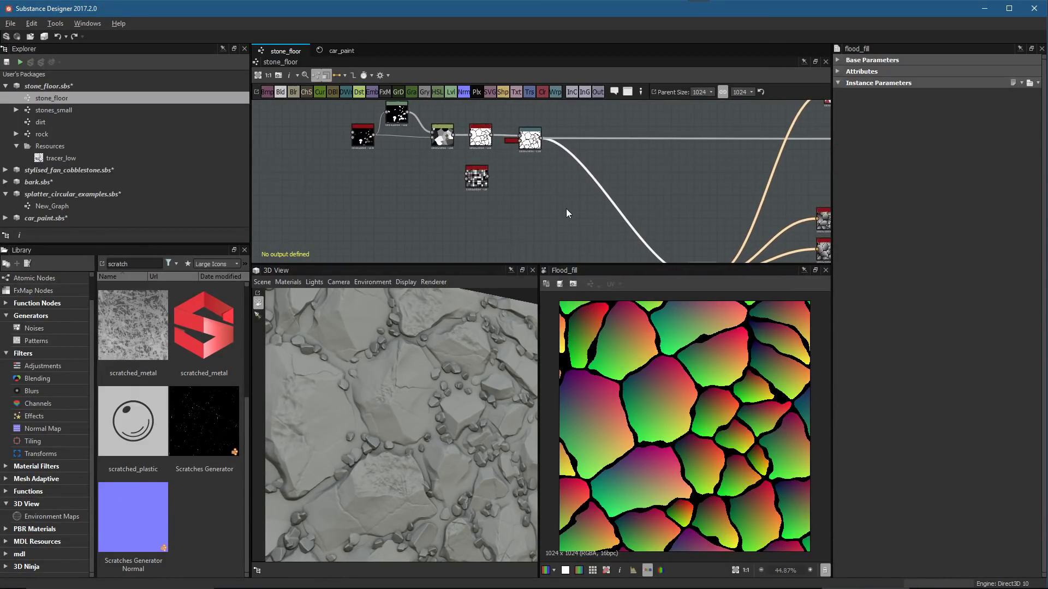
pyautogui.moveTo(616, 222); pyautogui.dragTo(646, 234, button='middle')
pyautogui.moveTo(475, 164); pyautogui.dragTo(557, 248, button='middle')
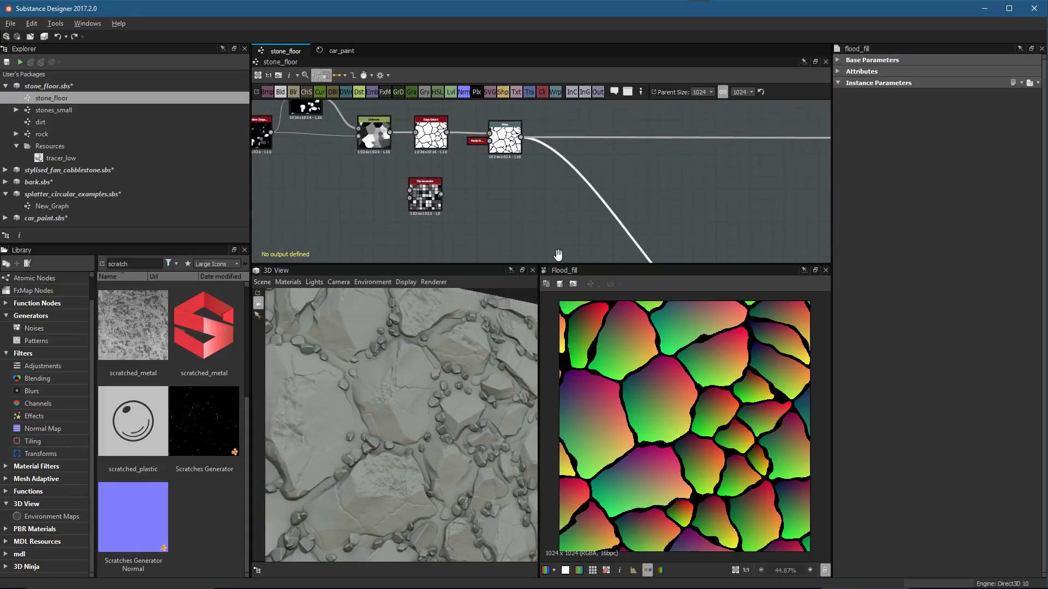
pyautogui.scroll(2, 540, 224)
pyautogui.press('space')
pyautogui.write('flood')
pyautogui.press('Return')
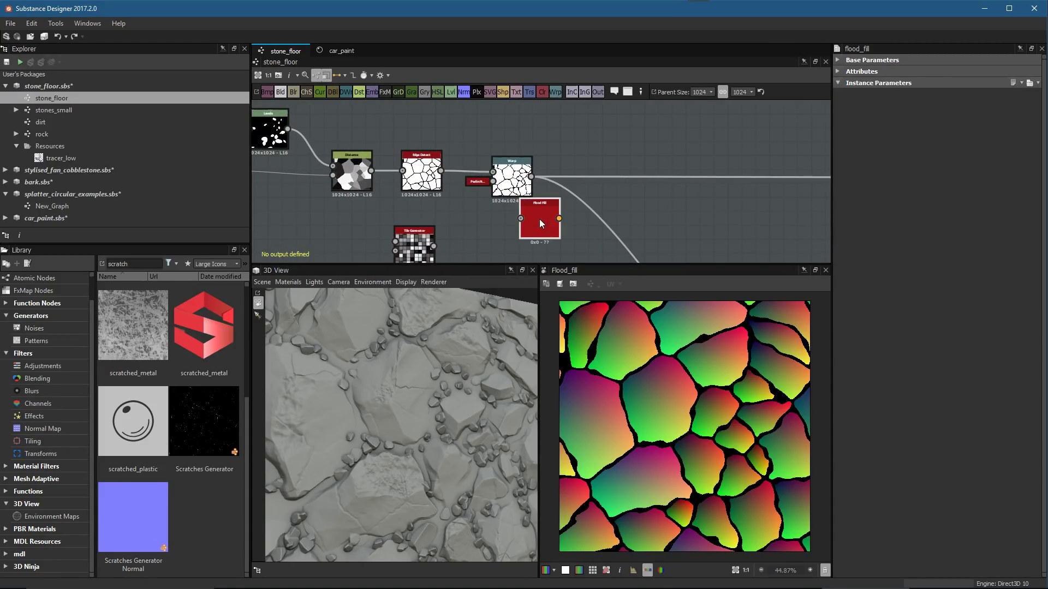
# Move the new Flood Fill node above the Warp node and connect the Warp output to its input
pyautogui.scroll(-2, 598, 202)
pyautogui.moveTo(598, 200); pyautogui.dragTo(549, 226, button='middle')
pyautogui.moveTo(522, 247); pyautogui.dragTo(561, 169)
pyautogui.scroll(5, 574, 225)
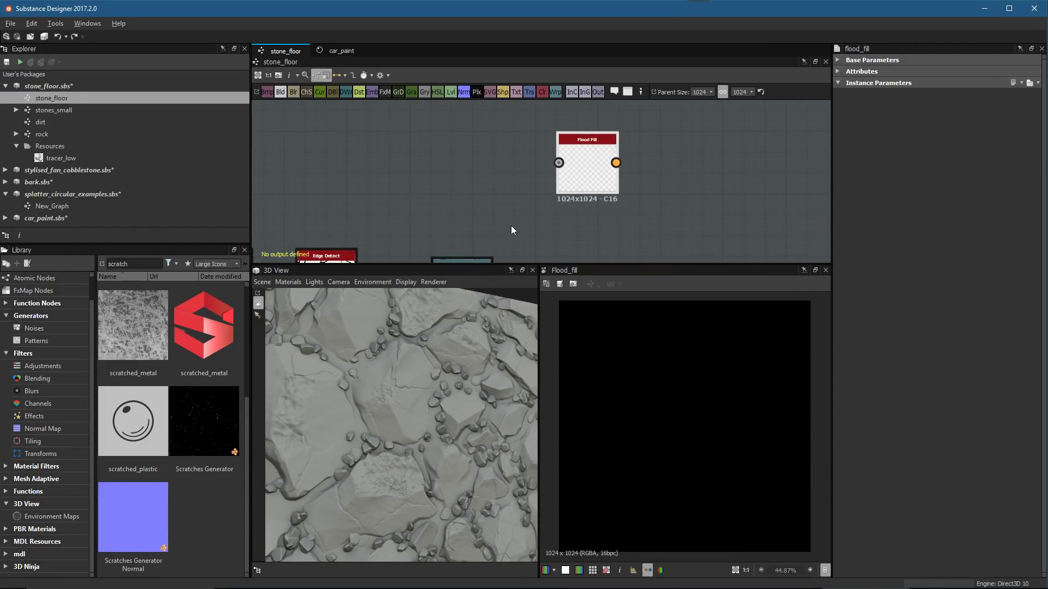
pyautogui.moveTo(493, 259); pyautogui.dragTo(428, 184, button='middle')
pyautogui.moveTo(426, 210); pyautogui.dragTo(478, 106)
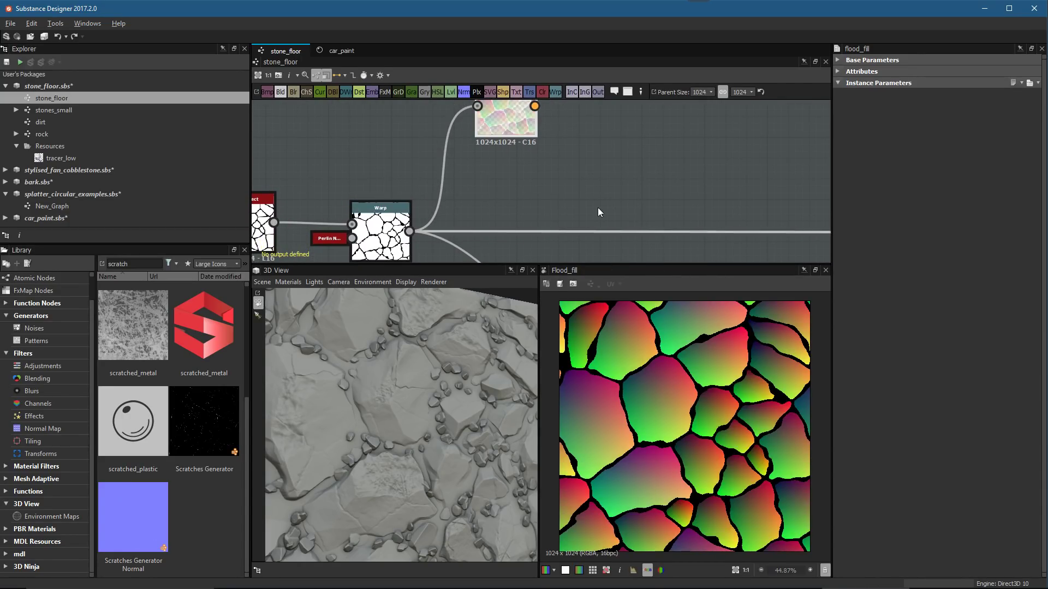
# Add a Flood Fill to Gradient node fed by the new Flood Fill node
pyautogui.scroll(-1, 584, 213)
pyautogui.scroll(2, 503, 182)
pyautogui.rightClick(588, 181)
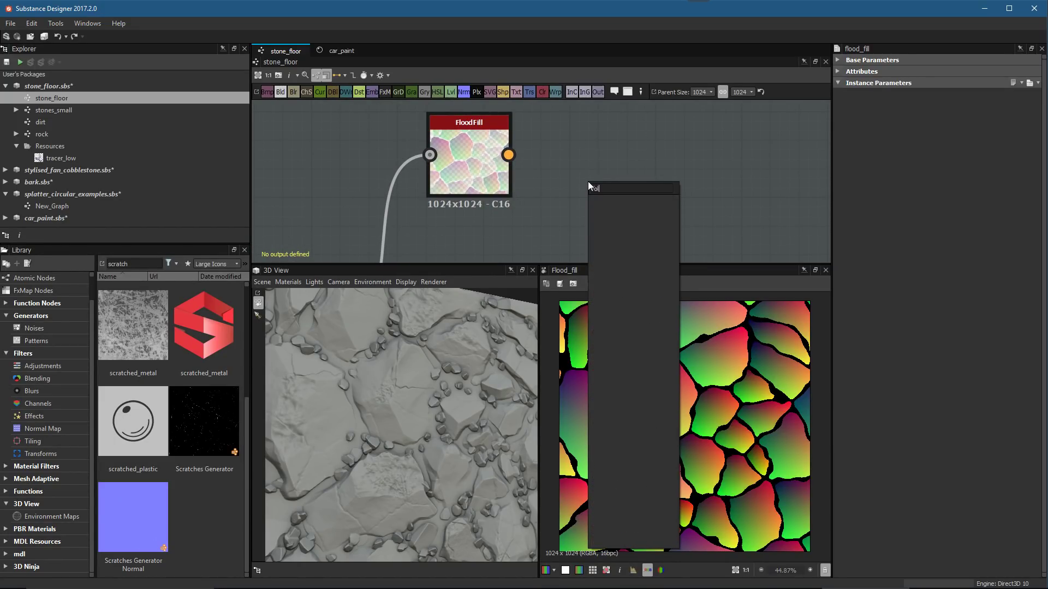
pyautogui.write('flo')
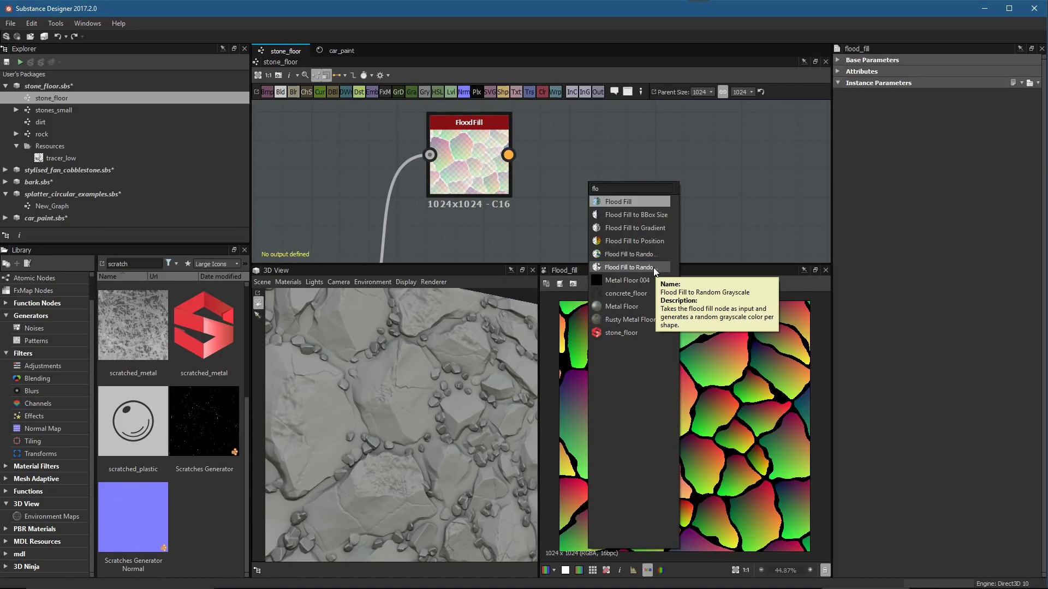
pyautogui.click(633, 227)
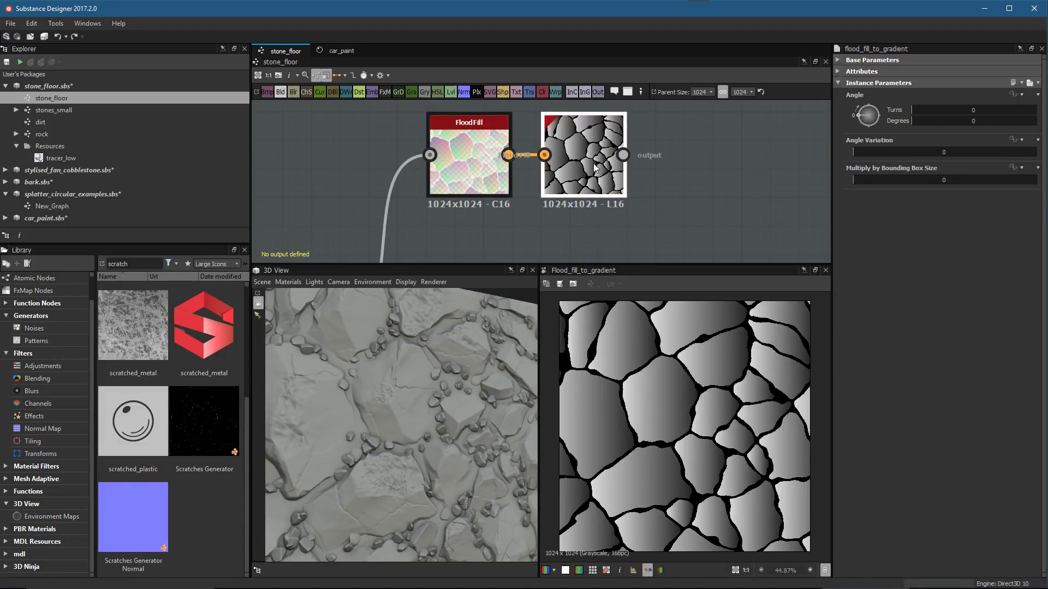
# Set the Flood Fill to Gradient's Angle Variation to 0.61 and its Angle to 0.73 turns
pyautogui.scroll(-1, 705, 390)
pyautogui.moveTo(895, 152); pyautogui.dragTo(973, 157)
pyautogui.click(935, 110)
pyautogui.moveTo(937, 109); pyautogui.dragTo(965, 153)
pyautogui.scroll(-1, 732, 420)
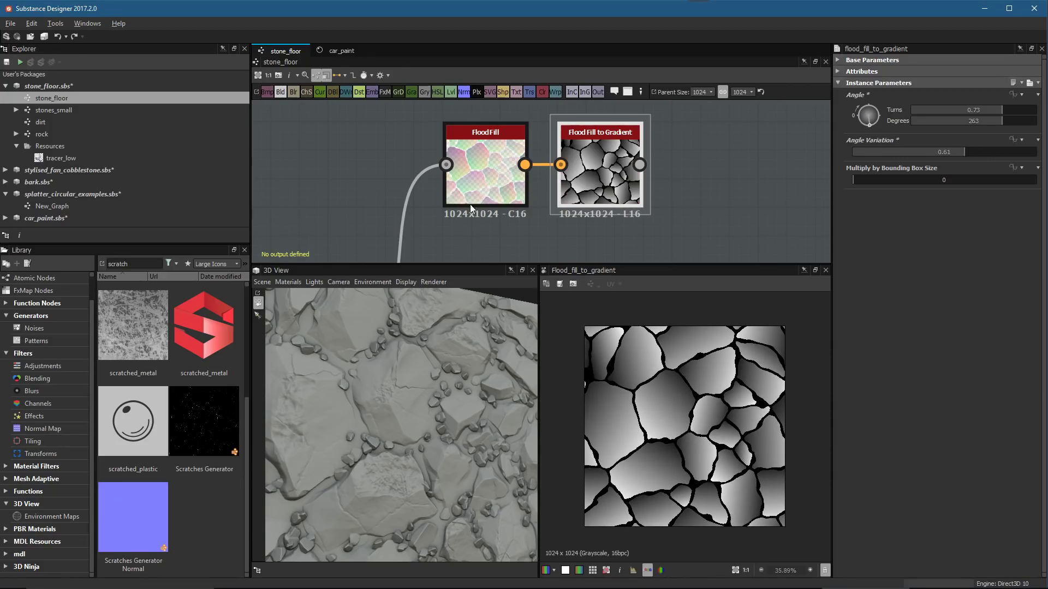
# Preview the Warp output and compare it with the Flood Fill to Gradient result
pyautogui.moveTo(473, 208); pyautogui.dragTo(479, 163, button='middle')
pyautogui.click(454, 119)
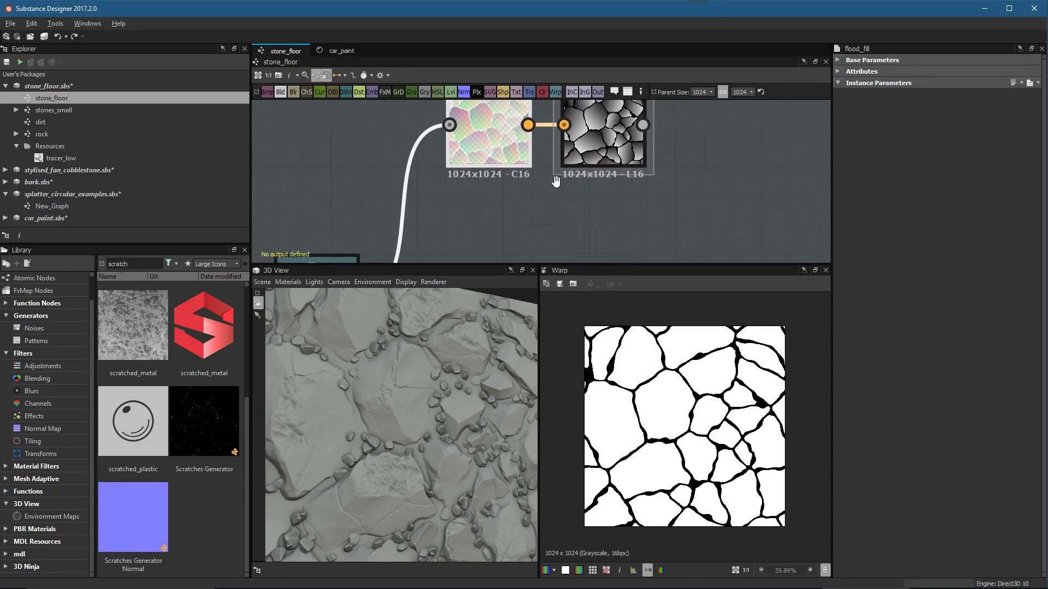
pyautogui.moveTo(556, 181); pyautogui.dragTo(552, 214, button='middle')
pyautogui.scroll(1, 732, 437)
pyautogui.moveTo(614, 149); pyautogui.dragTo(603, 177, button='middle')
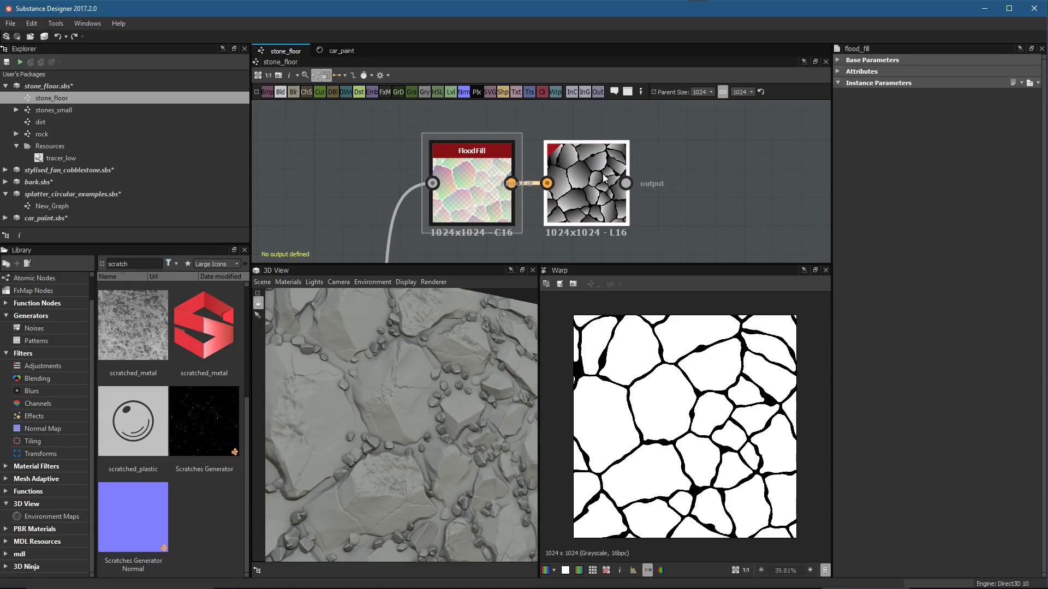
pyautogui.doubleClick(603, 174)
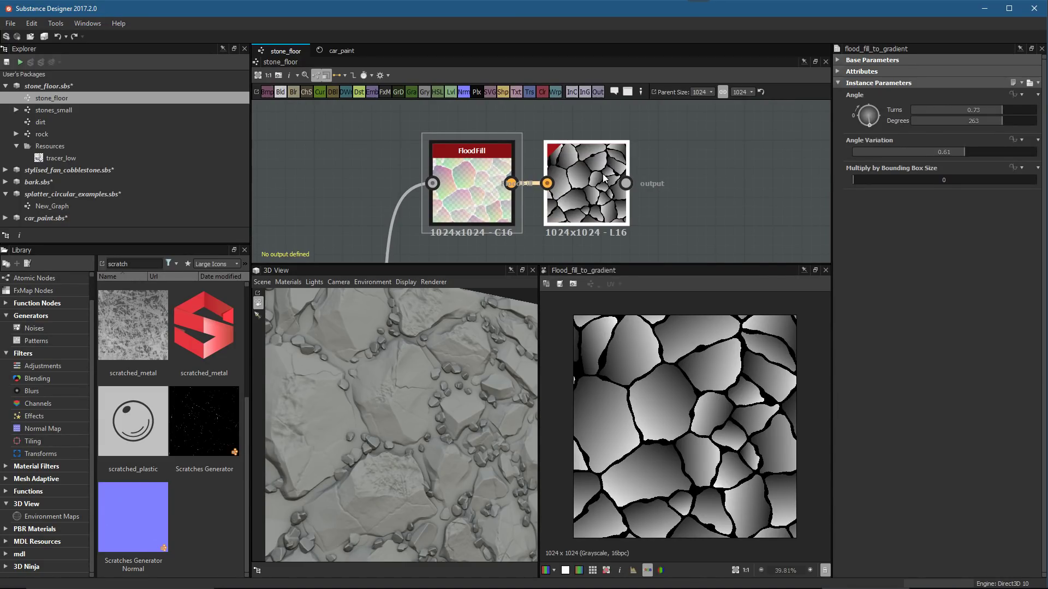
# Move the Flood Fill to Gradient node farther from the Flood Fill node to leave more space between them
pyautogui.scroll(-2, 614, 160)
pyautogui.moveTo(633, 218); pyautogui.dragTo(584, 163, button='middle')
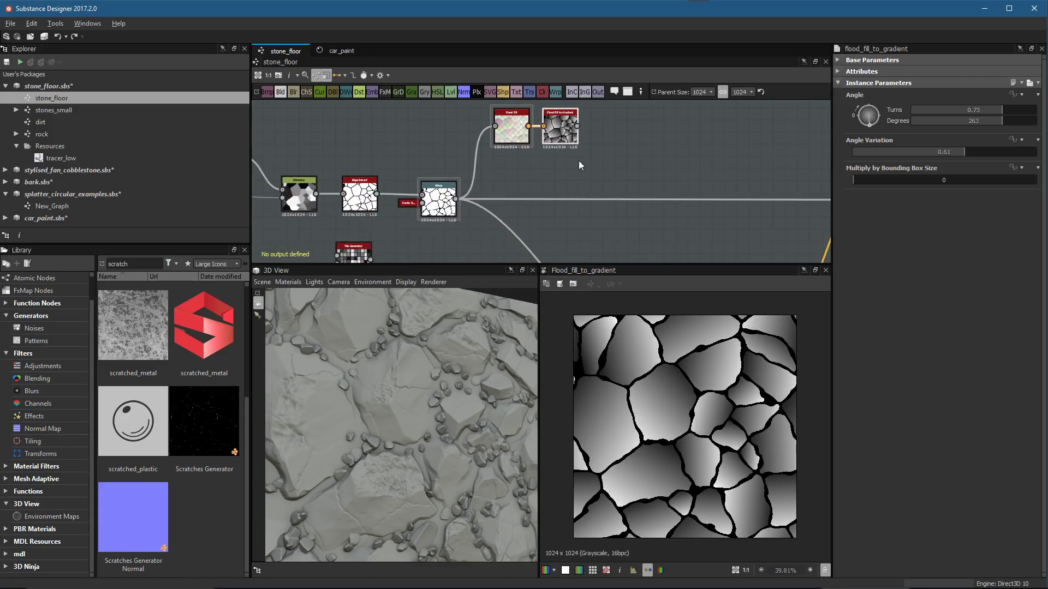
pyautogui.moveTo(567, 141); pyautogui.dragTo(616, 141)
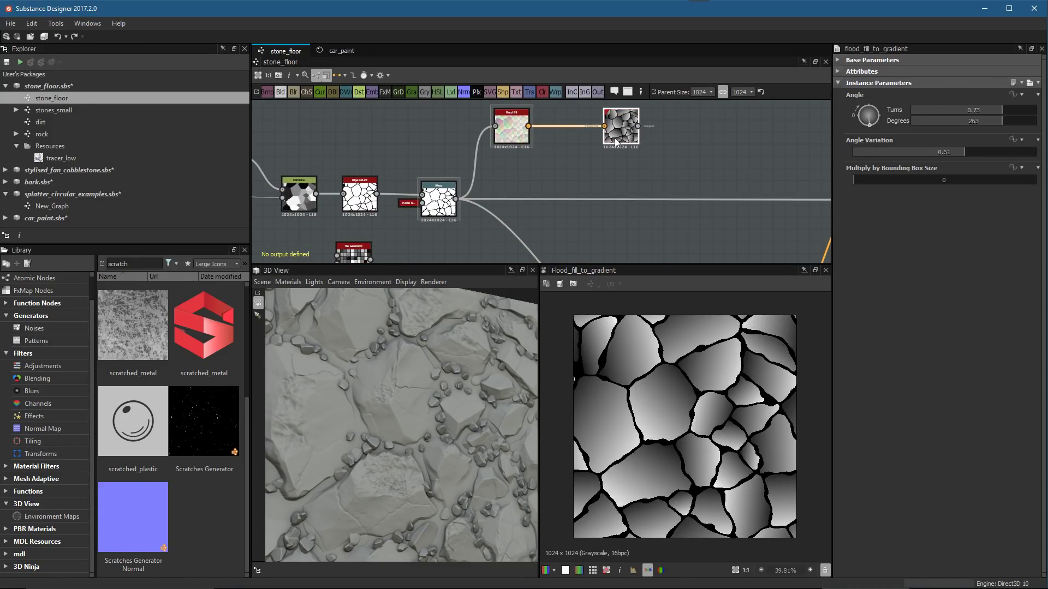
pyautogui.moveTo(614, 155); pyautogui.dragTo(619, 165, button='middle')
pyautogui.moveTo(609, 208); pyautogui.dragTo(605, 246, button='middle')
pyautogui.moveTo(601, 205); pyautogui.dragTo(537, 233, button='middle')
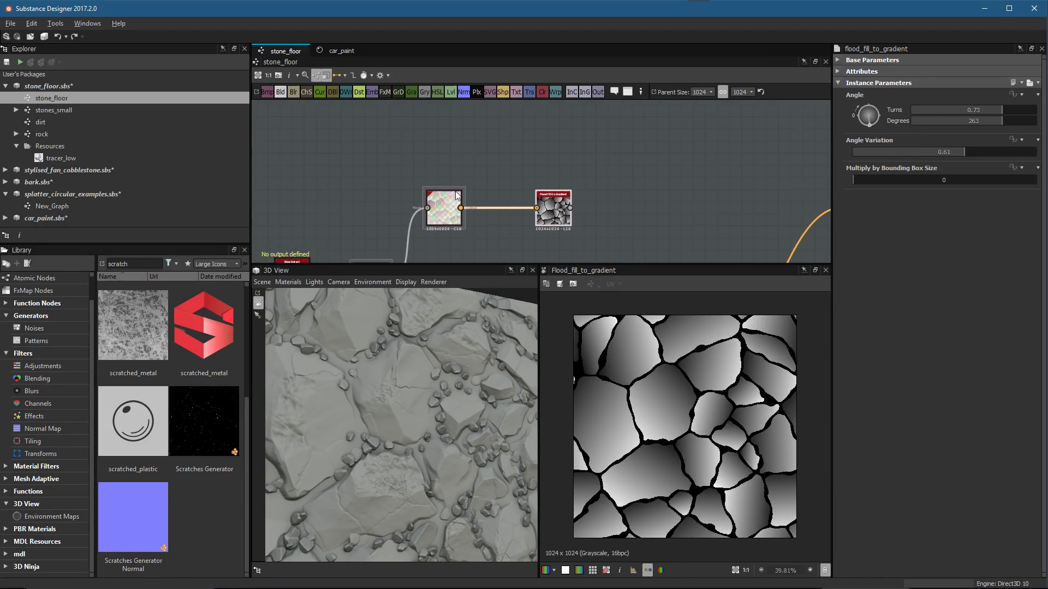
# Preview the Slope Blur Grayscale output at the end of the existing gradient blend chain
pyautogui.moveTo(669, 262); pyautogui.dragTo(631, 213, button='middle')
pyautogui.scroll(-5, 630, 214)
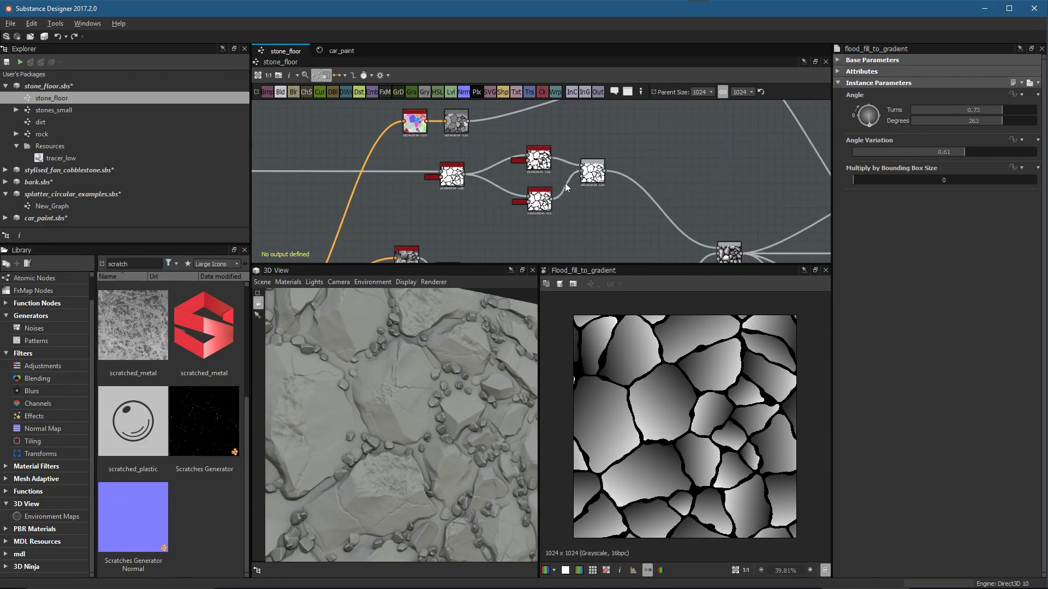
pyautogui.scroll(4, 647, 230)
pyautogui.doubleClick(629, 195)
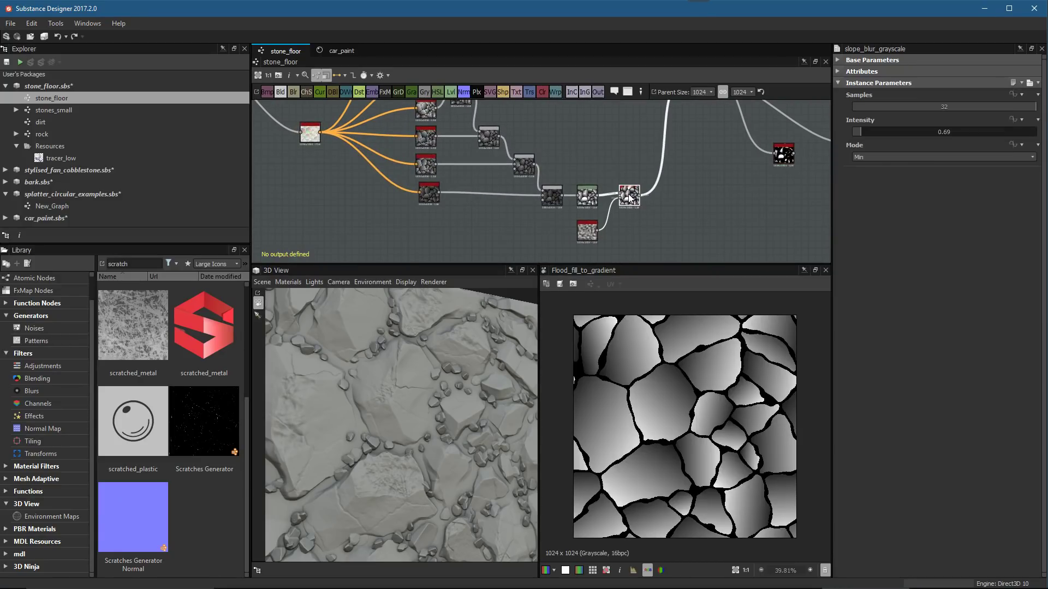
pyautogui.moveTo(374, 106); pyautogui.dragTo(687, 231, button='middle')
pyautogui.scroll(-3, 687, 232)
pyautogui.moveTo(610, 144); pyautogui.dragTo(616, 190, button='middle')
pyautogui.scroll(2, 616, 190)
pyautogui.moveTo(571, 235); pyautogui.dragTo(548, 176, button='middle')
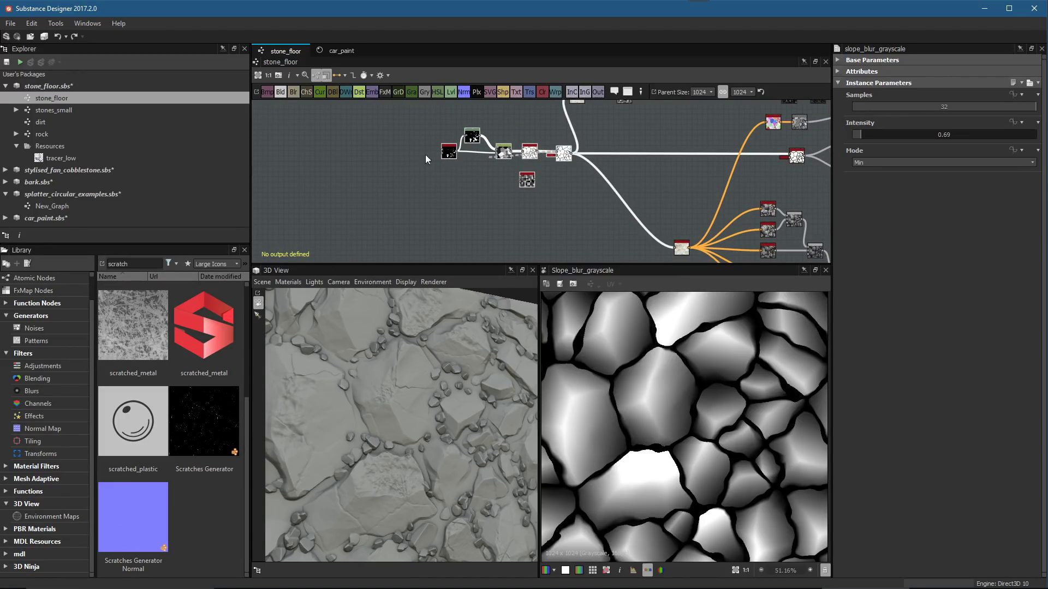
# Move the Warp node and the nodes before it farther away from the downstream branches
pyautogui.moveTo(383, 127); pyautogui.dragTo(577, 207)
pyautogui.moveTo(562, 155); pyautogui.dragTo(408, 162)
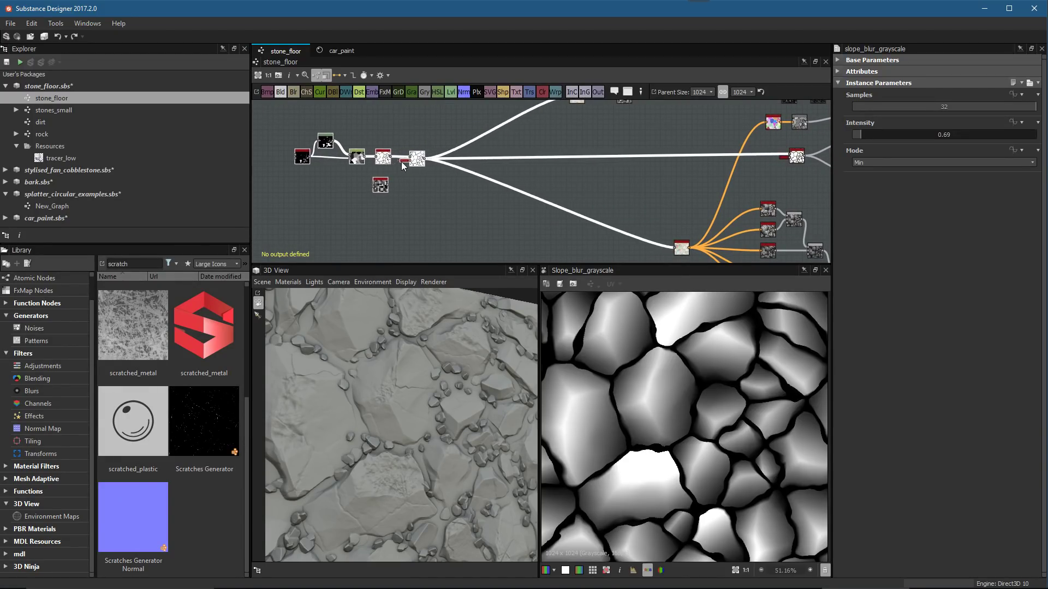
pyautogui.scroll(-2, 536, 166)
# Move the new Flood Fill and Flood Fill to Gradient nodes together into the empty area below the Warp branch and preview the gradient
pyautogui.click(589, 137)
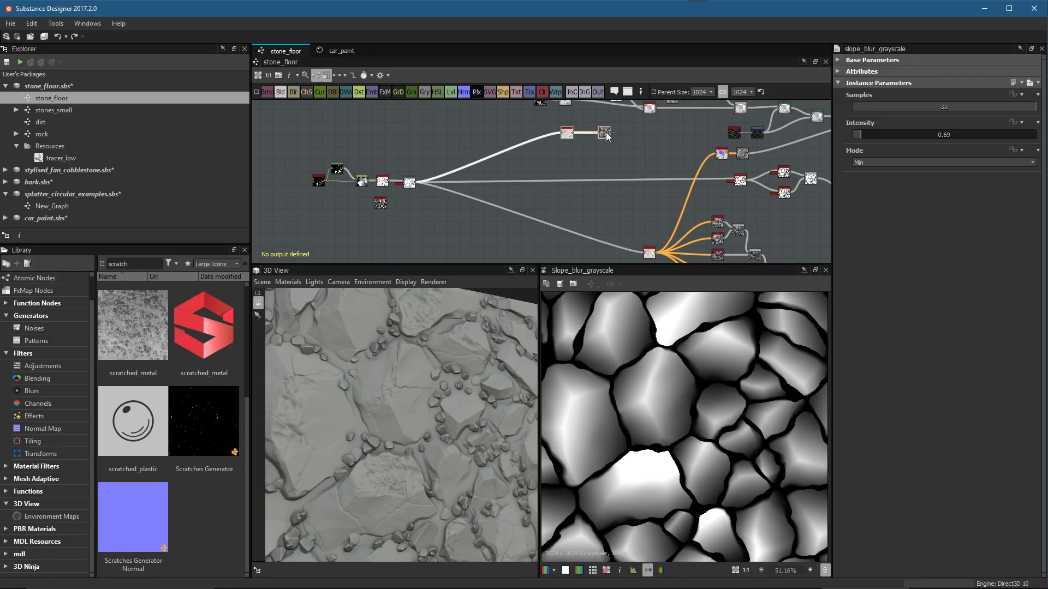
pyautogui.scroll(5, 489, 231)
pyautogui.doubleClick(542, 174)
pyautogui.moveTo(542, 174); pyautogui.dragTo(485, 174)
pyautogui.scroll(2, 604, 218)
# Set the Flood Fill to Gradient's Angle Variation to 1 and expand its Attributes and Base Parameters sections
pyautogui.moveTo(921, 152); pyautogui.dragTo(1036, 152)
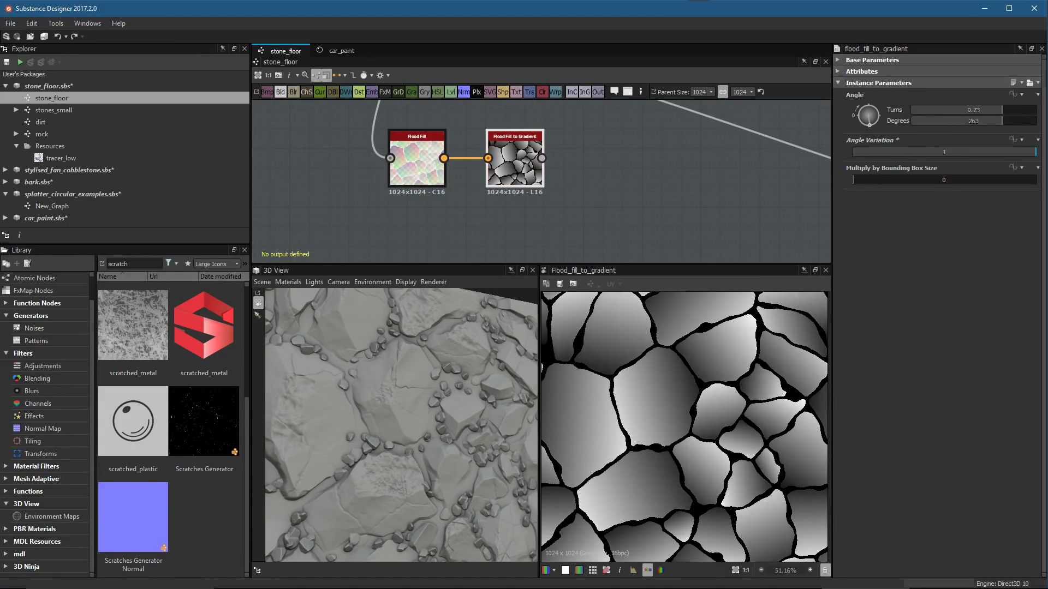
pyautogui.click(837, 71)
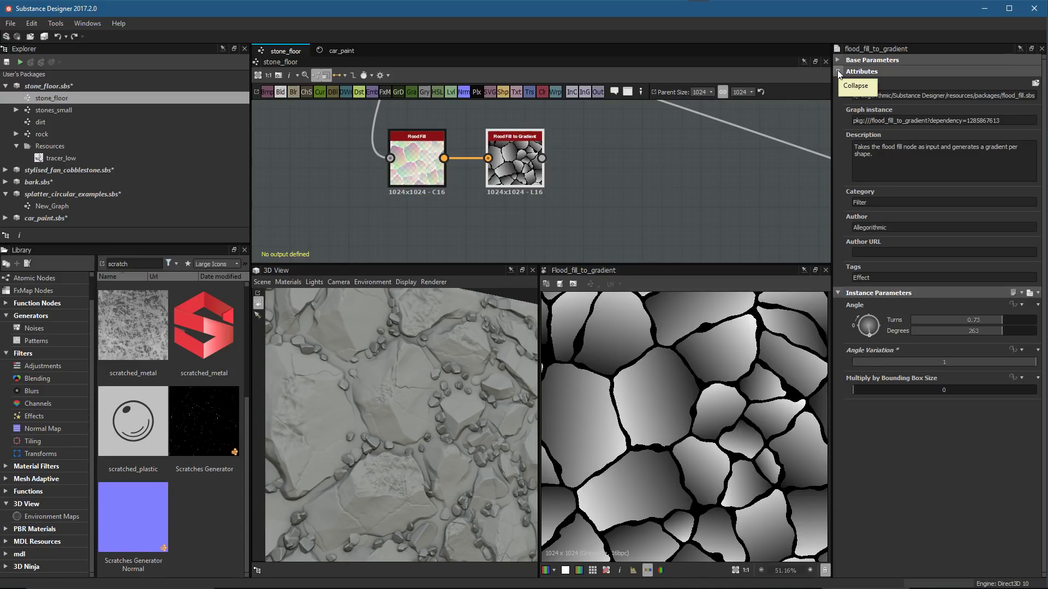
pyautogui.click(838, 59)
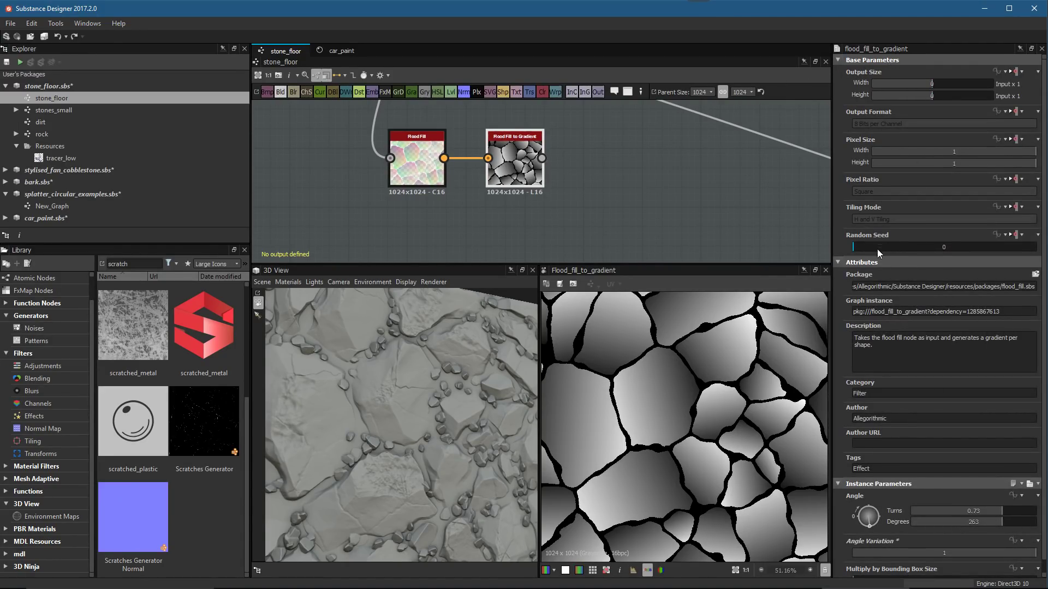
# Duplicate the Flood Fill to Gradient node with its input link and place the copy below the original
pyautogui.scroll(-2, 458, 142)
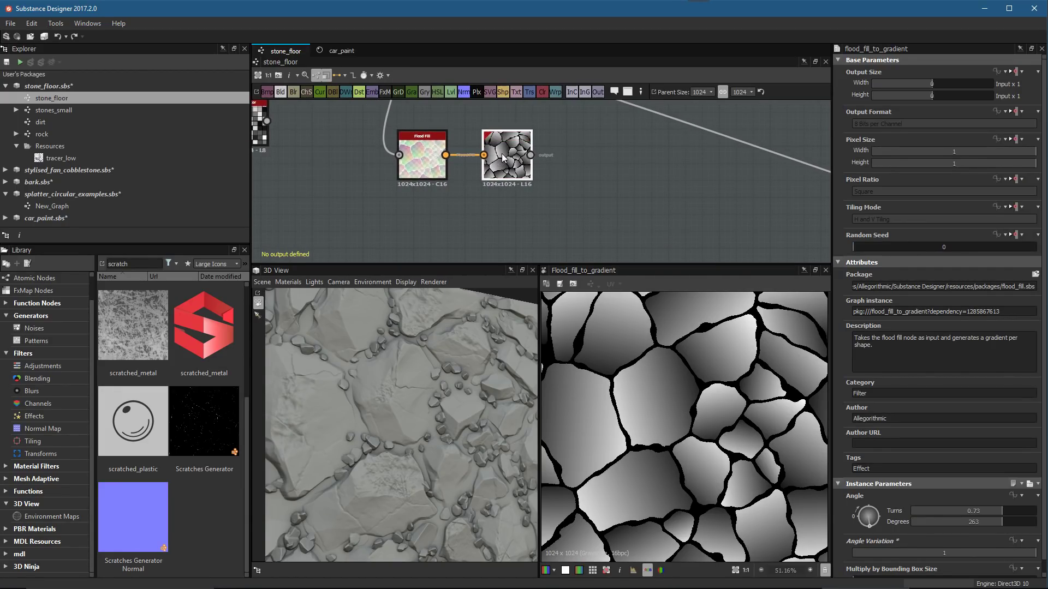
pyautogui.hotkey('ctrl', 'd')
pyautogui.moveTo(548, 177); pyautogui.dragTo(528, 205)
pyautogui.scroll(2, 527, 204)
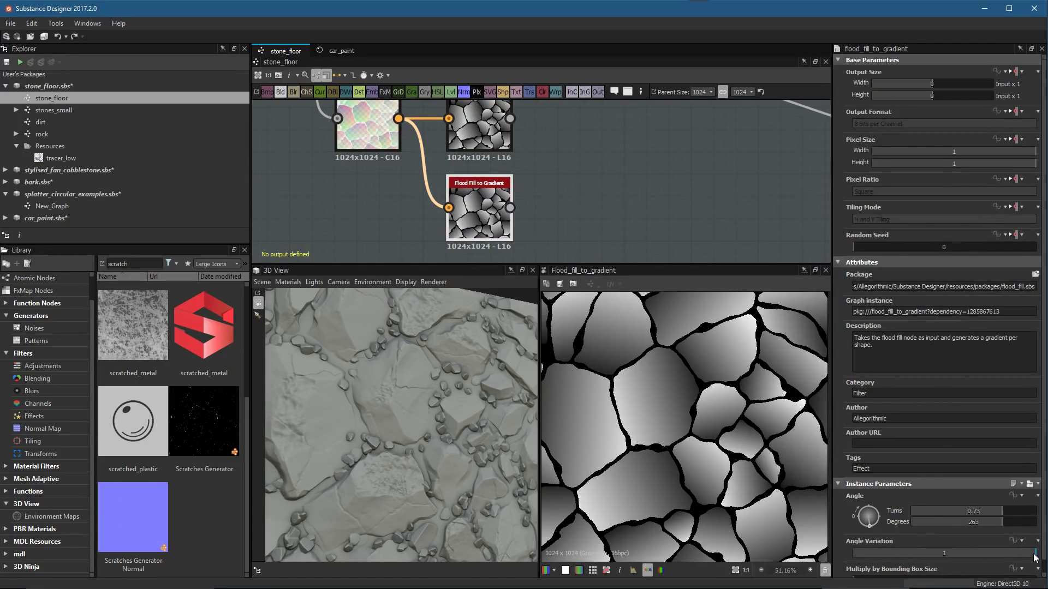
# Set the Random Seed of the duplicated Flood Fill to Gradient node to 1
pyautogui.moveTo(857, 245); pyautogui.dragTo(869, 245)
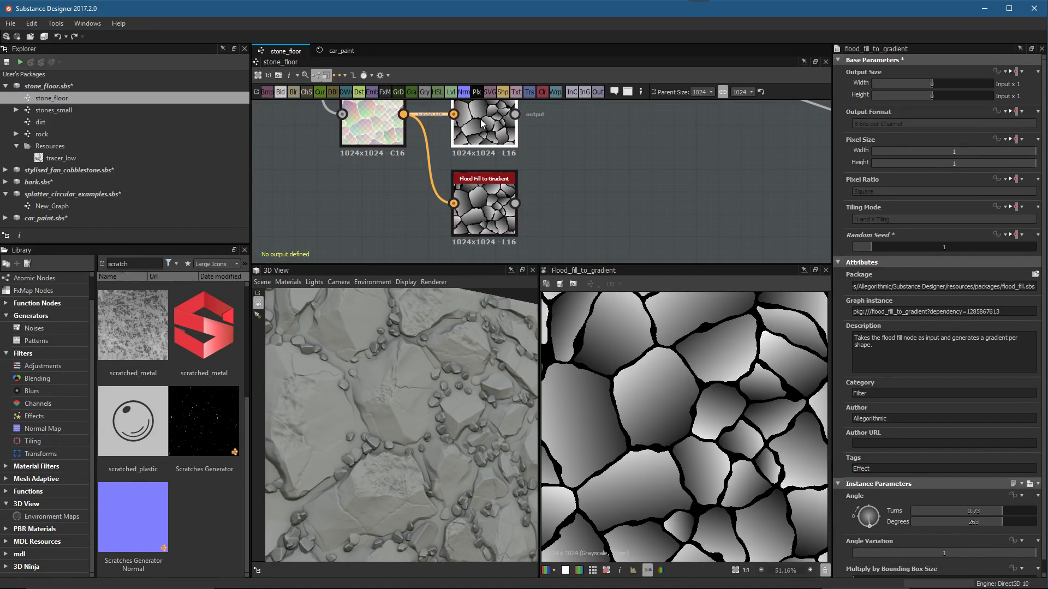
pyautogui.hotkey('ctrl', 'z')
pyautogui.press('f')
pyautogui.hotkey('ctrl', 'y')
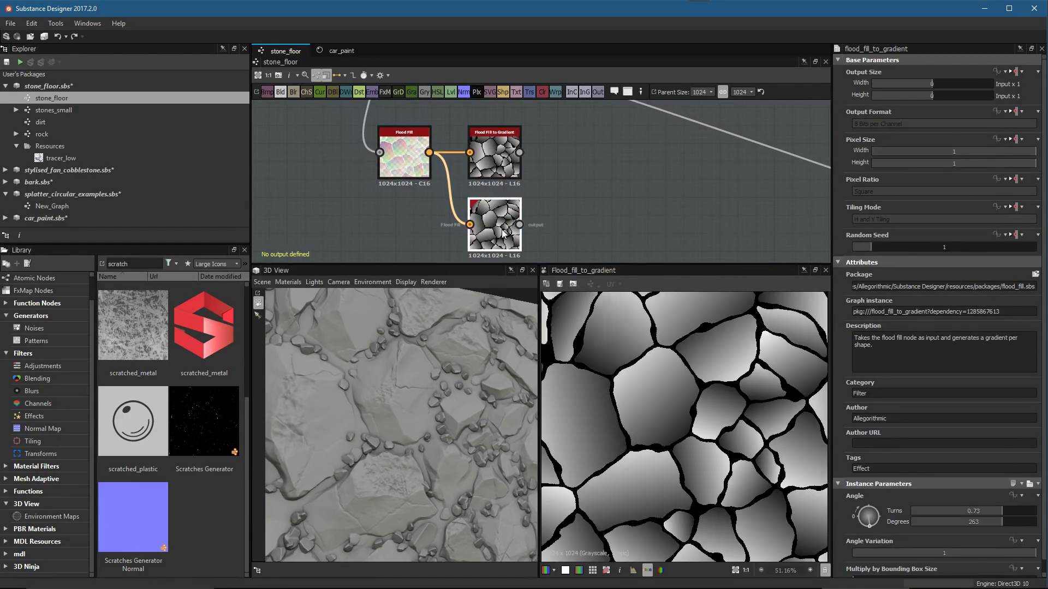
# Add a Blend node with the first gradient as foreground and the second as background, using the Min (Darken) blending mode
pyautogui.moveTo(539, 150); pyautogui.dragTo(500, 155, button='middle')
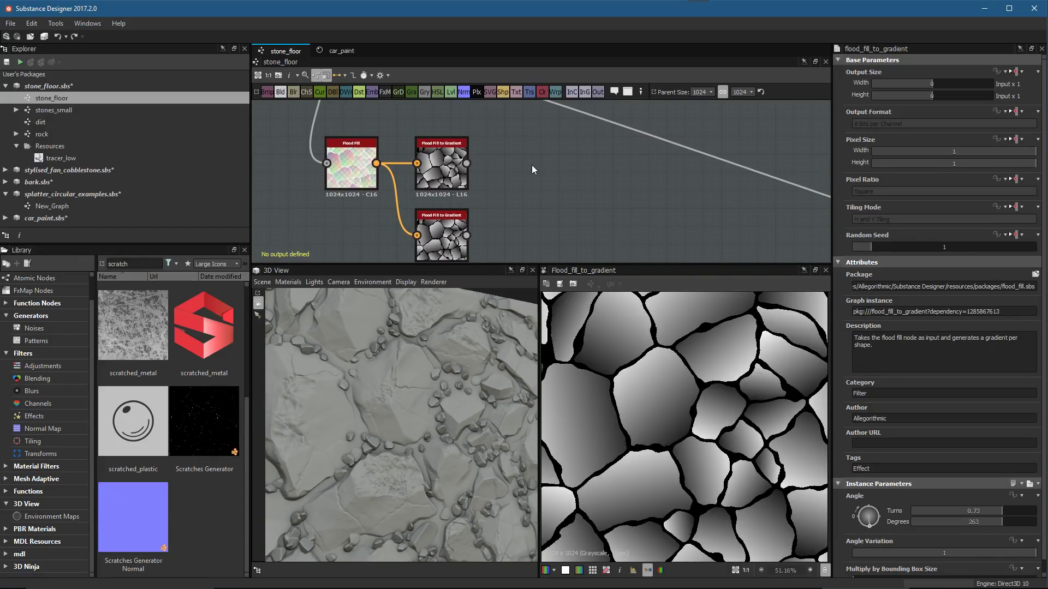
pyautogui.press('space')
pyautogui.click(560, 196)
pyautogui.moveTo(466, 164); pyautogui.dragTo(507, 187)
pyautogui.moveTo(467, 235); pyautogui.dragTo(507, 199)
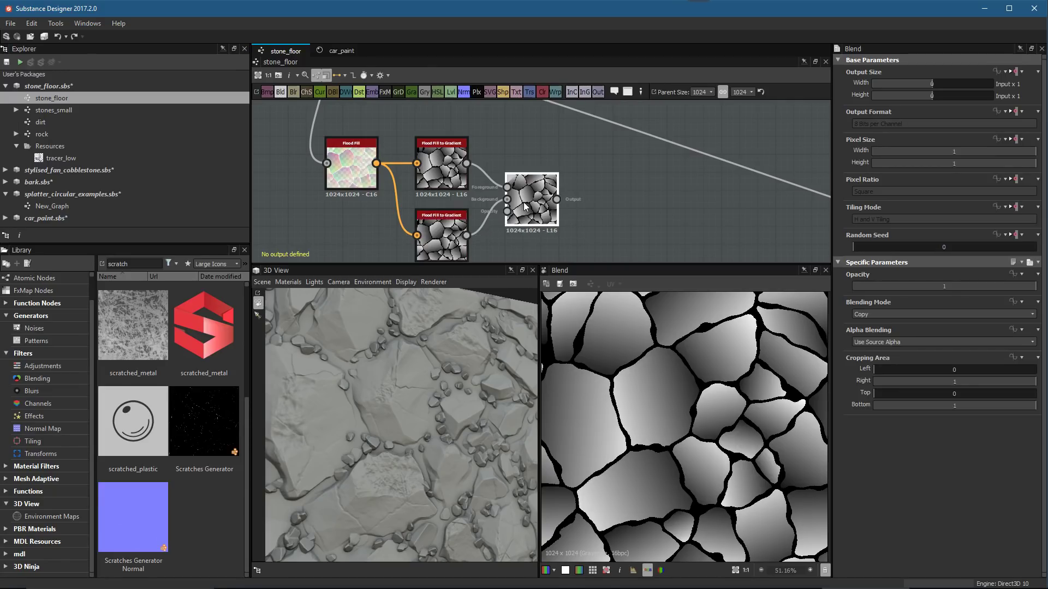
pyautogui.click(863, 310)
pyautogui.click(871, 354)
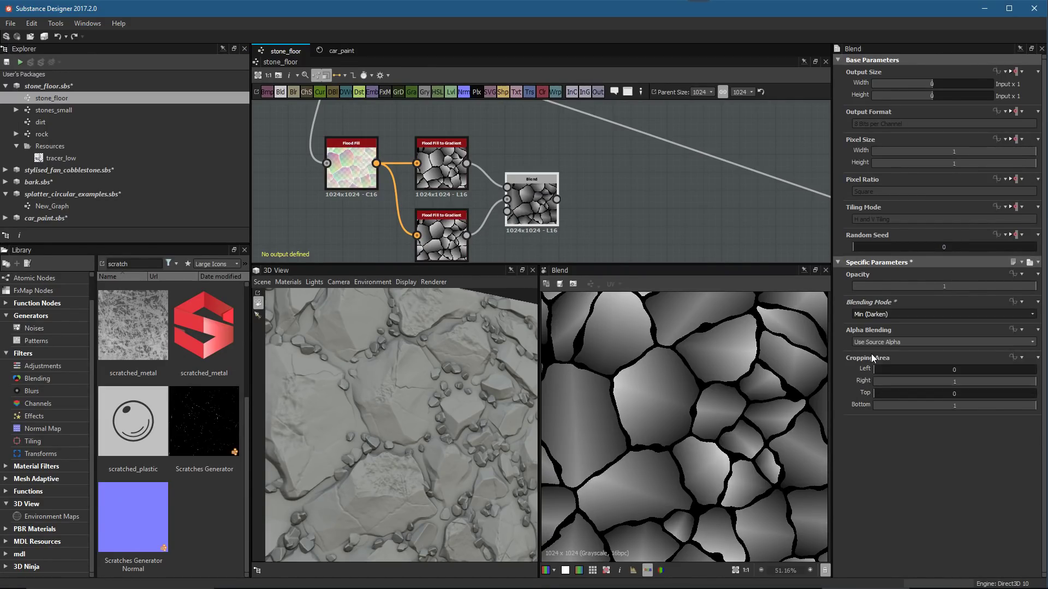
# Examine the blended stone gradients up close and compare them with the first gradient
pyautogui.scroll(1, 677, 382)
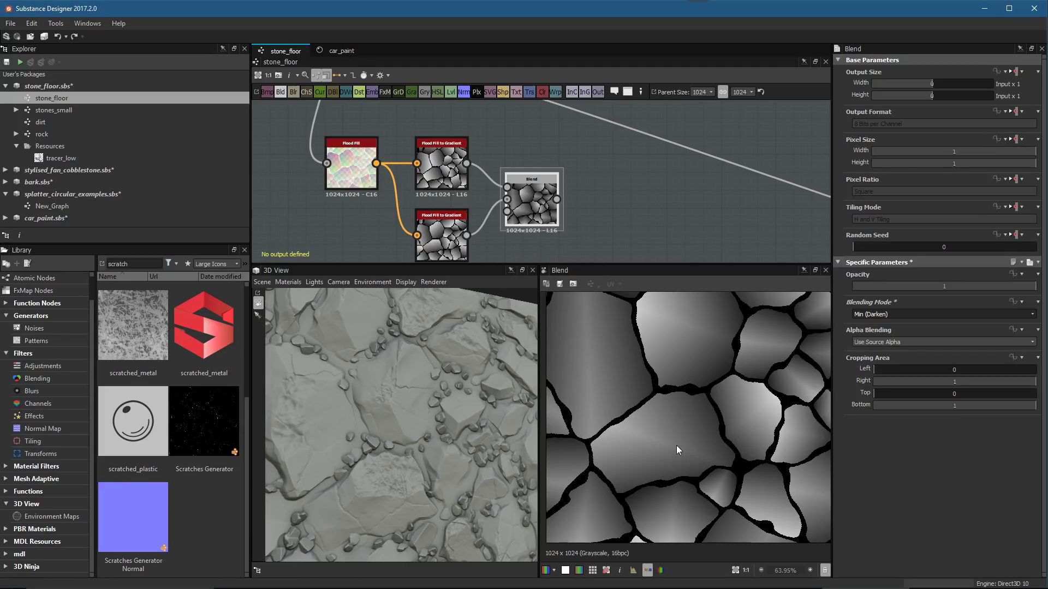
pyautogui.scroll(1, 650, 453)
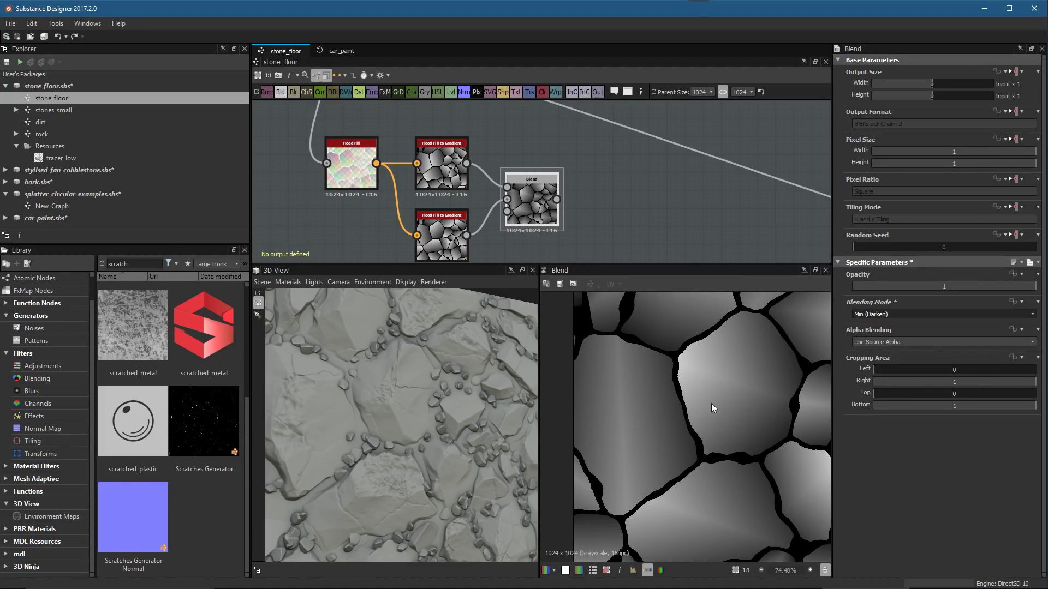
pyautogui.doubleClick(441, 169)
pyautogui.doubleClick(534, 197)
pyautogui.scroll(-1, 631, 383)
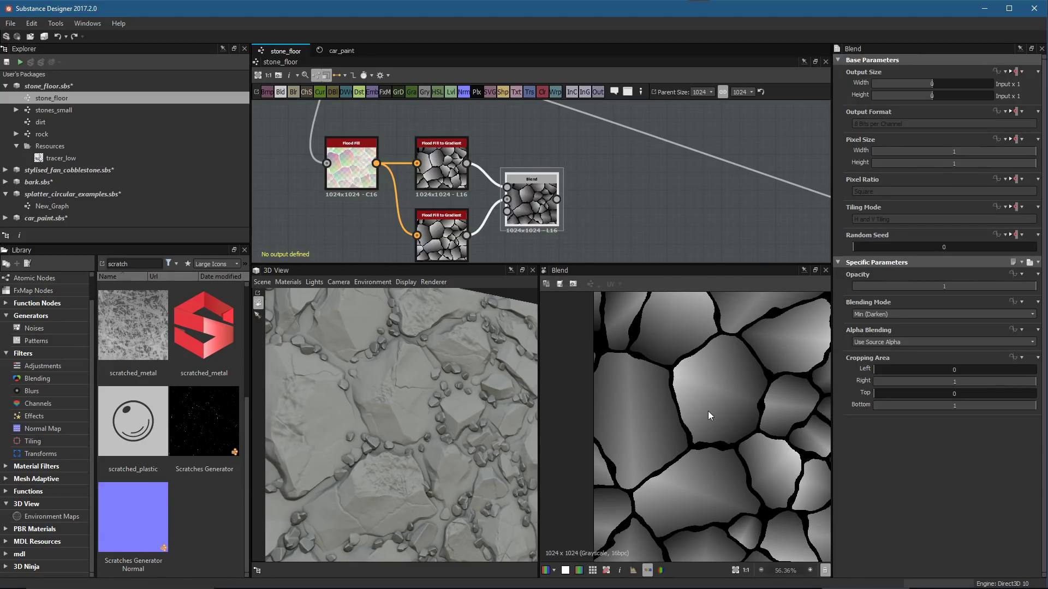
# Duplicate the second Flood Fill to Gradient node, place the copy below it and set its Random Seed to 2
pyautogui.scroll(-3, 601, 225)
pyautogui.scroll(1, 516, 221)
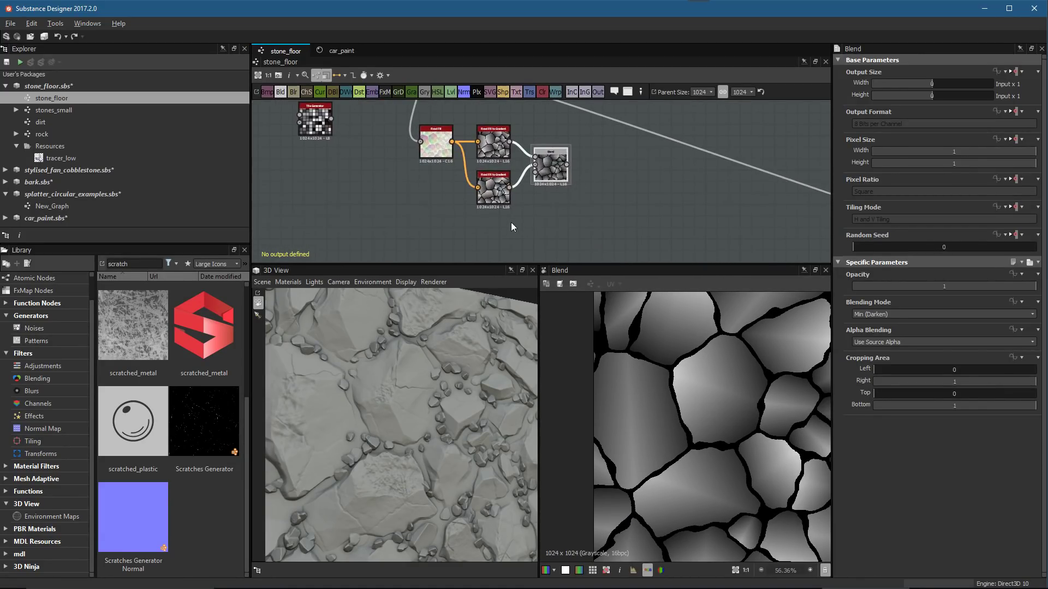
pyautogui.click(491, 194)
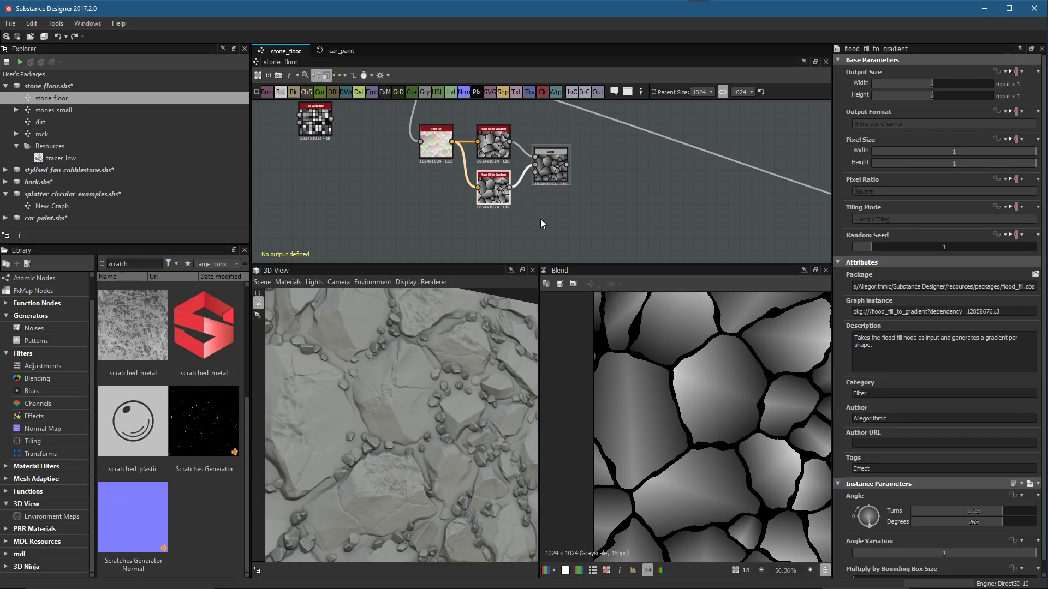
pyautogui.hotkey('ctrl', 'd')
pyautogui.moveTo(531, 207); pyautogui.dragTo(485, 251)
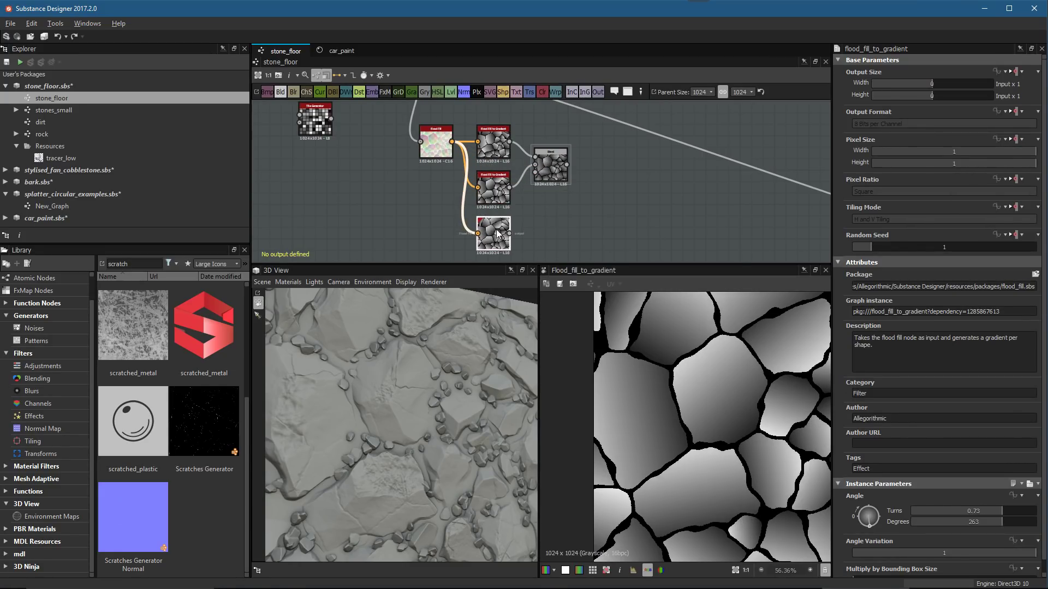
pyautogui.scroll(1, 507, 193)
pyautogui.moveTo(617, 194)
pyautogui.mouseDown(button='middle')
pyautogui.moveTo(617, 182)
pyautogui.moveTo(619, 190)
pyautogui.mouseUp(button='middle')
pyautogui.moveTo(878, 247); pyautogui.dragTo(893, 247)
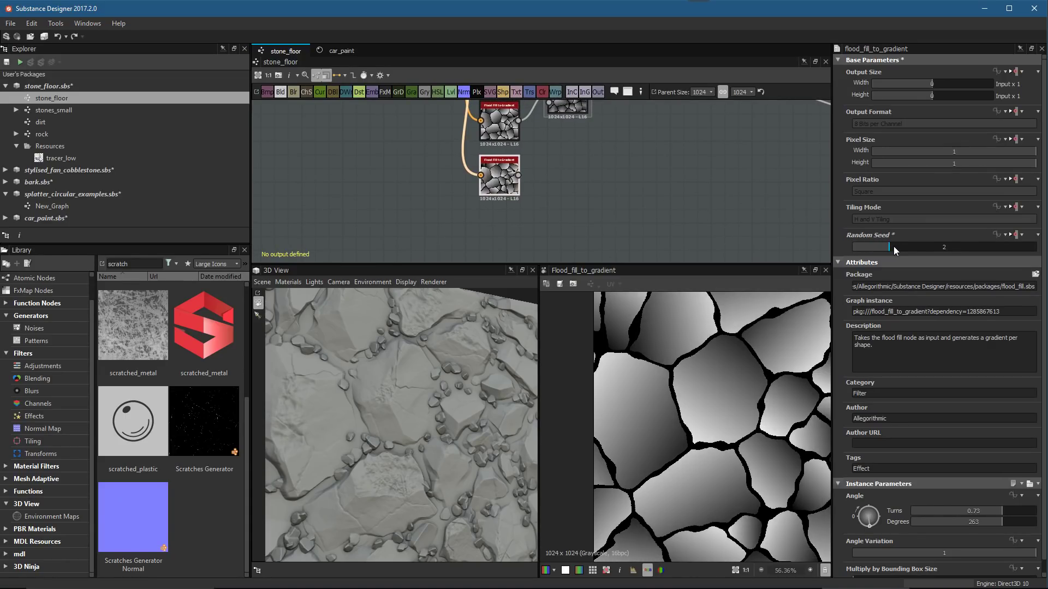
# Add a second Blend node with the first Blend as foreground and the third gradient as background, set to Min (Darken)
pyautogui.moveTo(637, 173); pyautogui.dragTo(608, 207, button='middle')
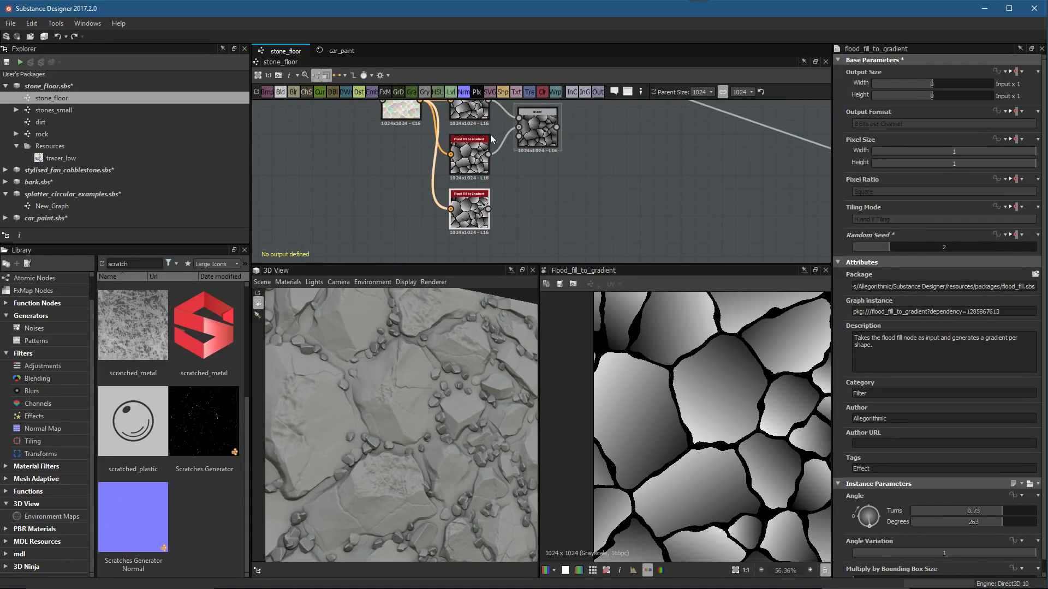
pyautogui.click(280, 93)
pyautogui.moveTo(534, 197); pyautogui.dragTo(603, 198)
pyautogui.moveTo(556, 128); pyautogui.dragTo(587, 199)
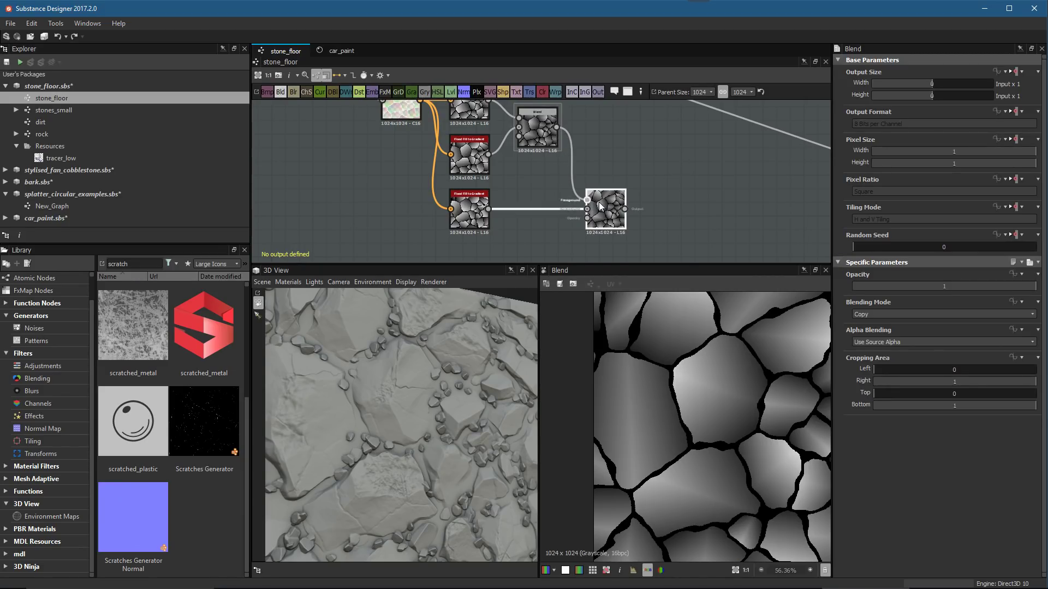
pyautogui.click(869, 315)
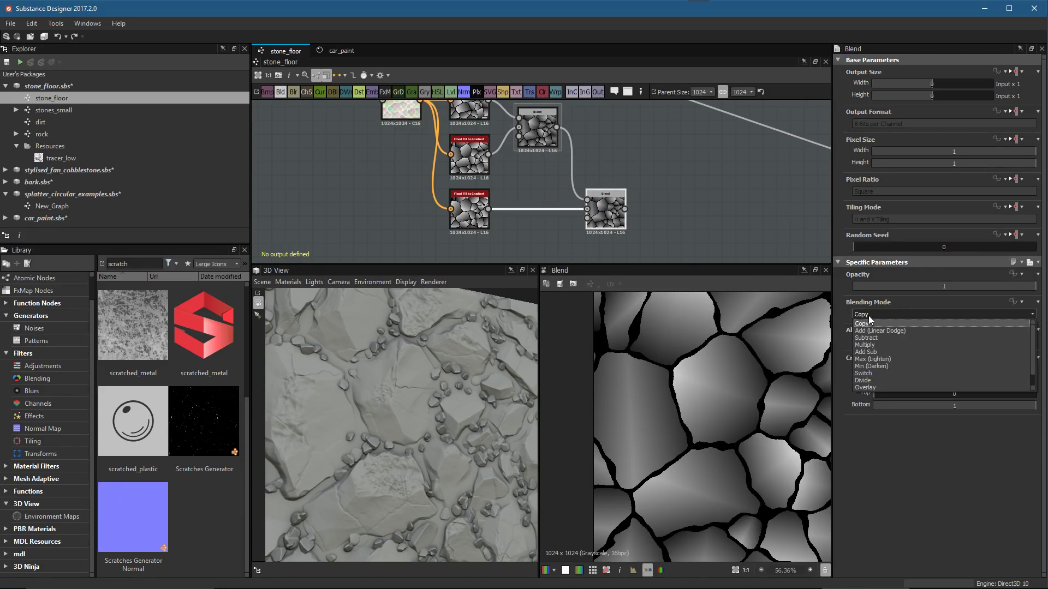
pyautogui.click(868, 367)
pyautogui.scroll(1, 684, 224)
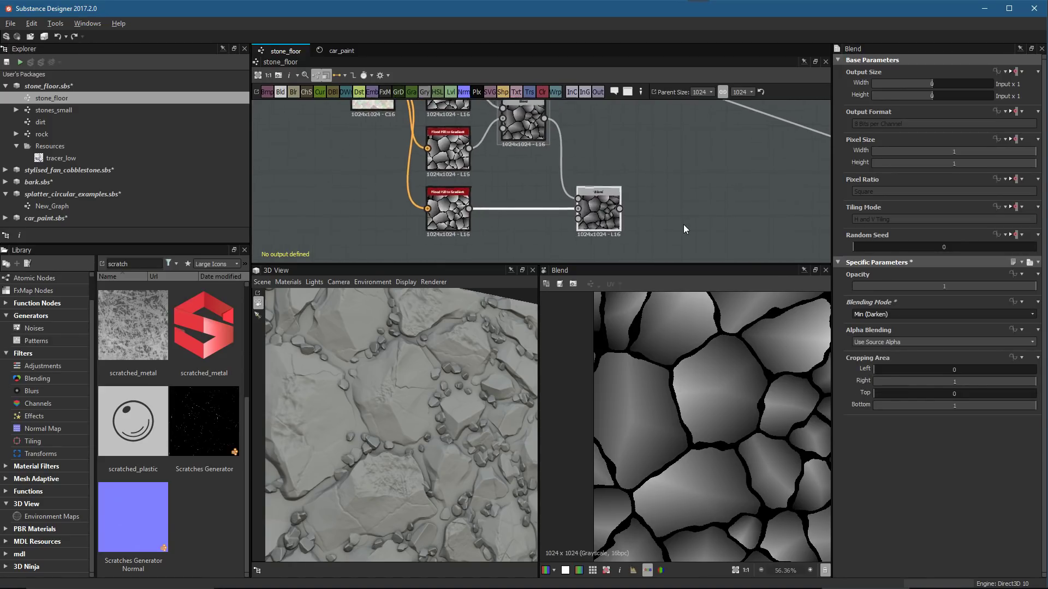
# Duplicate the third Flood Fill to Gradient node, place the copy below it and set its Random Seed to 3
pyautogui.scroll(-3, 614, 165)
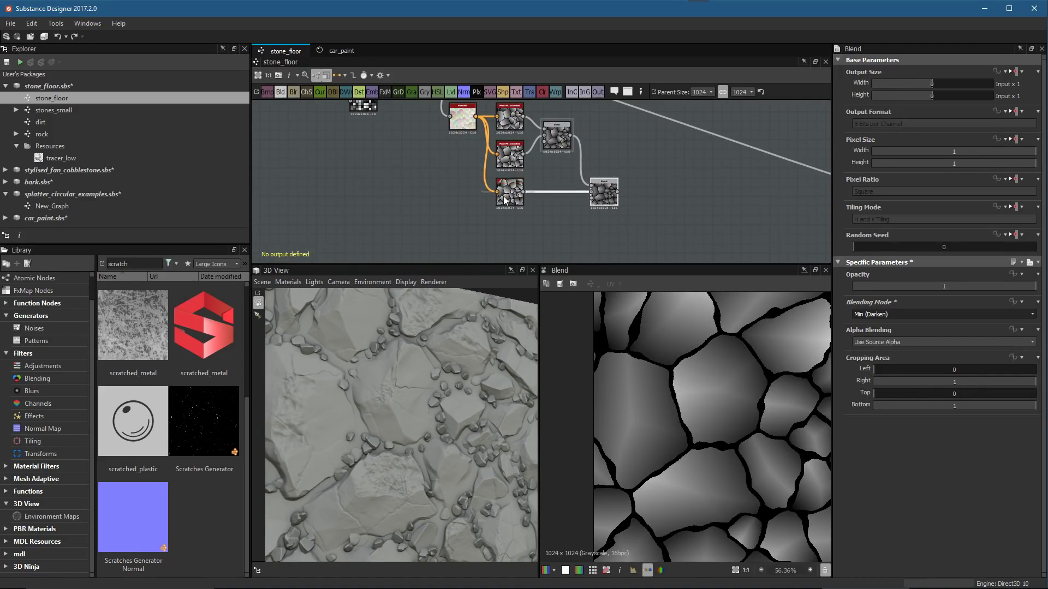
pyautogui.click(509, 192)
pyautogui.hotkey('ctrl', 'd')
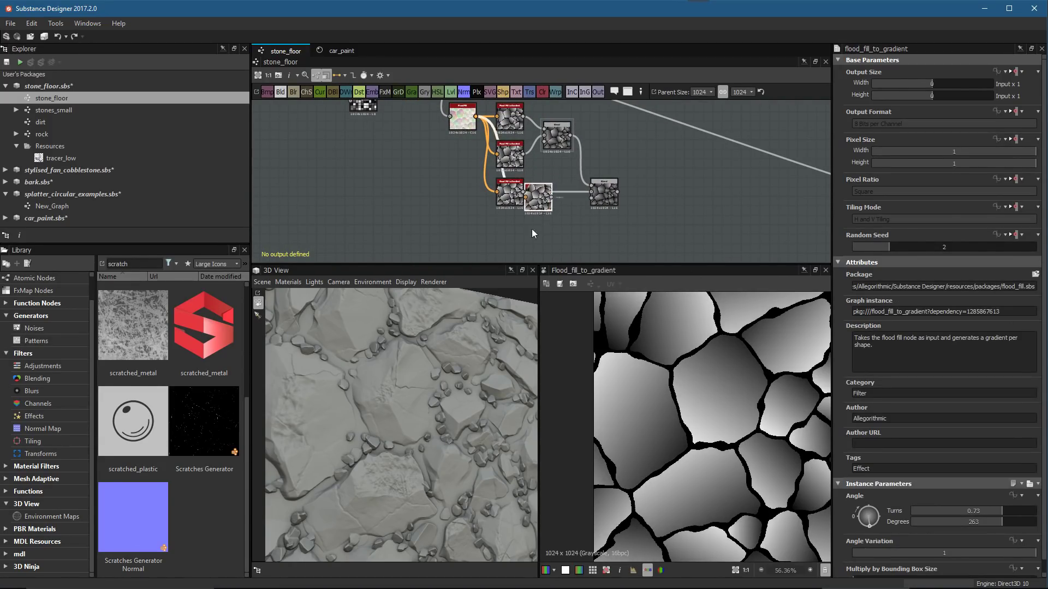
pyautogui.click(533, 222)
pyautogui.click(279, 92)
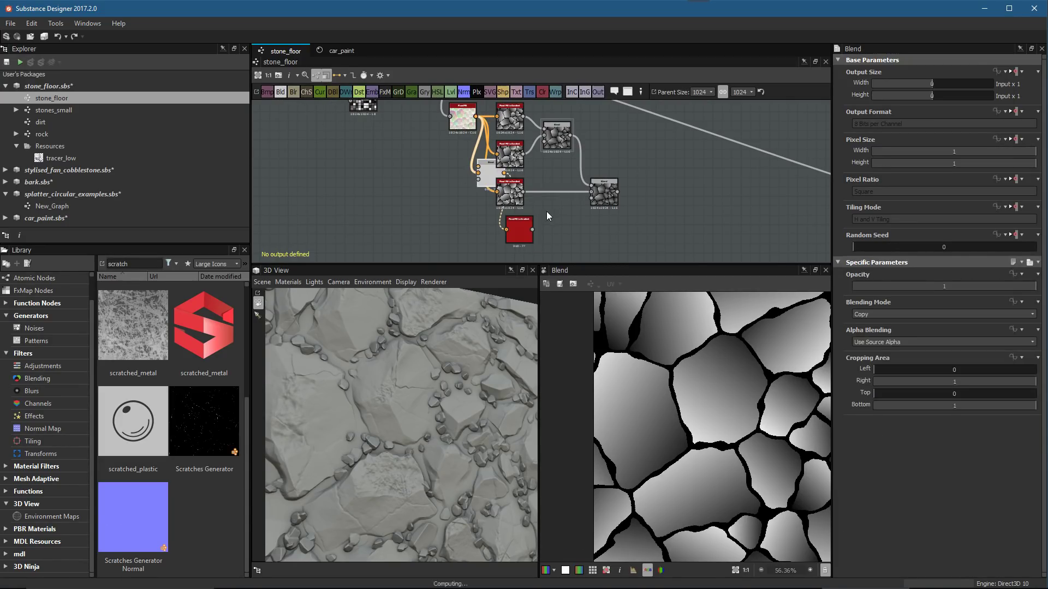
pyautogui.press('Delete')
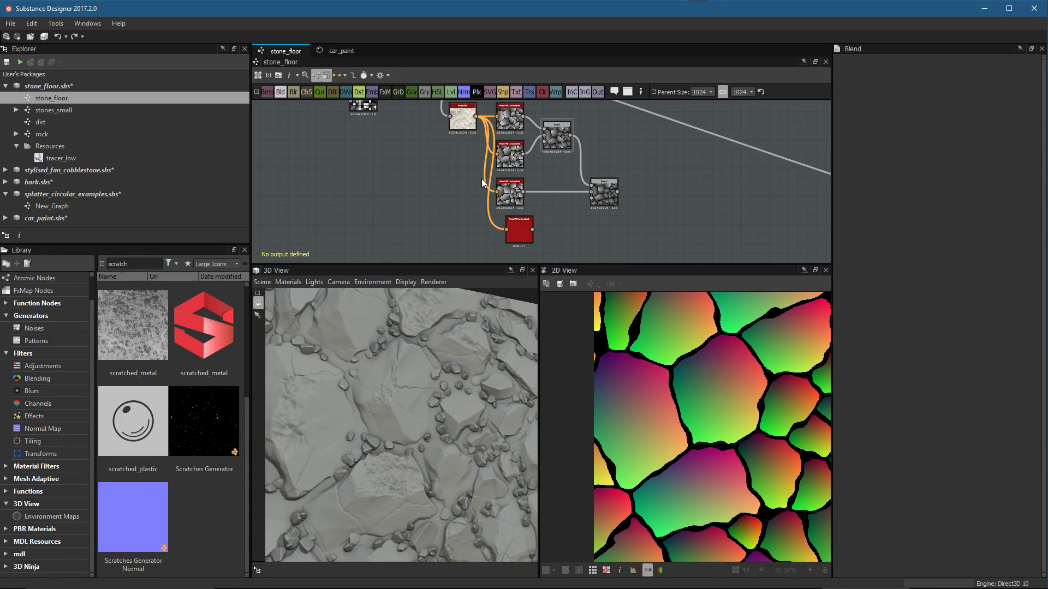
pyautogui.doubleClick(512, 230)
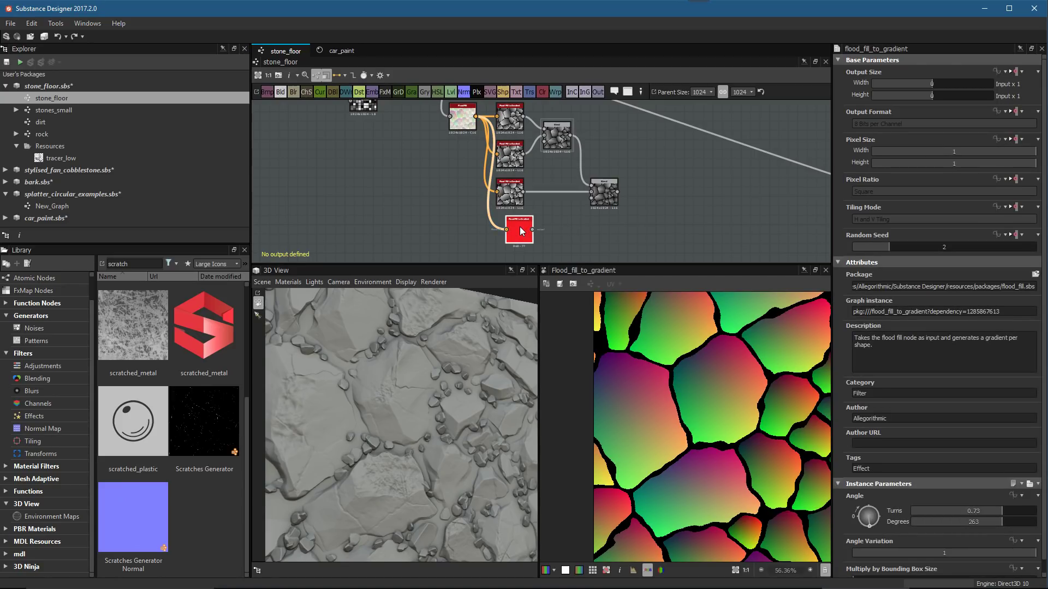
pyautogui.moveTo(921, 247); pyautogui.dragTo(916, 246)
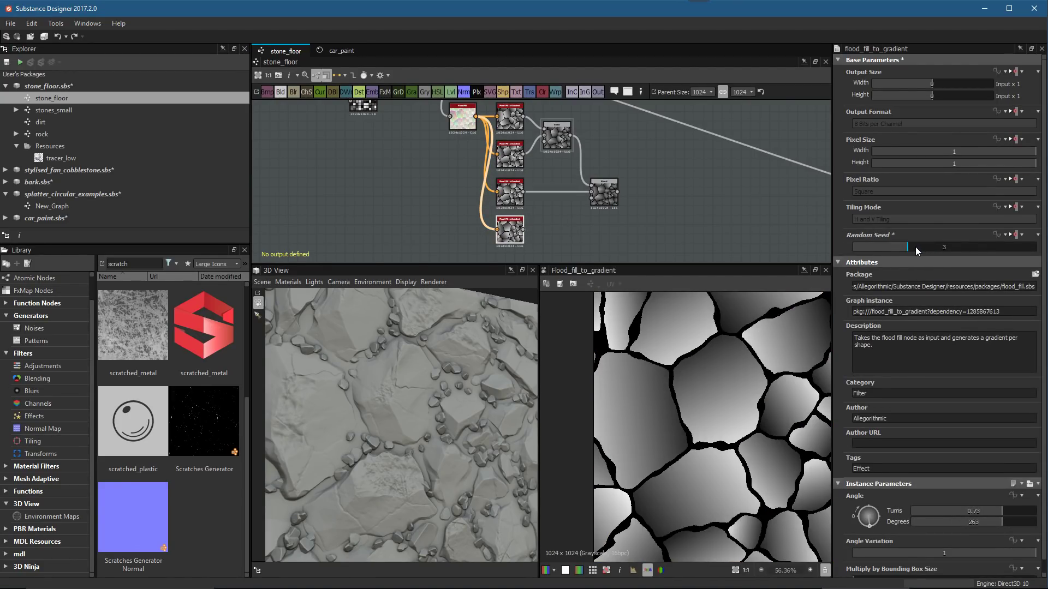
# Add a third Blend node with the second Blend as foreground and the fourth gradient as background, set to Min (Darken)
pyautogui.press('space')
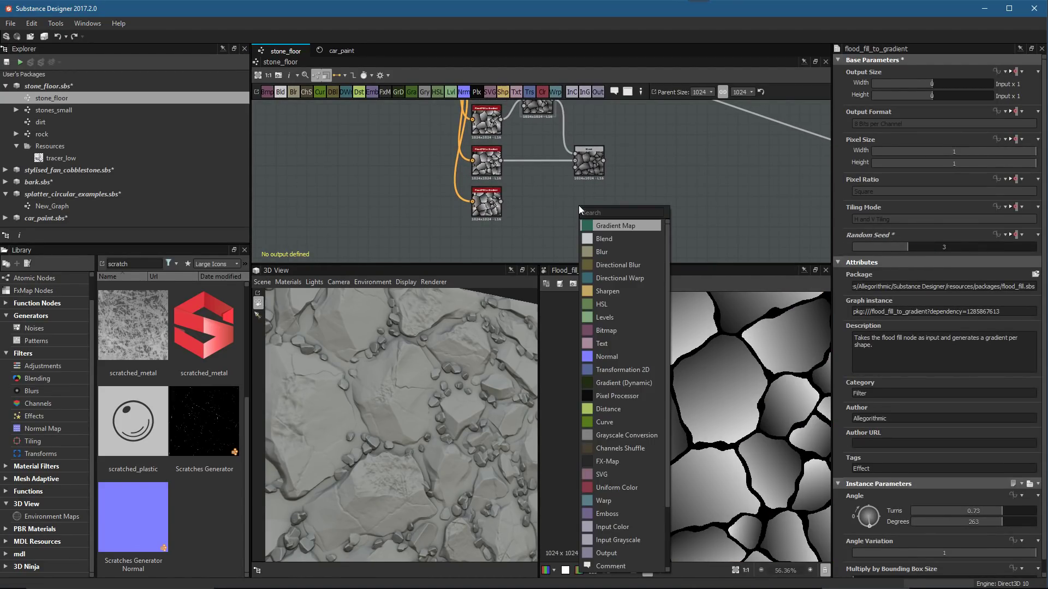
pyautogui.click(605, 239)
pyautogui.moveTo(583, 202); pyautogui.dragTo(502, 201)
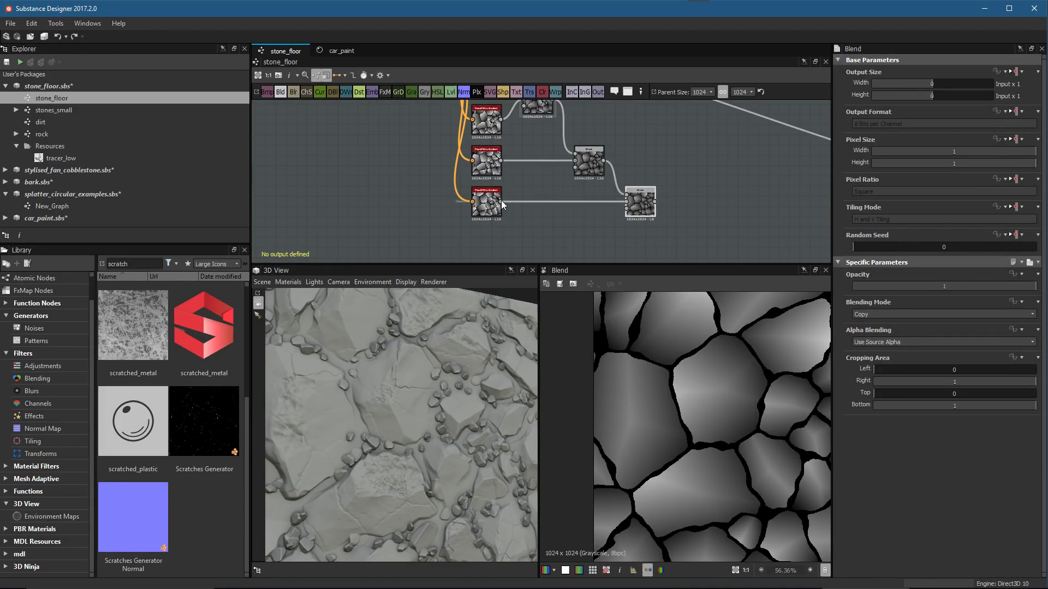
pyautogui.click(874, 318)
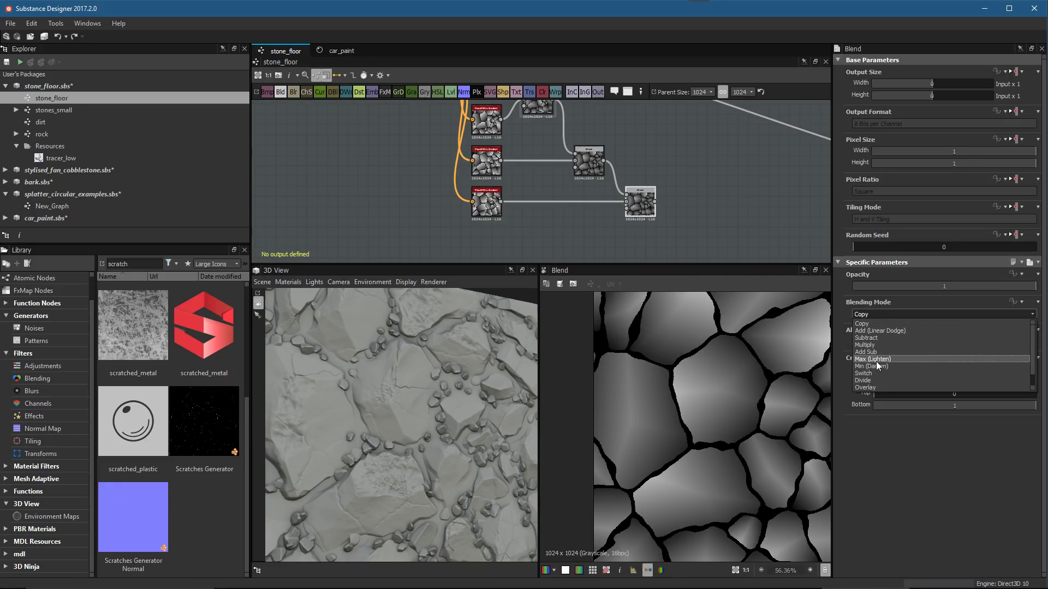
pyautogui.click(873, 367)
# Examine the final blended stone facets and compare them with the flat warped stone mask that feeds the Flood Fill
pyautogui.scroll(2, 743, 406)
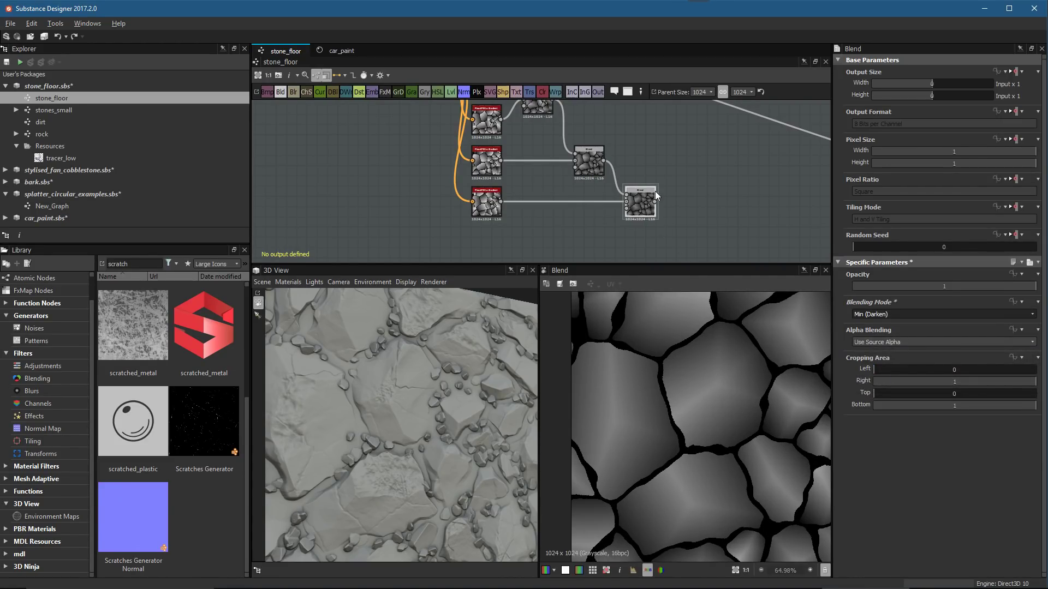
pyautogui.scroll(-3, 658, 211)
pyautogui.scroll(3, 491, 167)
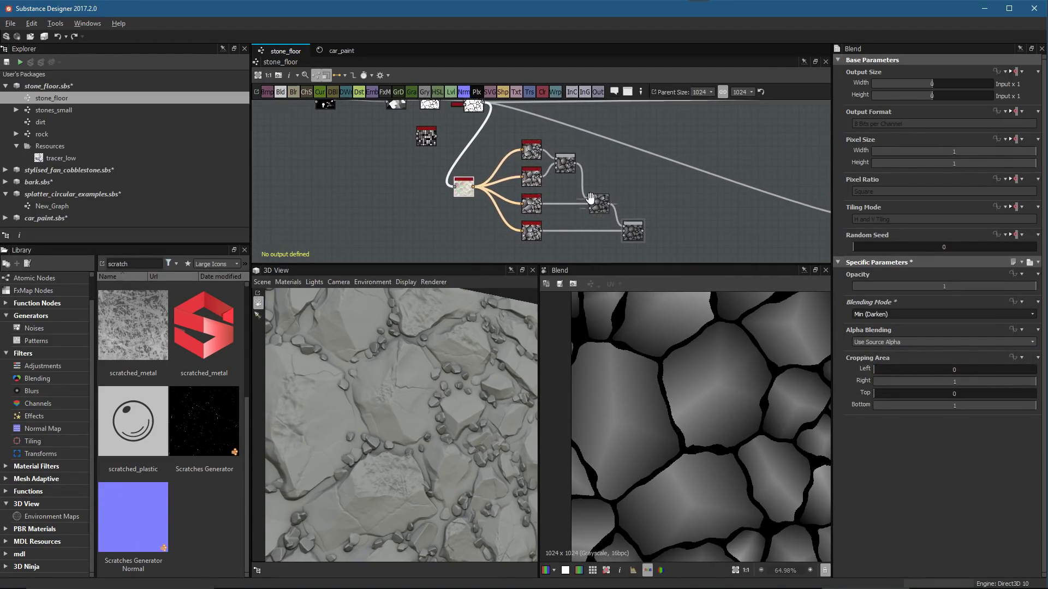
pyautogui.scroll(-3, 481, 169)
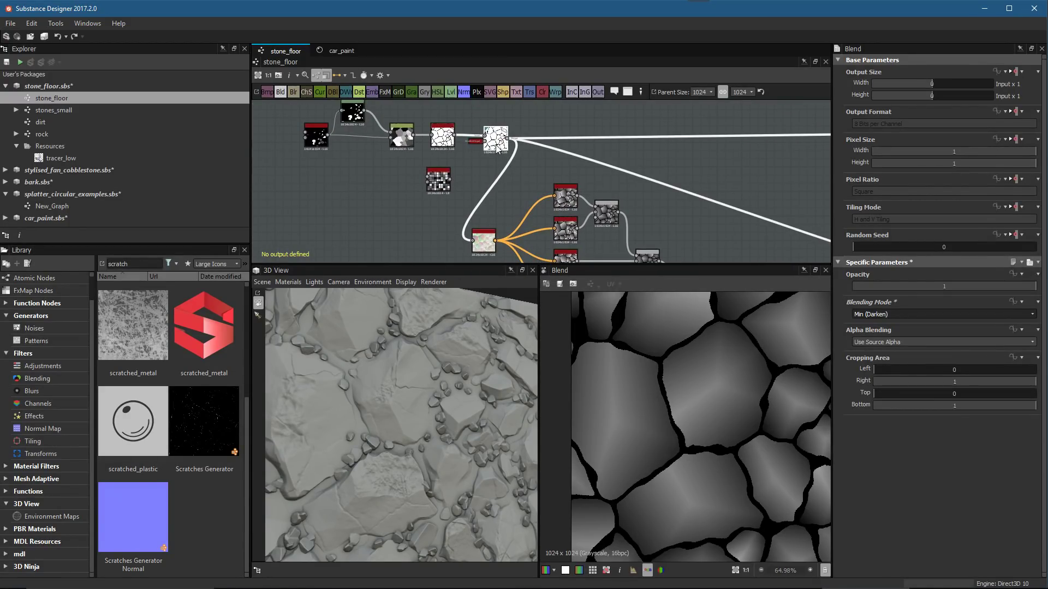
pyautogui.click(557, 140)
pyautogui.scroll(2, 557, 141)
pyautogui.scroll(2, 563, 203)
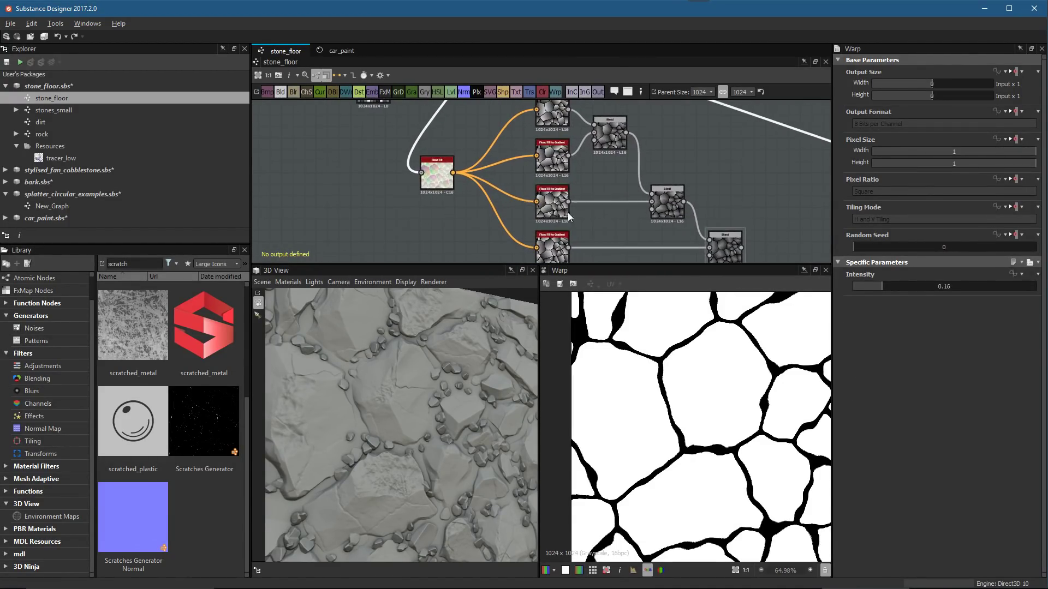
pyautogui.doubleClick(558, 205)
pyautogui.moveTo(728, 260); pyautogui.dragTo(656, 210, button='middle')
pyautogui.doubleClick(656, 210)
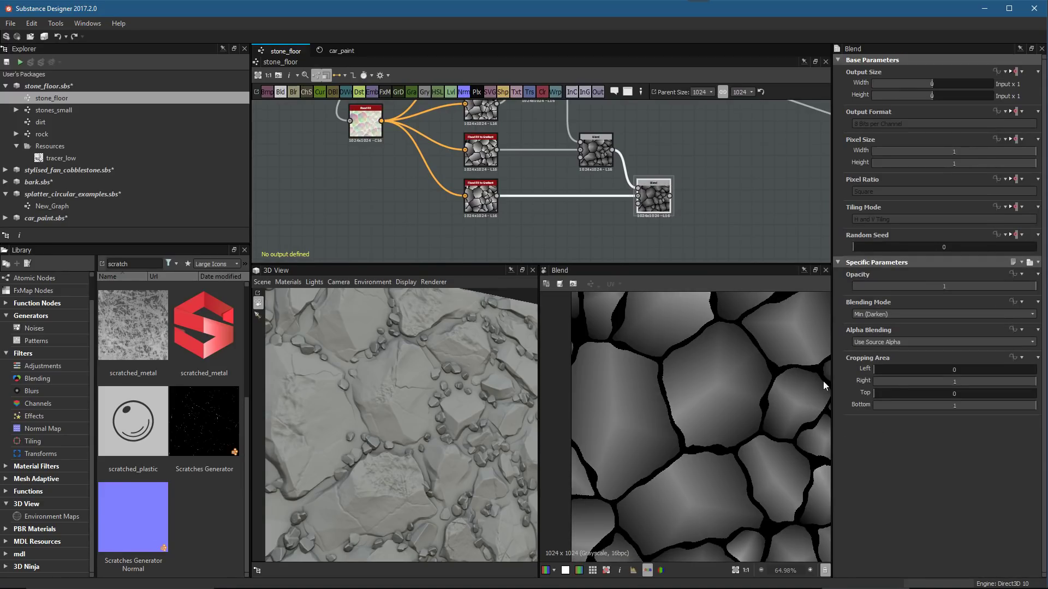
pyautogui.moveTo(774, 408); pyautogui.dragTo(697, 404, button='middle')
pyautogui.moveTo(548, 163); pyautogui.dragTo(558, 189, button='middle')
pyautogui.scroll(-1, 558, 189)
pyautogui.moveTo(517, 164); pyautogui.dragTo(545, 173, button='middle')
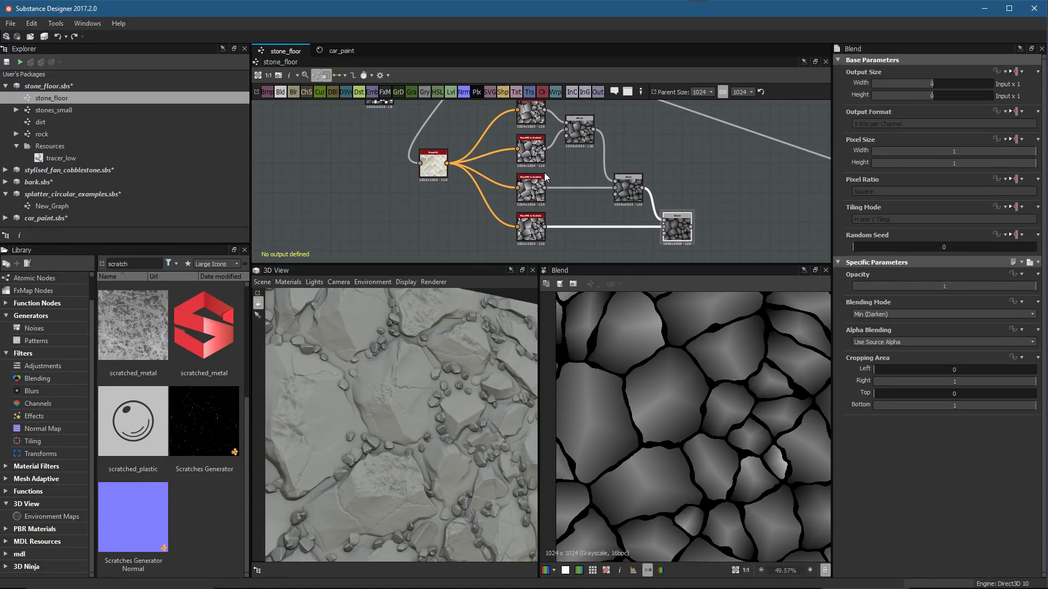
# Display the fourth Flood Fill to Gradient node and collapse its Base Parameters and Attributes to focus on the instance parameters
pyautogui.moveTo(532, 220); pyautogui.dragTo(533, 178, button='middle')
pyautogui.scroll(5, 533, 177)
pyautogui.doubleClick(539, 192)
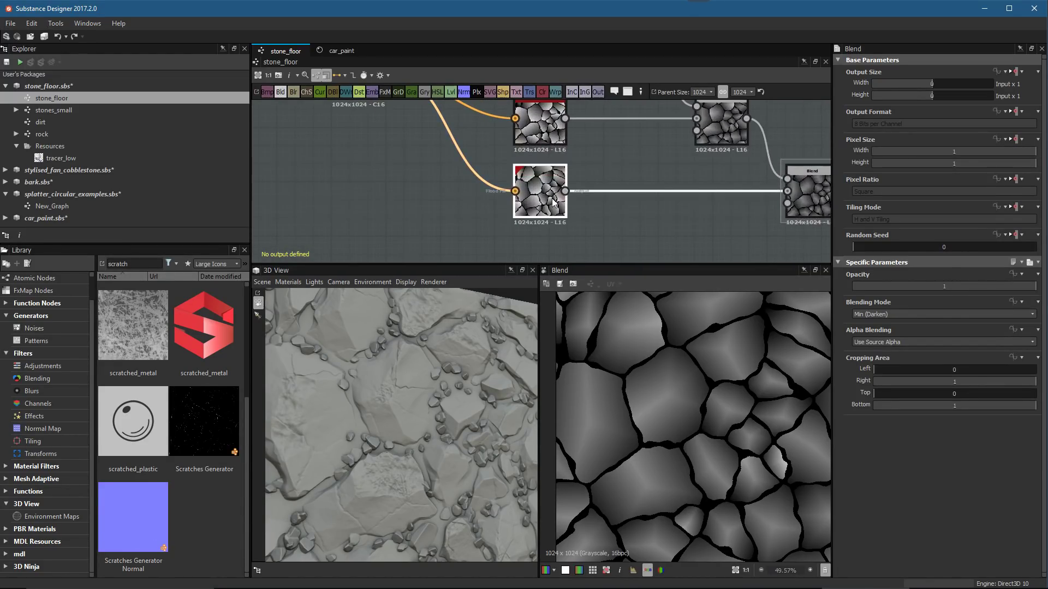
pyautogui.moveTo(635, 230); pyautogui.dragTo(634, 195, button='middle')
pyautogui.scroll(1, 634, 195)
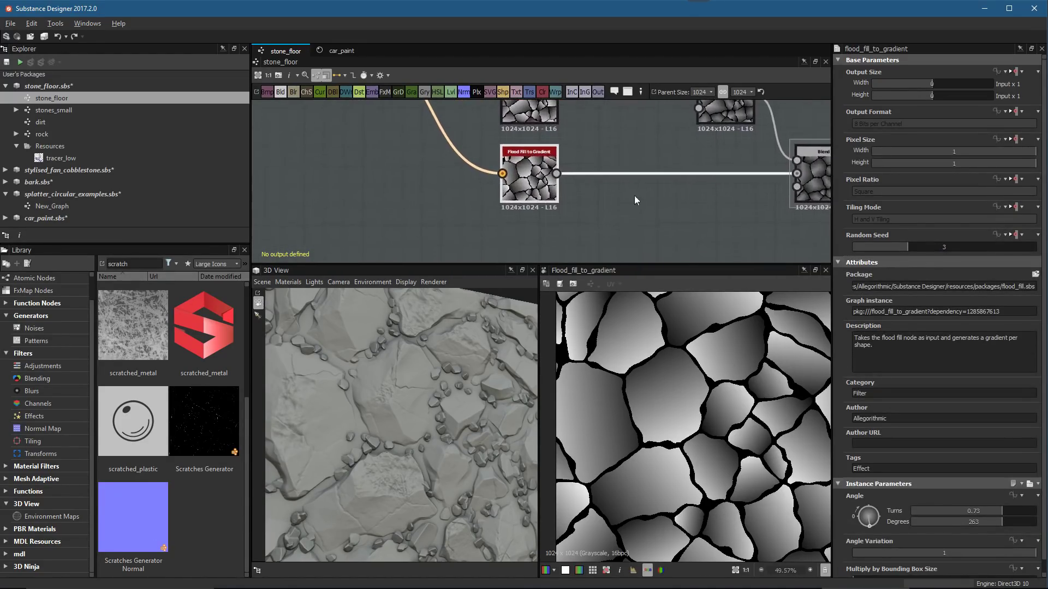
pyautogui.click(839, 61)
pyautogui.click(841, 72)
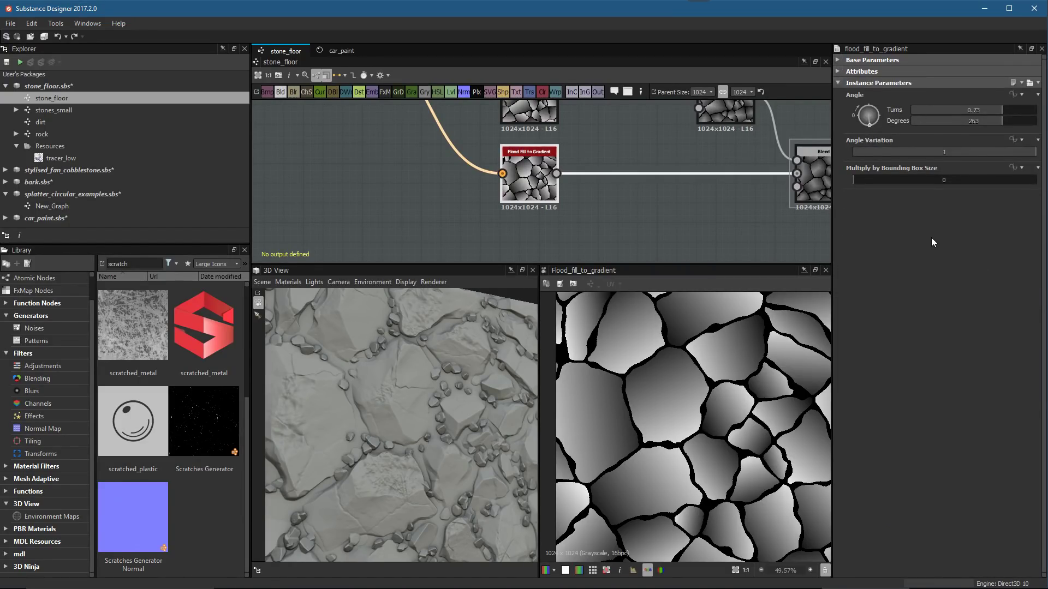
# Examine how the fourth gradient runs from dark to light across the large stones compared with the small ones
pyautogui.scroll(2, 614, 179)
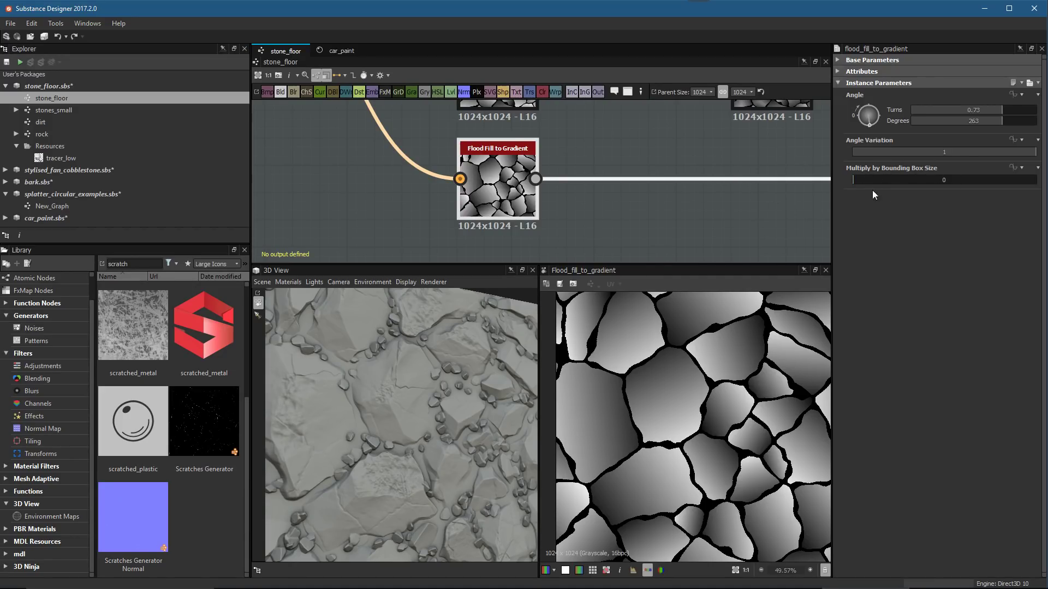
pyautogui.scroll(4, 683, 404)
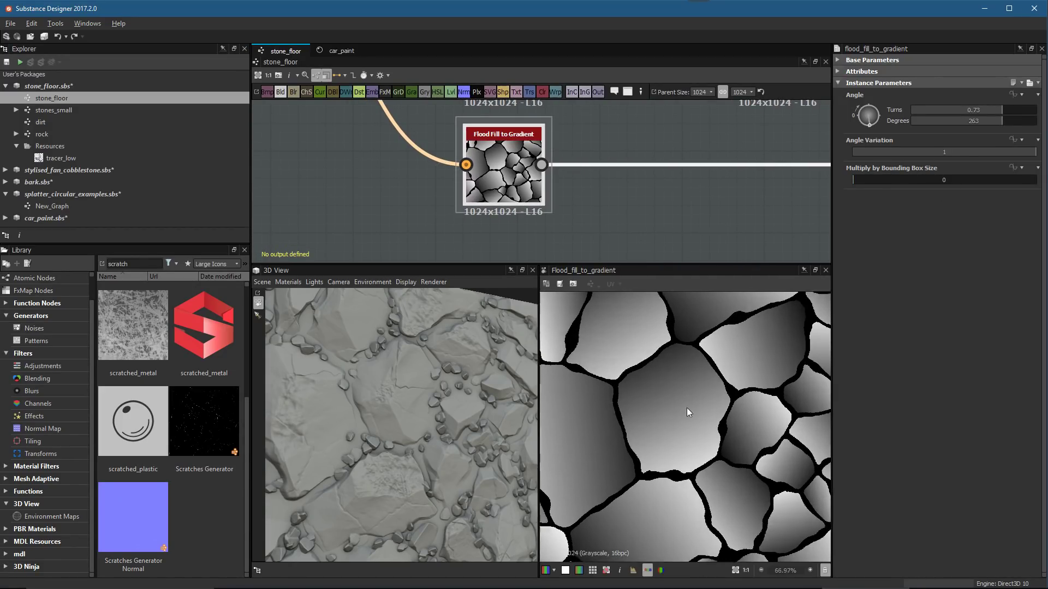
pyautogui.scroll(-4, 700, 373)
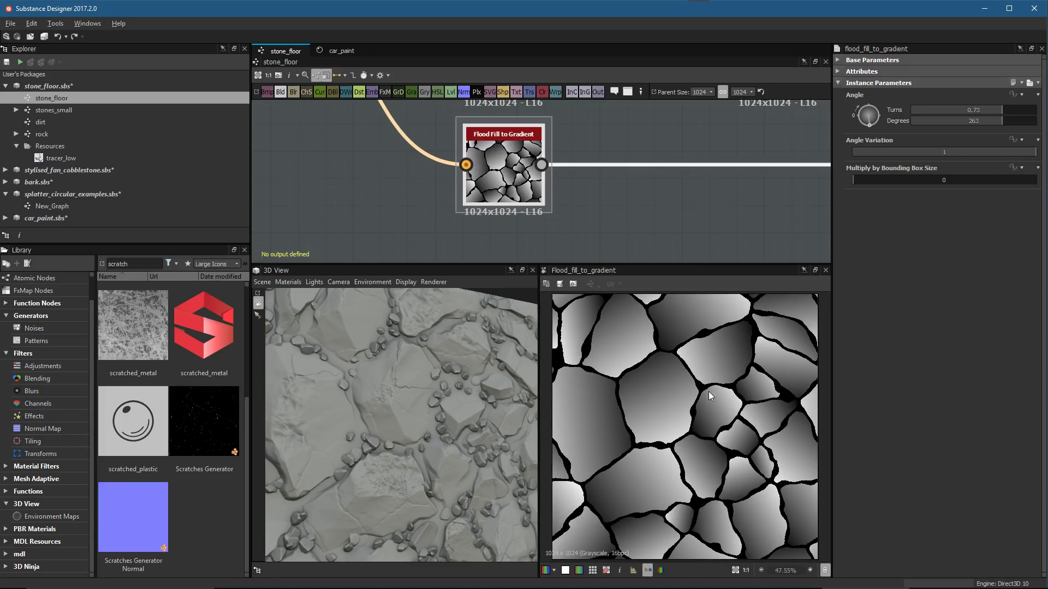
pyautogui.scroll(1, 673, 375)
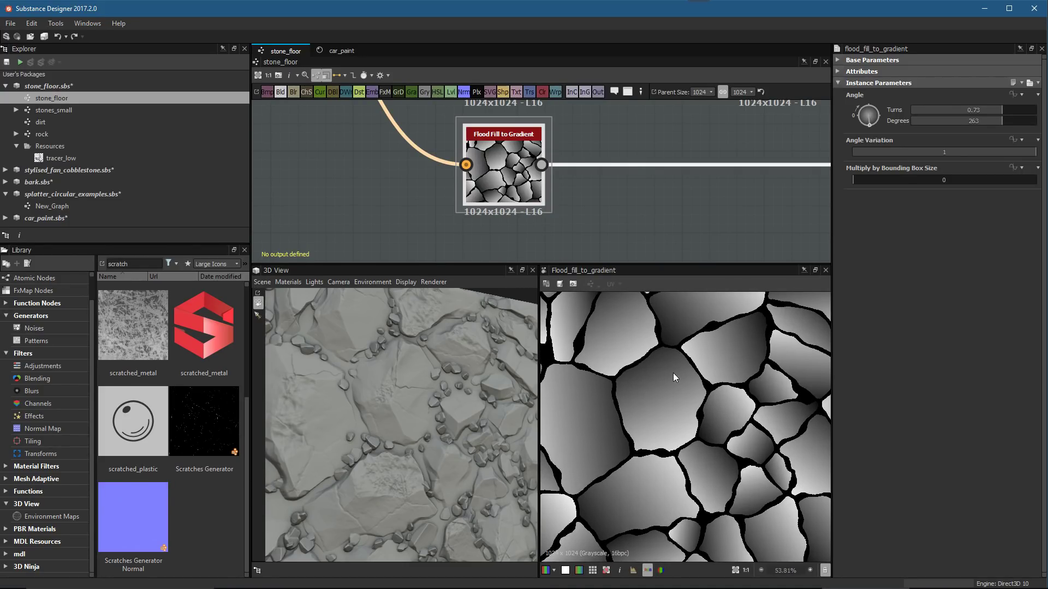
pyautogui.scroll(3, 665, 437)
pyautogui.moveTo(661, 472); pyautogui.dragTo(742, 371, button='middle')
pyautogui.scroll(4, 688, 386)
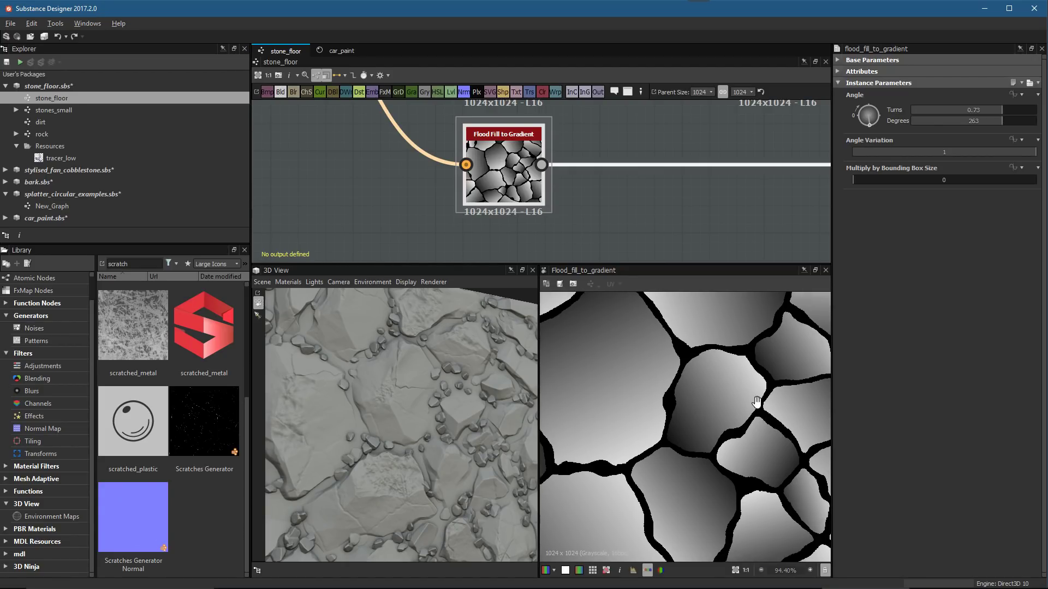
pyautogui.scroll(-6, 660, 388)
pyautogui.scroll(2, 726, 393)
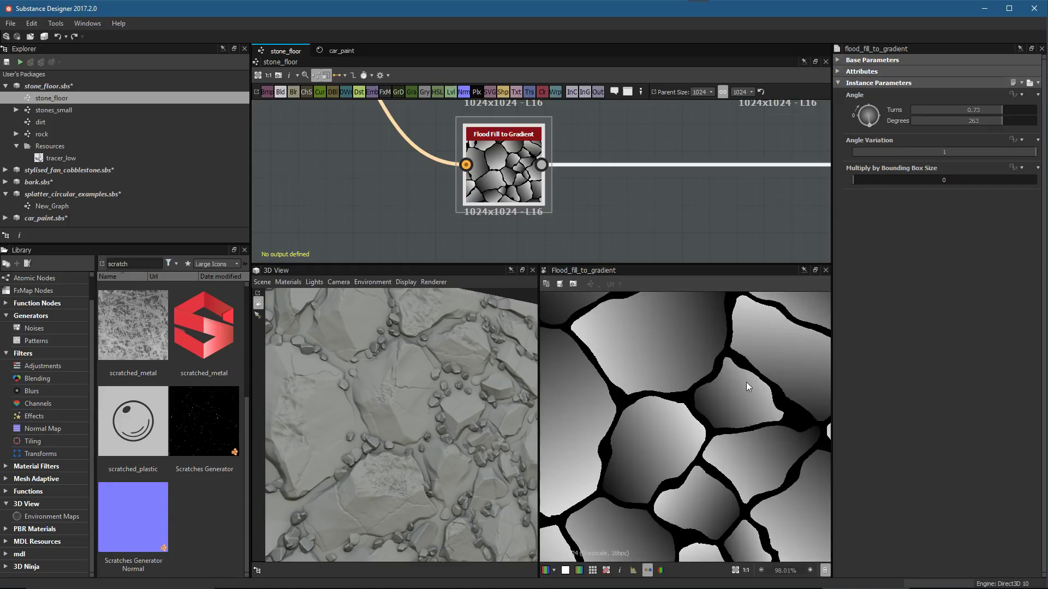
pyautogui.press('f')
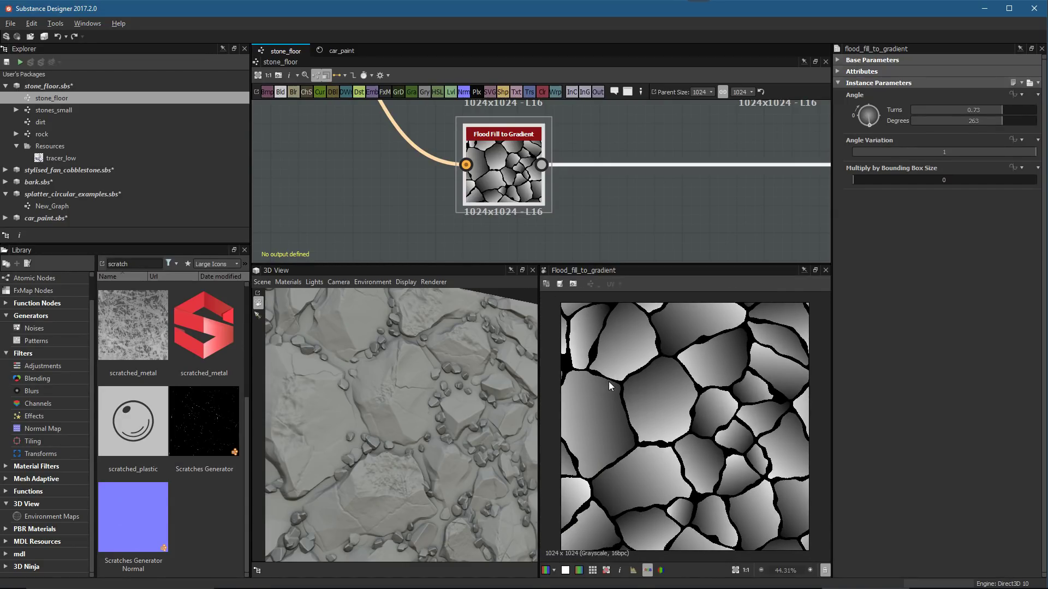
pyautogui.scroll(2, 670, 437)
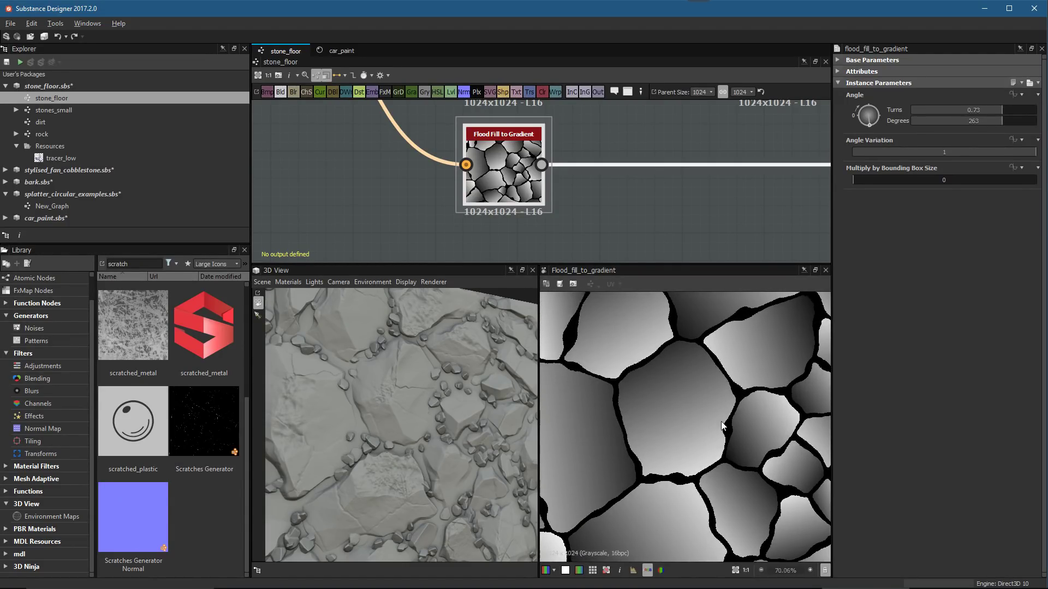
pyautogui.scroll(-2, 696, 411)
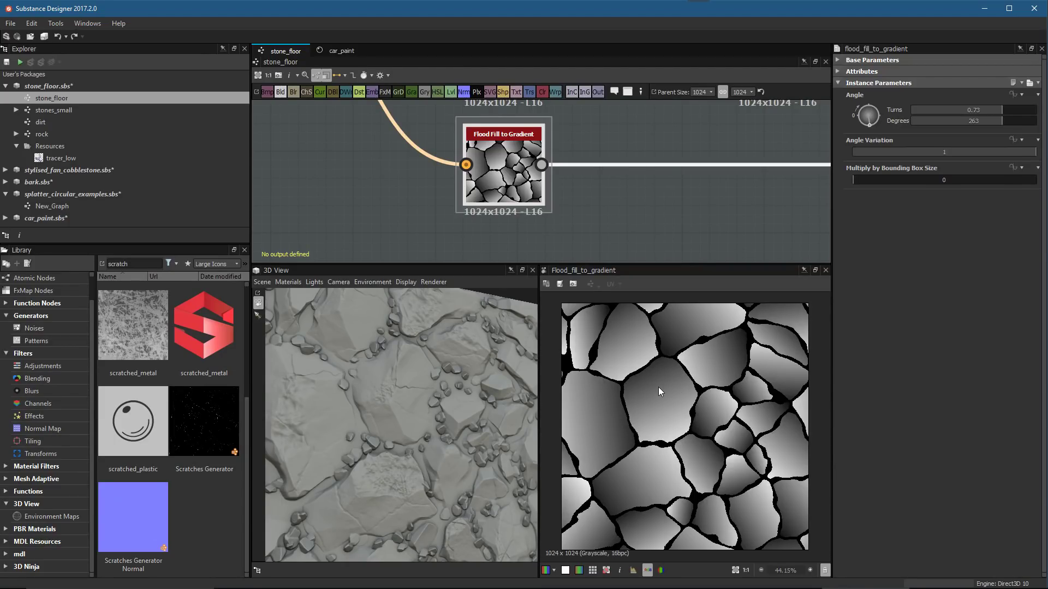
pyautogui.scroll(2, 660, 396)
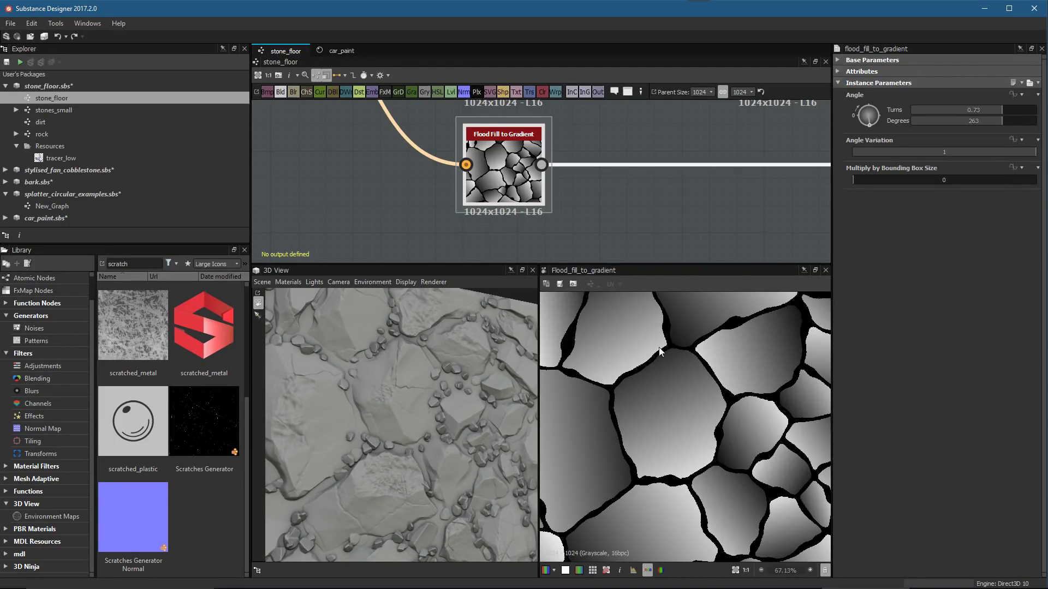
pyautogui.scroll(-2, 696, 420)
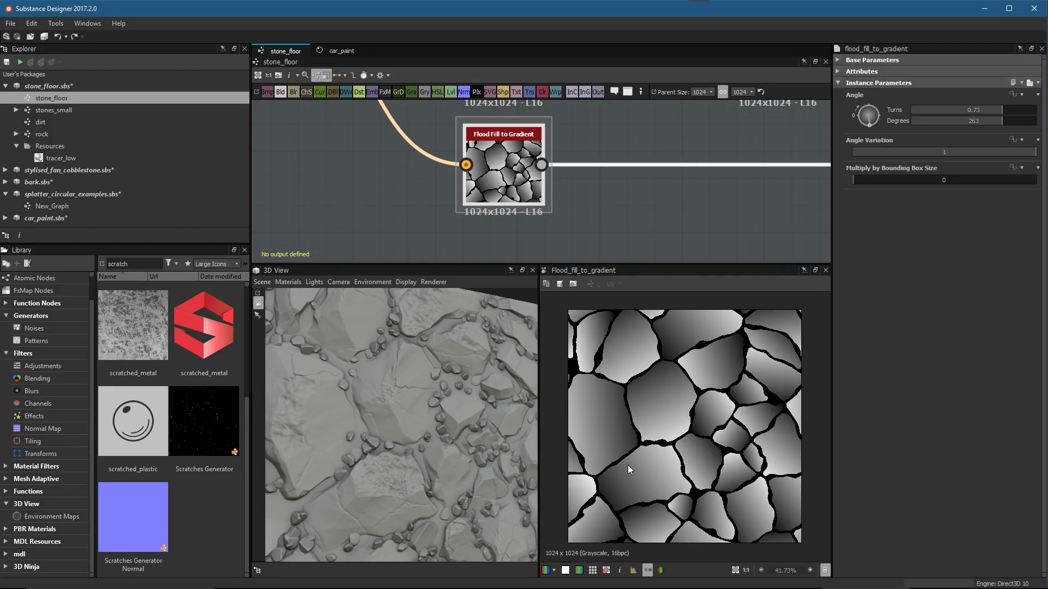
pyautogui.scroll(1, 628, 465)
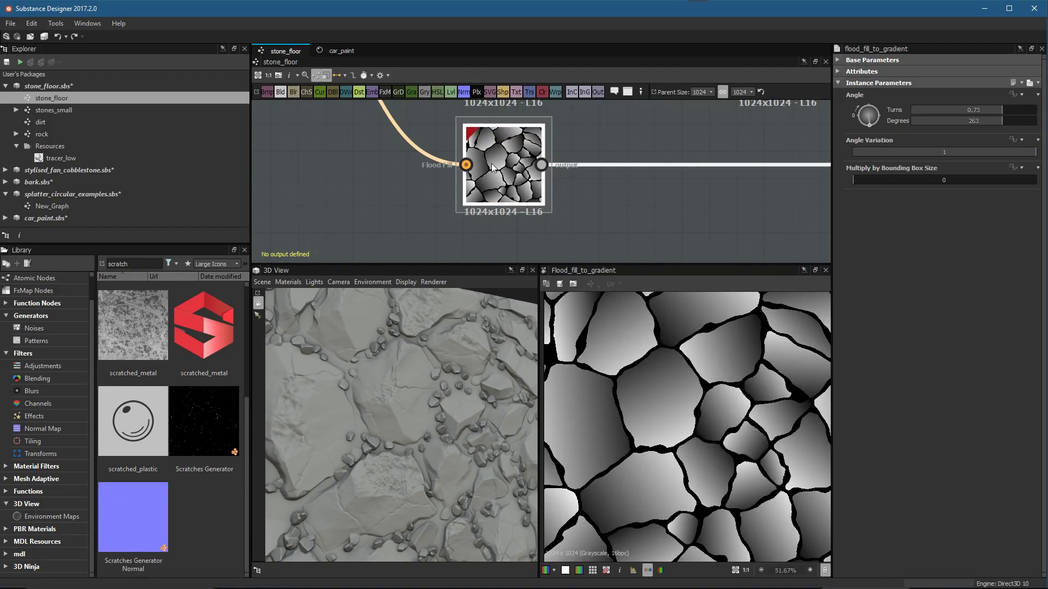
pyautogui.moveTo(813, 407); pyautogui.dragTo(741, 390, button='middle')
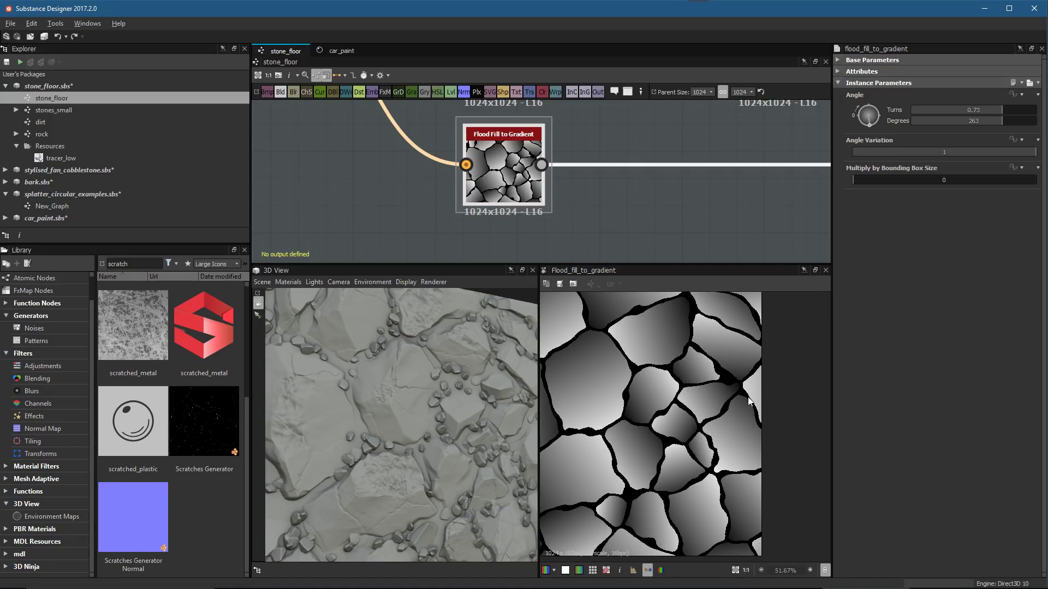
pyautogui.scroll(3, 632, 401)
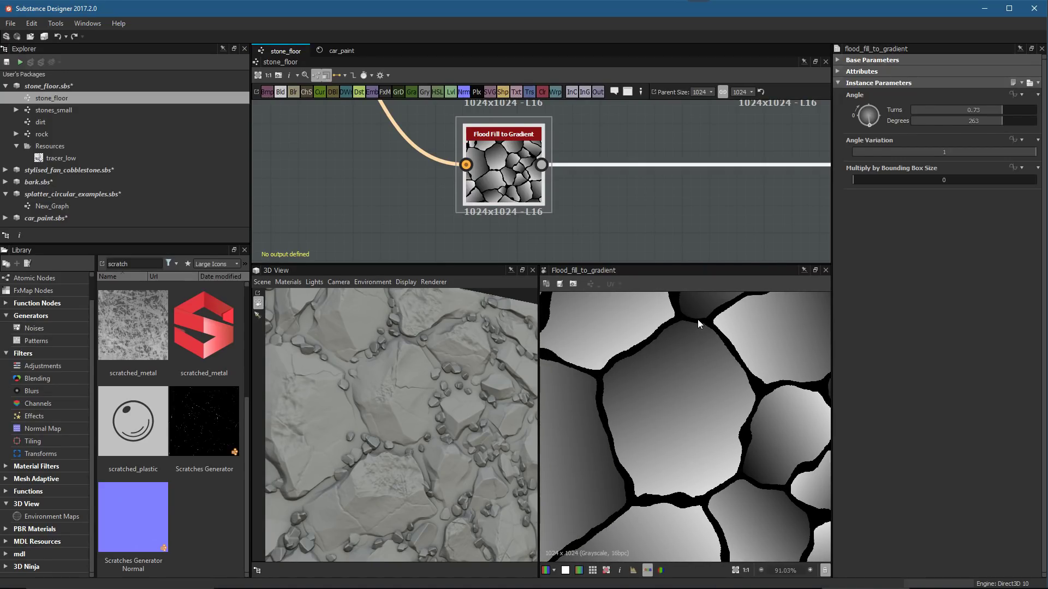
pyautogui.scroll(1, 694, 357)
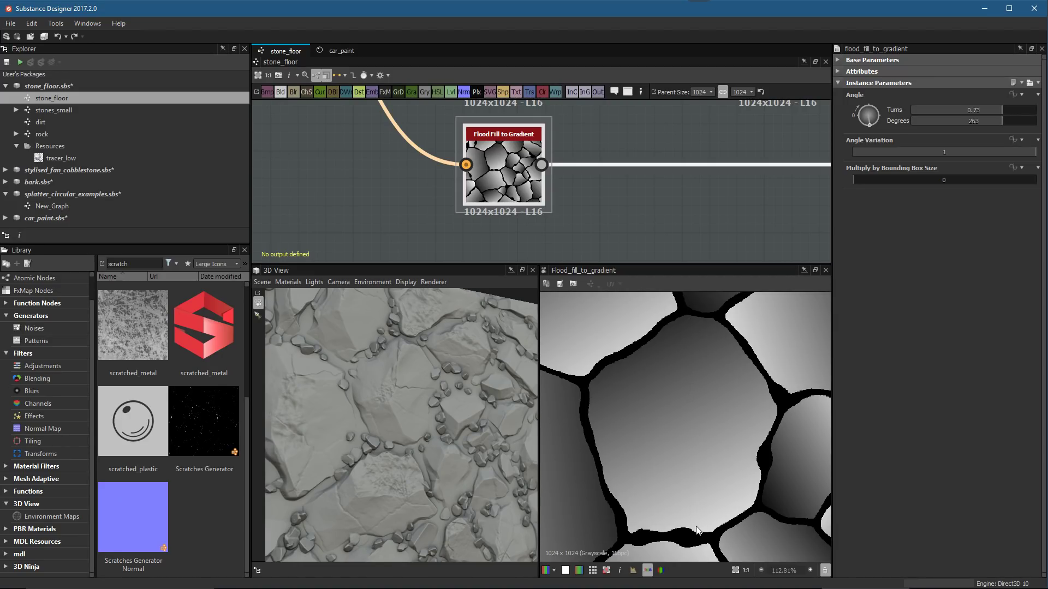
pyautogui.scroll(-3, 770, 489)
pyautogui.moveTo(777, 472); pyautogui.dragTo(681, 405, button='middle')
pyautogui.scroll(-1, 702, 480)
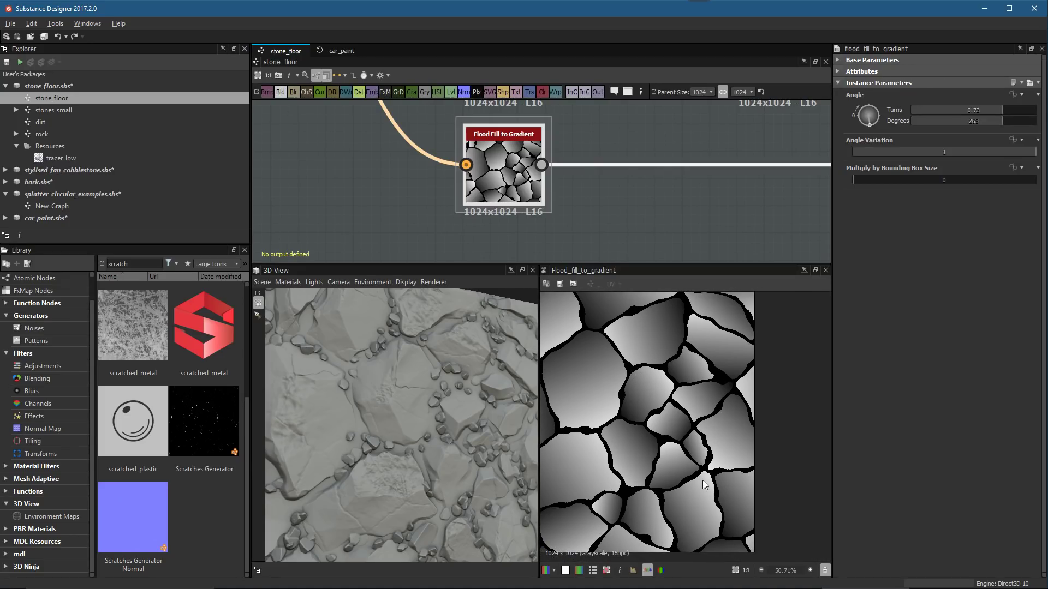
pyautogui.scroll(4, 633, 376)
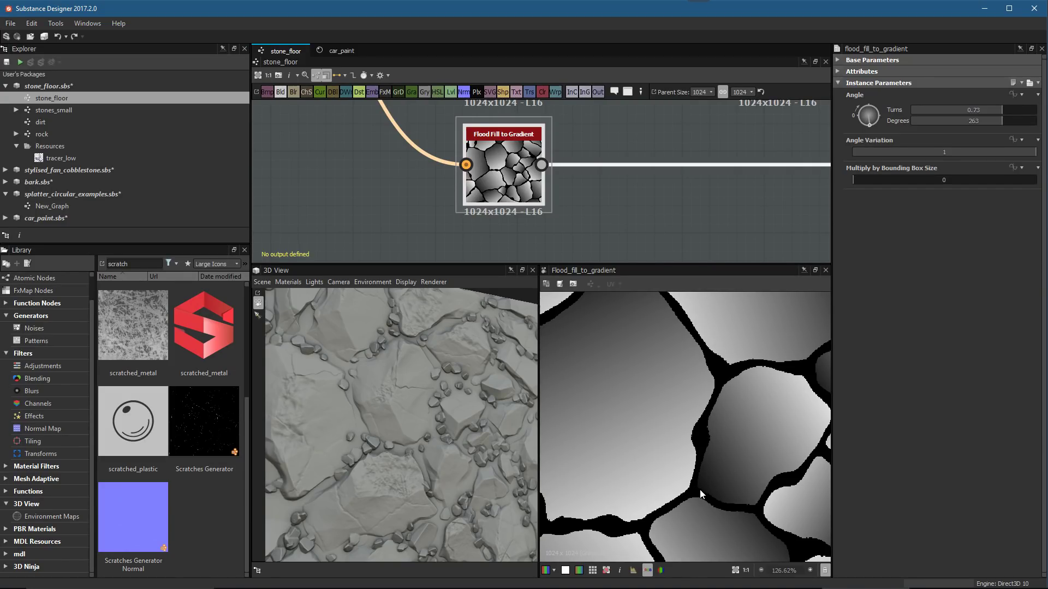
# Set the fourth gradient's Multiply by Bounding Box Size to 1
pyautogui.scroll(-1, 734, 423)
pyautogui.scroll(-1, 732, 418)
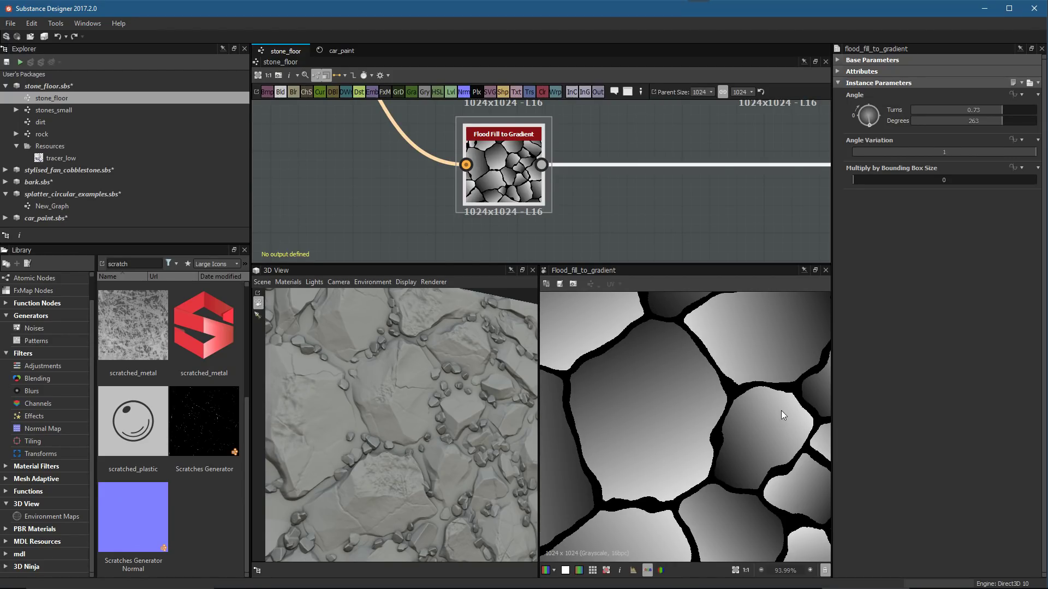
pyautogui.press('f')
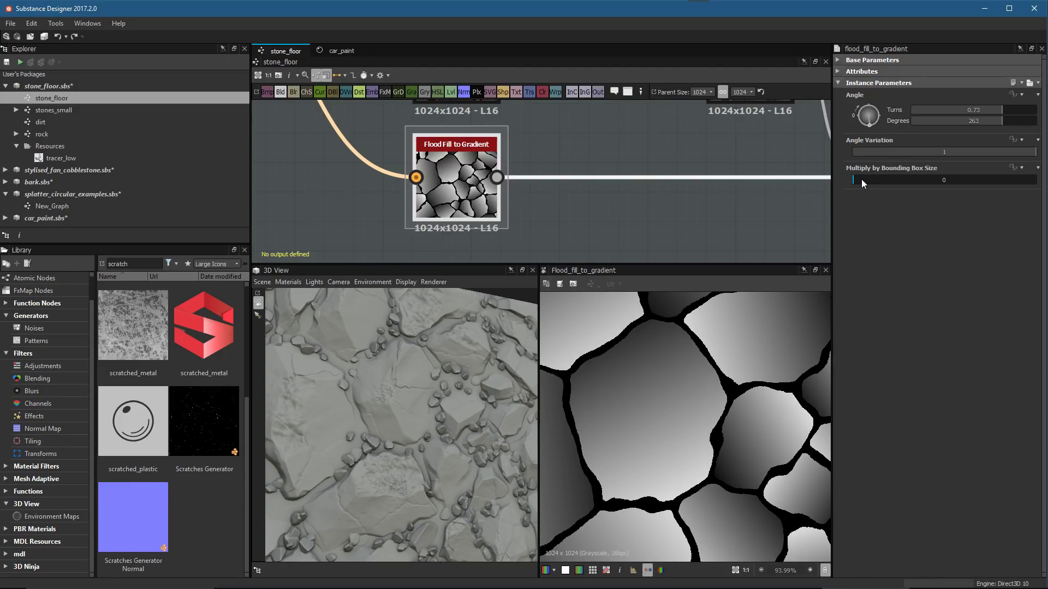
pyautogui.moveTo(861, 179); pyautogui.dragTo(958, 188)
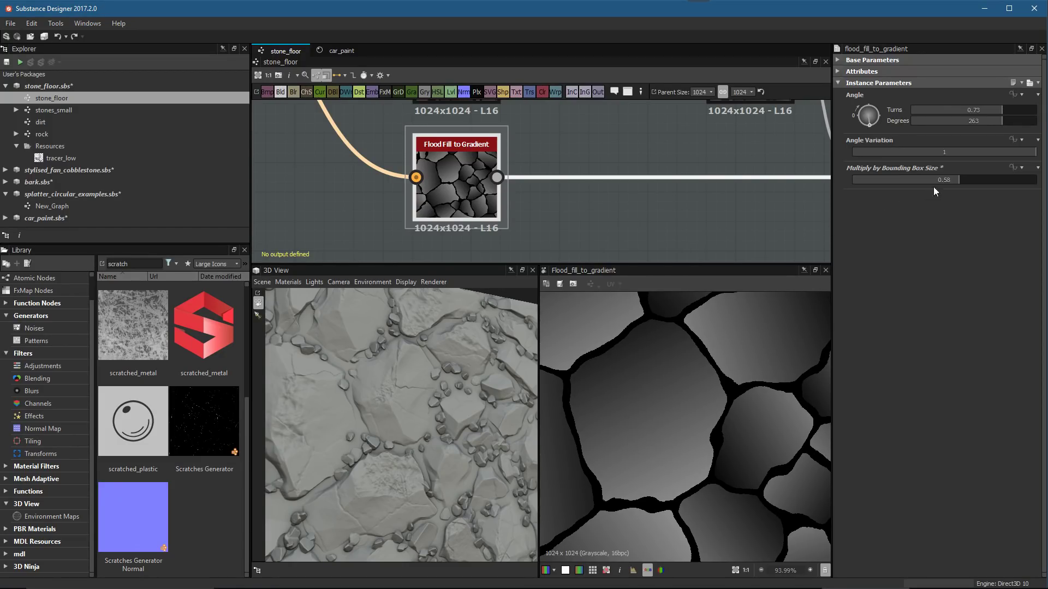
pyautogui.hotkey('ctrl', 'z')
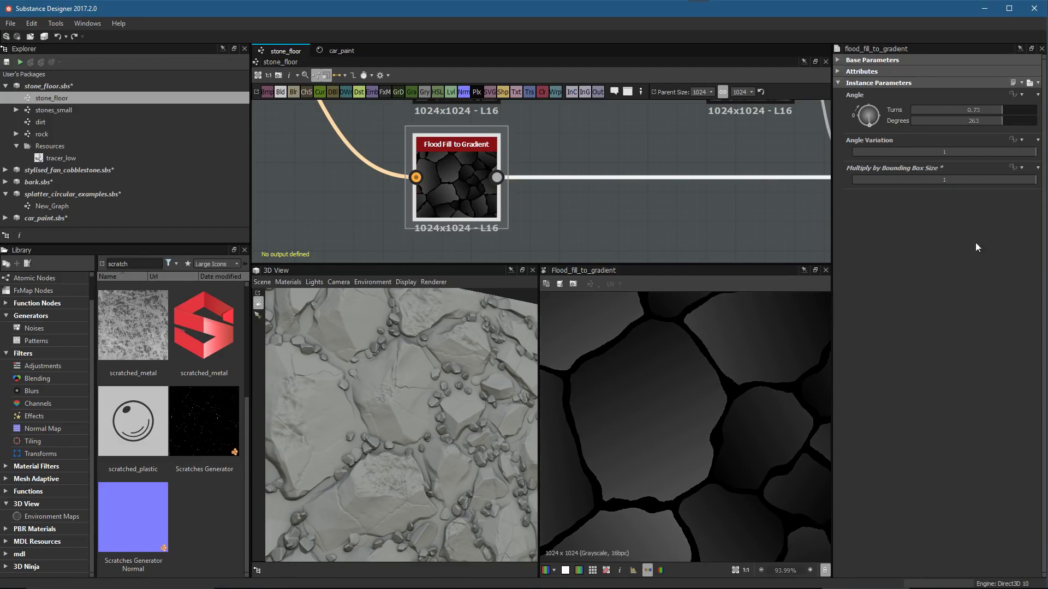
# Enlarge the 2D view and compare how the size-scaled gradient shades the large stones and the small ones
pyautogui.scroll(2, 721, 476)
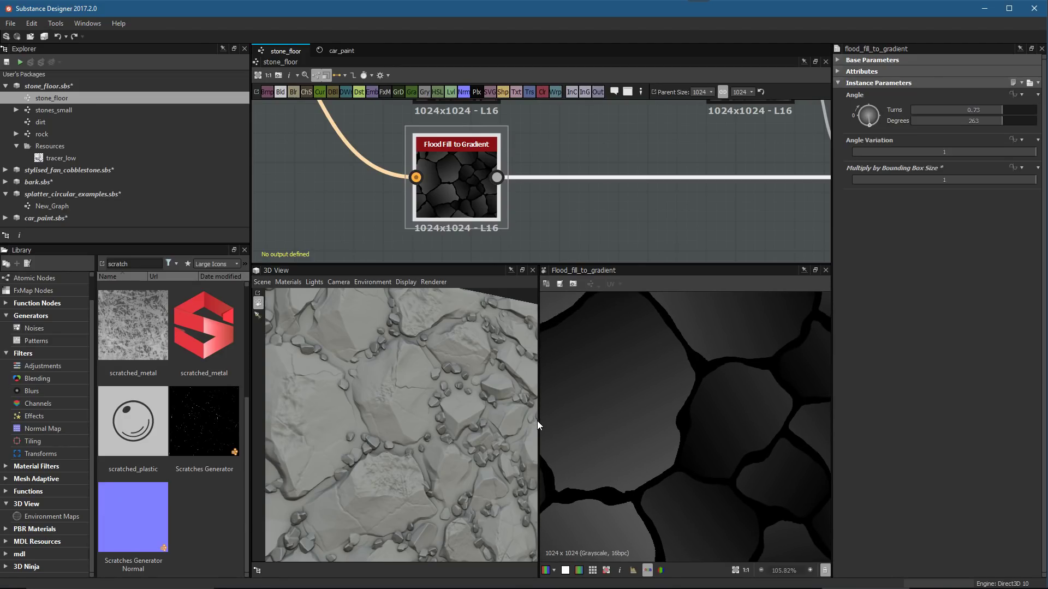
pyautogui.moveTo(537, 421); pyautogui.dragTo(423, 425)
pyautogui.scroll(2, 529, 431)
pyautogui.moveTo(529, 432); pyautogui.dragTo(607, 466, button='middle')
pyautogui.scroll(-1, 609, 462)
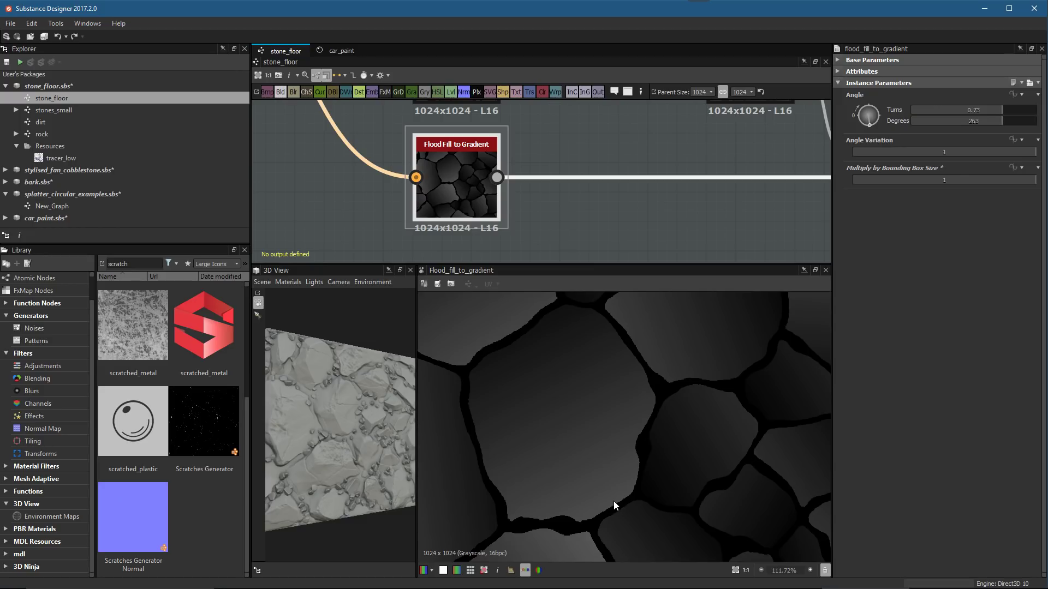
pyautogui.scroll(2, 634, 511)
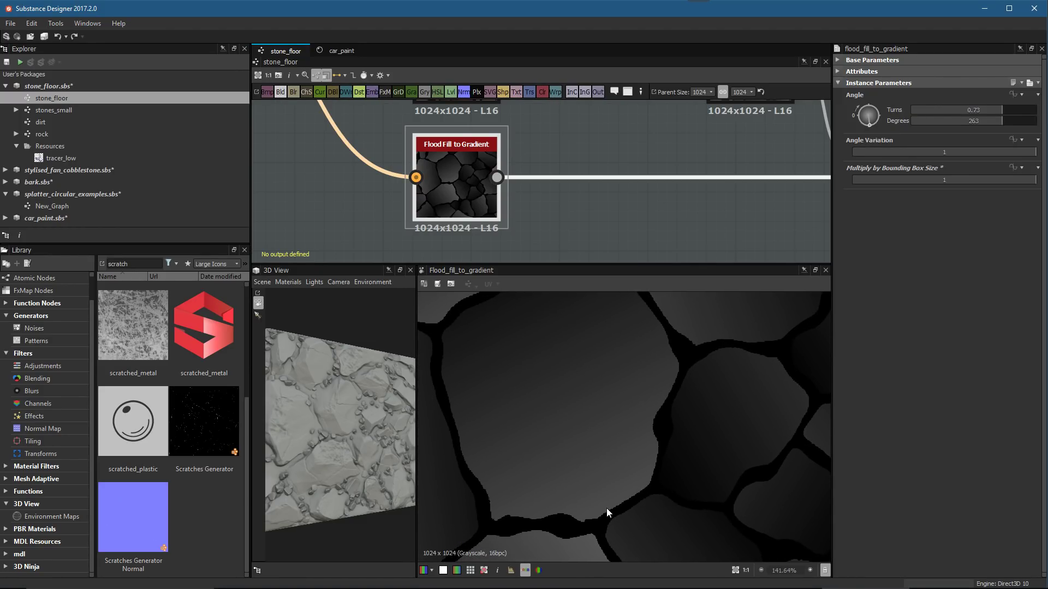
pyautogui.moveTo(709, 407); pyautogui.dragTo(711, 401, button='middle')
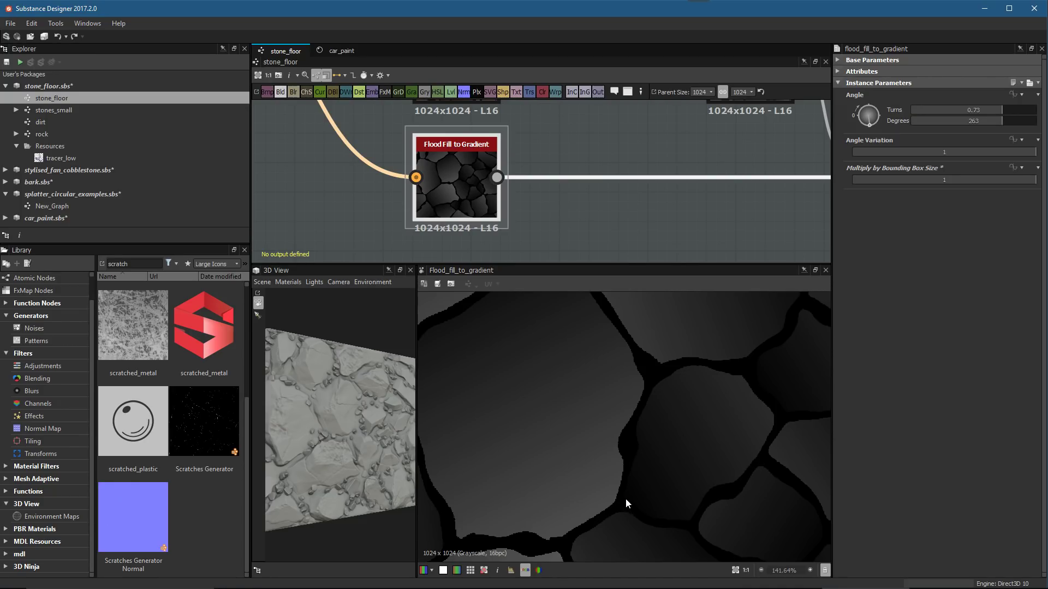
pyautogui.scroll(-2, 683, 496)
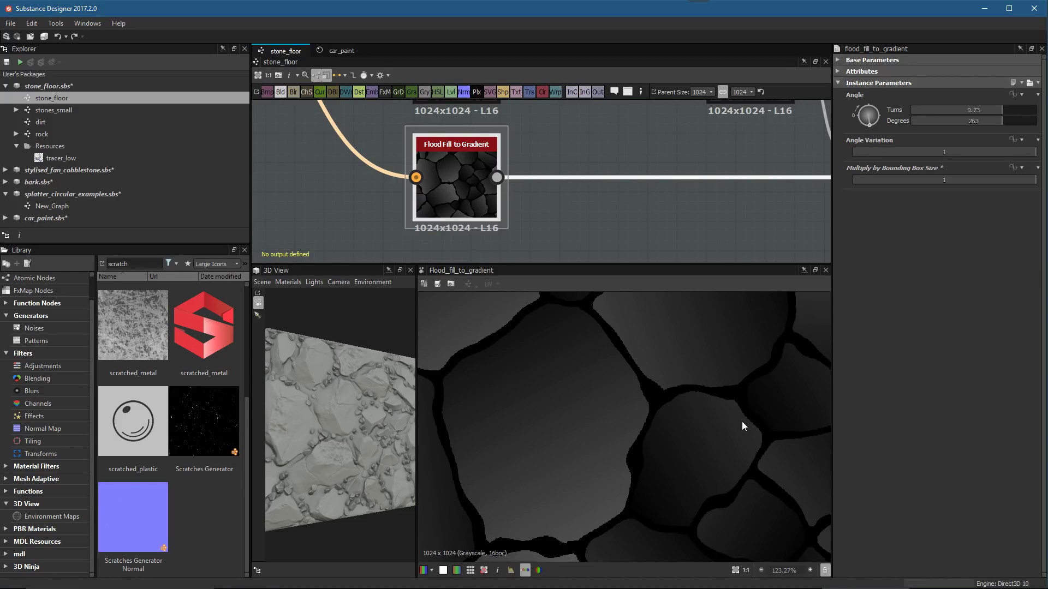
pyautogui.scroll(2, 754, 436)
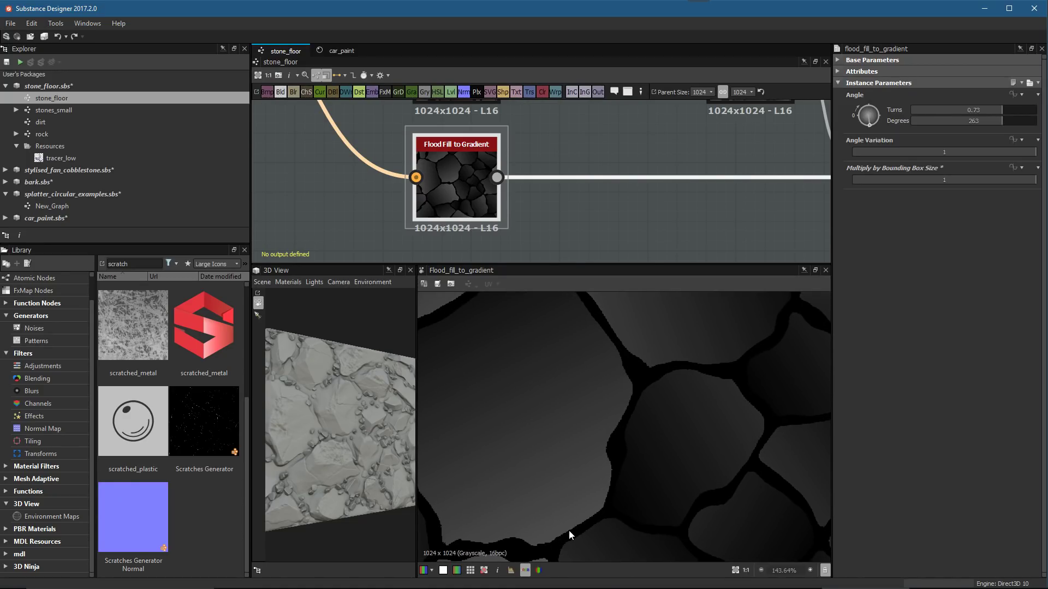
pyautogui.press('f')
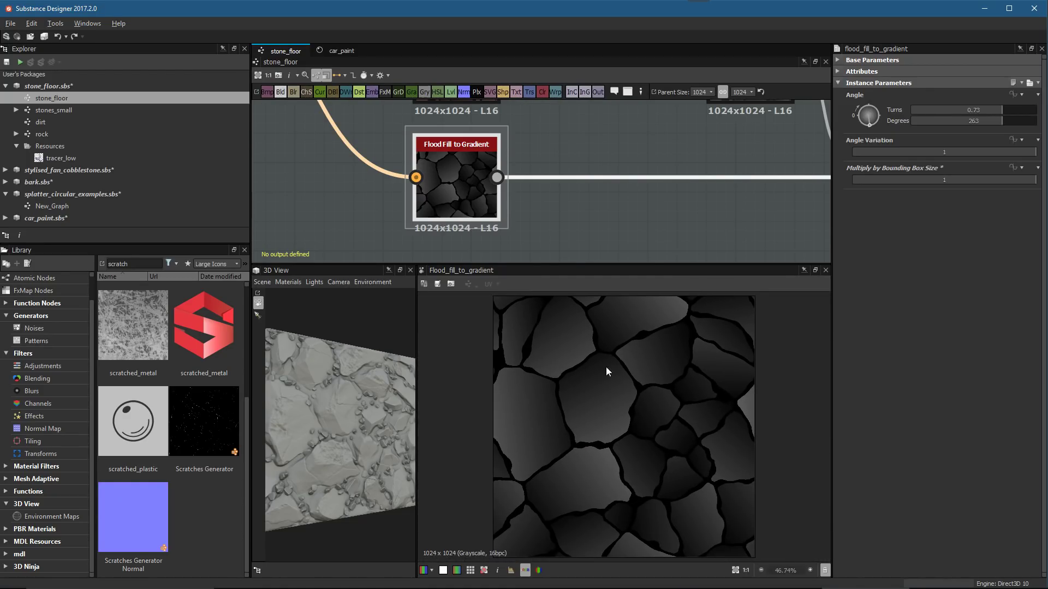
# Display the result of the last Blend node with the size-scaled fourth gradient feeding it
pyautogui.scroll(-3, 637, 185)
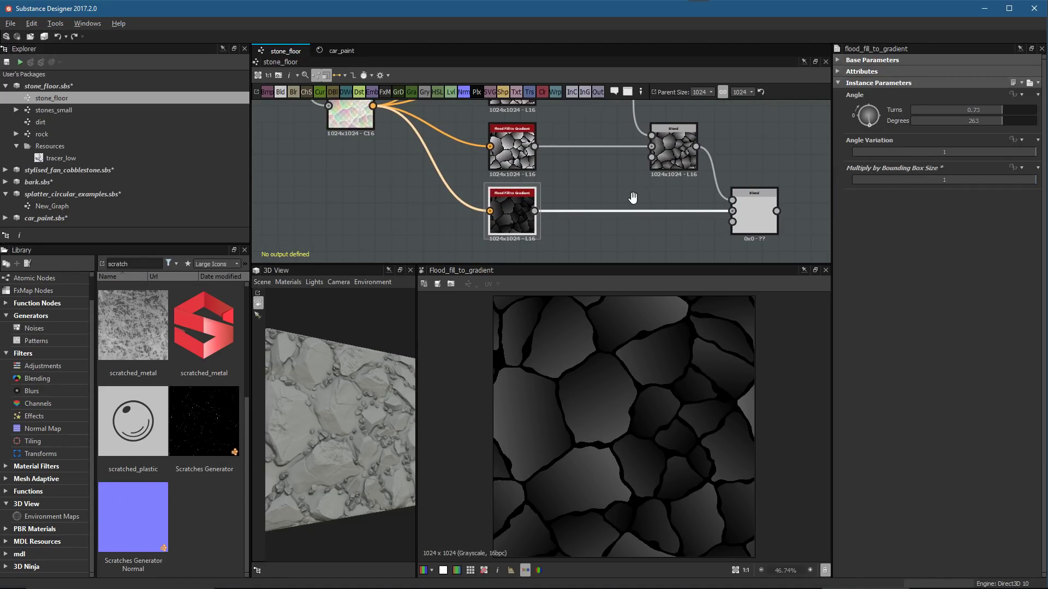
pyautogui.moveTo(638, 197); pyautogui.dragTo(588, 223, button='middle')
pyautogui.scroll(2, 587, 224)
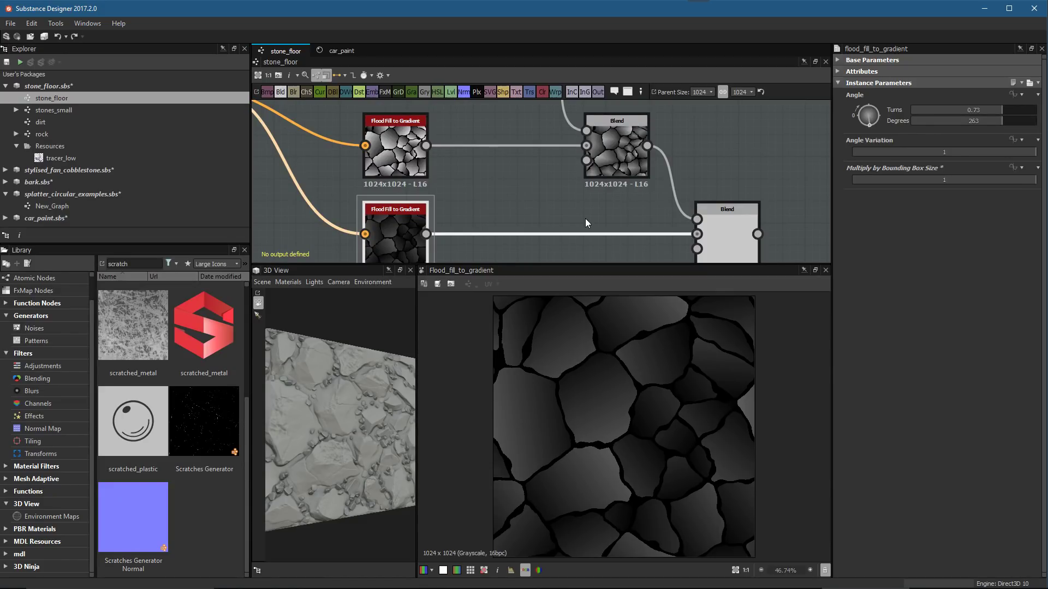
pyautogui.doubleClick(743, 225)
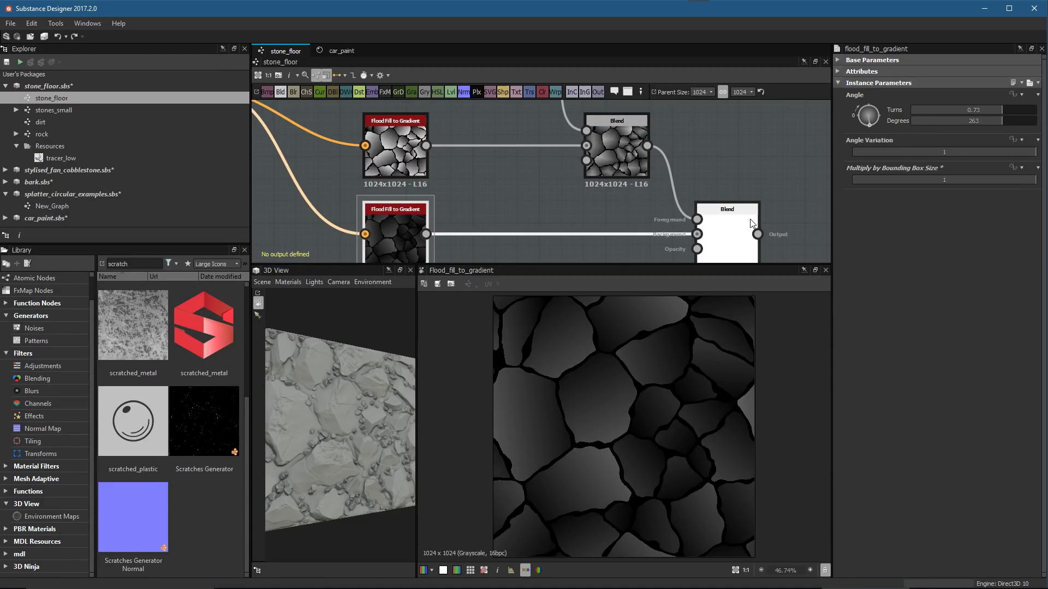
pyautogui.moveTo(554, 236); pyautogui.dragTo(609, 213, button='middle')
pyautogui.scroll(-2, 589, 240)
pyautogui.scroll(1, 609, 228)
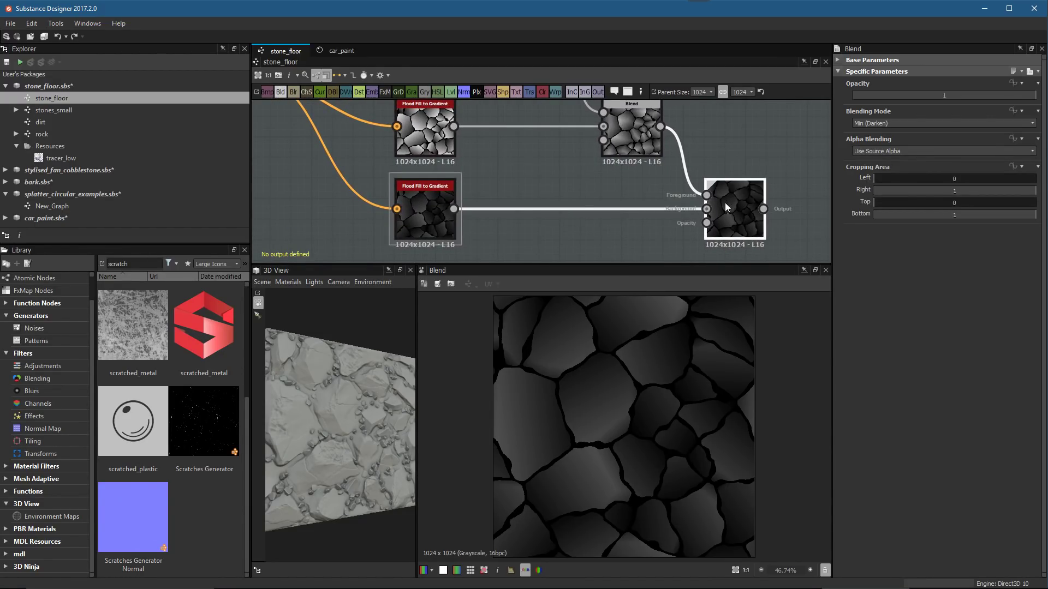
# With the final Blend displayed, set the fourth gradient's Multiply by Bounding Box Size to 0.46 and its Angle to 0.5 turns
pyautogui.click(430, 211)
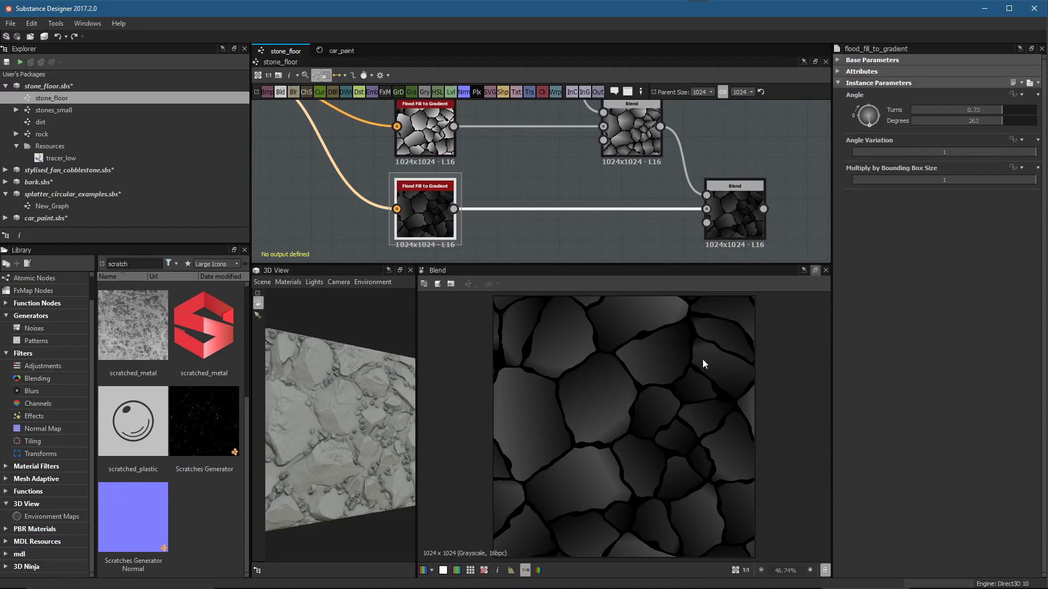
pyautogui.scroll(2, 604, 462)
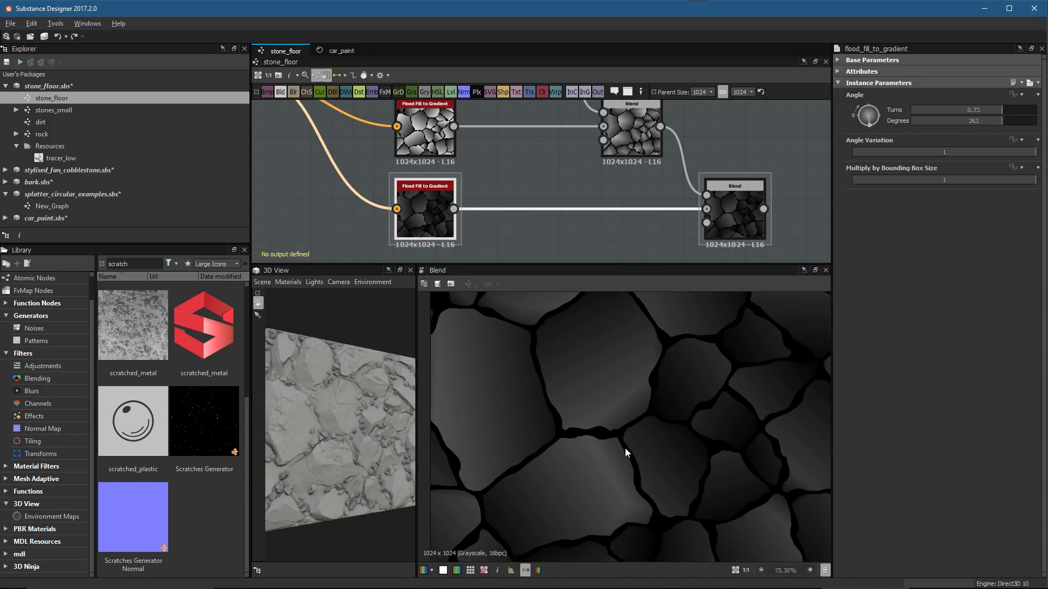
pyautogui.scroll(3, 624, 442)
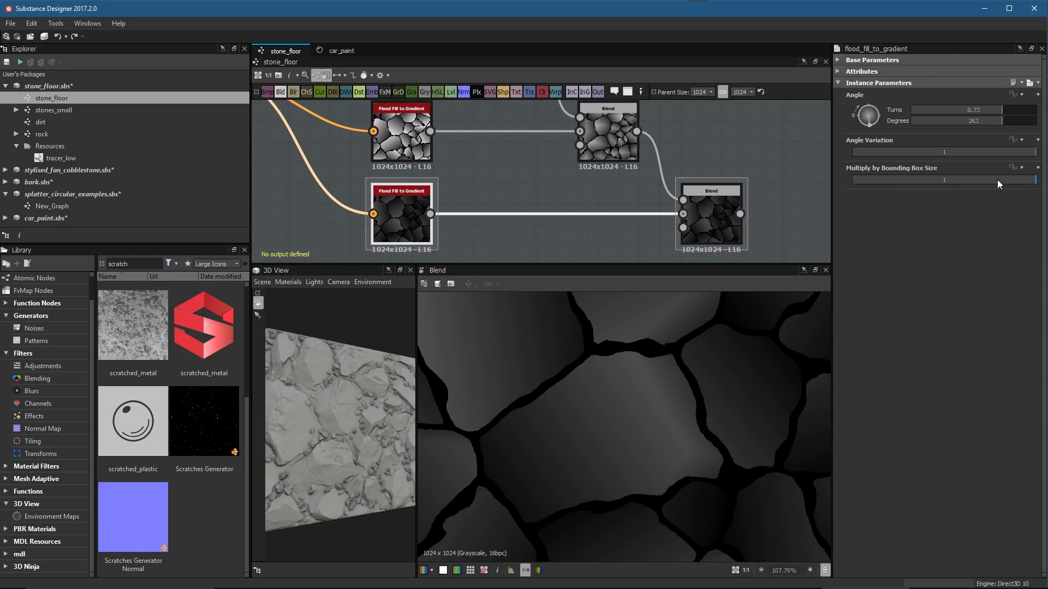
pyautogui.moveTo(1021, 182); pyautogui.dragTo(937, 188)
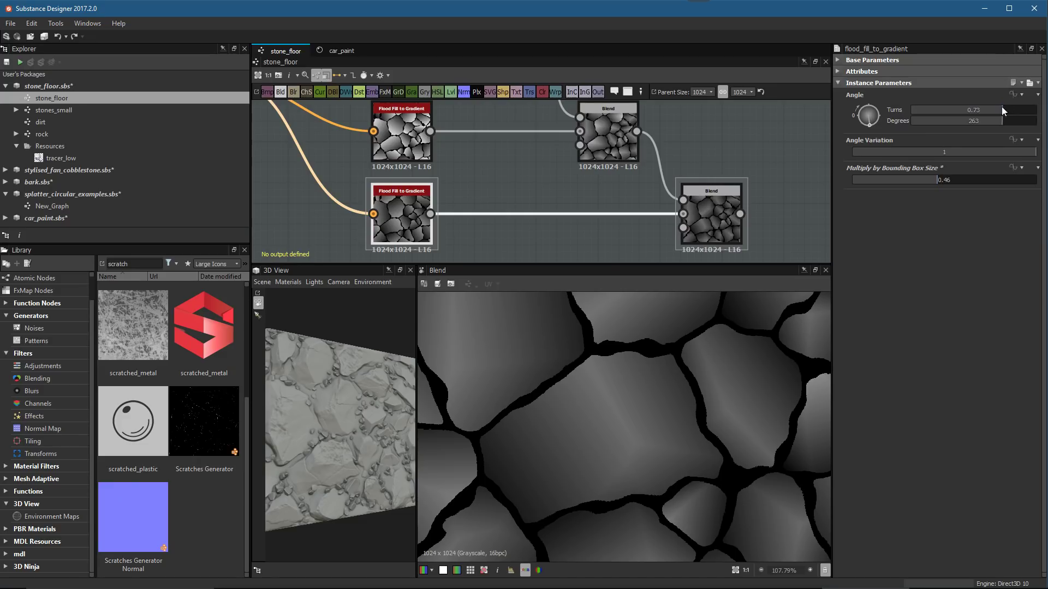
pyautogui.moveTo(970, 114)
pyautogui.mouseDown()
pyautogui.moveTo(984, 112)
pyautogui.moveTo(959, 117)
pyautogui.moveTo(973, 117)
pyautogui.mouseUp()
# Raise the third Flood Fill to Gradient node's Multiply by Bounding Box Size and lower its Angle
pyautogui.scroll(-3, 525, 169)
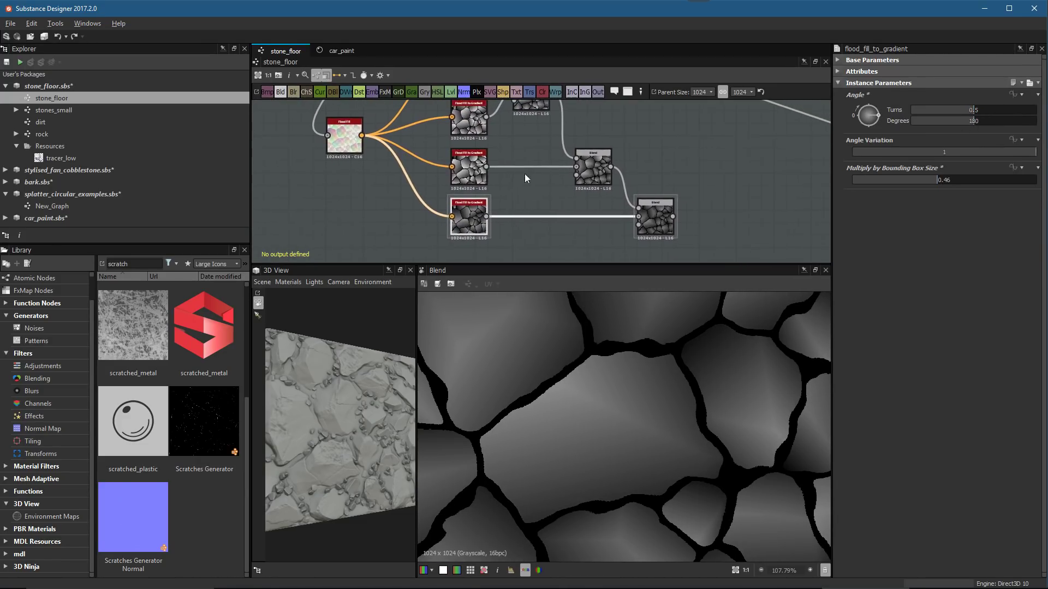
pyautogui.click(474, 166)
pyautogui.moveTo(906, 180); pyautogui.dragTo(973, 180)
pyautogui.moveTo(999, 109); pyautogui.dragTo(952, 117)
# Set the second Flood Fill to Gradient node's Multiply by Bounding Box Size to 0.73
pyautogui.click(482, 124)
pyautogui.moveTo(892, 182); pyautogui.dragTo(987, 184)
pyautogui.scroll(-5, 631, 406)
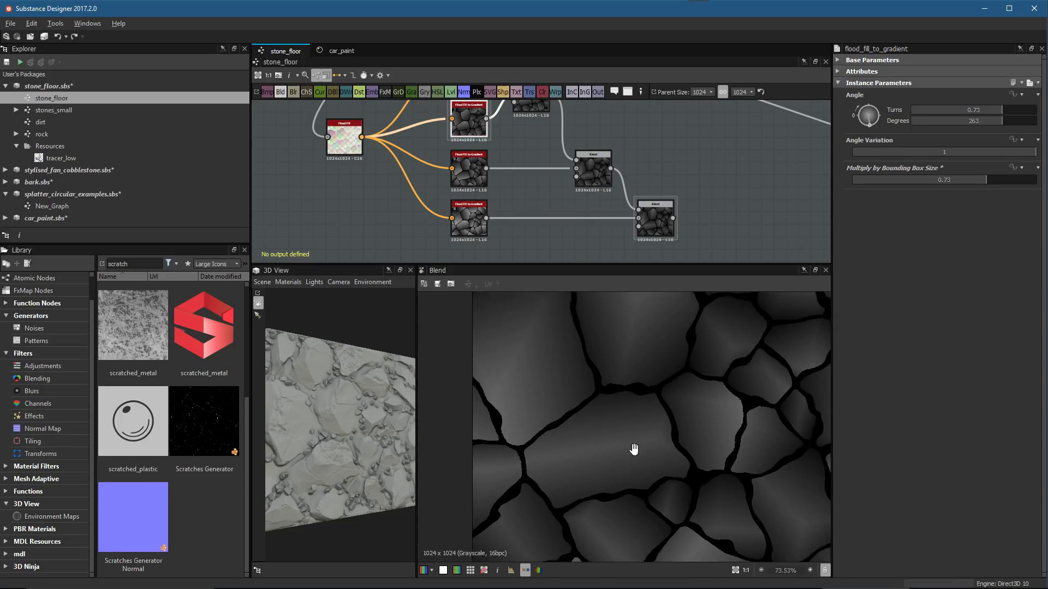
pyautogui.moveTo(657, 443); pyautogui.dragTo(642, 440, button='middle')
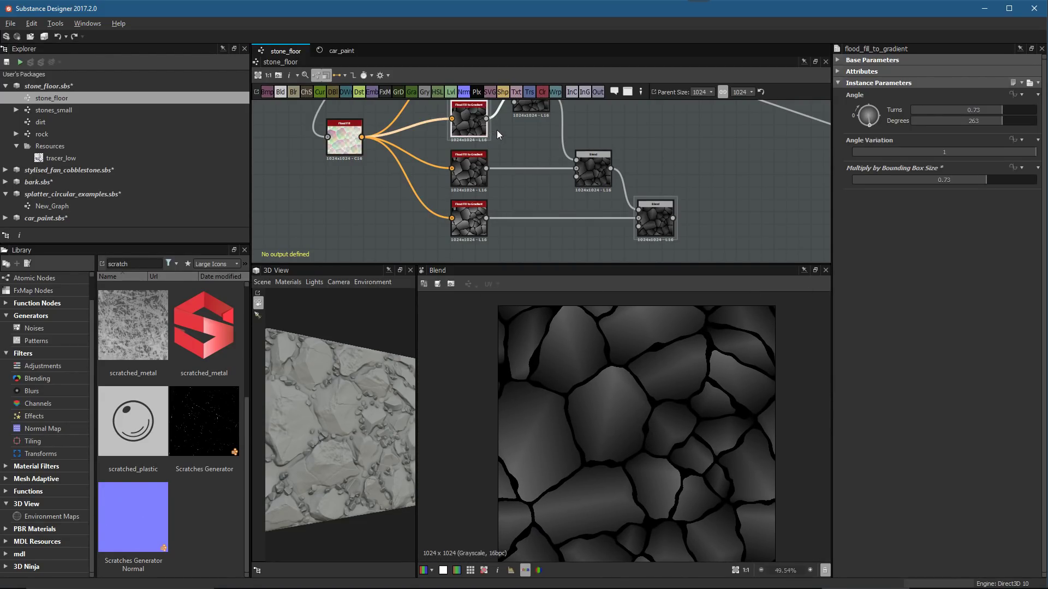
# Try 0.07 for the first gradient's Multiply by Bounding Box Size, and settle on 0.82 while checking the blended stones
pyautogui.moveTo(497, 129); pyautogui.dragTo(501, 184, button='middle')
pyautogui.click(479, 133)
pyautogui.moveTo(895, 183); pyautogui.dragTo(866, 187)
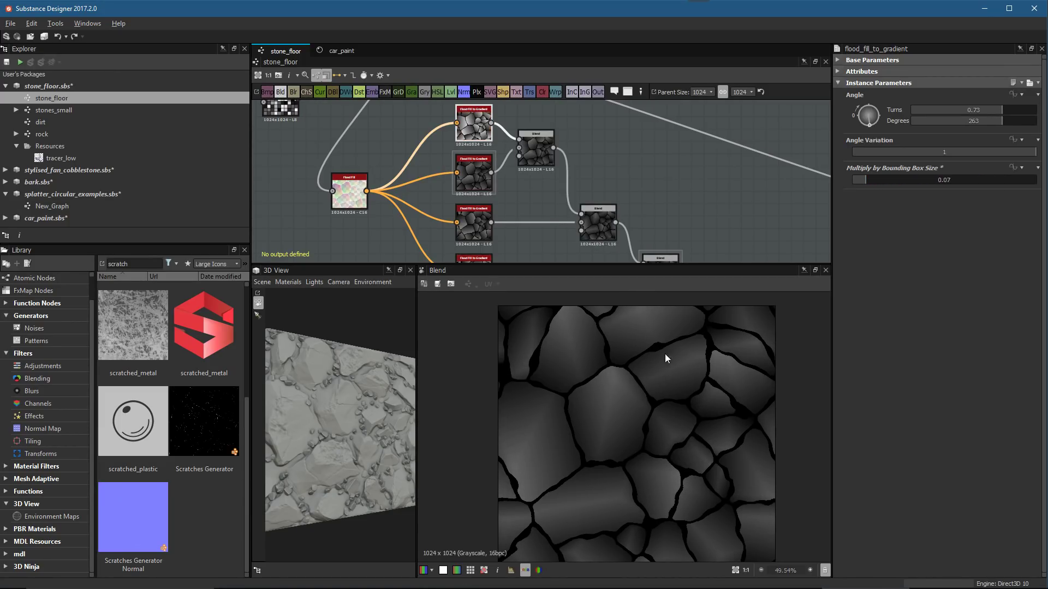
pyautogui.scroll(4, 674, 377)
pyautogui.scroll(2, 647, 389)
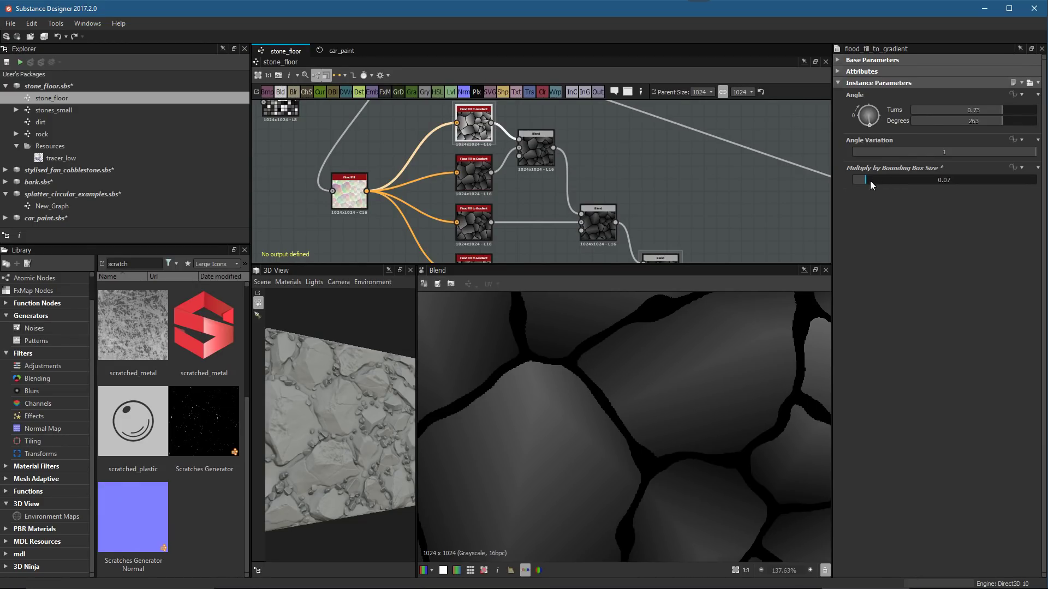
pyautogui.moveTo(873, 180); pyautogui.dragTo(1001, 186)
pyautogui.scroll(-3, 660, 415)
pyautogui.scroll(-3, 660, 414)
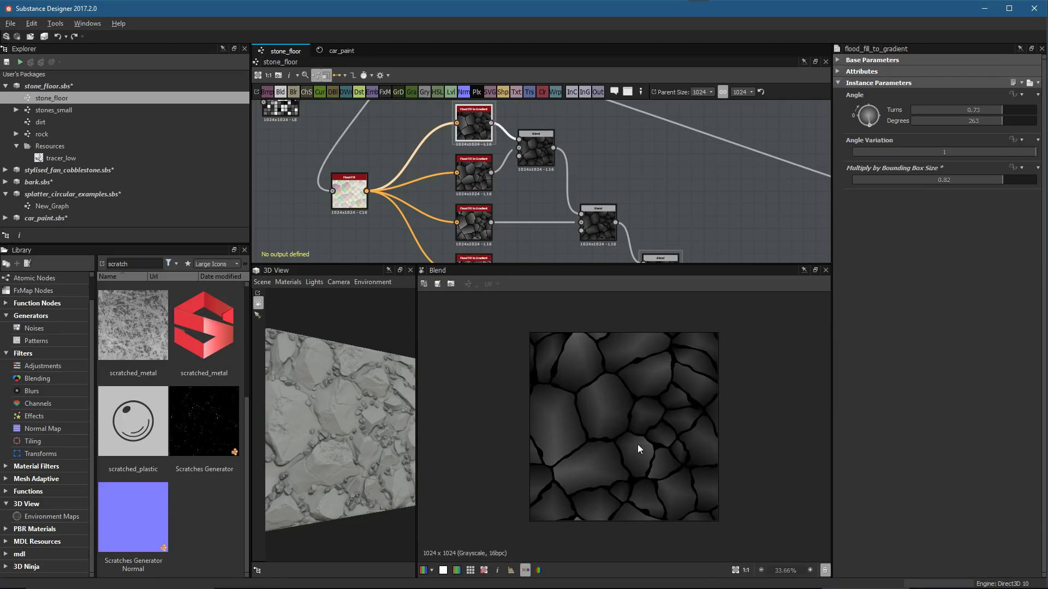
# Add a Levels node after the final Blend and place it beside that node
pyautogui.scroll(1, 638, 447)
pyautogui.moveTo(643, 223); pyautogui.dragTo(598, 172, button='middle')
pyautogui.scroll(-2, 598, 173)
pyautogui.moveTo(611, 181); pyautogui.dragTo(636, 181)
pyautogui.scroll(1, 632, 436)
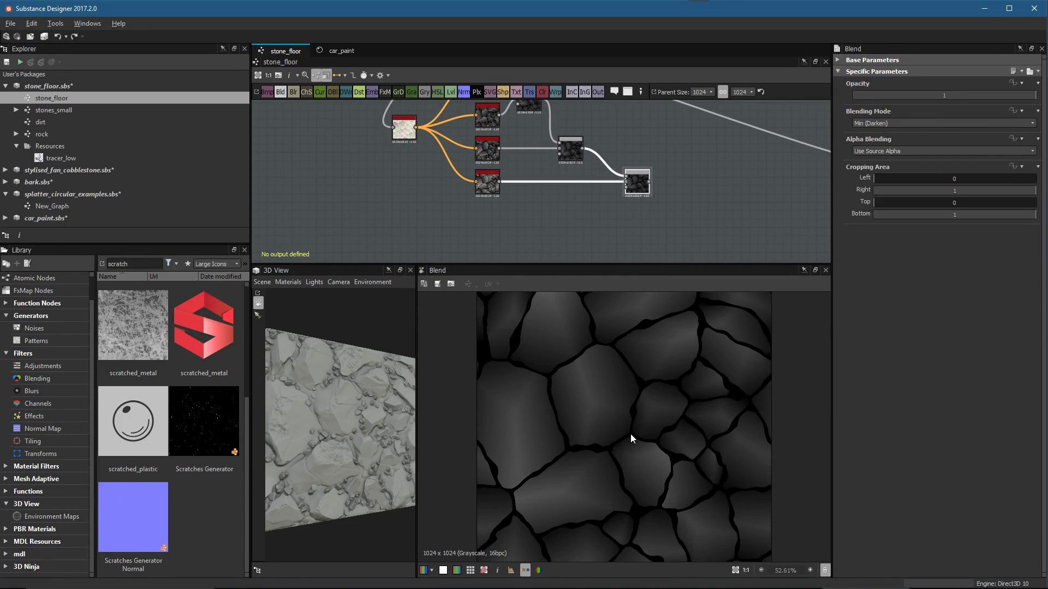
pyautogui.scroll(2, 595, 193)
pyautogui.press('space')
pyautogui.write('lev')
pyautogui.press('Return')
pyautogui.moveTo(525, 196); pyautogui.dragTo(569, 197)
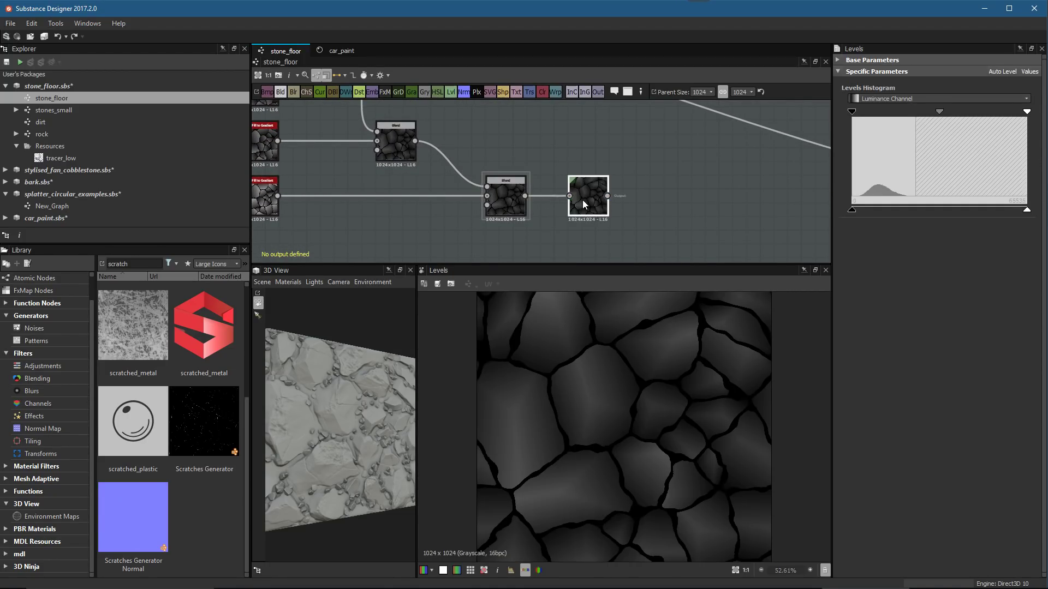
# Brighten the blended stones by lowering the input midtone and white point in the Levels histogram
pyautogui.moveTo(937, 112); pyautogui.dragTo(936, 112)
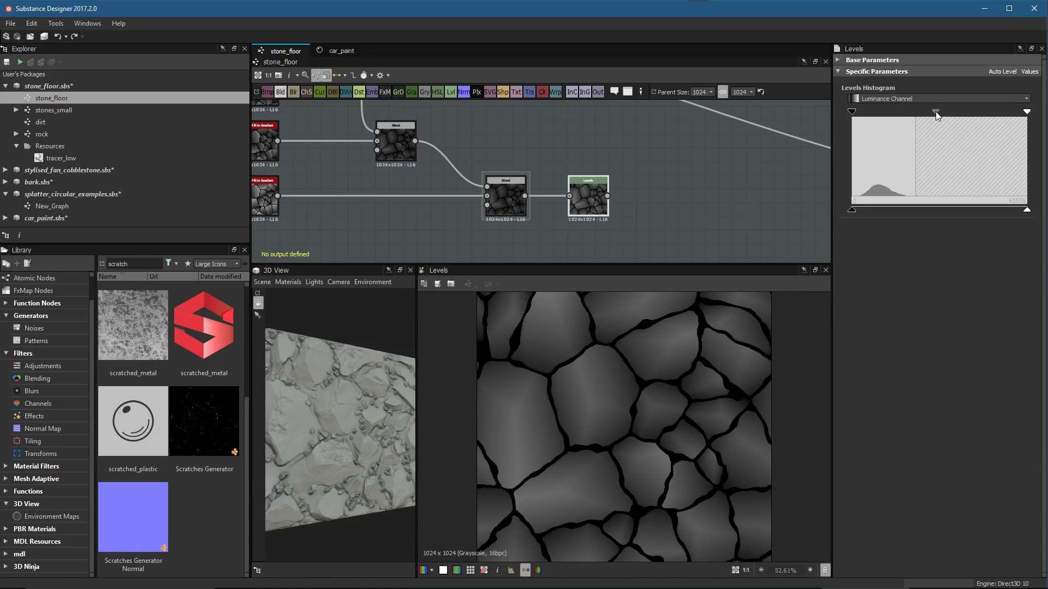
pyautogui.moveTo(1027, 111); pyautogui.dragTo(908, 118)
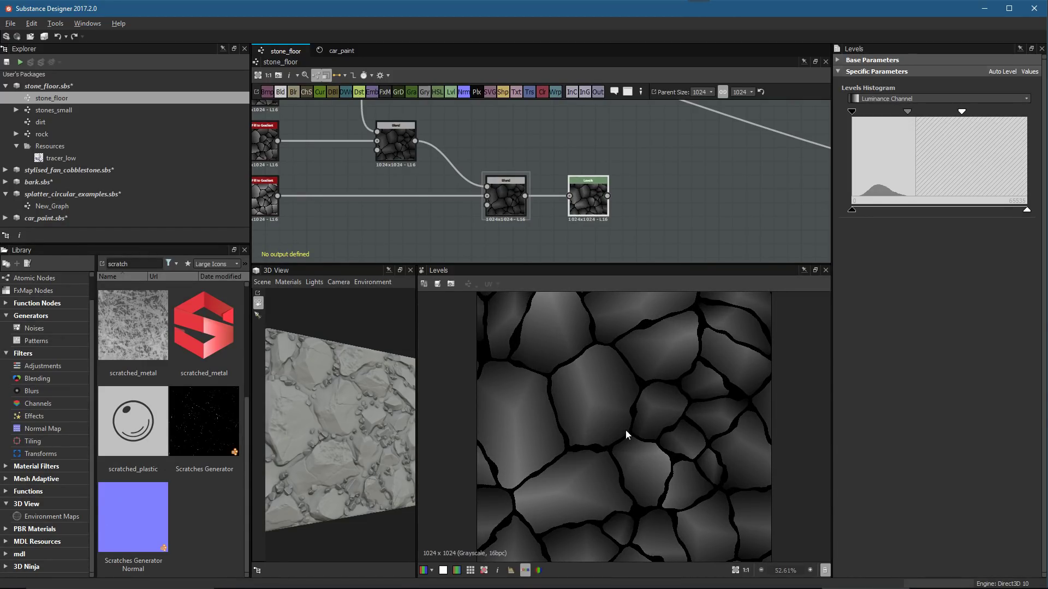
pyautogui.scroll(-2, 625, 428)
# Display the Warp stone mask and move the Flood Fill branch farther along the graph to free space beneath the mask
pyautogui.scroll(-4, 470, 158)
pyautogui.doubleClick(446, 118)
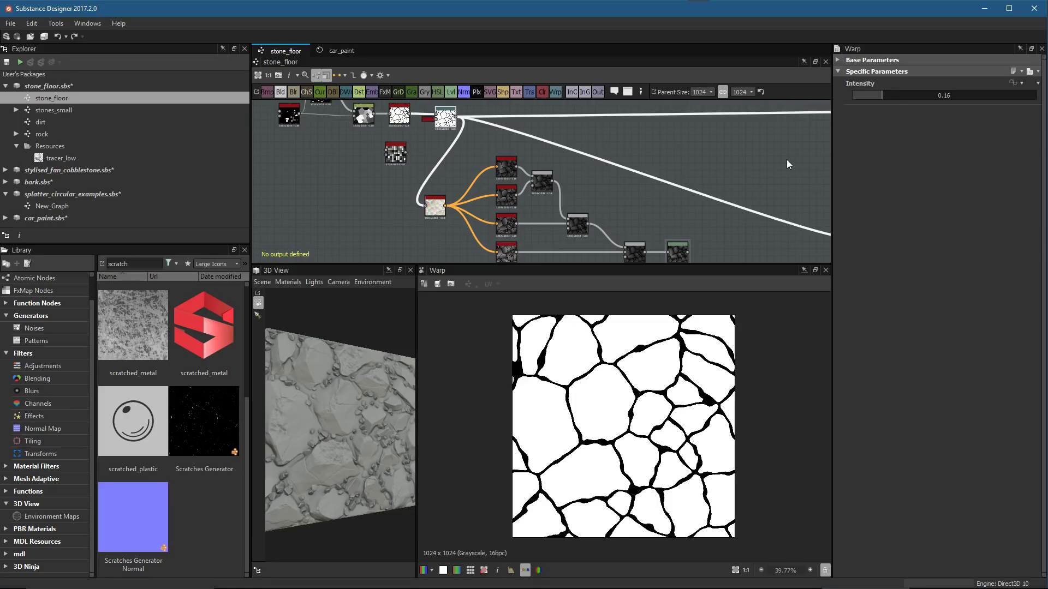
pyautogui.scroll(-1, 787, 159)
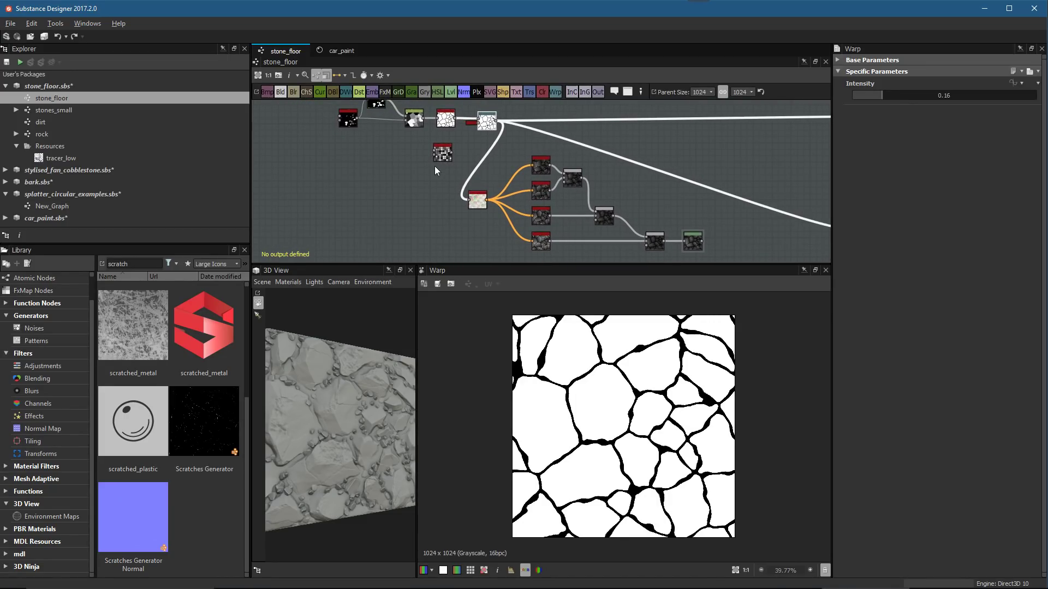
pyautogui.moveTo(320, 107); pyautogui.dragTo(349, 146, button='middle')
pyautogui.moveTo(338, 133); pyautogui.dragTo(508, 198)
pyautogui.scroll(5, 394, 194)
pyautogui.scroll(4, 480, 180)
pyautogui.scroll(3, 606, 409)
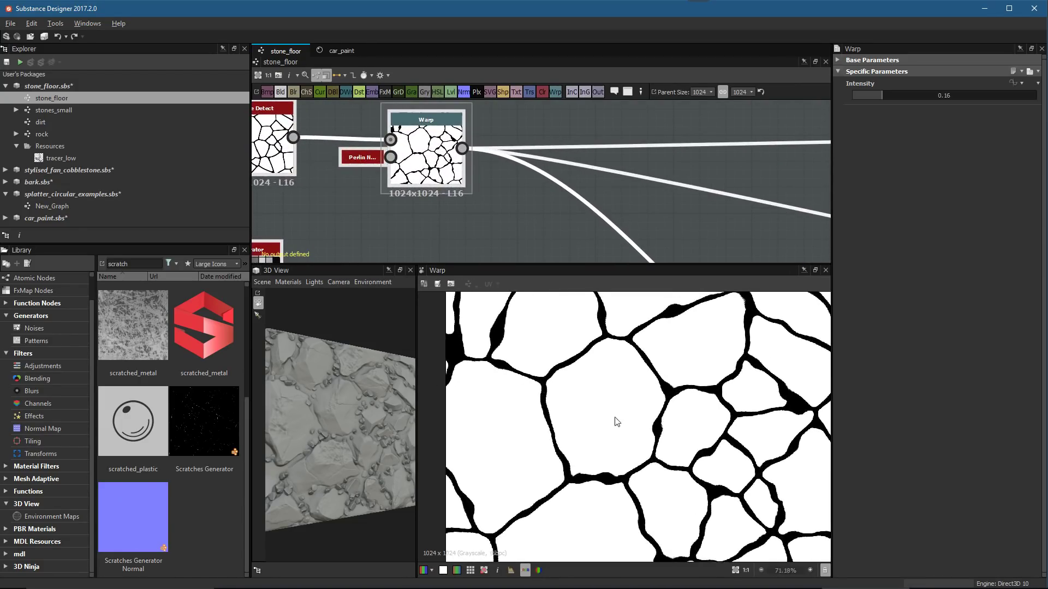
pyautogui.scroll(2, 609, 413)
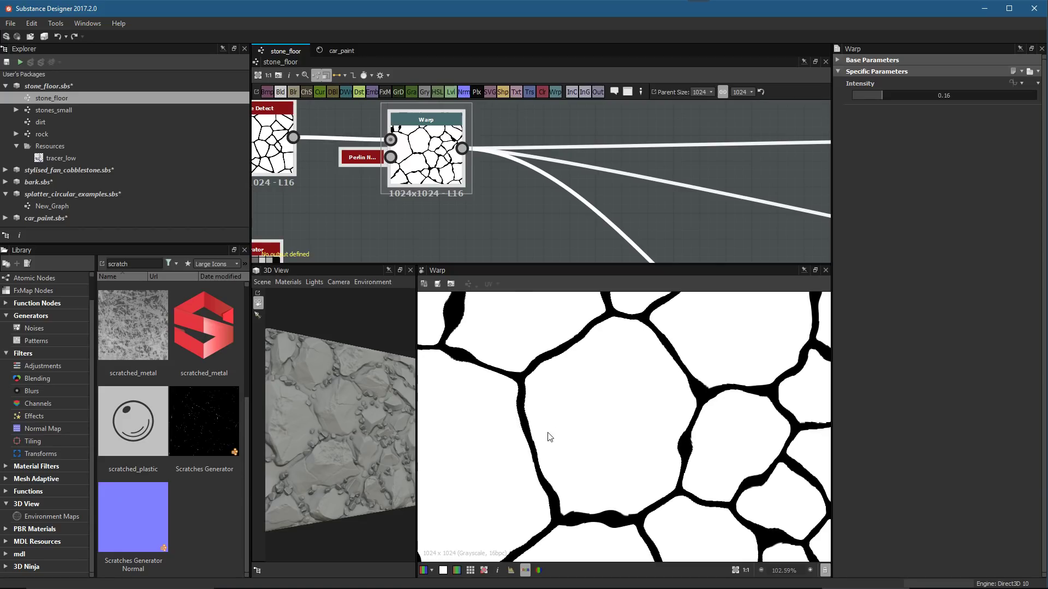
# Add a Shape node with the Square pattern in the free graph area and set its Y size to 0.5
pyautogui.scroll(-5, 562, 155)
pyautogui.press('space')
pyautogui.write('shap')
pyautogui.press('Return')
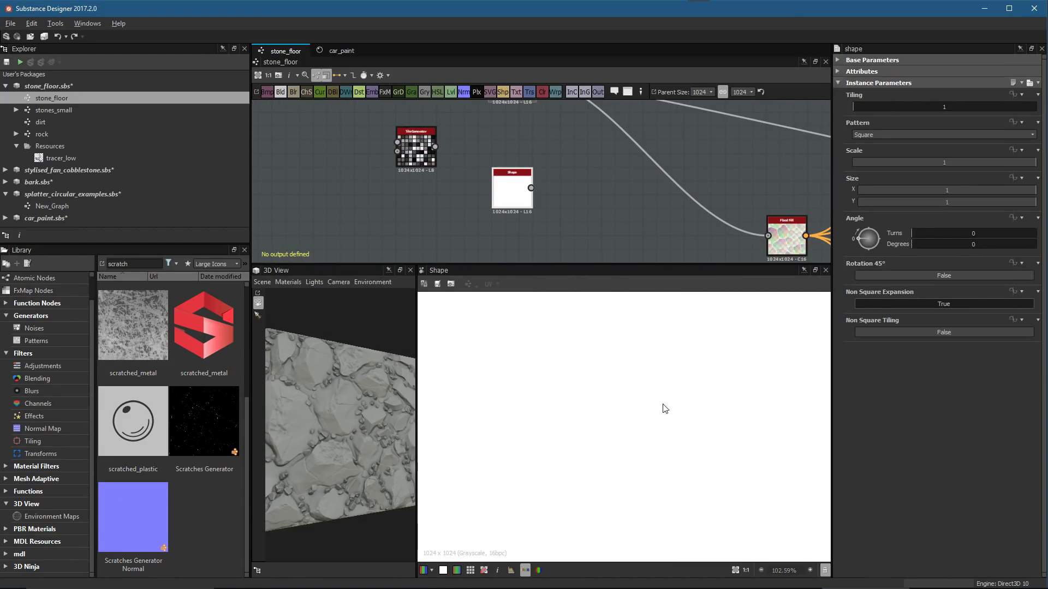
pyautogui.scroll(-4, 661, 402)
pyautogui.moveTo(1010, 190); pyautogui.dragTo(947, 204)
pyautogui.scroll(1, 640, 435)
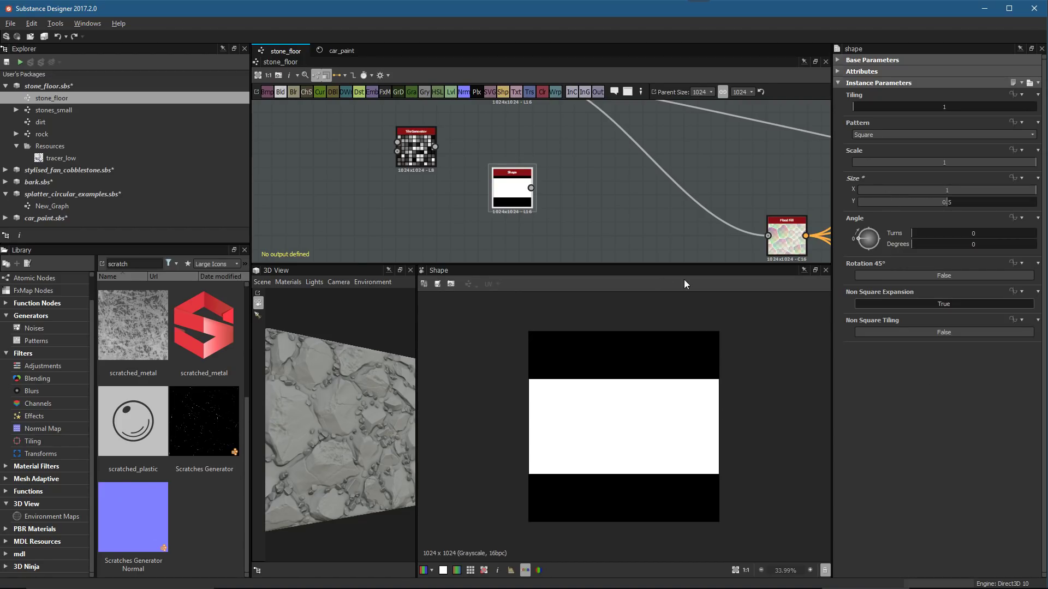
# Preview the Shape texture tiled in the 2D view, then return it to a single tile
pyautogui.scroll(3, 732, 444)
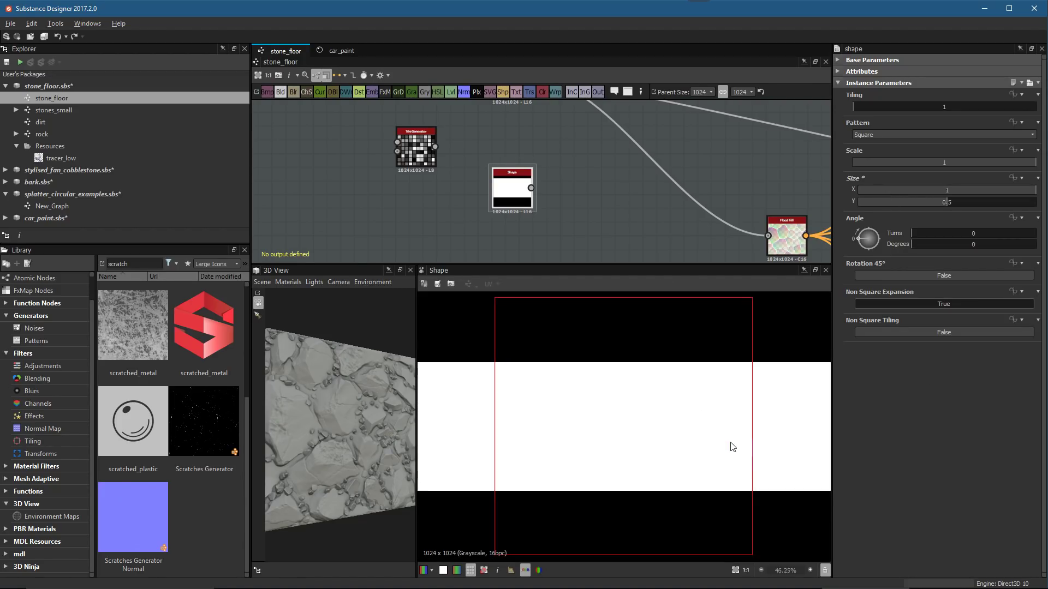
pyautogui.press('t')
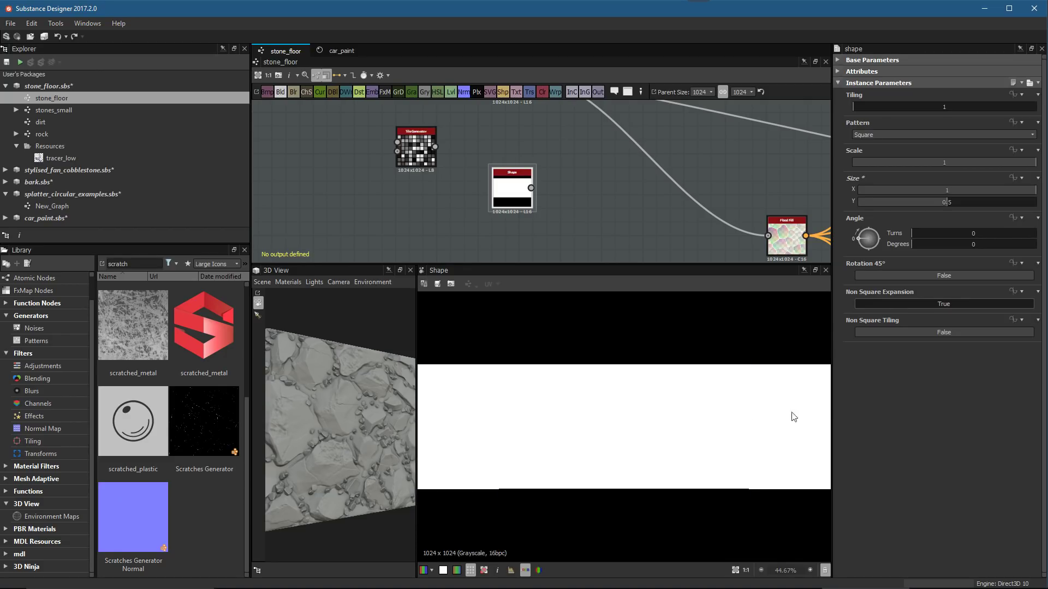
pyautogui.press('t')
# Add a Flood Fill node beside the Shape, feed the Shape's output into it and inspect the result
pyautogui.moveTo(542, 186); pyautogui.dragTo(509, 198, button='middle')
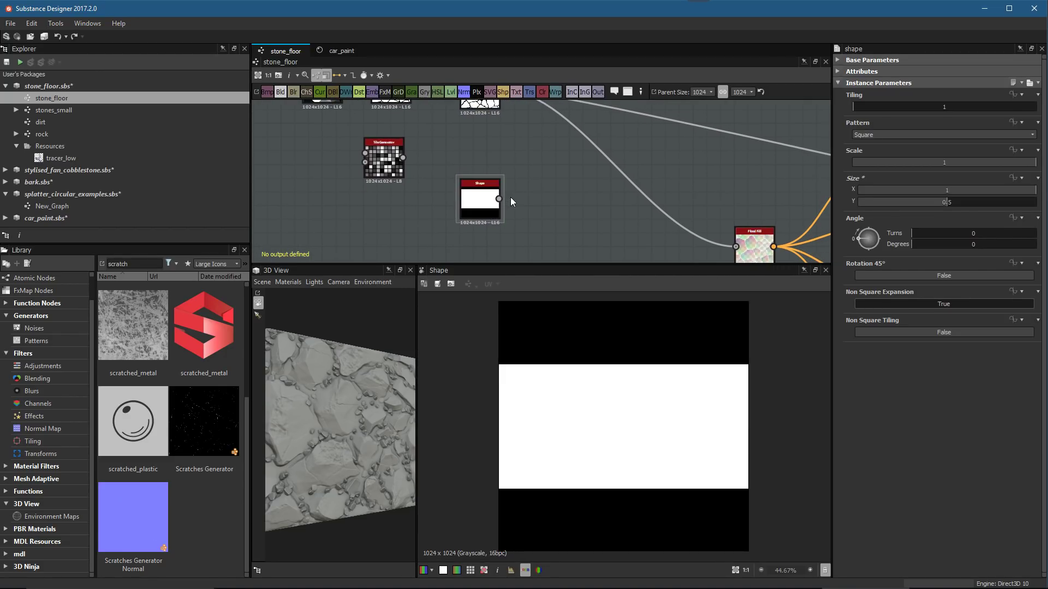
pyautogui.press('space')
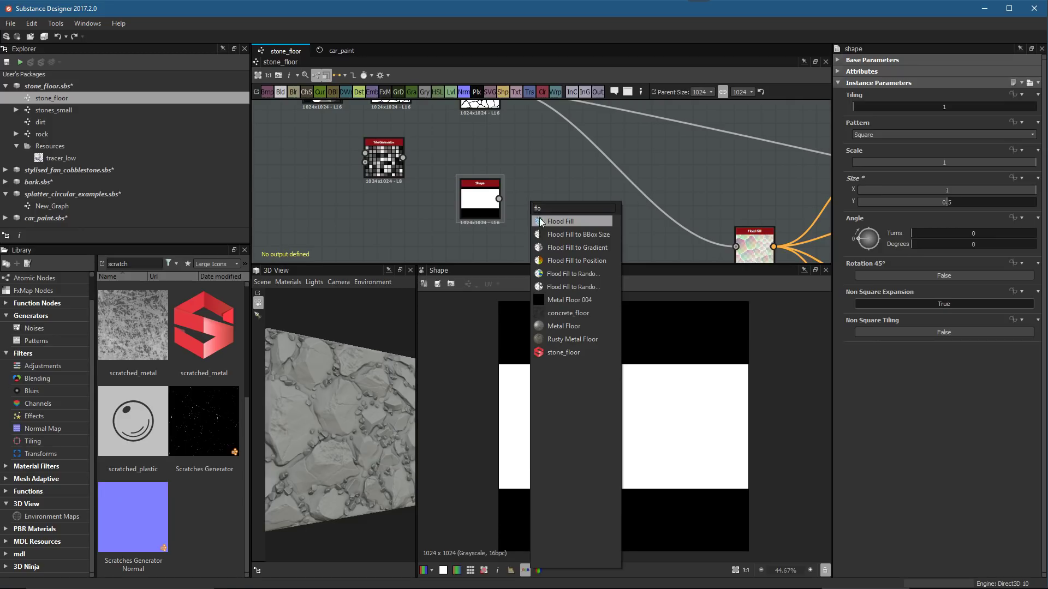
pyautogui.click(545, 223)
pyautogui.moveTo(472, 204); pyautogui.dragTo(446, 204)
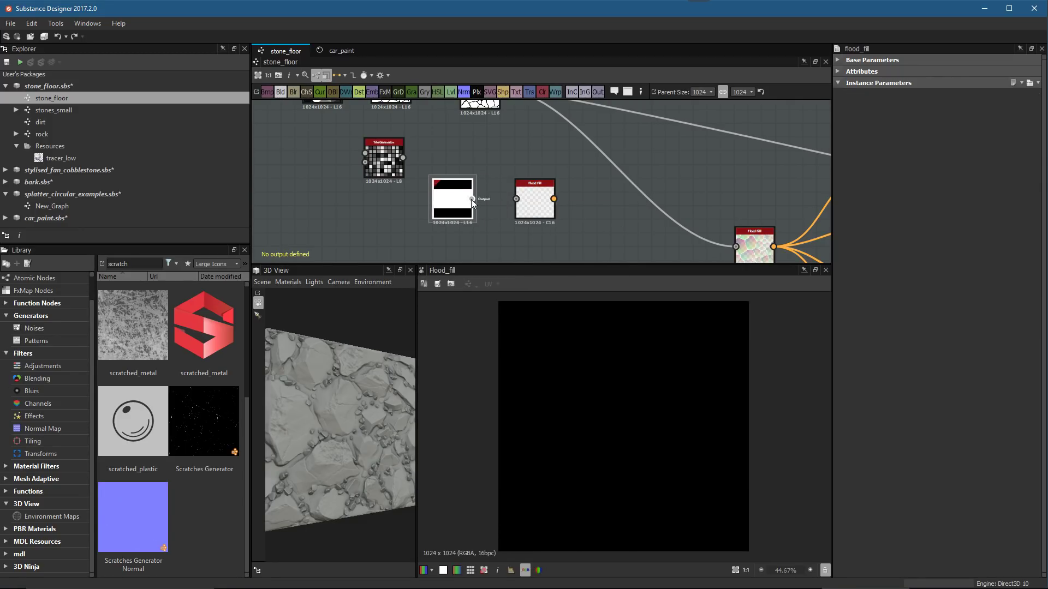
pyautogui.click(538, 214)
pyautogui.scroll(2, 593, 498)
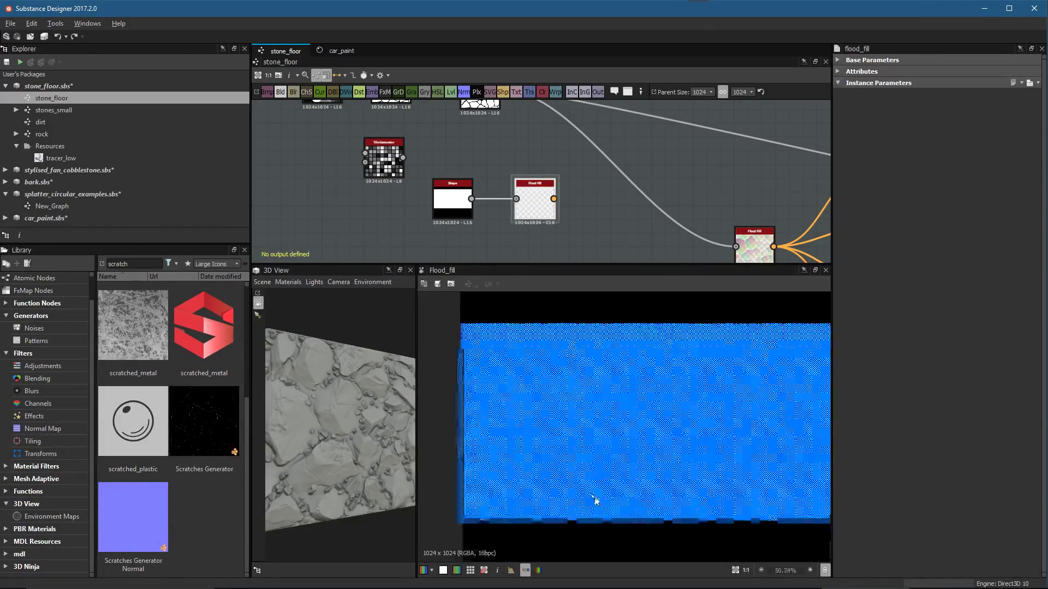
pyautogui.scroll(2, 631, 428)
pyautogui.scroll(-3, 667, 382)
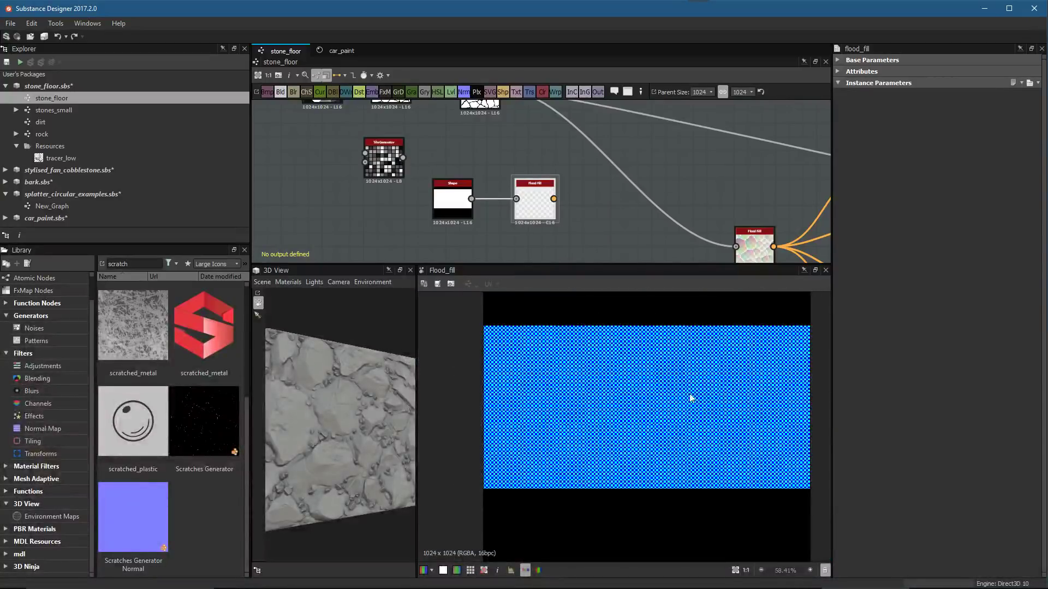
# Set the square Shape's X size to 0.98 and check its edges in the Flood Fill preview
pyautogui.scroll(2, 480, 167)
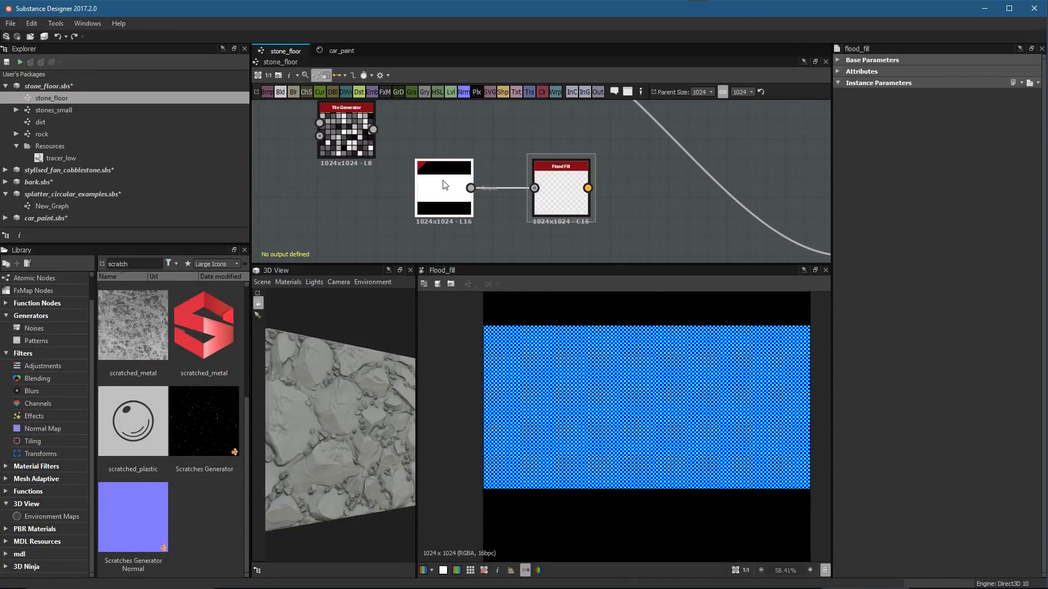
pyautogui.click(443, 185)
pyautogui.doubleClick(569, 191)
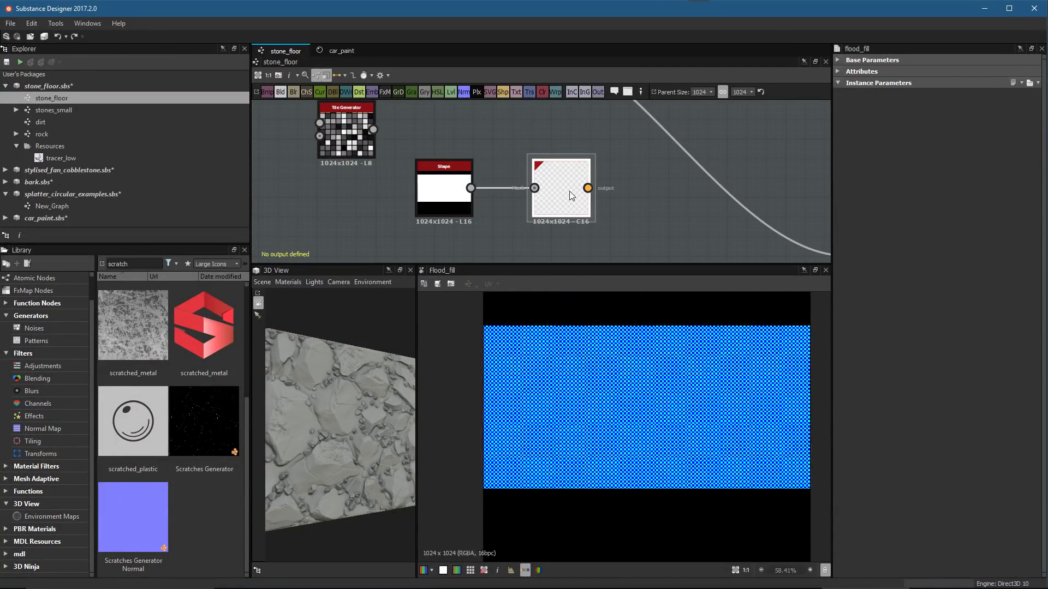
pyautogui.click(444, 189)
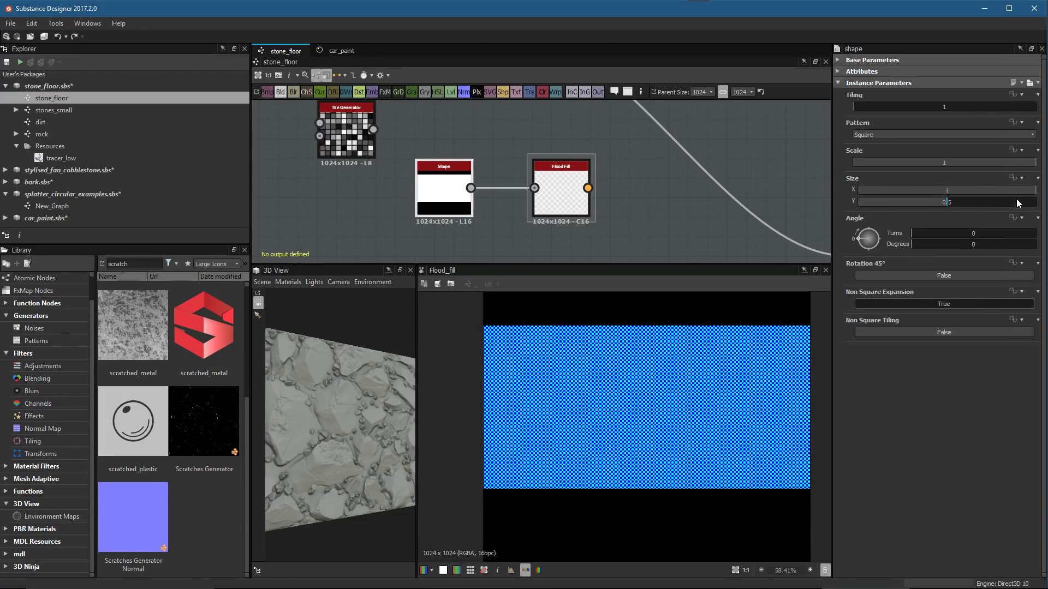
pyautogui.moveTo(1034, 191); pyautogui.dragTo(1032, 190)
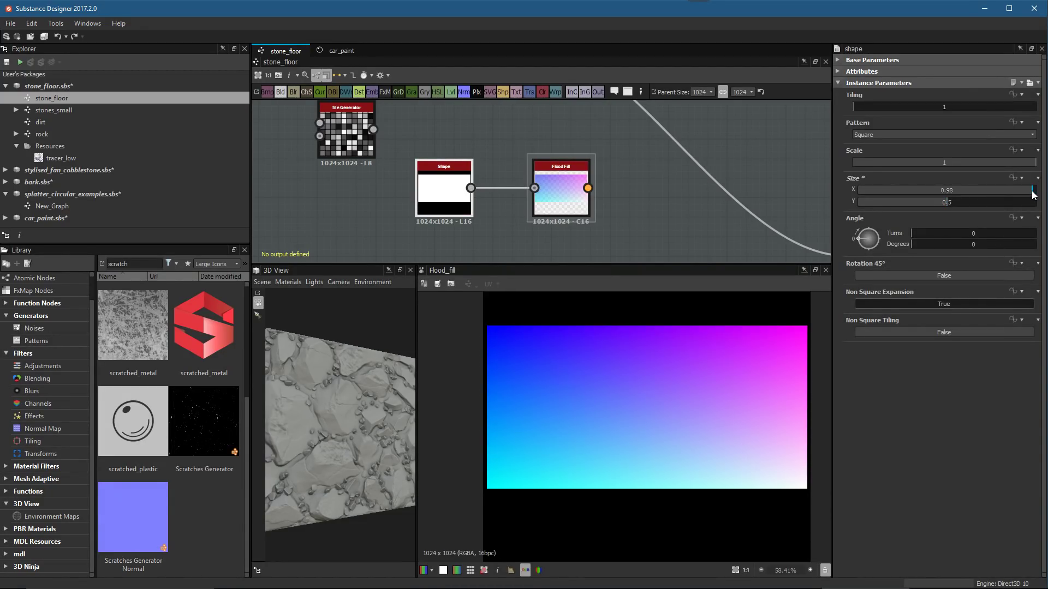
pyautogui.scroll(10, 788, 337)
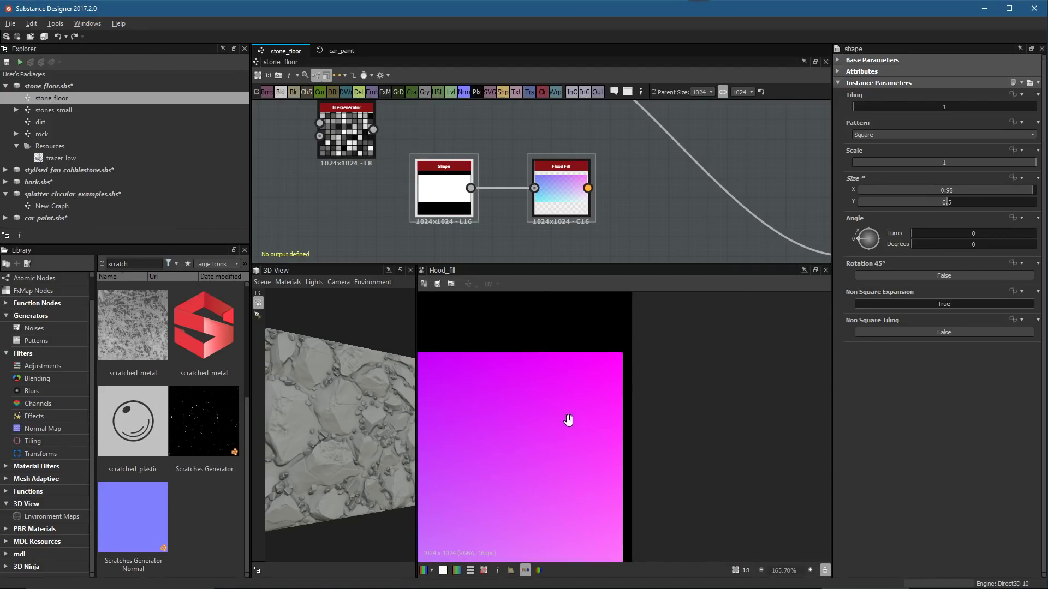
pyautogui.scroll(-12, 546, 371)
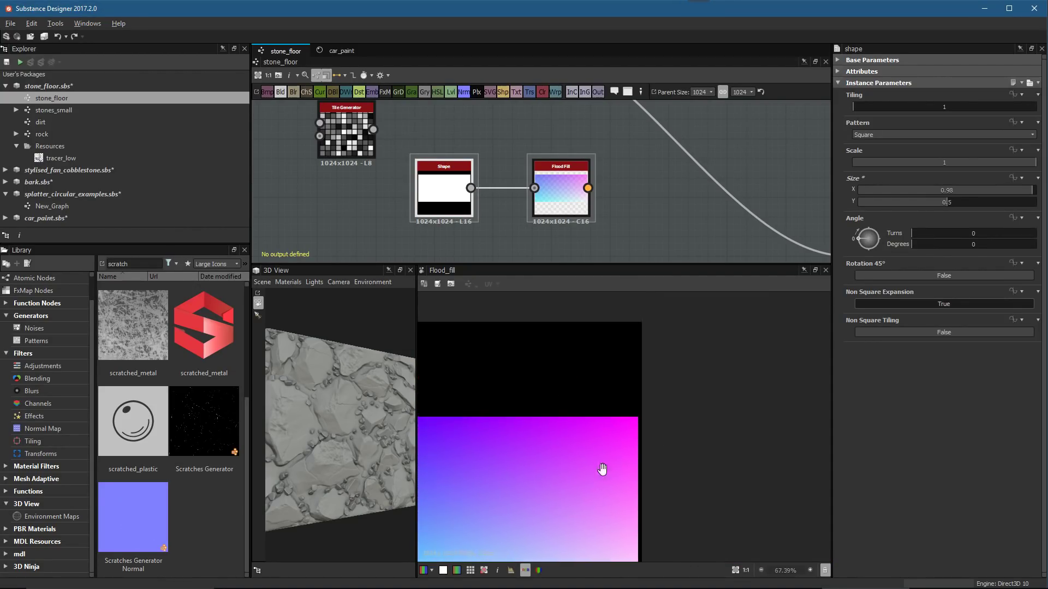
pyautogui.scroll(-2, 587, 226)
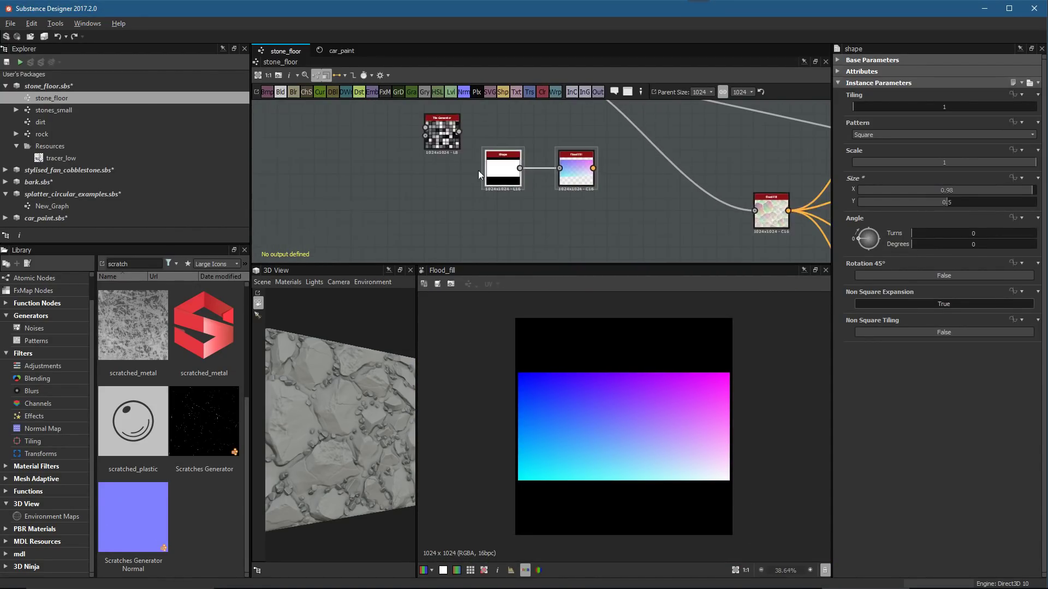
# Display the square Shape, then the last Flood Fill to Gradient node's output in the 2D view
pyautogui.doubleClick(502, 169)
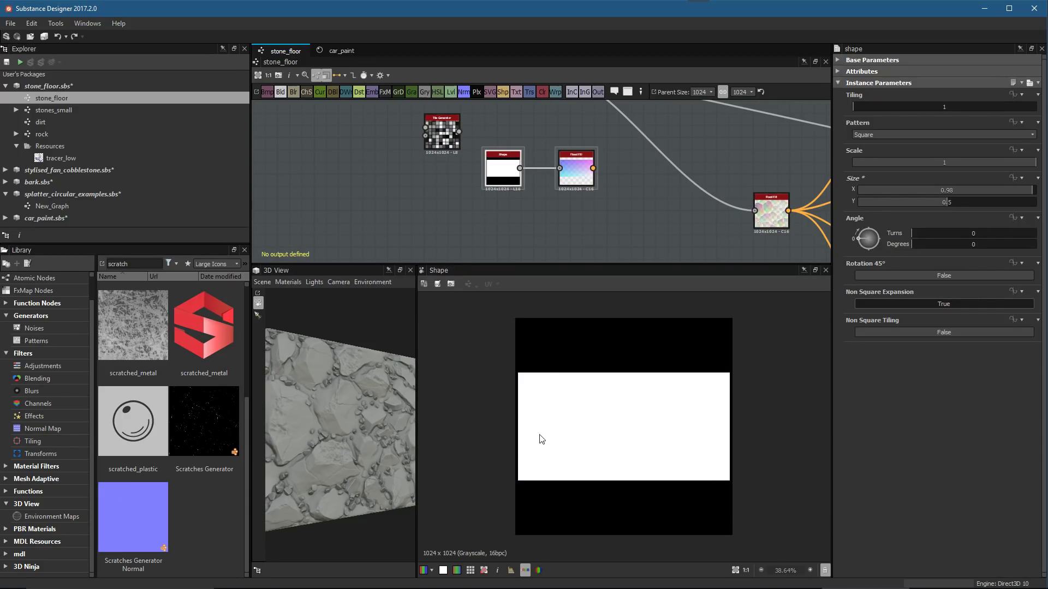
pyautogui.moveTo(662, 204); pyautogui.dragTo(431, 144, button='middle')
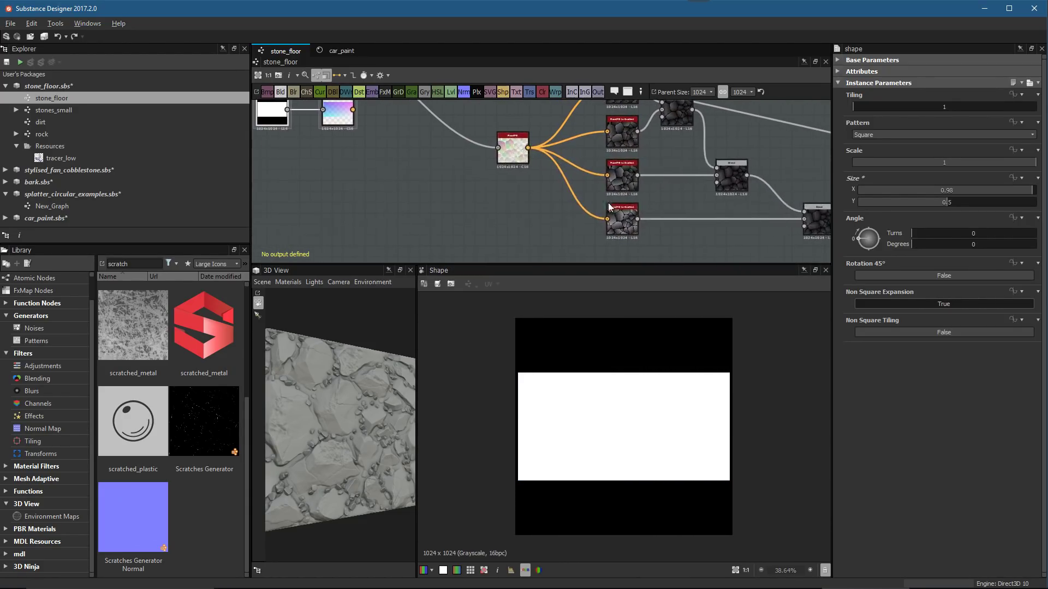
pyautogui.click(621, 218)
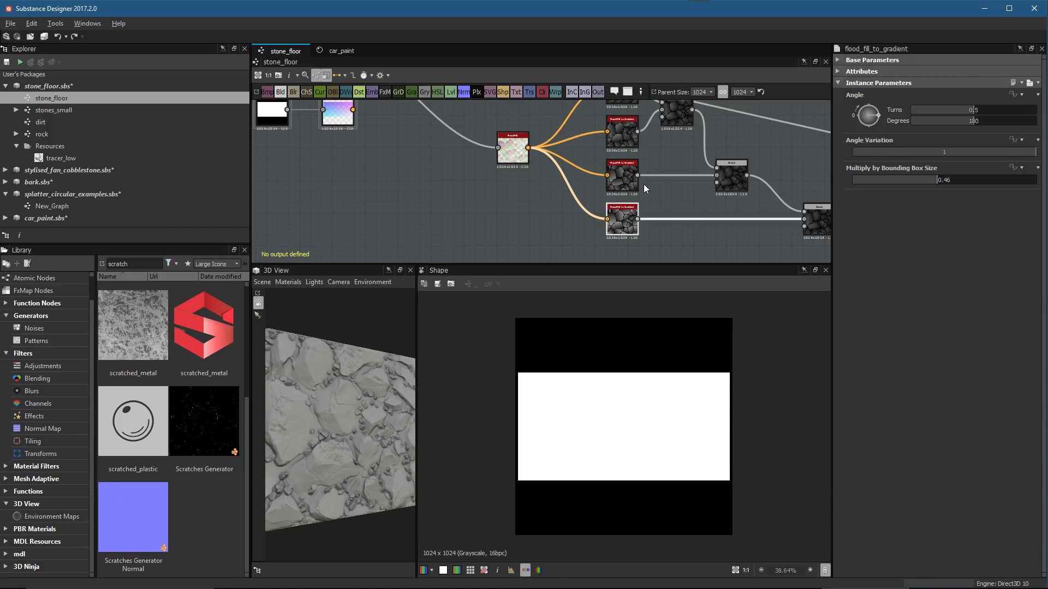
pyautogui.scroll(3, 643, 184)
pyautogui.doubleClick(633, 216)
# Add a second Shape node and place it beneath the square Shape and its Flood Fill
pyautogui.scroll(-2, 543, 207)
pyautogui.moveTo(367, 196); pyautogui.dragTo(633, 201, button='middle')
pyautogui.scroll(-1, 633, 201)
pyautogui.moveTo(548, 154); pyautogui.dragTo(597, 225, button='middle')
pyautogui.scroll(3, 595, 224)
pyautogui.press('space')
pyautogui.write('sha')
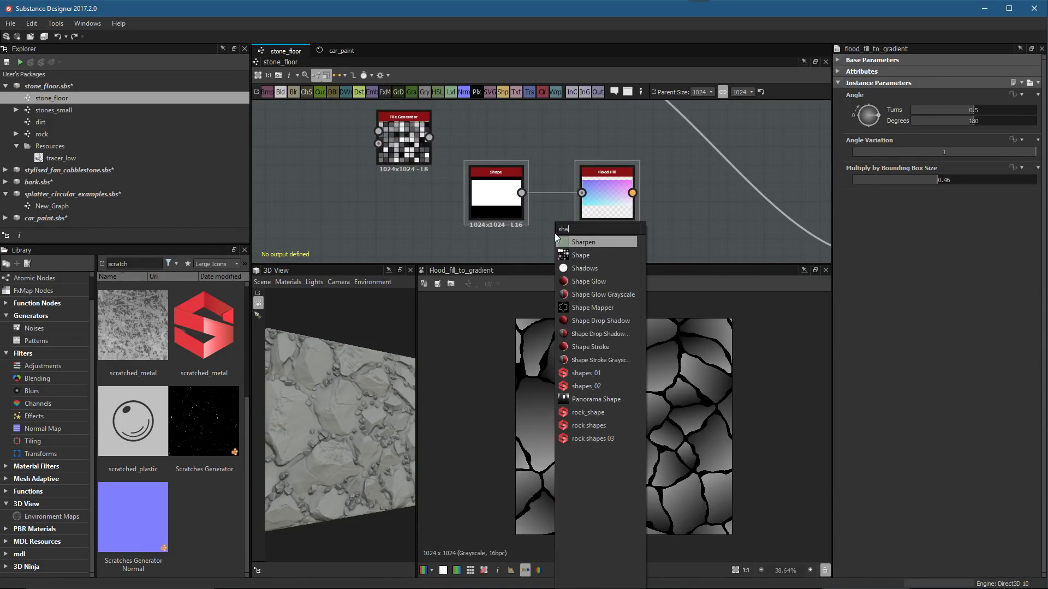
pyautogui.press('Down')
pyautogui.press('Return')
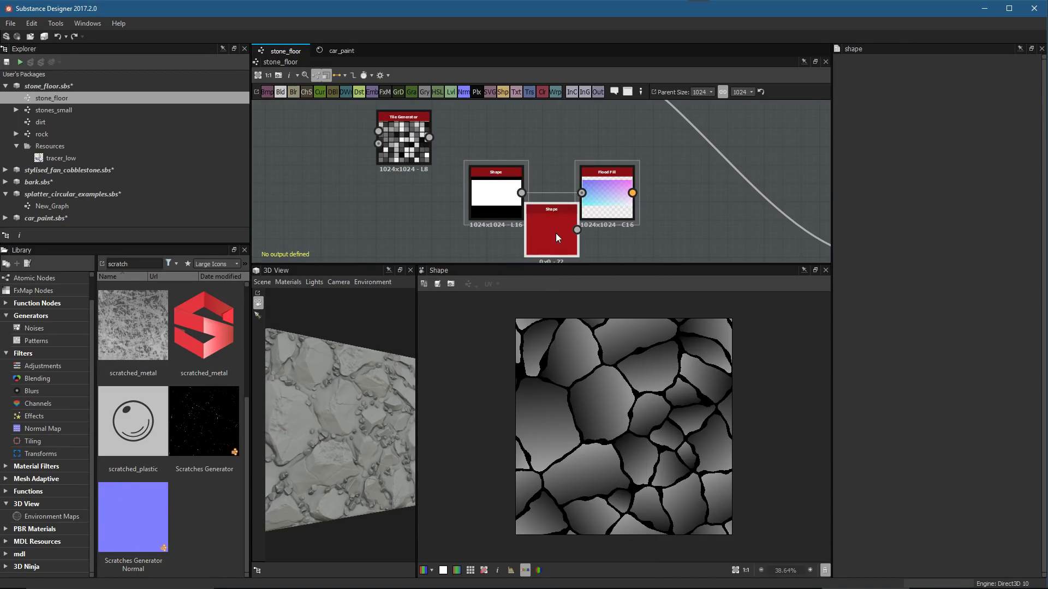
pyautogui.scroll(-1, 554, 233)
pyautogui.moveTo(593, 262); pyautogui.dragTo(589, 195, button='middle')
pyautogui.scroll(1, 588, 195)
pyautogui.moveTo(534, 151); pyautogui.dragTo(531, 196)
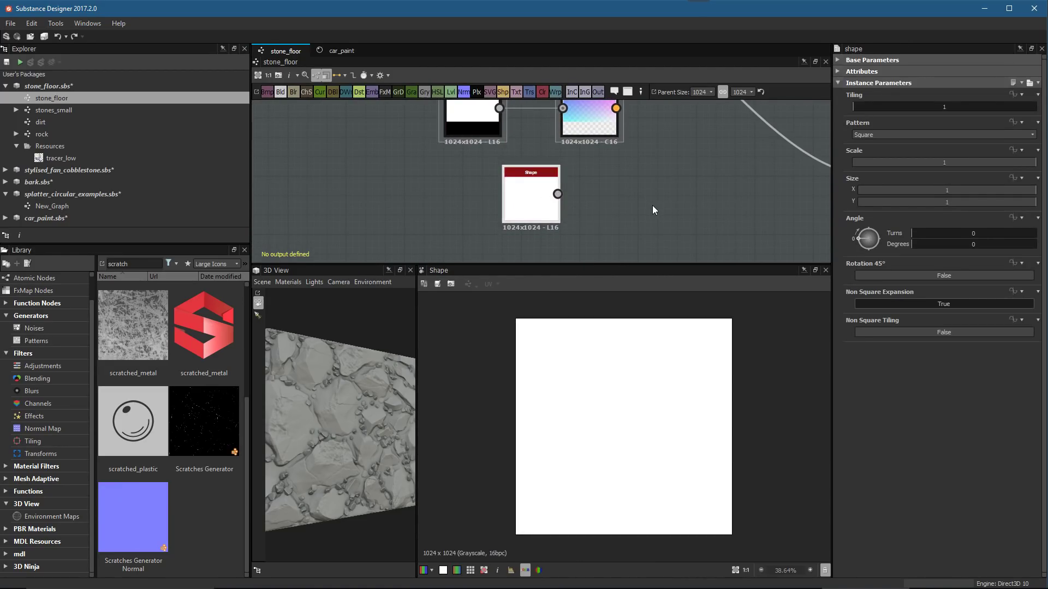
# Give the new Shape the Disc pattern and set its scale to 0.81
pyautogui.click(914, 134)
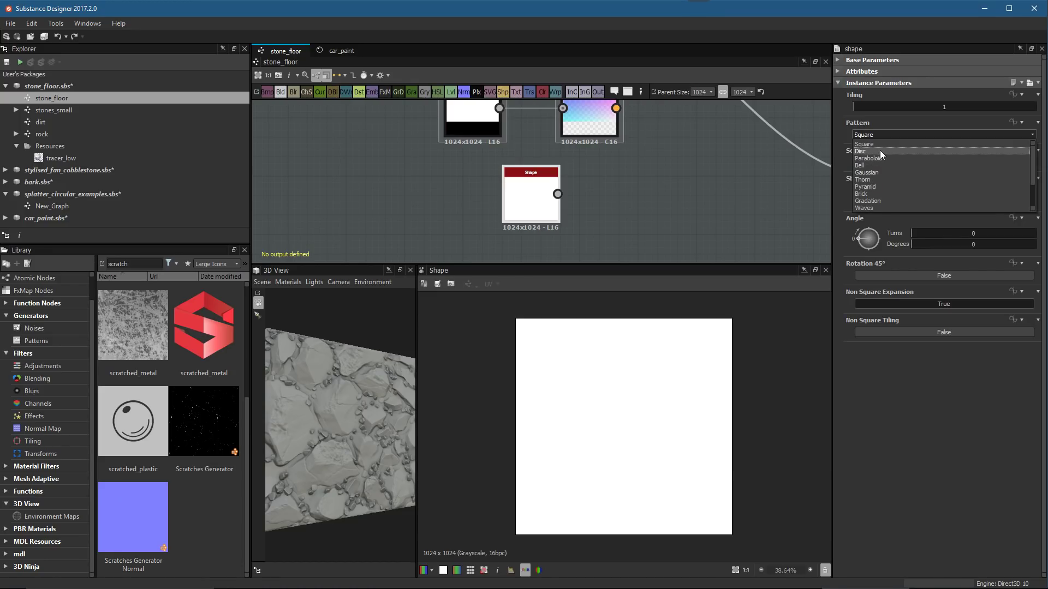
pyautogui.click(880, 151)
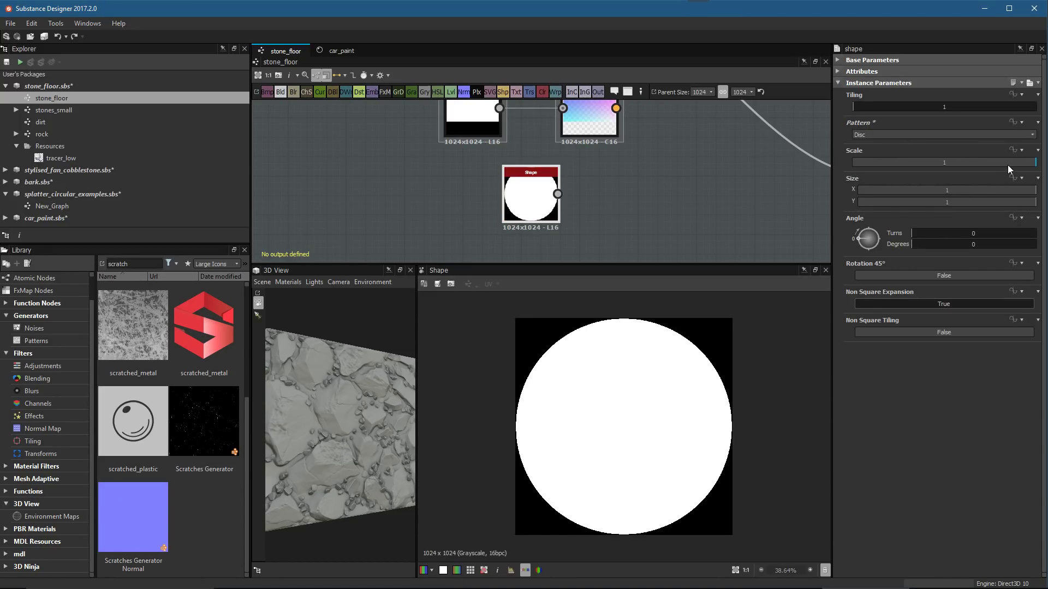
pyautogui.moveTo(1007, 164); pyautogui.dragTo(1001, 164)
# Duplicate the disc Shape and place the copy beside the original
pyautogui.moveTo(637, 207); pyautogui.dragTo(584, 211, button='middle')
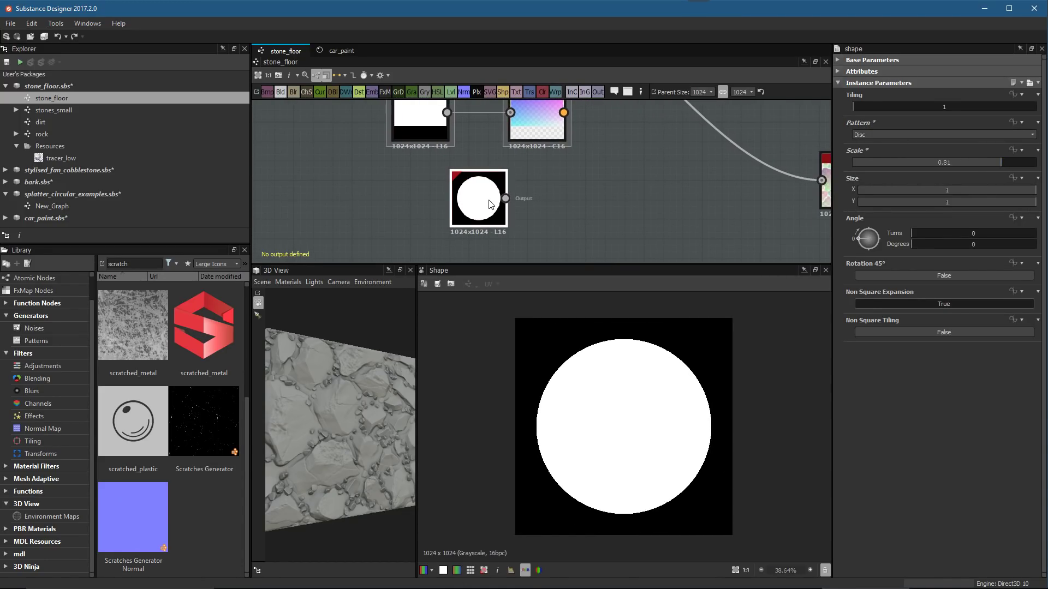
pyautogui.click(490, 205)
pyautogui.hotkey('ctrl', 'd')
pyautogui.click(571, 185)
# Add a Blend node in Subtract mode with the duplicated disc as foreground and the original disc as background
pyautogui.press('space')
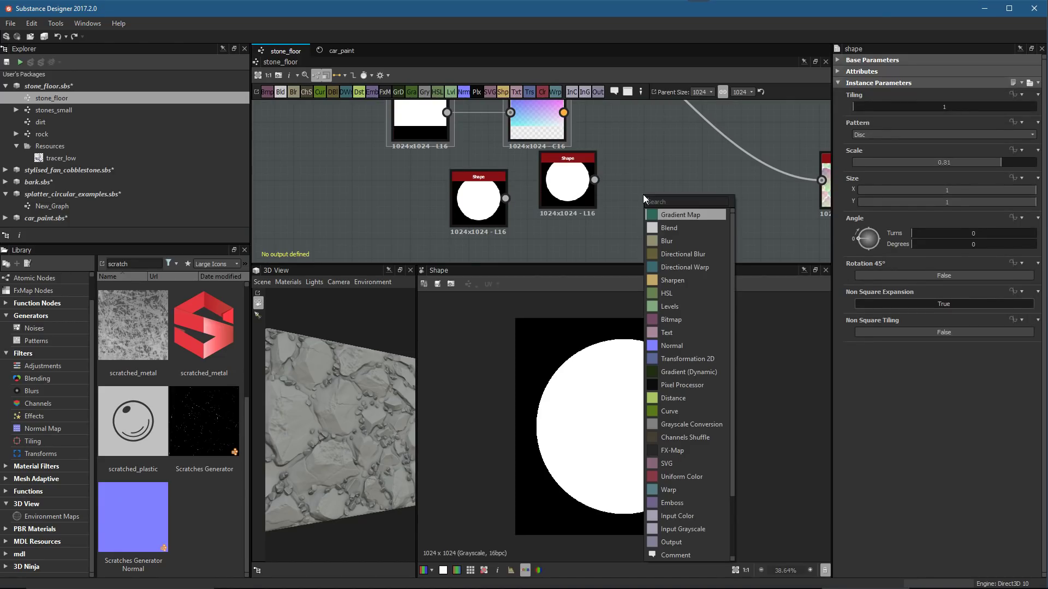
pyautogui.click(679, 229)
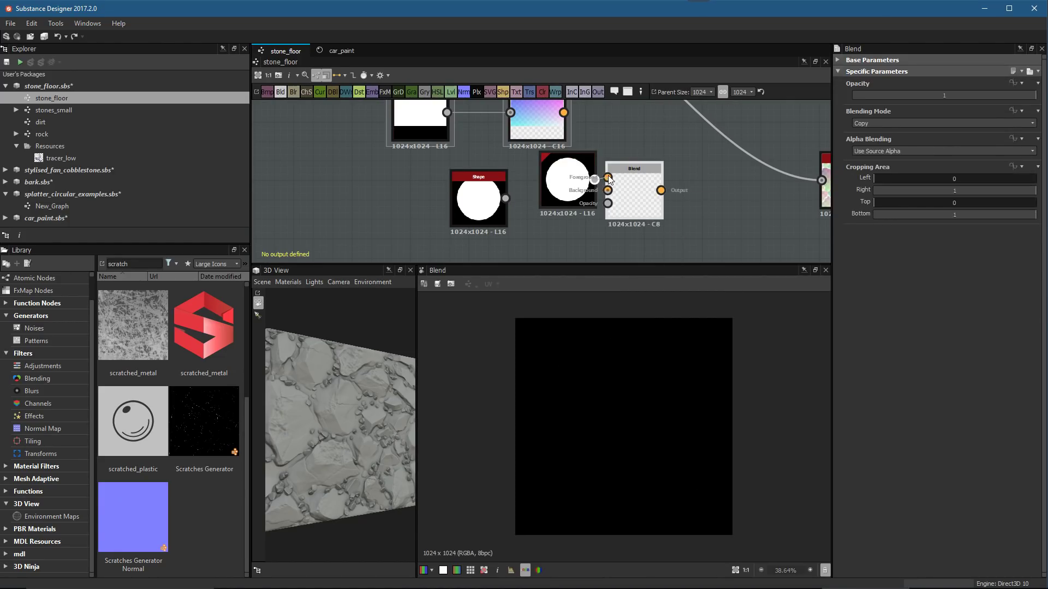
pyautogui.moveTo(568, 174); pyautogui.dragTo(556, 166)
pyautogui.moveTo(505, 198); pyautogui.dragTo(608, 190)
pyautogui.click(651, 195)
pyautogui.click(871, 123)
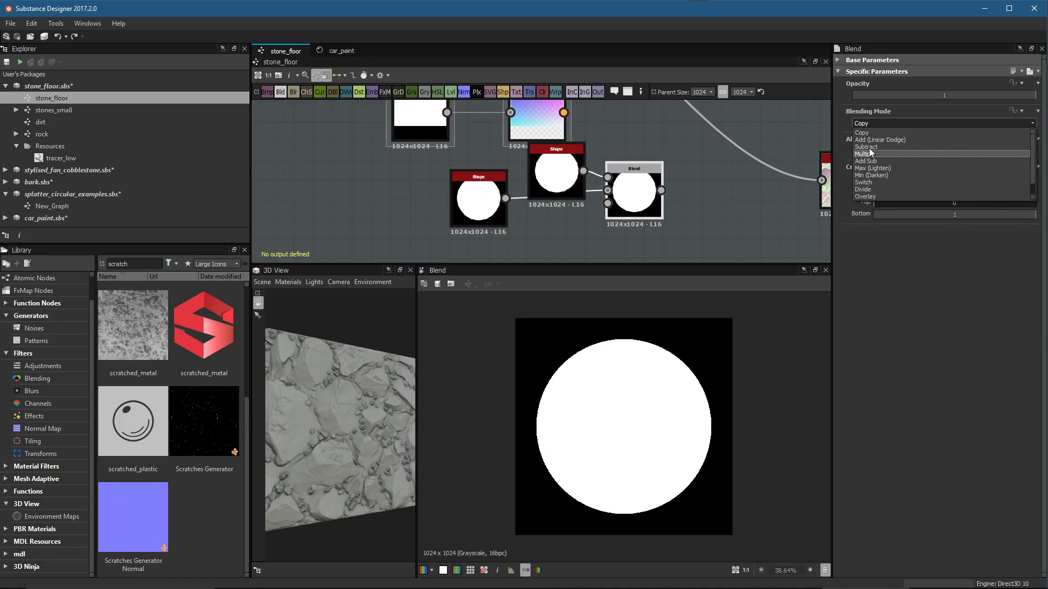
pyautogui.click(868, 153)
# Set the foreground disc's scale to 0.57 to cut a ring out of the original disc
pyautogui.click(556, 177)
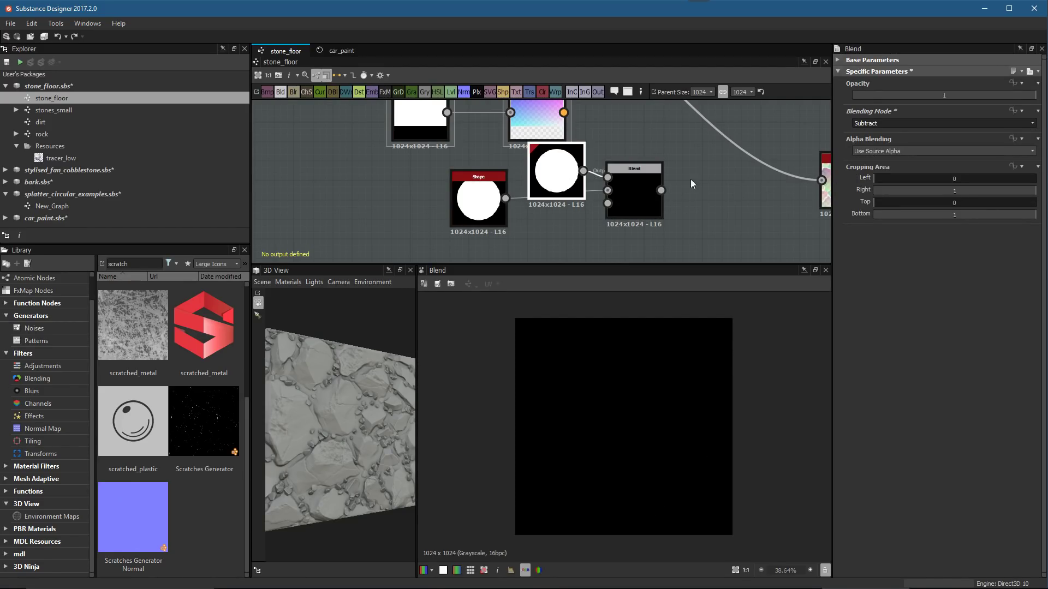
pyautogui.click(966, 162)
pyautogui.click(956, 161)
# Add a Flood Fill node after the ring's Blend and feed the Blend output into its mask
pyautogui.moveTo(597, 205); pyautogui.dragTo(588, 162, button='middle')
pyautogui.scroll(3, 600, 236)
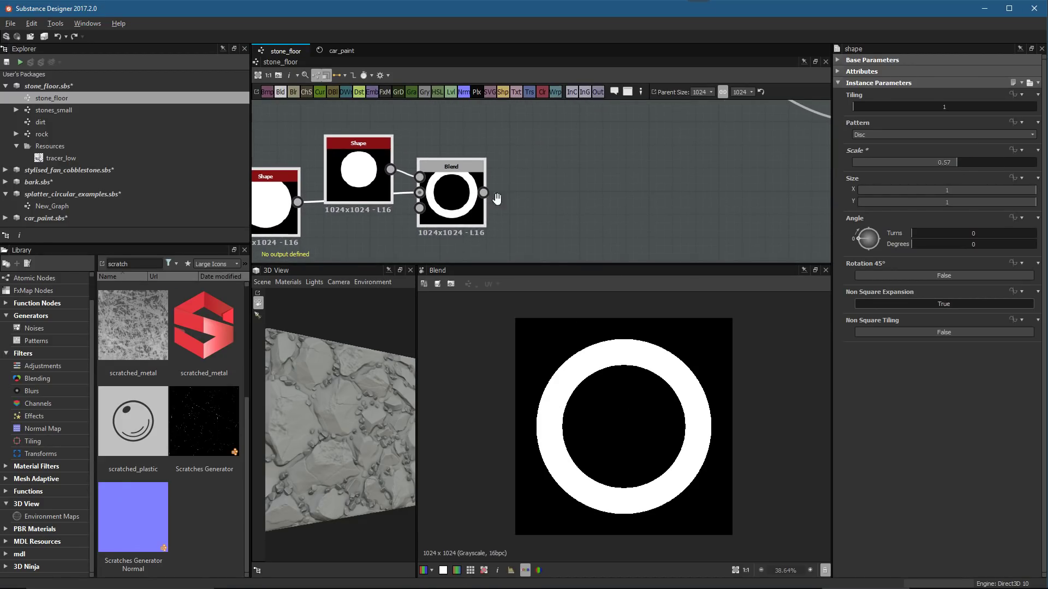
pyautogui.press('space')
pyautogui.write('flood')
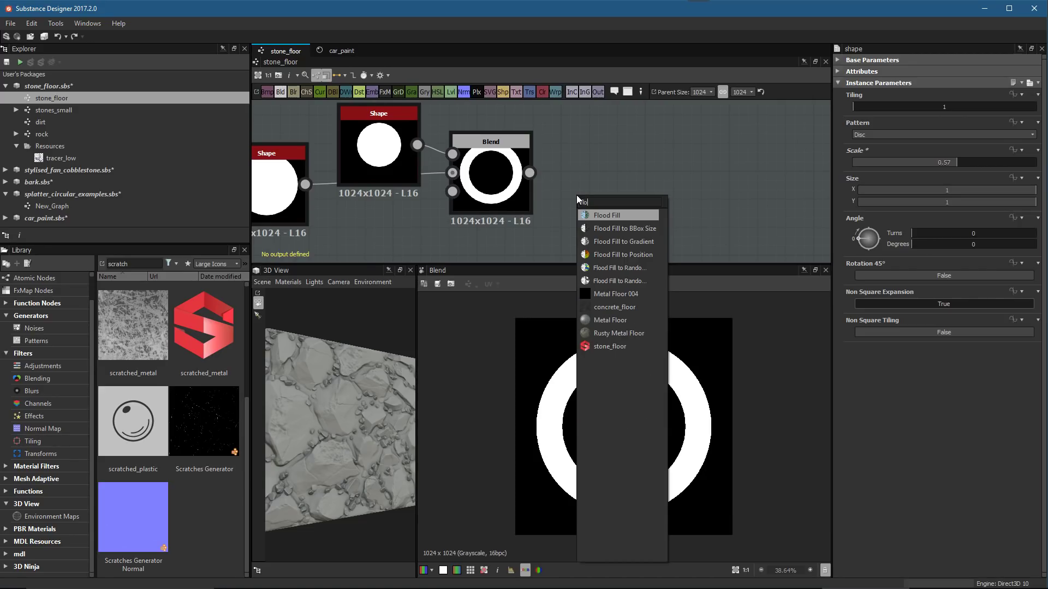
pyautogui.click(604, 215)
pyautogui.moveTo(577, 180); pyautogui.dragTo(619, 180)
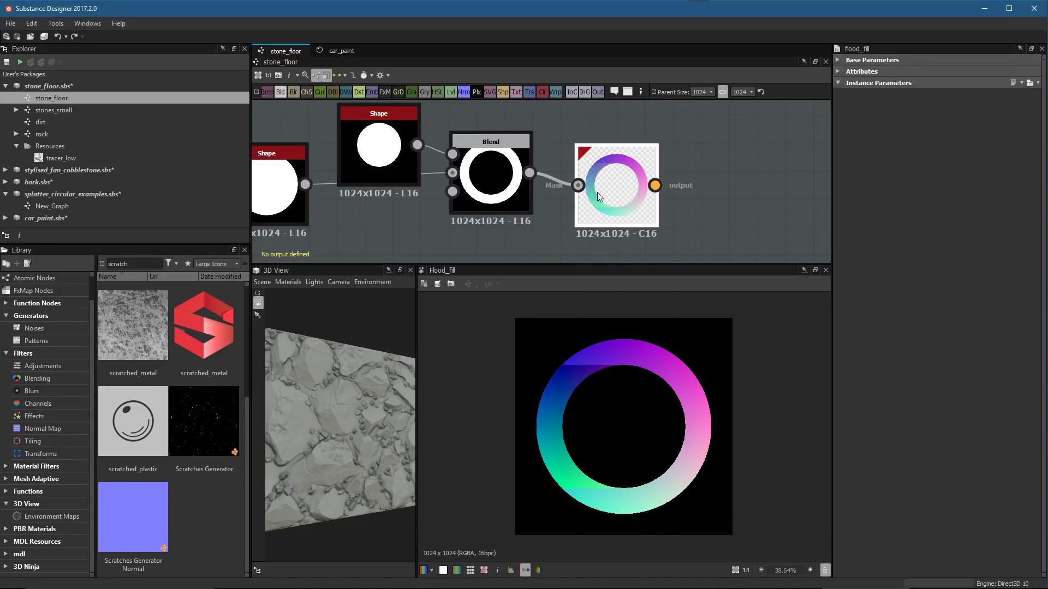
# Examine the ring's Flood Fill result, display the Blend ring mask and review the surrounding gradient branch
pyautogui.scroll(1, 611, 467)
pyautogui.scroll(1, 609, 442)
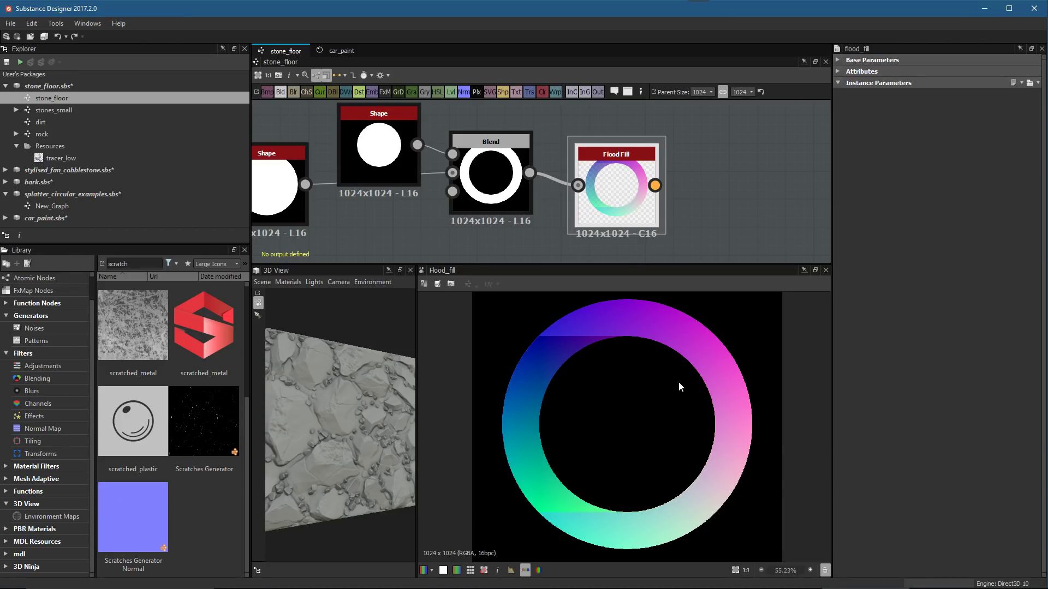
pyautogui.press('f')
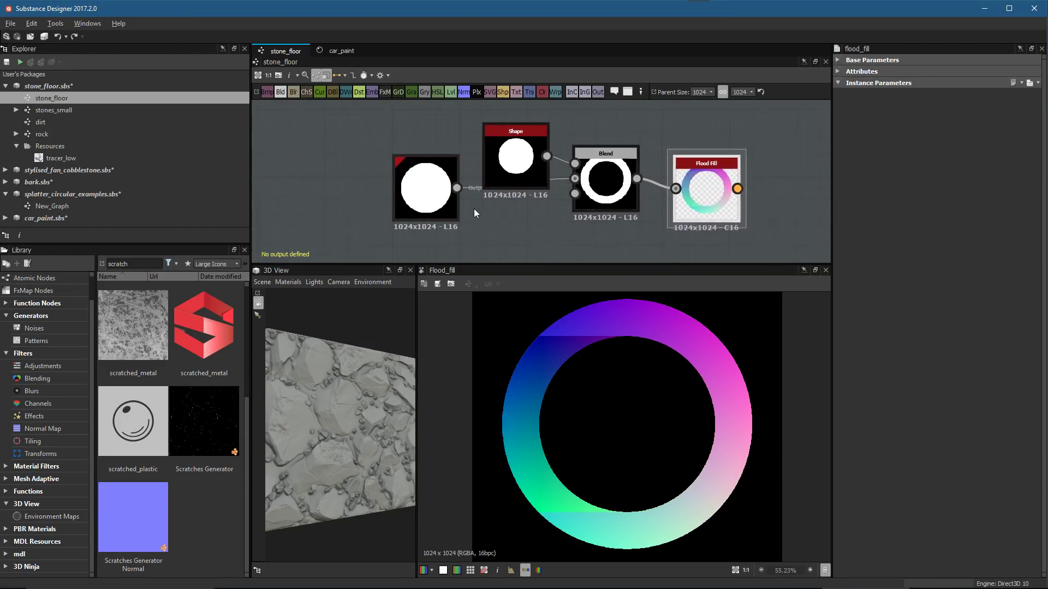
pyautogui.doubleClick(603, 186)
pyautogui.scroll(-3, 535, 152)
pyautogui.moveTo(535, 152); pyautogui.dragTo(416, 212, button='middle')
pyautogui.scroll(1, 480, 212)
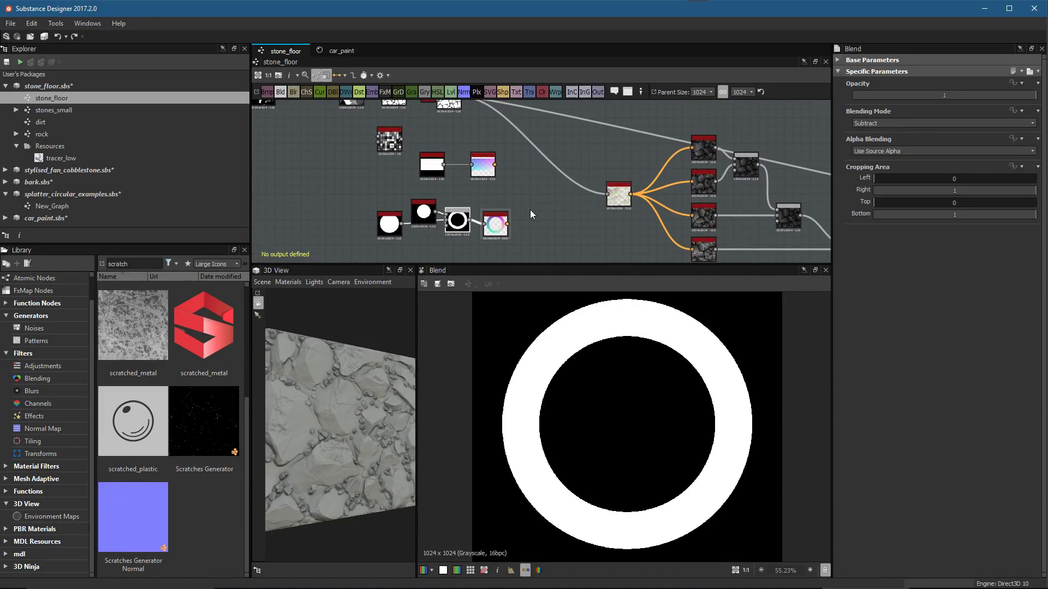
pyautogui.scroll(-2, 551, 194)
pyautogui.moveTo(538, 210); pyautogui.dragTo(579, 204, button='middle')
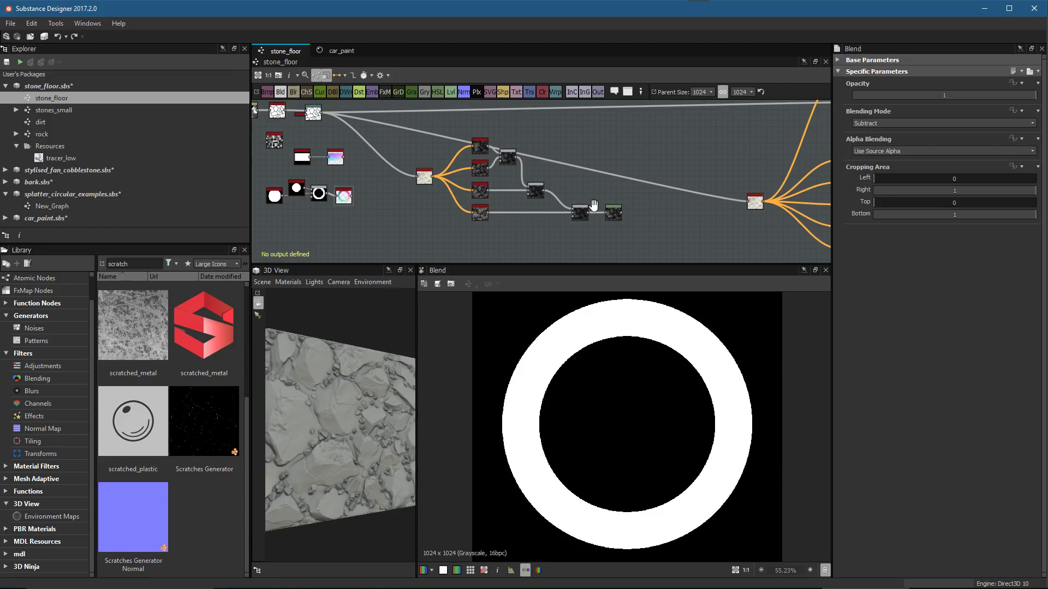
pyautogui.moveTo(539, 171); pyautogui.dragTo(600, 188, button='middle')
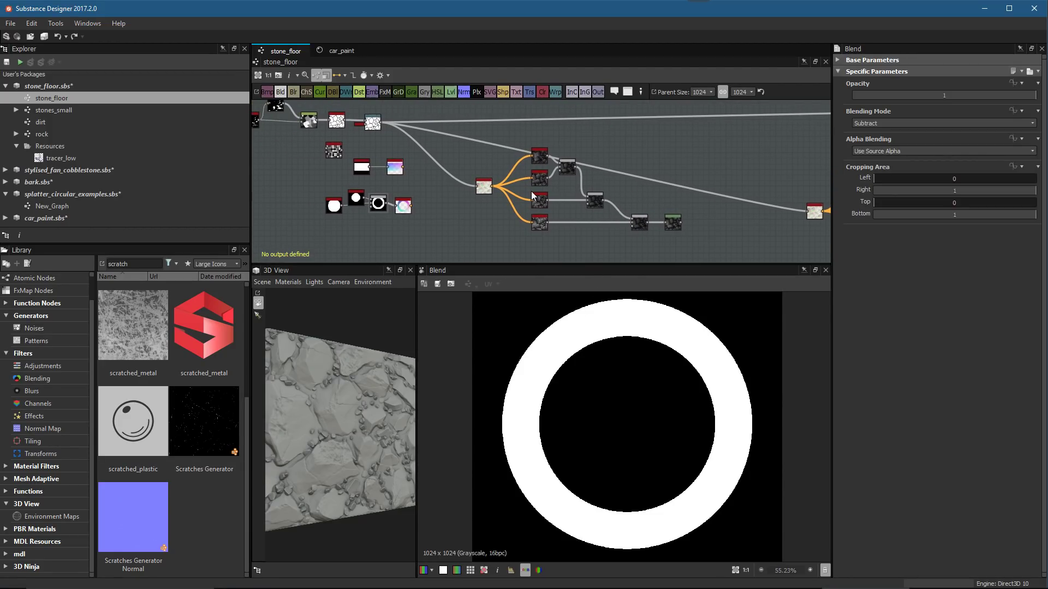
# Examine the simple Flood Fill examples and display the final Blend and Levels results of the four-gradient stone branch
pyautogui.scroll(6, 517, 172)
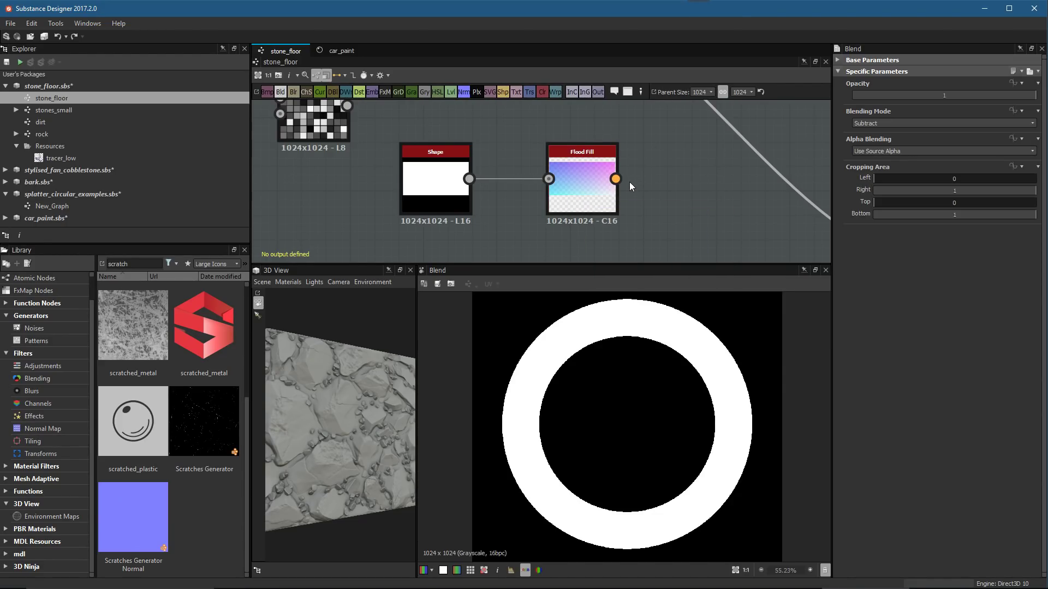
pyautogui.scroll(-5, 685, 195)
pyautogui.moveTo(679, 178); pyautogui.dragTo(484, 179, button='middle')
pyautogui.scroll(-2, 484, 179)
pyautogui.scroll(4, 617, 170)
pyautogui.moveTo(616, 169); pyautogui.dragTo(550, 131, button='middle')
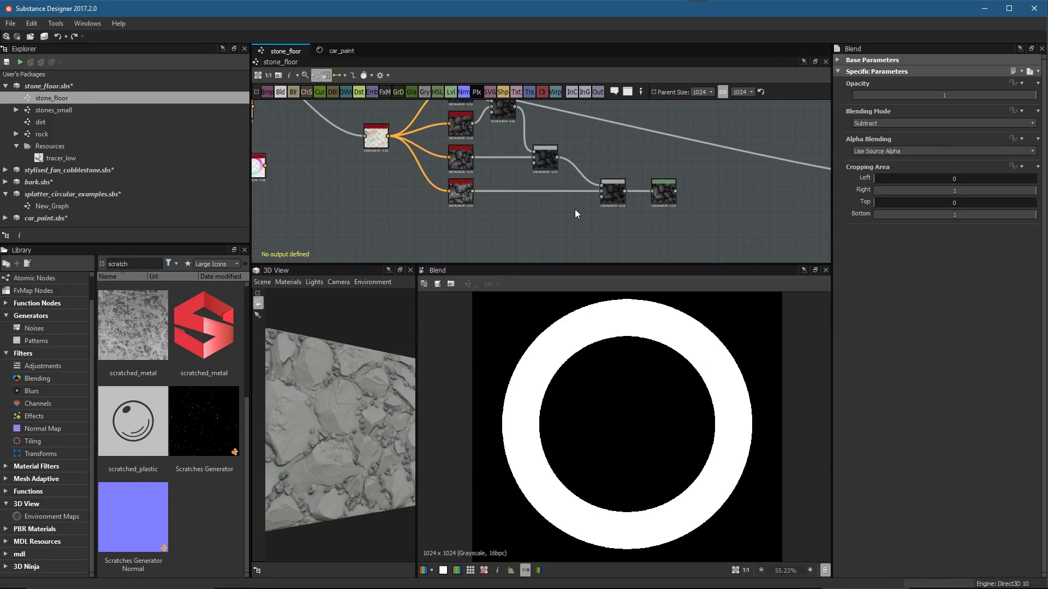
pyautogui.scroll(-1, 617, 359)
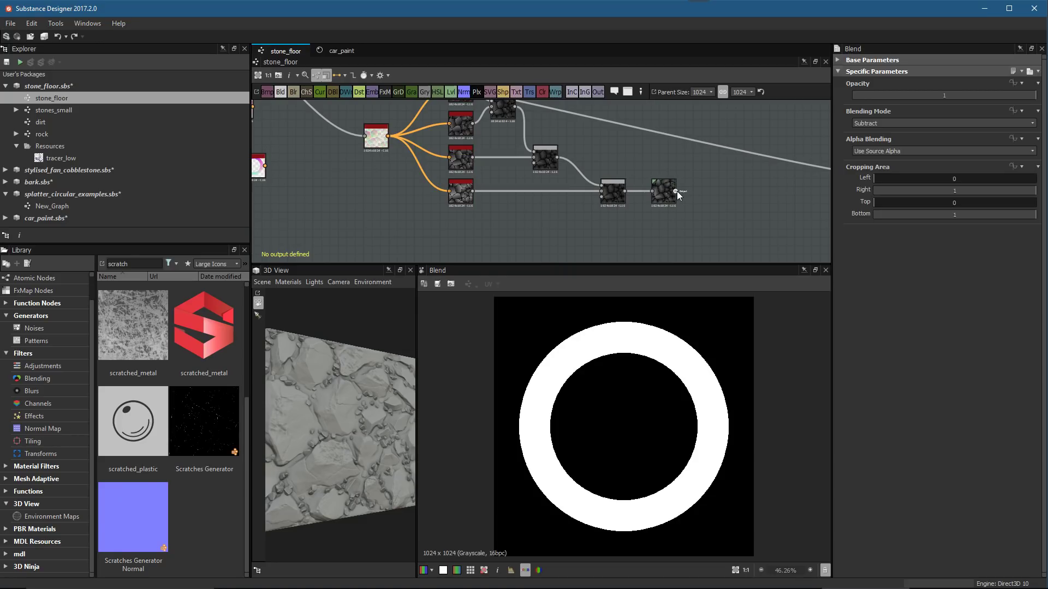
pyautogui.scroll(-1, 655, 202)
pyautogui.doubleClick(613, 197)
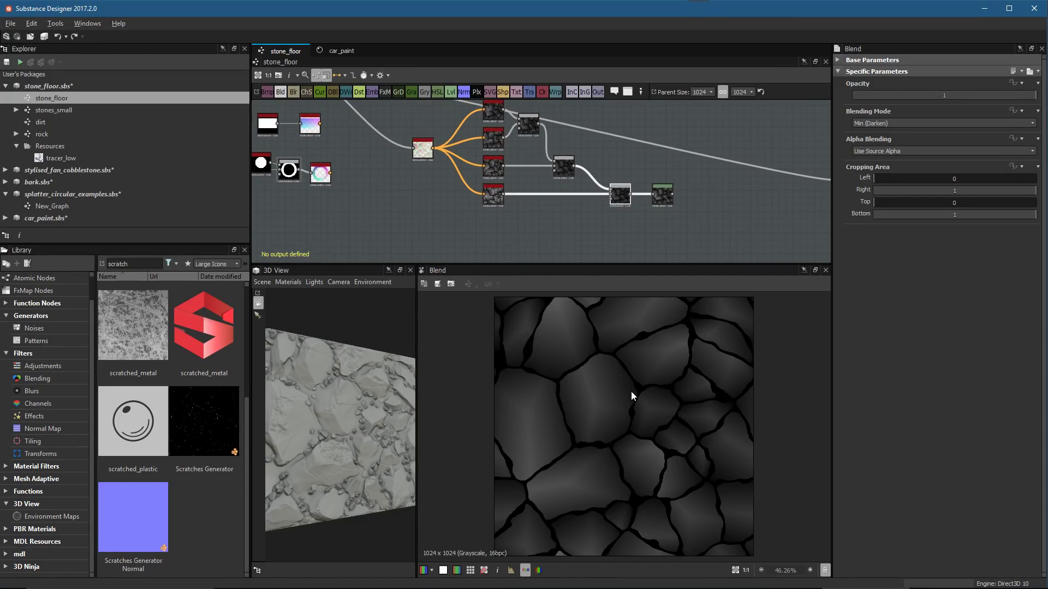
pyautogui.scroll(-1, 631, 374)
pyautogui.click(669, 199)
pyautogui.doubleClick(670, 198)
pyautogui.scroll(-2, 666, 196)
pyautogui.moveTo(652, 177); pyautogui.dragTo(594, 206, button='middle')
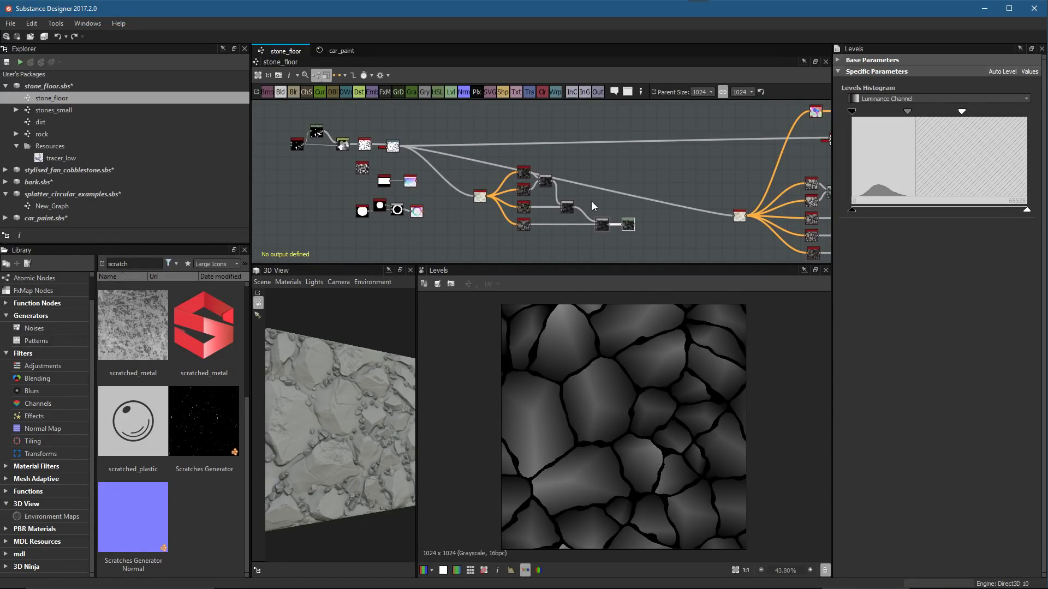
# Examine the five-gradient stone branch, display its Slope Blur Grayscale result and review the surrounding stone_floor graph
pyautogui.moveTo(734, 199); pyautogui.dragTo(574, 181, button='middle')
pyautogui.scroll(1, 643, 182)
pyautogui.scroll(1, 737, 175)
pyautogui.moveTo(737, 175); pyautogui.dragTo(594, 180, button='middle')
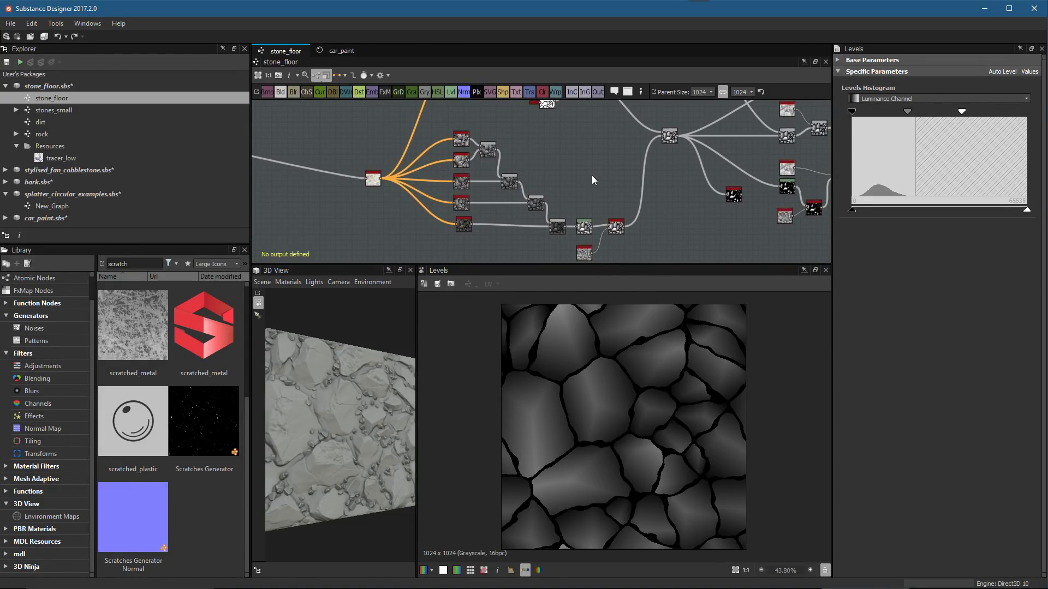
pyautogui.scroll(1, 601, 174)
pyautogui.scroll(-1, 654, 216)
pyautogui.moveTo(600, 138); pyautogui.dragTo(639, 155, button='middle')
pyautogui.click(585, 206)
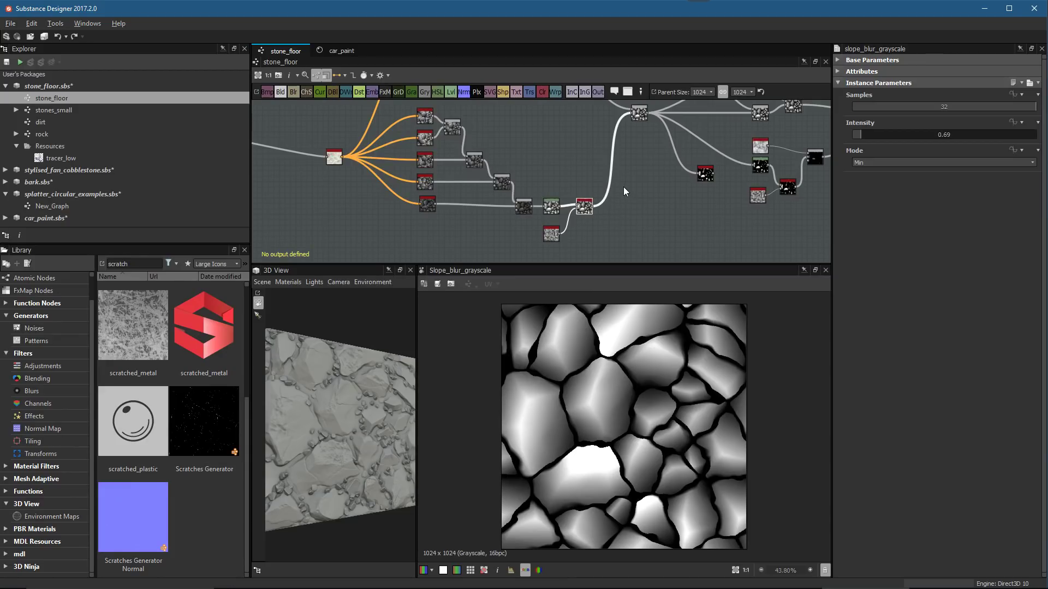
pyautogui.scroll(-1, 626, 191)
pyautogui.moveTo(625, 191); pyautogui.dragTo(621, 213, button='middle')
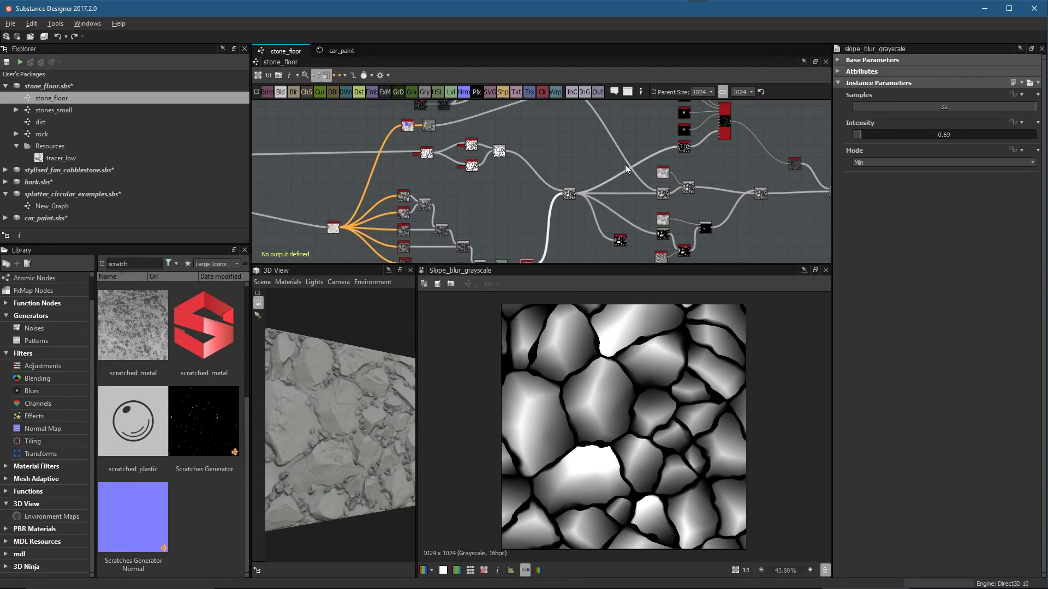
pyautogui.scroll(-2, 627, 166)
pyautogui.scroll(-1, 587, 176)
pyautogui.scroll(-2, 557, 183)
pyautogui.moveTo(557, 182); pyautogui.dragTo(629, 190, button='middle')
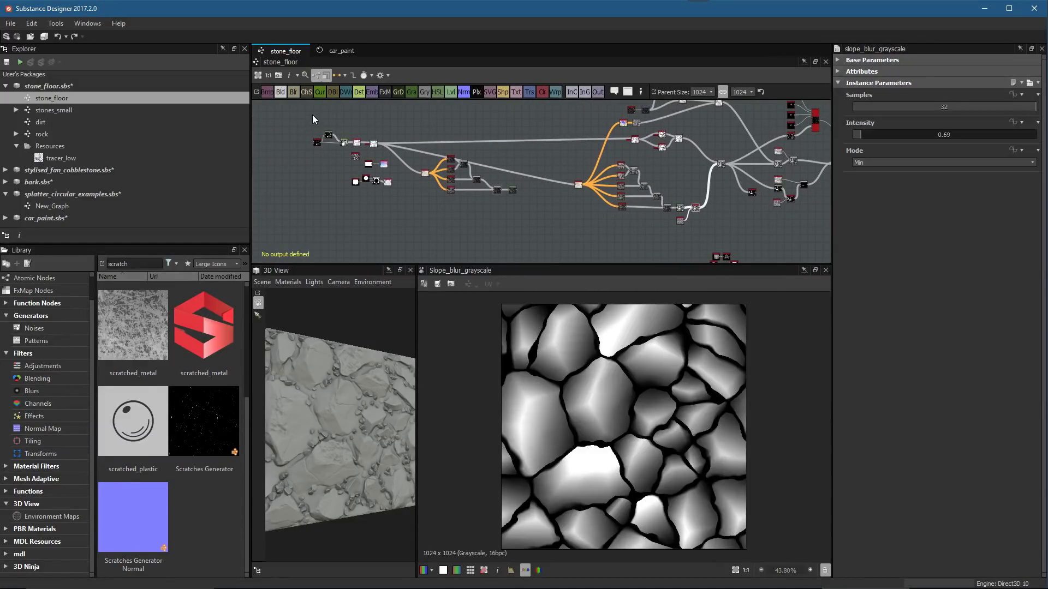
# Open the recent package sa_aged_wood_planks.sbs, accepting the file format updates and dismissing the update report
pyautogui.click(6, 86)
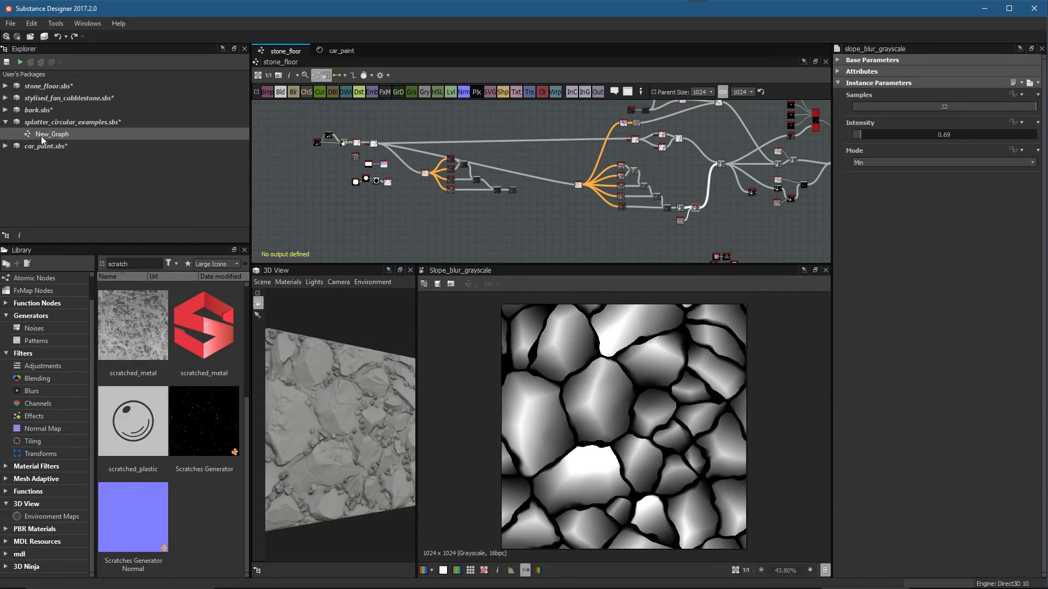
pyautogui.click(10, 23)
pyautogui.moveTo(22, 80)
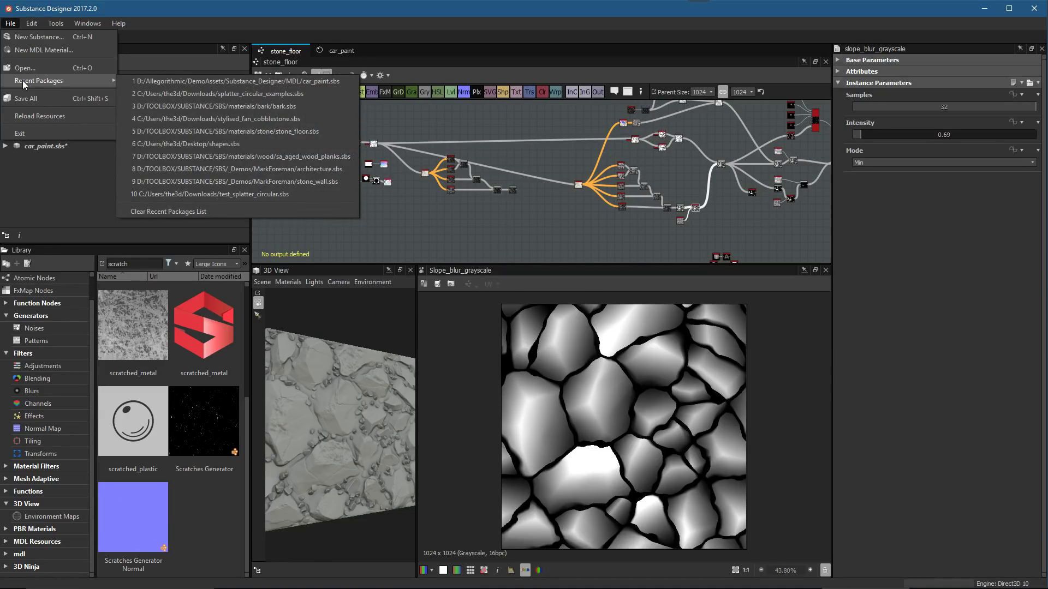
pyautogui.click(280, 158)
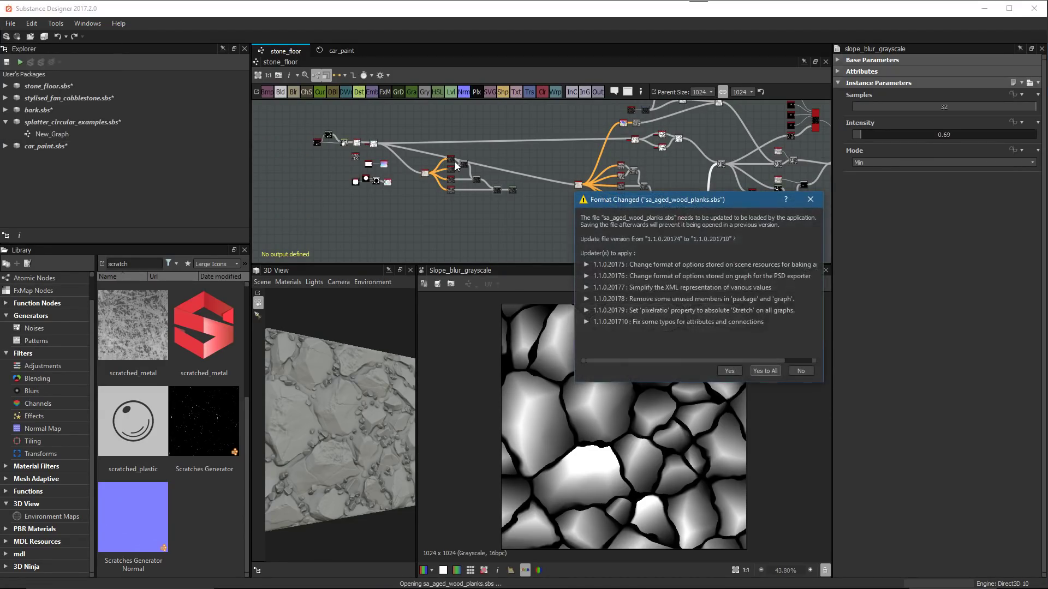
pyautogui.click(741, 371)
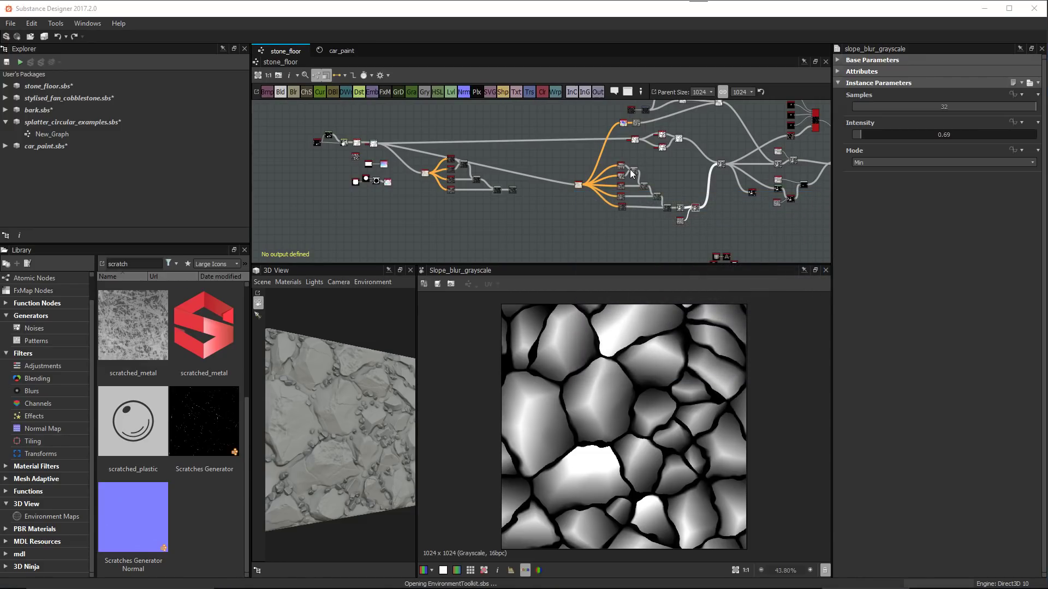
pyautogui.click(725, 371)
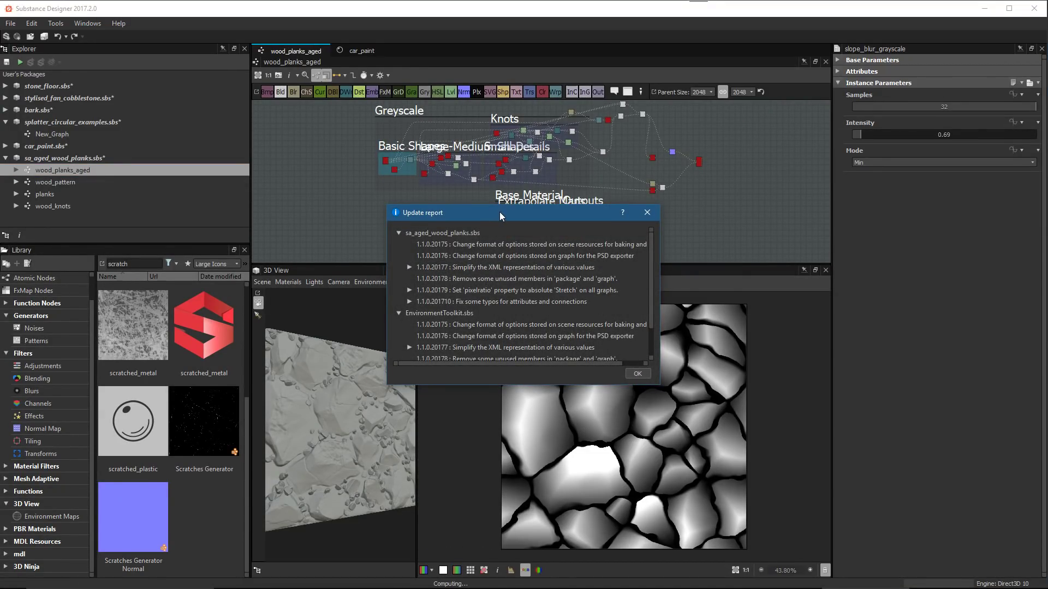
pyautogui.press('Return')
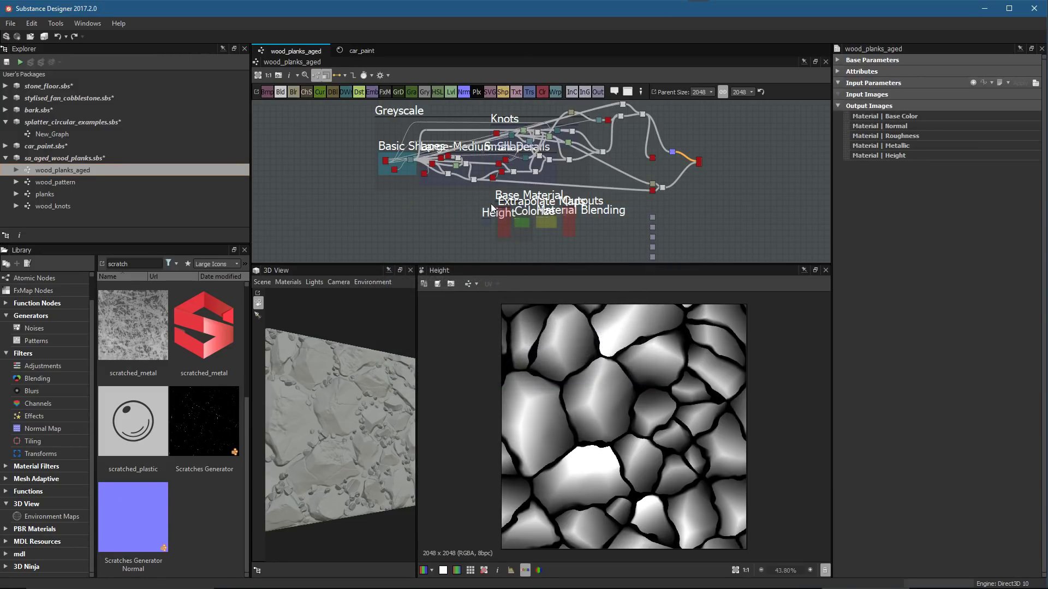
# Widen the 3D view to inspect the aged planks and look through the wood_planks_aged graph for empty space
pyautogui.scroll(6, 707, 176)
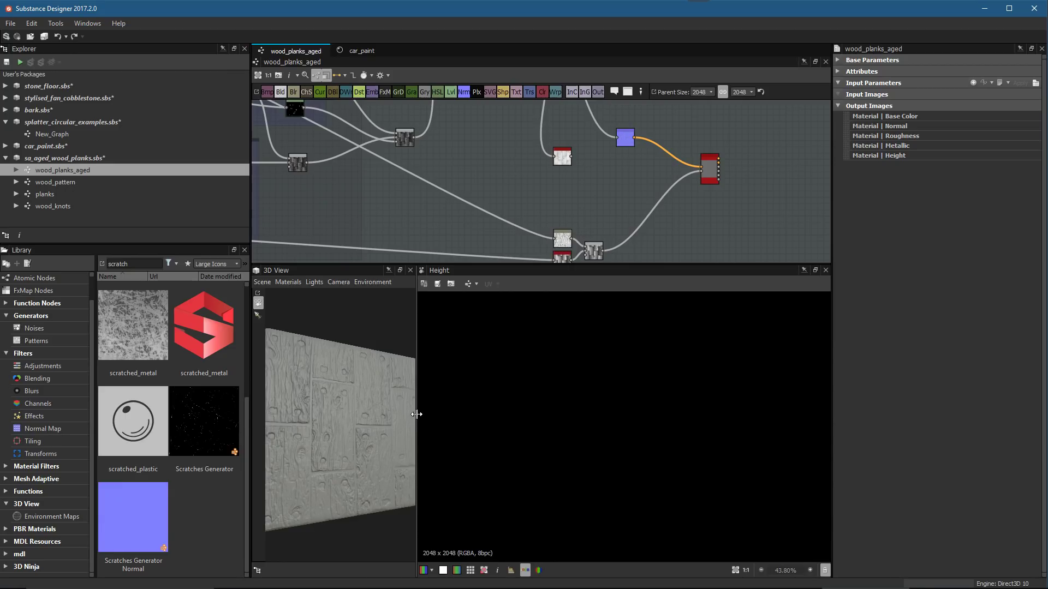
pyautogui.moveTo(416, 416); pyautogui.dragTo(597, 419)
pyautogui.scroll(-4, 601, 175)
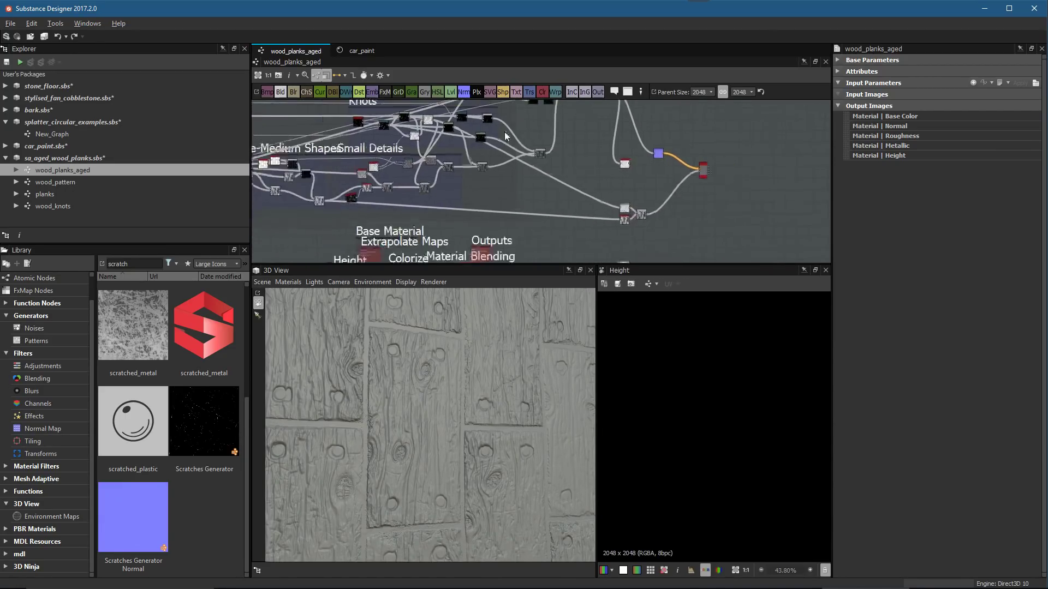
pyautogui.moveTo(600, 174); pyautogui.dragTo(437, 158, button='middle')
pyautogui.scroll(1, 437, 163)
pyautogui.scroll(-1, 474, 241)
pyautogui.moveTo(473, 194); pyautogui.dragTo(448, 142, button='middle')
# Add the wood_pattern and planks graphs as nodes in an empty area of the wood_planks_aged graph
pyautogui.moveTo(53, 181); pyautogui.dragTo(401, 194)
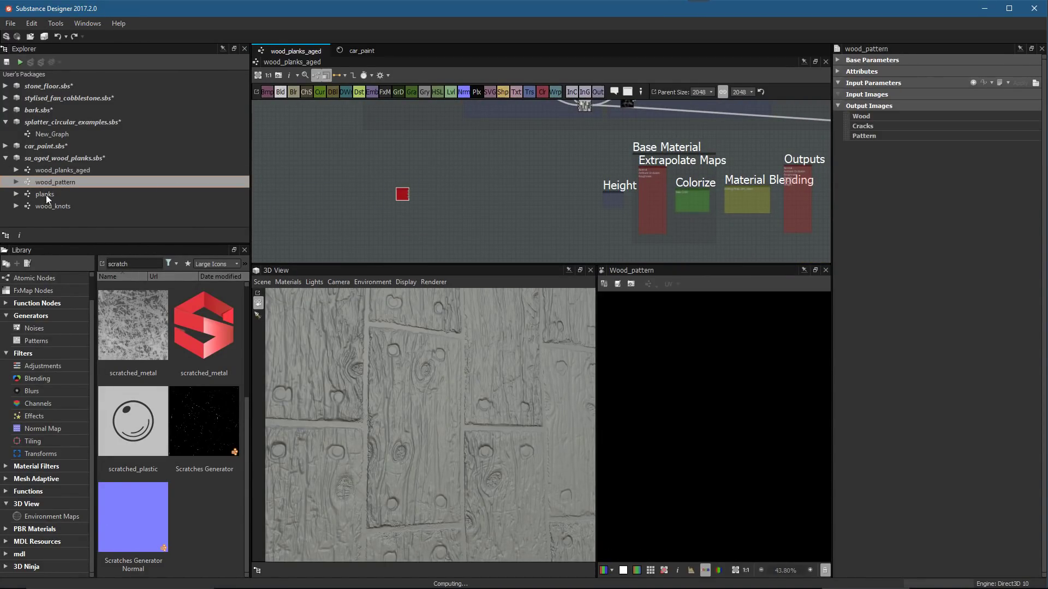
pyautogui.moveTo(46, 195); pyautogui.dragTo(284, 188)
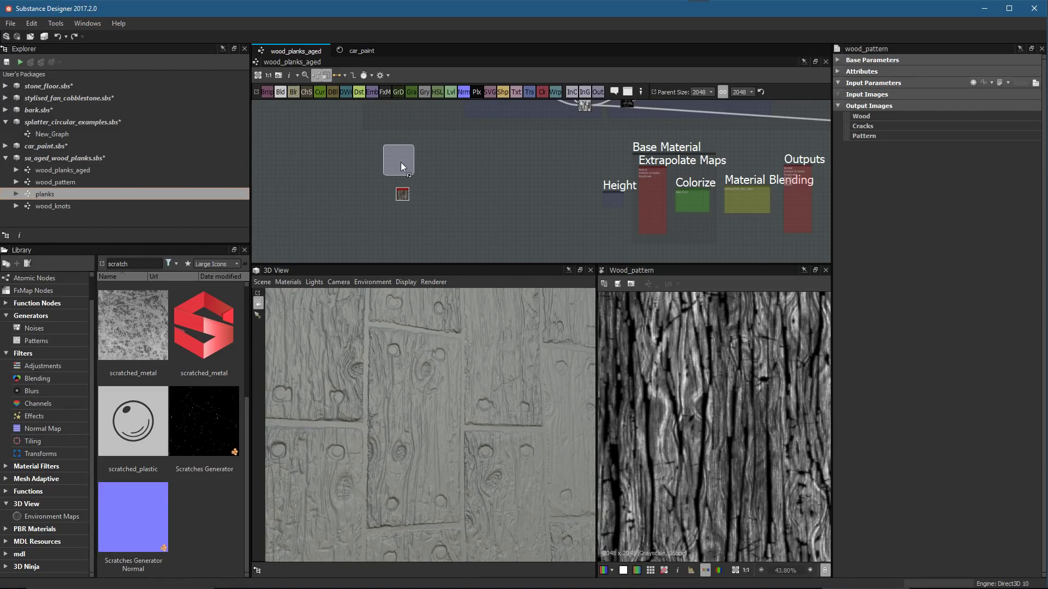
pyautogui.moveTo(400, 162); pyautogui.dragTo(407, 168)
pyautogui.scroll(2, 408, 168)
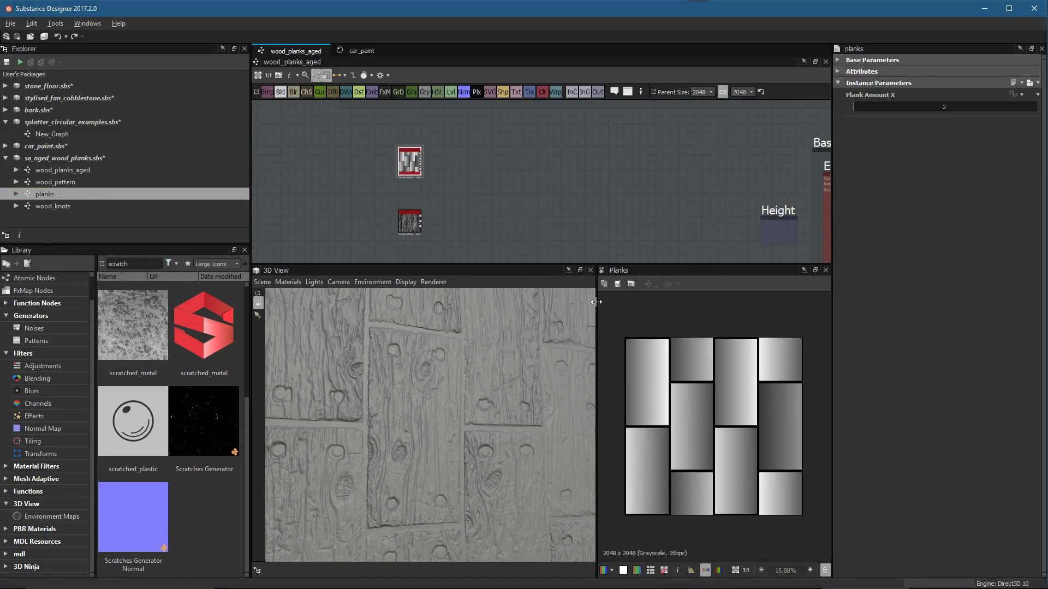
pyautogui.moveTo(425, 158); pyautogui.dragTo(362, 156, button='middle')
pyautogui.scroll(4, 362, 156)
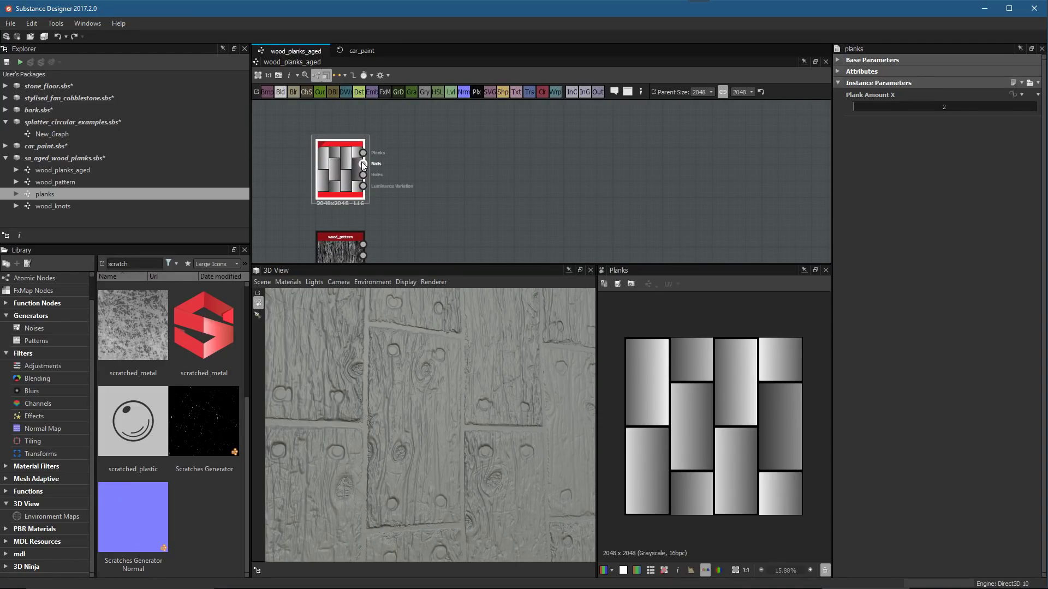
# Add a Levels node fed by the Planks output and lower its white input point until the planks turn solid white
pyautogui.rightClick(441, 173)
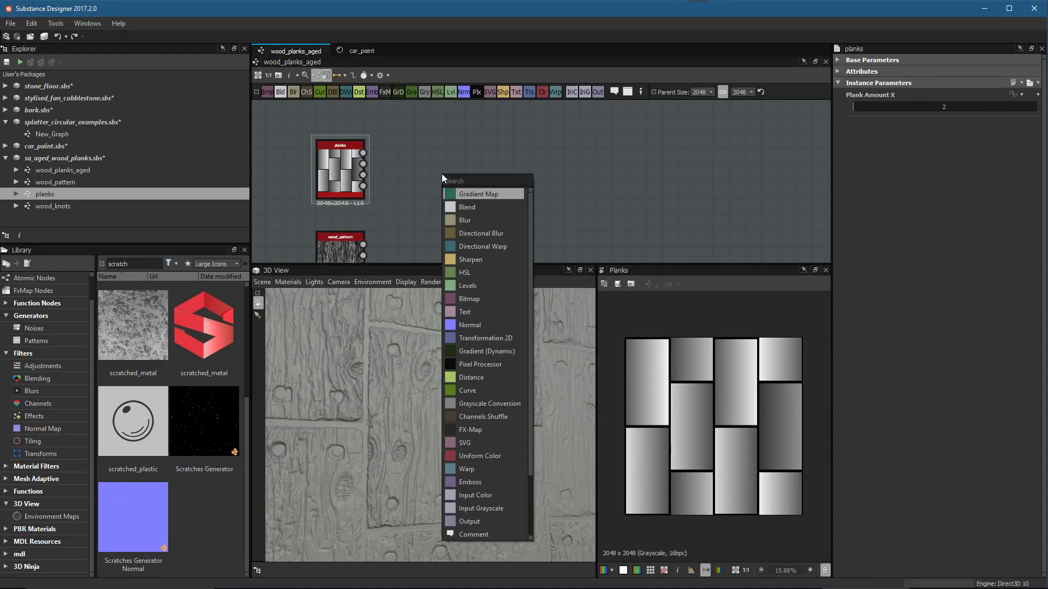
pyautogui.press('Escape')
pyautogui.moveTo(363, 152); pyautogui.dragTo(417, 172)
pyautogui.moveTo(1026, 113); pyautogui.dragTo(885, 119)
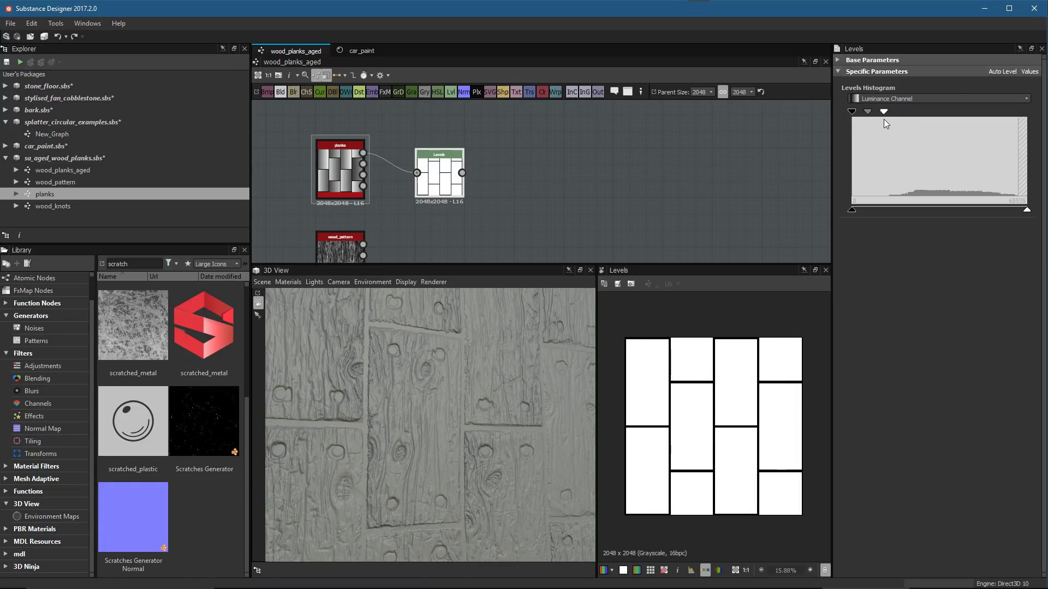
pyautogui.moveTo(484, 204); pyautogui.dragTo(474, 187, button='middle')
pyautogui.press('space')
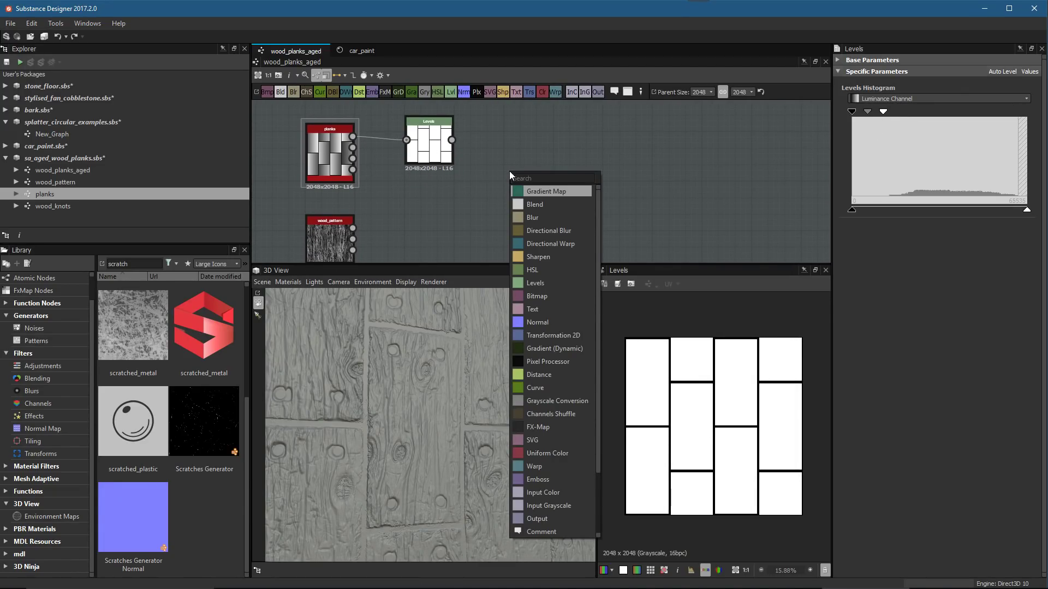
pyautogui.write('flo')
pyautogui.click(483, 162)
# Display the planks node's gradient output and compare it with the Levels mask
pyautogui.doubleClick(320, 158)
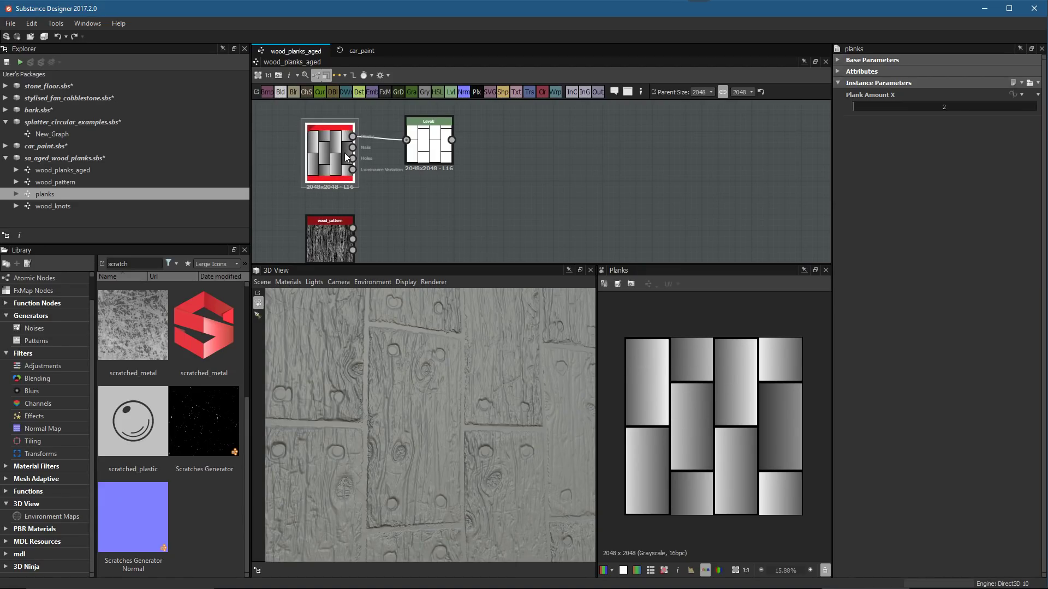
pyautogui.moveTo(302, 137); pyautogui.dragTo(360, 159, button='middle')
pyautogui.scroll(3, 385, 158)
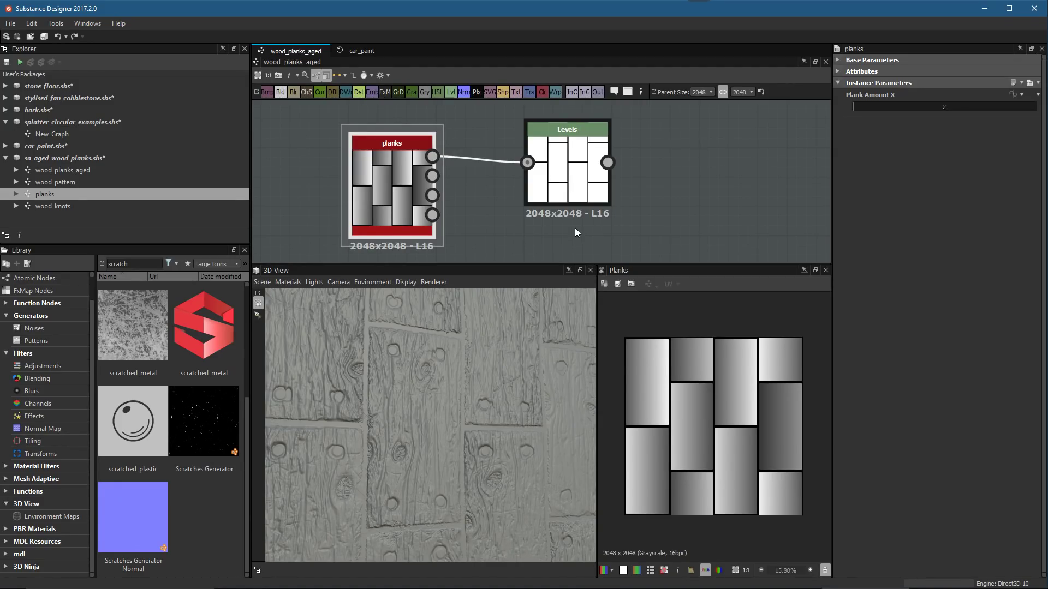
pyautogui.moveTo(574, 227); pyautogui.dragTo(561, 197, button='middle')
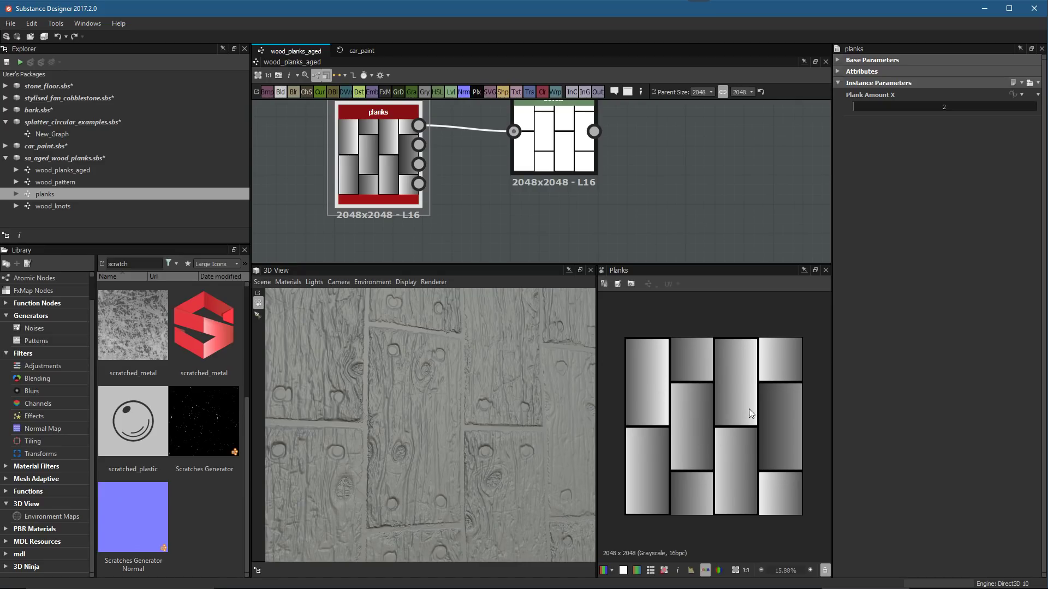
# Add a Blend node and connect the Levels output to its Foreground input
pyautogui.scroll(-4, 582, 174)
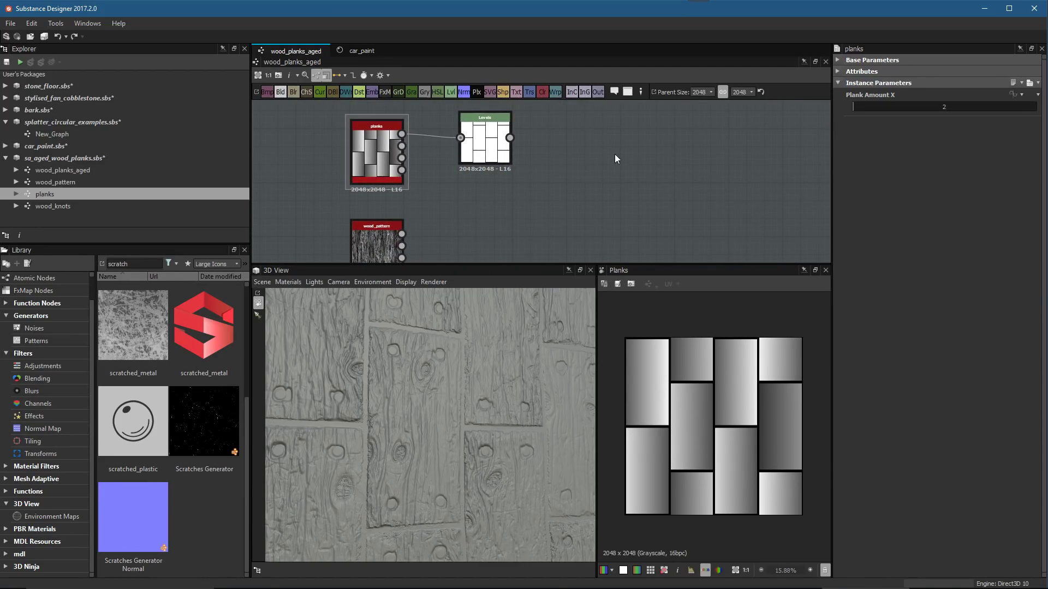
pyautogui.press('space')
pyautogui.write('blend')
pyautogui.press('Return')
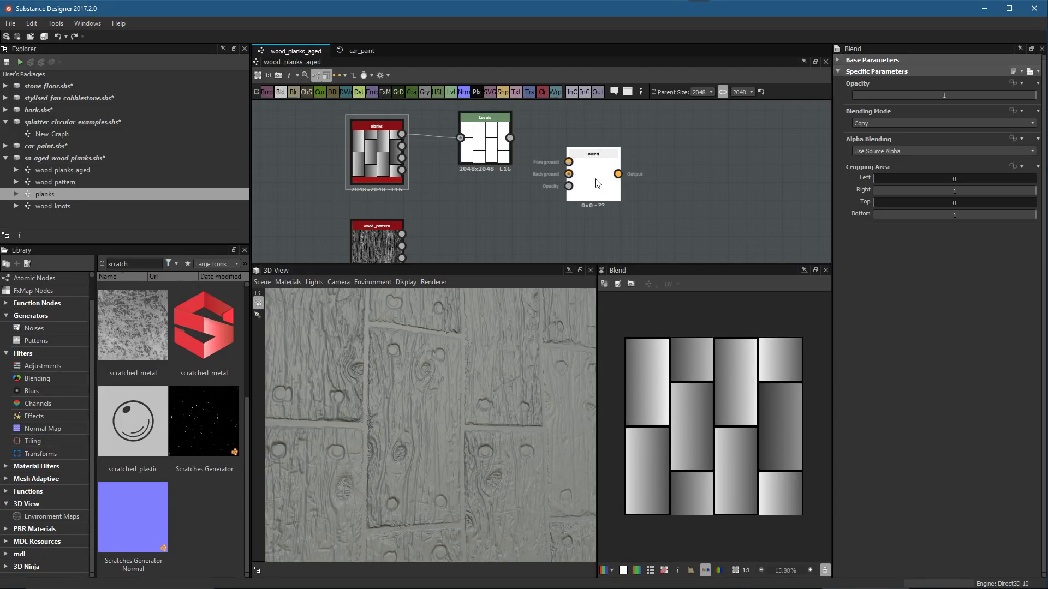
pyautogui.moveTo(512, 139); pyautogui.dragTo(569, 163)
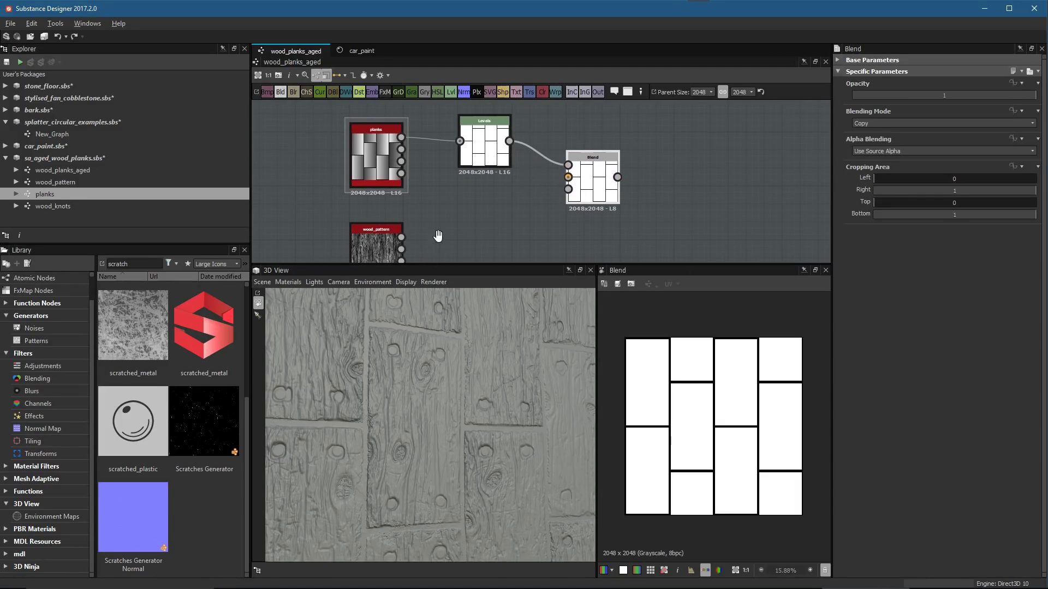
# Preview the wood_pattern node's Cracks output and connect it to the Blend node's Background input
pyautogui.scroll(4, 433, 233)
pyautogui.click(534, 185)
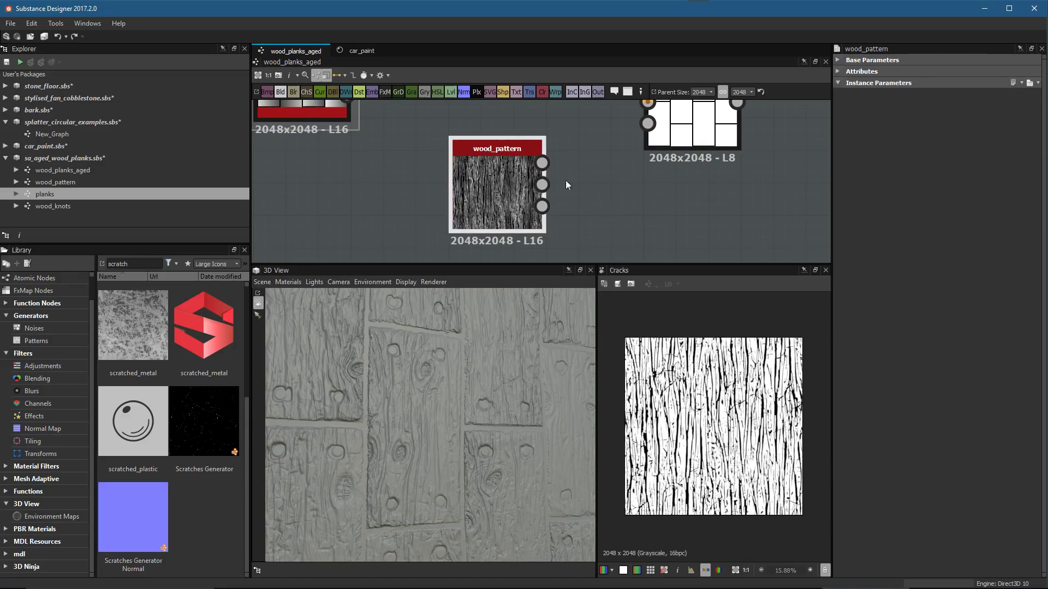
pyautogui.scroll(3, 788, 512)
pyautogui.moveTo(445, 198); pyautogui.dragTo(445, 224, button='middle')
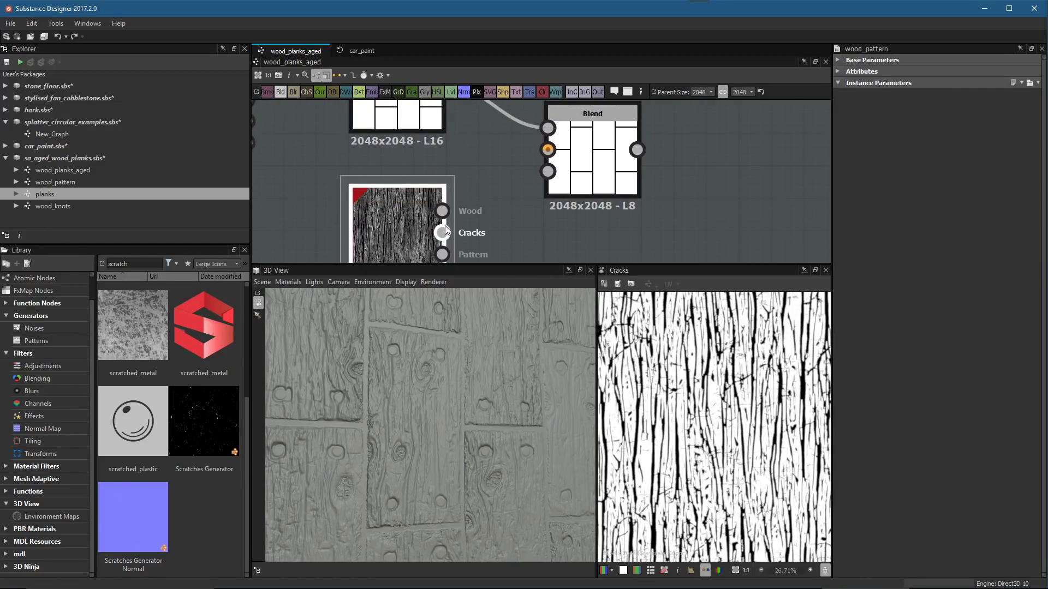
pyautogui.moveTo(530, 153); pyautogui.dragTo(548, 149)
# Set the Blend node's blending mode to Multiply and enlarge the 2D view to show the cracked planks mask
pyautogui.doubleClick(595, 158)
pyautogui.click(873, 123)
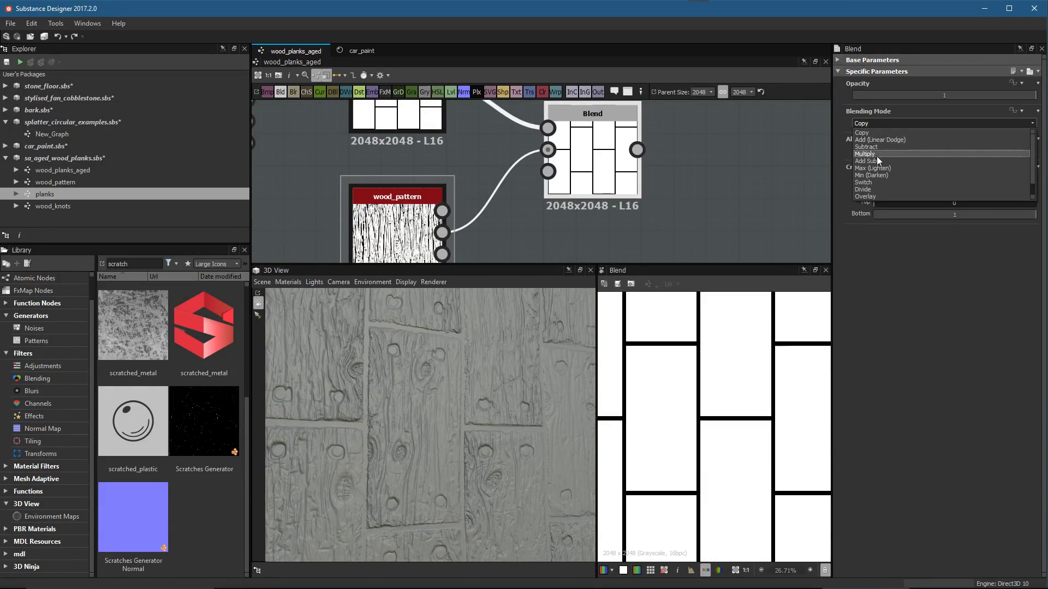
pyautogui.click(876, 154)
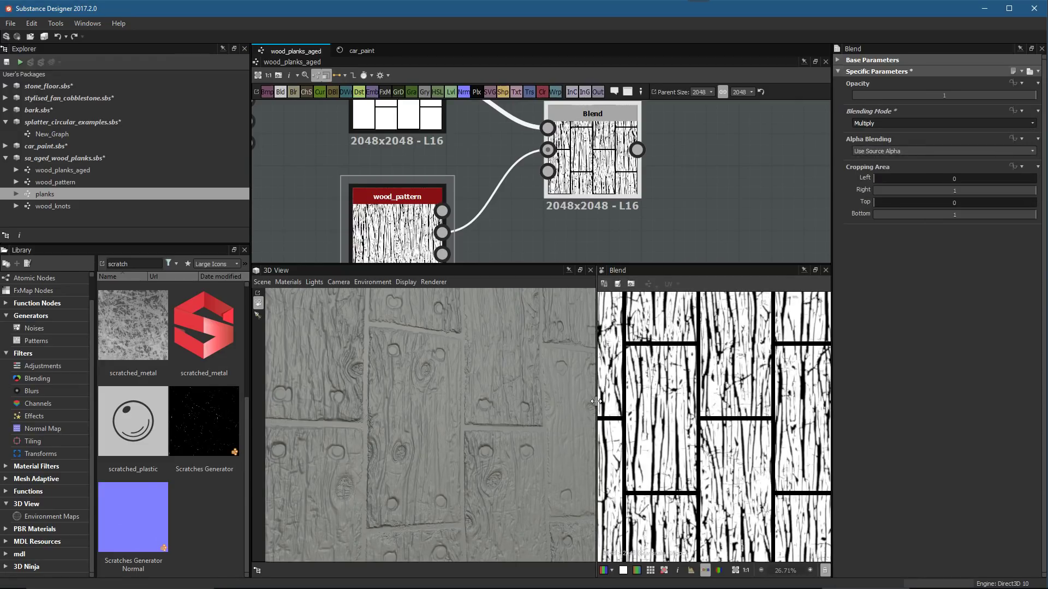
pyautogui.moveTo(597, 406); pyautogui.dragTo(361, 408)
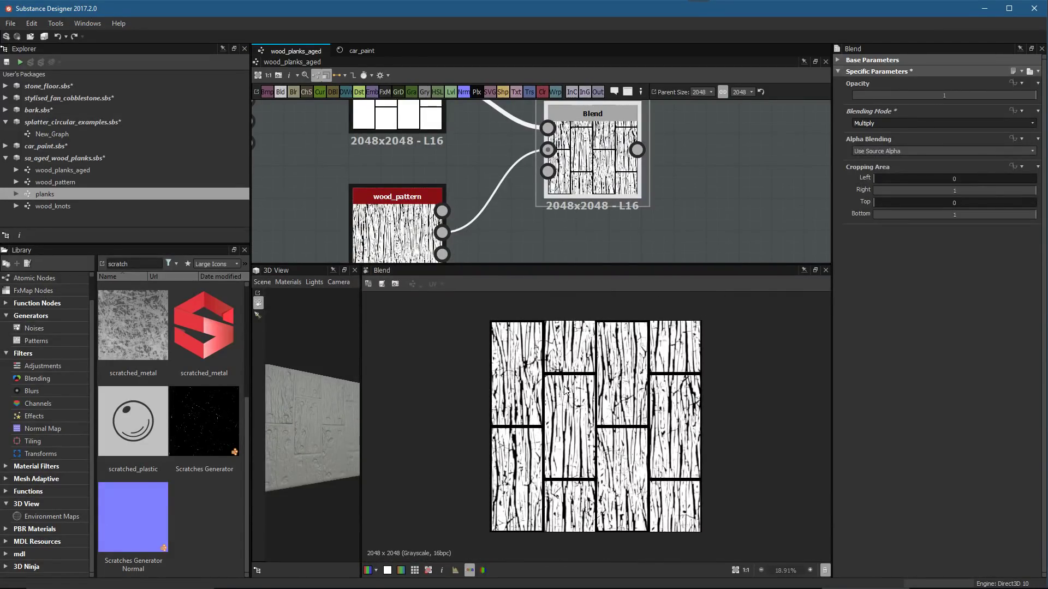
# Examine how the cracks run across neighbouring planks in the Blend node's 2D preview
pyautogui.scroll(6, 641, 429)
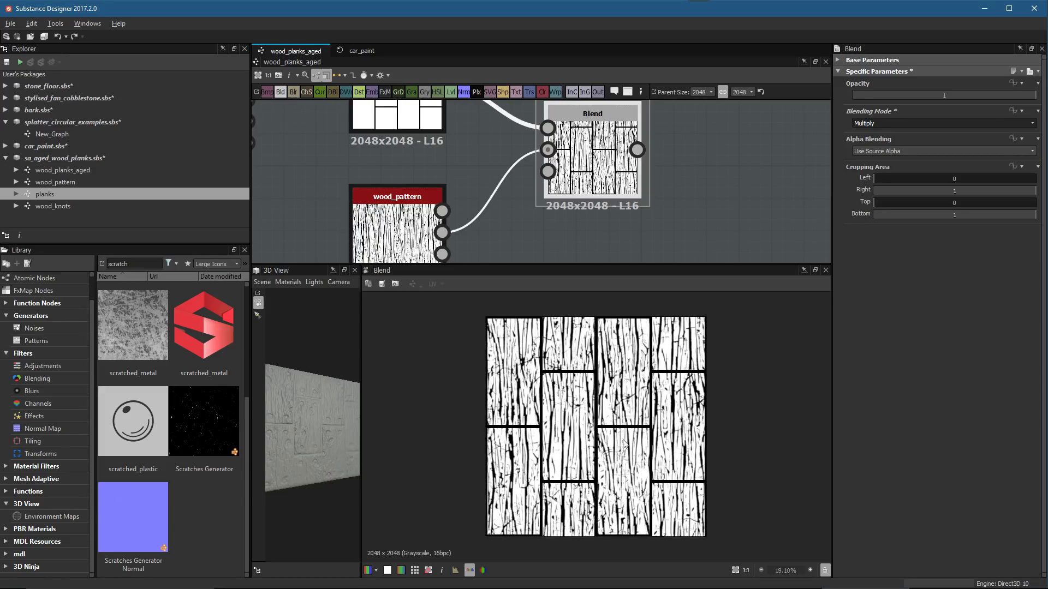
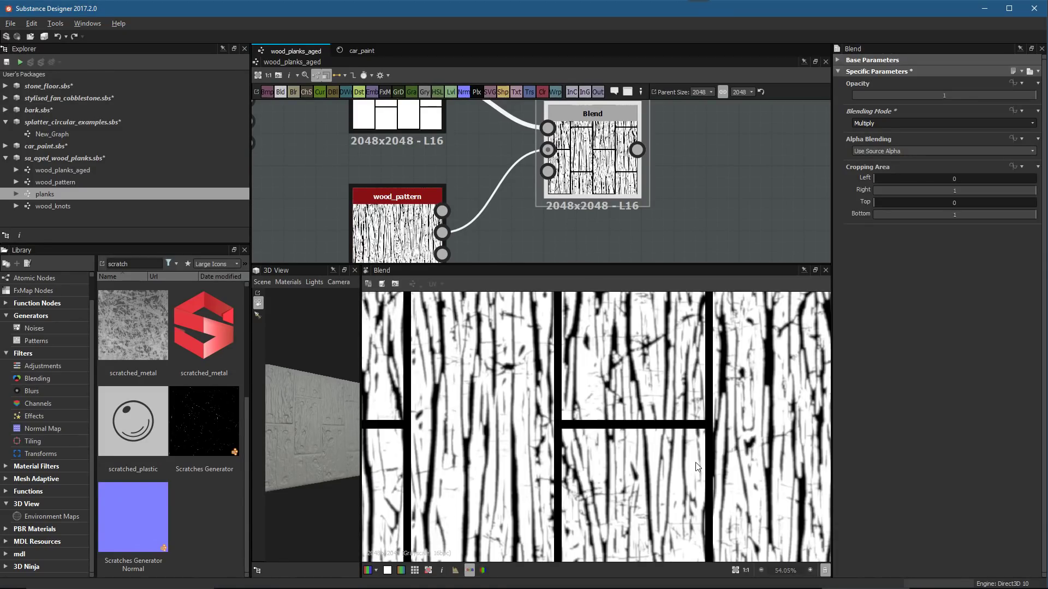
pyautogui.scroll(-3, 691, 464)
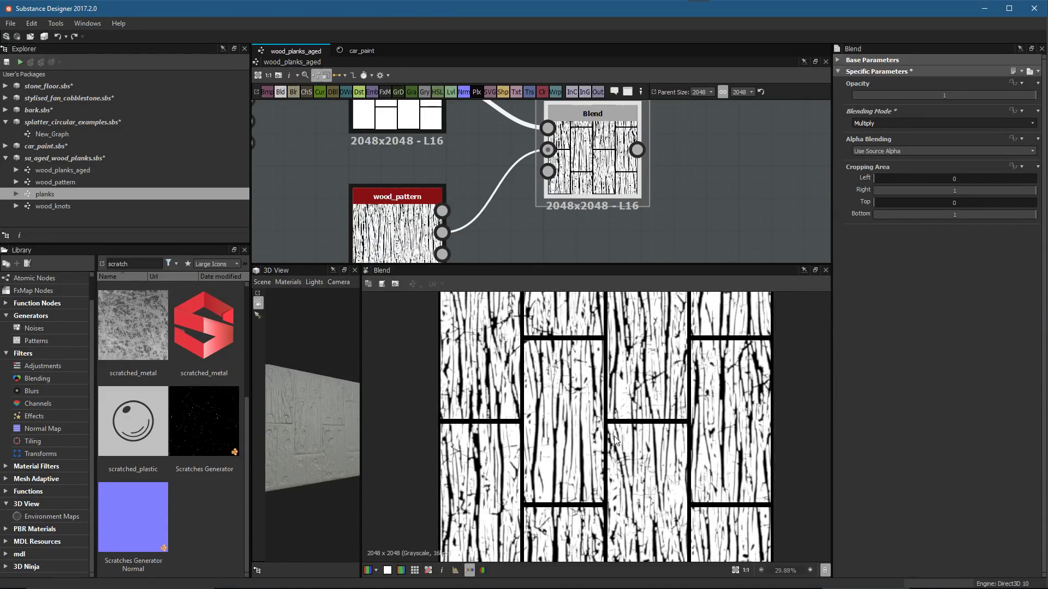
pyautogui.moveTo(729, 389); pyautogui.dragTo(659, 356, button='middle')
pyautogui.scroll(3, 658, 355)
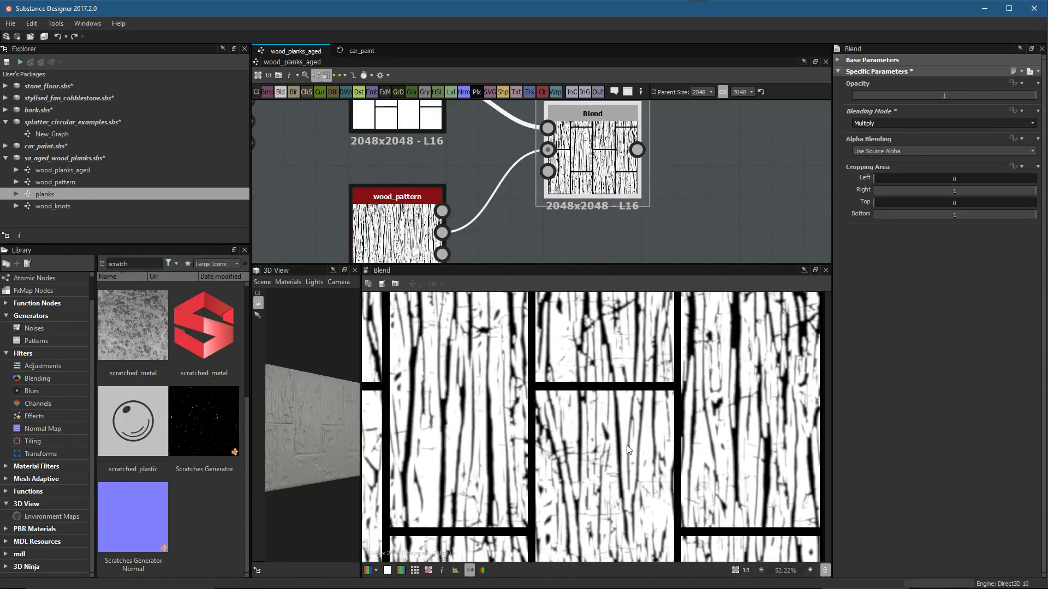
pyautogui.scroll(1, 607, 383)
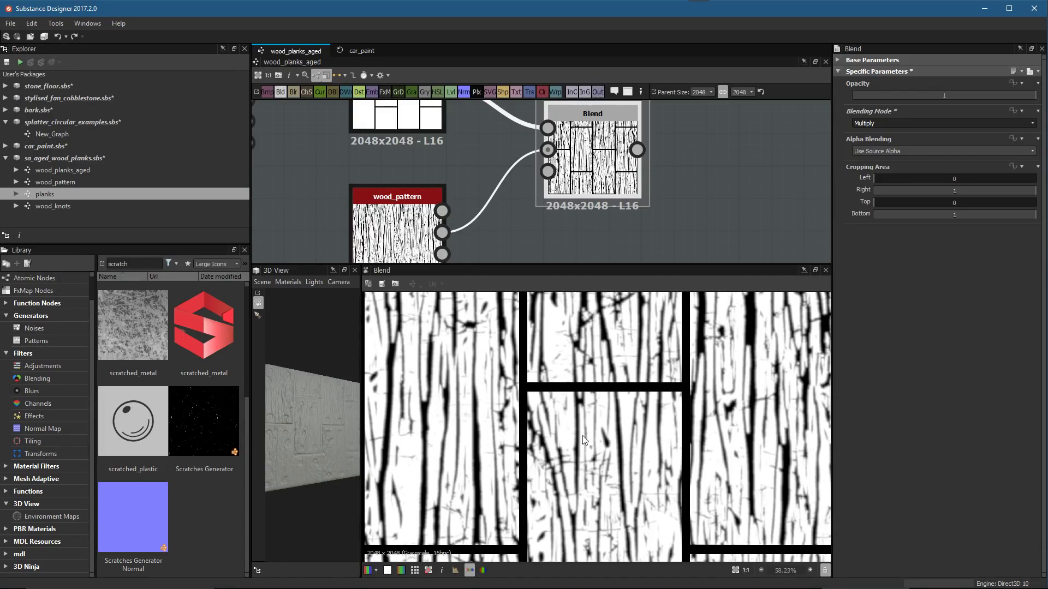
pyautogui.scroll(-2, 662, 208)
# Preview the planks node's Planks, Nails, Holes and Luminance Variation outputs one after another
pyautogui.moveTo(572, 181); pyautogui.dragTo(677, 182)
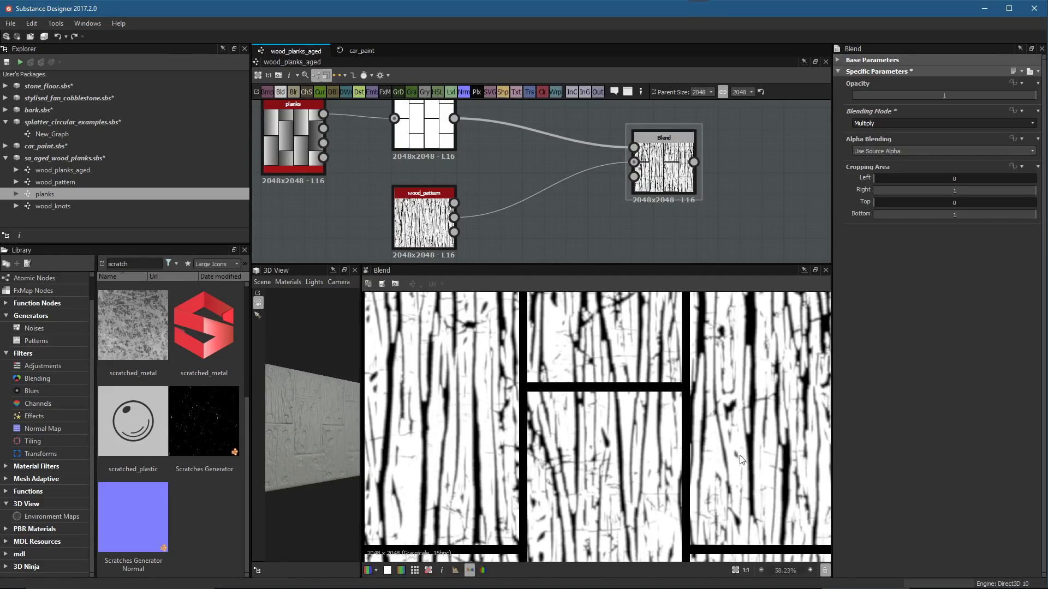
pyautogui.moveTo(331, 145); pyautogui.dragTo(490, 162, button='middle')
pyautogui.doubleClick(453, 149)
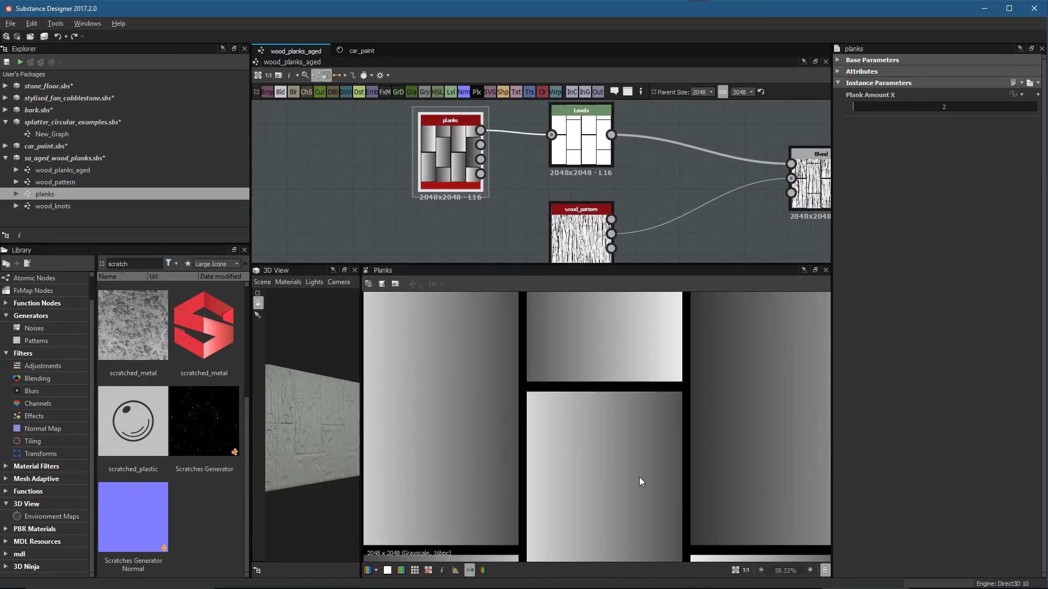
pyautogui.scroll(-5, 640, 479)
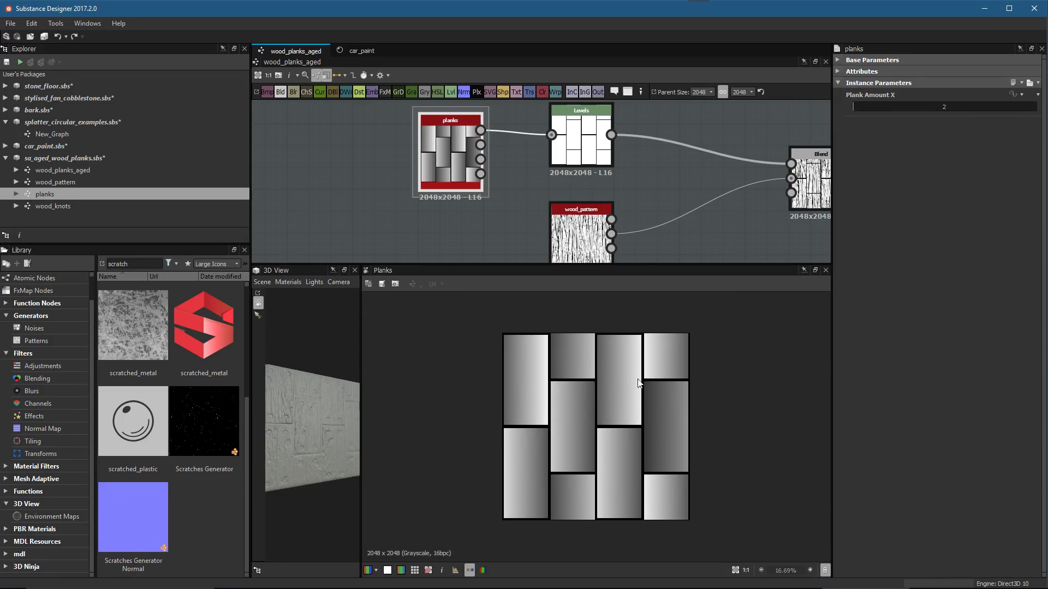
pyautogui.moveTo(481, 158); pyautogui.dragTo(443, 189, button='middle')
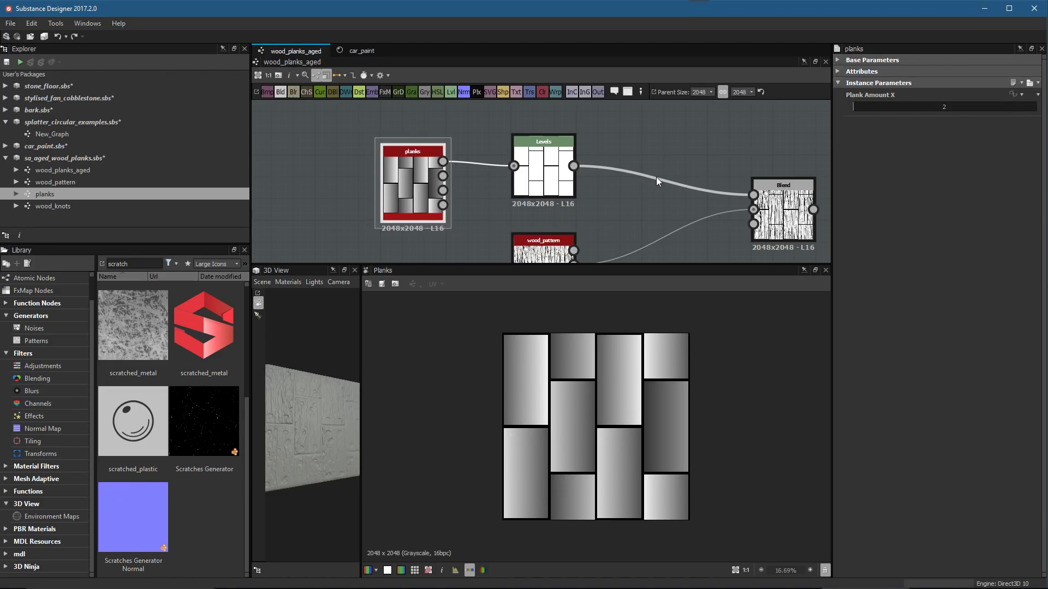
pyautogui.scroll(2, 398, 154)
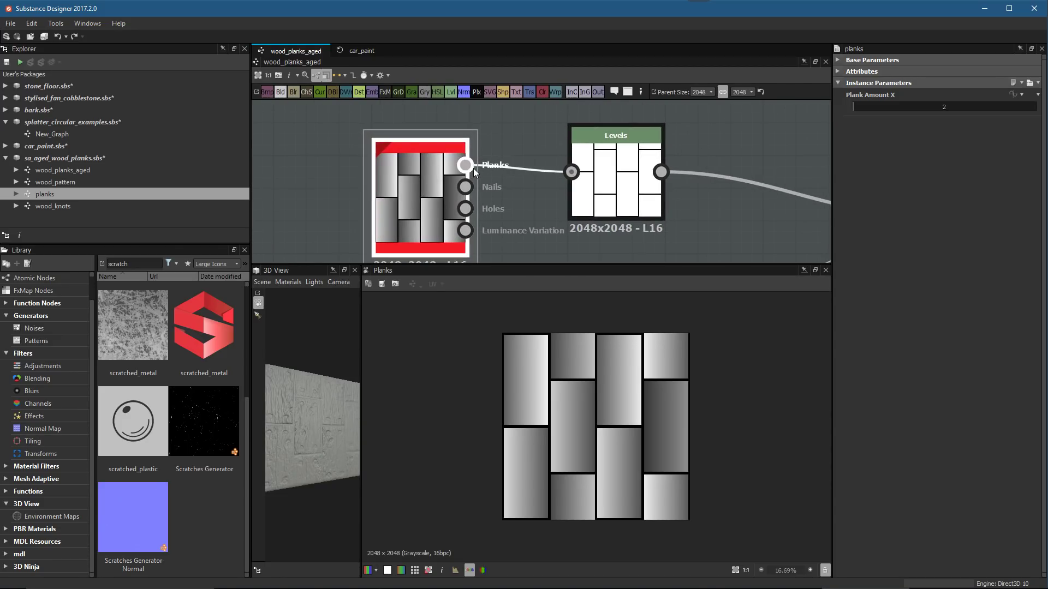
pyautogui.click(465, 187)
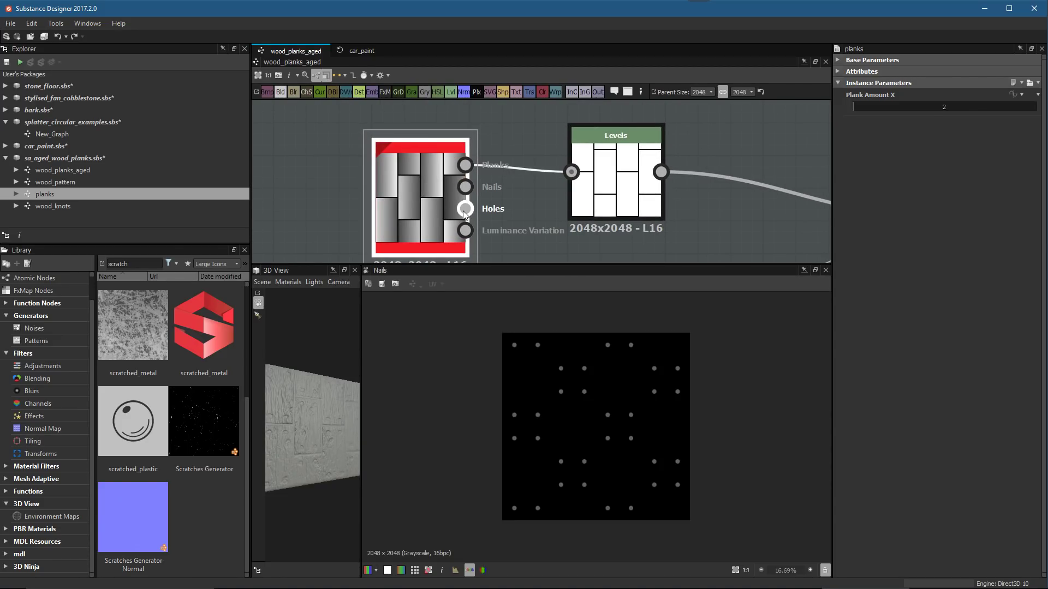
pyautogui.click(465, 210)
pyautogui.click(465, 231)
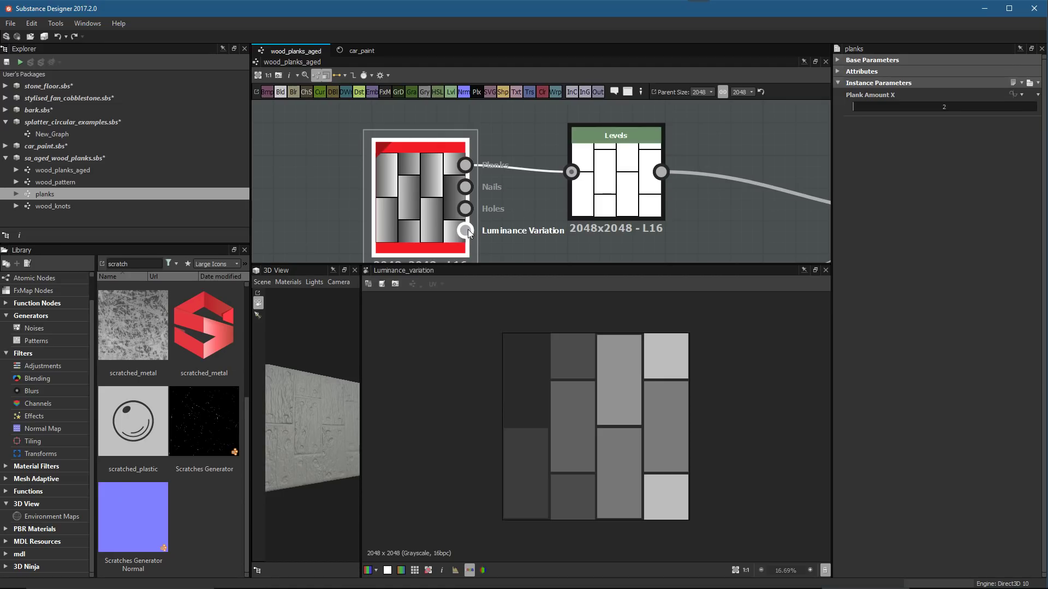
pyautogui.scroll(2, 562, 418)
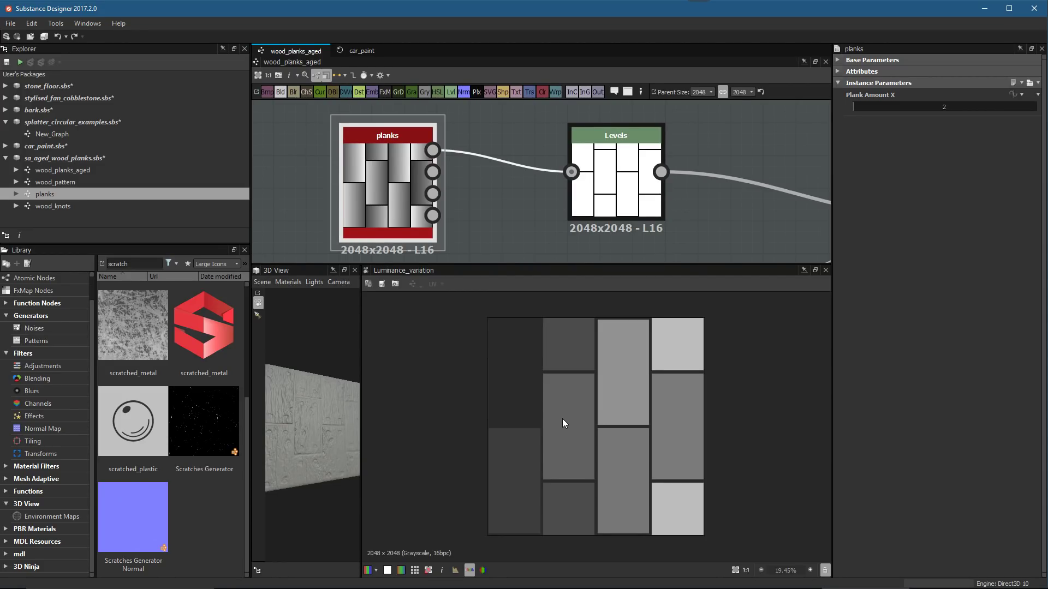
pyautogui.scroll(1, 470, 197)
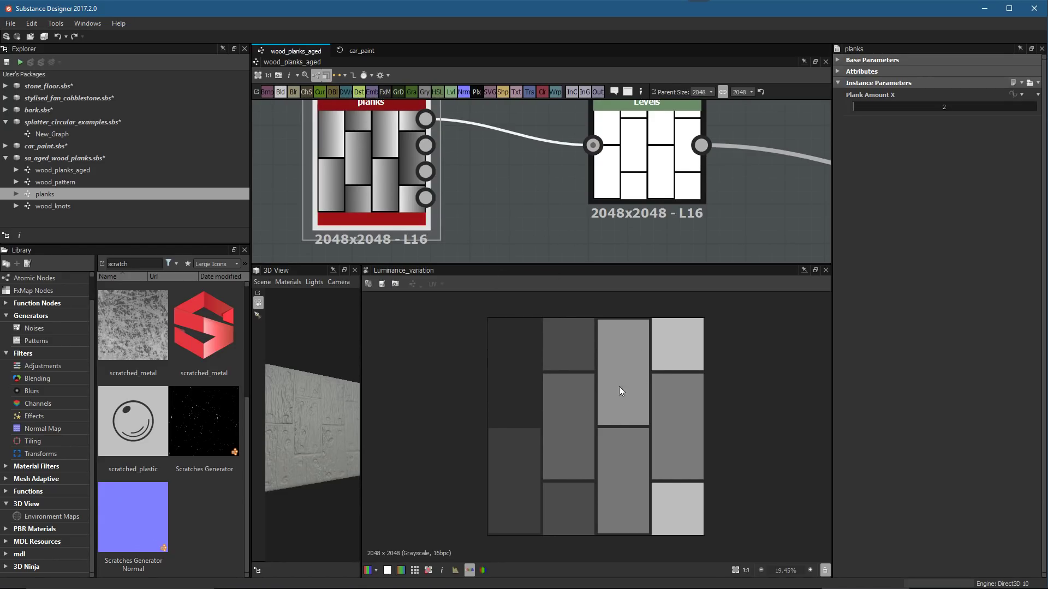
# Rearrange the wood_pattern and Blend nodes in the graph and display the Blend output in the 2D view
pyautogui.scroll(-4, 667, 210)
pyautogui.moveTo(667, 209); pyautogui.dragTo(550, 211, button='middle')
pyautogui.moveTo(547, 186); pyautogui.dragTo(566, 165)
pyautogui.moveTo(615, 179); pyautogui.dragTo(531, 156, button='middle')
pyautogui.moveTo(658, 204); pyautogui.dragTo(688, 164)
pyautogui.moveTo(577, 169); pyautogui.dragTo(519, 157, button='middle')
pyautogui.moveTo(404, 216); pyautogui.dragTo(463, 174)
pyautogui.doubleClick(647, 151)
pyautogui.moveTo(566, 209); pyautogui.dragTo(562, 205, button='middle')
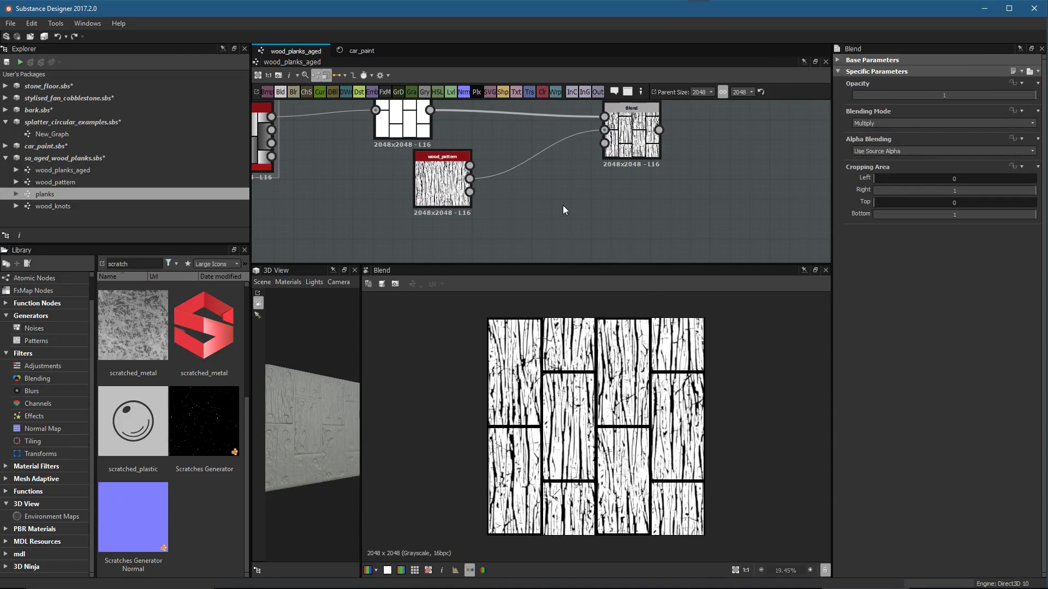
# Add a Flood Fill node and place it in the space above the Levels and Blend nodes
pyautogui.press('space')
pyautogui.write('fl')
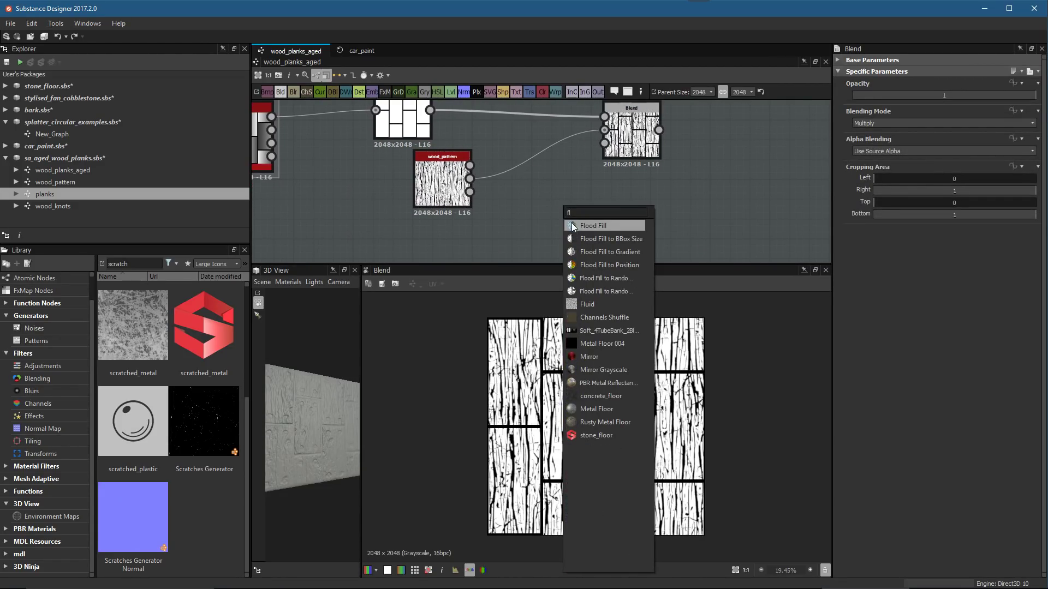
pyautogui.press('Return')
pyautogui.moveTo(562, 209); pyautogui.dragTo(555, 241, button='middle')
pyautogui.moveTo(554, 244); pyautogui.dragTo(532, 122)
pyautogui.moveTo(564, 259); pyautogui.dragTo(522, 119)
pyautogui.scroll(2, 462, 149)
pyautogui.moveTo(421, 186); pyautogui.dragTo(387, 150)
# Connect the Levels output to the Flood Fill node's Mask input and preview the Flood Fill result
pyautogui.moveTo(442, 164); pyautogui.dragTo(432, 195, button='middle')
pyautogui.scroll(1, 411, 224)
pyautogui.moveTo(411, 224); pyautogui.dragTo(506, 163)
pyautogui.click(561, 174)
pyautogui.scroll(1, 610, 353)
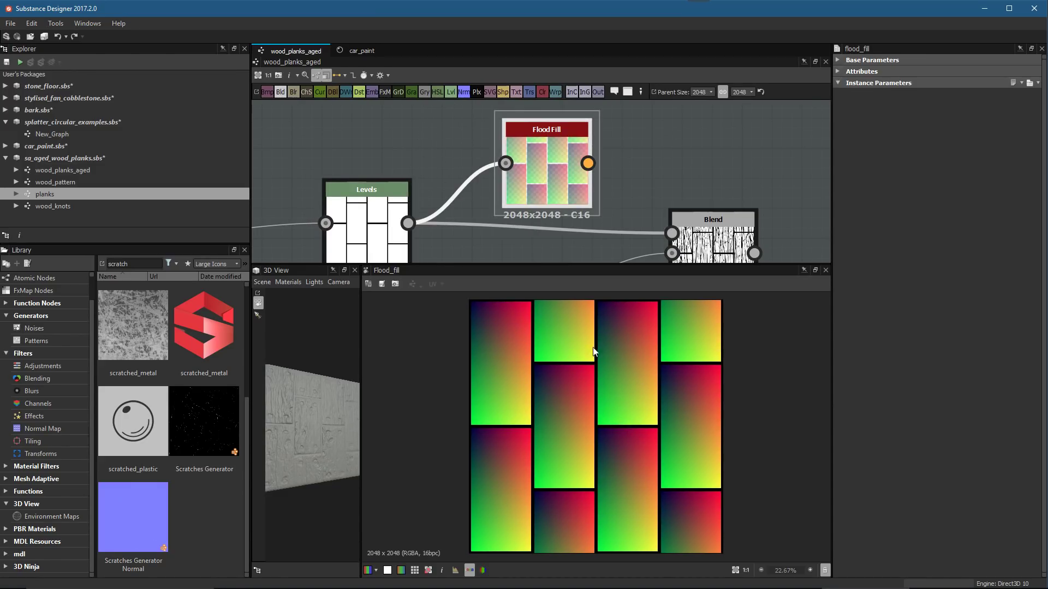
pyautogui.scroll(-2, 601, 229)
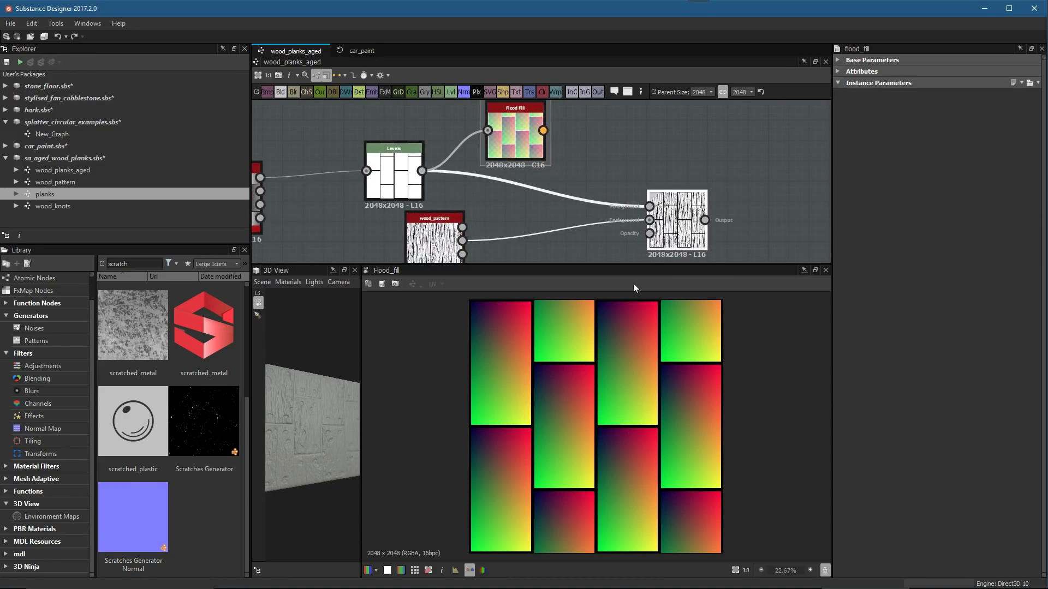
# Add a Flood Fill to Random Grayscale node and connect the Flood Fill output to its input
pyautogui.moveTo(598, 126); pyautogui.dragTo(578, 160, button='middle')
pyautogui.press('space')
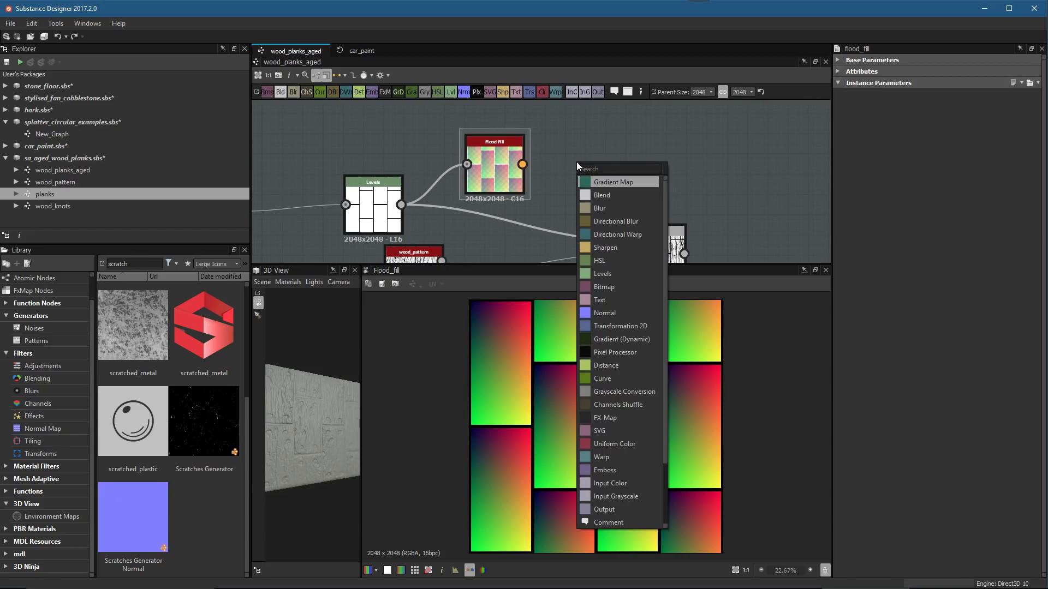
pyautogui.write('flo')
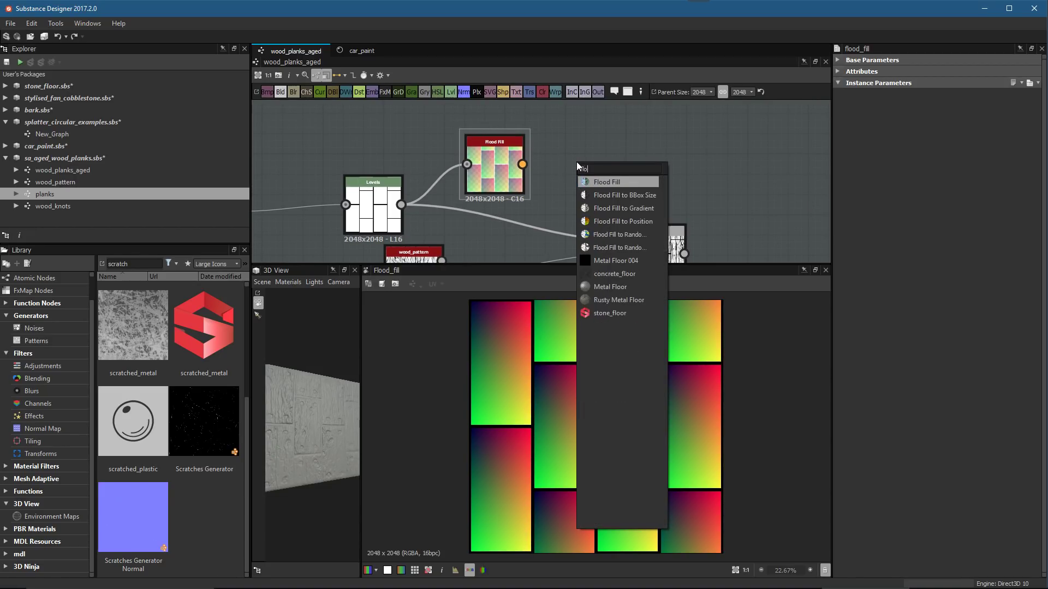
pyautogui.click(619, 248)
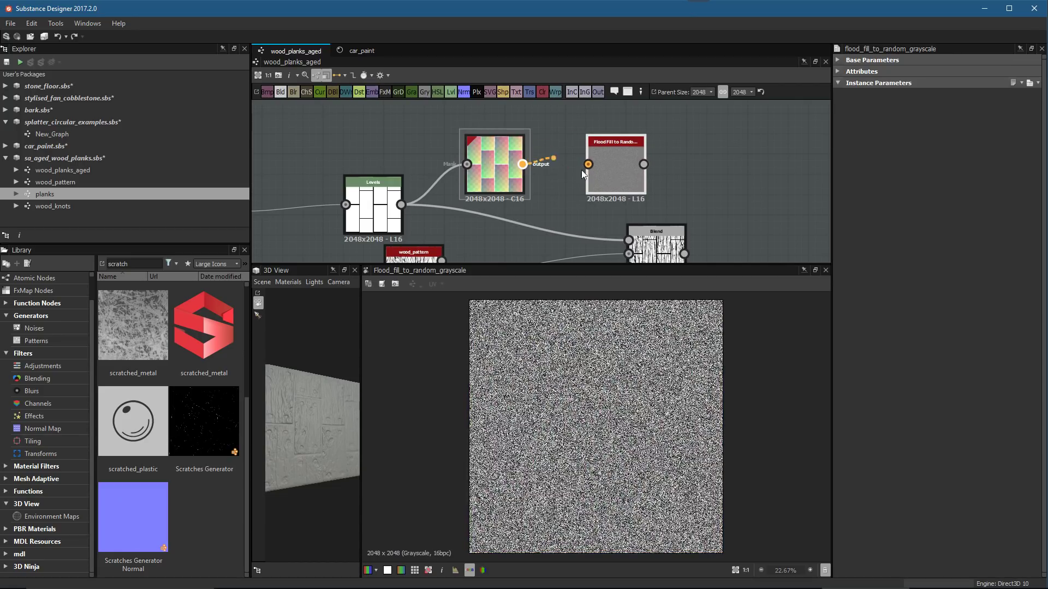
pyautogui.moveTo(575, 174); pyautogui.dragTo(589, 165)
# Move the Blend node further along the graph to make room and add a Directional Warp node
pyautogui.moveTo(627, 209); pyautogui.dragTo(611, 171, button='middle')
pyautogui.moveTo(637, 216); pyautogui.dragTo(718, 217)
pyautogui.moveTo(618, 197); pyautogui.dragTo(569, 165, button='middle')
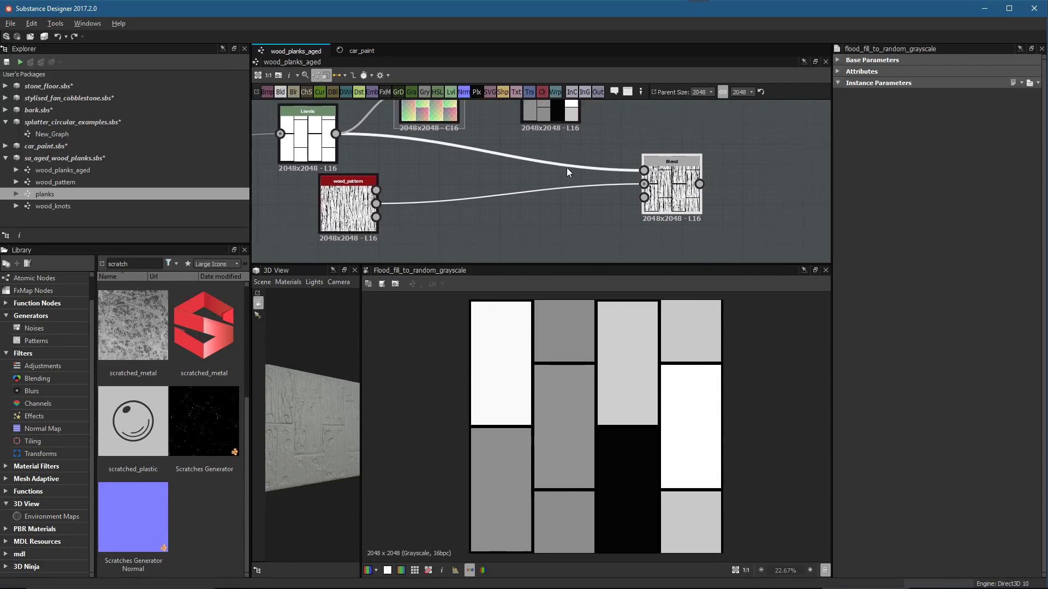
pyautogui.scroll(1, 573, 183)
pyautogui.press('space')
pyautogui.write('d')
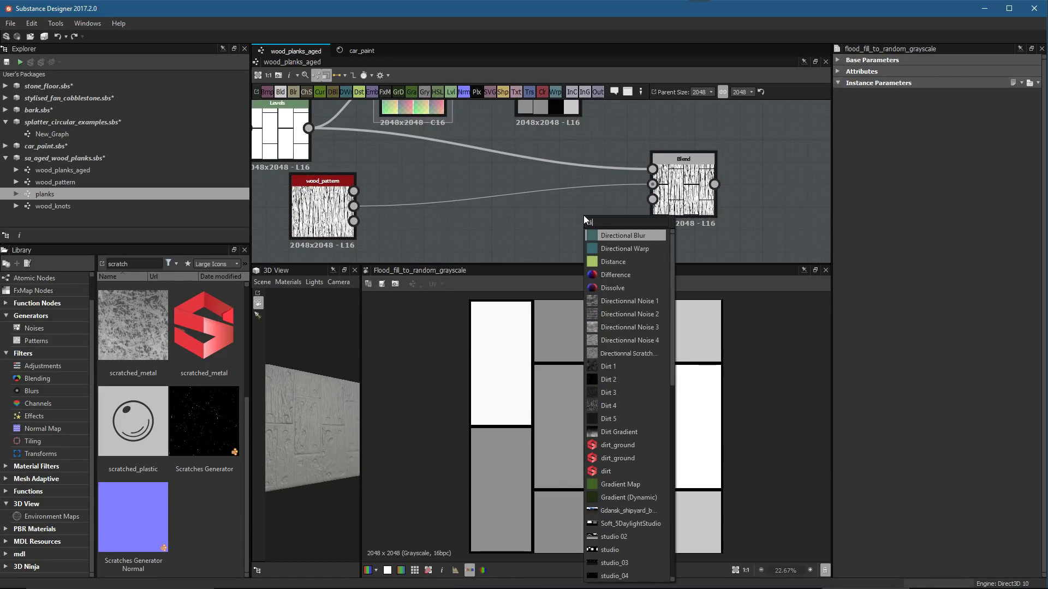
pyautogui.write('i')
pyautogui.press('Down')
pyautogui.press('Return')
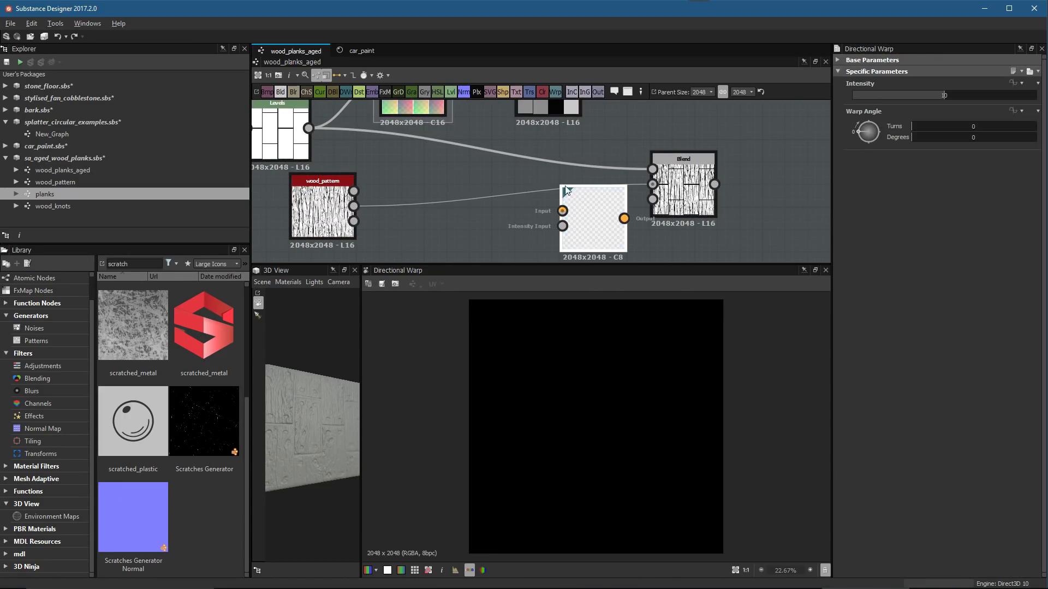
# Place the Directional Warp before Blend, connecting wood_pattern's Cracks output to its Input and the random grayscale output to its Intensity Input
pyautogui.moveTo(590, 206); pyautogui.dragTo(589, 236, button='middle')
pyautogui.moveTo(589, 235); pyautogui.dragTo(621, 143)
pyautogui.moveTo(577, 112); pyautogui.dragTo(594, 146)
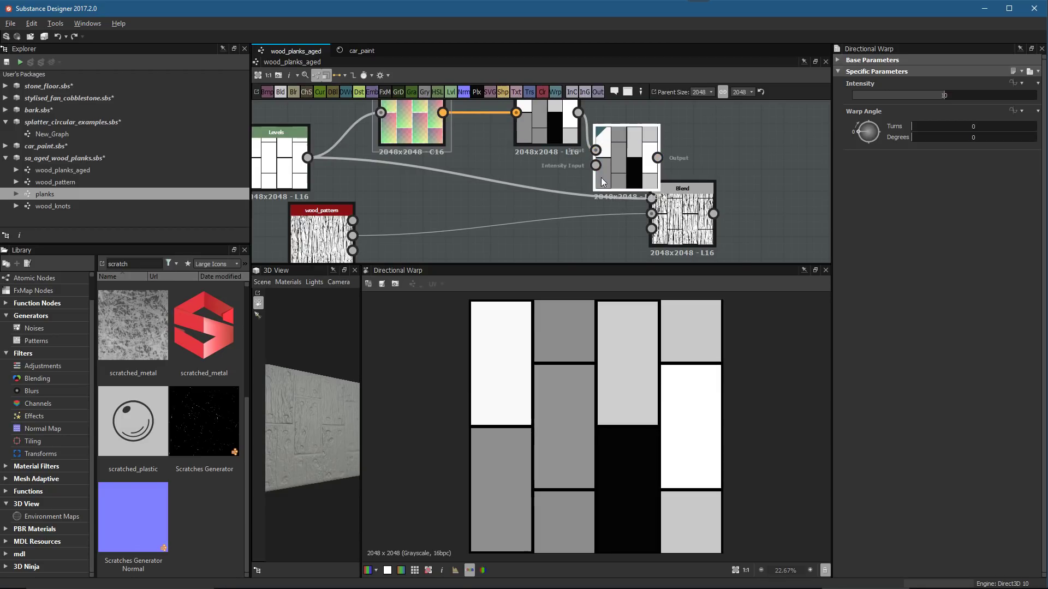
pyautogui.moveTo(654, 184); pyautogui.dragTo(651, 207, button='middle')
pyautogui.moveTo(650, 206); pyautogui.dragTo(719, 195)
pyautogui.moveTo(624, 177); pyautogui.dragTo(658, 178)
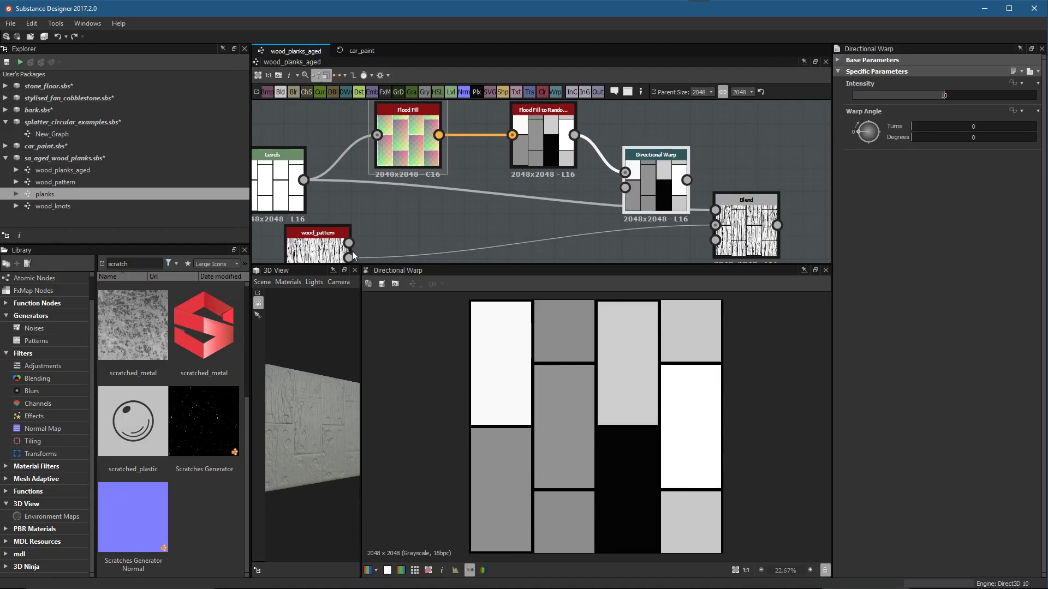
pyautogui.moveTo(518, 218); pyautogui.dragTo(625, 173)
pyautogui.moveTo(574, 135); pyautogui.dragTo(625, 188)
pyautogui.scroll(3, 613, 192)
# Undo the Directional Warp's link to Blend, then reconnect the random grayscale output to the warp's Intensity Input and preview the warp
pyautogui.click(673, 210)
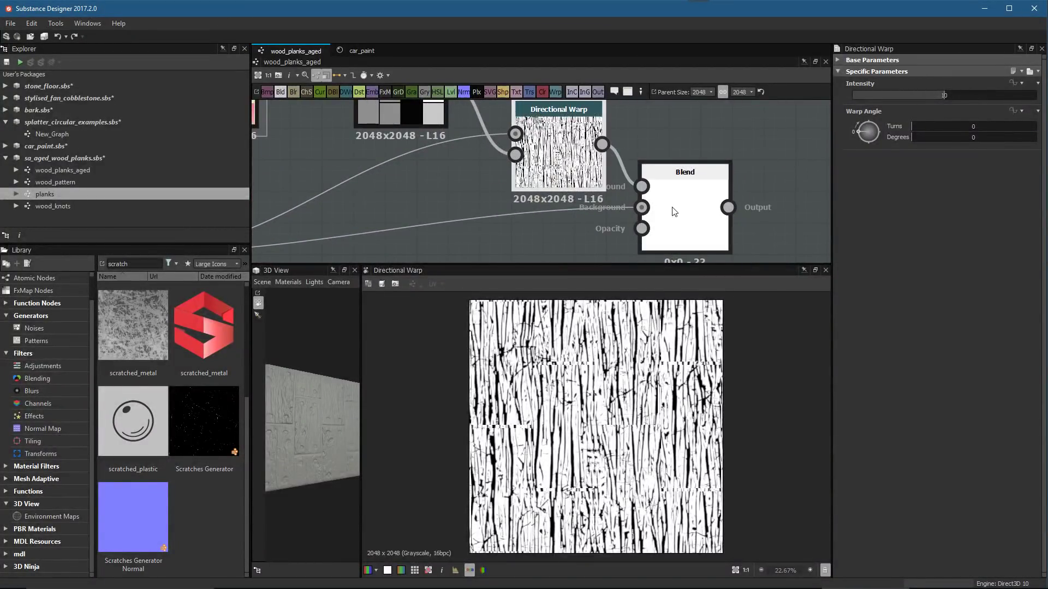
pyautogui.hotkey('ctrl', 'z')
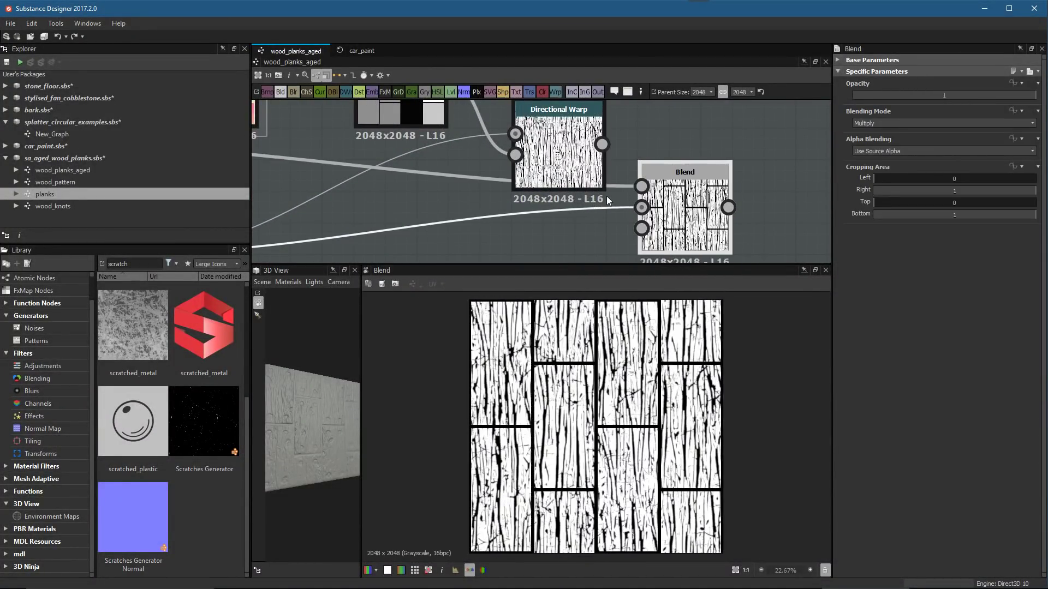
pyautogui.scroll(-3, 500, 169)
pyautogui.moveTo(627, 176); pyautogui.dragTo(647, 165)
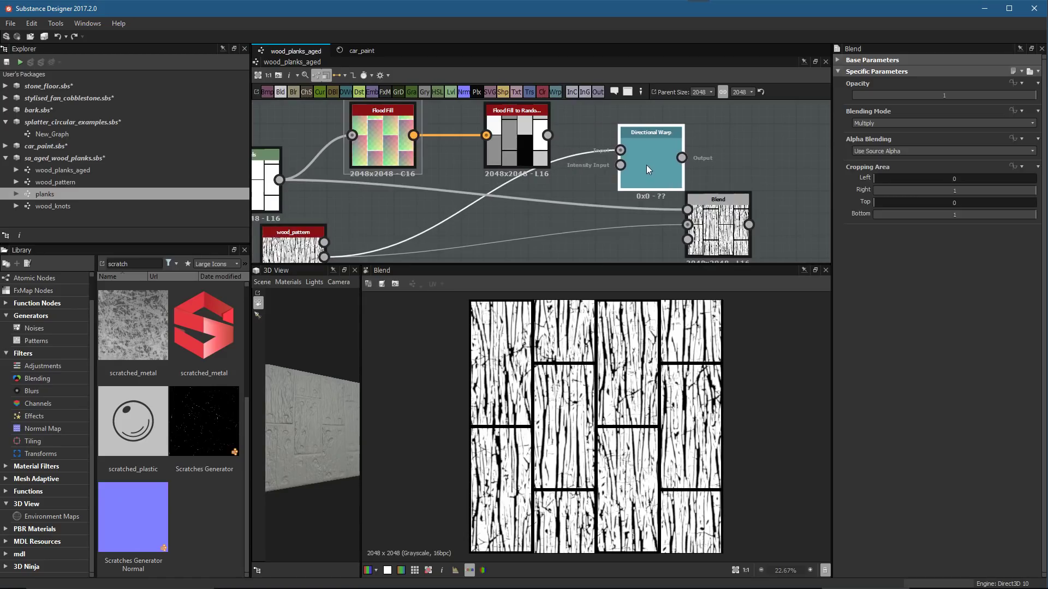
pyautogui.moveTo(547, 136); pyautogui.dragTo(620, 165)
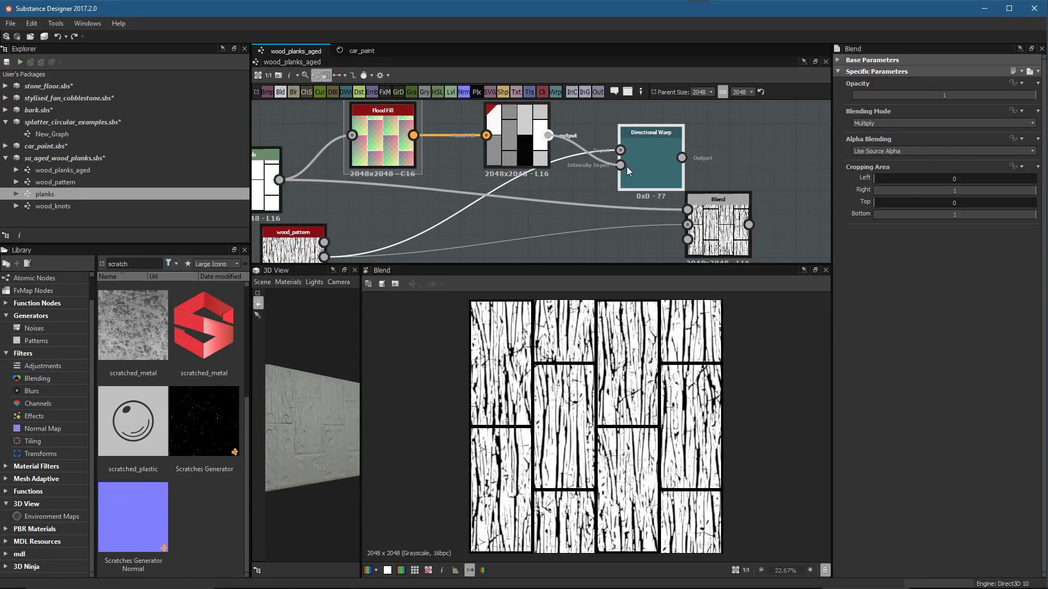
pyautogui.click(645, 163)
pyautogui.scroll(2, 645, 161)
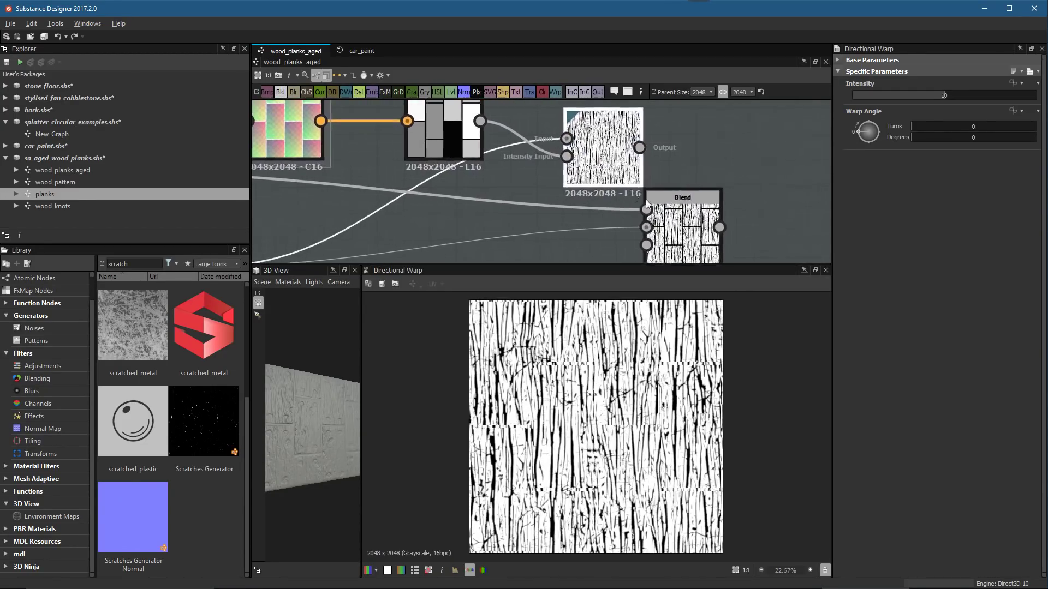
# Connect the Directional Warp output to the Blend node's Foreground and the Levels output to its Background
pyautogui.moveTo(633, 163); pyautogui.dragTo(648, 211)
pyautogui.click(679, 228)
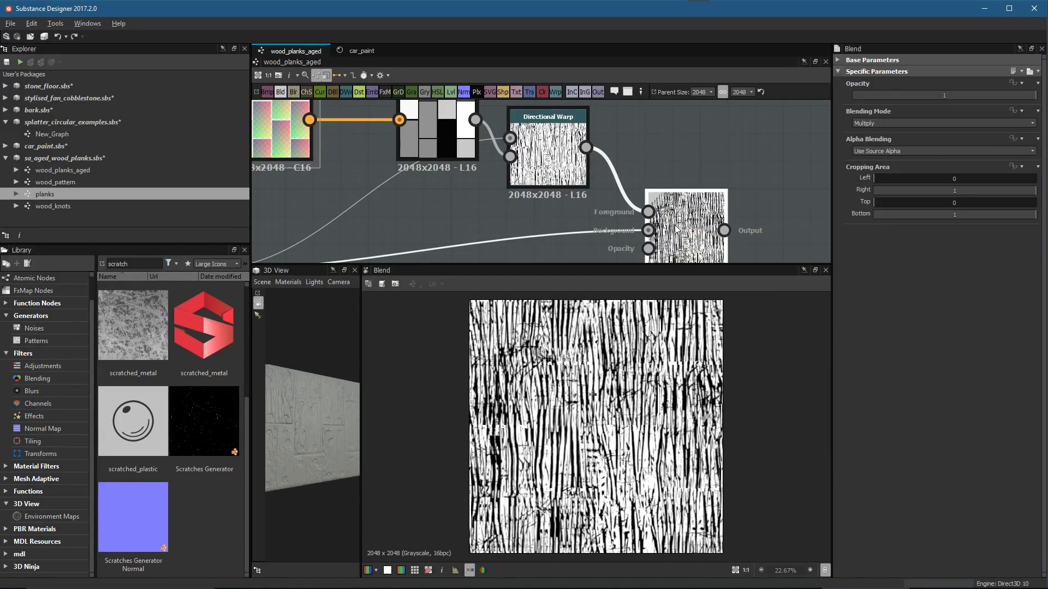
pyautogui.scroll(-2, 680, 228)
pyautogui.moveTo(572, 222); pyautogui.dragTo(579, 195, button='middle')
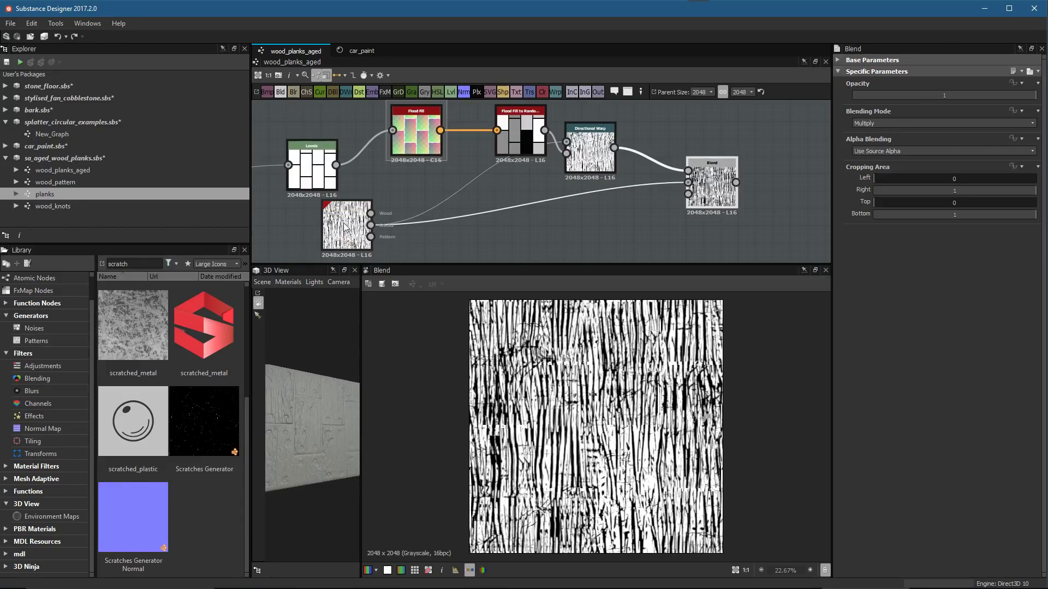
pyautogui.moveTo(347, 221); pyautogui.dragTo(347, 231)
pyautogui.moveTo(336, 164); pyautogui.dragTo(664, 210)
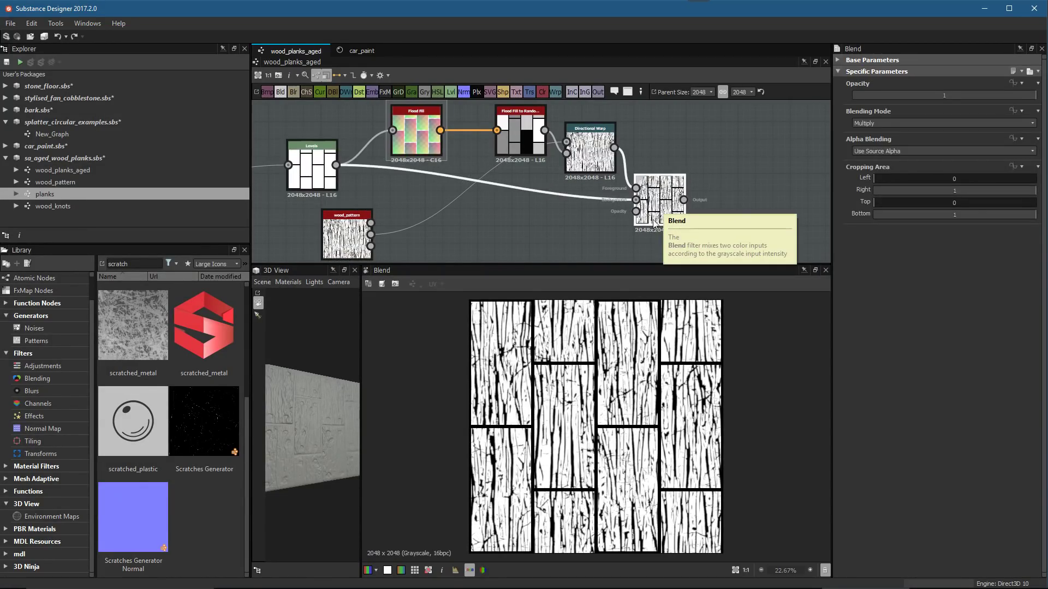
# Move the Flood Fill to Random Grayscale node below the Directional Warp node
pyautogui.scroll(1, 550, 208)
pyautogui.moveTo(525, 125); pyautogui.dragTo(516, 207)
pyautogui.scroll(1, 554, 190)
pyautogui.scroll(2, 628, 181)
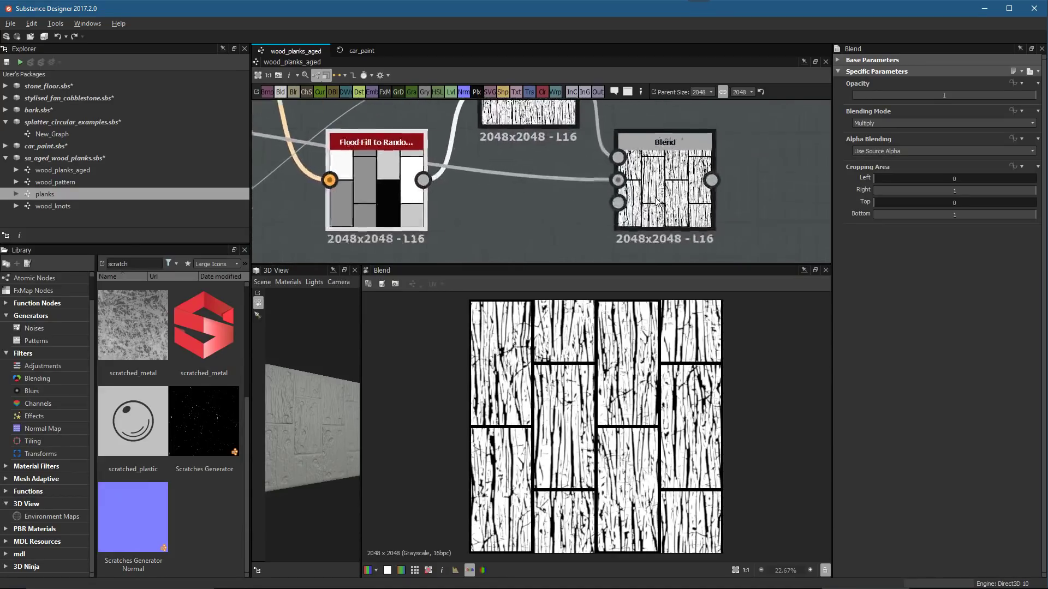
# Set the Directional Warp's Intensity to 45 and raise it further to 53.46 to strengthen the per-plank crack offset
pyautogui.moveTo(539, 112); pyautogui.dragTo(537, 173, button='middle')
pyautogui.scroll(1, 538, 173)
pyautogui.click(538, 173)
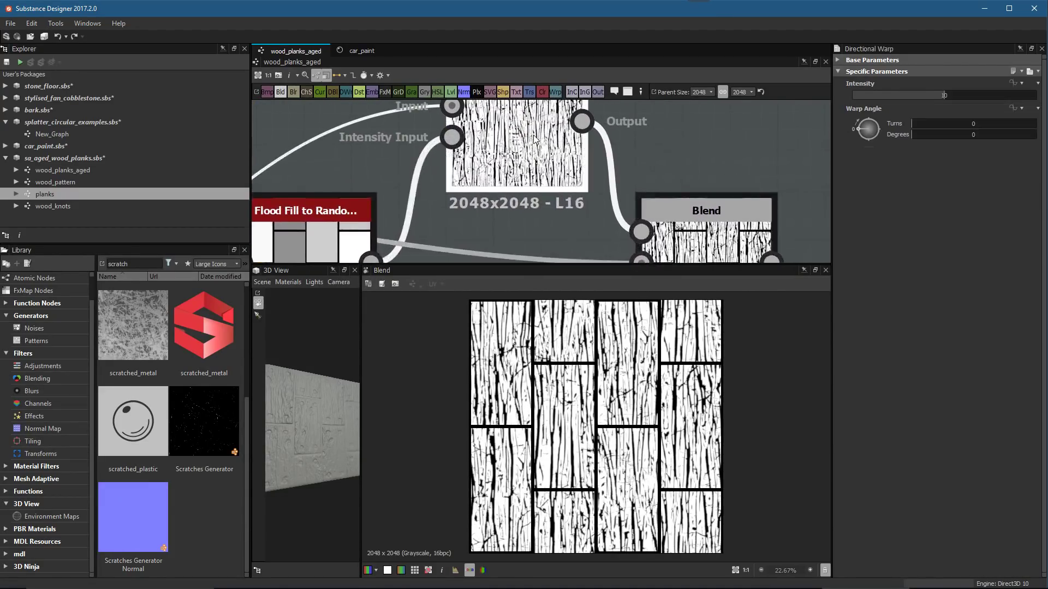
pyautogui.moveTo(955, 95); pyautogui.dragTo(1007, 96)
pyautogui.doubleClick(960, 96)
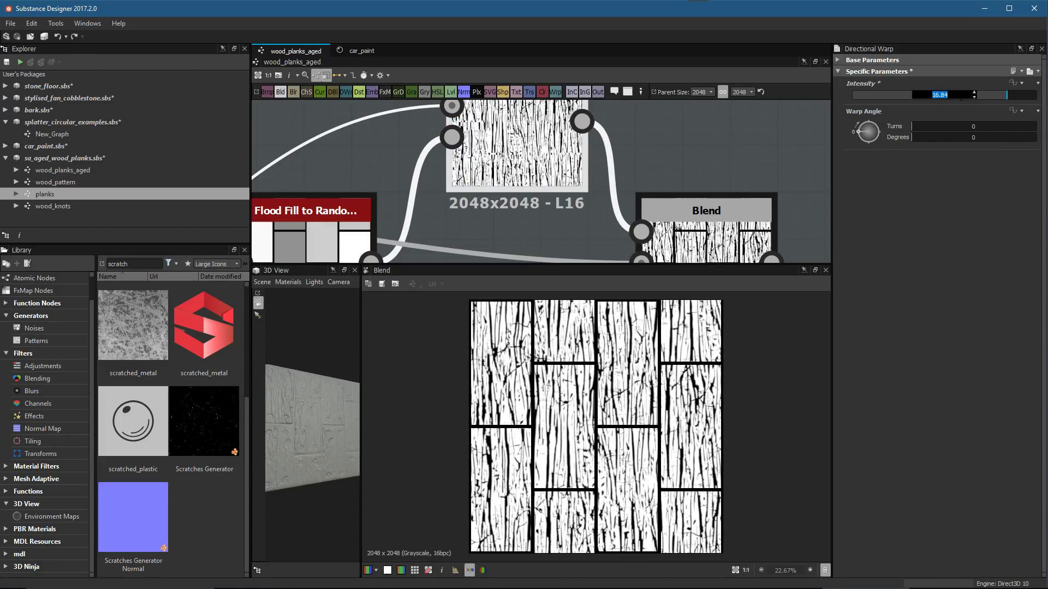
pyautogui.write('45')
pyautogui.press('Return')
pyautogui.scroll(2, 639, 397)
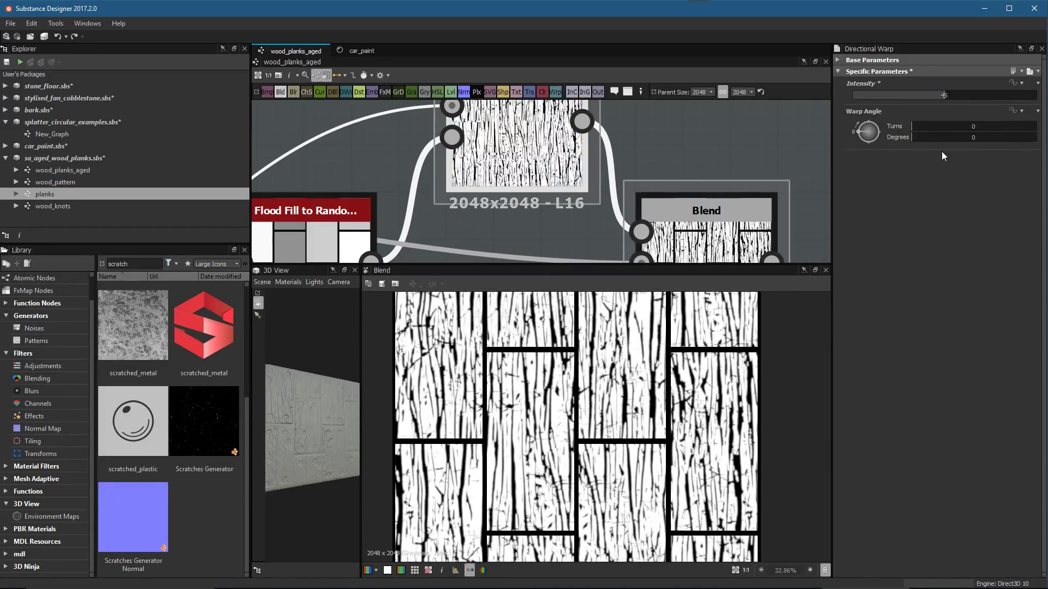
pyautogui.moveTo(938, 92); pyautogui.dragTo(961, 100)
# Preview the random grayscale map feeding the warp, the Flood Fill node and the Levels node
pyautogui.click(451, 138)
pyautogui.scroll(-2, 592, 349)
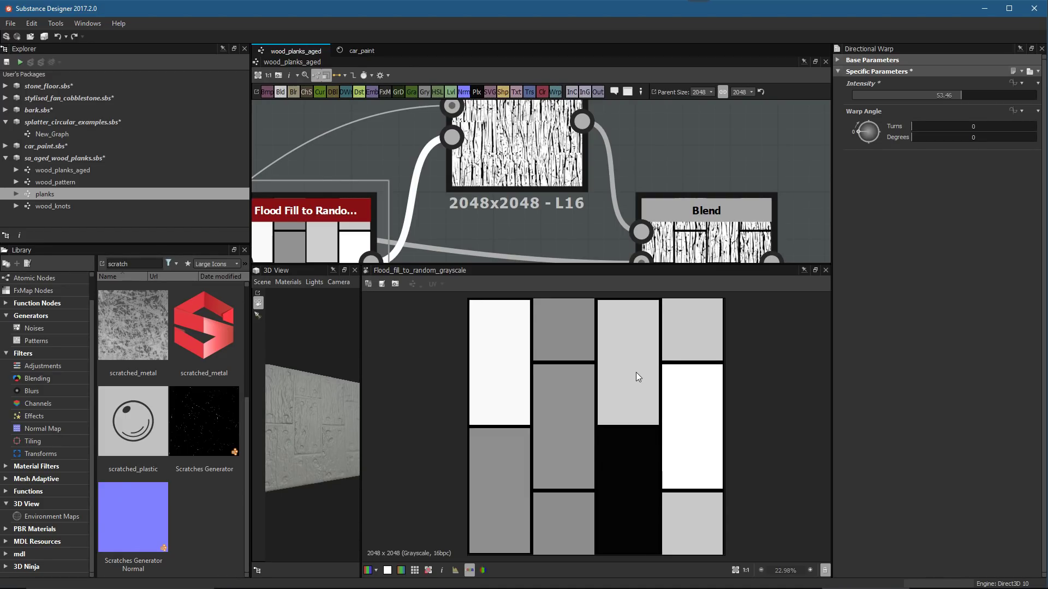
pyautogui.scroll(-3, 547, 205)
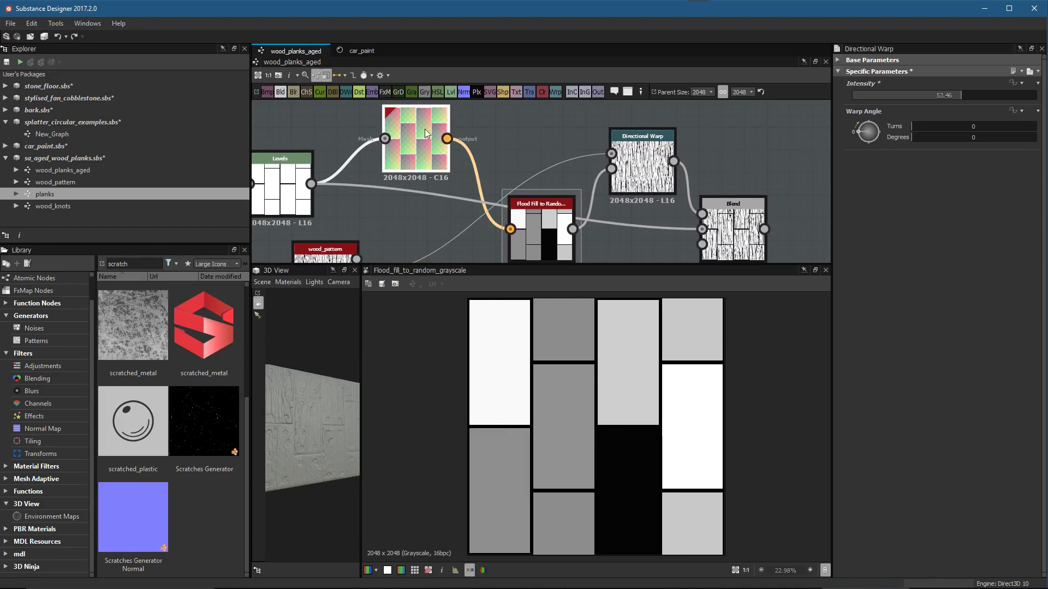
pyautogui.doubleClick(425, 129)
pyautogui.moveTo(282, 186); pyautogui.dragTo(407, 176, button='middle')
pyautogui.doubleClick(407, 176)
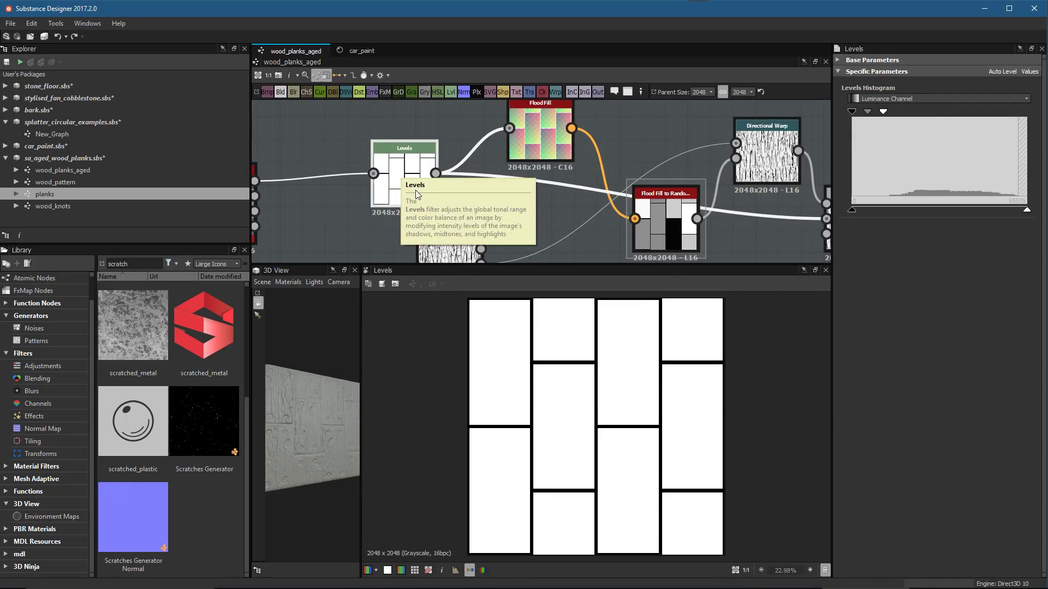
# Move the Levels node farther from Flood Fill, and preview the Flood Fill to Random Grayscale, Directional Warp and Blend nodes
pyautogui.moveTo(404, 186); pyautogui.dragTo(349, 163)
pyautogui.moveTo(537, 135); pyautogui.dragTo(467, 115, button='middle')
pyautogui.doubleClick(482, 156)
pyautogui.doubleClick(599, 193)
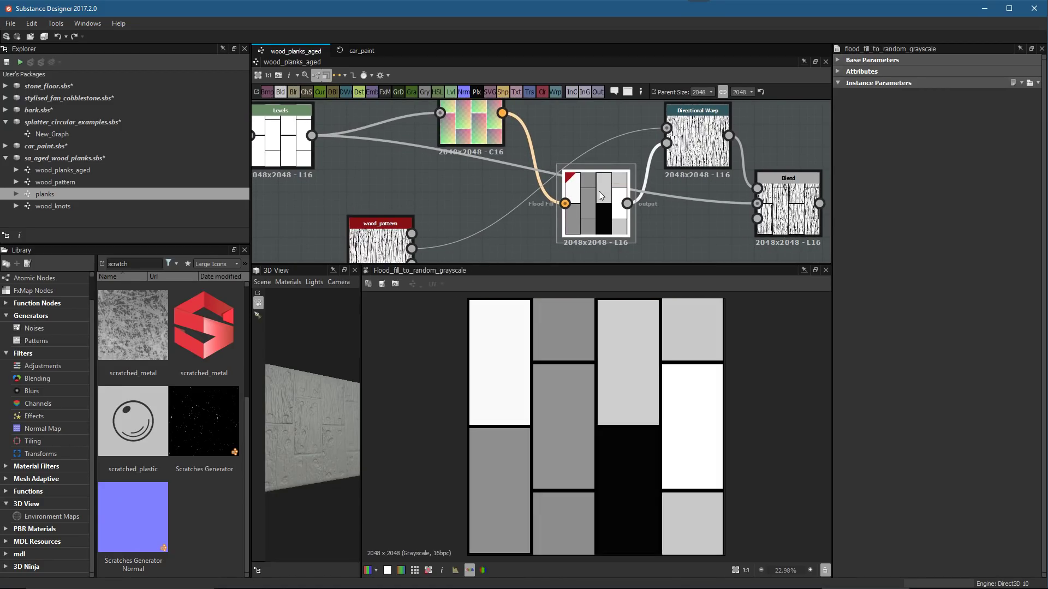
pyautogui.moveTo(703, 146); pyautogui.dragTo(601, 150, button='middle')
pyautogui.doubleClick(602, 150)
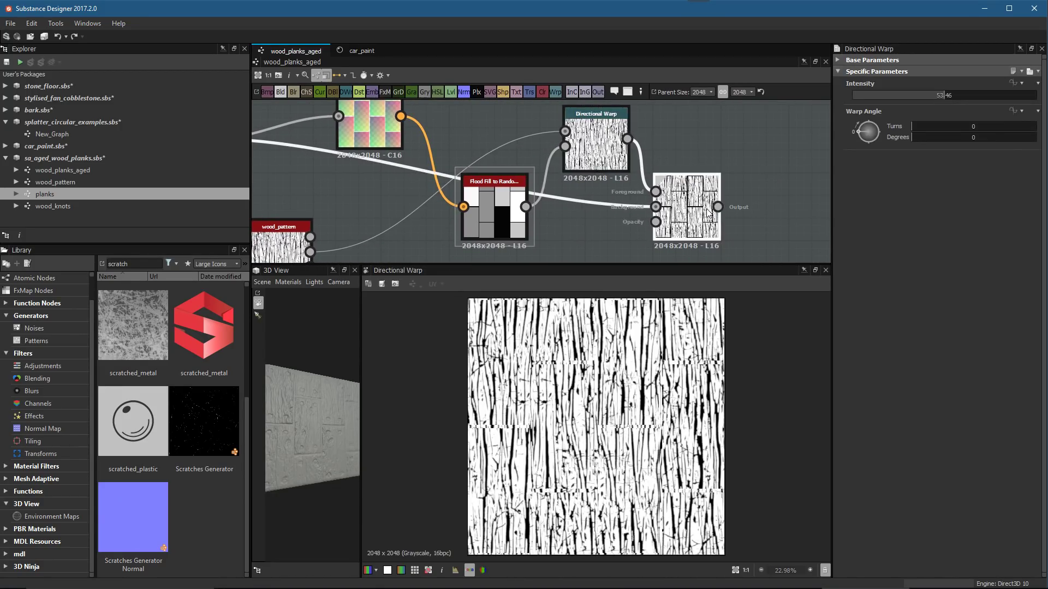
pyautogui.doubleClick(687, 213)
# Adjust the Directional Warp's Intensity to 53.62 and shift the Directional Warp and Blend nodes farther along the graph
pyautogui.moveTo(686, 213); pyautogui.dragTo(758, 195)
pyautogui.scroll(2, 627, 175)
pyautogui.click(616, 160)
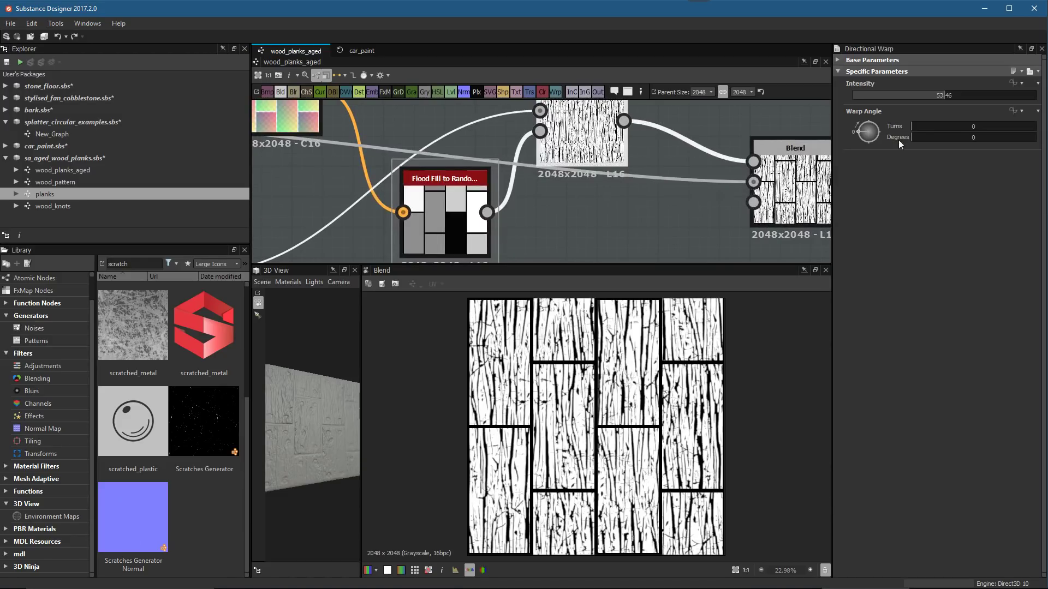
pyautogui.moveTo(959, 95)
pyautogui.mouseDown()
pyautogui.moveTo(916, 104)
pyautogui.moveTo(945, 103)
pyautogui.mouseUp()
pyautogui.scroll(-3, 623, 213)
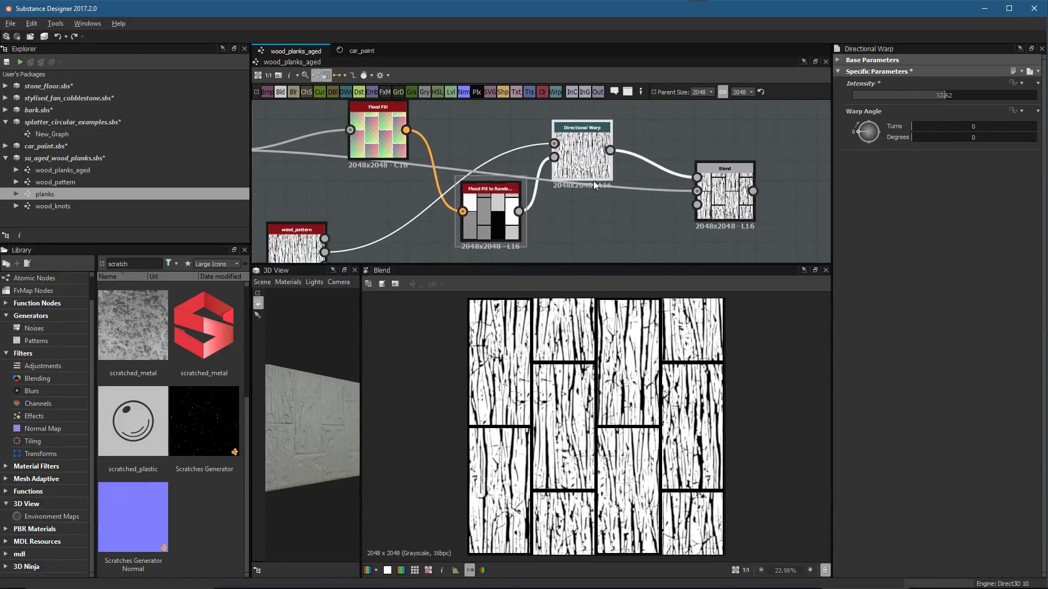
pyautogui.moveTo(726, 180); pyautogui.dragTo(786, 180)
pyautogui.moveTo(549, 164); pyautogui.dragTo(640, 165)
# Add a Flood Fill to Random Color node and connect the Flood Fill output to its input
pyautogui.moveTo(419, 115); pyautogui.dragTo(435, 161, button='middle')
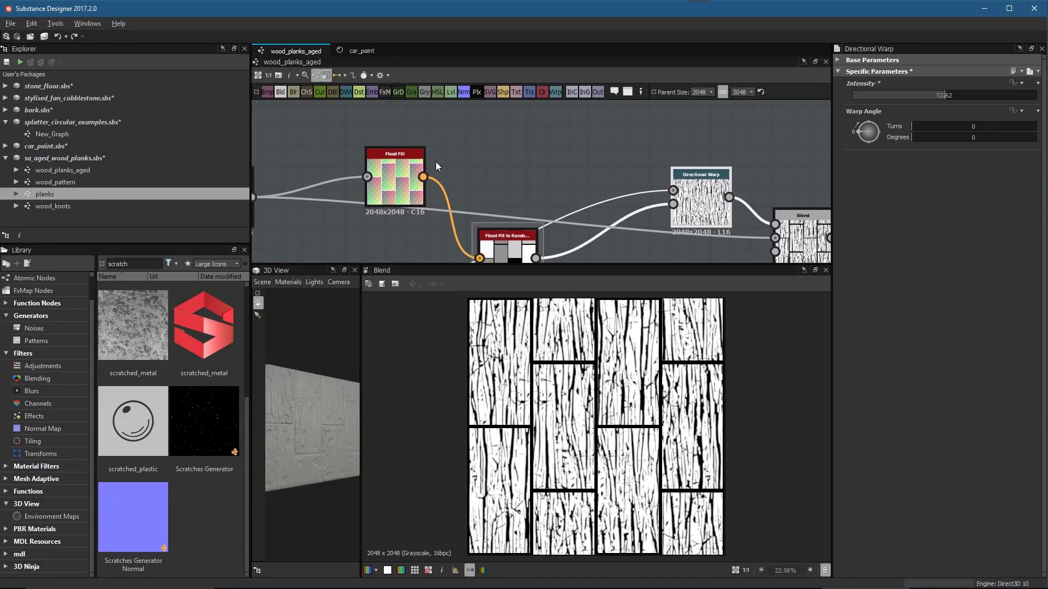
pyautogui.scroll(2, 436, 162)
pyautogui.press('space')
pyautogui.write('flo')
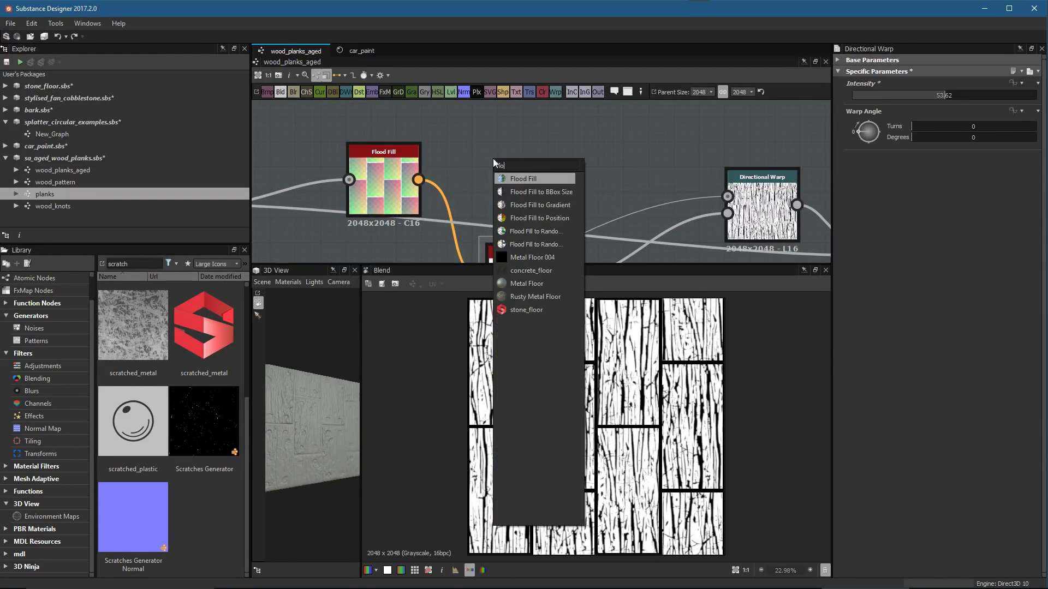
pyautogui.click(528, 232)
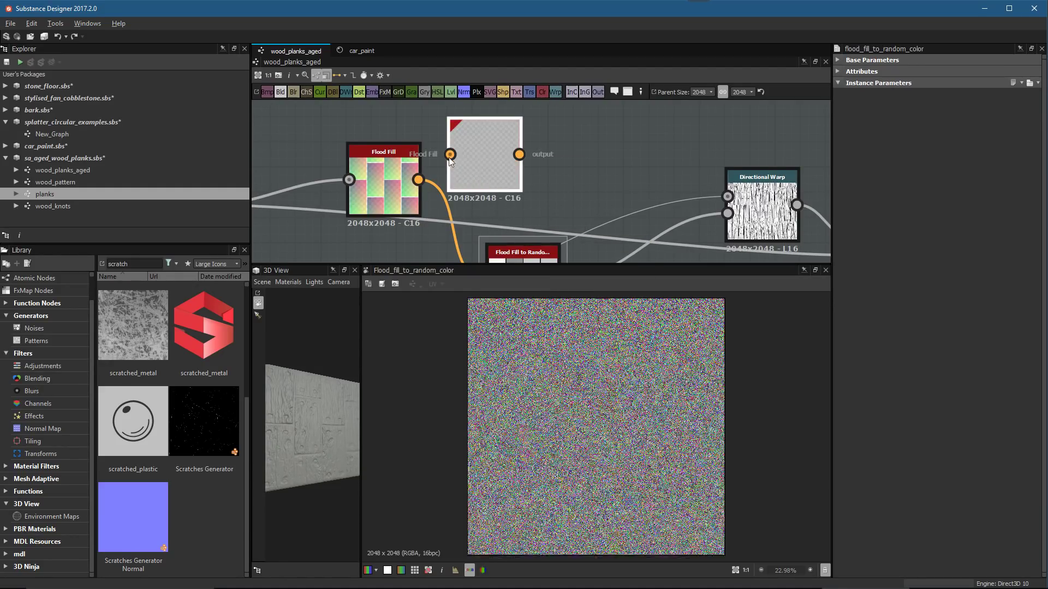
pyautogui.scroll(2, 498, 195)
pyautogui.moveTo(405, 204); pyautogui.dragTo(511, 170)
pyautogui.click(544, 180)
pyautogui.scroll(-1, 578, 410)
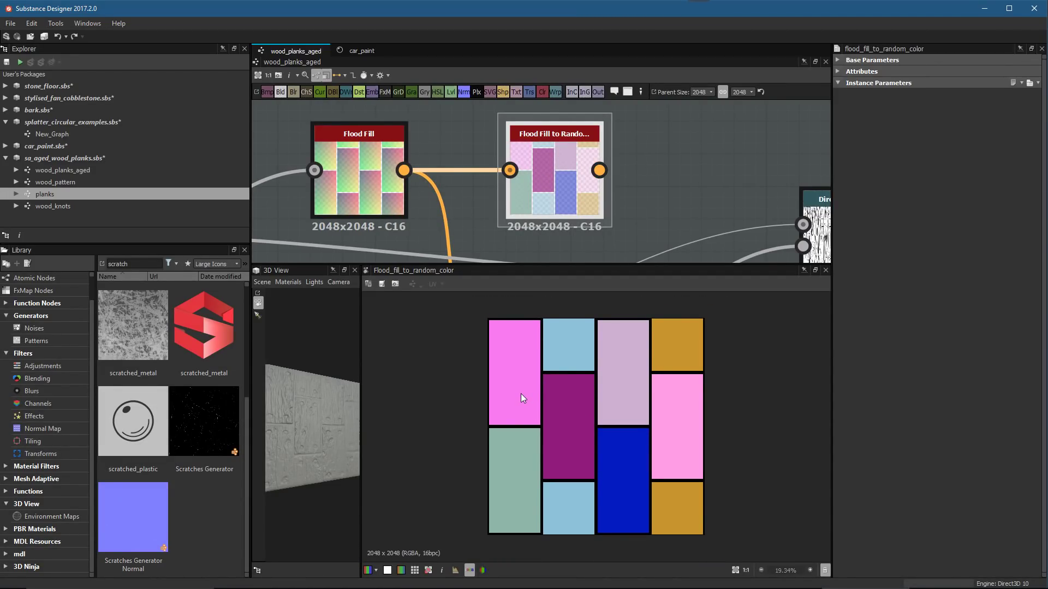
pyautogui.scroll(-1, 565, 197)
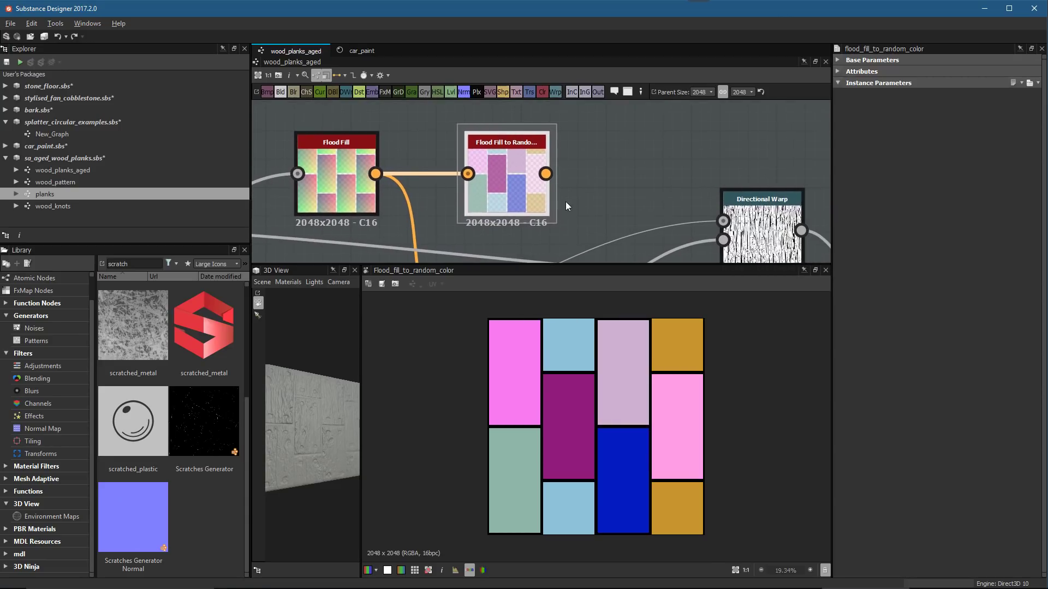
# Move the Flood Fill to Random Color node up, add an RGBA Split node and connect the random color output to it
pyautogui.scroll(-1, 547, 184)
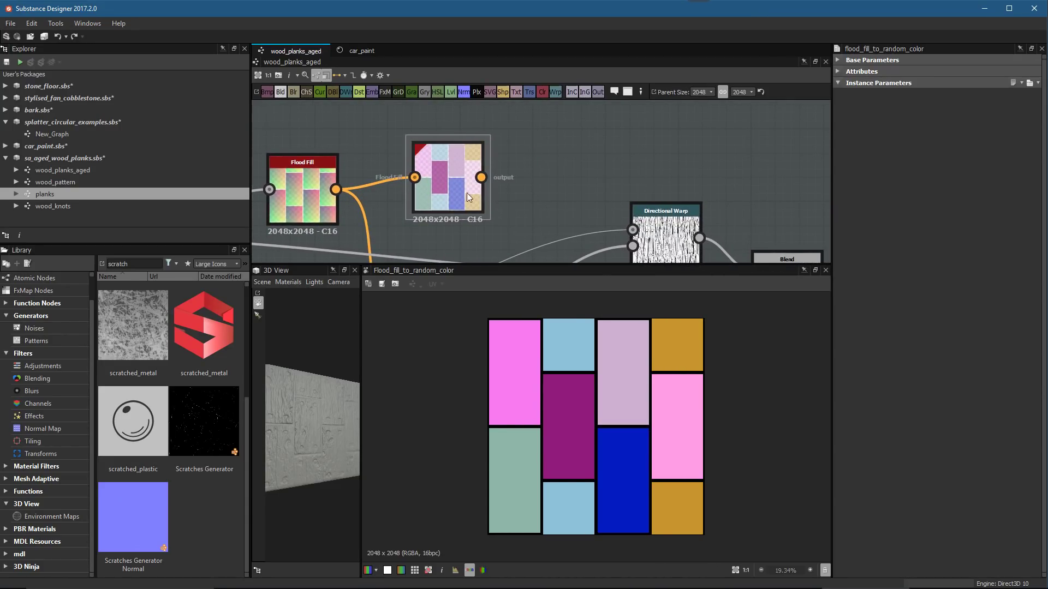
pyautogui.moveTo(470, 192); pyautogui.dragTo(470, 162)
pyautogui.press('space')
pyautogui.write('rg')
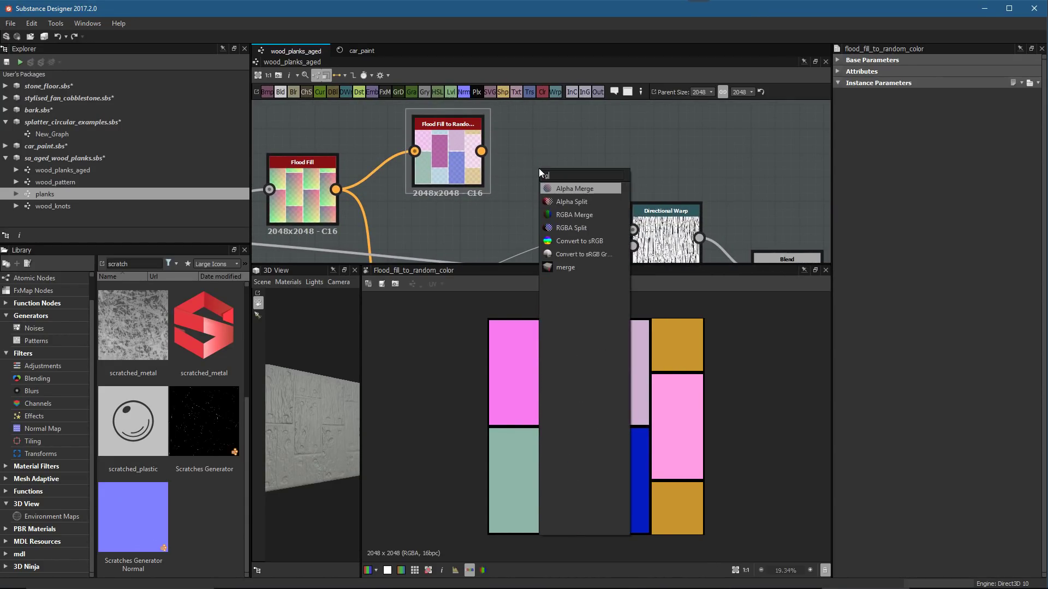
pyautogui.click(565, 229)
pyautogui.scroll(1, 482, 159)
pyautogui.moveTo(495, 156); pyautogui.dragTo(574, 162)
pyautogui.scroll(1, 575, 162)
pyautogui.moveTo(572, 161); pyautogui.dragTo(512, 185, button='middle')
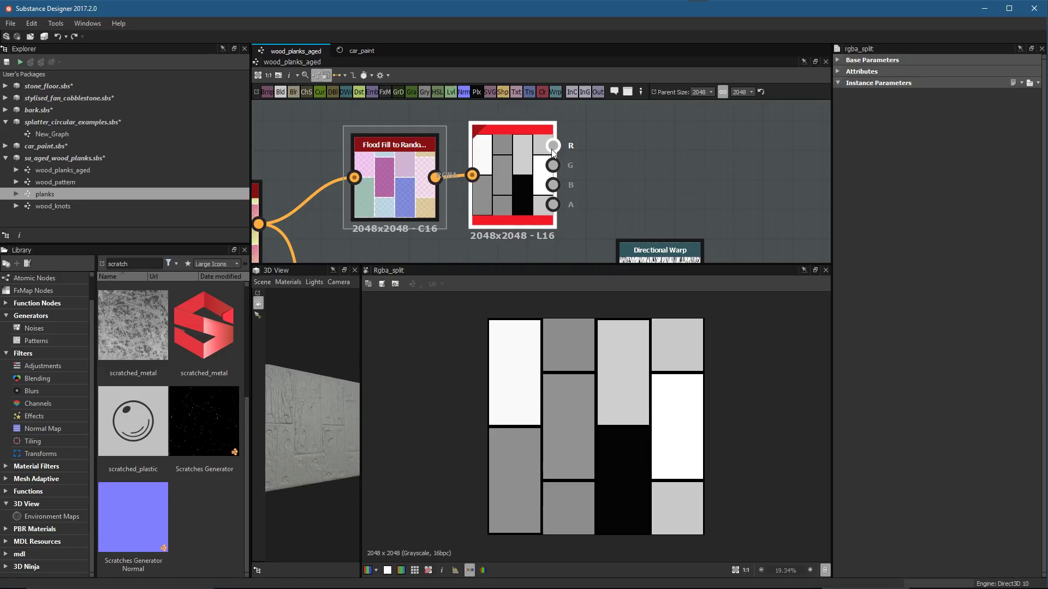
# Preview the R, G and B outputs of the RGBA Split node one after another
pyautogui.scroll(-1, 571, 159)
pyautogui.click(555, 148)
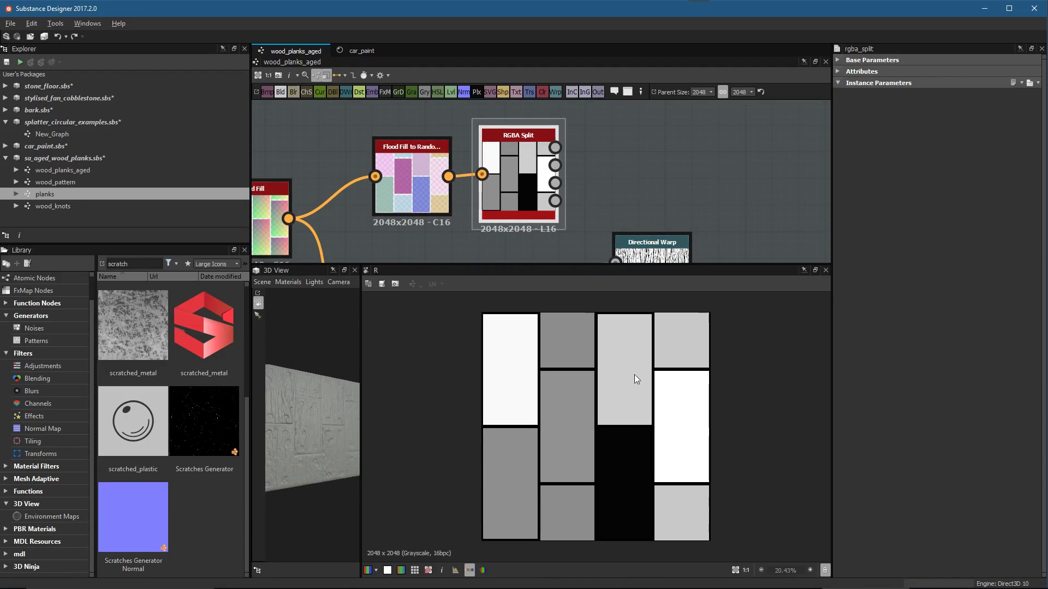
pyautogui.click(555, 166)
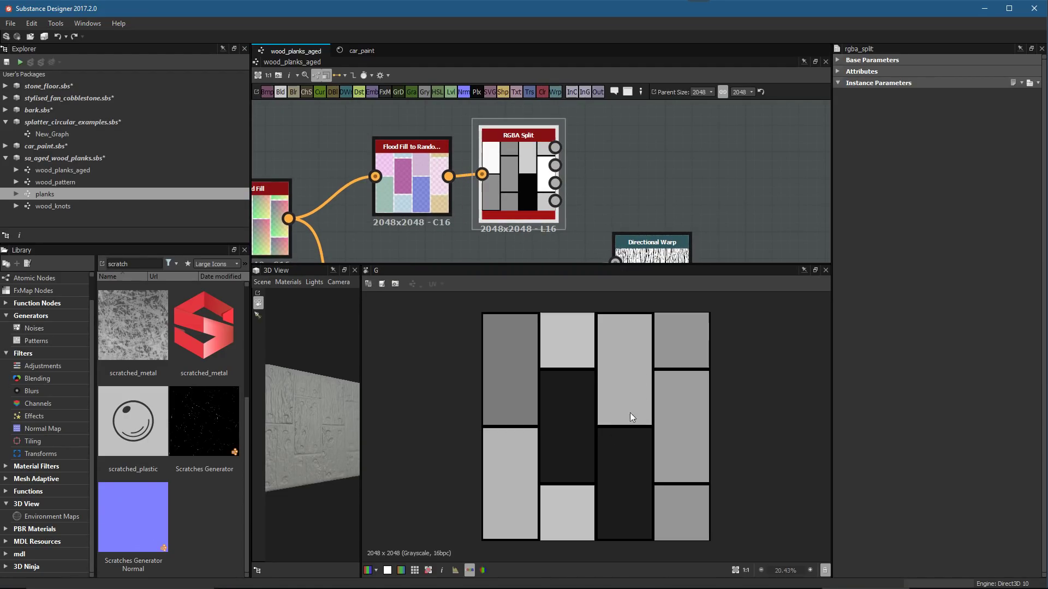
pyautogui.click(555, 183)
pyautogui.scroll(-2, 682, 220)
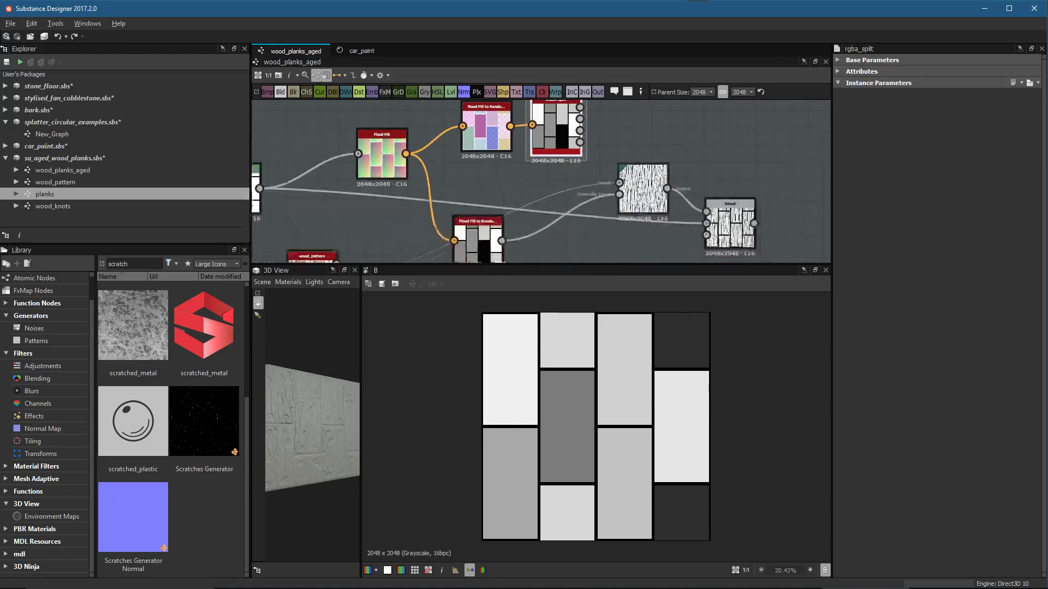
pyautogui.scroll(2, 621, 173)
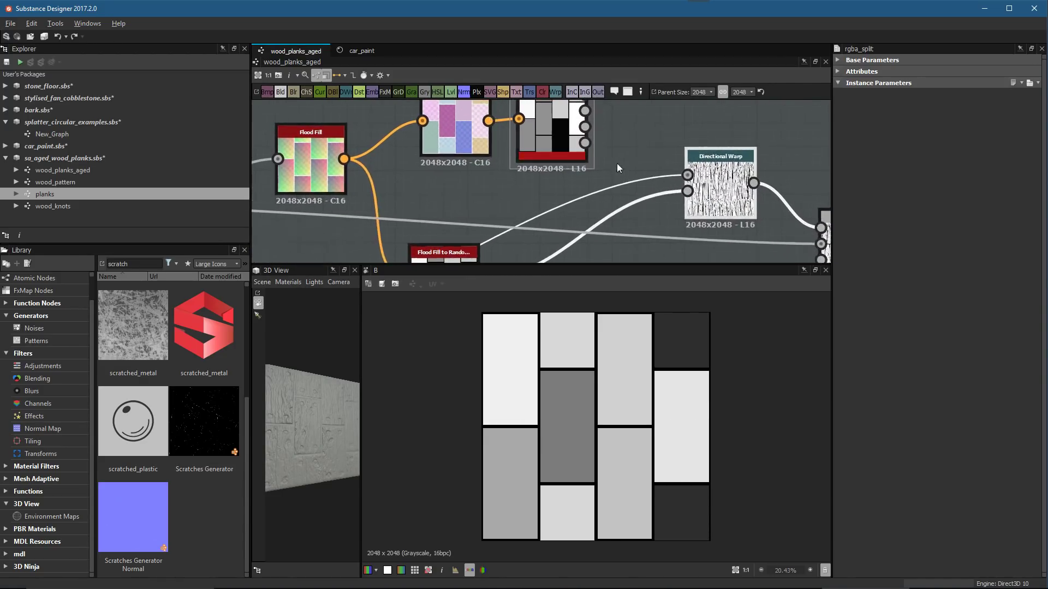
# Try to connect RGBA Split's B output to the Directional Warp's Input and preview the Blend node
pyautogui.moveTo(621, 168); pyautogui.dragTo(599, 204, button='middle')
pyautogui.click(535, 160)
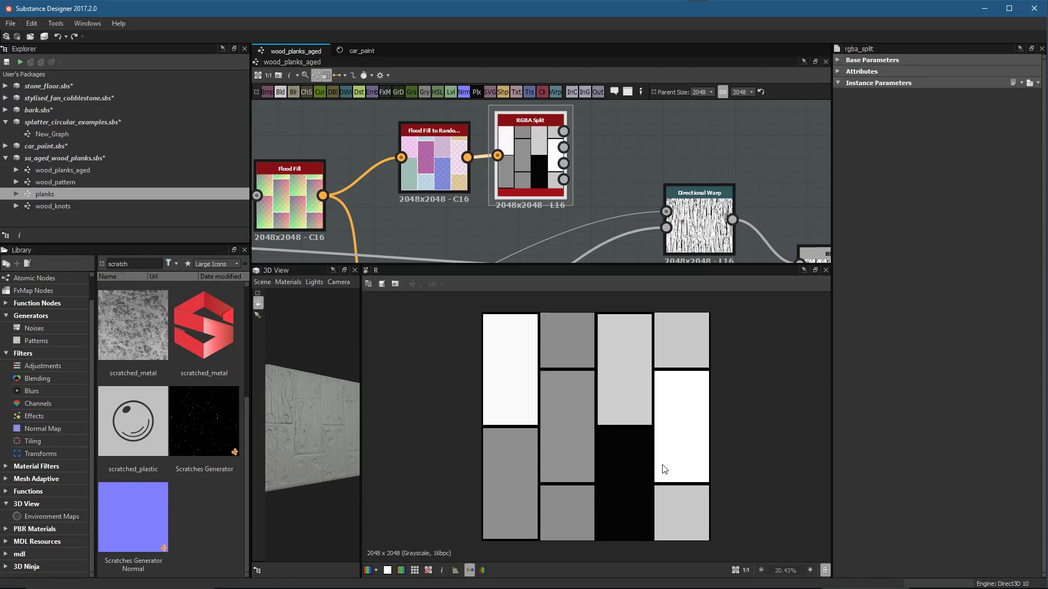
pyautogui.moveTo(563, 164); pyautogui.dragTo(666, 211)
pyautogui.moveTo(720, 195); pyautogui.dragTo(612, 153, button='middle')
pyautogui.doubleClick(735, 226)
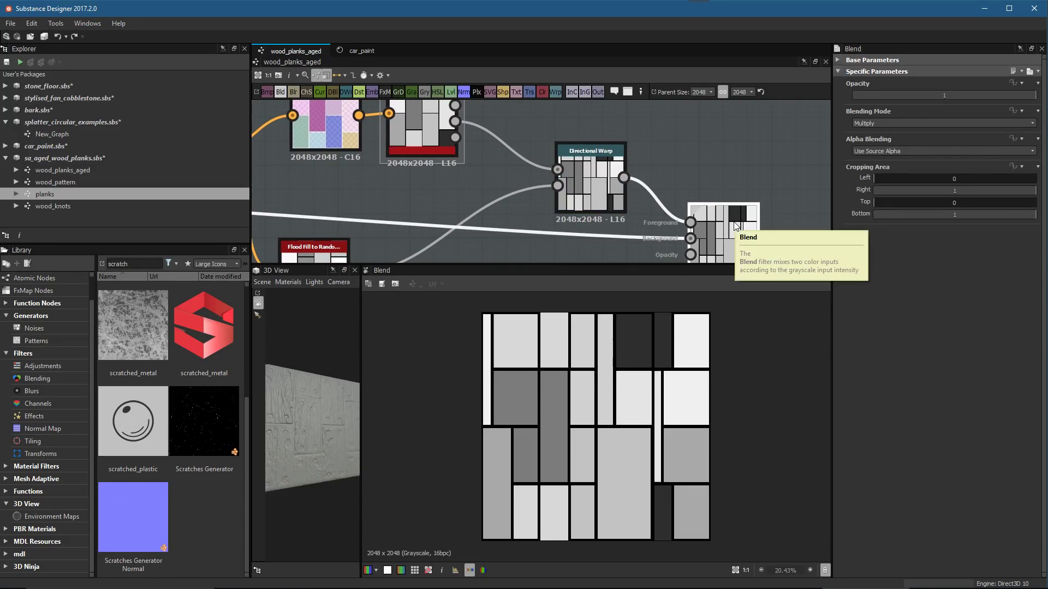
pyautogui.moveTo(420, 256); pyautogui.dragTo(473, 208, button='middle')
# Move Flood Fill to Random Grayscale closer to the Directional Warp, and connect RGBA Split's B output to the warp's Intensity Input
pyautogui.moveTo(384, 231); pyautogui.dragTo(498, 233)
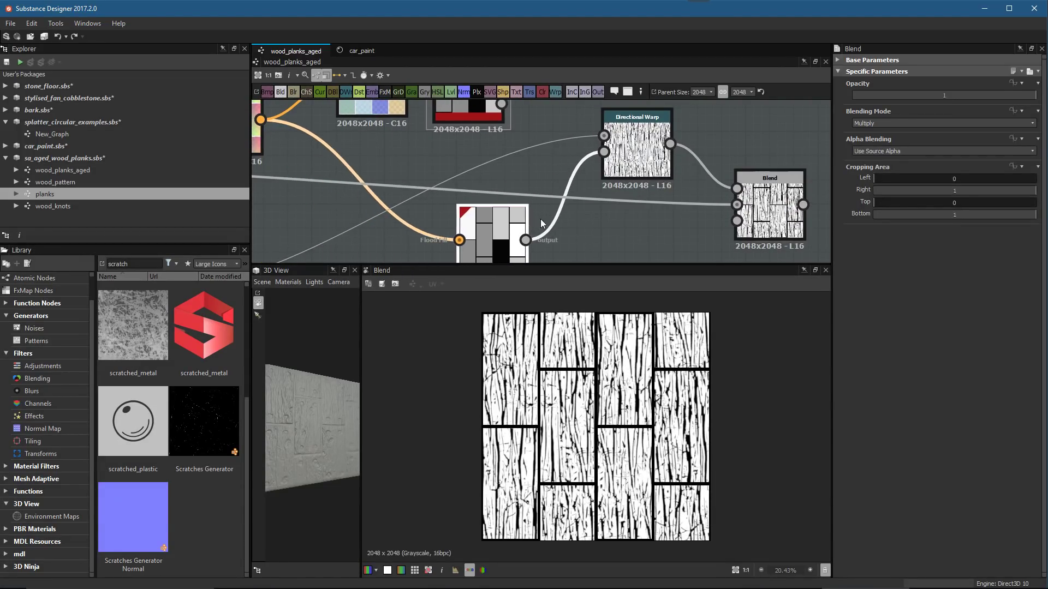
pyautogui.scroll(-2, 498, 233)
pyautogui.moveTo(498, 133); pyautogui.dragTo(578, 184)
pyautogui.scroll(2, 628, 205)
pyautogui.click(619, 209)
pyautogui.scroll(2, 692, 237)
pyautogui.scroll(2, 637, 395)
pyautogui.moveTo(360, 136); pyautogui.dragTo(481, 218, button='middle')
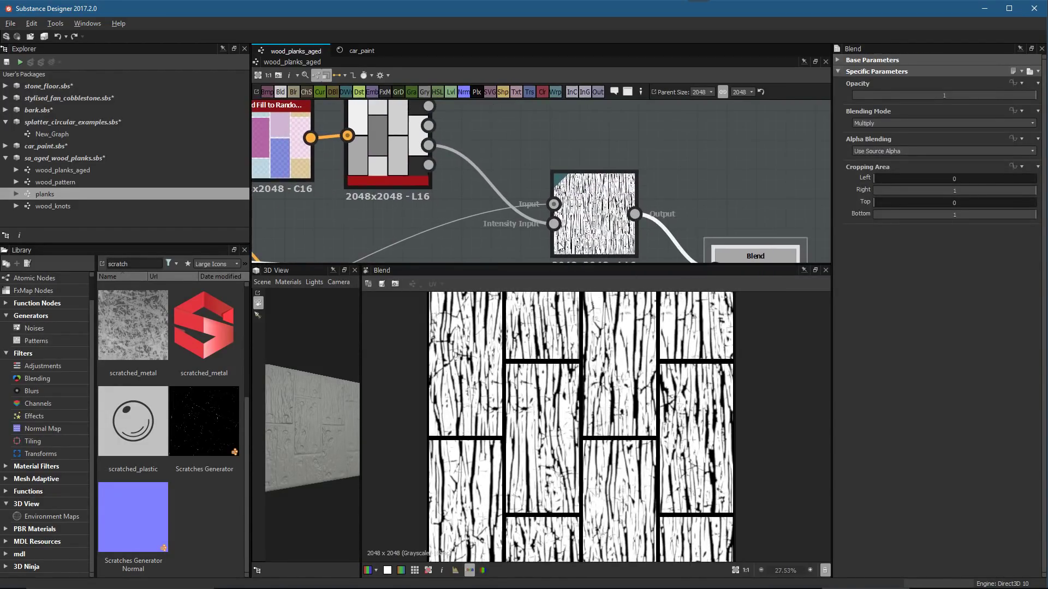
# Compare RGBA Split's B and G outputs with the Flood Fill to Random Color output in the preview
pyautogui.doubleClick(428, 145)
pyautogui.moveTo(478, 154); pyautogui.dragTo(500, 213, button='middle')
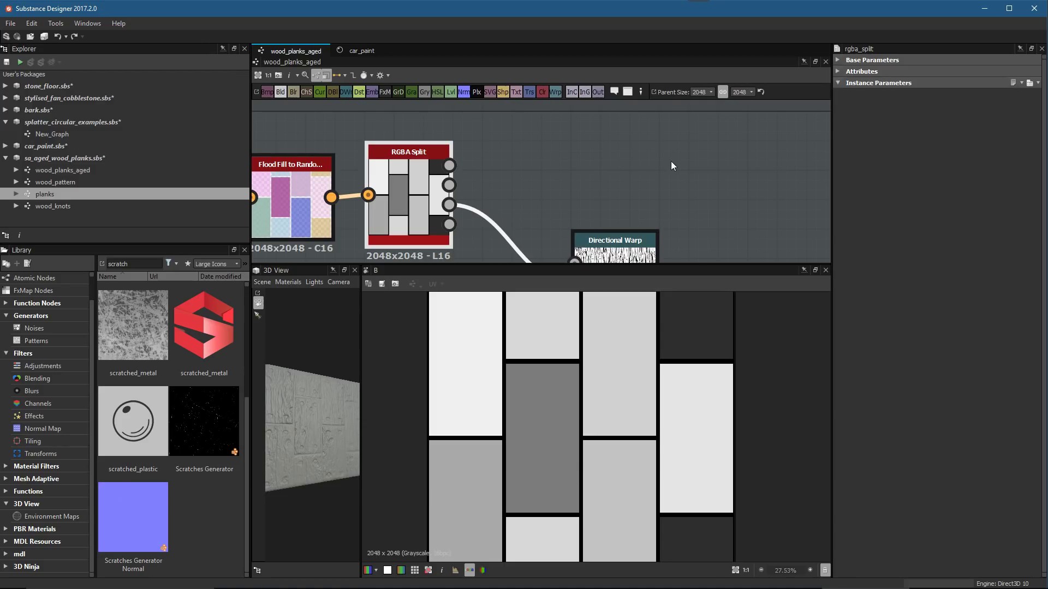
pyautogui.click(448, 186)
pyautogui.scroll(-2, 585, 175)
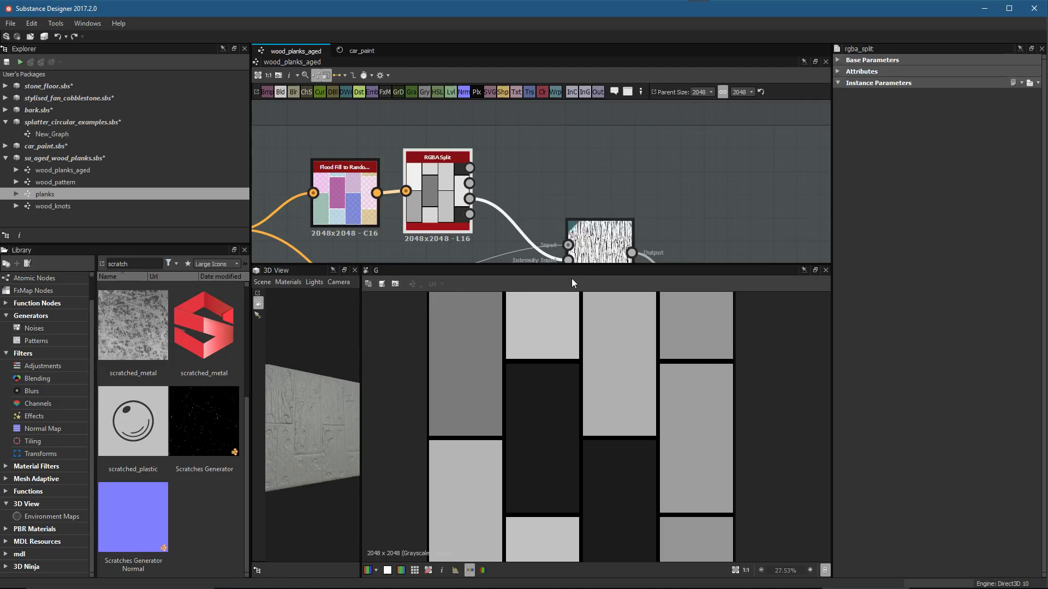
pyautogui.scroll(-3, 611, 182)
pyautogui.scroll(3, 488, 204)
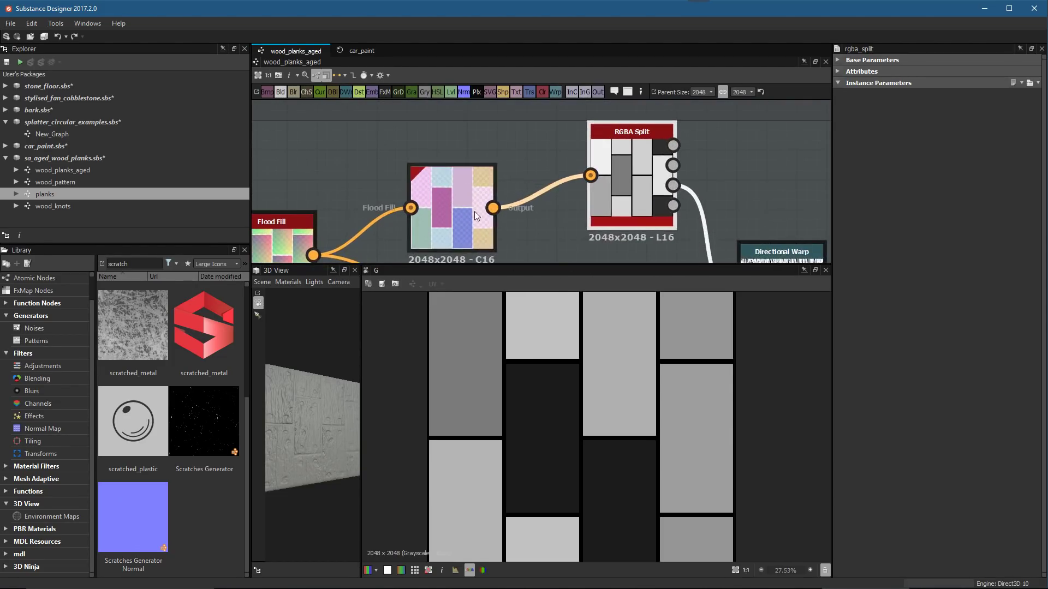
pyautogui.doubleClick(469, 214)
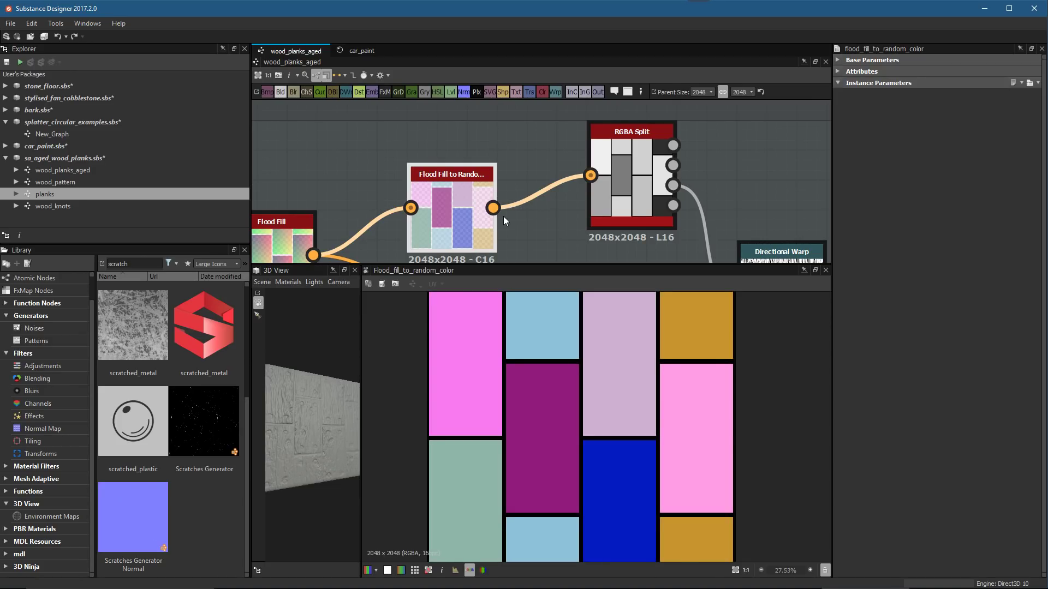
pyautogui.scroll(-3, 503, 217)
# Move the wood_pattern node closer to the Flood Fill to Random Grayscale node
pyautogui.moveTo(578, 218); pyautogui.dragTo(676, 133, button='middle')
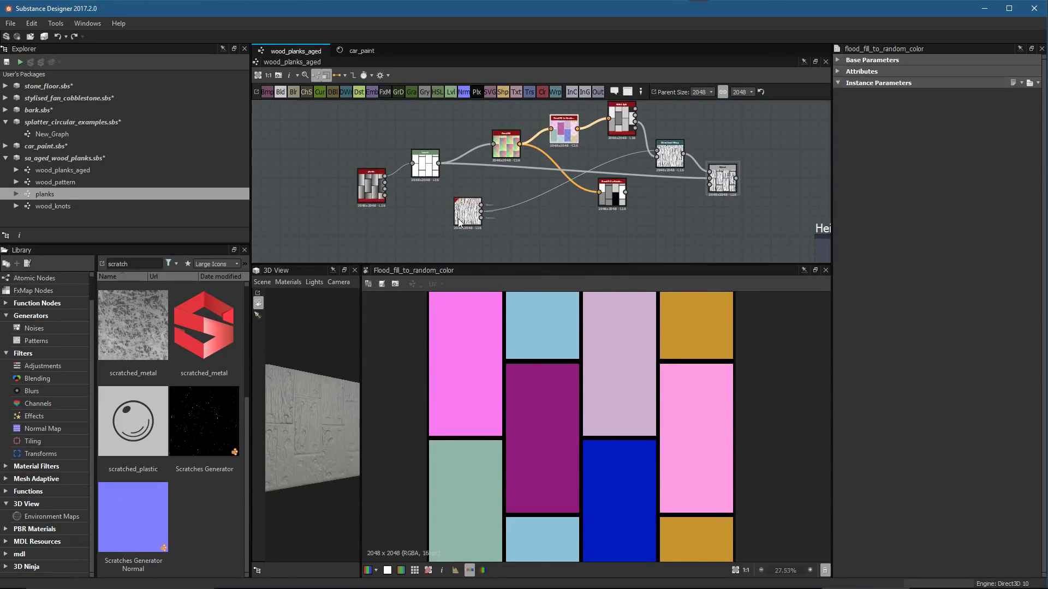
pyautogui.moveTo(463, 218); pyautogui.dragTo(515, 192)
pyautogui.scroll(2, 571, 220)
pyautogui.moveTo(571, 221); pyautogui.dragTo(547, 177, button='middle')
pyautogui.scroll(-1, 474, 218)
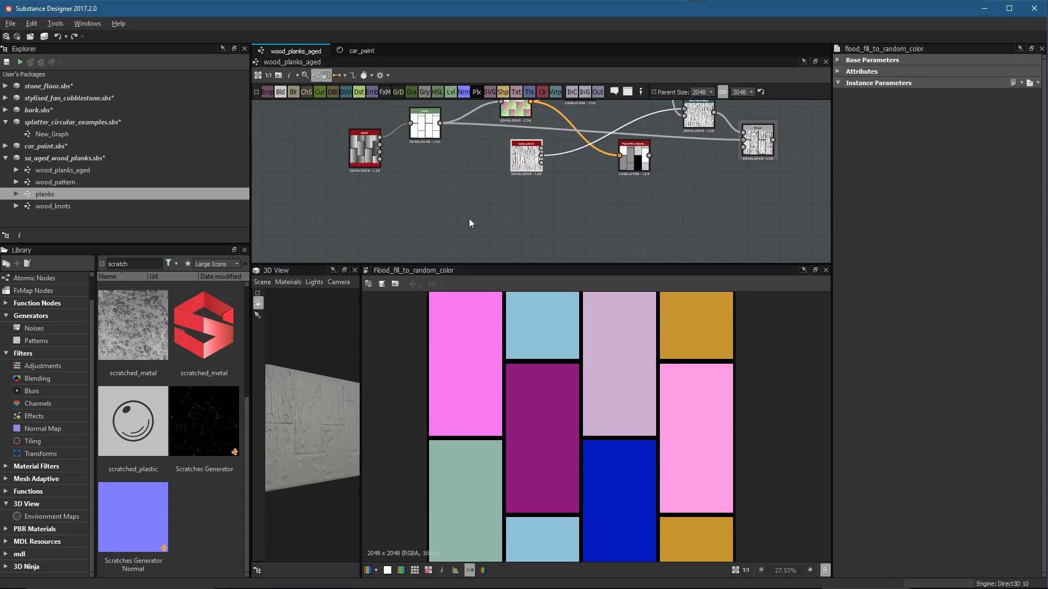
# Add a Flood Fill to Position node in the empty graph area below the planks and Levels nodes
pyautogui.moveTo(426, 201); pyautogui.dragTo(438, 182, button='middle')
pyautogui.press('space')
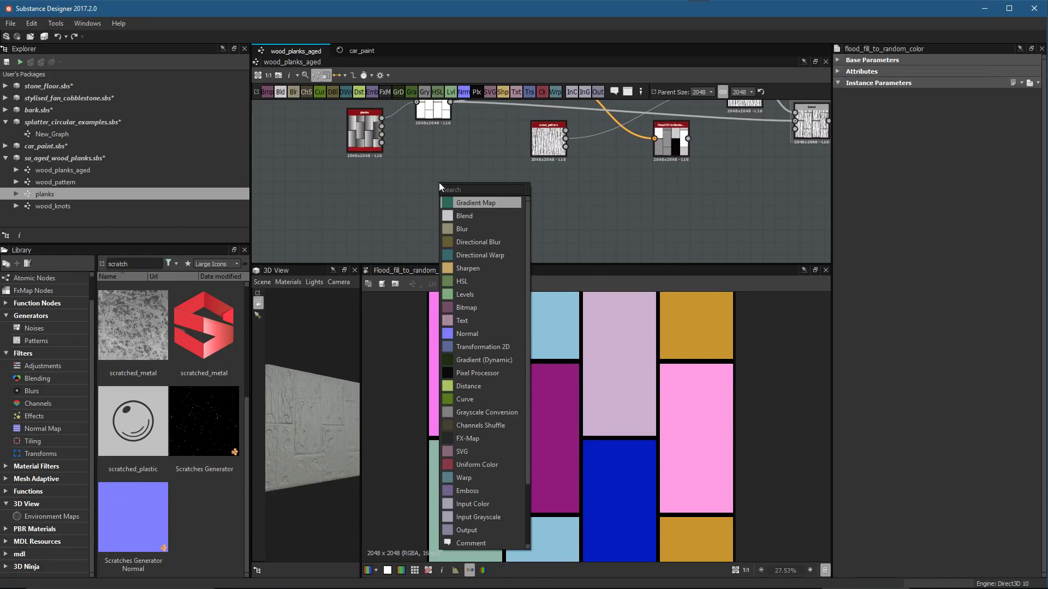
pyautogui.write('flood')
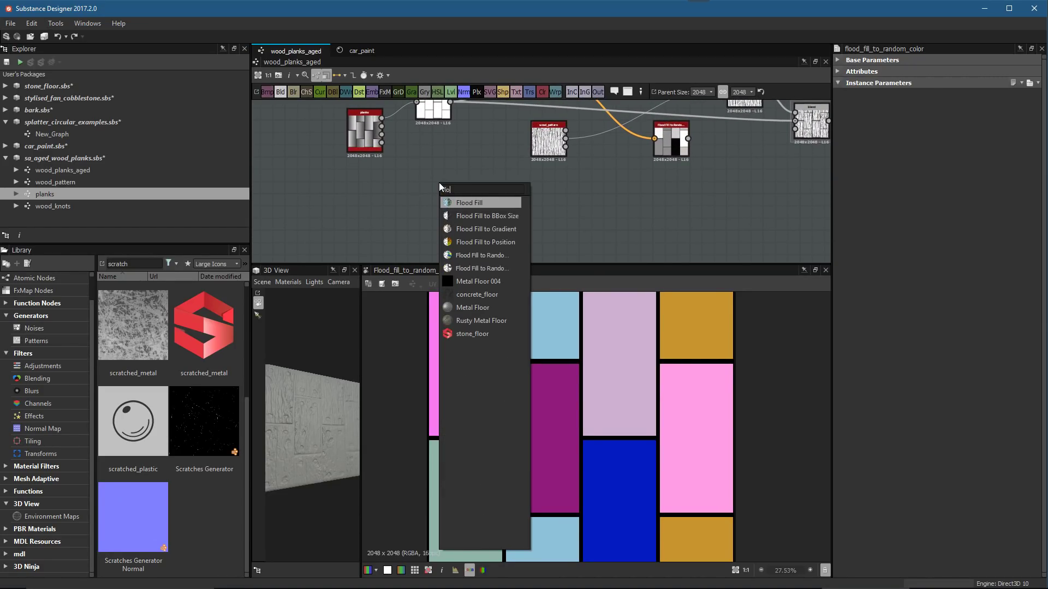
pyautogui.press('Escape')
pyautogui.moveTo(407, 185); pyautogui.dragTo(456, 202, button='middle')
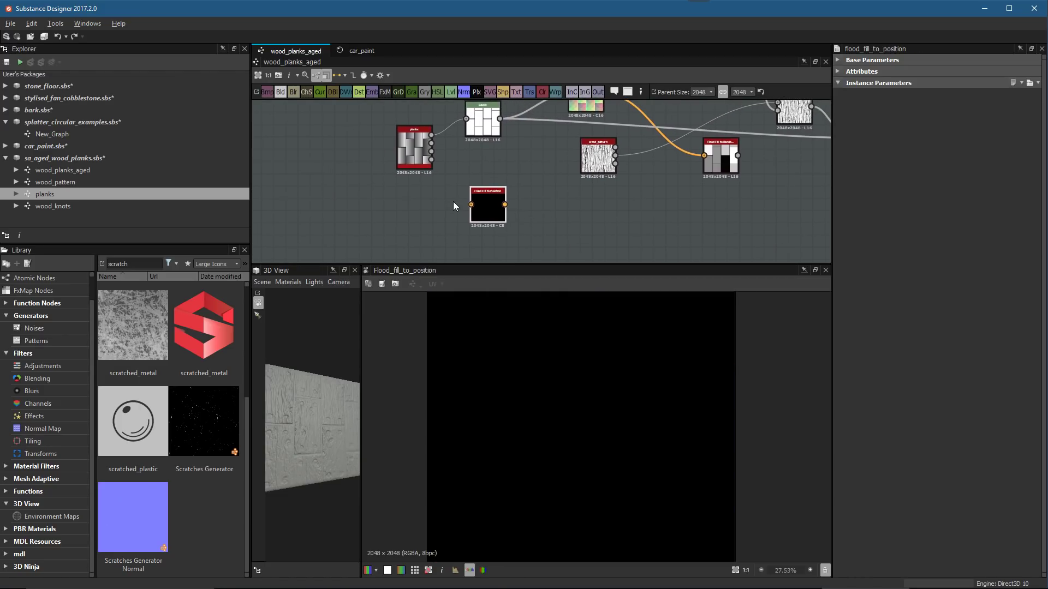
# Move Flood Fill to Position farther from the planks node, and rearrange the Flood Fill and wood_pattern nodes to clear space
pyautogui.click(426, 175)
pyautogui.scroll(3, 486, 180)
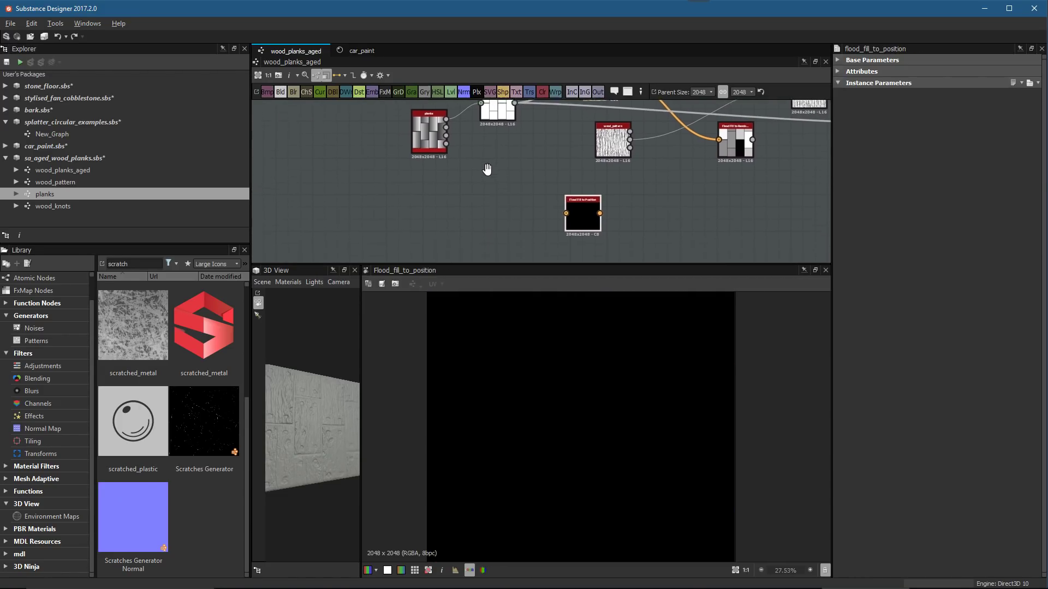
pyautogui.press('space')
pyautogui.press('Escape')
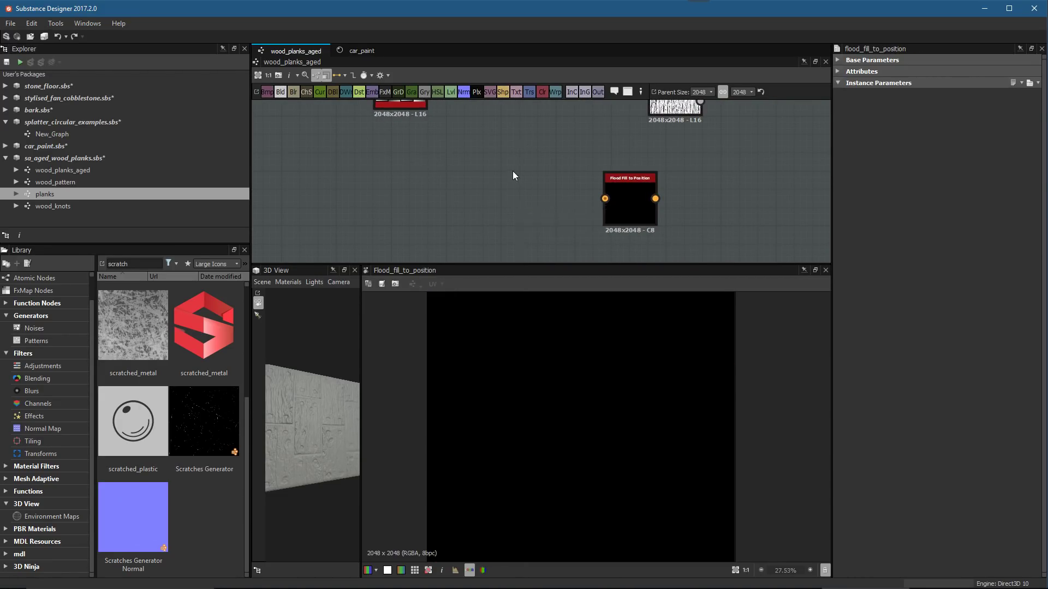
pyautogui.scroll(-2, 527, 175)
pyautogui.moveTo(538, 175); pyautogui.dragTo(522, 225, button='middle')
pyautogui.moveTo(542, 227); pyautogui.dragTo(625, 228)
pyautogui.moveTo(577, 197); pyautogui.dragTo(508, 228, button='middle')
pyautogui.moveTo(507, 149); pyautogui.dragTo(450, 151)
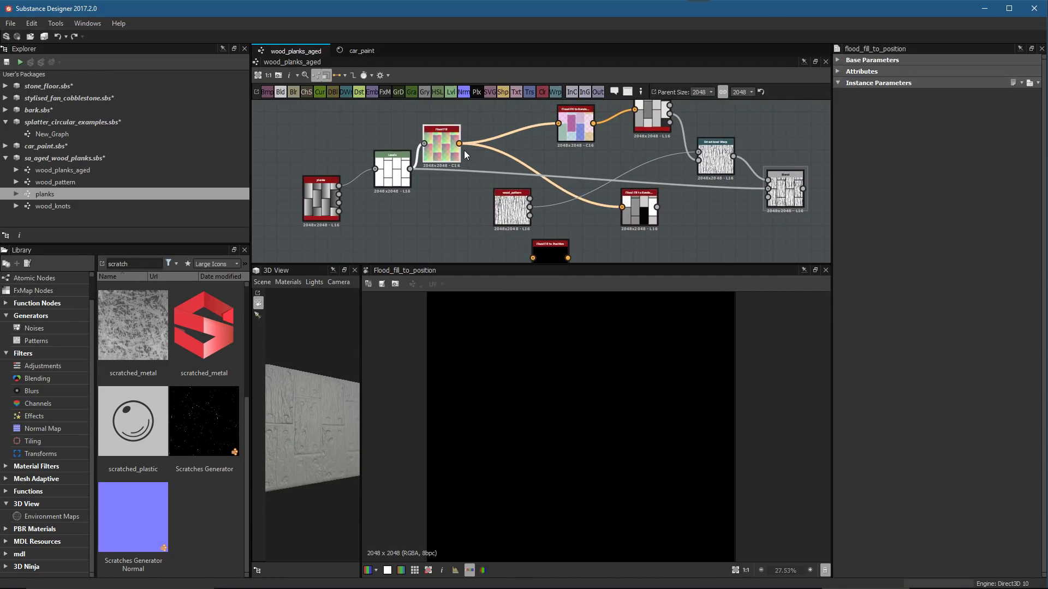
pyautogui.moveTo(511, 207); pyautogui.dragTo(524, 156)
# Connect the planks' Flood Fill output to the Flood Fill to Position input
pyautogui.moveTo(473, 187); pyautogui.dragTo(479, 148, button='middle')
pyautogui.moveTo(465, 106); pyautogui.dragTo(555, 222)
pyautogui.scroll(-2, 565, 414)
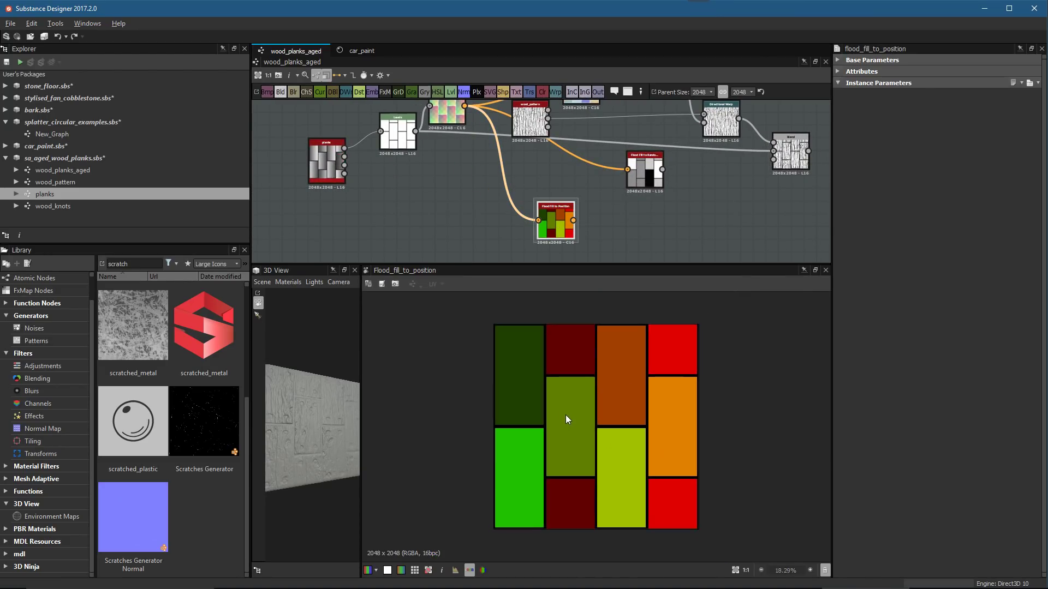
# Inspect the plank colours of Flood Fill to Position in an enlarged 2D preview with pixel information shown, and restore the layout
pyautogui.scroll(1, 566, 404)
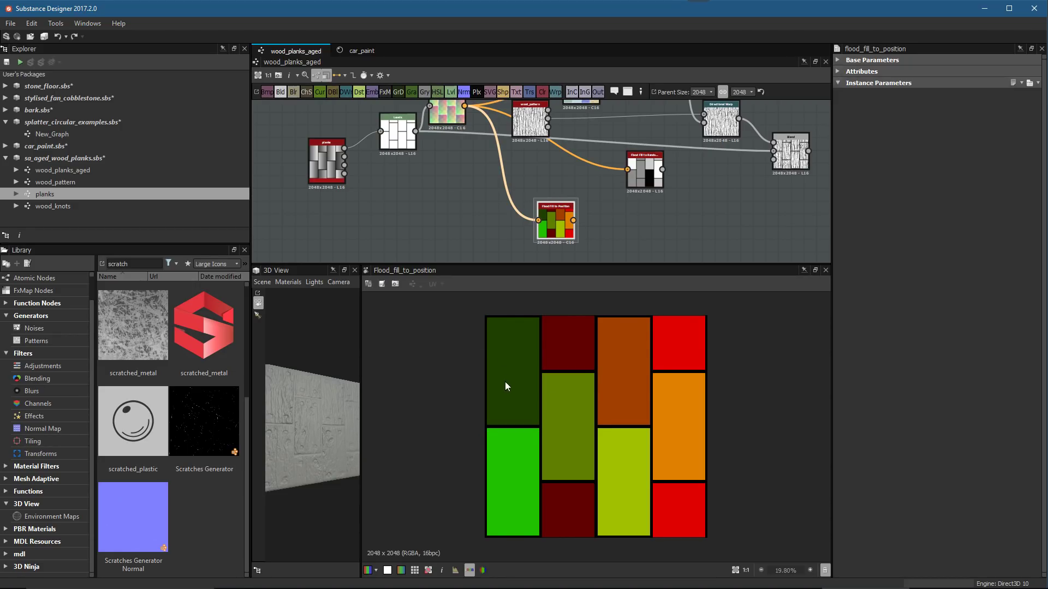
pyautogui.scroll(1, 518, 392)
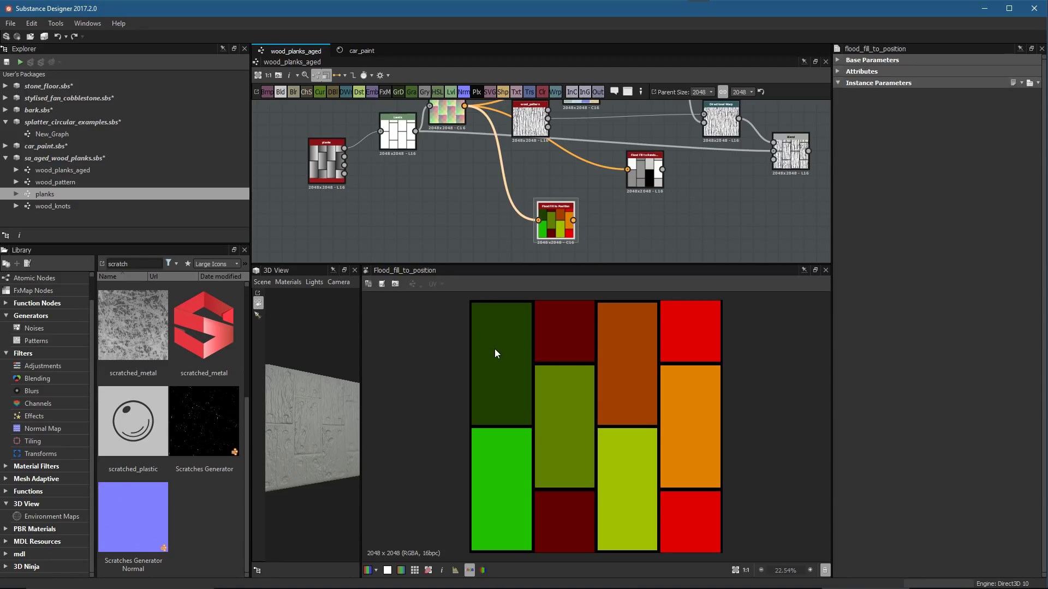
pyautogui.click(443, 571)
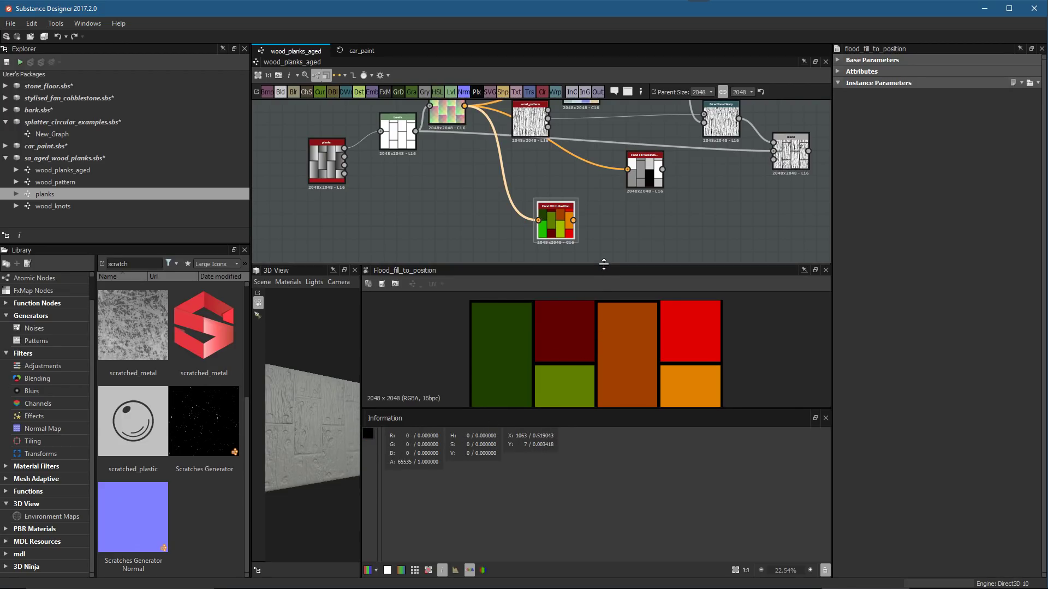
pyautogui.moveTo(603, 265); pyautogui.dragTo(604, 133)
pyautogui.scroll(4, 597, 302)
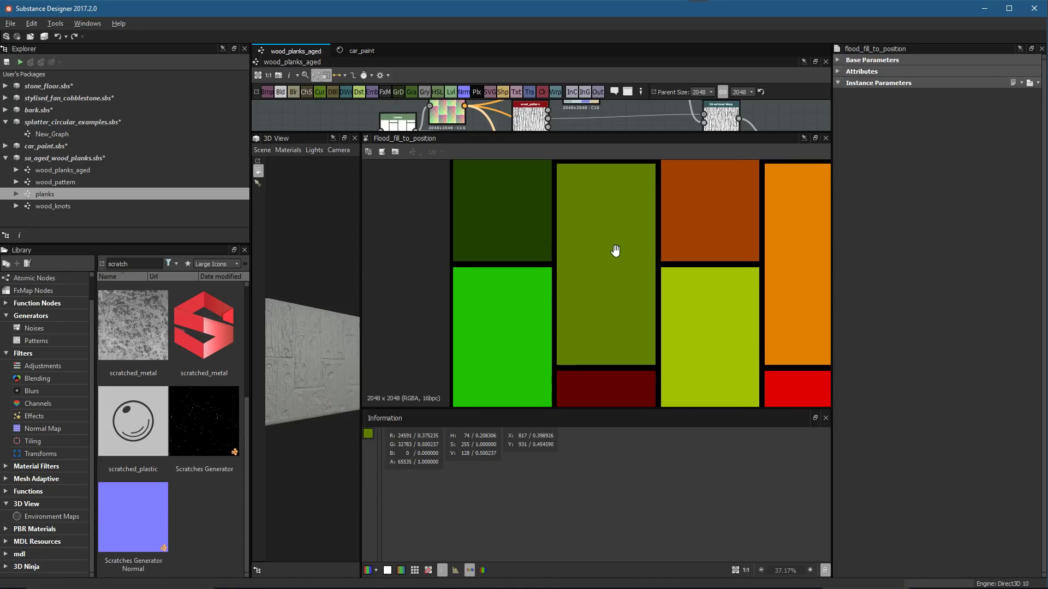
pyautogui.scroll(-1, 622, 270)
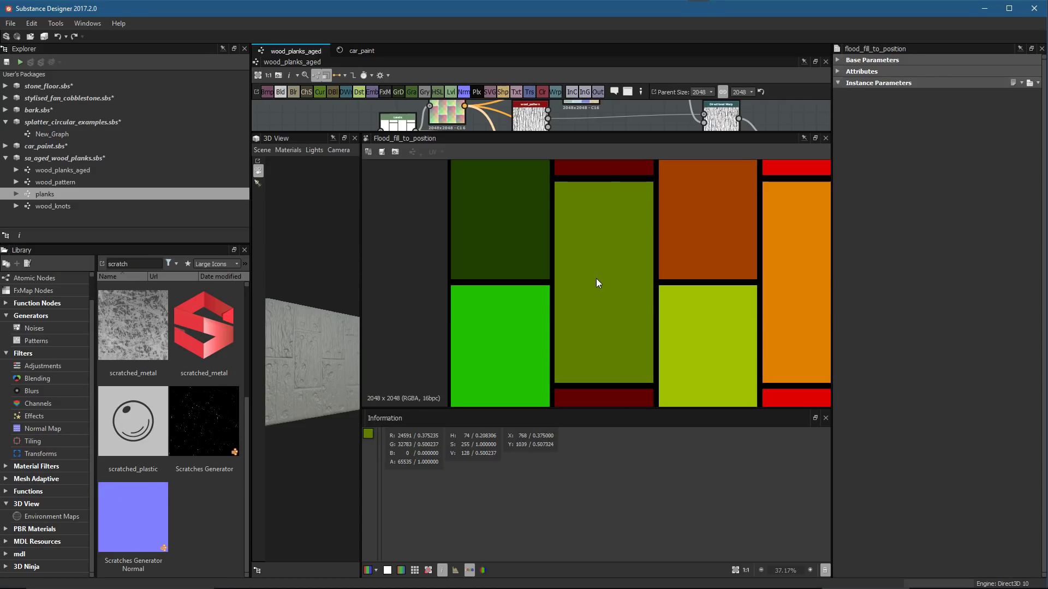
pyautogui.click(826, 418)
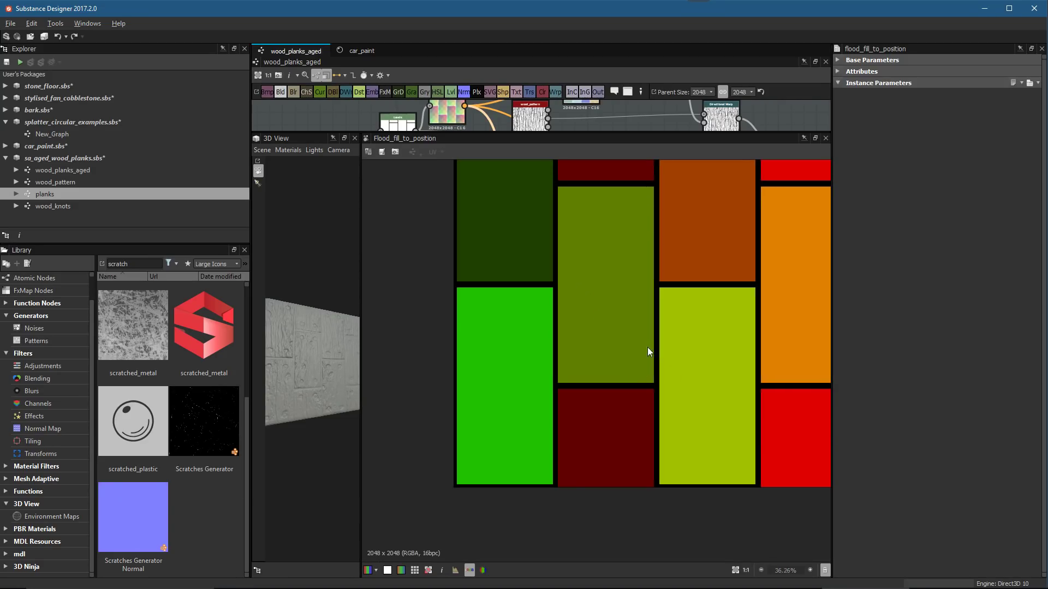
pyautogui.scroll(-4, 601, 316)
pyautogui.moveTo(600, 137); pyautogui.dragTo(593, 339)
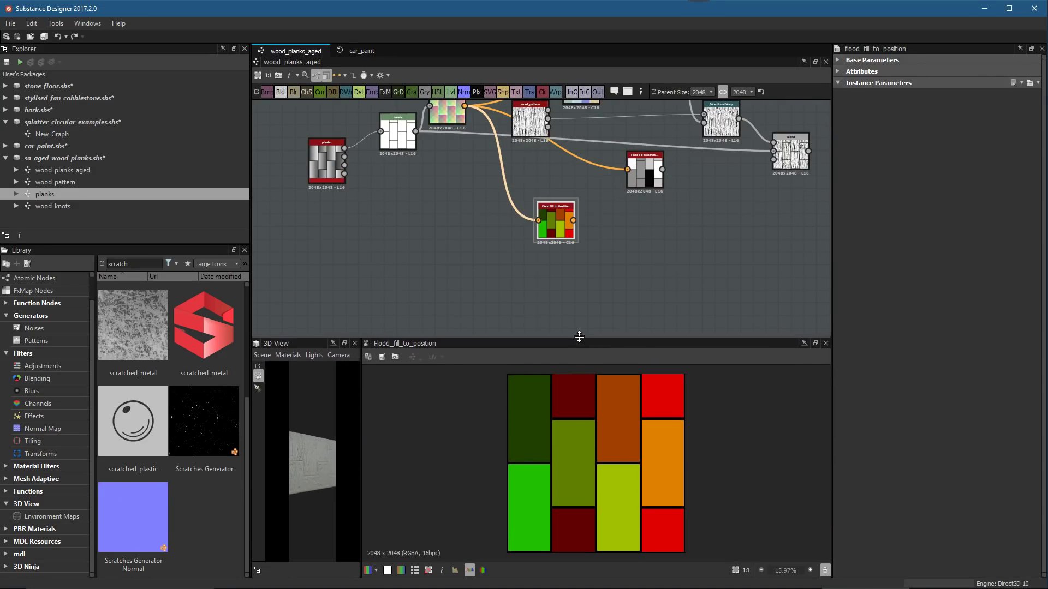
# Add a Grayscale Conversion node fed by Flood Fill to Position's output
pyautogui.scroll(6, 595, 248)
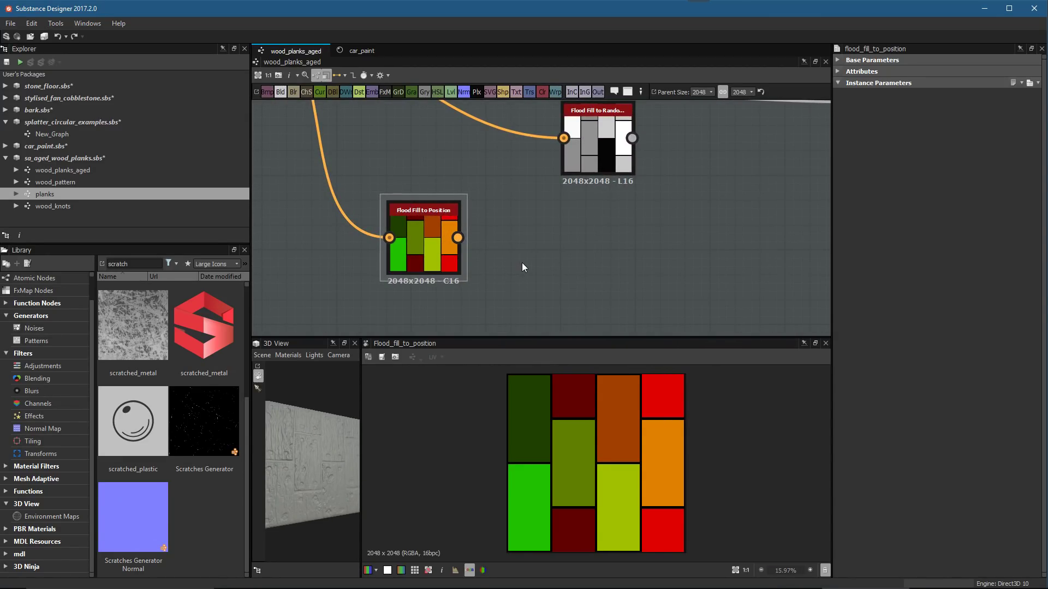
pyautogui.press('space')
pyautogui.write('gr')
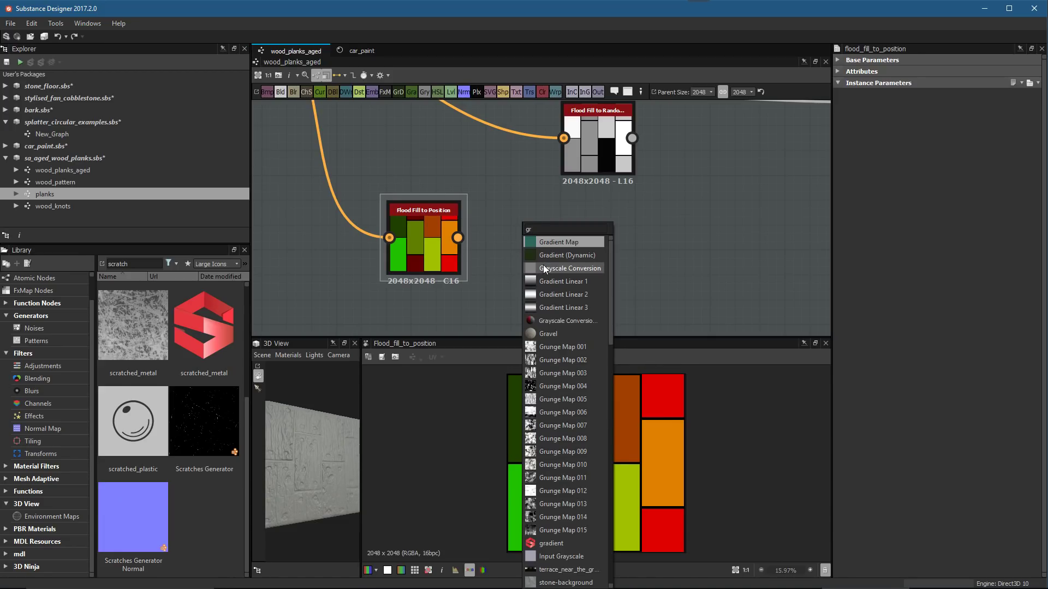
pyautogui.click(541, 266)
pyautogui.moveTo(500, 242); pyautogui.dragTo(542, 250)
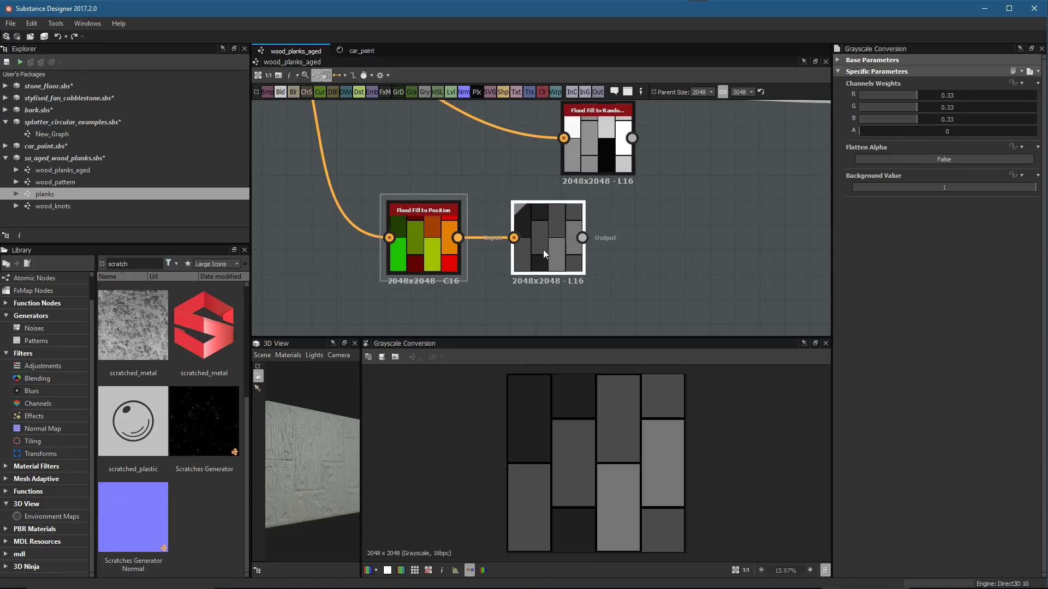
# Set the Grayscale Conversion channel weights to R 0, G 1 and B 0
pyautogui.scroll(2, 544, 248)
pyautogui.moveTo(906, 95); pyautogui.dragTo(846, 99)
pyautogui.moveTo(906, 119); pyautogui.dragTo(1037, 107)
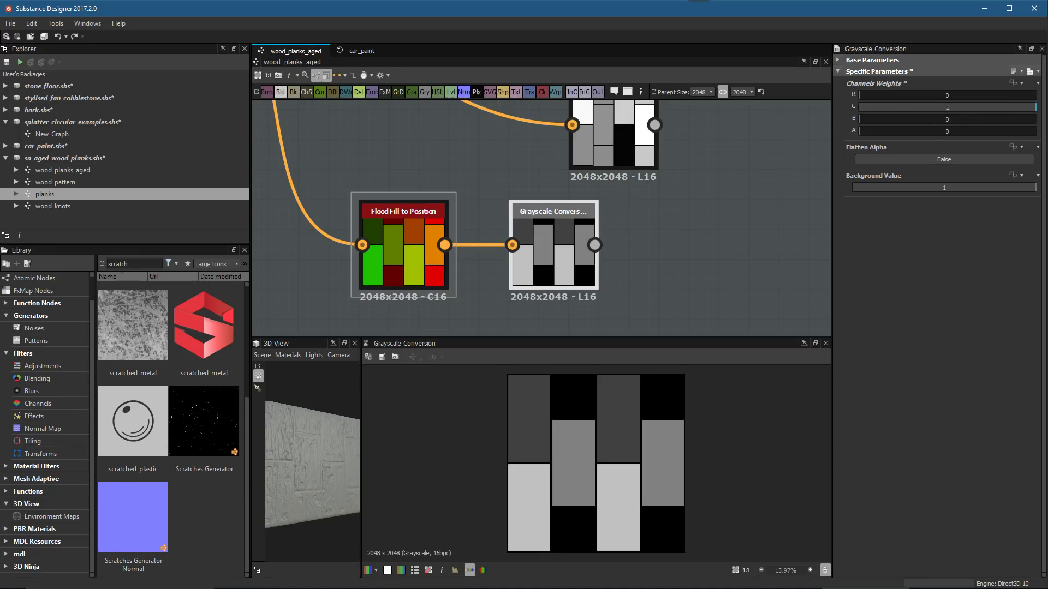
pyautogui.scroll(-6, 758, 266)
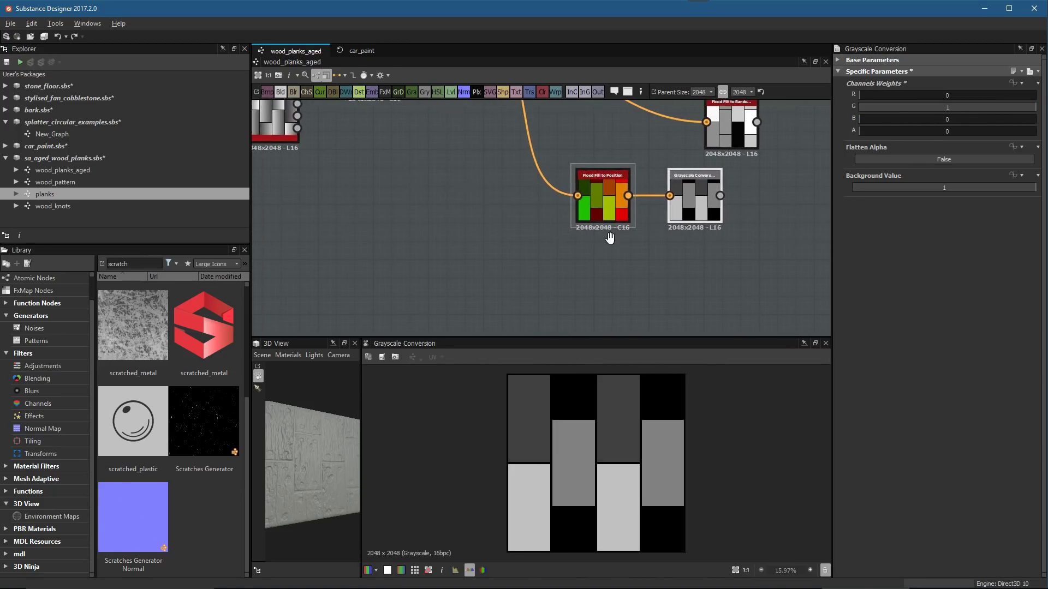
pyautogui.press('space')
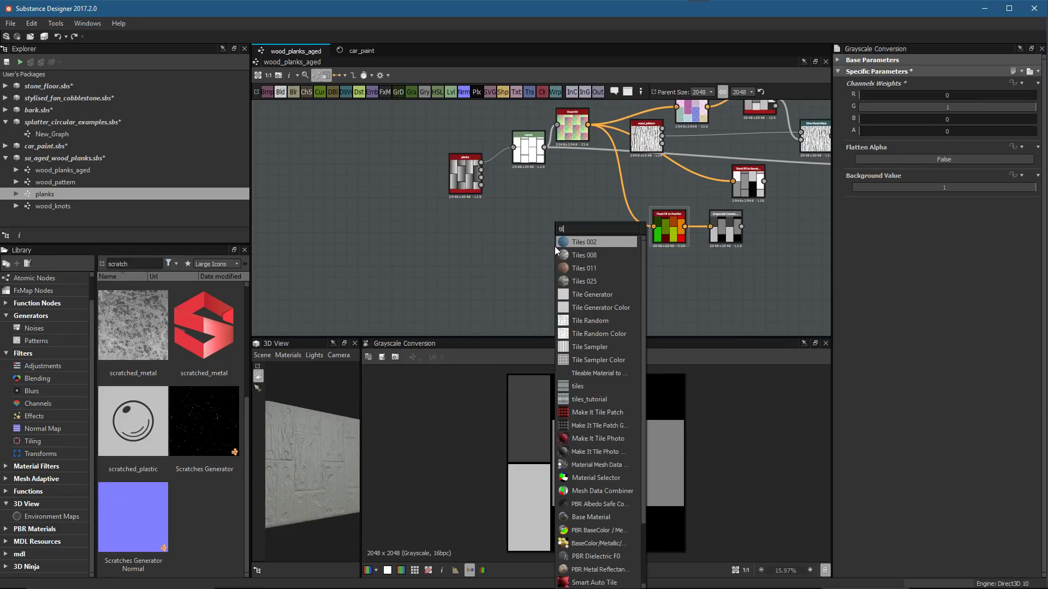
pyautogui.click(594, 292)
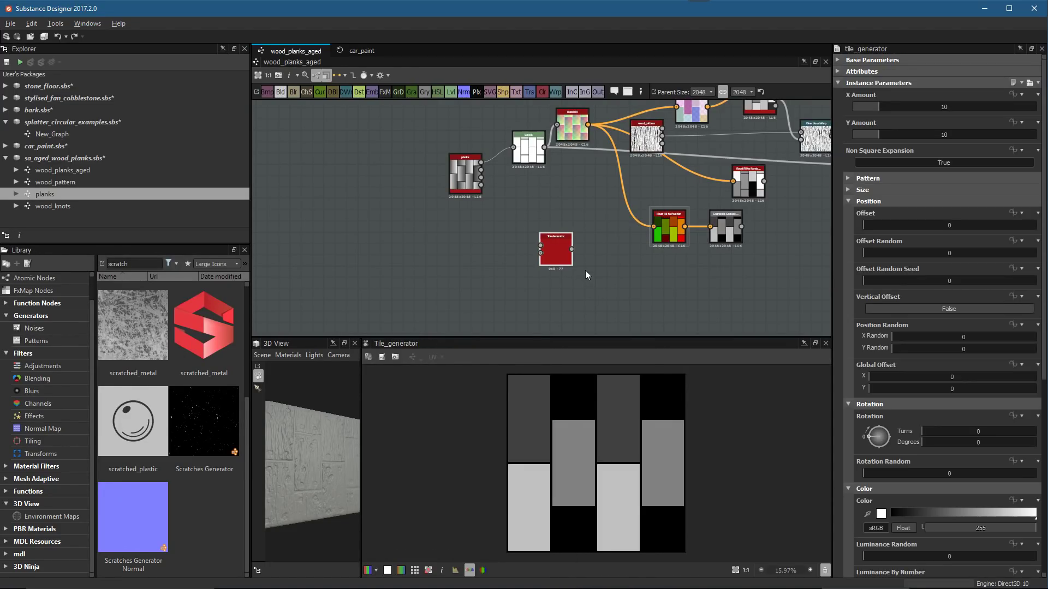
pyautogui.press('Delete')
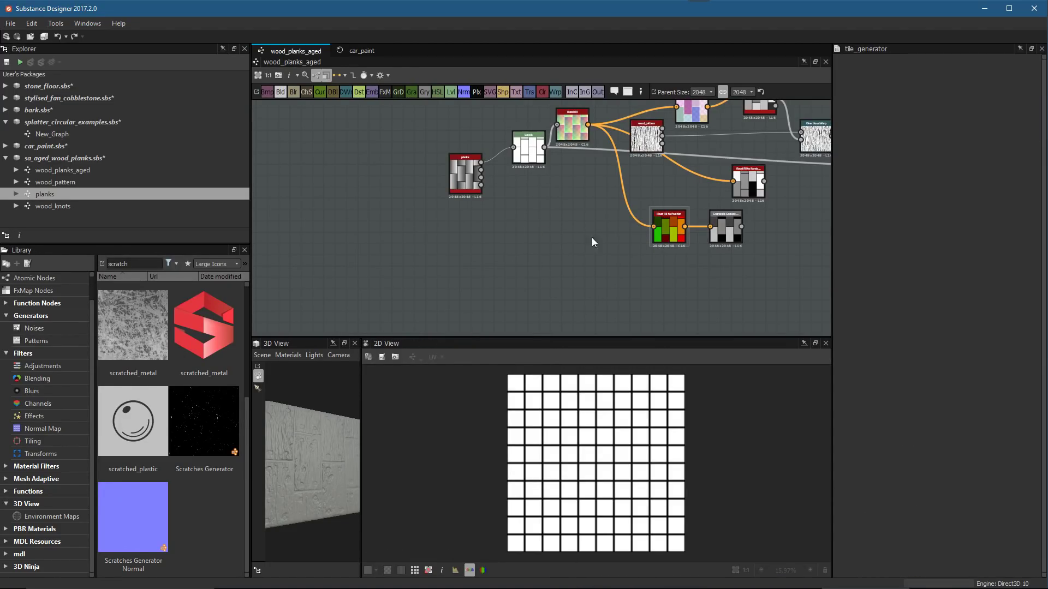
# Add a Tile Random node in the empty graph area below the planks node
pyautogui.press('space')
pyautogui.write('til')
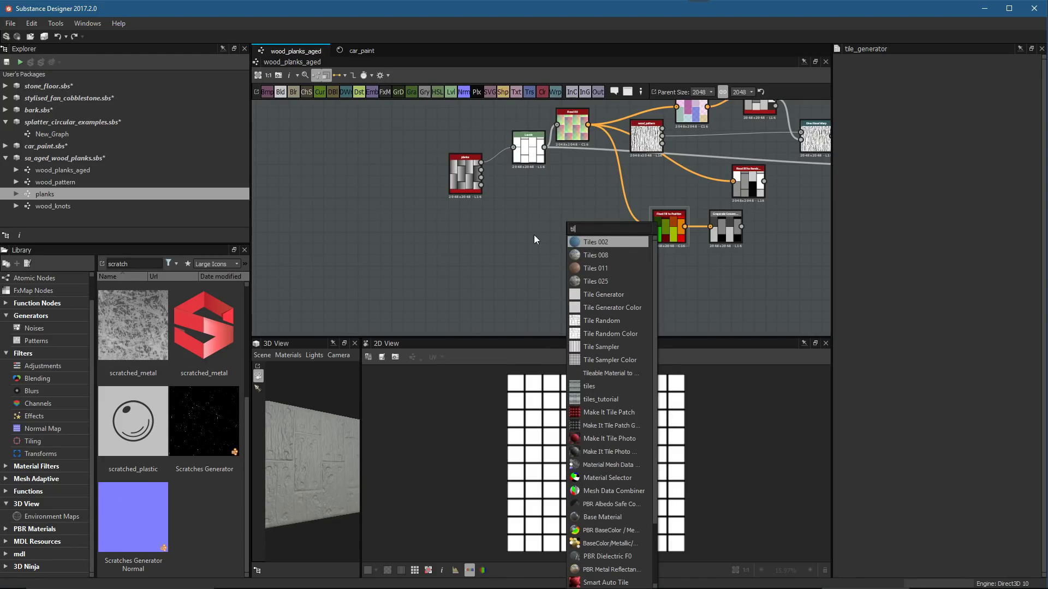
pyautogui.click(592, 322)
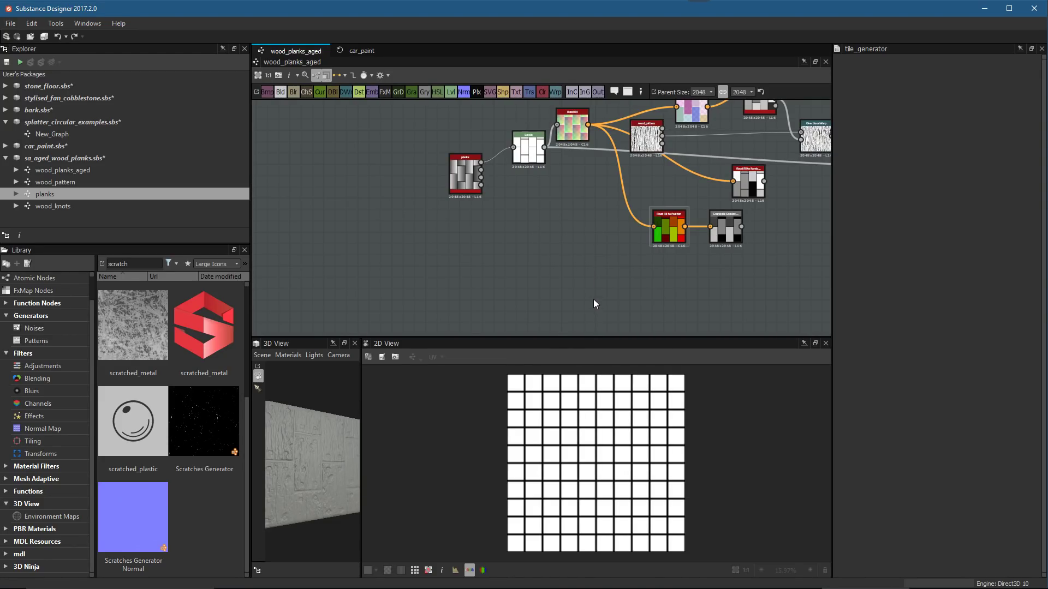
pyautogui.scroll(5, 621, 266)
# Try connecting Tile Random's output directly to the Flood Fill to Position input
pyautogui.moveTo(479, 237); pyautogui.dragTo(678, 187)
pyautogui.hotkey('ctrl', 'z')
pyautogui.hotkey('ctrl', 'z')
pyautogui.hotkey('ctrl', 'z')
pyautogui.hotkey('ctrl', 'y')
pyautogui.hotkey('ctrl', 'y')
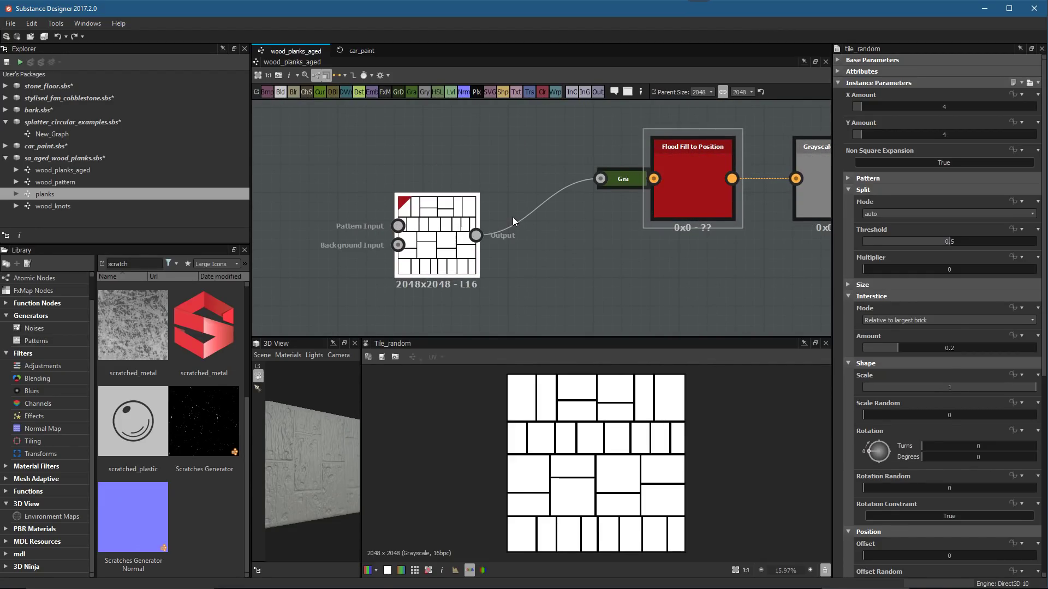
# Add a Flood Fill node fed by Tile Random and connect its output to Flood Fill to Position
pyautogui.scroll(-2, 521, 226)
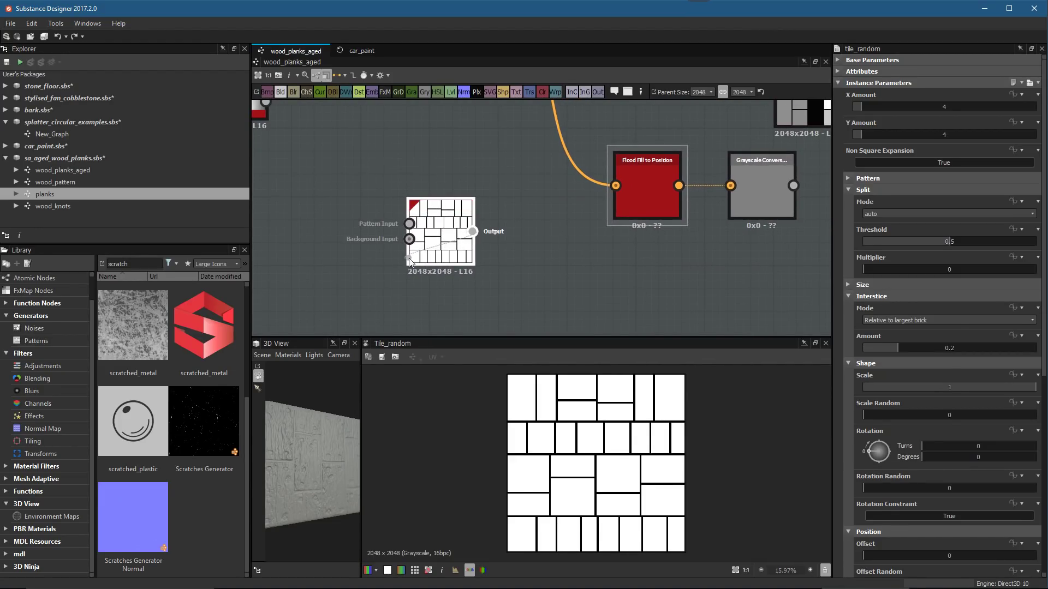
pyautogui.moveTo(441, 242); pyautogui.dragTo(405, 266)
pyautogui.press('space')
pyautogui.write('flo')
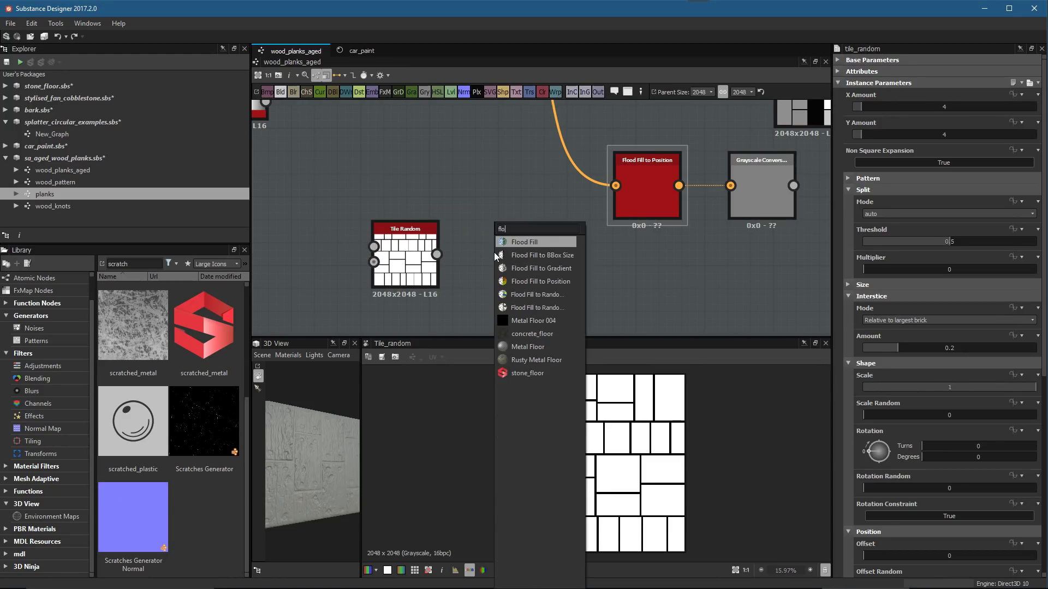
pyautogui.click(501, 245)
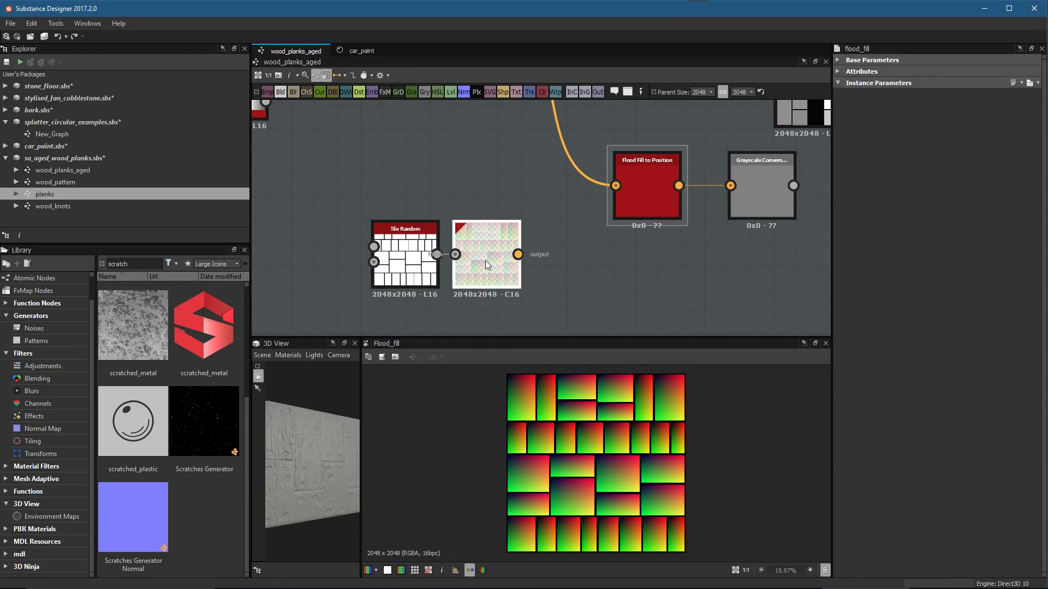
pyautogui.moveTo(519, 255); pyautogui.dragTo(615, 185)
# Preview Flood Fill to Position and Grayscale Conversion with the random tiles, and align both nodes level with the new Flood Fill
pyautogui.doubleClick(640, 203)
pyautogui.scroll(2, 632, 231)
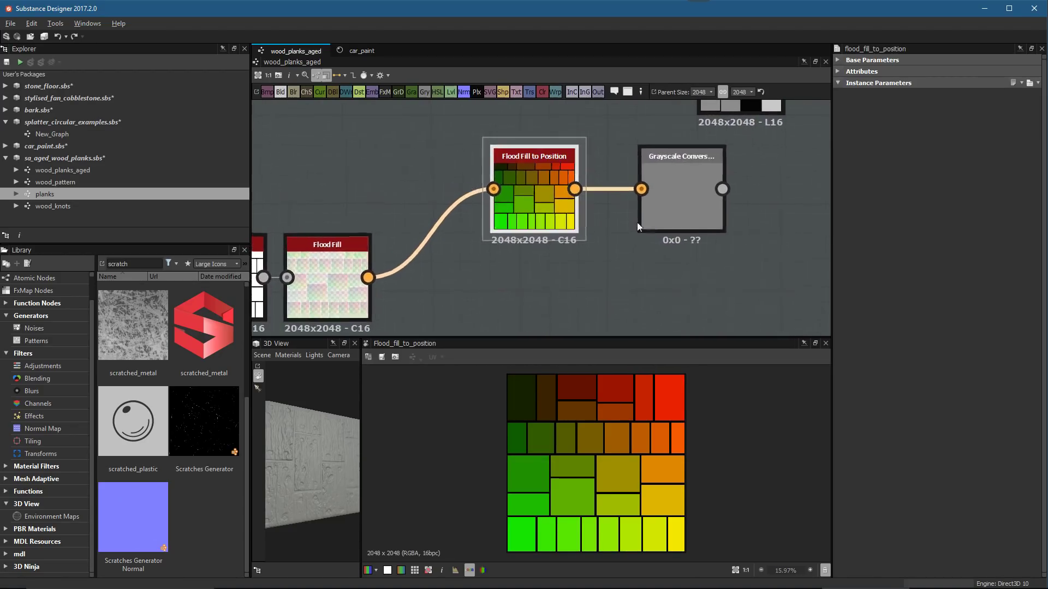
pyautogui.doubleClick(656, 201)
pyautogui.press('f')
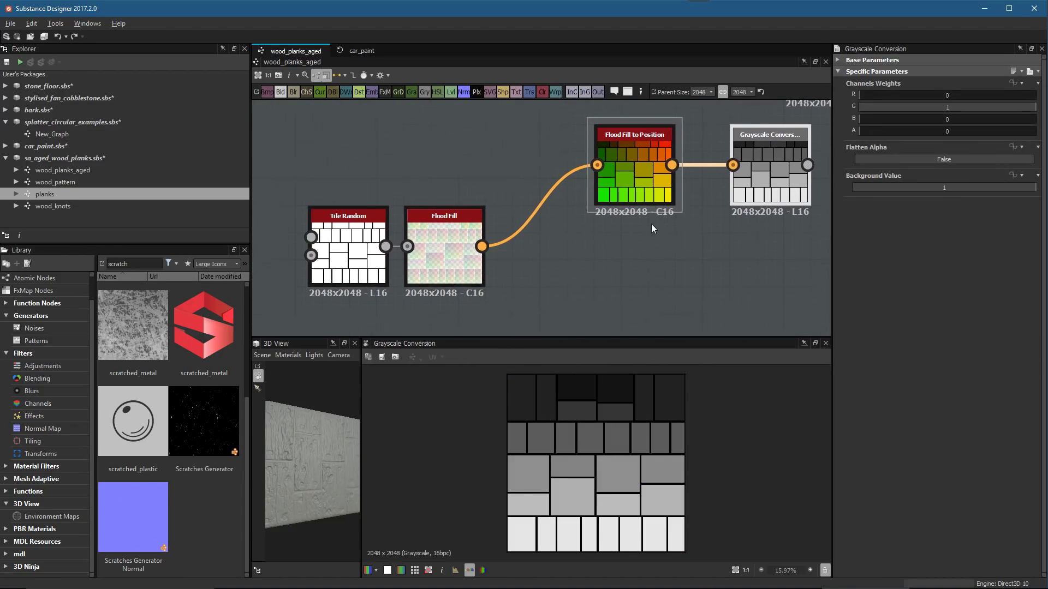
pyautogui.press('f')
pyautogui.doubleClick(540, 209)
pyautogui.press('f')
pyautogui.doubleClick(599, 216)
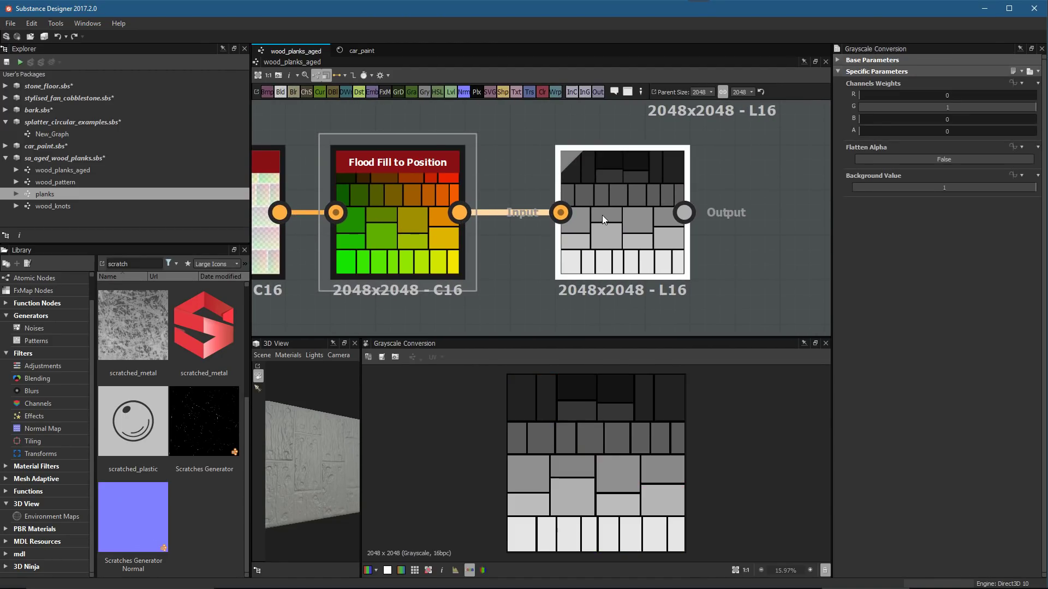
# Set the Grayscale Conversion channel weights to R 1 and G 0
pyautogui.moveTo(872, 109); pyautogui.dragTo(1036, 109)
pyautogui.click(873, 105)
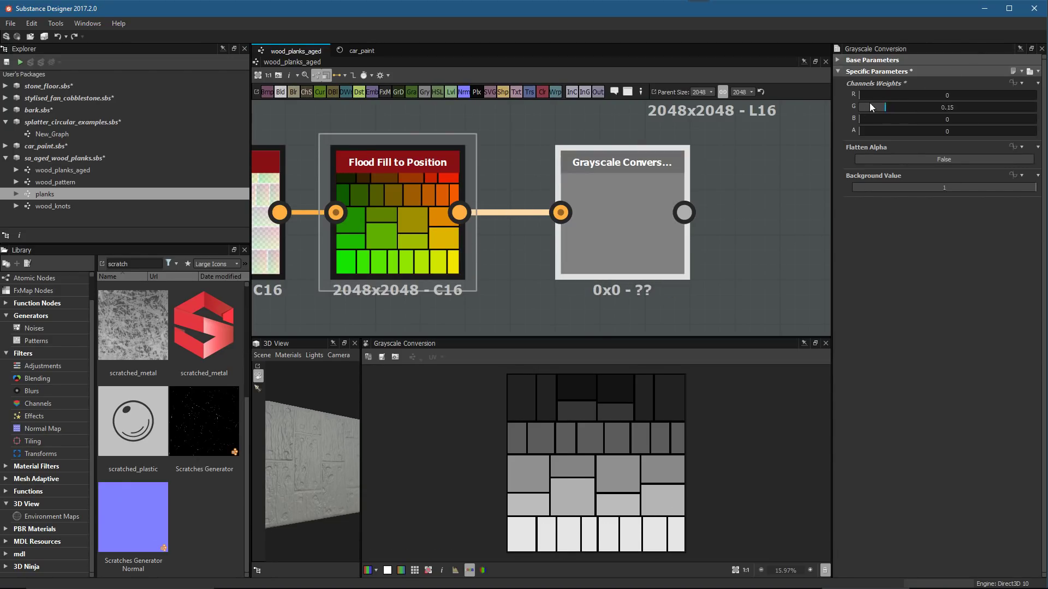
pyautogui.moveTo(875, 96); pyautogui.dragTo(1035, 96)
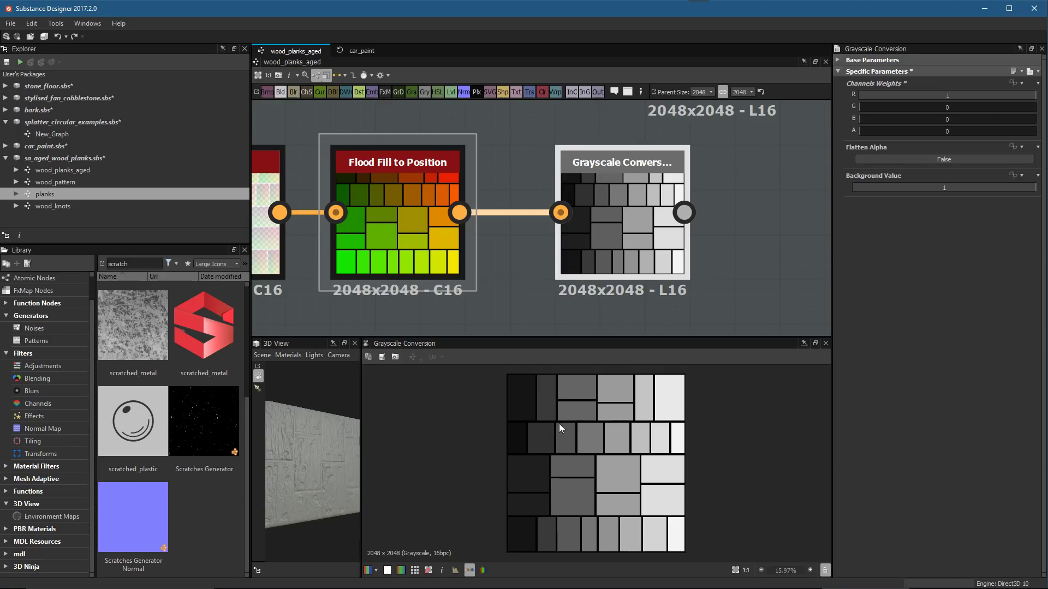
pyautogui.moveTo(873, 108); pyautogui.dragTo(831, 110)
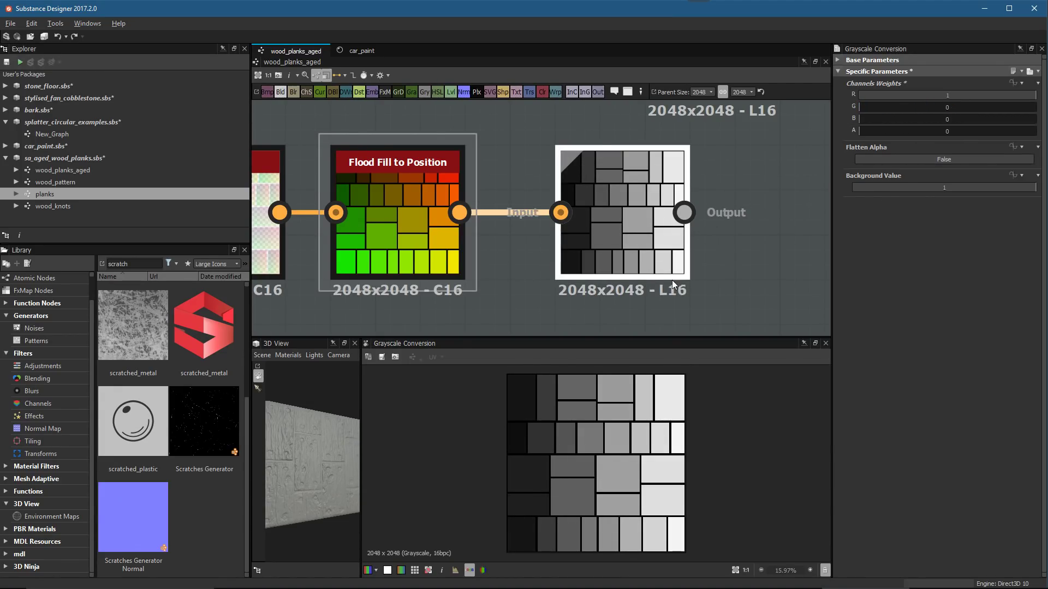
# Space Grayscale Conversion apart from Flood Fill to Position, and try feeding it from Flood Fill to Random Grayscale
pyautogui.scroll(-3, 672, 280)
pyautogui.moveTo(547, 194); pyautogui.dragTo(452, 187, button='middle')
pyautogui.moveTo(581, 232); pyautogui.dragTo(778, 236)
pyautogui.moveTo(655, 245); pyautogui.dragTo(477, 240)
pyautogui.moveTo(632, 159); pyautogui.dragTo(754, 240)
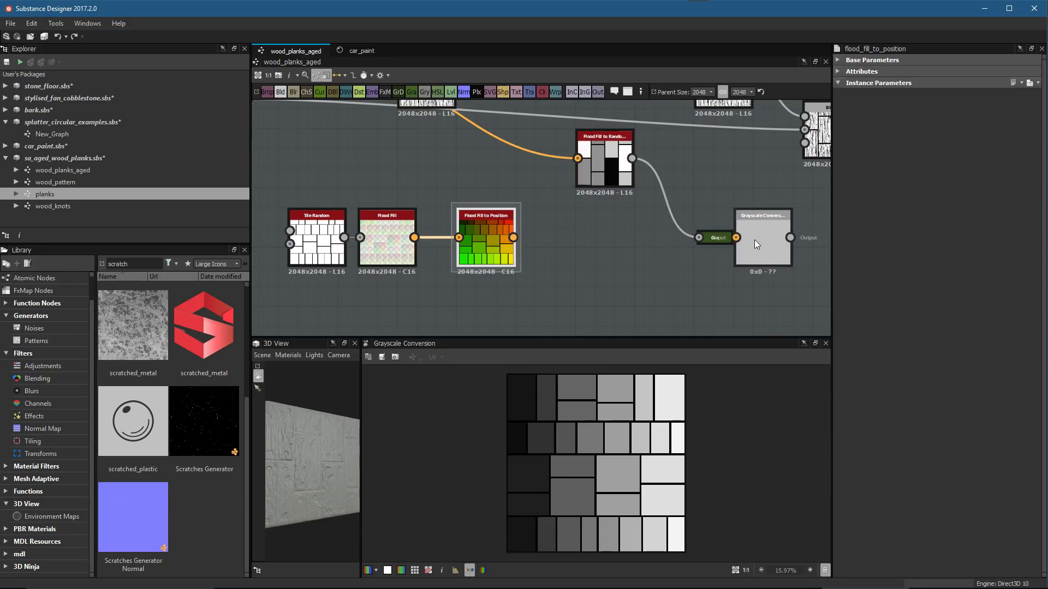
pyautogui.hotkey('ctrl', 'z')
# Preview Flood Fill to Random Grayscale and move it nearer the planks' Flood Fill, and shift Flood Fill to Position away from its Flood Fill
pyautogui.moveTo(638, 191); pyautogui.dragTo(615, 225, button='middle')
pyautogui.doubleClick(587, 195)
pyautogui.moveTo(587, 195); pyautogui.dragTo(448, 195)
pyautogui.scroll(-1, 448, 195)
pyautogui.moveTo(449, 195); pyautogui.dragTo(542, 208, button='middle')
pyautogui.moveTo(542, 208); pyautogui.dragTo(486, 208)
pyautogui.moveTo(571, 281); pyautogui.dragTo(617, 281)
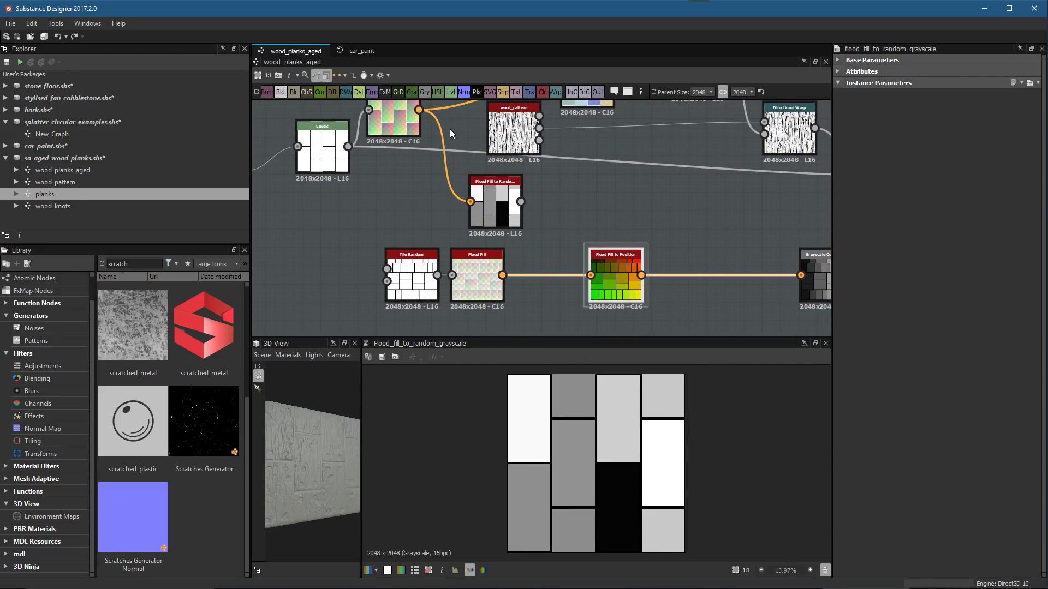
# Reconnect the planks' Flood Fill output to Flood Fill to Position in place of the random-tile input
pyautogui.moveTo(418, 110); pyautogui.dragTo(590, 275)
pyautogui.moveTo(651, 245); pyautogui.dragTo(647, 244, button='middle')
pyautogui.scroll(3, 497, 245)
pyautogui.moveTo(497, 246); pyautogui.dragTo(545, 232, button='middle')
# Preview Grayscale Conversion on the planks, move it closer to Flood Fill to Position, and set its R weight to 1
pyautogui.doubleClick(737, 223)
pyautogui.moveTo(737, 220); pyautogui.dragTo(654, 221)
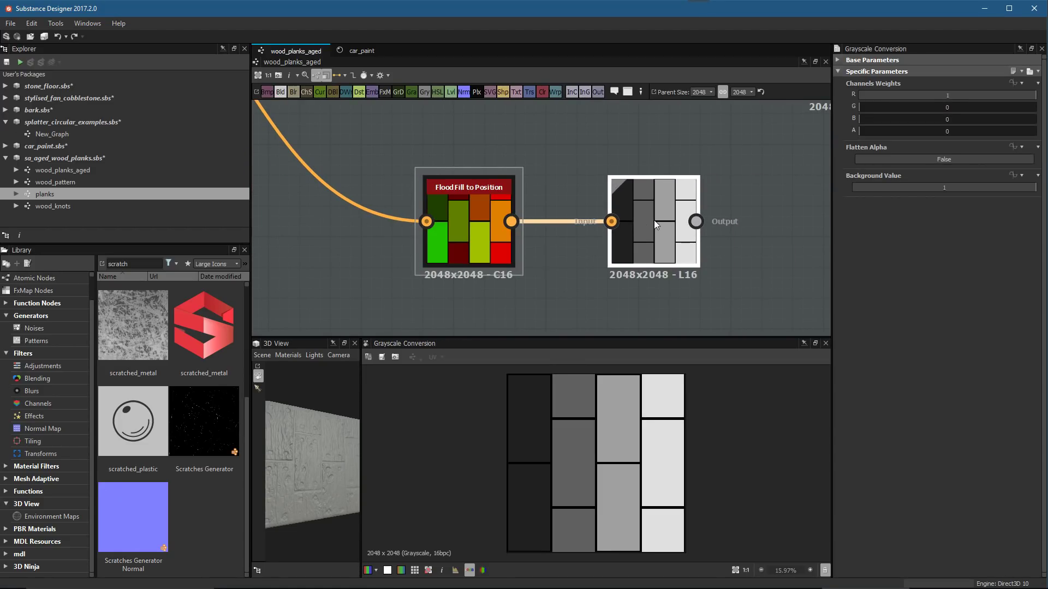
pyautogui.scroll(1, 686, 225)
pyautogui.moveTo(883, 97); pyautogui.dragTo(1036, 95)
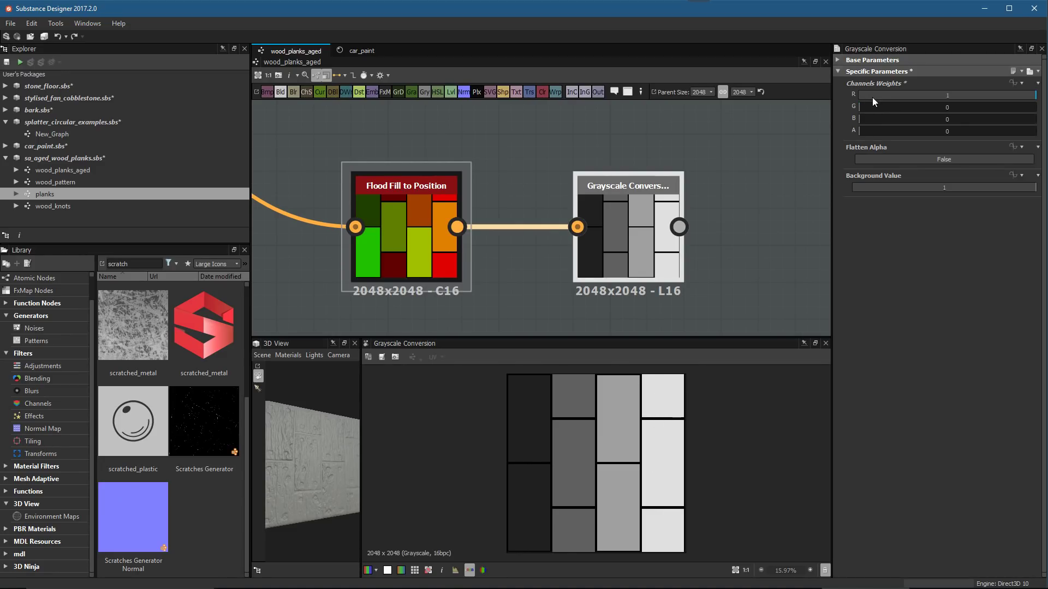
# Preview Flood Fill to Position, and shift Flood Fill to Random Grayscale and the random-tile nodes lower in the graph
pyautogui.moveTo(419, 212); pyautogui.dragTo(489, 211, button='middle')
pyautogui.doubleClick(490, 211)
pyautogui.scroll(-1, 578, 218)
pyautogui.scroll(-4, 579, 218)
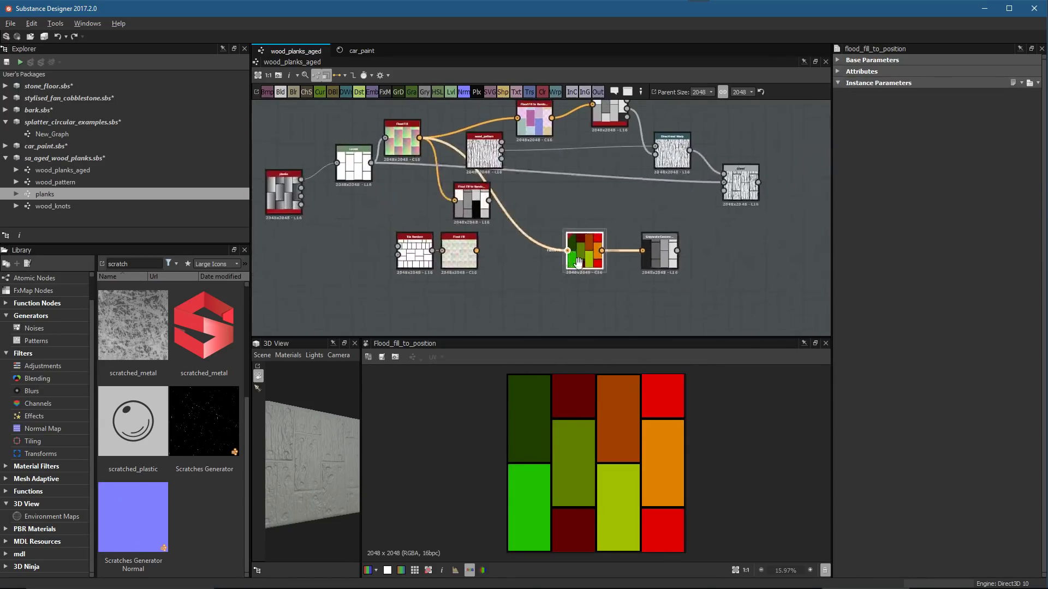
pyautogui.moveTo(369, 209); pyautogui.dragTo(394, 229, button='middle')
pyautogui.scroll(-1, 514, 273)
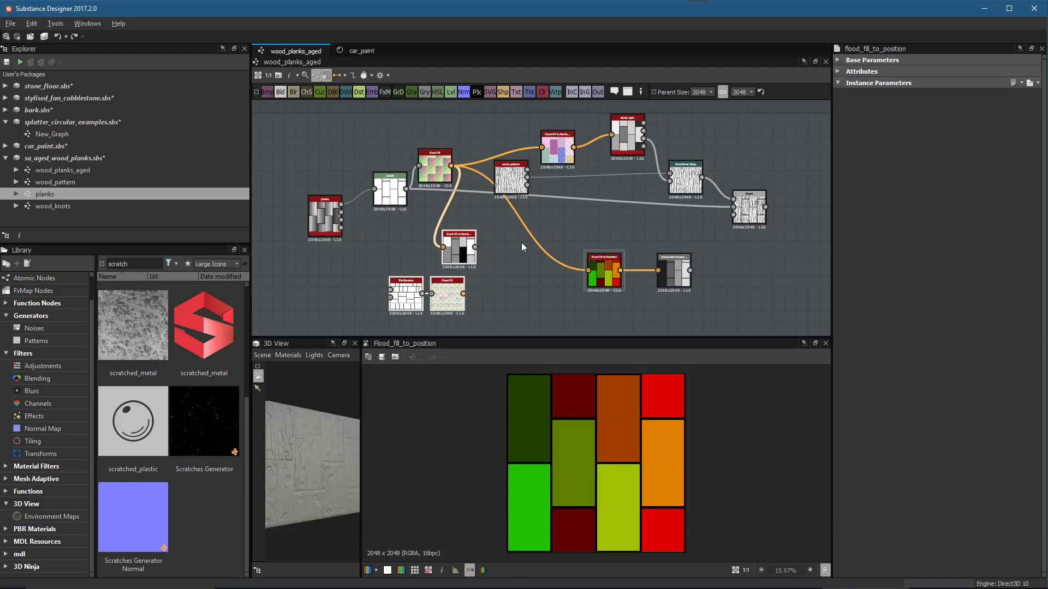
# Add a Flood Fill to BBox Size node beside Flood Fill to Position and feed it from the planks' Flood Fill
pyautogui.scroll(-1, 521, 248)
pyautogui.press('space')
pyautogui.write('f')
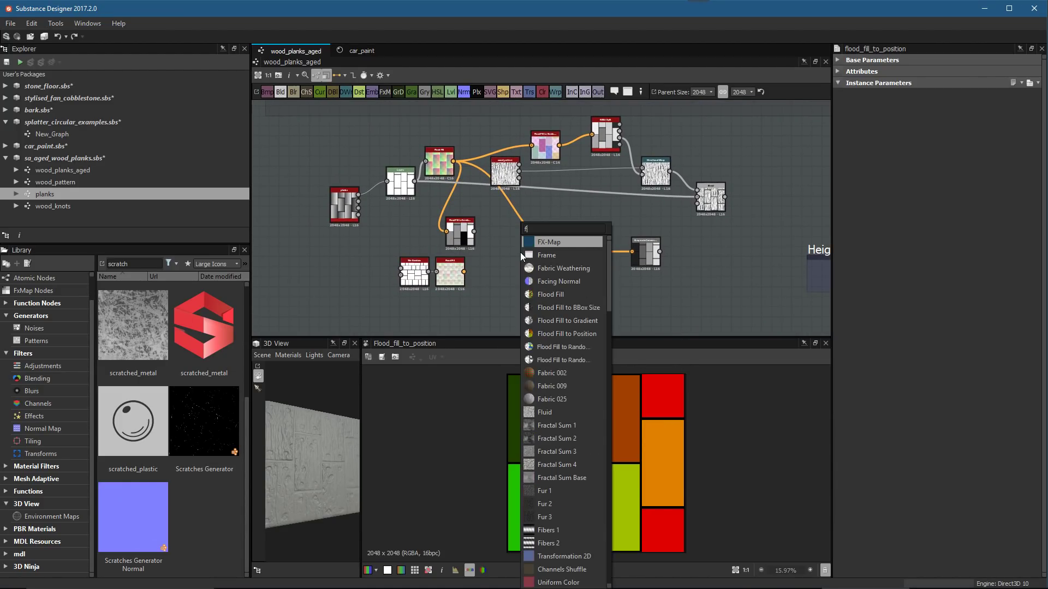
pyautogui.write('lood')
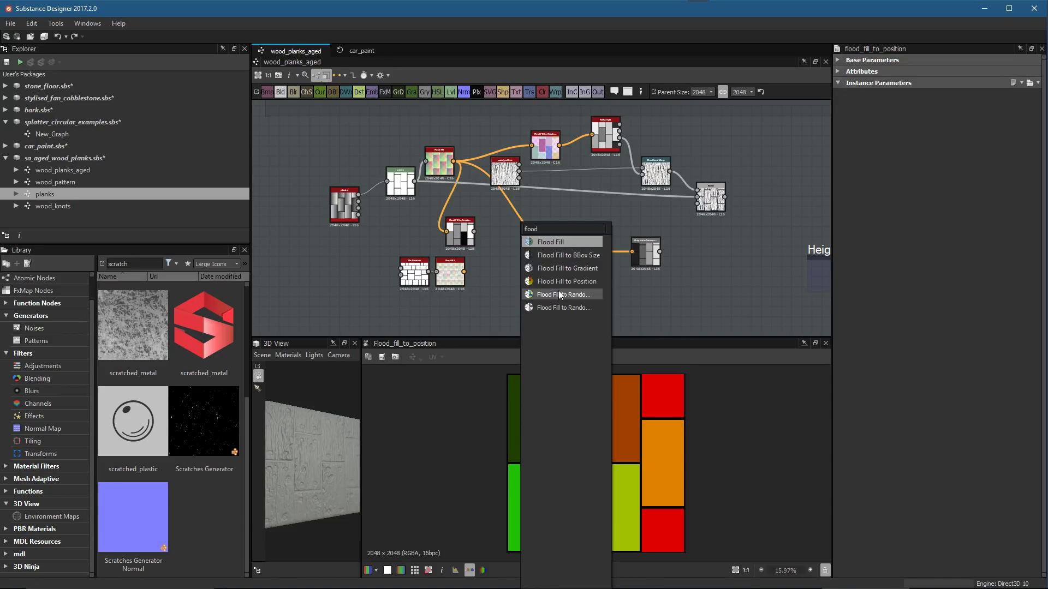
pyautogui.click(555, 255)
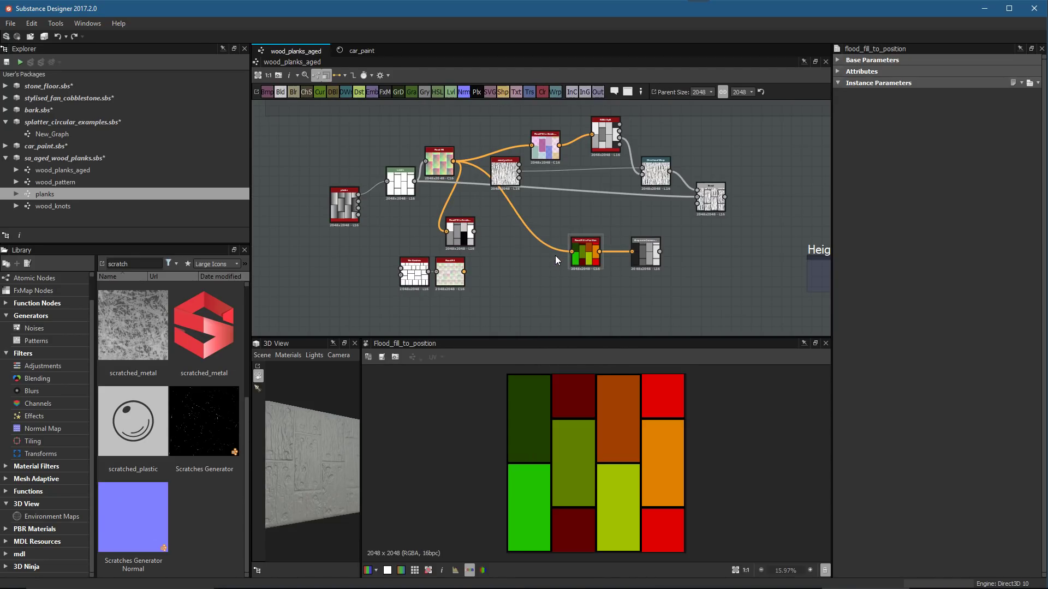
pyautogui.scroll(2, 509, 270)
pyautogui.scroll(1, 509, 270)
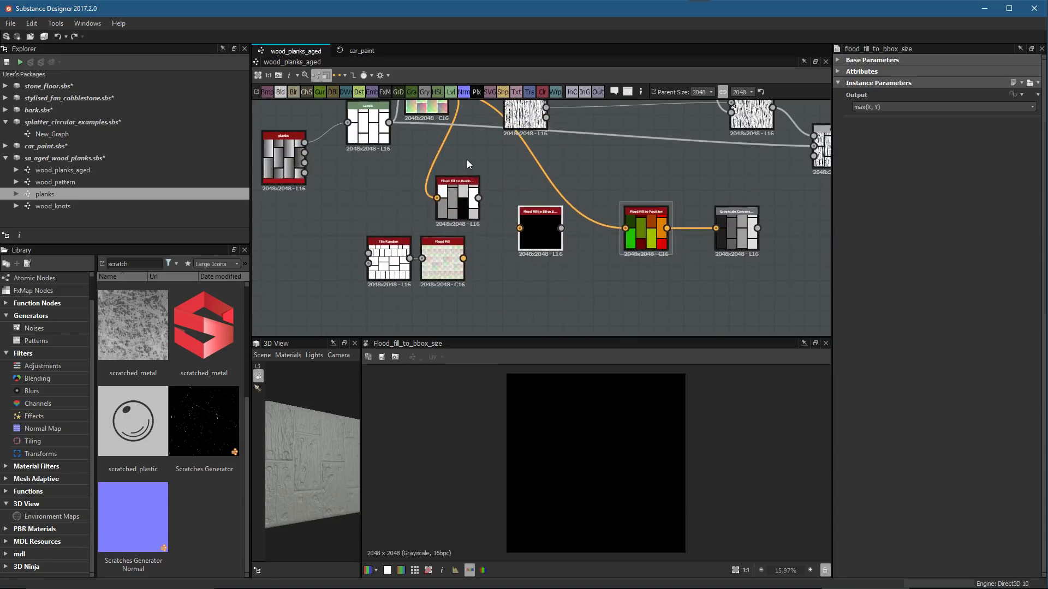
pyautogui.moveTo(510, 269); pyautogui.dragTo(499, 313, button='middle')
pyautogui.moveTo(437, 136); pyautogui.dragTo(511, 272)
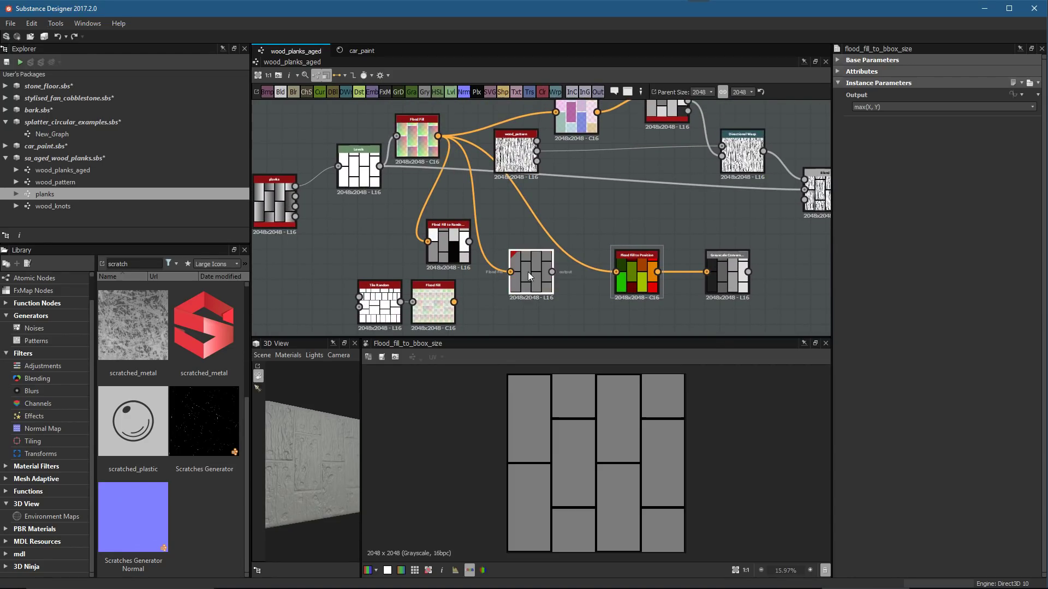
# Try the X and Y output modes on Flood Fill to BBox Size, and nudge the node slightly aside
pyautogui.click(531, 273)
pyautogui.click(890, 108)
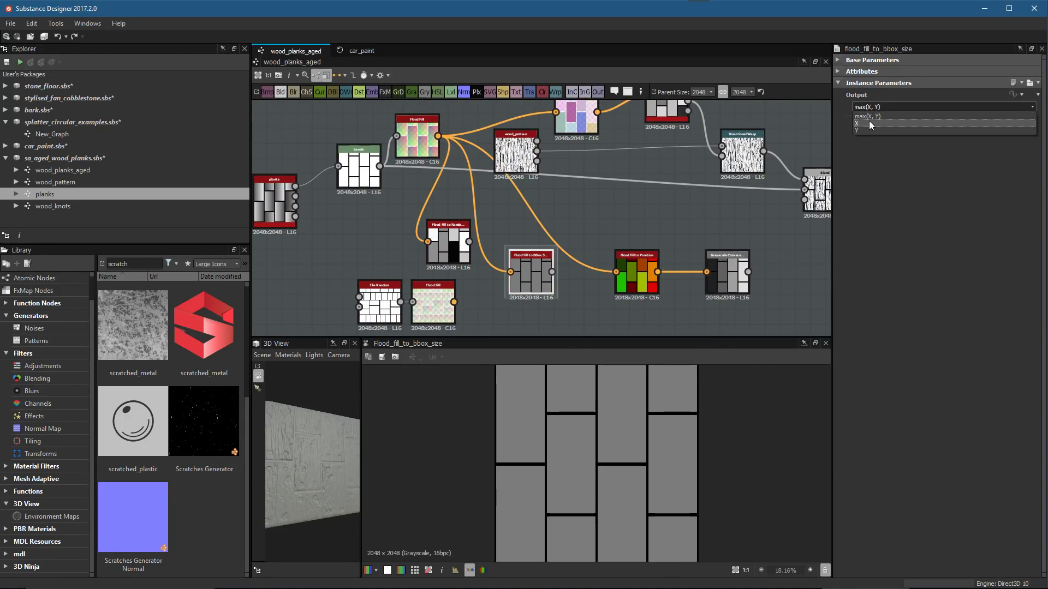
pyautogui.click(871, 119)
pyautogui.click(870, 108)
pyautogui.click(870, 131)
pyautogui.moveTo(519, 281); pyautogui.dragTo(533, 294)
pyautogui.moveTo(534, 295); pyautogui.dragTo(572, 259, button='middle')
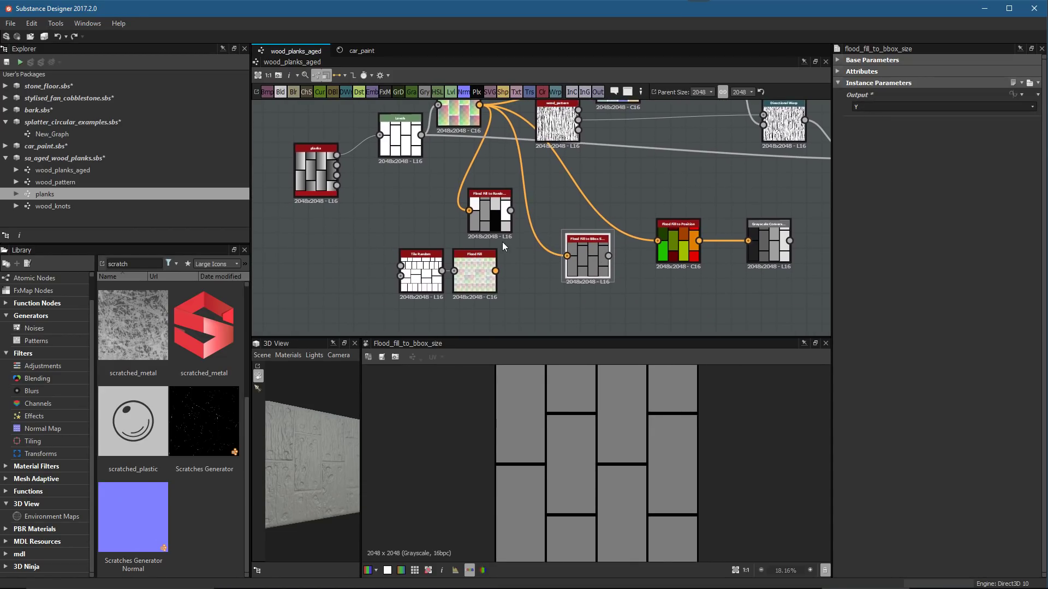
# Add a Flood Fill to Gradient node above Flood Fill to Position and connect the planks' Flood Fill output to it
pyautogui.moveTo(737, 163); pyautogui.dragTo(645, 258, button='middle')
pyautogui.scroll(-5, 645, 259)
pyautogui.moveTo(609, 224); pyautogui.dragTo(558, 190, button='middle')
pyautogui.scroll(4, 541, 243)
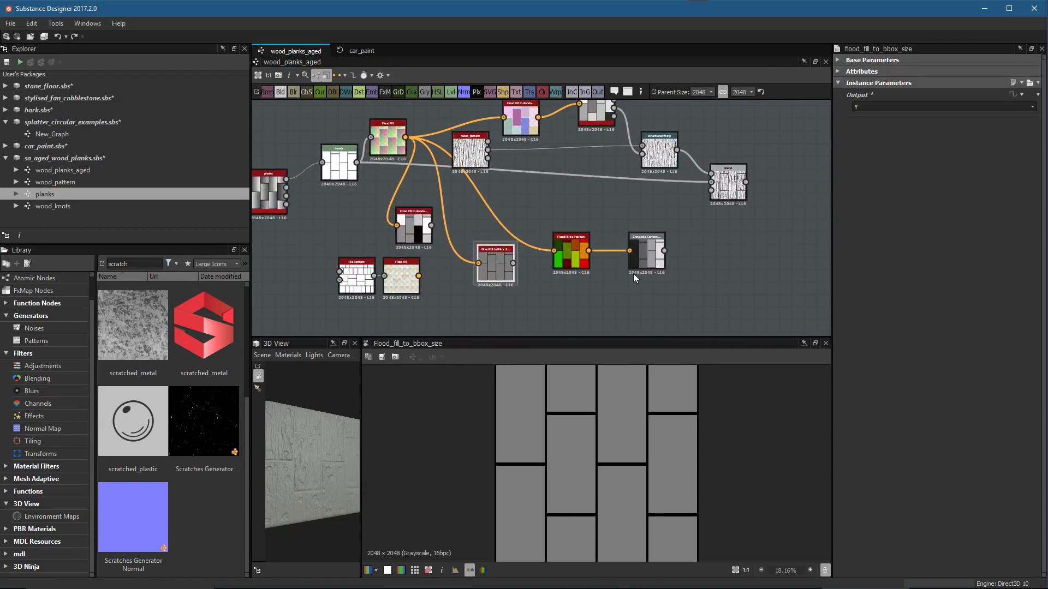
pyautogui.press('space')
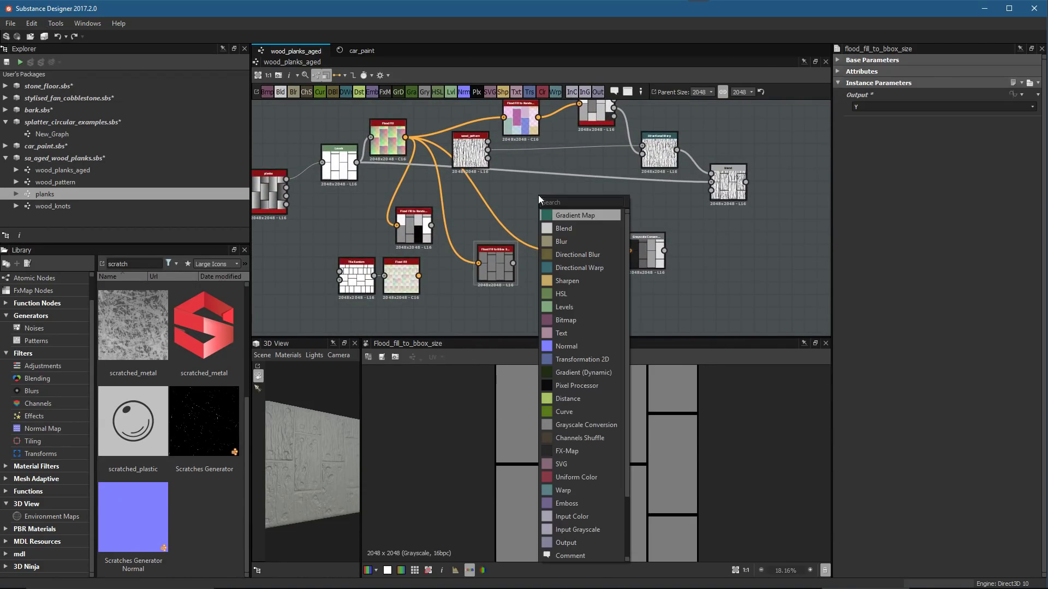
pyautogui.write('flo')
pyautogui.click(563, 241)
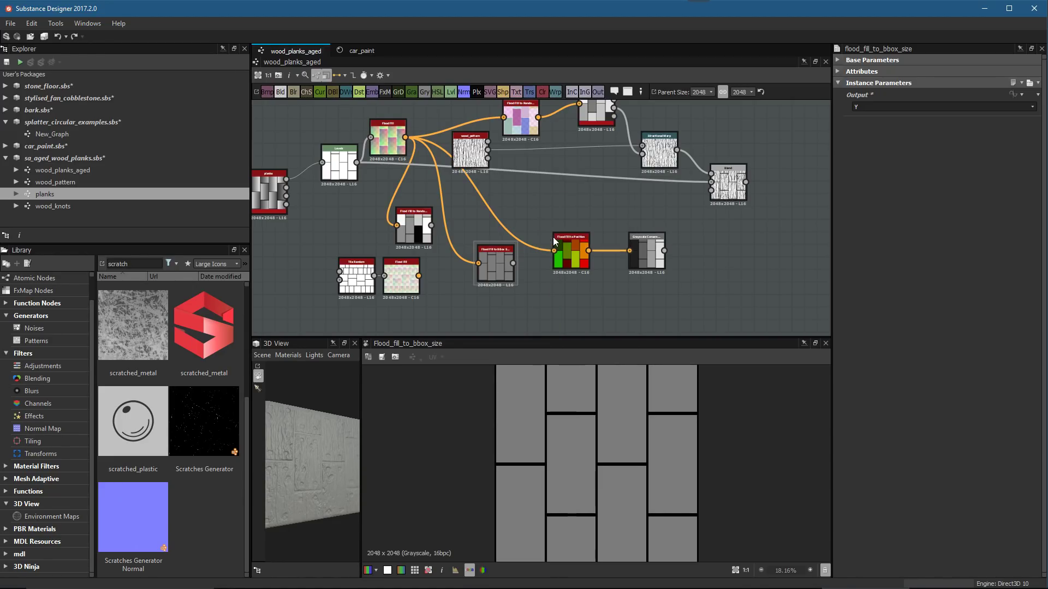
pyautogui.moveTo(405, 137); pyautogui.dragTo(535, 212)
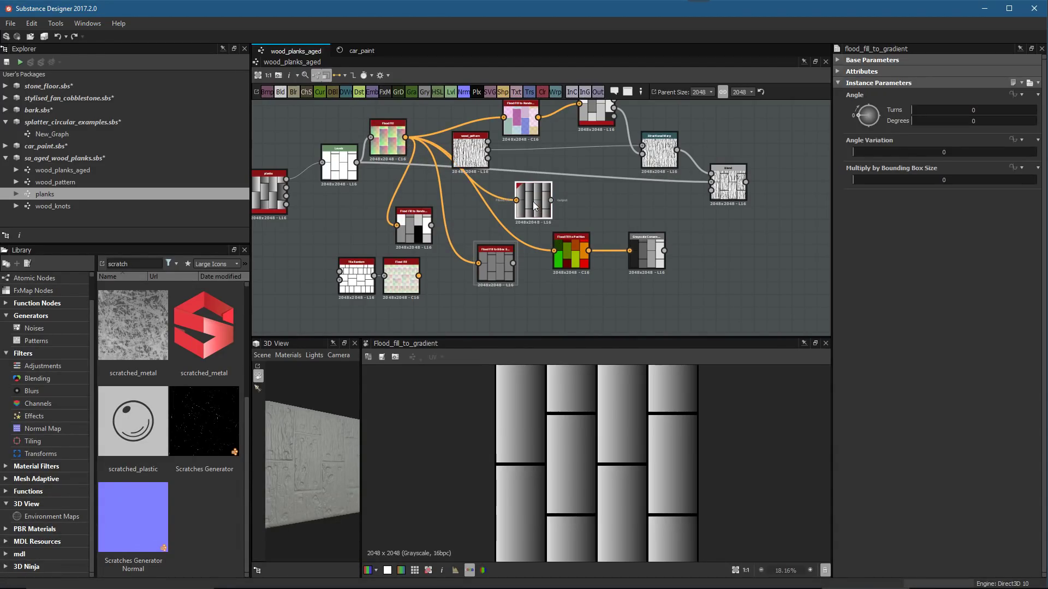
# Set the gradient's Multiply by Bounding Box Size to 1 and compare its preview with Flood Fill to BBox Size
pyautogui.scroll(2, 689, 217)
pyautogui.moveTo(928, 180); pyautogui.dragTo(955, 180)
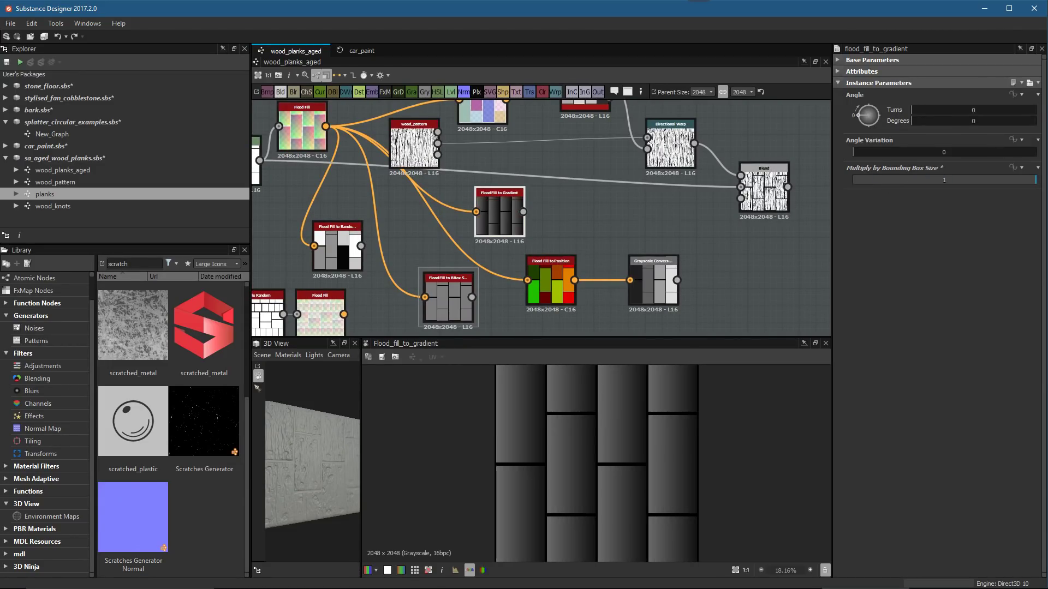
pyautogui.moveTo(459, 295); pyautogui.dragTo(476, 276, button='middle')
pyautogui.click(476, 276)
pyautogui.doubleClick(476, 276)
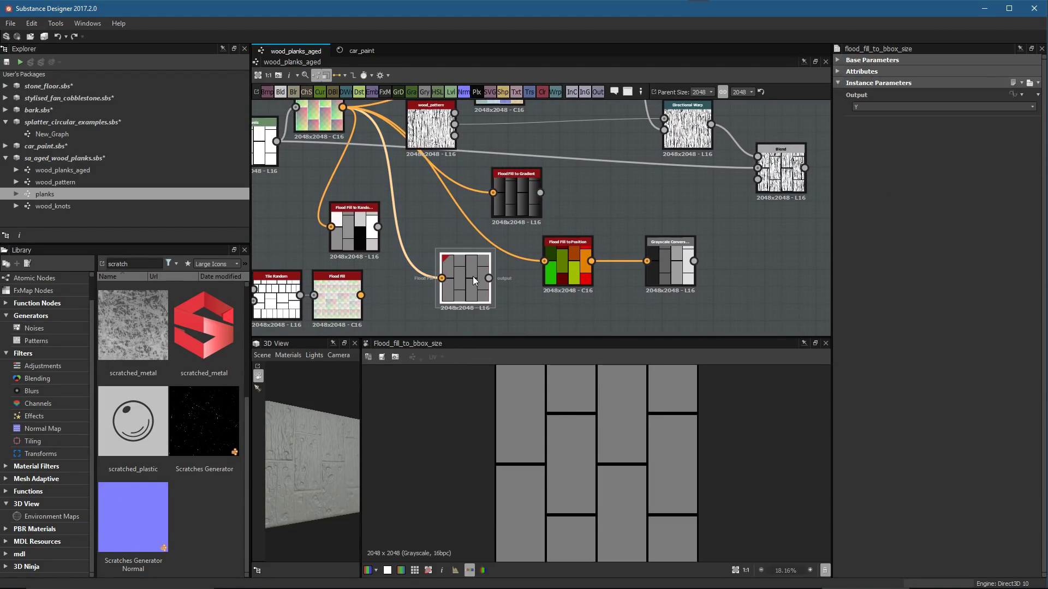
pyautogui.doubleClick(514, 180)
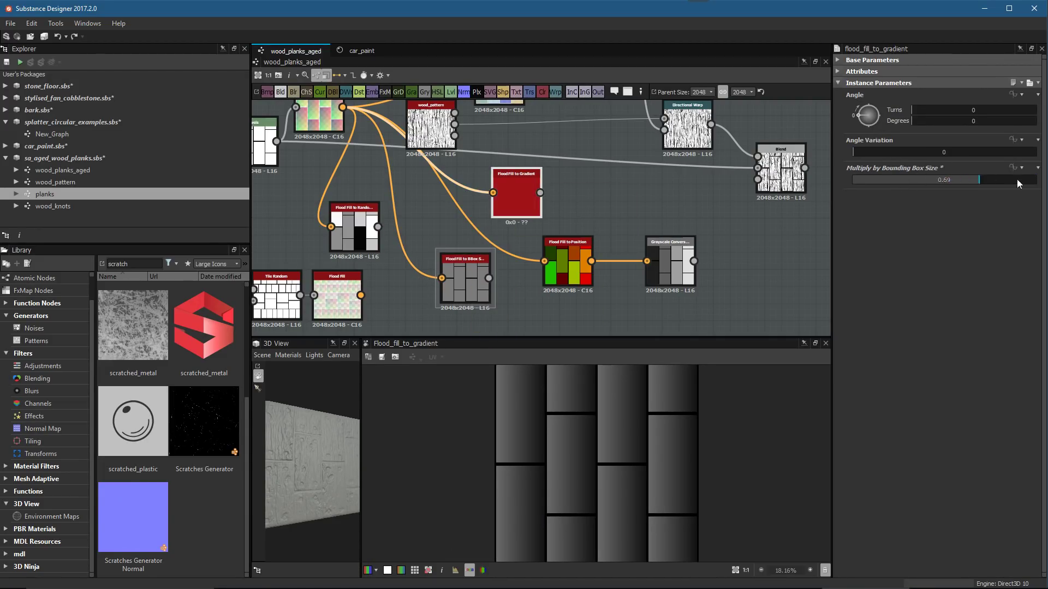
pyautogui.click(465, 267)
pyautogui.doubleClick(464, 263)
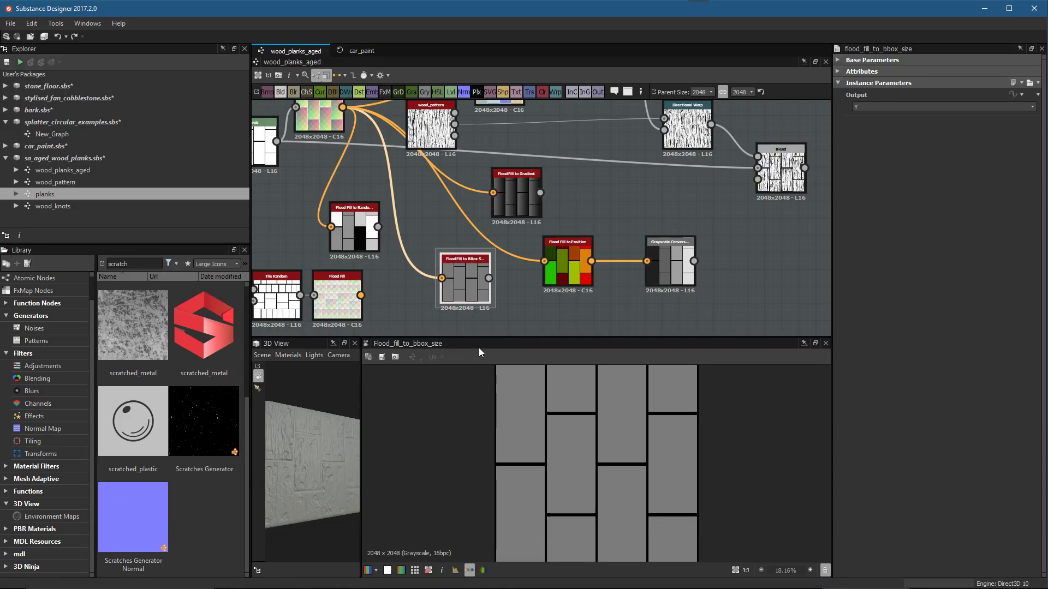
# Delete Flood Fill to BBox Size and move Flood Fill to Random Grayscale with the random-tile nodes closer to Flood Fill to Position
pyautogui.scroll(-2, 531, 281)
pyautogui.press('Delete')
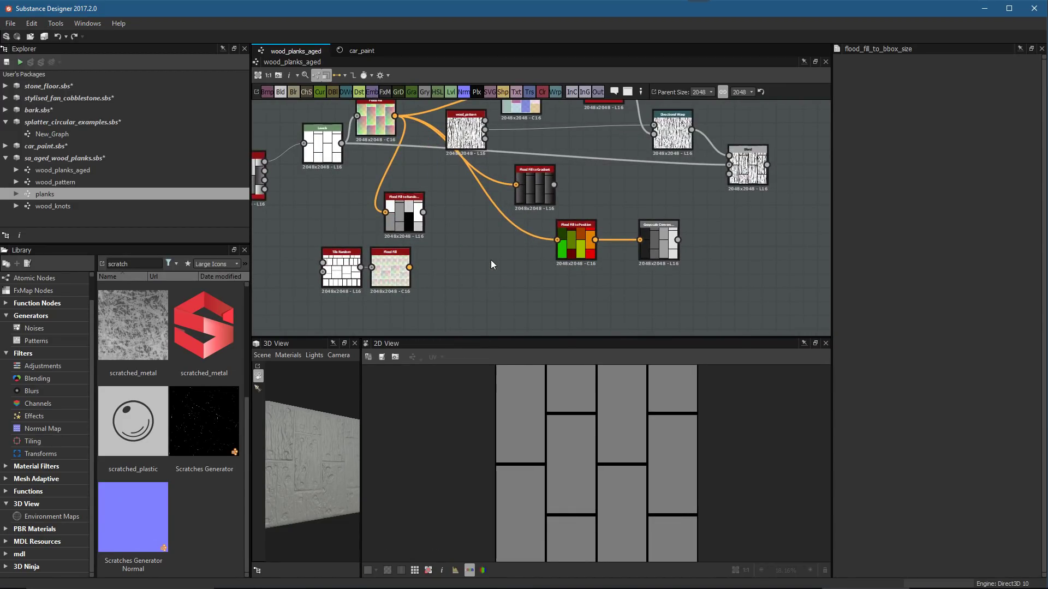
pyautogui.moveTo(355, 233); pyautogui.dragTo(466, 306)
# Preview Flood Fill to Gradient and look through the available Flood Fill companion nodes in the node search
pyautogui.doubleClick(539, 187)
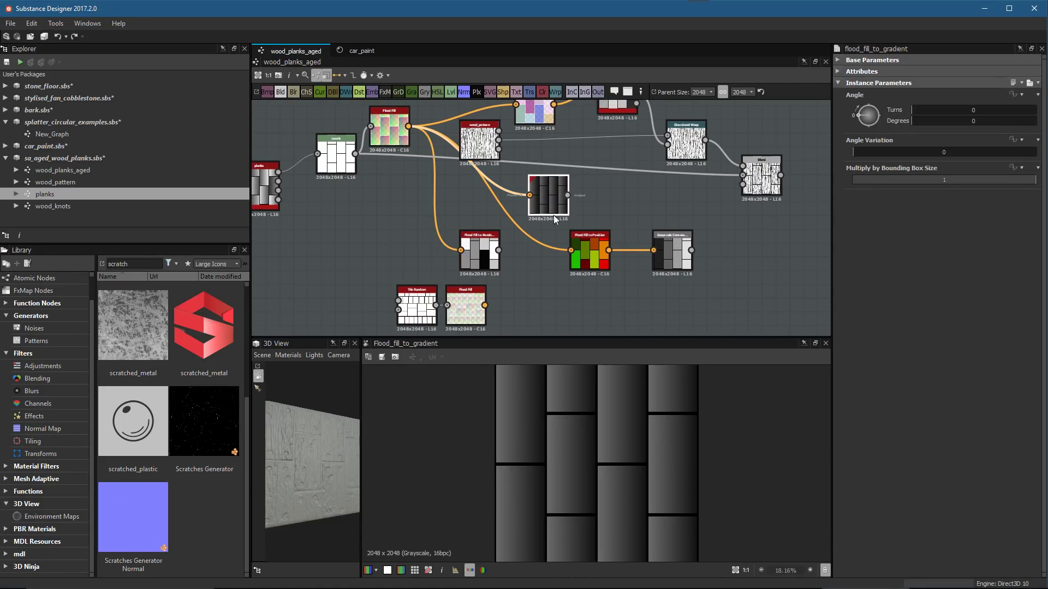
pyautogui.scroll(-2, 573, 246)
pyautogui.press('space')
pyautogui.write('floo')
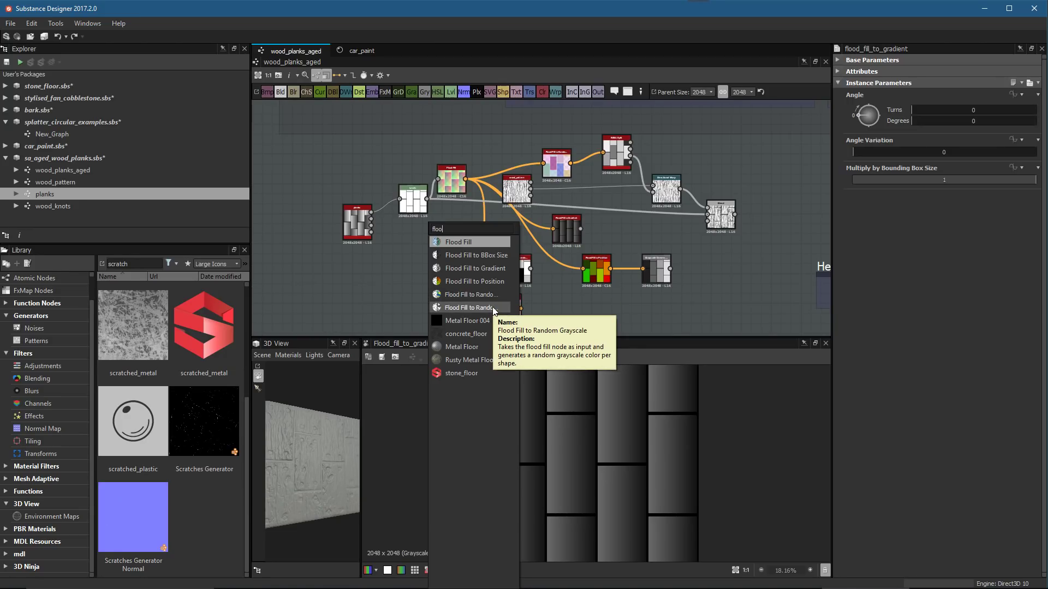
pyautogui.click(468, 307)
pyautogui.press('f')
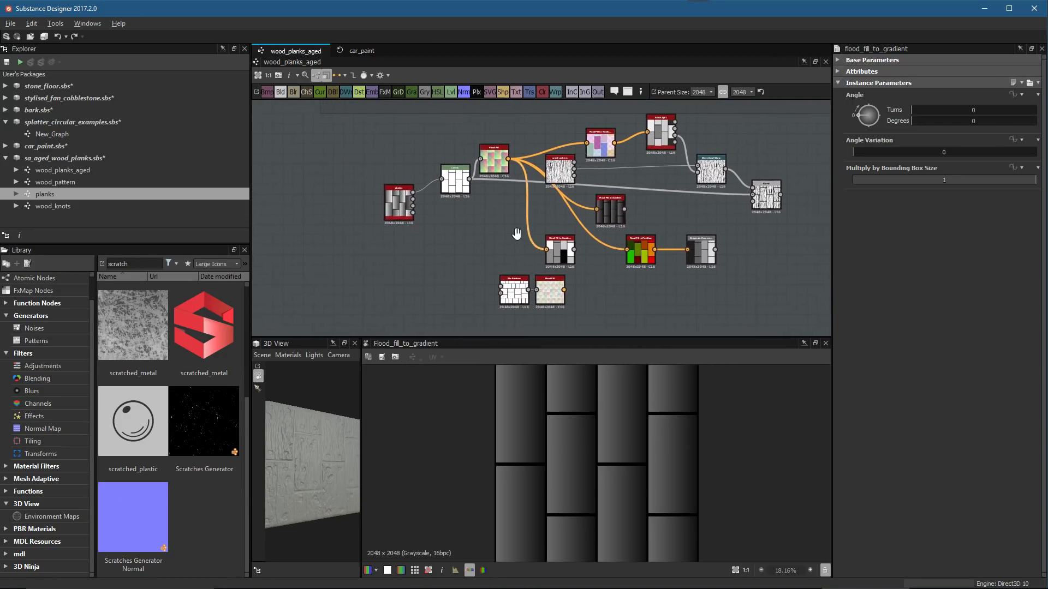
# Move the planks and Levels nodes together farther away from the planks' Flood Fill node
pyautogui.moveTo(445, 183); pyautogui.dragTo(339, 192)
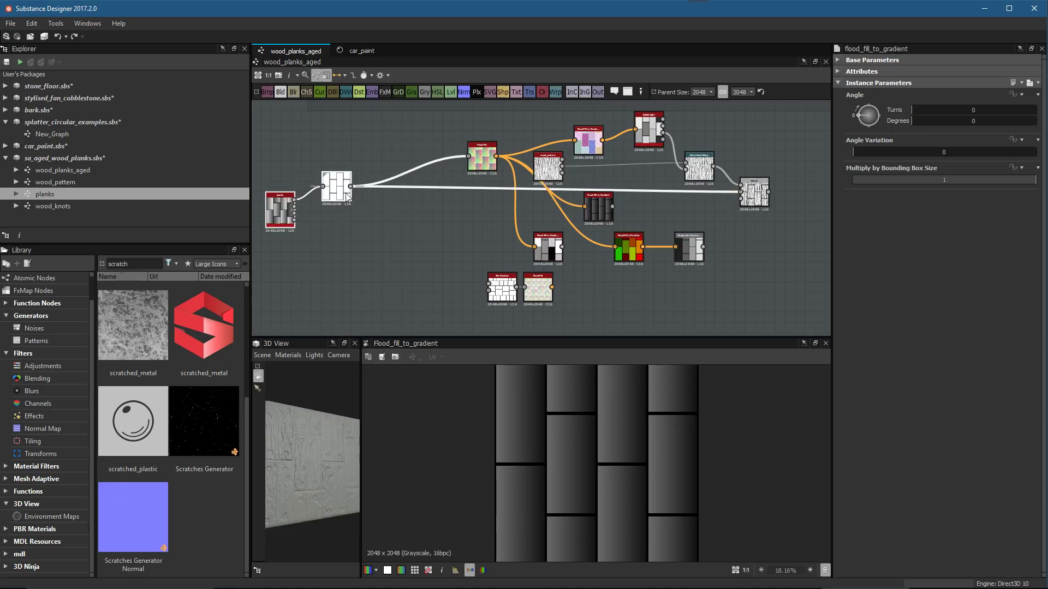
pyautogui.scroll(2, 467, 225)
pyautogui.moveTo(468, 226); pyautogui.dragTo(547, 211, button='middle')
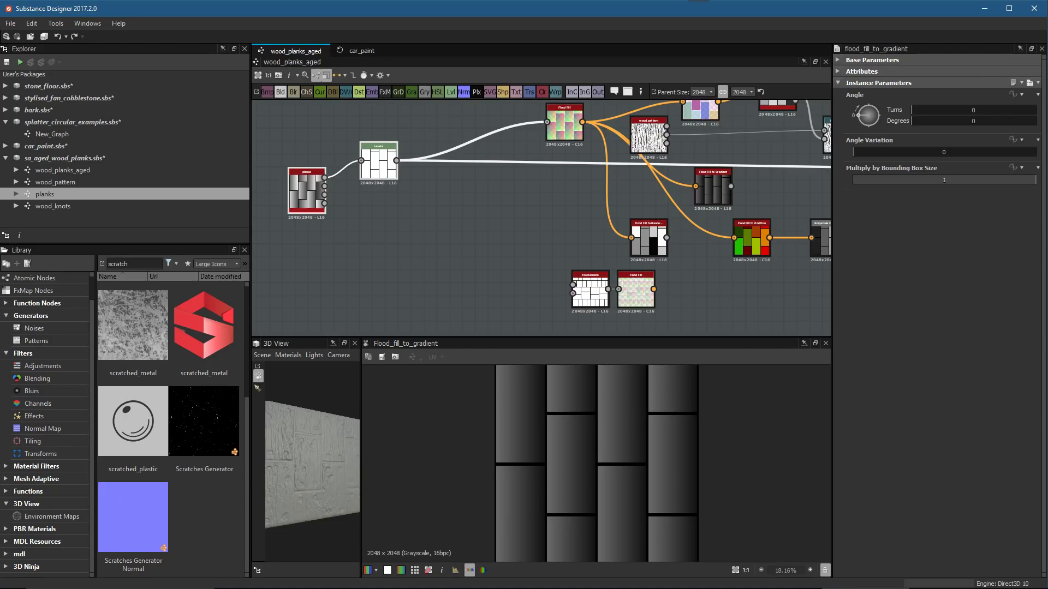
# Switch from Substance Designer to another open application window
pyautogui.hotkey('alt', 'Tab')
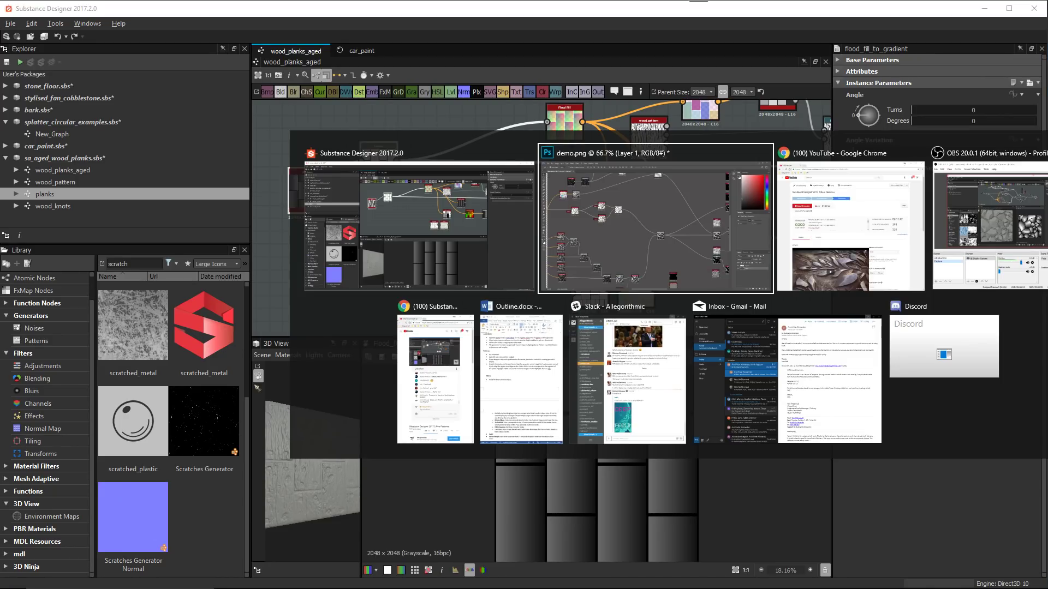